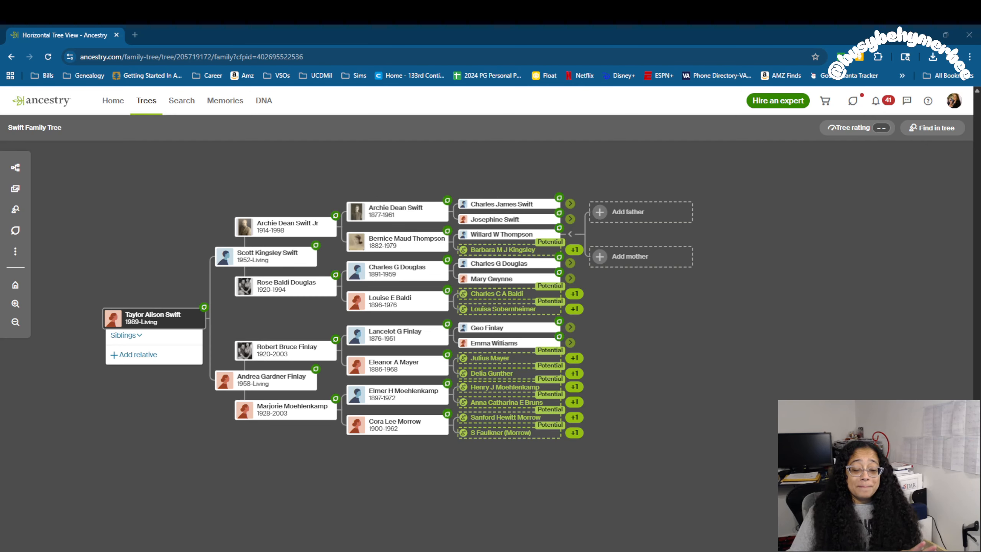
# Step: Open the facts page and the hints page of the earliest direct paternal Swift ancestor in separate browser tabs
pyautogui.scroll(3, 422, 337)
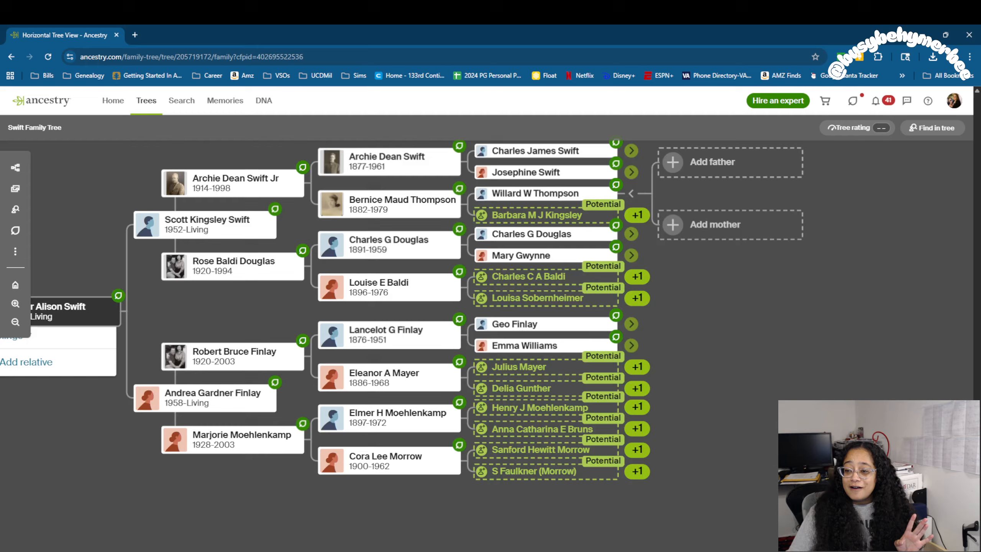
pyautogui.moveTo(727, 335); pyautogui.dragTo(737, 367)
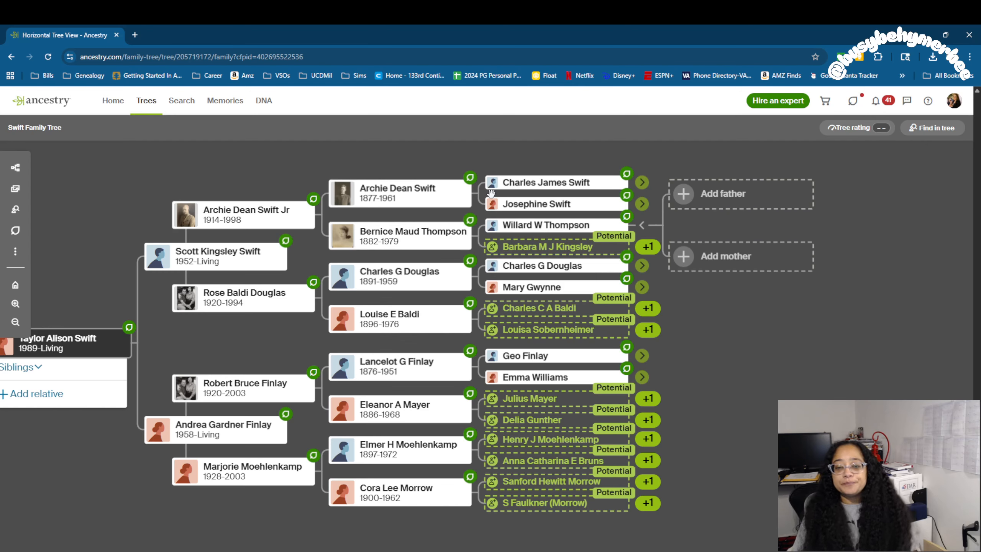
pyautogui.moveTo(300, 169); pyautogui.dragTo(268, 171)
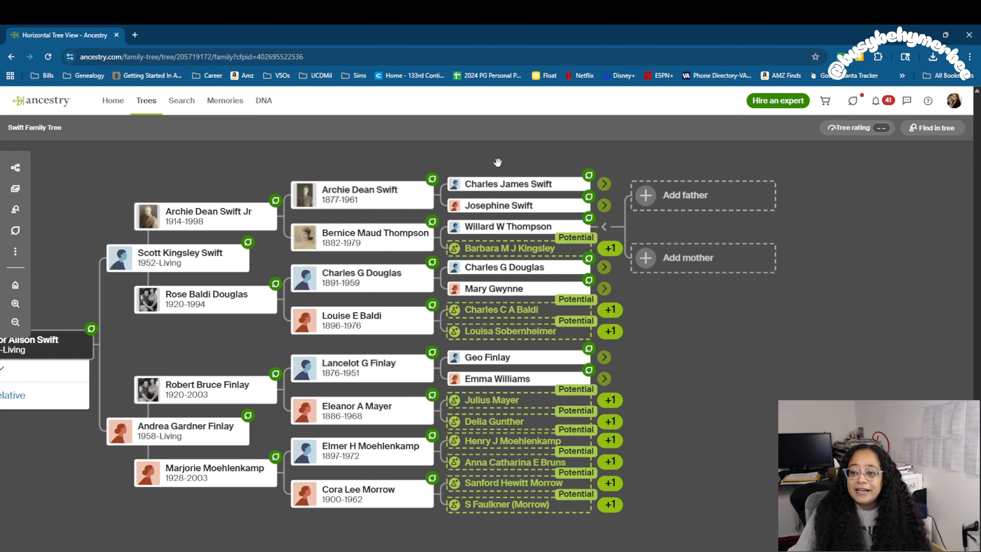
pyautogui.click(501, 189)
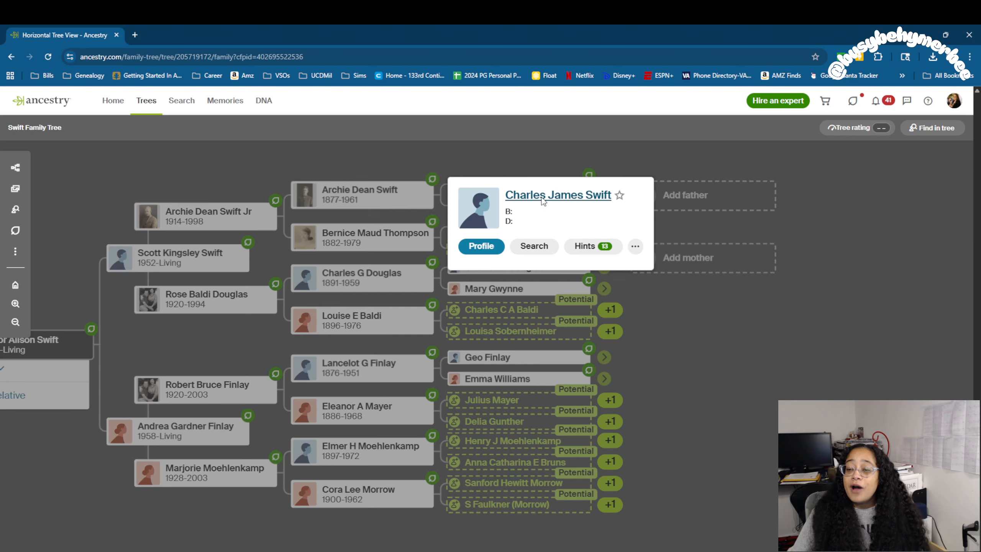
pyautogui.click(609, 215)
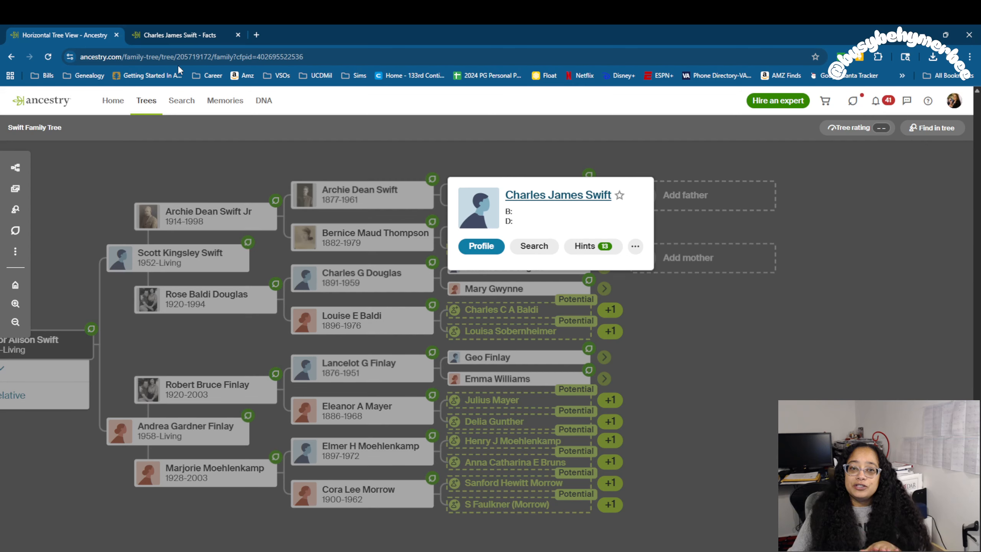
pyautogui.click(182, 34)
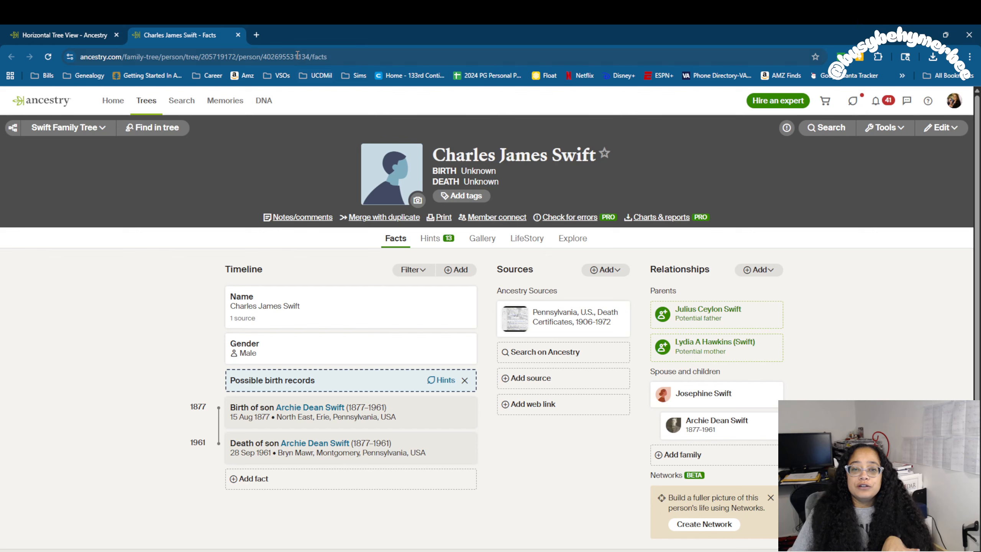
pyautogui.click(470, 254)
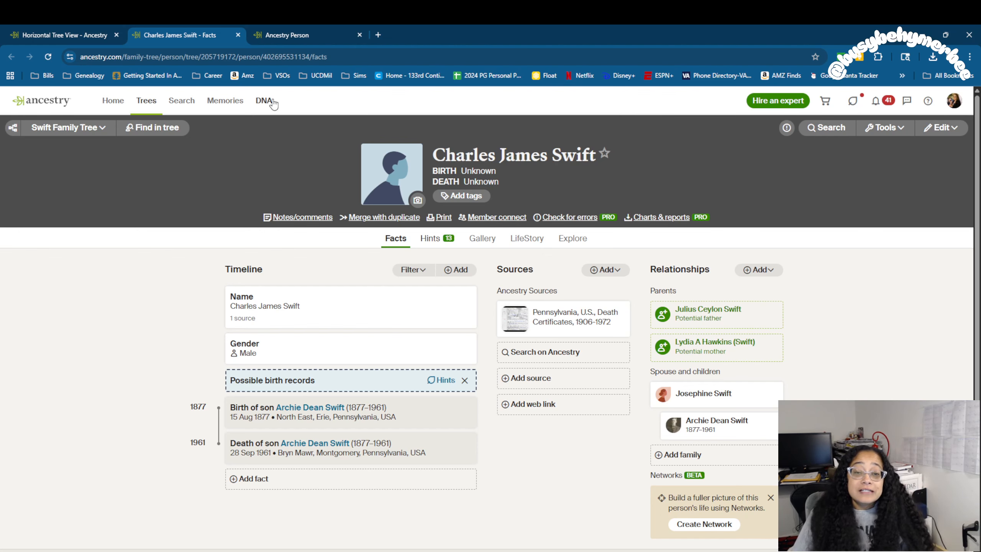
pyautogui.click(301, 35)
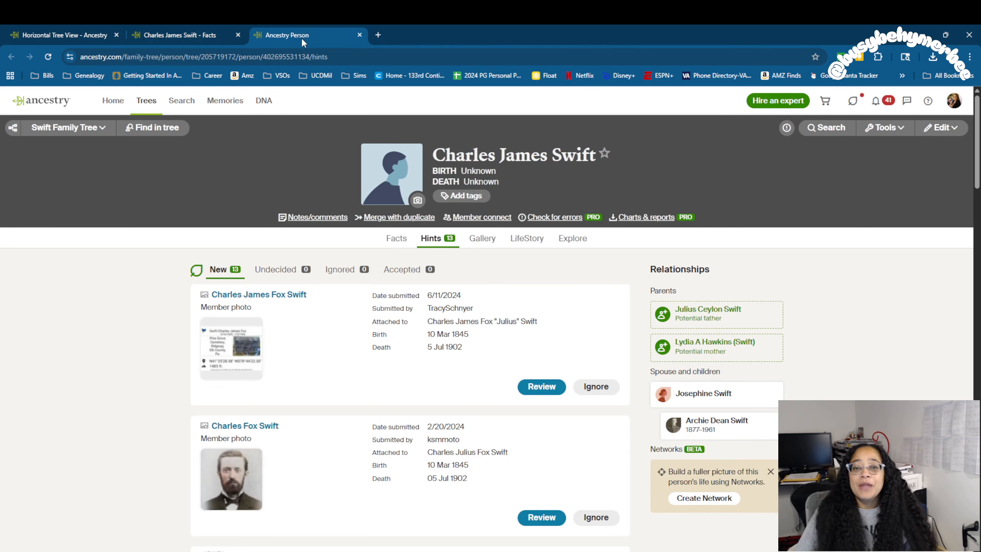
# Step: Move the hints page into its own browser window and arrange it side by side with the facts page
pyautogui.click(946, 34)
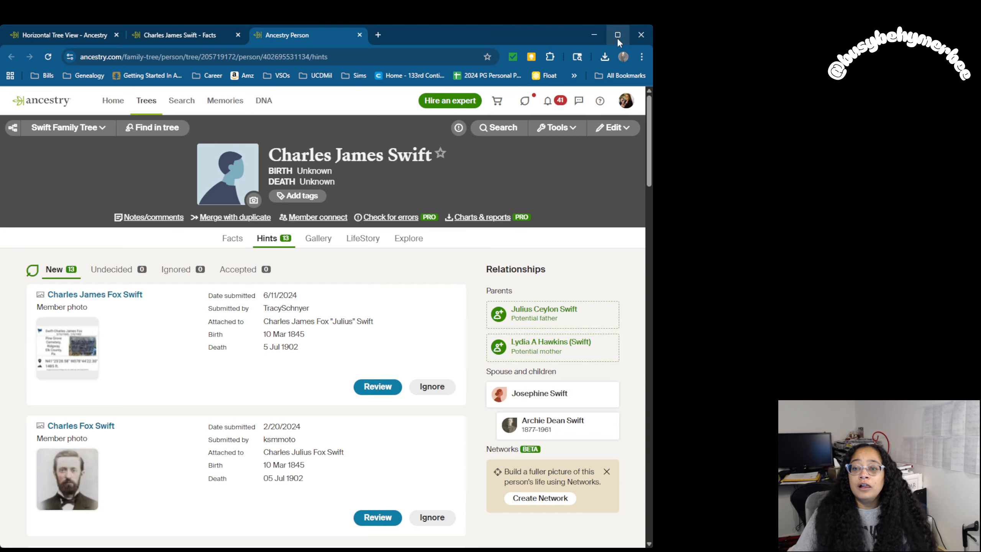
pyautogui.click(556, 102)
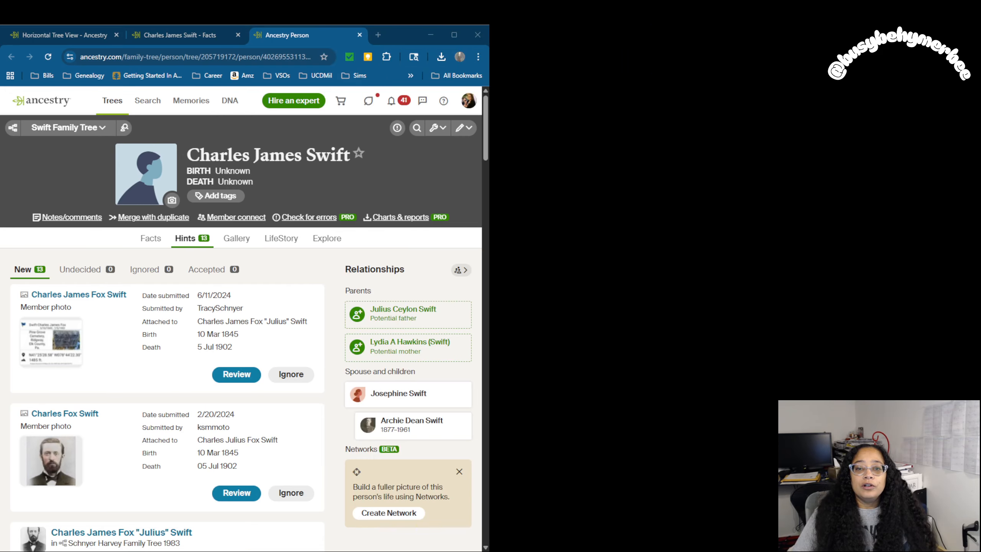
pyautogui.hotkey('ctrl', 'w')
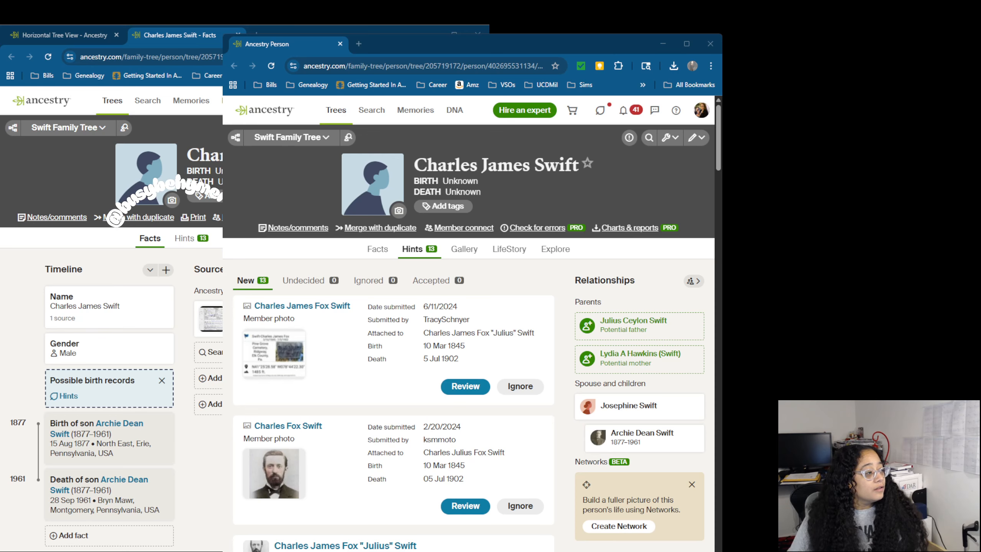
pyautogui.moveTo(502, 43); pyautogui.dragTo(761, 10)
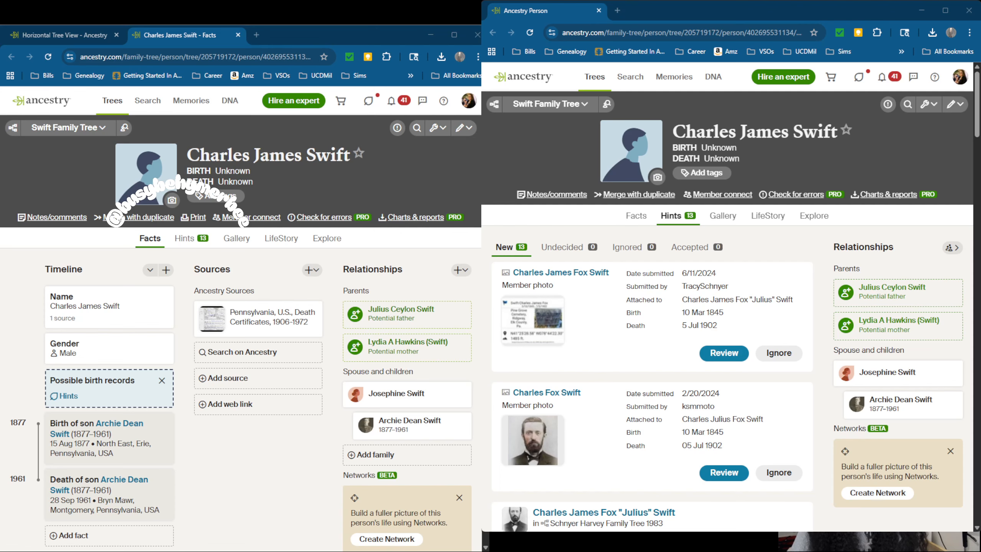
pyautogui.moveTo(761, 11); pyautogui.dragTo(761, 30)
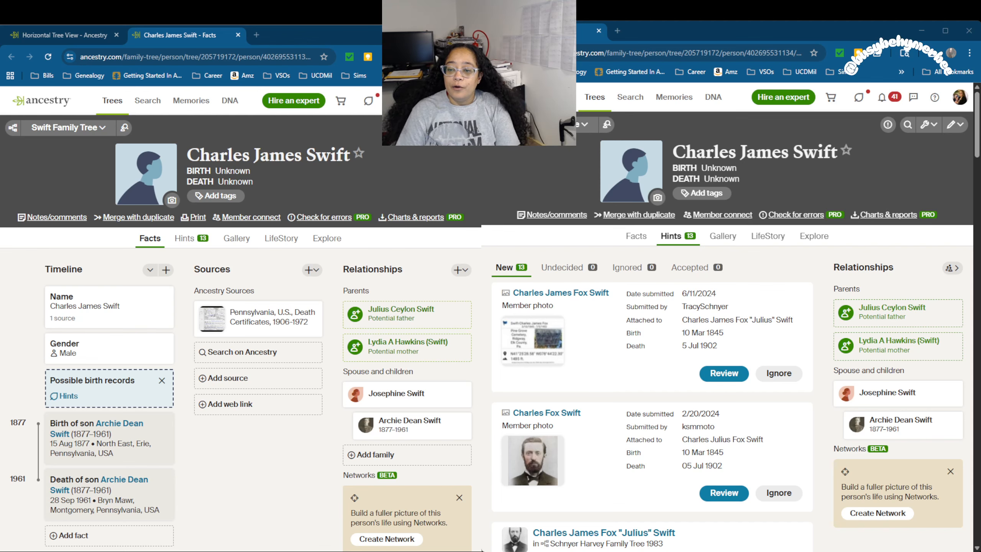
pyautogui.moveTo(980, 247)
pyautogui.mouseDown()
pyautogui.moveTo(966, 247)
pyautogui.moveTo(975, 247)
pyautogui.mouseUp()
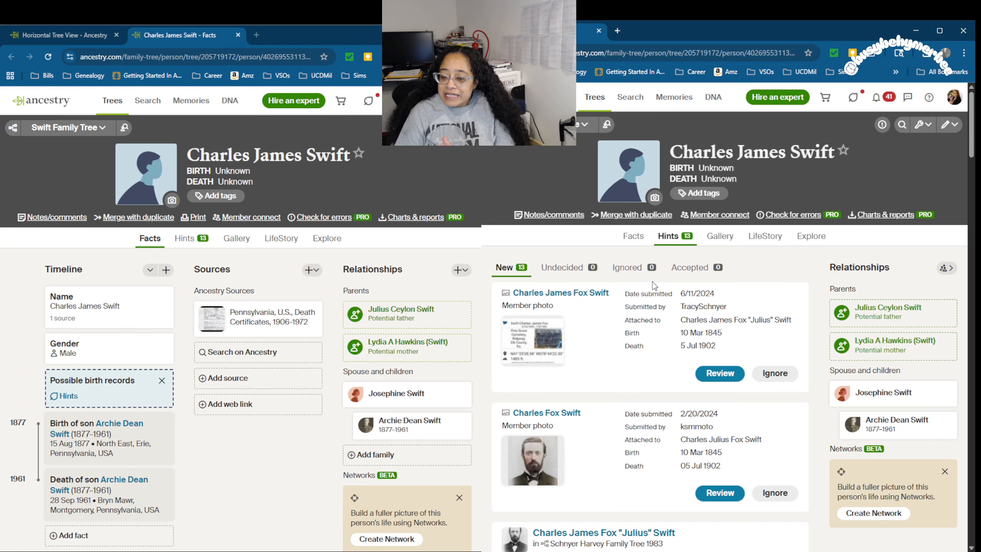
# Step: Save the portrait from the member photo hint submitted 2/20/2024 to the tree and refresh the ancestor's facts page
pyautogui.scroll(-8, 572, 317)
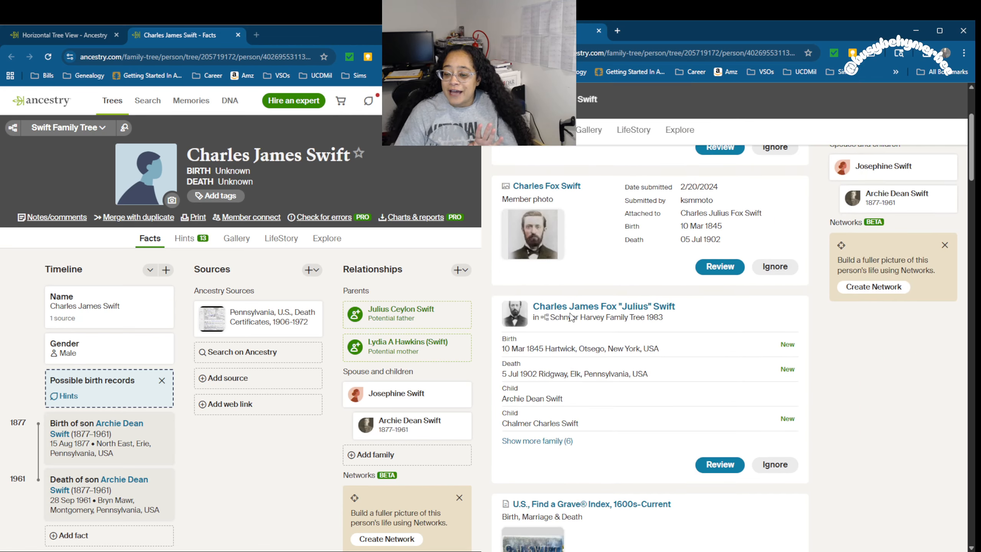
pyautogui.scroll(-4, 572, 317)
pyautogui.scroll(15, 574, 406)
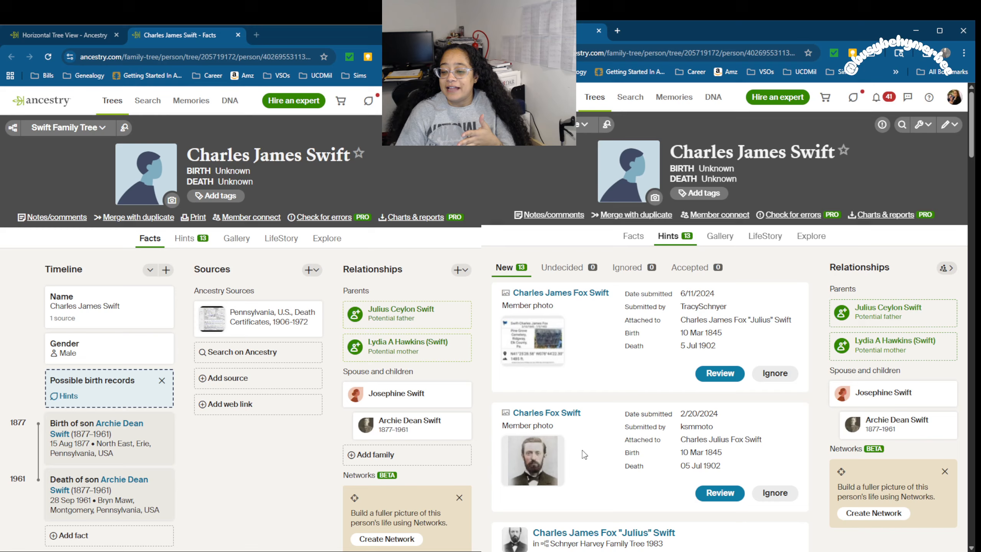
pyautogui.scroll(-4, 574, 442)
pyautogui.click(736, 270)
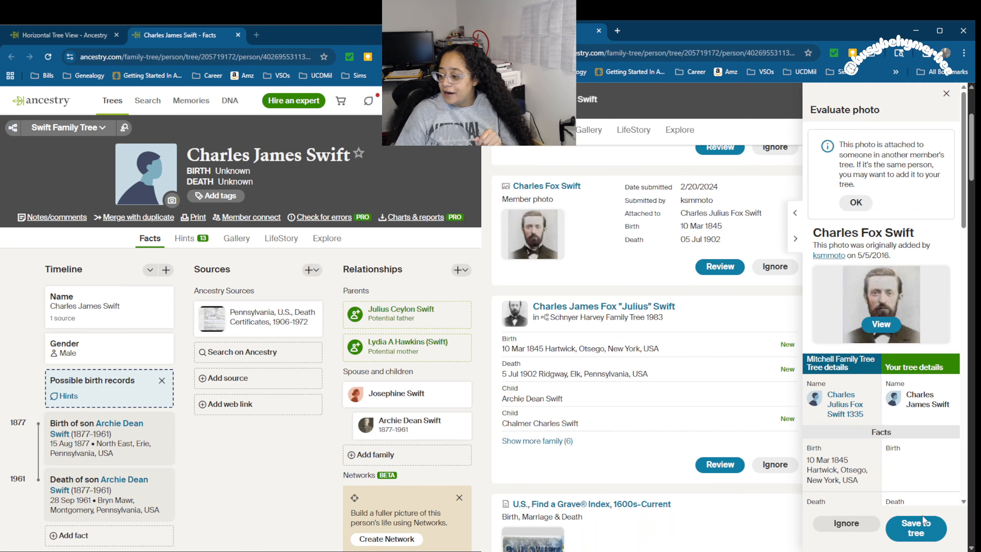
pyautogui.click(908, 533)
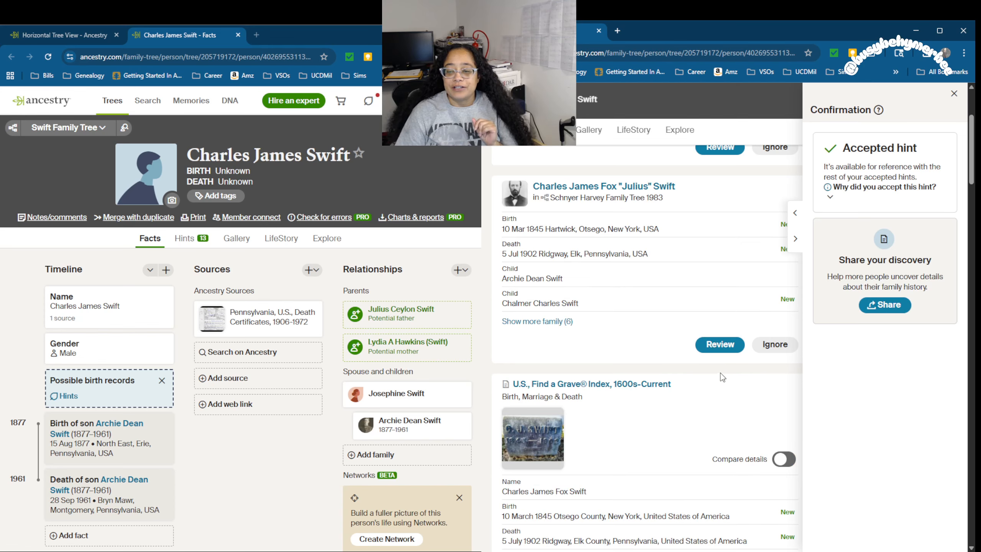
pyautogui.click(48, 56)
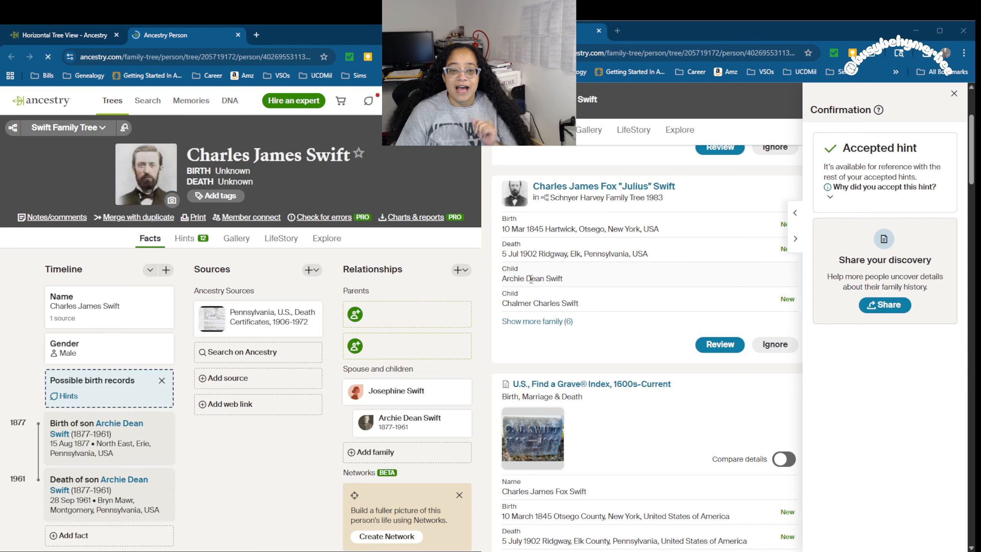
pyautogui.click(954, 93)
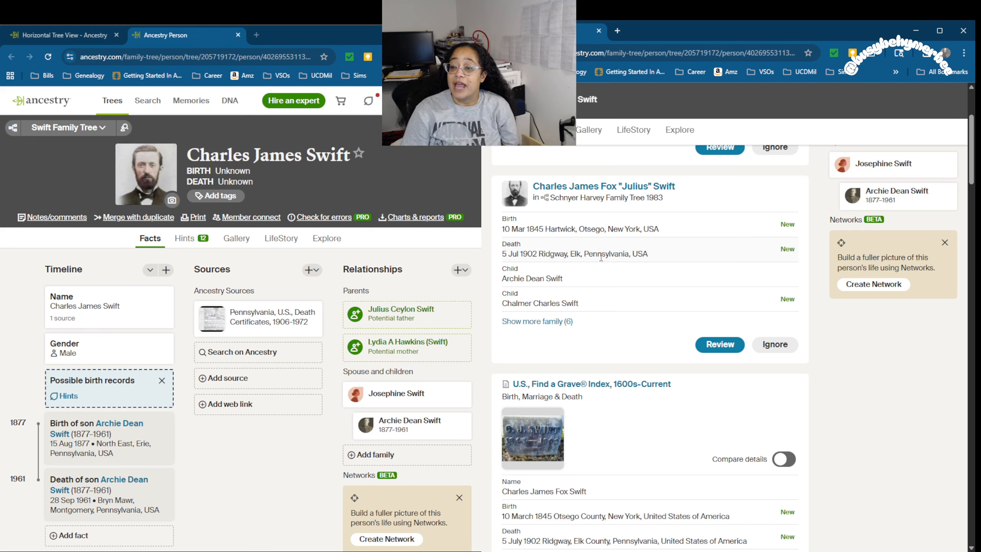
# Step: Examine the ancestor's remaining hints, comparing the member tree, Find a Grave, census, marriage and death records for names, dates, places and relatives
pyautogui.moveTo(686, 198); pyautogui.dragTo(582, 204)
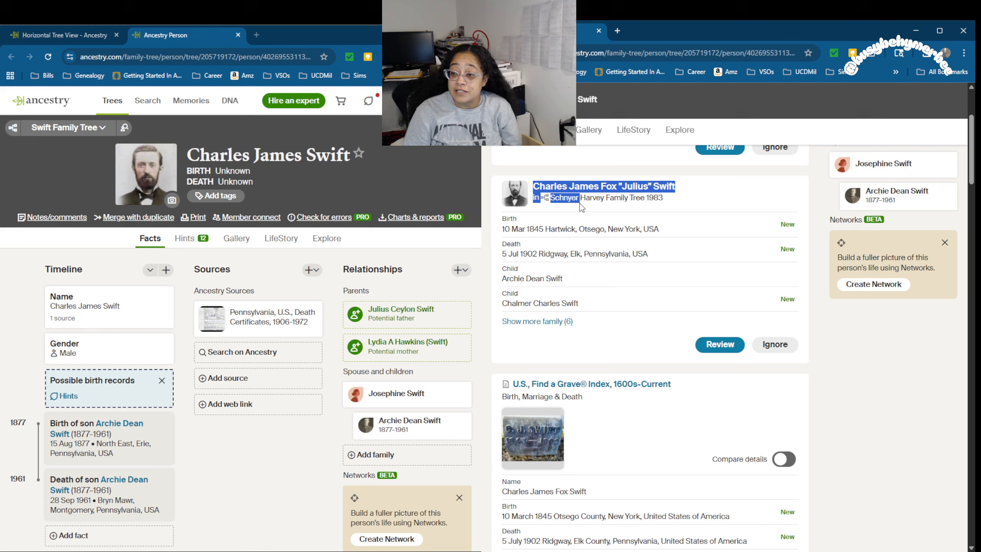
pyautogui.click(743, 193)
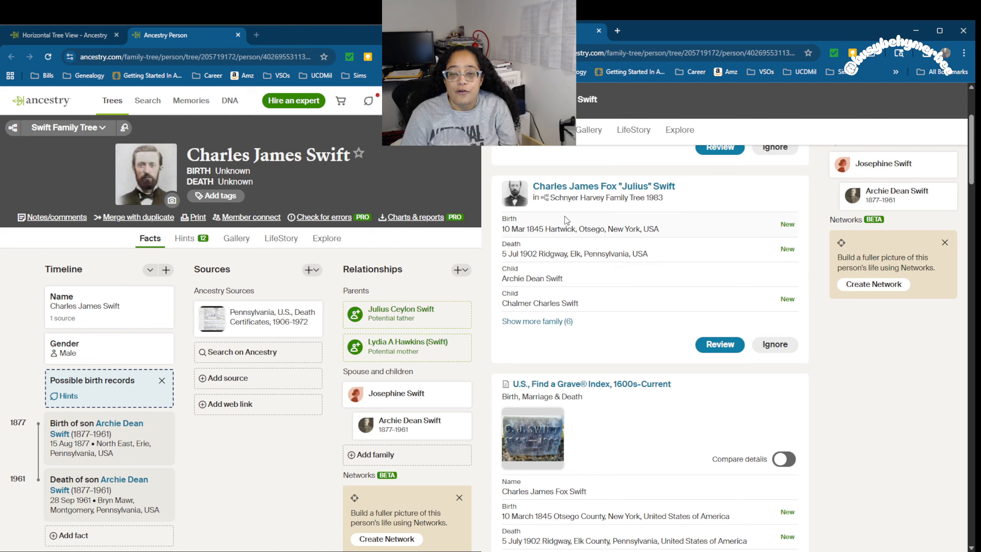
pyautogui.scroll(-5, 567, 216)
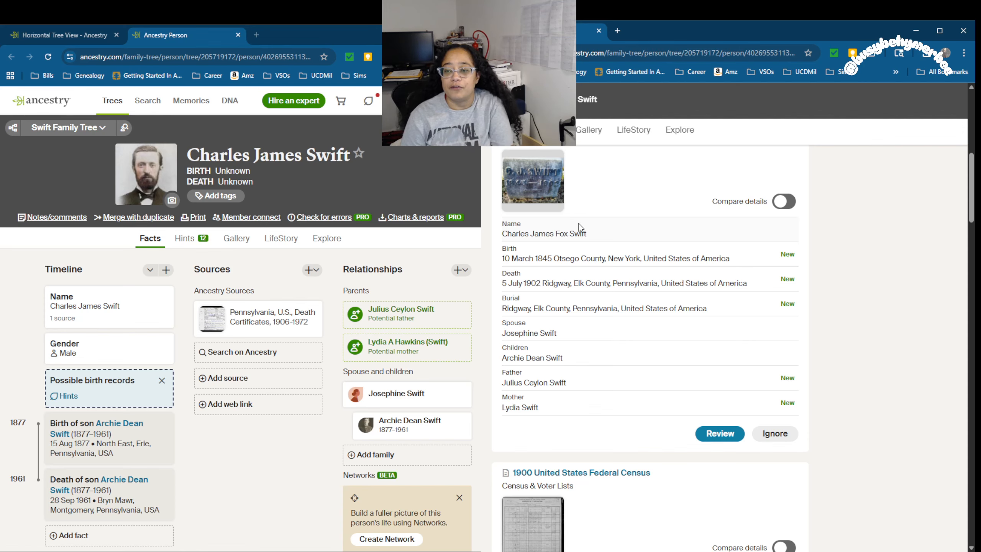
pyautogui.scroll(3, 589, 231)
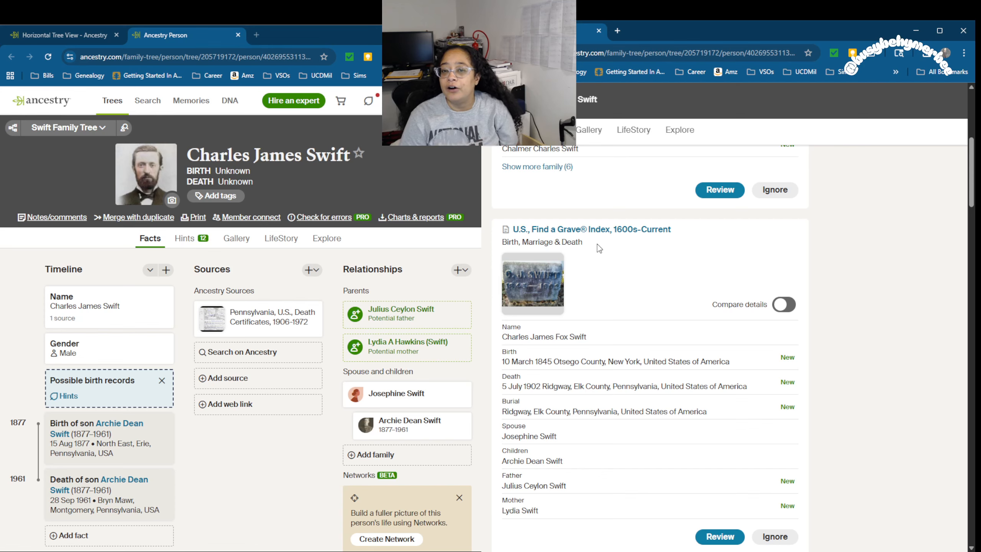
pyautogui.scroll(-10, 637, 241)
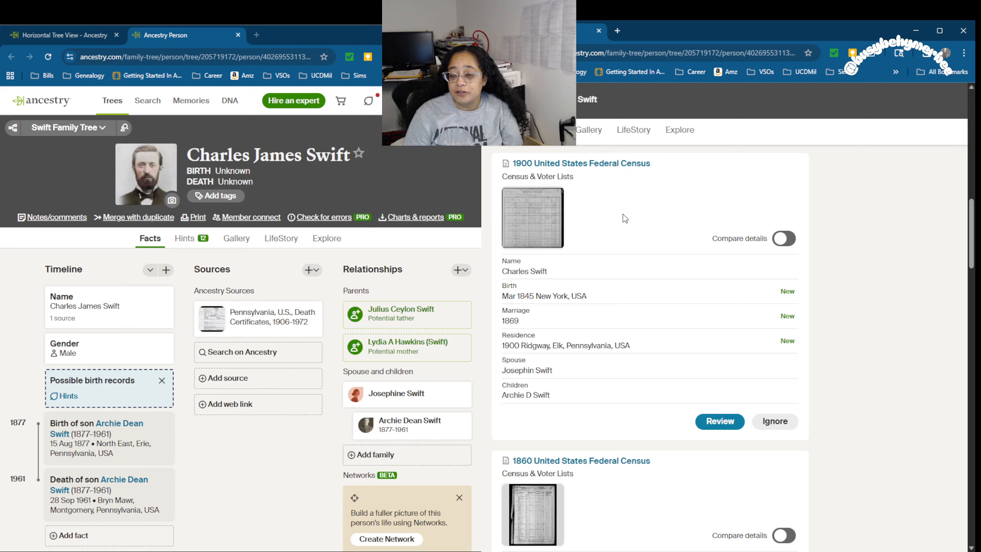
pyautogui.scroll(-8, 623, 214)
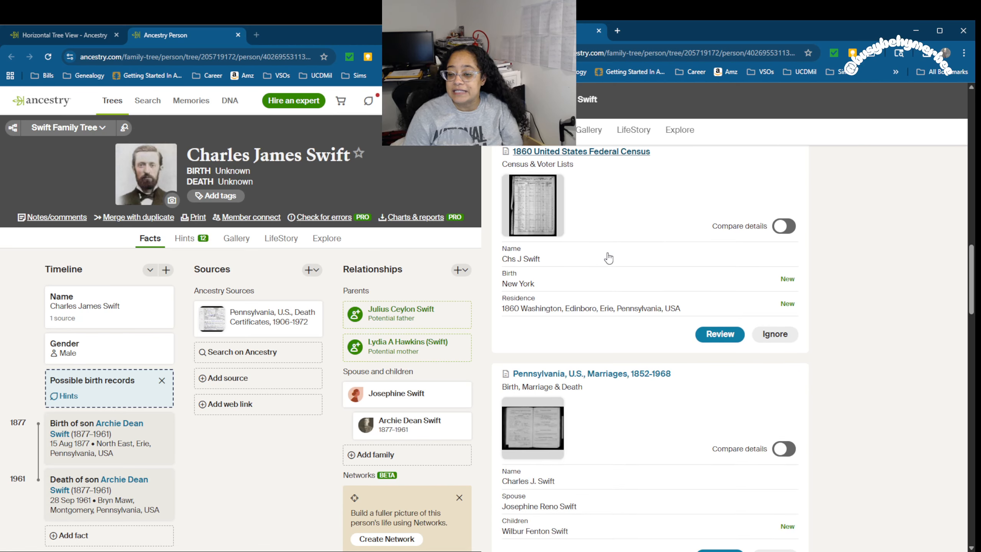
pyautogui.scroll(-3, 608, 256)
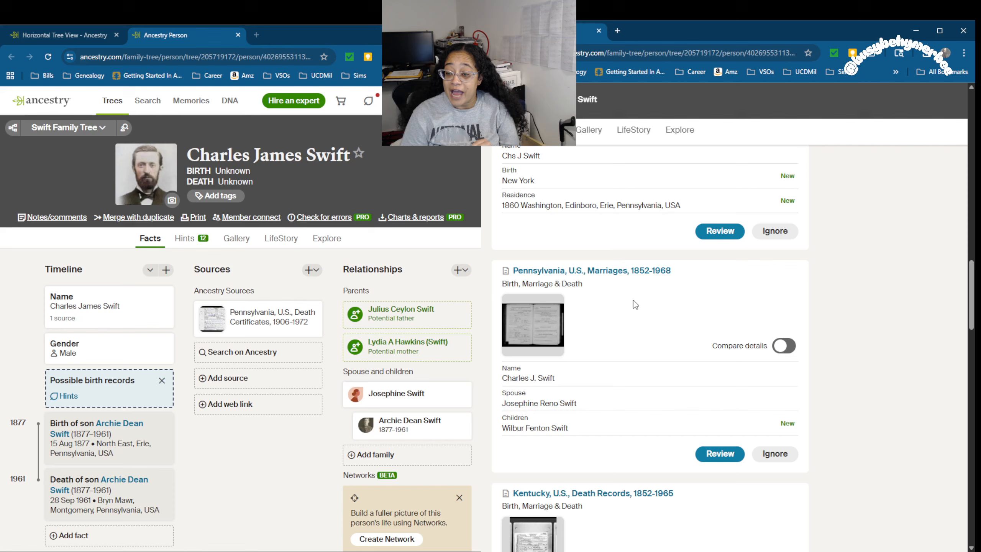
pyautogui.scroll(-1, 519, 375)
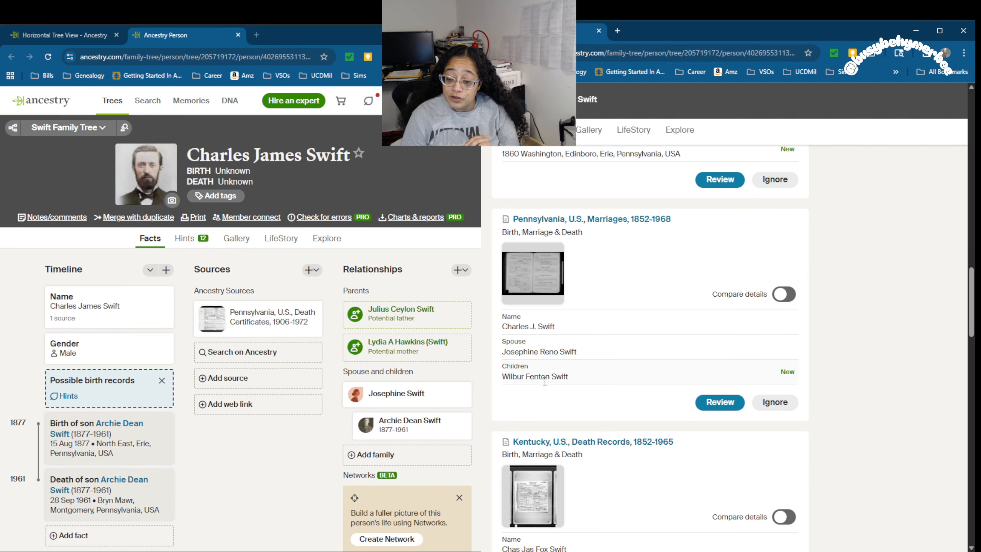
pyautogui.scroll(-2, 587, 389)
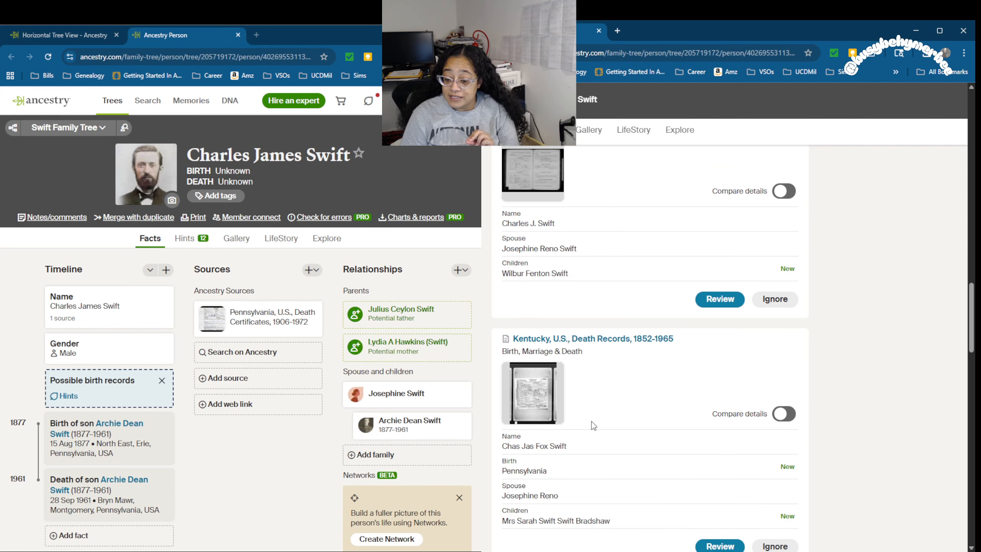
pyautogui.scroll(-3, 591, 422)
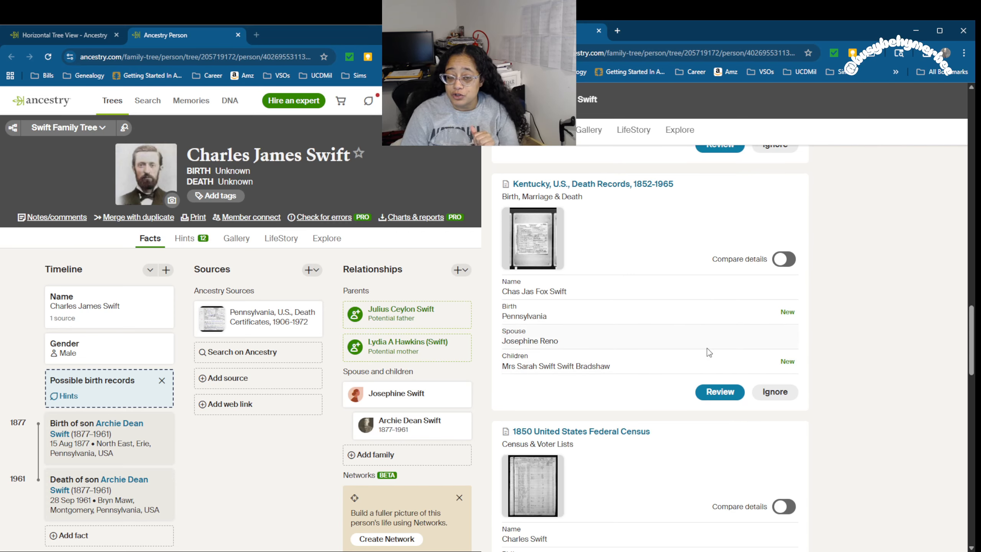
pyautogui.scroll(-4, 709, 352)
pyautogui.scroll(-2, 667, 353)
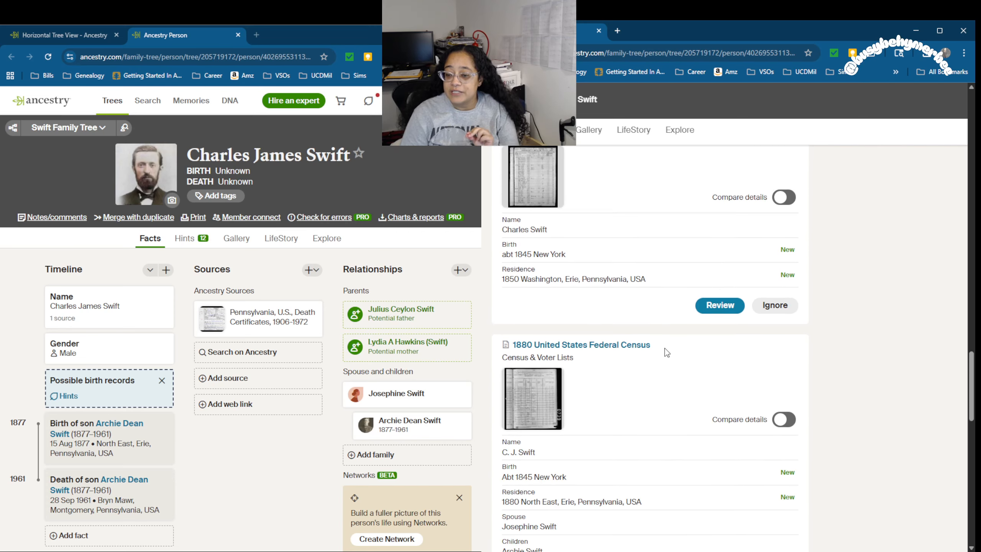
pyautogui.scroll(-5, 667, 353)
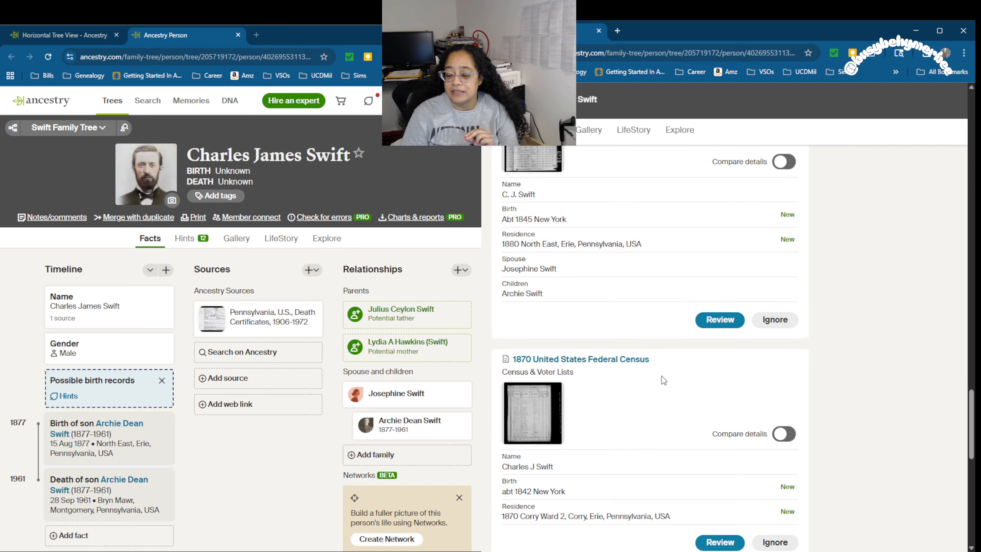
pyautogui.scroll(-5, 664, 380)
pyautogui.scroll(-4, 548, 431)
pyautogui.scroll(-1, 570, 428)
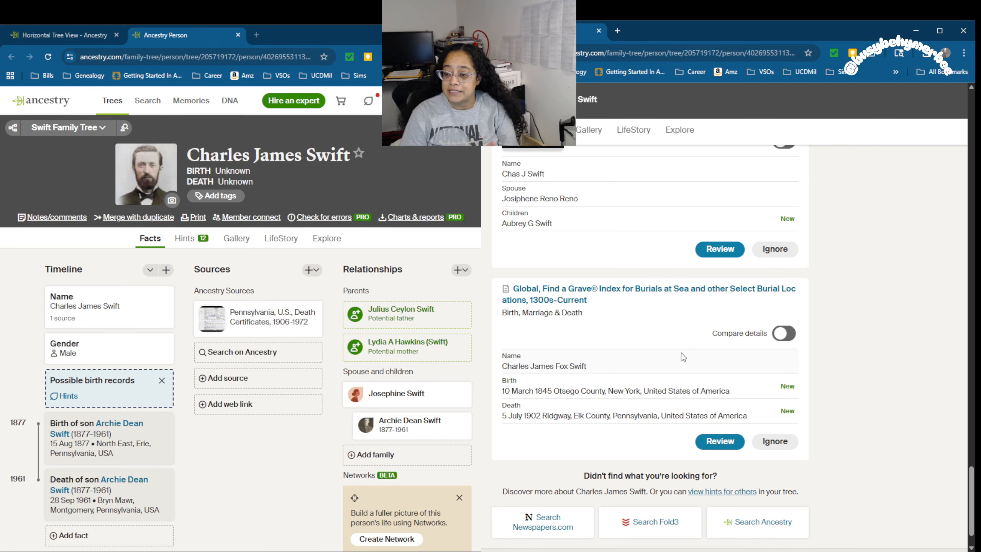
pyautogui.scroll(10, 680, 353)
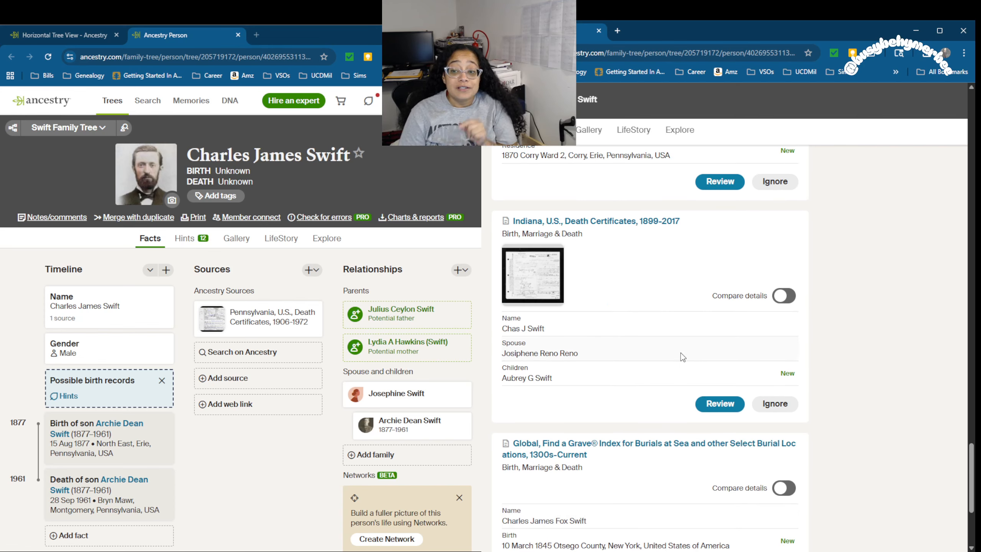
pyautogui.scroll(10, 681, 353)
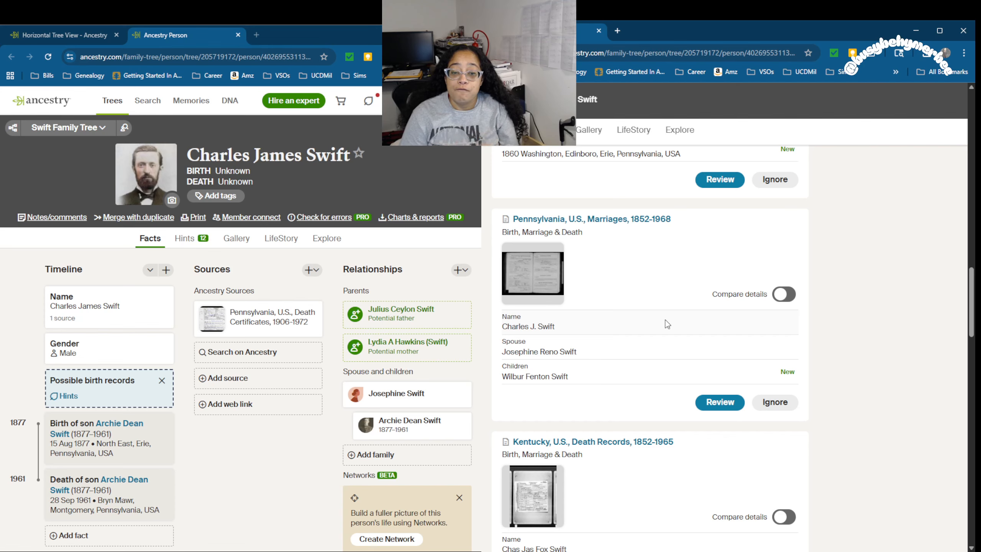
# Step: Recheck the ancestor's census, marriage, death certificate and Find a Grave hints to choose a record to evaluate
pyautogui.scroll(6, 674, 308)
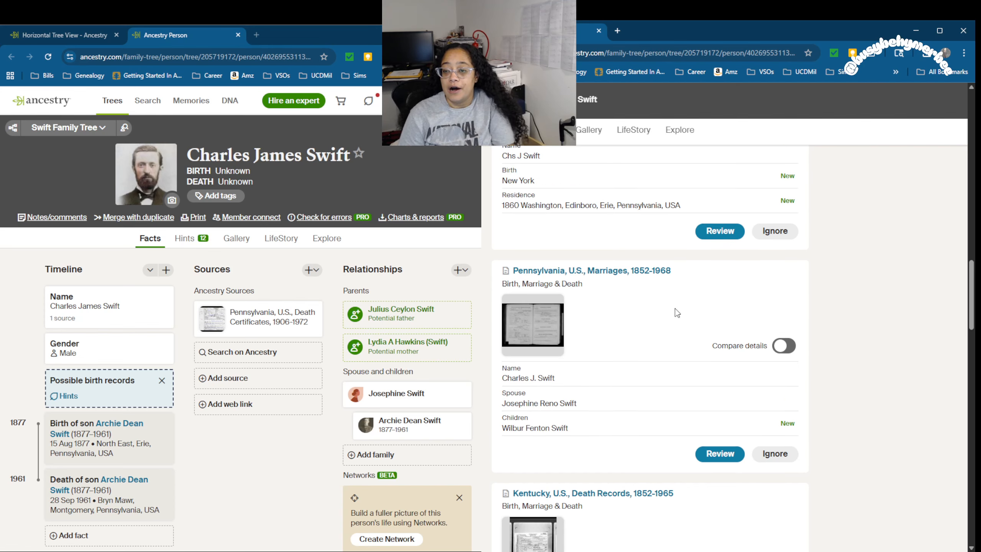
pyautogui.scroll(10, 675, 309)
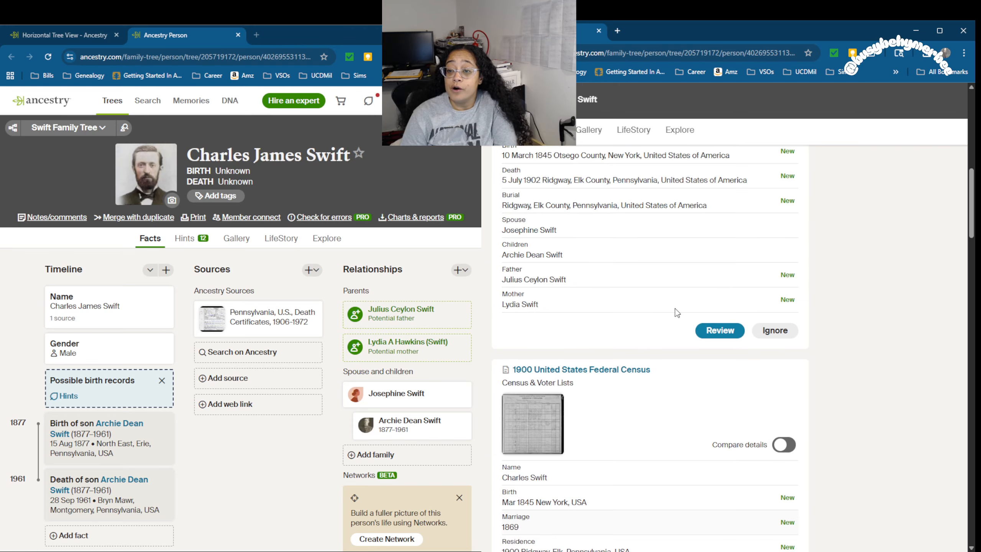
pyautogui.scroll(-8, 677, 312)
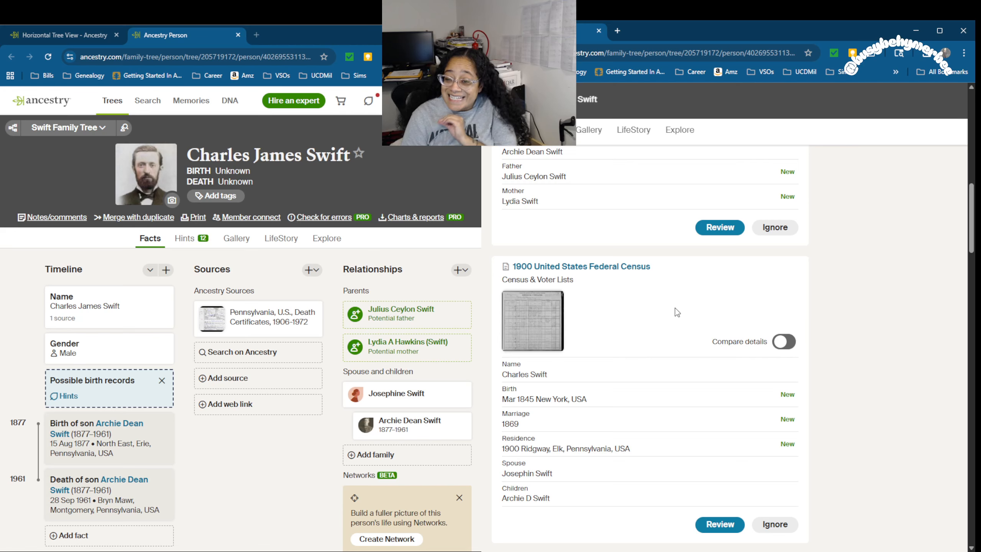
pyautogui.scroll(-10, 676, 309)
pyautogui.scroll(-8, 676, 309)
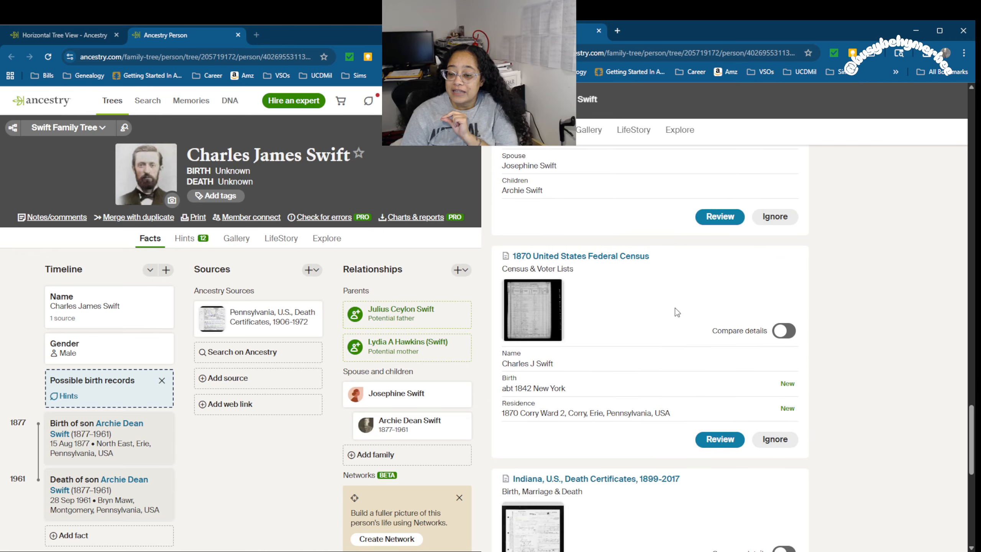
pyautogui.scroll(-10, 676, 313)
pyautogui.scroll(4, 677, 313)
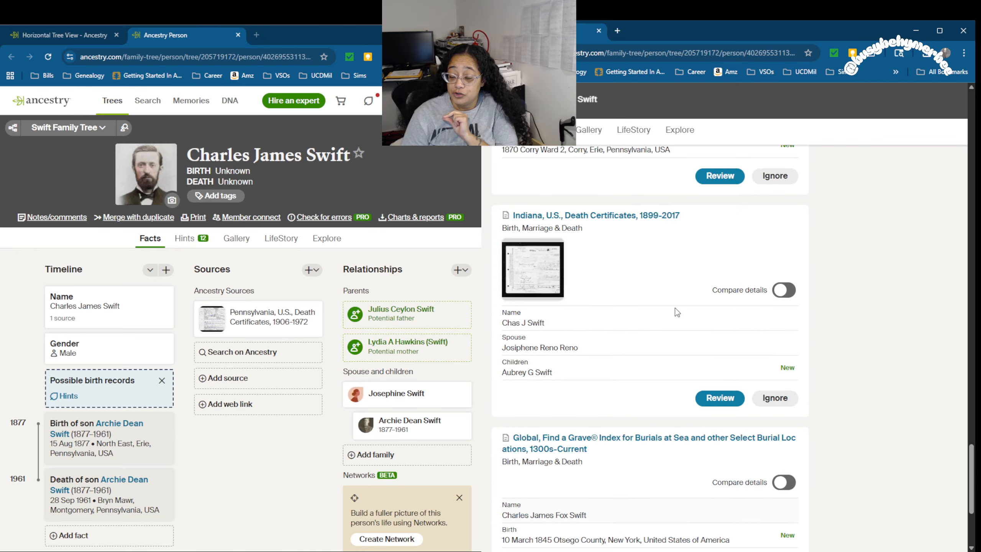
pyautogui.scroll(15, 677, 312)
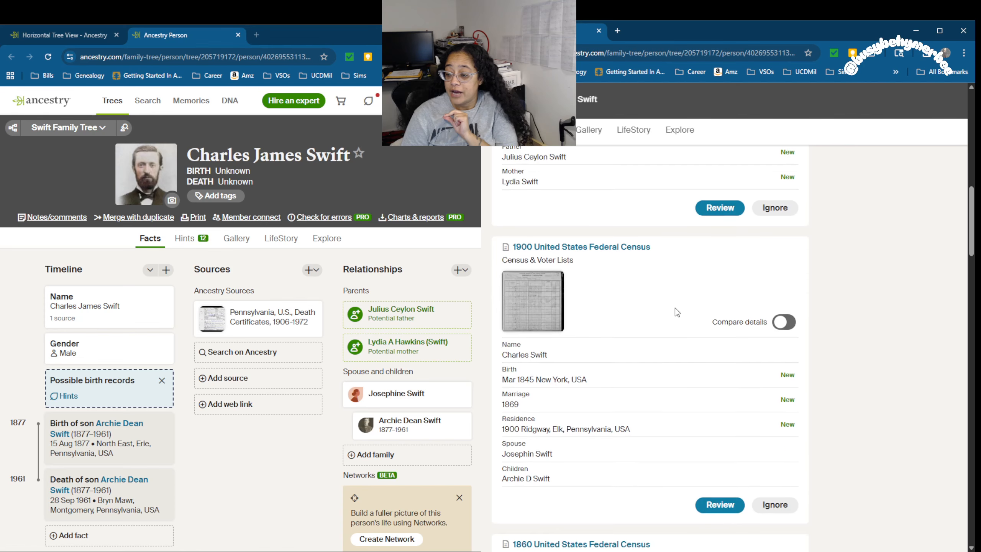
# Step: Open the 1900 United States Federal Census hint for full review and view its original image in a separate browser tab
pyautogui.scroll(-1, 675, 309)
pyautogui.click(727, 480)
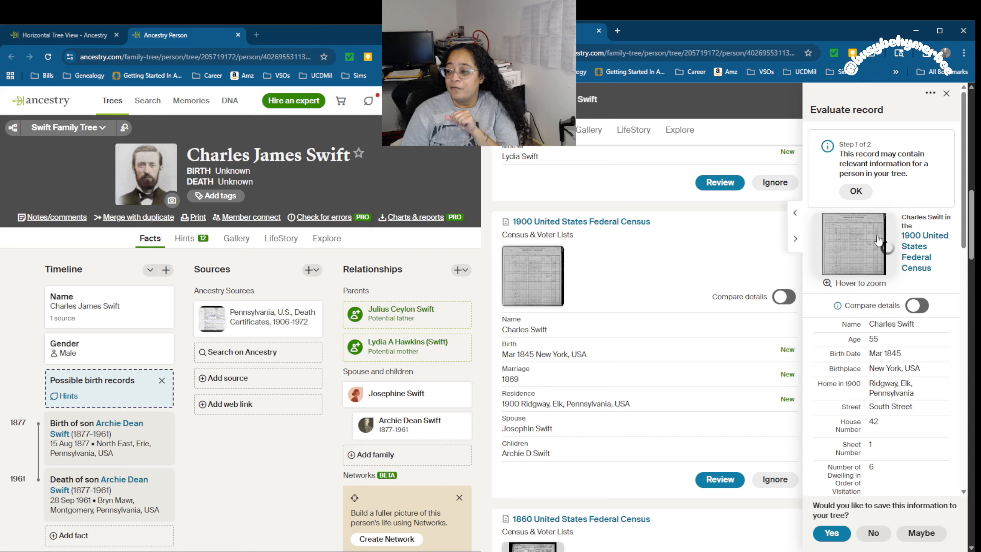
pyautogui.scroll(-5, 867, 202)
pyautogui.scroll(5, 867, 202)
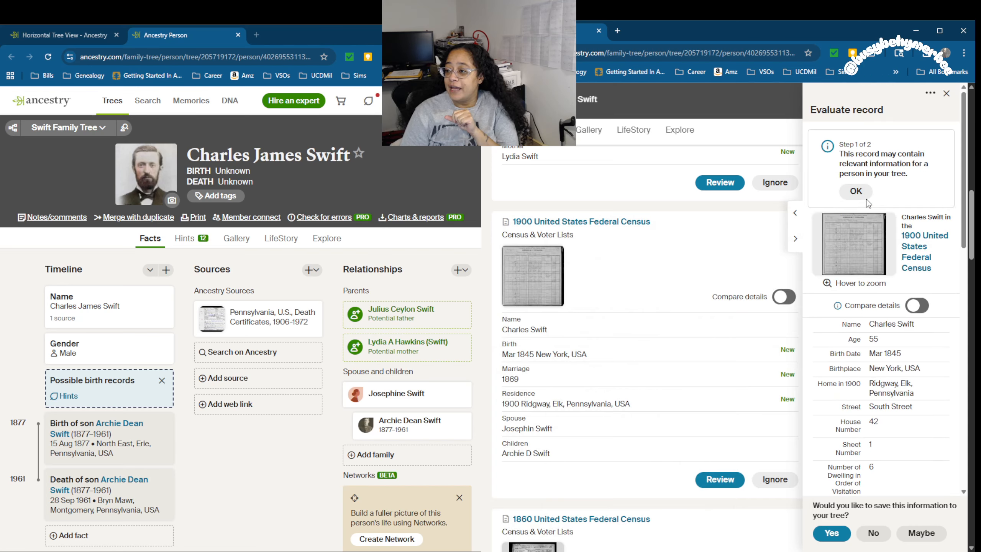
pyautogui.scroll(-10, 852, 297)
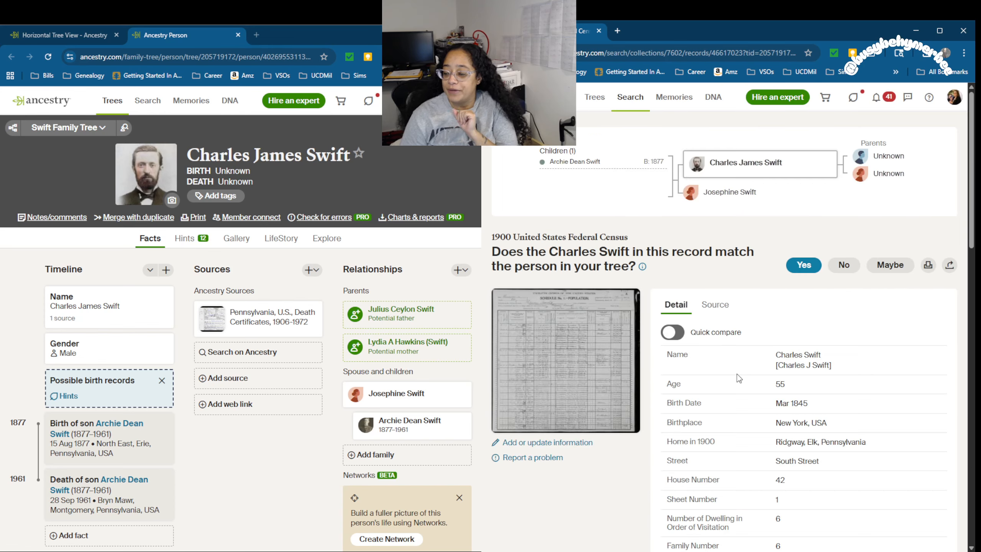
pyautogui.moveTo(540, 352)
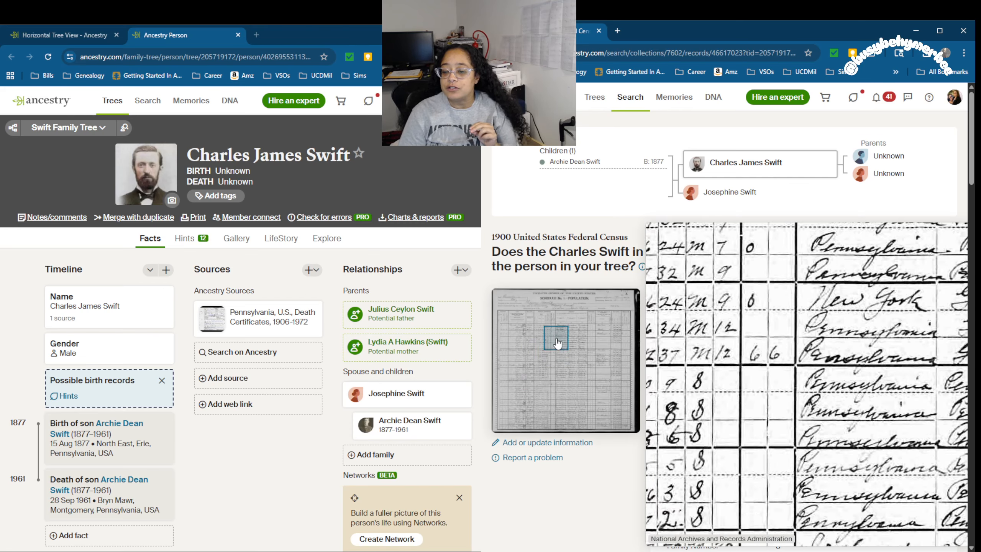
pyautogui.middleClick(627, 102)
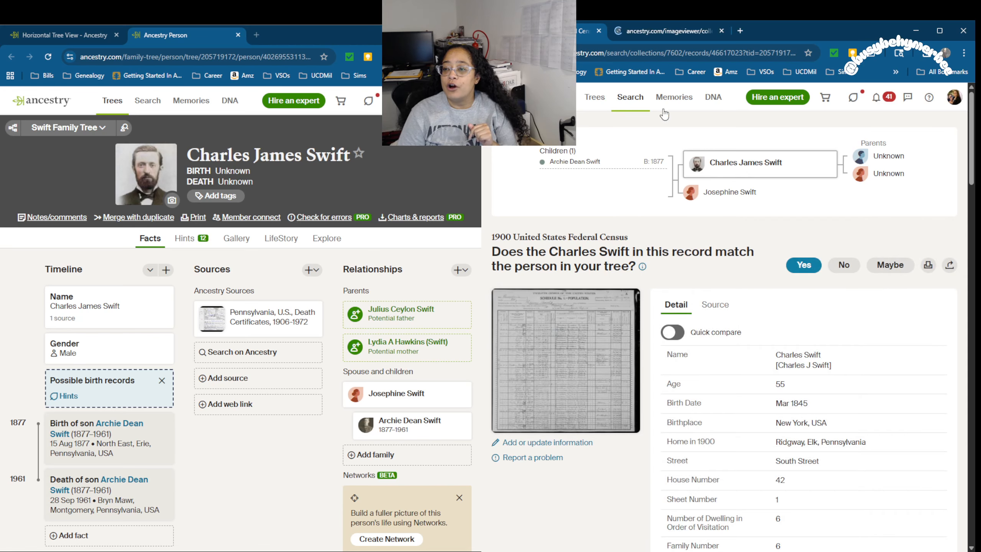
pyautogui.click(666, 31)
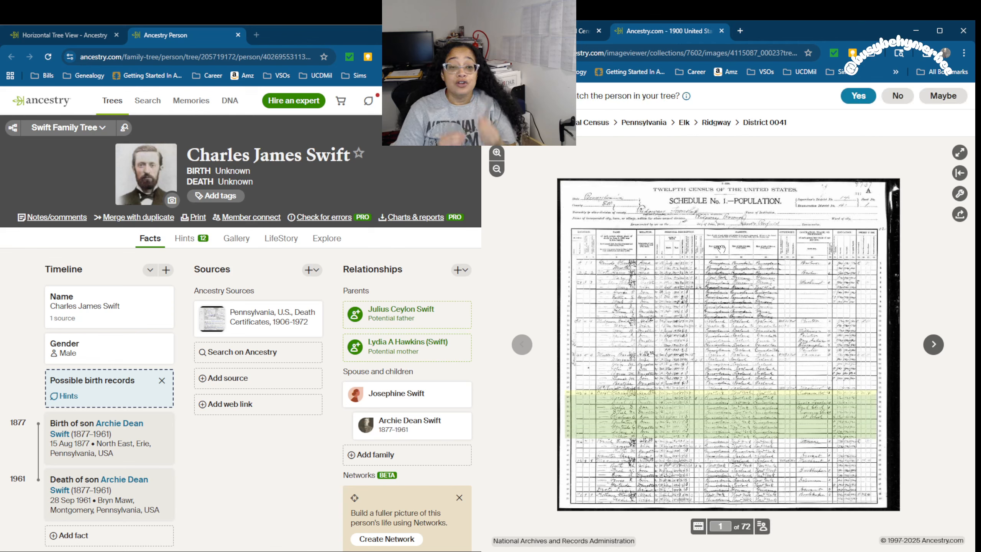
# Step: Examine the Swift household's highlighted rows on the 1900 census image for names and relationships to the head
pyautogui.moveTo(721, 248)
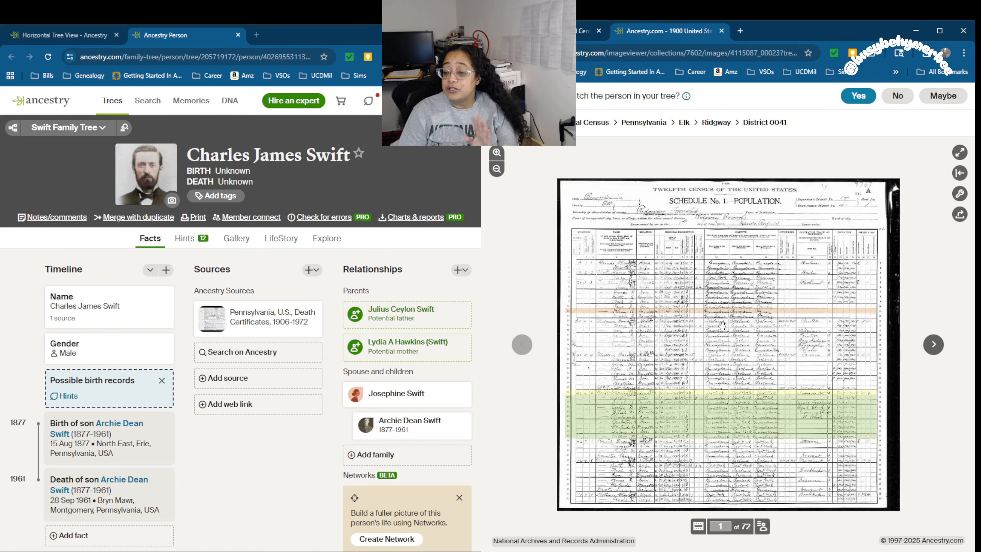
pyautogui.scroll(3, 760, 196)
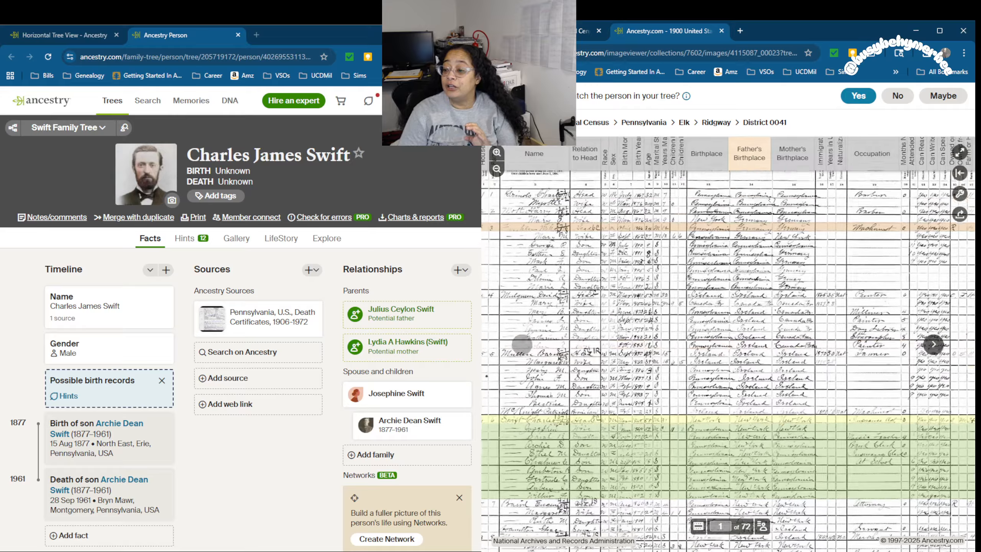
pyautogui.moveTo(715, 367); pyautogui.dragTo(777, 231)
pyautogui.scroll(2, 776, 231)
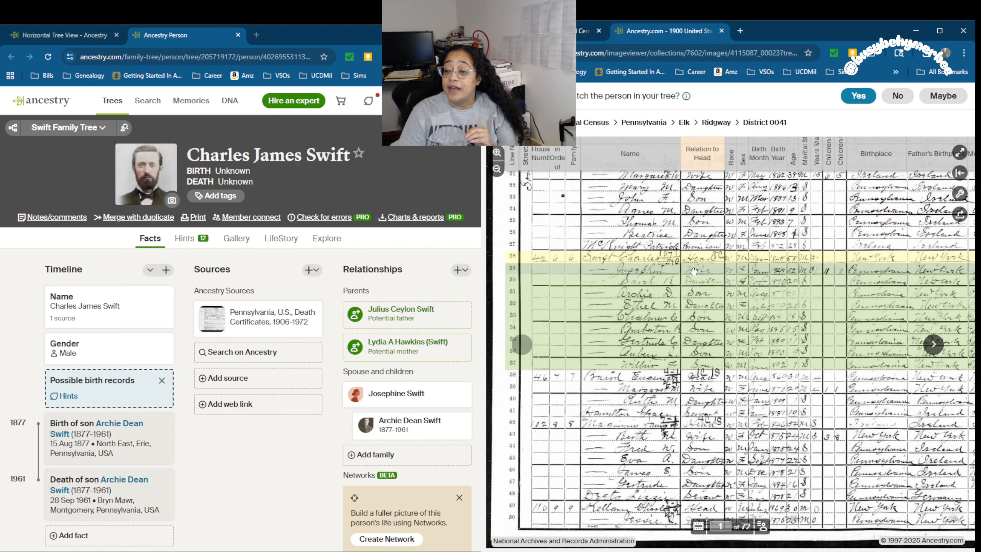
pyautogui.moveTo(673, 357)
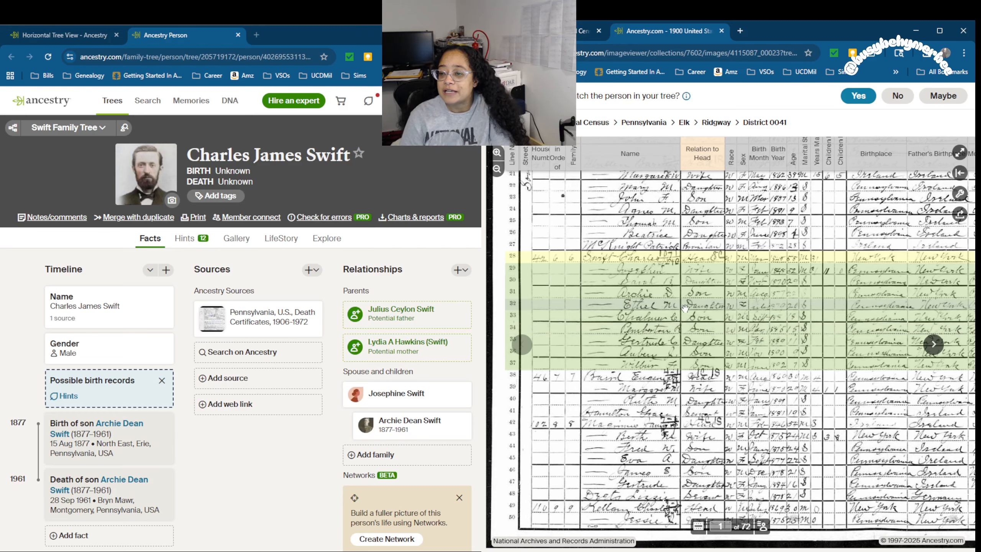
# Step: Examine the census sheet's column headings for street, house number, dwelling, family, name and relation to the head
pyautogui.moveTo(684, 315); pyautogui.dragTo(688, 334)
pyautogui.moveTo(676, 236); pyautogui.dragTo(685, 333)
pyautogui.click(736, 112)
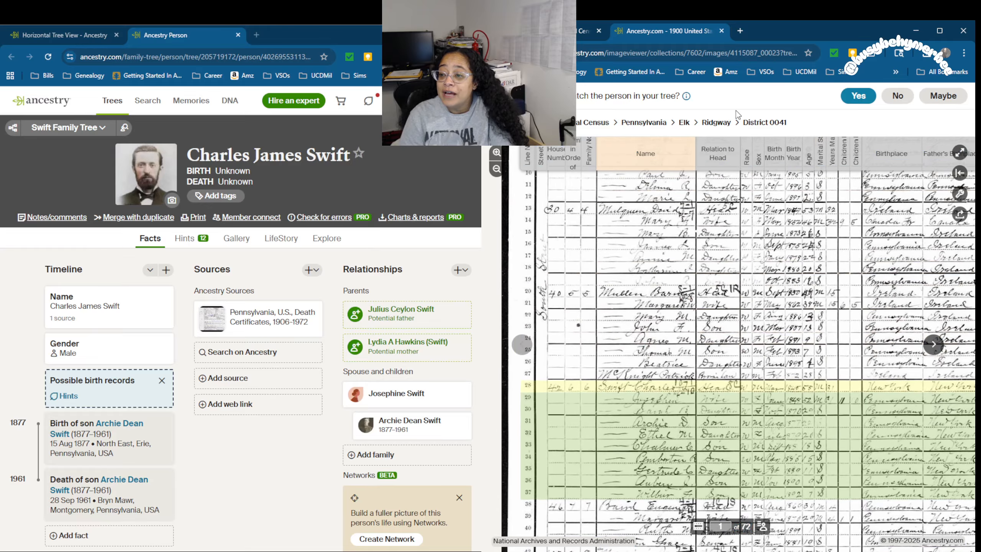
pyautogui.scroll(1, 666, 258)
pyautogui.moveTo(664, 265); pyautogui.dragTo(671, 330)
pyautogui.moveTo(678, 212); pyautogui.dragTo(684, 292)
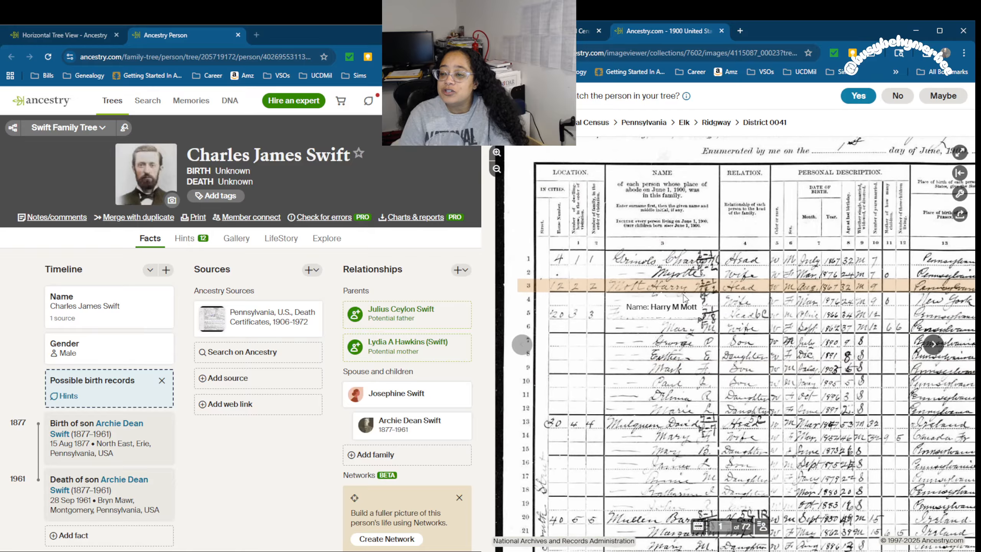
pyautogui.scroll(1, 682, 266)
pyautogui.moveTo(512, 217); pyautogui.dragTo(532, 200)
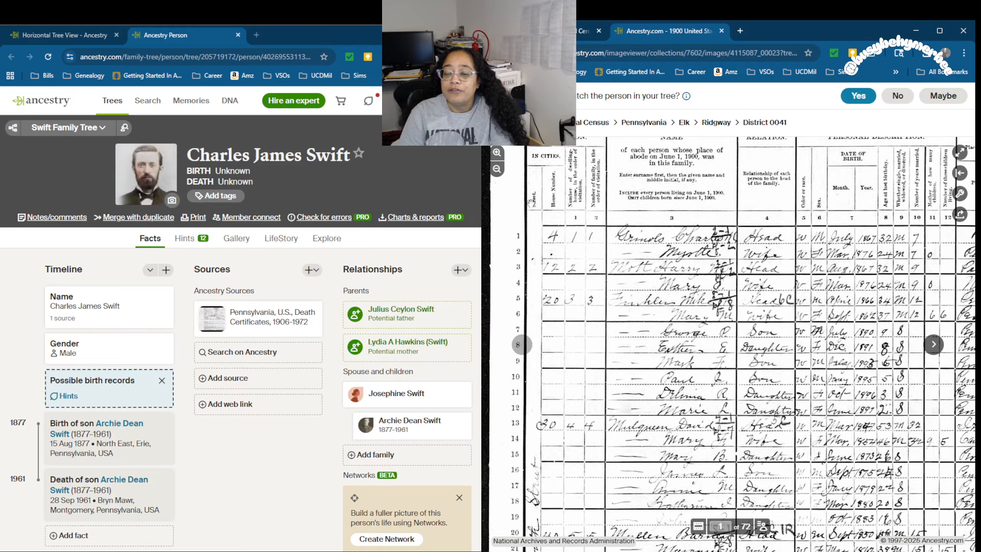
pyautogui.moveTo(651, 174); pyautogui.dragTo(652, 214)
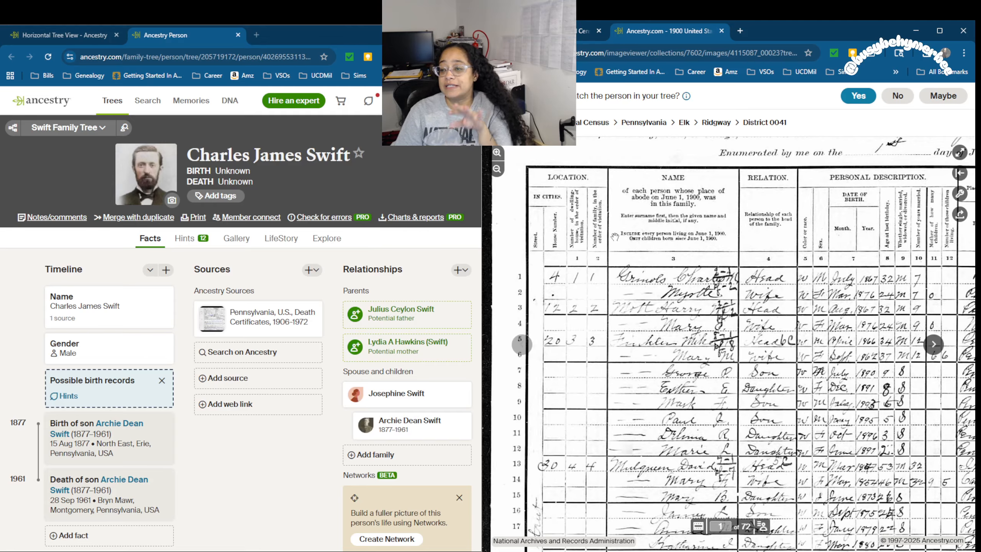
pyautogui.moveTo(720, 218); pyautogui.dragTo(663, 216)
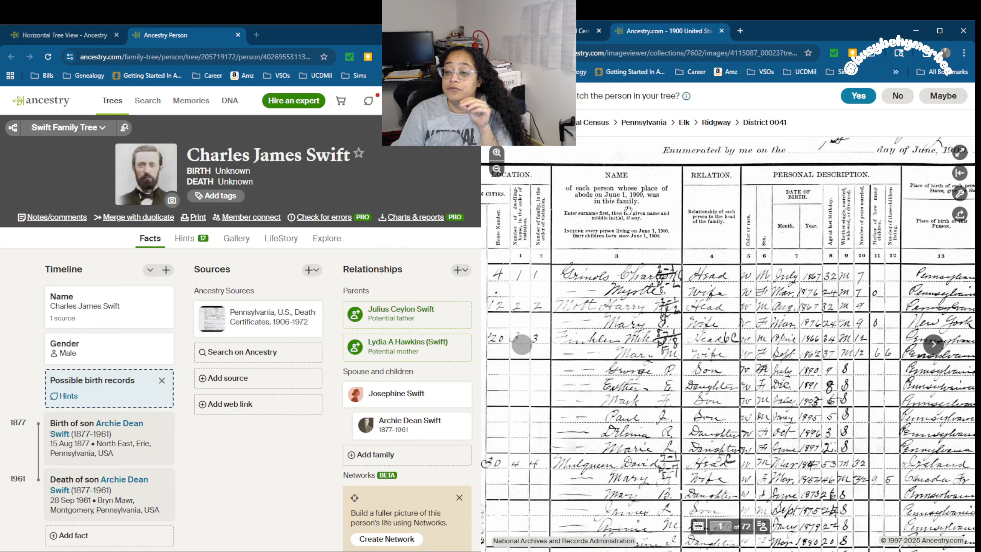
# Step: Examine the census date and the personal description and nativity columns, covering birth date, marriage, children and parents' birthplaces
pyautogui.moveTo(836, 140); pyautogui.dragTo(778, 171)
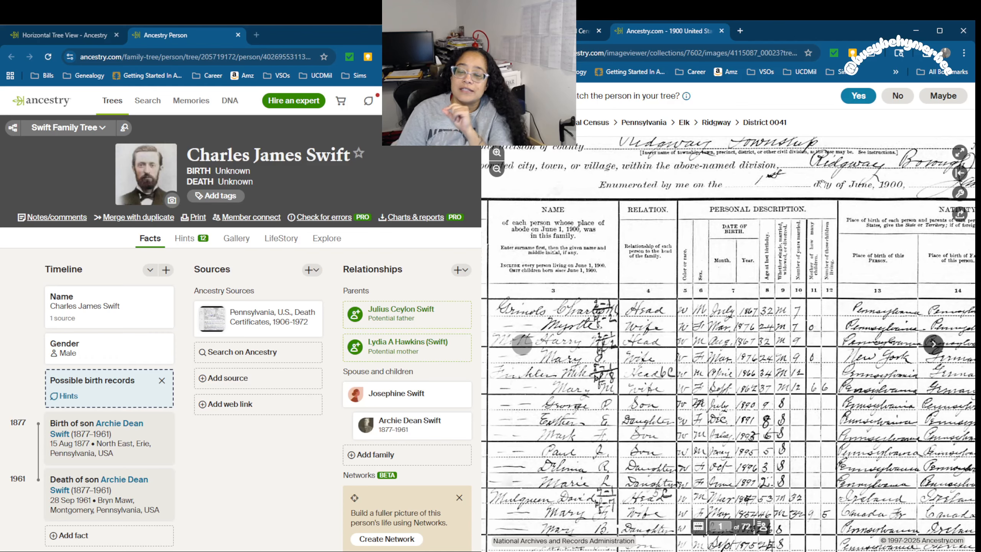
pyautogui.moveTo(818, 182); pyautogui.dragTo(782, 184)
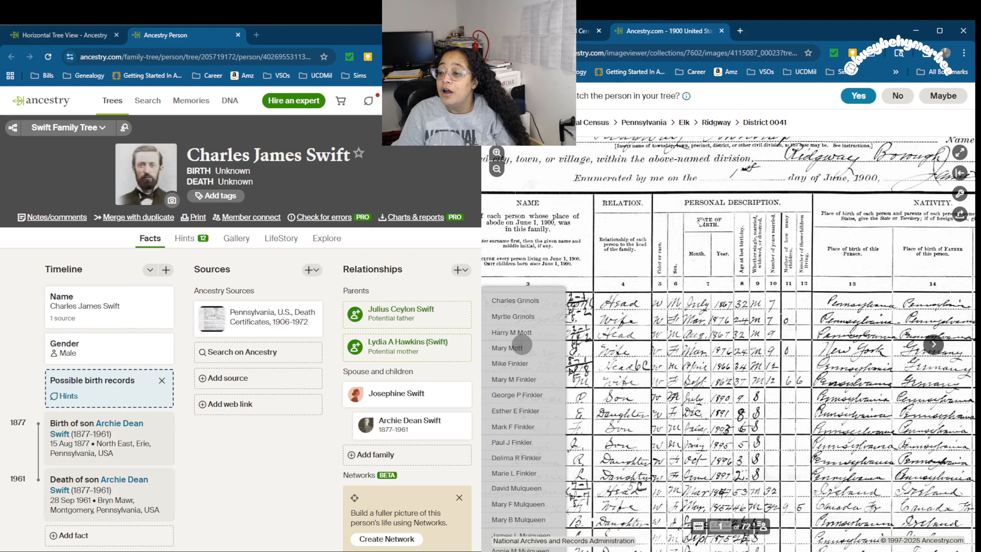
pyautogui.moveTo(745, 312); pyautogui.dragTo(696, 318)
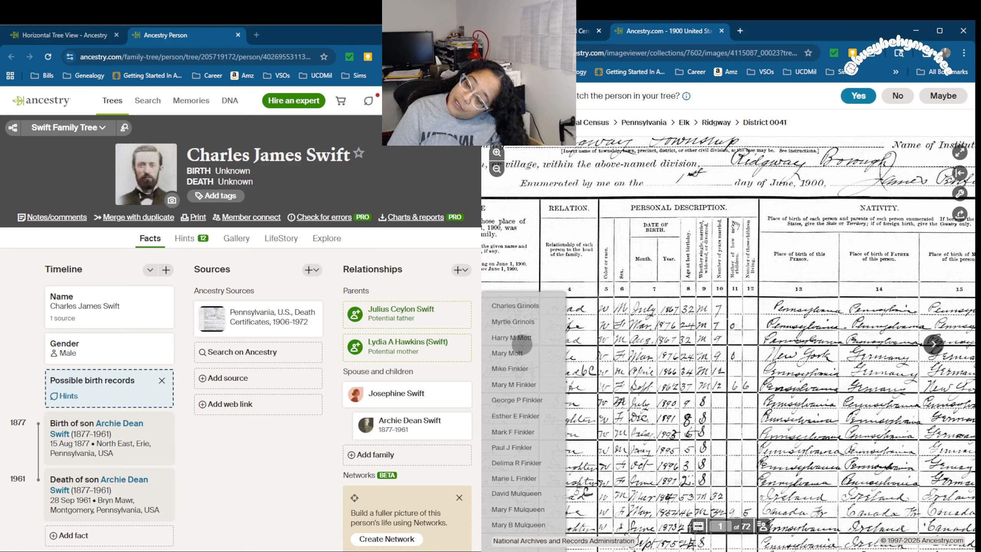
pyautogui.moveTo(812, 278); pyautogui.dragTo(762, 280)
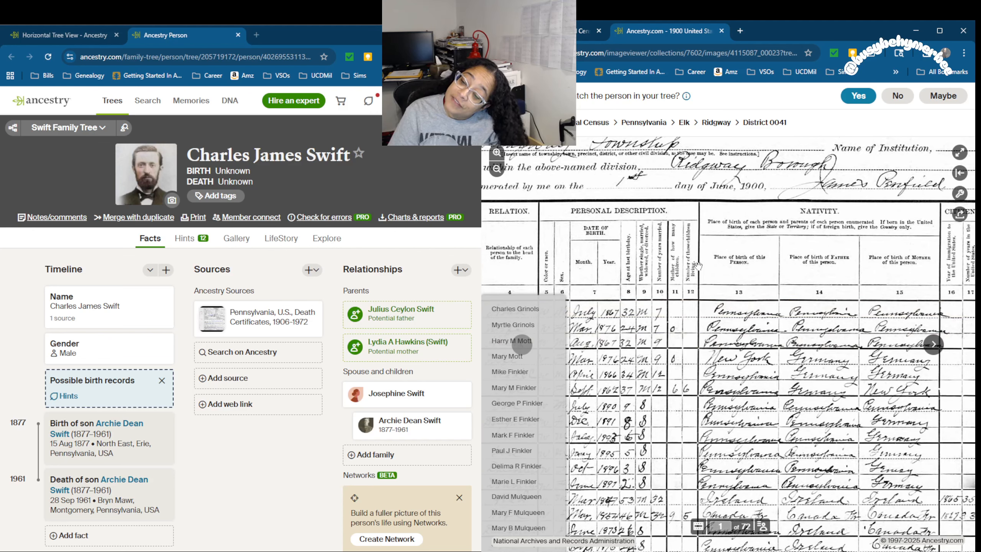
pyautogui.moveTo(881, 266); pyautogui.dragTo(793, 260)
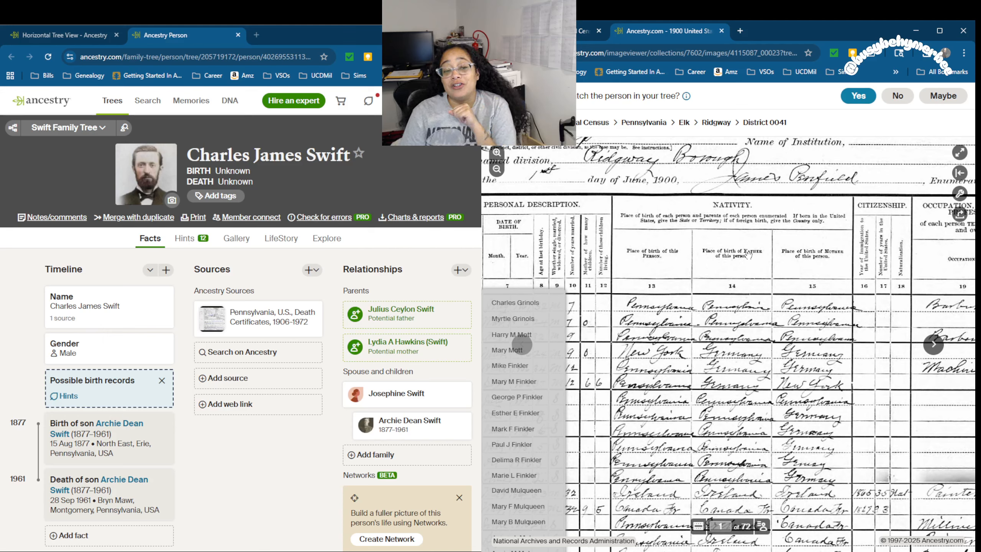
pyautogui.moveTo(646, 298)
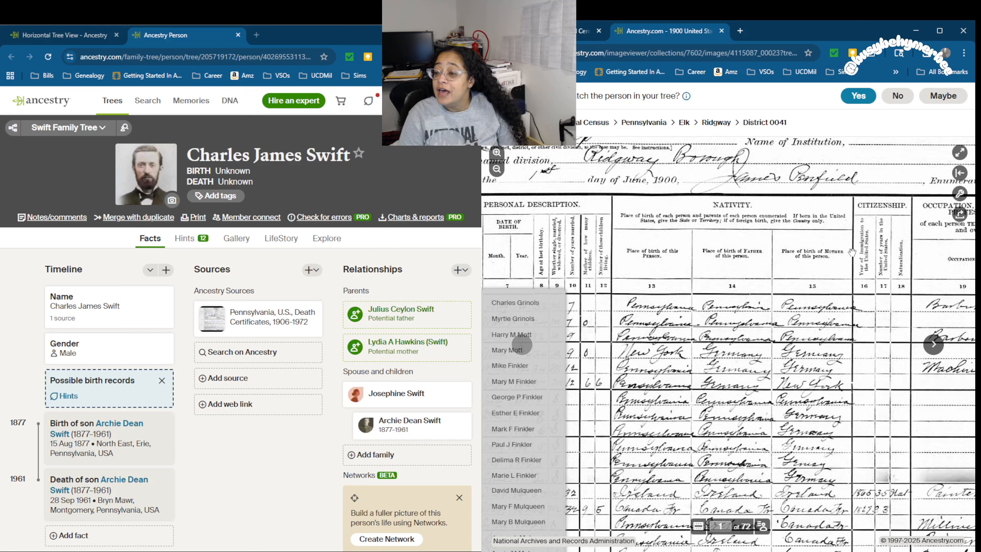
# Step: Examine the citizenship, occupation, education and home ownership column headings on the 1900 census sheet
pyautogui.moveTo(831, 270); pyautogui.dragTo(671, 285)
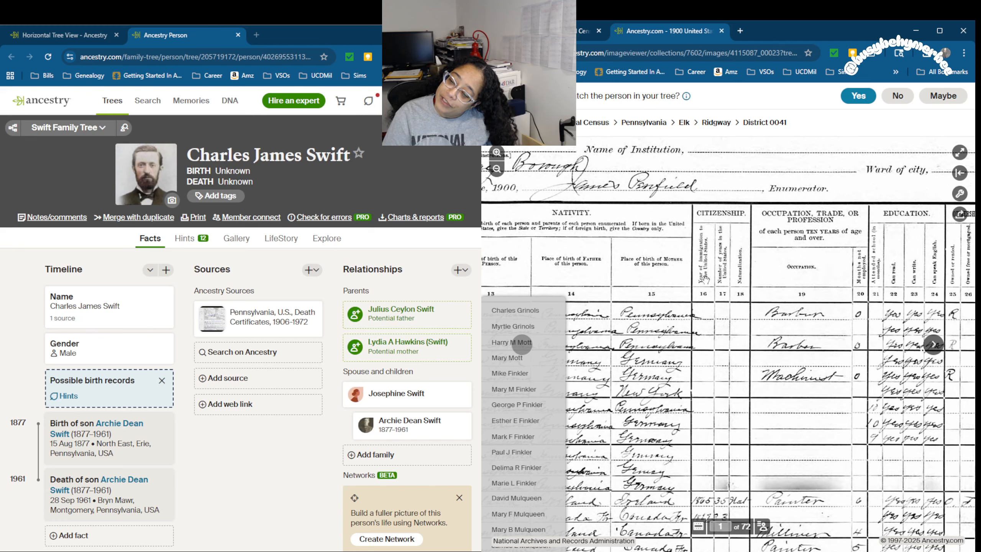
pyautogui.moveTo(706, 279)
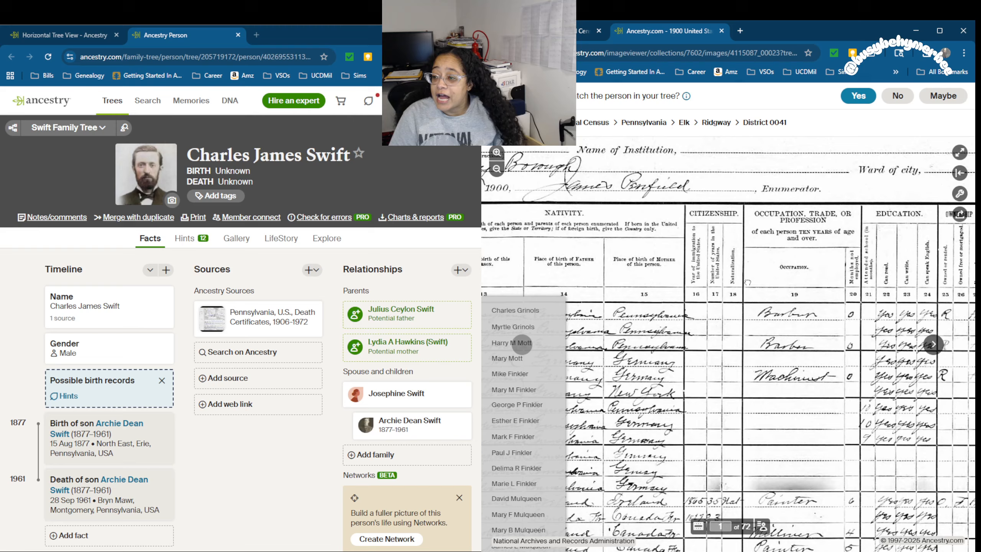
pyautogui.hscroll(3, 777, 277)
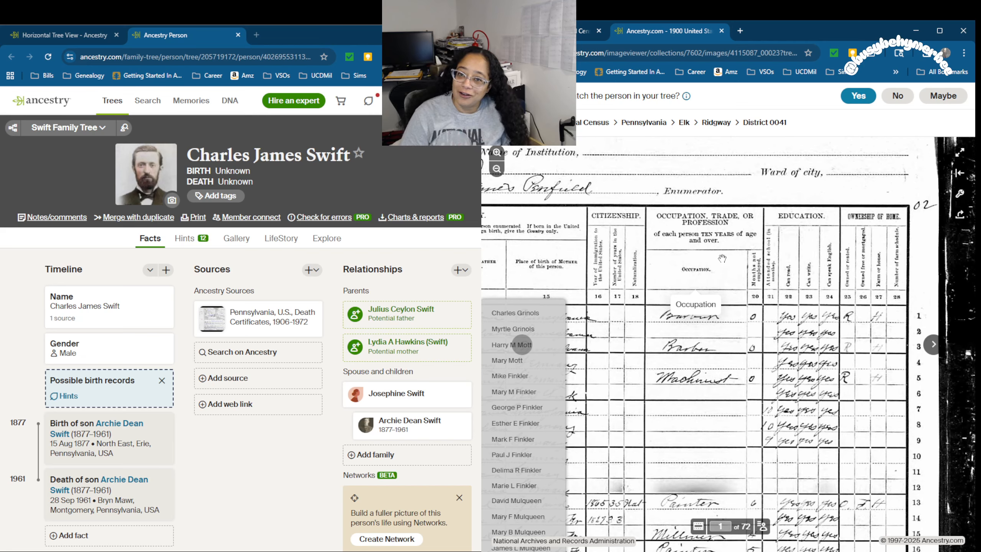
pyautogui.moveTo(722, 258); pyautogui.dragTo(666, 267)
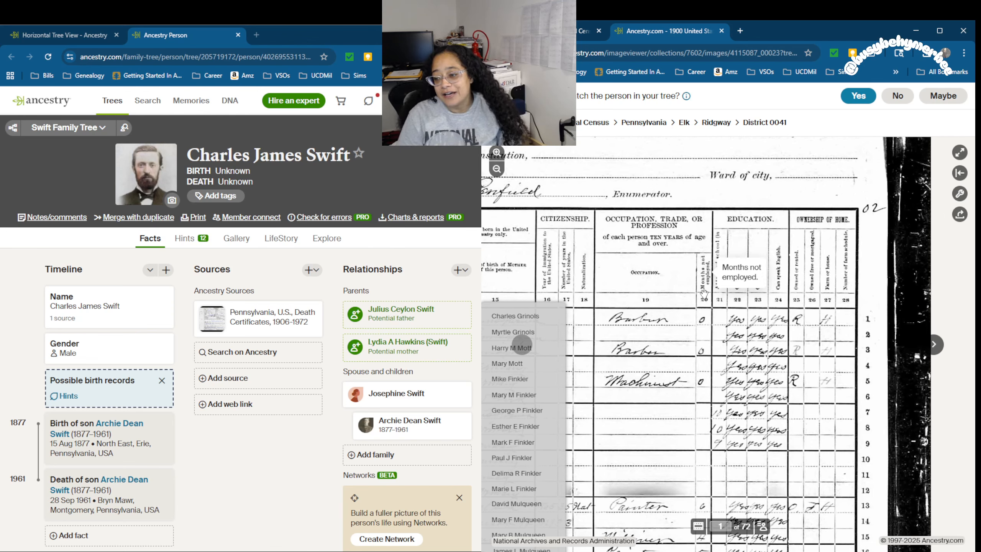
pyautogui.moveTo(704, 293); pyautogui.dragTo(643, 294)
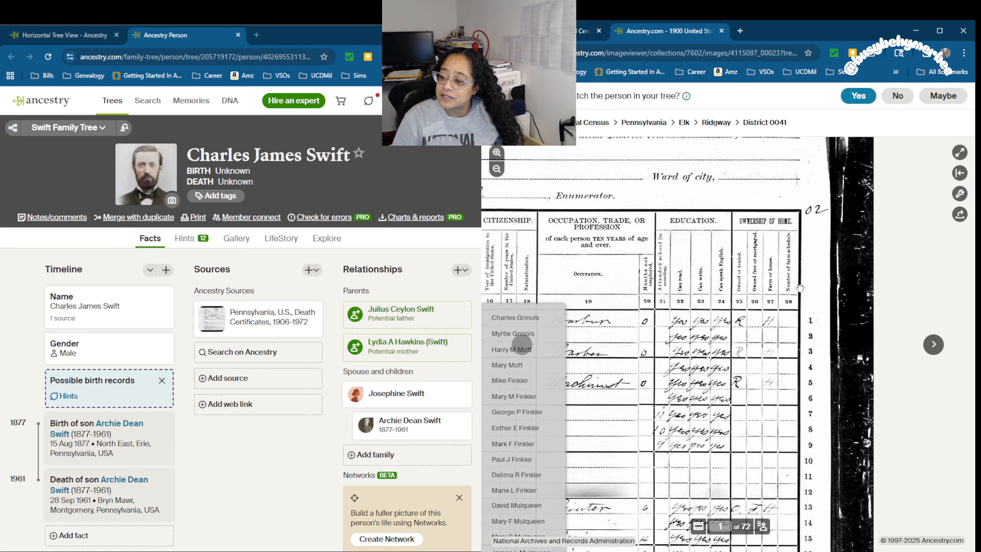
pyautogui.moveTo(703, 300); pyautogui.dragTo(663, 356)
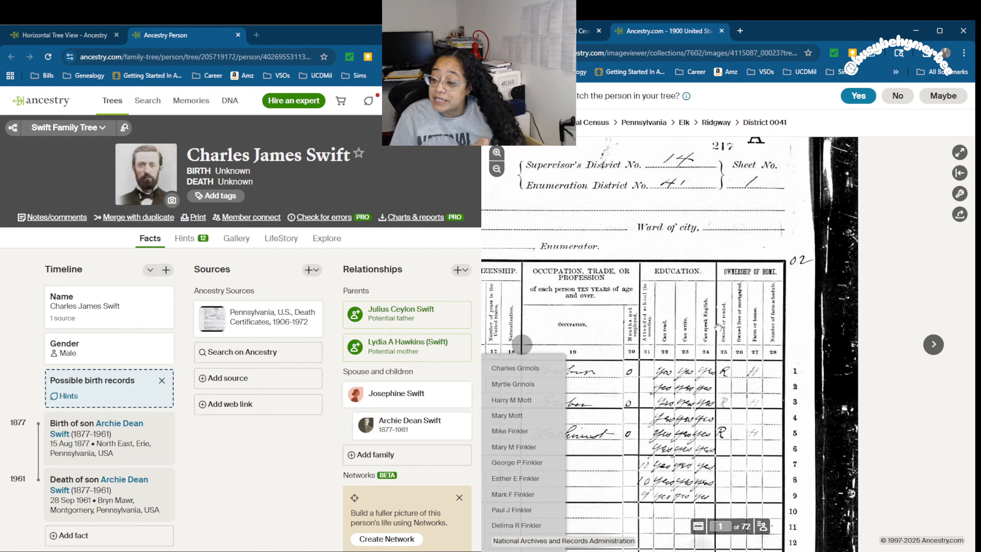
pyautogui.scroll(4, 708, 331)
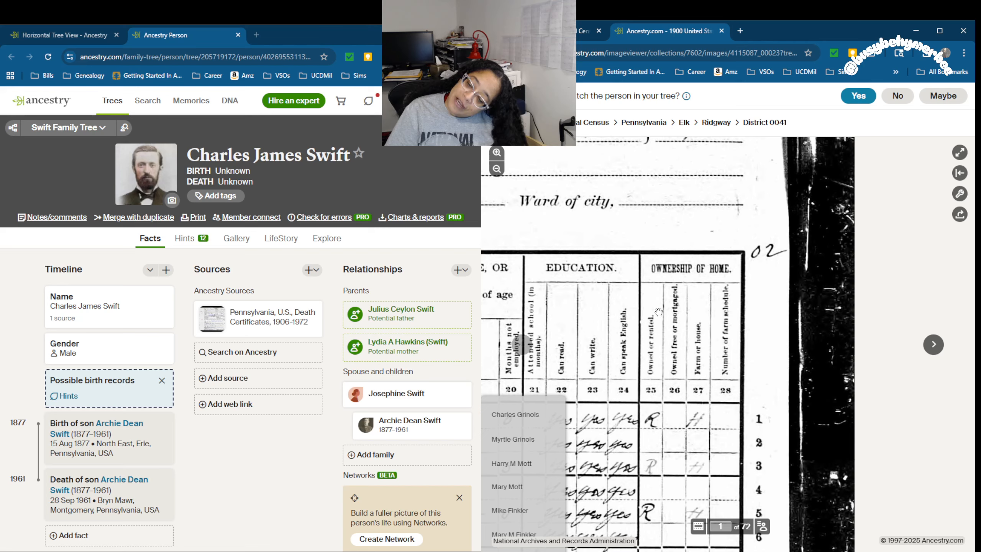
pyautogui.moveTo(584, 247); pyautogui.dragTo(609, 251)
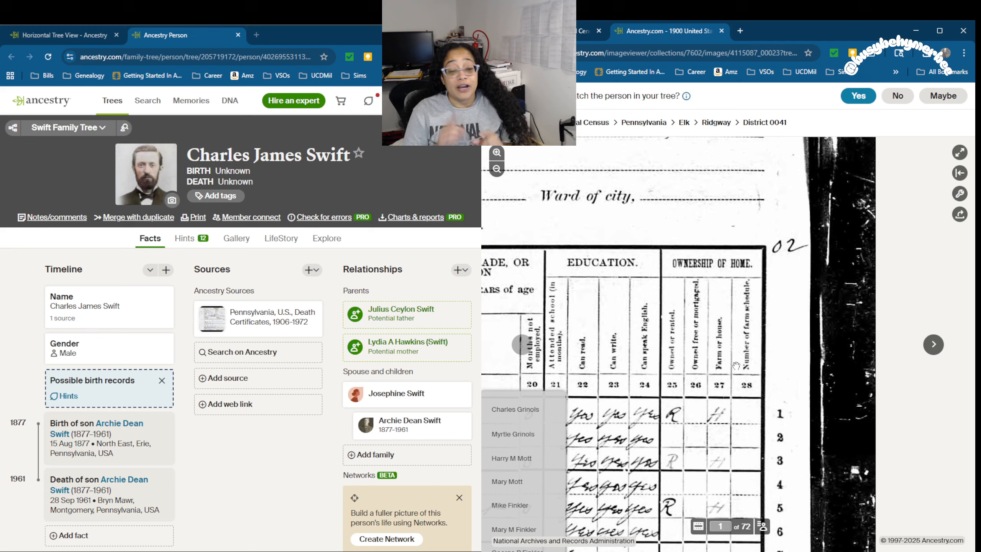
# Step: Examine the 1900 census sheet's header for the state, county, township, borough and ward entries
pyautogui.moveTo(737, 366)
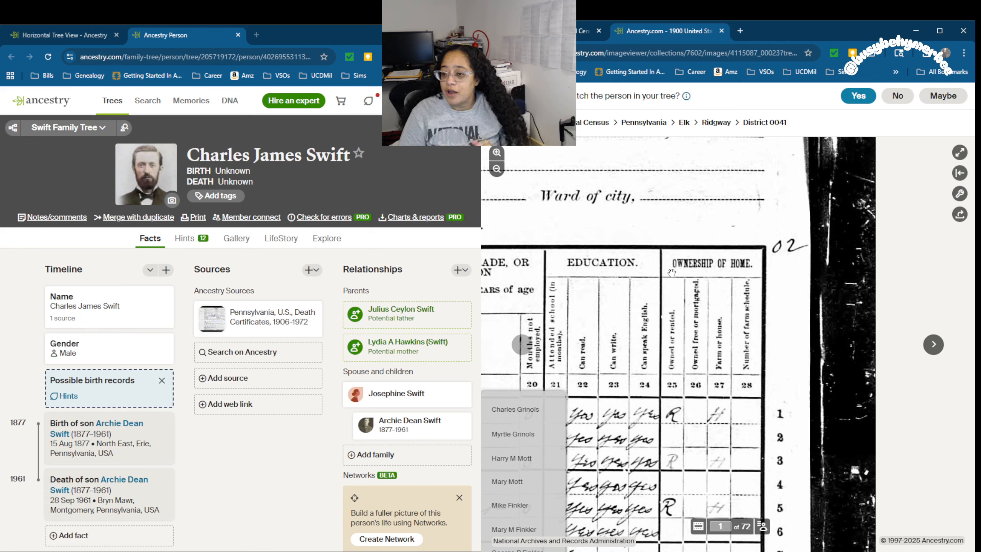
pyautogui.moveTo(672, 273); pyautogui.dragTo(830, 307)
pyautogui.scroll(-2, 827, 308)
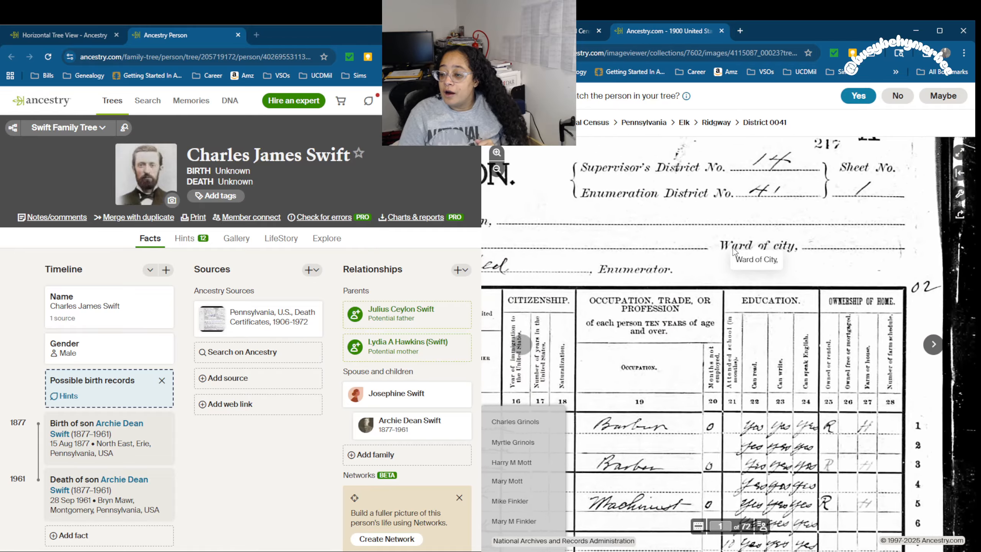
pyautogui.moveTo(722, 243); pyautogui.dragTo(866, 245)
pyautogui.moveTo(780, 282); pyautogui.dragTo(911, 260)
pyautogui.scroll(-2, 818, 285)
pyautogui.moveTo(807, 204); pyautogui.dragTo(637, 241)
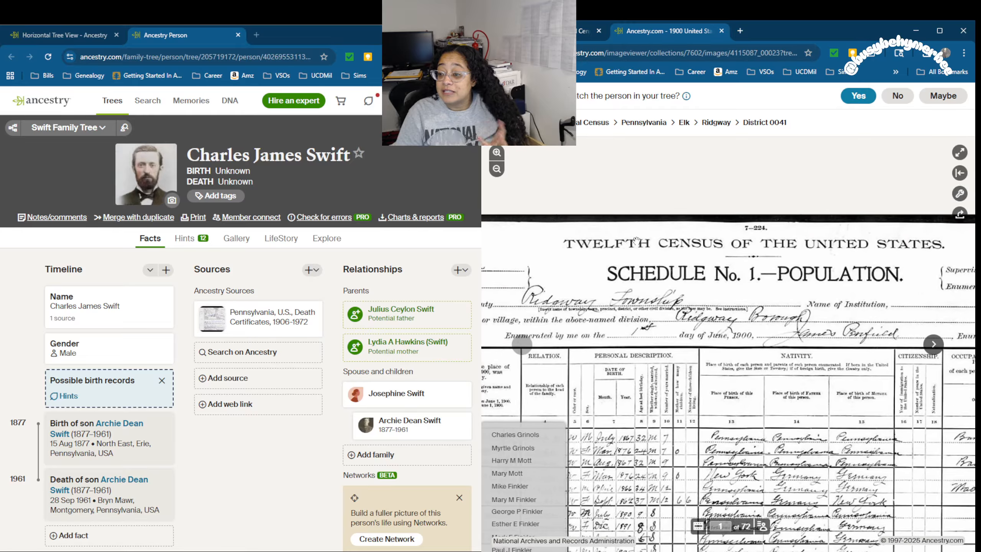
pyautogui.moveTo(611, 313); pyautogui.dragTo(780, 238)
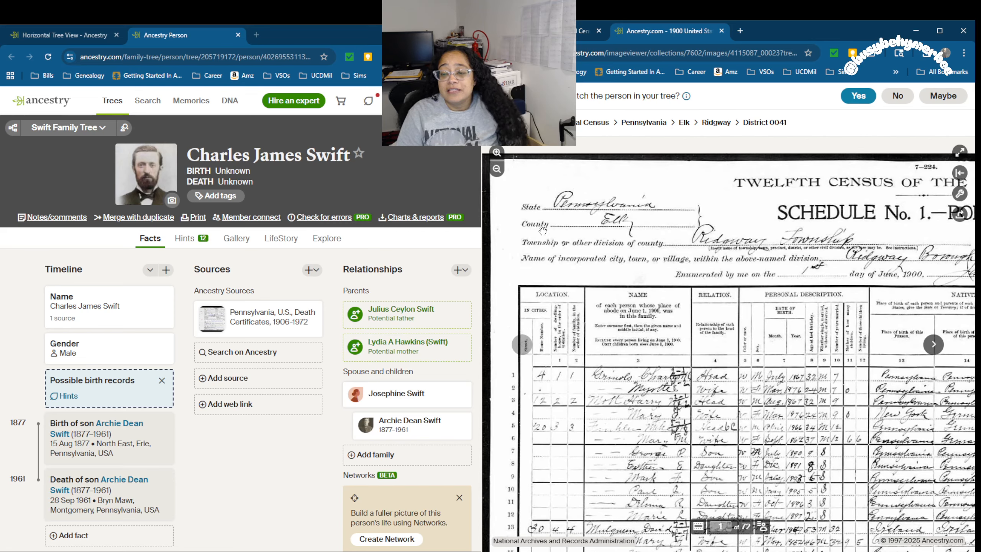
pyautogui.moveTo(591, 257); pyautogui.dragTo(509, 241)
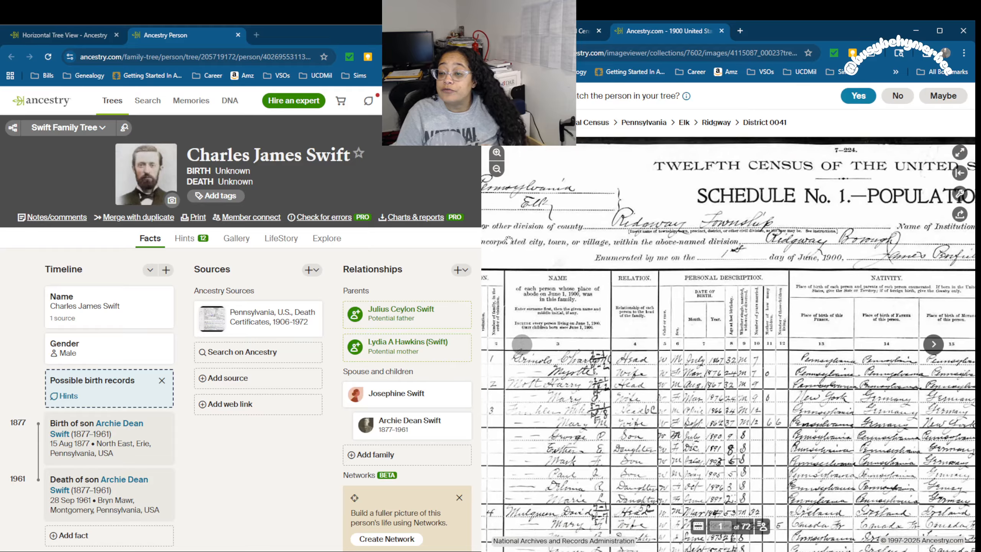
pyautogui.moveTo(678, 231); pyautogui.dragTo(518, 226)
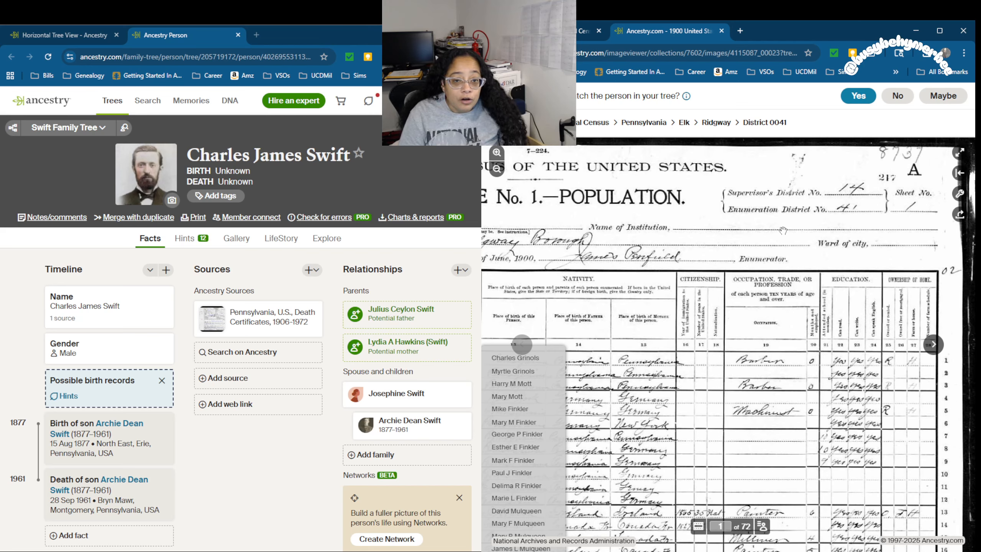
# Step: Examine the sheet header's supervisor's district, enumeration district, sheet number and enumeration date
pyautogui.moveTo(746, 228); pyautogui.dragTo(739, 230)
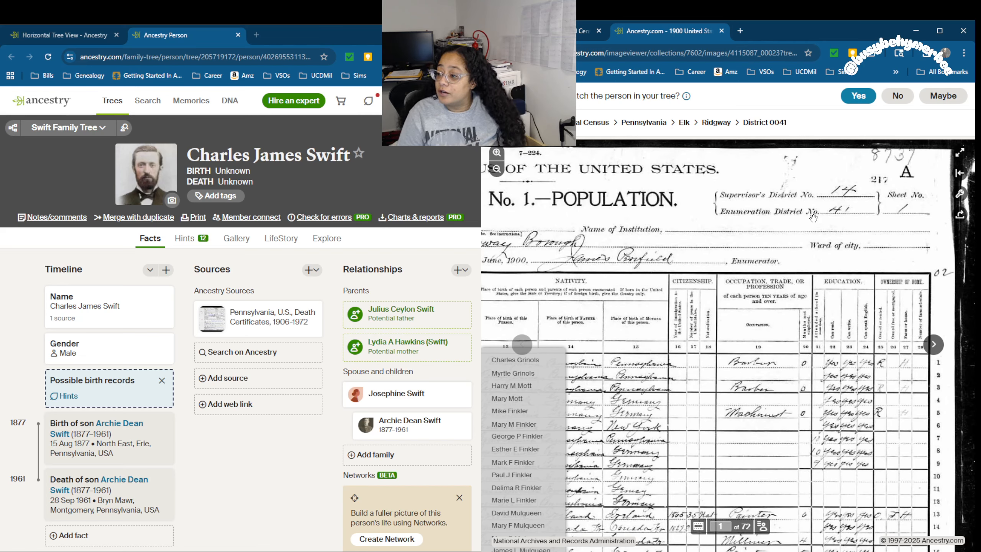
pyautogui.moveTo(731, 249); pyautogui.dragTo(731, 235)
pyautogui.moveTo(827, 207); pyautogui.dragTo(826, 224)
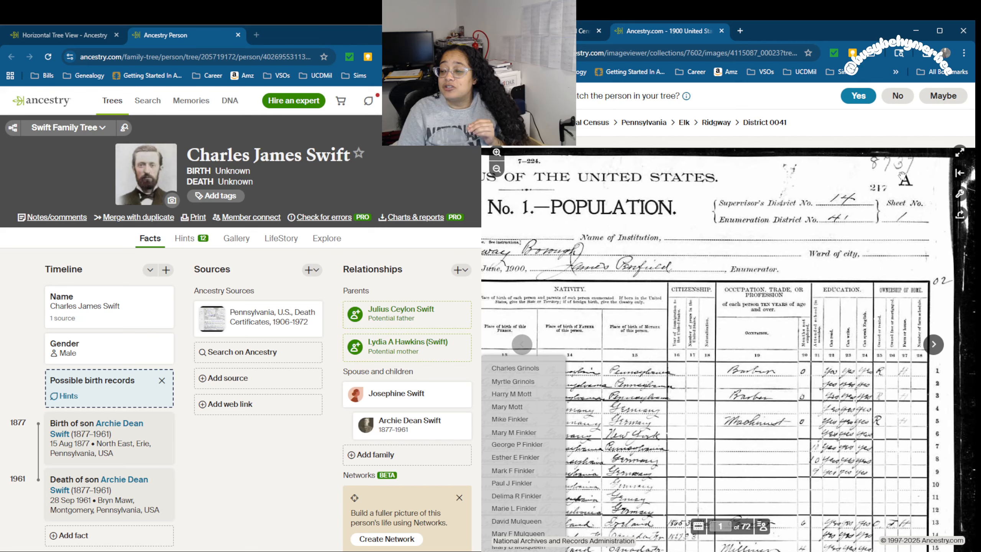
pyautogui.moveTo(787, 201); pyautogui.dragTo(786, 204)
pyautogui.moveTo(602, 270); pyautogui.dragTo(763, 227)
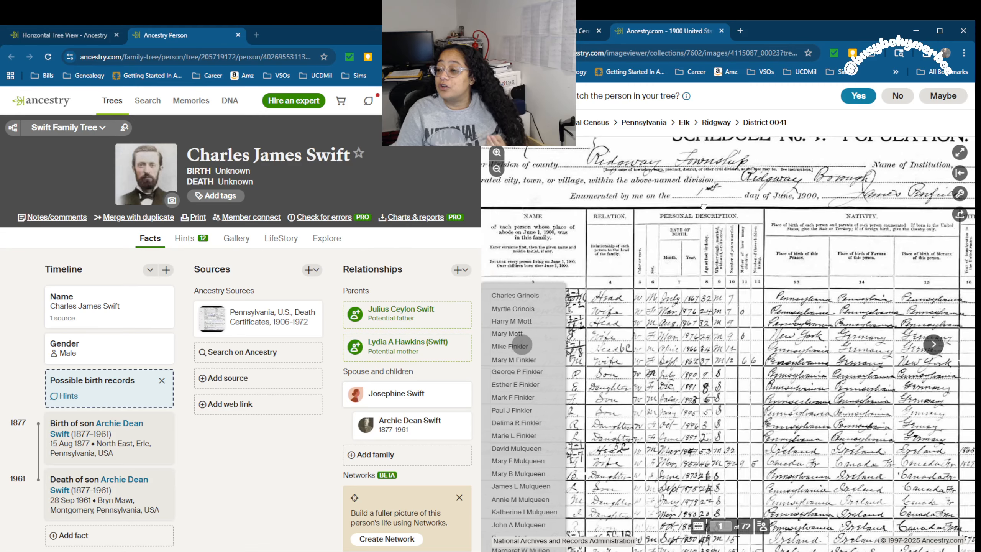
pyautogui.moveTo(703, 205); pyautogui.dragTo(644, 216)
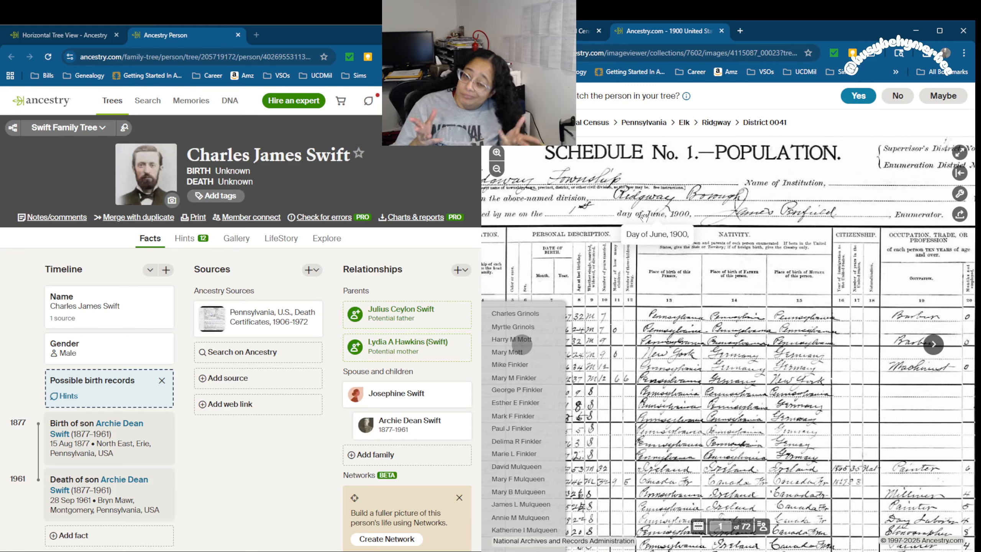
pyautogui.moveTo(797, 204); pyautogui.dragTo(943, 202)
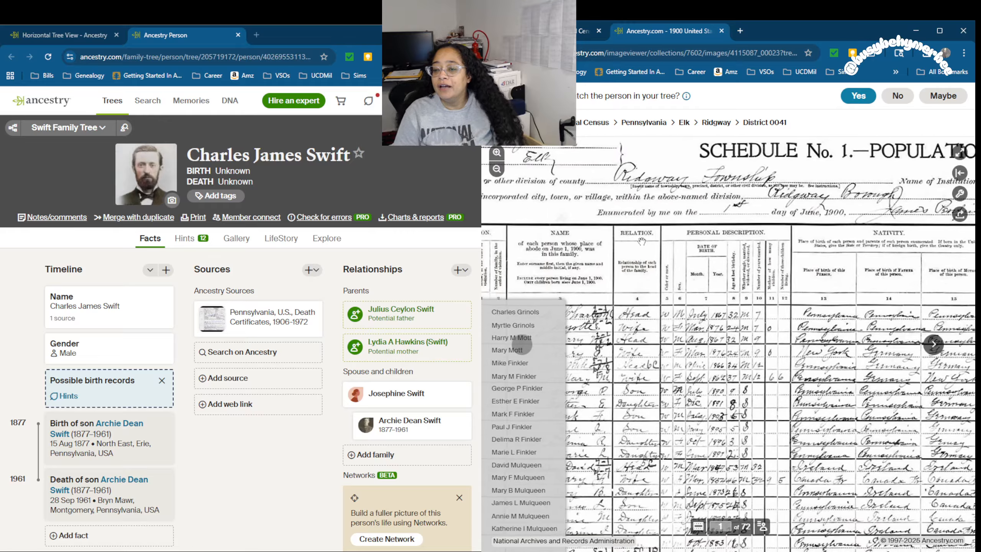
# Step: Follow the census rows down to the highlighted Swift household, examining house numbers, family numbers, names and relationships
pyautogui.moveTo(641, 241); pyautogui.dragTo(729, 206)
pyautogui.moveTo(677, 302); pyautogui.dragTo(673, 162)
pyautogui.moveTo(689, 335); pyautogui.dragTo(688, 315)
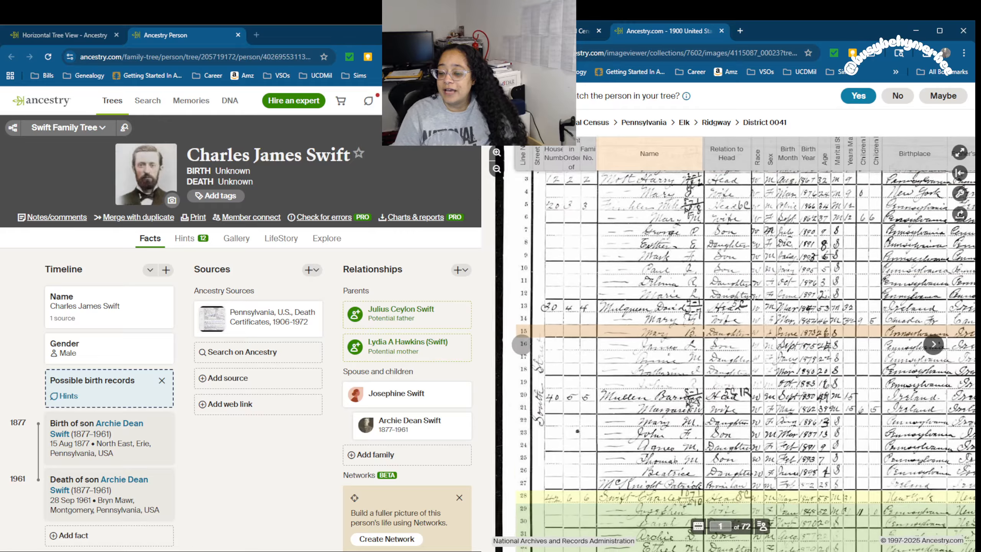
pyautogui.scroll(-3, 687, 316)
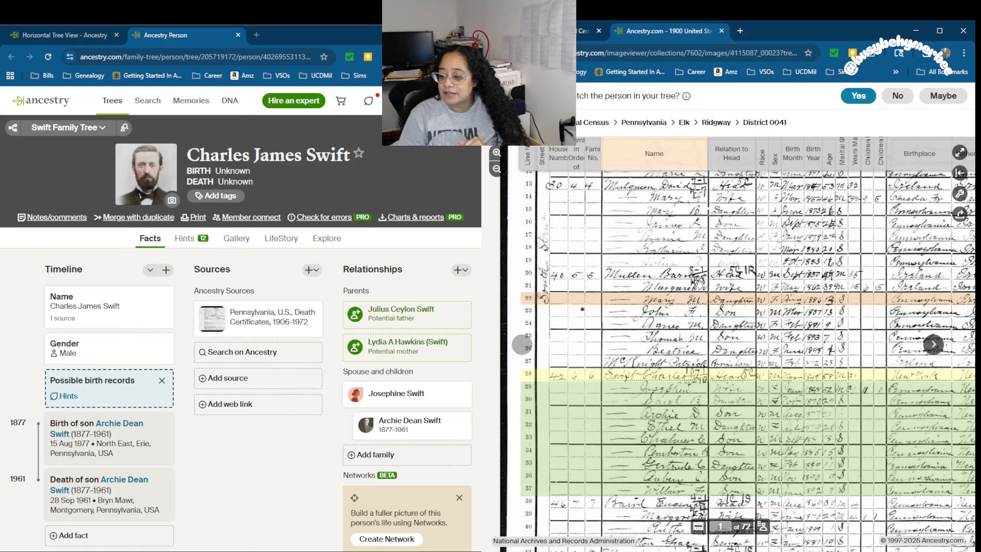
pyautogui.moveTo(674, 306); pyautogui.dragTo(600, 269)
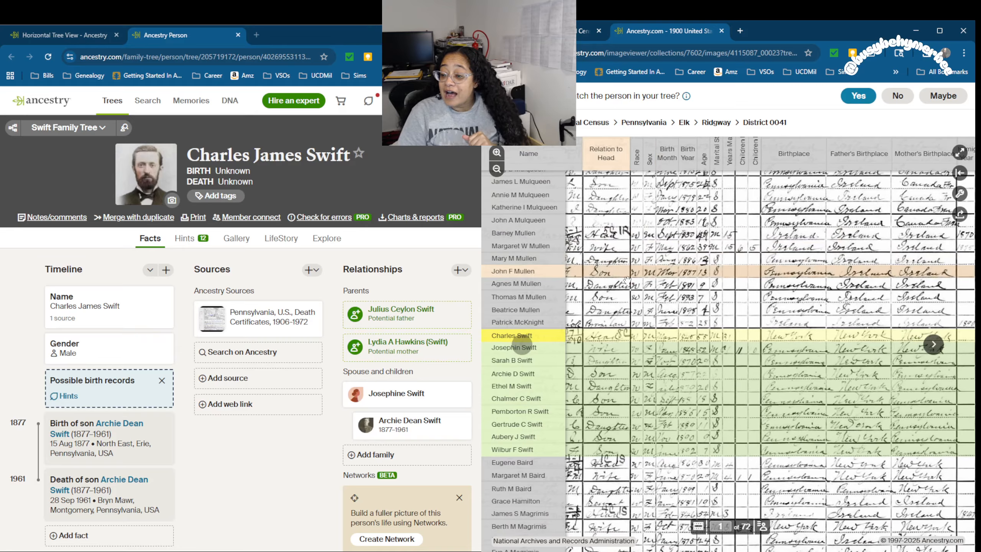
# Step: Examine the marital status, years married and number of children columns for the Swift couple
pyautogui.moveTo(790, 275); pyautogui.dragTo(782, 282)
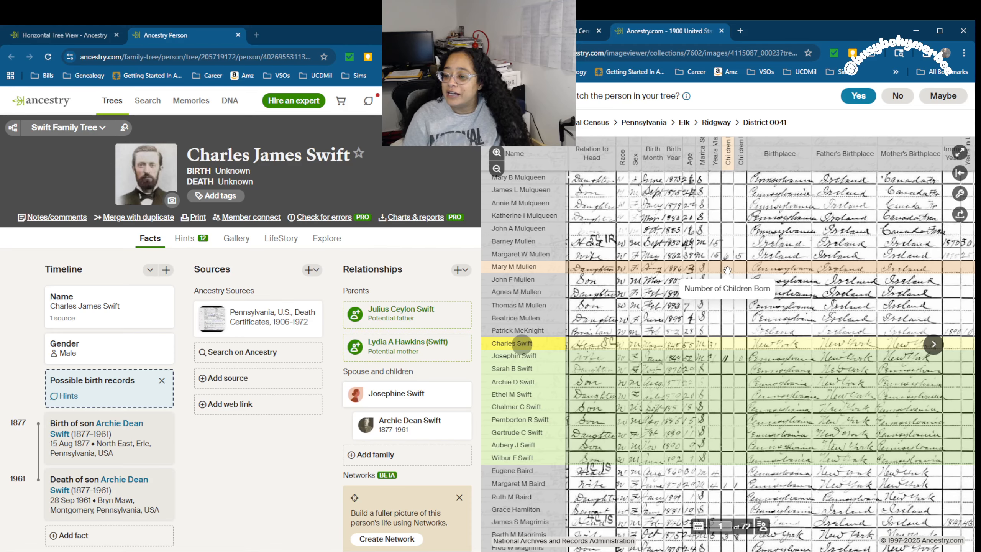
pyautogui.moveTo(768, 311); pyautogui.dragTo(650, 329)
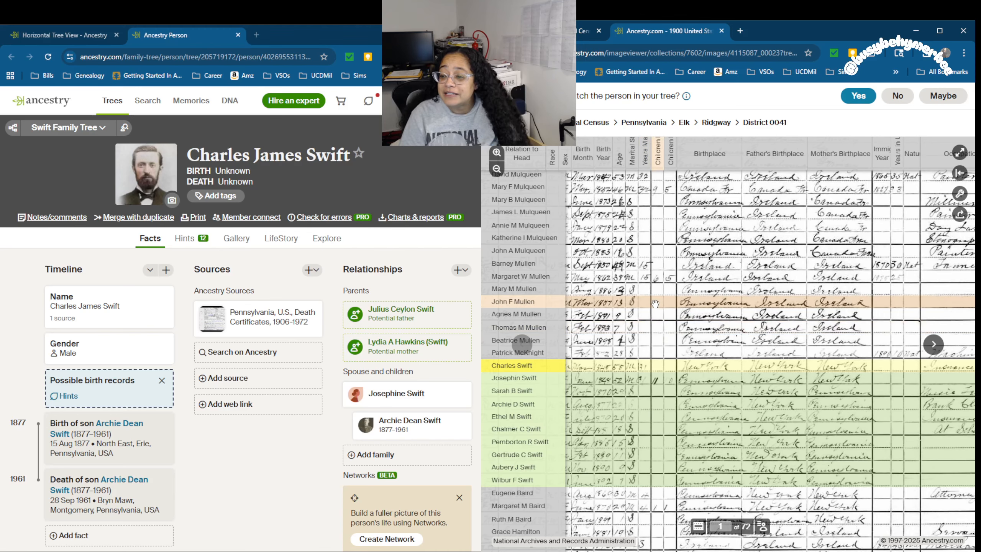
pyautogui.moveTo(735, 318); pyautogui.dragTo(897, 289)
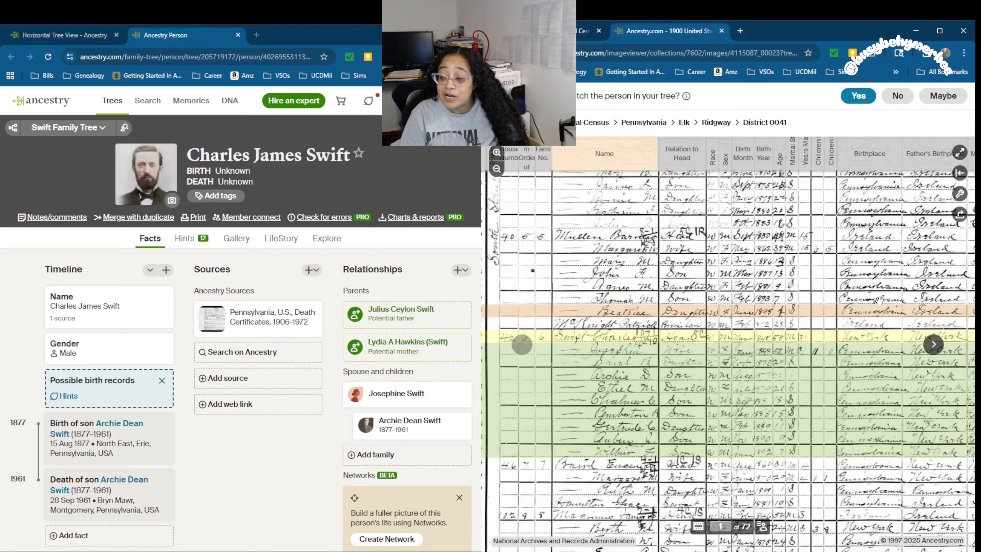
pyautogui.moveTo(934, 333); pyautogui.dragTo(882, 335)
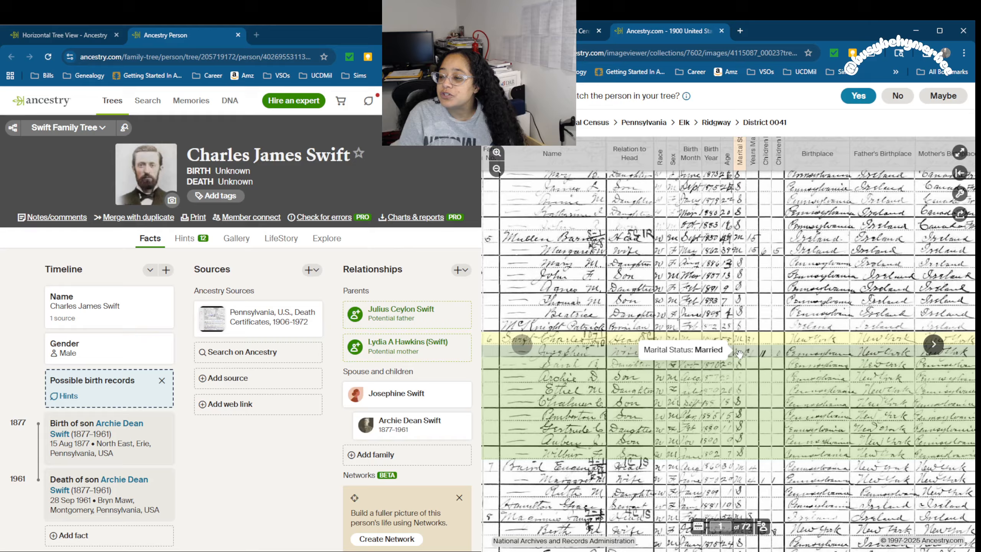
# Step: Examine the household starting on line 42, comparing the wife's years married and children born and living with the listed children
pyautogui.scroll(-3, 744, 332)
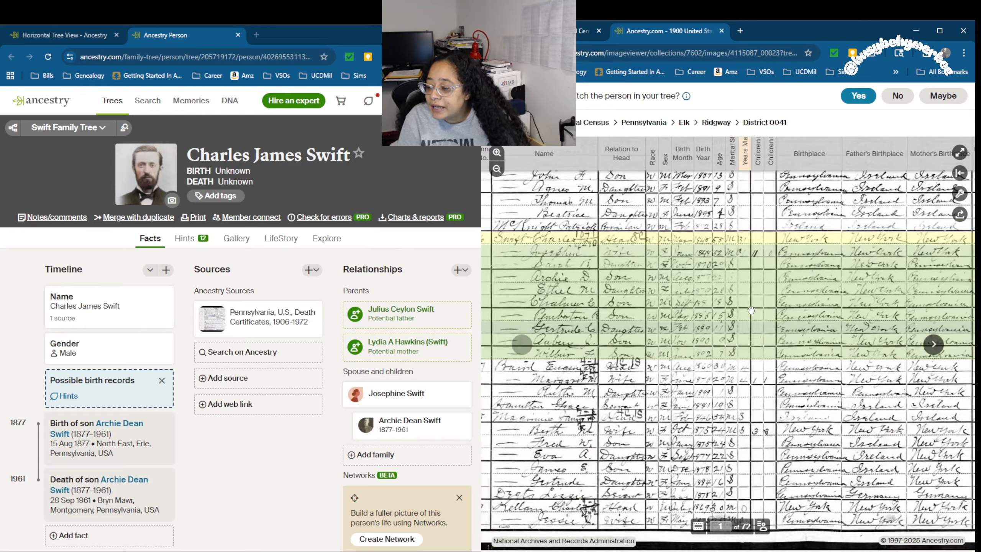
pyautogui.scroll(-2, 751, 310)
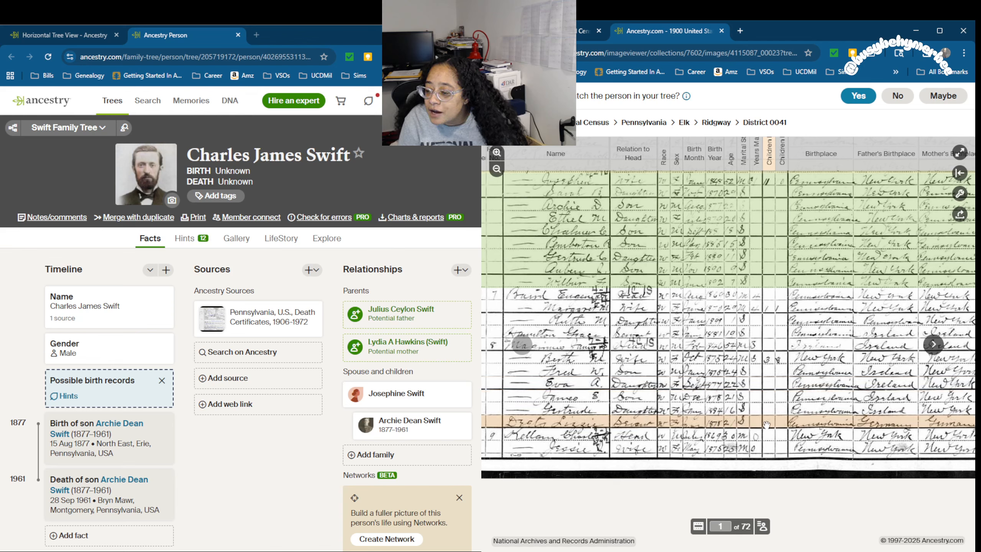
pyautogui.moveTo(777, 373); pyautogui.dragTo(841, 376)
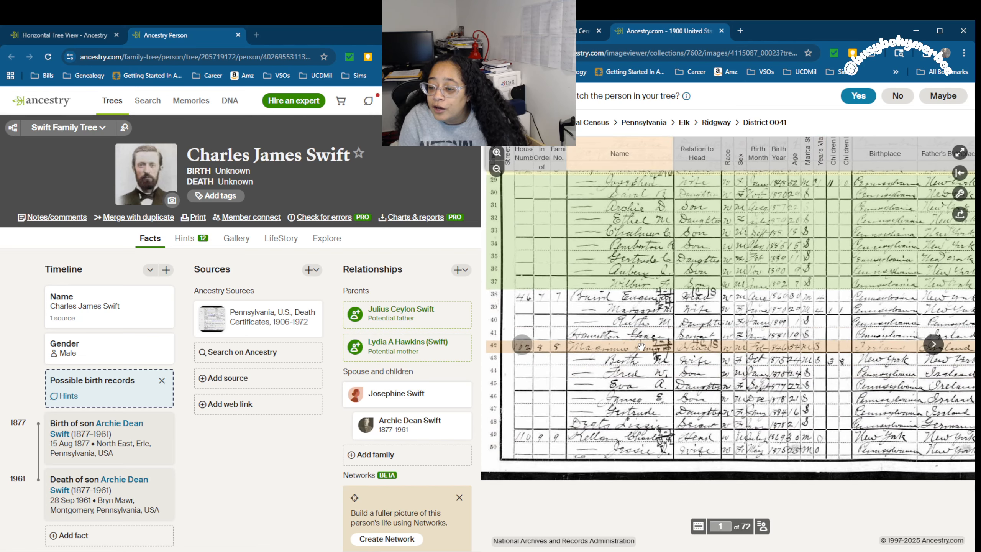
pyautogui.moveTo(641, 346)
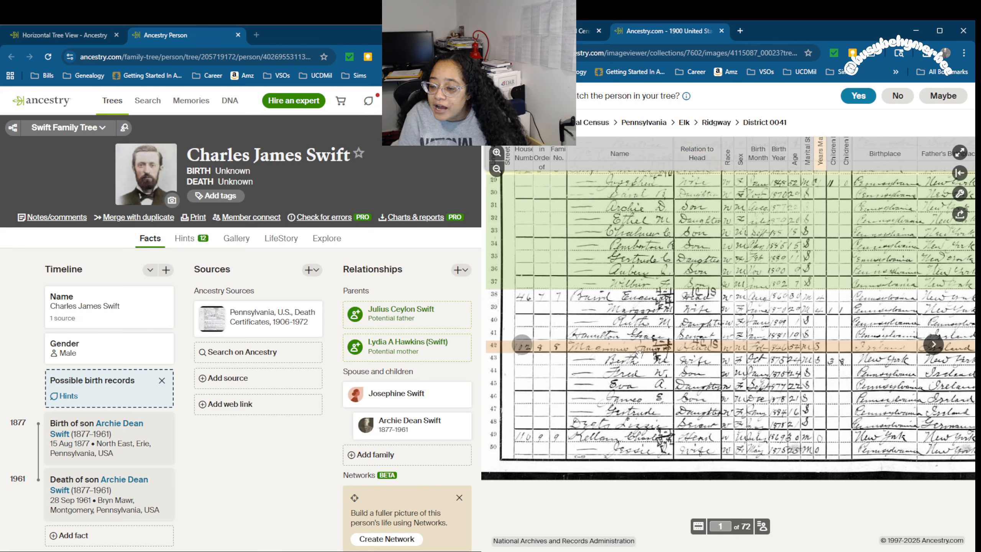
pyautogui.moveTo(617, 361)
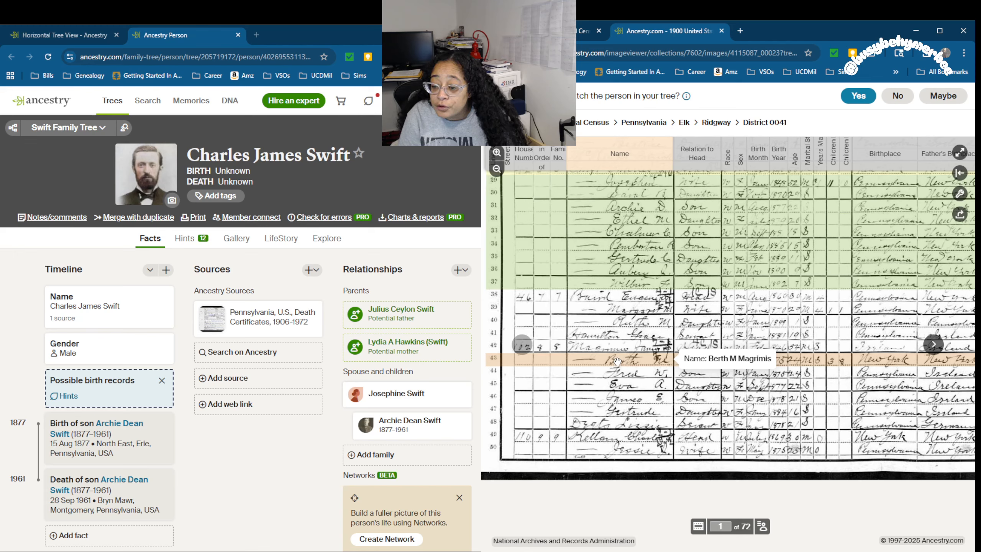
pyautogui.moveTo(820, 363)
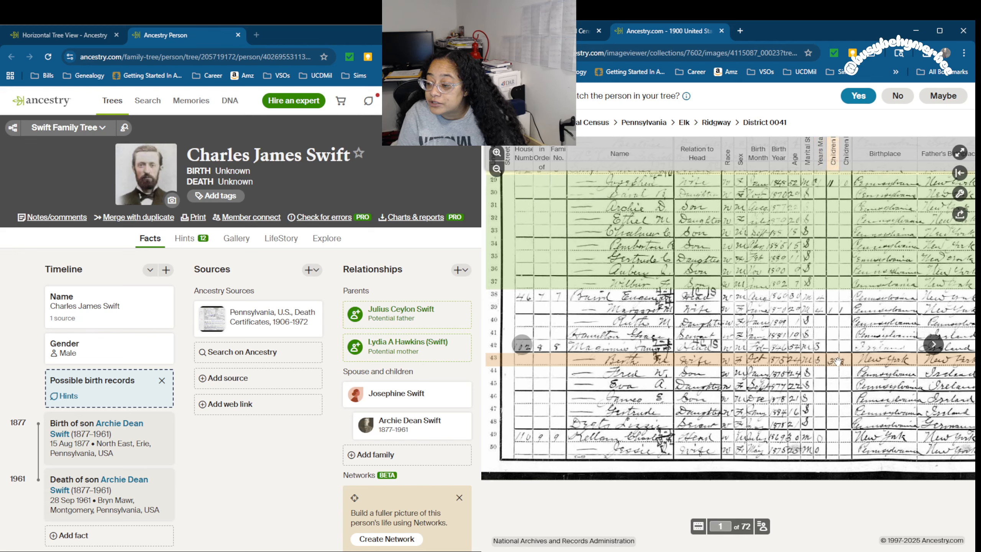
pyautogui.moveTo(852, 399)
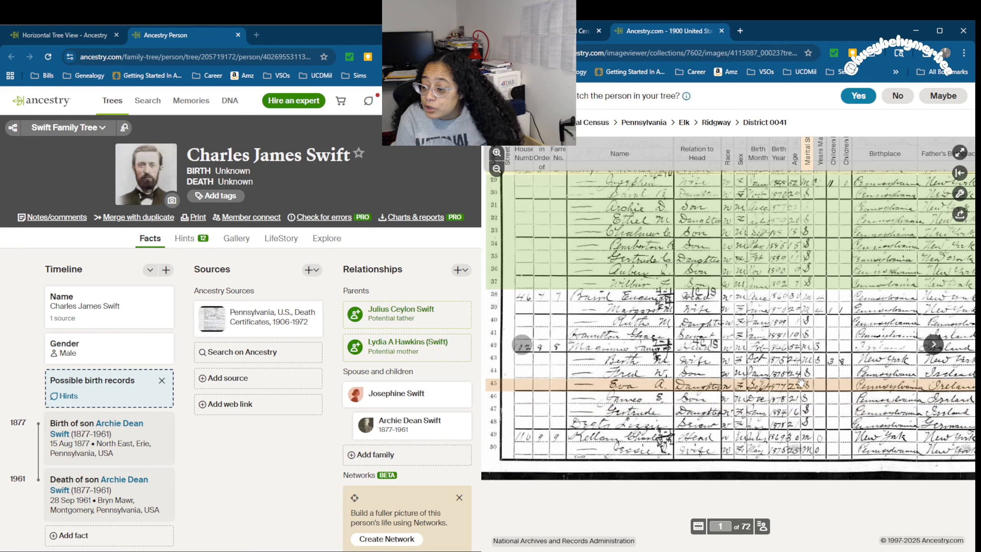
pyautogui.moveTo(709, 410)
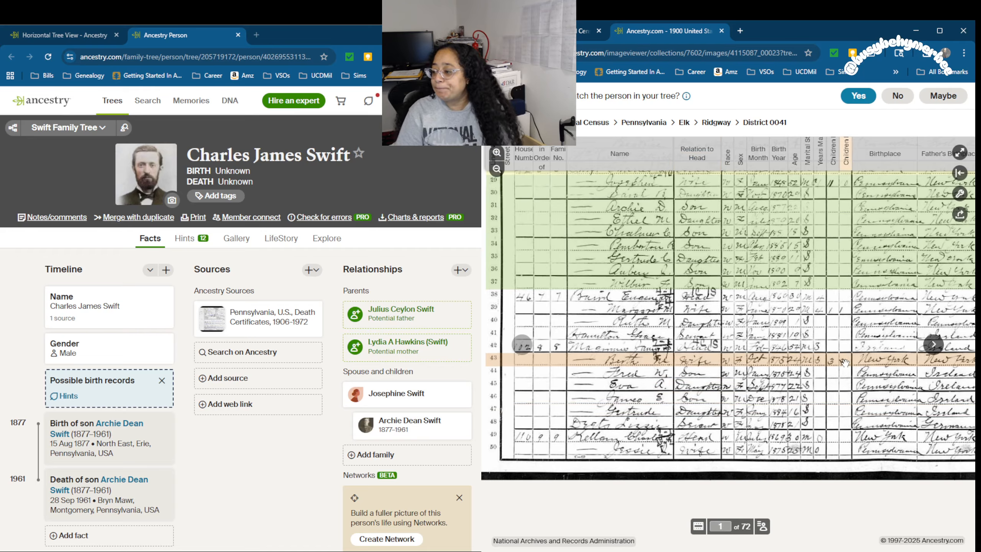
# Step: Check the Swift children's names and ages against the wife's entries for children born and living
pyautogui.scroll(2, 805, 291)
pyautogui.scroll(3, 806, 291)
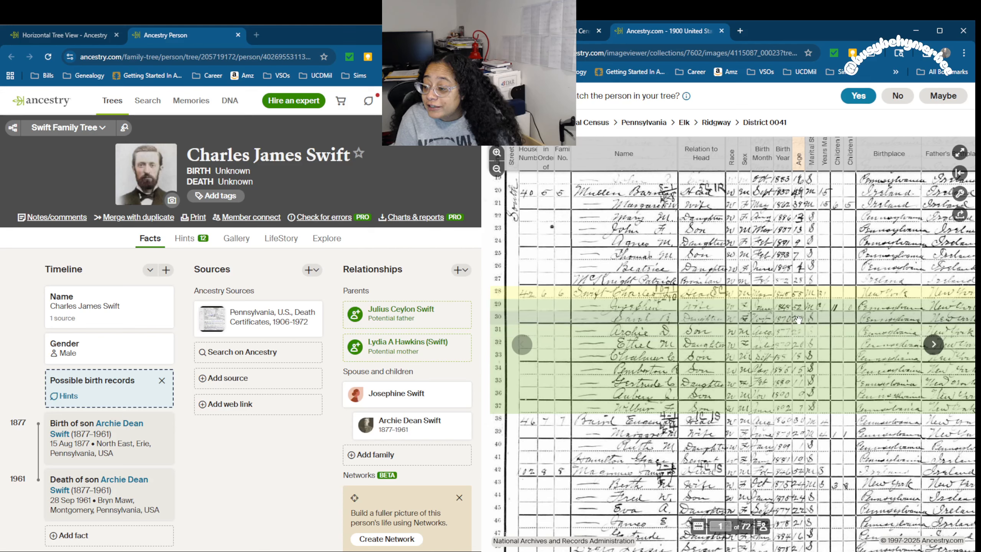
pyautogui.moveTo(791, 382)
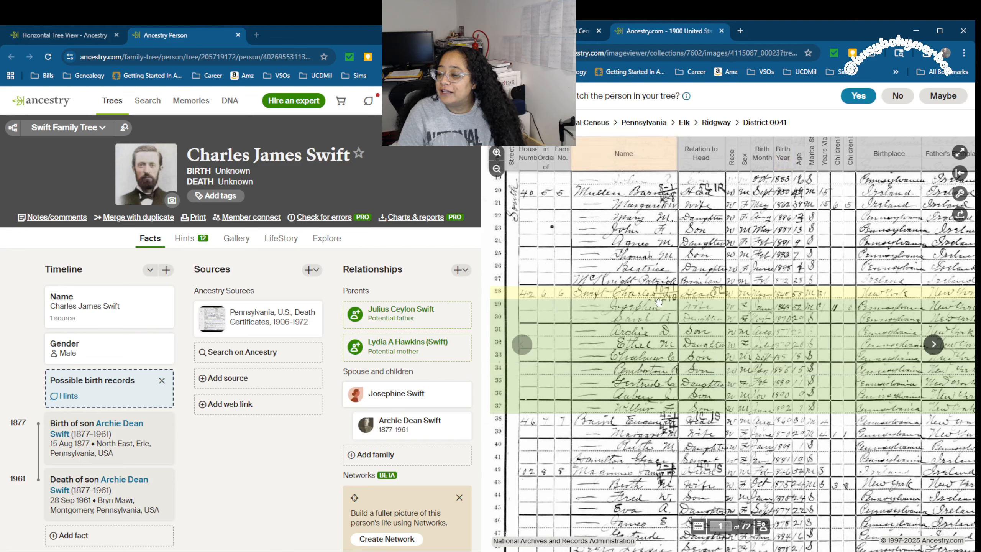
pyautogui.moveTo(835, 315)
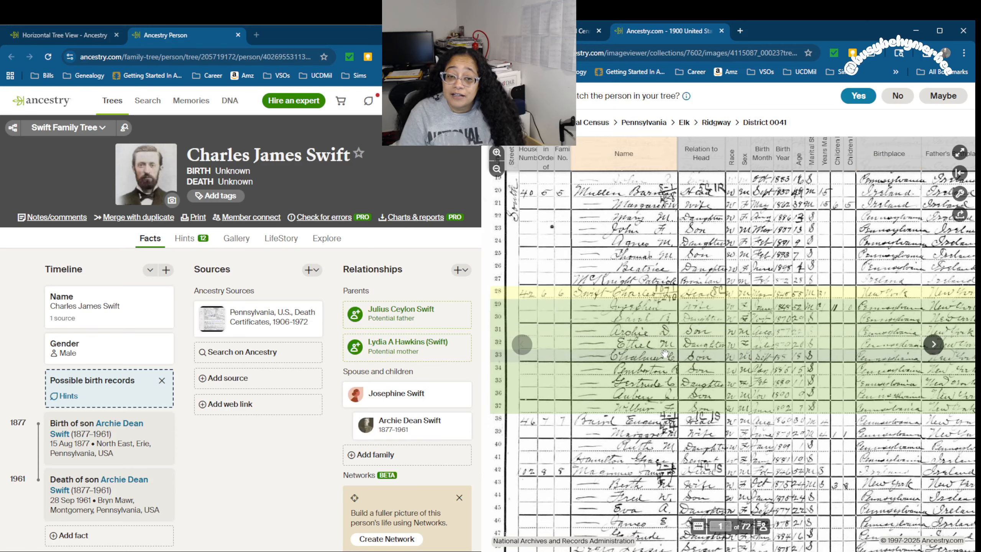
pyautogui.moveTo(665, 354)
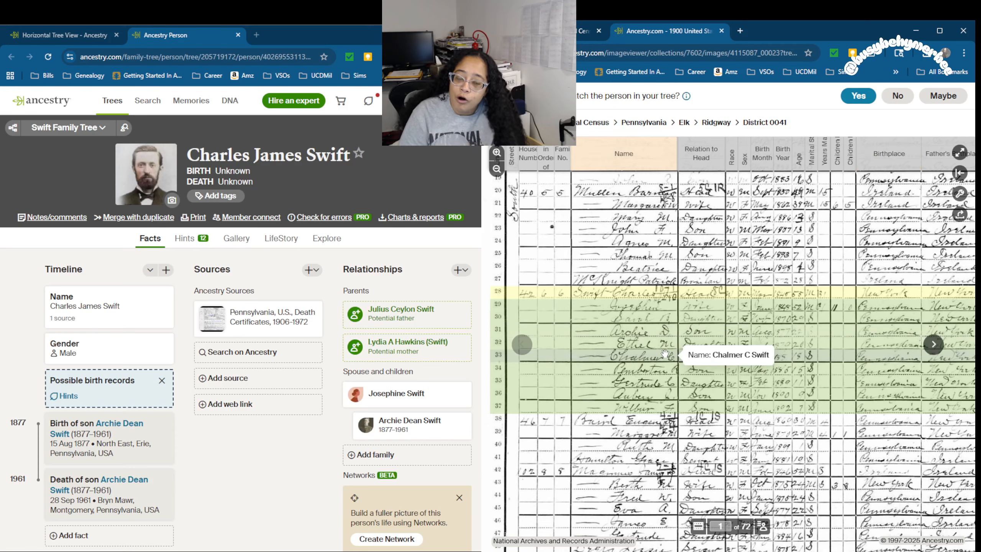
# Step: Examine the birthplace, father's birthplace and mother's birthplace columns for the Swift head, wife and children
pyautogui.moveTo(777, 367); pyautogui.dragTo(642, 375)
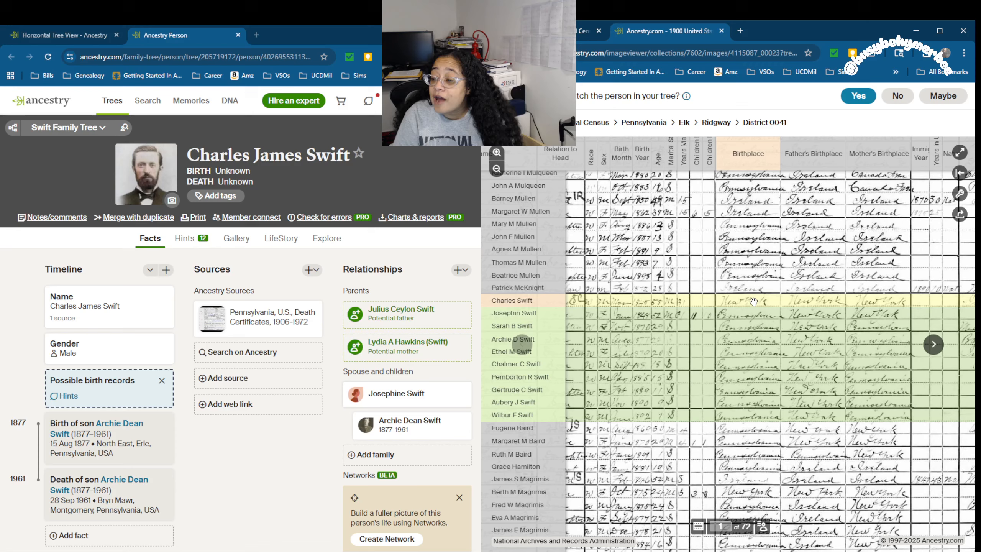
pyautogui.moveTo(746, 327); pyautogui.dragTo(738, 328)
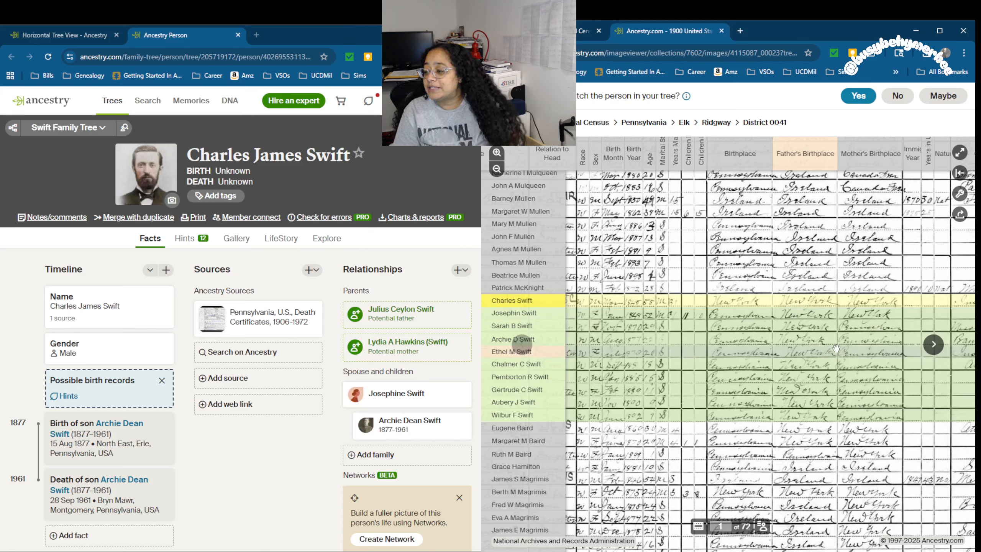
pyautogui.moveTo(836, 348)
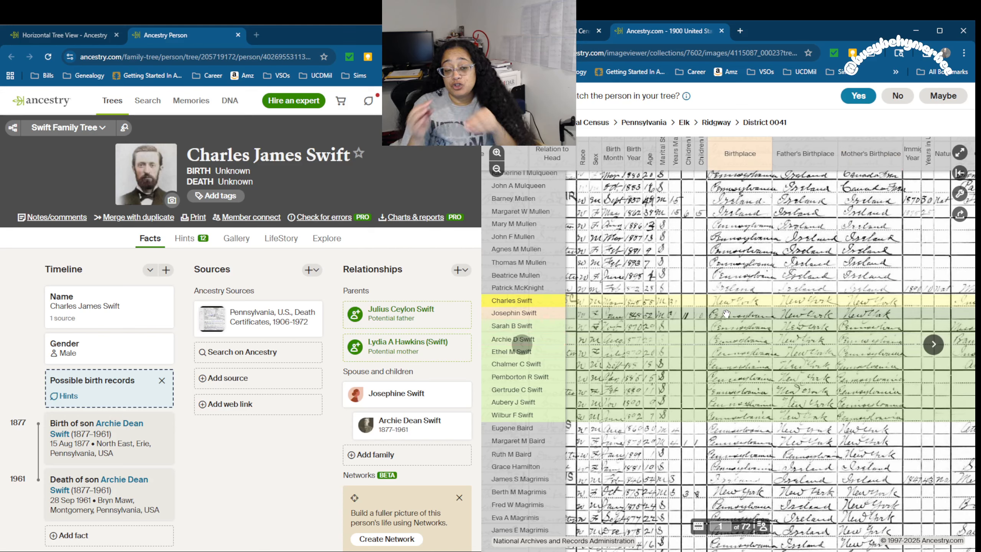
pyautogui.moveTo(727, 314)
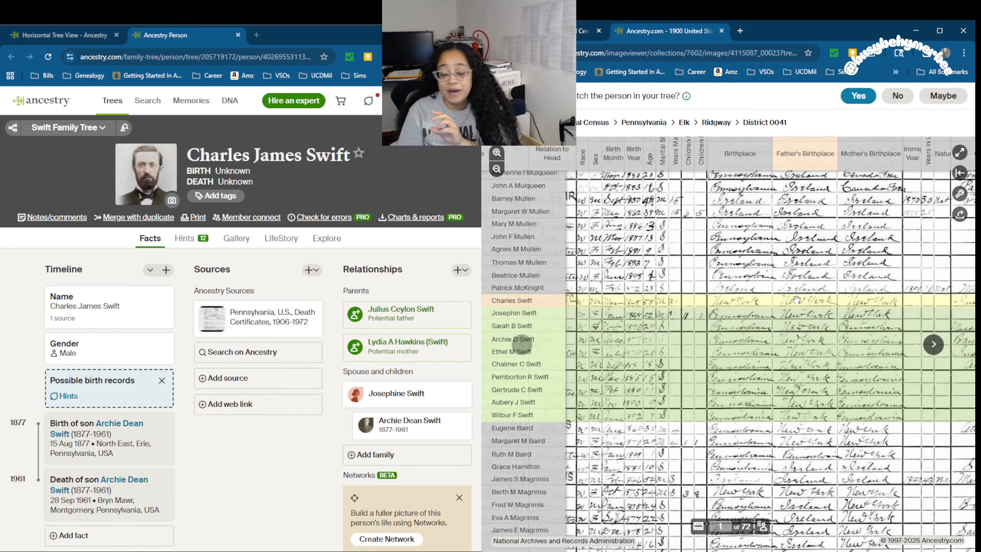
pyautogui.moveTo(796, 299)
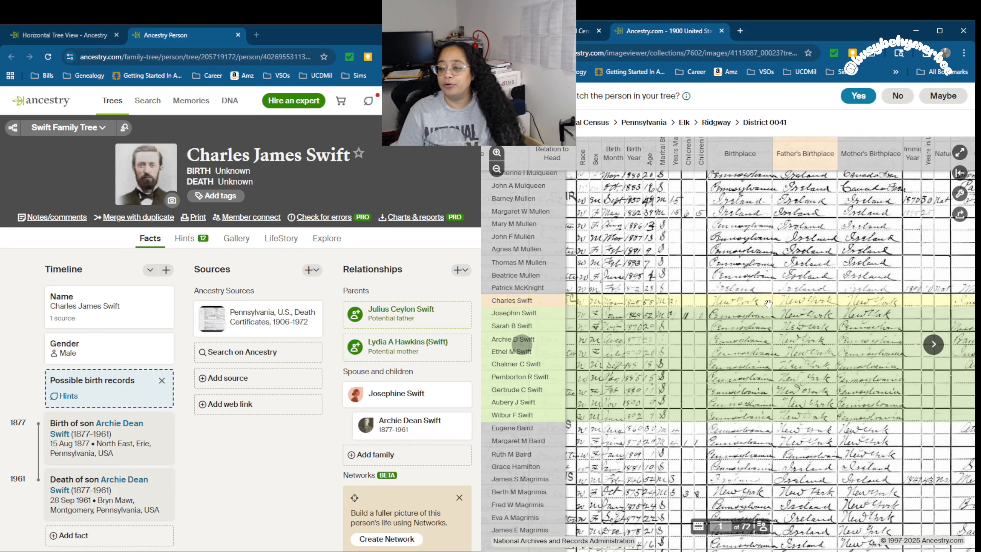
# Step: Examine the occupation column entries for the Swift head and his older children in the 1900 census
pyautogui.moveTo(729, 328); pyautogui.dragTo(826, 325)
pyautogui.moveTo(634, 343); pyautogui.dragTo(608, 342)
pyautogui.moveTo(792, 314); pyautogui.dragTo(693, 331)
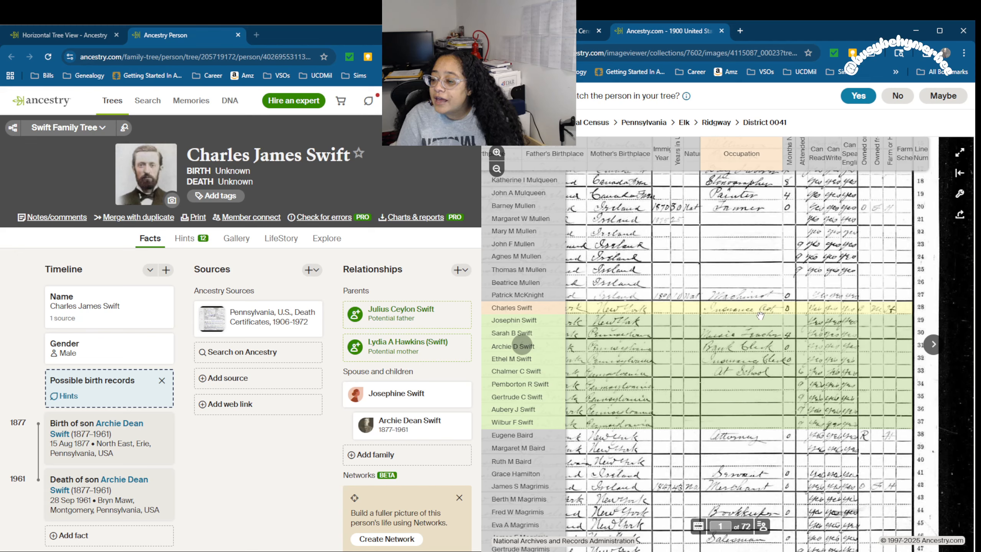
pyautogui.moveTo(760, 334)
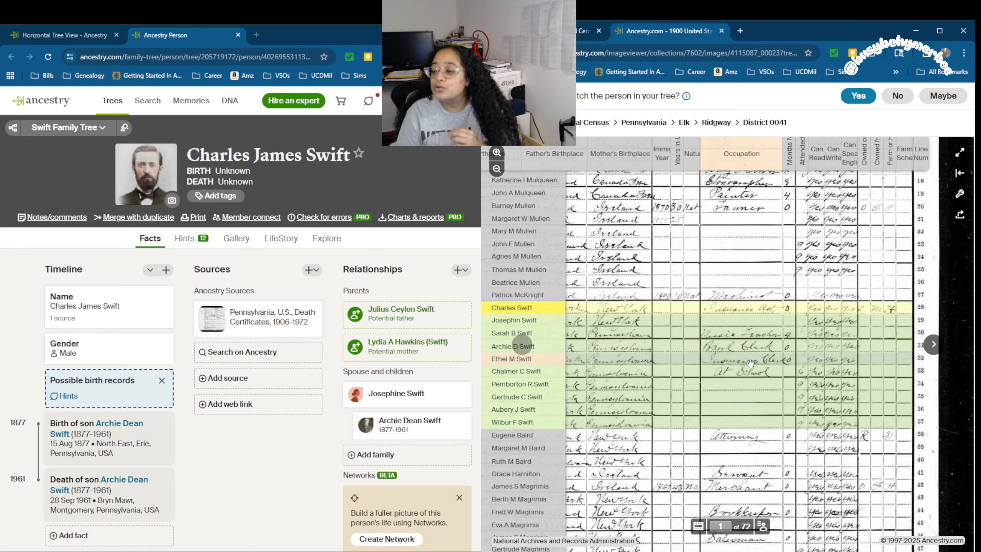
pyautogui.moveTo(609, 312)
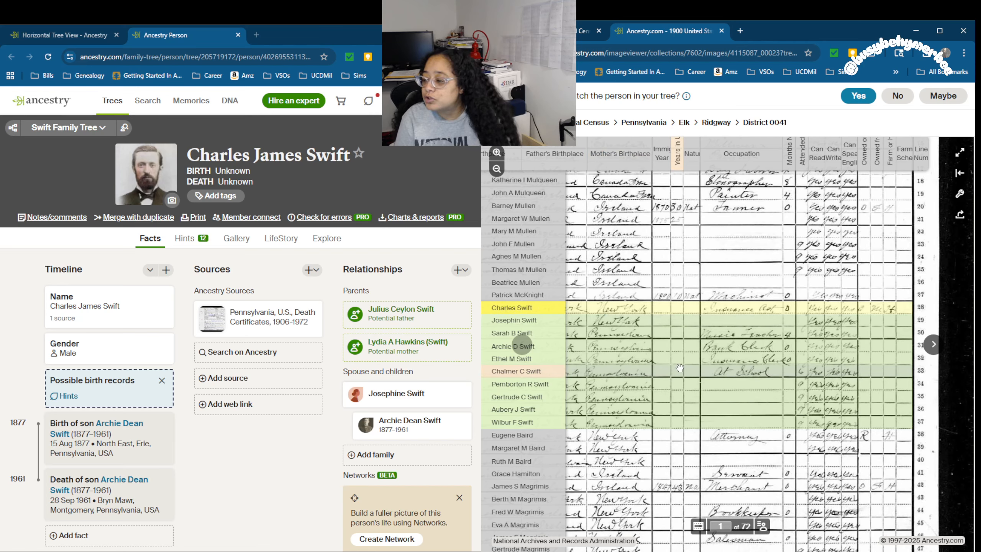
pyautogui.moveTo(745, 359); pyautogui.dragTo(715, 360)
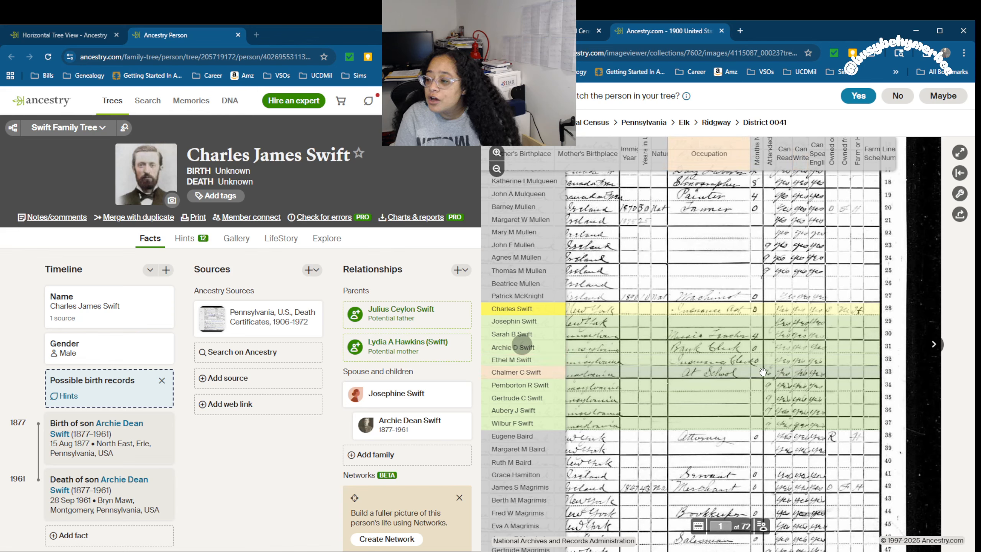
# Step: Examine the schooling, literacy, home ownership and mortgage columns for the Swift household, enlarging the entries on line 28
pyautogui.moveTo(787, 347); pyautogui.dragTo(759, 372)
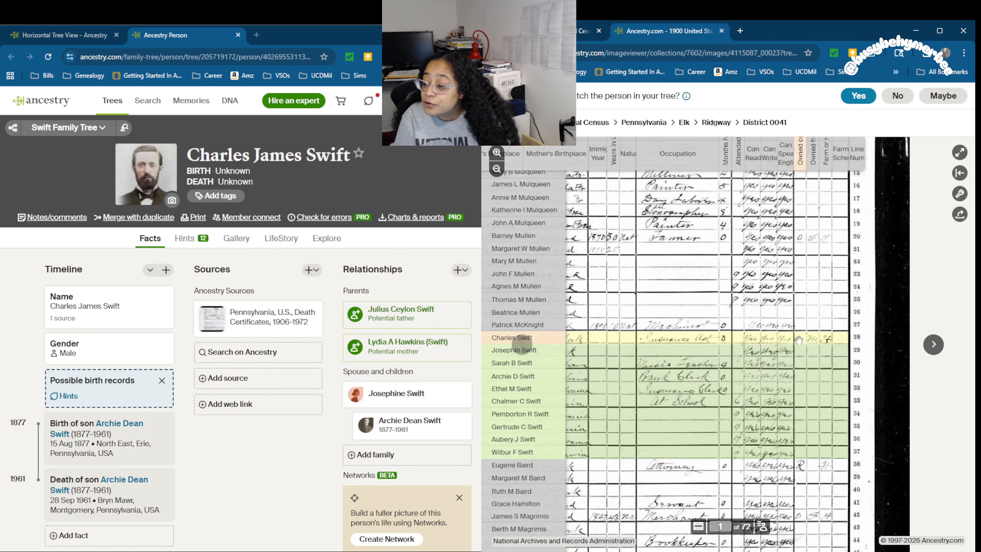
pyautogui.scroll(3, 801, 358)
pyautogui.moveTo(840, 373); pyautogui.dragTo(767, 335)
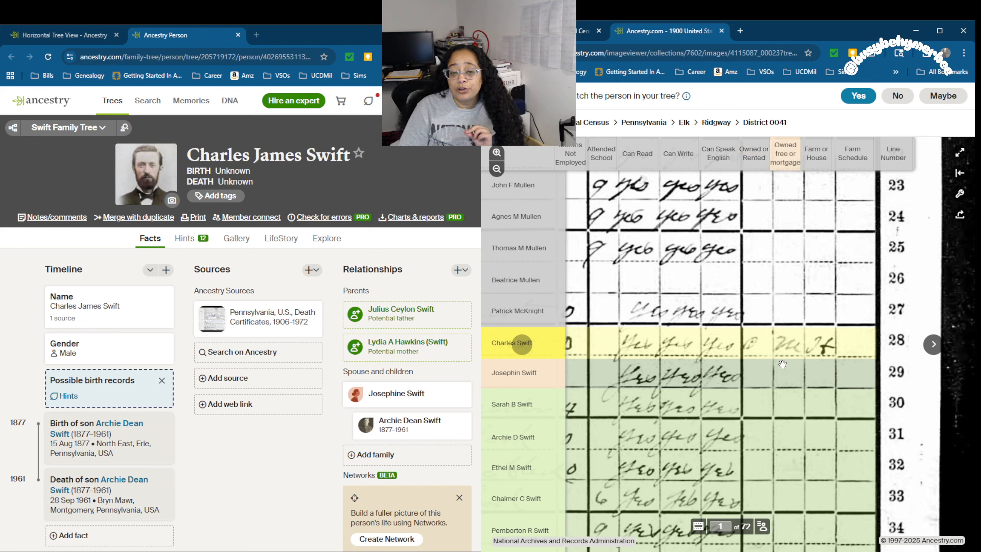
pyautogui.moveTo(797, 356)
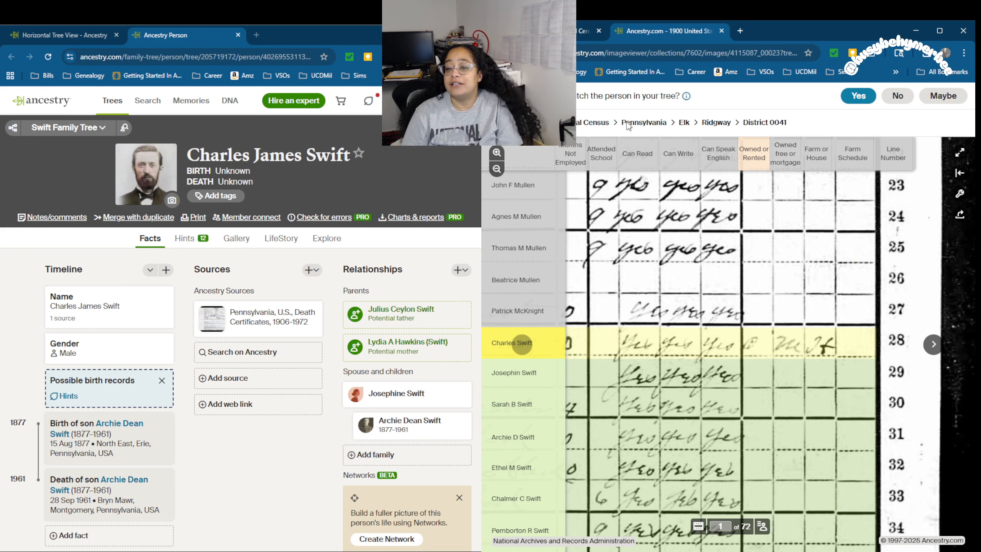
# Step: Close the census image, check the transcribed household members list and accept the 1900 census record as a match
pyautogui.click(721, 30)
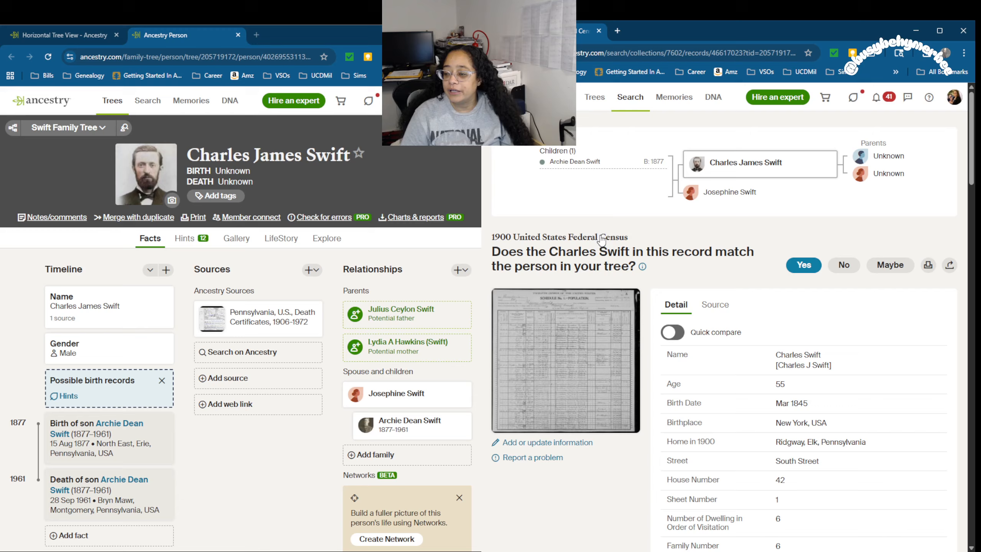
pyautogui.scroll(-8, 601, 241)
pyautogui.scroll(-5, 602, 240)
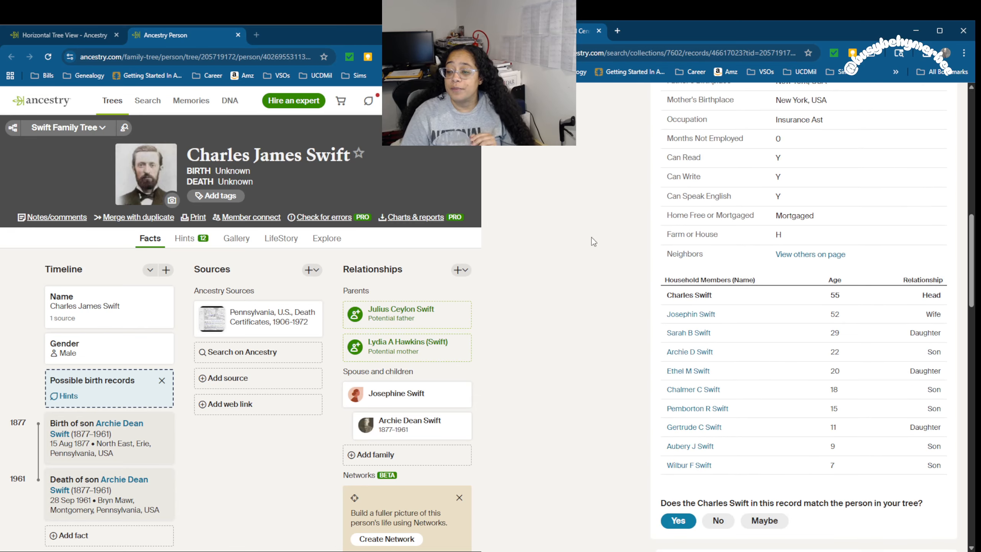
pyautogui.scroll(-3, 589, 239)
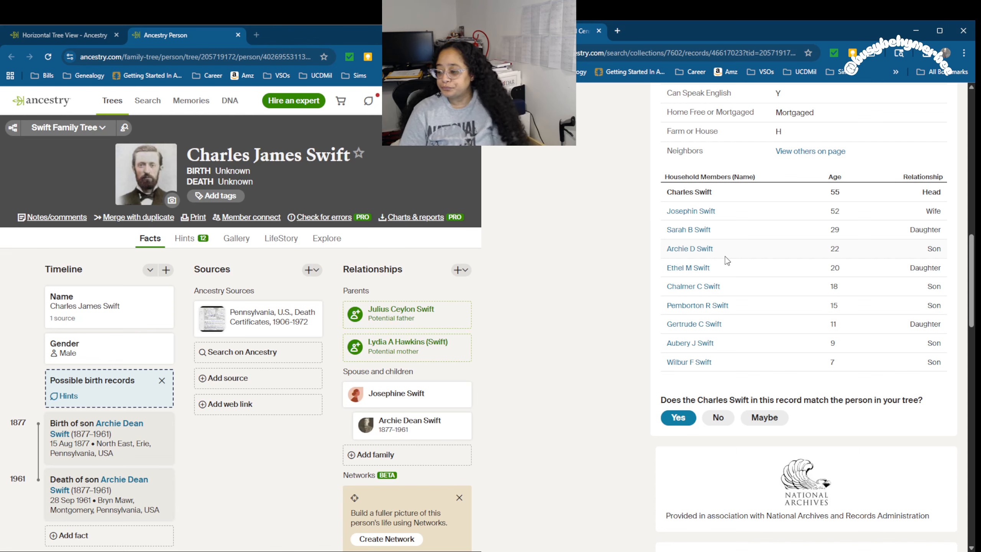
pyautogui.click(680, 420)
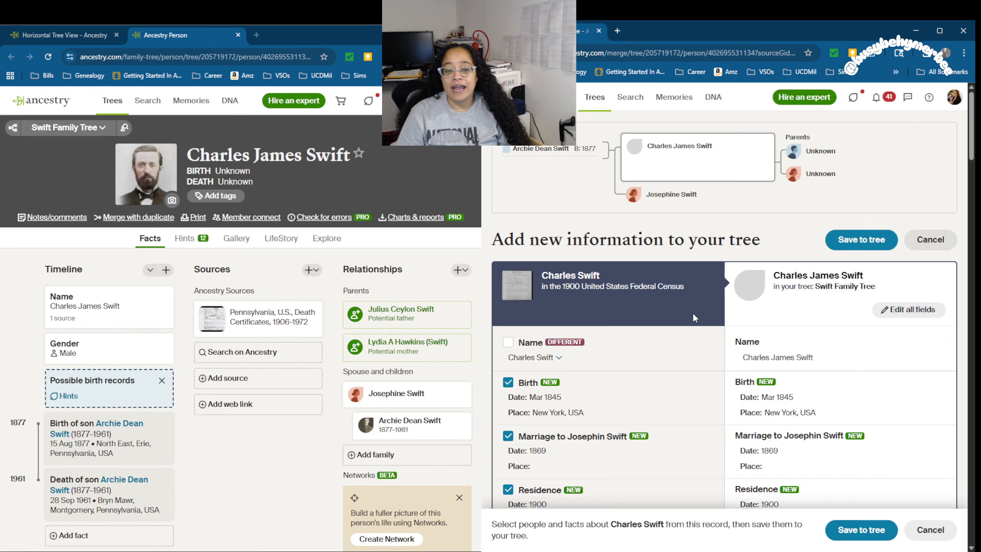
# Step: Include the head's name as given in the 1900 census, saved as an alternate name
pyautogui.scroll(-3, 687, 310)
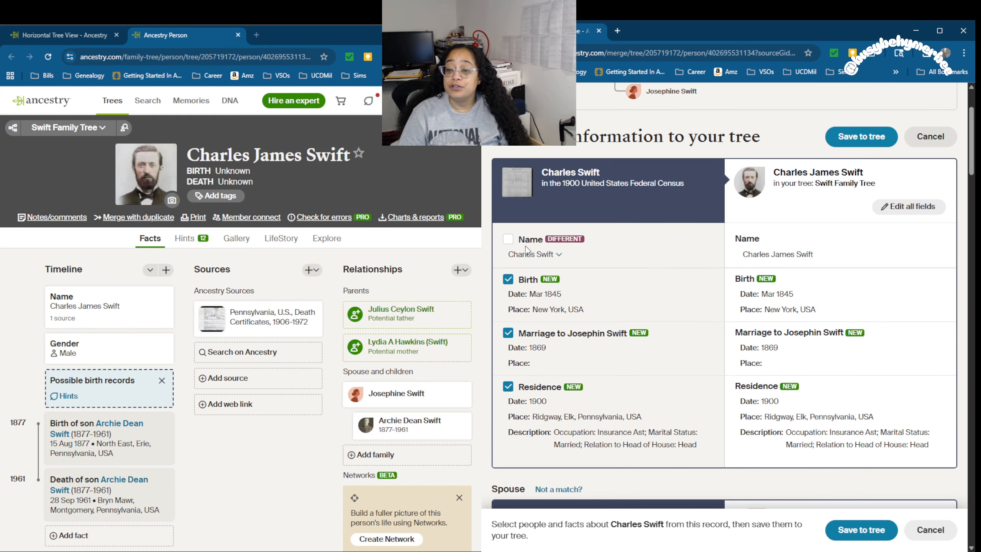
pyautogui.click(508, 240)
pyautogui.click(804, 290)
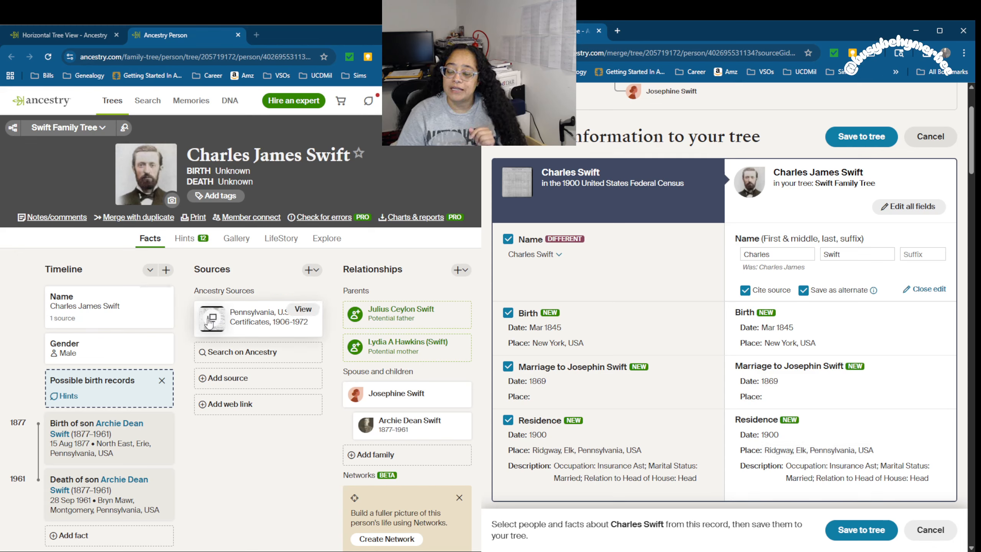
# Step: Include the wife's census spelling of her first name and save it as an alternate
pyautogui.scroll(-3, 645, 348)
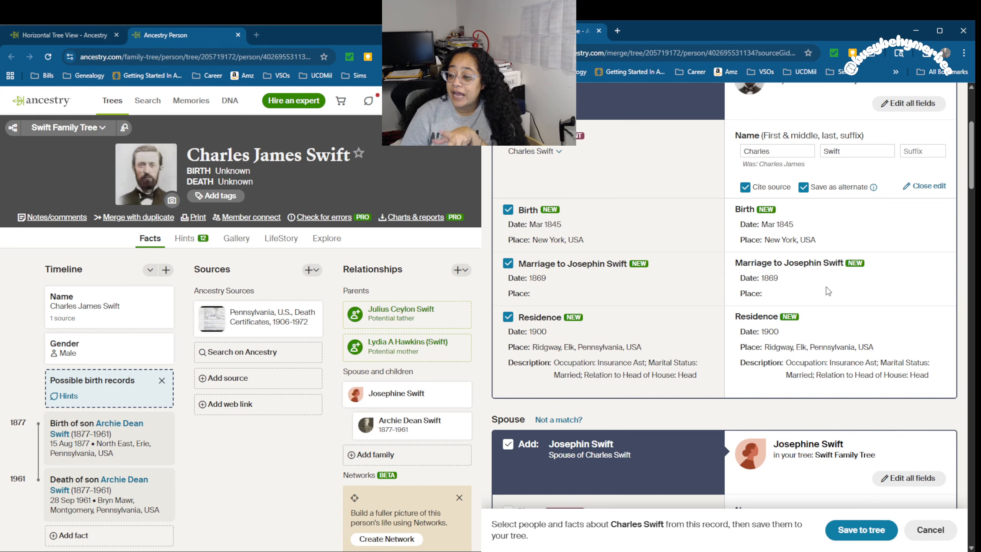
pyautogui.scroll(-6, 827, 291)
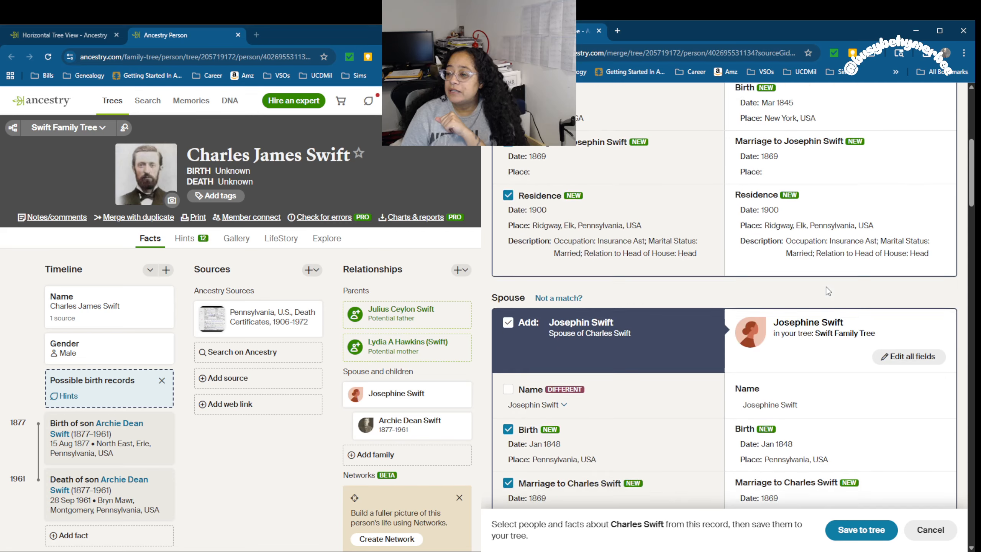
pyautogui.click(508, 202)
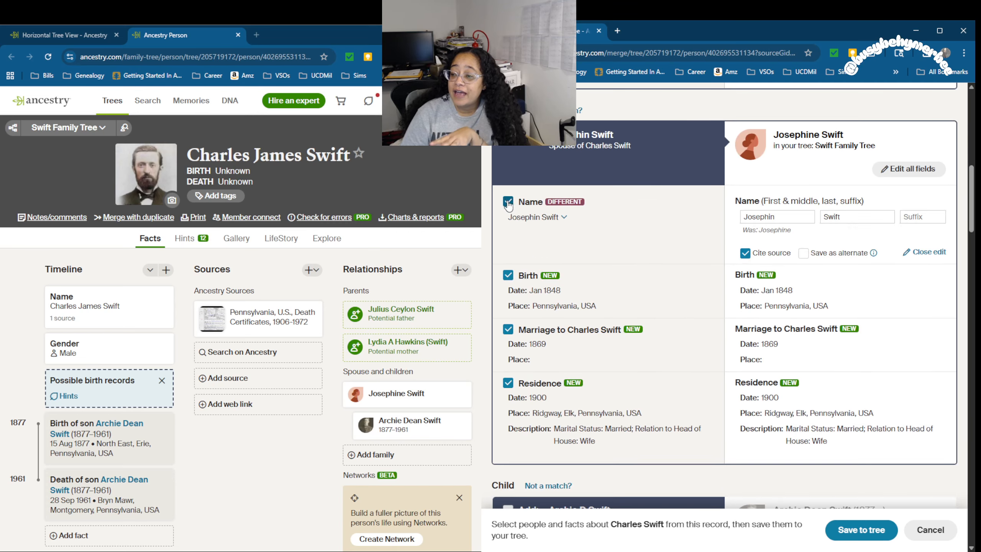
pyautogui.click(803, 253)
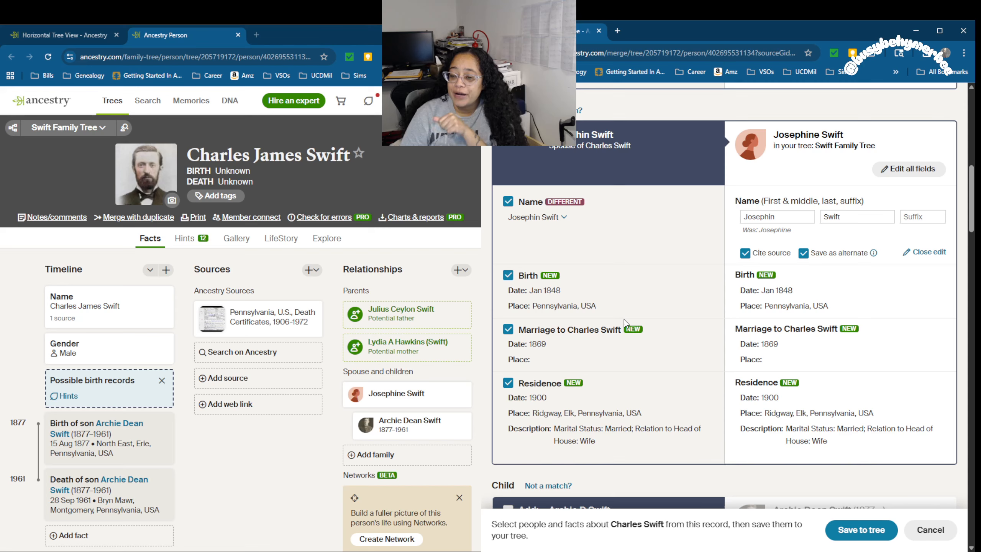
# Step: Include the son already in the tree, with his census birth date and place saved as an alternate fact
pyautogui.scroll(-1, 626, 324)
pyautogui.scroll(-5, 624, 323)
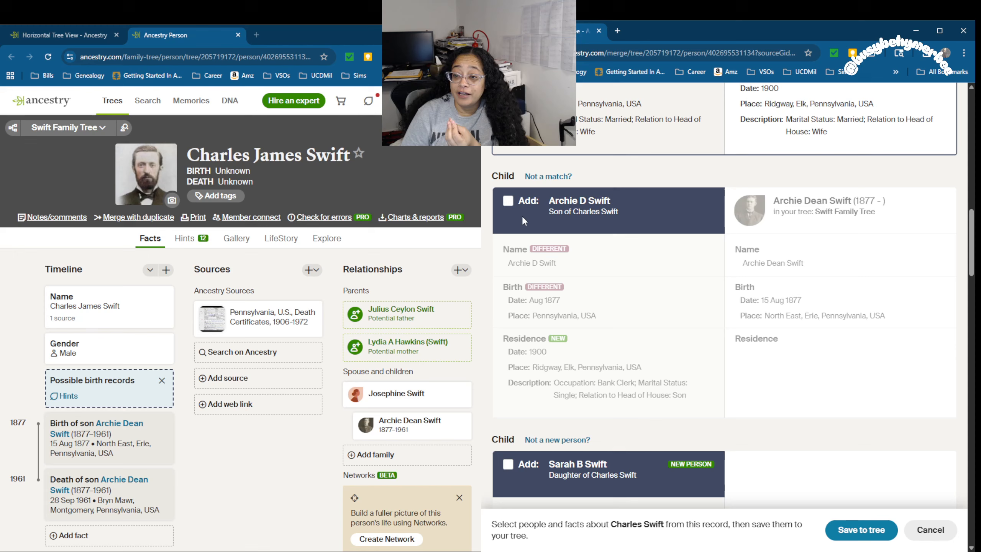
pyautogui.click(507, 201)
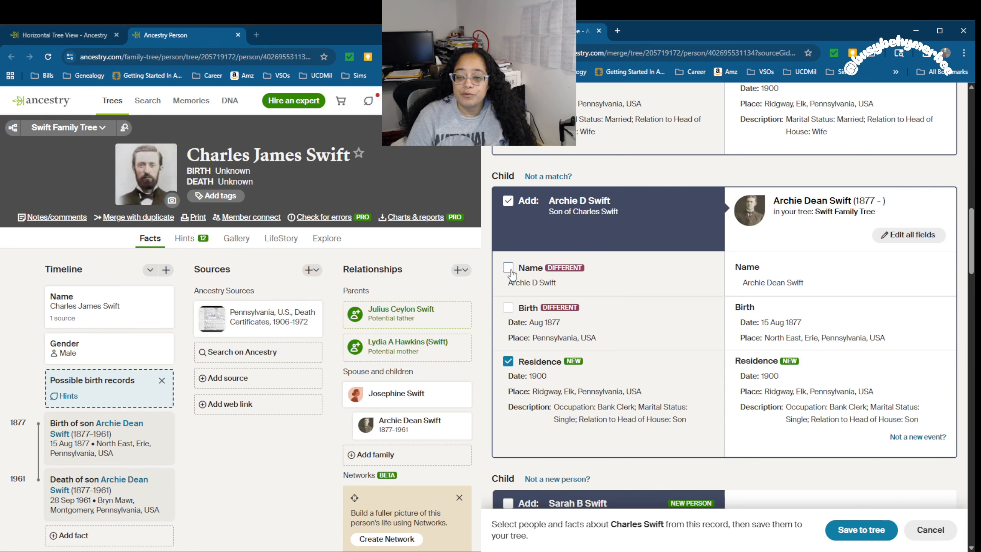
pyautogui.scroll(-1, 535, 266)
pyautogui.click(508, 256)
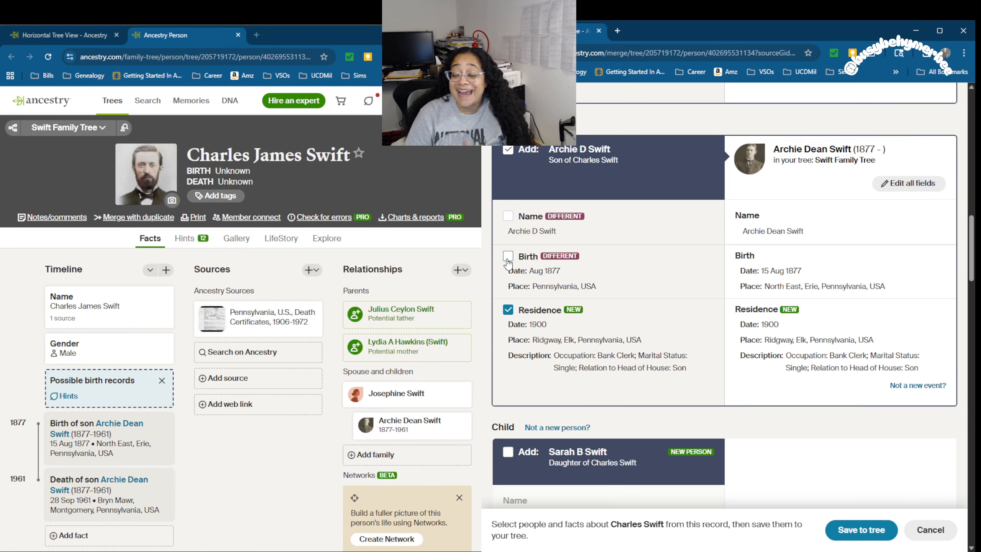
# Step: Include the four oldest children not yet in the tree as new people, with their birth and 1900 residence facts
pyautogui.scroll(-7, 657, 320)
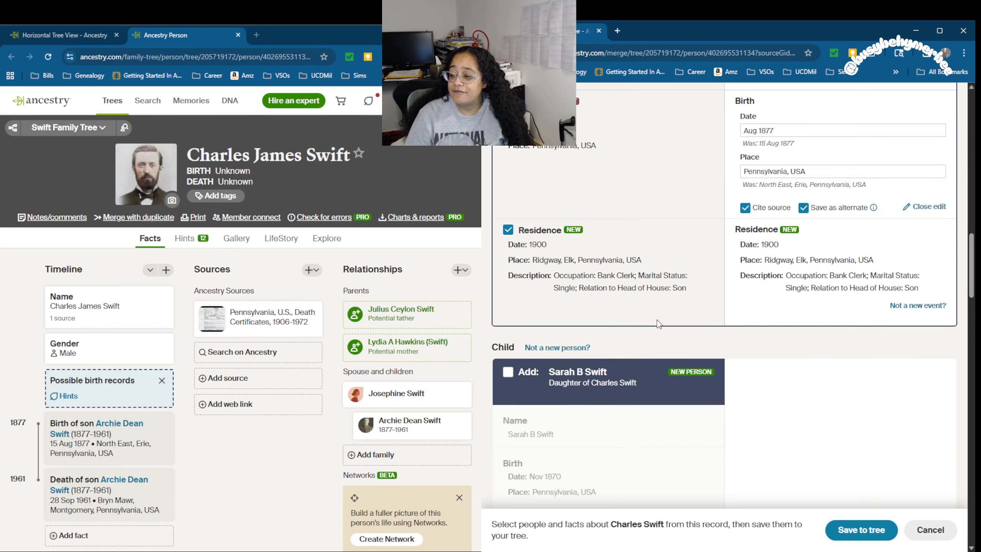
pyautogui.click(508, 166)
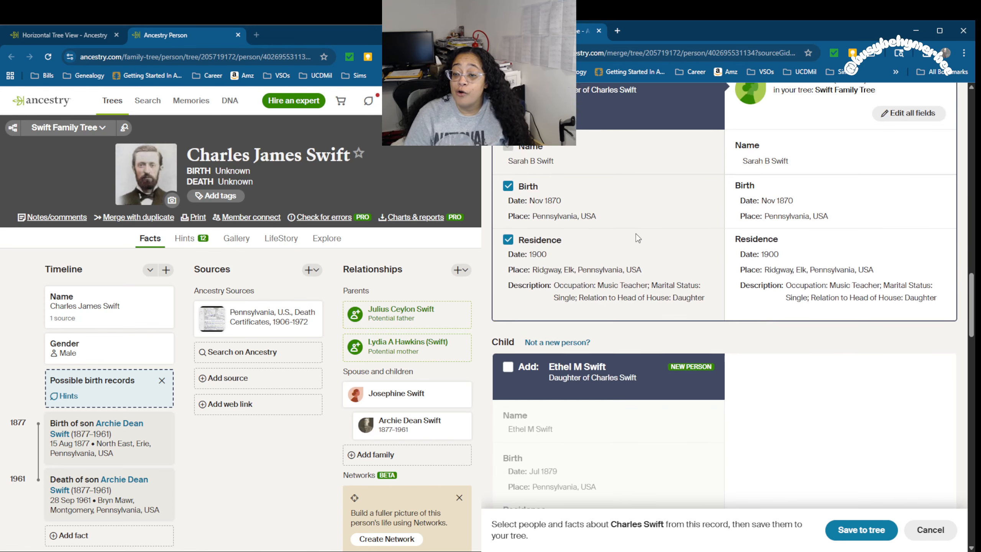
pyautogui.scroll(-2, 636, 233)
pyautogui.click(508, 300)
pyautogui.scroll(-4, 496, 360)
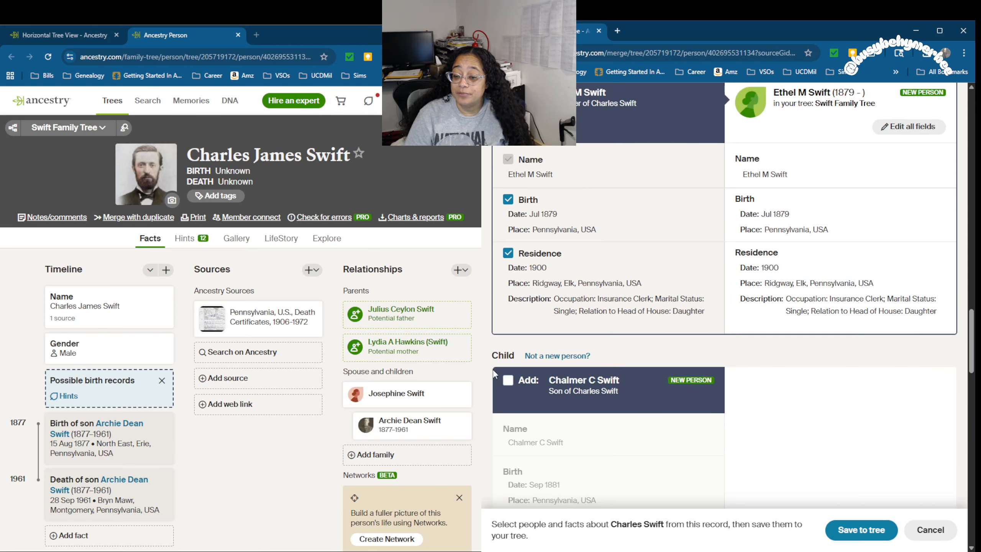
pyautogui.click(507, 381)
pyautogui.scroll(-6, 513, 371)
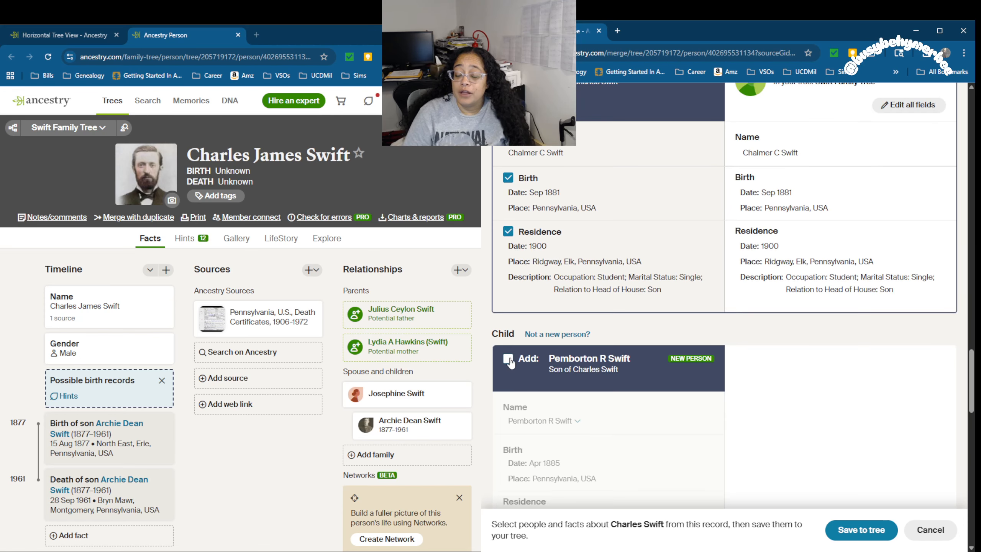
pyautogui.click(508, 358)
pyautogui.scroll(-3, 548, 402)
pyautogui.scroll(-3, 549, 402)
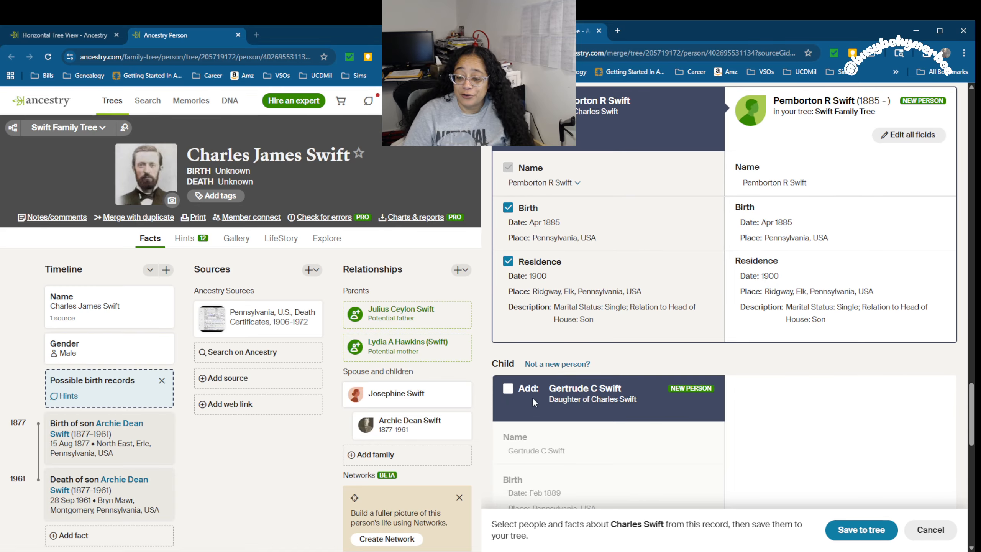
# Step: Include the three youngest children from the census household as new people
pyautogui.click(508, 387)
pyautogui.scroll(-6, 522, 385)
pyautogui.scroll(-3, 522, 385)
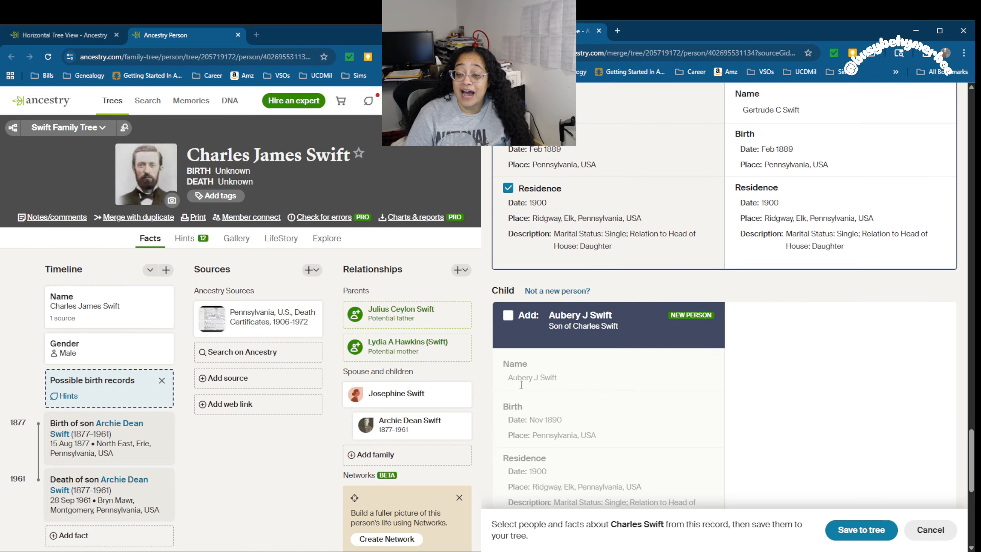
pyautogui.click(508, 320)
pyautogui.scroll(-6, 700, 405)
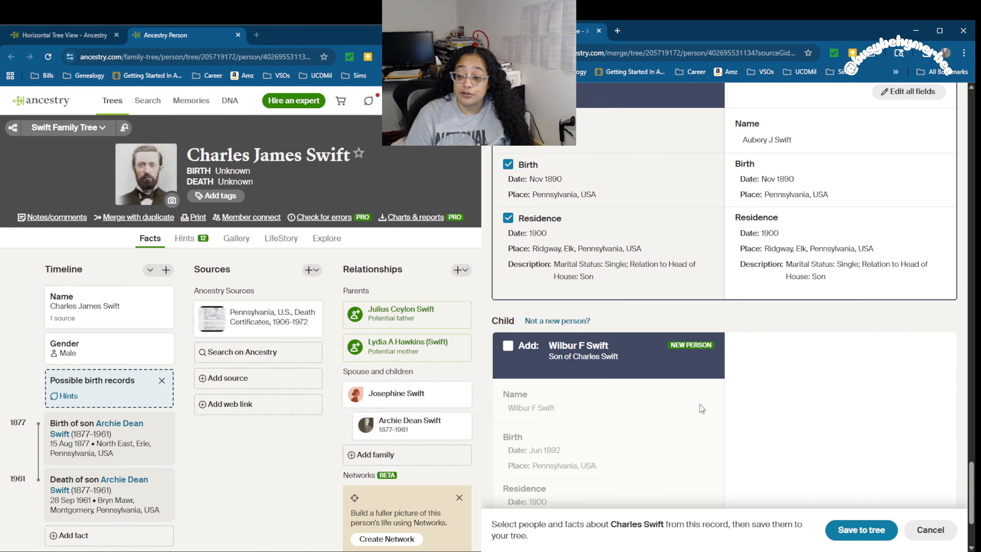
pyautogui.click(508, 345)
# Step: Save the selected census people and facts to the tree, and reload the ancestor's profile on its Facts page
pyautogui.scroll(-3, 566, 378)
pyautogui.scroll(-2, 567, 380)
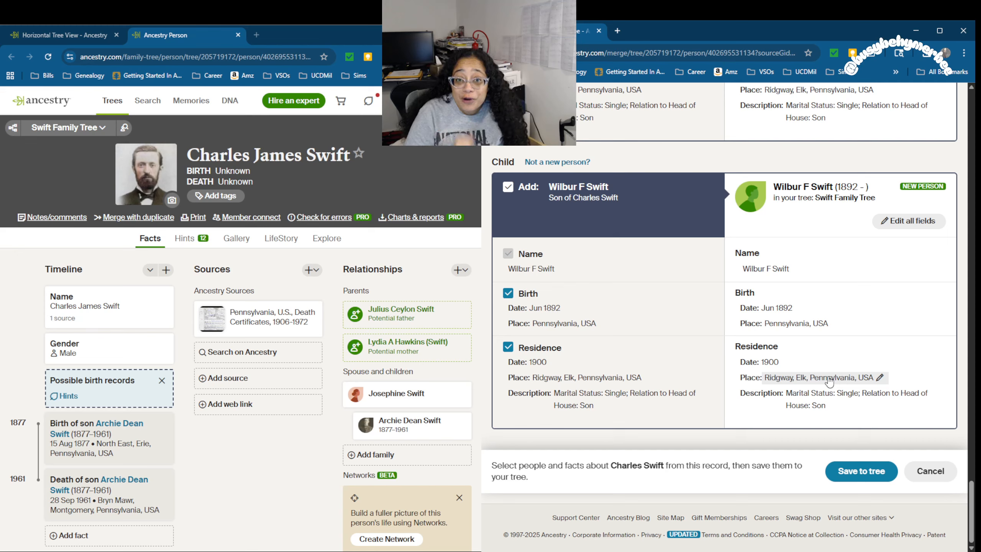
pyautogui.click(845, 469)
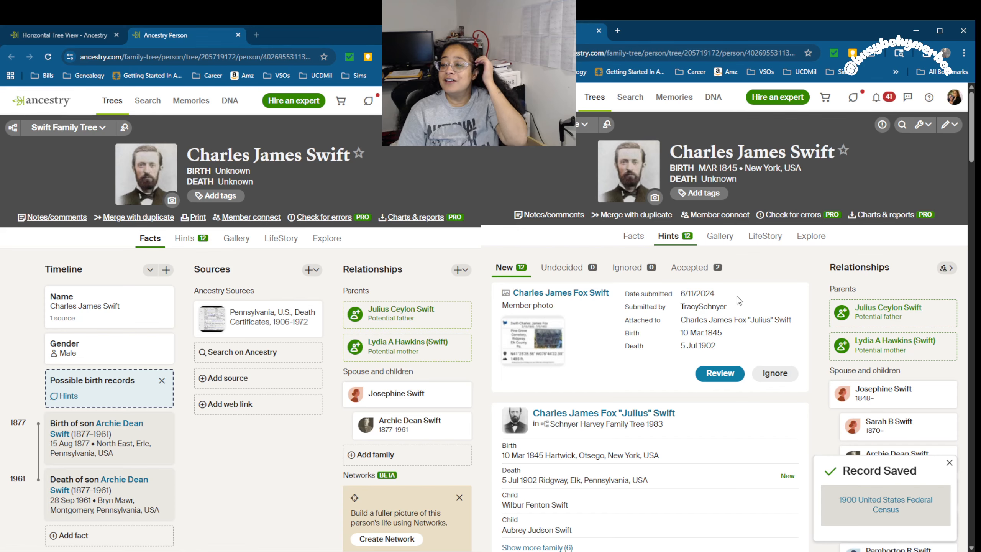
pyautogui.click(48, 57)
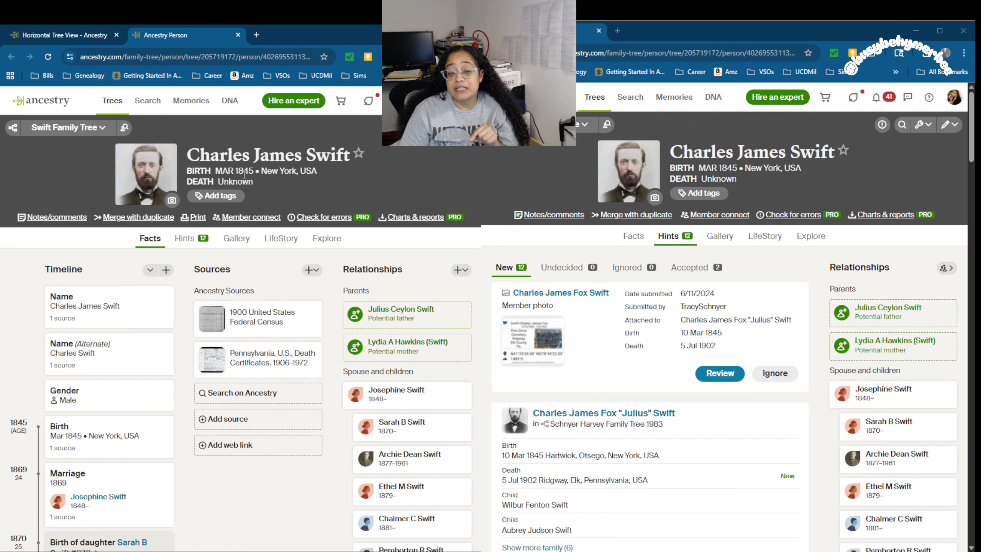
# Step: Find the 1850 United States Federal Census among the ancestor's new hints, and open it to check its details and household members
pyautogui.scroll(-1, 637, 336)
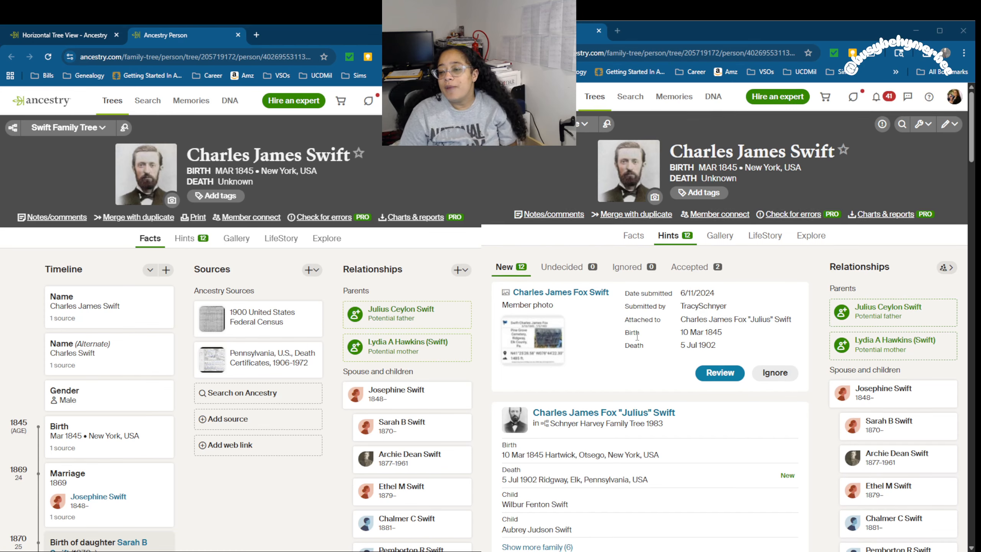
pyautogui.scroll(-10, 637, 336)
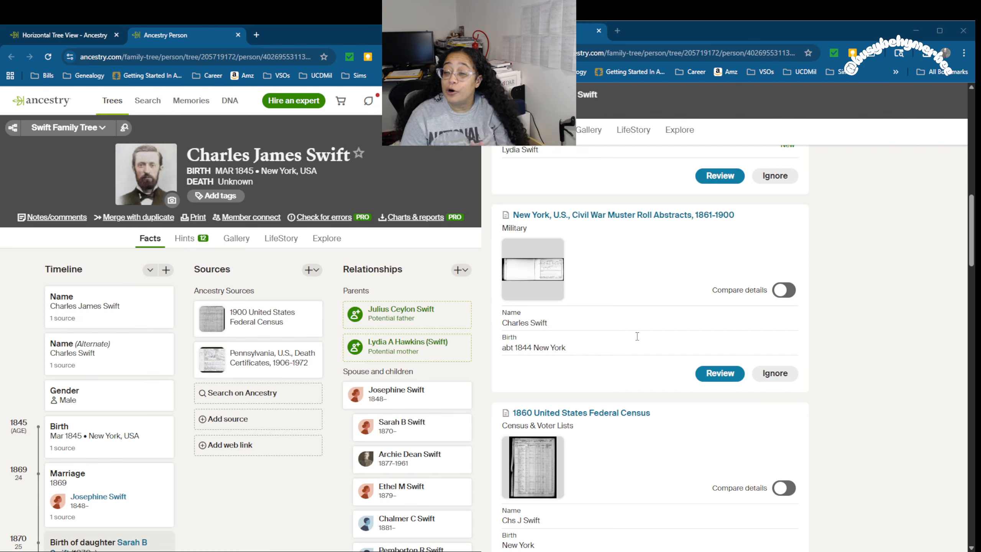
pyautogui.scroll(-6, 637, 336)
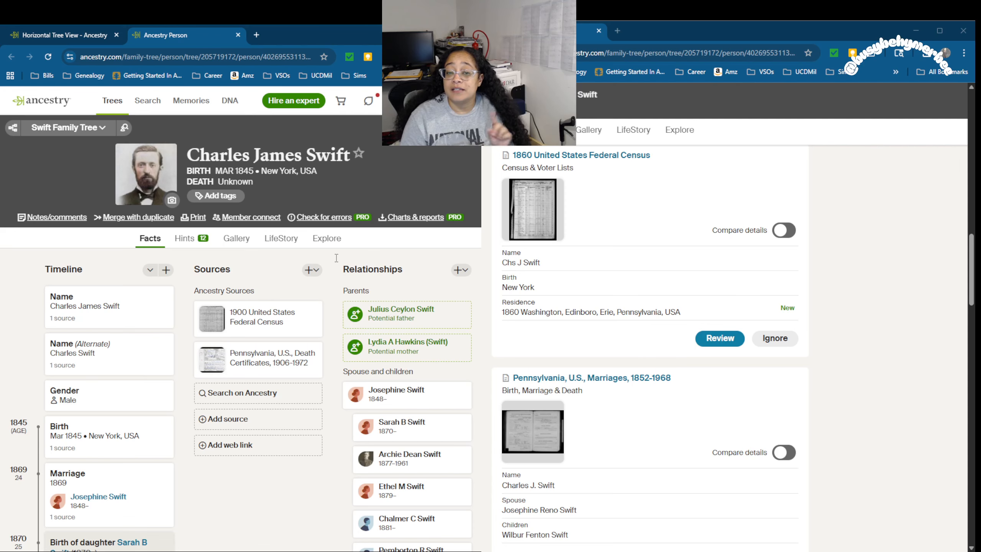
pyautogui.scroll(-10, 624, 264)
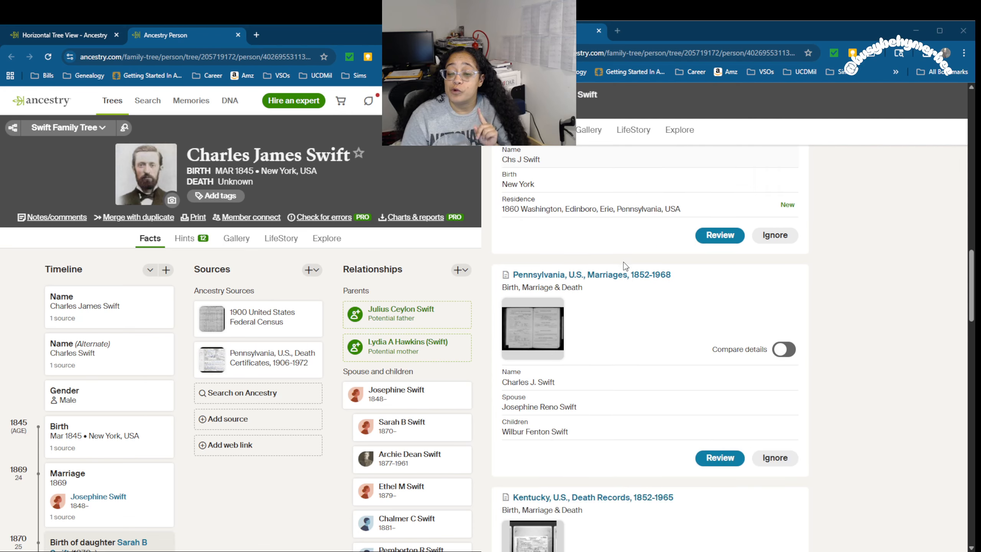
pyautogui.scroll(-5, 625, 266)
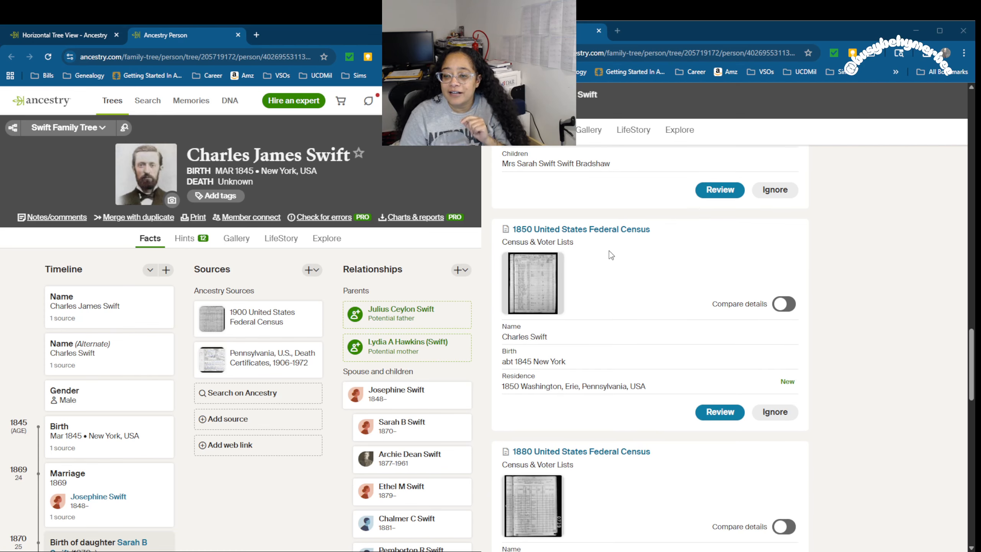
pyautogui.click(613, 230)
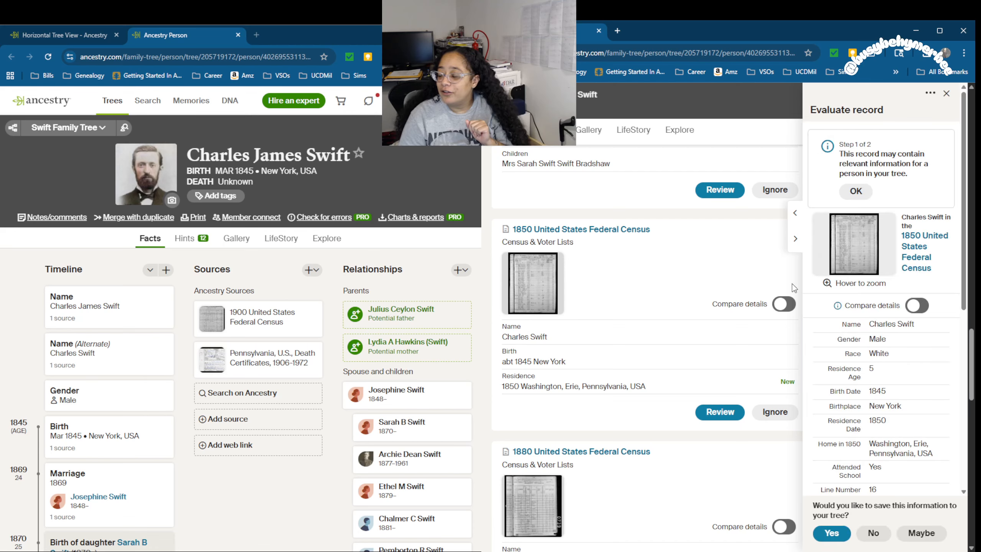
pyautogui.scroll(-8, 845, 367)
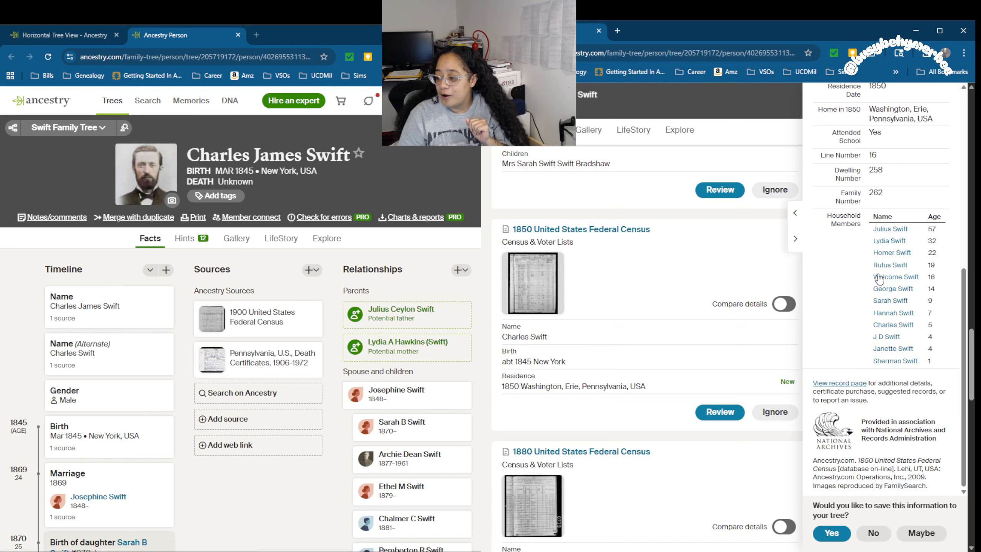
# Step: Open the full record page for the 1850 census hint and bring up its original census image
pyautogui.click(835, 386)
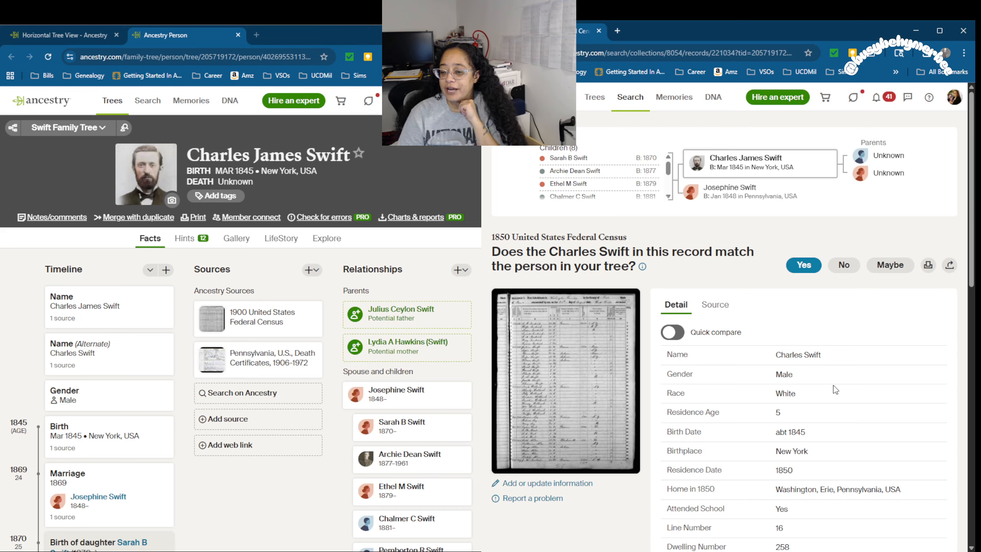
pyautogui.click(615, 379)
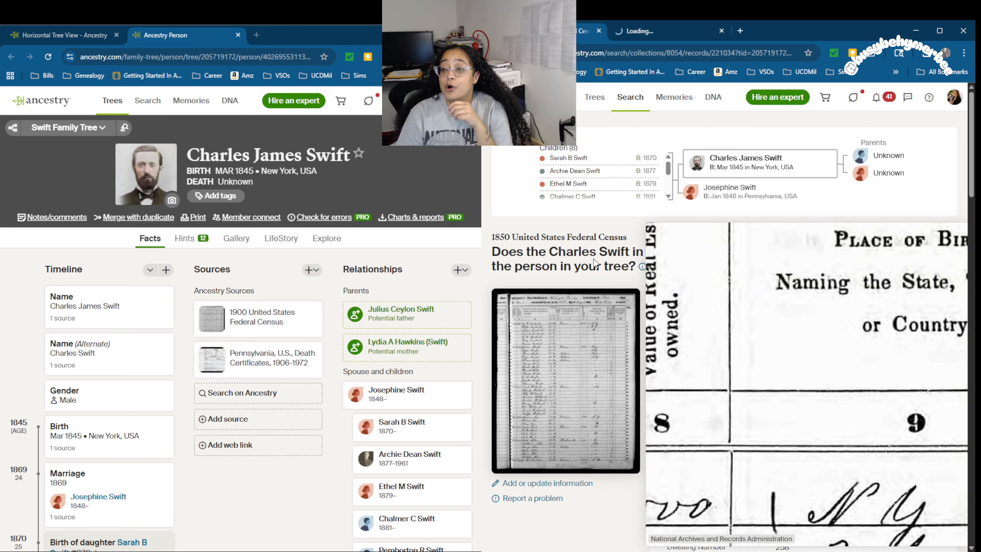
pyautogui.click(650, 27)
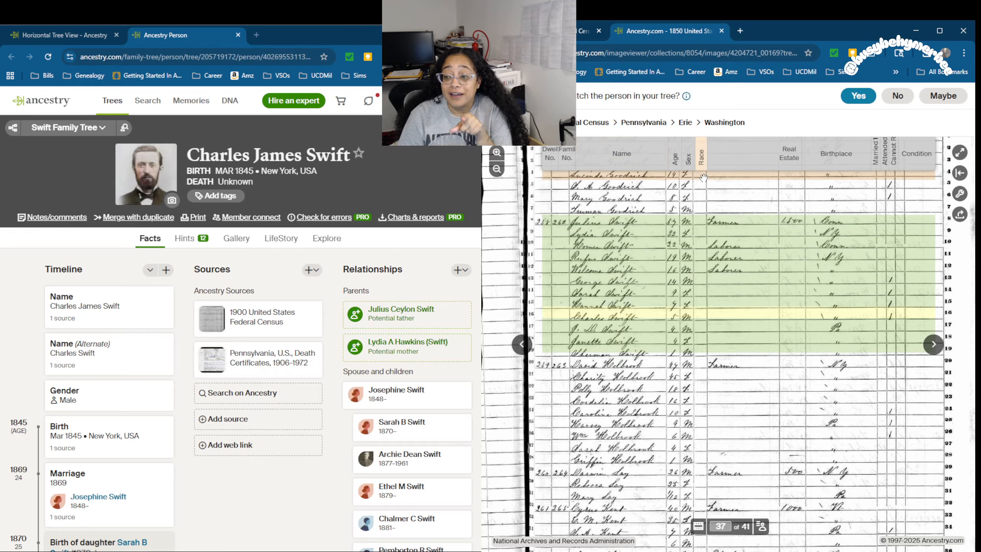
# Step: Examine the 1850 census page heading for the township, county, state, enumeration date and assistant marshal
pyautogui.scroll(4, 676, 293)
pyautogui.scroll(3, 711, 339)
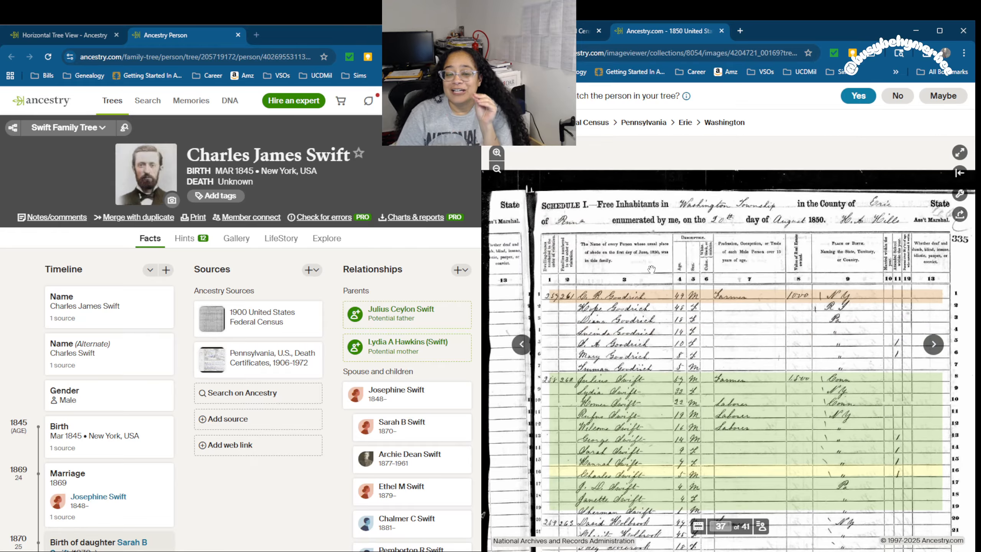
pyautogui.moveTo(590, 166); pyautogui.dragTo(647, 284)
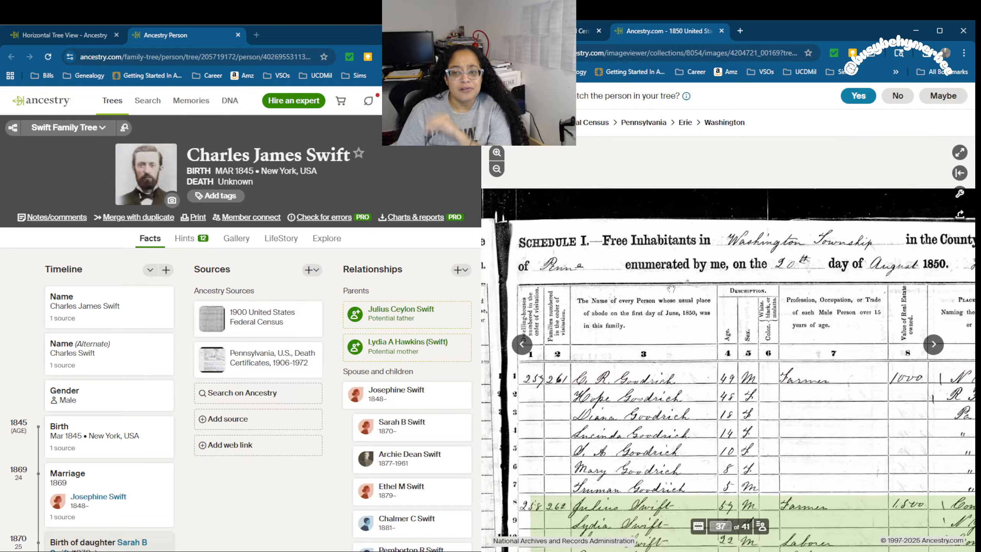
pyautogui.moveTo(664, 305)
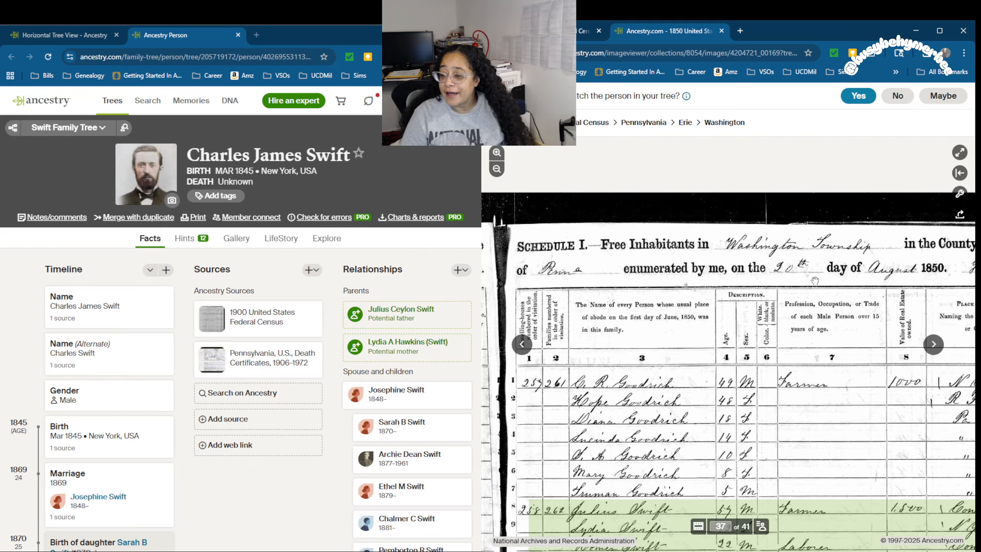
pyautogui.moveTo(720, 292); pyautogui.dragTo(603, 264)
pyautogui.moveTo(948, 268); pyautogui.dragTo(820, 266)
pyautogui.moveTo(556, 281); pyautogui.dragTo(706, 269)
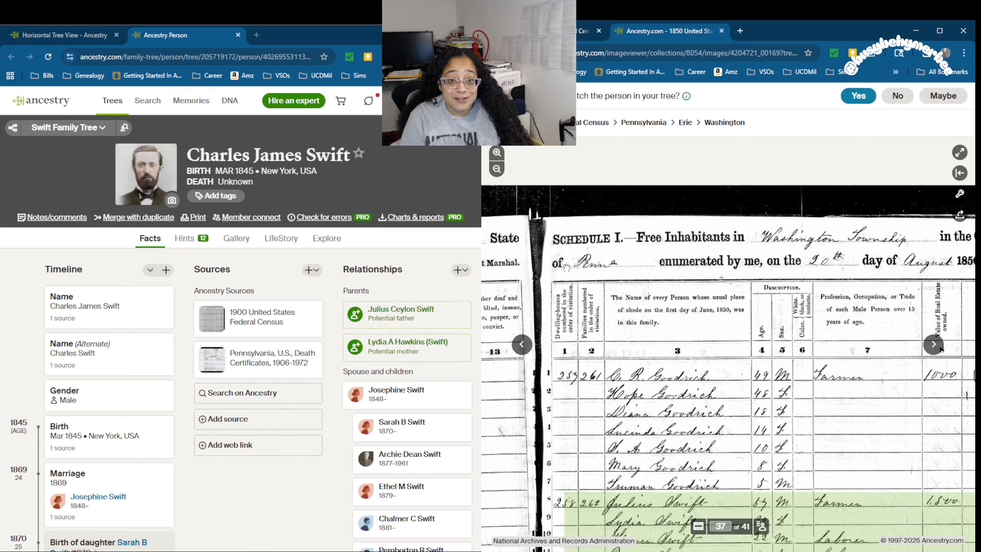
pyautogui.moveTo(617, 277); pyautogui.dragTo(578, 272)
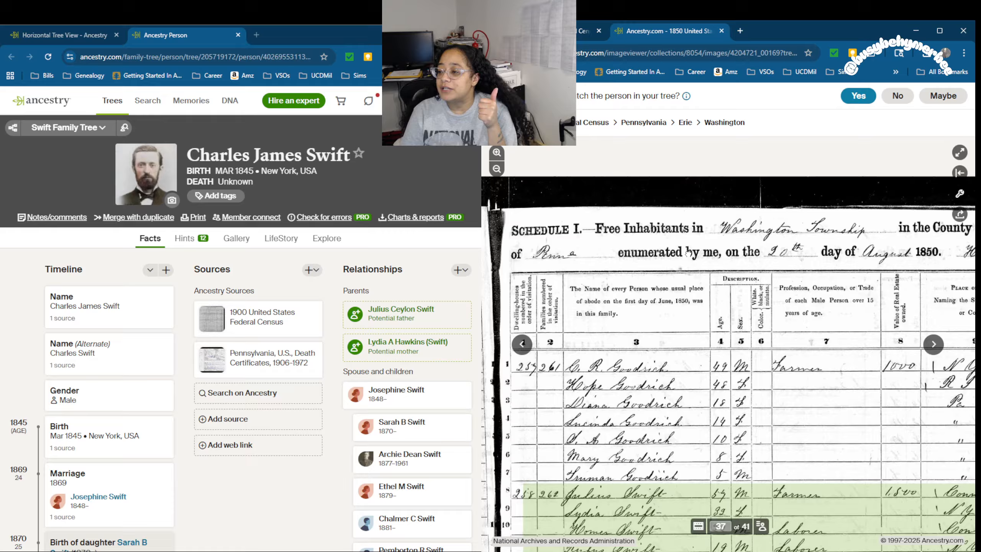
pyautogui.moveTo(797, 263); pyautogui.dragTo(713, 224)
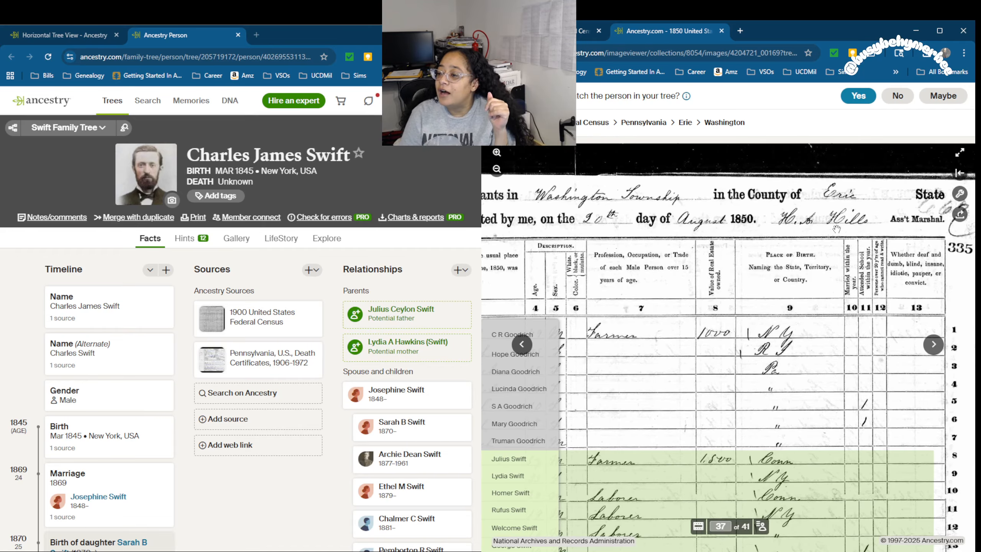
pyautogui.moveTo(837, 229); pyautogui.dragTo(804, 253)
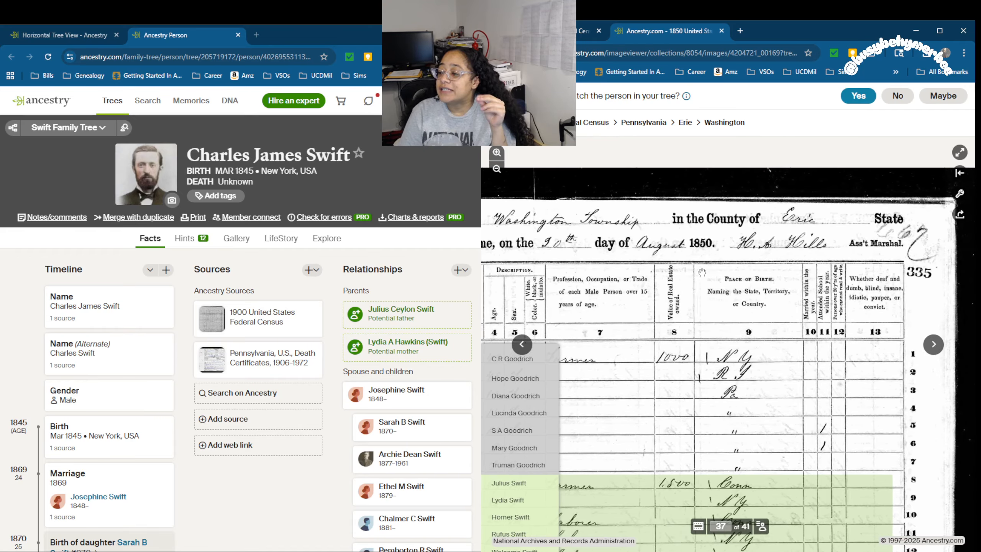
# Step: Examine the 1850 census columns for dwelling number, family number and name, including the residence reference date in the name heading
pyautogui.moveTo(702, 273); pyautogui.dragTo(815, 247)
pyautogui.moveTo(529, 270); pyautogui.dragTo(643, 260)
pyautogui.scroll(3, 643, 258)
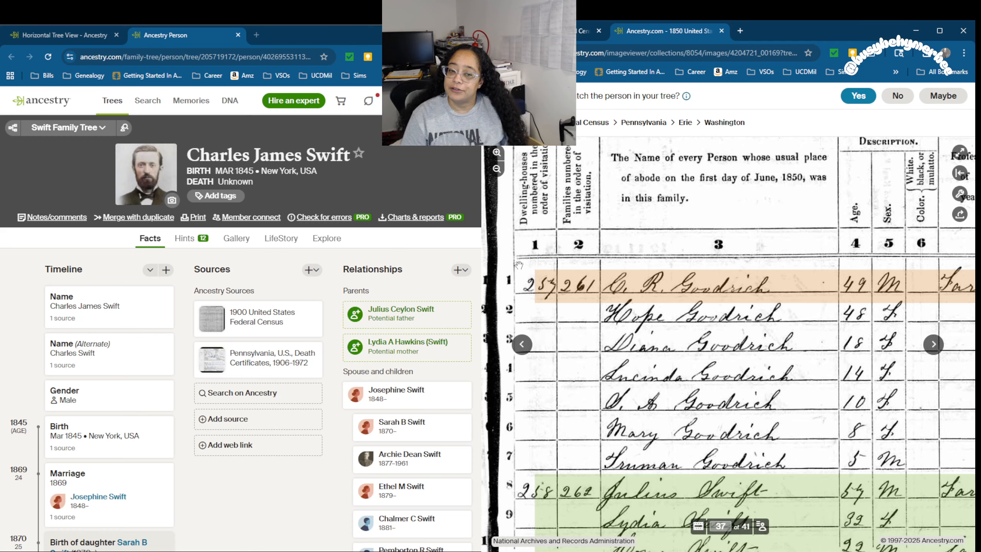
pyautogui.moveTo(819, 220); pyautogui.dragTo(814, 225)
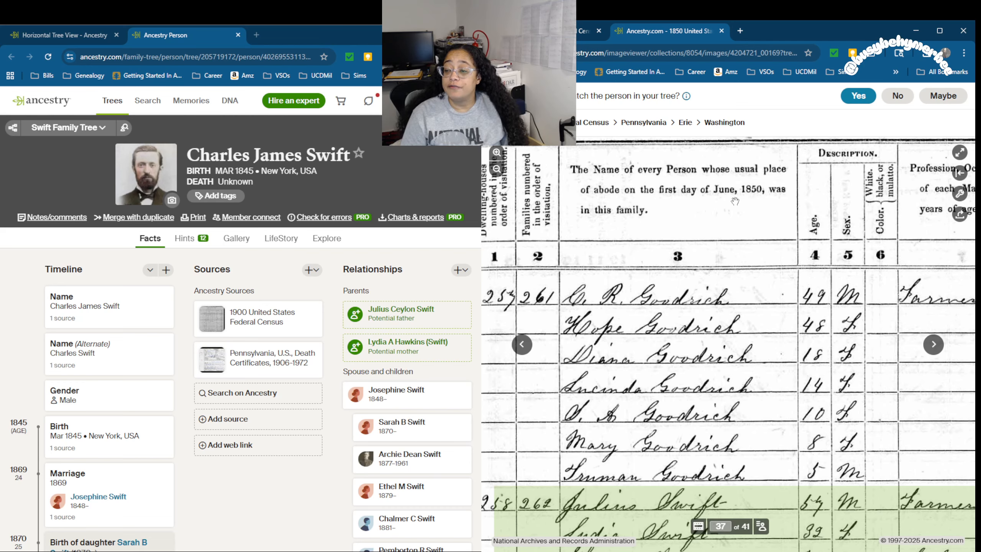
pyautogui.moveTo(766, 209); pyautogui.dragTo(765, 277)
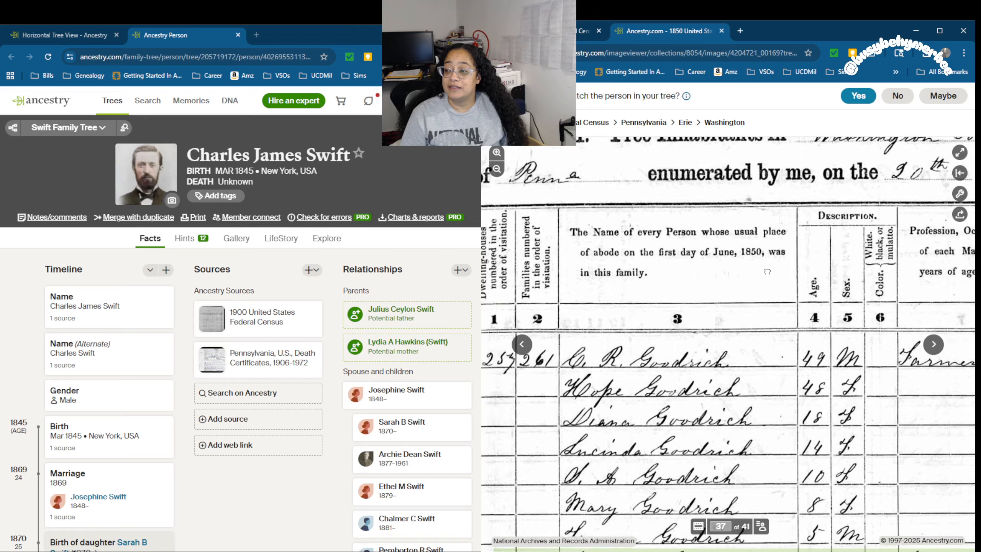
# Step: Examine the 1850 census columns for age, sex, color, occupation and value of real estate owned
pyautogui.moveTo(884, 268); pyautogui.dragTo(750, 250)
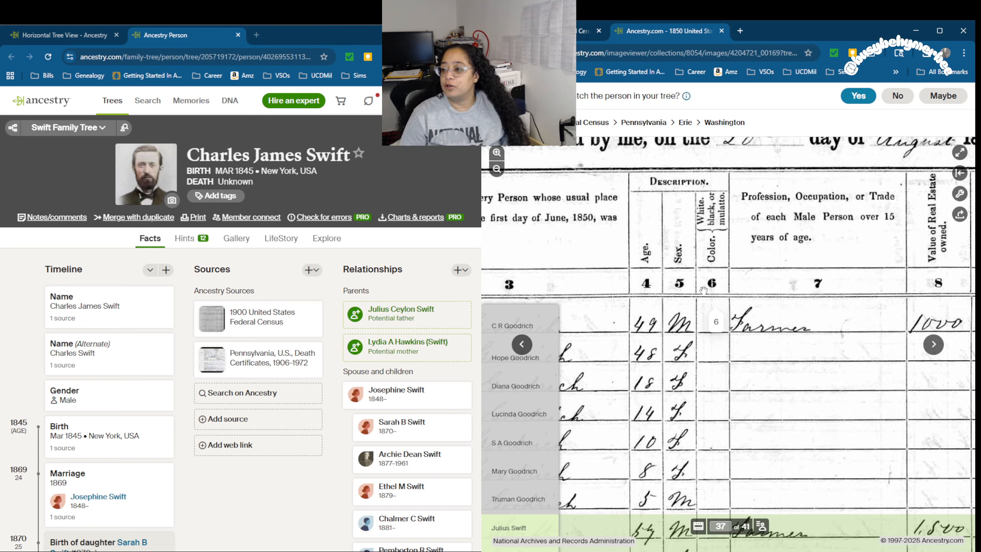
pyautogui.moveTo(774, 202); pyautogui.dragTo(702, 220)
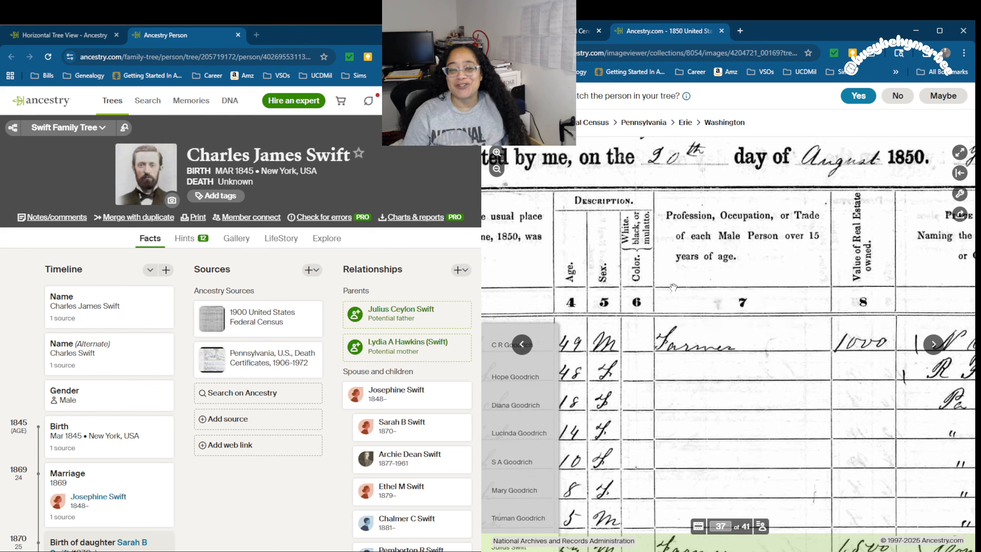
pyautogui.moveTo(728, 275); pyautogui.dragTo(598, 279)
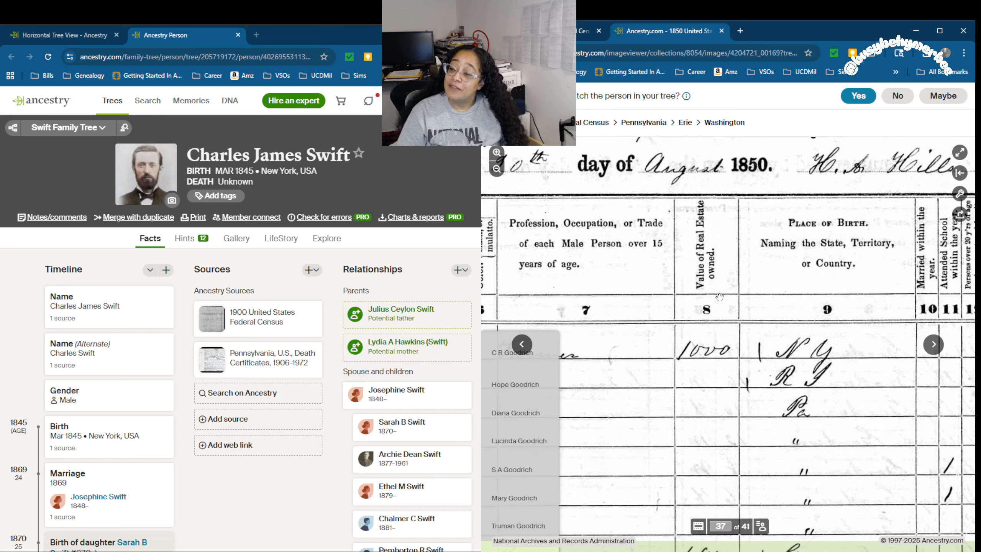
pyautogui.moveTo(726, 244)
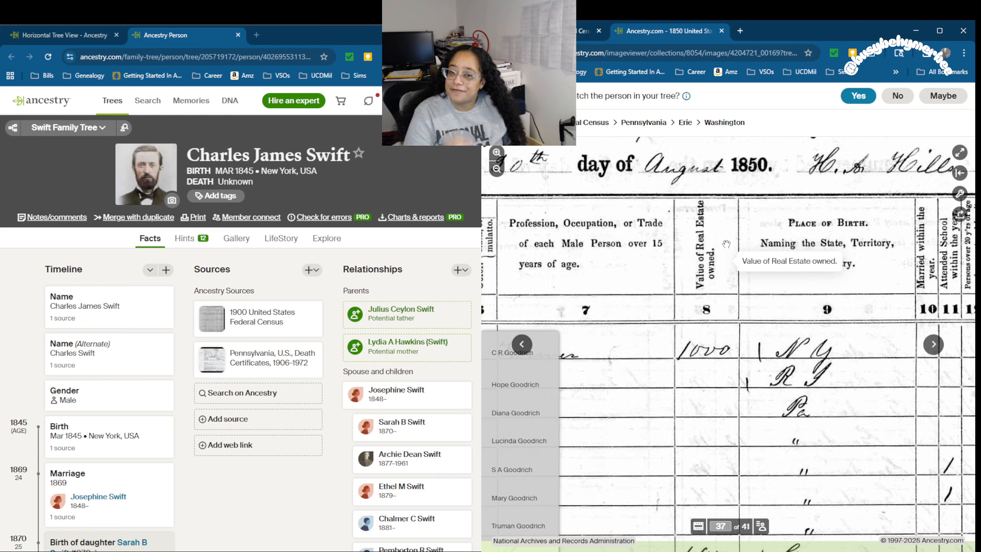
# Step: Examine the place of birth column of the 1850 census, including how ditto marks repeat the birthplace above
pyautogui.moveTo(867, 244); pyautogui.dragTo(696, 245)
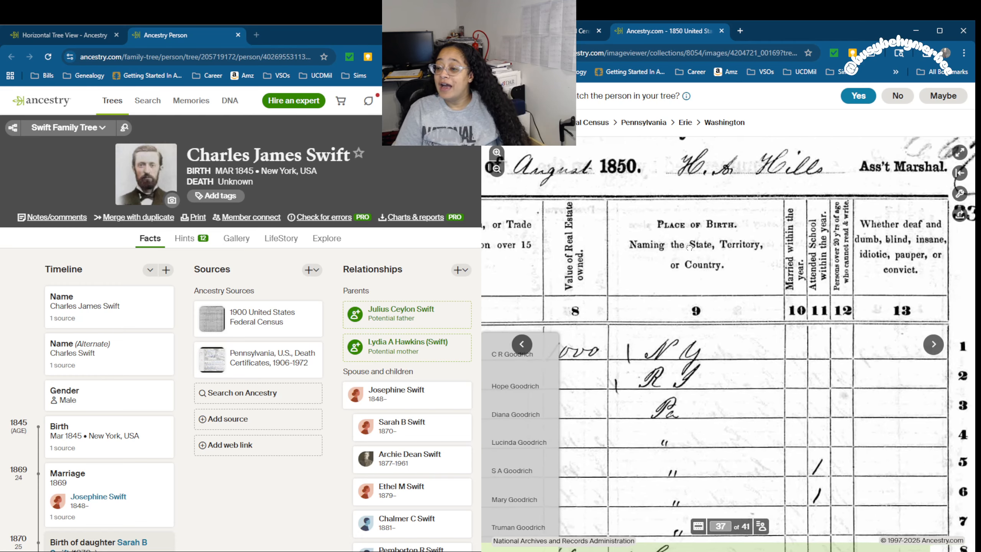
pyautogui.scroll(-1, 715, 217)
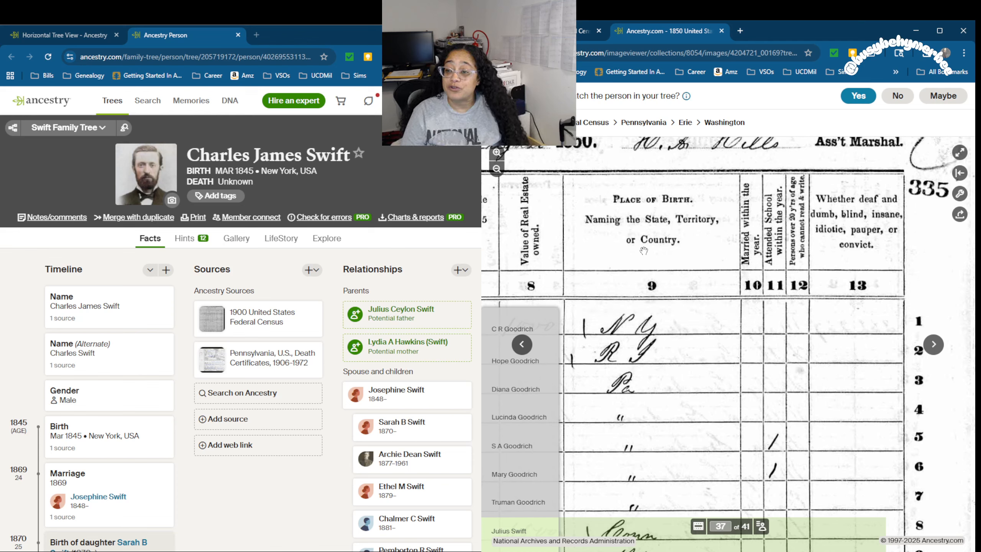
pyautogui.scroll(-3, 716, 355)
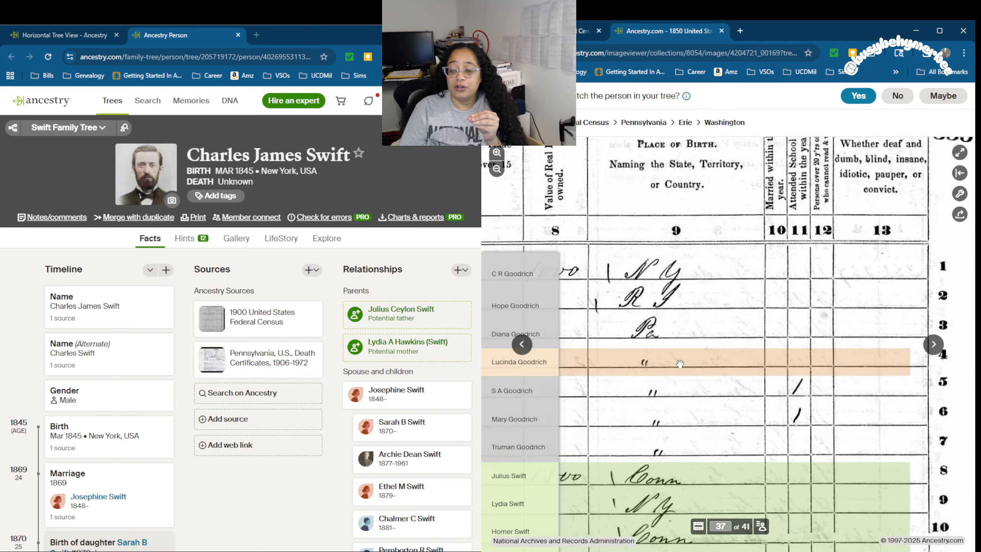
pyautogui.moveTo(678, 337)
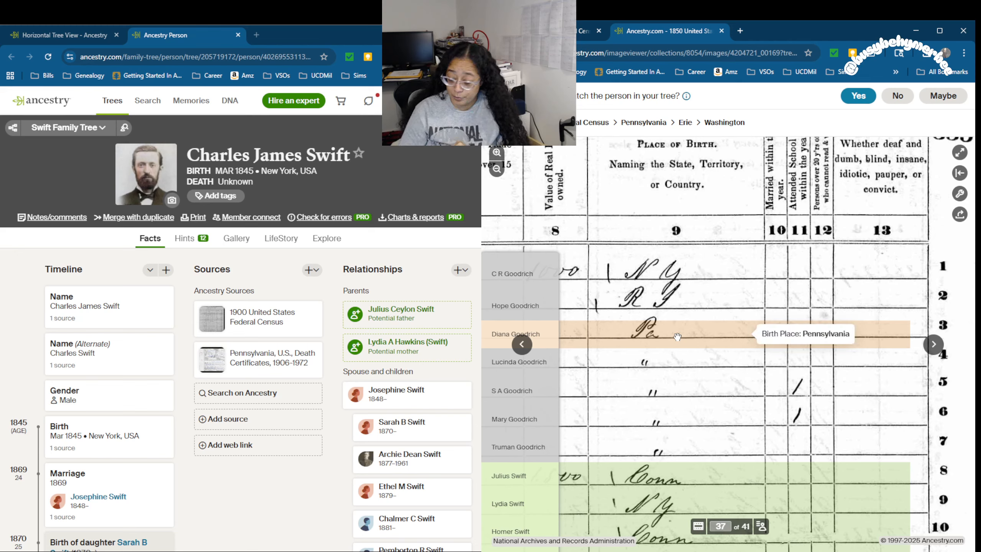
pyautogui.moveTo(671, 359)
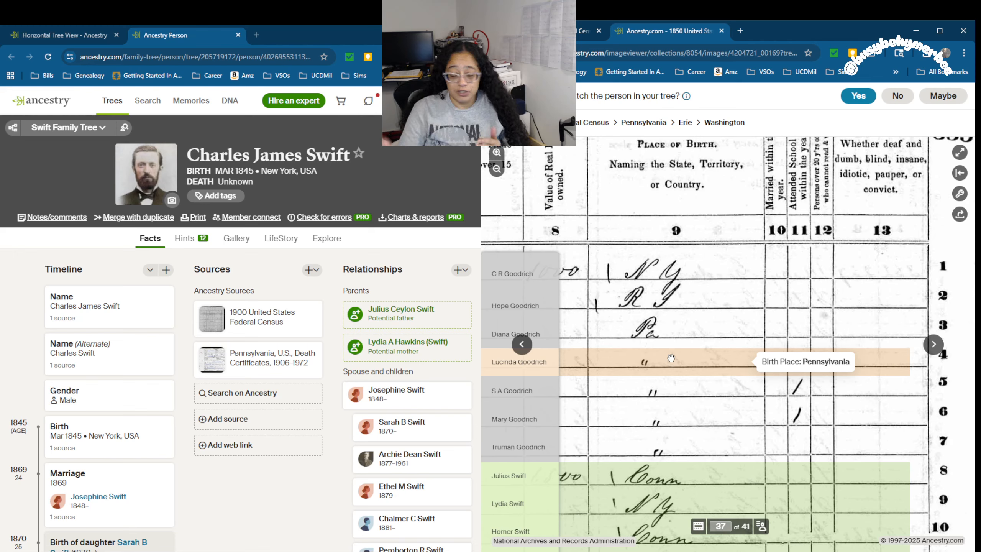
# Step: Examine the last 1850 census columns covering marriage within the year, school attendance, literacy and disability, pauper or convict status
pyautogui.moveTo(776, 328); pyautogui.dragTo(696, 372)
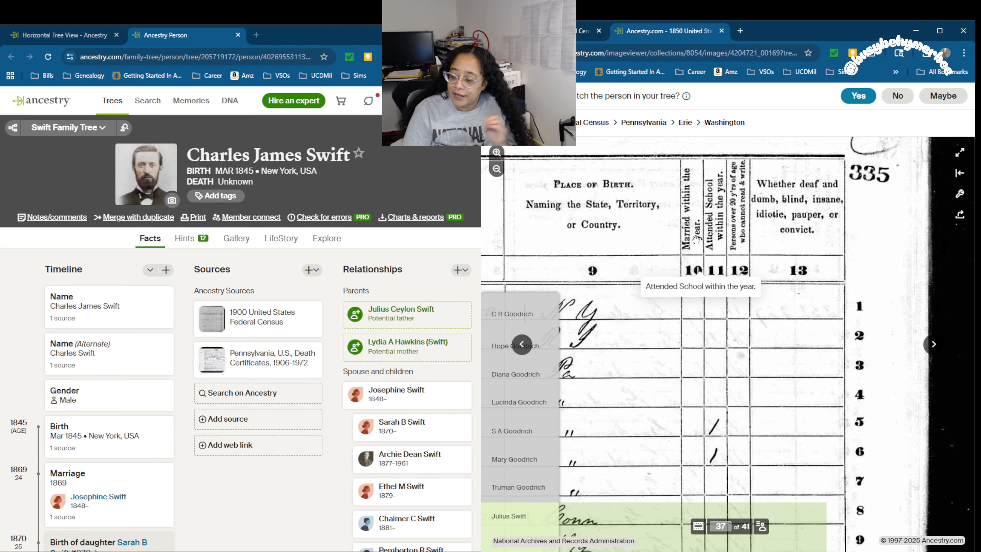
pyautogui.moveTo(737, 302); pyautogui.dragTo(686, 276)
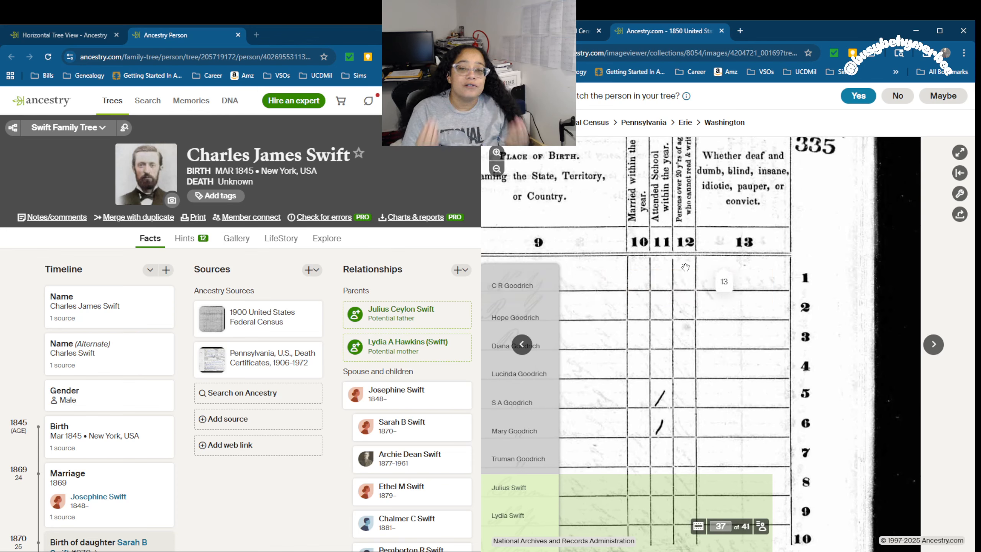
pyautogui.moveTo(685, 231); pyautogui.dragTo(635, 267)
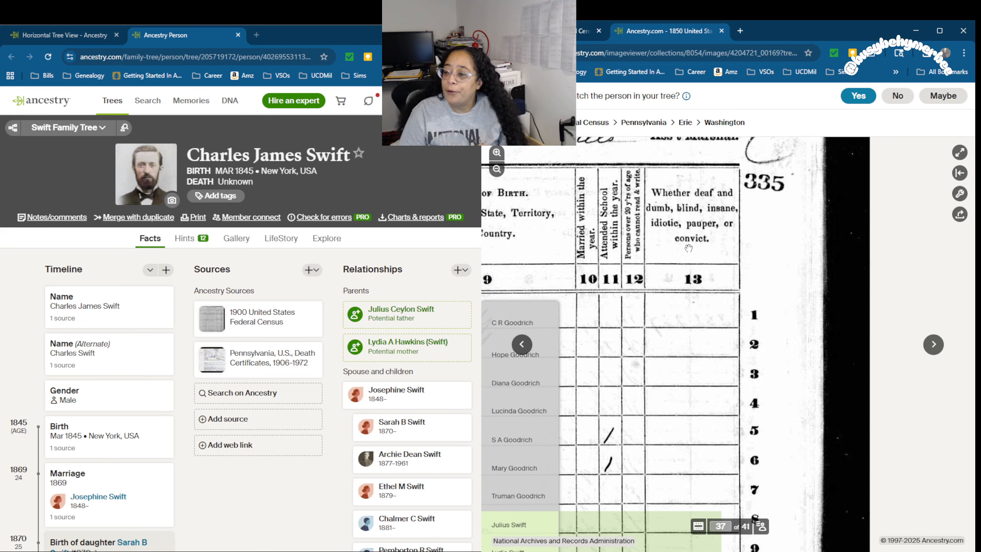
pyautogui.moveTo(751, 250); pyautogui.dragTo(702, 258)
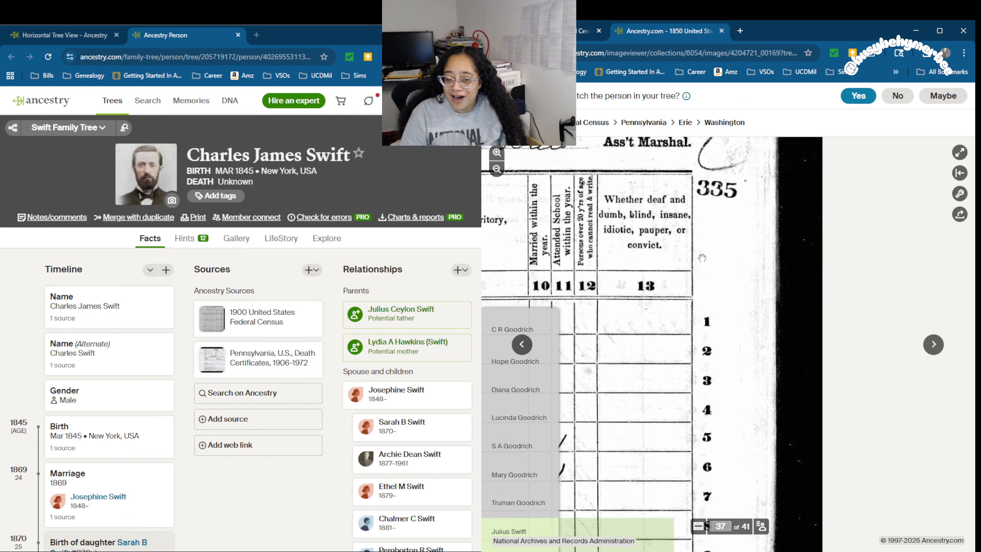
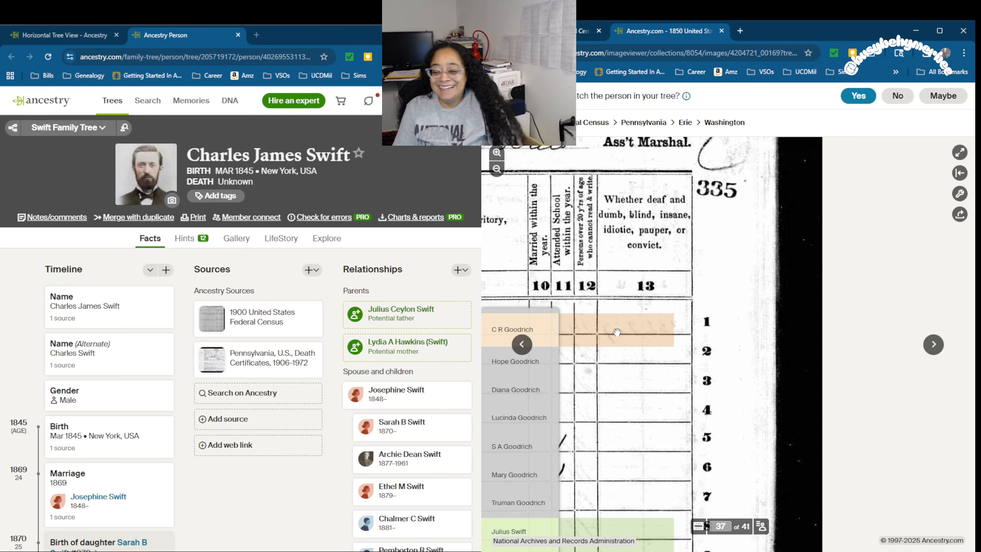
pyautogui.moveTo(617, 332); pyautogui.dragTo(884, 280)
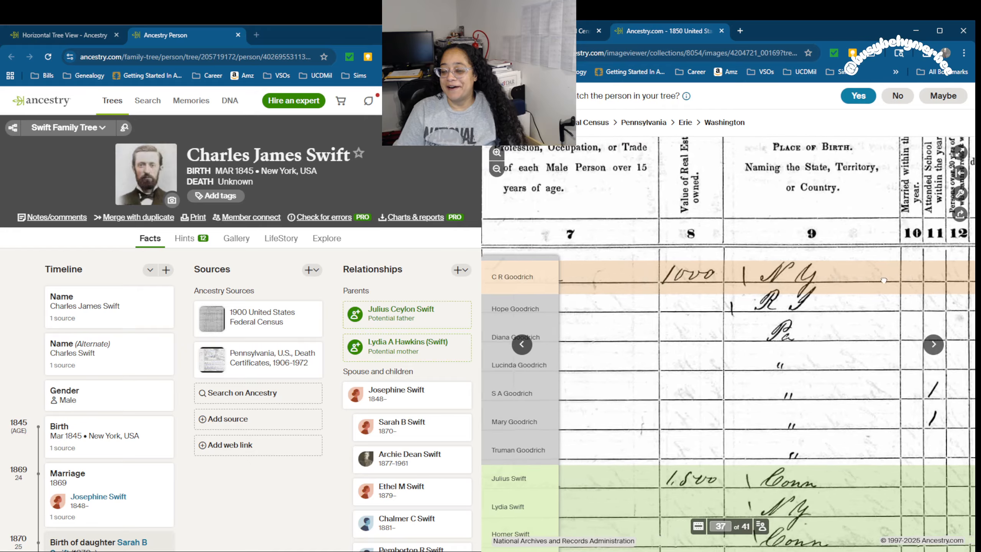
# Step: Examine the names, ages and sexes of the highlighted household in the 1850 census, dwelling 258 and family 262
pyautogui.moveTo(634, 287); pyautogui.dragTo(875, 286)
pyautogui.moveTo(823, 304); pyautogui.dragTo(901, 193)
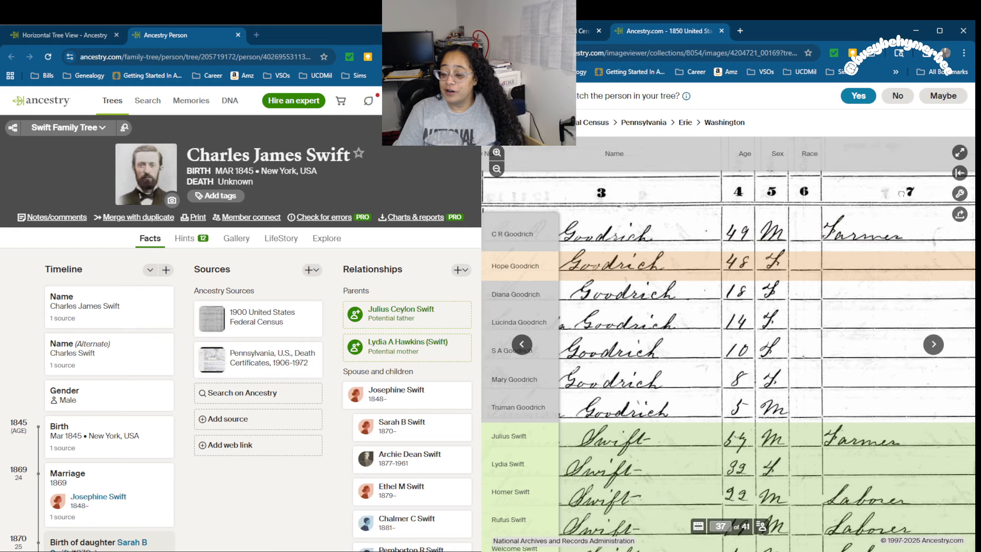
pyautogui.moveTo(815, 280); pyautogui.dragTo(913, 174)
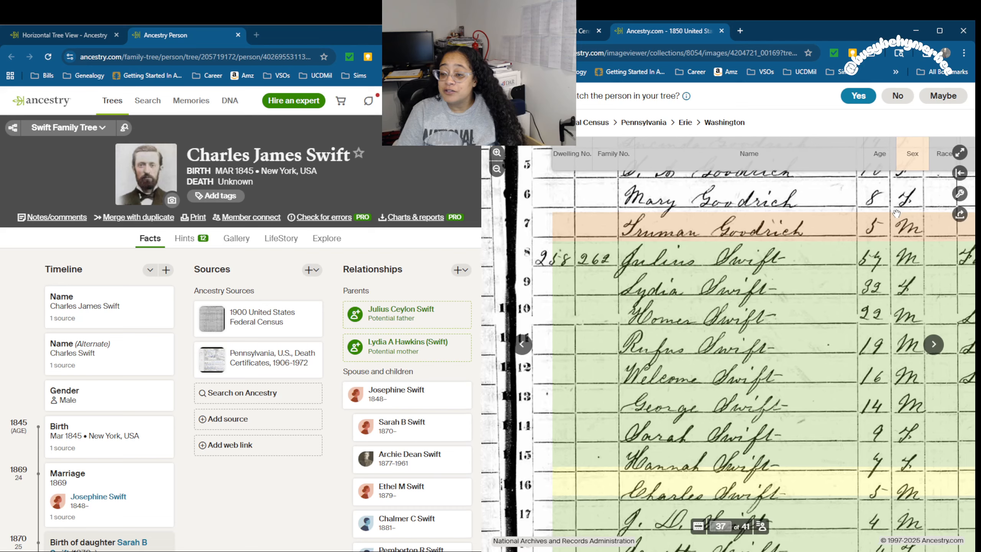
pyautogui.moveTo(896, 212); pyautogui.dragTo(836, 179)
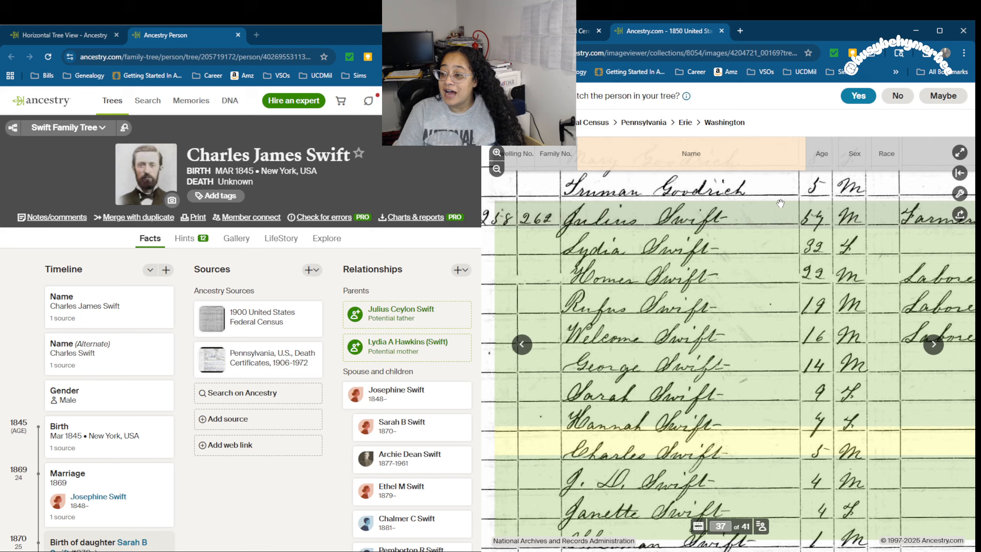
pyautogui.scroll(-1, 792, 271)
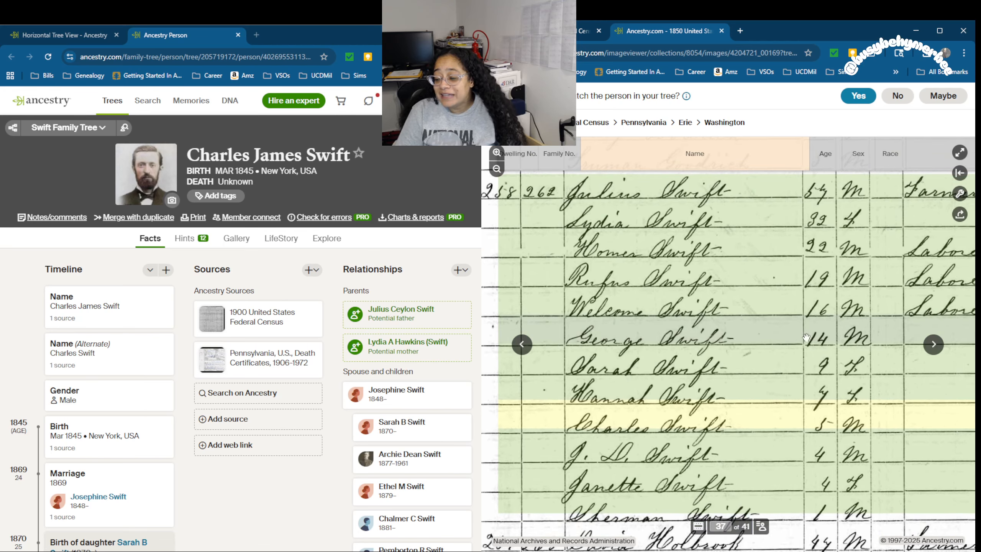
pyautogui.moveTo(681, 322)
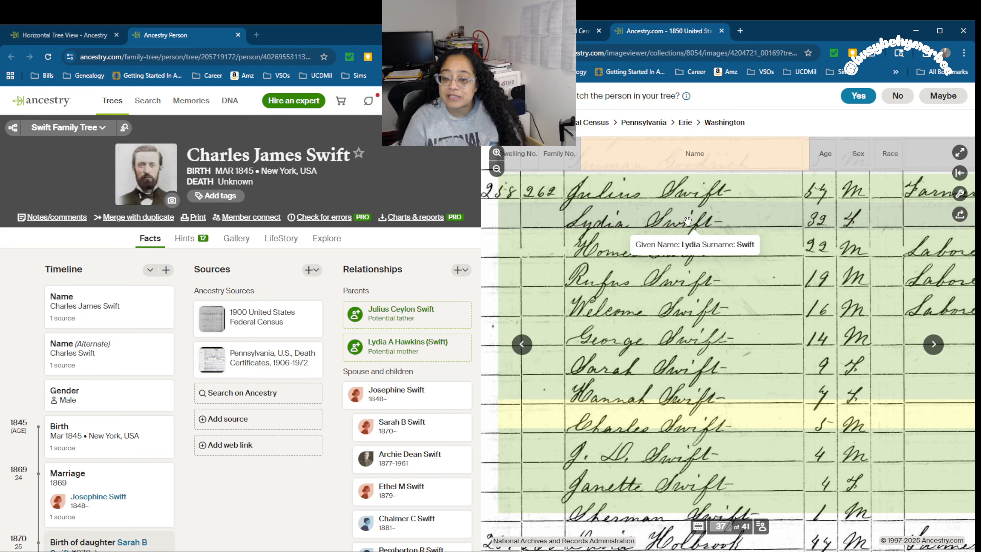
# Step: Examine the occupation and real estate value entries for the highlighted 1850 census household
pyautogui.moveTo(762, 272); pyautogui.dragTo(645, 277)
pyautogui.moveTo(805, 293); pyautogui.dragTo(788, 273)
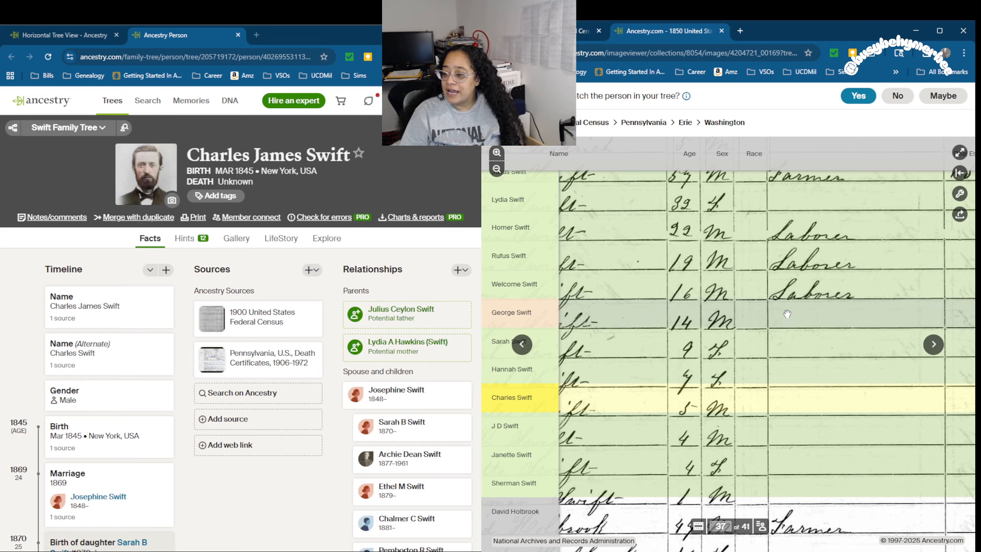
pyautogui.moveTo(857, 351); pyautogui.dragTo(932, 378)
pyautogui.moveTo(637, 319); pyautogui.dragTo(676, 313)
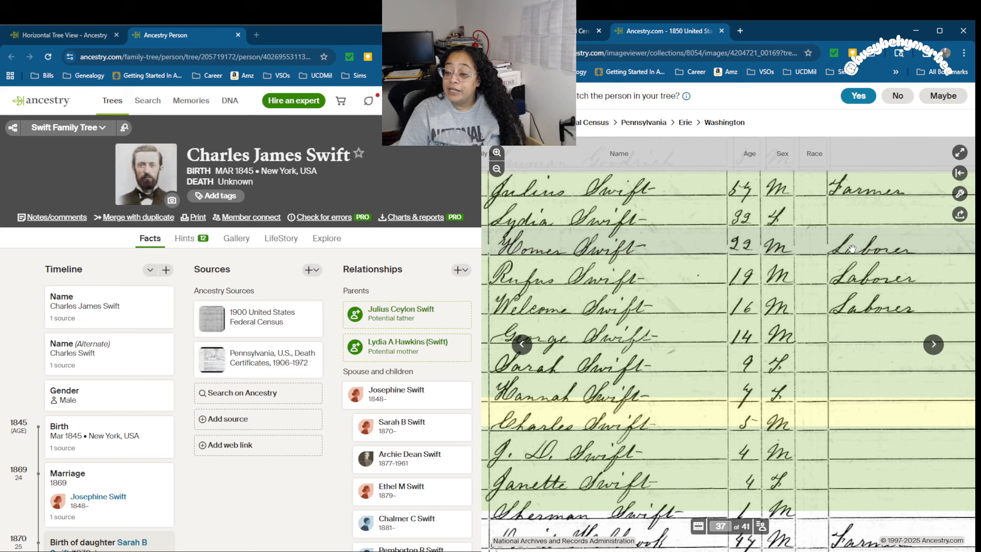
pyautogui.moveTo(901, 380); pyautogui.dragTo(801, 446)
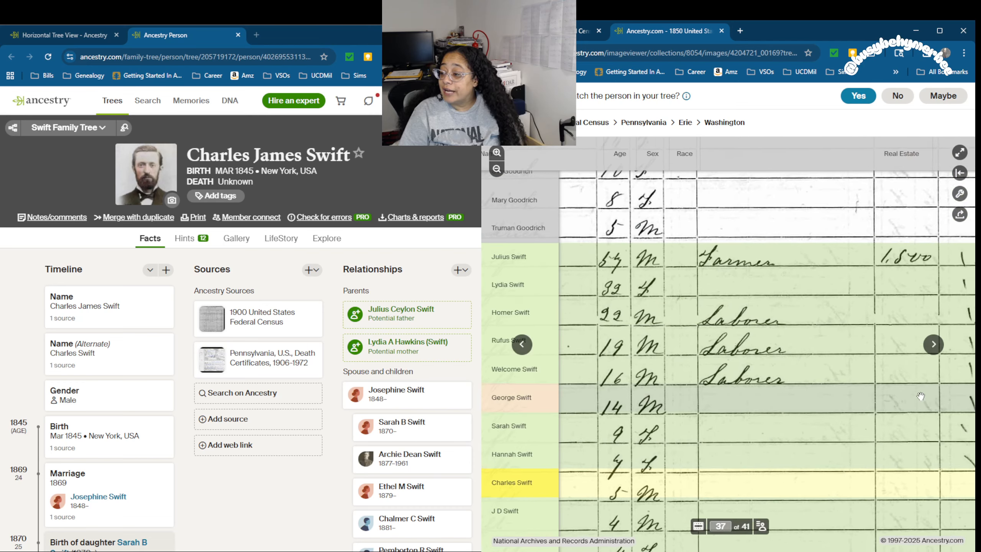
pyautogui.moveTo(921, 397); pyautogui.dragTo(815, 399)
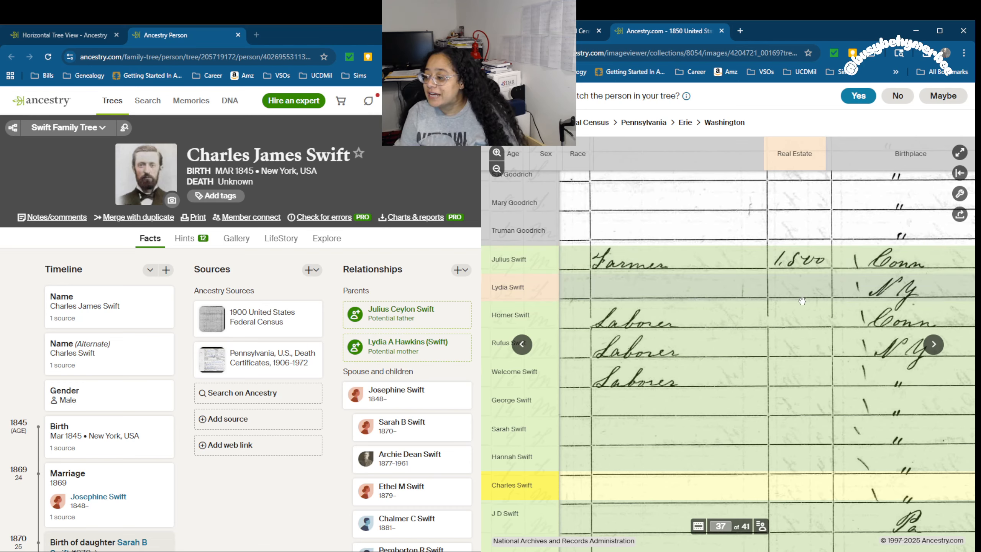
# Step: Examine the birthplace entries of the highlighted household, following the ditto marks down to the youngest children
pyautogui.moveTo(780, 312); pyautogui.dragTo(614, 317)
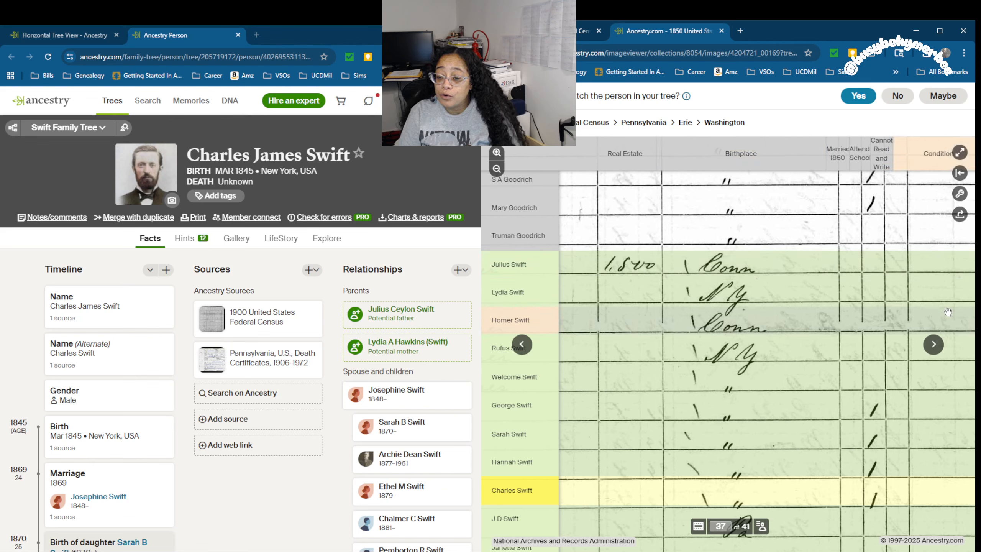
pyautogui.scroll(1, 809, 317)
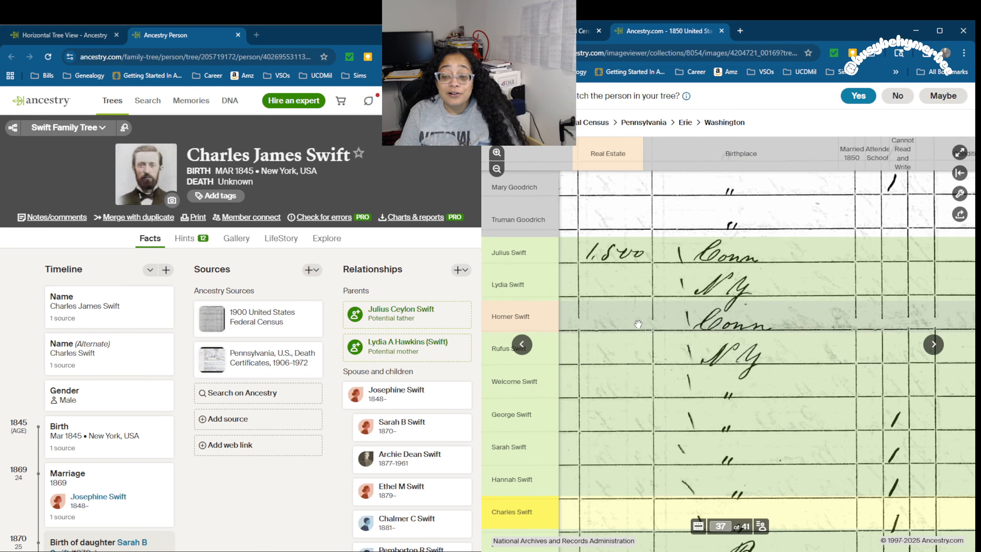
pyautogui.moveTo(710, 352); pyautogui.dragTo(721, 308)
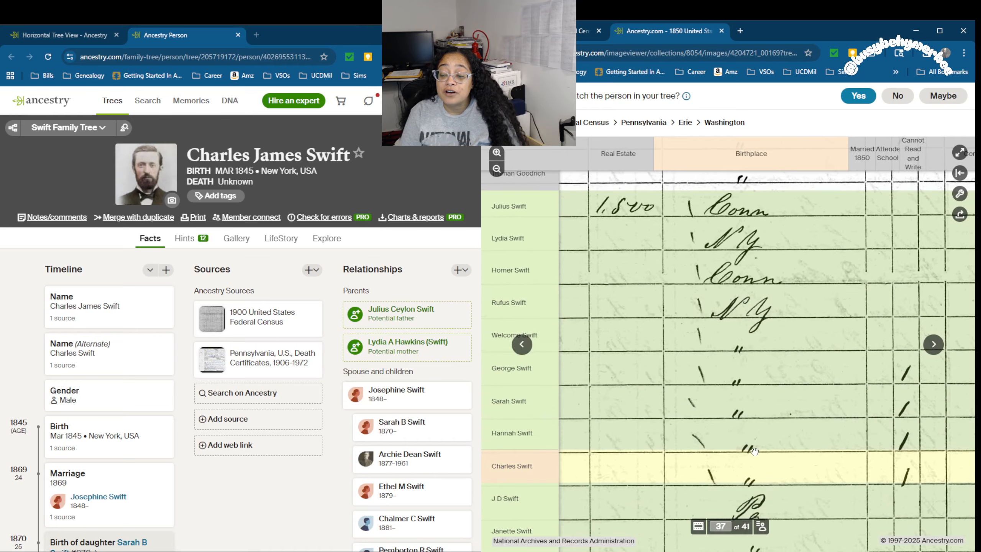
pyautogui.moveTo(745, 410); pyautogui.dragTo(857, 286)
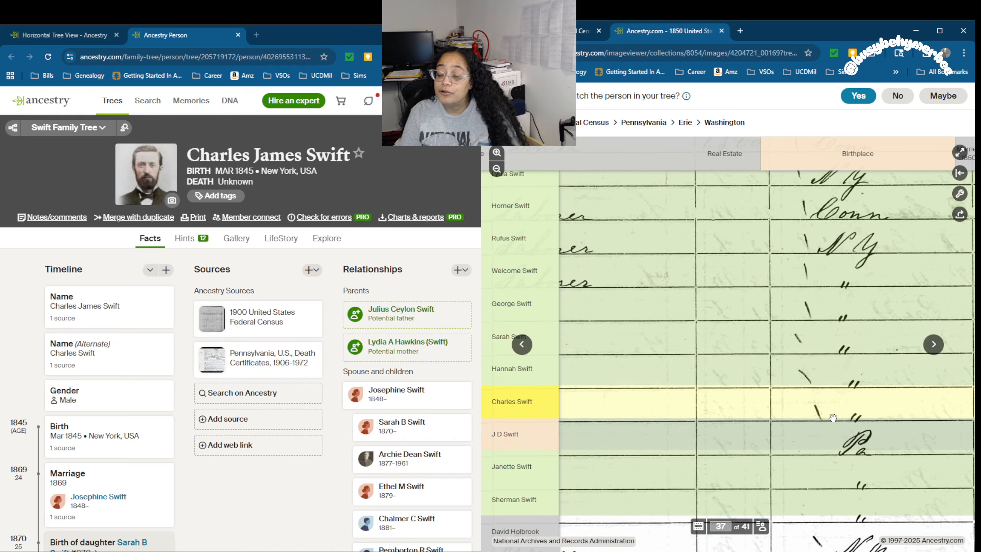
pyautogui.moveTo(833, 417); pyautogui.dragTo(941, 385)
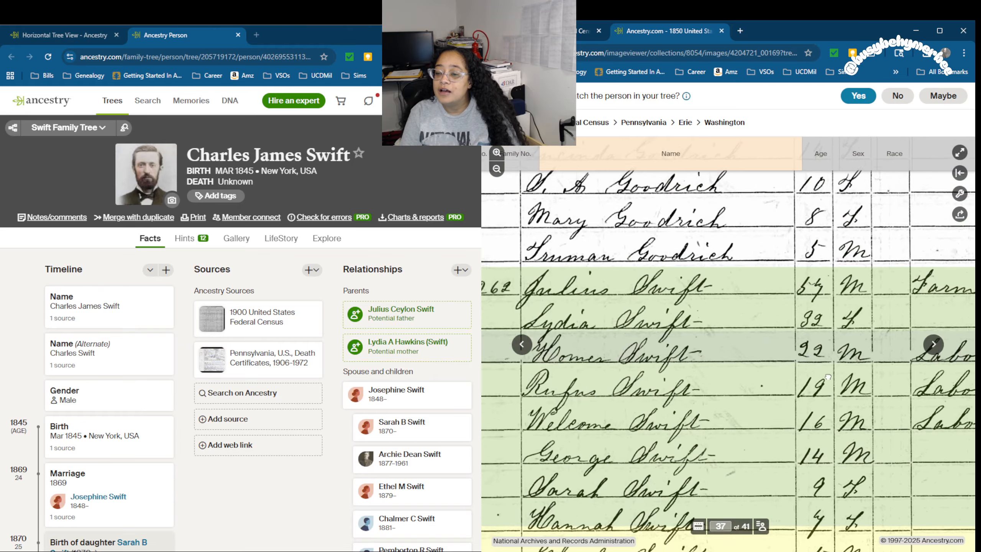
# Step: Compare the ages and birthplaces of the household's father, mother and eldest son in the 1850 census
pyautogui.moveTo(828, 377); pyautogui.dragTo(877, 396)
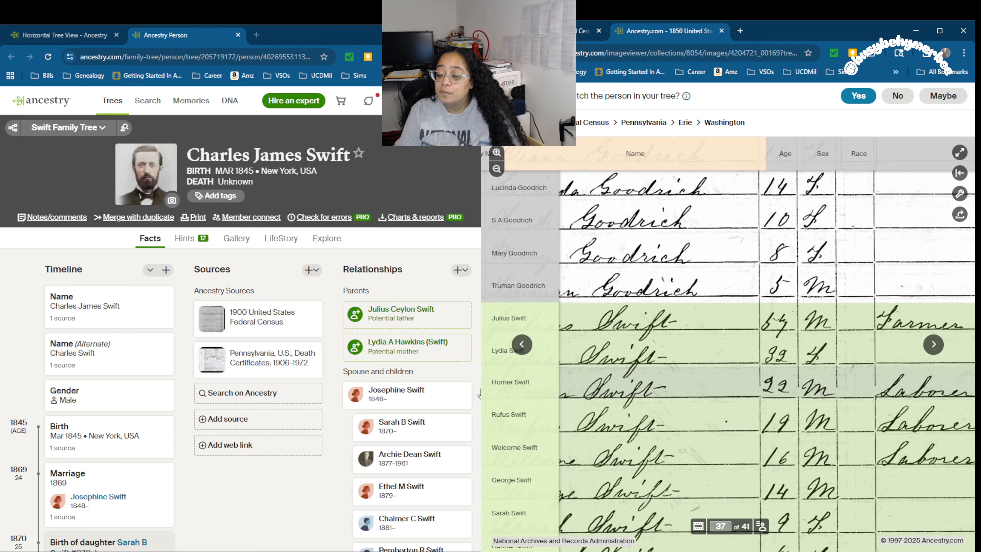
pyautogui.moveTo(950, 393); pyautogui.dragTo(774, 381)
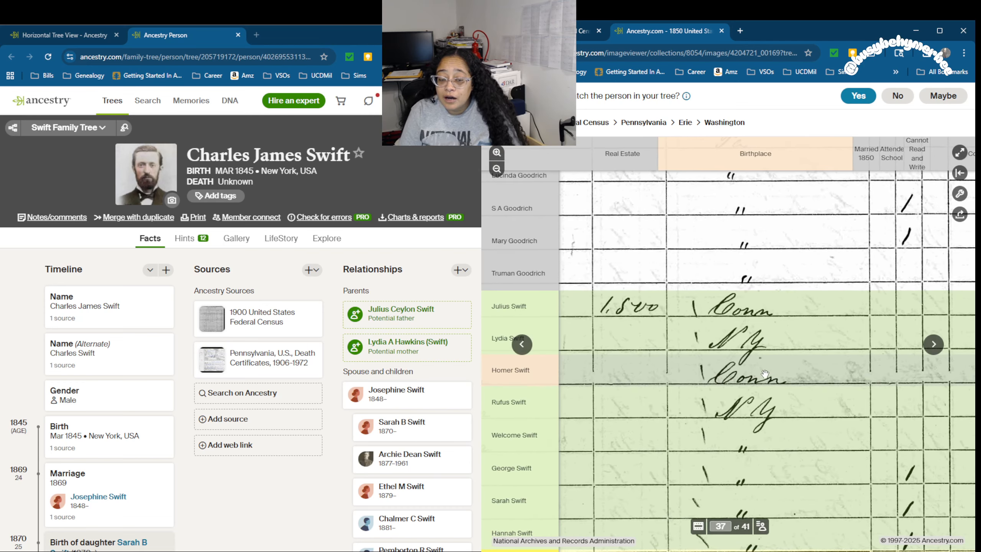
pyautogui.moveTo(696, 383); pyautogui.dragTo(870, 388)
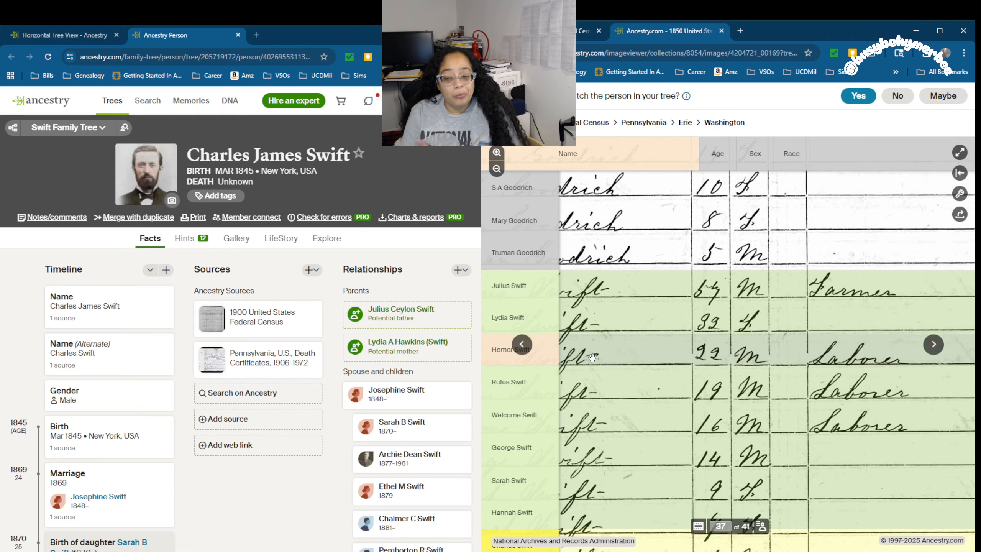
pyautogui.moveTo(647, 325); pyautogui.dragTo(685, 305)
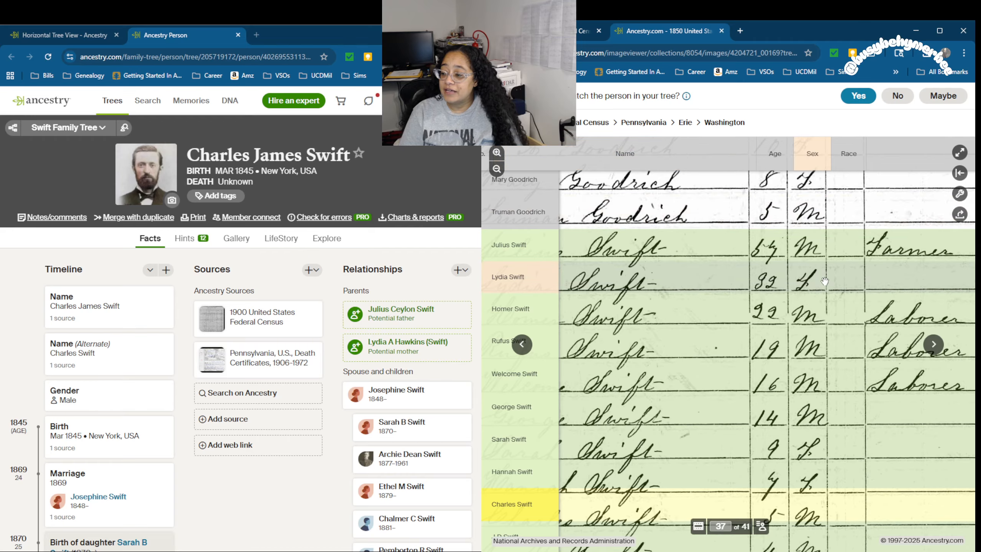
# Step: Examine the marriage, school attendance, literacy and condition columns for the highlighted household's children
pyautogui.moveTo(826, 281); pyautogui.dragTo(660, 293)
pyautogui.moveTo(935, 287); pyautogui.dragTo(587, 297)
pyautogui.moveTo(868, 354); pyautogui.dragTo(720, 356)
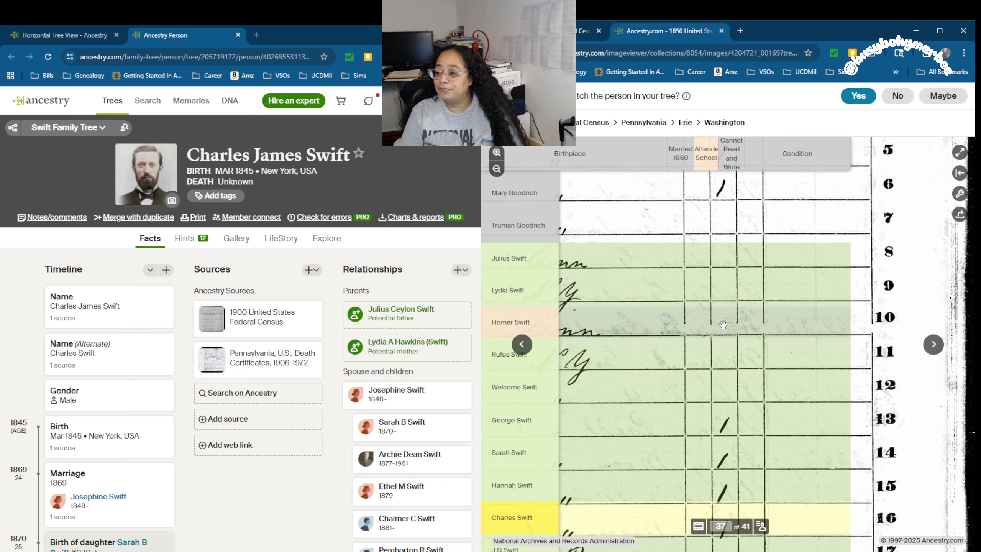
pyautogui.moveTo(695, 331); pyautogui.dragTo(759, 288)
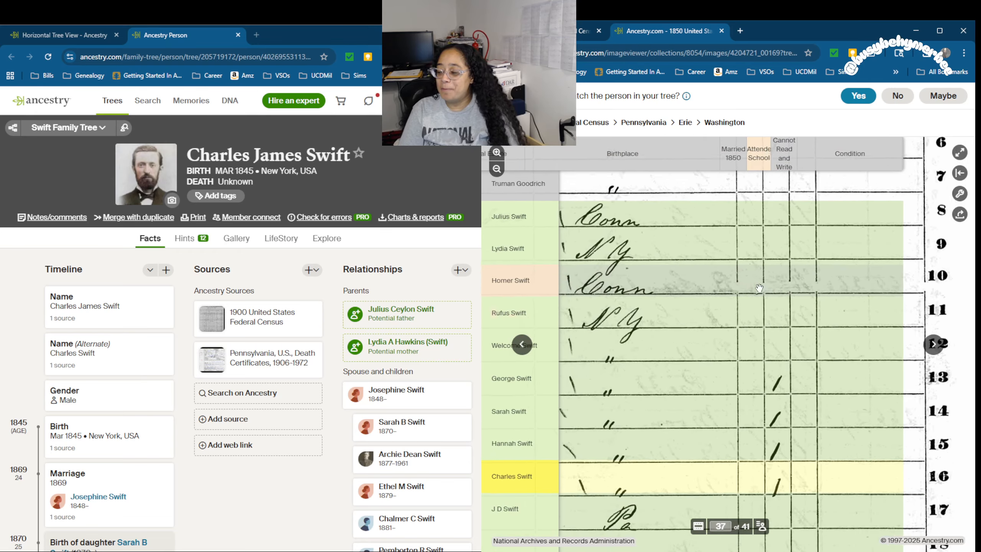
pyautogui.moveTo(697, 449); pyautogui.dragTo(751, 432)
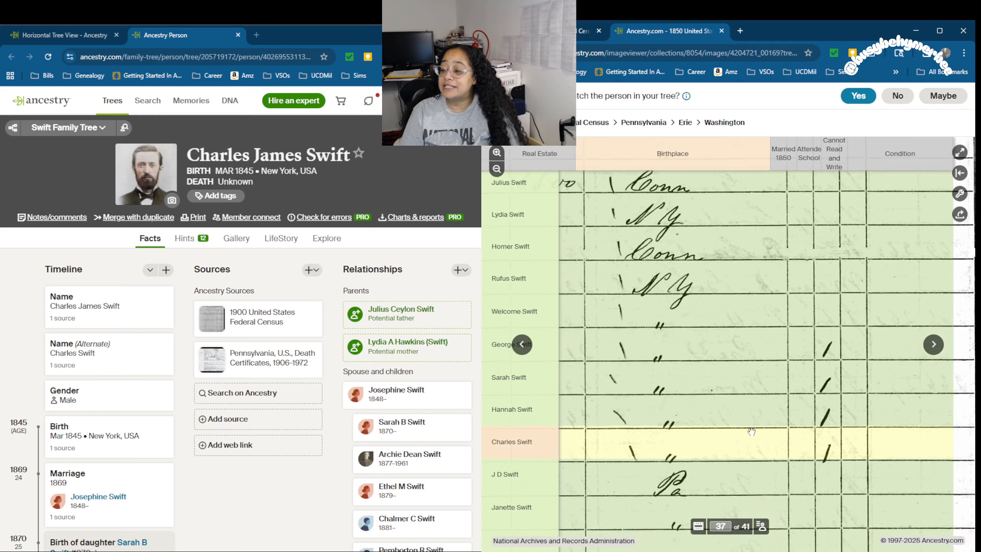
# Step: Close the census image and confirm on the 1850 record page that it matches the person in the tree
pyautogui.click(722, 33)
pyautogui.scroll(-5, 757, 301)
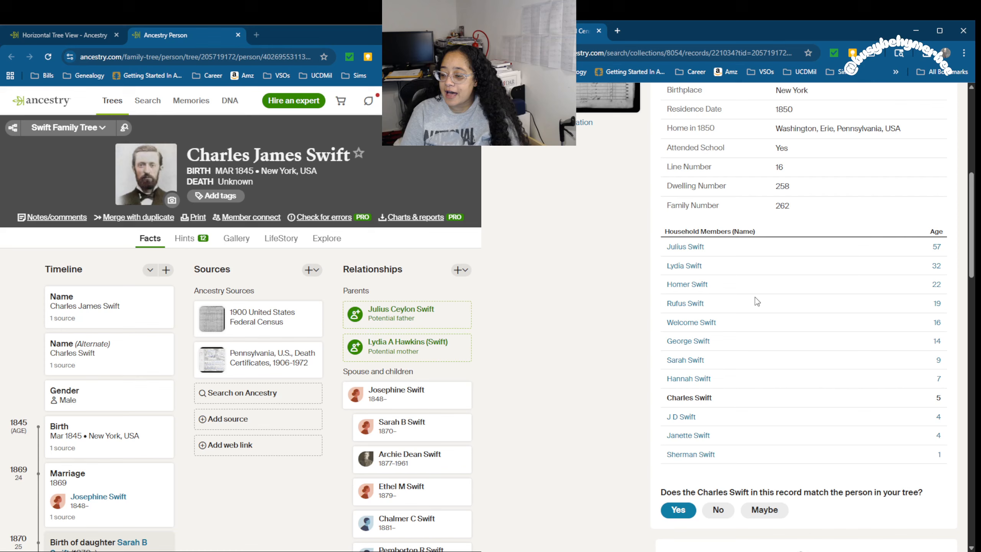
pyautogui.click(678, 510)
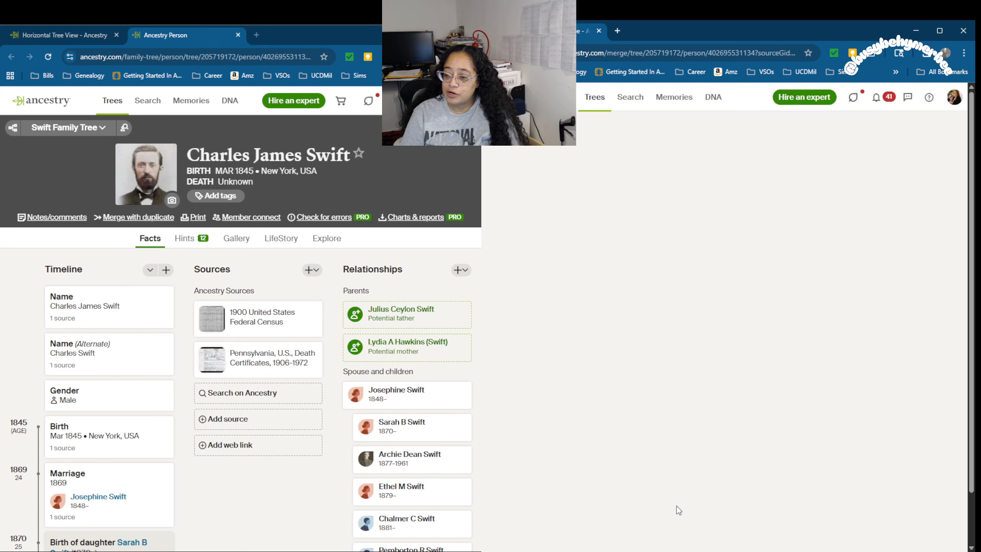
# Step: Save the 1850 census residence to the tree, including the birth of abt 1845 in New York as an alternate fact
pyautogui.scroll(-2, 660, 323)
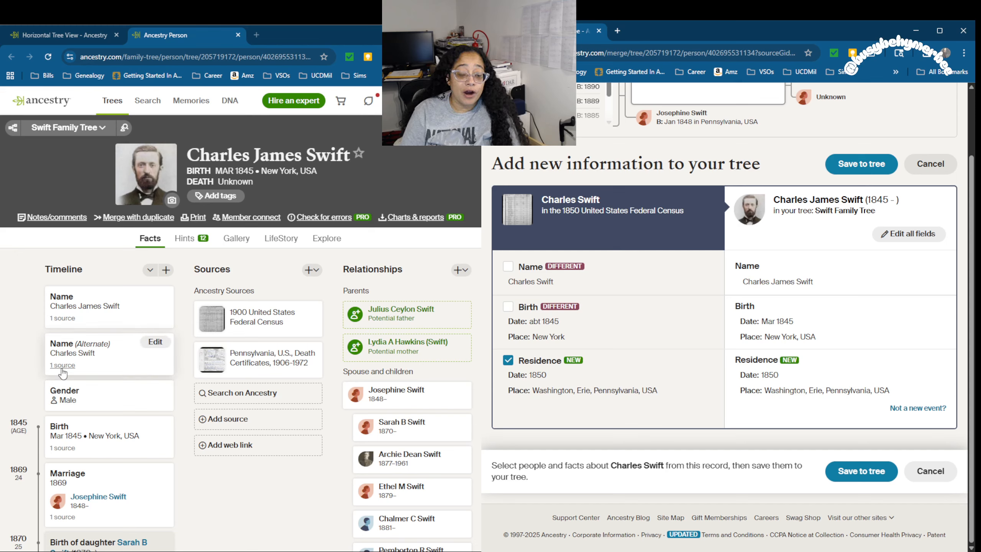
pyautogui.click(508, 307)
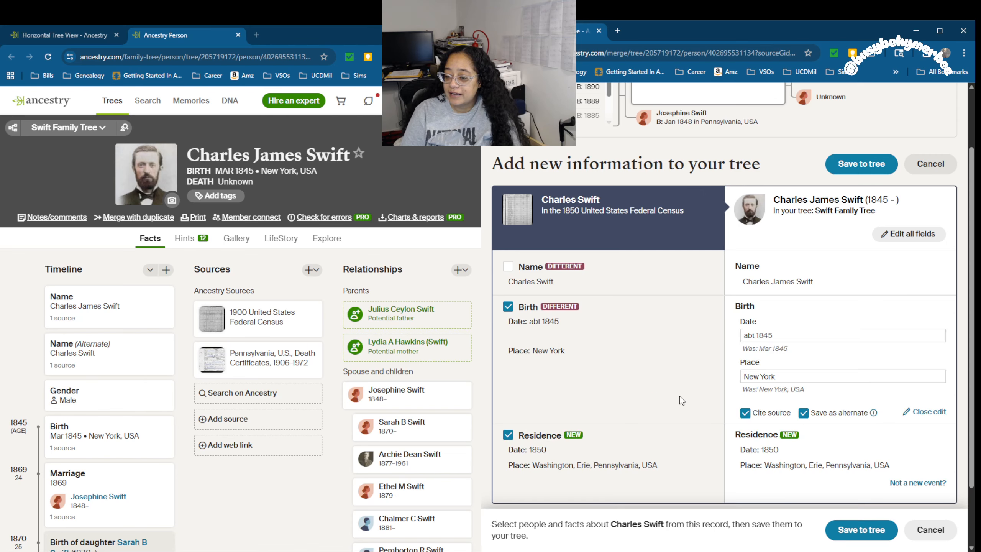
pyautogui.scroll(-2, 679, 396)
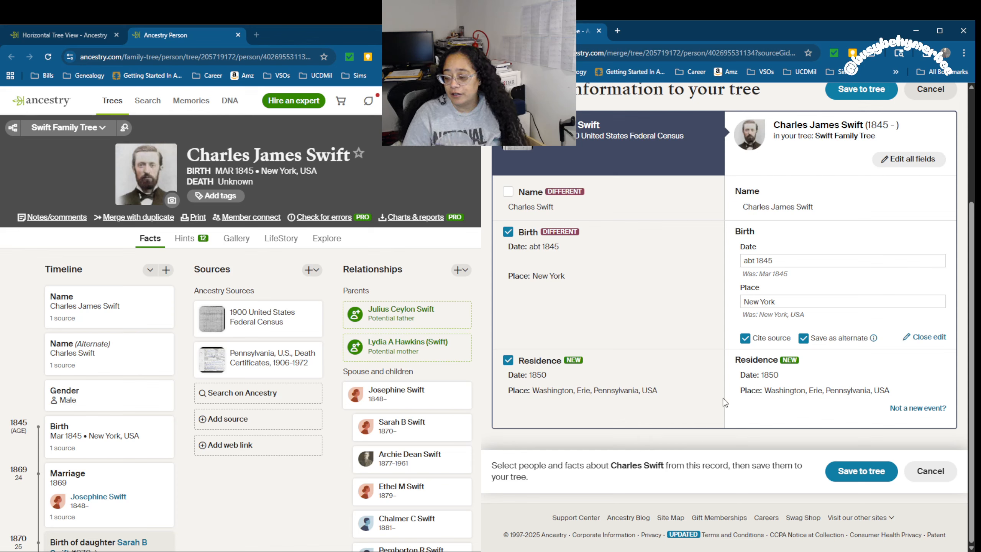
pyautogui.click(844, 475)
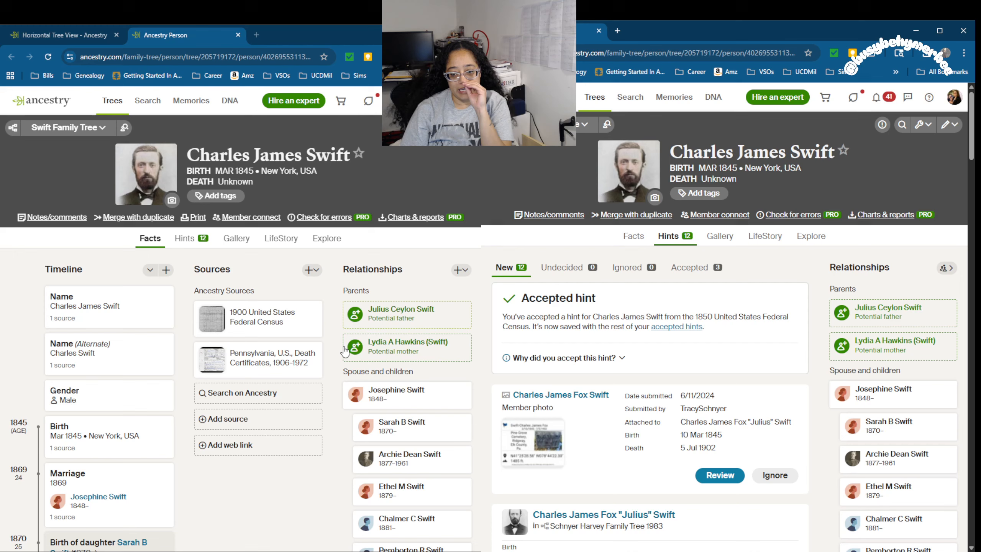
# Step: Review the ancestor's potential father suggestion and its list of attached records, then close the suggestion
pyautogui.click(409, 323)
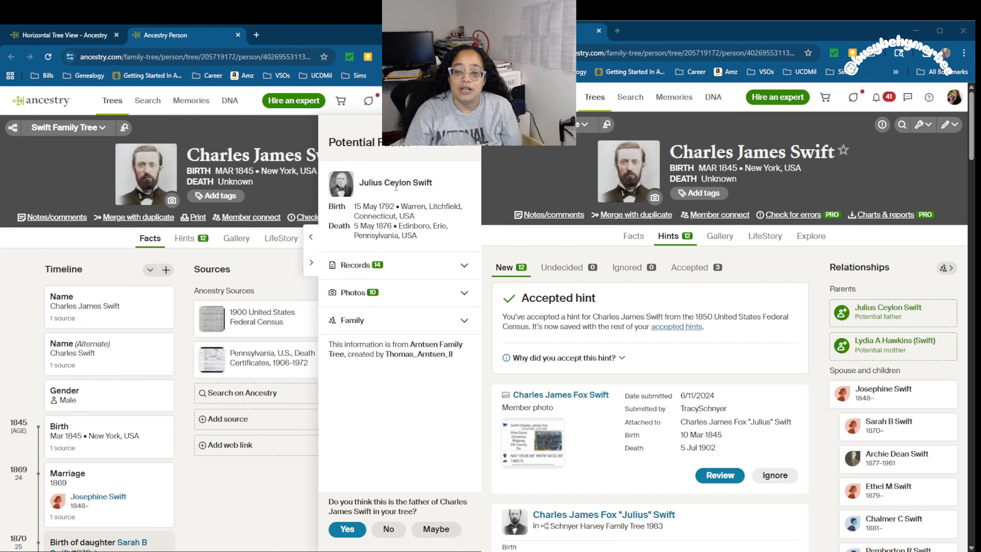
pyautogui.click(465, 266)
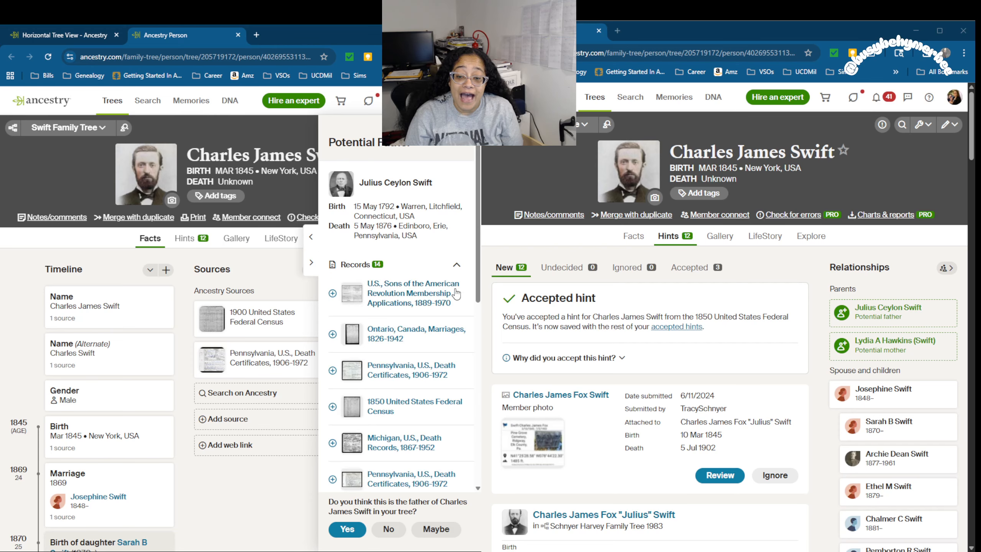
pyautogui.scroll(-3, 455, 293)
pyautogui.scroll(-5, 456, 293)
pyautogui.scroll(8, 456, 293)
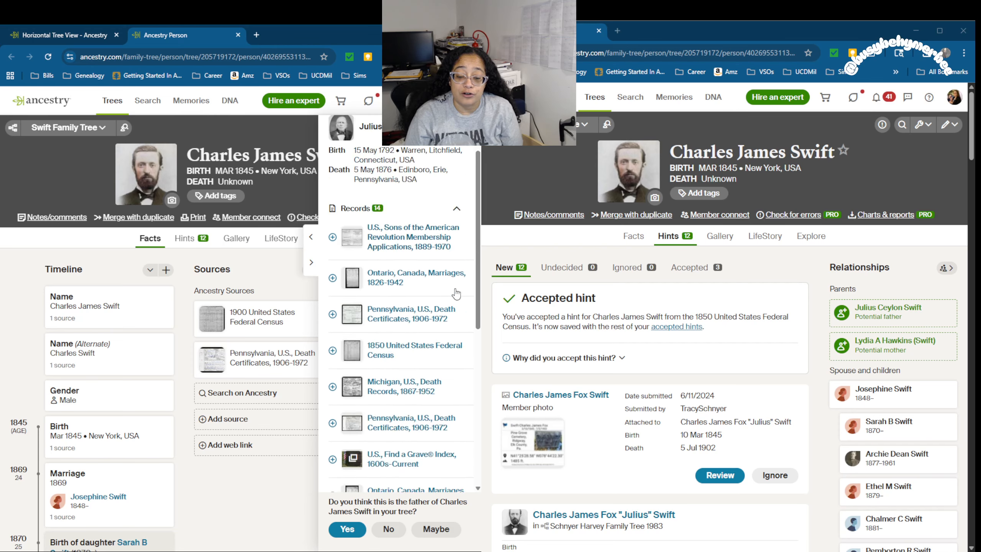
pyautogui.click(464, 132)
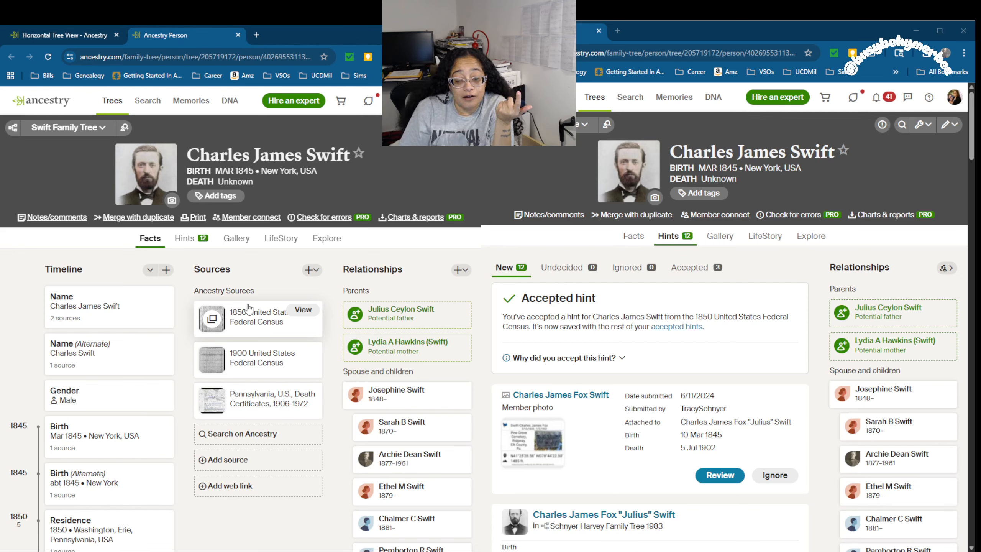
# Step: Reload the tree view, expand the ancestor's branch, and start adding his father manually by entering the father's first name
pyautogui.click(109, 37)
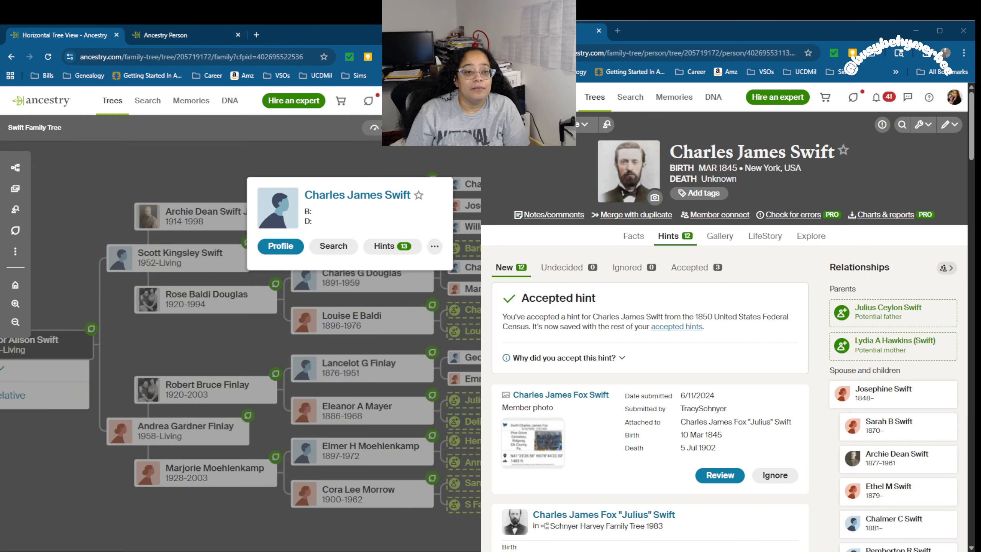
pyautogui.click(48, 57)
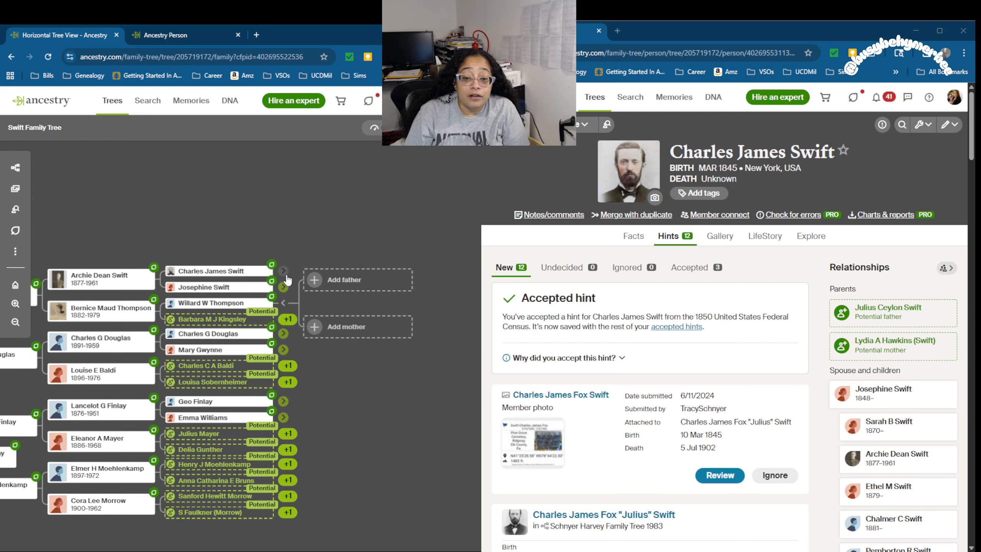
pyautogui.click(284, 273)
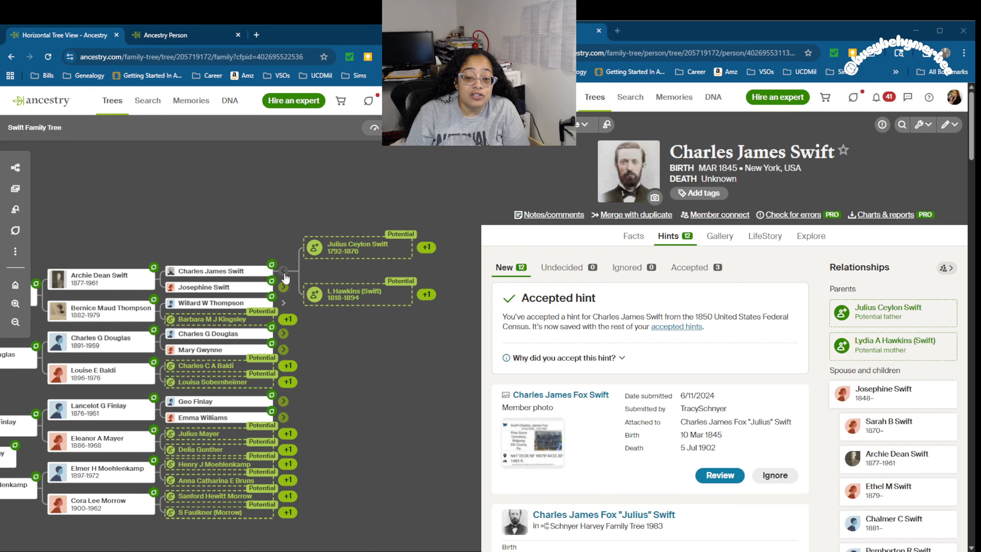
pyautogui.click(356, 247)
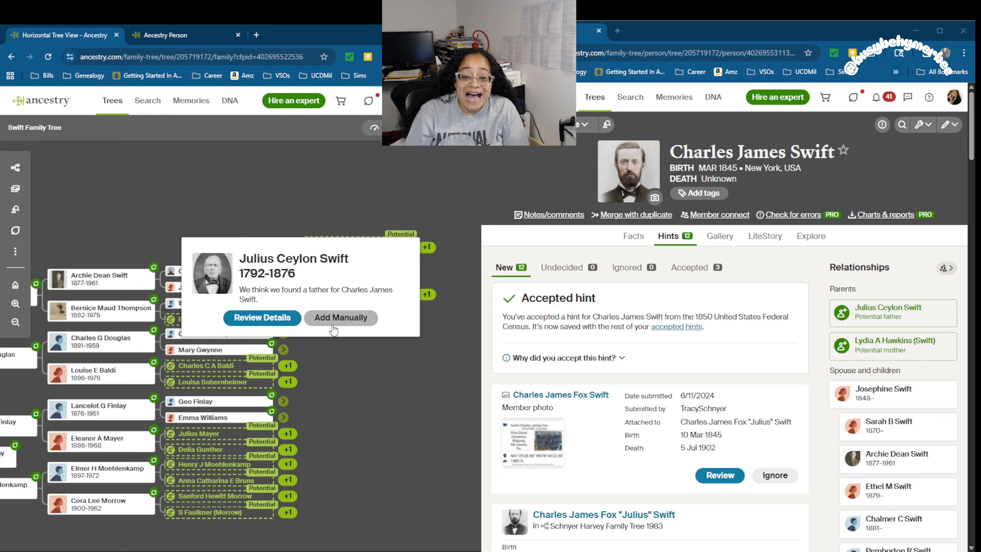
pyautogui.click(333, 320)
pyautogui.click(372, 209)
pyautogui.write('Julius')
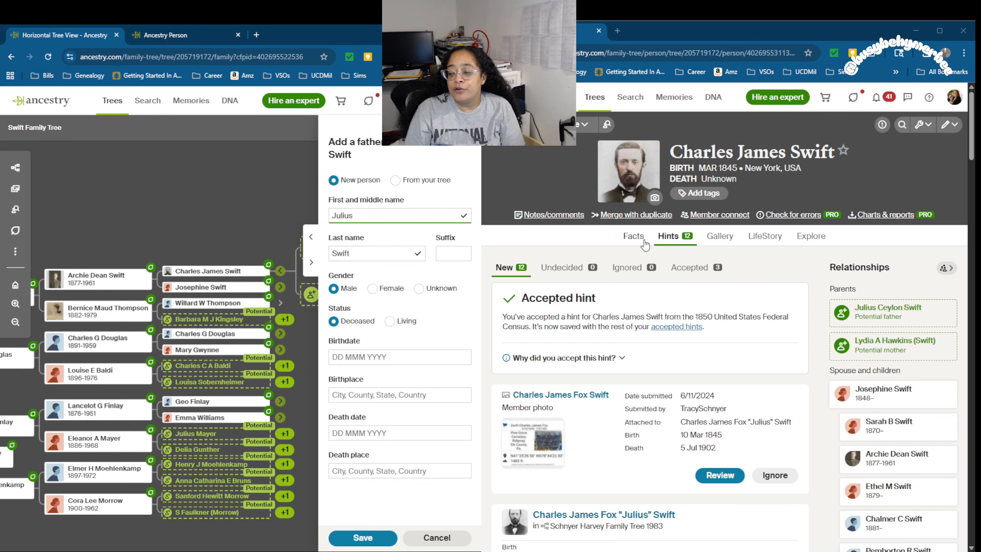
# Step: Open the father's own 1850 census record through the household list of the census source on the ancestor's facts page
pyautogui.click(645, 244)
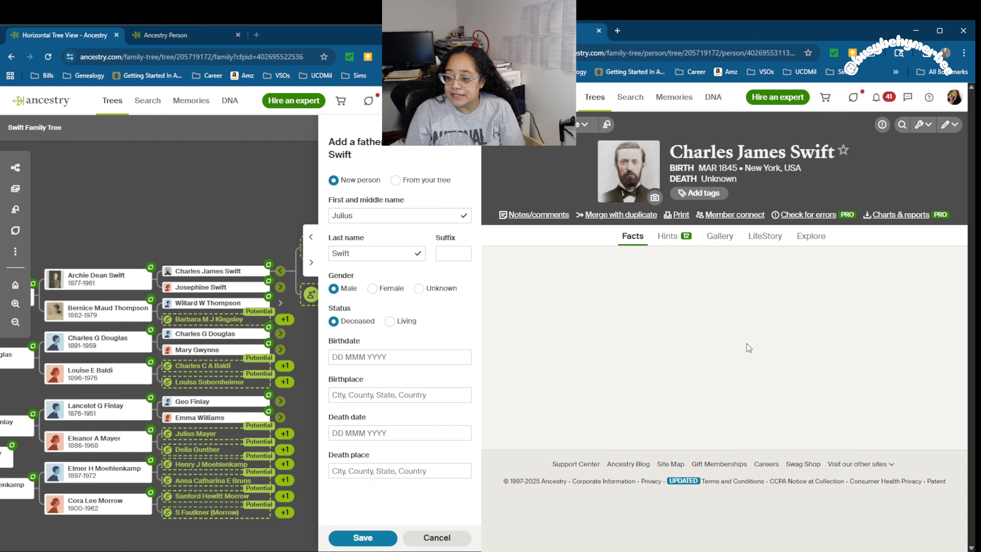
pyautogui.scroll(-3, 747, 343)
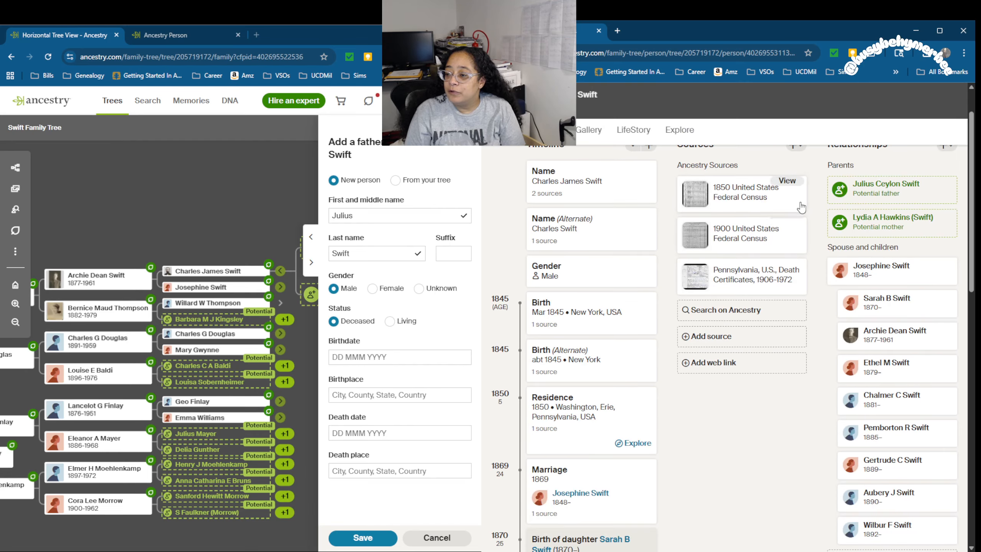
pyautogui.click(785, 186)
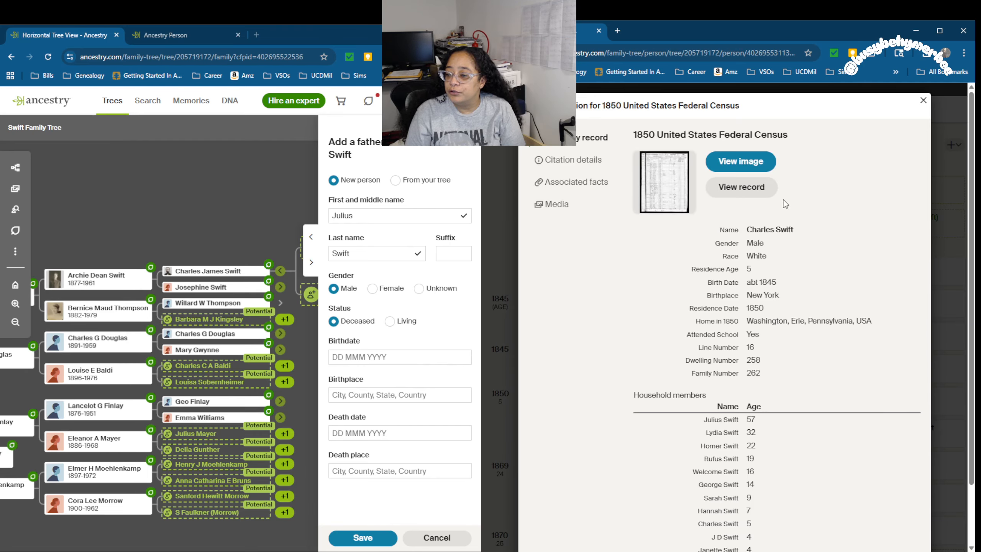
pyautogui.rightClick(732, 186)
pyautogui.click(794, 197)
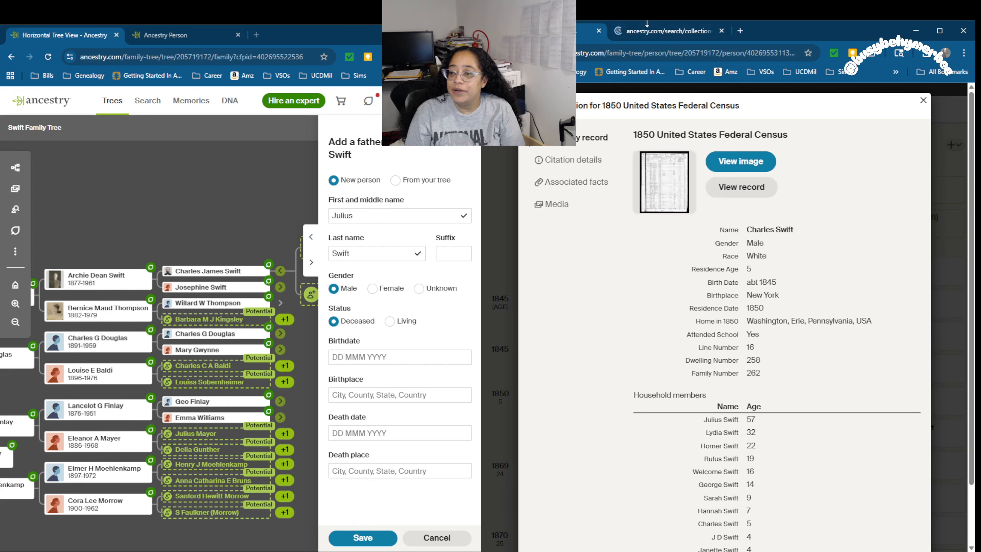
pyautogui.hotkey('ctrl', 'Tab')
pyautogui.scroll(-4, 704, 348)
pyautogui.scroll(-3, 705, 377)
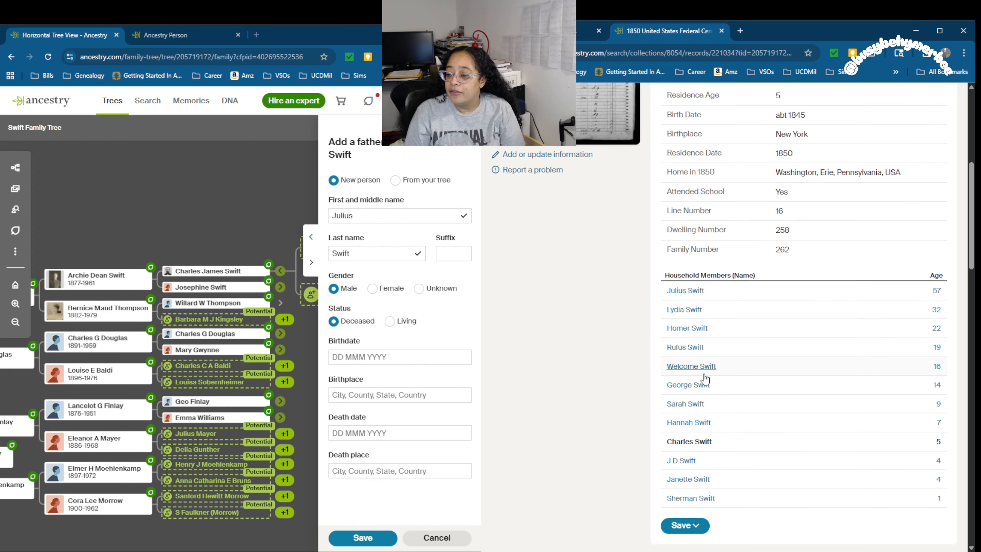
pyautogui.click(685, 290)
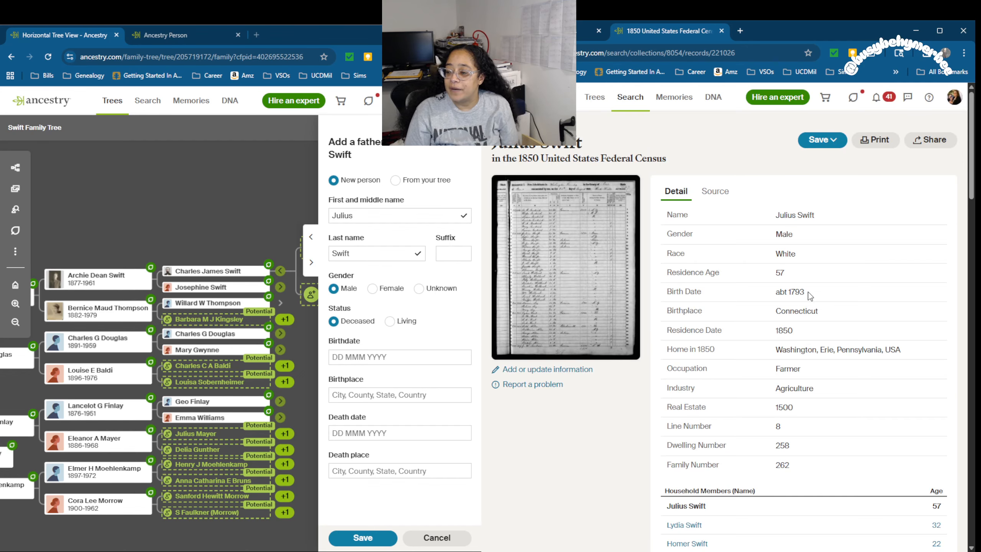
# Step: Copy the birthdate abt 1793 and birthplace Connecticut from the census record into the new father's details and save him
pyautogui.moveTo(808, 294); pyautogui.dragTo(775, 293)
pyautogui.hotkey('ctrl', 'c')
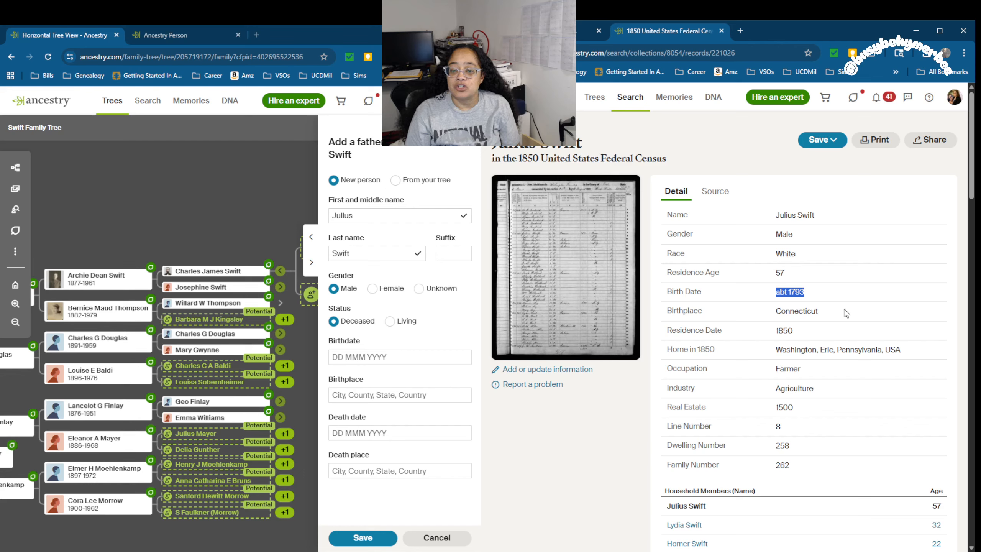
pyautogui.click(379, 357)
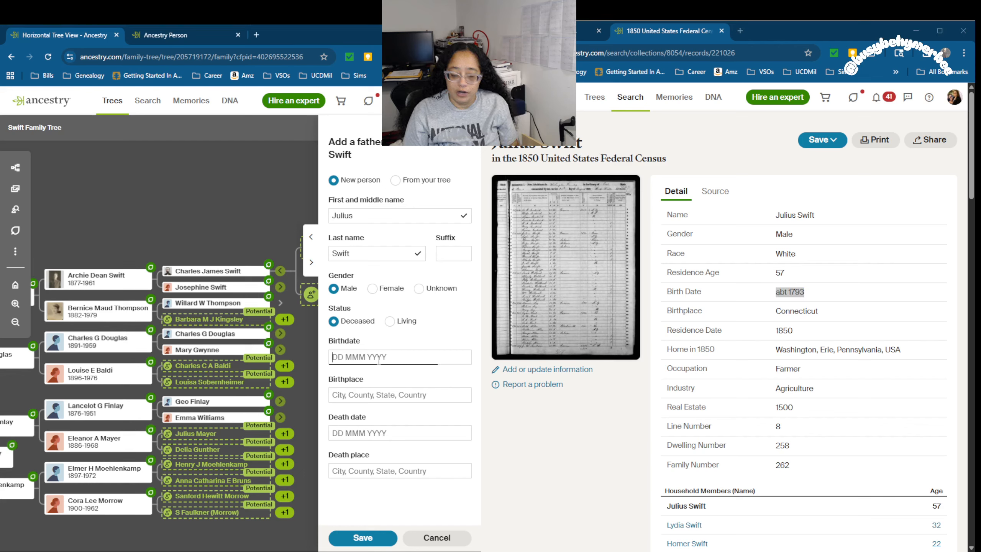
pyautogui.hotkey('ctrl', 'v')
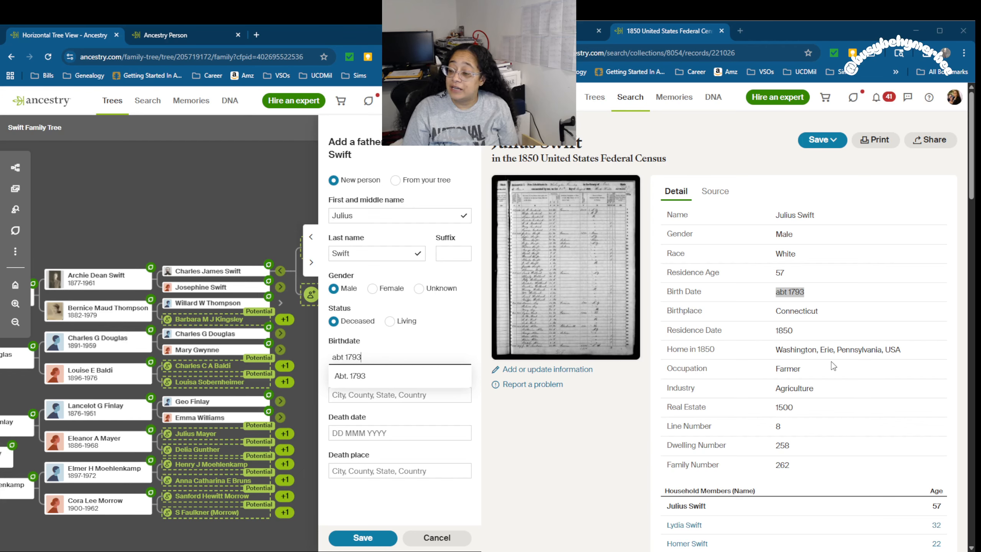
pyautogui.moveTo(828, 314); pyautogui.dragTo(777, 313)
pyautogui.hotkey('ctrl', 'c')
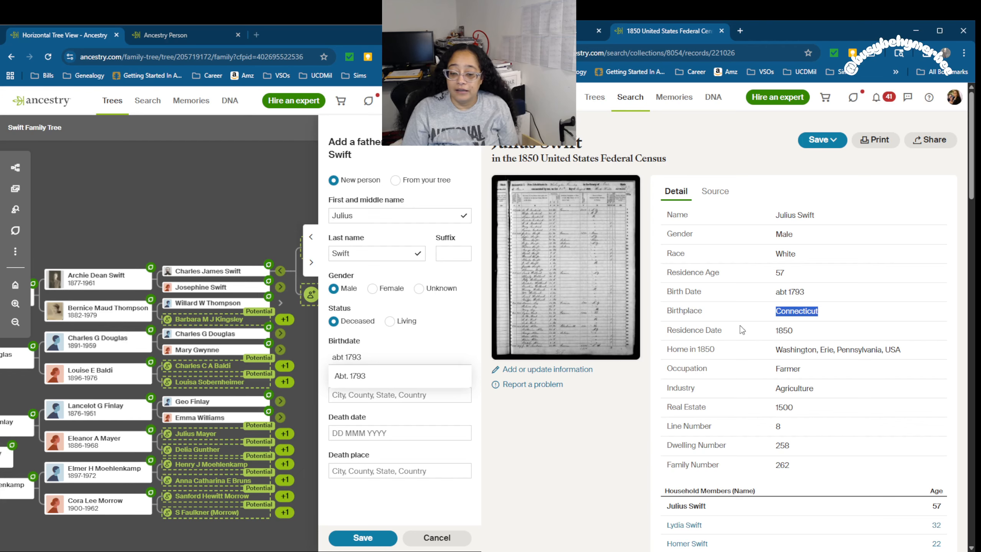
pyautogui.click(425, 395)
pyautogui.hotkey('ctrl', 'v')
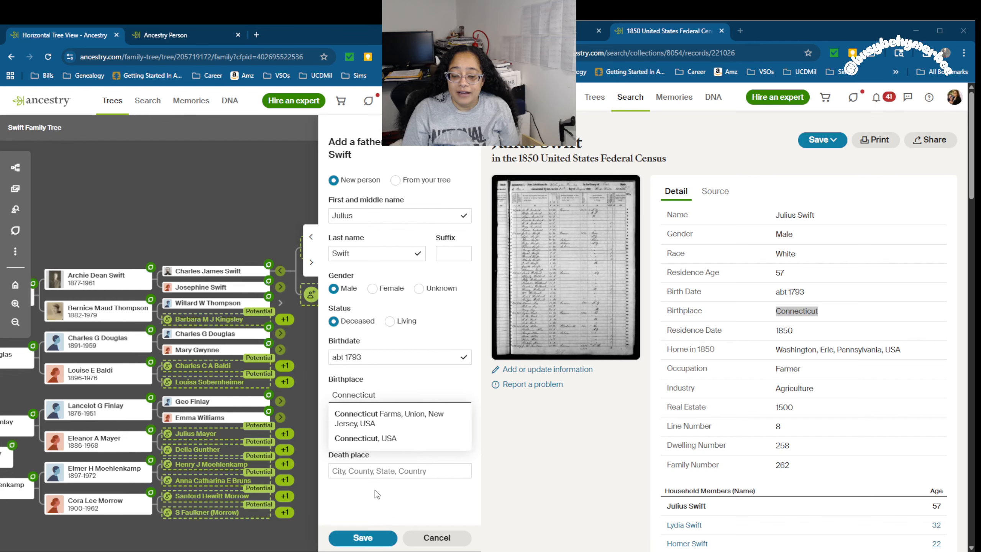
pyautogui.click(373, 495)
pyautogui.click(365, 539)
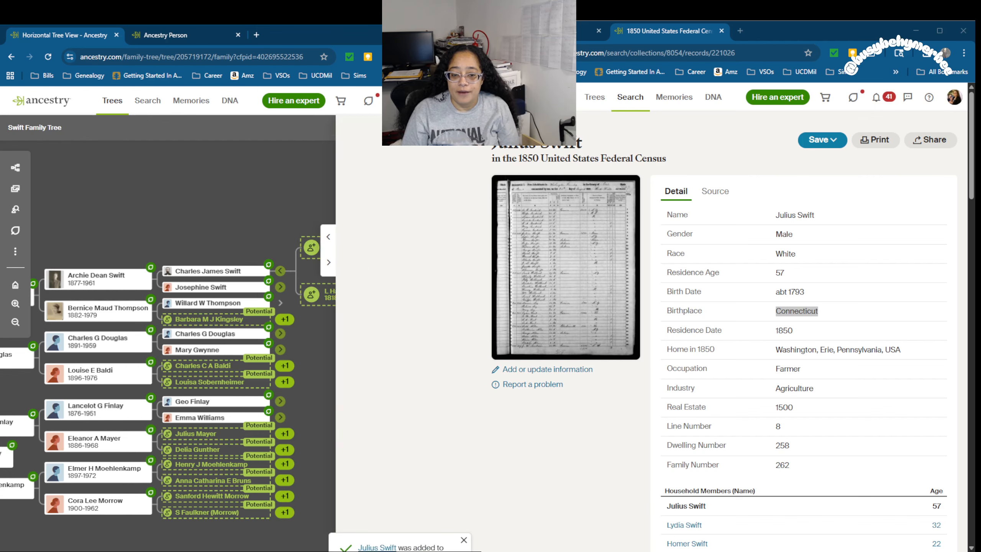
# Step: Open the 32-year-old woman's 1850 census record and start adding the ancestor's mother manually with her first name and the family surname
pyautogui.scroll(-3, 821, 424)
pyautogui.click(691, 421)
pyautogui.scroll(-4, 720, 368)
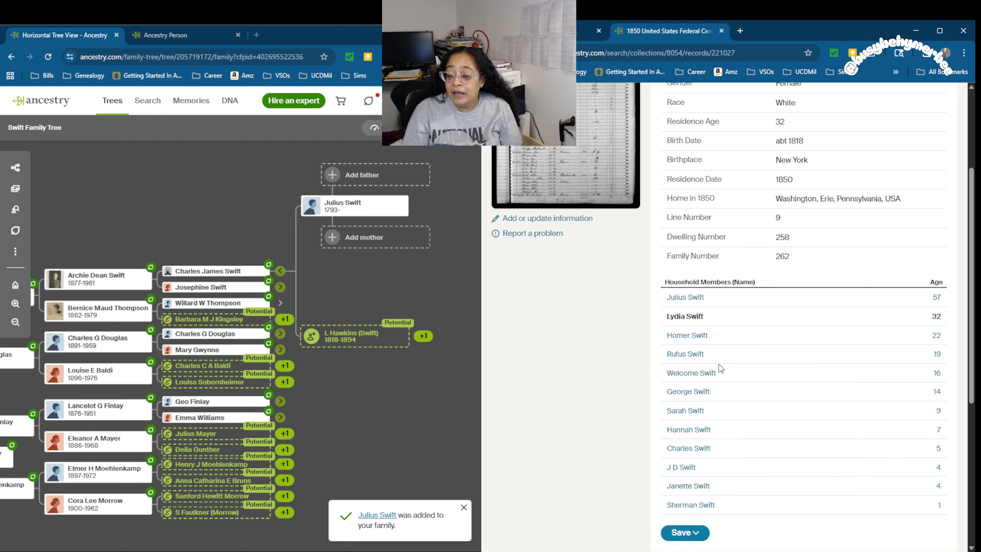
pyautogui.click(350, 338)
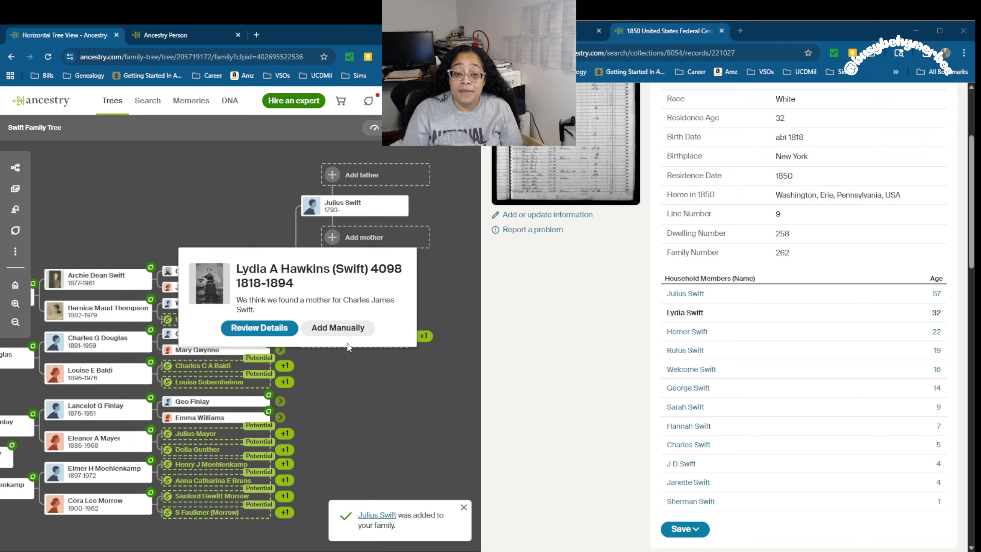
pyautogui.click(339, 328)
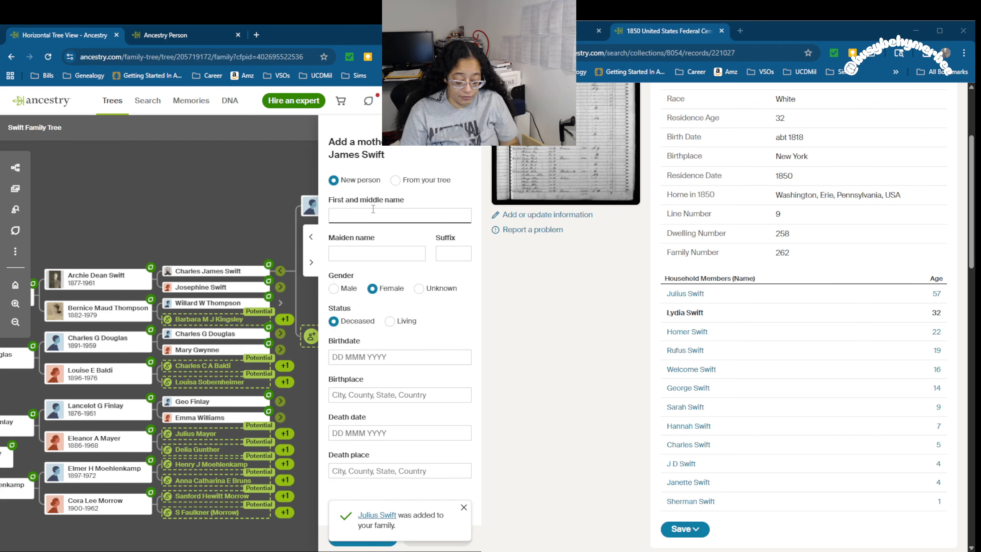
pyautogui.write('L')
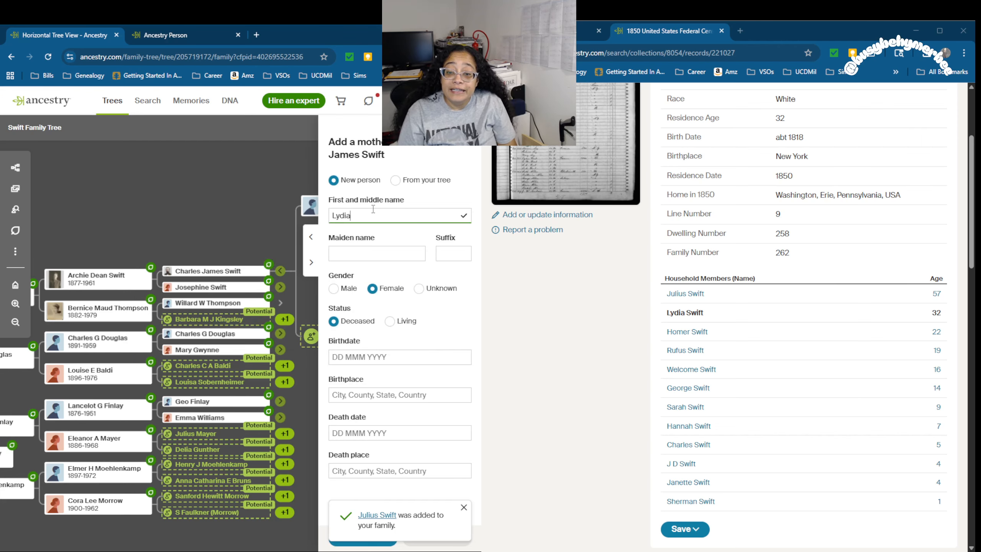
pyautogui.write('ydia')
pyautogui.click(372, 259)
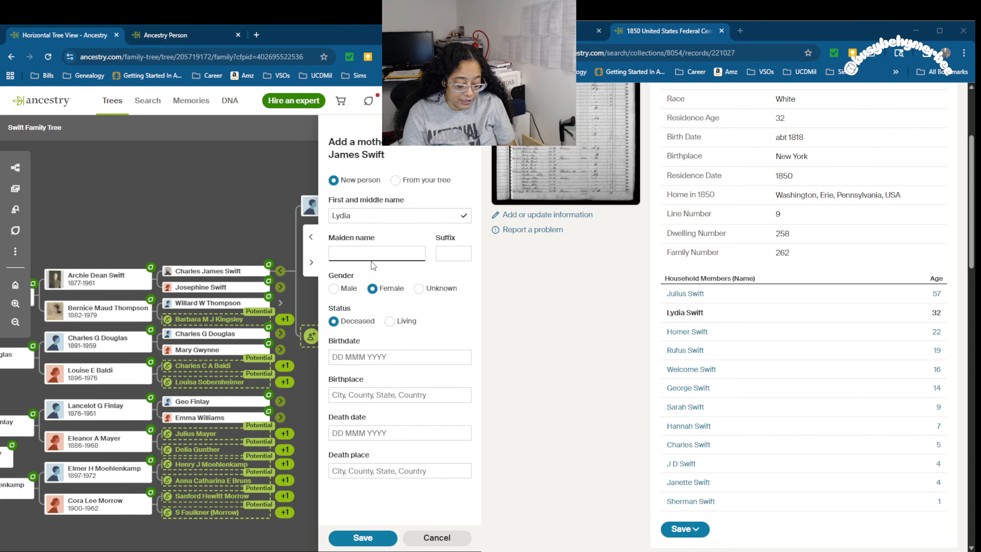
pyautogui.write('Swift')
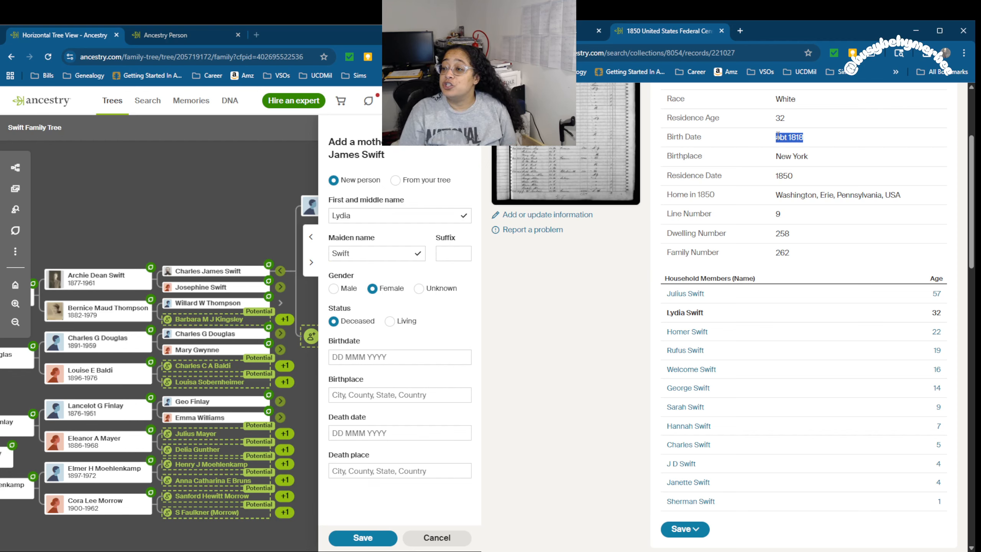
# Step: Enter the mother's birthdate abt 1818 and birthplace New York from her census record and save her to the tree
pyautogui.click(415, 363)
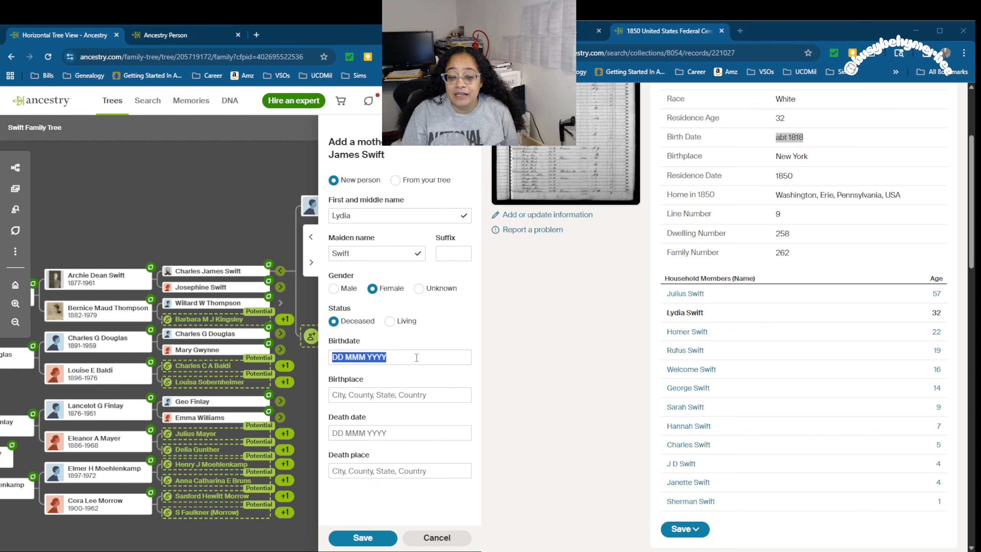
pyautogui.write('abt 1818')
pyautogui.click(813, 157)
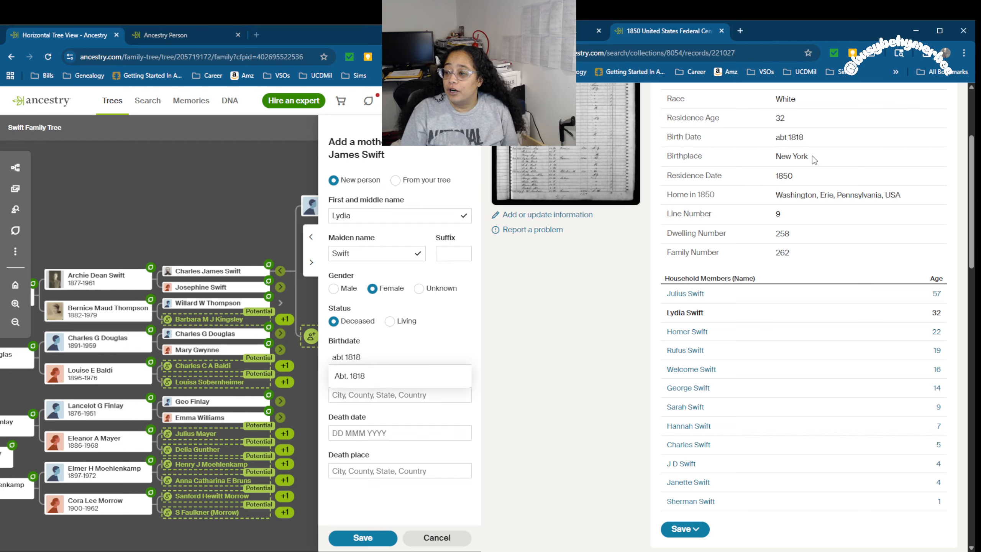
pyautogui.moveTo(813, 157); pyautogui.dragTo(773, 158)
pyautogui.hotkey('ctrl', 'c')
pyautogui.click(439, 398)
pyautogui.hotkey('ctrl', 'v')
pyautogui.click(442, 330)
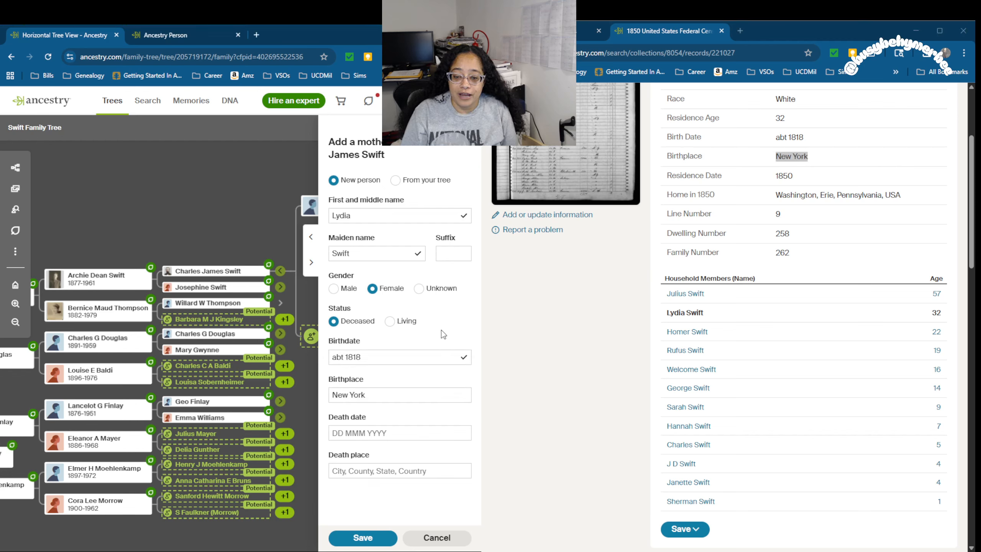
pyautogui.click(362, 538)
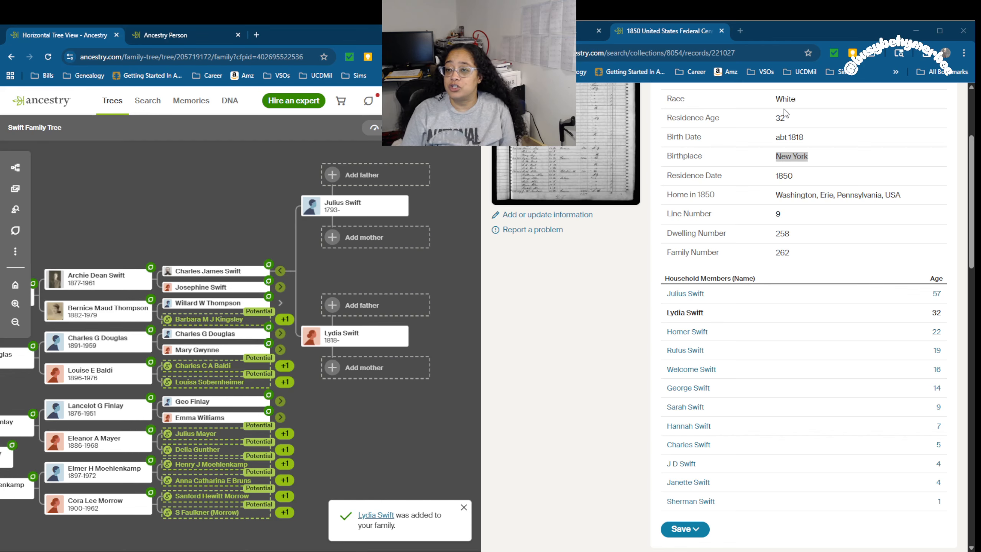
# Step: Close the census record and source citation, return to the ancestor's hints, and reload his facts page in the other window
pyautogui.click(721, 31)
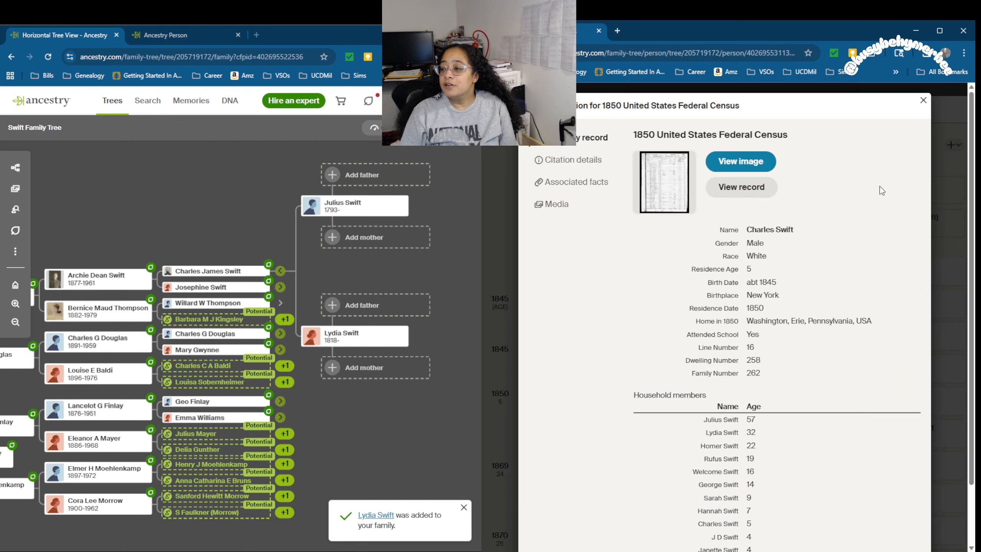
pyautogui.click(923, 100)
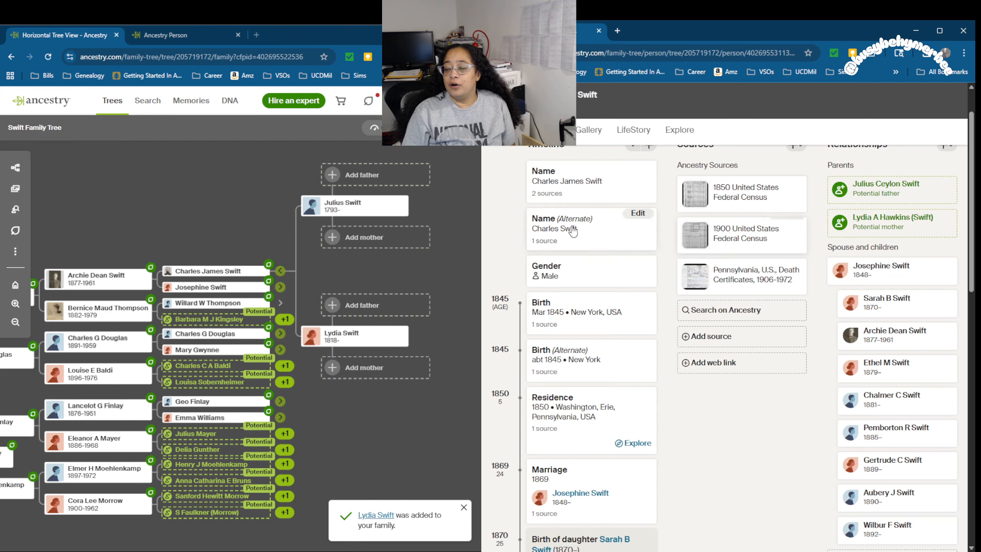
pyautogui.click(544, 130)
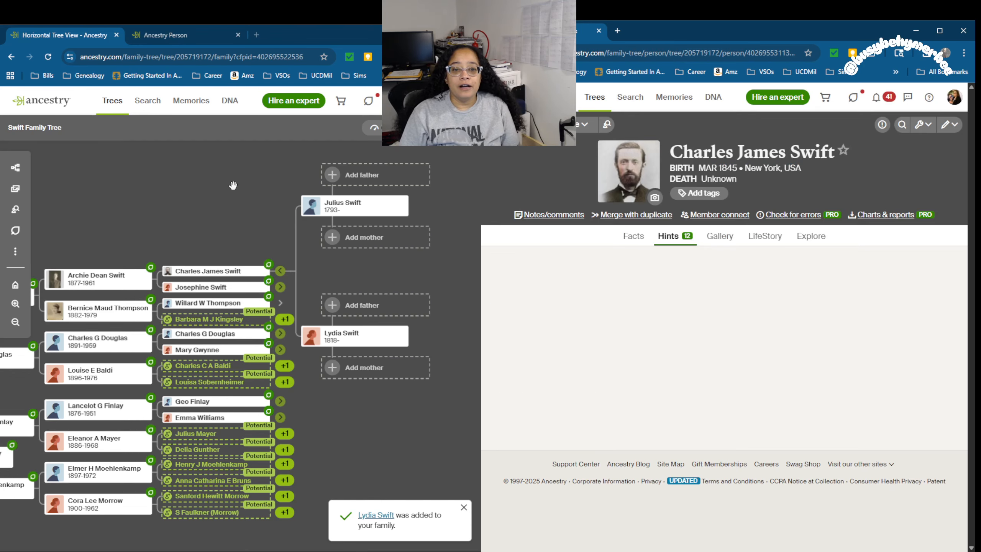
pyautogui.click(165, 35)
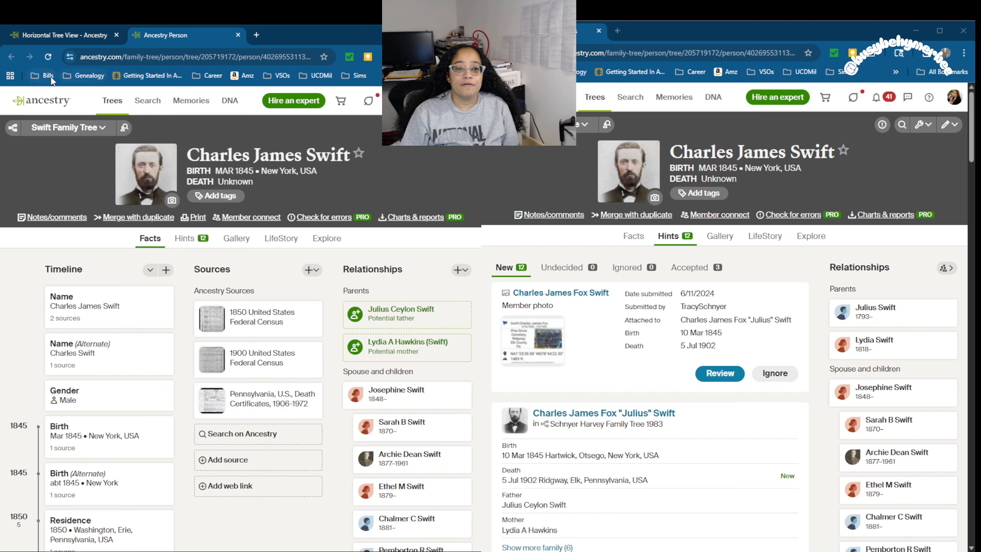
pyautogui.click(48, 58)
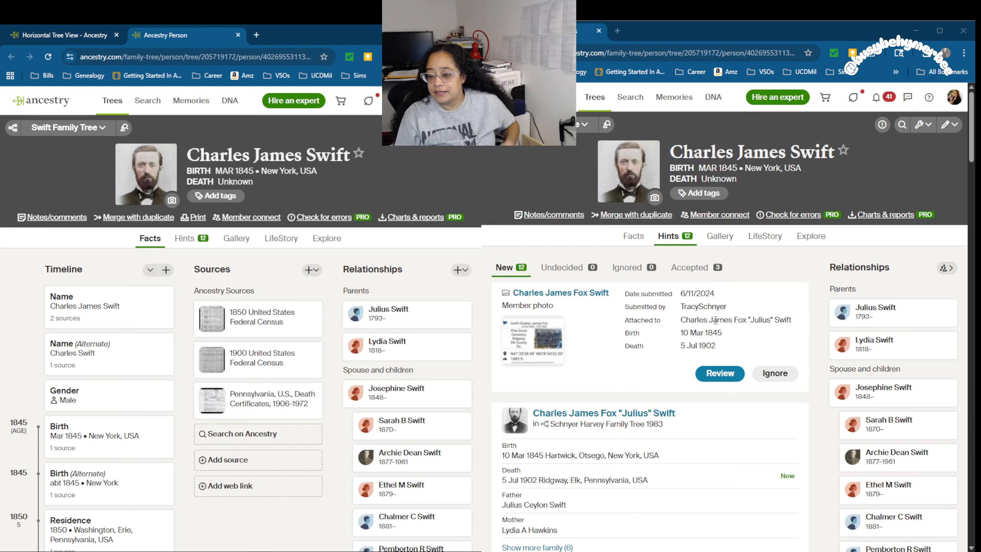
# Step: Look through the ancestor's new record hints, from the Civil War muster roll and city directories to the census, death and burial records
pyautogui.scroll(-15, 711, 316)
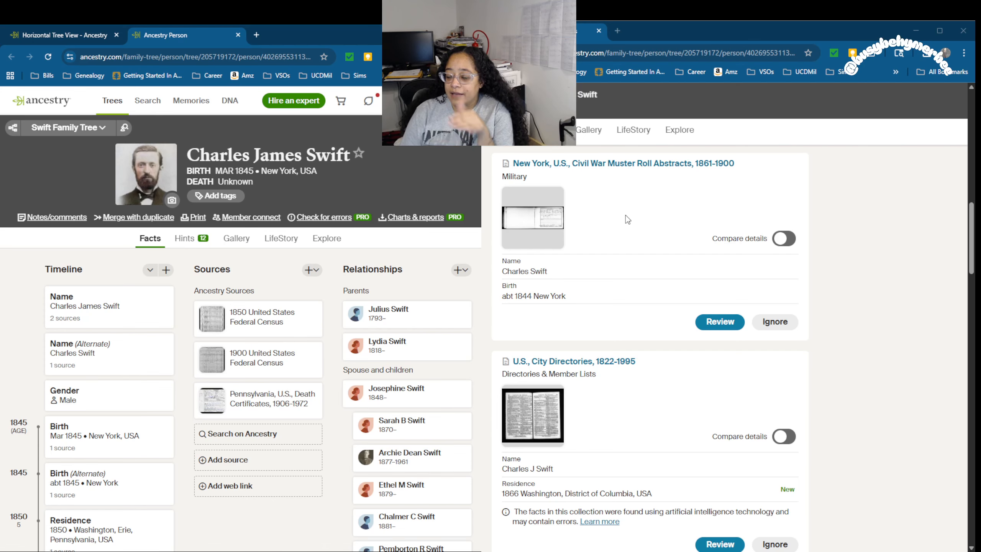
pyautogui.scroll(-5, 626, 216)
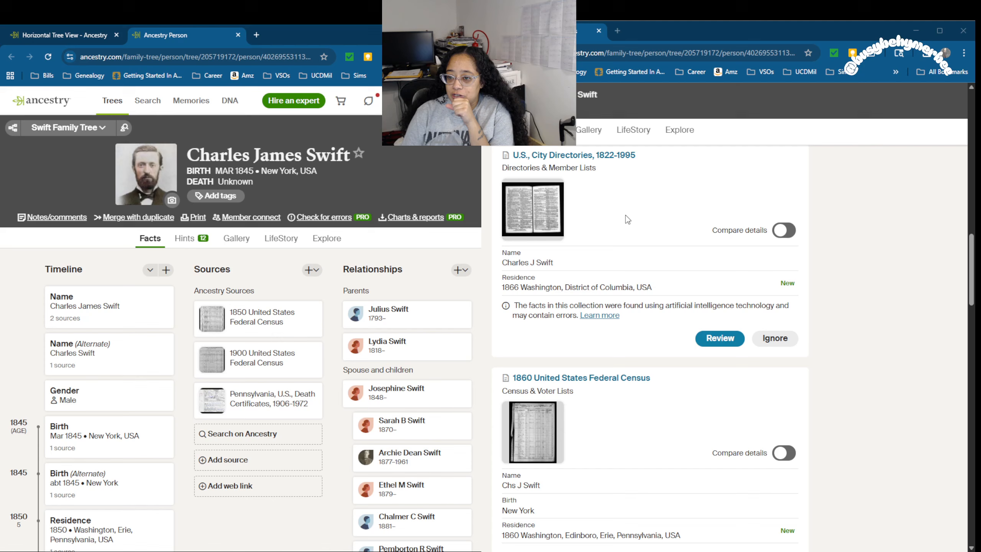
pyautogui.scroll(1, 630, 258)
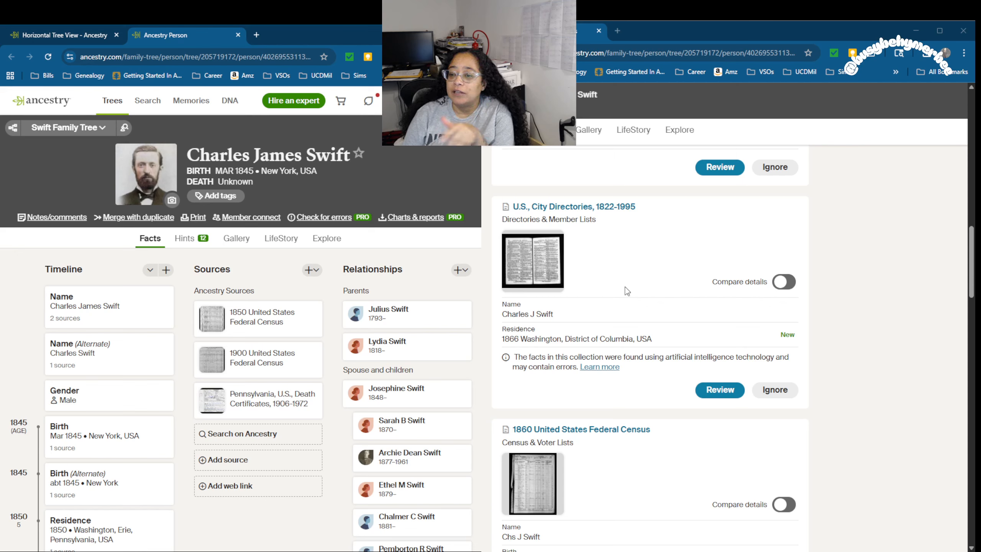
pyautogui.scroll(-4, 628, 304)
pyautogui.scroll(-7, 630, 306)
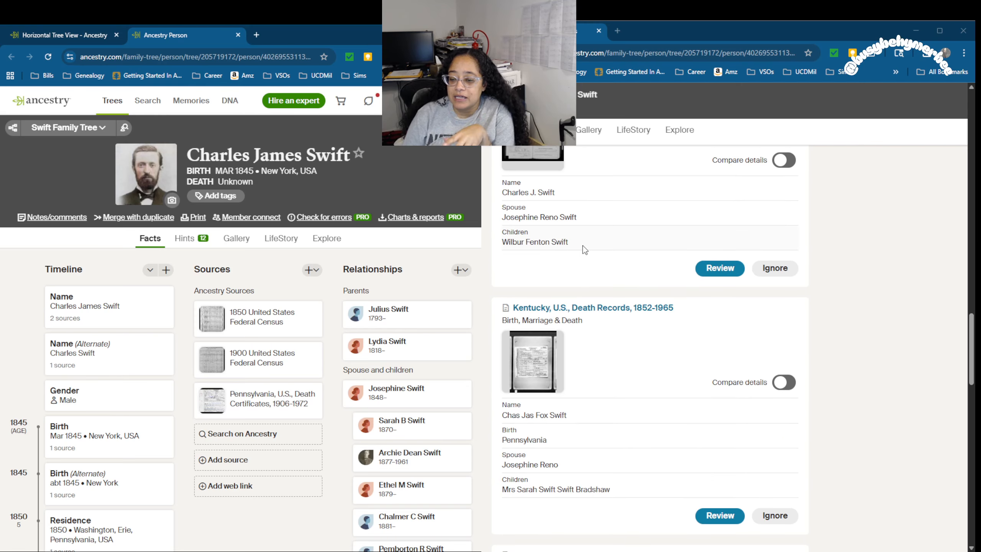
pyautogui.scroll(-9, 582, 245)
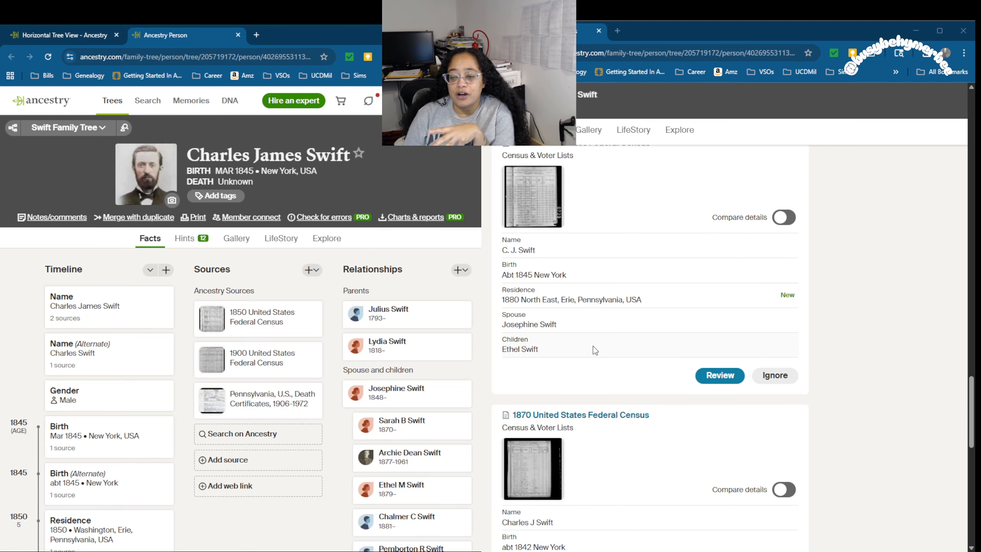
pyautogui.scroll(-5, 594, 343)
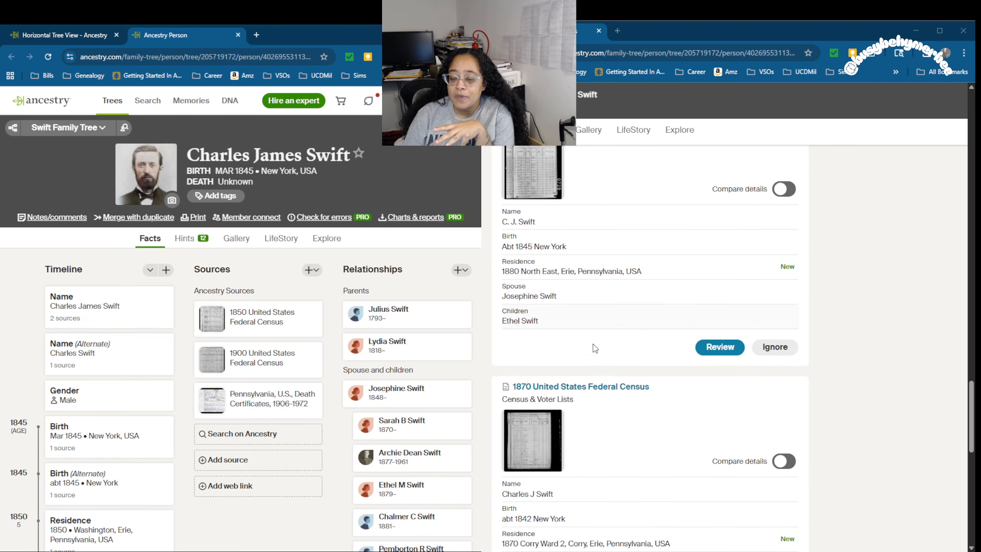
pyautogui.scroll(-5, 593, 344)
pyautogui.scroll(-3, 593, 346)
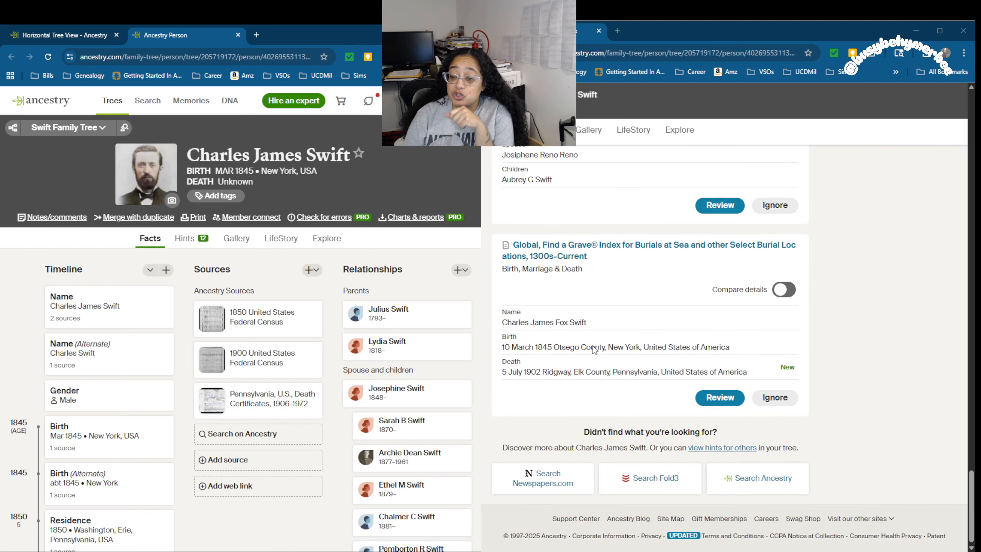
pyautogui.scroll(8, 593, 345)
pyautogui.scroll(15, 594, 346)
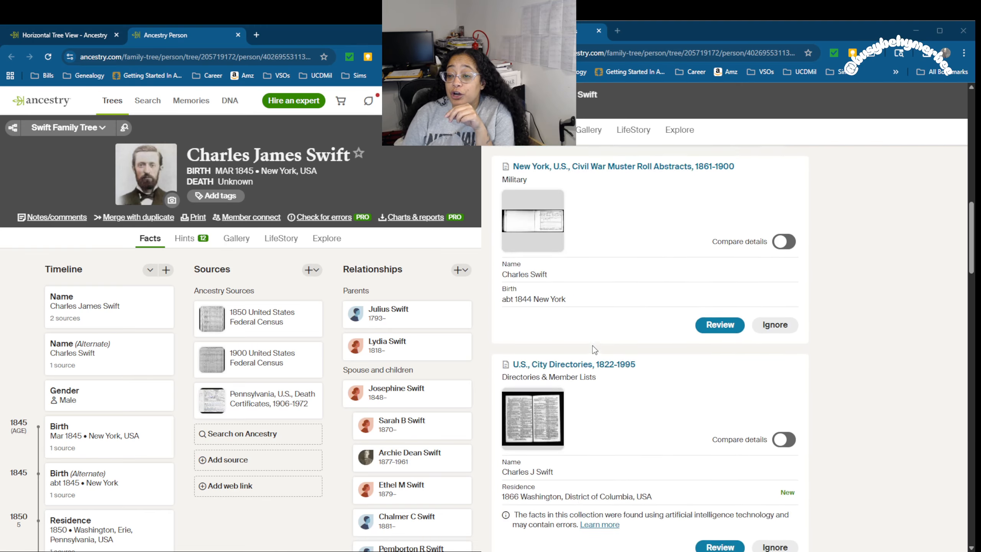
# Step: Review the "U.S., Find a Grave Index, 1600s-Current" hint and check the birth, death, burial and family details on its full record page
pyautogui.scroll(1, 593, 345)
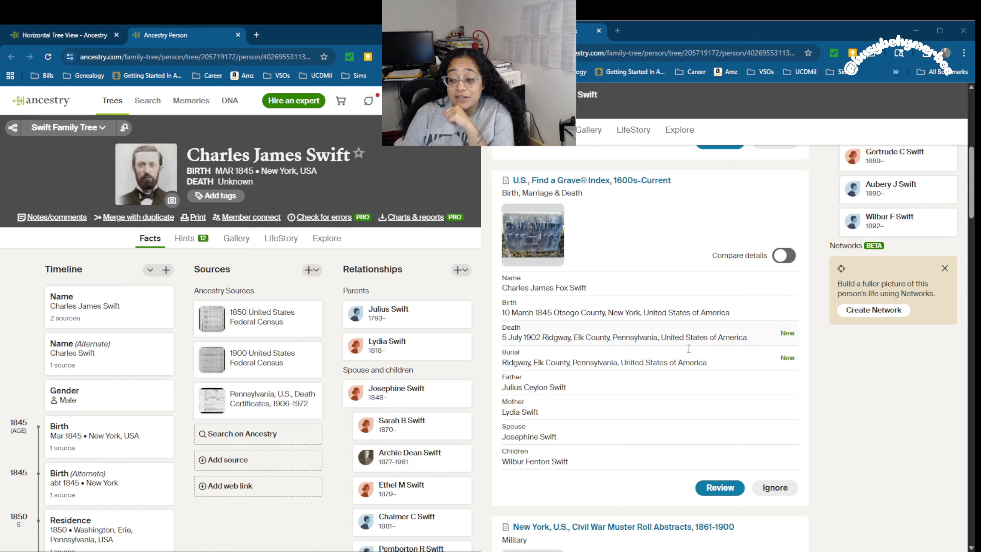
pyautogui.click(721, 488)
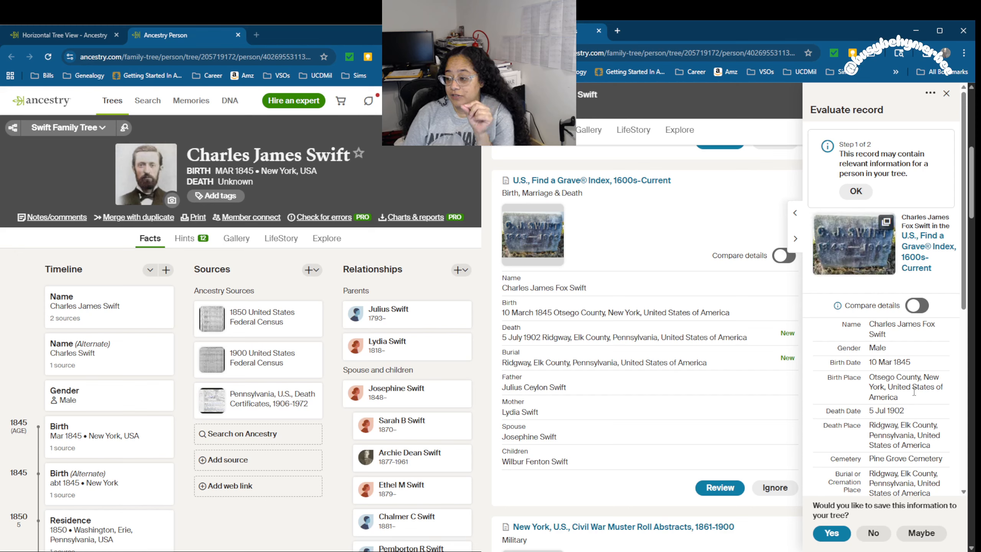
pyautogui.scroll(-8, 900, 381)
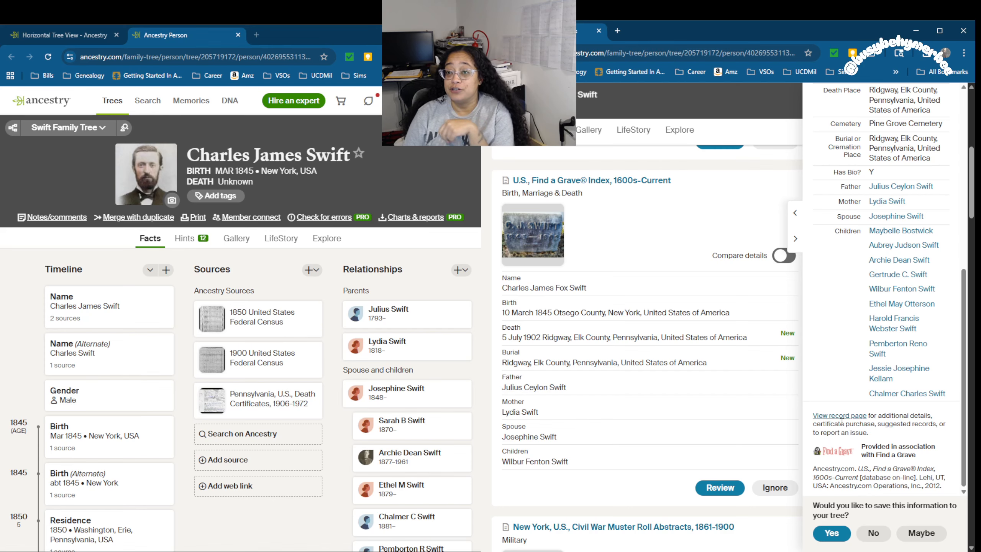
pyautogui.click(838, 415)
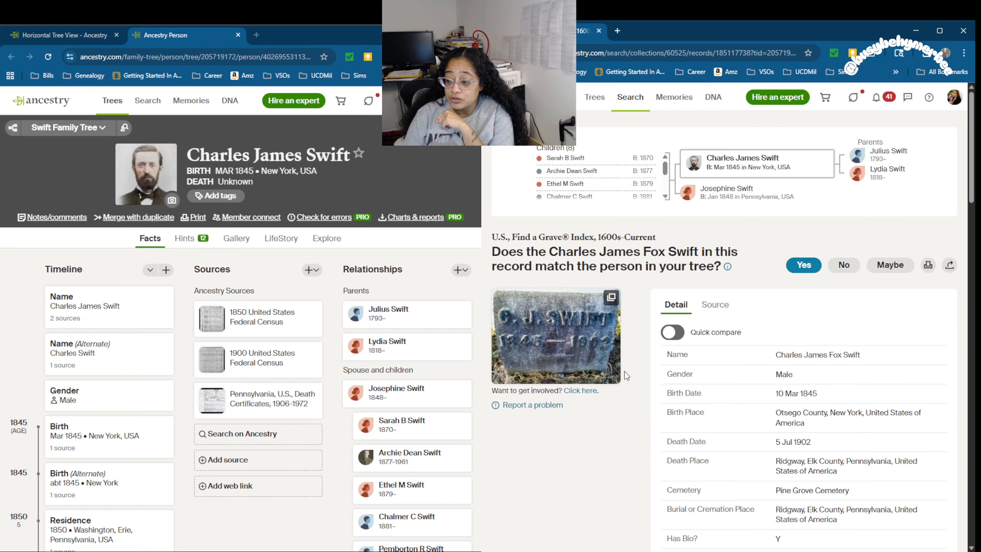
pyautogui.scroll(-5, 626, 374)
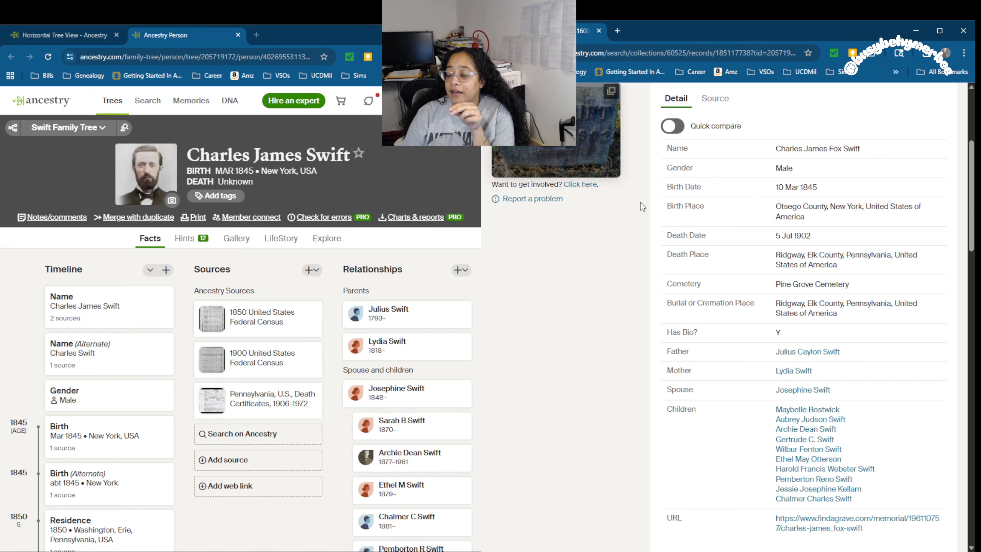
pyautogui.scroll(3, 641, 199)
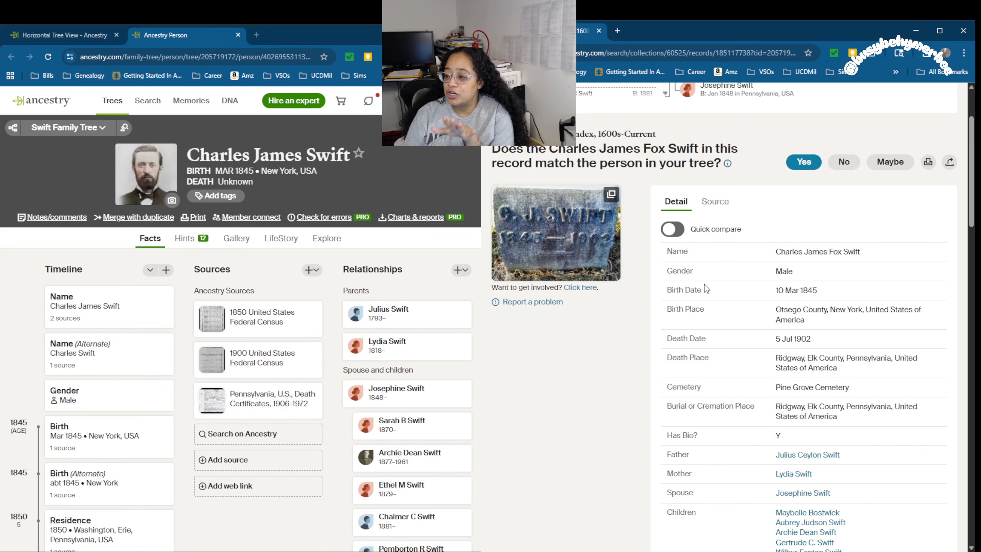
pyautogui.scroll(-3, 706, 307)
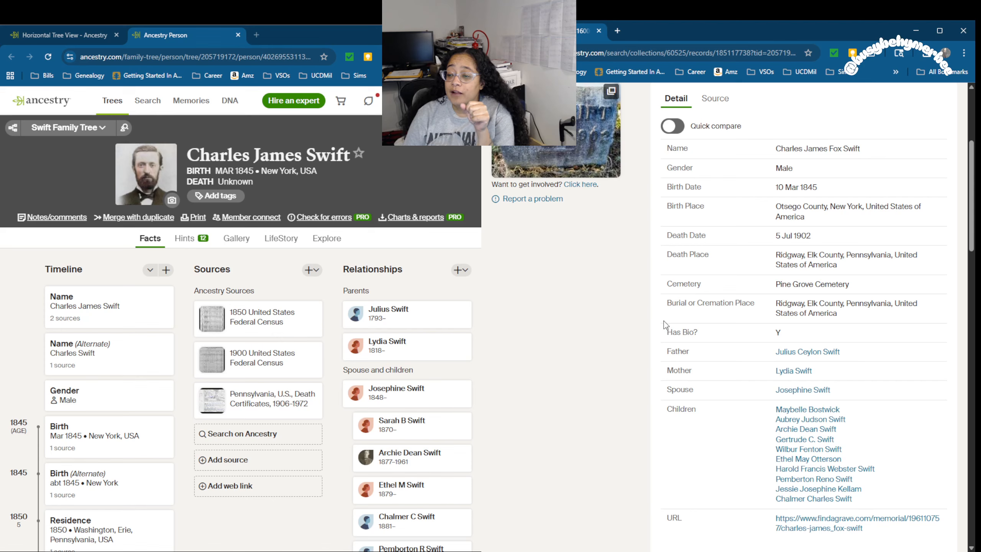
pyautogui.scroll(-1, 666, 324)
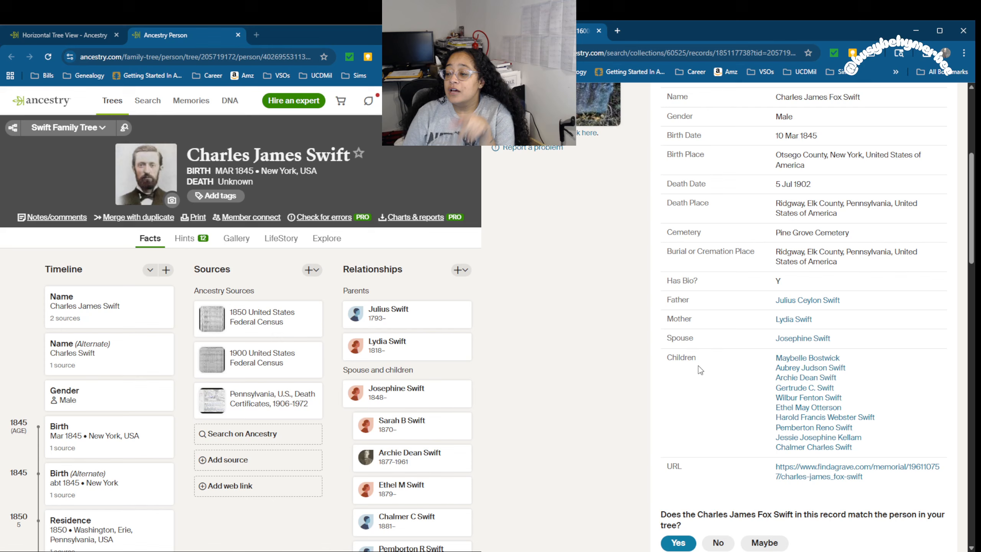
pyautogui.scroll(-2, 697, 416)
pyautogui.scroll(5, 708, 354)
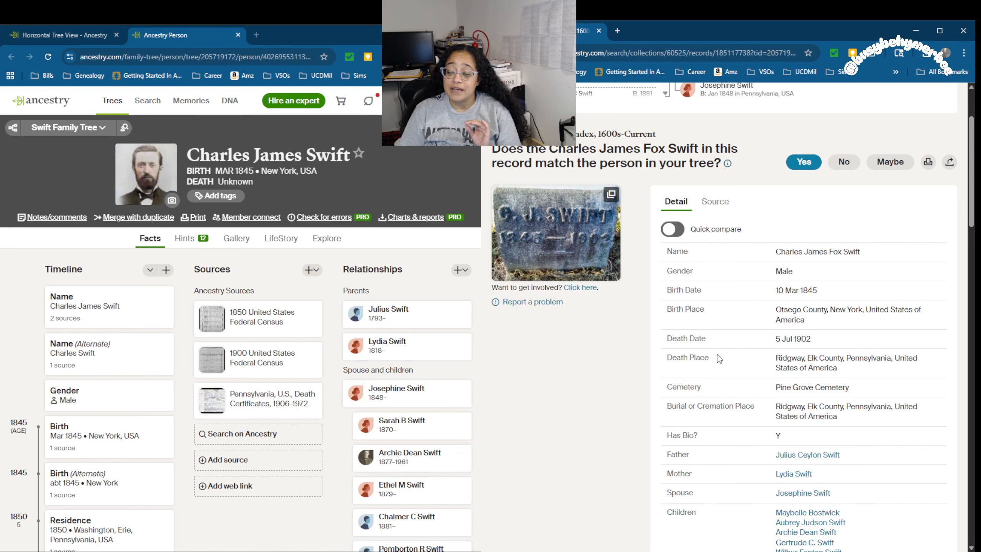
pyautogui.scroll(-4, 719, 359)
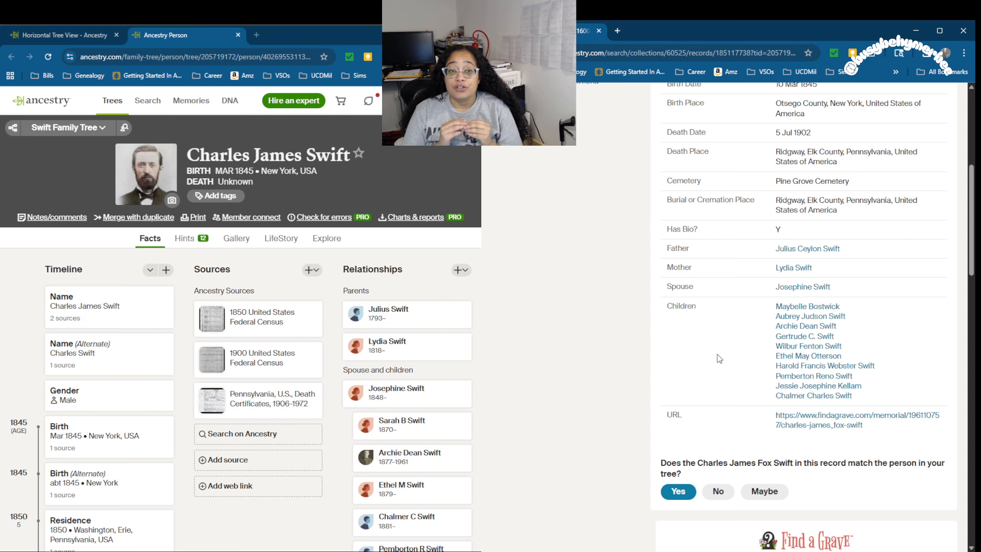
# Step: Open the Find a Grave memorial linked from the record and examine its photos, dates, burial place, biography and inscription
pyautogui.click(837, 417)
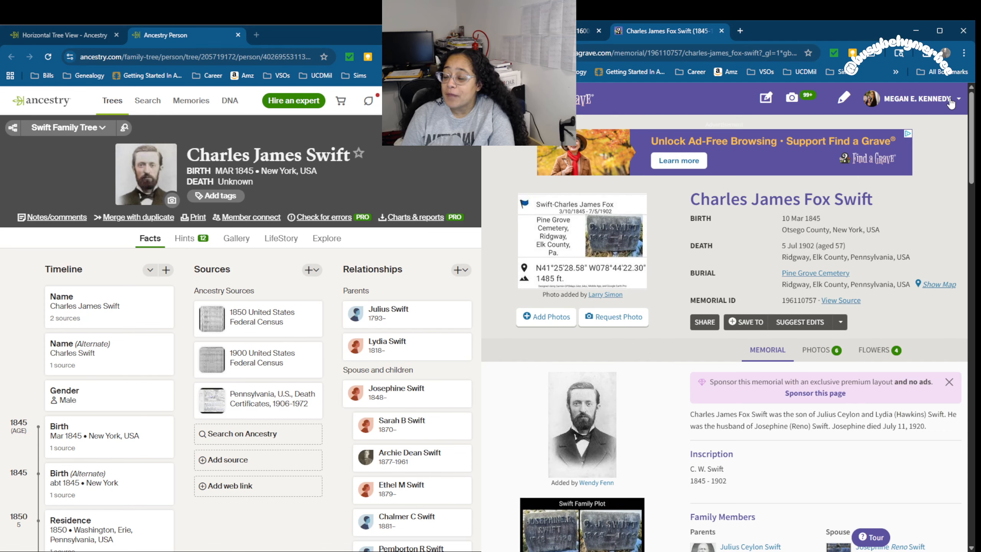
pyautogui.scroll(-2, 553, 317)
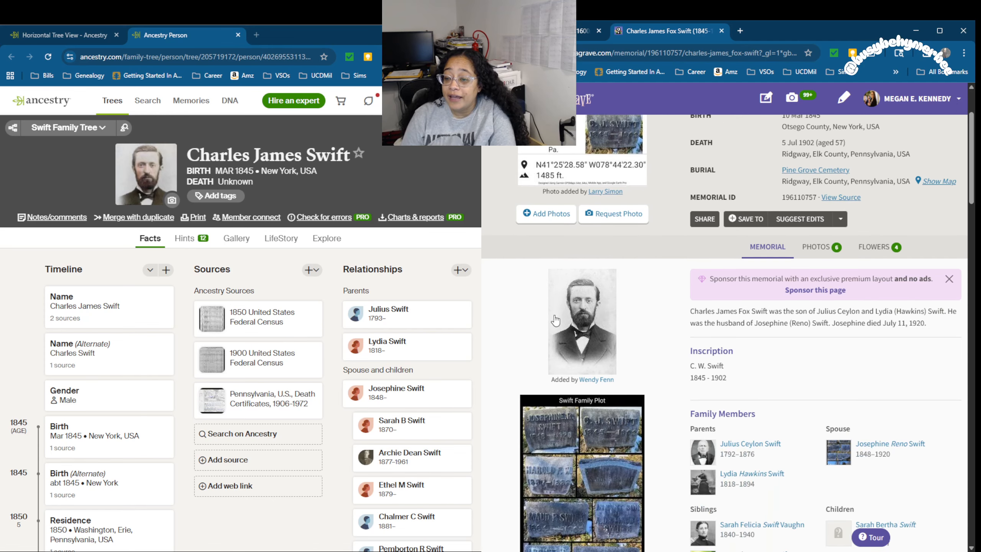
pyautogui.scroll(2, 563, 321)
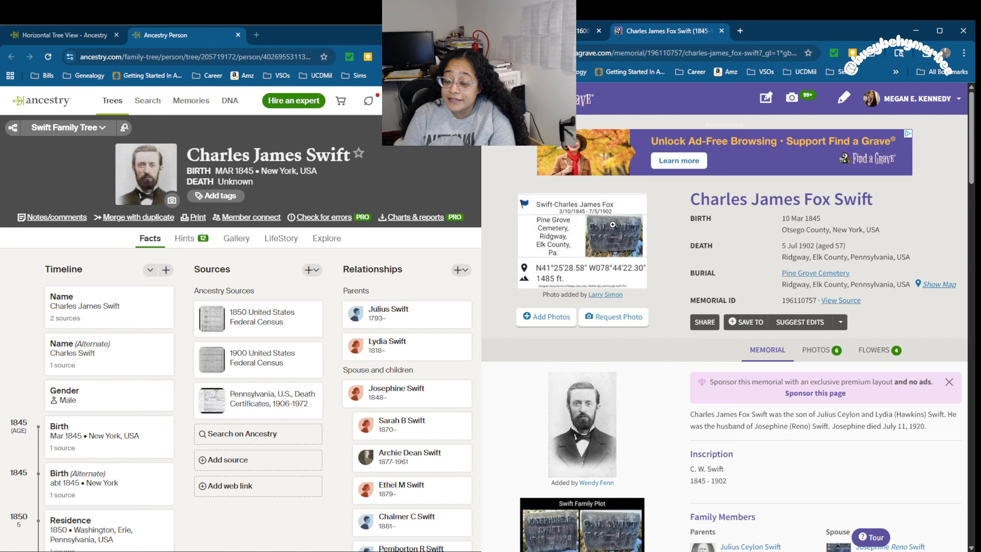
pyautogui.scroll(-5, 585, 247)
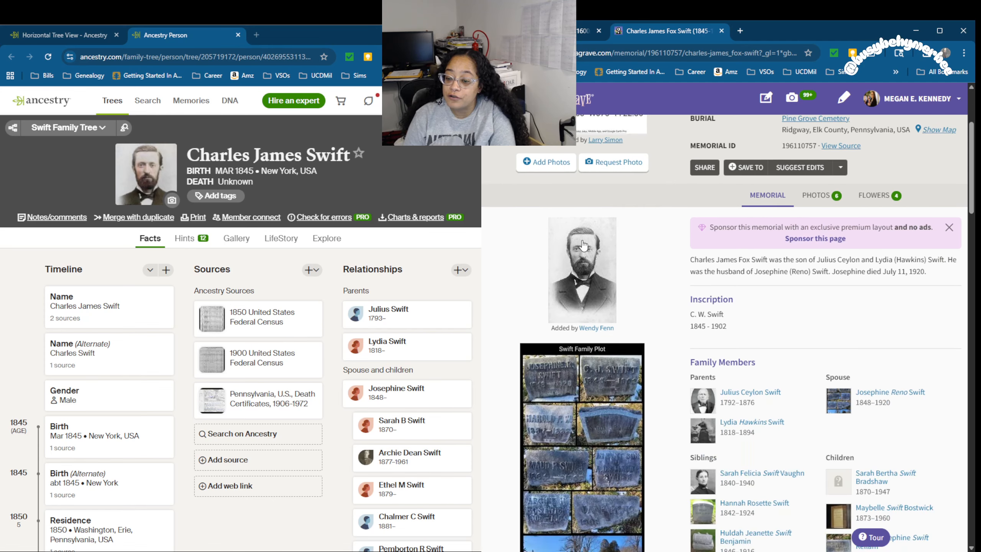
pyautogui.scroll(2, 586, 349)
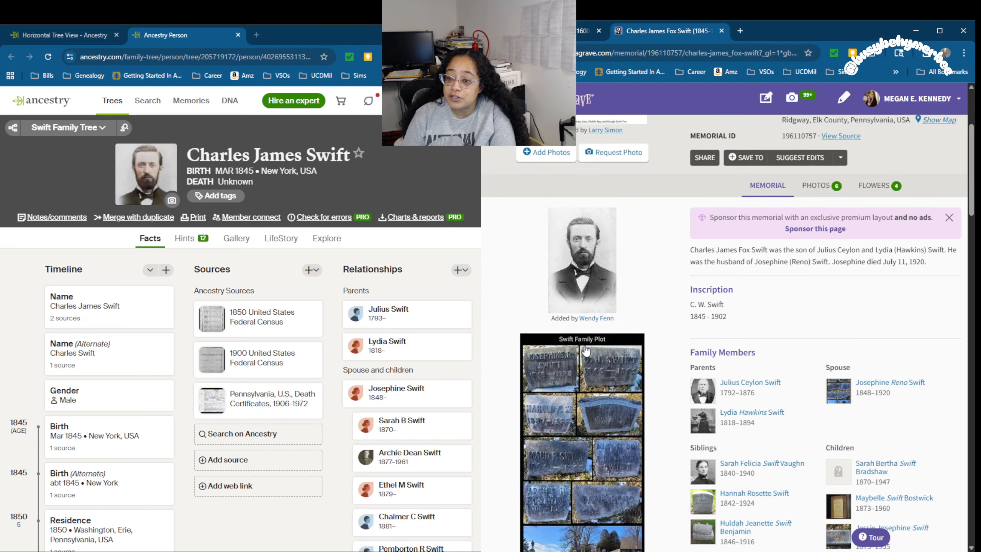
pyautogui.scroll(-6, 585, 290)
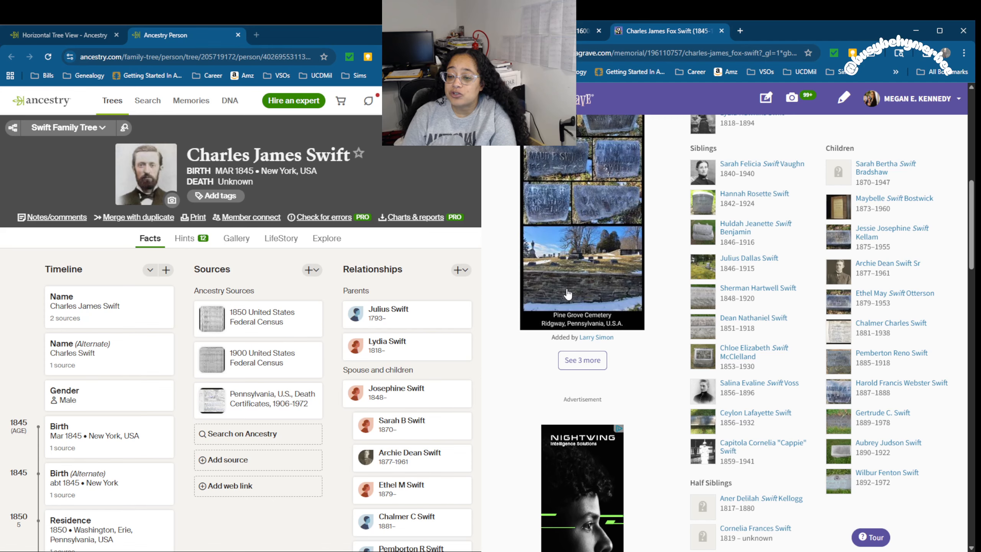
pyautogui.scroll(5, 541, 259)
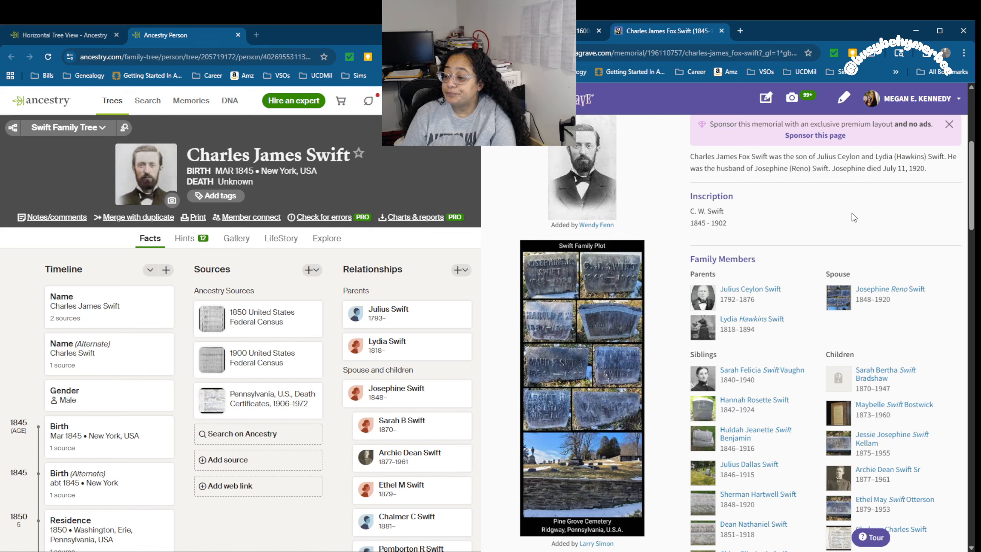
pyautogui.scroll(5, 853, 213)
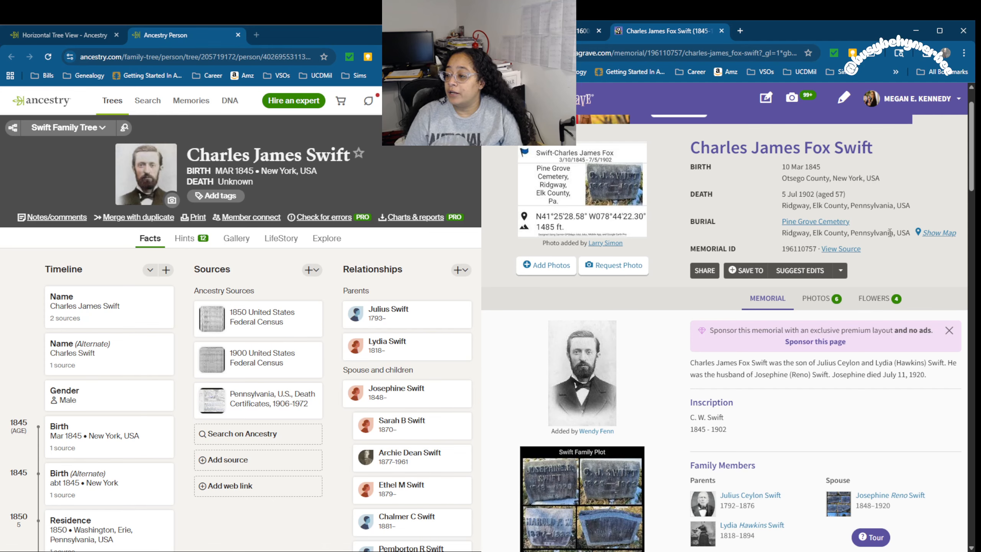
pyautogui.scroll(-1, 892, 252)
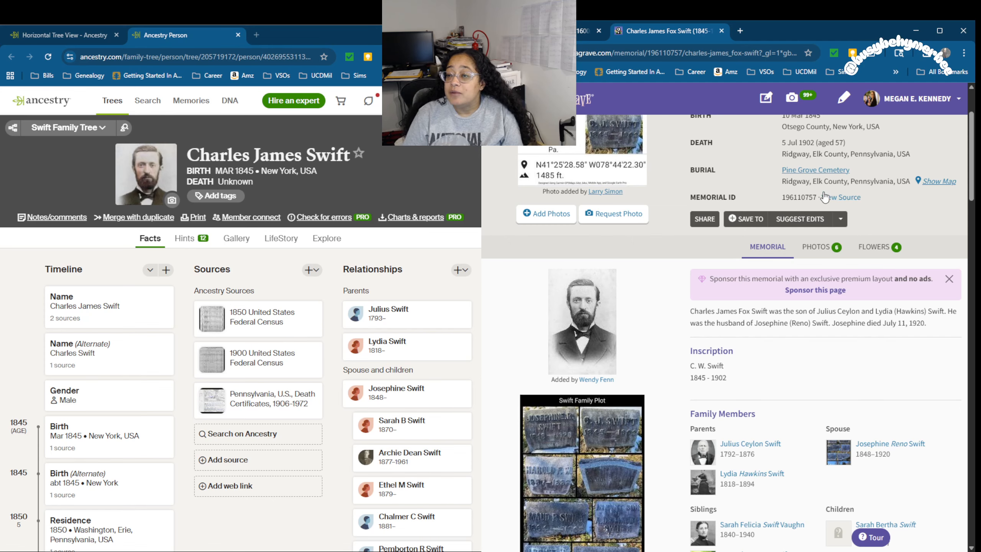
pyautogui.scroll(-1, 878, 234)
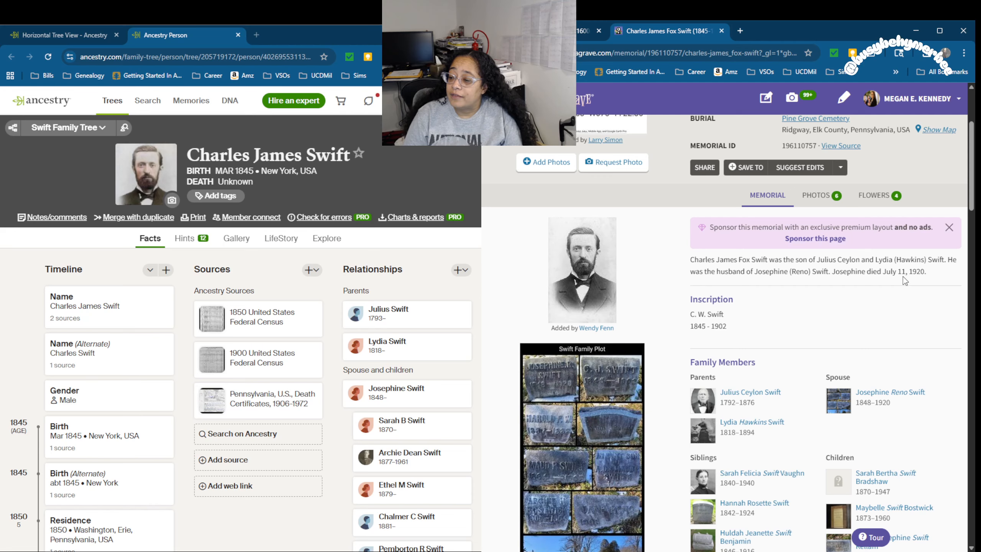
# Step: Examine the parents, siblings, half siblings and children listed among the memorial's family members
pyautogui.scroll(-3, 903, 276)
pyautogui.scroll(10, 903, 276)
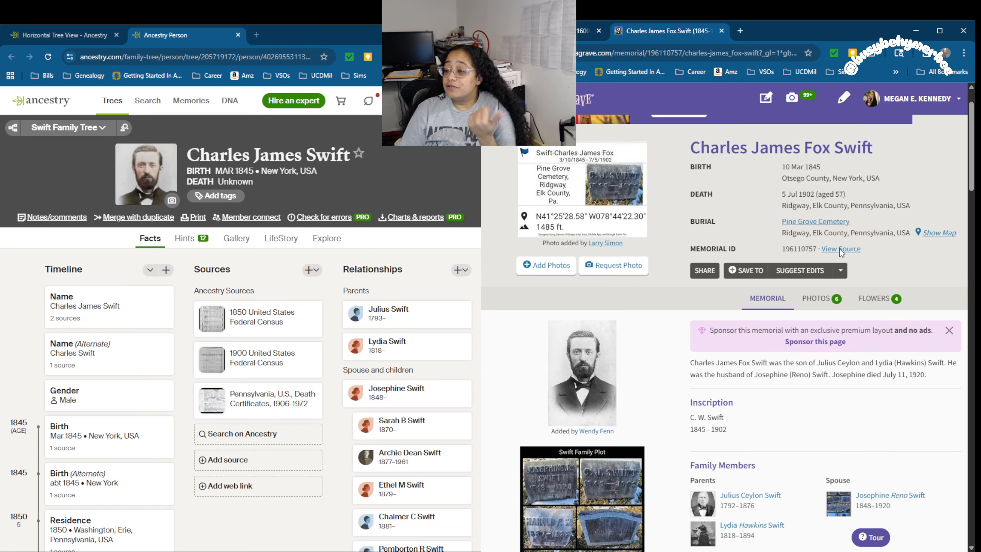
pyautogui.scroll(-9, 790, 276)
pyautogui.scroll(-6, 790, 276)
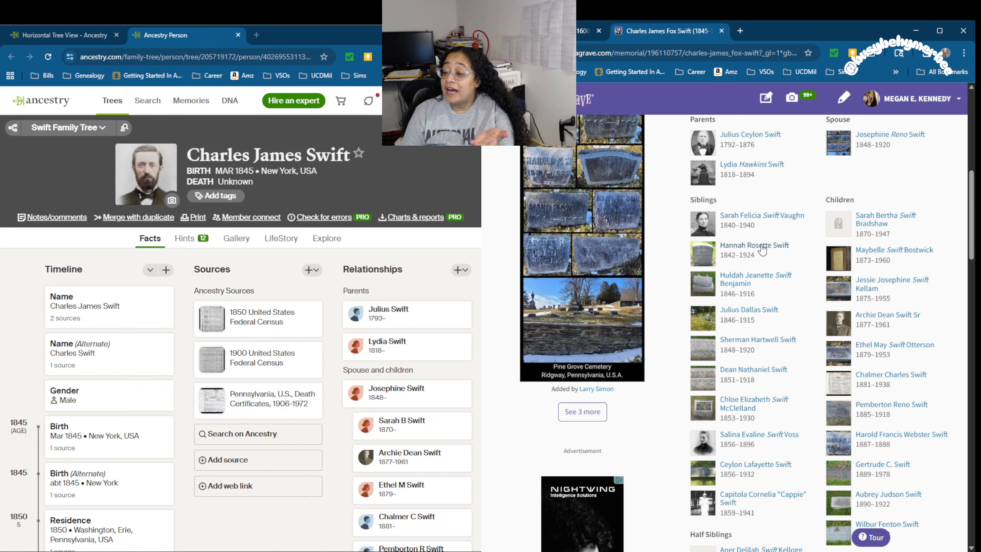
pyautogui.scroll(2, 769, 232)
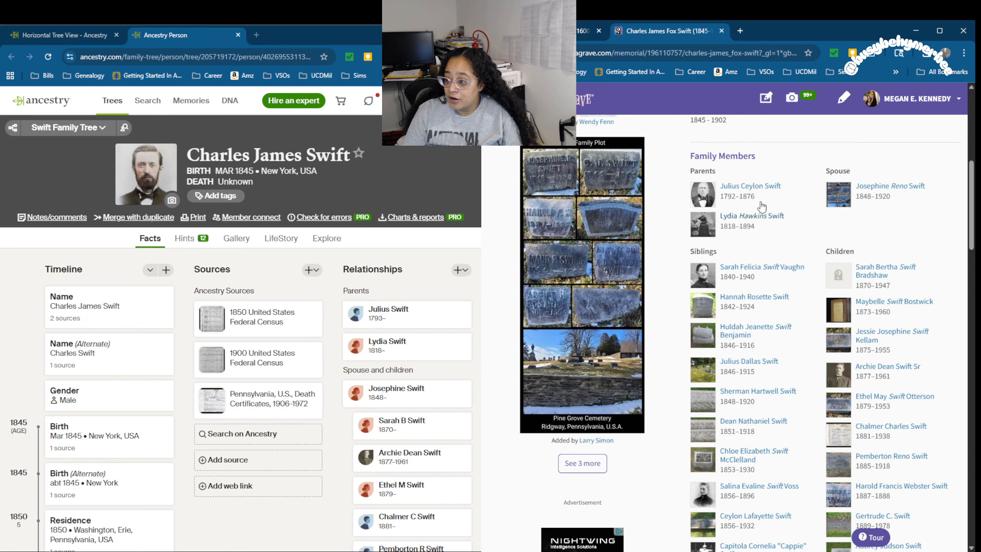
pyautogui.scroll(-1, 912, 179)
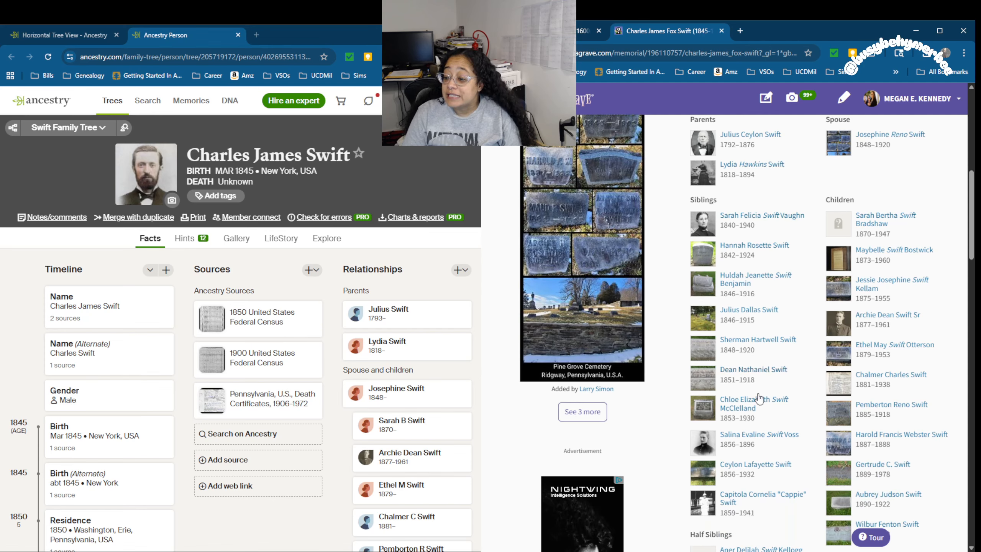
pyautogui.scroll(-3, 756, 489)
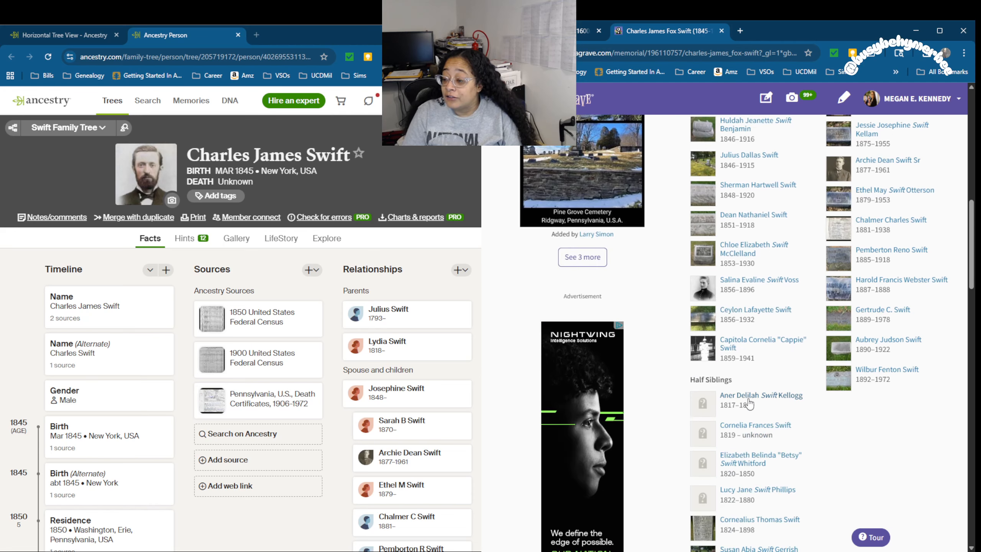
pyautogui.scroll(-3, 743, 400)
pyautogui.scroll(10, 734, 472)
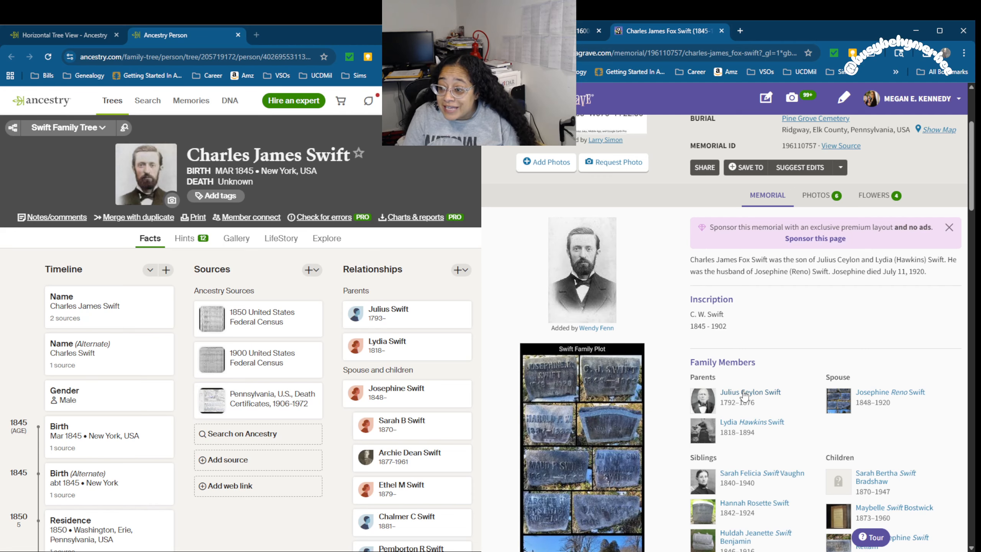
pyautogui.scroll(-10, 764, 402)
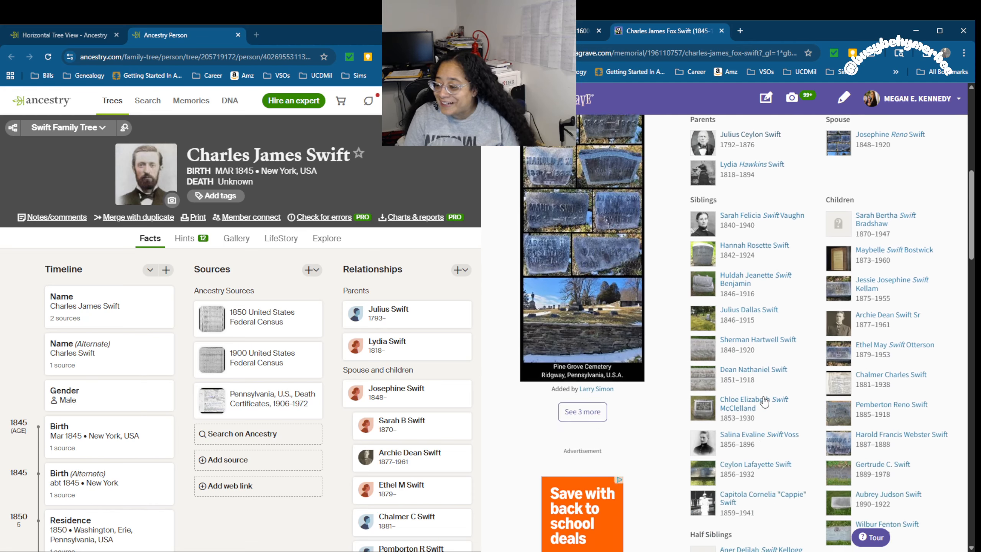
# Step: Finish viewing the Find a Grave memorial, close it, and accept the index record as a match for the ancestor
pyautogui.scroll(8, 764, 402)
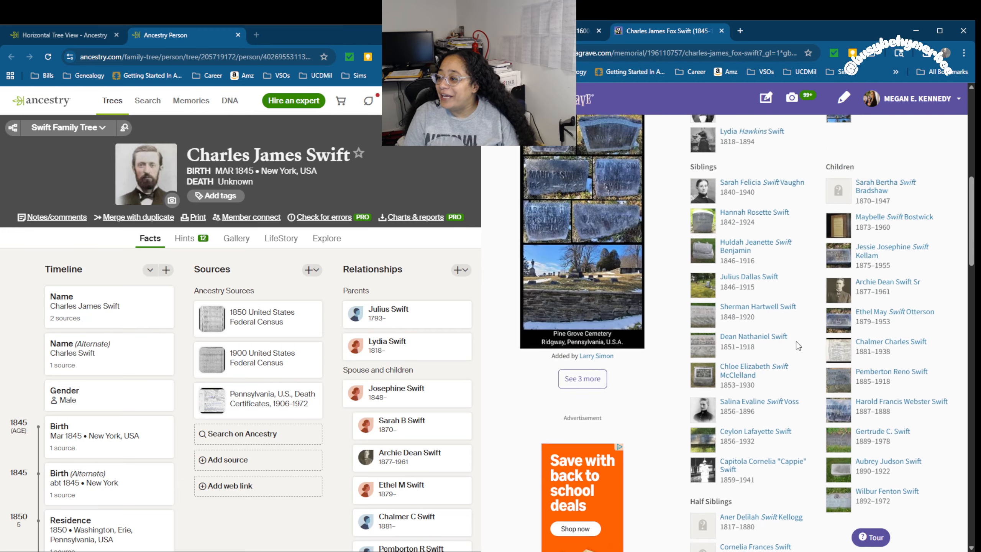
pyautogui.scroll(-1, 869, 221)
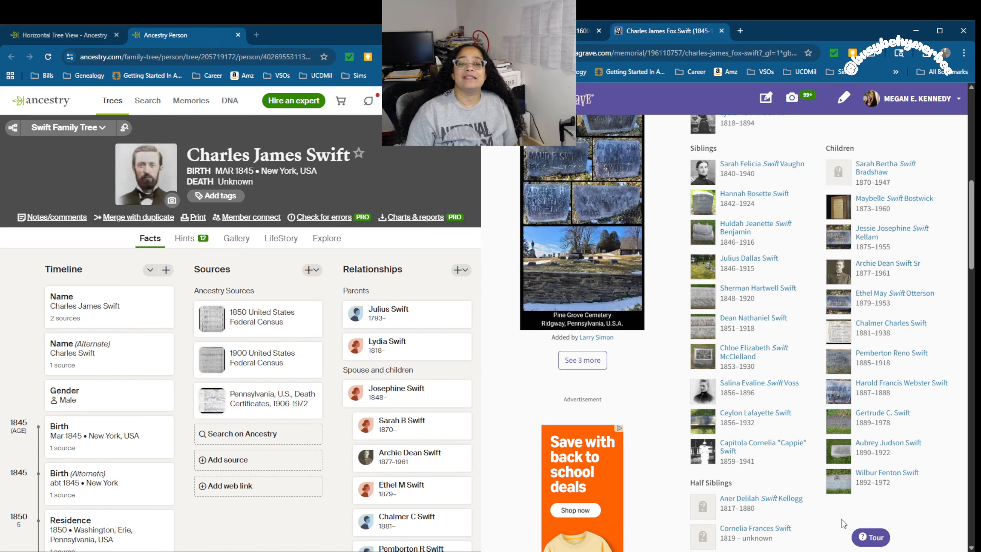
pyautogui.scroll(5, 830, 456)
pyautogui.scroll(4, 831, 457)
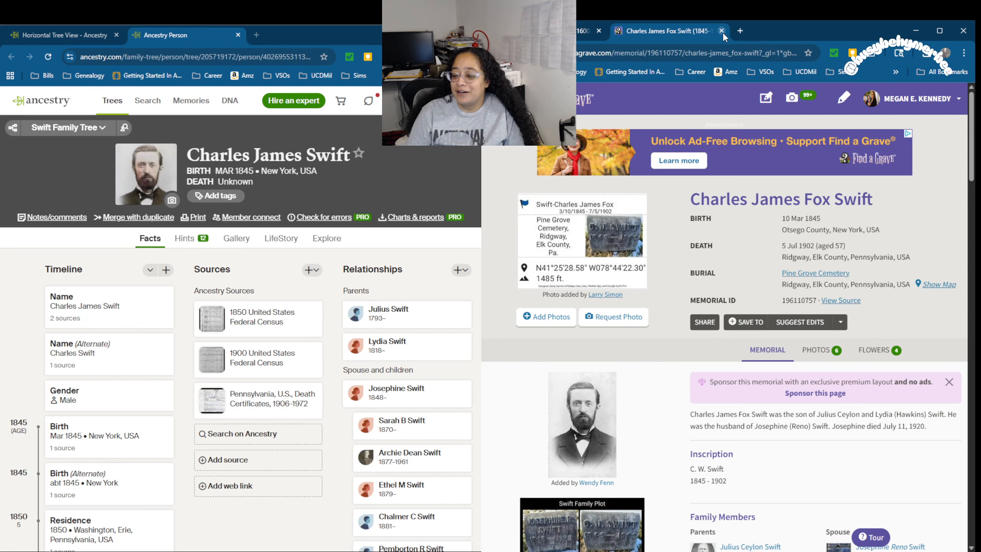
pyautogui.click(721, 31)
pyautogui.scroll(-5, 677, 217)
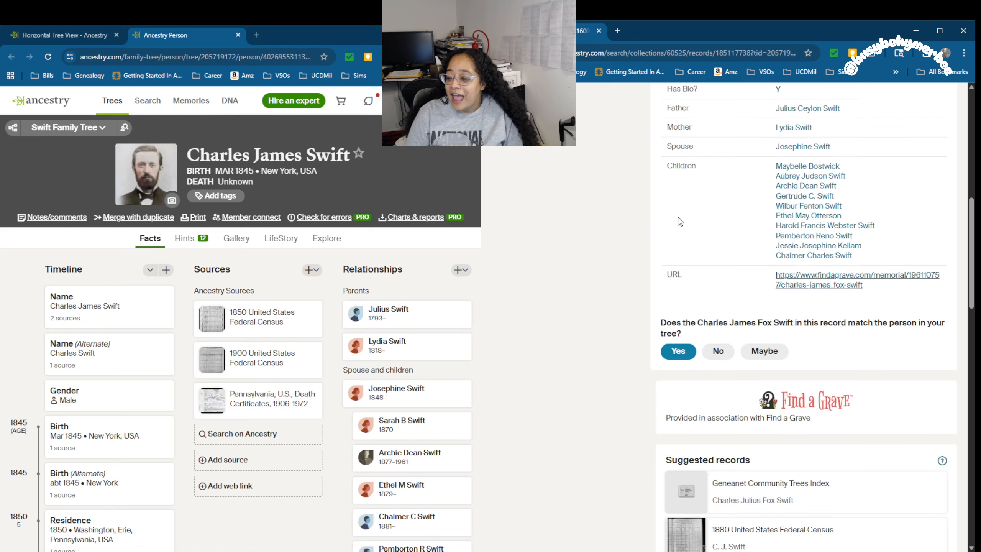
pyautogui.click(676, 335)
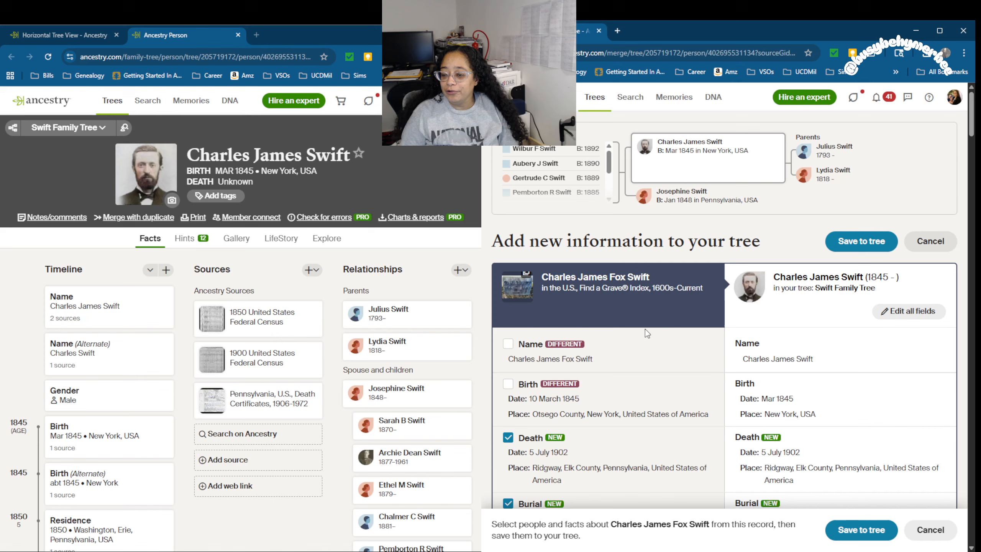
# Step: Include the record's differing name and birth details for the ancestor, saving both as alternate facts
pyautogui.scroll(-4, 645, 329)
pyautogui.click(507, 189)
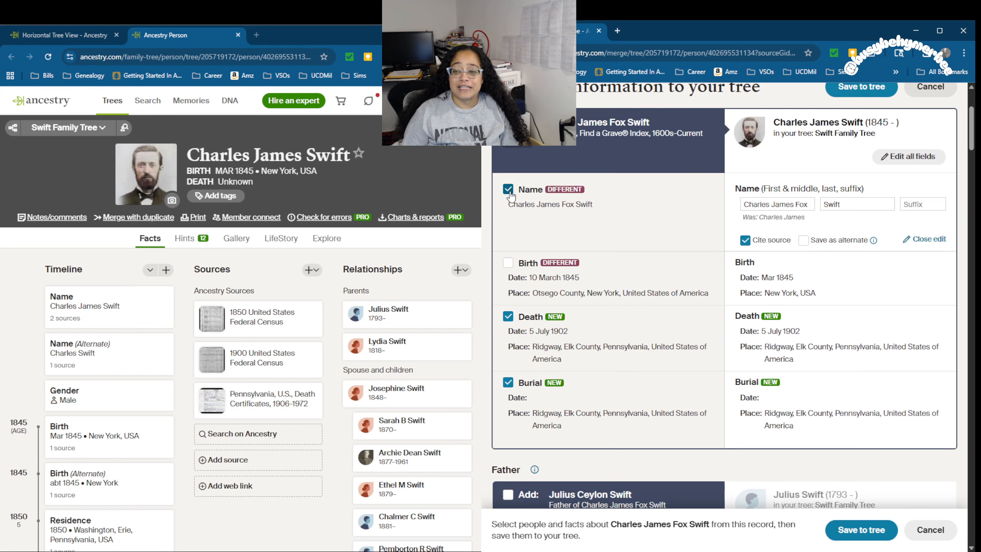
pyautogui.click(803, 240)
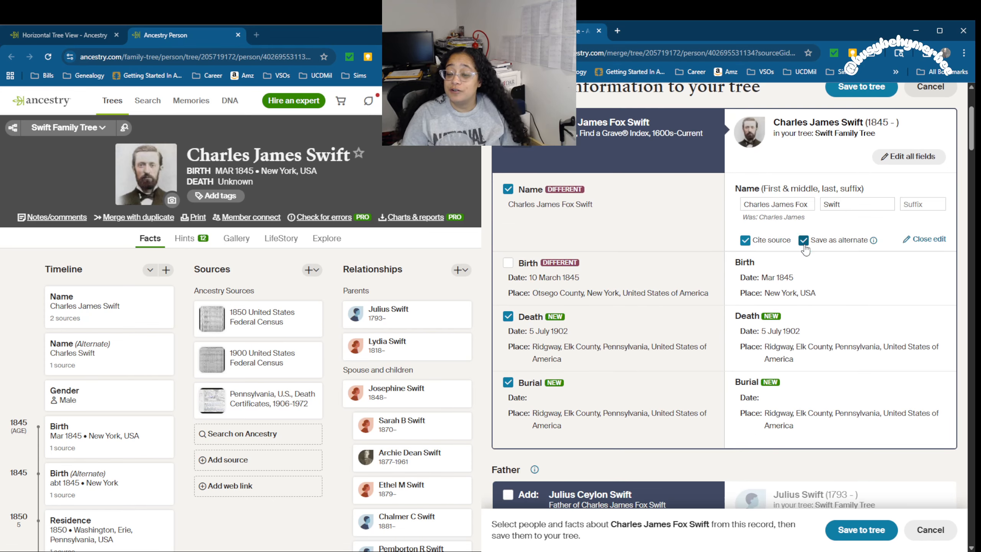
pyautogui.click(508, 264)
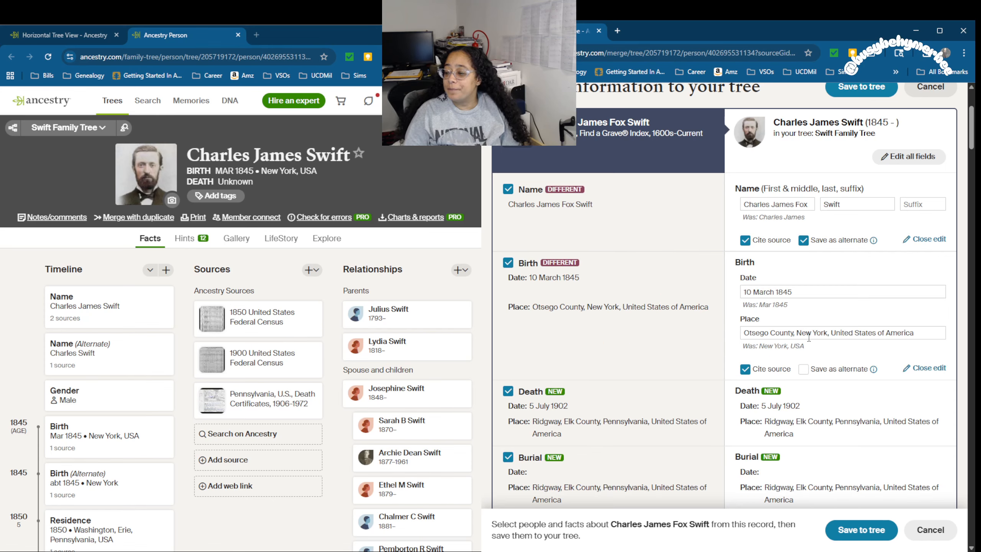
pyautogui.click(803, 369)
# Step: Standardize the ancestor's death date to 5 Jul 1902 and his death and burial places to Ridgway, Elk, Pennsylvania, USA
pyautogui.scroll(-4, 835, 223)
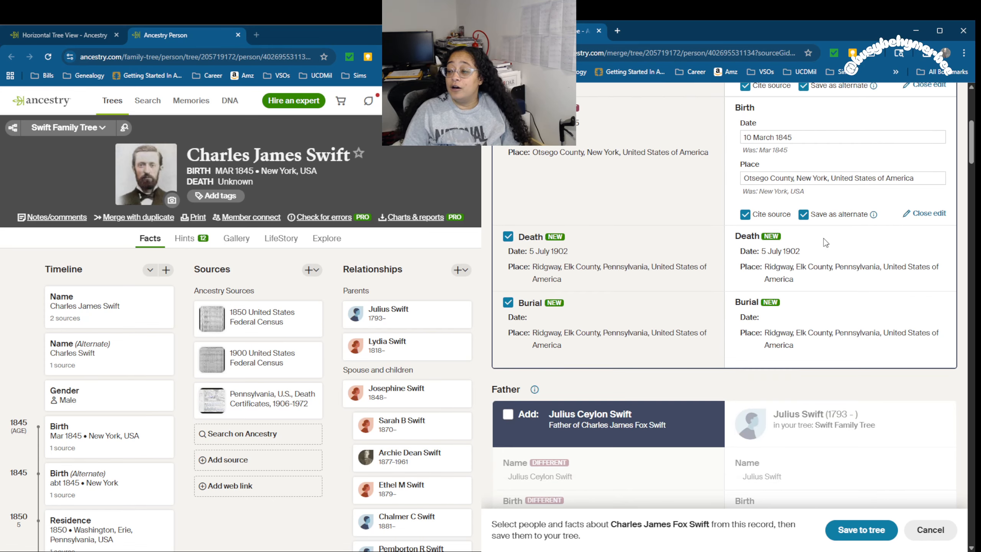
pyautogui.click(805, 252)
pyautogui.click(815, 282)
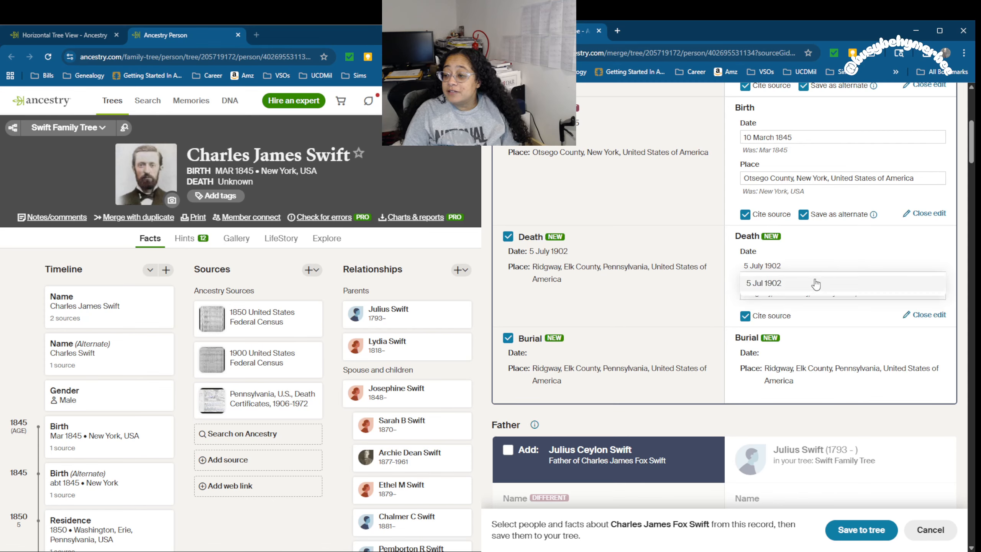
pyautogui.click(829, 318)
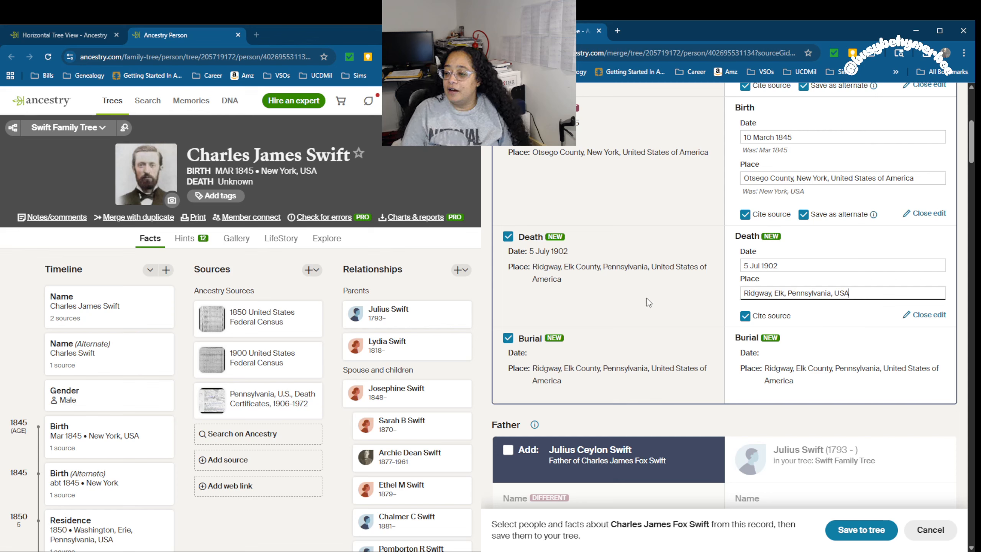
pyautogui.click(653, 308)
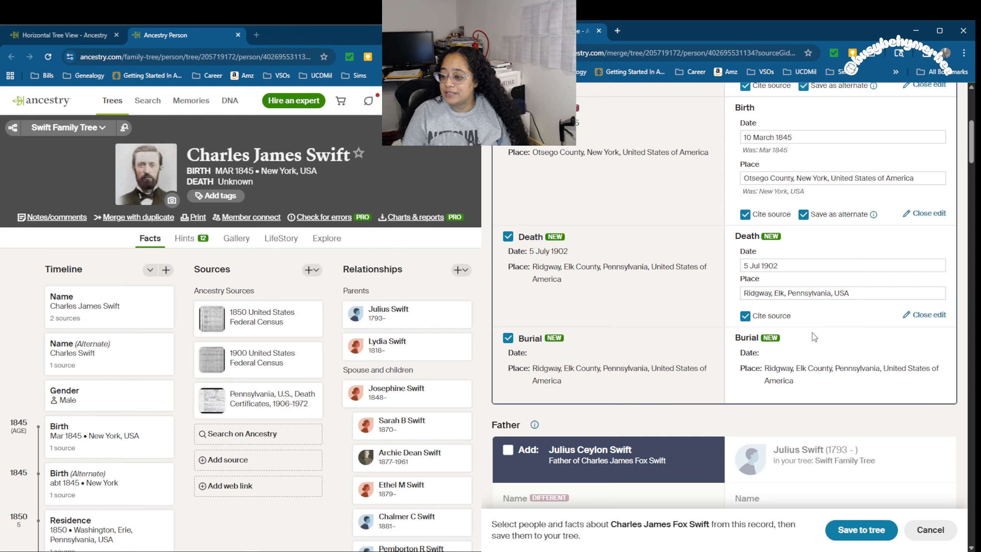
pyautogui.click(803, 369)
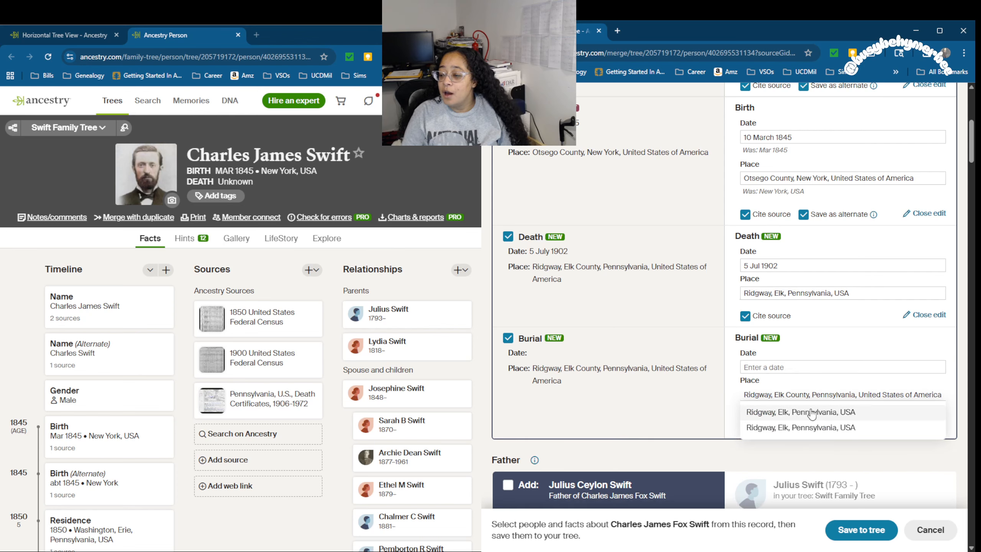
pyautogui.click(812, 412)
pyautogui.scroll(-5, 668, 317)
pyautogui.click(788, 201)
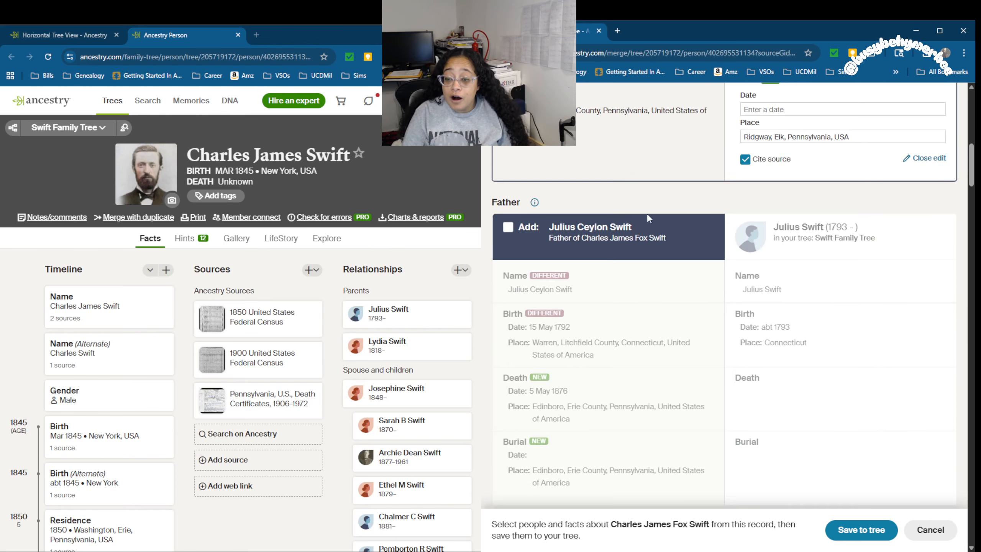
# Step: Add the father with his differing name and birth as alternates, setting his birthplace to Warren, Litchfield, Connecticut, USA
pyautogui.click(507, 227)
pyautogui.click(508, 294)
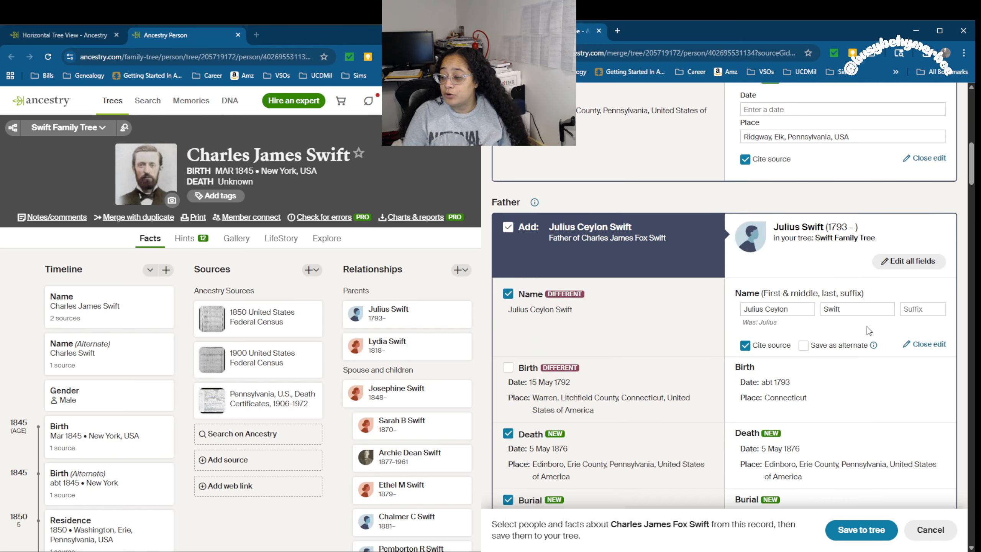
pyautogui.click(803, 345)
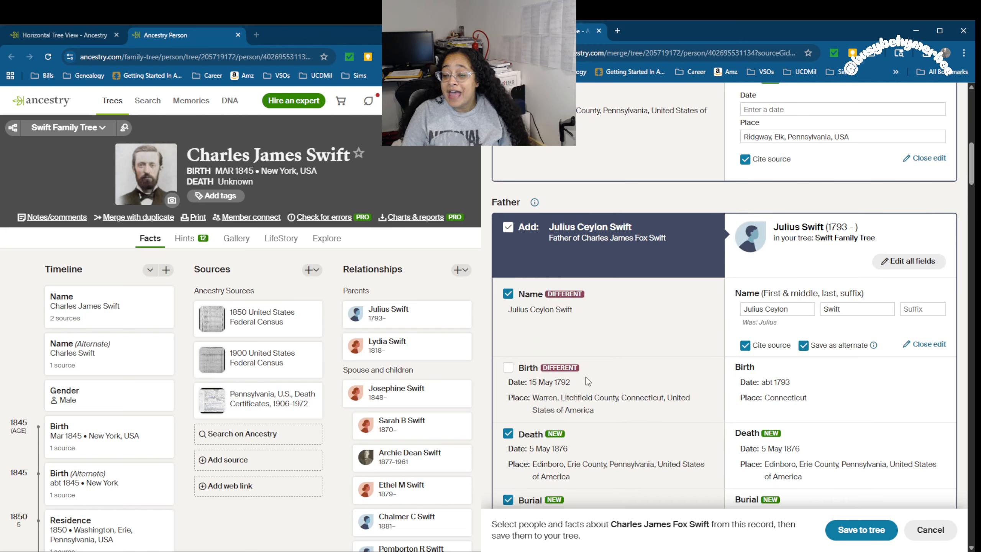
pyautogui.click(508, 368)
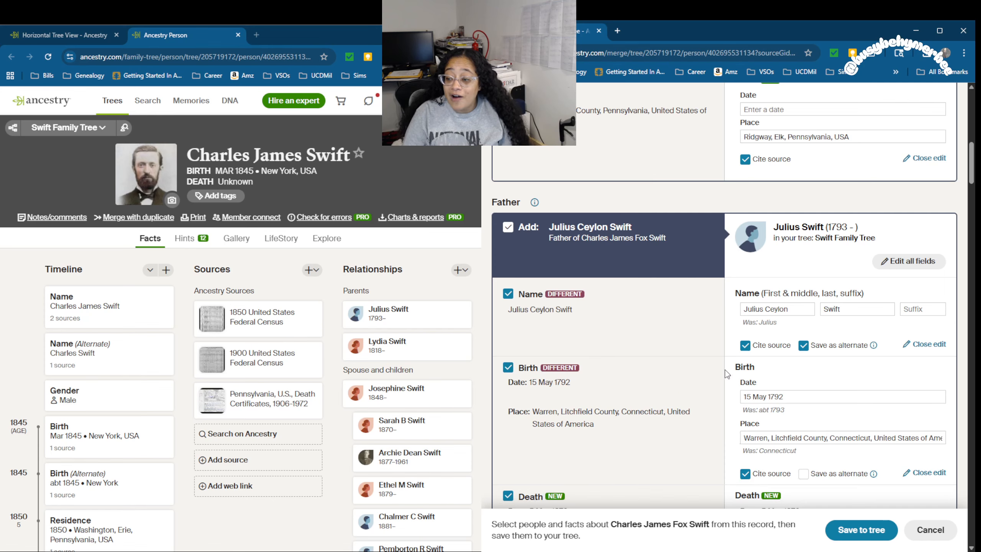
pyautogui.scroll(-4, 858, 305)
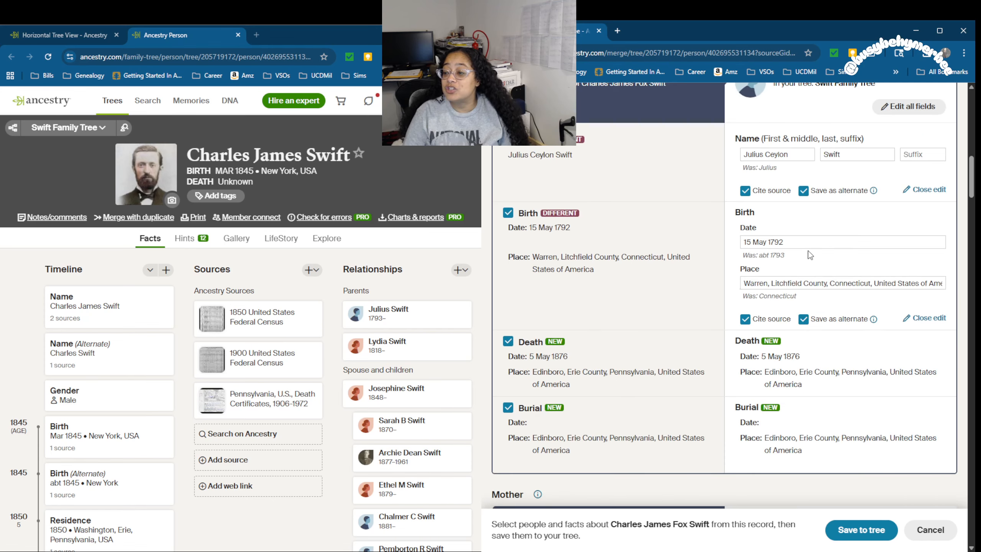
pyautogui.click(808, 282)
pyautogui.click(810, 303)
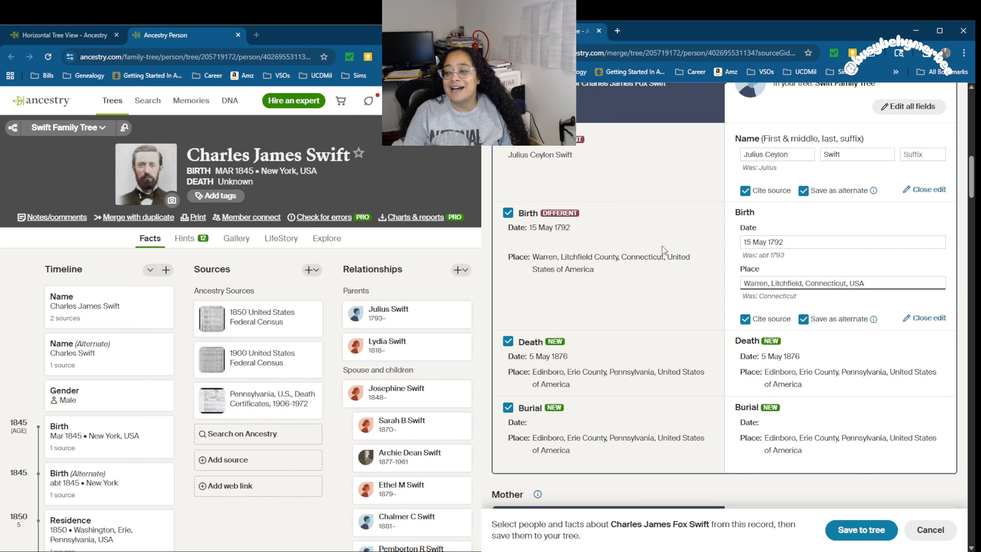
# Step: Reopen the closed Find a Grave memorial alongside the record and return to the merge page
pyautogui.scroll(5, 663, 249)
pyautogui.scroll(-8, 664, 250)
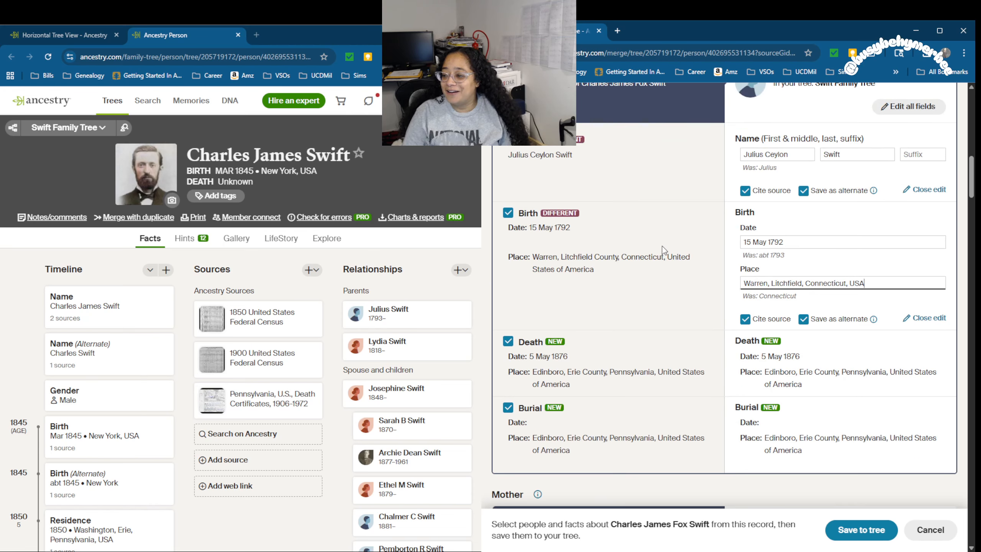
pyautogui.scroll(-1, 663, 250)
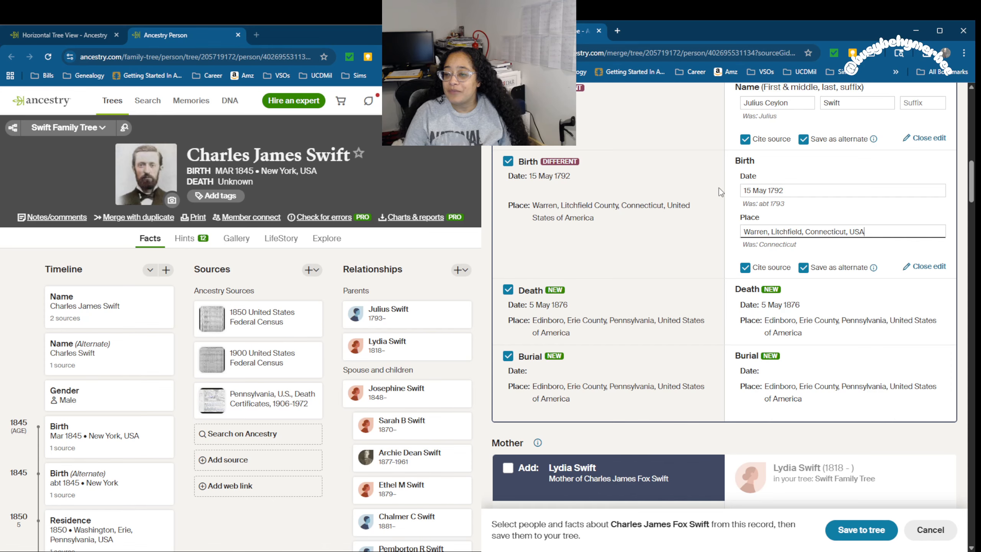
pyautogui.hotkey('ctrl', 'shift', 't')
pyautogui.click(580, 31)
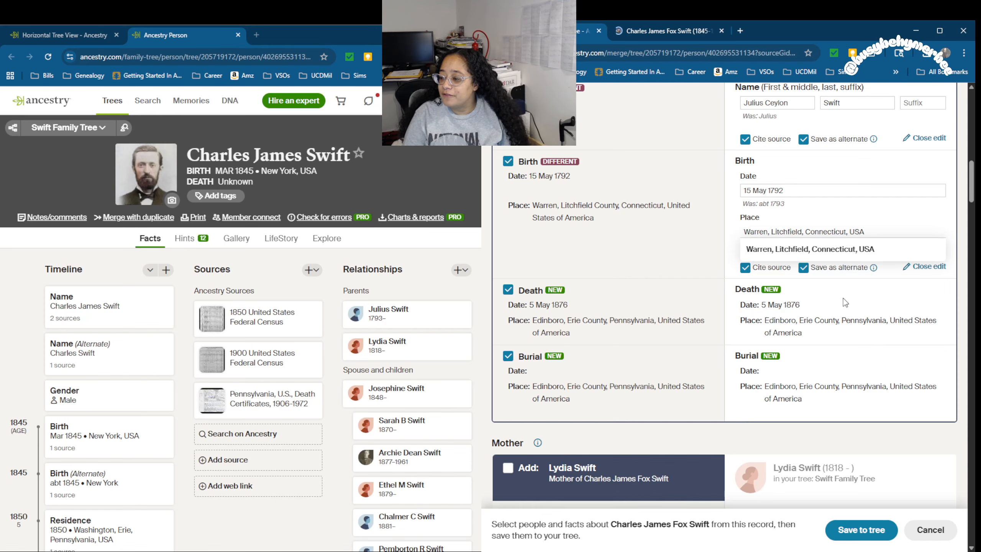
# Step: Standardize the father's death and burial places to Edinboro, Erie, Pennsylvania, USA
pyautogui.click(809, 333)
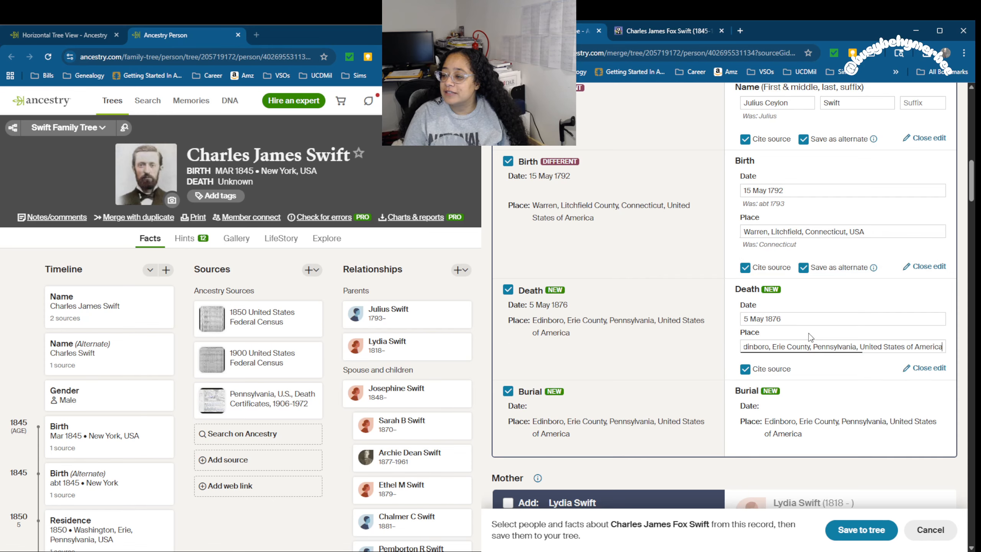
pyautogui.click(806, 364)
pyautogui.click(816, 312)
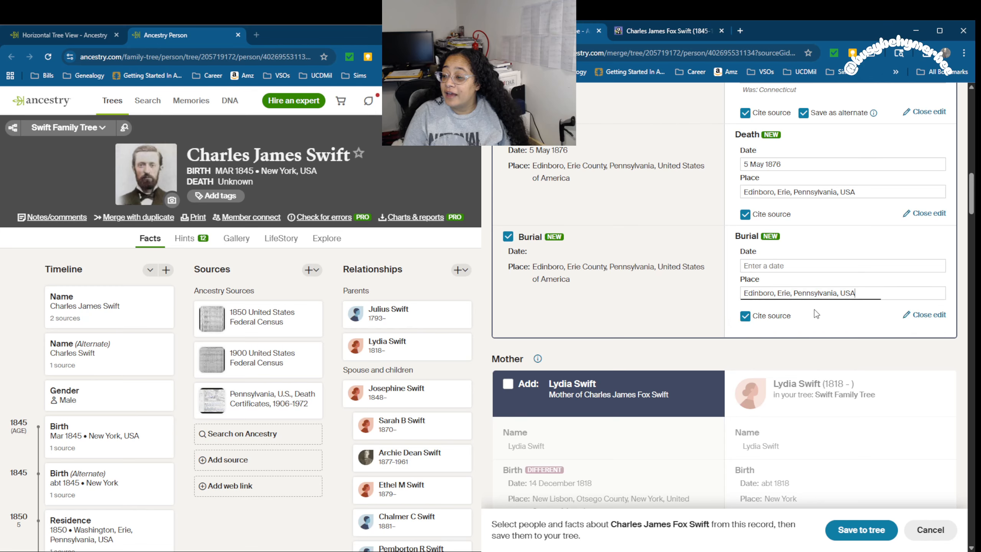
# Step: Add the mother with a standardized birth date and birthplace New Lisbon, Otsego, New York, USA, saving the birth as an alternate
pyautogui.scroll(-6, 815, 314)
pyautogui.click(508, 126)
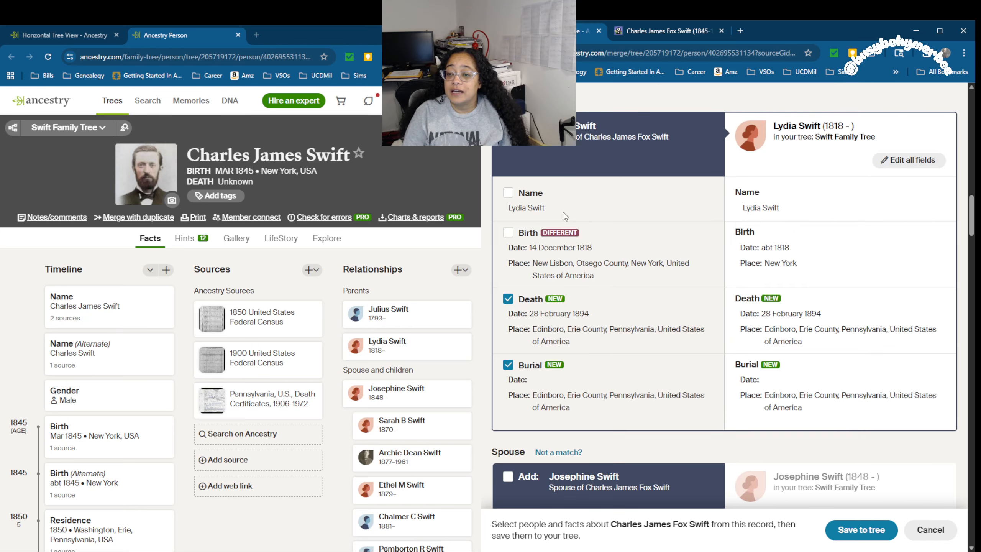
pyautogui.click(508, 233)
pyautogui.click(802, 261)
pyautogui.click(804, 279)
pyautogui.click(819, 303)
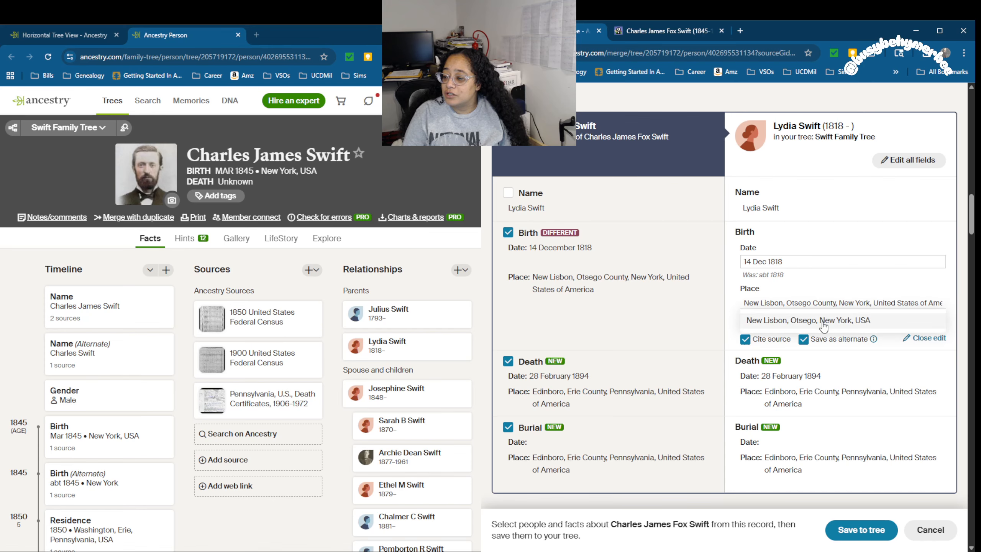
pyautogui.click(820, 322)
# Step: Standardize the mother's death date to 28 Feb 1894 and her death and burial places to Edinboro, Erie, Pennsylvania, USA
pyautogui.scroll(-1, 819, 322)
pyautogui.click(815, 325)
pyautogui.click(784, 358)
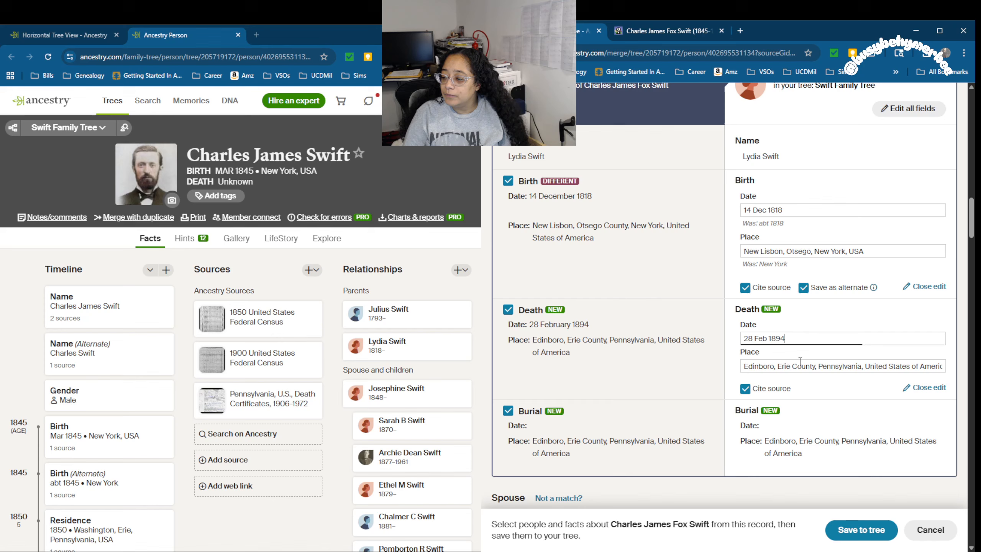
pyautogui.click(801, 367)
pyautogui.click(803, 383)
pyautogui.scroll(-5, 784, 328)
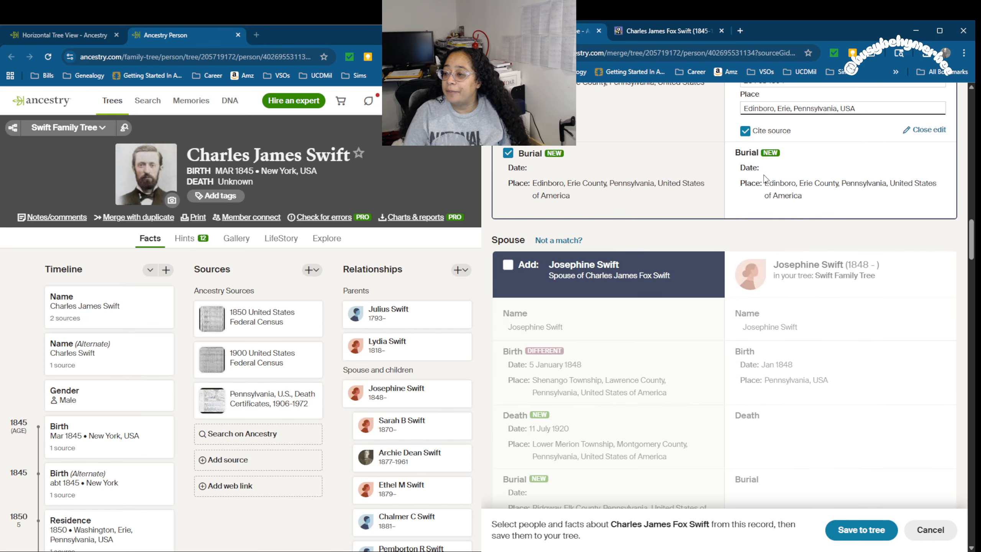
pyautogui.click(775, 186)
pyautogui.click(792, 232)
# Step: Add the spouse with a standardized birth date and birthplace Shenango Township, Lawrence County, Pennsylvania, USA, saving the birth as an alternate
pyautogui.scroll(-5, 792, 232)
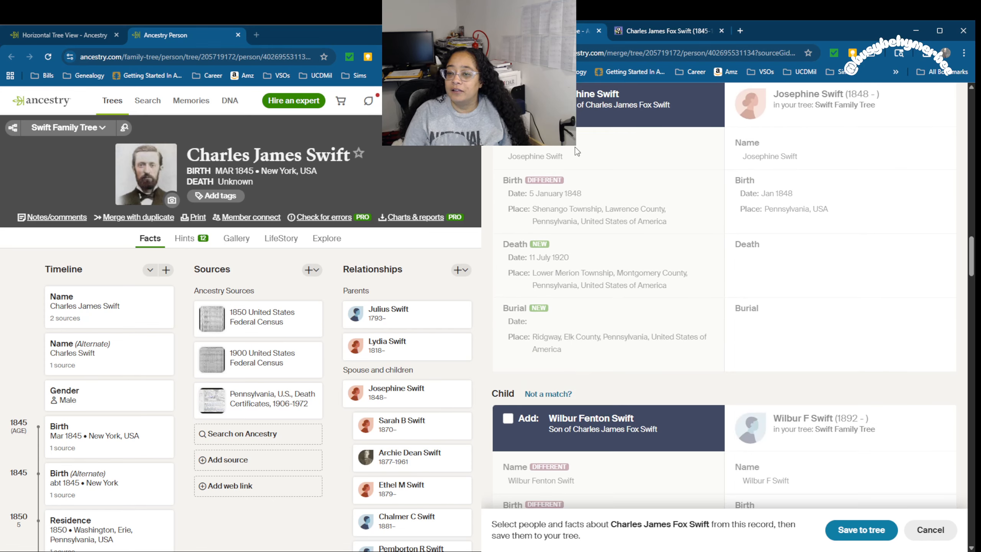
pyautogui.scroll(3, 580, 154)
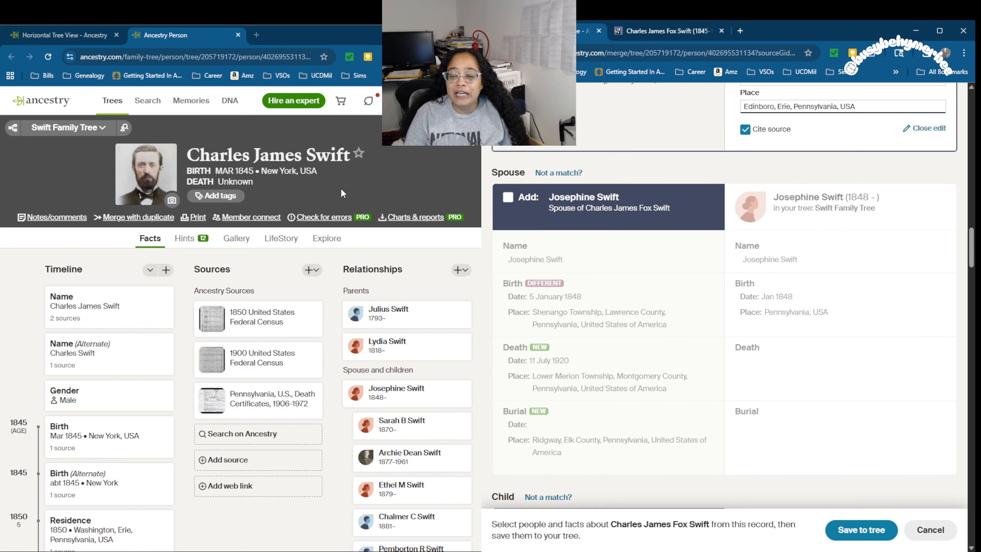
pyautogui.click(507, 198)
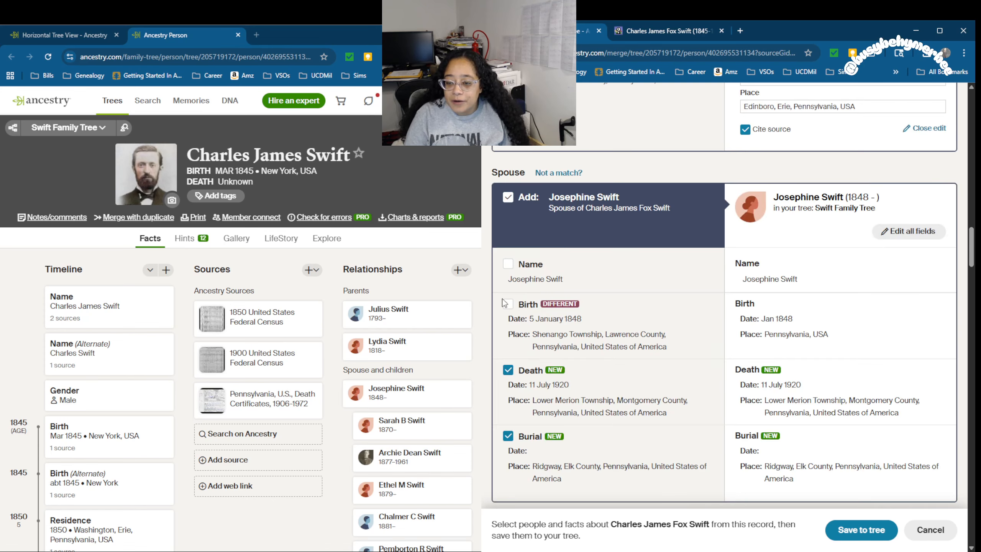
pyautogui.click(508, 305)
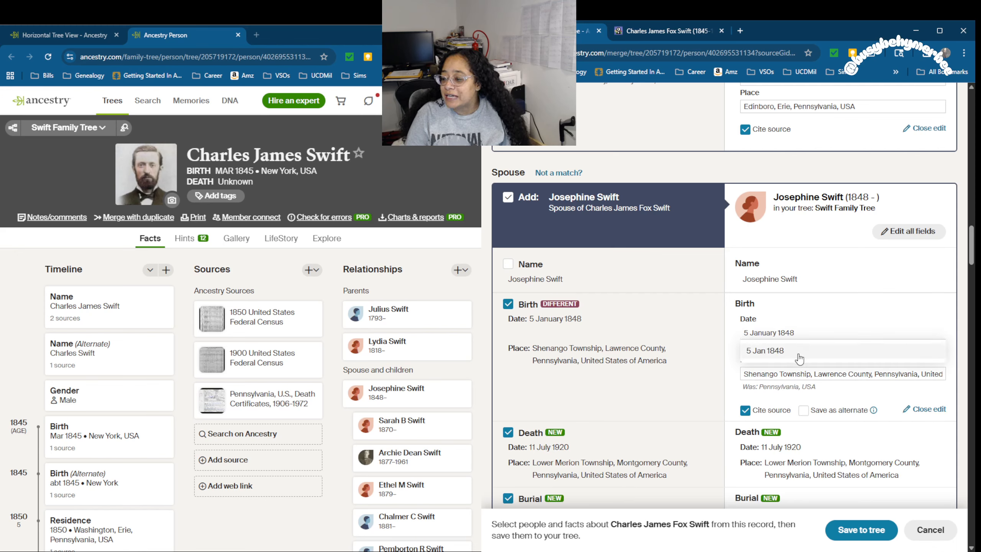
pyautogui.click(825, 375)
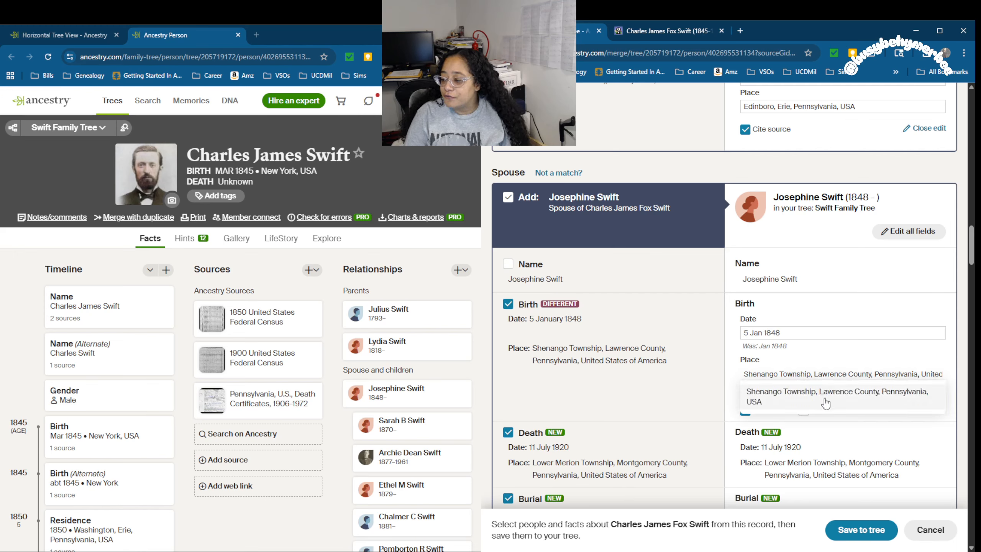
pyautogui.click(824, 401)
pyautogui.click(804, 410)
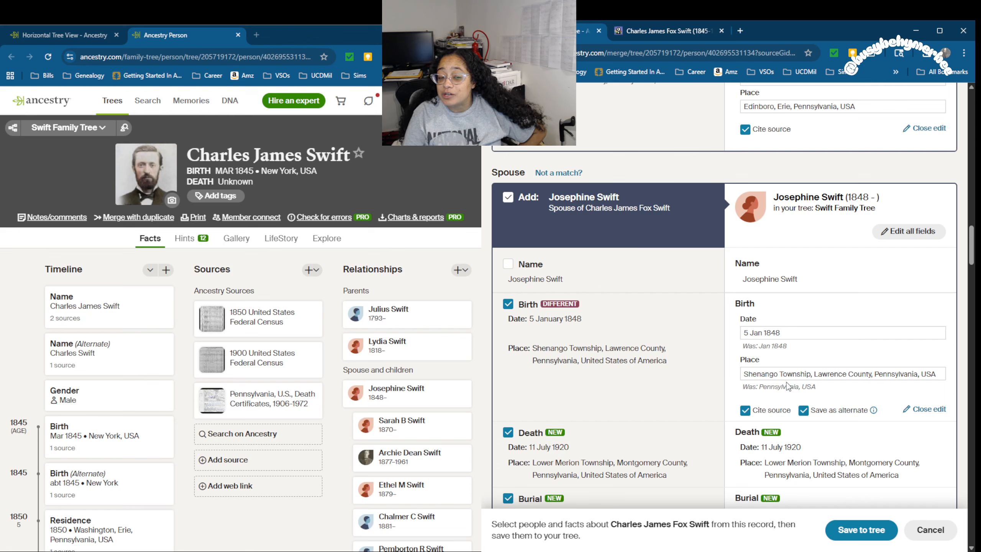
# Step: Remove "County" from the spouse's birthplace, making it Shenango Township, Lawrence, Pennsylvania, USA
pyautogui.click(871, 374)
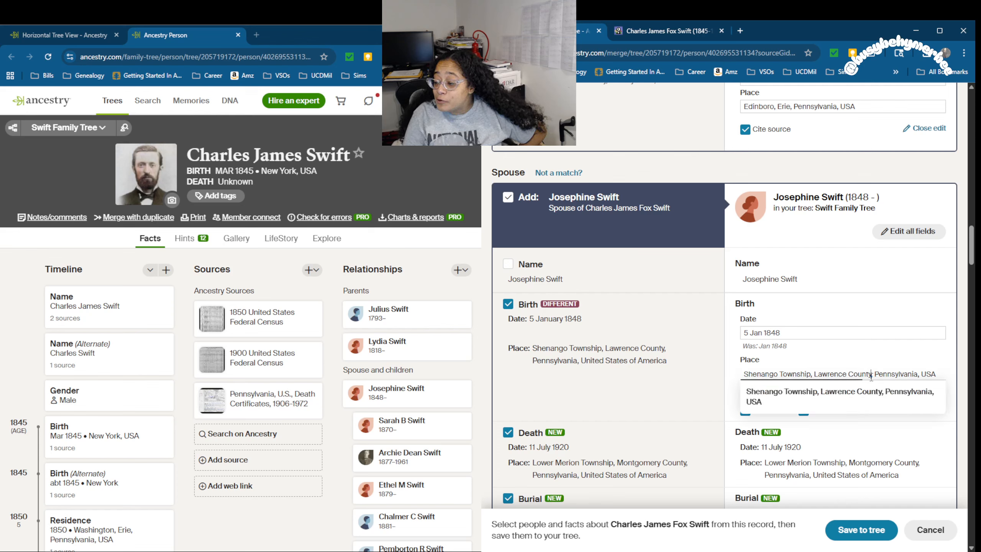
pyautogui.press('BackSpace')
pyautogui.press('BackSpace')
pyautogui.press('BackSpace')
pyautogui.press('BackSpace')
pyautogui.press('BackSpace')
pyautogui.press('BackSpace')
pyautogui.press('BackSpace')
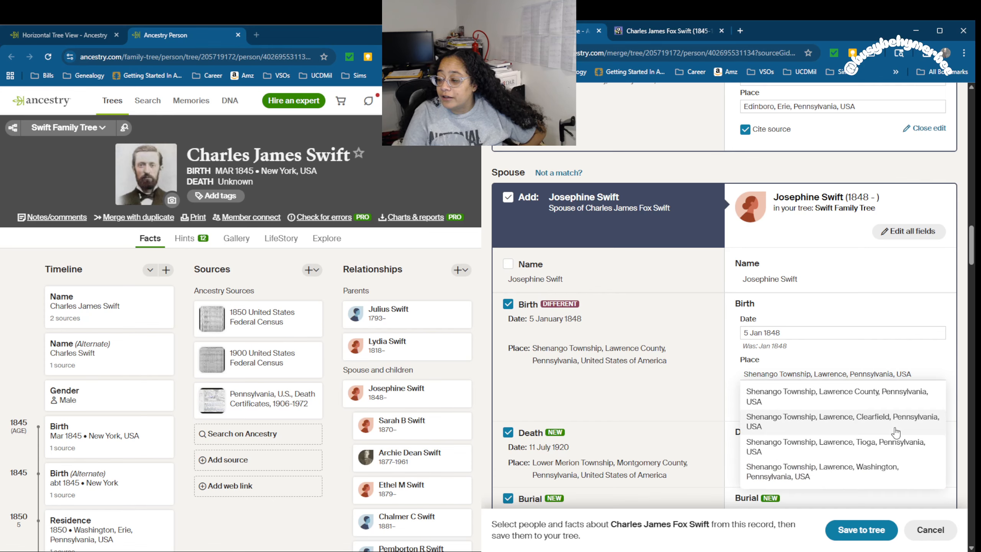
pyautogui.click(717, 404)
# Step: Standardize the spouse's death to 11 Jul 1920 in Lower Merion Township, Montgomery, Pennsylvania, USA, and her burial place to Ridgway, Elk, Pennsylvania, USA
pyautogui.scroll(-4, 770, 387)
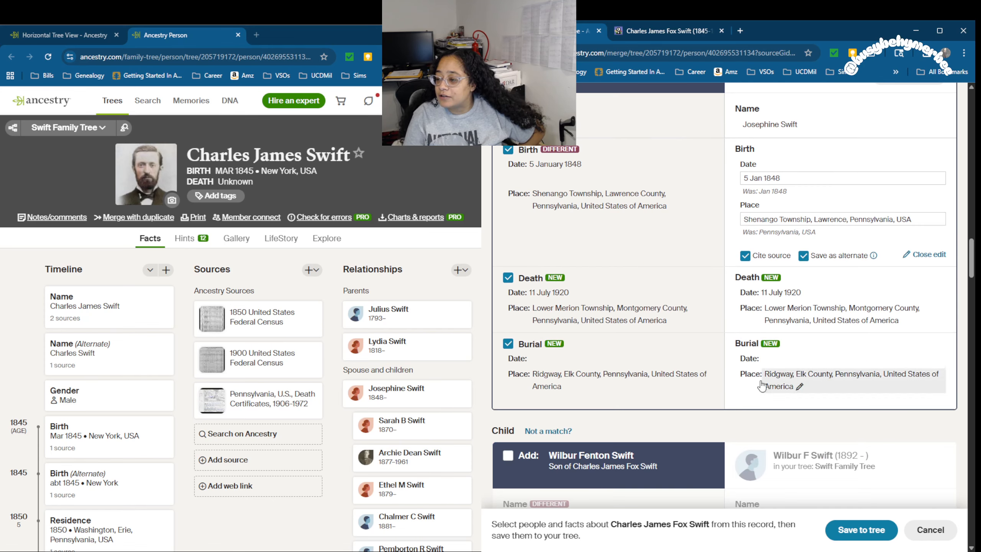
pyautogui.click(781, 294)
pyautogui.click(787, 325)
pyautogui.click(799, 334)
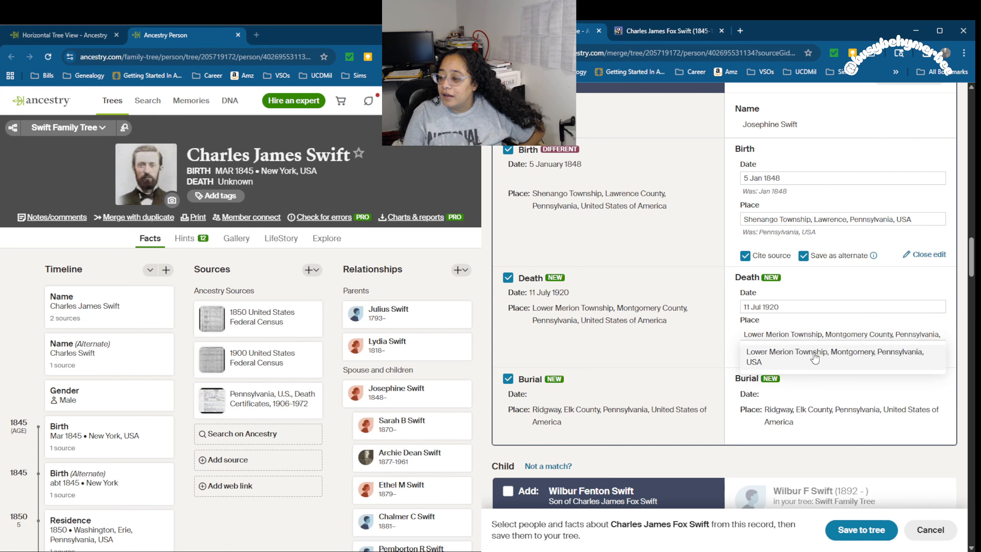
pyautogui.click(816, 357)
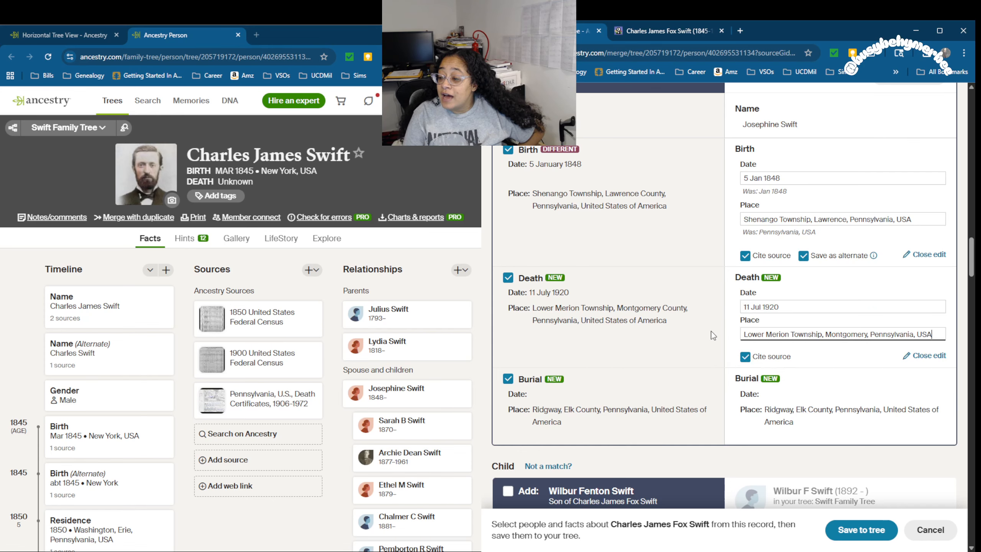
pyautogui.scroll(-3, 711, 331)
pyautogui.click(831, 319)
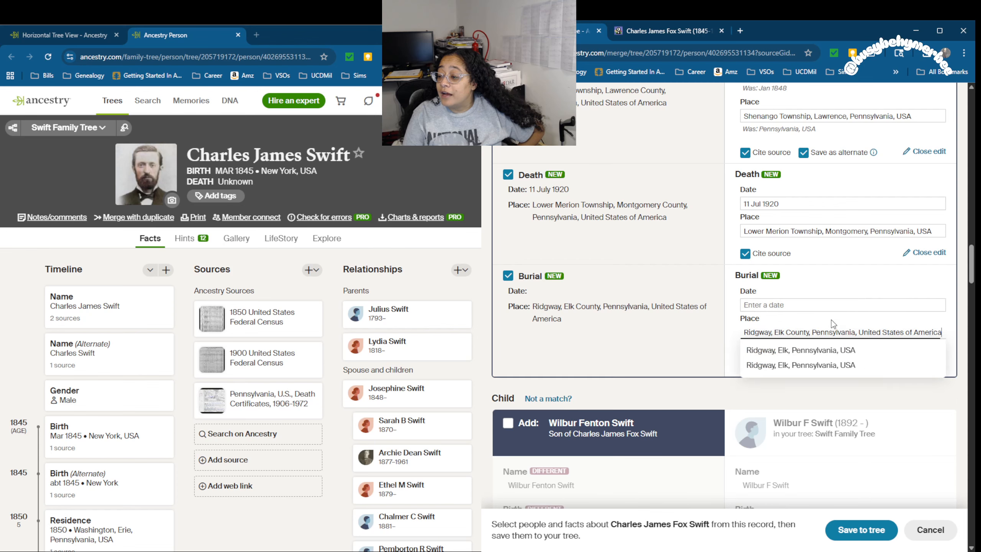
pyautogui.click(827, 349)
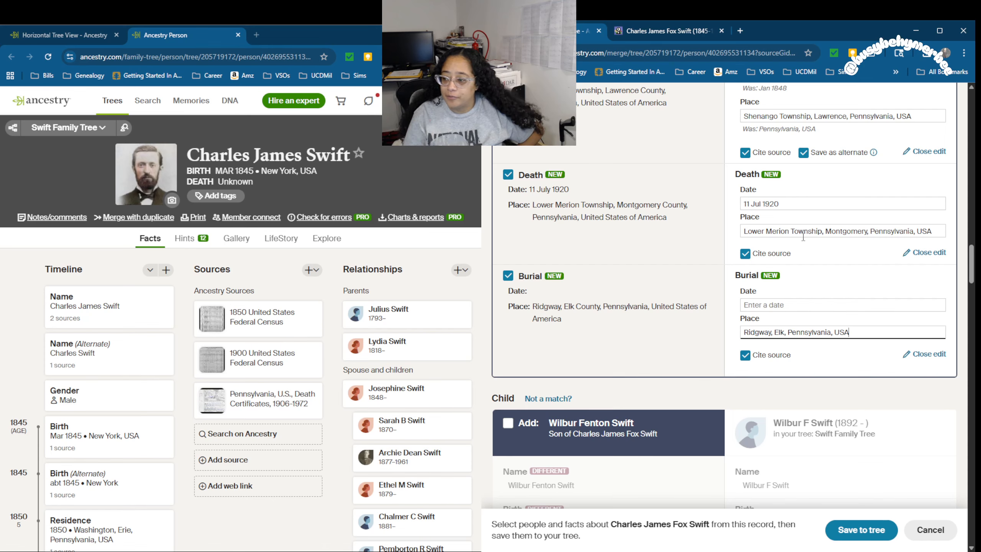
# Step: Add the first listed son from the record and save his full name as an alternate name
pyautogui.scroll(-3, 804, 237)
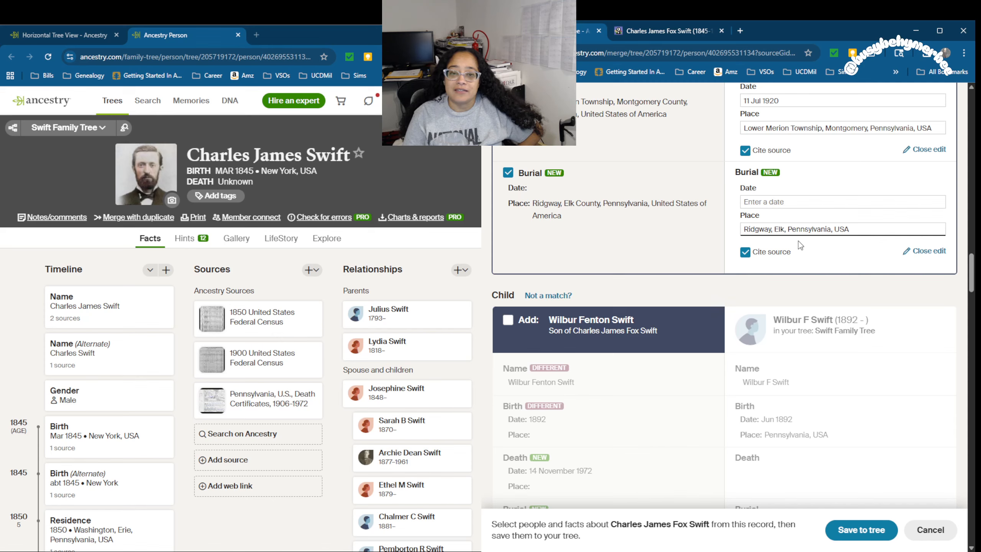
pyautogui.scroll(-4, 799, 245)
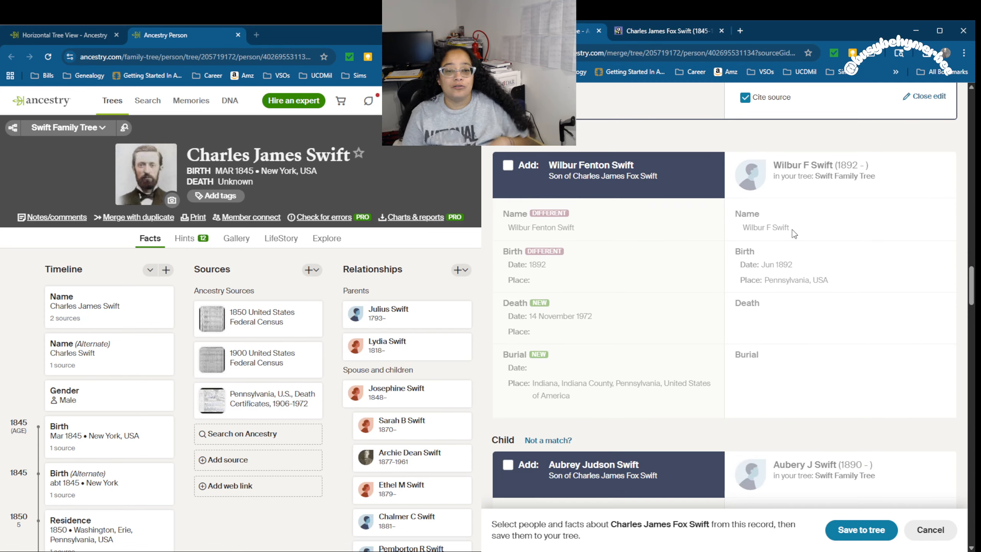
pyautogui.scroll(1, 751, 147)
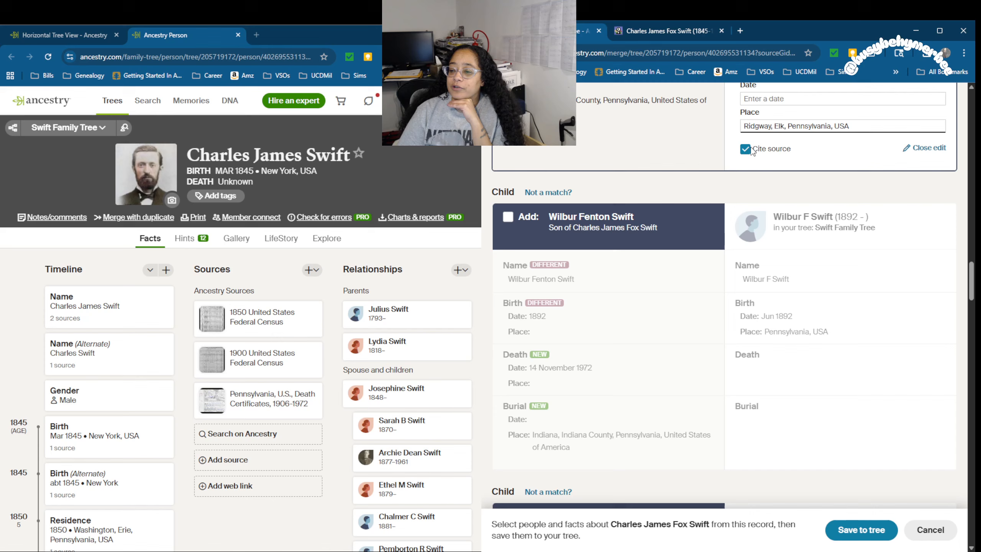
pyautogui.click(508, 217)
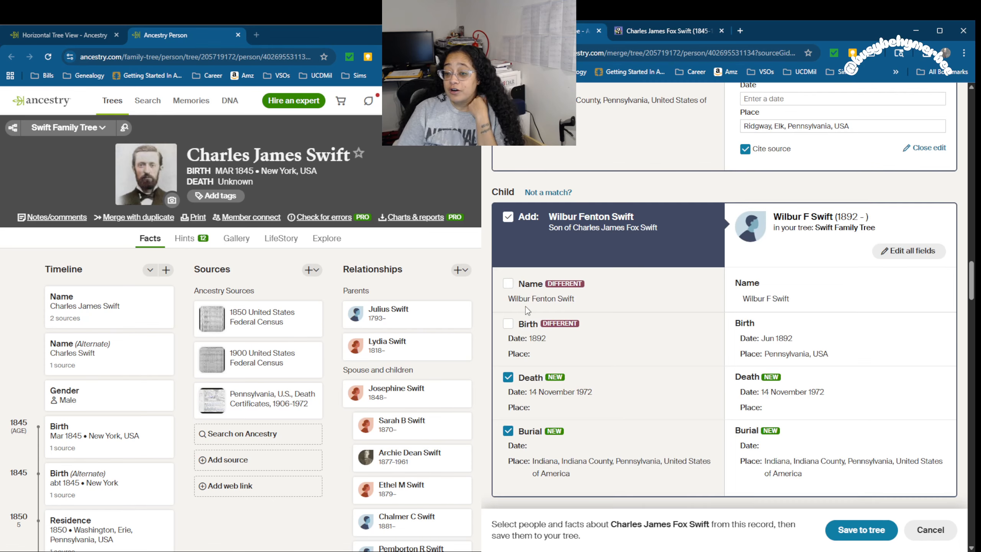
pyautogui.click(508, 283)
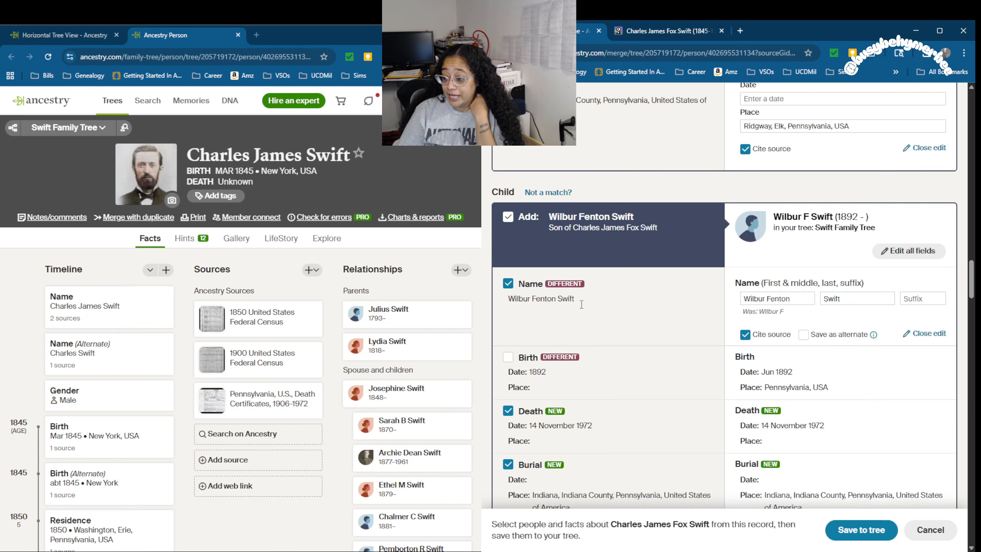
pyautogui.click(803, 335)
# Step: Include the first son's birth fact as an alternate and replace its place with ",,"
pyautogui.scroll(-2, 519, 252)
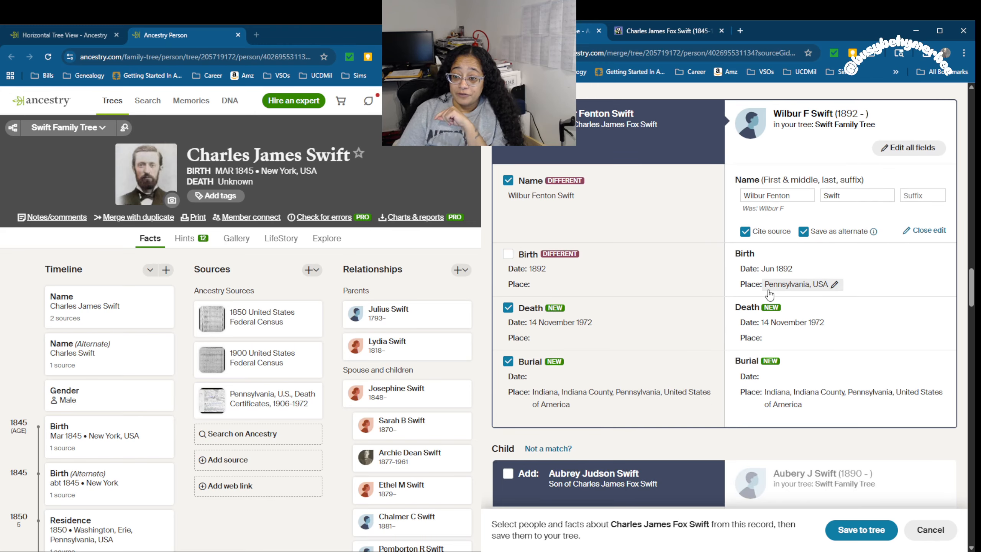
pyautogui.click(508, 256)
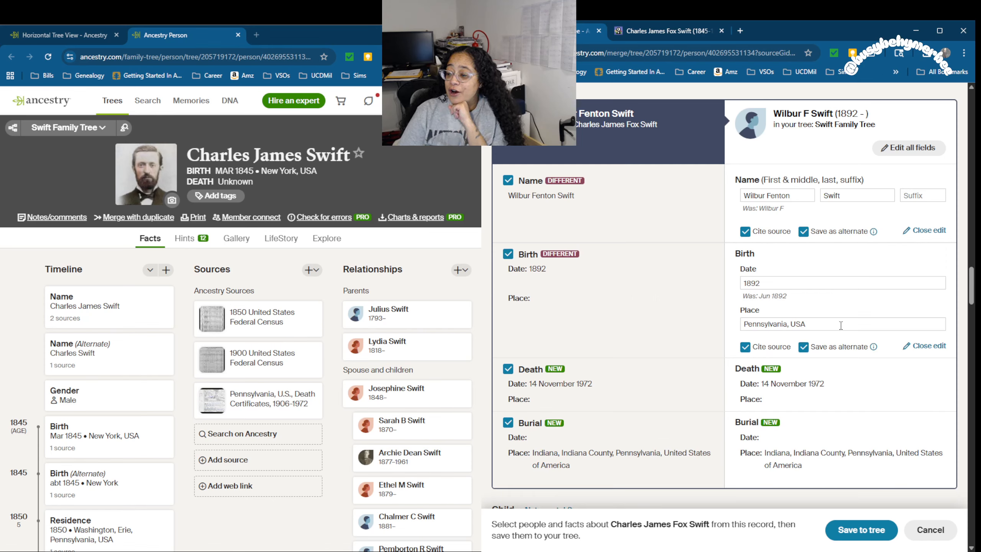
pyautogui.moveTo(841, 325); pyautogui.dragTo(710, 327)
pyautogui.press('BackSpace')
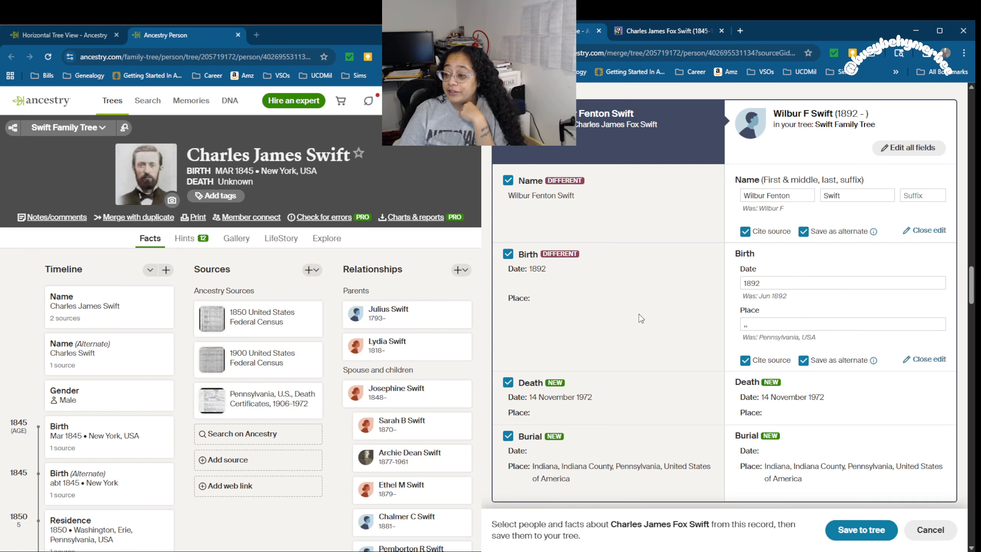
# Step: Set the first son's death to 14 Nov 1972 with place ",," and standardize his burial place to Indiana, Indiana, Pennsylvania, USA
pyautogui.scroll(-2, 639, 315)
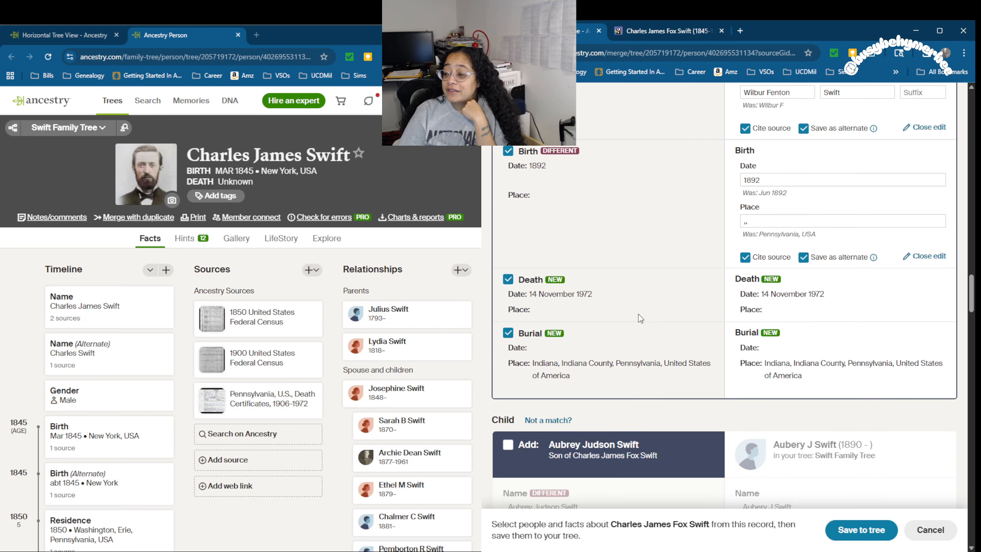
pyautogui.click(811, 311)
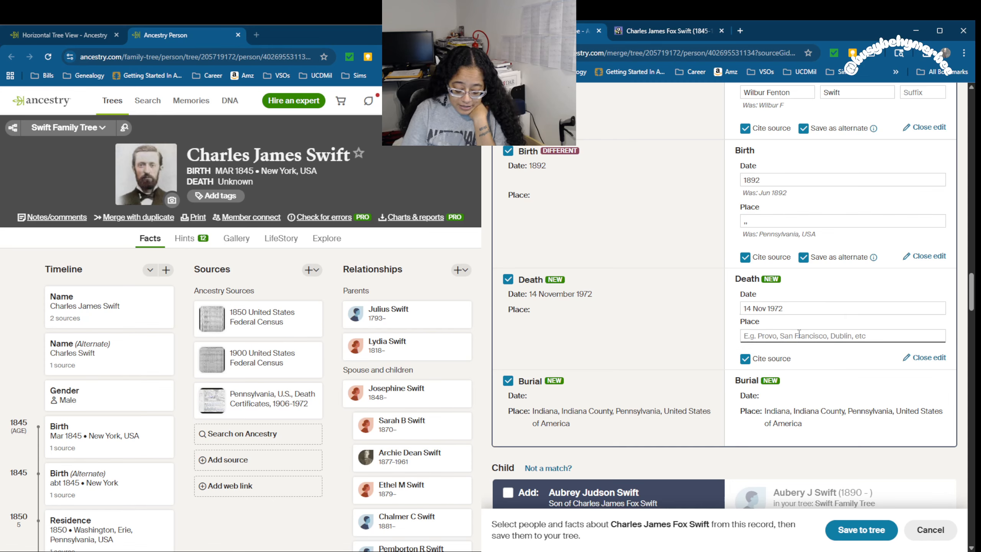
pyautogui.click(798, 334)
pyautogui.scroll(-3, 798, 335)
pyautogui.click(814, 269)
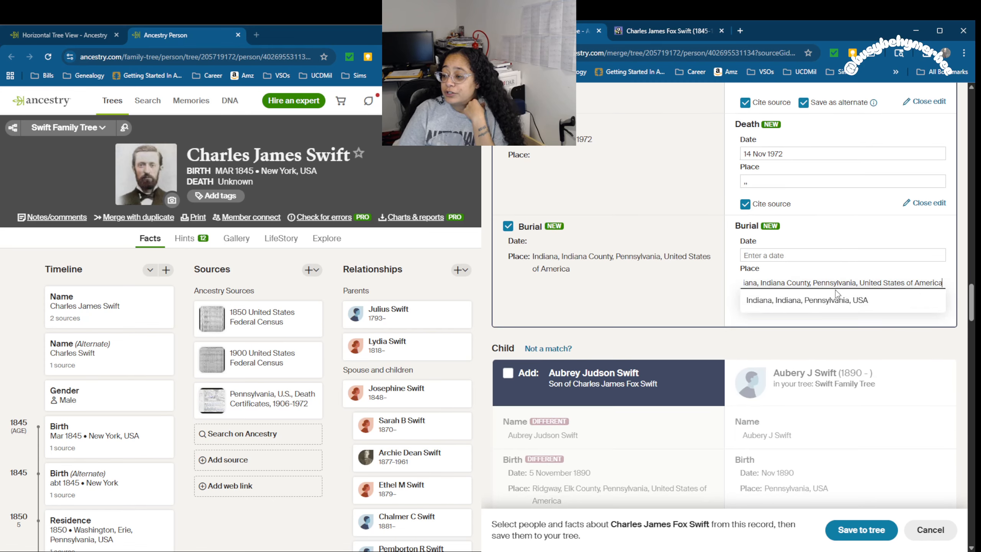
pyautogui.click(836, 301)
# Step: Add the second listed son from the record and save his full name as an alternate name
pyautogui.scroll(-4, 674, 283)
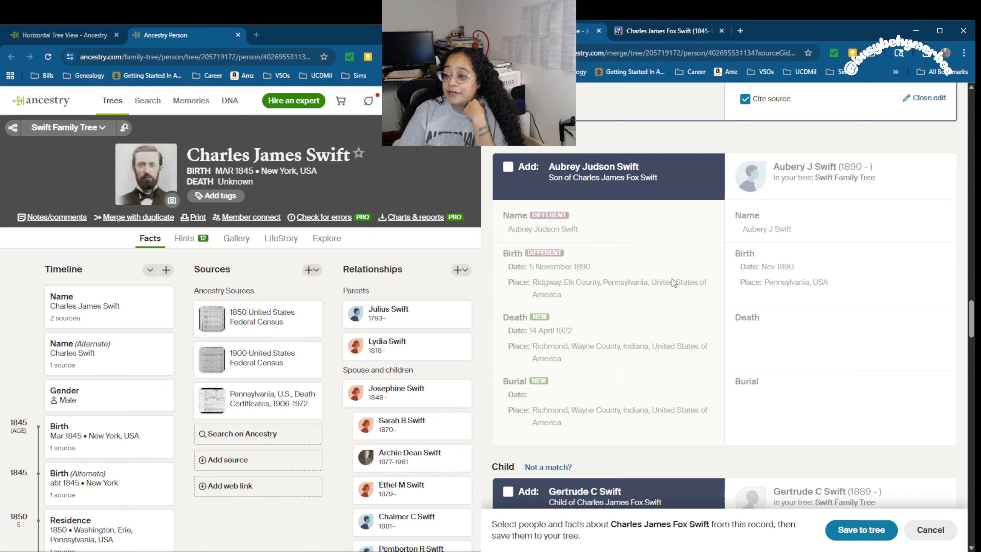
pyautogui.click(509, 169)
pyautogui.click(751, 251)
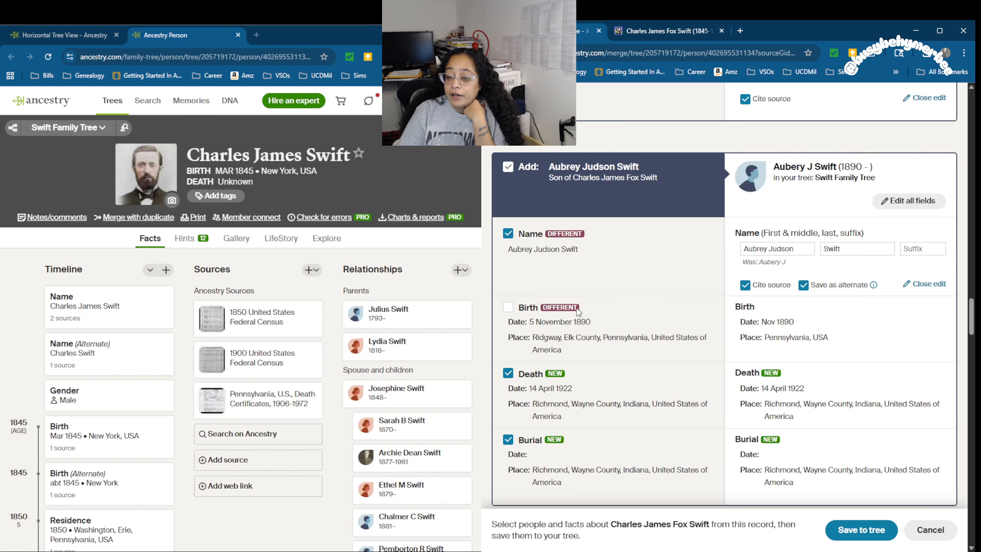
# Step: Include the second son's birth fact, standardize its date and open its place for editing
pyautogui.click(509, 308)
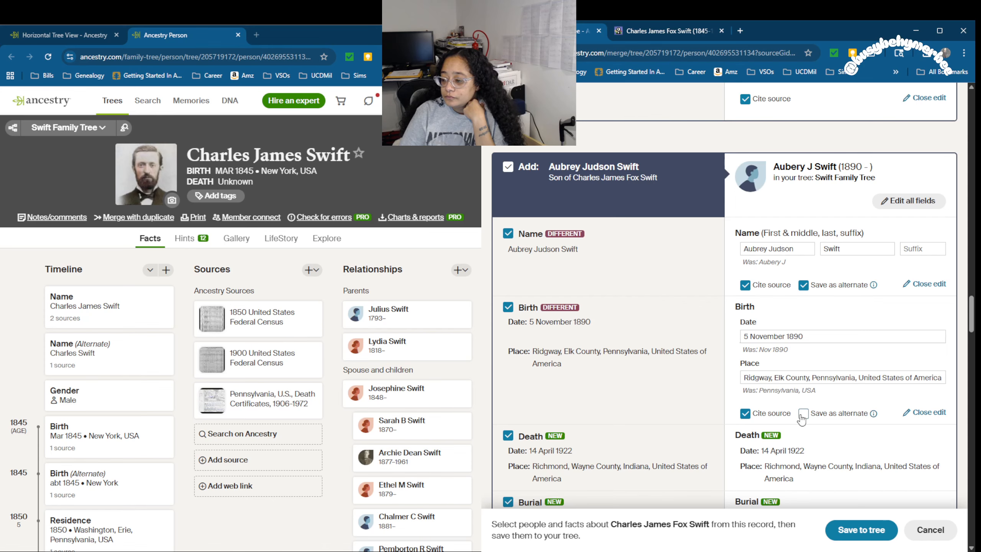
pyautogui.click(806, 335)
pyautogui.click(801, 354)
pyautogui.click(798, 377)
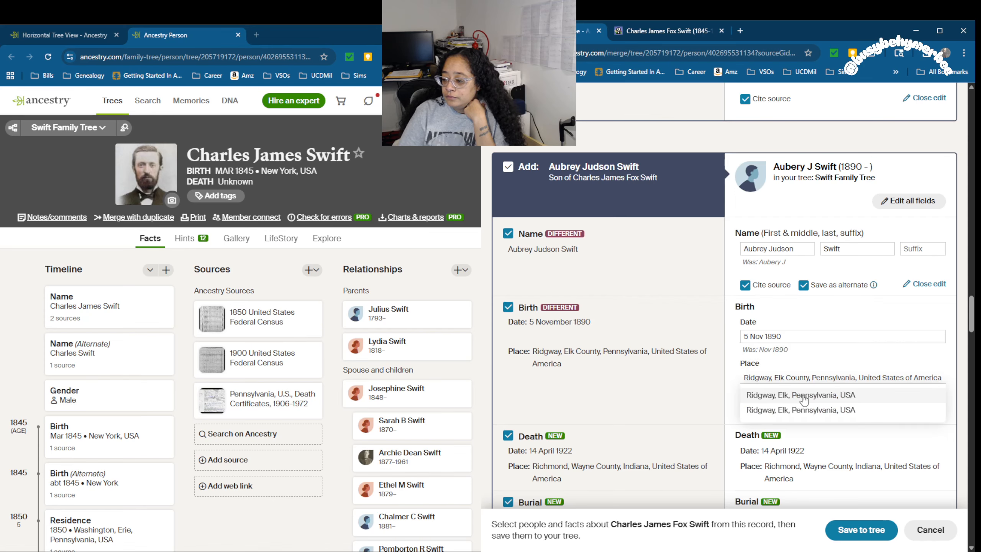
# Step: Set the first child's birth place to Ridgway, Elk, Pennsylvania, USA, and standardize the death as 14 Apr 1922 in Richmond, Wayne, Indiana, USA
pyautogui.click(799, 399)
pyautogui.scroll(-2, 800, 398)
pyautogui.scroll(-1, 800, 398)
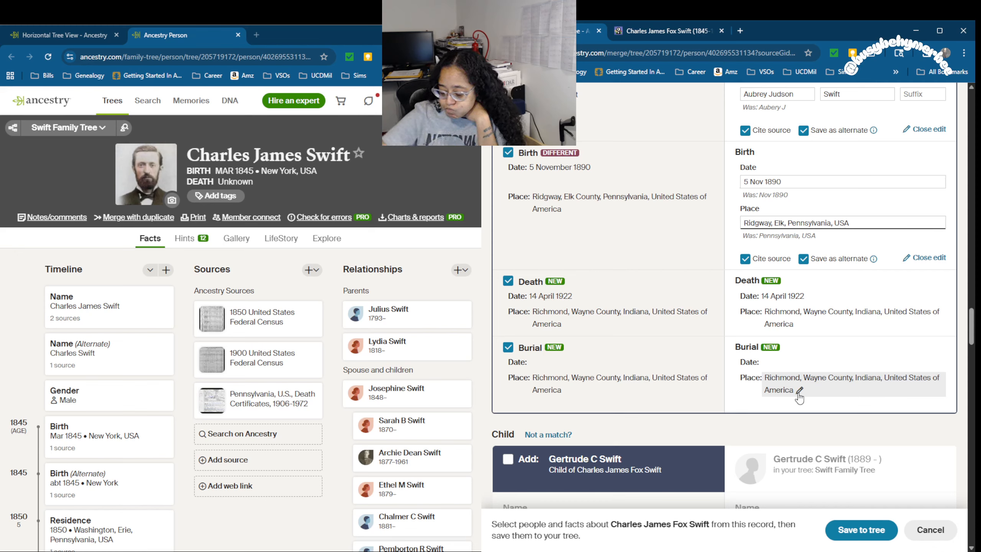
pyautogui.click(800, 323)
pyautogui.click(803, 328)
pyautogui.click(811, 359)
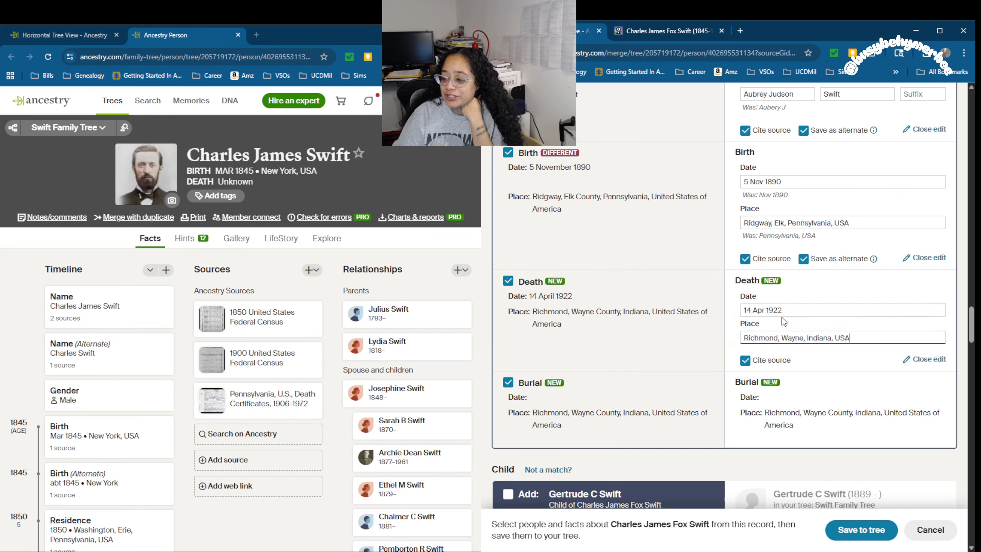
# Step: Standardize the same child's burial place as Richmond, Wayne, Indiana, USA
pyautogui.scroll(-3, 840, 332)
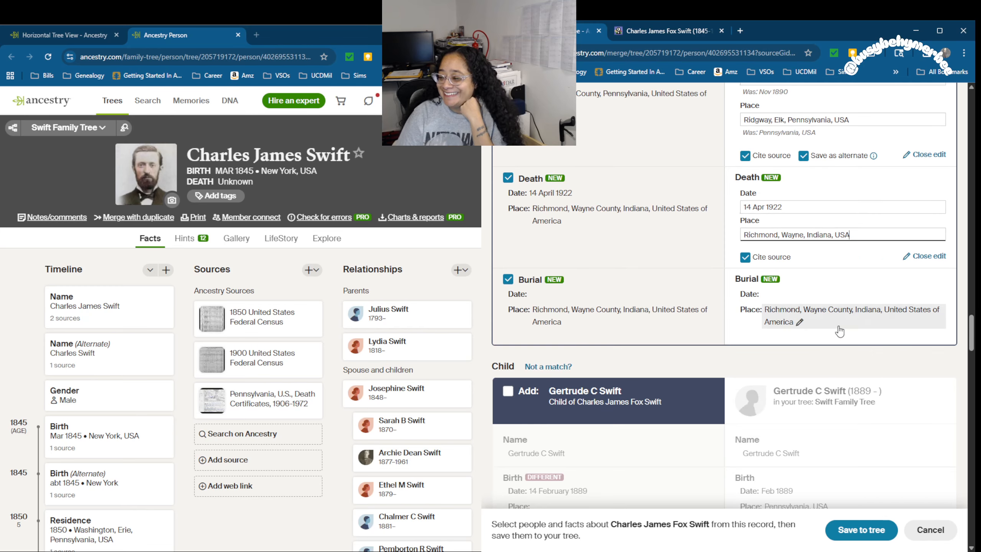
pyautogui.click(800, 323)
pyautogui.click(810, 335)
pyautogui.click(807, 358)
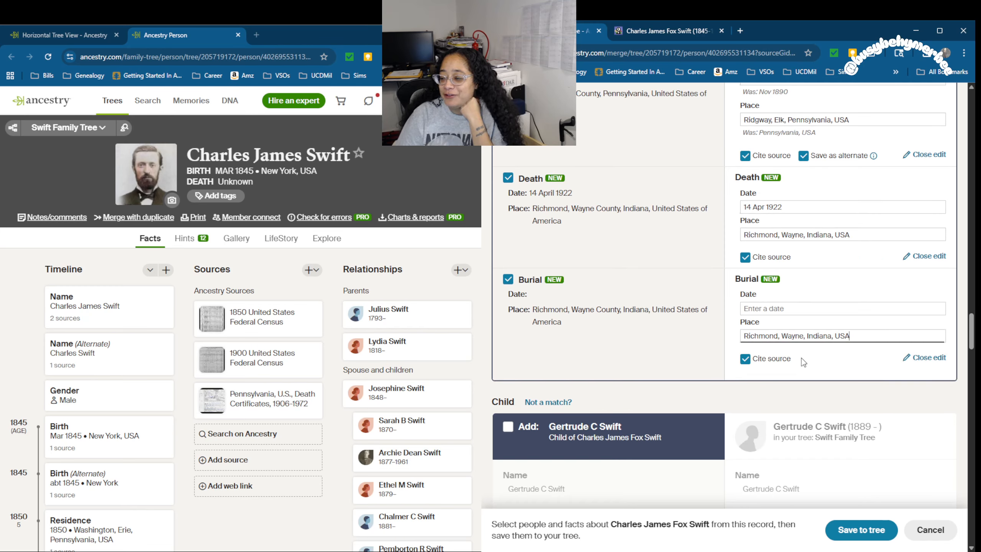
# Step: Include the child buried in Milford and that child's birth fact, standardizing the birth date and replacing the birth place with ",,"
pyautogui.scroll(-5, 803, 314)
pyautogui.click(507, 220)
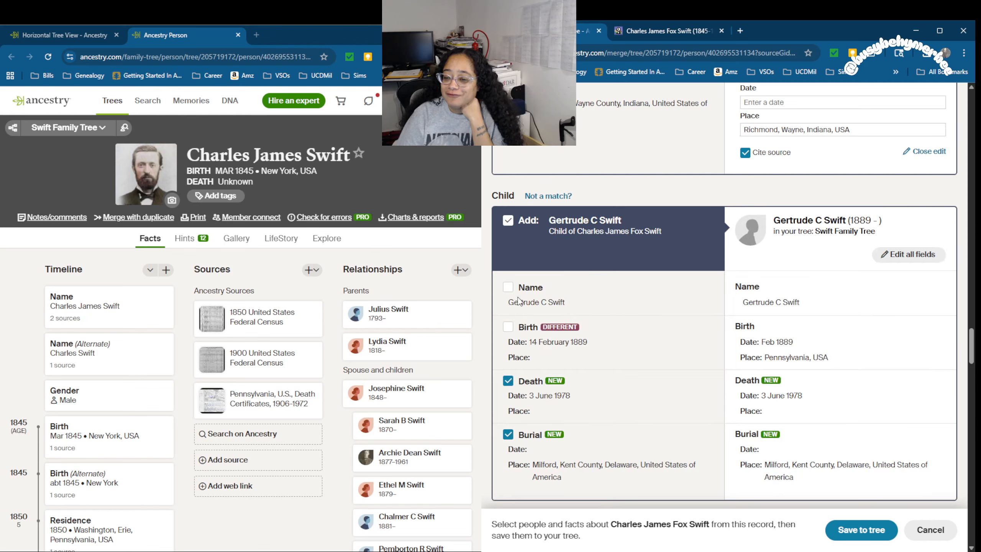
pyautogui.click(509, 328)
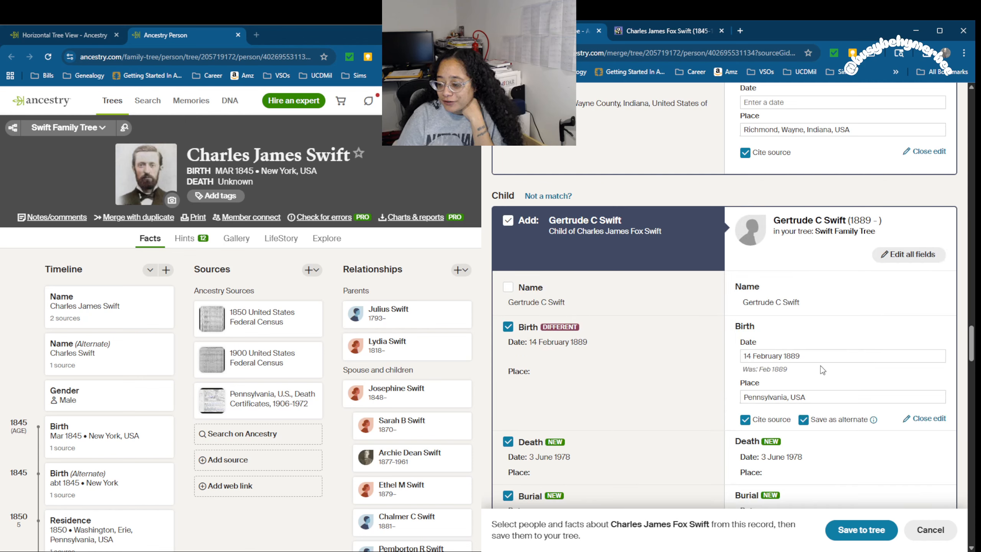
pyautogui.click(811, 359)
pyautogui.click(812, 382)
pyautogui.press('Tab')
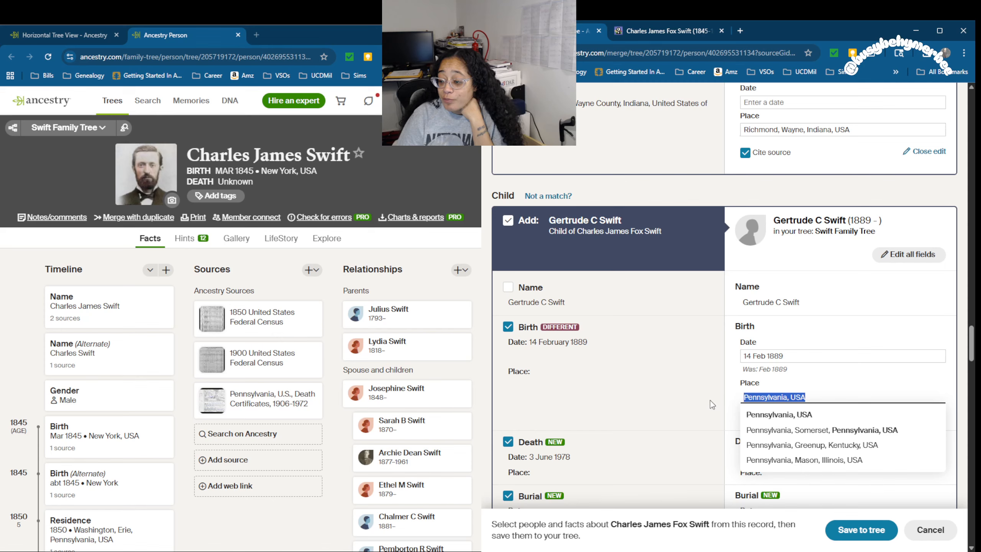
pyautogui.press('BackSpace')
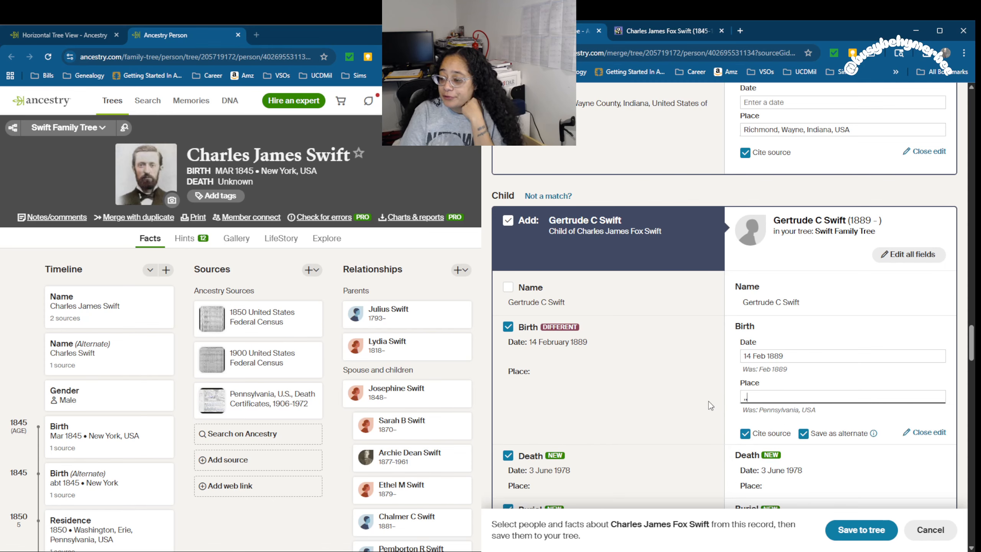
pyautogui.click(652, 415)
# Step: Set this child's death to 3 Jun 1978 with ",," as place, and standardize the burial place as Milford, Kent, Delaware, USA
pyautogui.scroll(-4, 649, 418)
pyautogui.click(797, 331)
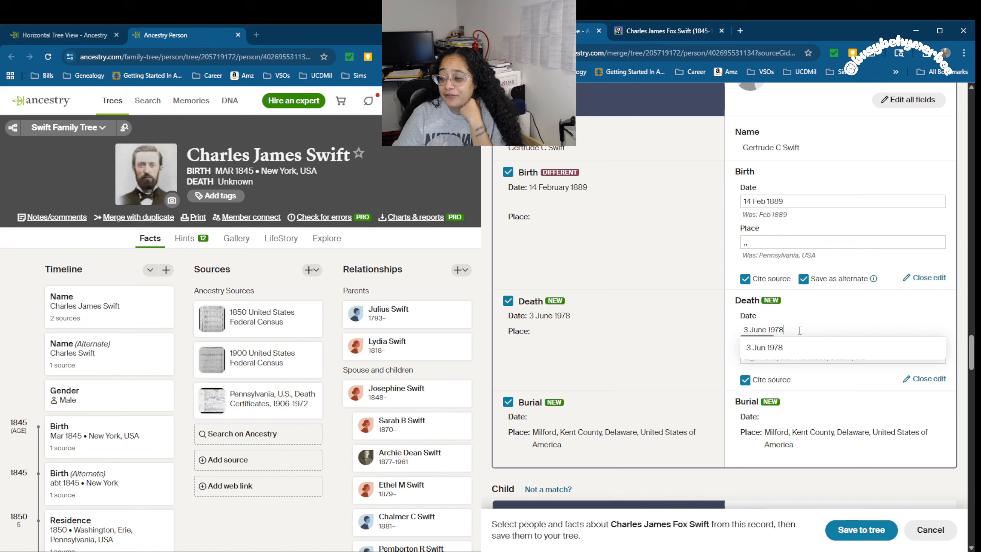
pyautogui.click(793, 363)
pyautogui.write(',,')
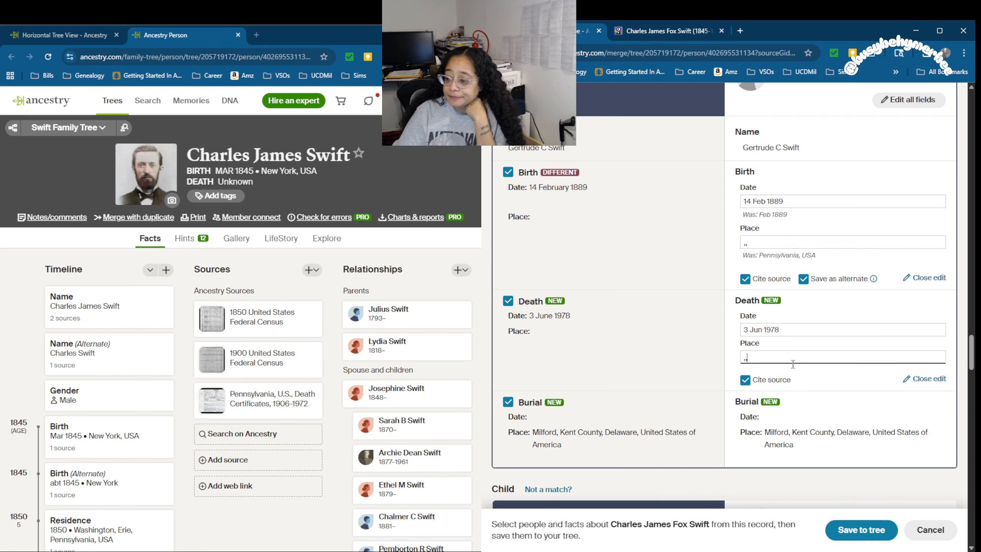
pyautogui.click(804, 431)
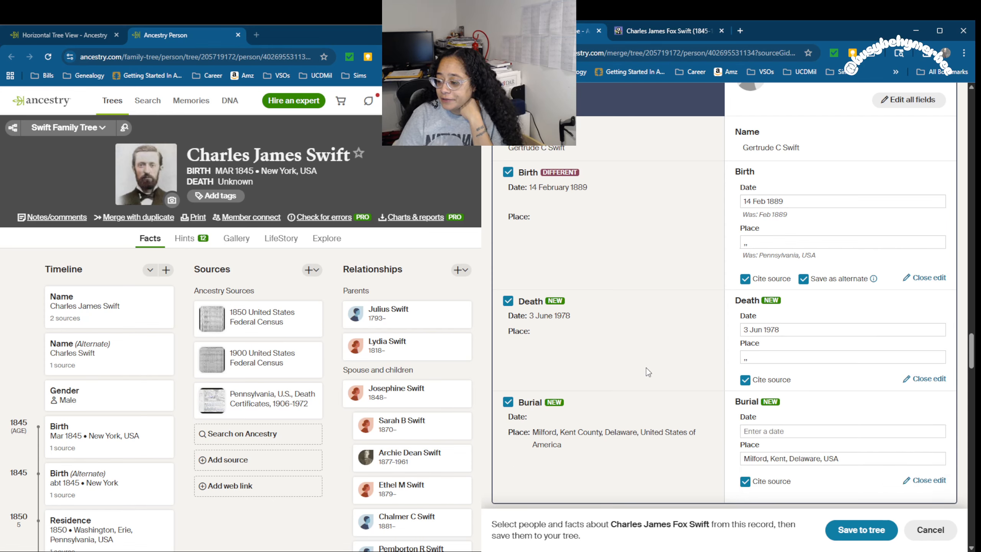
# Step: Include the child who died in Schenectady and accept the record's fuller name, keeping it saved as an alternate
pyautogui.scroll(-6, 649, 373)
pyautogui.scroll(-2, 649, 372)
pyautogui.click(508, 241)
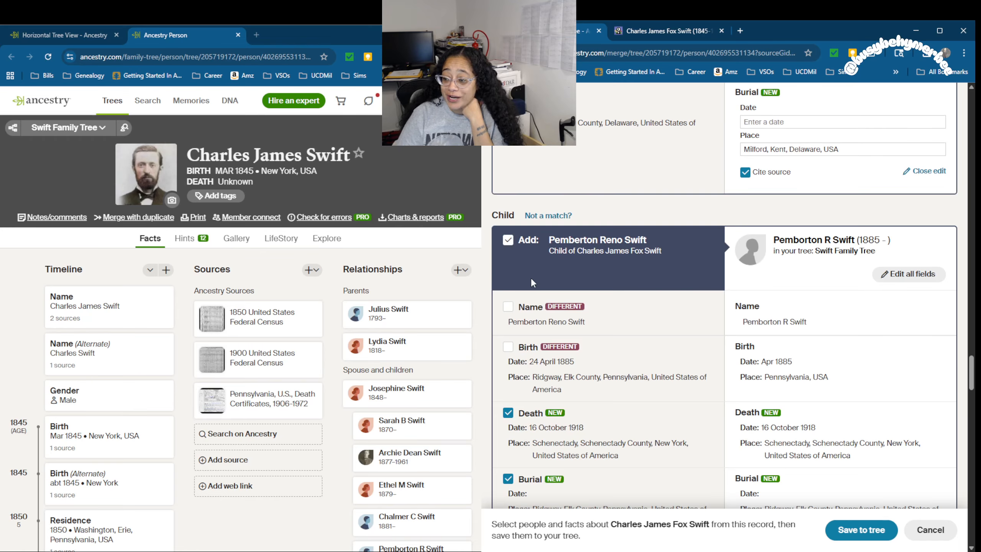
pyautogui.click(509, 308)
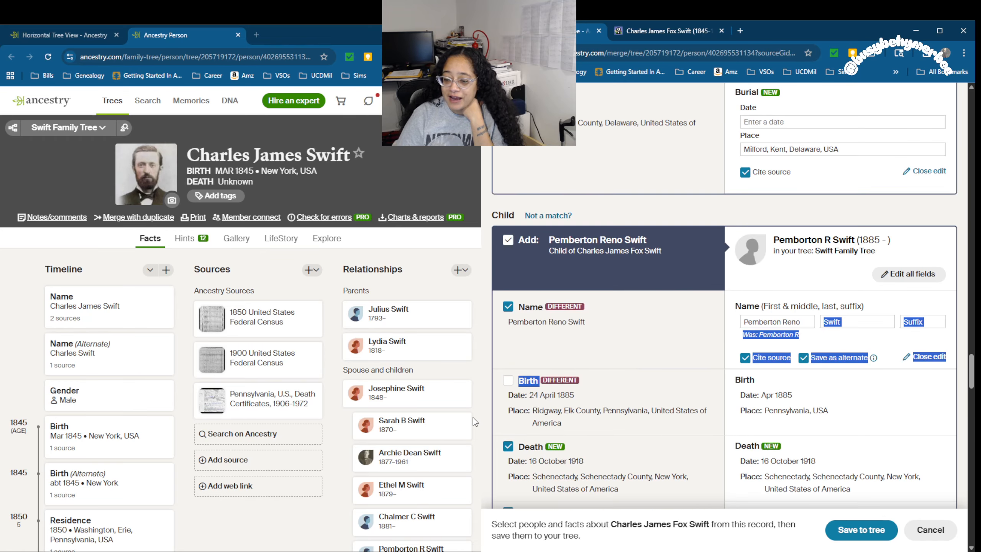
# Step: Include this child's birth fact as an alternate, with a standardized date and Ridgway, Elk, Pennsylvania, USA as the place
pyautogui.click(508, 380)
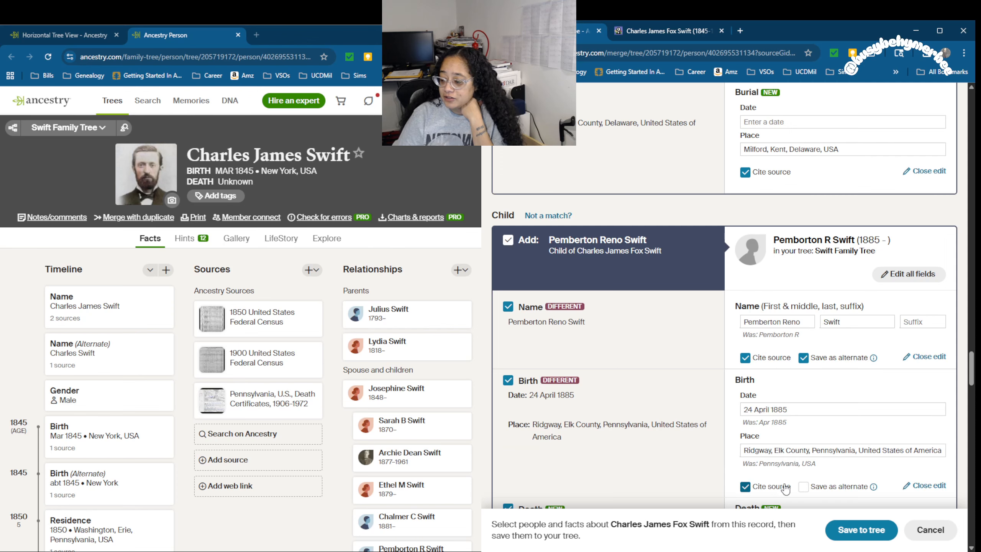
pyautogui.click(779, 430)
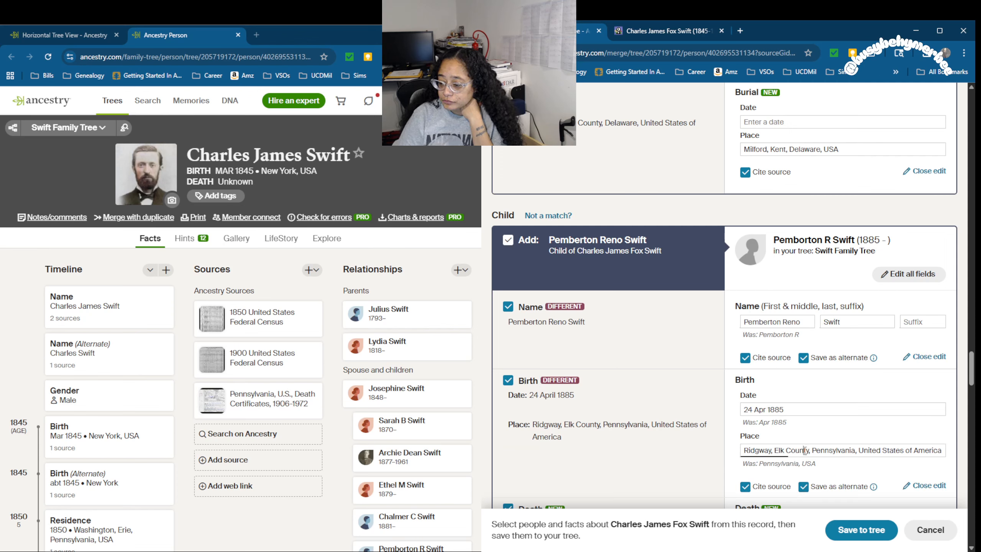
pyautogui.click(802, 451)
pyautogui.click(785, 469)
# Step: Standardize the death as 16 Oct 1918 in Schenectady, Schenectady, New York, USA, and the burial place as Ridgway, Elk, Pennsylvania, USA
pyautogui.scroll(-5, 685, 413)
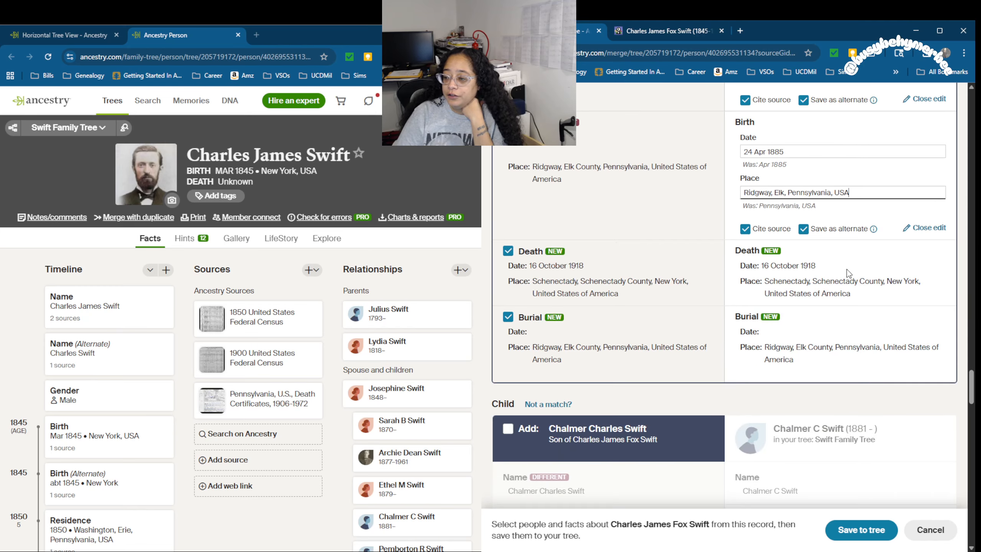
pyautogui.click(812, 269)
pyautogui.click(807, 302)
pyautogui.click(807, 308)
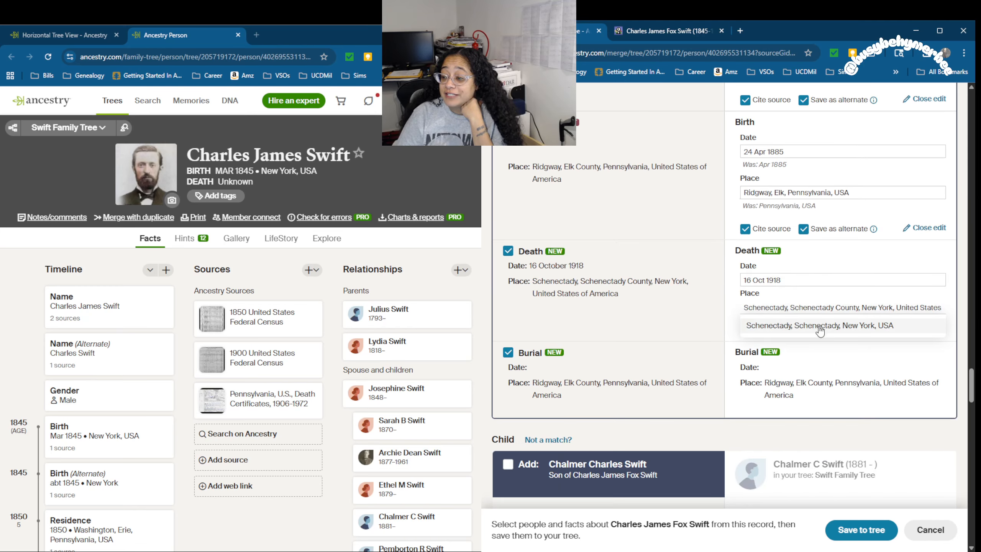
pyautogui.click(820, 325)
pyautogui.click(780, 384)
pyautogui.click(790, 408)
pyautogui.click(794, 425)
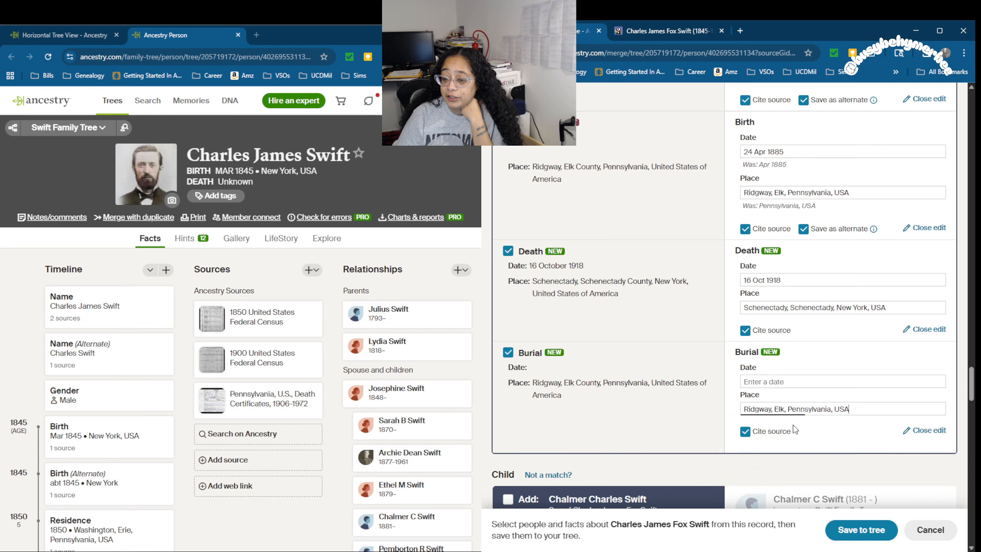
# Step: Include the son who died in Erie and accept the record's full name, saving it as an alternate
pyautogui.scroll(-4, 621, 366)
pyautogui.click(508, 344)
pyautogui.scroll(-1, 504, 320)
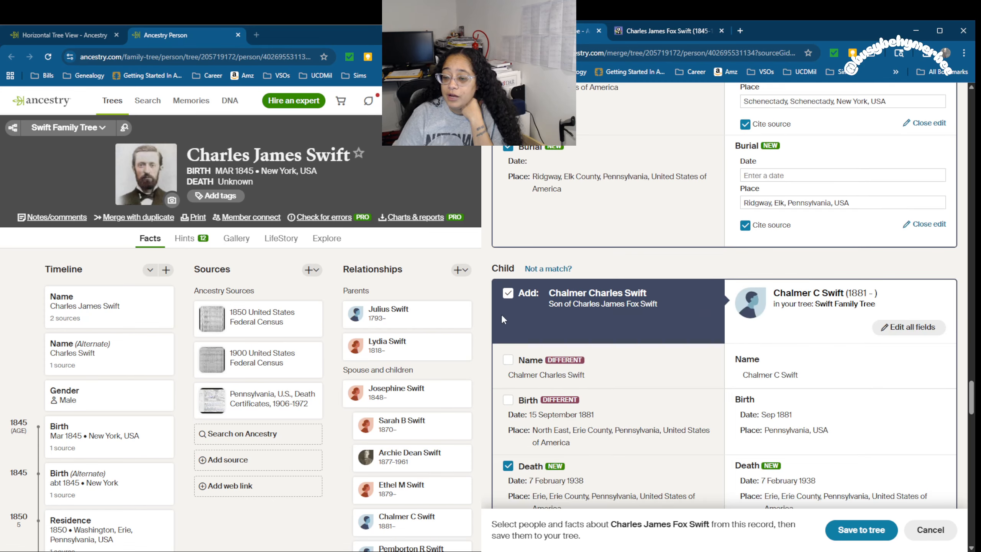
pyautogui.click(508, 360)
pyautogui.click(801, 413)
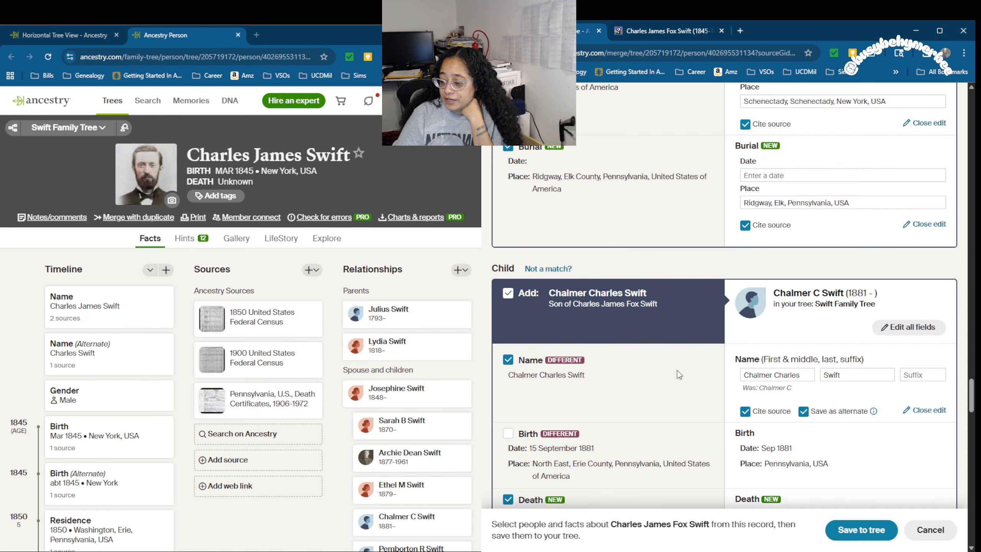
# Step: Include this son's birth fact as an alternate, with a standardized date and North East, Erie, Pennsylvania, USA as the place
pyautogui.scroll(-5, 567, 360)
pyautogui.click(508, 227)
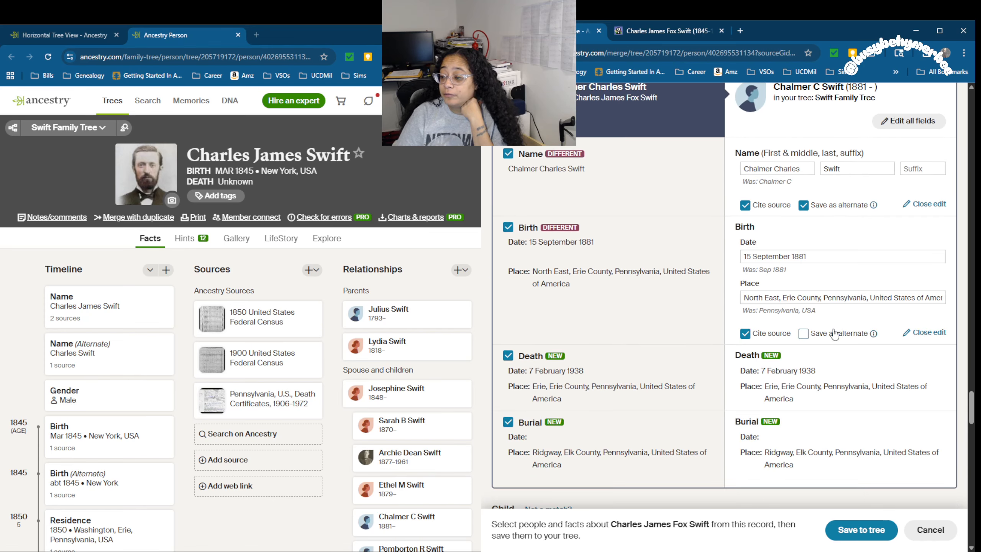
pyautogui.click(808, 256)
pyautogui.click(819, 275)
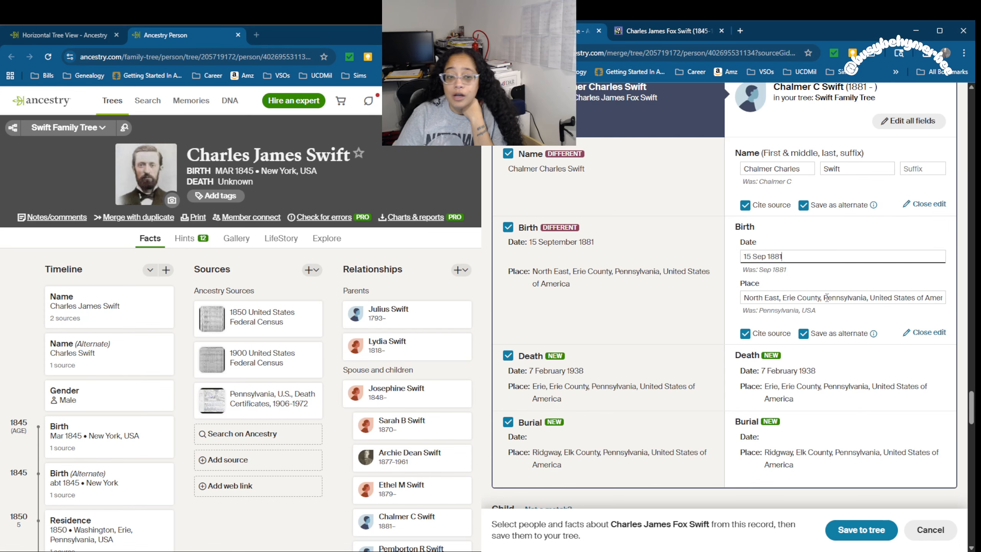
pyautogui.click(819, 298)
pyautogui.click(830, 319)
# Step: Standardize the son's death as 7 Feb 1938 in Erie, Erie, Pennsylvania, USA, and his burial place as Ridgway, Elk, Pennsylvania, USA
pyautogui.scroll(-4, 829, 319)
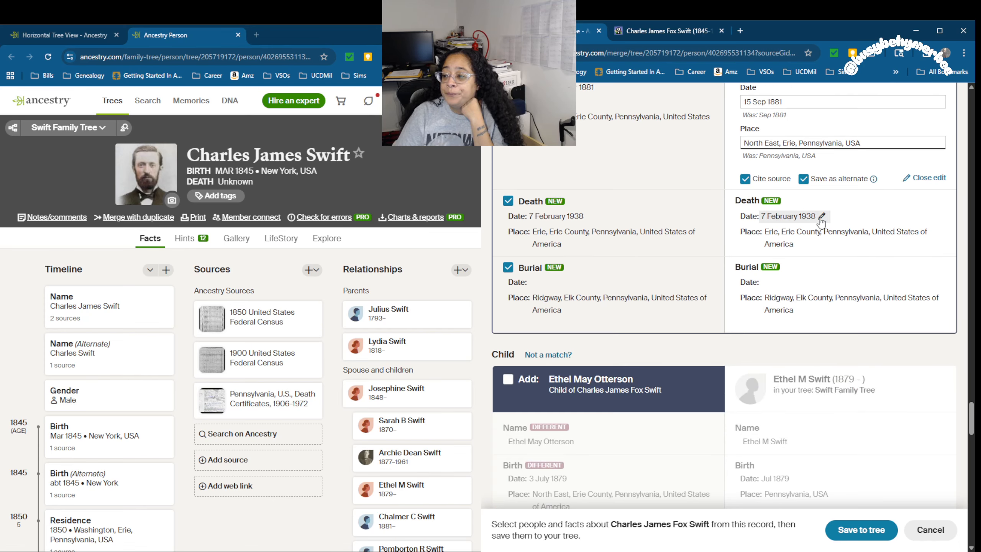
pyautogui.click(808, 222)
pyautogui.click(802, 249)
pyautogui.click(788, 257)
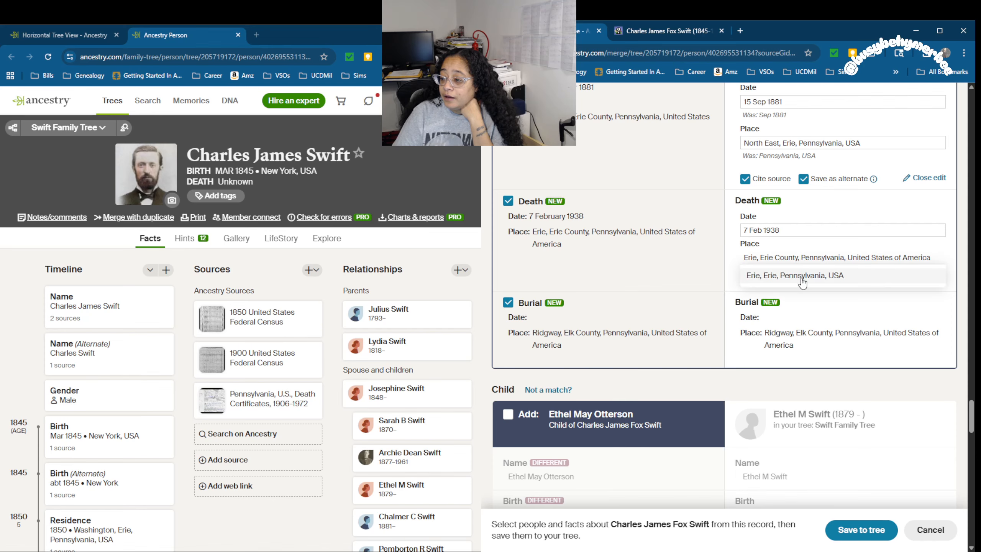
pyautogui.click(788, 275)
pyautogui.click(781, 317)
pyautogui.click(784, 376)
# Step: Include the child who died in Warren and accept the record's different surname and middle name, saved as an alternate
pyautogui.scroll(-4, 555, 301)
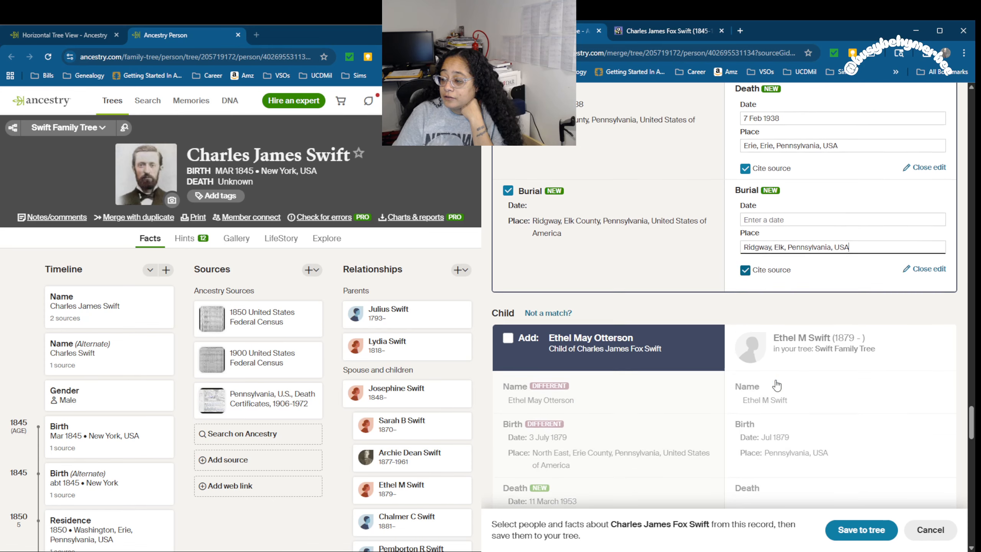
pyautogui.click(509, 295)
pyautogui.scroll(-1, 515, 297)
pyautogui.click(508, 310)
pyautogui.doubleClick(803, 365)
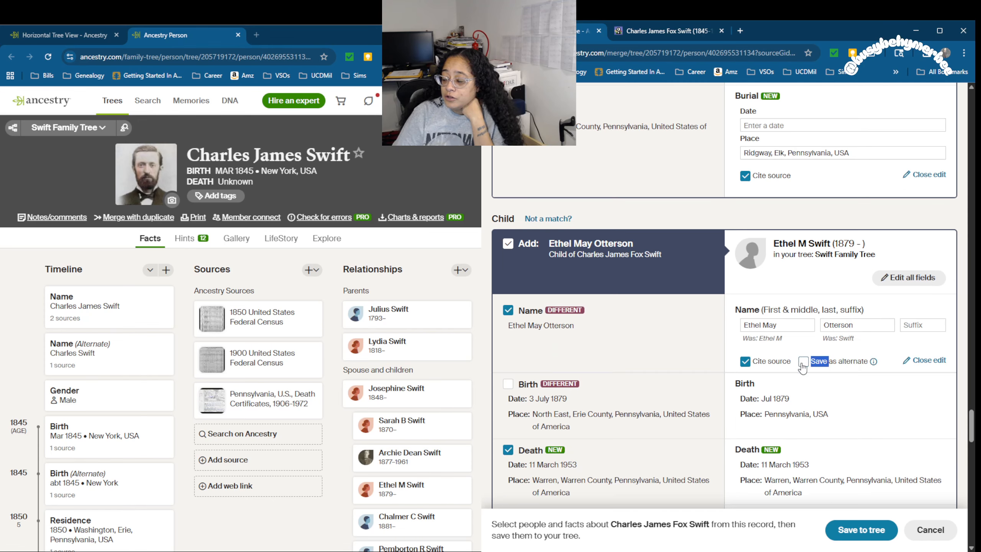
pyautogui.click(803, 363)
# Step: Include the birth fact of the child who died in Warren as an alternate, standardizing its date and setting North East, Erie, Pennsylvania, USA
pyautogui.scroll(-4, 657, 309)
pyautogui.click(508, 229)
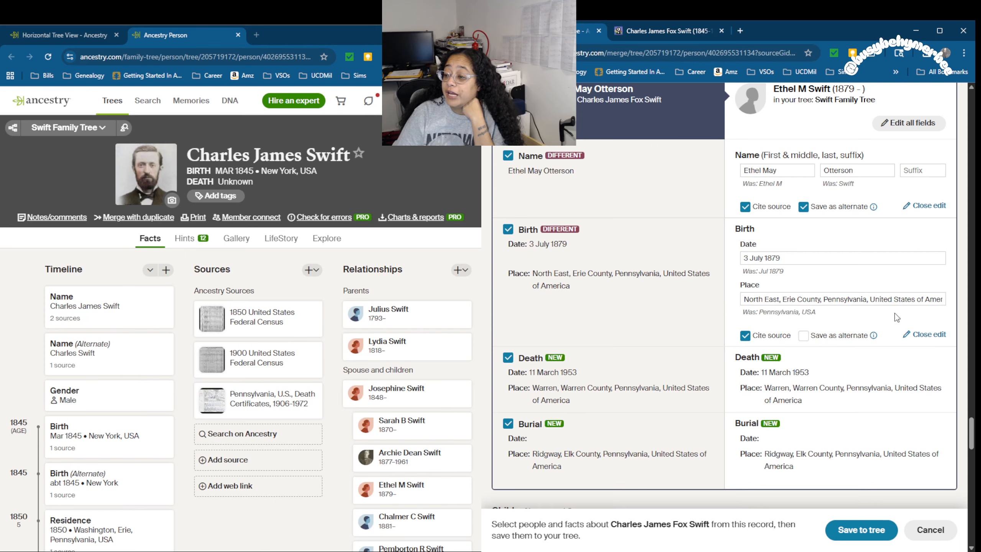
pyautogui.click(783, 259)
pyautogui.click(790, 277)
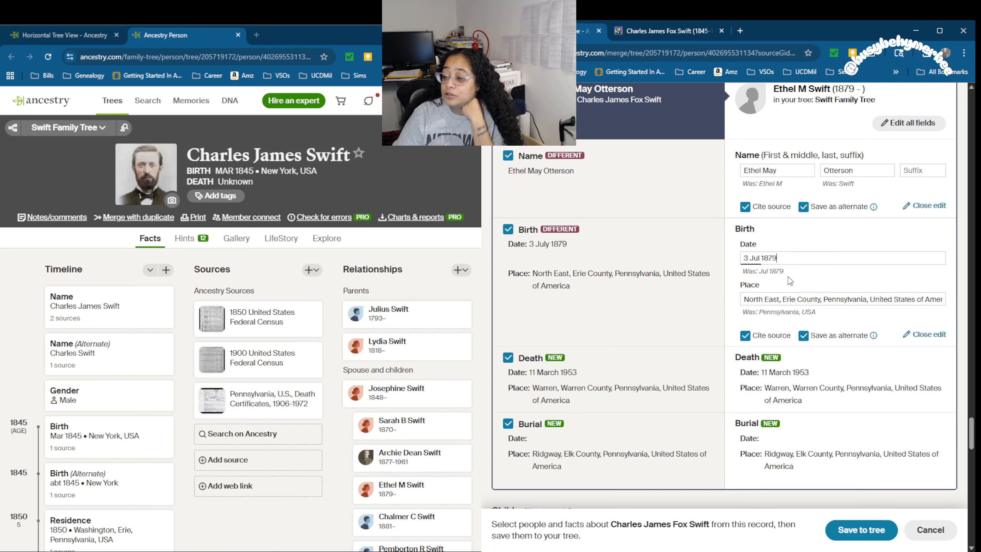
pyautogui.click(799, 299)
pyautogui.click(804, 316)
# Step: Standardize this child's death as 11 Mar 1953 in Warren, Warren, Pennsylvania, USA, and the burial place as Ridgway, Elk, Pennsylvania, USA
pyautogui.scroll(-4, 800, 317)
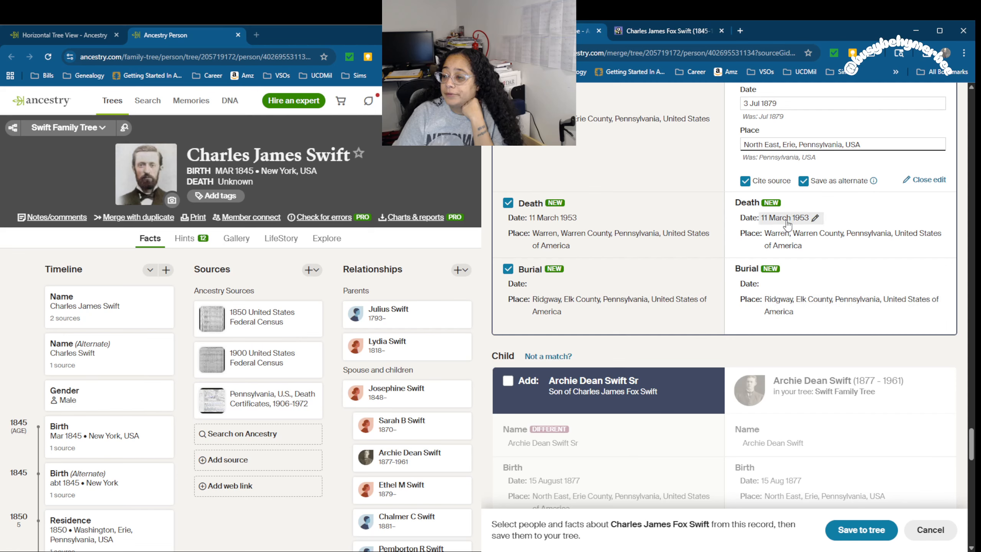
pyautogui.click(788, 219)
pyautogui.click(799, 251)
pyautogui.click(799, 258)
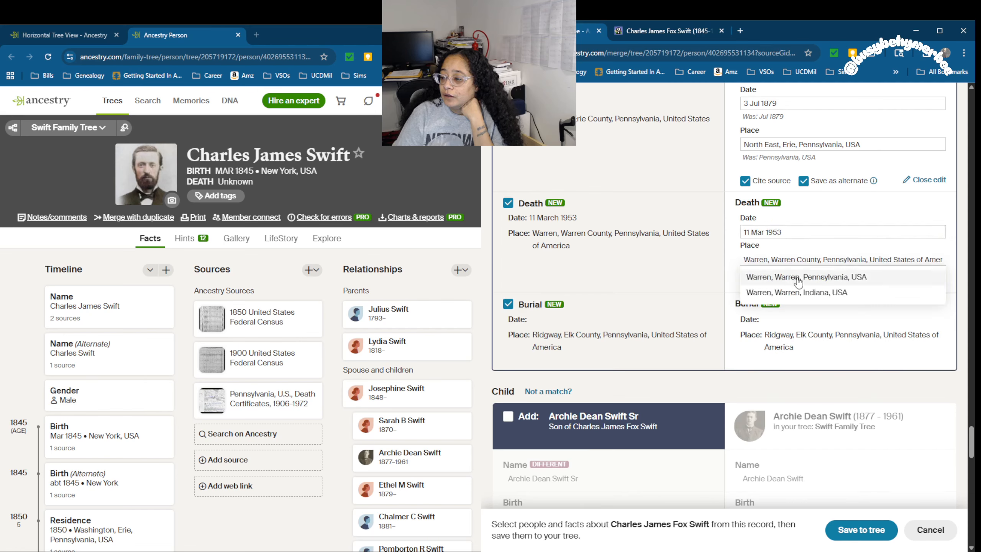
pyautogui.click(800, 276)
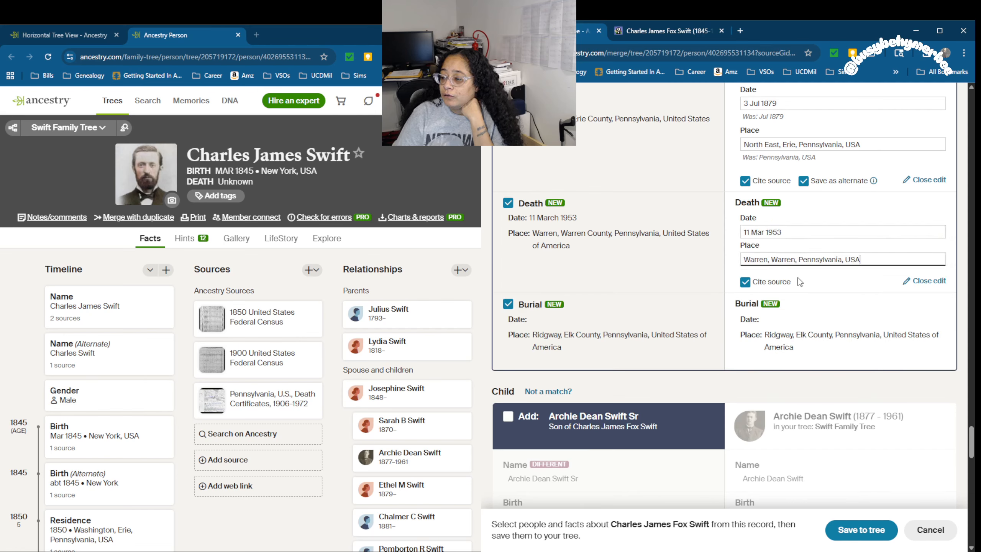
pyautogui.click(802, 316)
pyautogui.click(804, 361)
pyautogui.click(805, 379)
# Step: Include the son who died in Bryn Mawr and accept his name with the Sr suffix, saved as an alternate
pyautogui.scroll(-5, 564, 288)
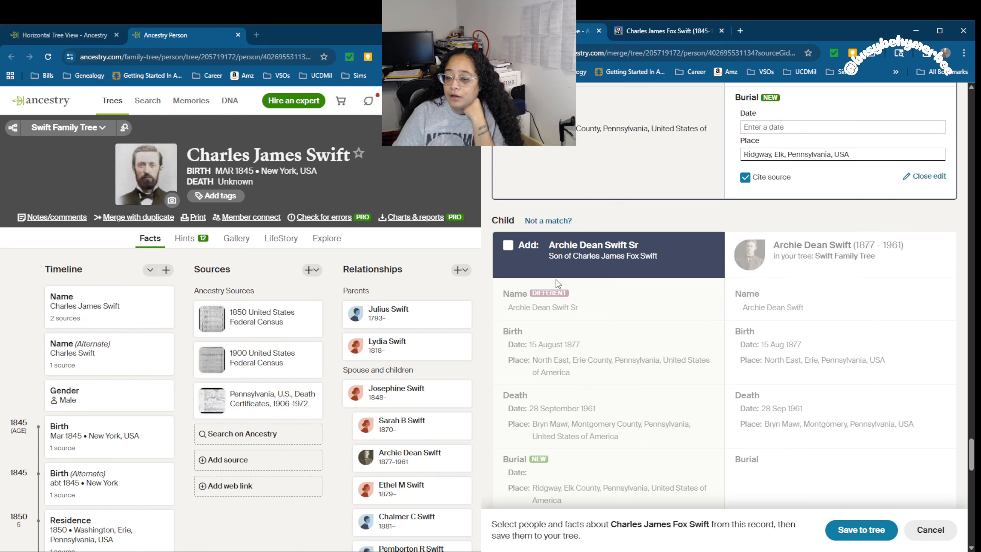
pyautogui.click(508, 245)
pyautogui.click(508, 312)
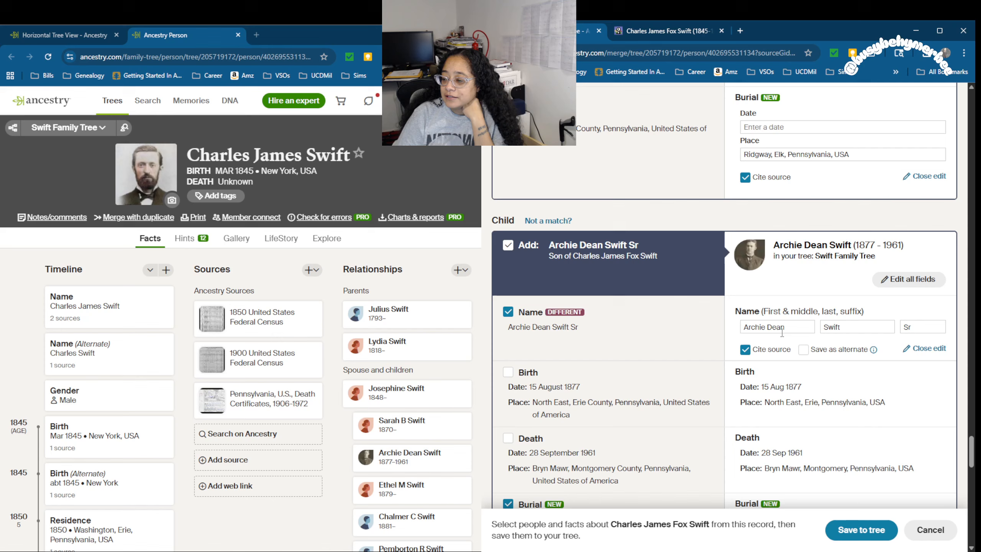
# Step: Standardize the burial place of the son who died in Bryn Mawr as Ridgway, Elk, Pennsylvania, USA
pyautogui.scroll(-4, 559, 245)
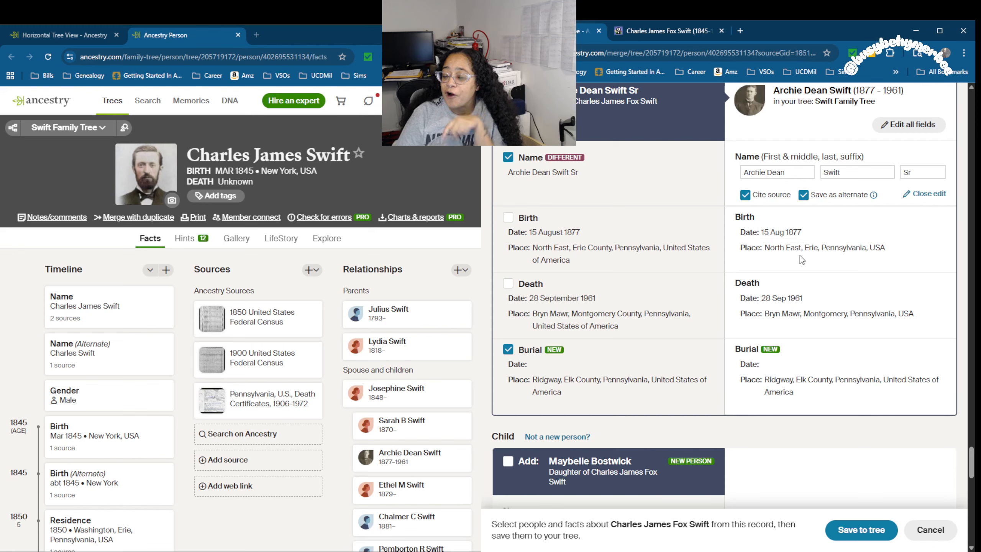
pyautogui.scroll(-3, 800, 257)
pyautogui.click(801, 300)
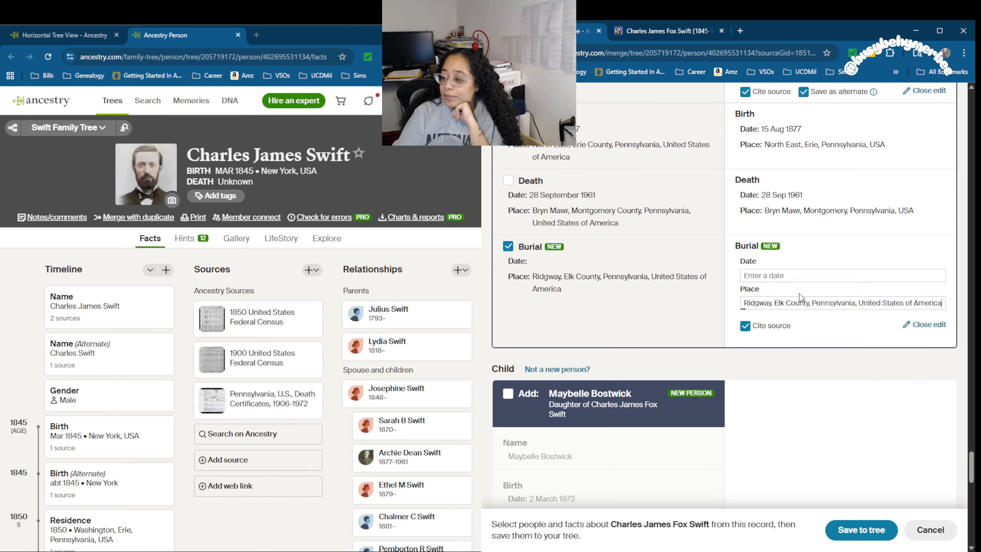
pyautogui.click(803, 324)
# Step: Include the daughter who died in Ardmore as a new person, standardizing her birth date and setting the birth place to Pennsylvania, USA
pyautogui.scroll(-5, 806, 324)
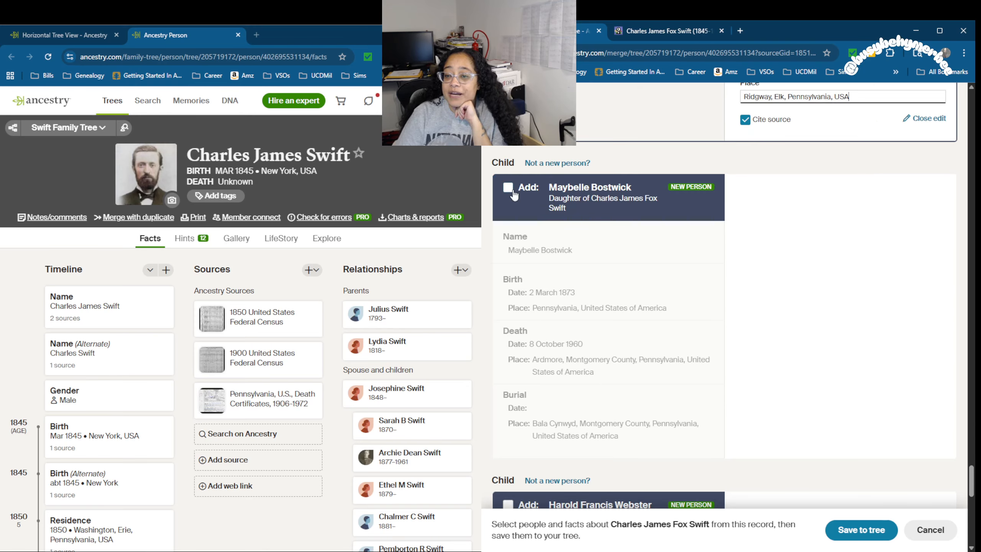
pyautogui.click(508, 187)
pyautogui.scroll(-2, 910, 156)
pyautogui.click(812, 170)
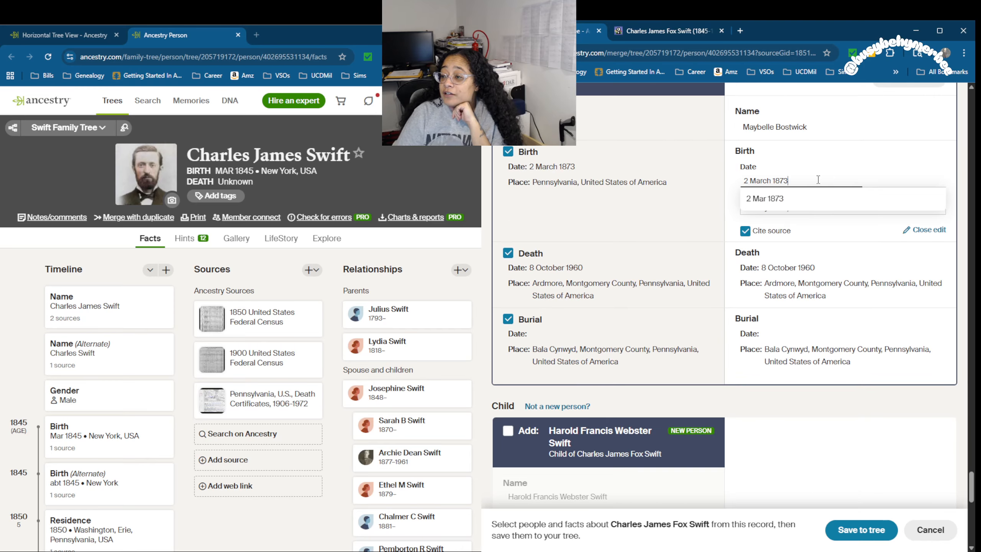
pyautogui.click(793, 199)
pyautogui.click(799, 208)
pyautogui.click(788, 222)
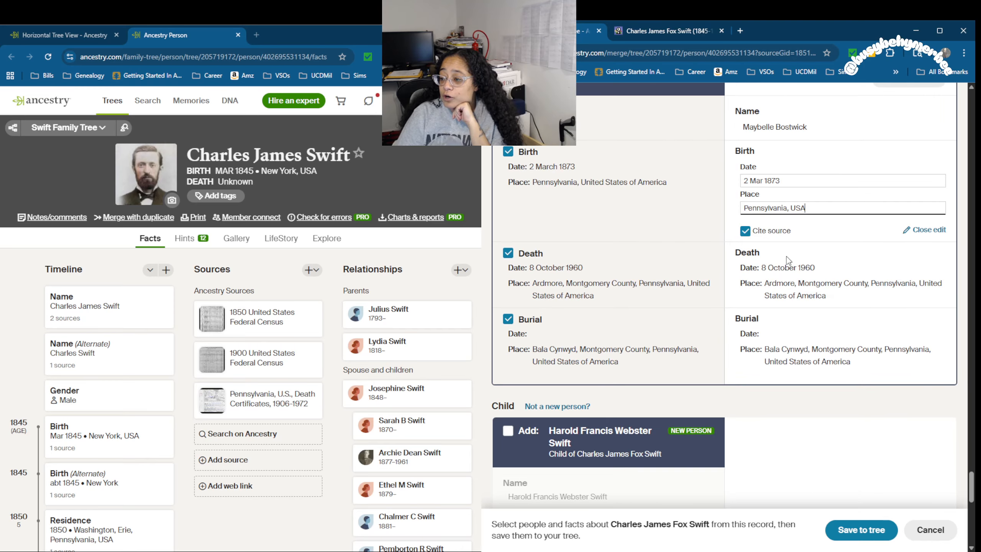
# Step: Standardize her death as 8 Oct 1960 in Ardmore, Montgomery, Pennsylvania, USA, and the burial place as Bala Cynwyd, Montgomery, Pennsylvania, USA
pyautogui.click(785, 268)
pyautogui.click(766, 300)
pyautogui.click(827, 316)
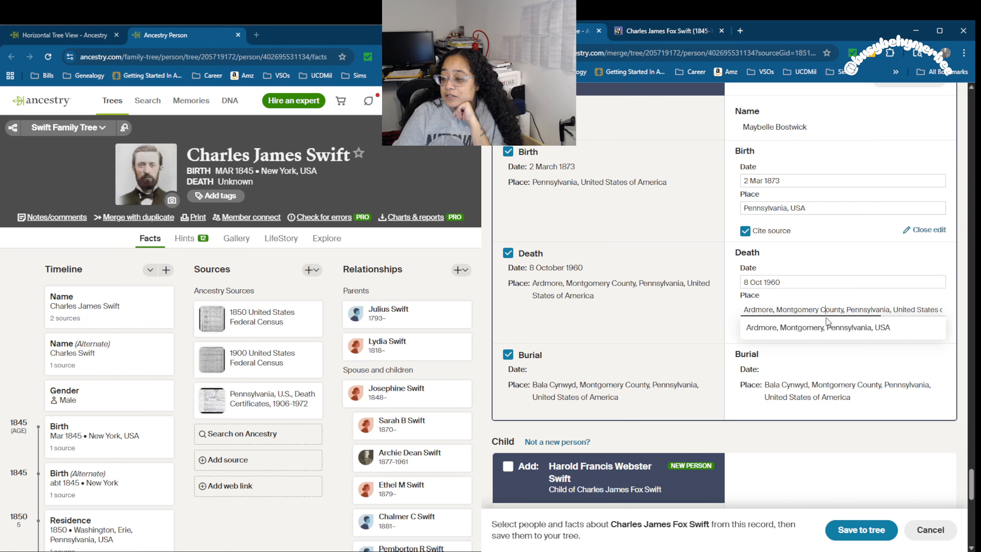
pyautogui.click(827, 327)
pyautogui.click(798, 386)
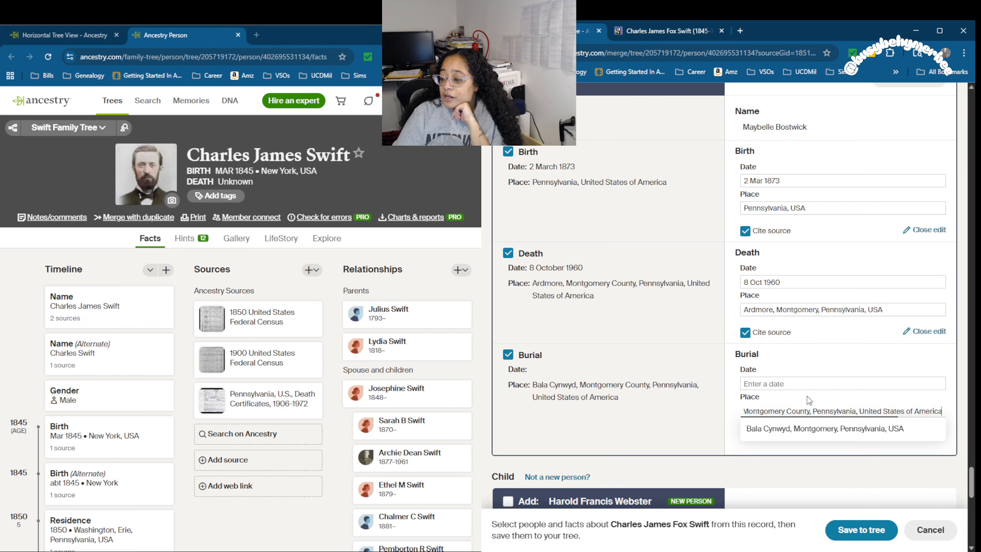
pyautogui.click(831, 429)
# Step: Include the child who died in 1888, standardizing the birth date and setting the birth place to Ridgway, Elk, Pennsylvania, USA
pyautogui.scroll(-5, 809, 406)
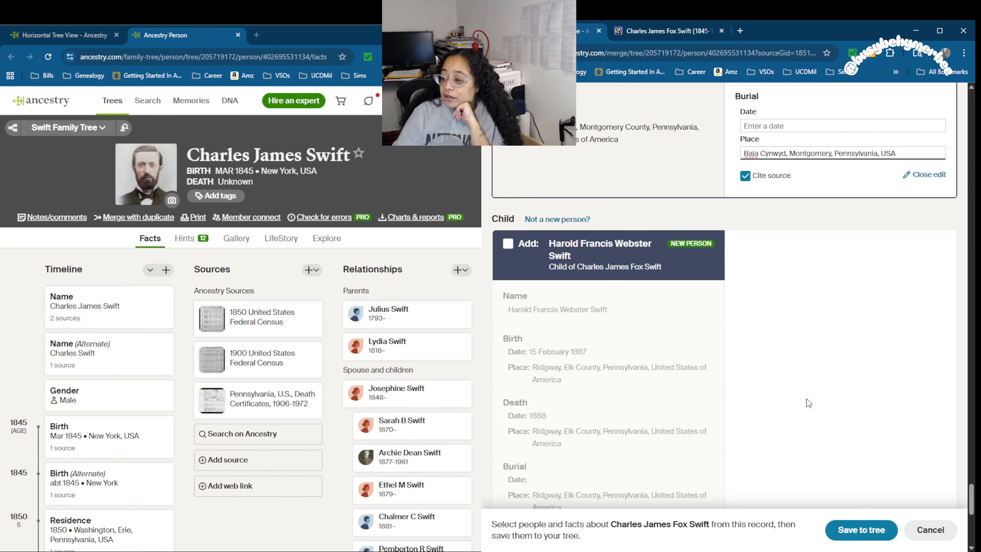
pyautogui.click(508, 244)
pyautogui.scroll(-3, 884, 111)
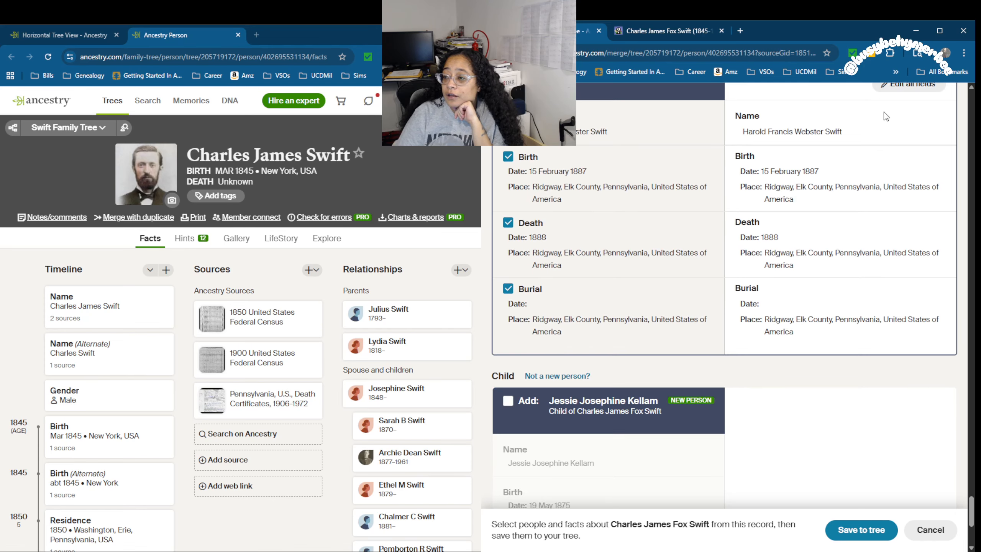
pyautogui.click(798, 172)
pyautogui.click(804, 213)
pyautogui.click(804, 244)
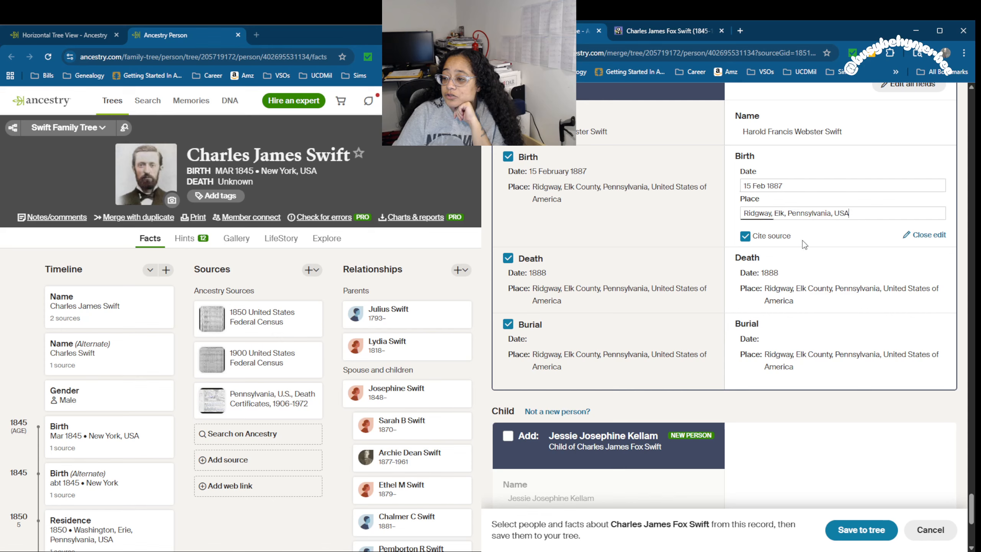
# Step: Standardize the death and burial places of the child who died in 1888 as Ridgway, Elk, Pennsylvania, USA
pyautogui.click(790, 300)
pyautogui.click(791, 340)
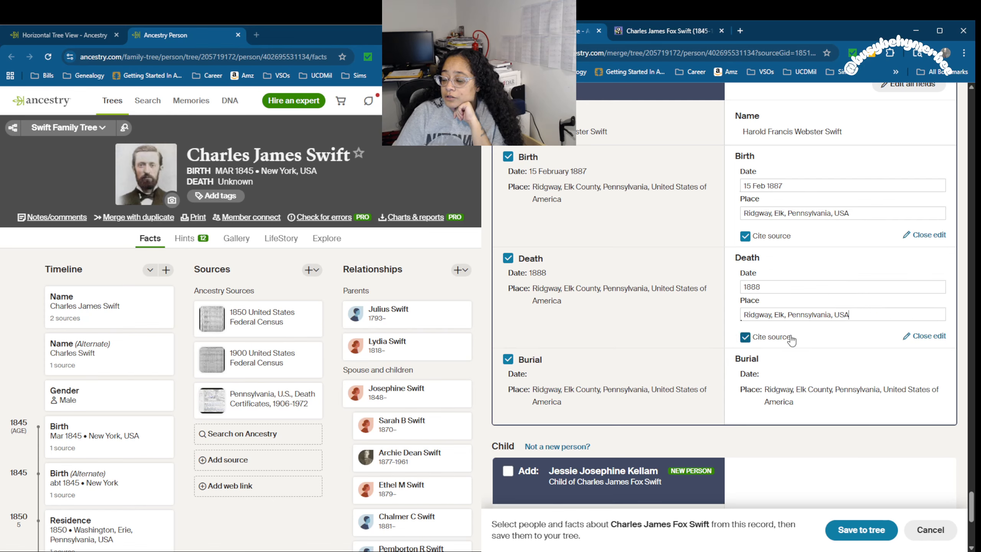
pyautogui.click(803, 394)
pyautogui.click(769, 436)
# Step: Include the child who died in Greensboro as a new person and standardize the birth place as Pennsylvania, USA
pyautogui.scroll(-7, 800, 441)
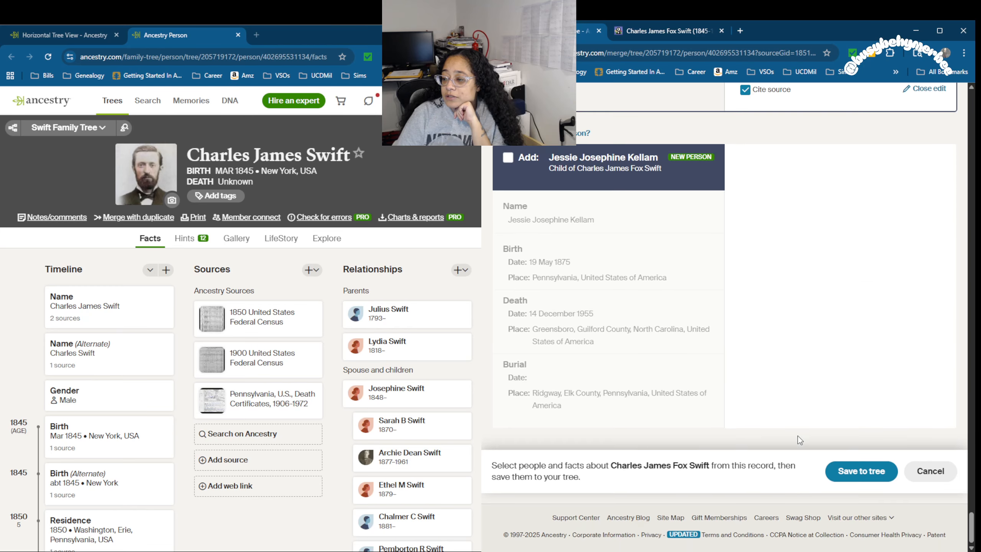
pyautogui.click(508, 157)
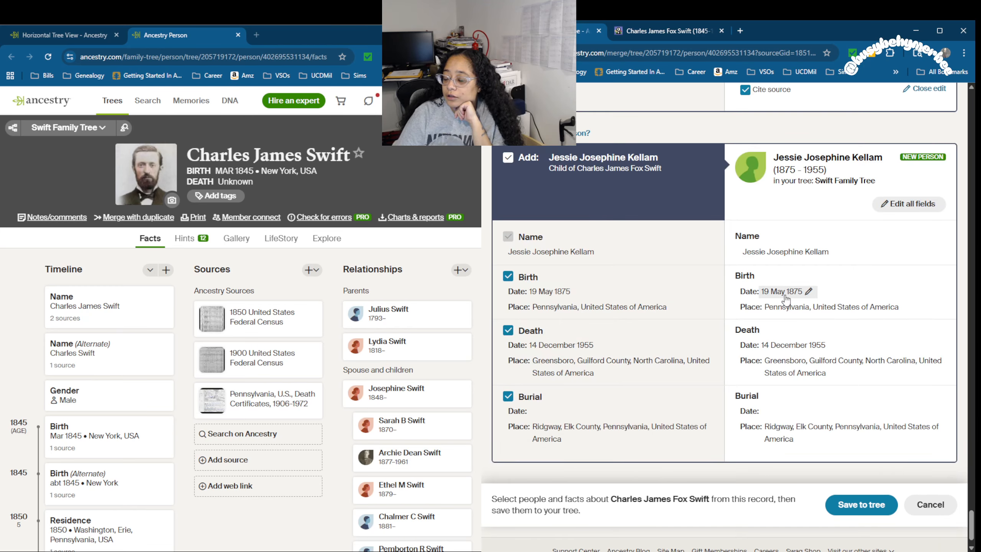
pyautogui.click(807, 291)
pyautogui.click(809, 333)
pyautogui.click(809, 350)
# Step: Standardize this child's death as 14 Dec 1955 in Greensboro, Guilford, North Carolina, USA, and the burial place as Ridgway, Elk, Pennsylvania, USA
pyautogui.click(811, 393)
pyautogui.click(809, 429)
pyautogui.scroll(-3, 805, 418)
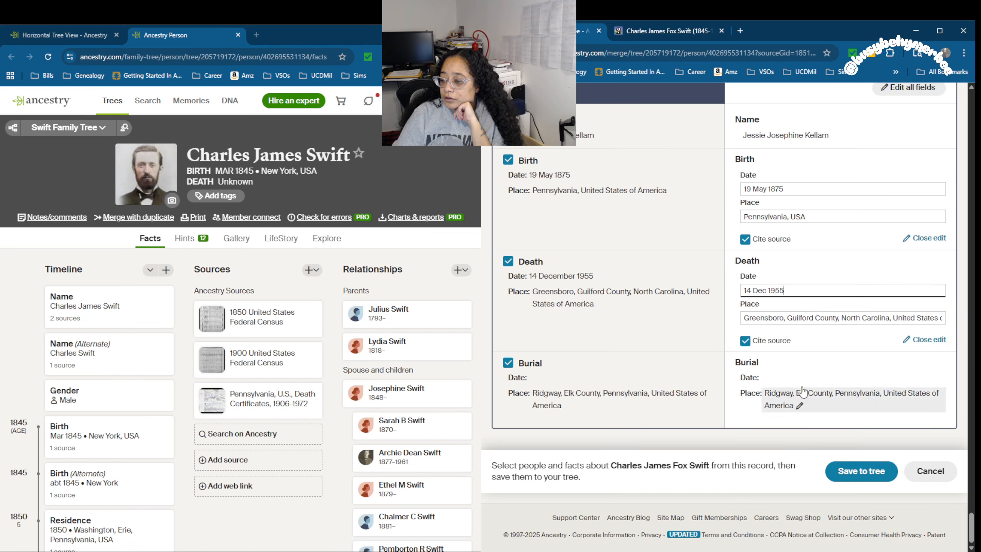
pyautogui.click(820, 317)
pyautogui.click(829, 341)
pyautogui.click(814, 390)
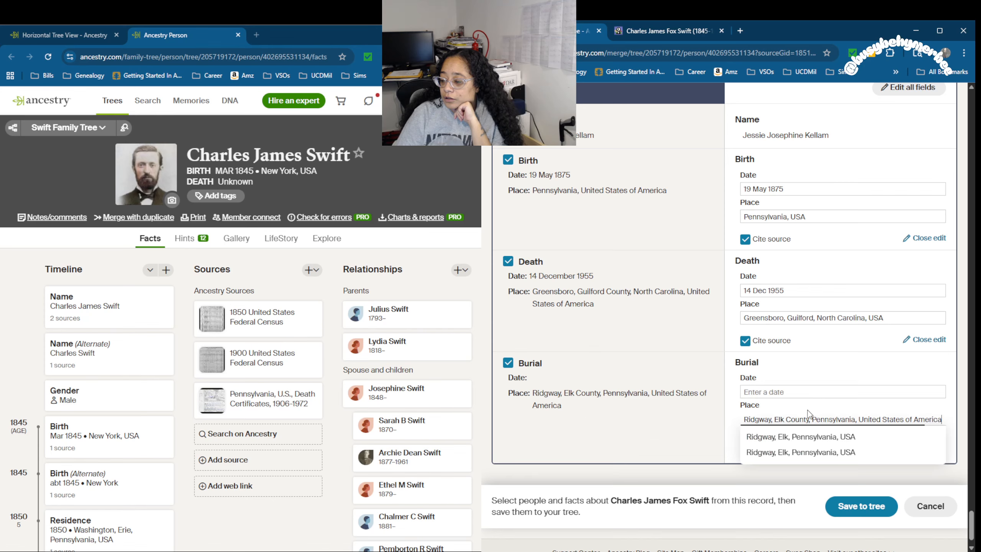
pyautogui.click(807, 440)
# Step: Save the selected people and facts to the tree and reload the father's facts page
pyautogui.scroll(-1, 831, 444)
pyautogui.click(852, 473)
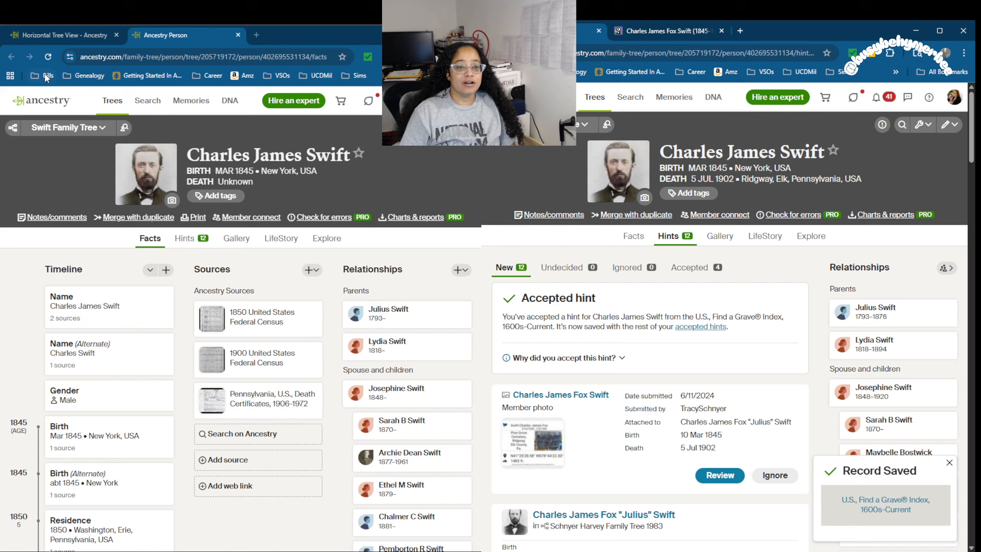
pyautogui.click(49, 57)
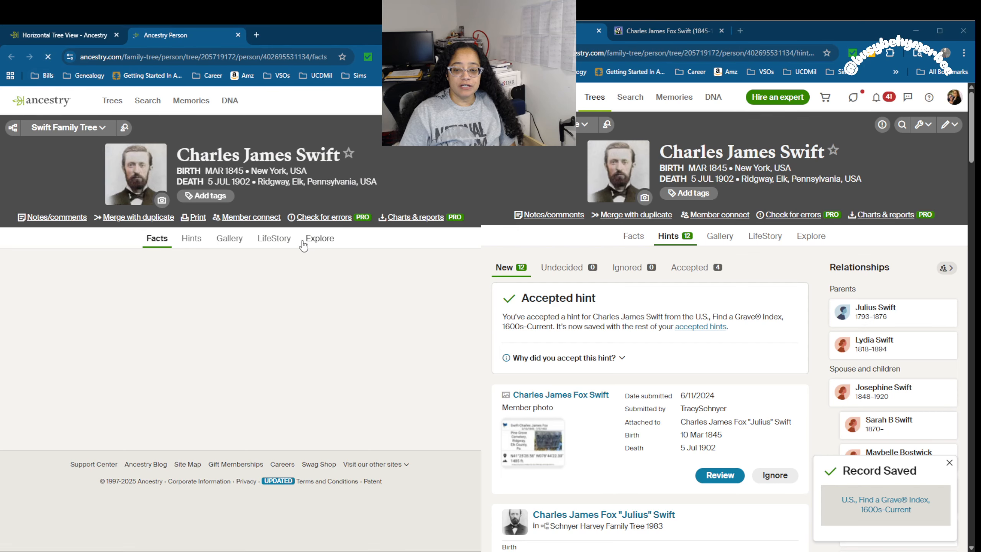
# Step: Make the father's alternate name with the extra middle name his preferred name and save it
pyautogui.click(168, 365)
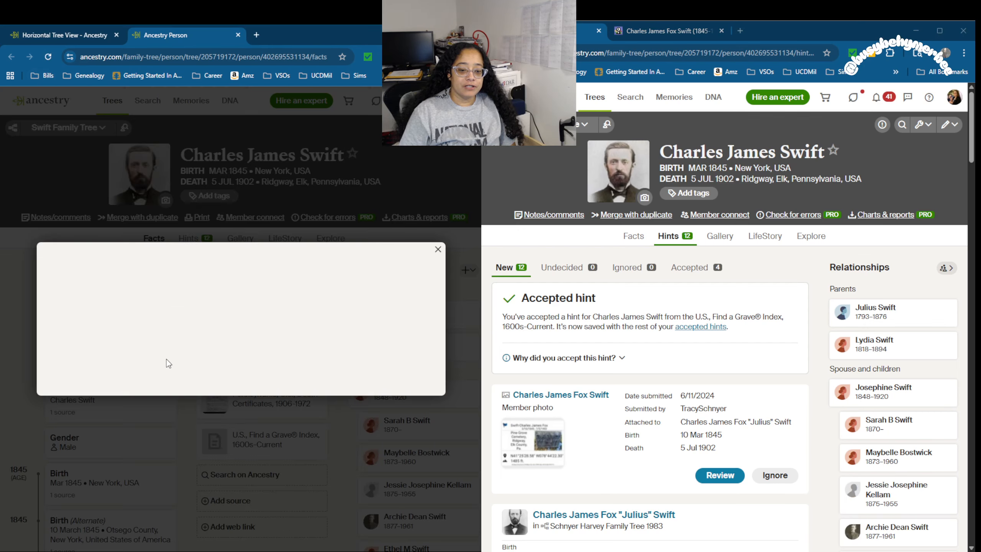
pyautogui.click(146, 342)
pyautogui.click(163, 367)
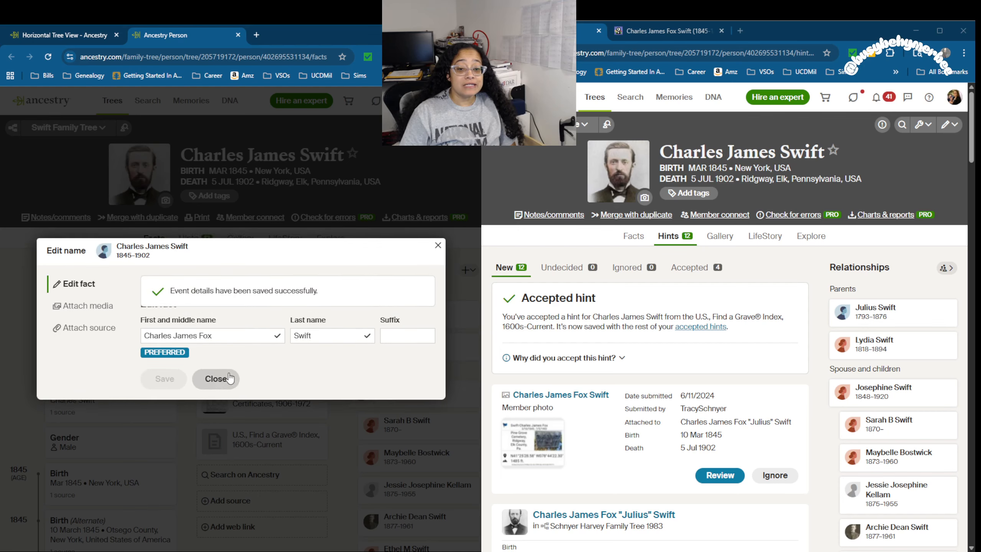
pyautogui.click(214, 385)
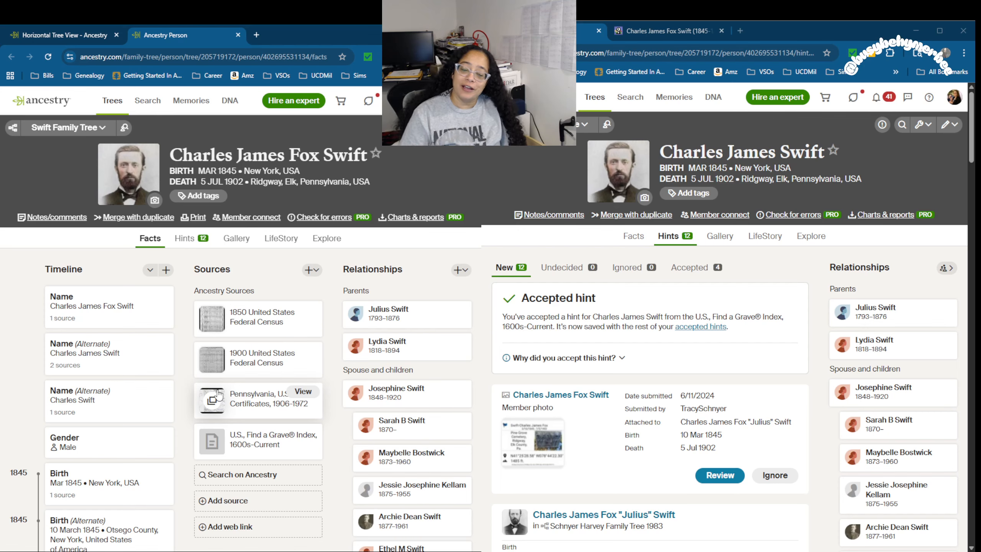
# Step: Make the father's alternate Otsego County birth preferred, standardizing its date and setting the location to Otsego County, New York, USA
pyautogui.scroll(-5, 218, 393)
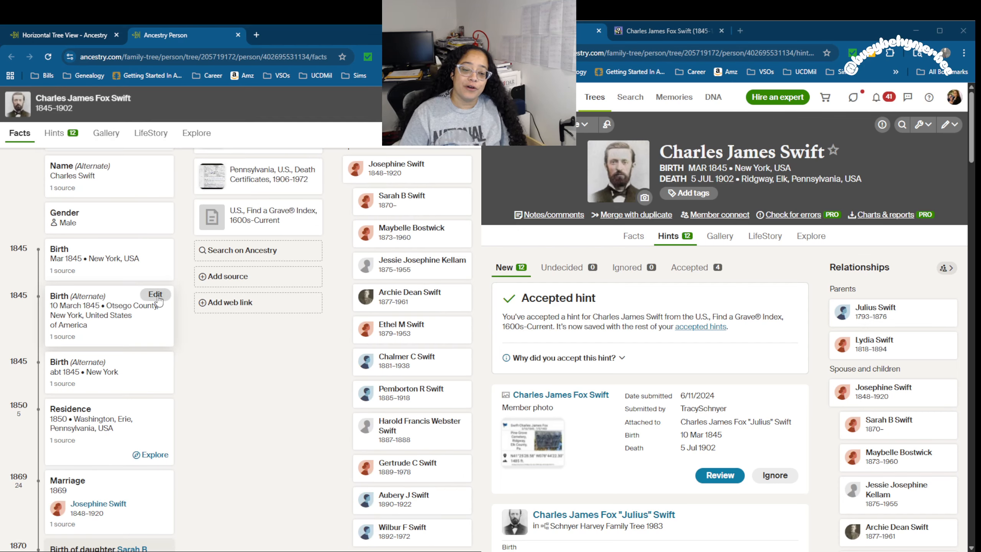
pyautogui.click(156, 294)
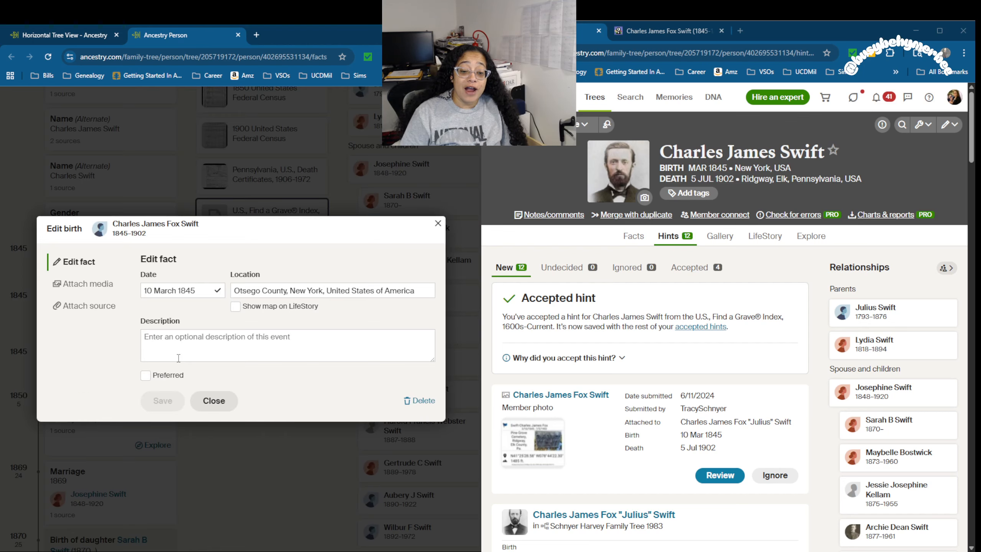
pyautogui.click(146, 375)
pyautogui.click(178, 290)
pyautogui.click(166, 307)
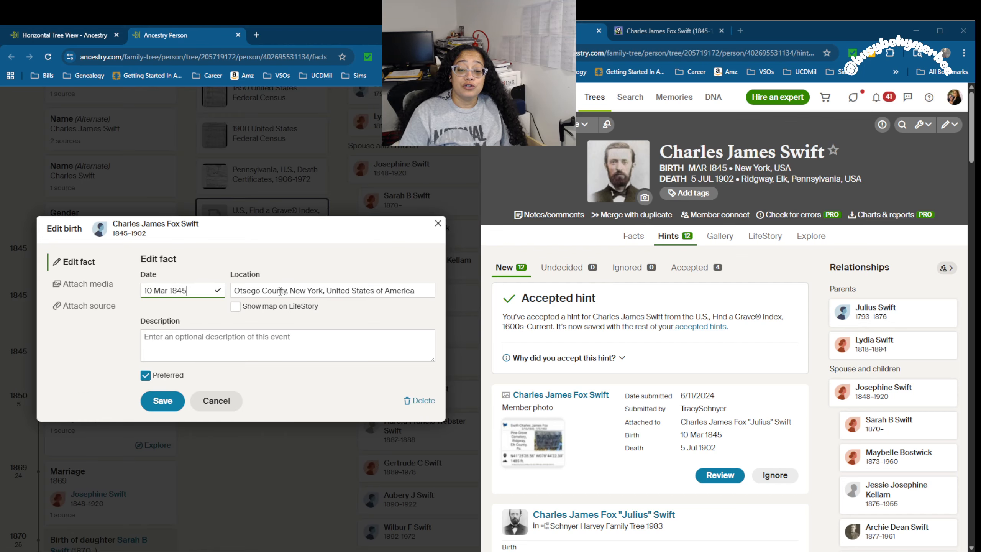
pyautogui.click(286, 292)
pyautogui.click(289, 309)
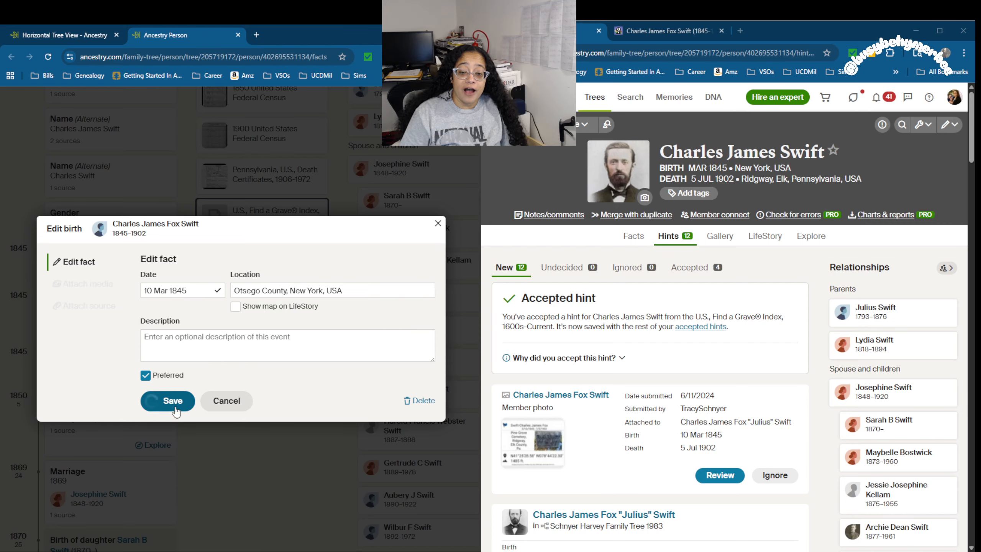
pyautogui.click(164, 402)
pyautogui.click(216, 413)
# Step: Review the father's timeline through death and burial, then examine his Find a Grave memorial down to the family members
pyautogui.scroll(-10, 215, 417)
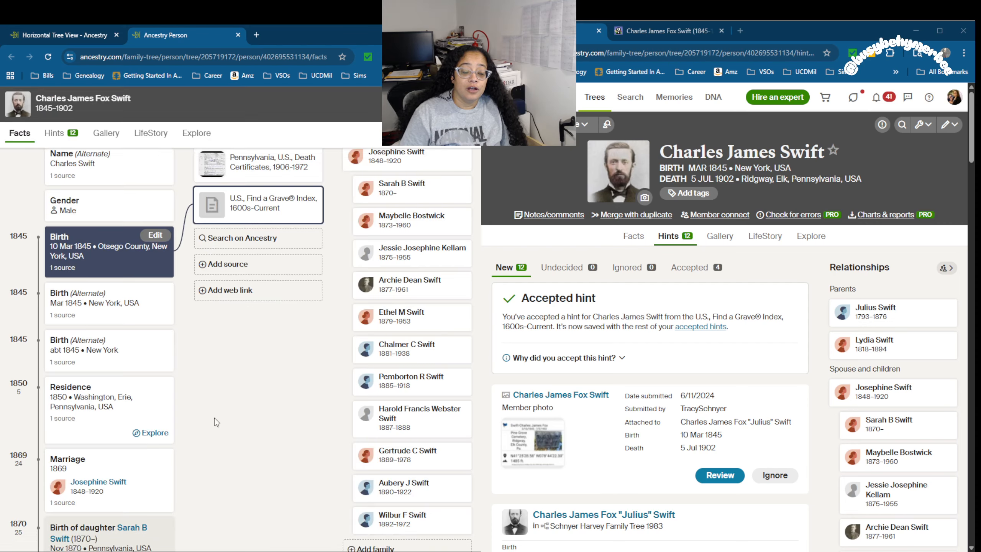
pyautogui.scroll(-5, 214, 417)
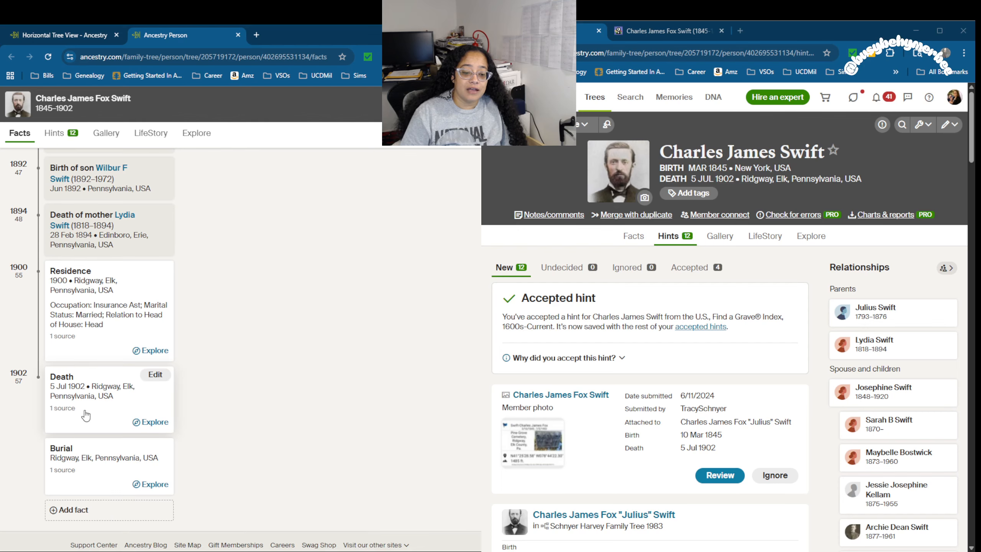
pyautogui.scroll(20, 90, 413)
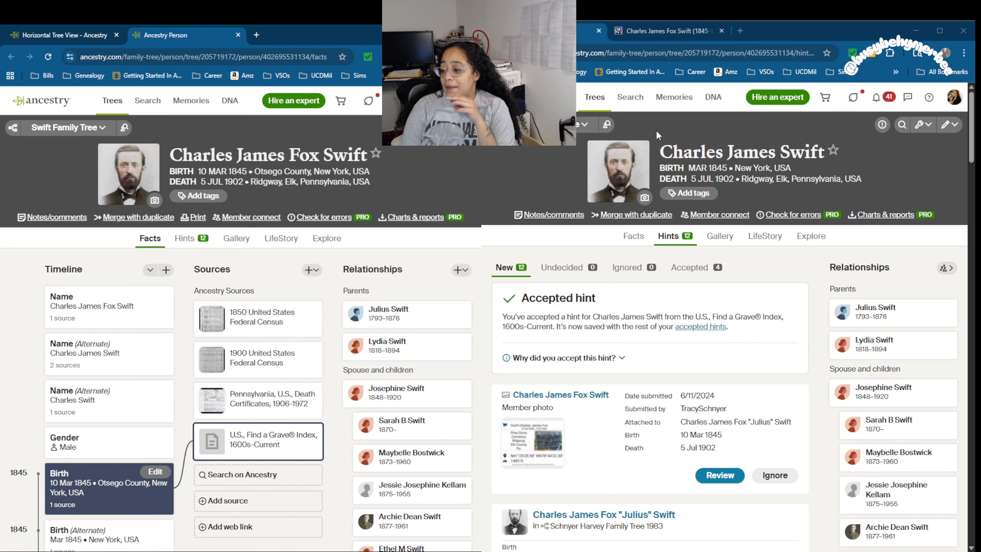
pyautogui.click(658, 31)
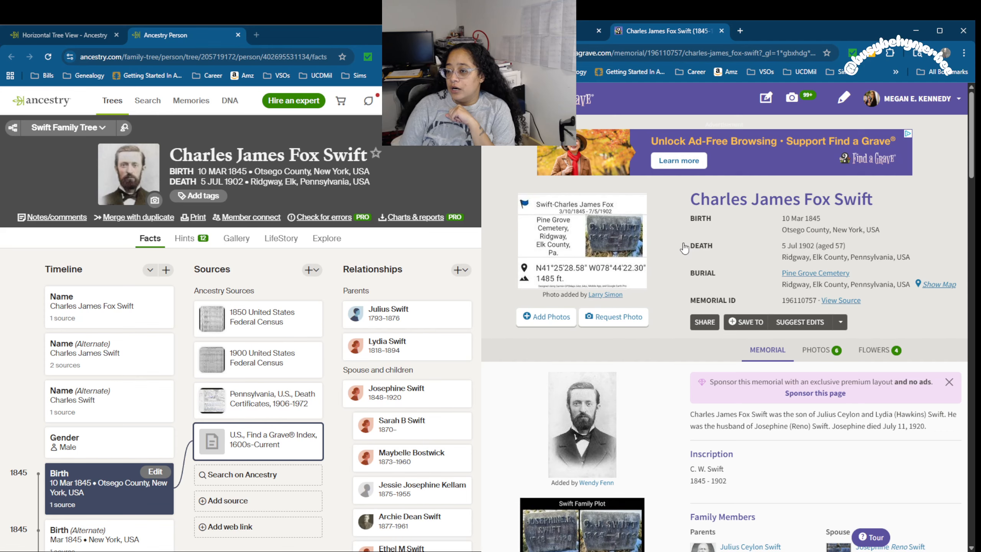
pyautogui.scroll(-1, 672, 241)
pyautogui.scroll(-4, 672, 241)
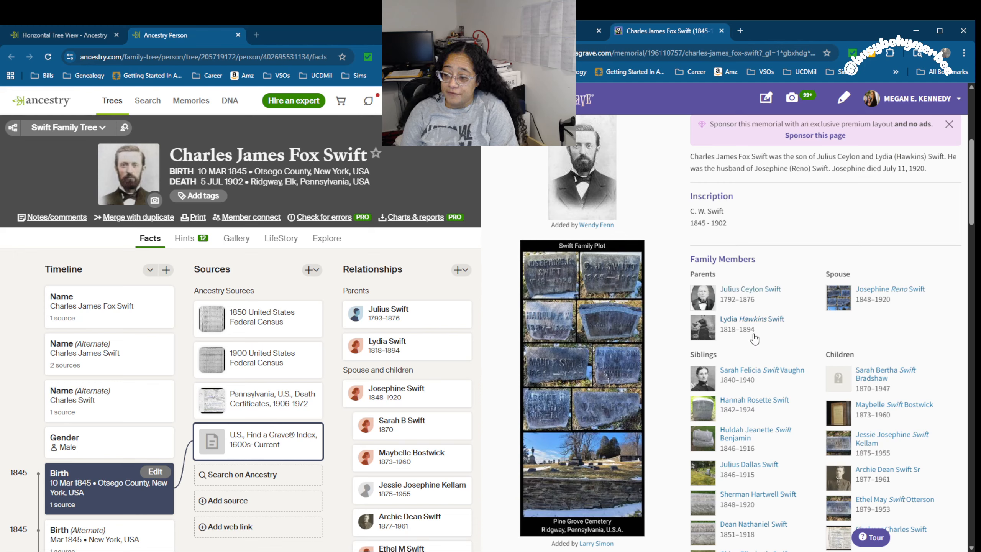
# Step: Open the memorial of the father's own father and examine his vital details, photos, parents, spouses, siblings and children
pyautogui.click(750, 293)
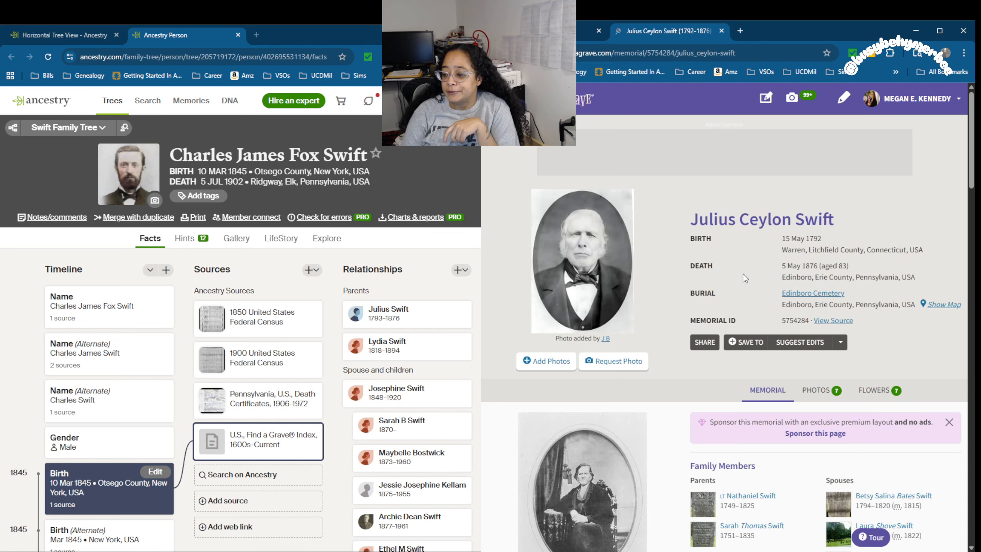
pyautogui.scroll(-3, 601, 255)
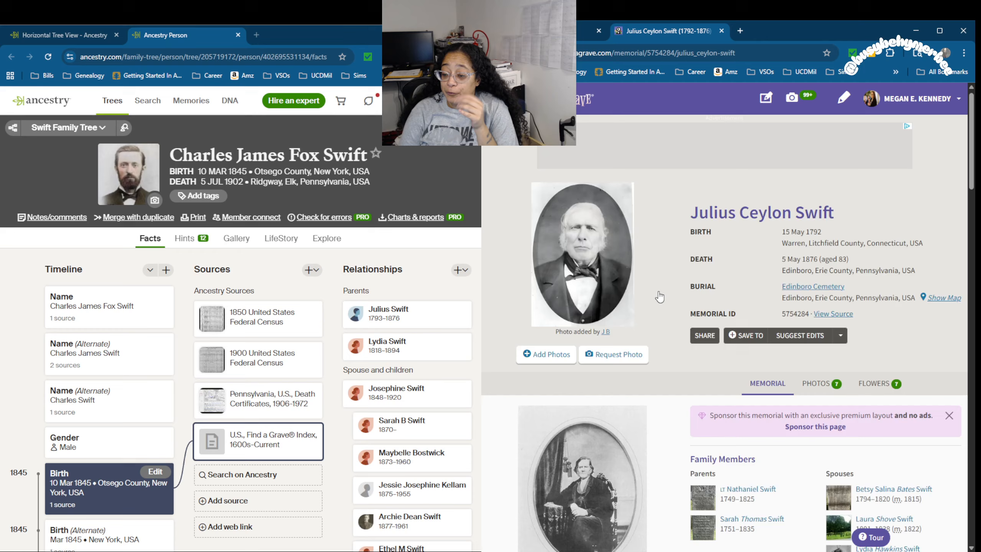
pyautogui.scroll(-8, 601, 256)
pyautogui.scroll(10, 597, 294)
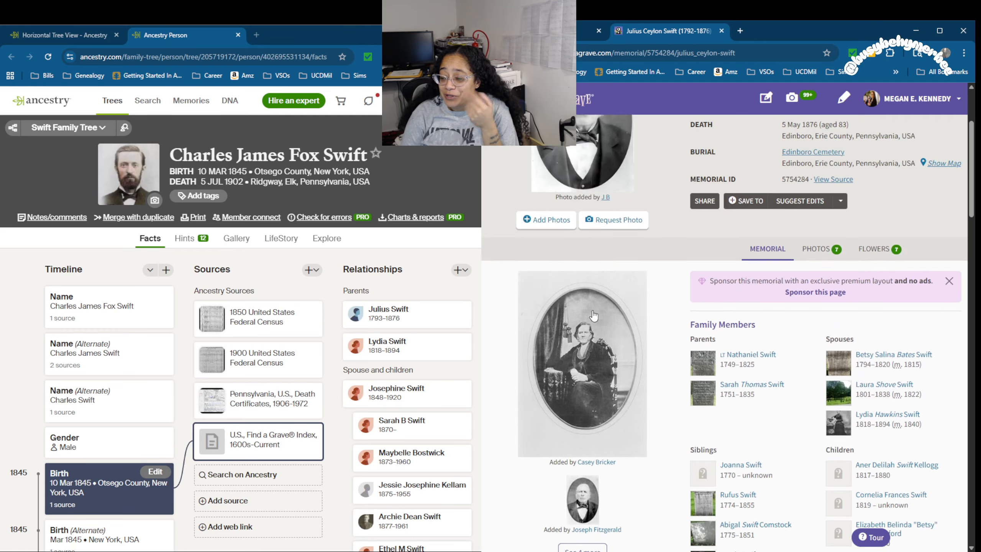
pyautogui.scroll(2, 593, 315)
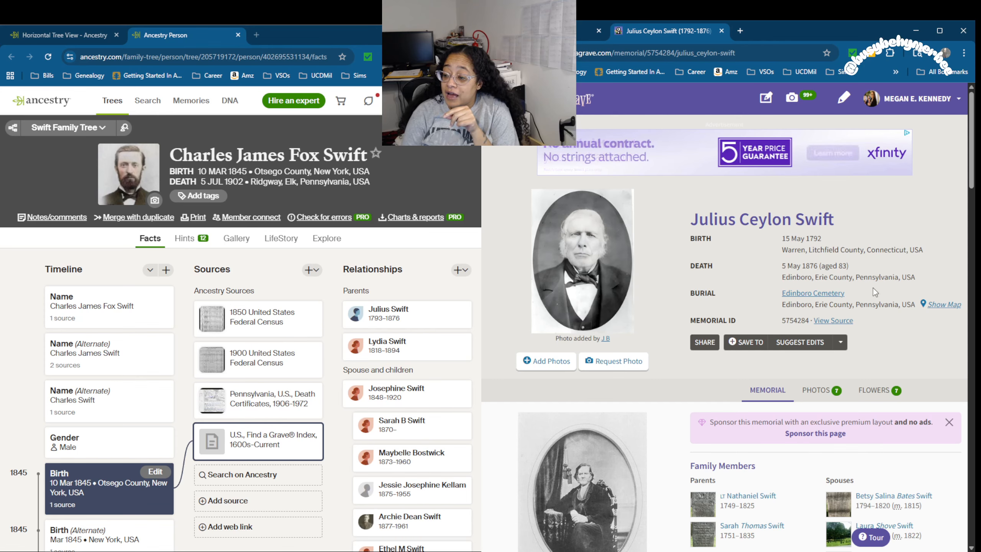
pyautogui.moveTo(875, 304); pyautogui.dragTo(874, 322)
pyautogui.scroll(-4, 874, 316)
pyautogui.click(922, 256)
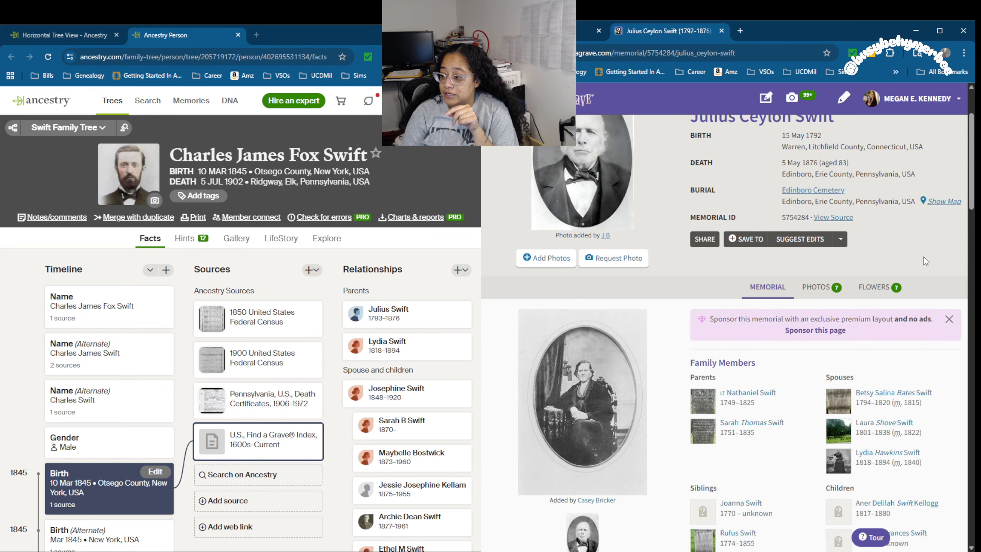
pyautogui.scroll(-14, 798, 286)
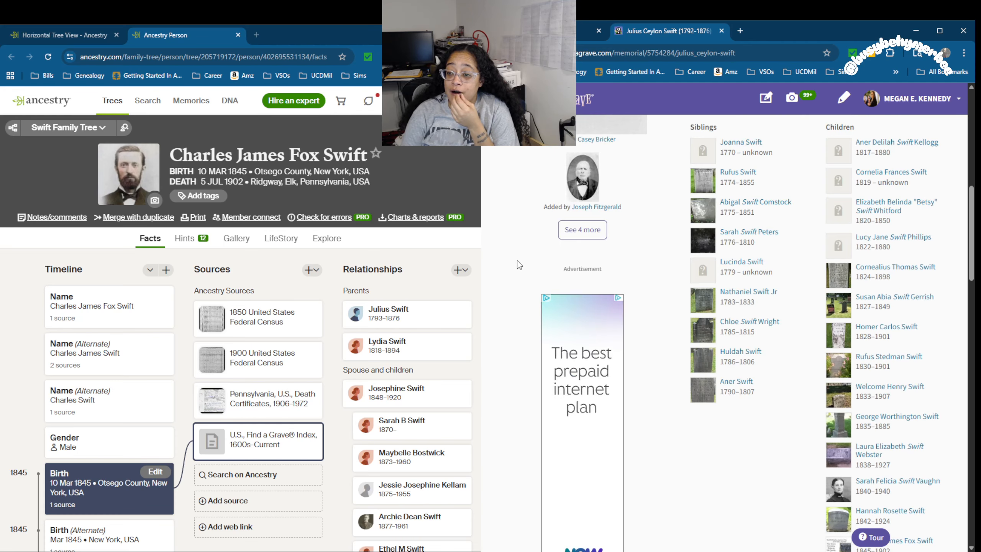
# Step: Browse the full photo collection on the memorial of the father's own father and return to its main memorial details
pyautogui.click(583, 230)
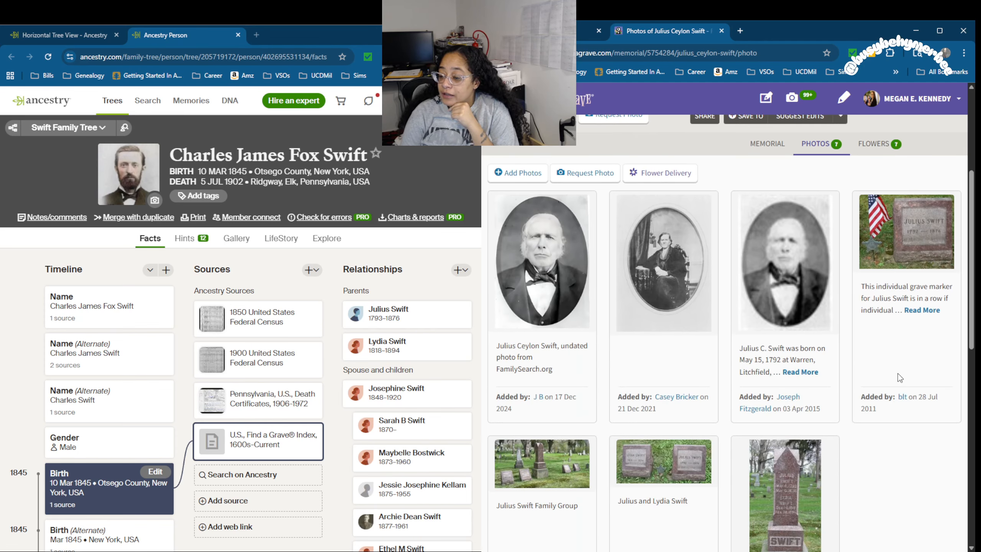
pyautogui.scroll(-3, 761, 506)
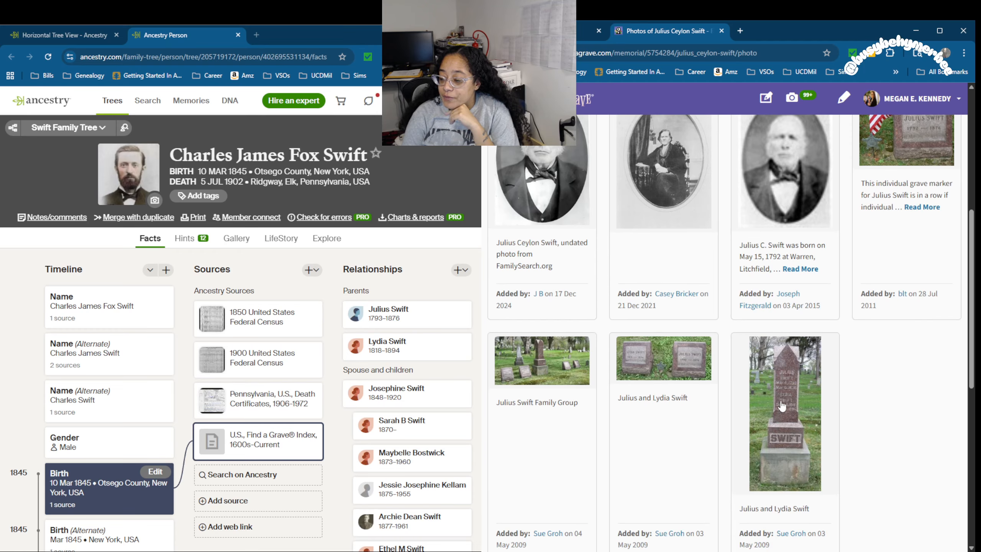
pyautogui.scroll(9, 756, 440)
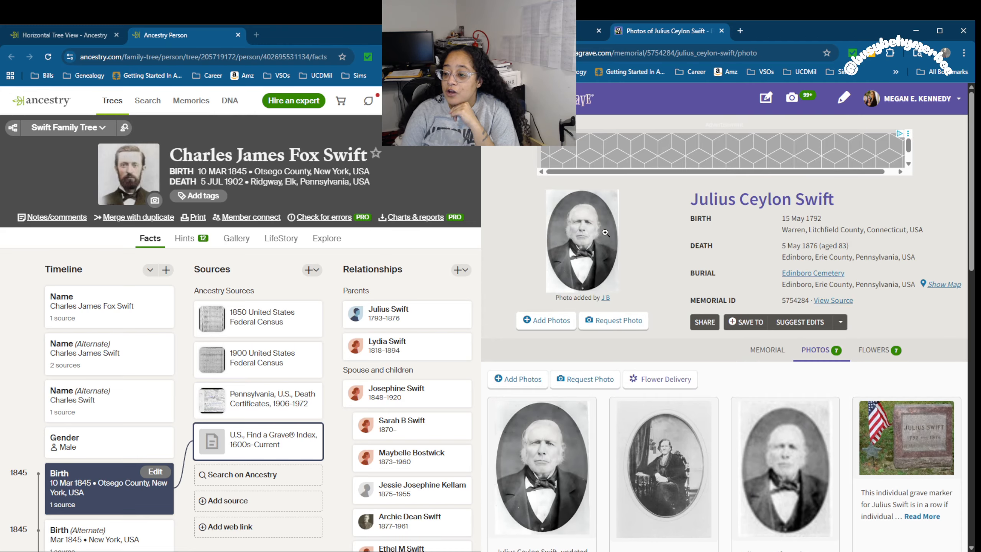
pyautogui.click(785, 355)
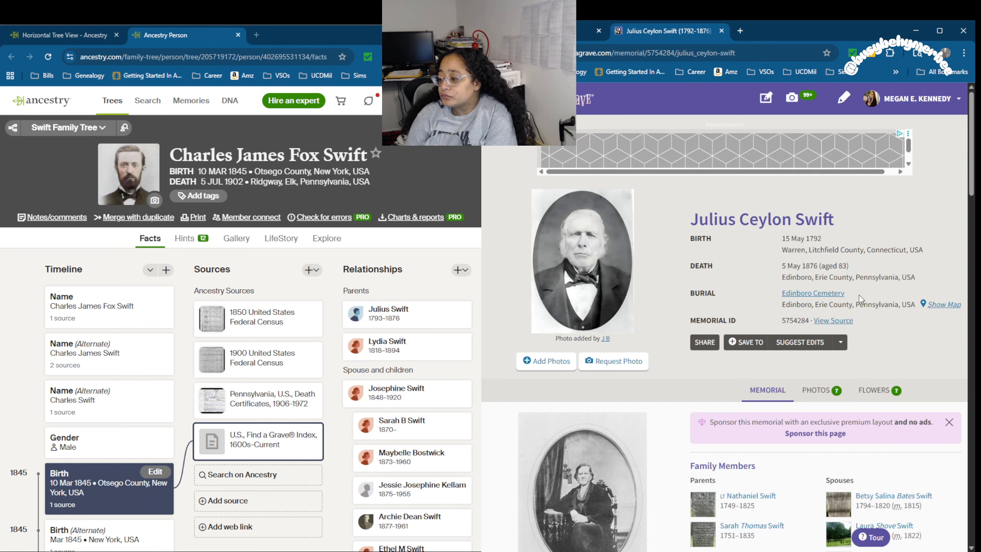
# Step: Examine the same memorial's birth, death and burial details together with the listed parents and spouses
pyautogui.scroll(-6, 846, 294)
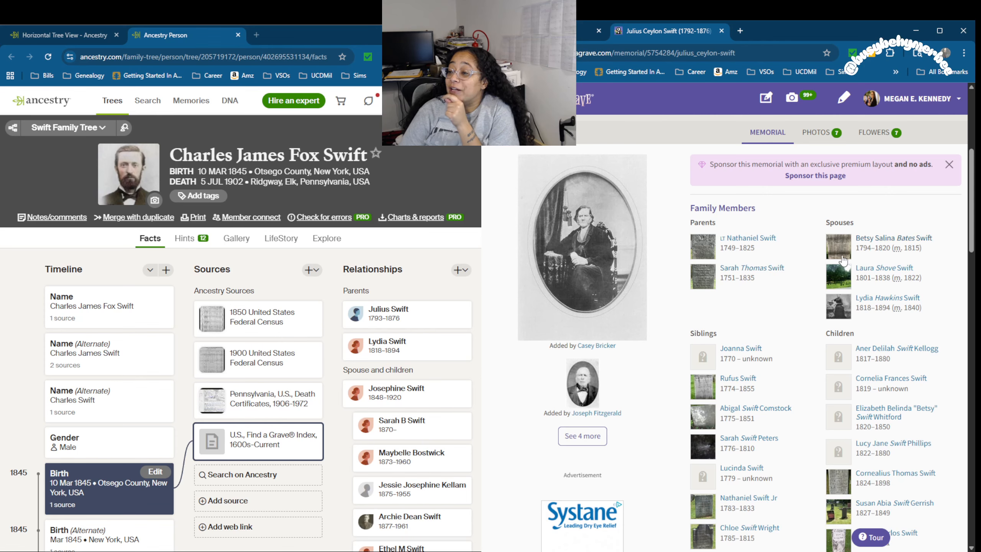
pyautogui.scroll(5, 844, 259)
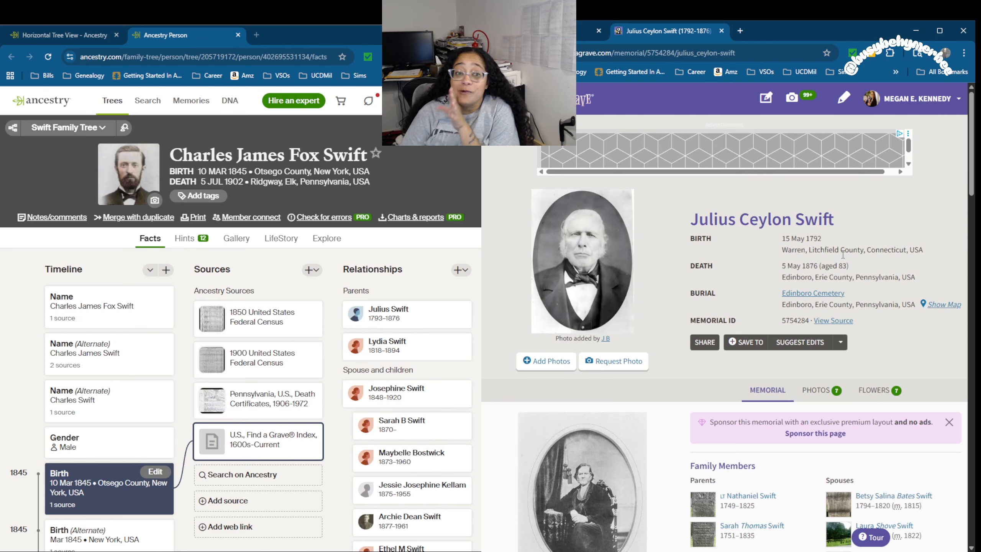
pyautogui.scroll(-1, 815, 244)
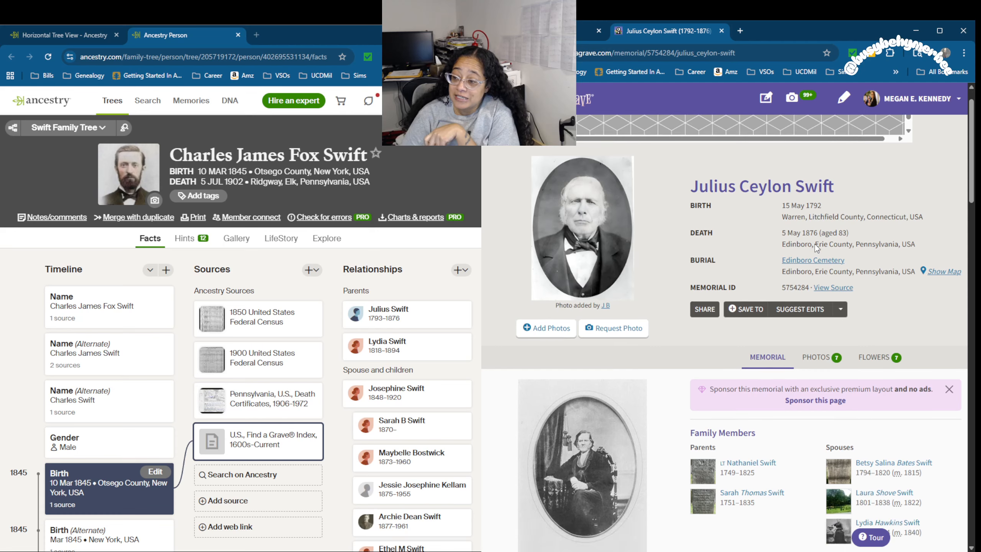
pyautogui.scroll(-3, 775, 241)
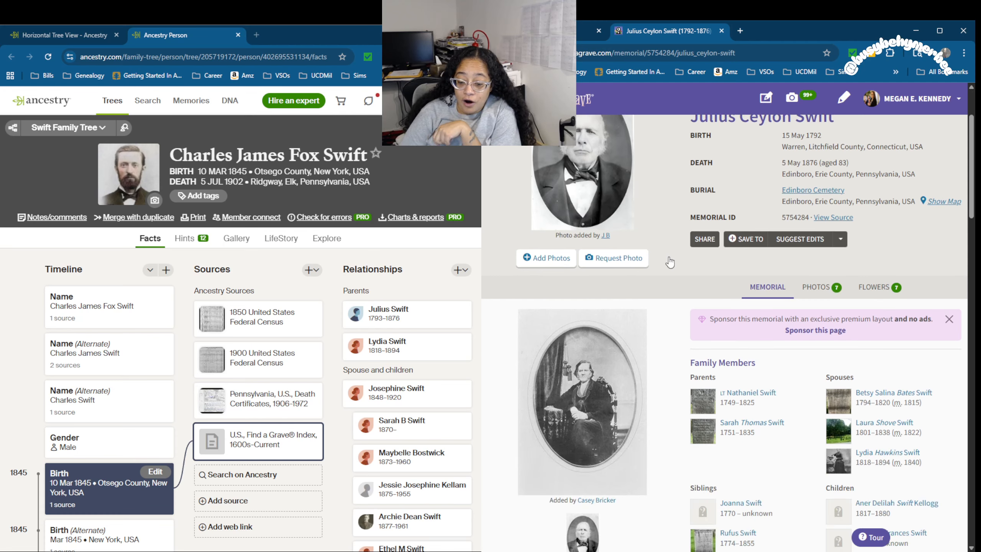
pyautogui.scroll(2, 720, 317)
pyautogui.scroll(-2, 720, 317)
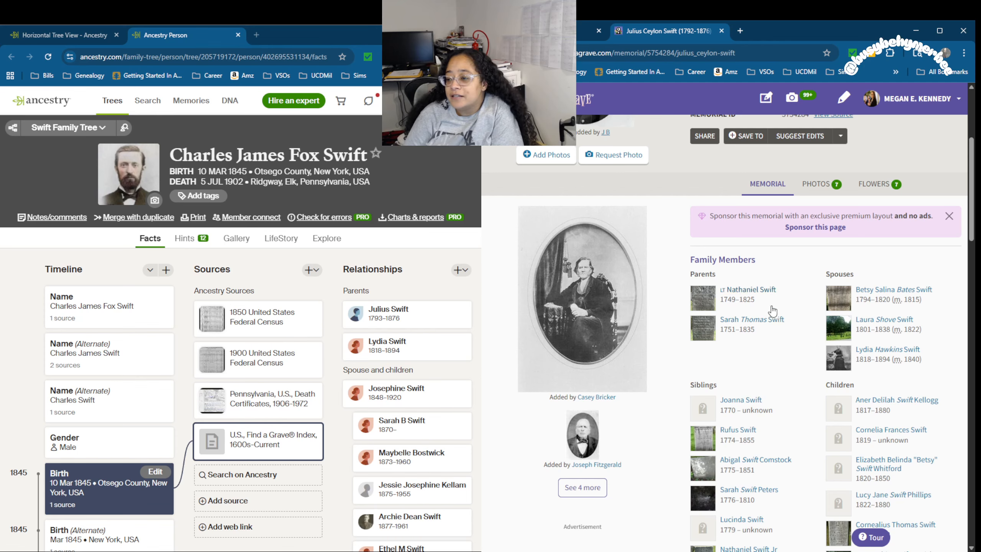
# Step: Open the memorial of the listed lieutenant parent and read the biography about his Revolutionary War regiment
pyautogui.click(758, 300)
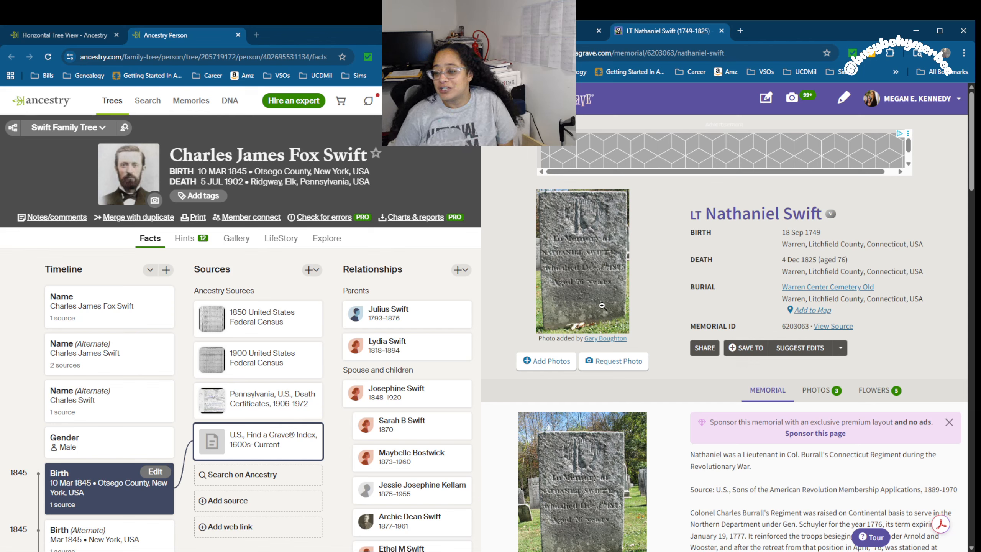
pyautogui.scroll(-5, 595, 306)
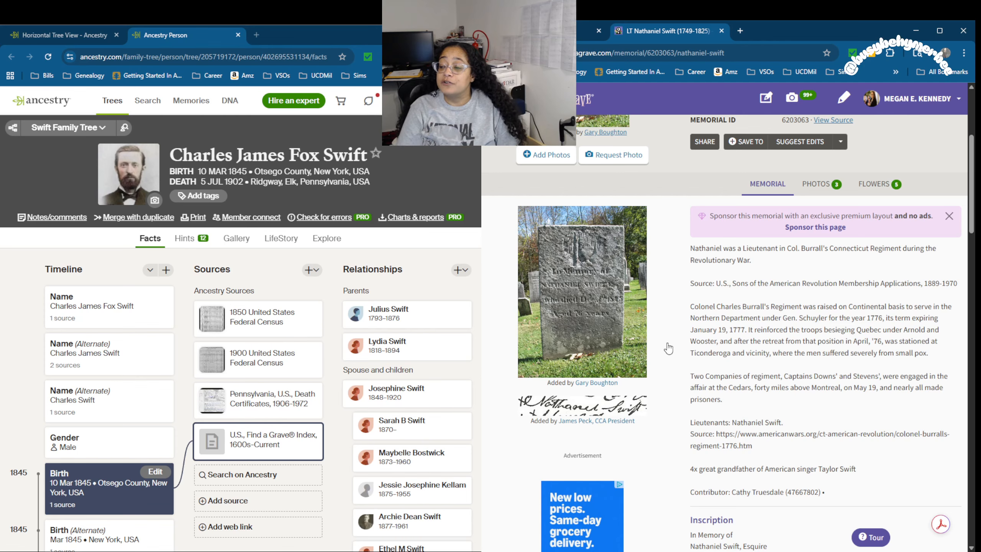
pyautogui.scroll(-3, 740, 332)
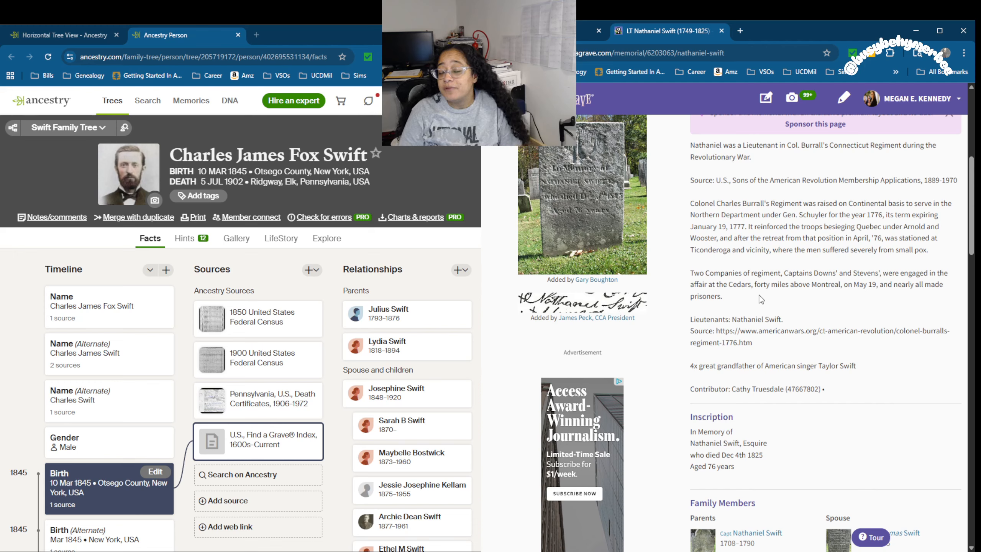
pyautogui.tripleClick(842, 299)
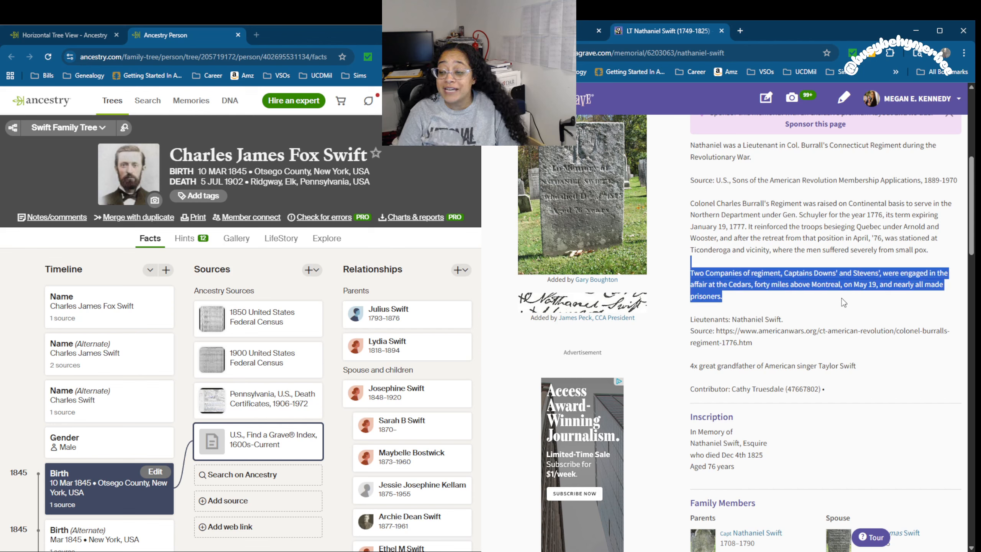
pyautogui.click(851, 309)
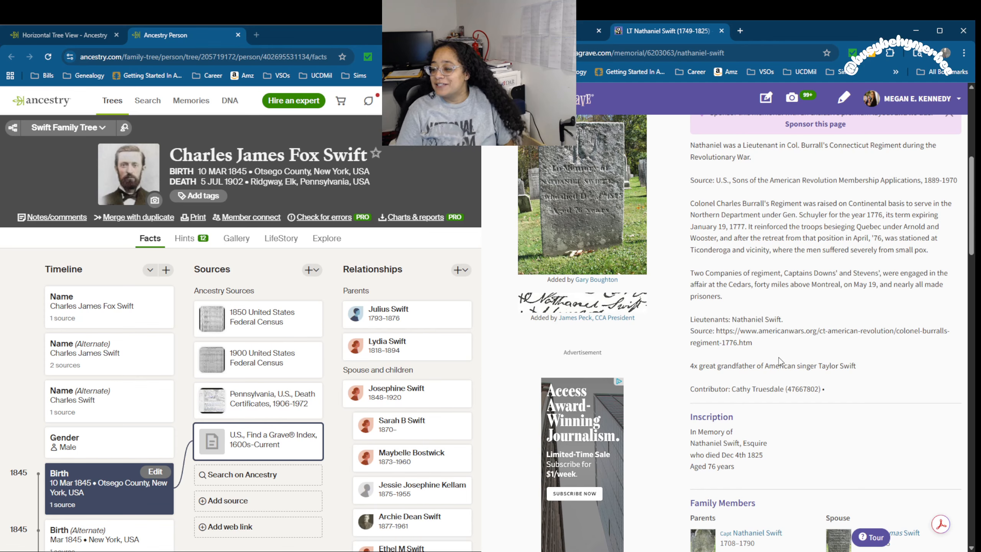
# Step: Compare the lieutenant's vital details and gravestone inscription with his listed parents, spouse, siblings and children
pyautogui.scroll(-3, 780, 361)
pyautogui.scroll(-1, 780, 362)
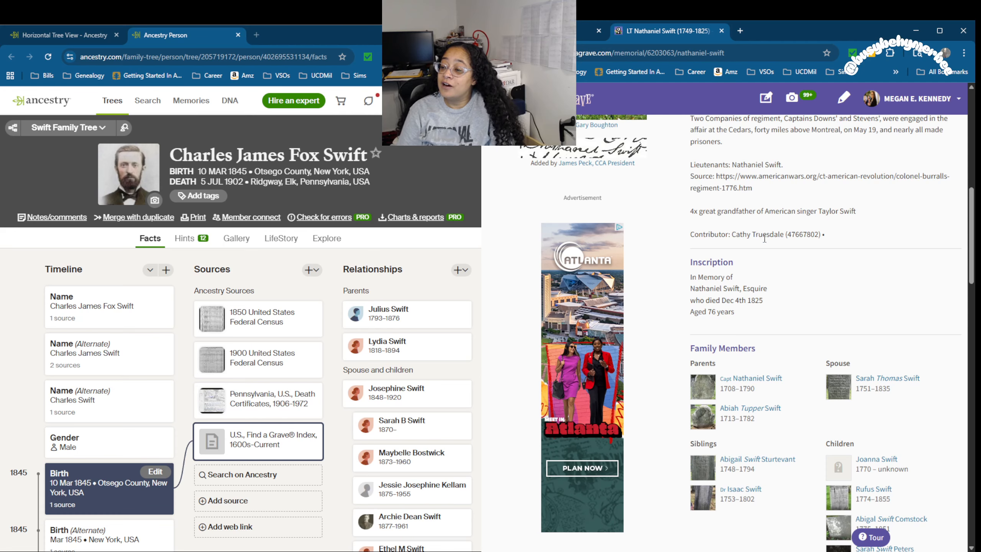
pyautogui.scroll(10, 805, 239)
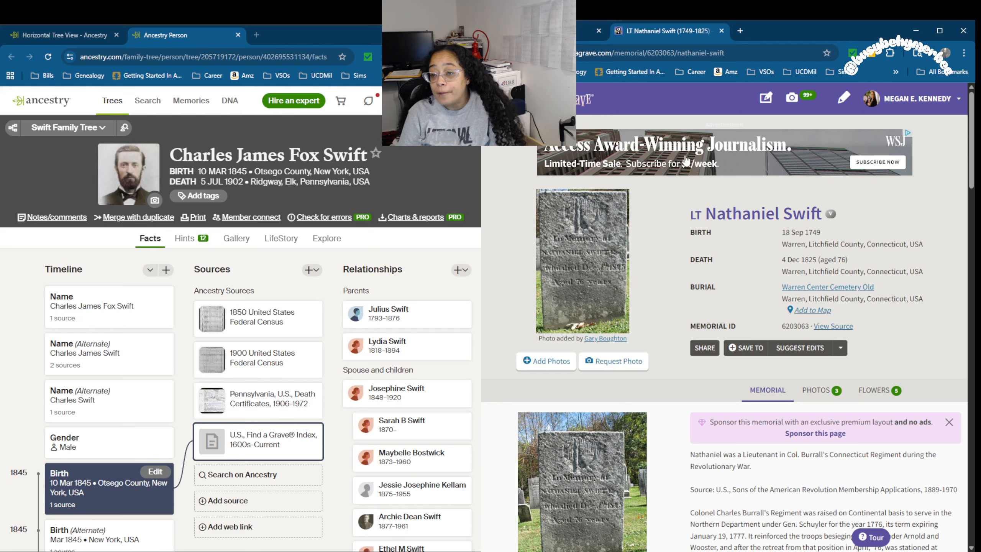
pyautogui.scroll(-12, 685, 161)
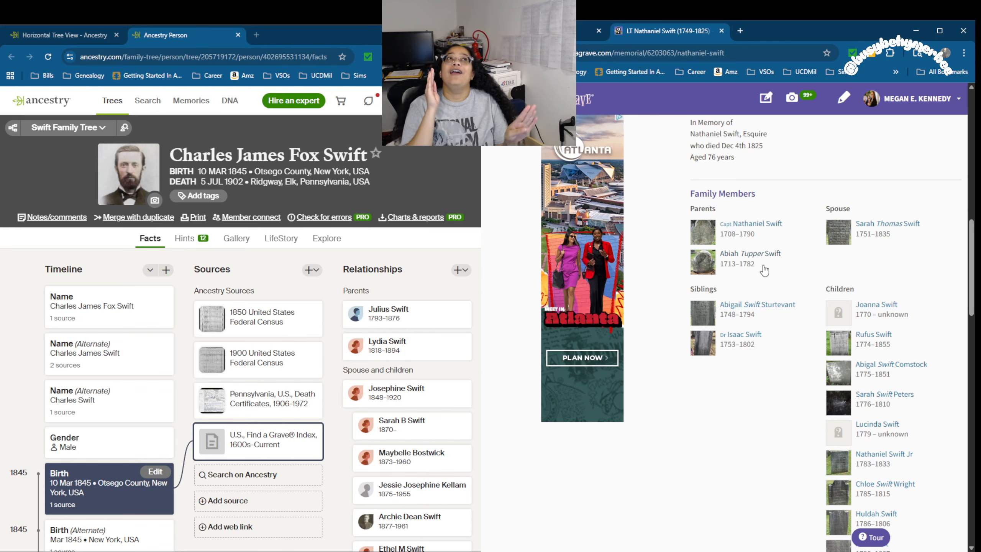
pyautogui.scroll(5, 764, 270)
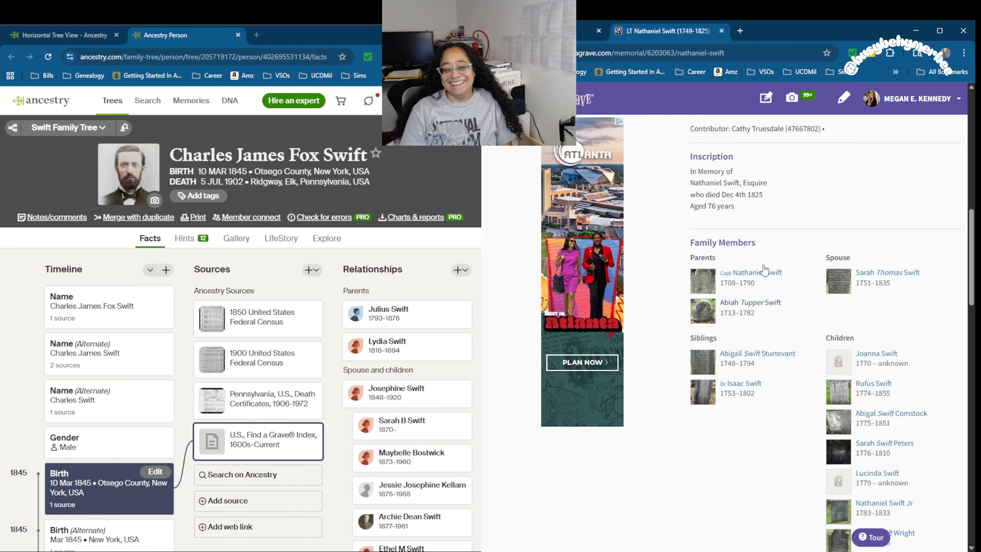
pyautogui.scroll(-4, 764, 266)
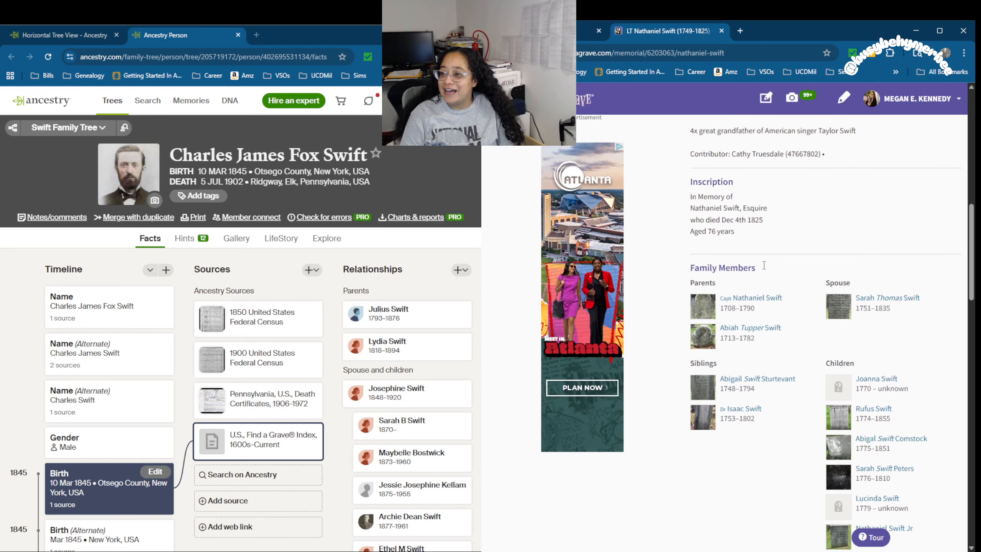
# Step: Open the memorial of the lieutenant's father, the captain, and examine his vital details, inscription and family members
pyautogui.click(746, 278)
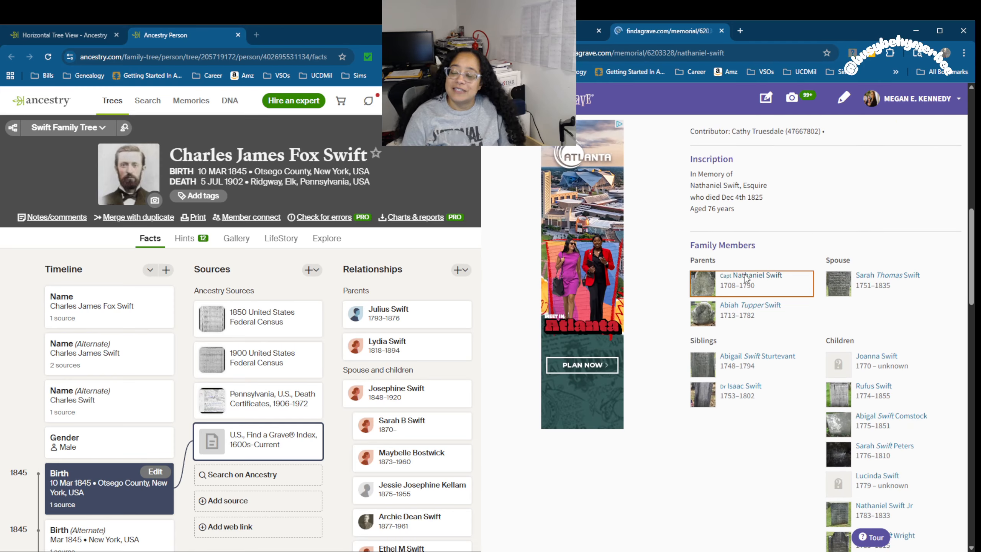
pyautogui.scroll(-4, 732, 271)
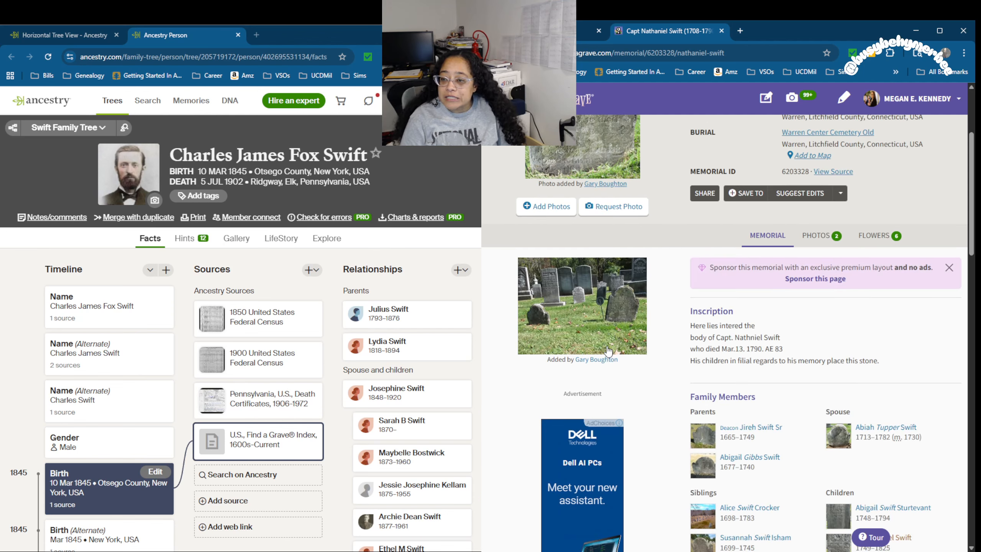
pyautogui.scroll(4, 610, 355)
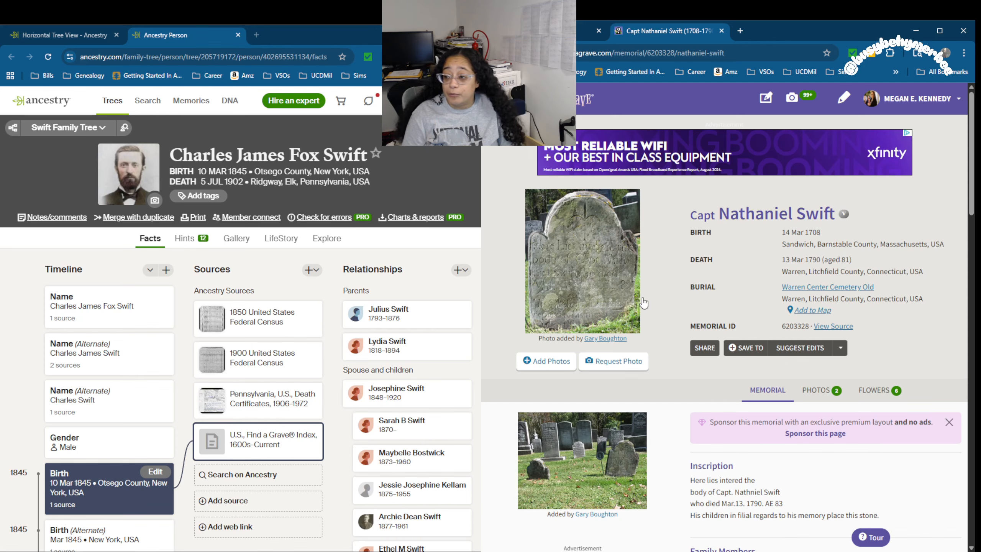
pyautogui.scroll(-3, 666, 307)
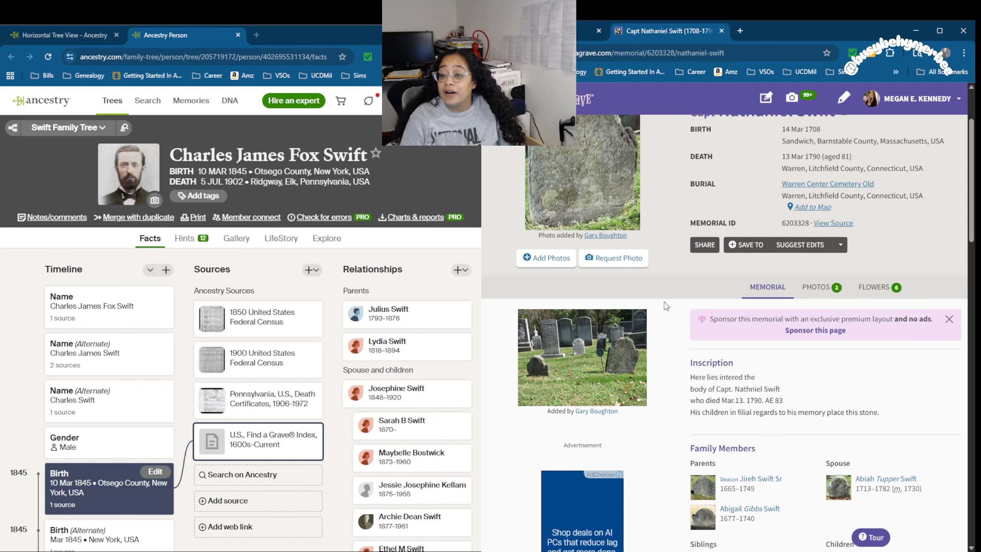
pyautogui.scroll(3, 663, 303)
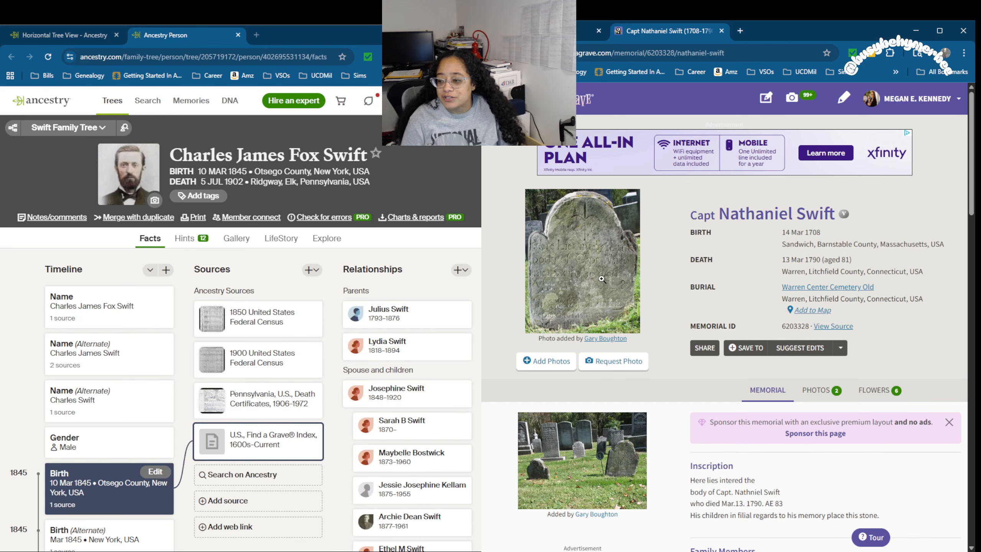
pyautogui.scroll(-4, 602, 279)
pyautogui.scroll(-1, 688, 320)
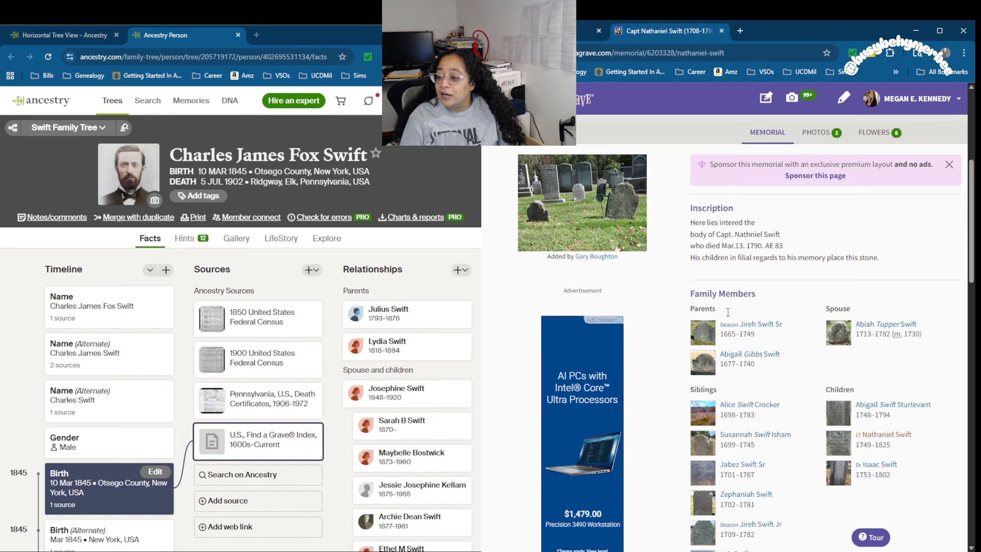
# Step: Open the memorial of the captain's father, the deacon, and inspect the photo of the handwritten family record
pyautogui.click(772, 326)
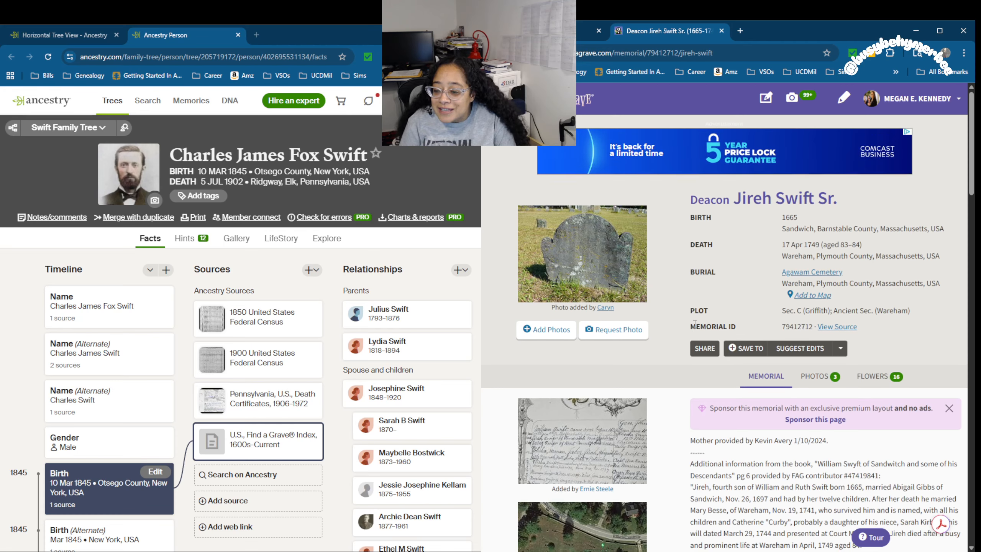
pyautogui.scroll(-1, 694, 327)
pyautogui.click(591, 397)
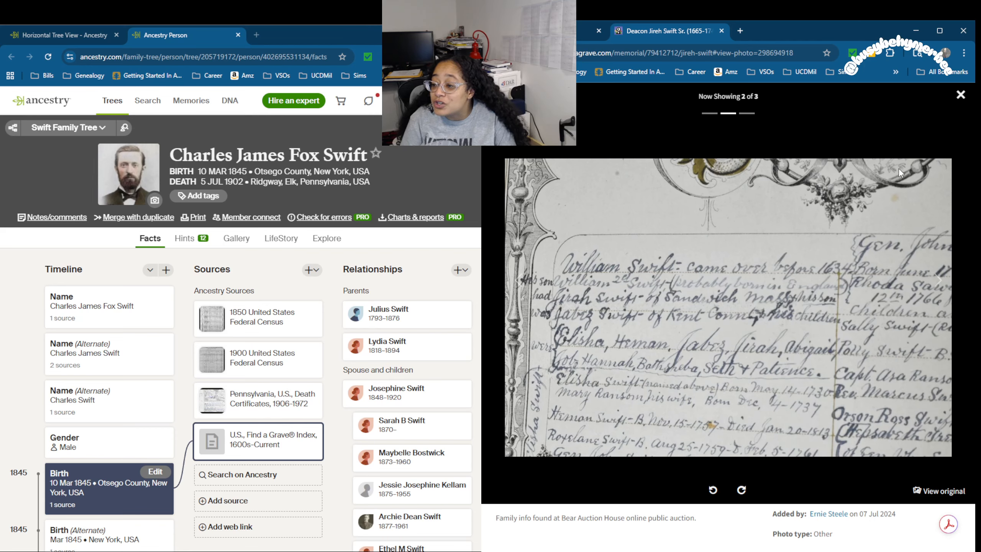
pyautogui.click(961, 95)
# Step: Read the deacon's biography covering his marriages, children and will, along with the inscription
pyautogui.scroll(-6, 631, 248)
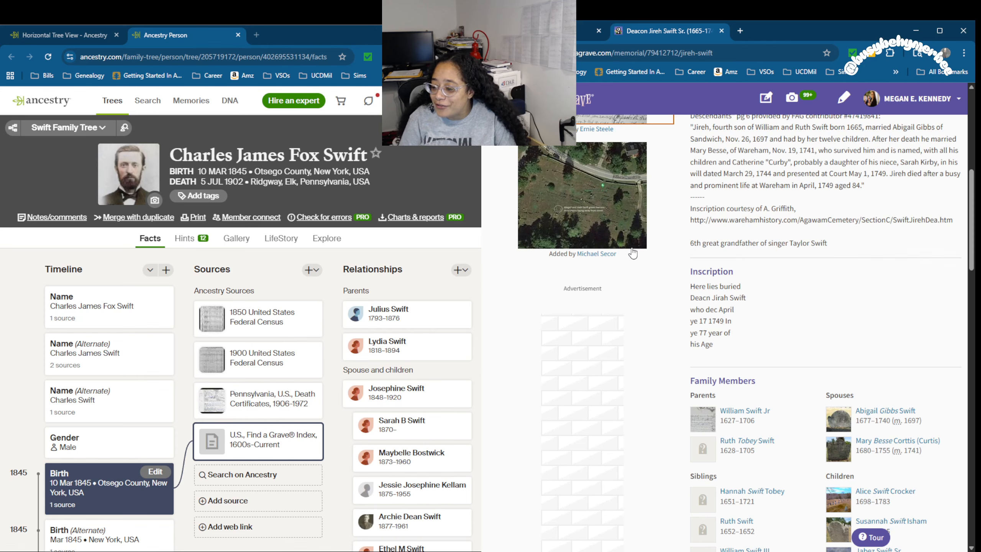
pyautogui.scroll(4, 633, 254)
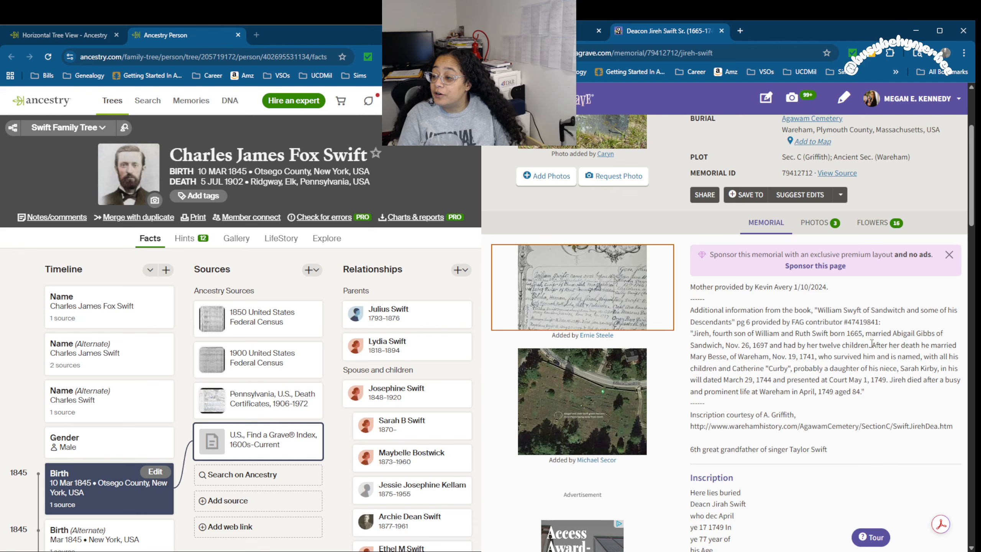
pyautogui.moveTo(815, 406); pyautogui.dragTo(812, 388)
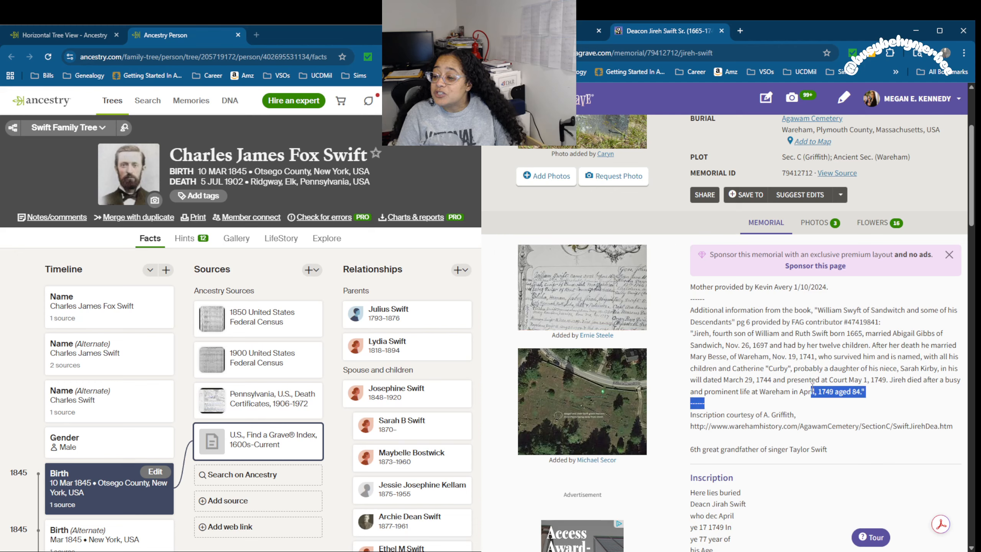
pyautogui.click(726, 356)
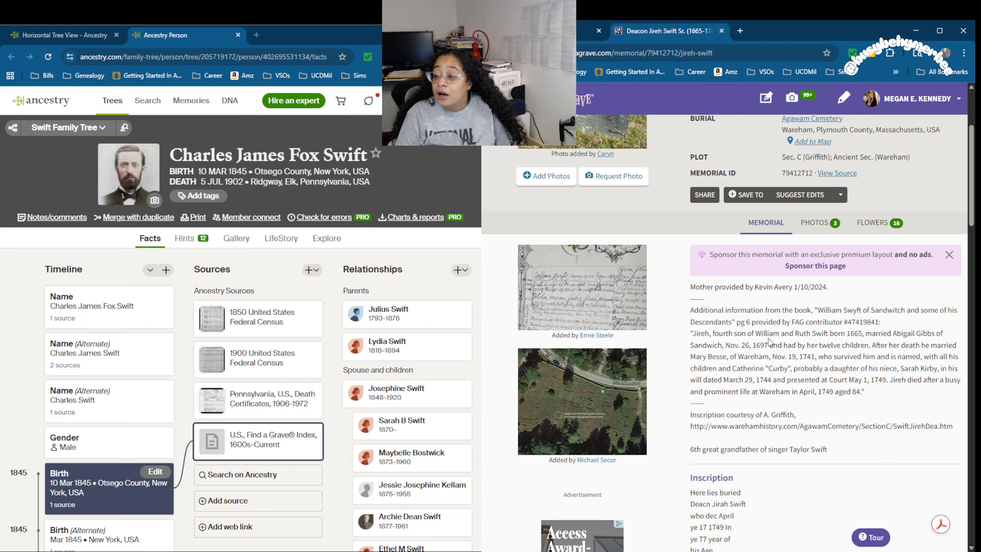
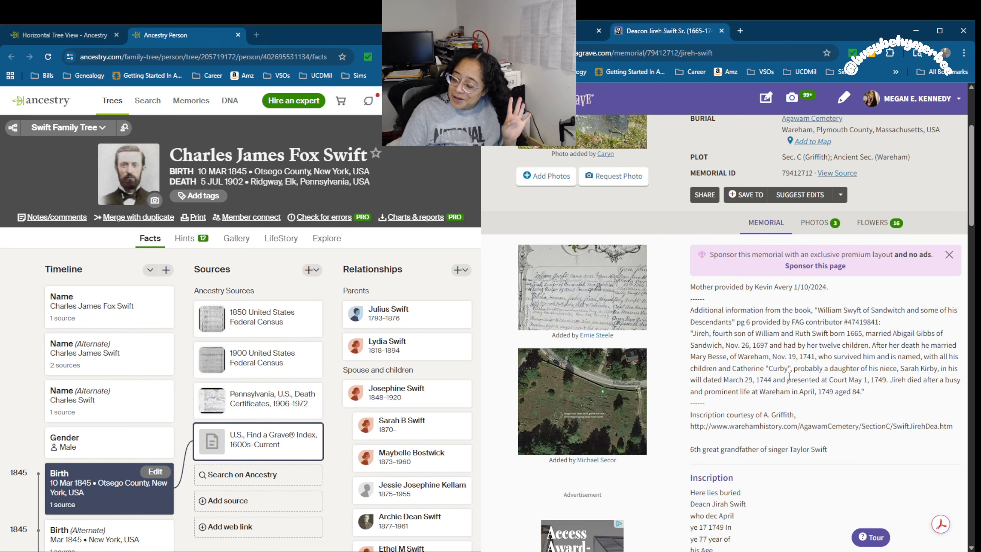
# Step: Open the memorial of the deacon's father and examine his vital details, biography and listed parents
pyautogui.scroll(-6, 772, 387)
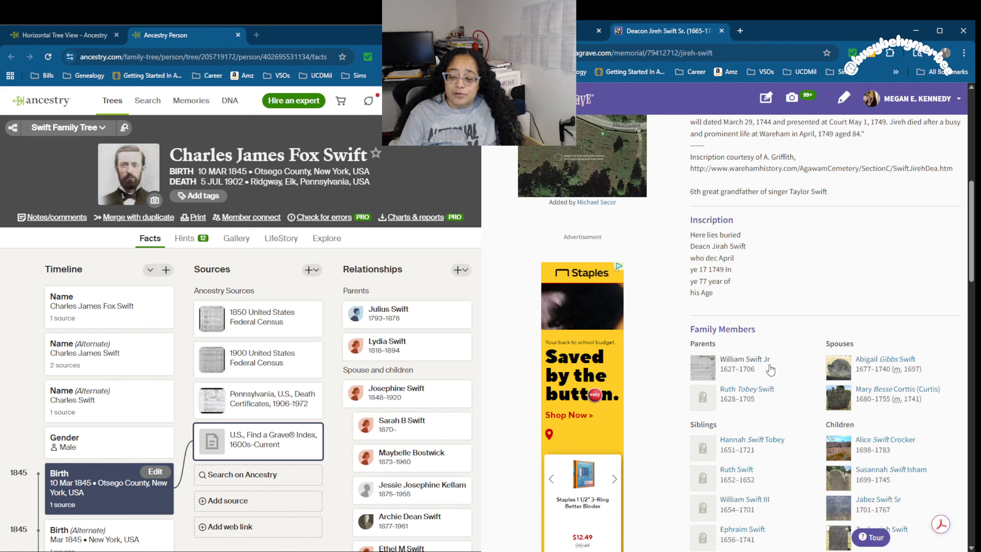
pyautogui.click(743, 361)
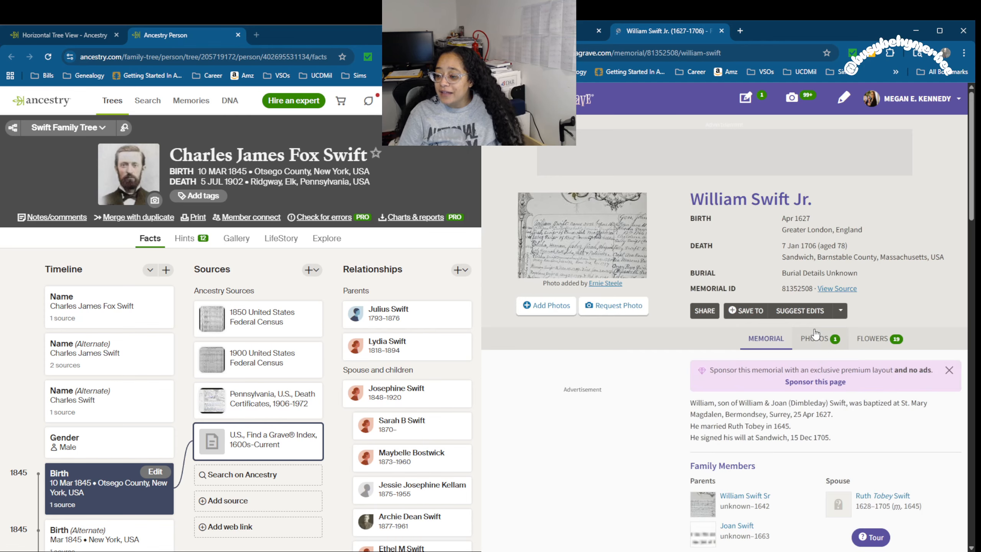
pyautogui.scroll(-1, 767, 234)
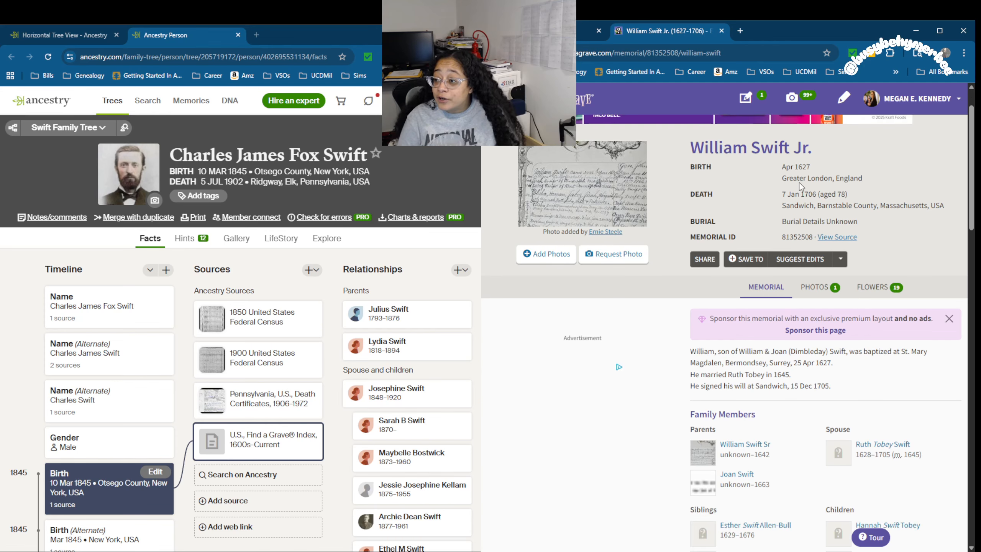
# Step: Read the rest of the deacon's father's biography and family list, and close his memorial
pyautogui.scroll(-2, 825, 216)
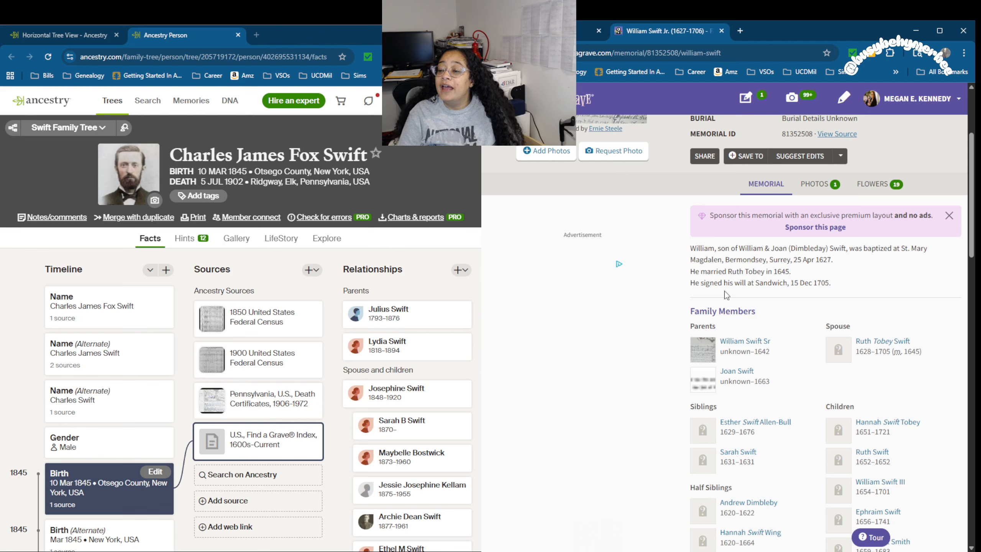
pyautogui.scroll(-1, 725, 295)
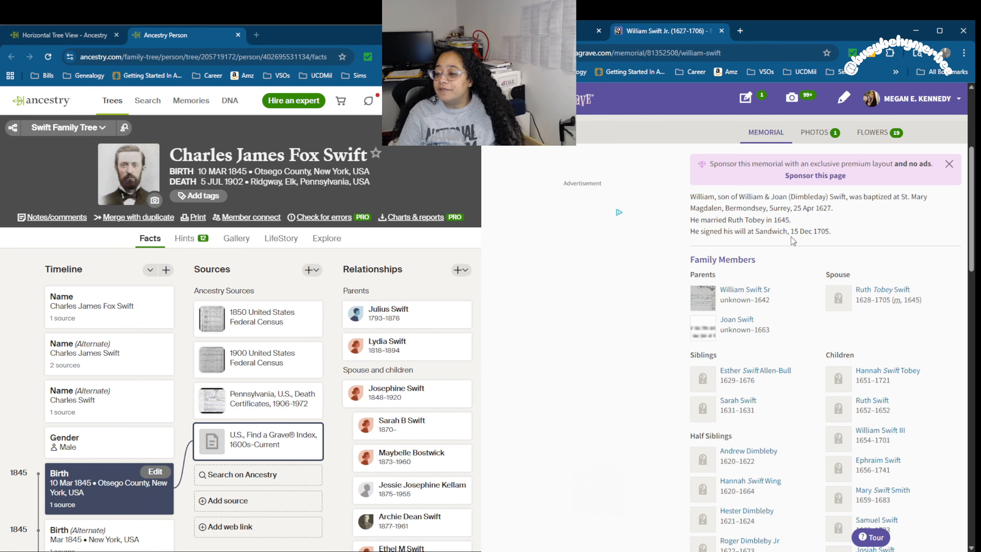
pyautogui.scroll(4, 791, 263)
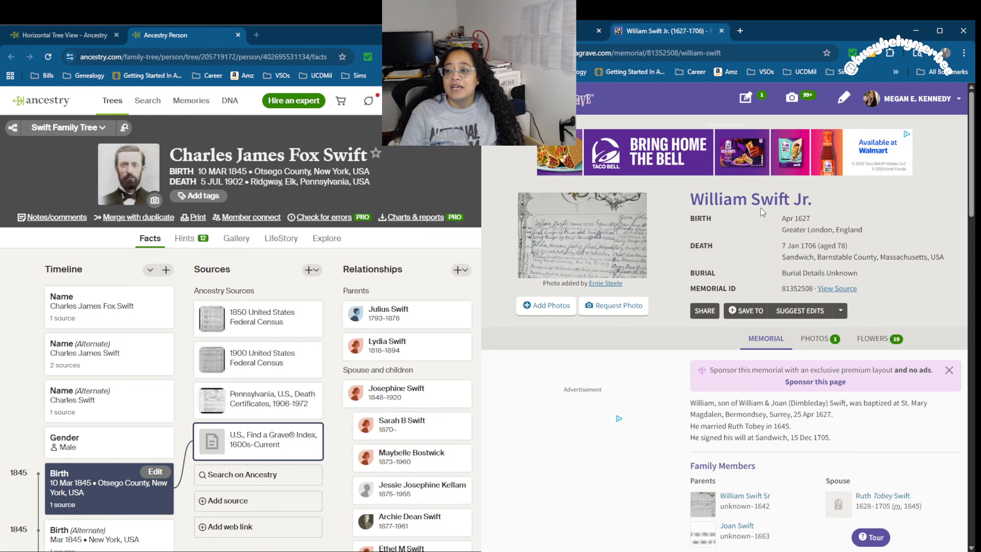
pyautogui.click(721, 31)
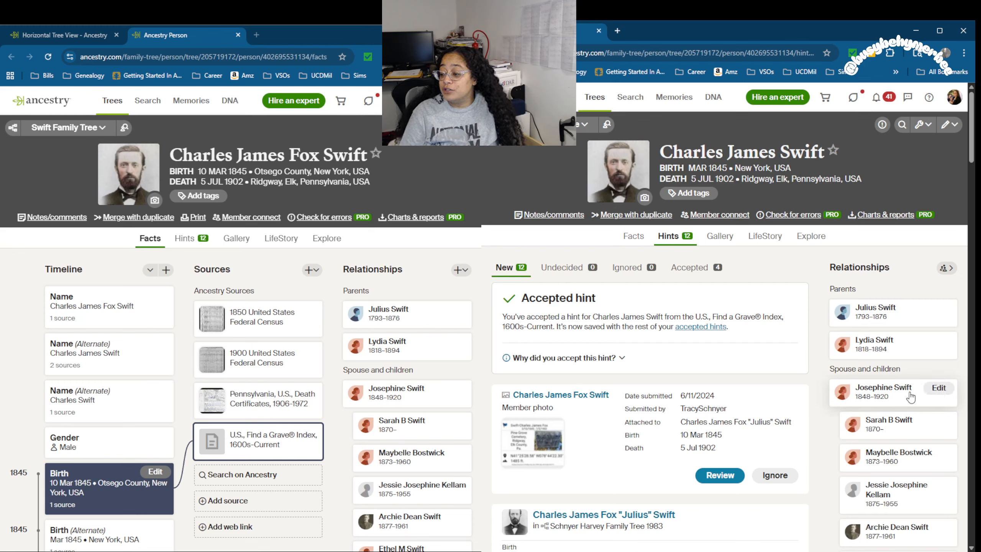
# Step: Open the wife's profile with her hints alongside, and make the alternate name with her maiden surname the preferred name
pyautogui.click(416, 398)
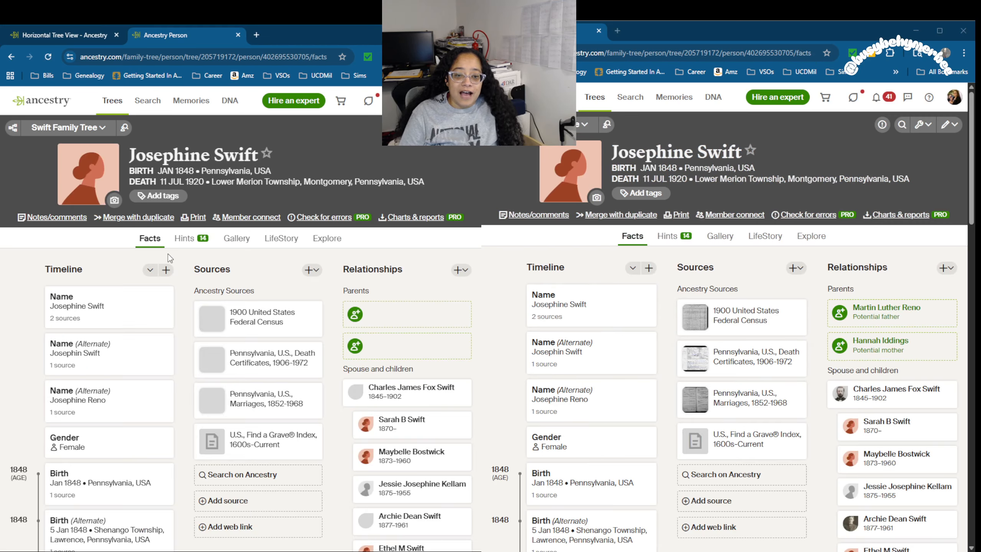
pyautogui.click(673, 239)
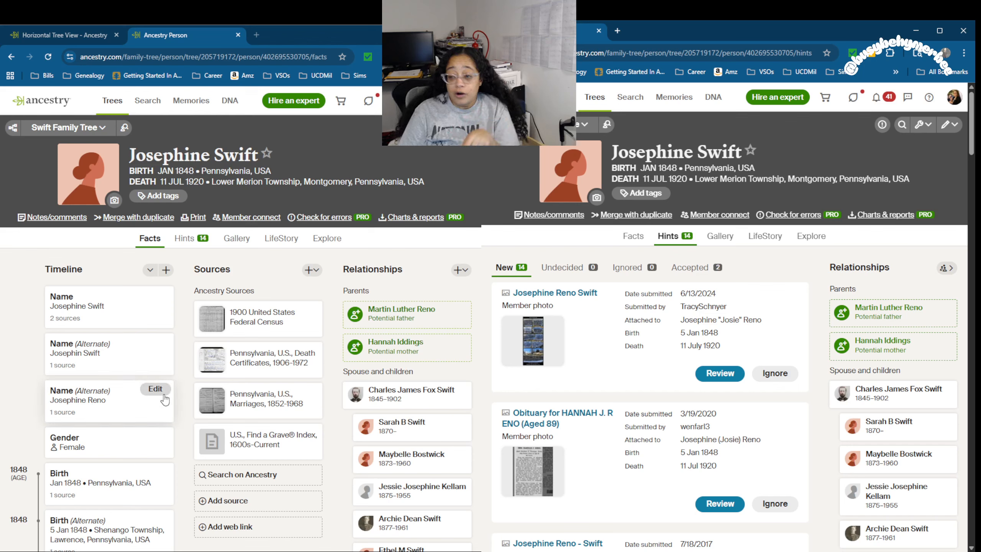
pyautogui.click(165, 400)
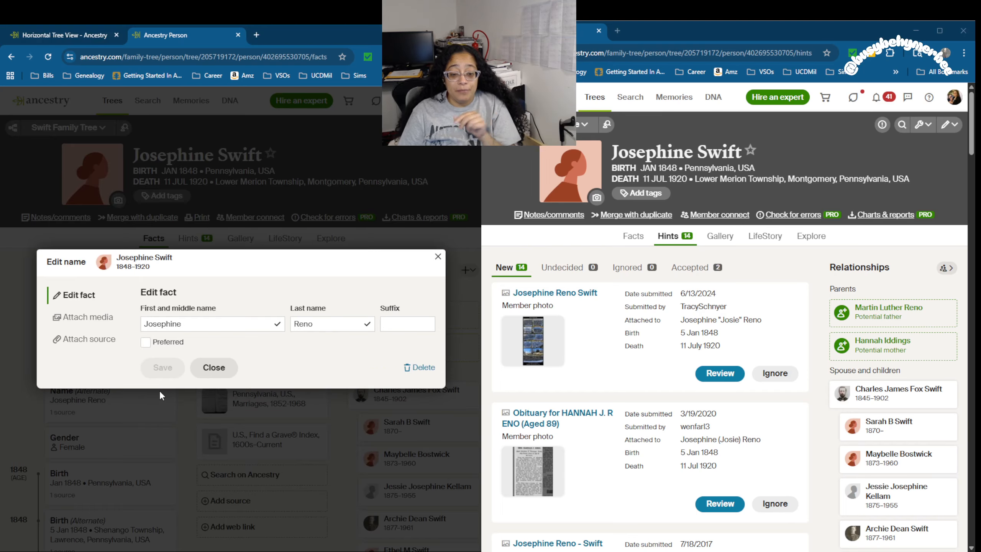
pyautogui.click(145, 342)
pyautogui.click(162, 367)
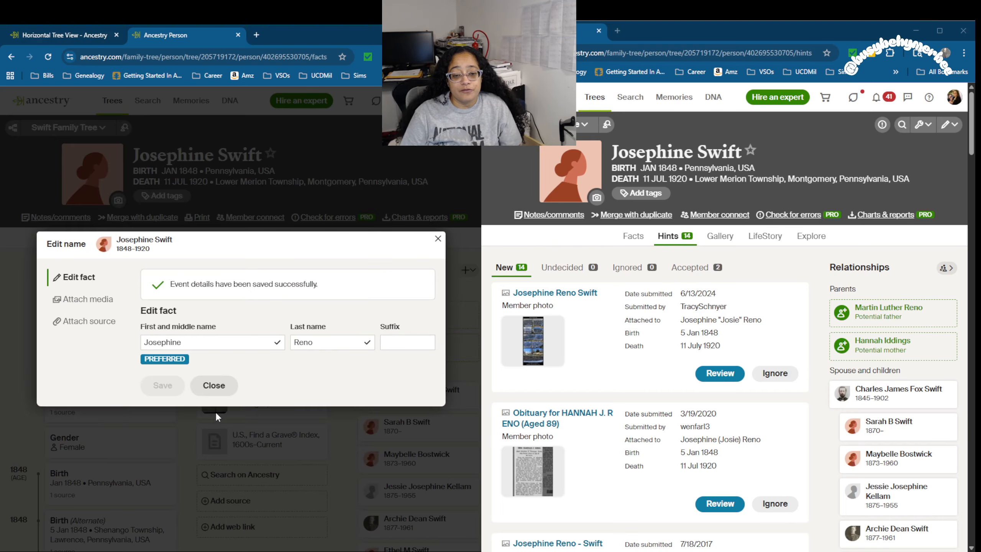
pyautogui.click(210, 386)
# Step: Mark the wife's alternate birth fact in Shenango Township, Lawrence, Pennsylvania, USA as preferred and look over her timeline
pyautogui.scroll(-5, 174, 347)
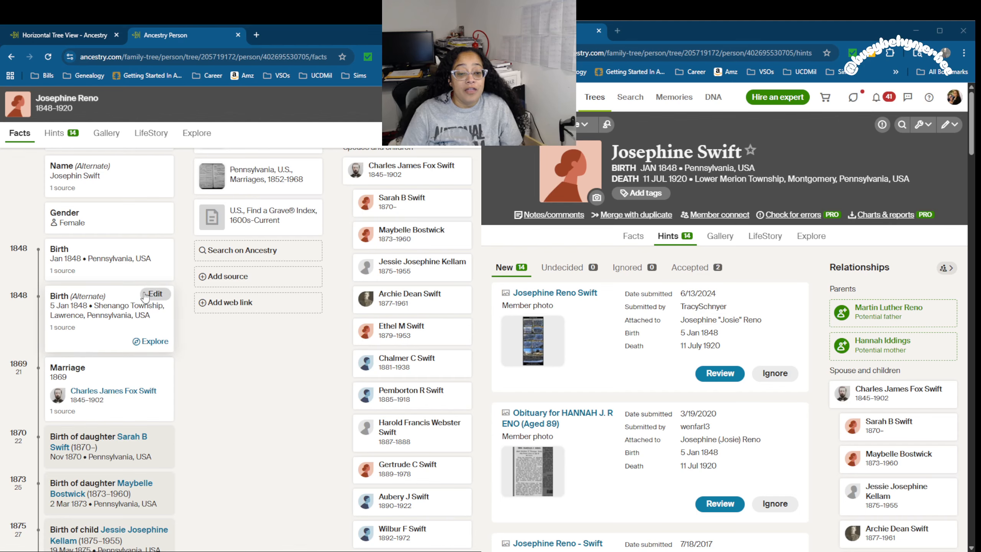
pyautogui.click(164, 300)
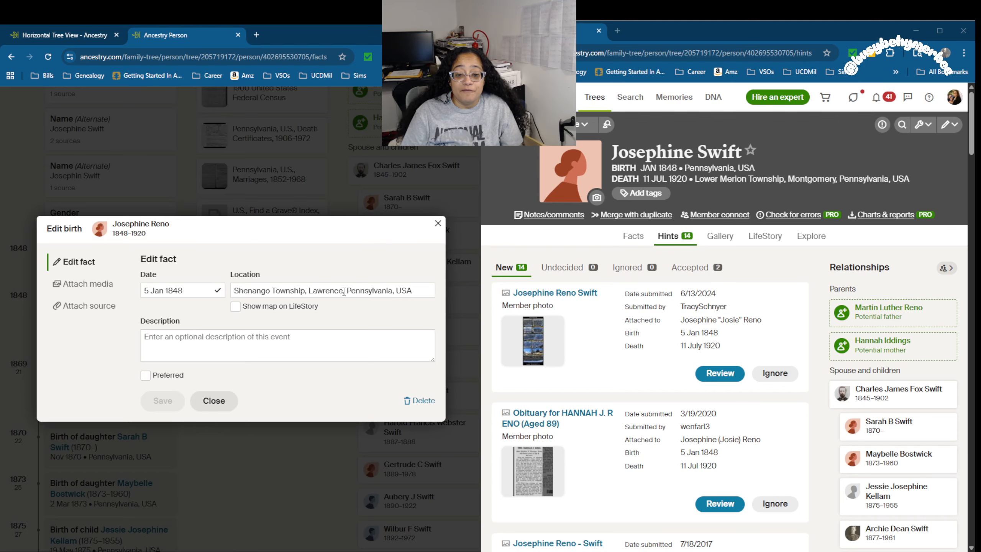
pyautogui.click(346, 290)
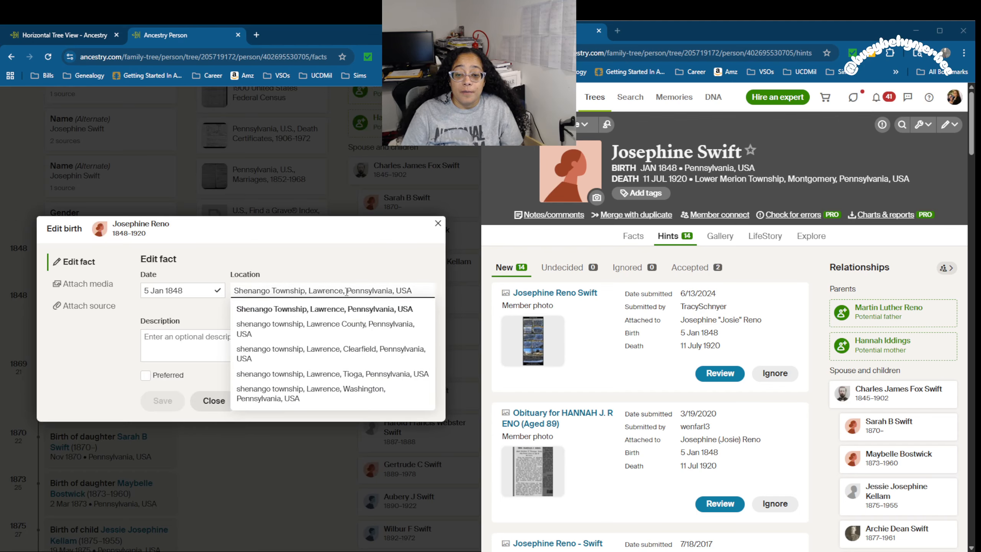
pyautogui.click(145, 375)
pyautogui.click(163, 400)
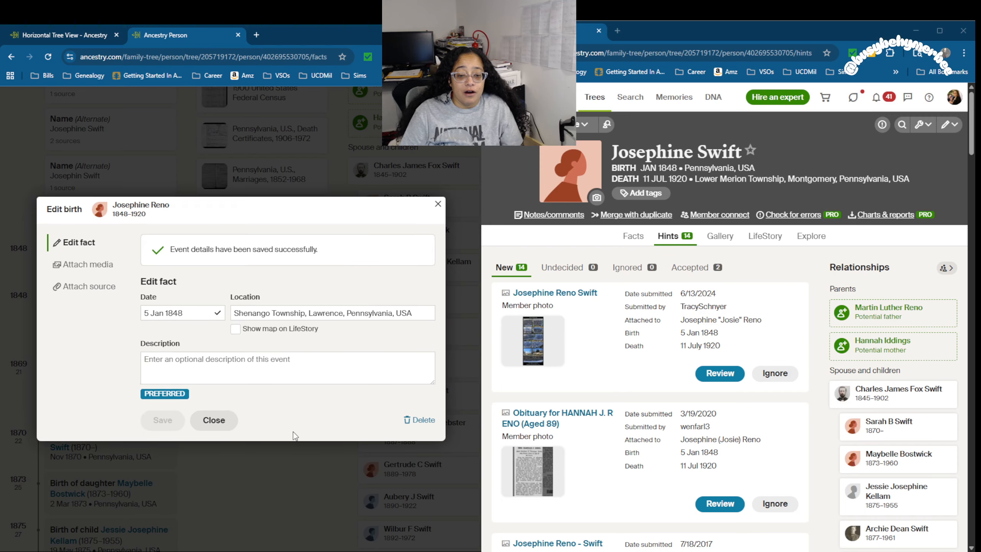
pyautogui.click(206, 428)
pyautogui.scroll(-15, 285, 444)
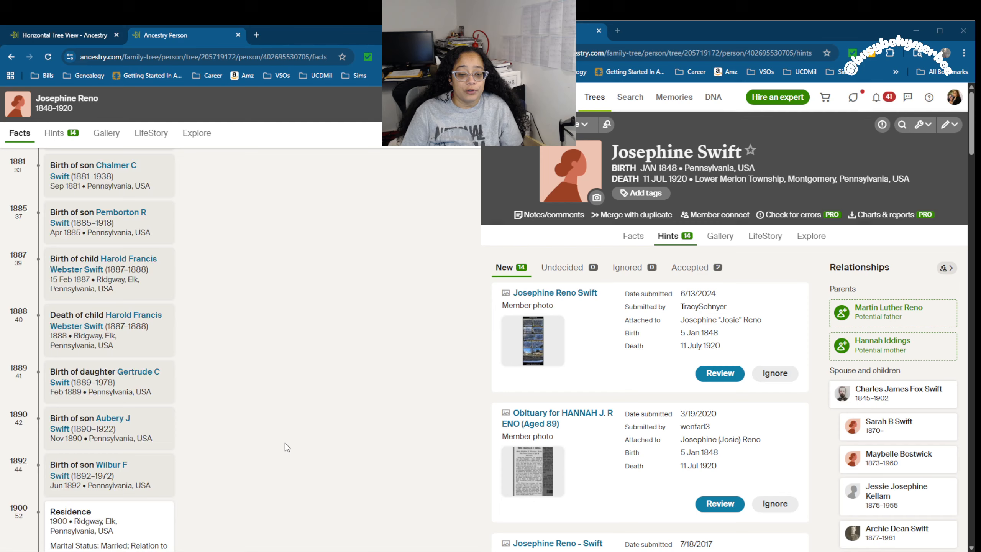
pyautogui.scroll(15, 285, 443)
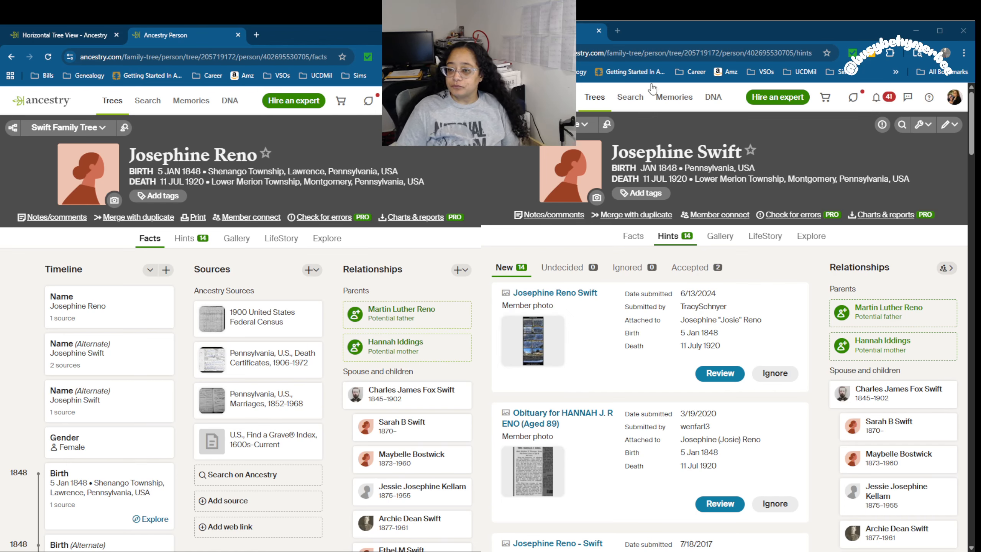
# Step: Reload the wife's hints and examine the member-submitted photos, obituary and cousin's family tree hint
pyautogui.click(688, 344)
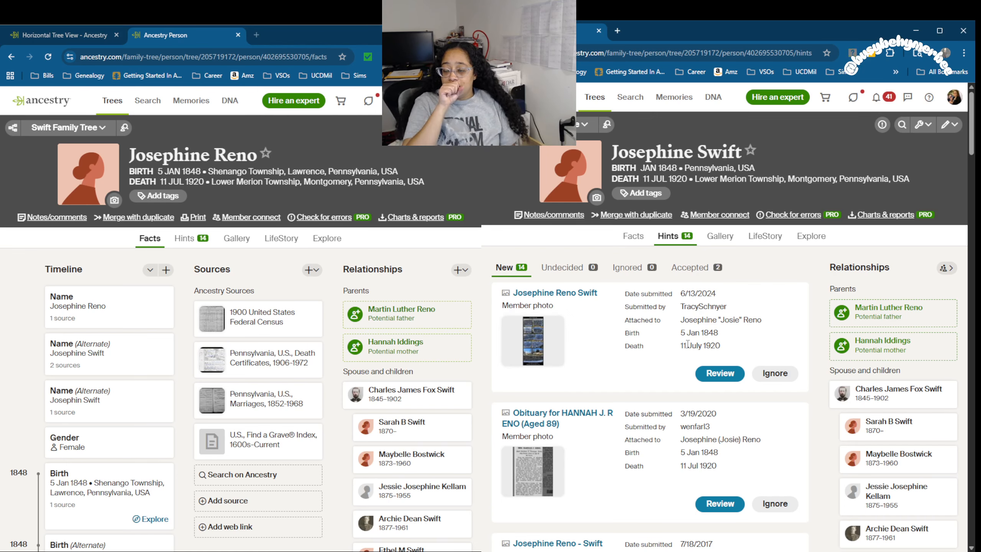
pyautogui.press('F5')
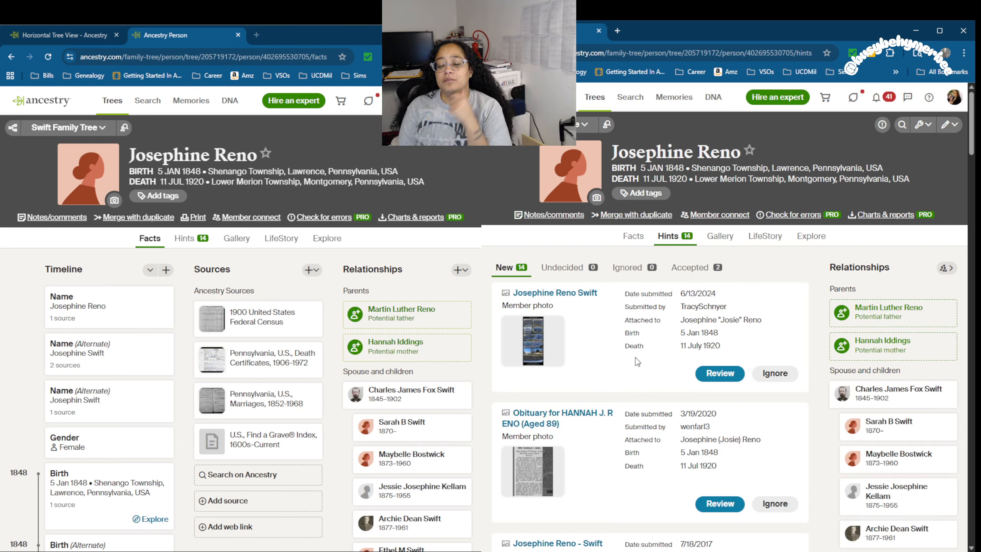
pyautogui.scroll(-5, 638, 361)
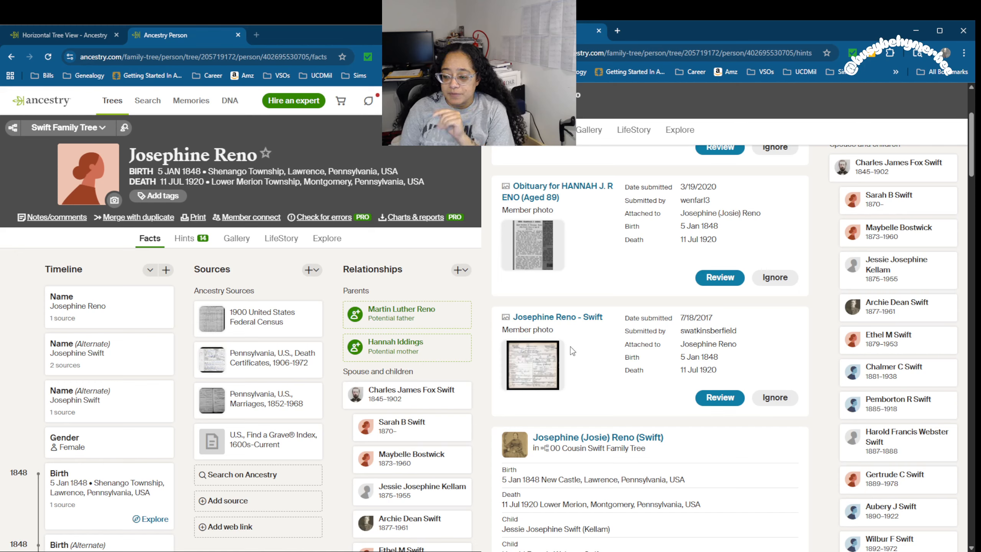
pyautogui.scroll(-1, 576, 348)
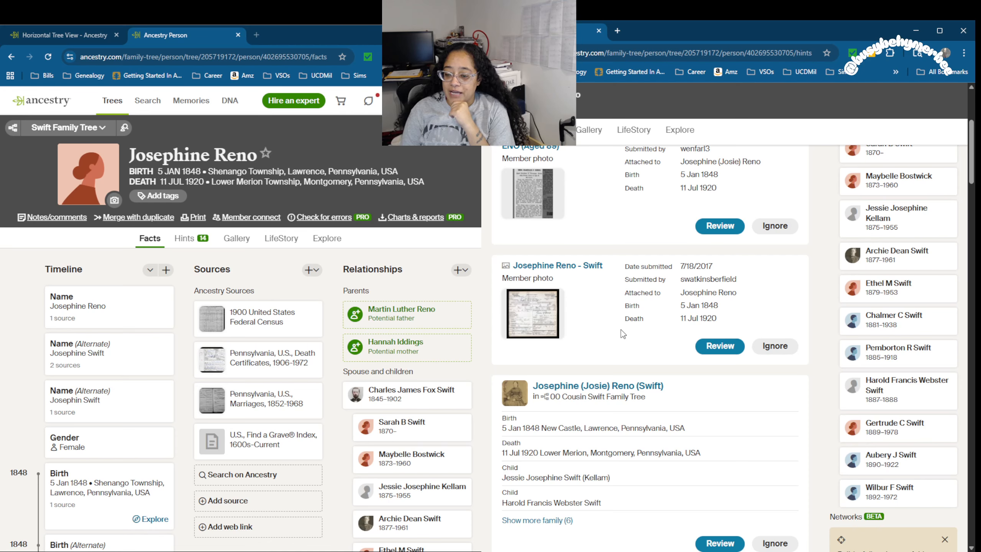
pyautogui.scroll(-2, 621, 330)
pyautogui.scroll(-3, 608, 292)
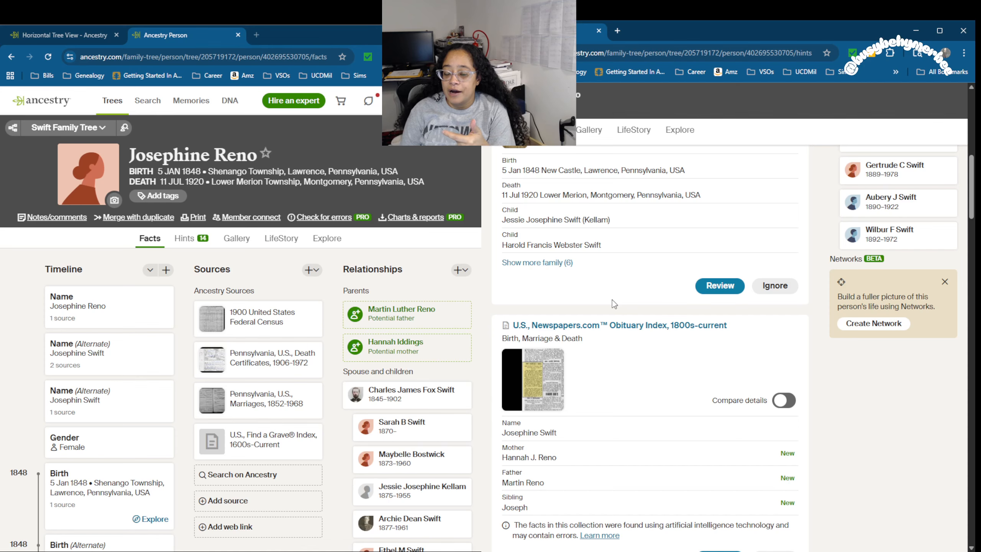
pyautogui.scroll(3, 612, 299)
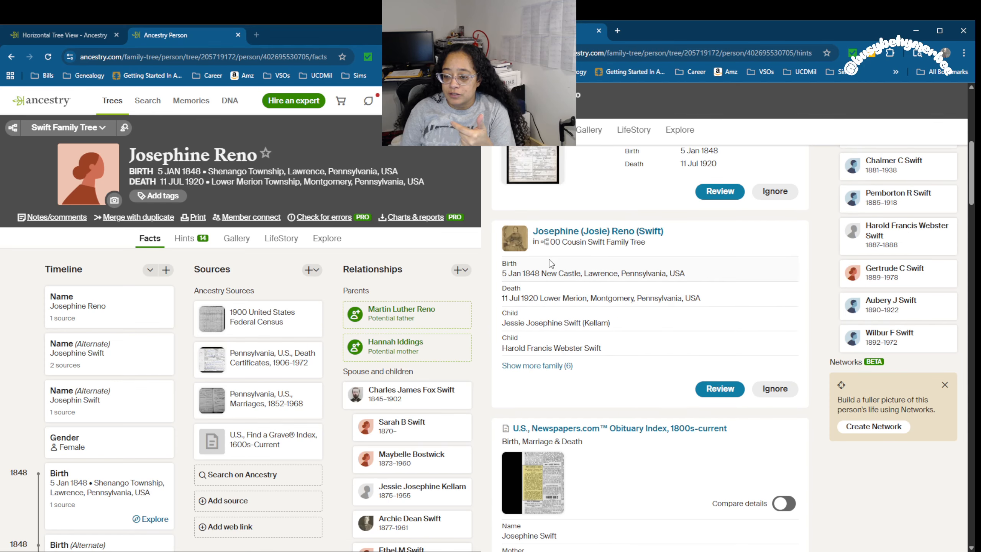
# Step: Examine the wife's Newspapers.com and St. Louis obituary index, 1860 census and Kentucky death record hints
pyautogui.scroll(-4, 635, 309)
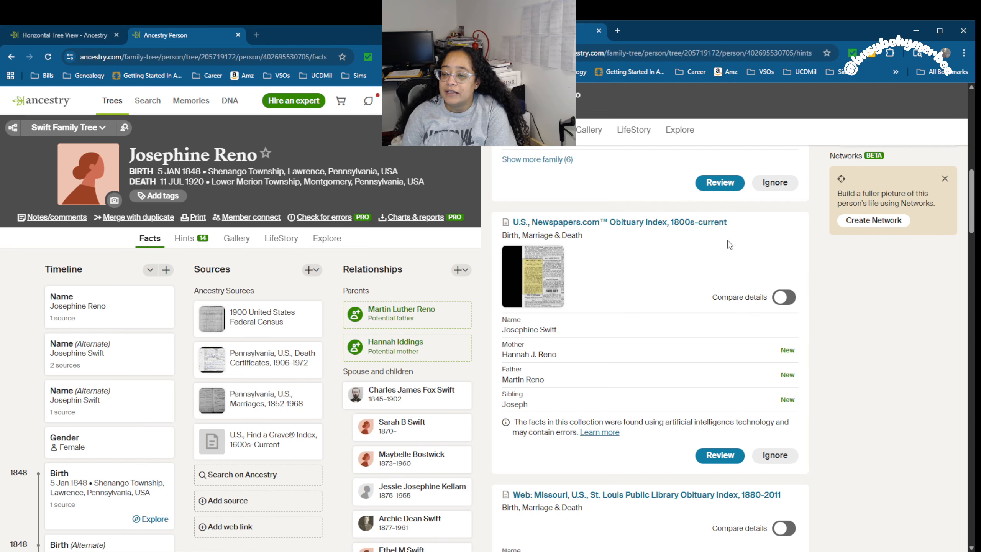
pyautogui.scroll(-3, 691, 307)
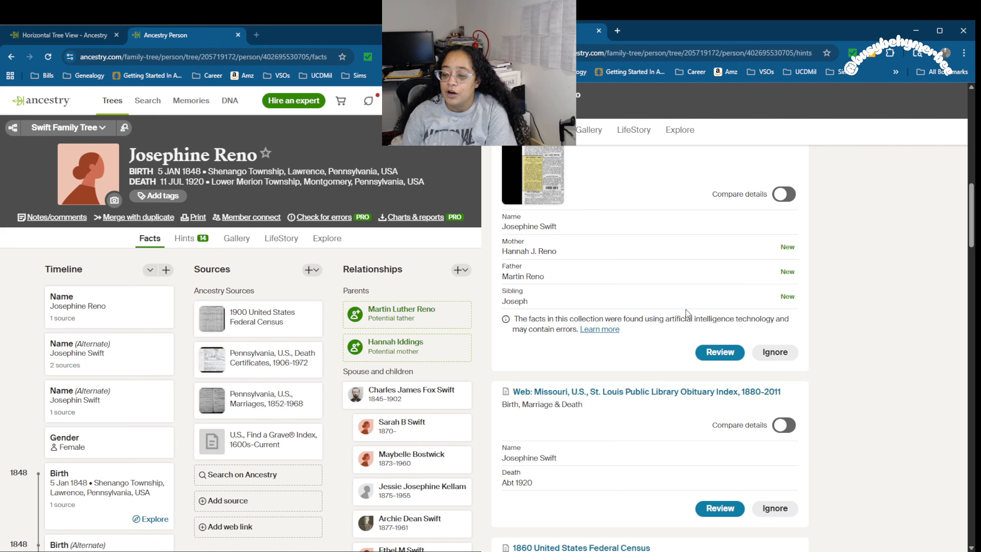
pyautogui.scroll(-2, 679, 296)
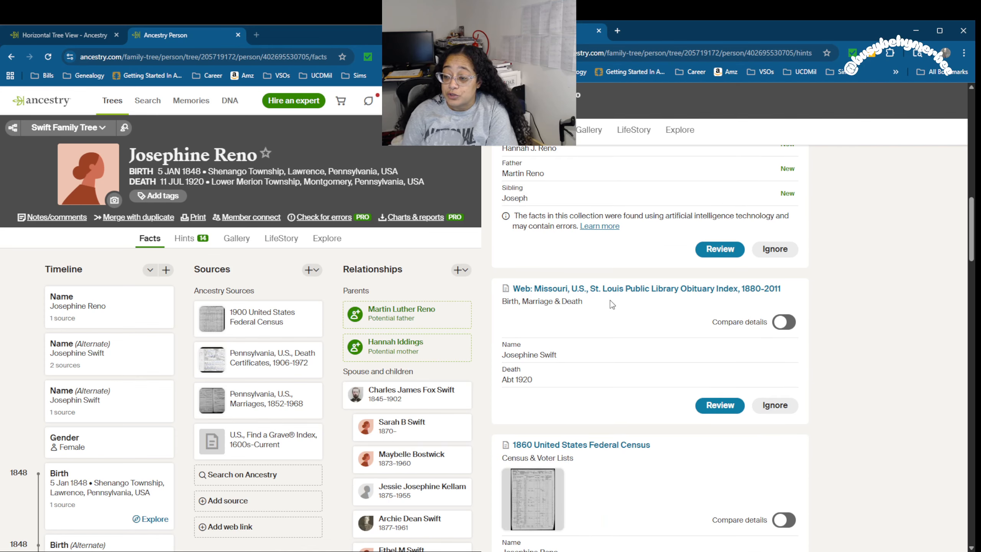
pyautogui.scroll(-5, 610, 305)
pyautogui.scroll(-3, 610, 303)
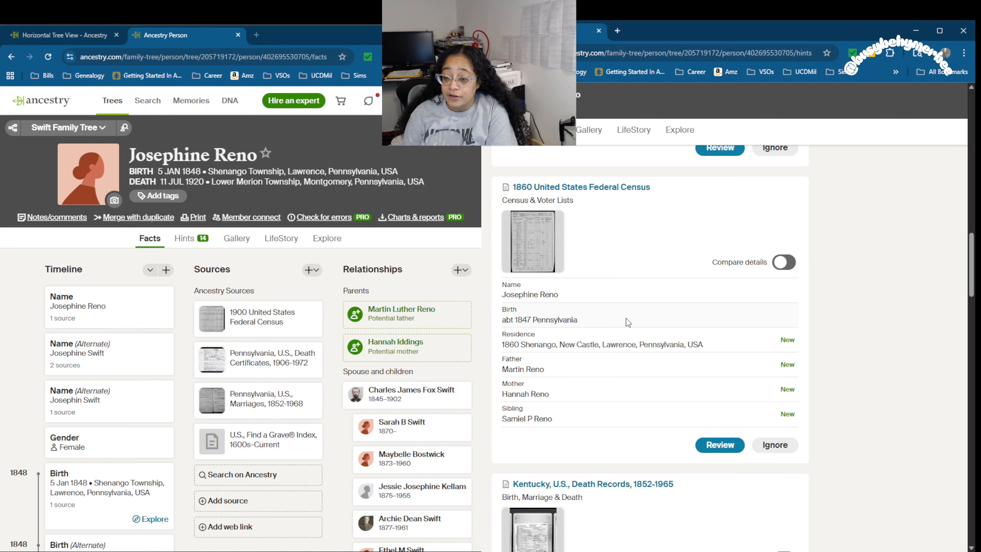
pyautogui.scroll(-1, 627, 316)
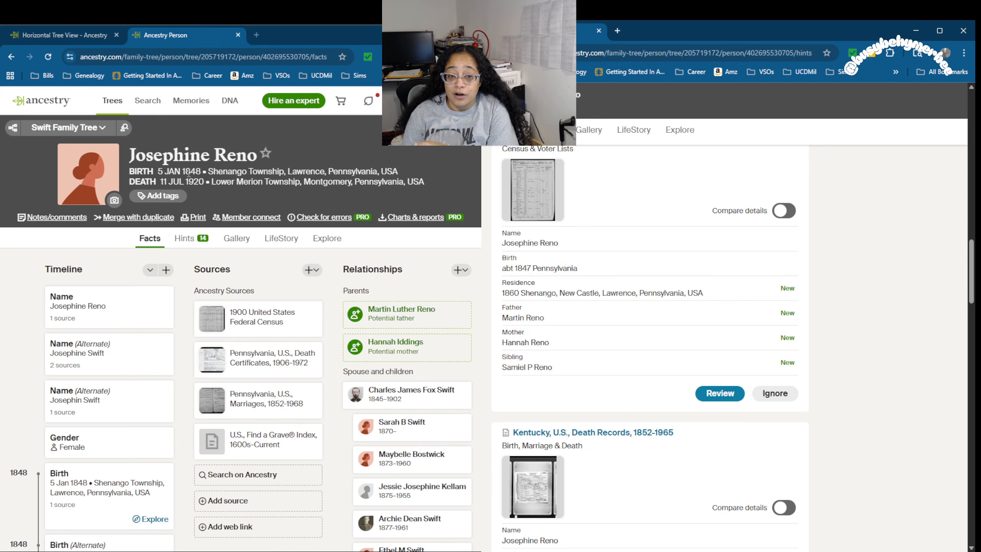
pyautogui.scroll(-2, 608, 307)
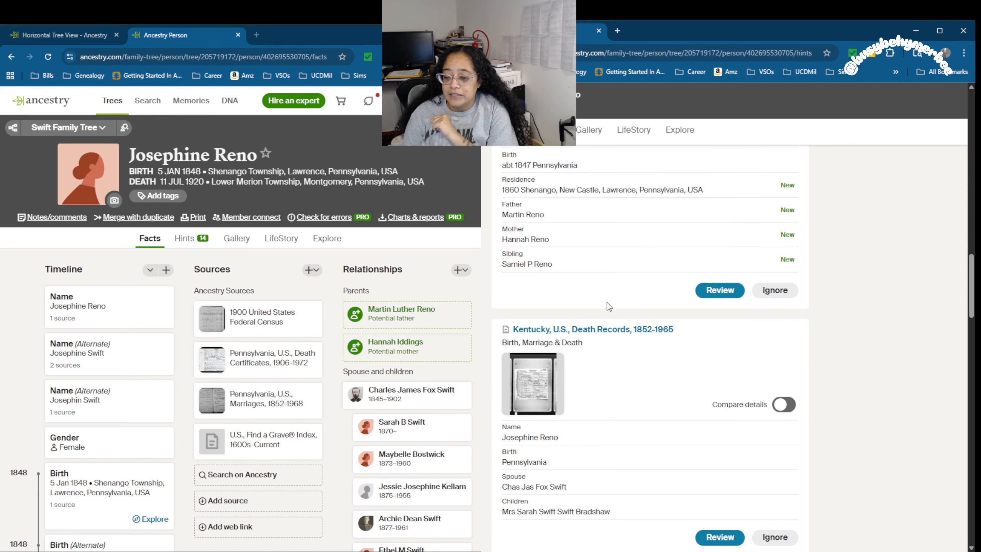
pyautogui.scroll(-1, 609, 307)
pyautogui.scroll(-2, 616, 336)
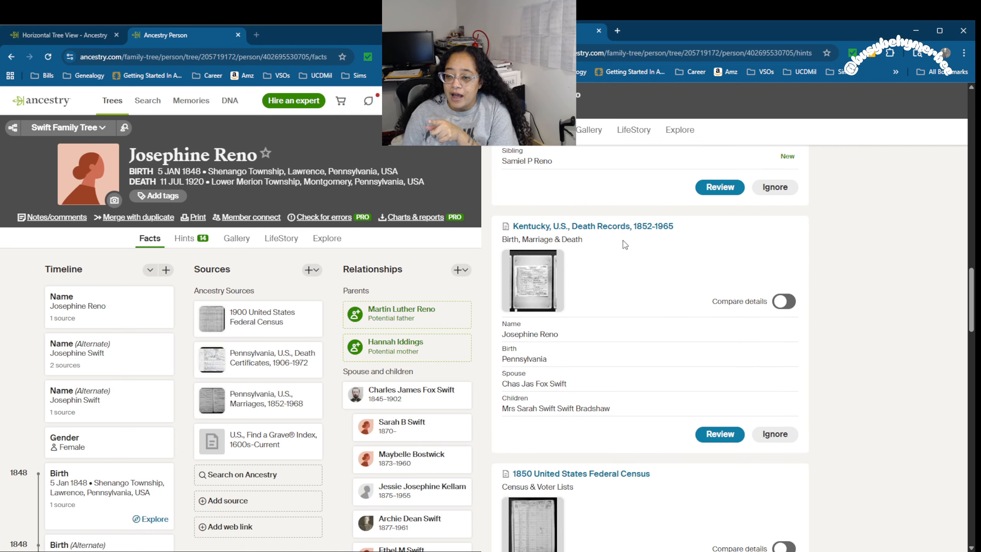
# Step: Examine the remaining hints: the 1850, 1880, 1910 and 1920 censuses, Indiana death certificate and Global Find a Grave index
pyautogui.scroll(-3, 628, 291)
pyautogui.scroll(-7, 614, 287)
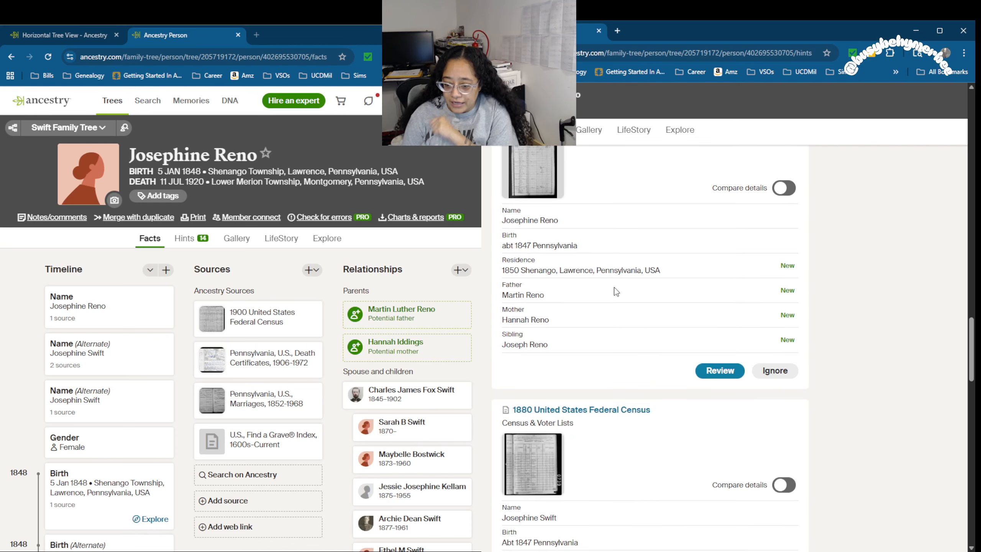
pyautogui.scroll(-2, 615, 289)
pyautogui.scroll(-3, 610, 275)
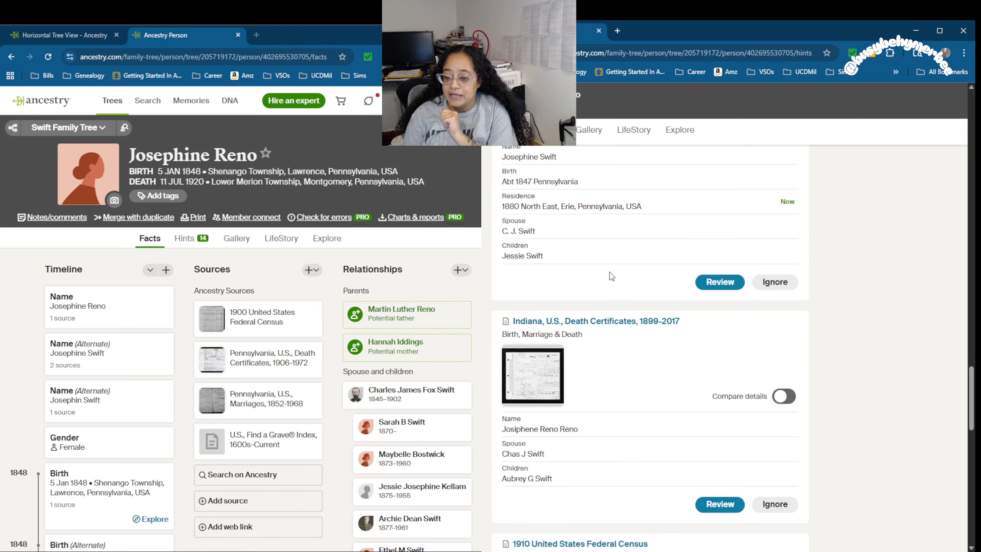
pyautogui.scroll(-7, 605, 247)
pyautogui.scroll(-1, 629, 334)
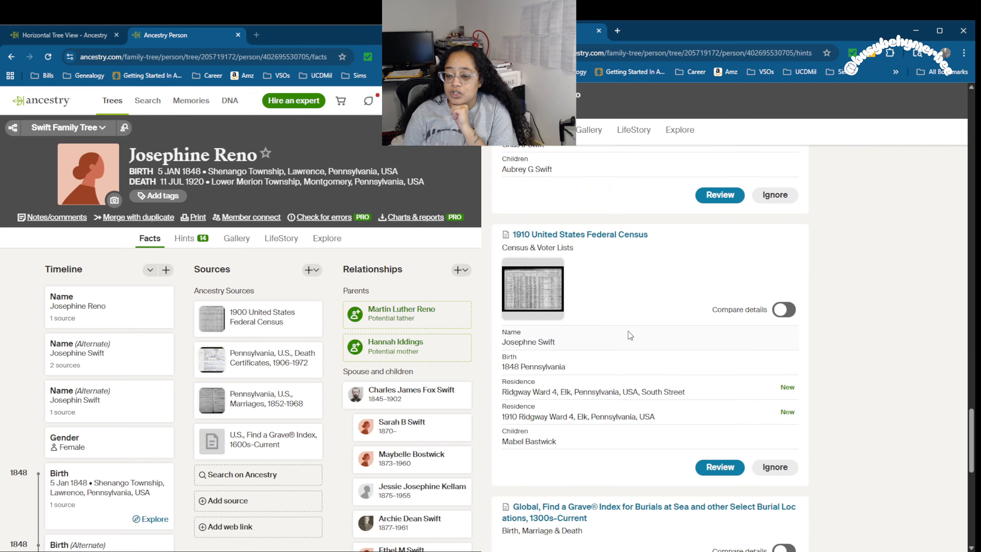
pyautogui.scroll(-5, 614, 310)
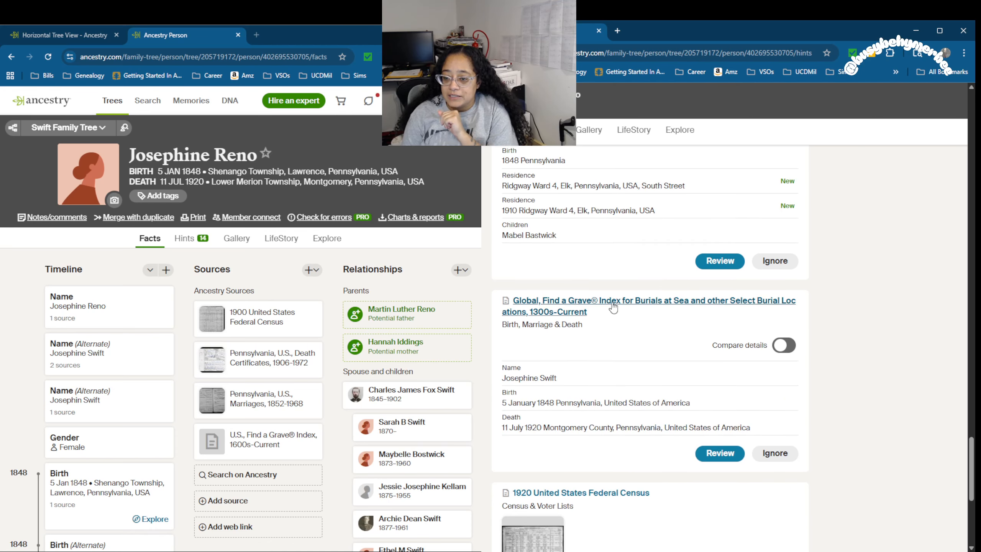
pyautogui.scroll(-5, 614, 308)
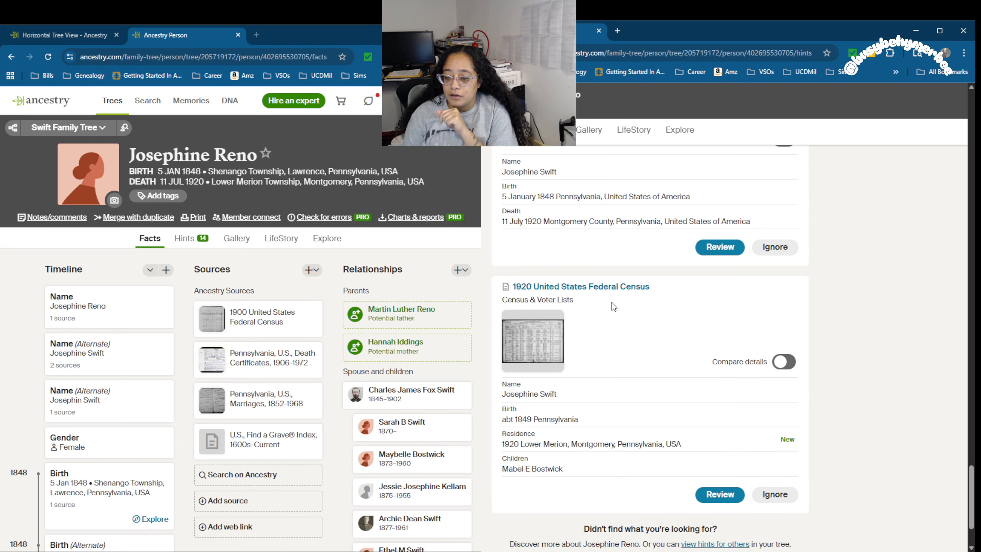
# Step: Go back over the Indiana death certificate, 1880 and 1850 census and Kentucky death record hints
pyautogui.scroll(10, 607, 334)
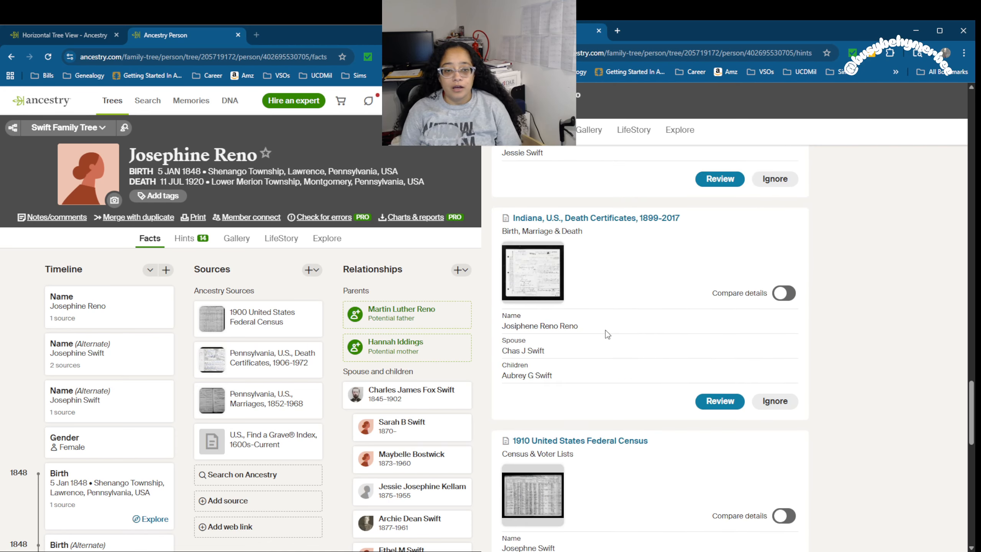
pyautogui.scroll(6, 608, 335)
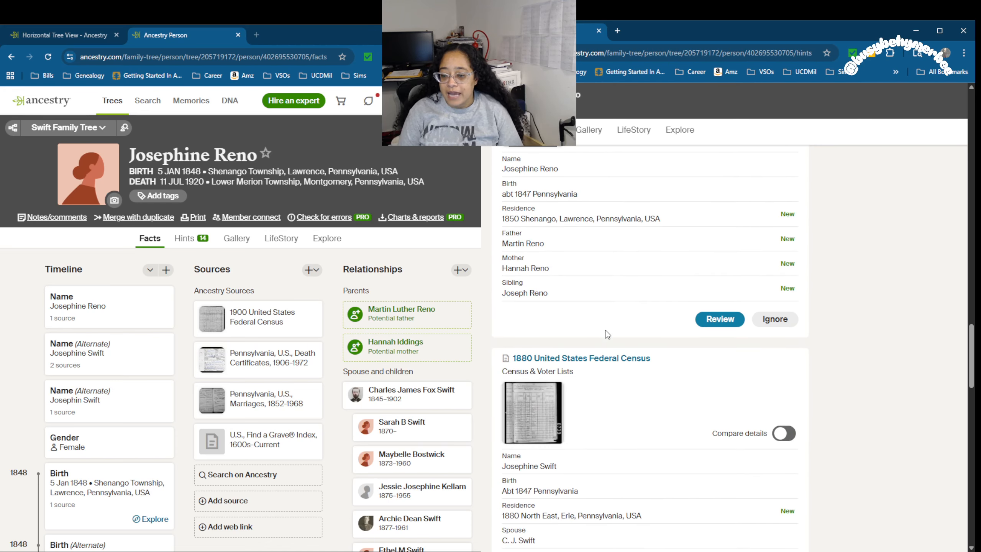
pyautogui.scroll(8, 608, 335)
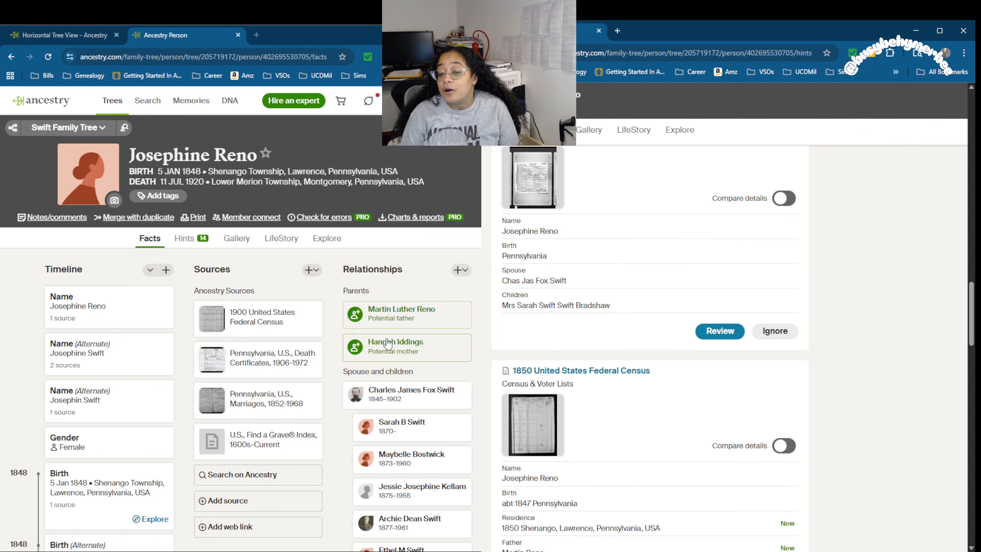
# Step: Review the 1850 census hint's household members and open its record page and the original census image in a separate tab
pyautogui.scroll(-4, 651, 419)
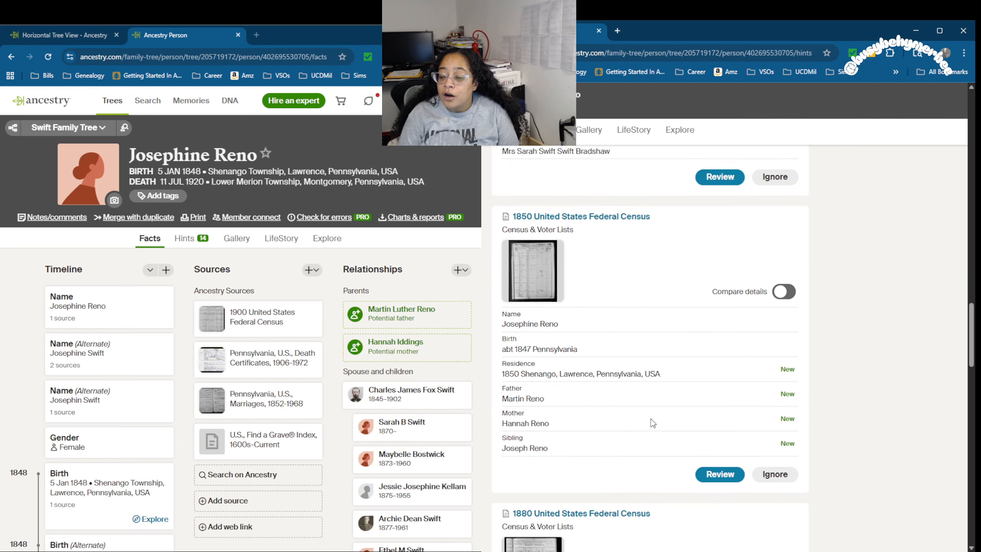
pyautogui.click(722, 481)
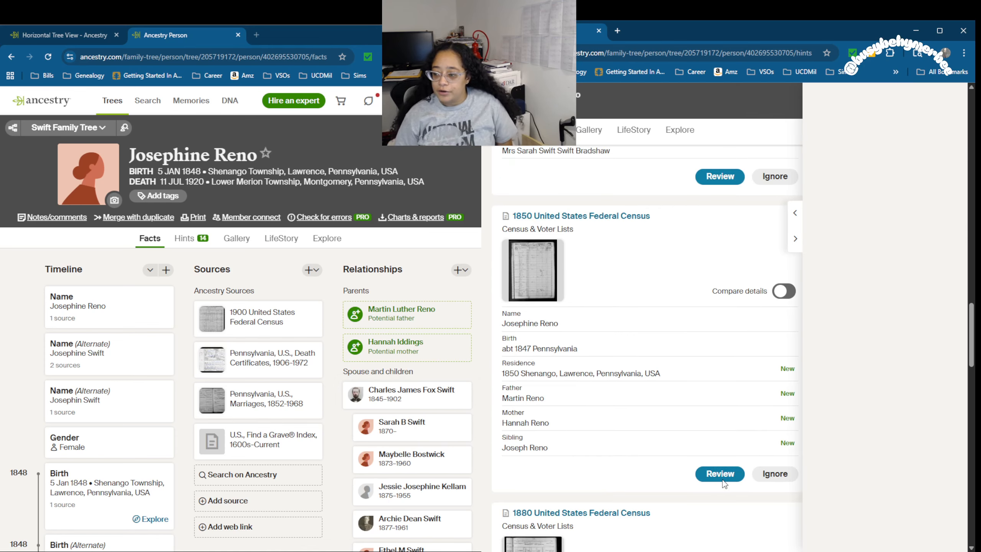
pyautogui.scroll(-7, 906, 374)
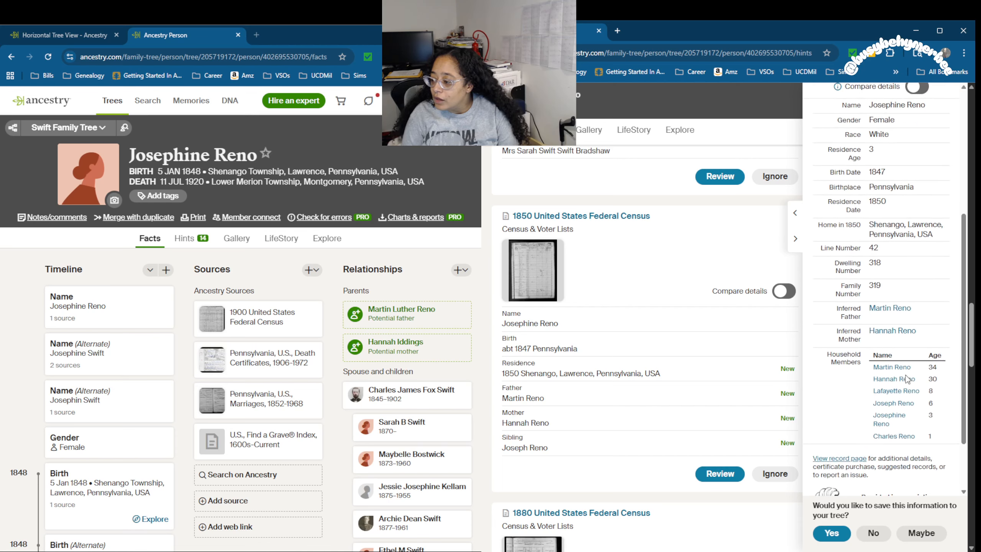
pyautogui.click(835, 383)
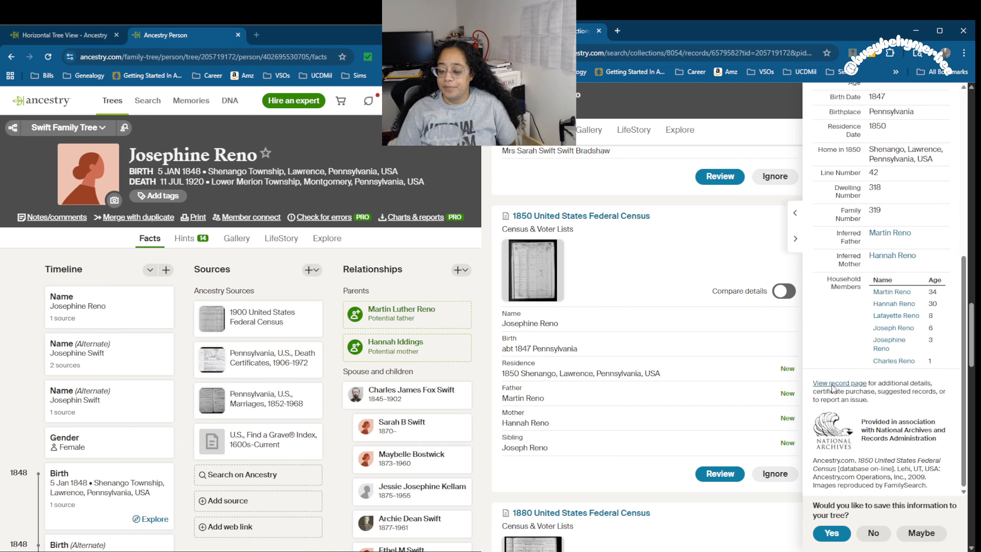
pyautogui.middleClick(566, 365)
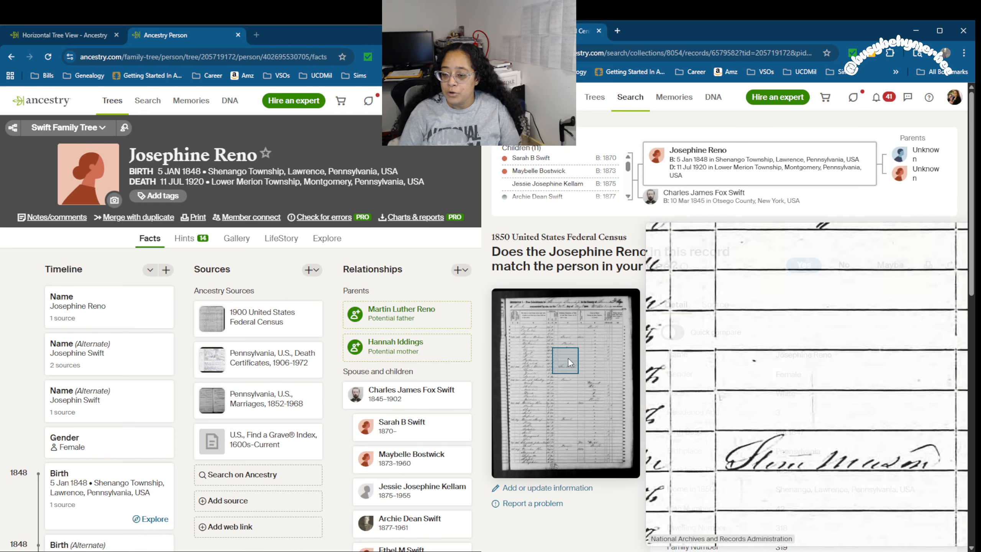
pyautogui.click(657, 31)
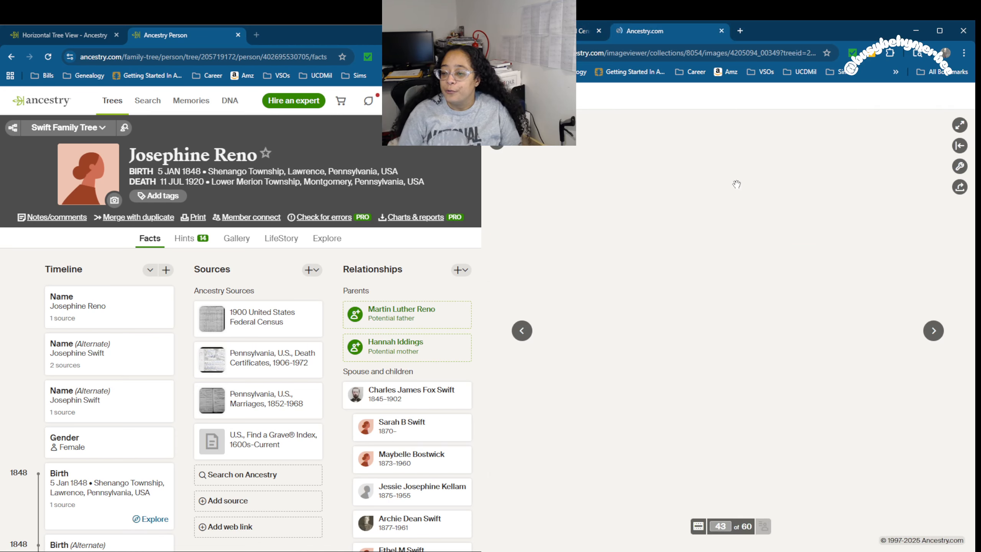
# Step: Examine the Reno household's rows on census image 43, including the continuation on image 44
pyautogui.scroll(5, 816, 340)
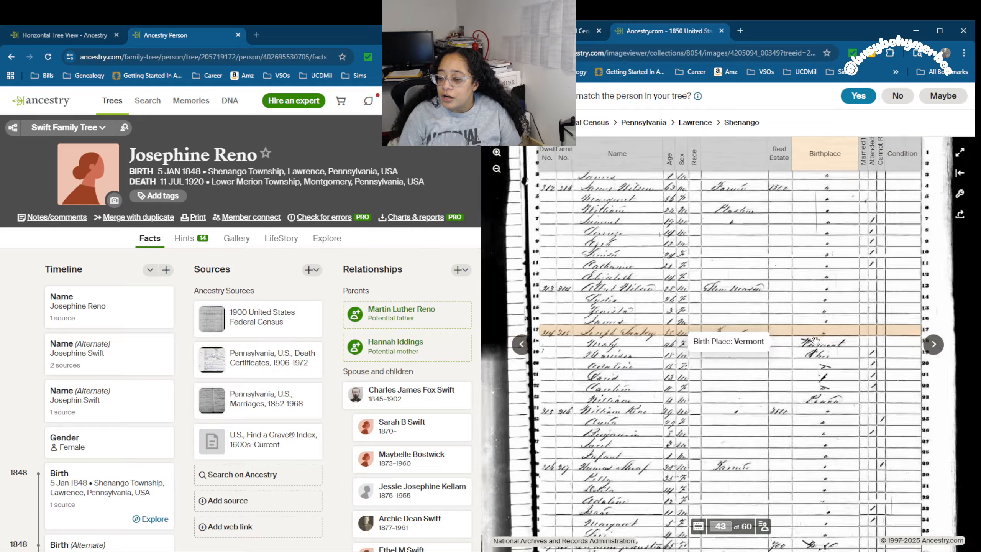
pyautogui.moveTo(755, 421); pyautogui.dragTo(811, 225)
pyautogui.moveTo(792, 276); pyautogui.dragTo(789, 187)
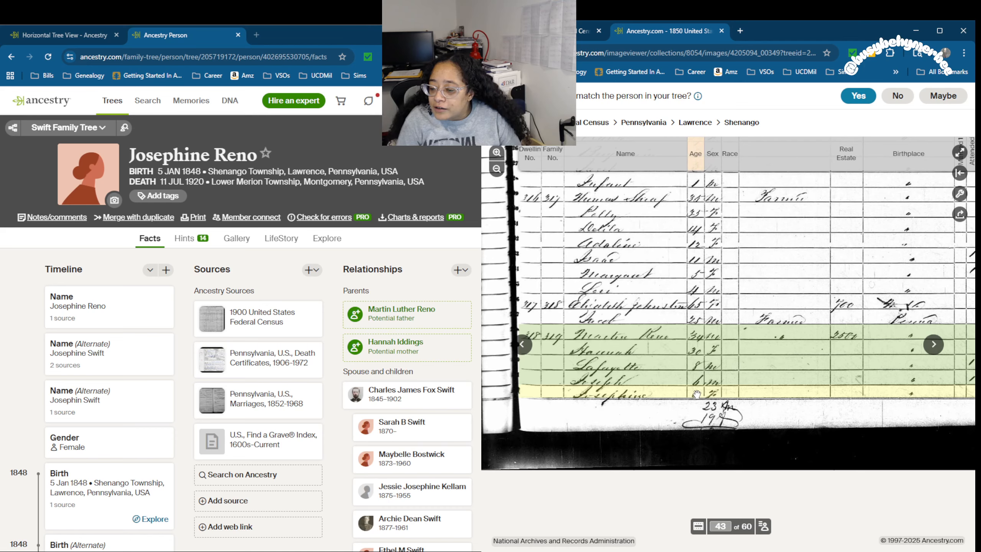
pyautogui.moveTo(764, 459); pyautogui.dragTo(738, 463)
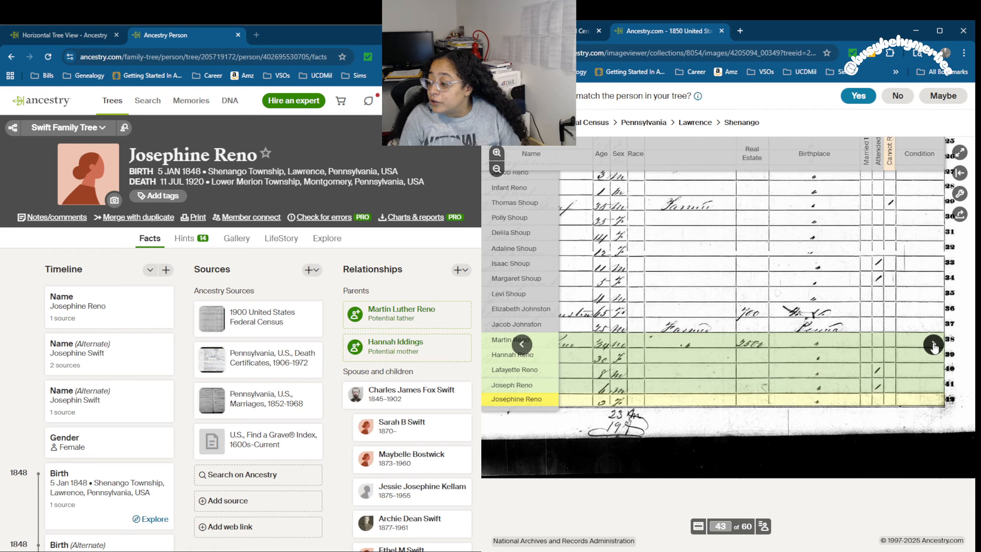
pyautogui.click(930, 354)
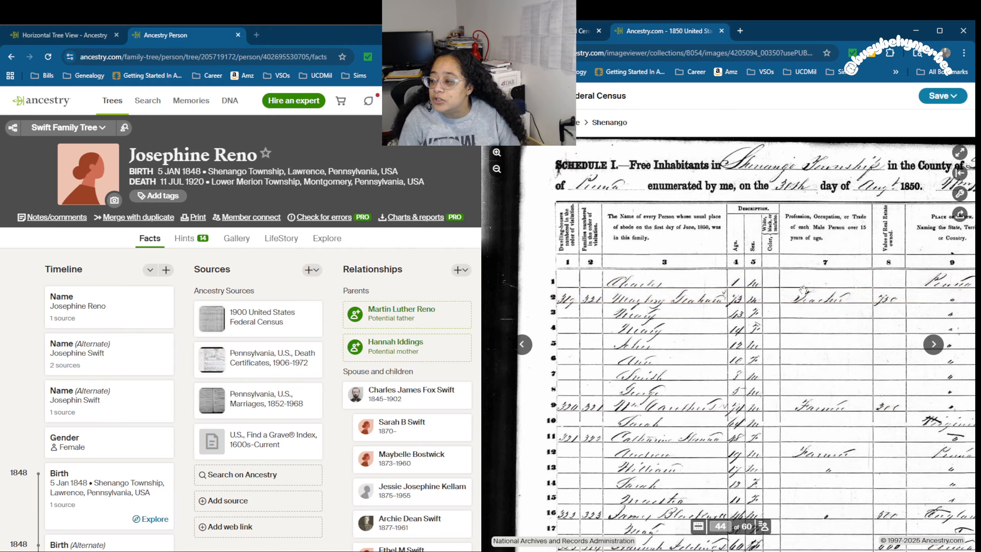
pyautogui.click(523, 344)
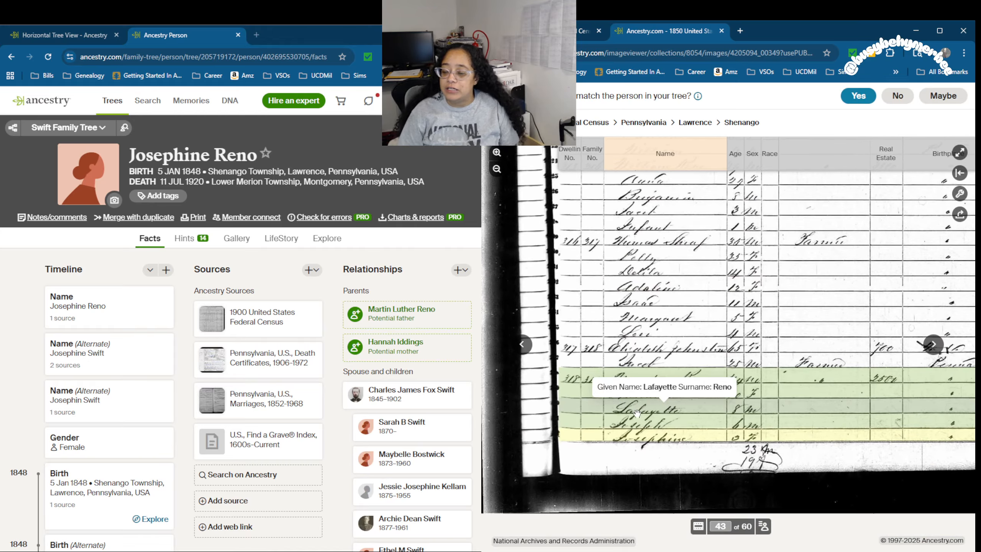
# Step: Accept the 1850 census record as a match and include its birth, abt 1847 in Pennsylvania, as an alternate fact
pyautogui.click(556, 31)
pyautogui.scroll(-8, 640, 339)
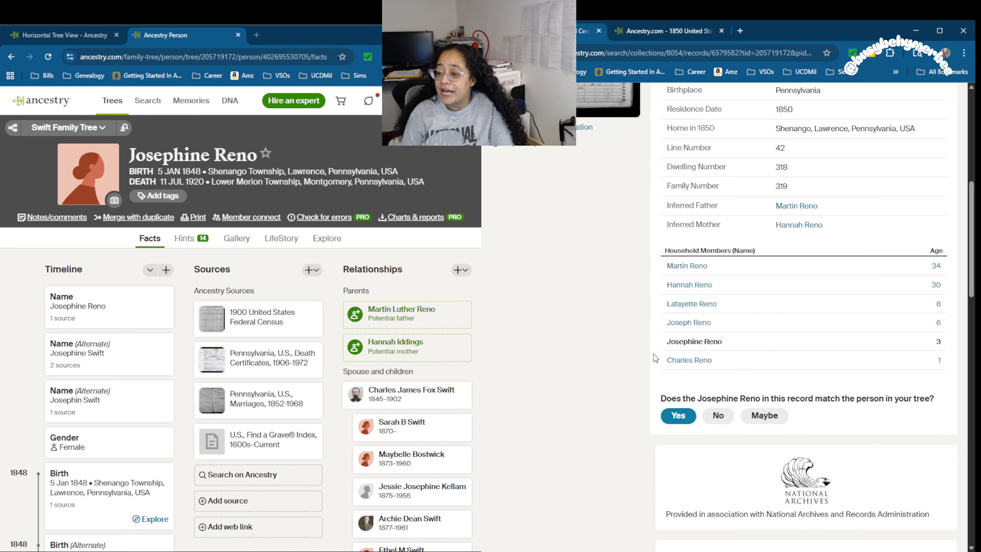
pyautogui.click(679, 417)
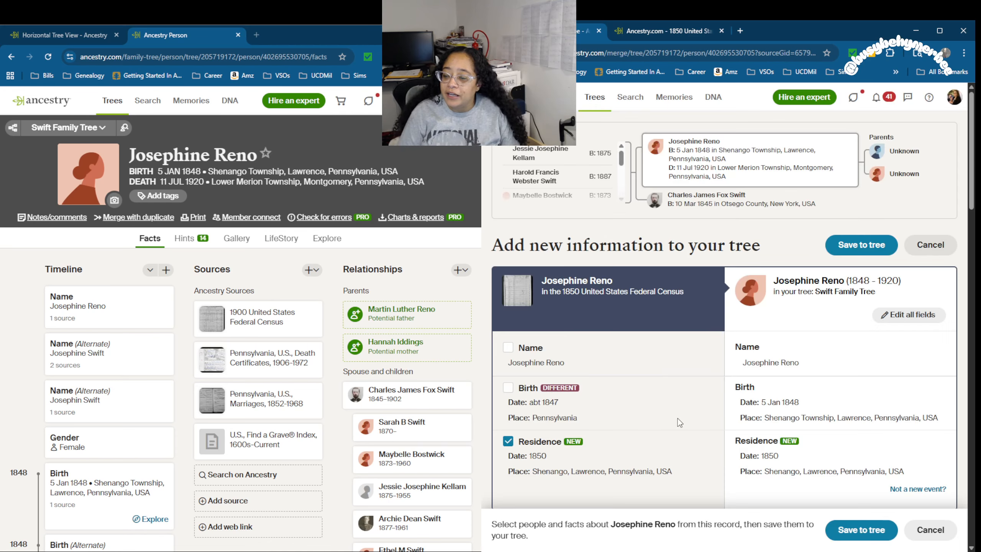
pyautogui.scroll(-3, 678, 419)
pyautogui.click(508, 284)
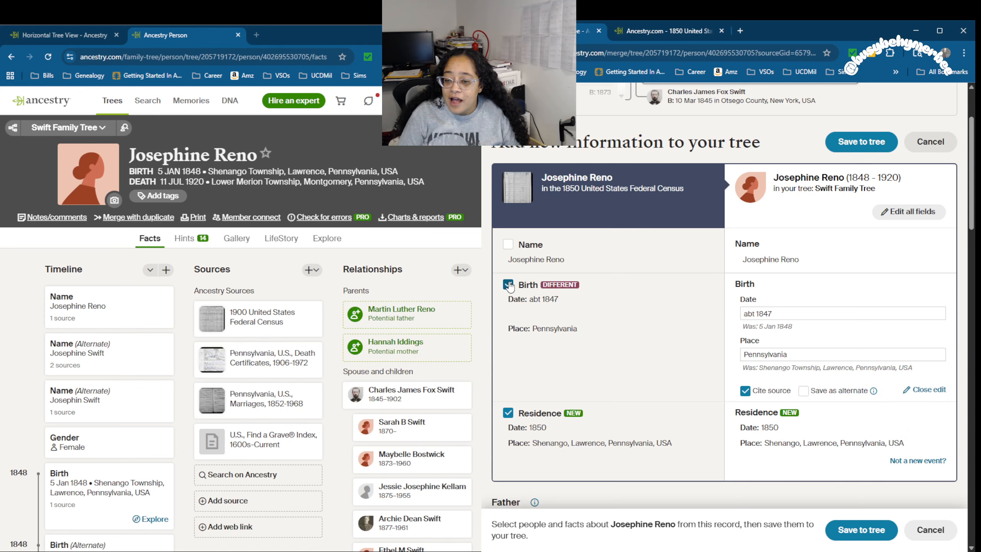
pyautogui.click(804, 392)
# Step: Include the father and mother from the 1850 census record as new people for the tree
pyautogui.scroll(-6, 648, 382)
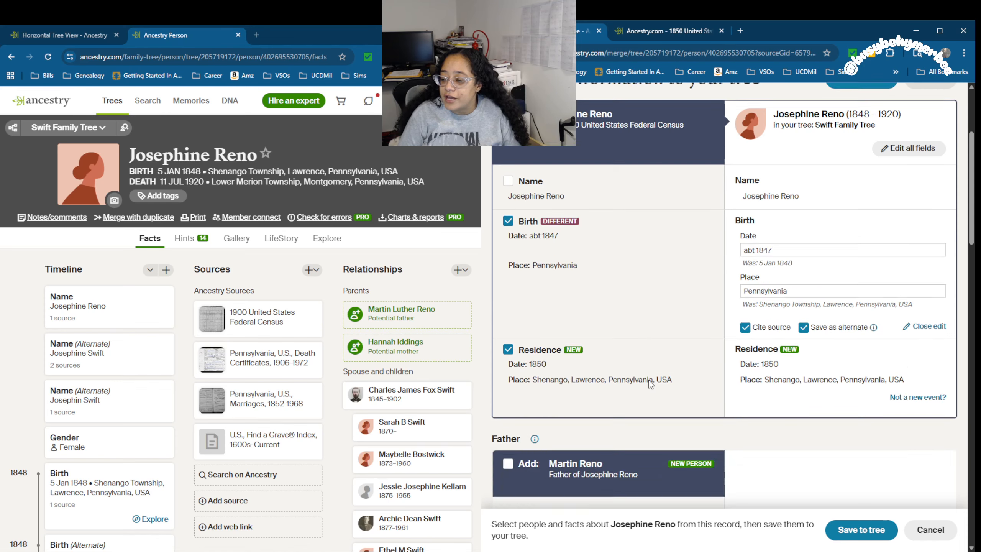
pyautogui.scroll(6, 646, 370)
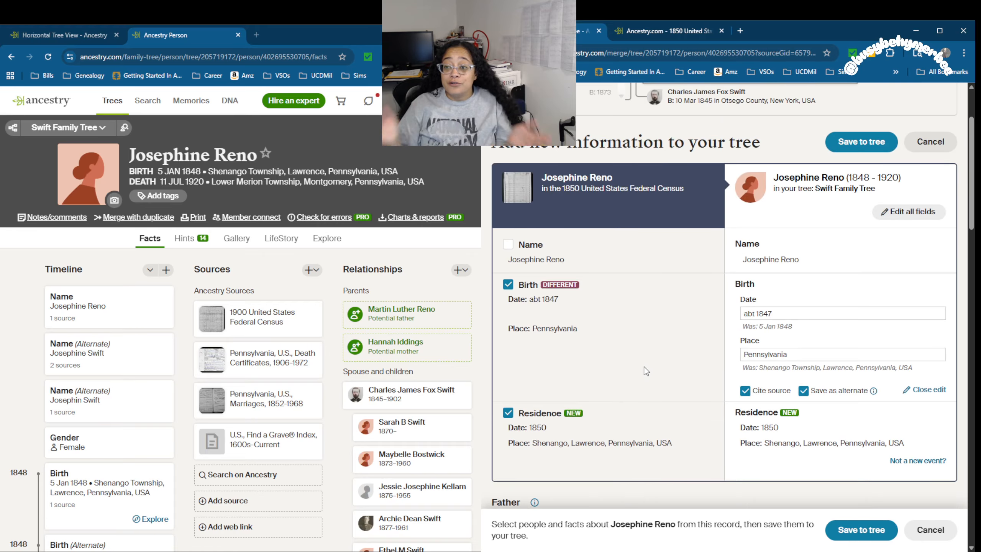
pyautogui.scroll(-12, 646, 371)
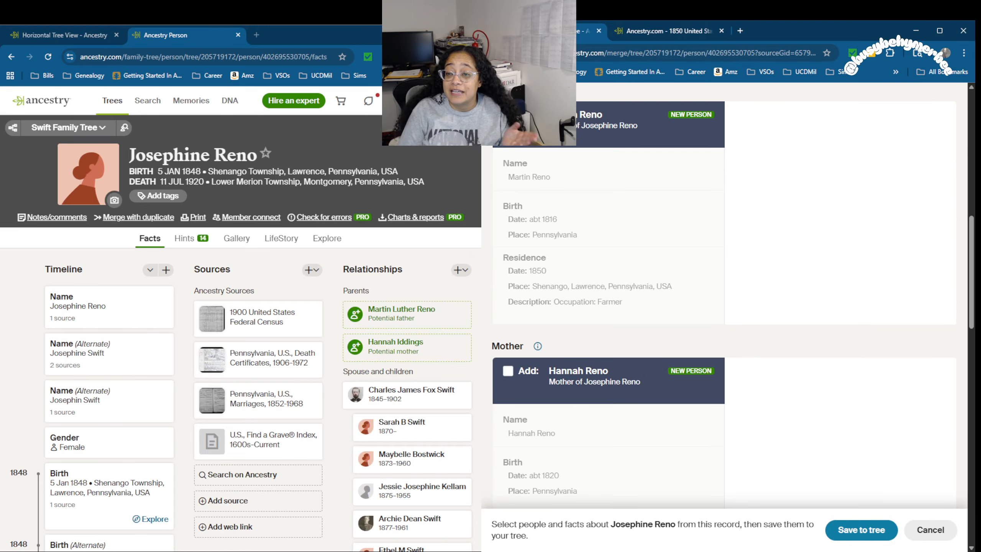
pyautogui.click(508, 115)
pyautogui.scroll(-3, 577, 274)
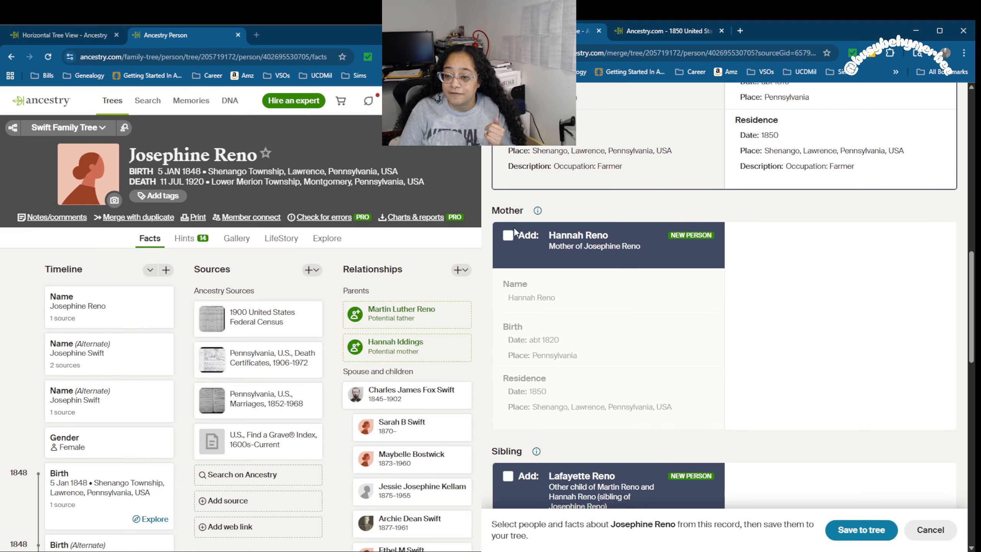
pyautogui.click(514, 231)
# Step: Include all three siblings from the 1850 census record as new people and save the record to the tree
pyautogui.scroll(-9, 586, 269)
pyautogui.click(508, 237)
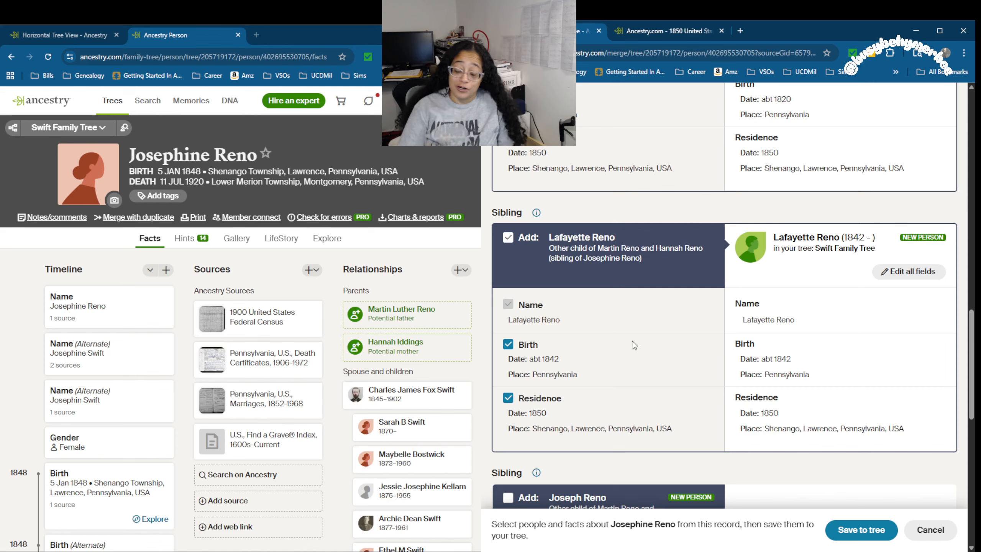
pyautogui.scroll(-5, 635, 345)
pyautogui.click(507, 239)
pyautogui.scroll(-4, 704, 322)
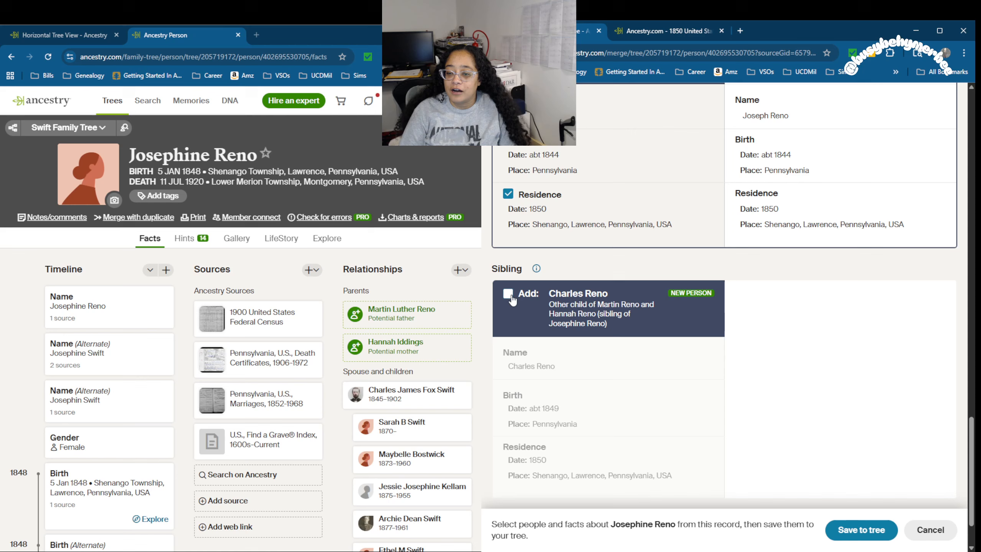
pyautogui.click(508, 294)
pyautogui.scroll(-2, 698, 327)
pyautogui.click(844, 478)
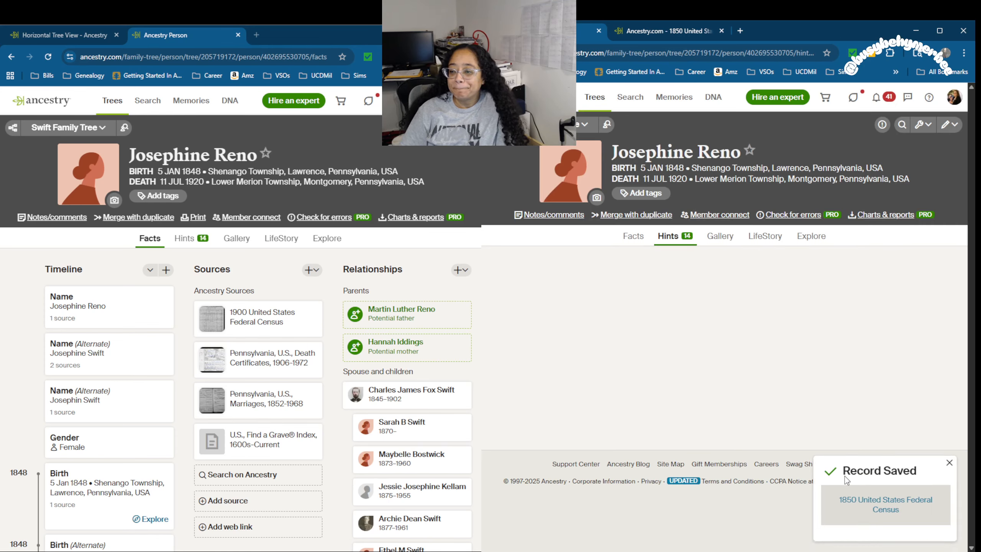
# Step: Reload the wife's profile and look over her remaining hints, from the obituary index and Quaker records to the Global Find a Grave index
pyautogui.click(48, 57)
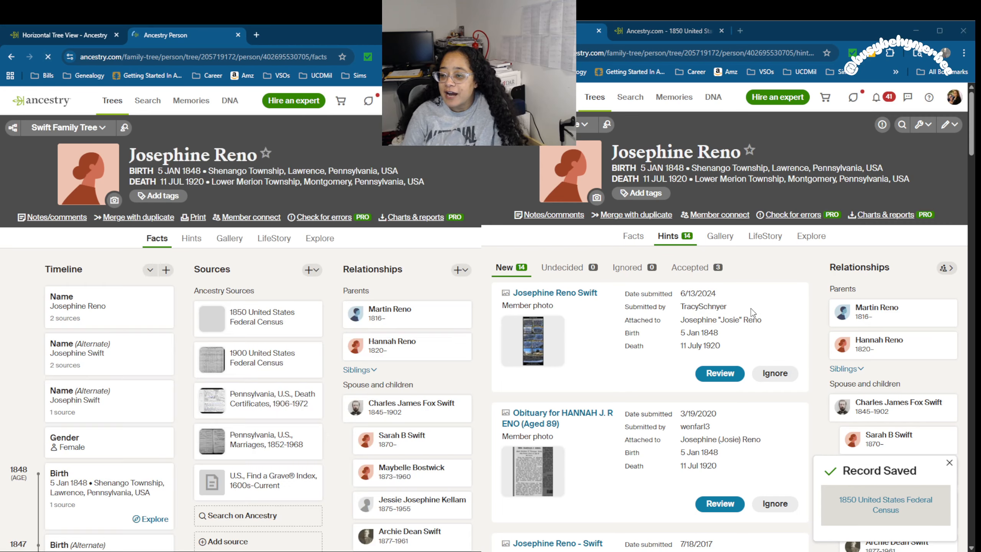
pyautogui.scroll(-5, 749, 313)
pyautogui.scroll(-15, 749, 312)
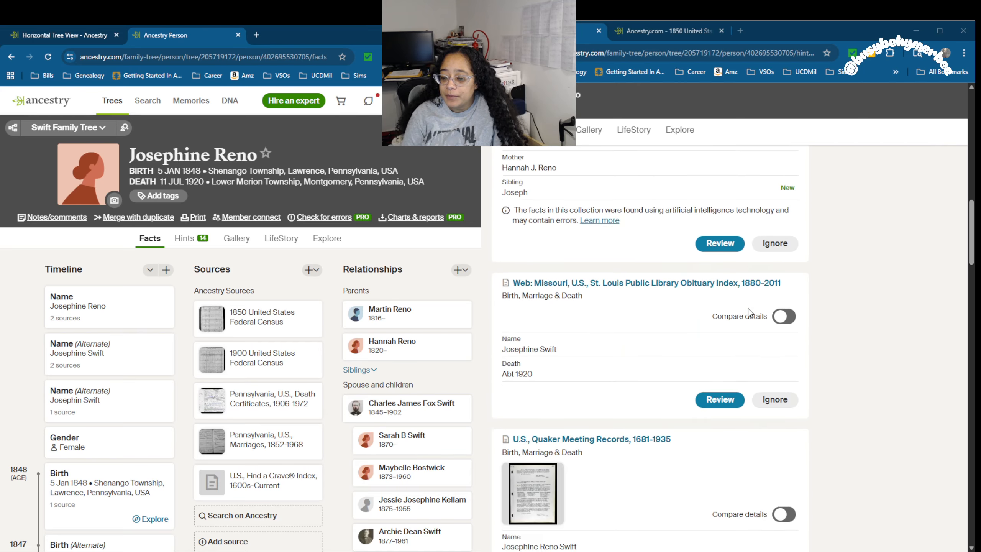
pyautogui.scroll(-2, 748, 309)
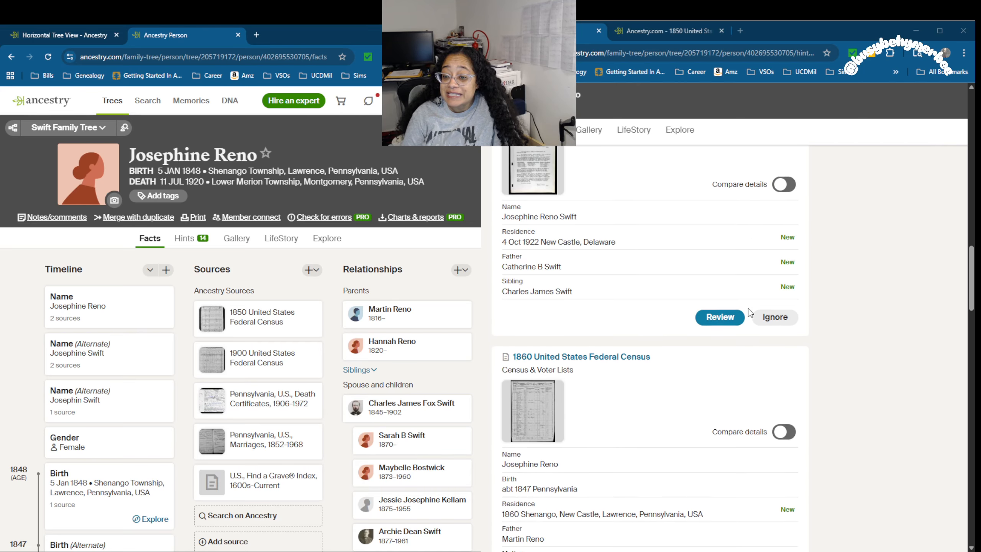
pyautogui.scroll(-5, 748, 309)
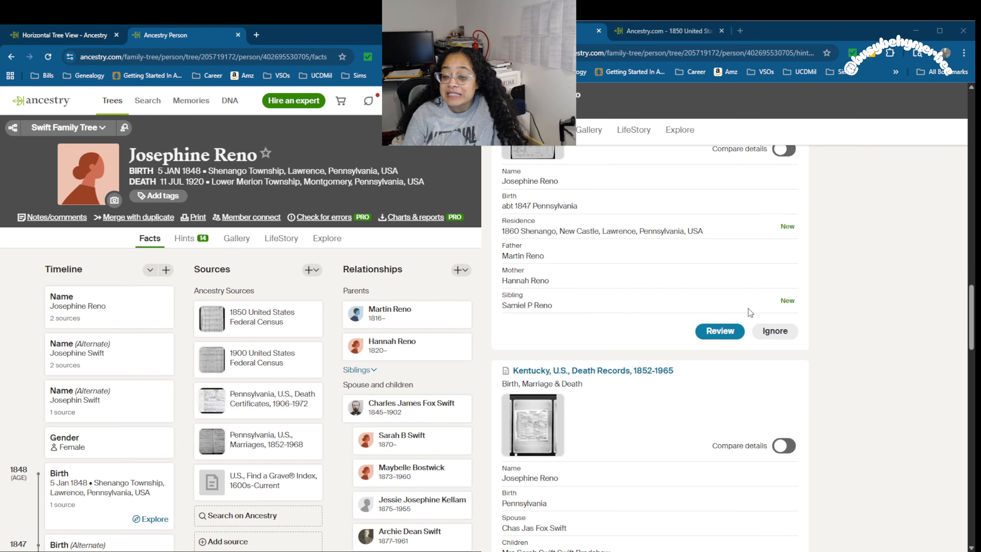
pyautogui.scroll(4, 748, 309)
pyautogui.scroll(3, 748, 312)
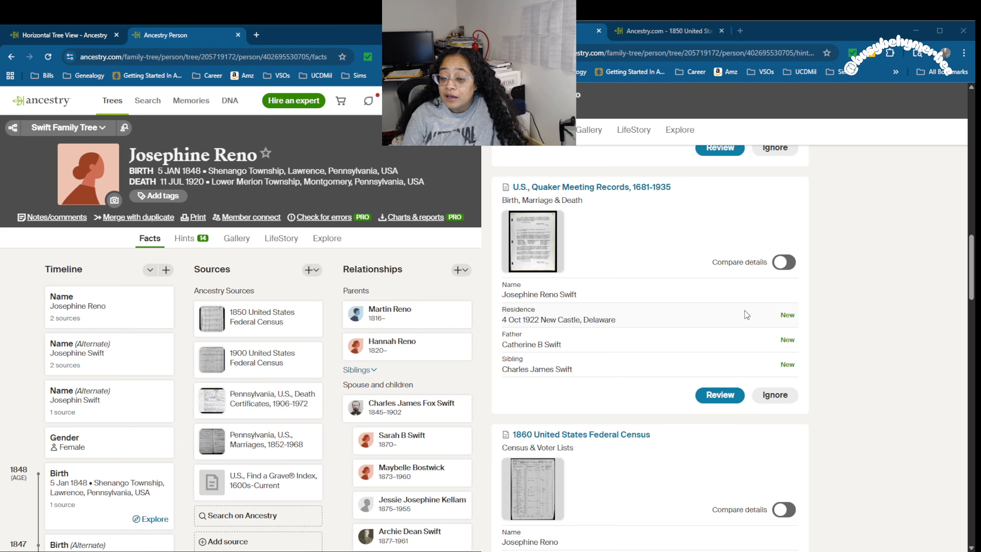
pyautogui.scroll(-8, 746, 315)
pyautogui.scroll(-14, 746, 315)
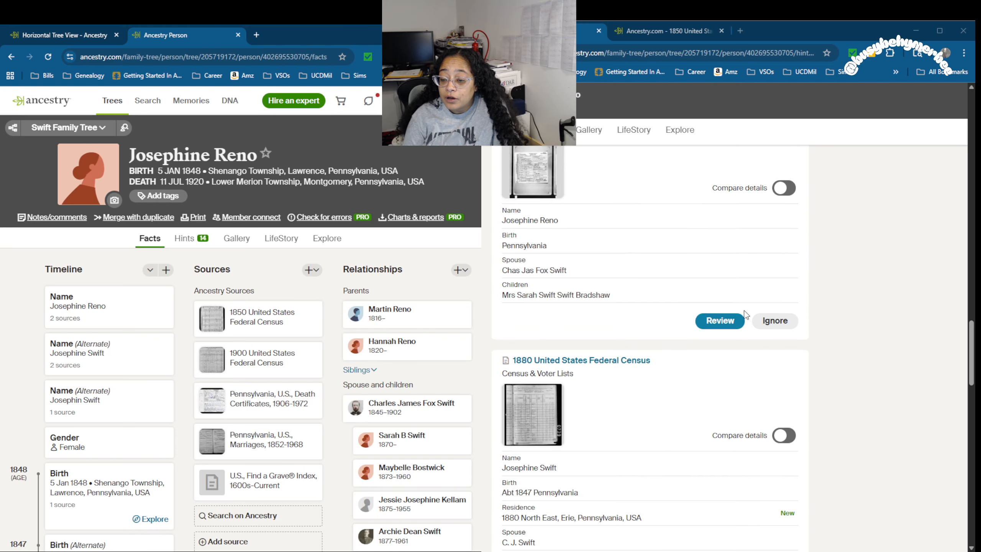
pyautogui.scroll(-13, 746, 315)
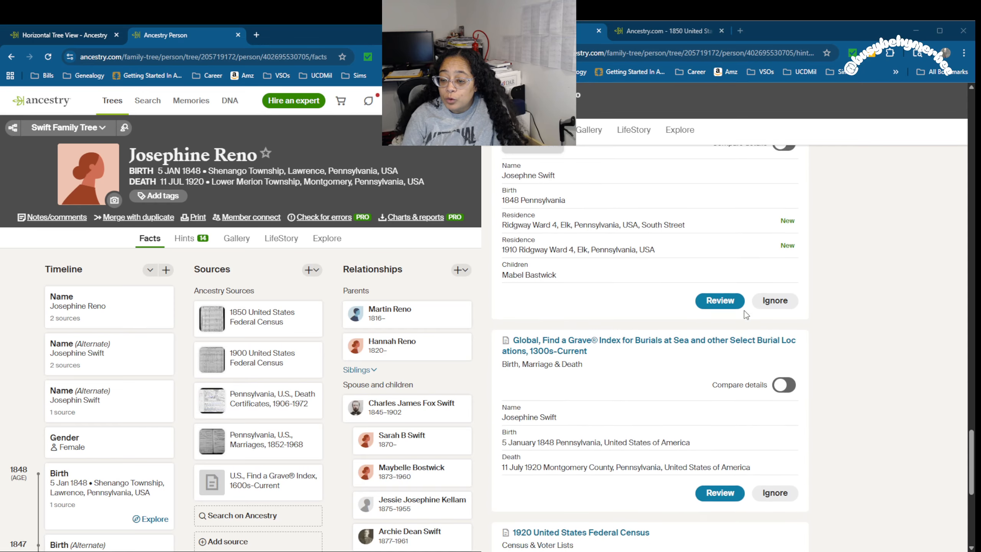
# Step: Close the 1850 census image, check the 1860 census hint's household members and open its record page
pyautogui.scroll(17, 746, 315)
pyautogui.scroll(12, 746, 315)
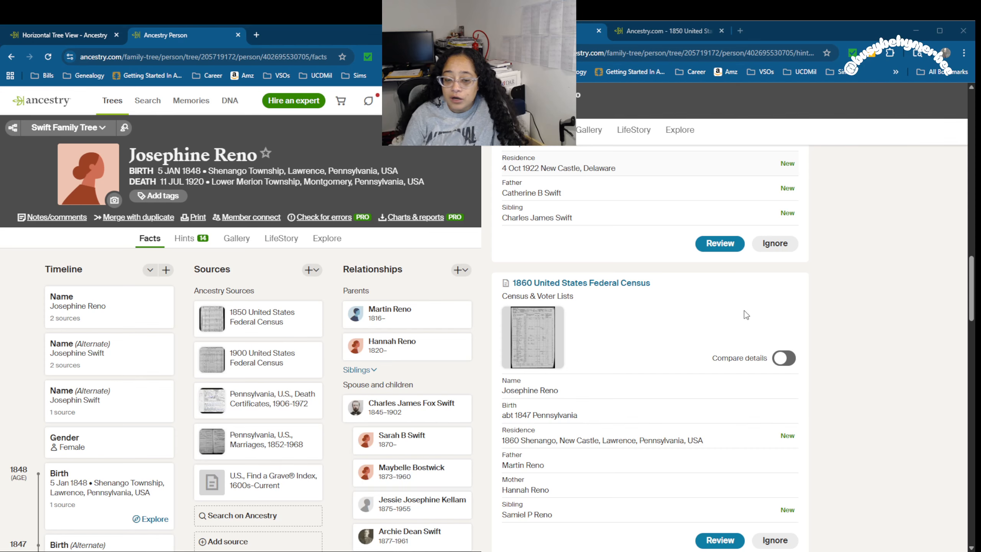
pyautogui.scroll(-1, 746, 315)
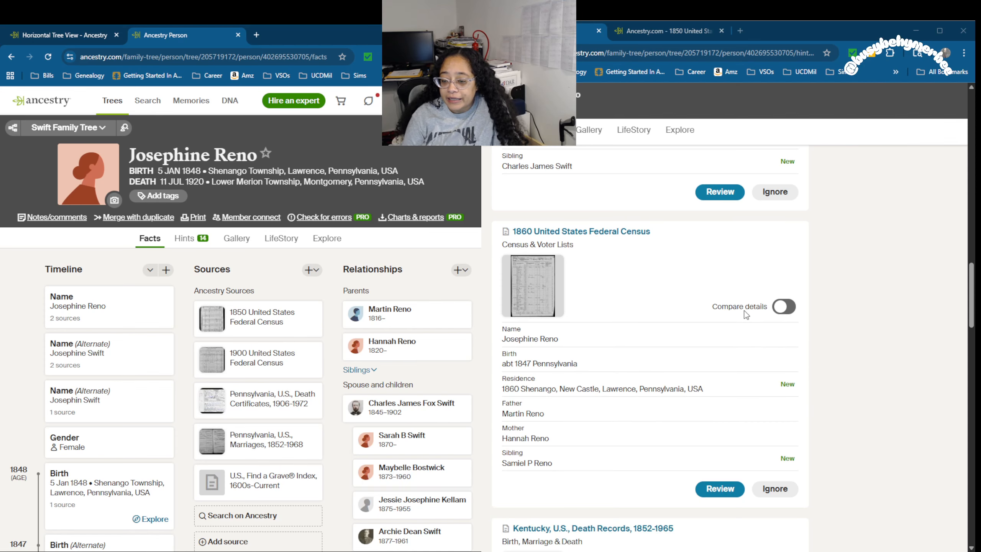
pyautogui.click(725, 490)
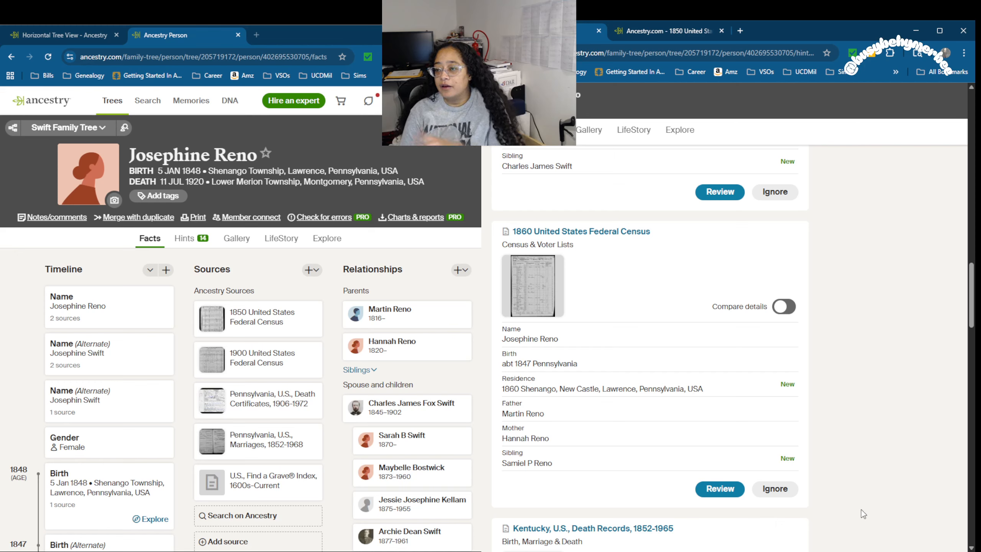
pyautogui.click(722, 31)
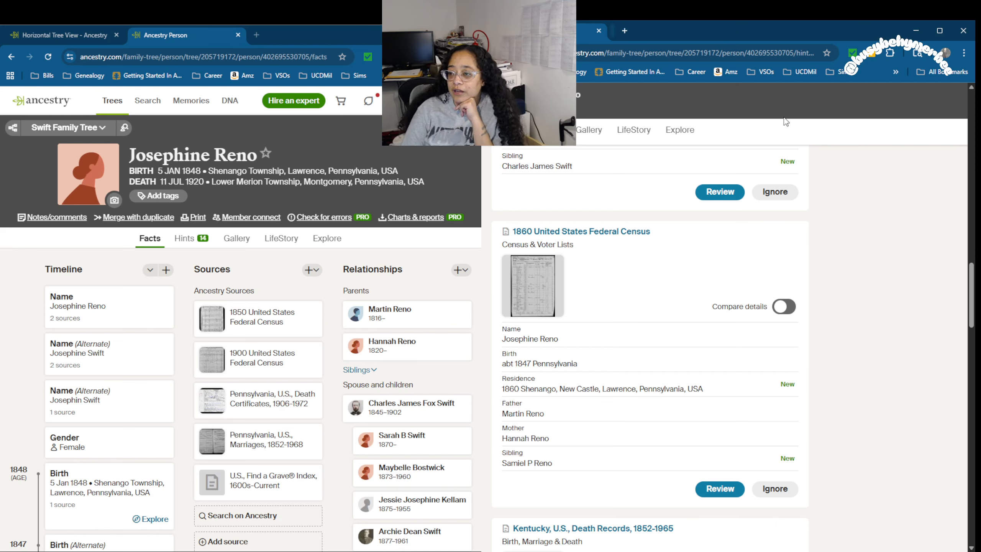
pyautogui.click(721, 488)
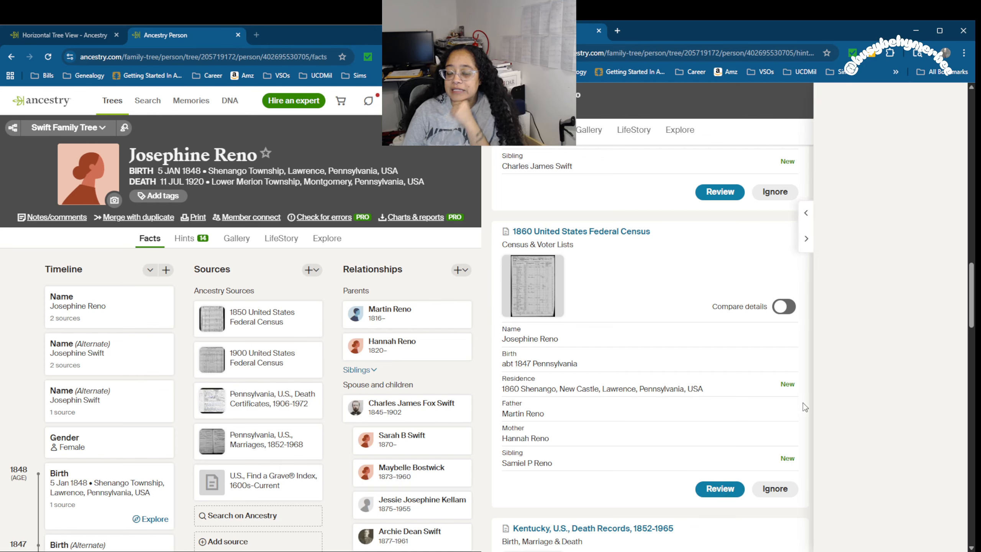
pyautogui.scroll(-6, 883, 366)
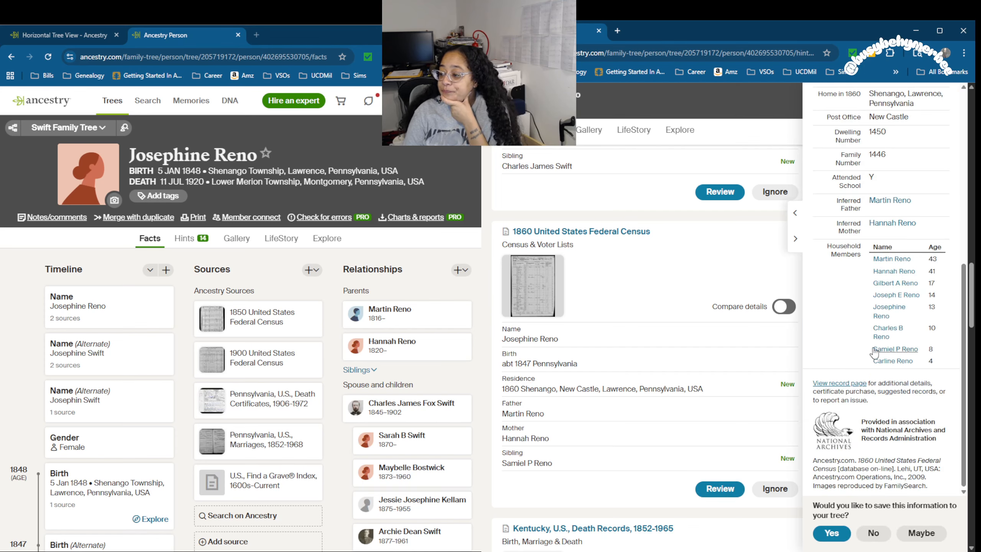
pyautogui.click(839, 383)
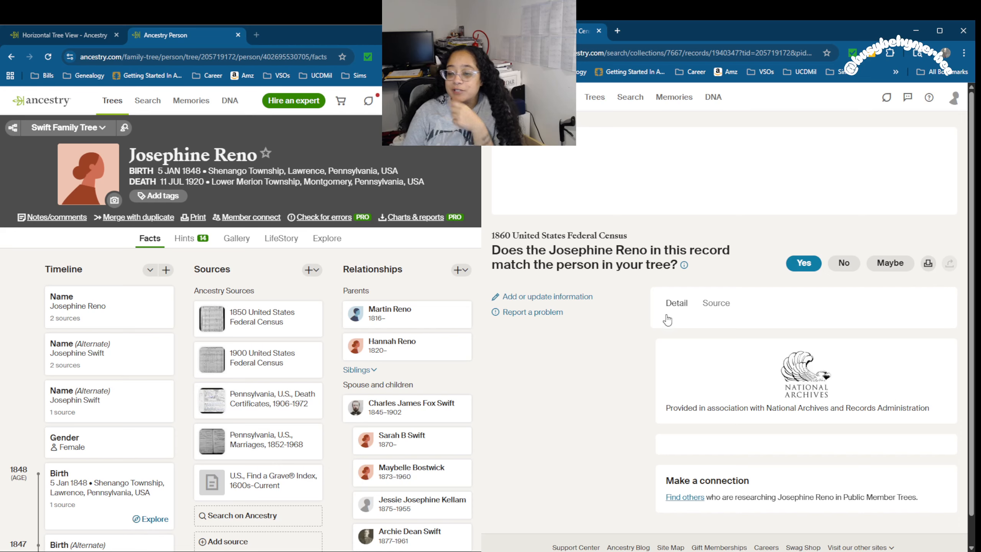
# Step: Check the household members on the 1860 census record page and open the original census image
pyautogui.scroll(-10, 601, 425)
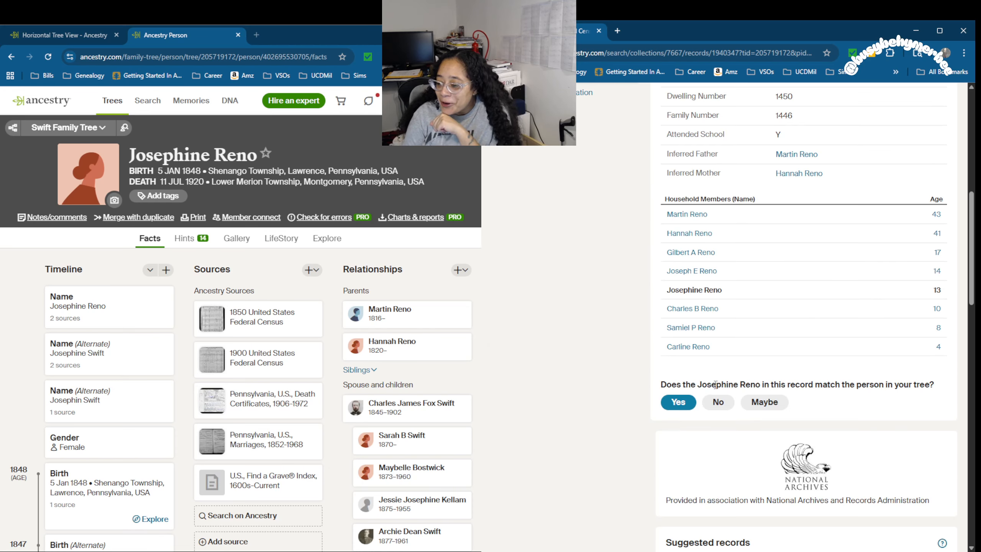
pyautogui.scroll(10, 610, 414)
pyautogui.moveTo(574, 402)
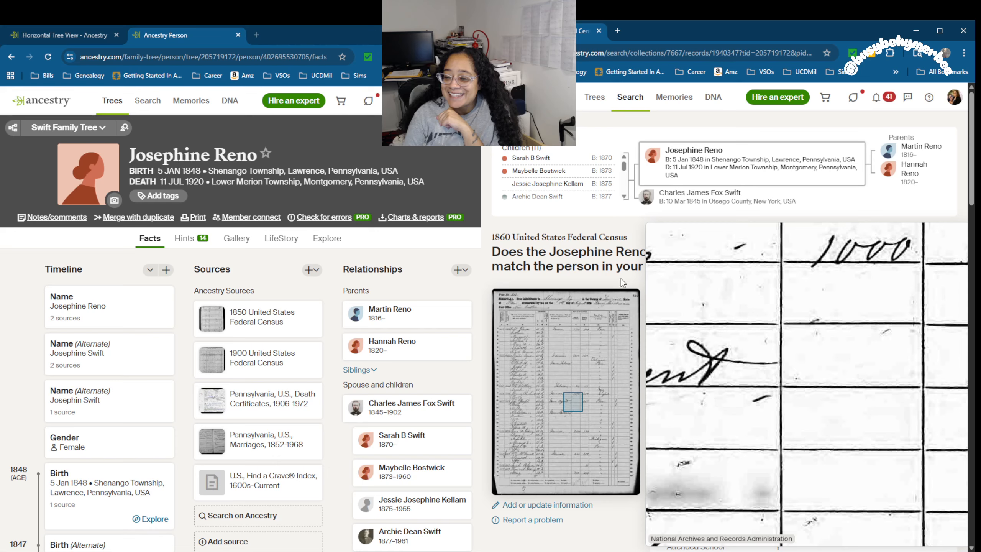
pyautogui.moveTo(625, 267); pyautogui.dragTo(616, 252)
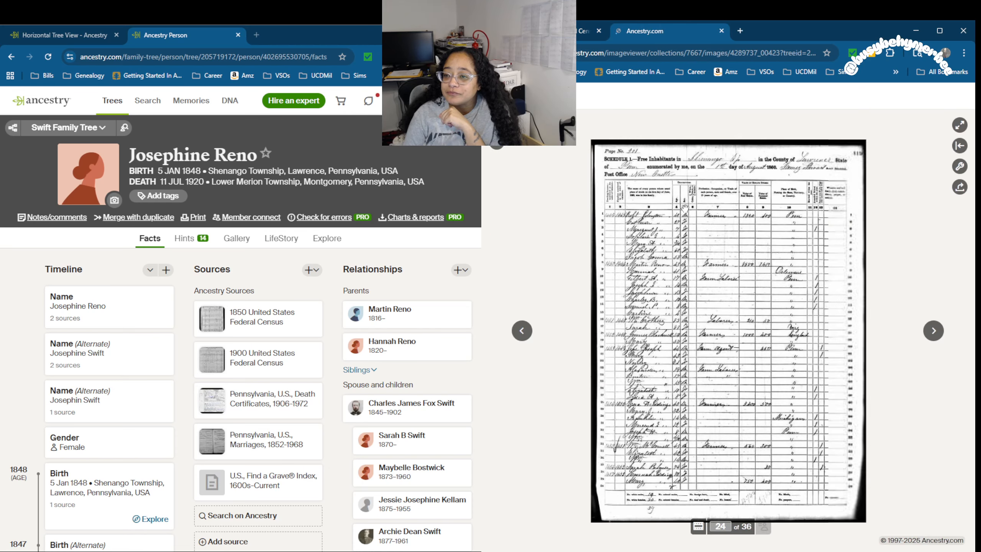
pyautogui.click(590, 30)
pyautogui.click(631, 234)
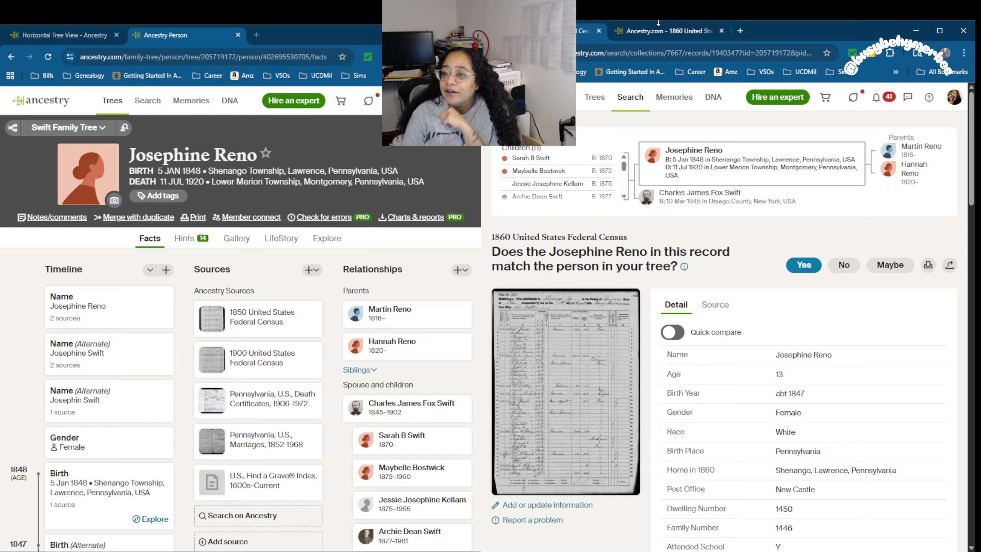
pyautogui.click(671, 32)
pyautogui.scroll(5, 743, 273)
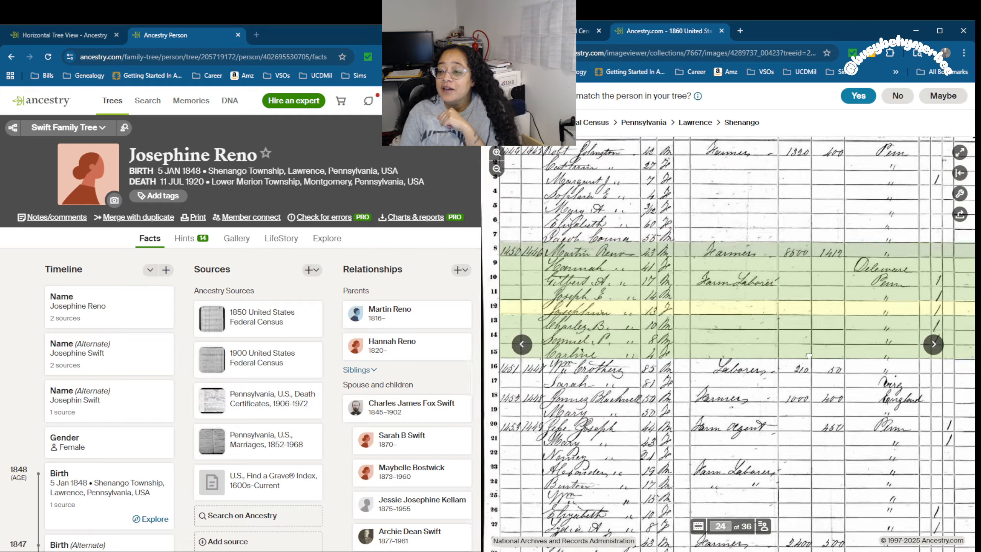
# Step: Examine the 1860 census image's column headings, from occupation and estate values to birthplace and schooling, and the wife's highlighted family rows
pyautogui.moveTo(744, 274); pyautogui.dragTo(760, 383)
pyautogui.moveTo(715, 265); pyautogui.dragTo(637, 206)
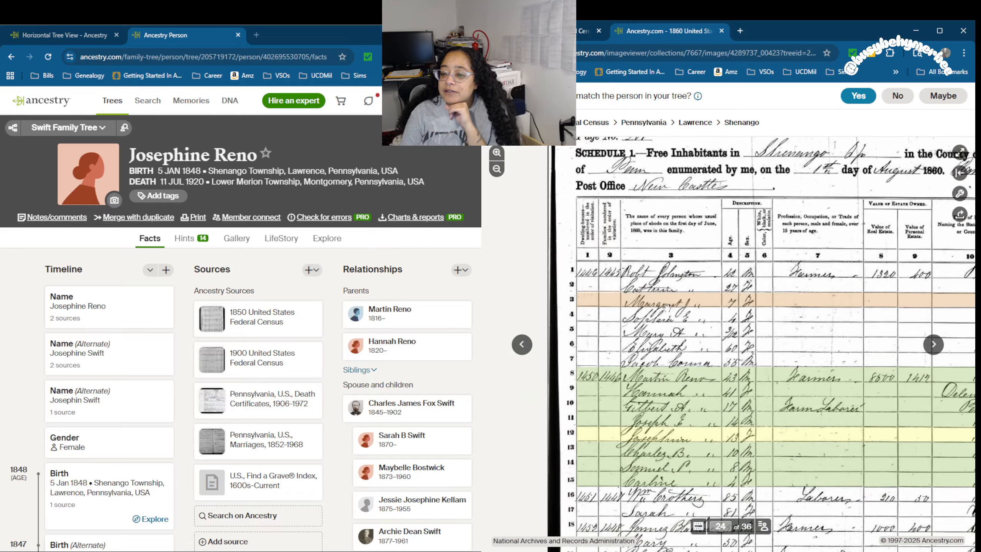
pyautogui.scroll(2, 667, 307)
pyautogui.scroll(1, 667, 307)
pyautogui.moveTo(674, 247); pyautogui.dragTo(737, 325)
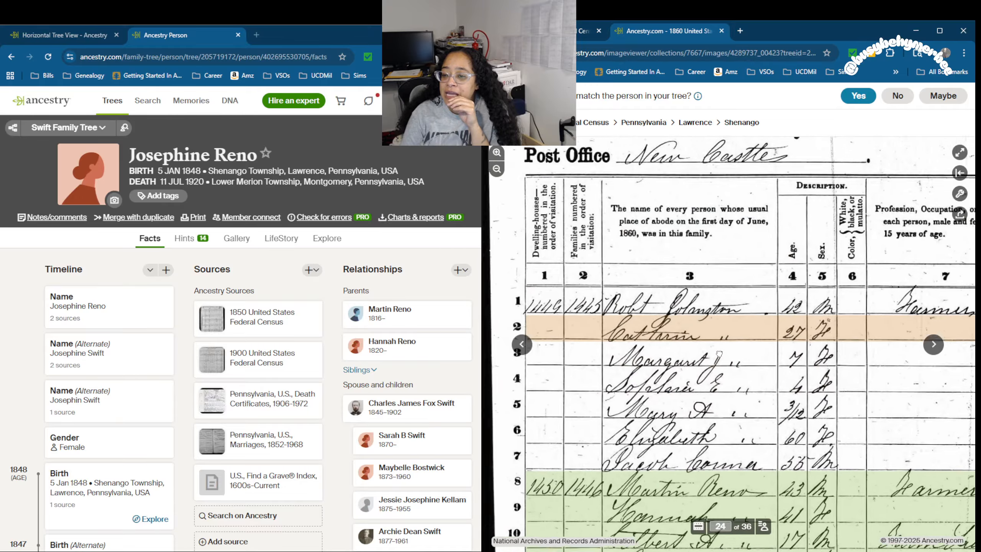
pyautogui.moveTo(951, 283); pyautogui.dragTo(824, 288)
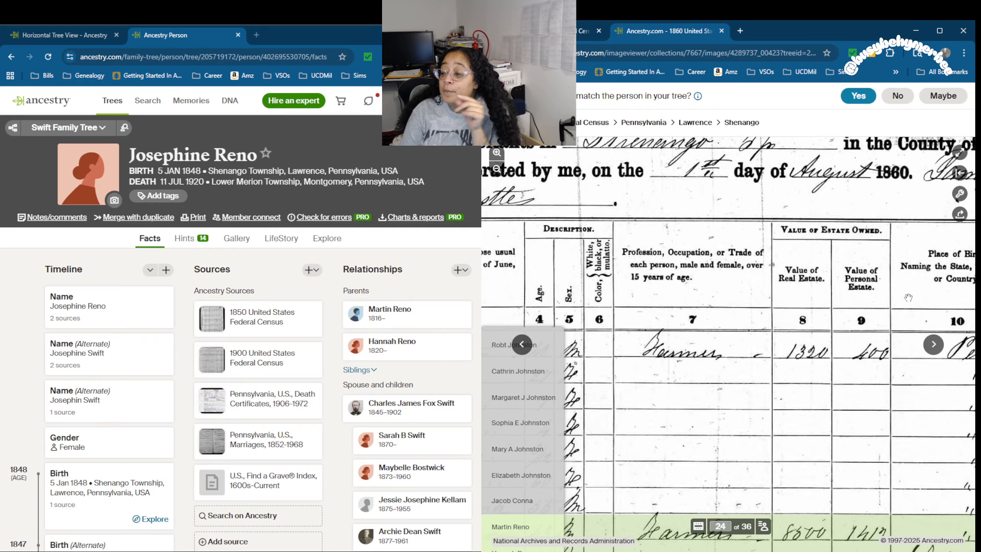
pyautogui.moveTo(882, 300); pyautogui.dragTo(832, 291)
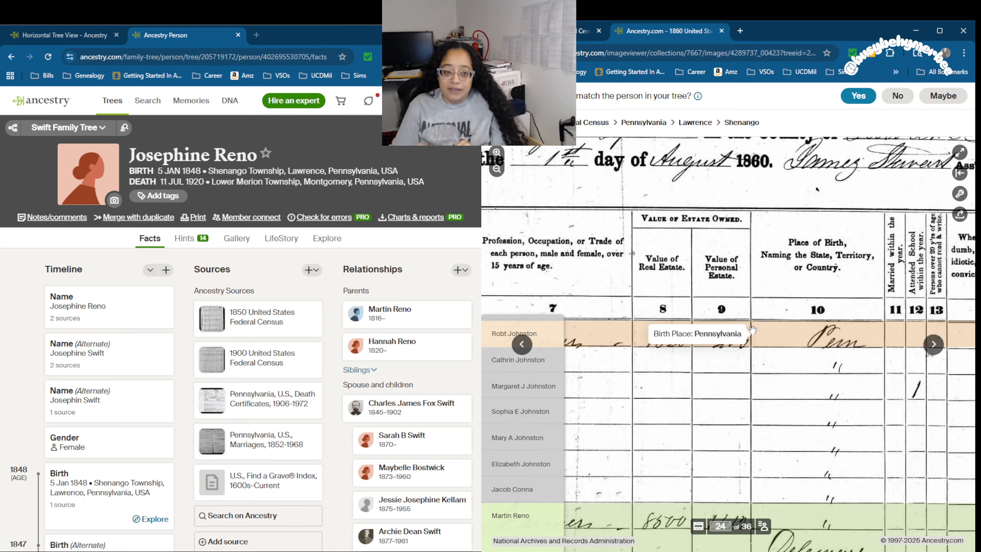
pyautogui.hscroll(3, 730, 271)
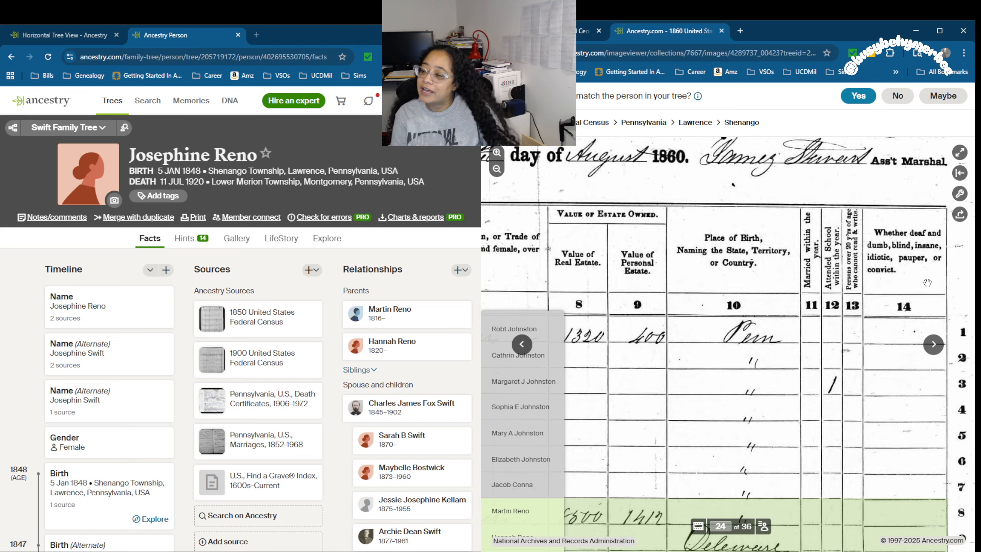
pyautogui.hscroll(3, 800, 304)
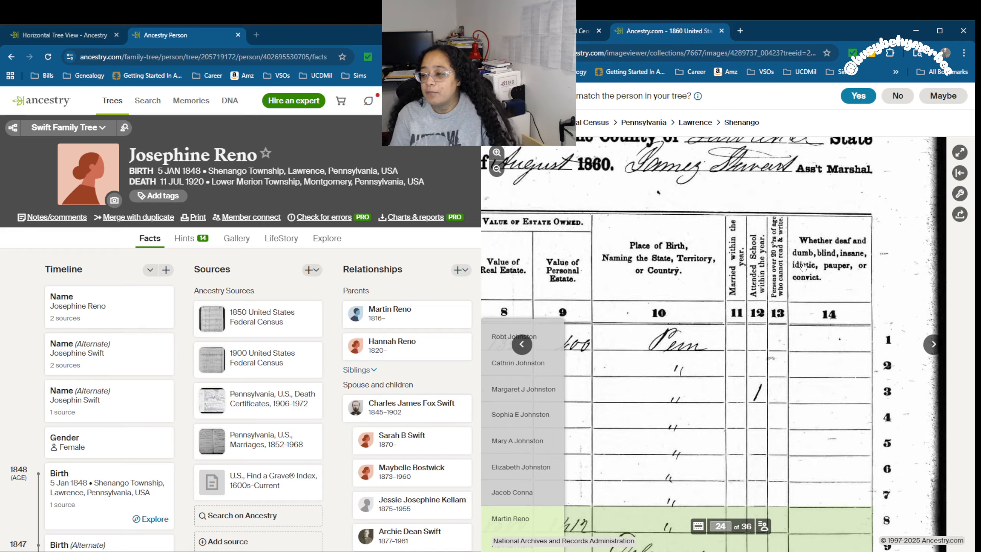
pyautogui.moveTo(803, 268); pyautogui.dragTo(946, 259)
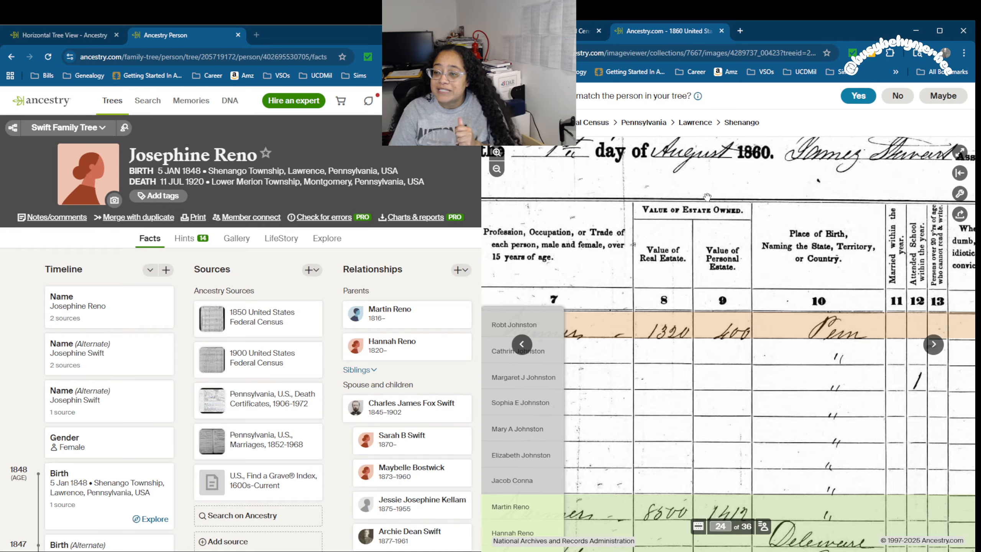
pyautogui.moveTo(706, 197); pyautogui.dragTo(787, 204)
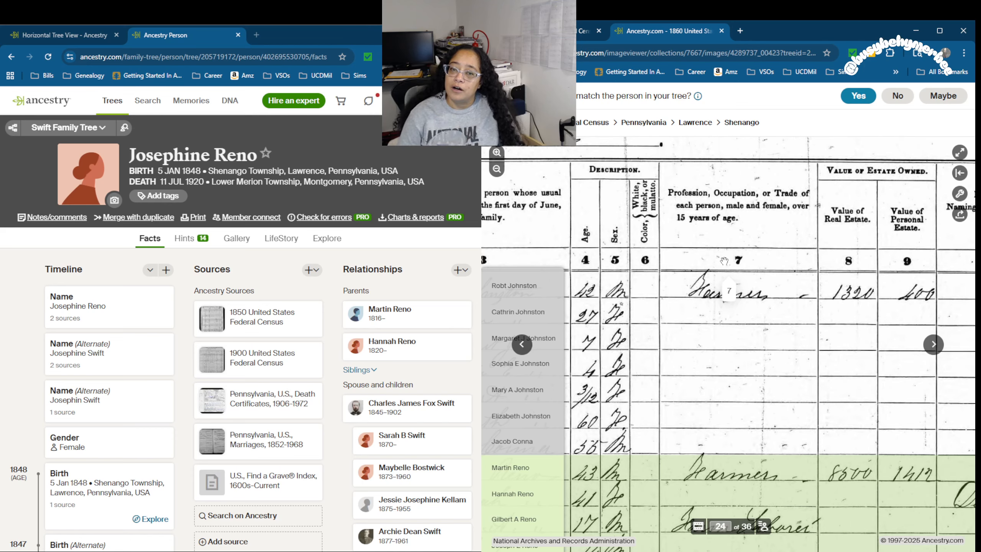
pyautogui.moveTo(727, 244); pyautogui.dragTo(819, 210)
pyautogui.moveTo(595, 416); pyautogui.dragTo(718, 291)
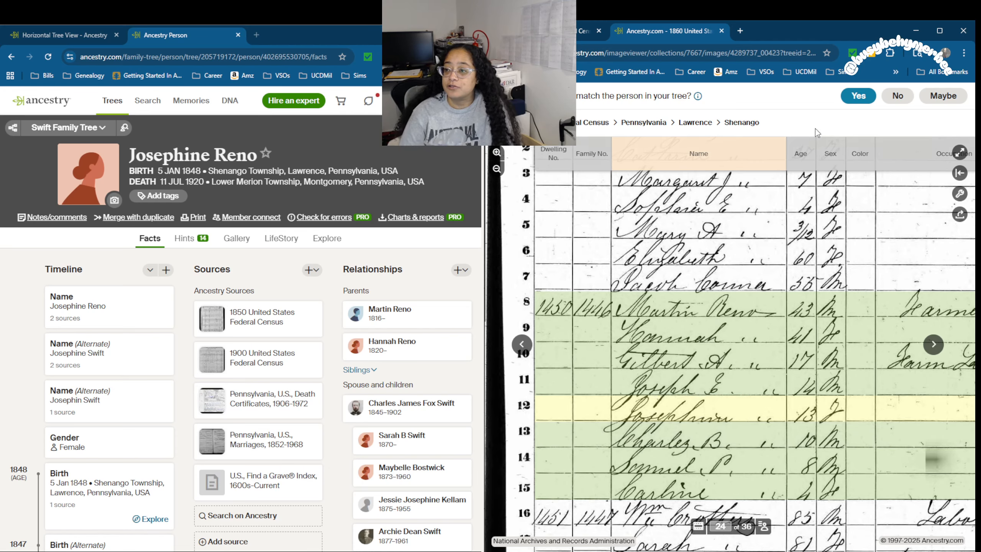
# Step: Close the census image and confirm that the 1860 census record matches the wife
pyautogui.click(721, 33)
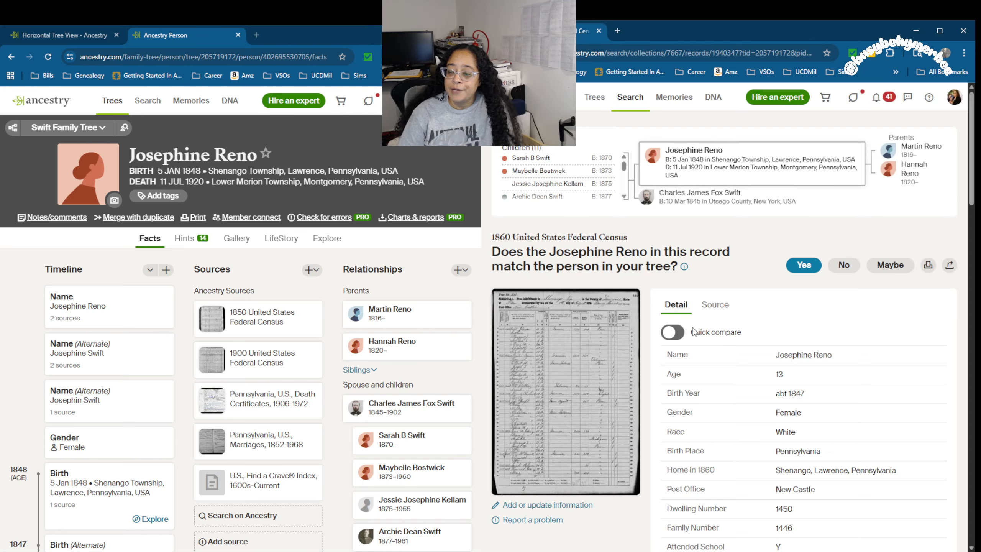
pyautogui.scroll(-10, 677, 306)
pyautogui.click(678, 299)
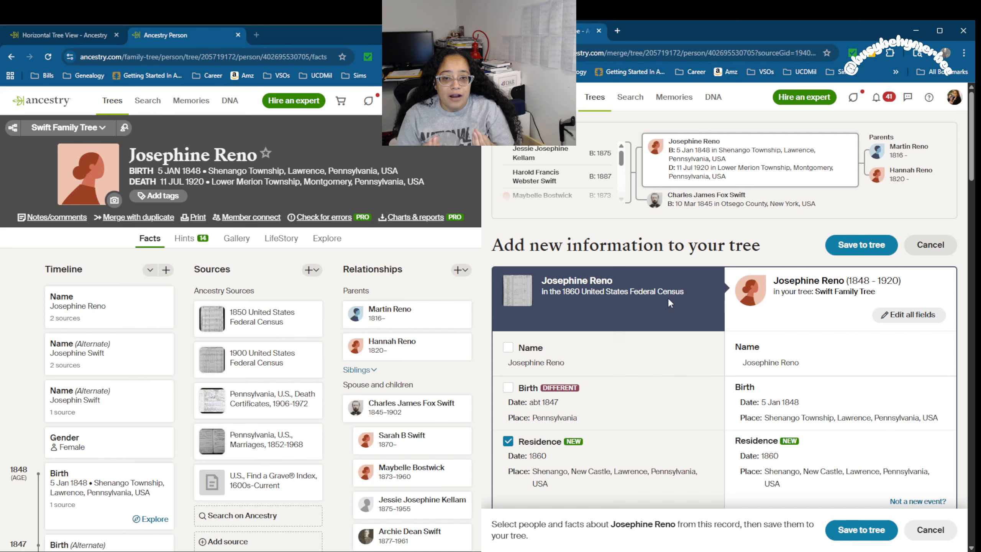
# Step: Include the father from the 1860 census record and save his birth of abt 1817 in Pennsylvania as an alternate
pyautogui.scroll(-4, 668, 298)
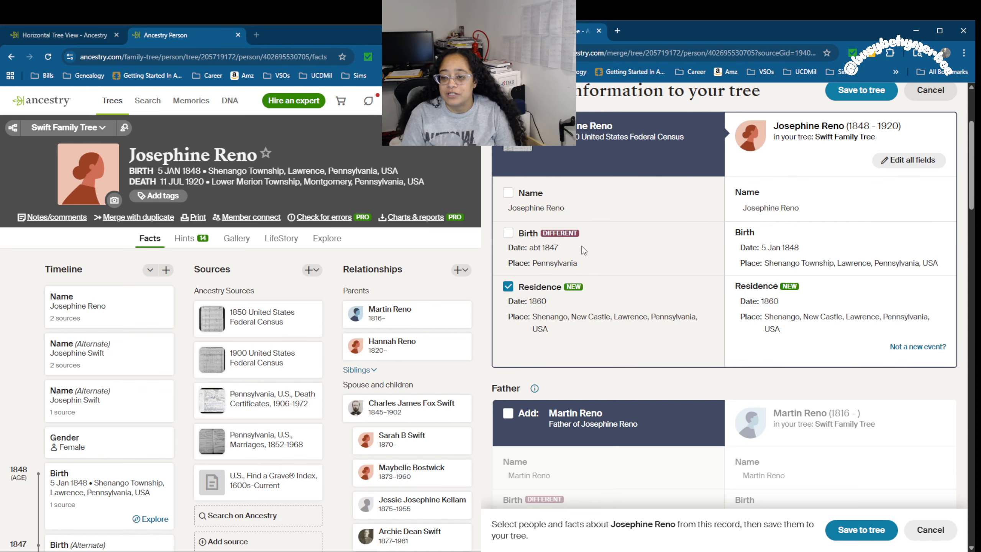
pyautogui.scroll(-7, 253, 297)
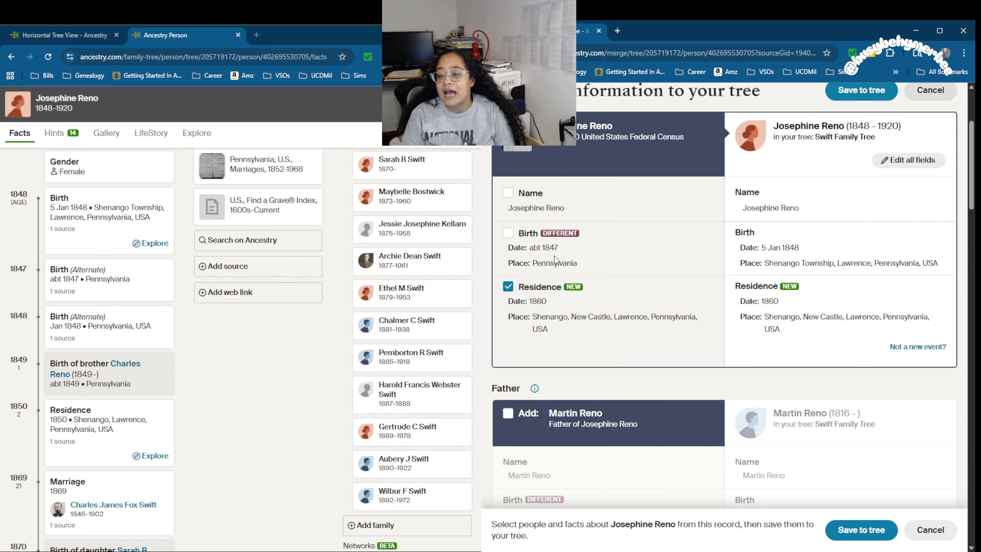
pyautogui.scroll(-5, 555, 259)
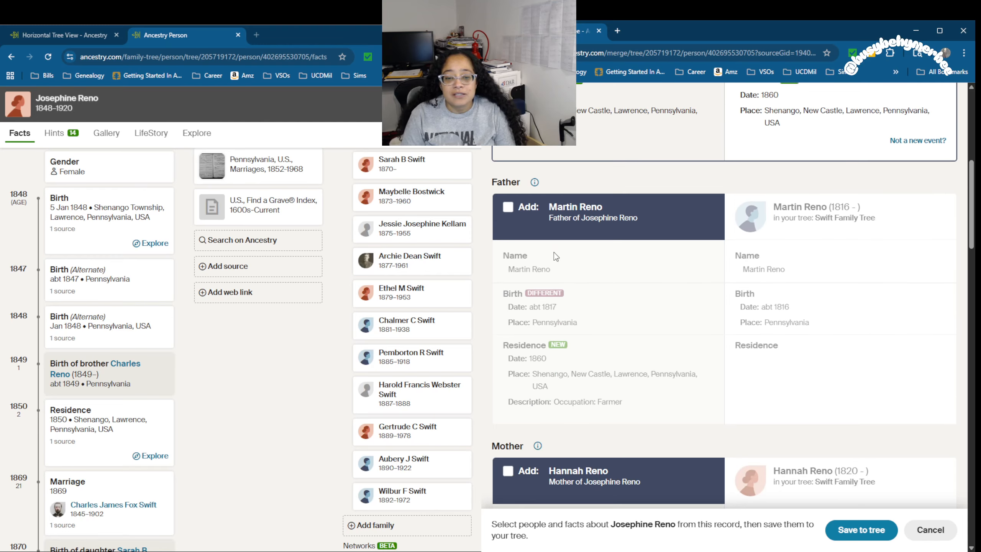
pyautogui.click(506, 212)
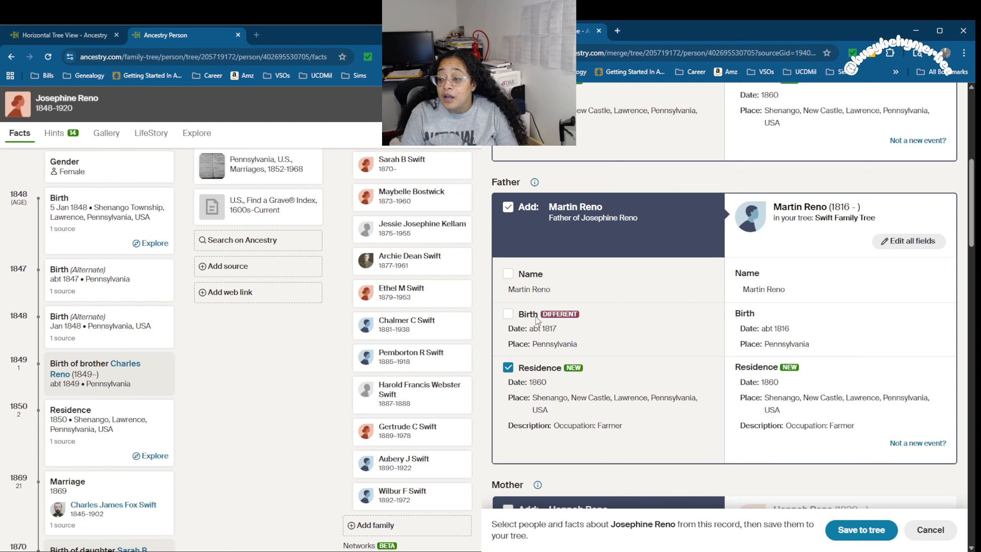
pyautogui.click(519, 315)
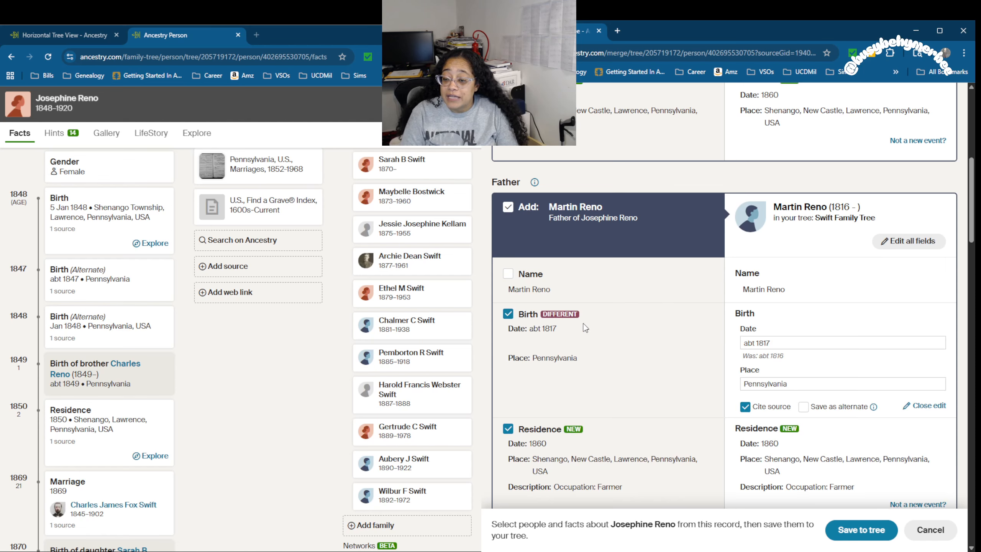
pyautogui.click(803, 413)
pyautogui.scroll(-4, 594, 367)
pyautogui.scroll(-5, 594, 367)
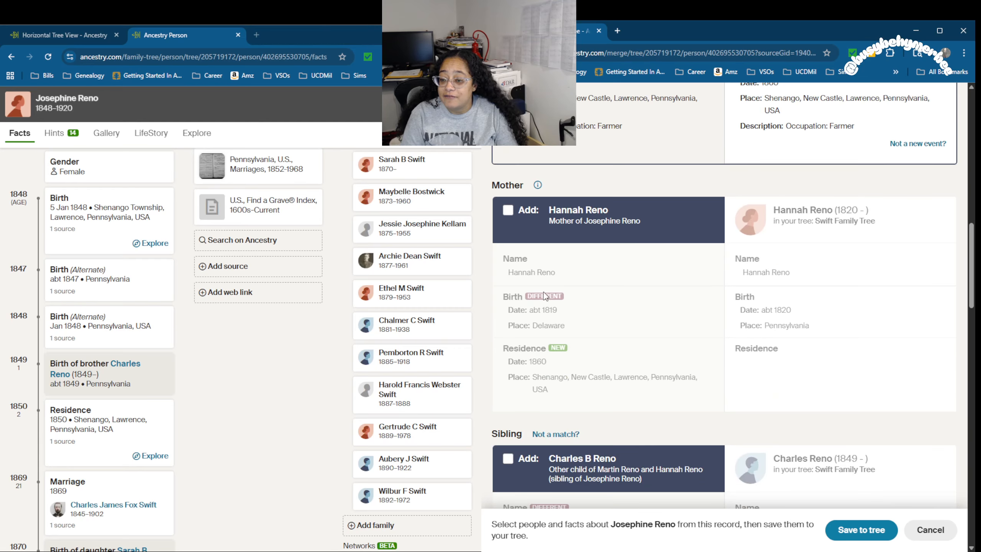
# Step: Include the mother from the 1860 census record together with her differing birth of abt 1819 in Delaware
pyautogui.click(508, 212)
pyautogui.click(508, 316)
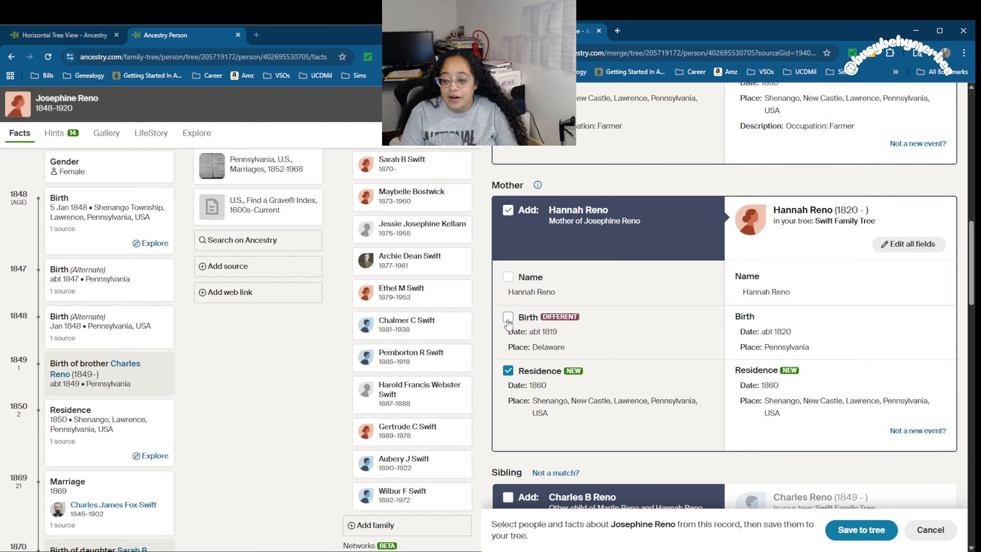
pyautogui.scroll(-9, 834, 363)
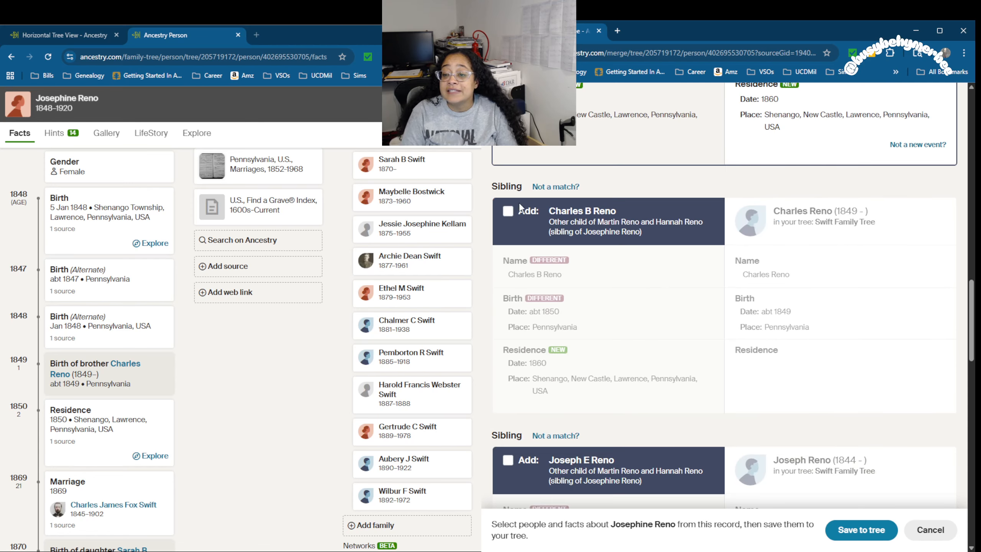
# Step: Include the brother with middle initial B, saving his fuller name and abt 1850 Pennsylvania birth as alternates
pyautogui.click(508, 211)
pyautogui.click(507, 277)
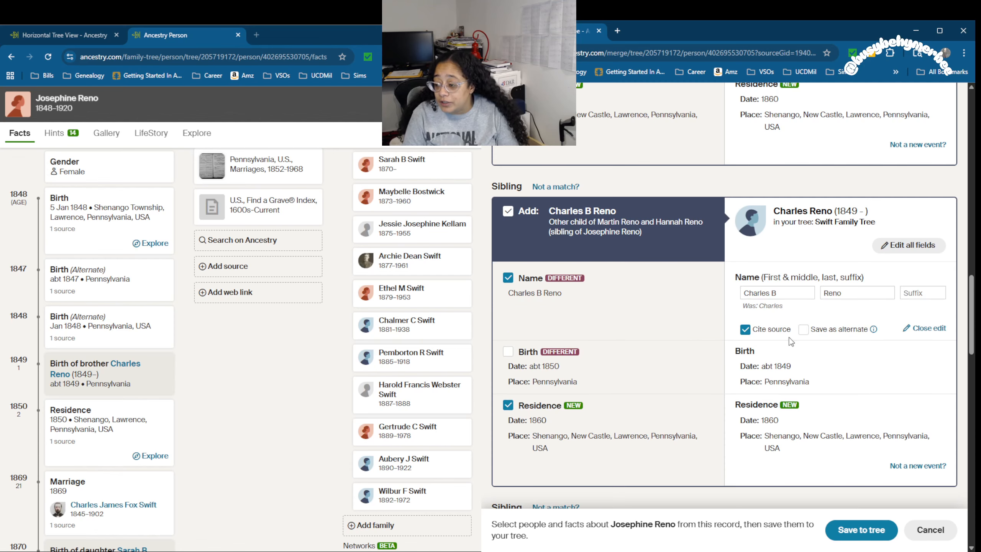
pyautogui.click(509, 352)
pyautogui.scroll(-4, 762, 432)
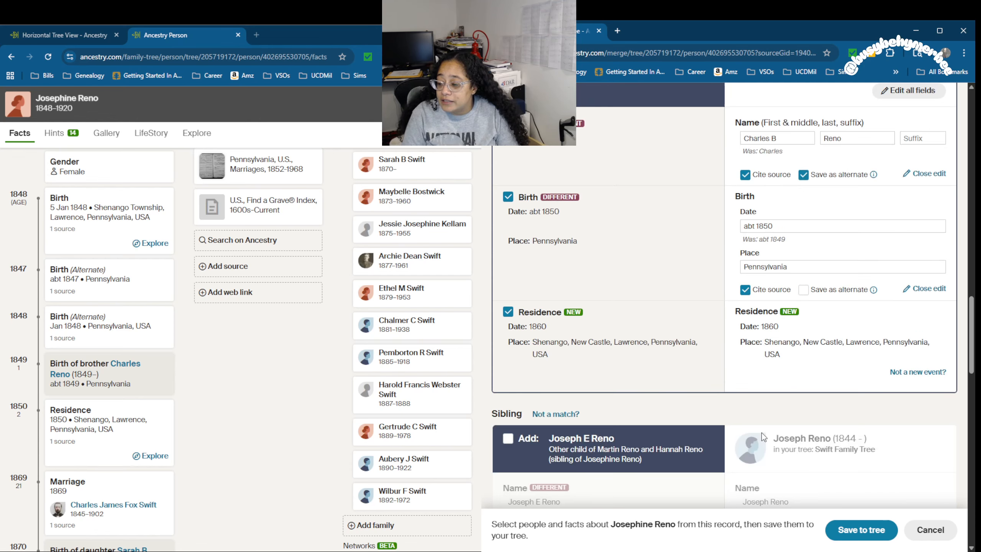
pyautogui.click(804, 291)
pyautogui.scroll(-5, 716, 277)
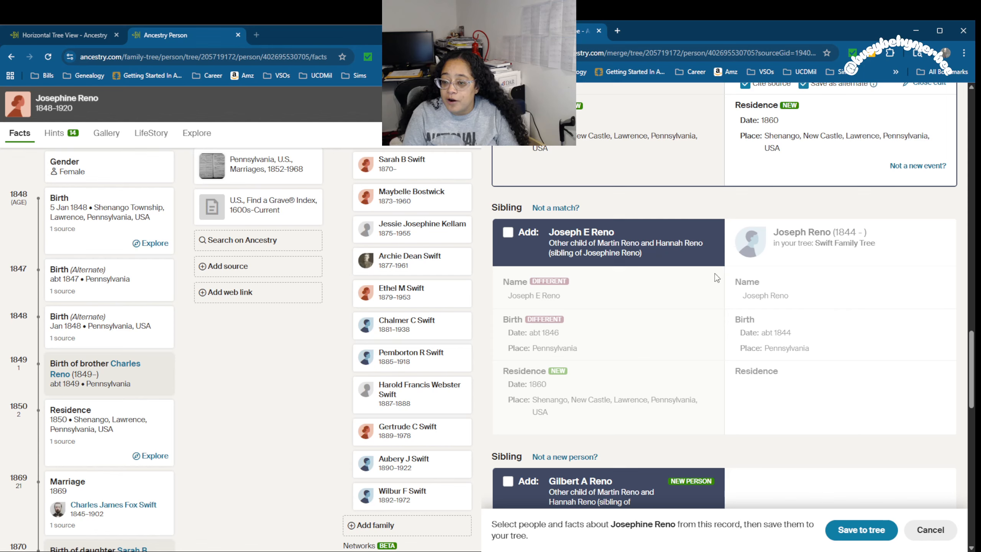
# Step: Include the brother with middle initial E, saving his fuller name and abt 1846 Pennsylvania birth as alternates
pyautogui.click(507, 232)
pyautogui.click(508, 299)
pyautogui.click(803, 350)
pyautogui.click(509, 373)
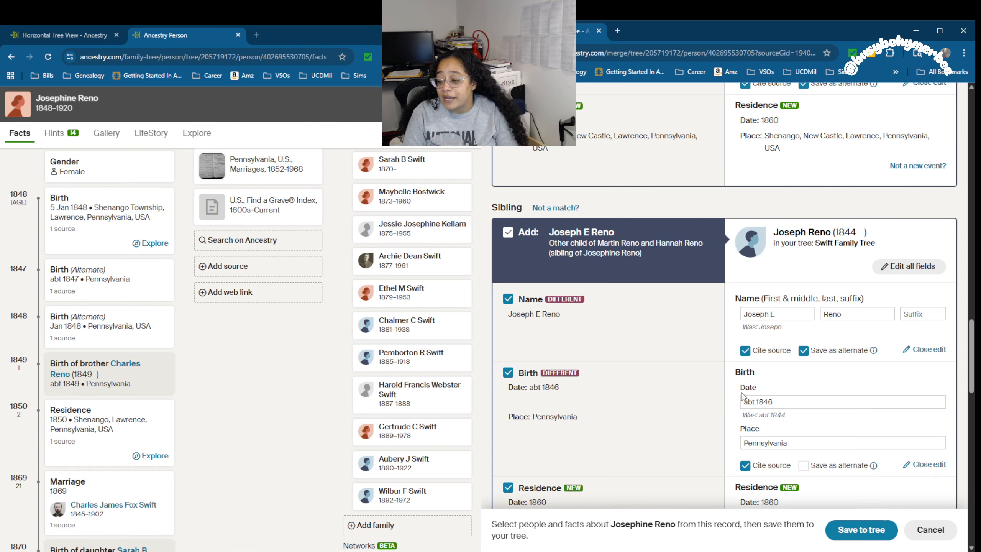
pyautogui.scroll(-1, 742, 393)
pyautogui.scroll(-6, 699, 327)
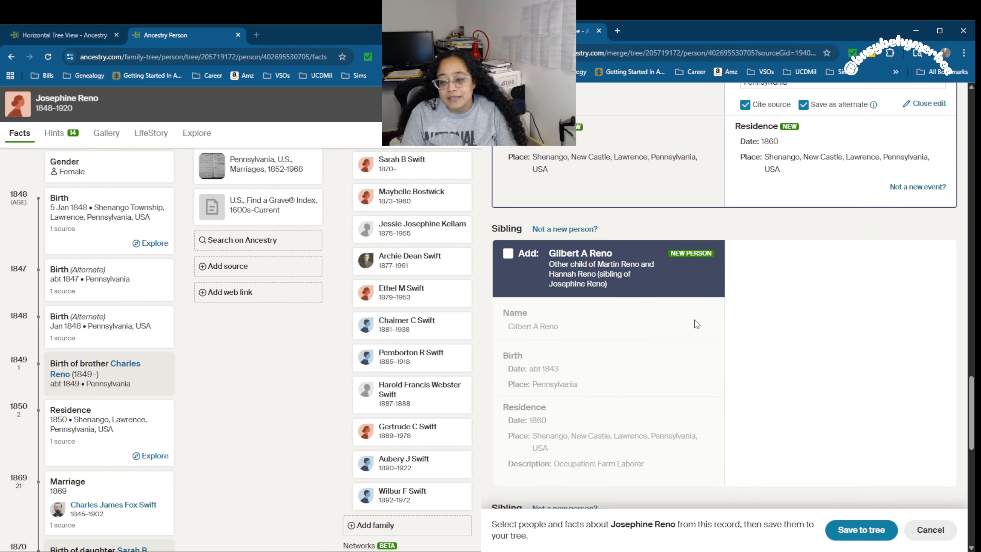
# Step: Include the three siblings marked as new people and save the 1860 census record to the tree
pyautogui.click(508, 253)
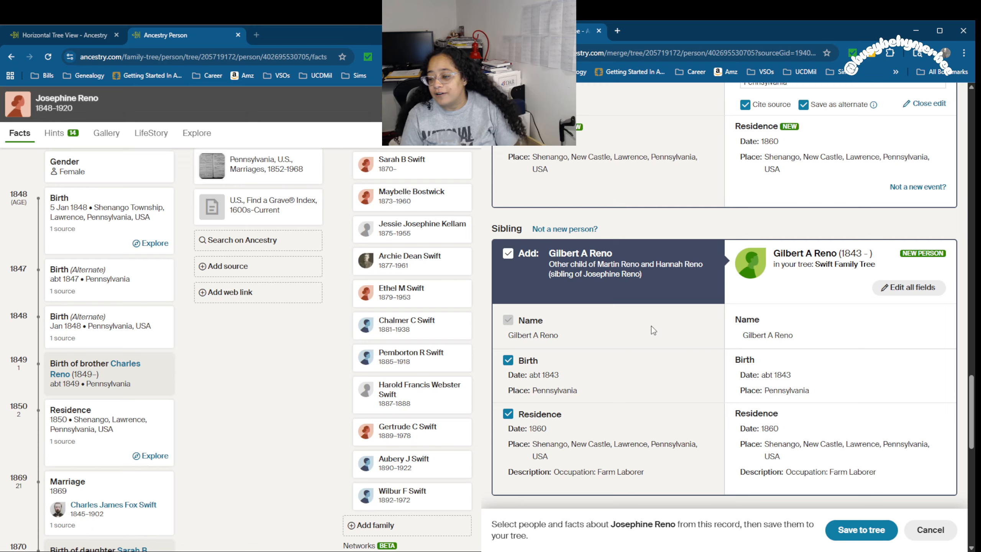
pyautogui.scroll(-5, 652, 330)
pyautogui.click(663, 344)
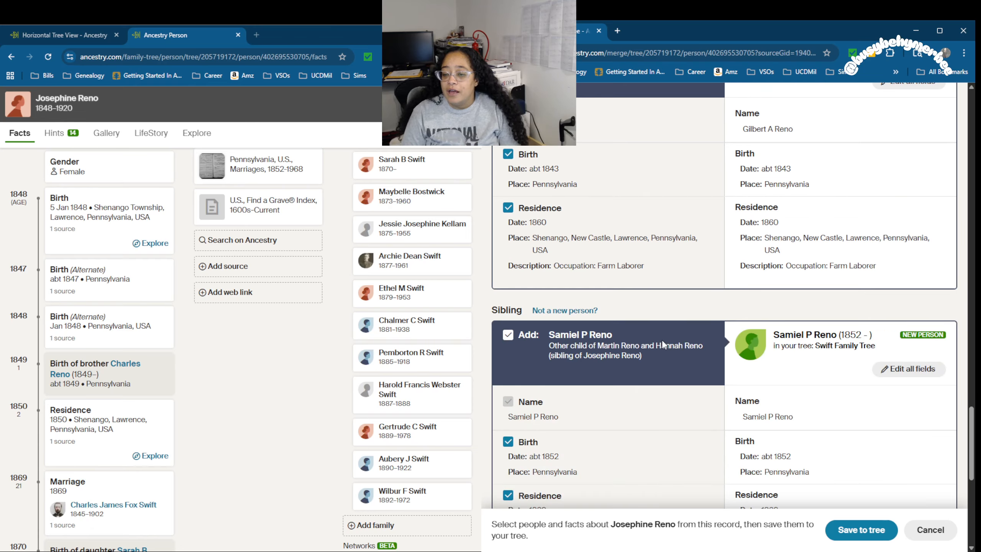
pyautogui.scroll(-8, 663, 344)
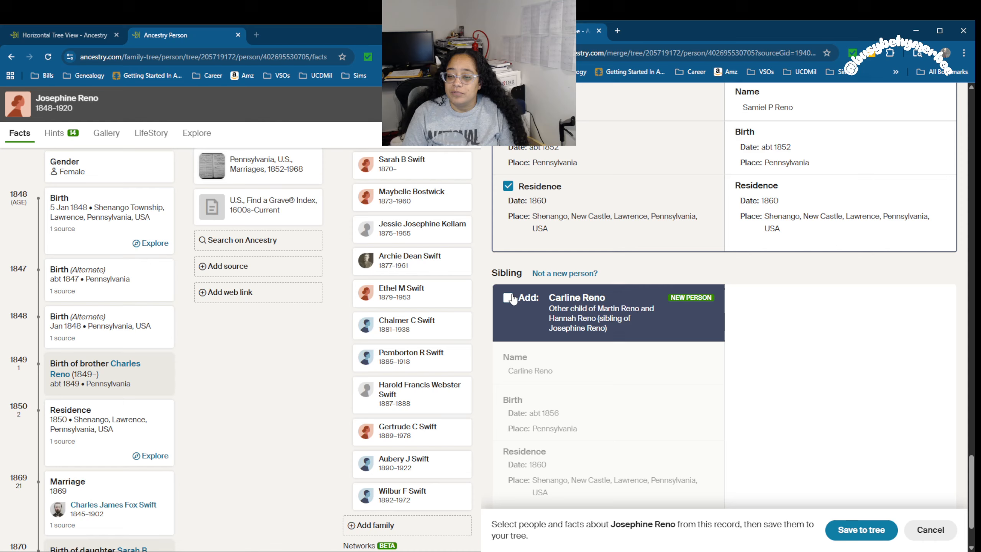
pyautogui.click(509, 297)
pyautogui.scroll(-3, 608, 348)
pyautogui.click(860, 468)
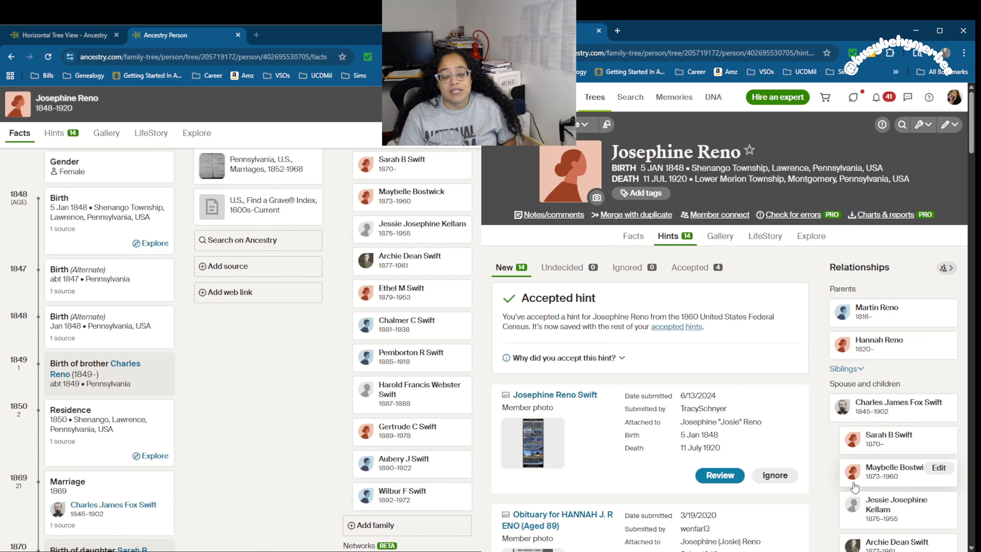
# Step: Review the wife's U.S., Newspapers.com Obituary Index hint and open its original newspaper page
pyautogui.scroll(-5, 723, 435)
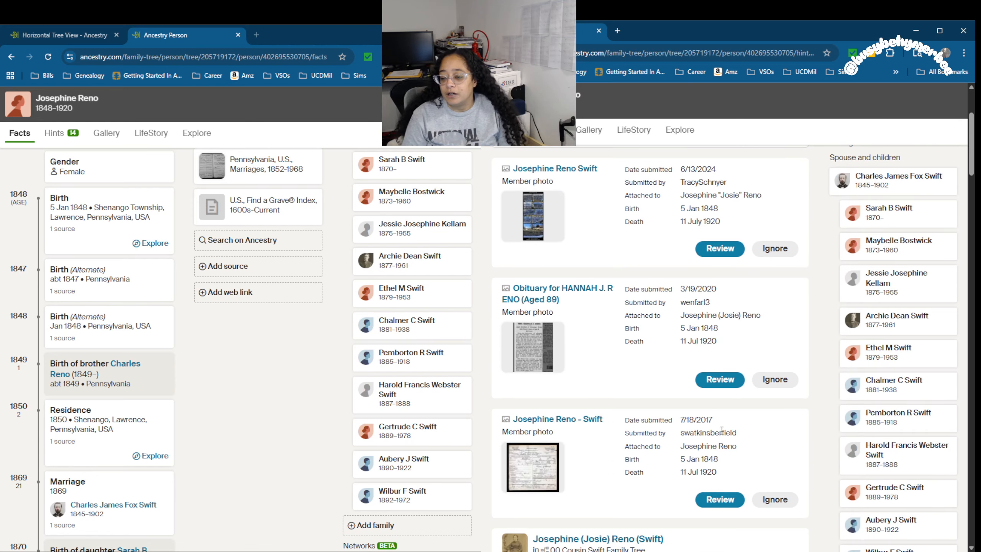
pyautogui.scroll(-5, 723, 435)
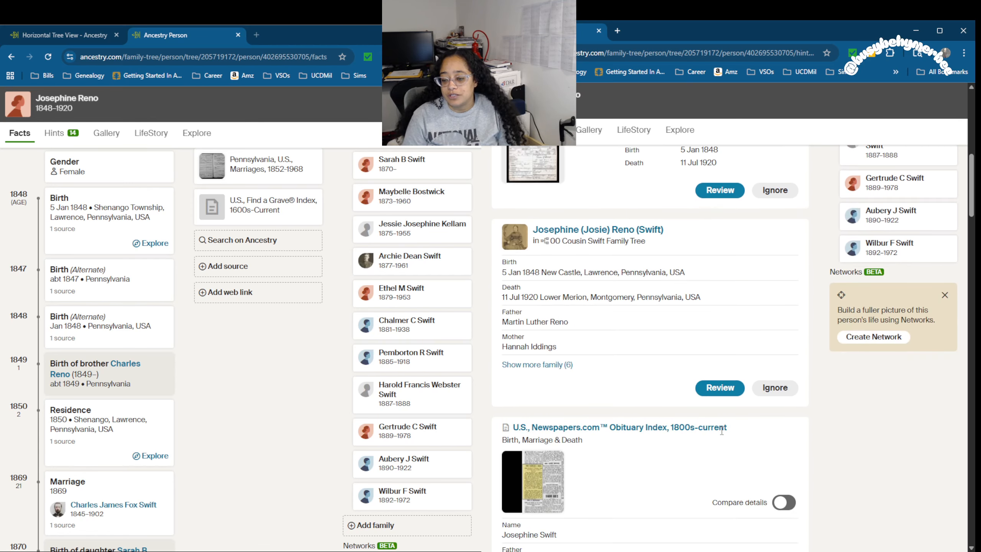
pyautogui.click(42, 58)
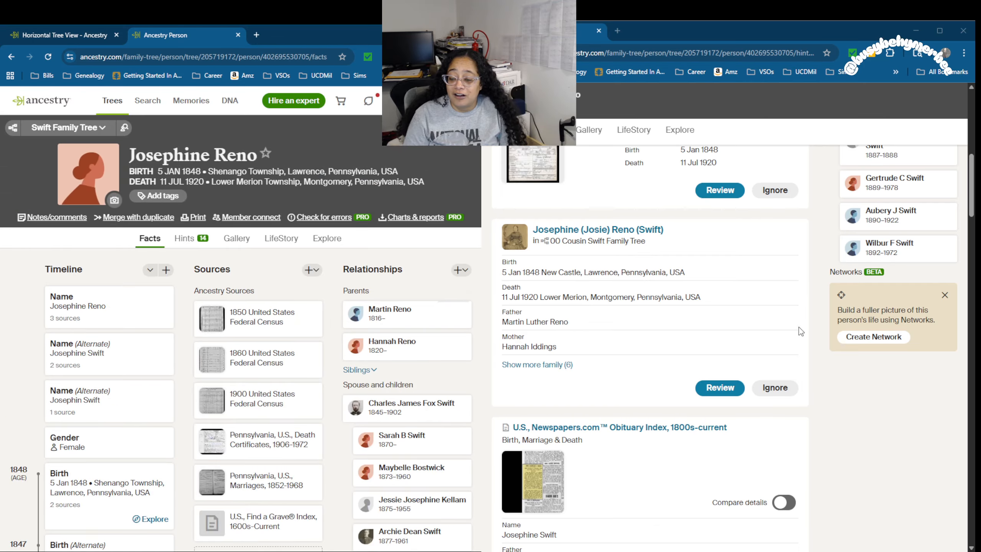
pyautogui.scroll(-5, 610, 319)
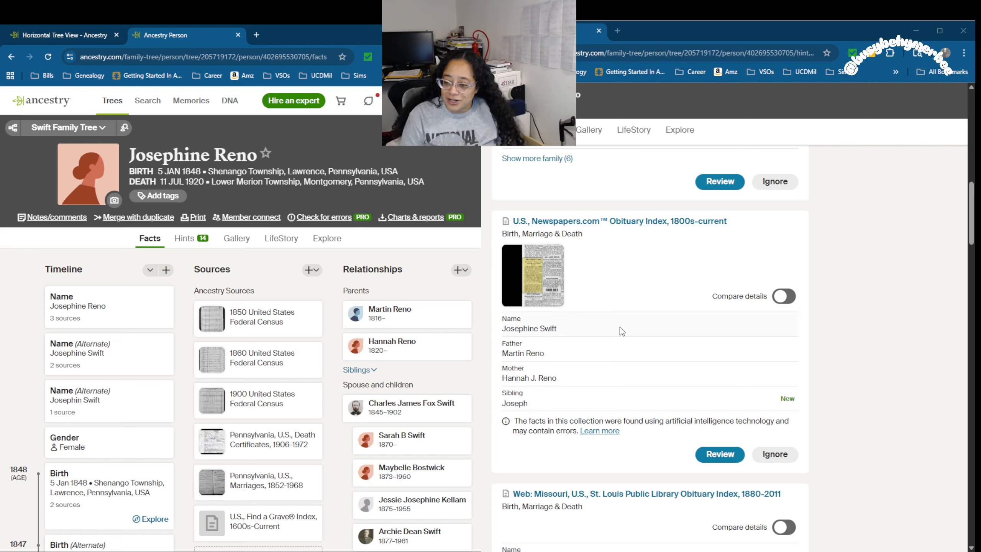
pyautogui.click(719, 456)
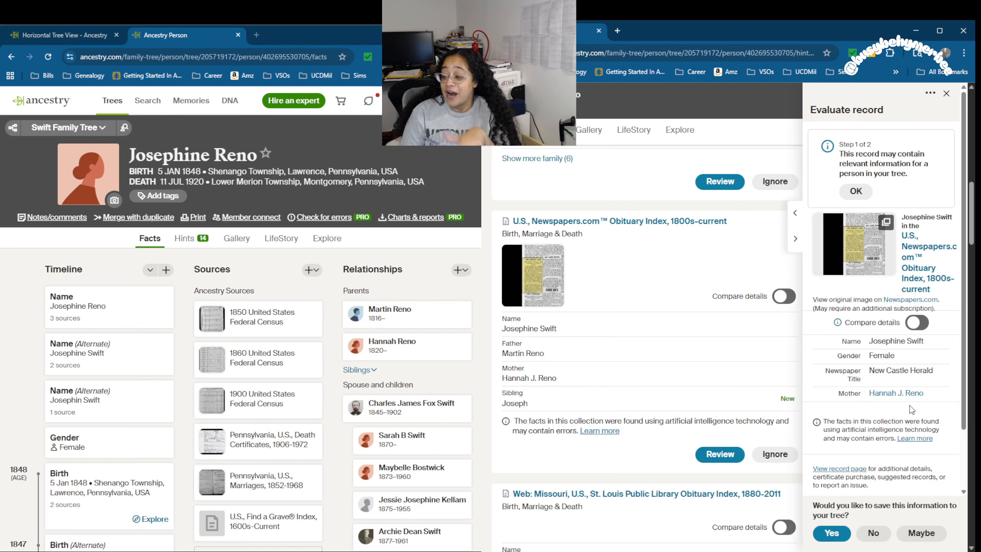
pyautogui.scroll(-2, 897, 424)
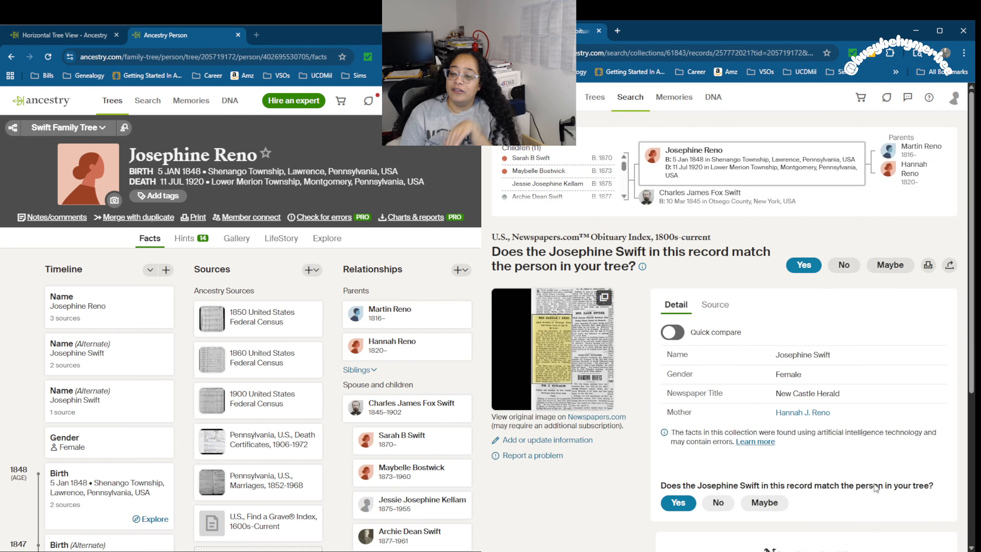
pyautogui.click(589, 365)
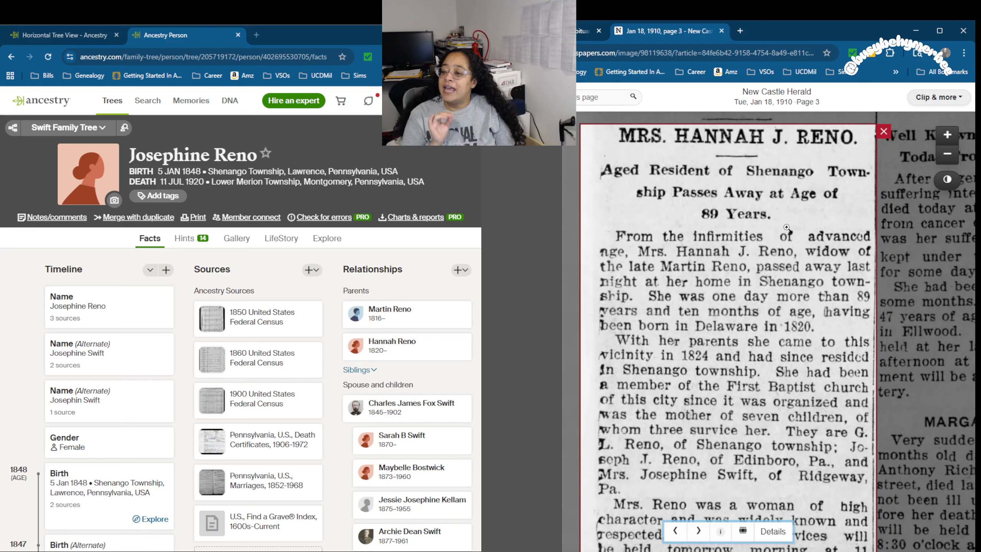
# Step: Read the mother's obituary in the New Castle Herald and compare its surviving children with the wife's siblings in the tree
pyautogui.scroll(-5, 786, 227)
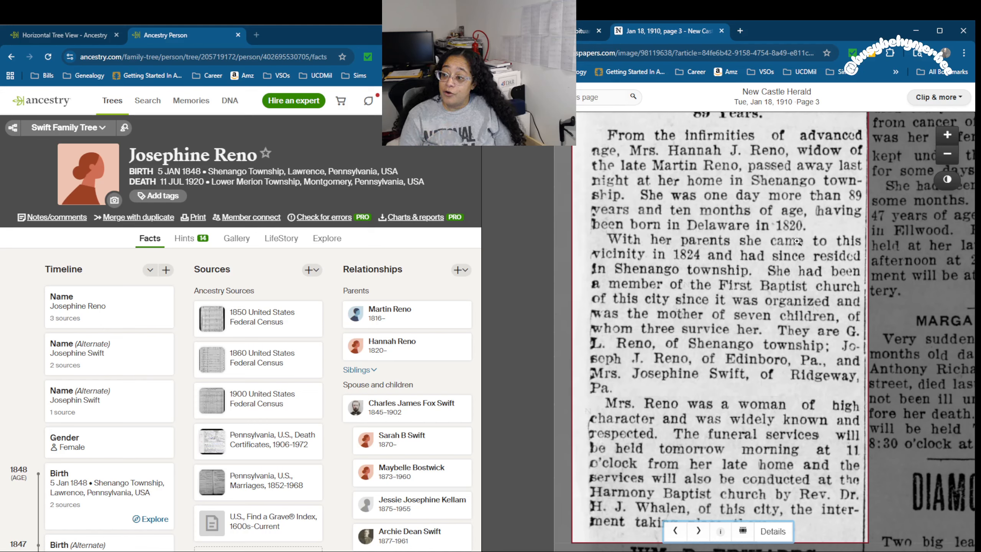
pyautogui.scroll(-1, 721, 227)
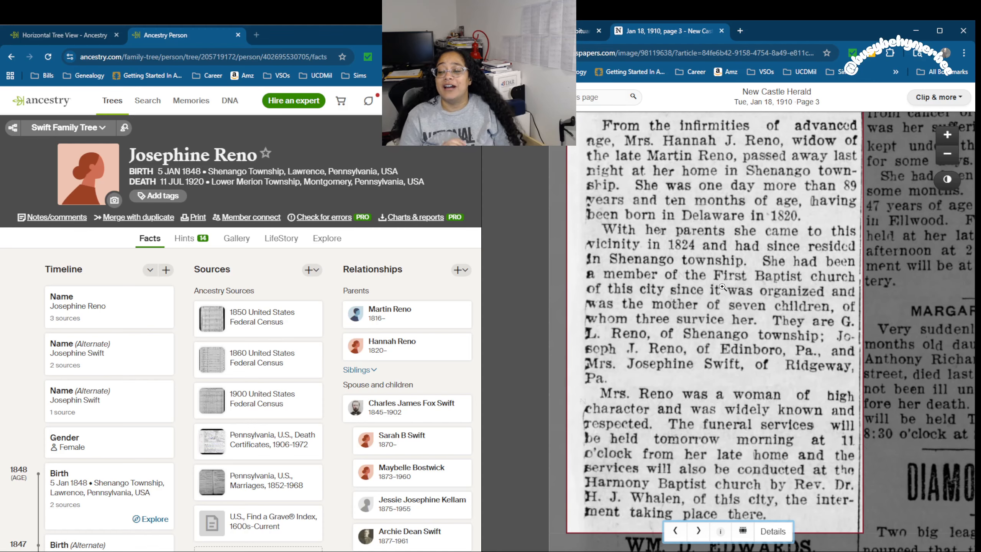
pyautogui.moveTo(723, 287); pyautogui.dragTo(715, 261)
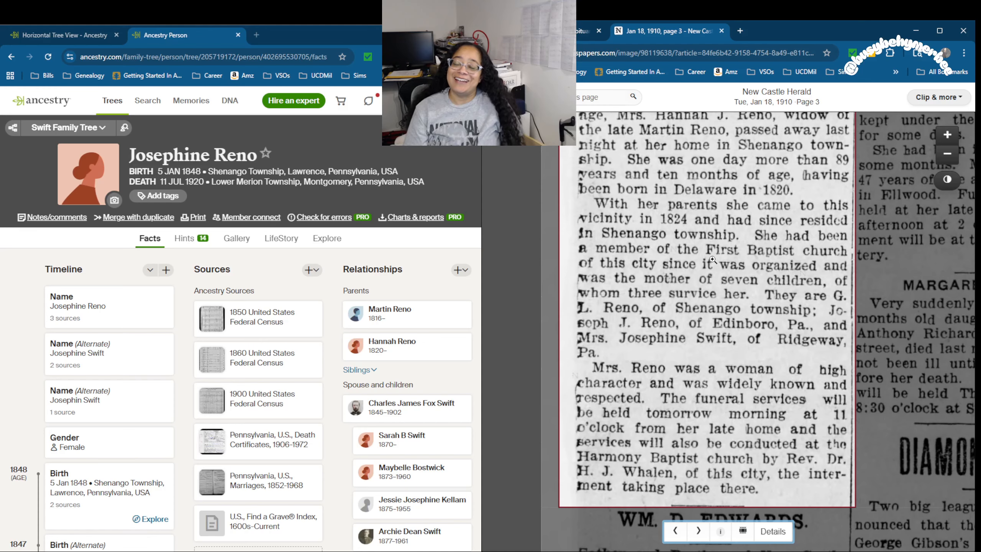
pyautogui.scroll(1, 724, 189)
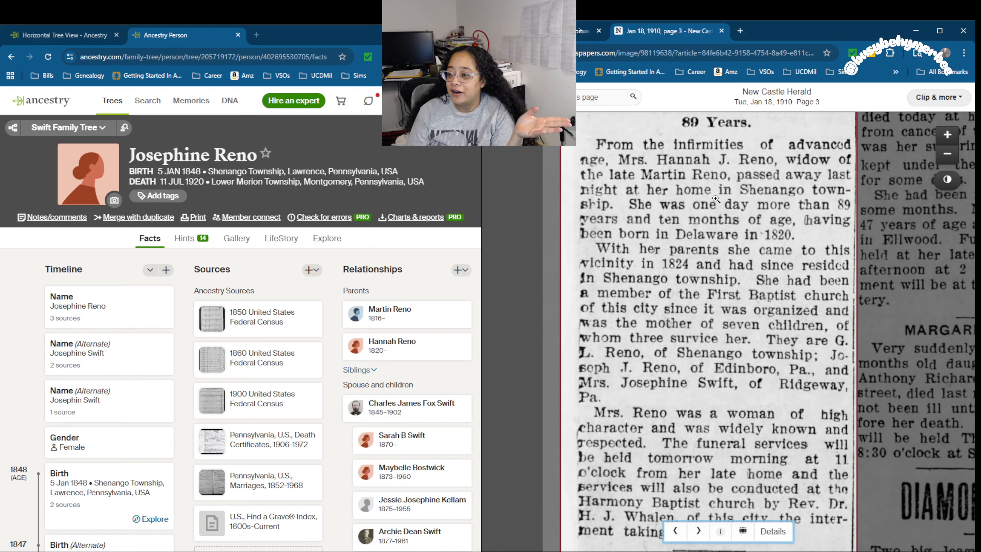
pyautogui.moveTo(711, 285); pyautogui.dragTo(711, 258)
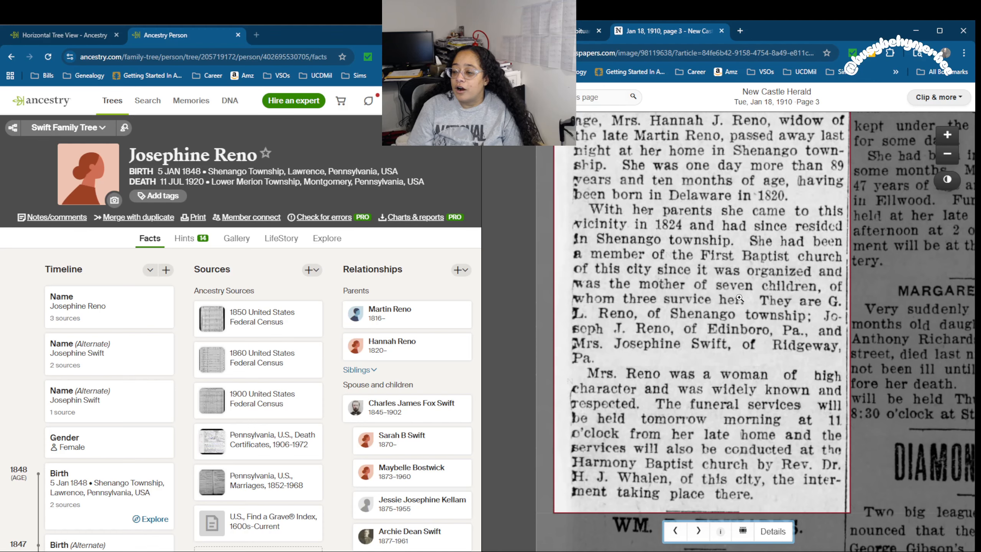
pyautogui.click(359, 370)
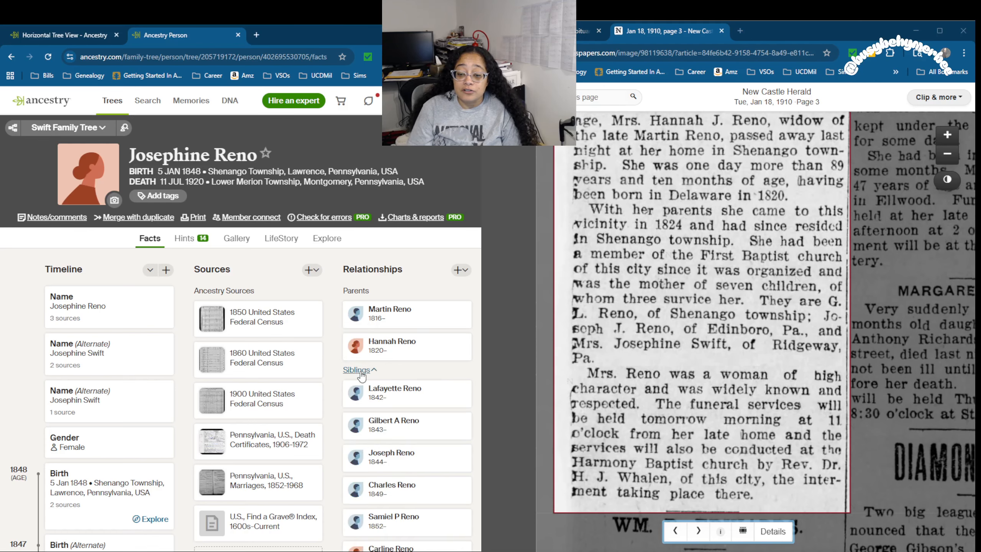
pyautogui.scroll(-5, 361, 335)
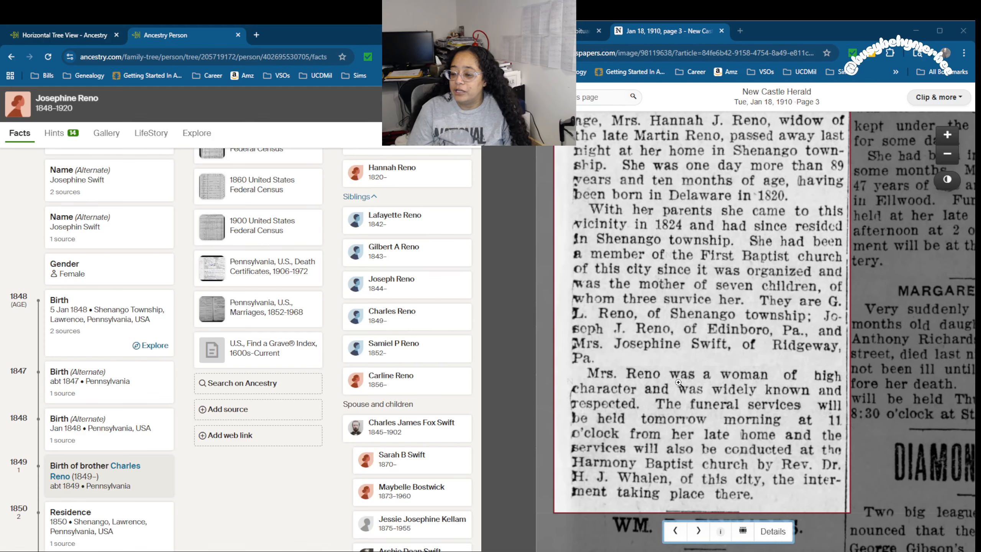
pyautogui.scroll(5, 448, 344)
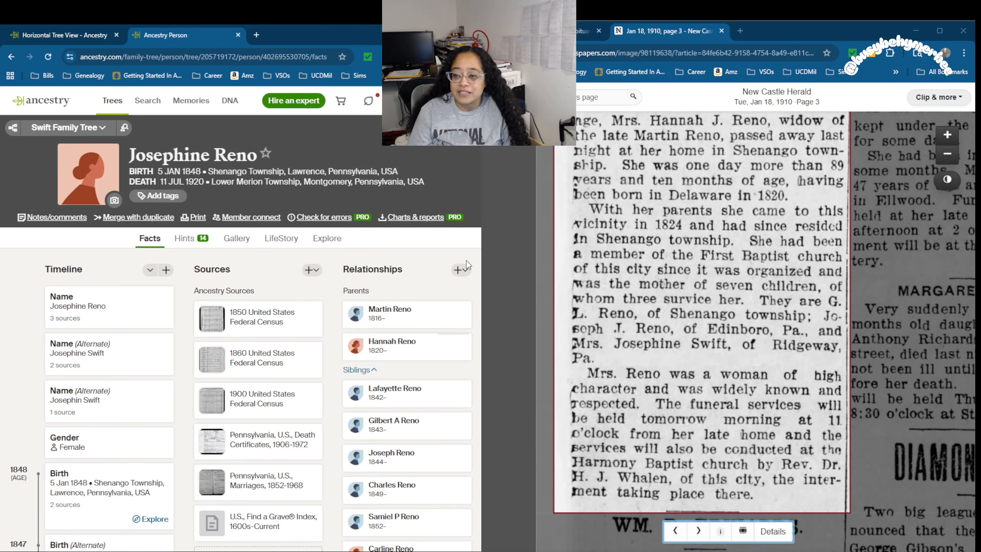
# Step: Accept the obituary index record as a match for the wife and include her father from it
pyautogui.click(585, 31)
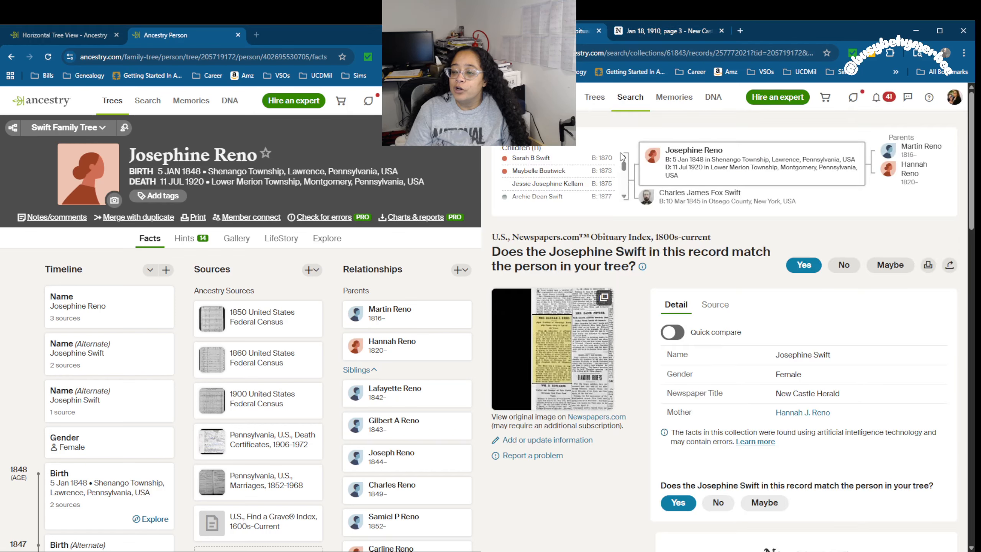
pyautogui.scroll(-3, 614, 256)
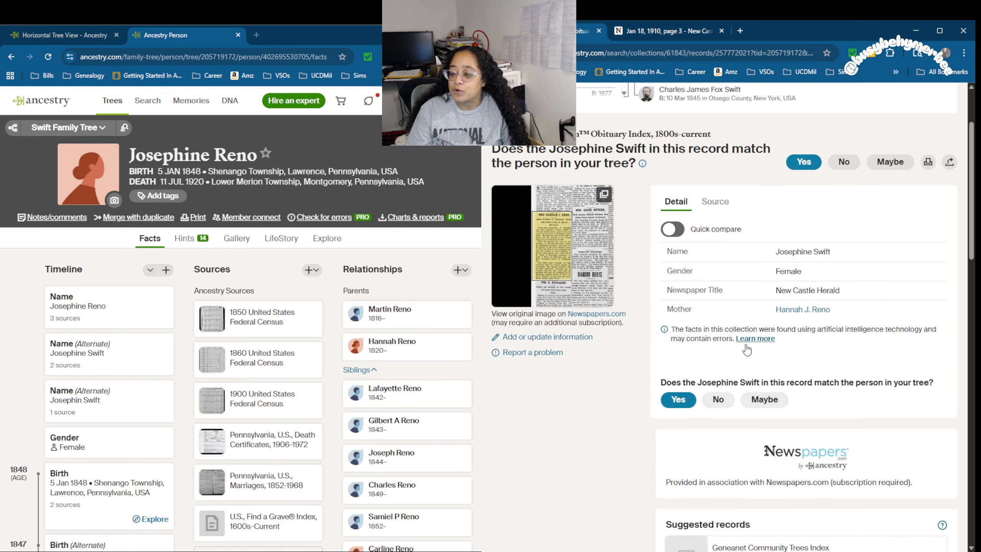
pyautogui.click(683, 396)
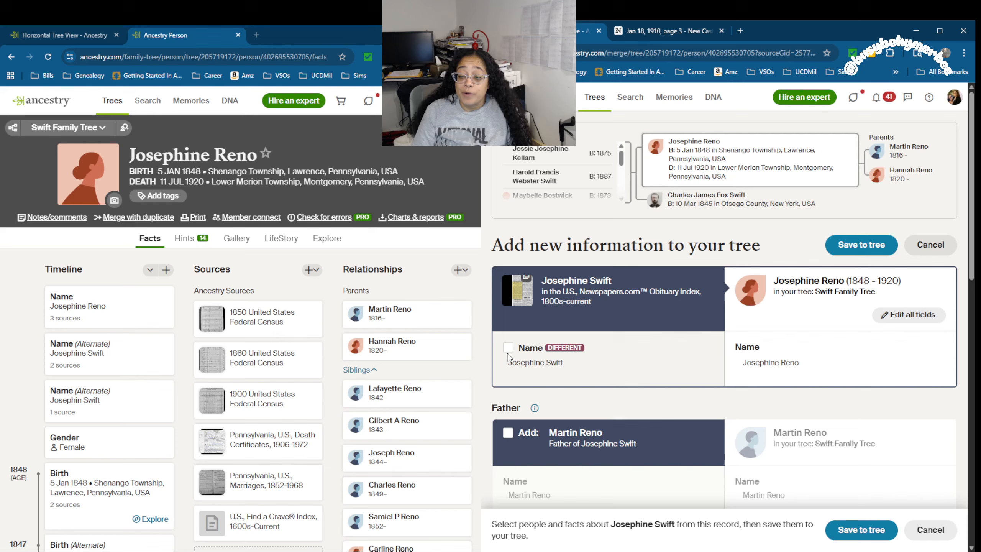
pyautogui.scroll(-4, 541, 348)
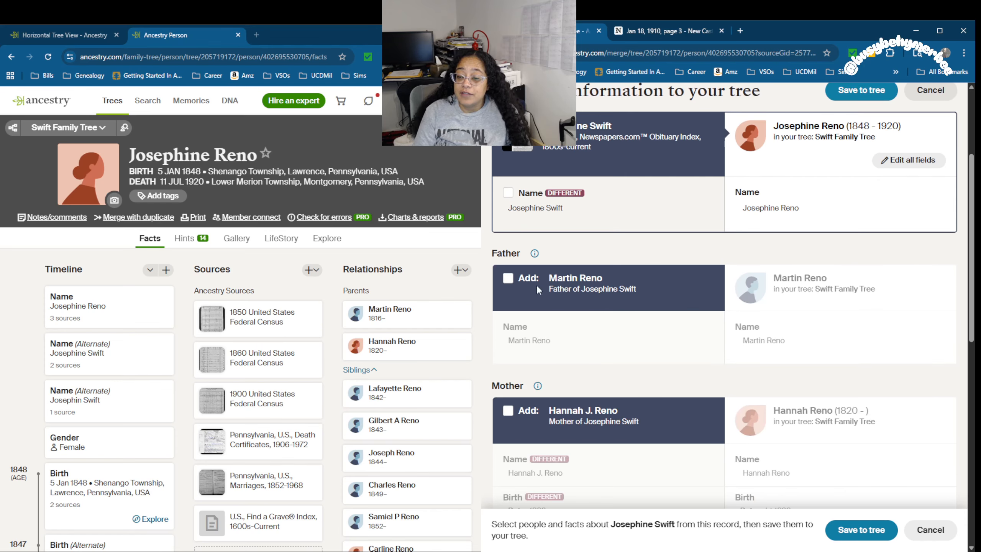
pyautogui.click(507, 281)
pyautogui.scroll(-3, 537, 328)
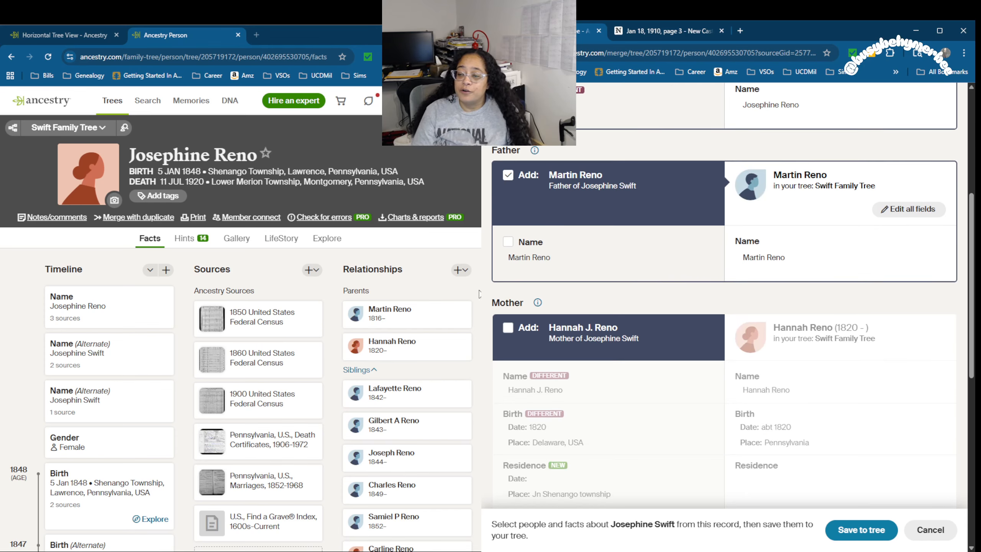
# Step: Include the mother from the obituary record, saving her name with middle initial J as an alternate
pyautogui.scroll(-4, 579, 274)
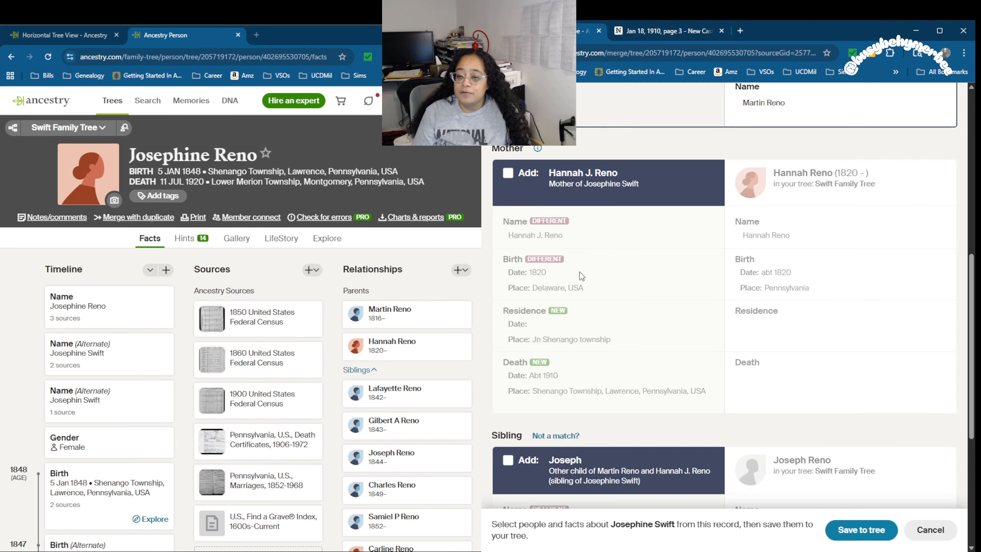
pyautogui.click(508, 174)
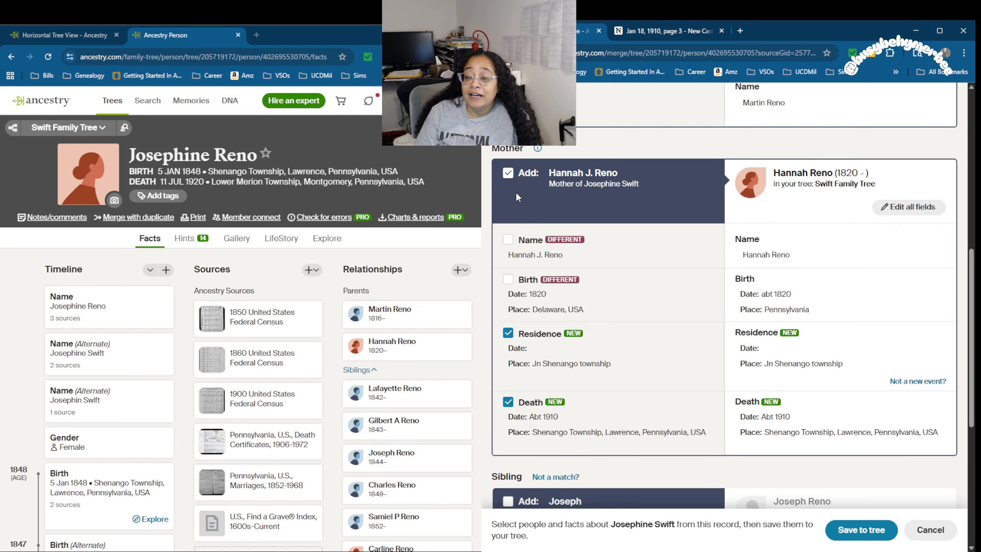
pyautogui.scroll(1, 588, 187)
pyautogui.scroll(5, 587, 187)
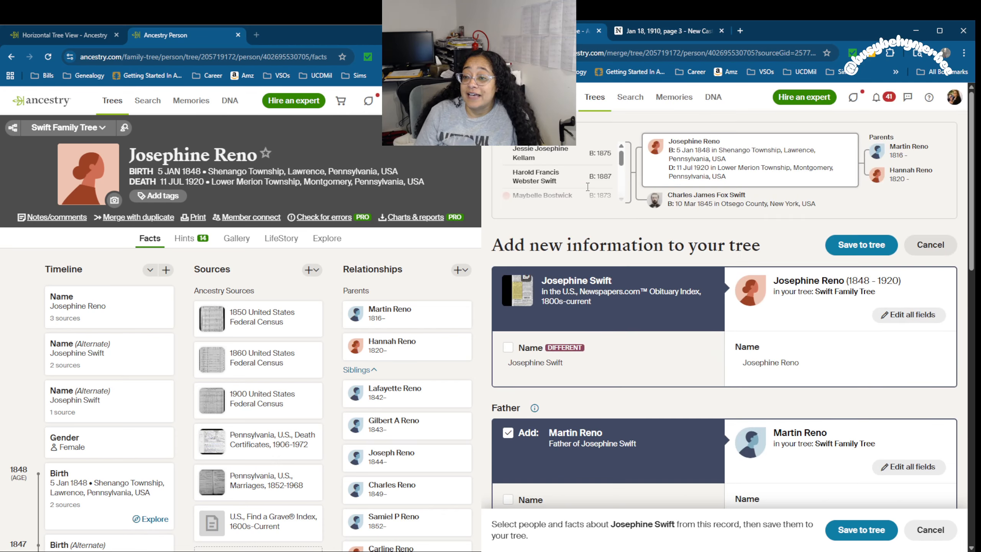
pyautogui.click(646, 30)
pyautogui.moveTo(730, 130); pyautogui.dragTo(727, 155)
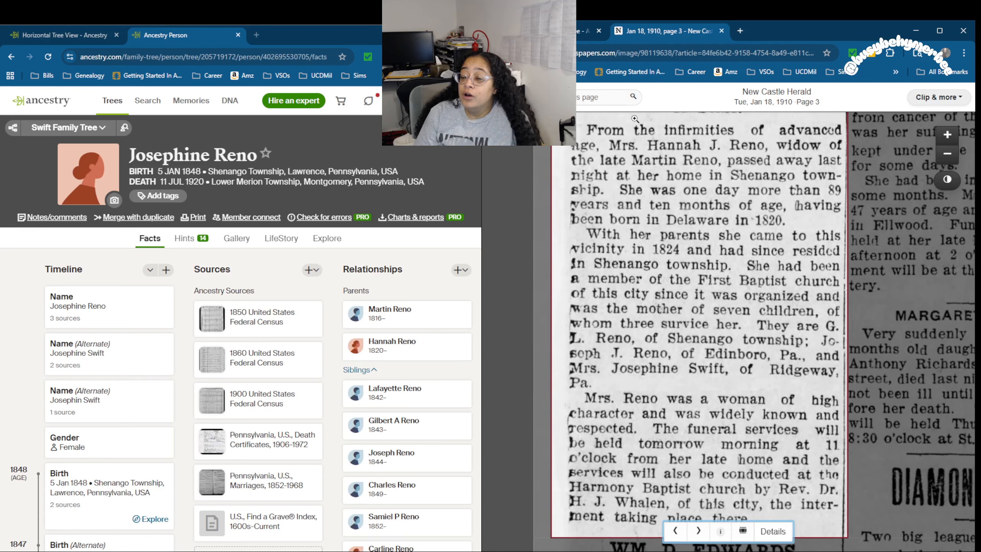
pyautogui.click(587, 31)
pyautogui.scroll(-7, 638, 194)
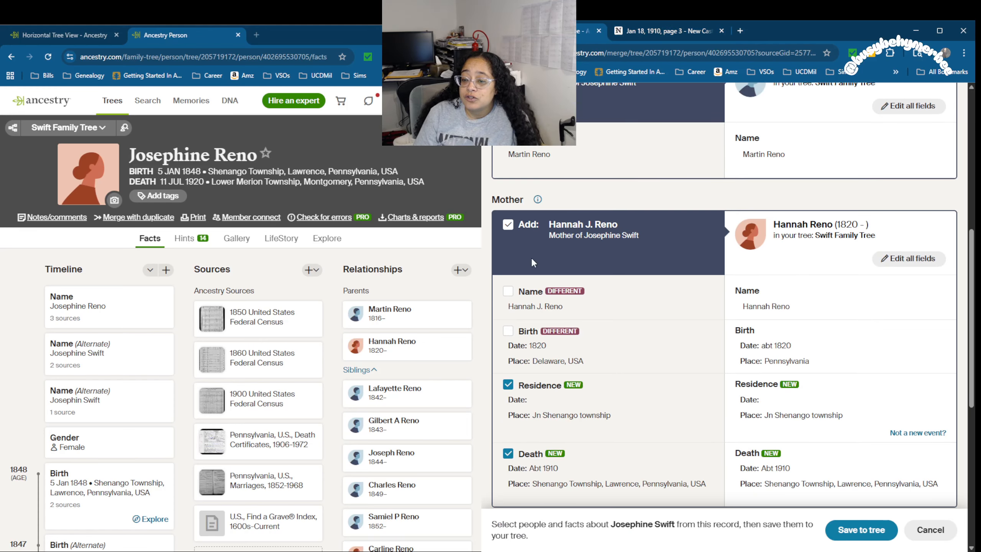
pyautogui.click(507, 291)
pyautogui.click(804, 342)
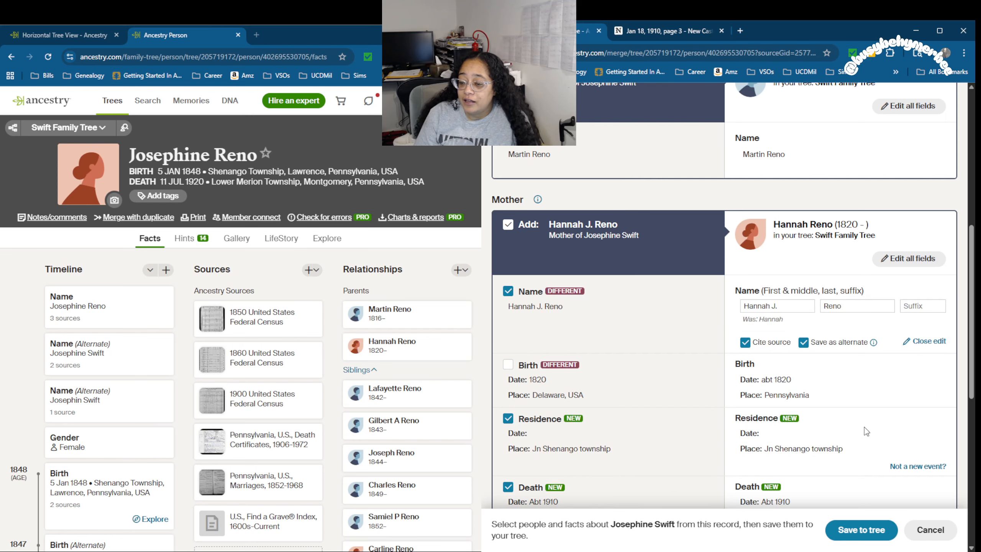
# Step: Check the mother's birth details in the obituary and save 1820 in Delaware, USA as an alternate birth
pyautogui.click(667, 30)
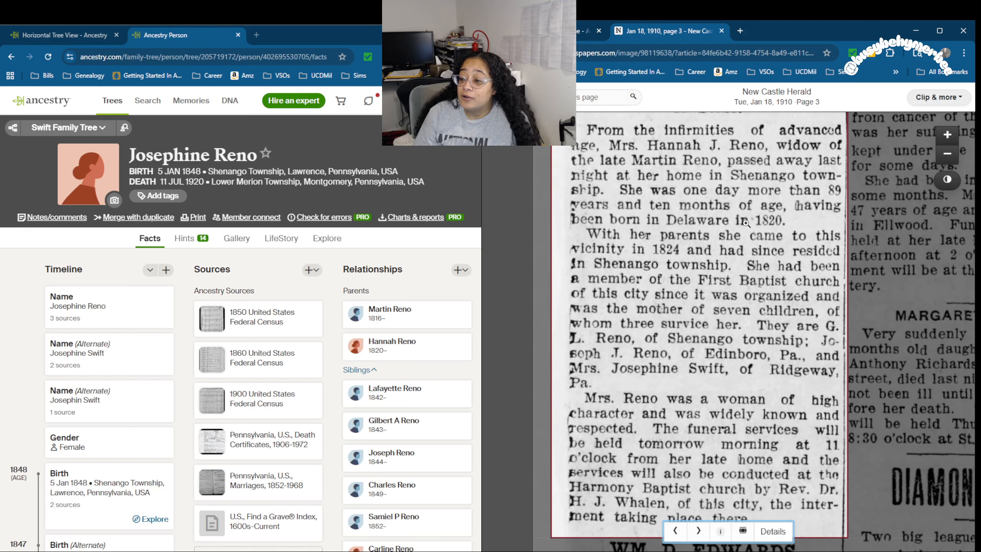
pyautogui.click(568, 31)
pyautogui.scroll(-2, 602, 226)
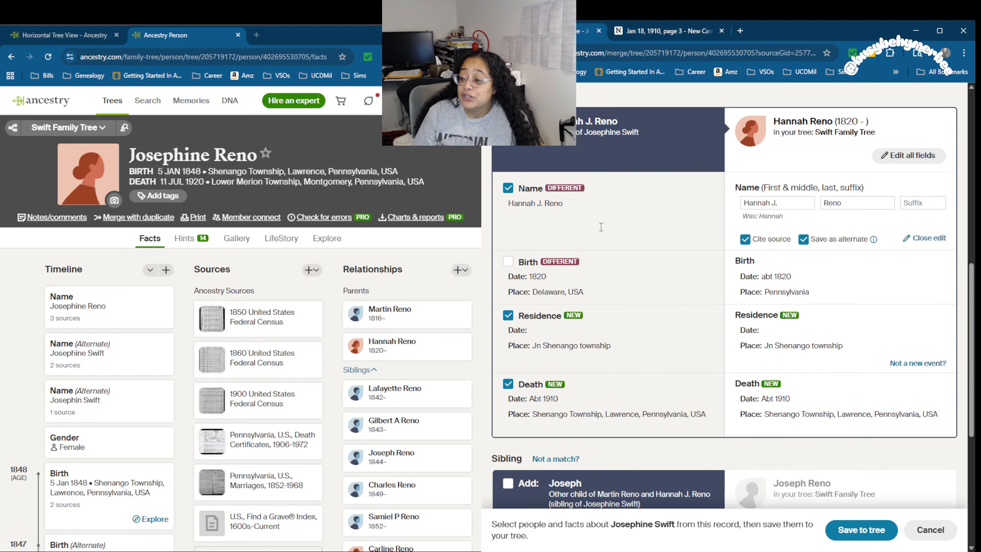
pyautogui.click(509, 262)
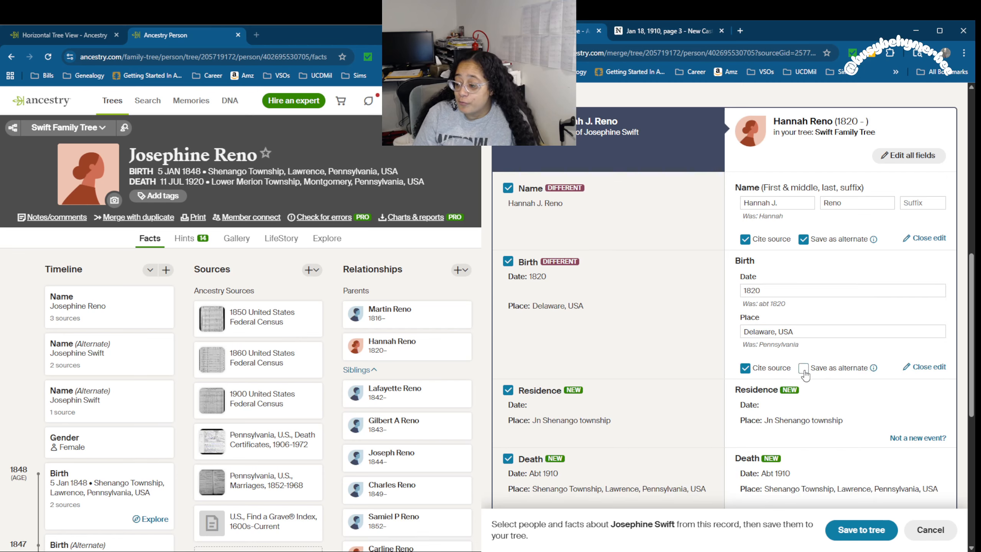
# Step: Correct the mother's residence place to Shenango Township, Lawrence, Pennsylvania, USA
pyautogui.scroll(-4, 584, 304)
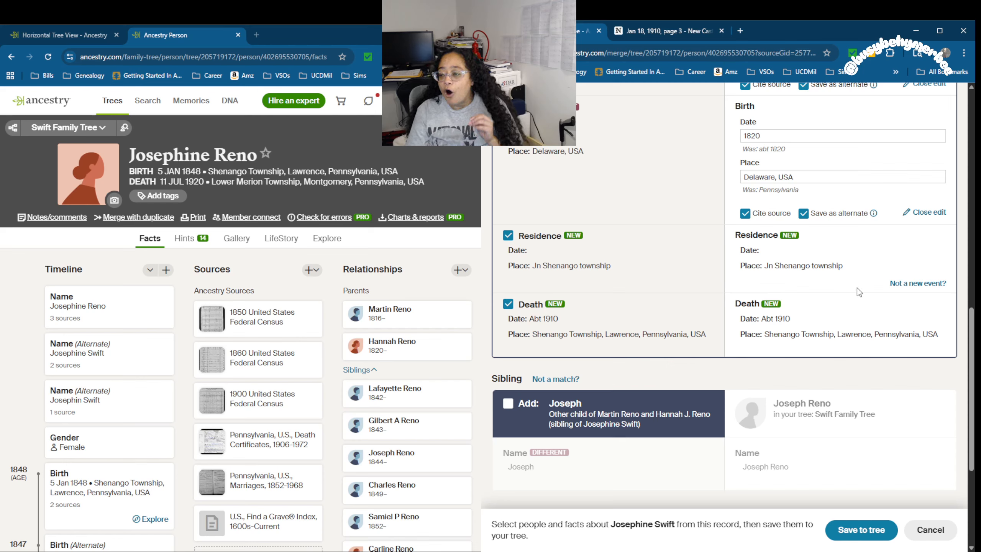
pyautogui.click(845, 266)
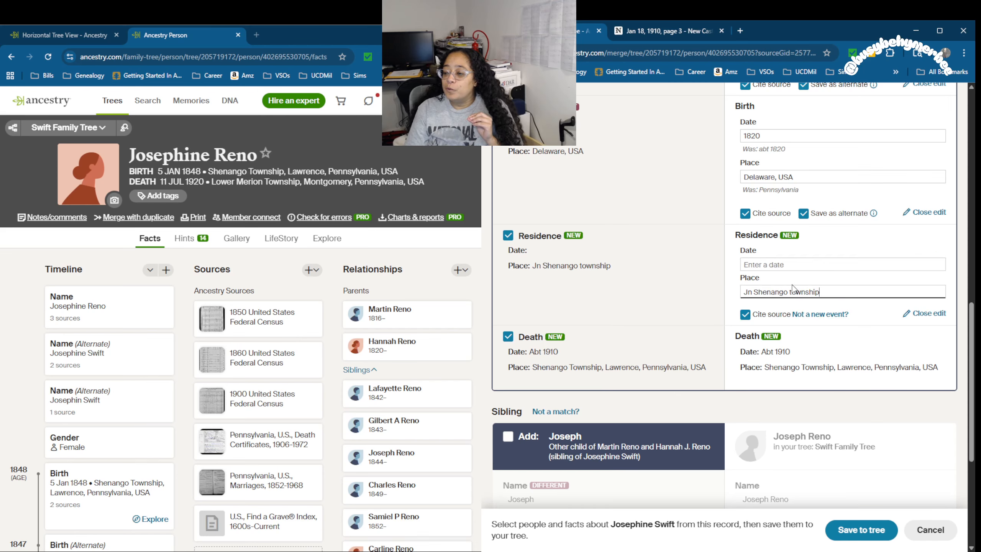
pyautogui.press('BackSpace')
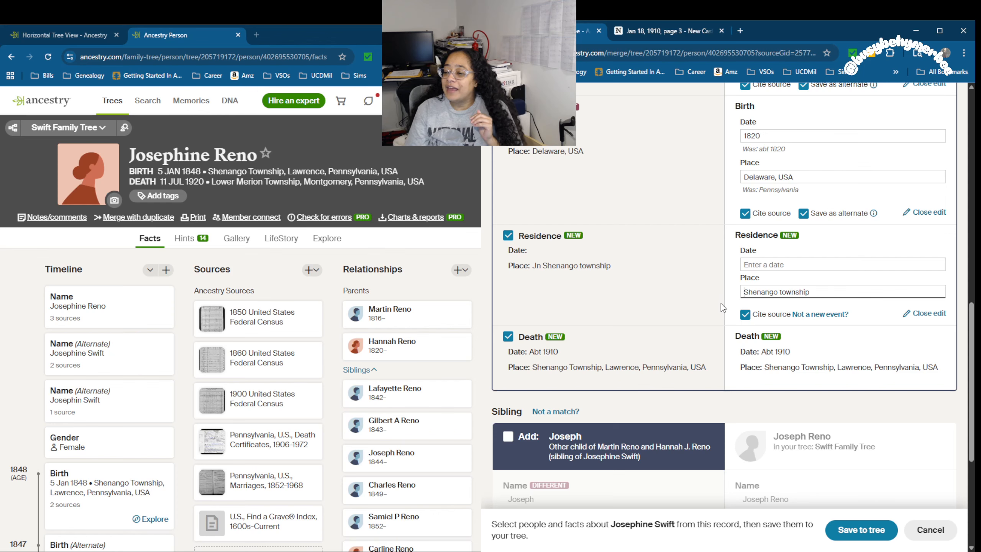
pyautogui.click(784, 289)
pyautogui.press('BackSpace')
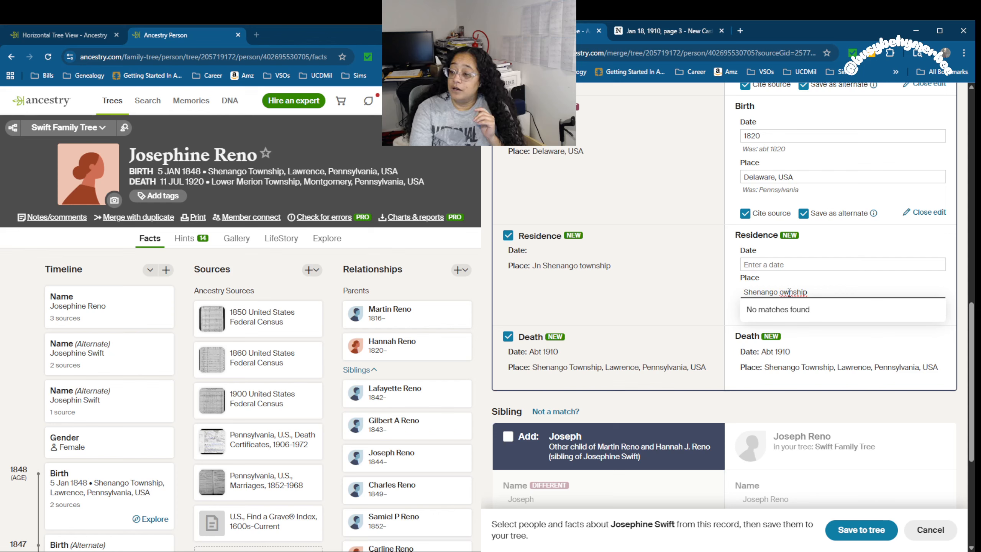
pyautogui.moveTo(822, 297); pyautogui.dragTo(779, 299)
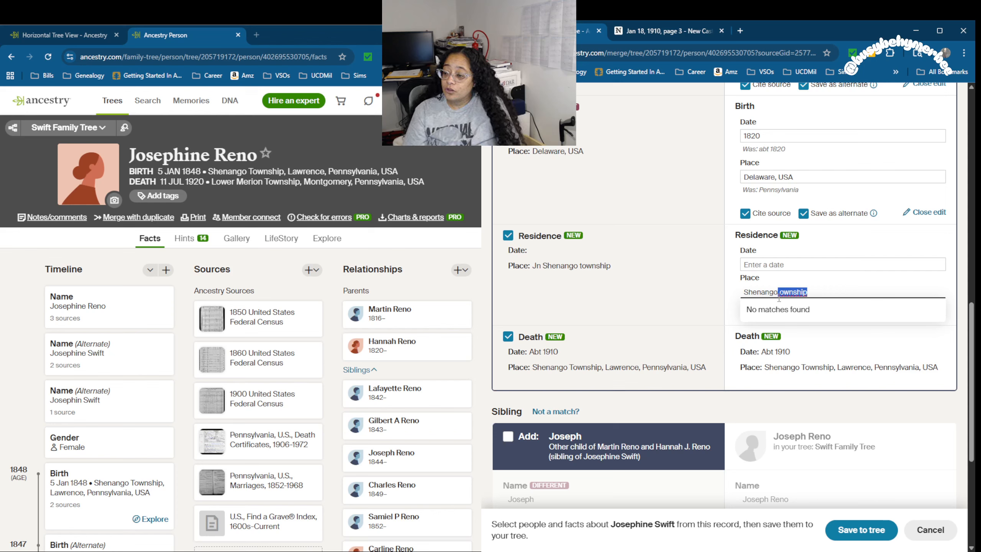
pyautogui.press('BackSpace')
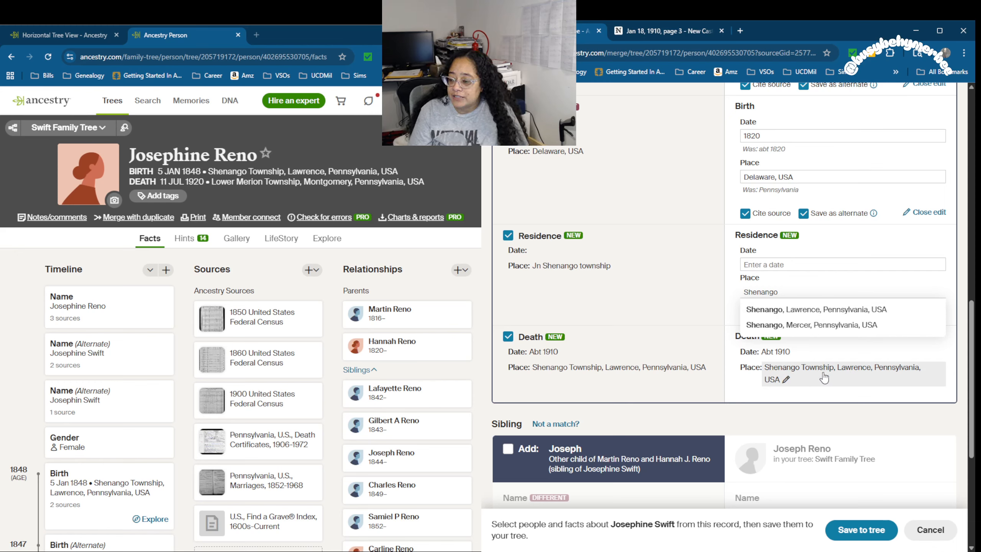
pyautogui.click(827, 315)
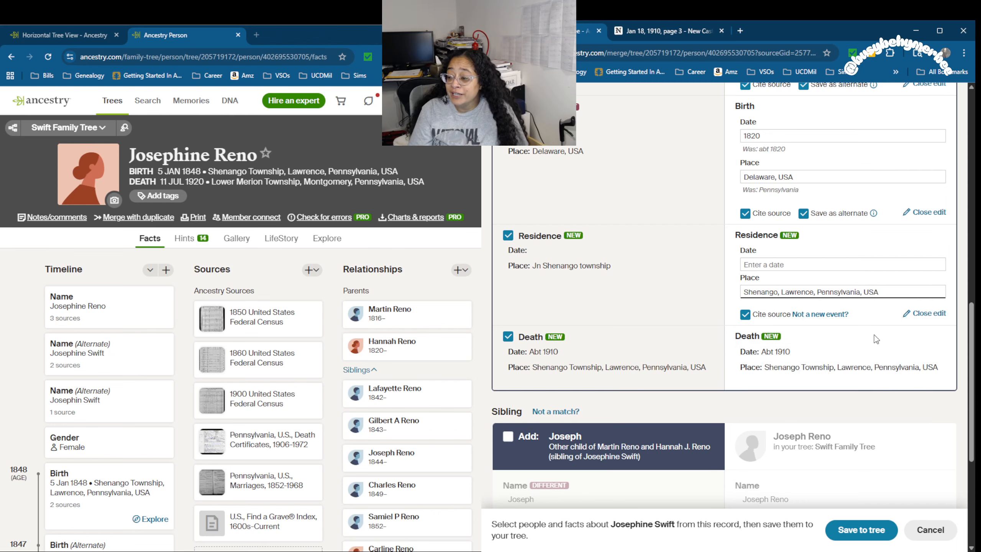
pyautogui.click(779, 299)
pyautogui.write('Township')
pyautogui.click(830, 249)
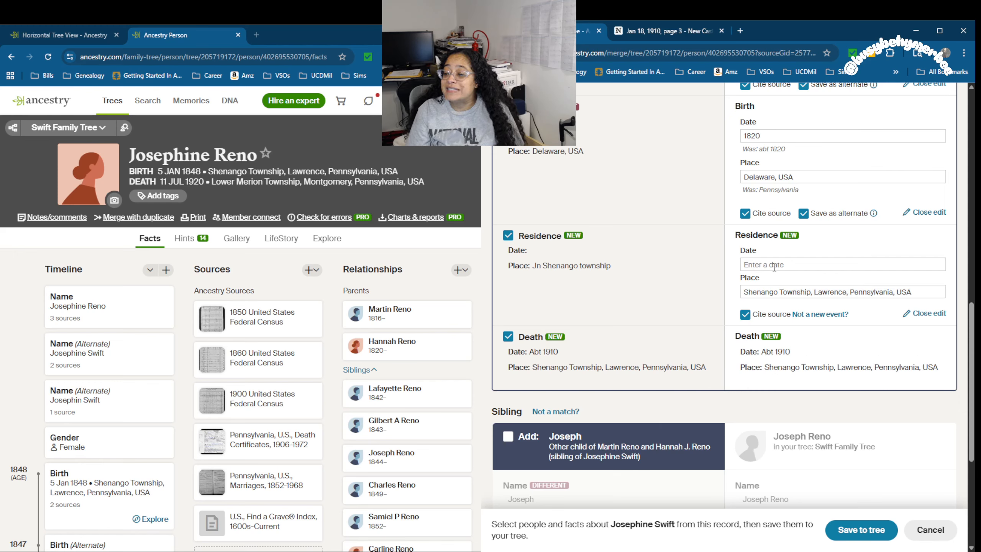
# Step: Set the mother's residence date to 1910
pyautogui.click(788, 260)
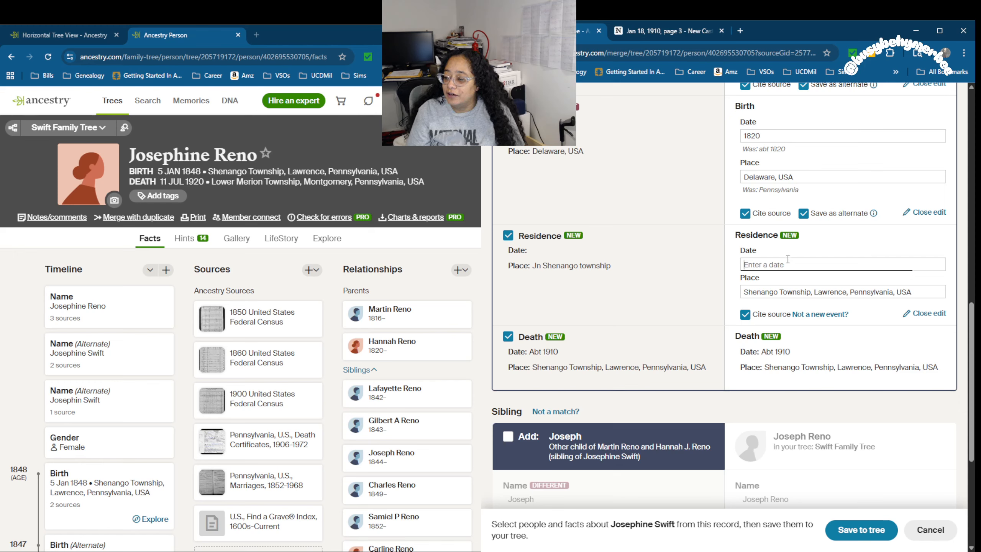
pyautogui.write('1910')
pyautogui.click(706, 233)
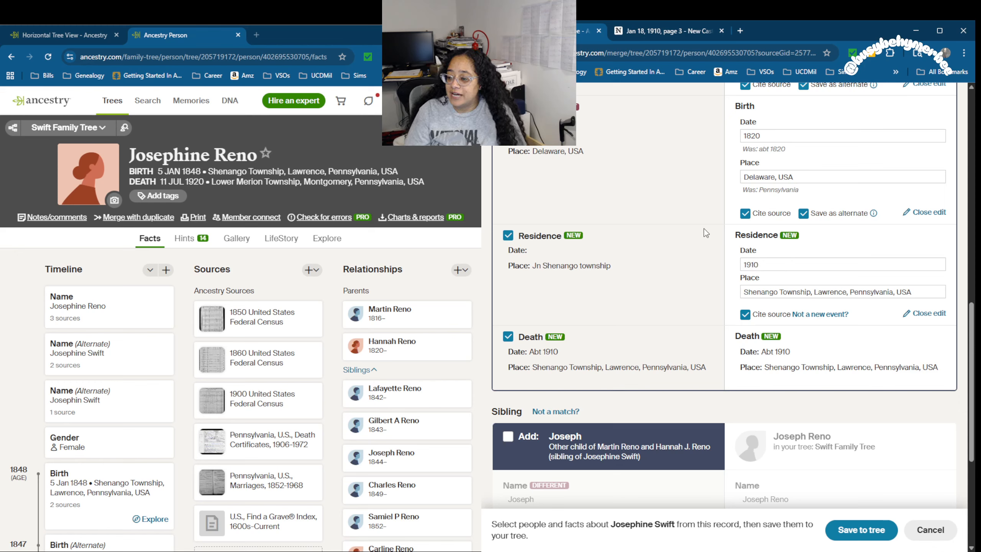
# Step: Check the newspaper date and death wording in the obituary and set the mother's death date to 17 Jan 1910
pyautogui.click(650, 34)
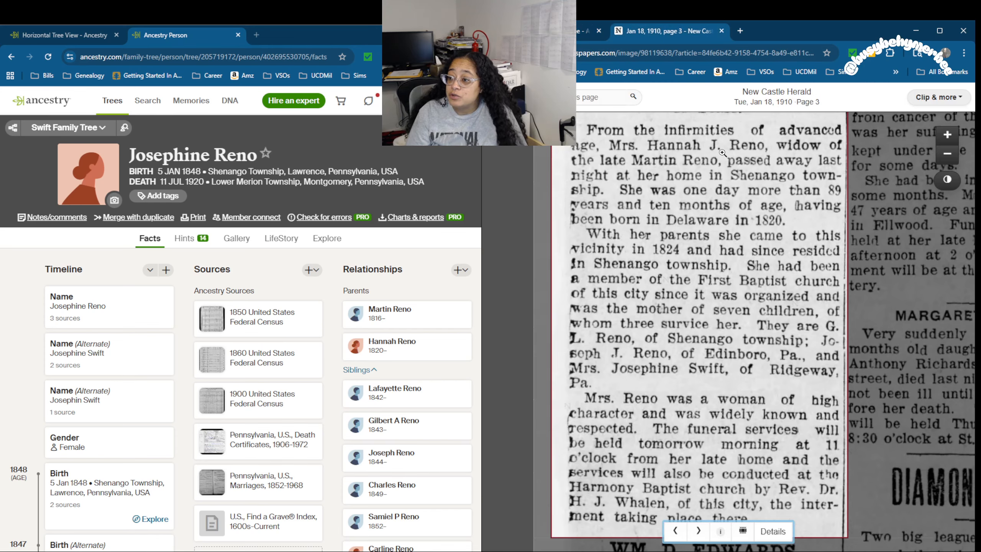
pyautogui.scroll(1, 758, 160)
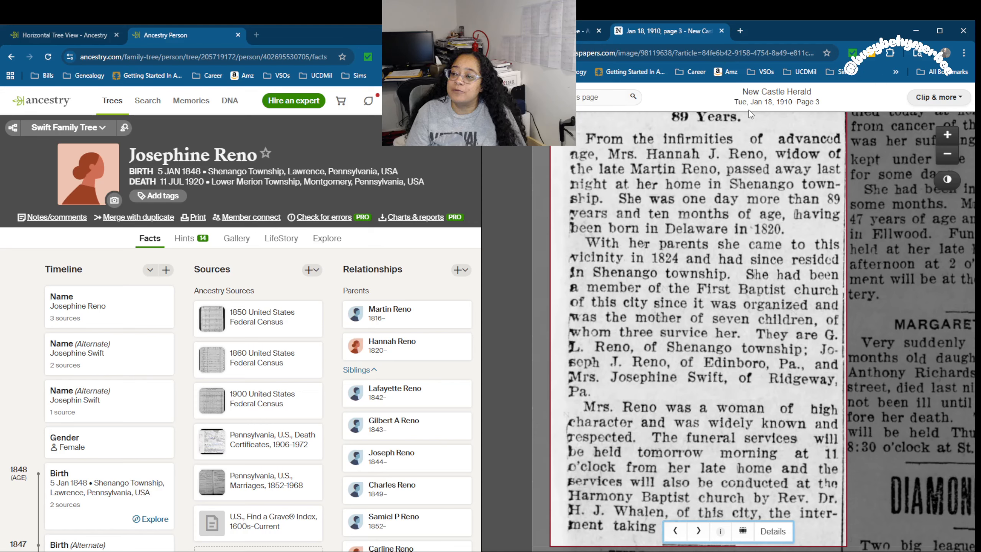
pyautogui.click(584, 31)
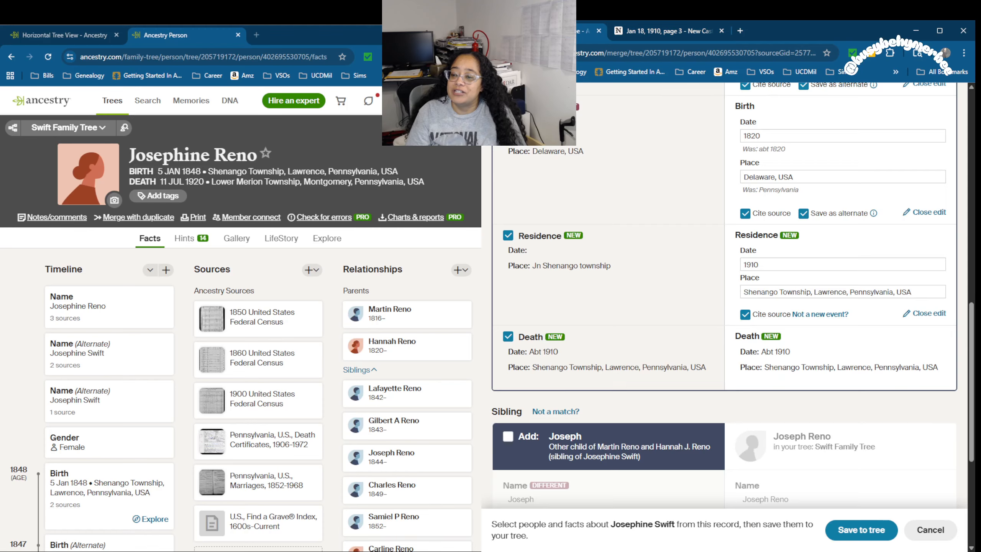
pyautogui.click(794, 354)
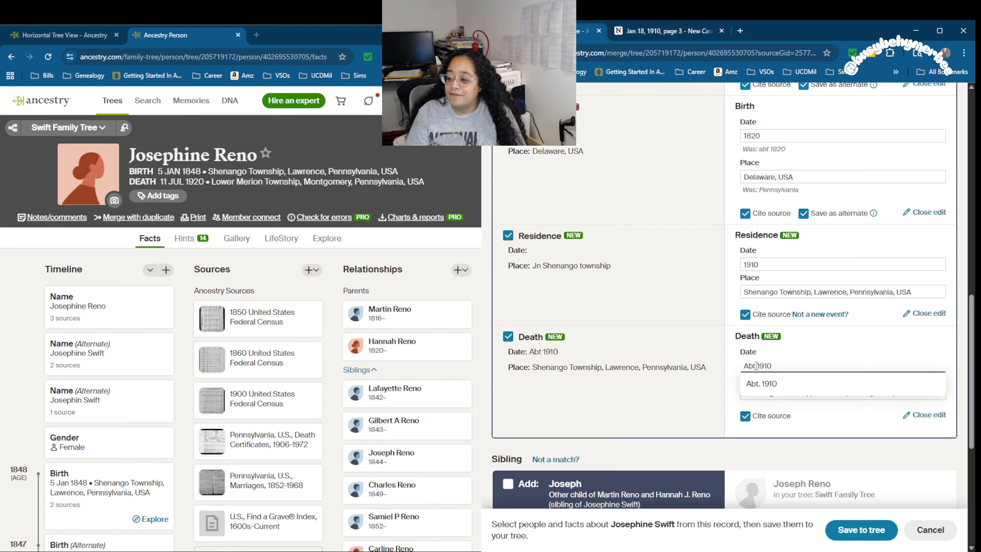
pyautogui.doubleClick(750, 365)
pyautogui.write('17')
pyautogui.write(' Jan')
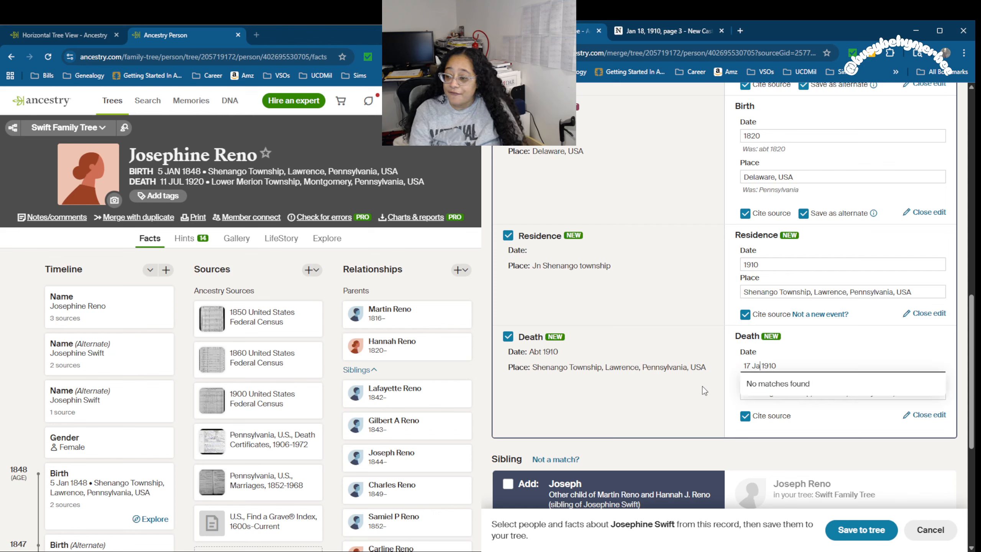
pyautogui.click(820, 370)
pyautogui.click(830, 382)
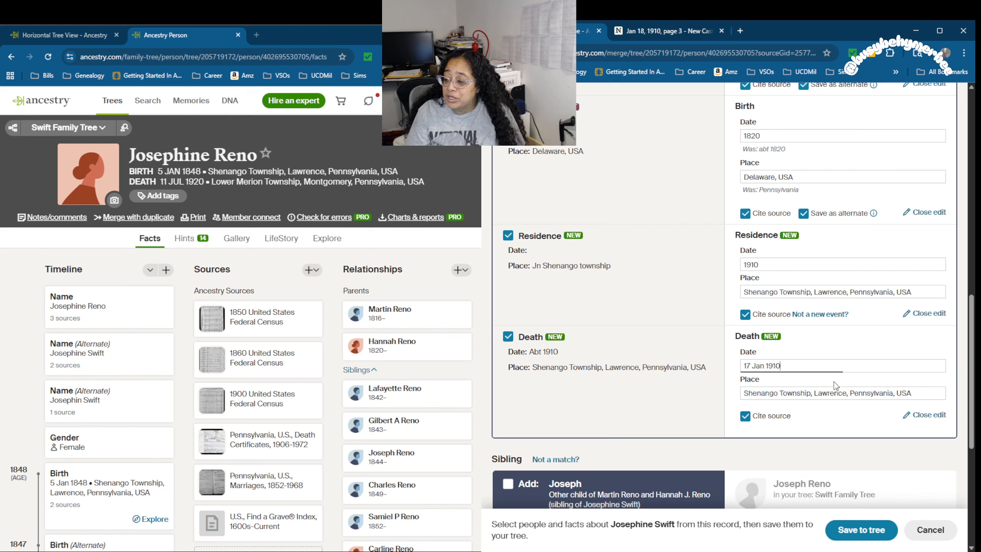
pyautogui.click(636, 304)
# Step: Include the first listed sibling from the obituary record and save his name as an alternate
pyautogui.scroll(-5, 636, 303)
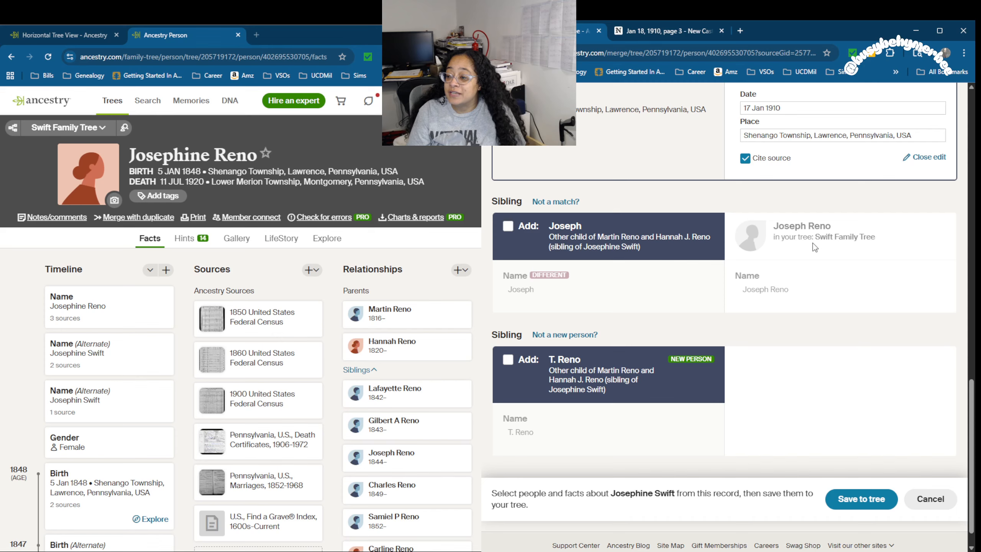
pyautogui.click(508, 231)
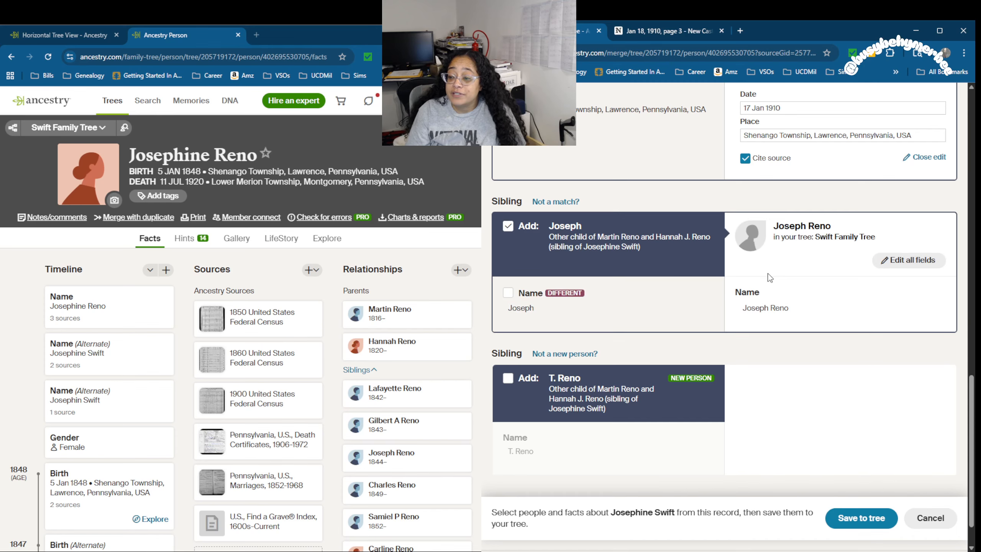
pyautogui.click(507, 292)
pyautogui.click(804, 330)
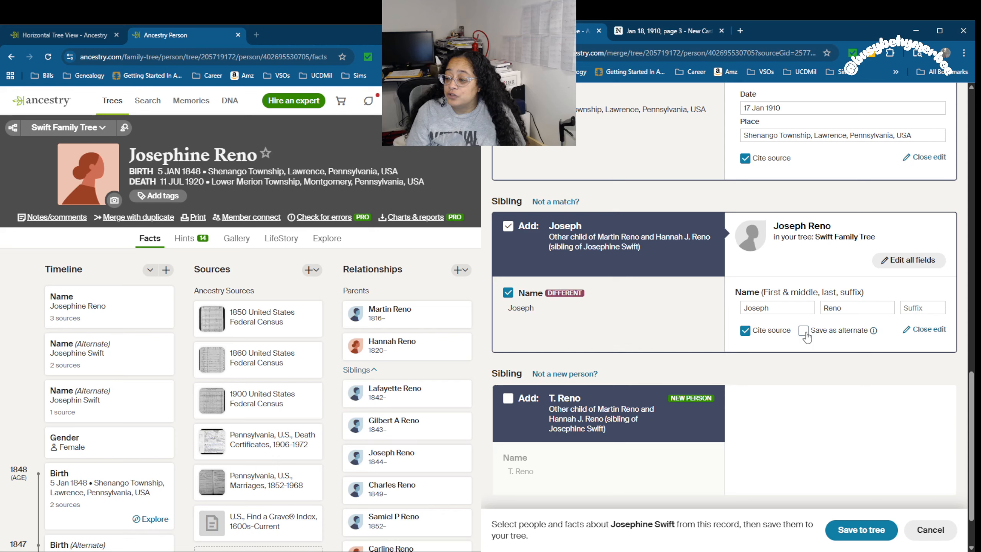
# Step: Recheck the surviving children in the obituary and match the sibling listed as a new person to the existing brother born in 1843
pyautogui.scroll(-2, 593, 288)
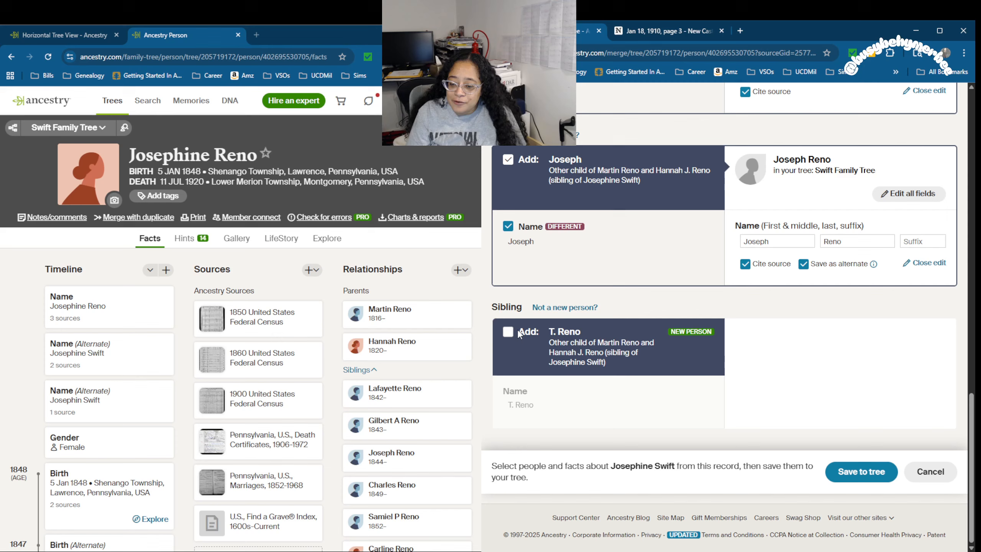
pyautogui.scroll(4, 514, 402)
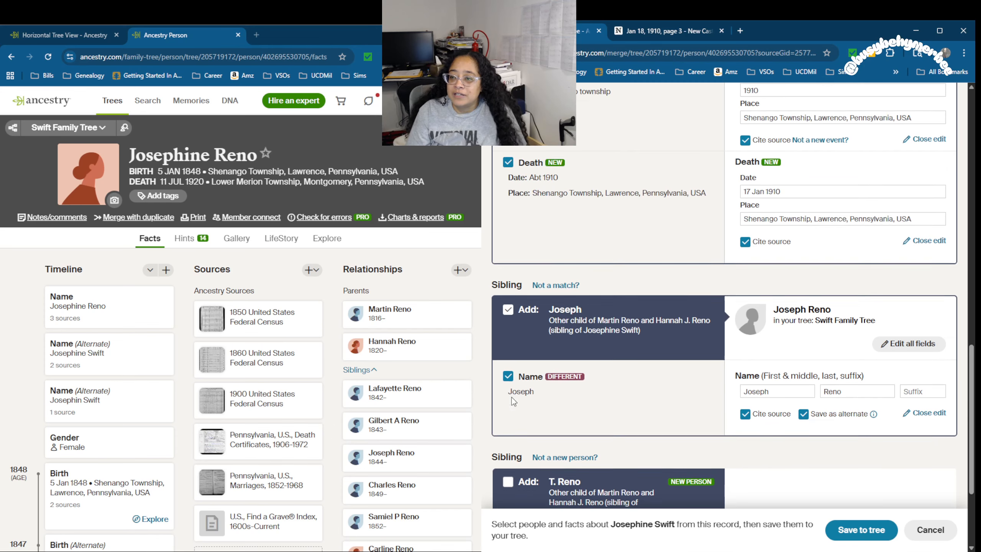
pyautogui.click(653, 31)
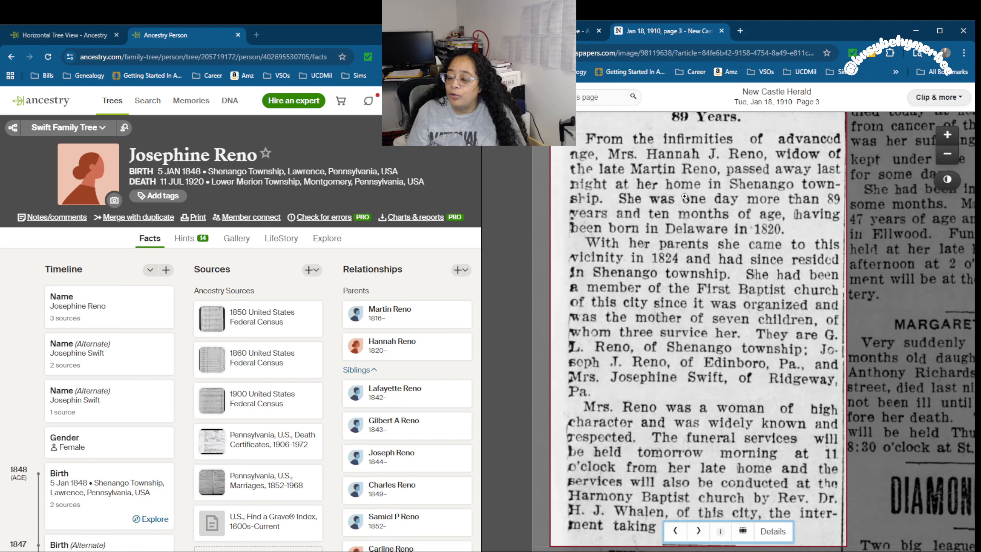
pyautogui.click(585, 31)
pyautogui.scroll(-4, 630, 263)
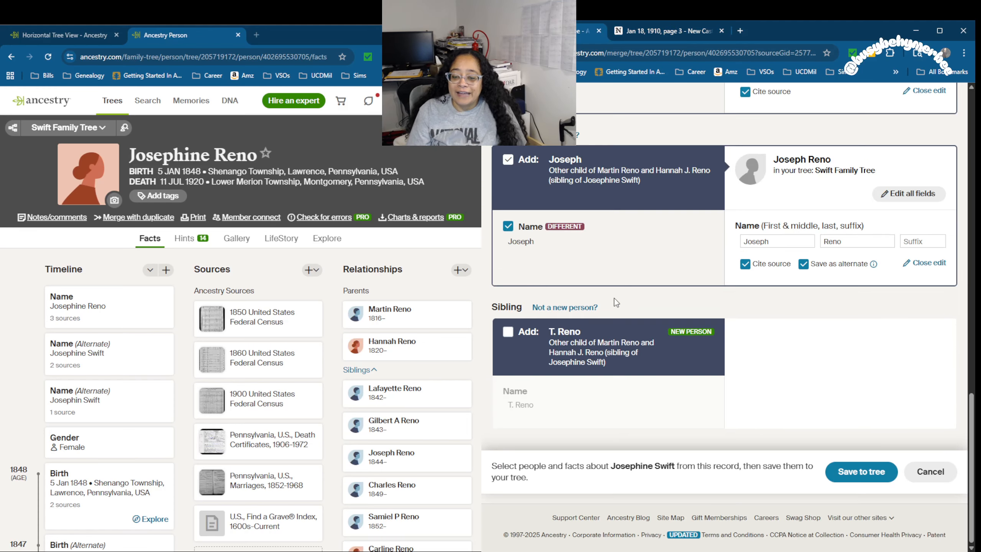
pyautogui.click(580, 307)
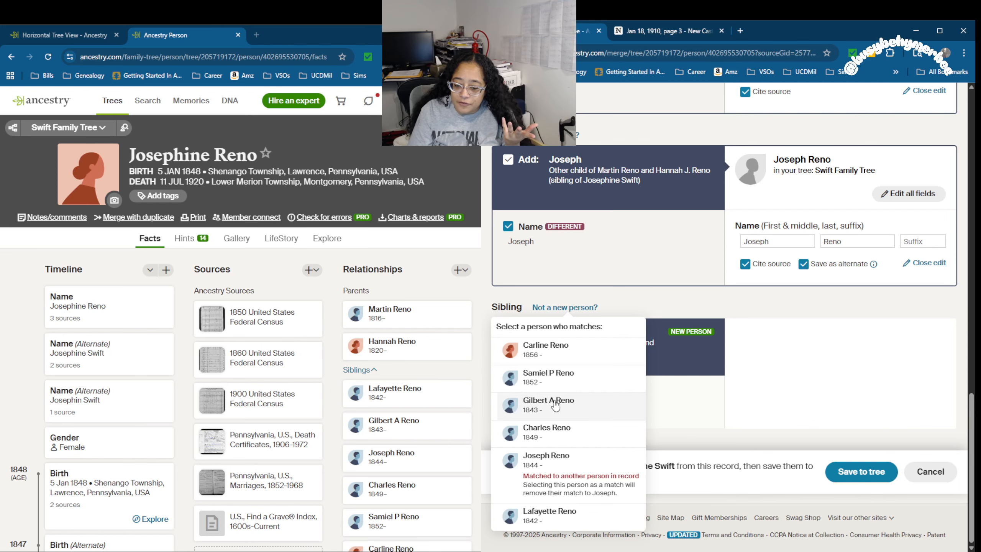
pyautogui.click(587, 412)
# Step: Include the newly matched brother with his recorded name as an alternate, and save the obituary record to the tree
pyautogui.click(508, 342)
pyautogui.click(509, 389)
pyautogui.click(803, 440)
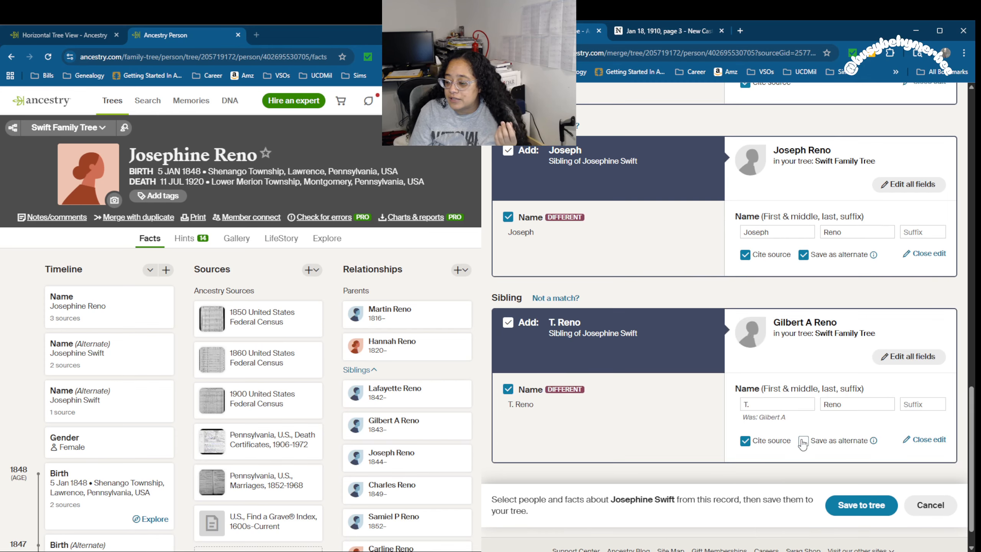
pyautogui.click(805, 443)
pyautogui.click(858, 503)
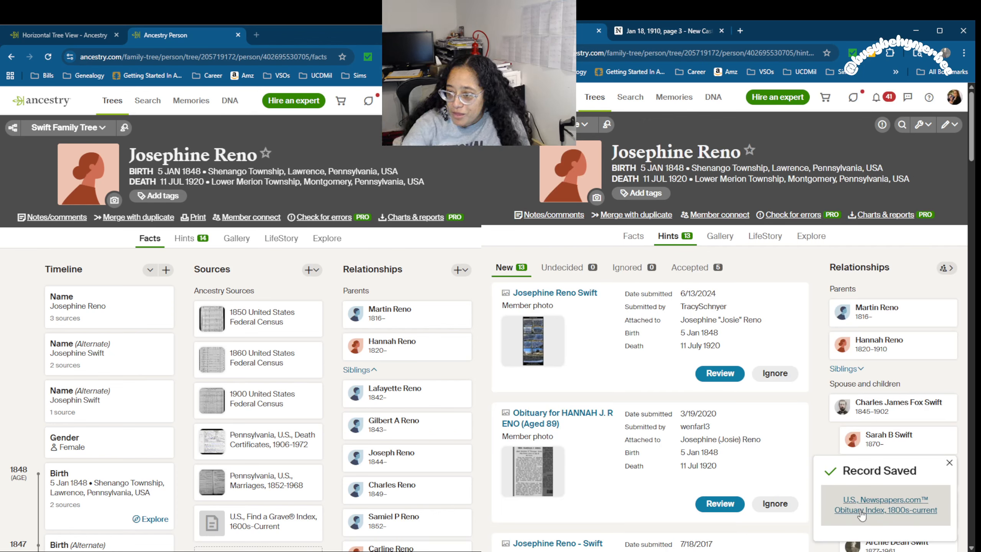
# Step: Refresh the wife's profile and the horizontal family tree, and expand the wife's branch to show her parents
pyautogui.click(47, 57)
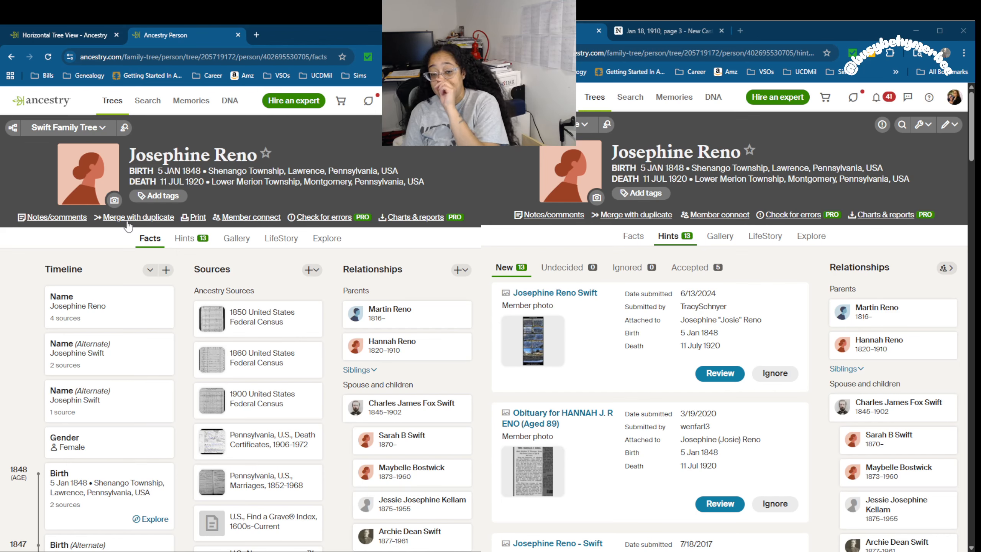
pyautogui.click(83, 38)
pyautogui.click(48, 57)
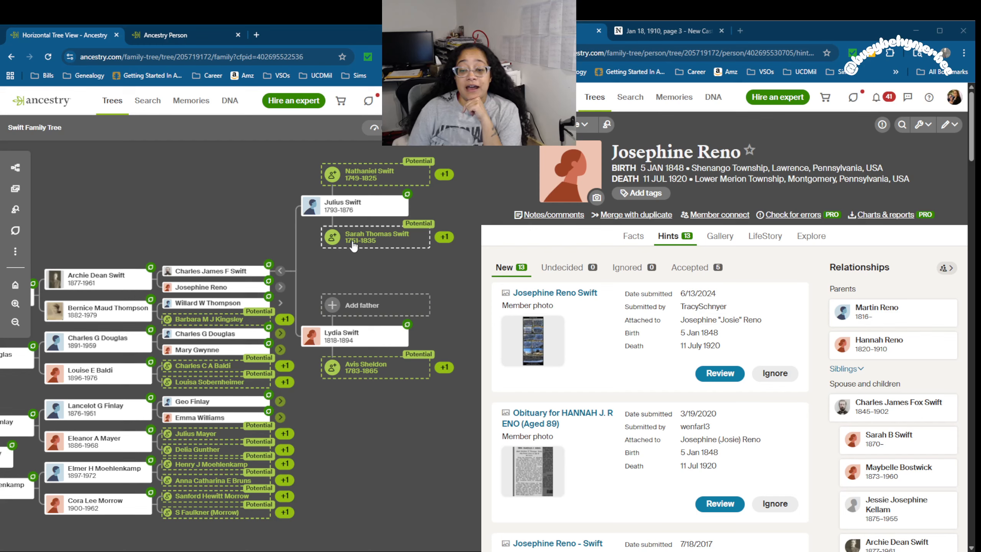
pyautogui.moveTo(237, 212); pyautogui.dragTo(177, 213)
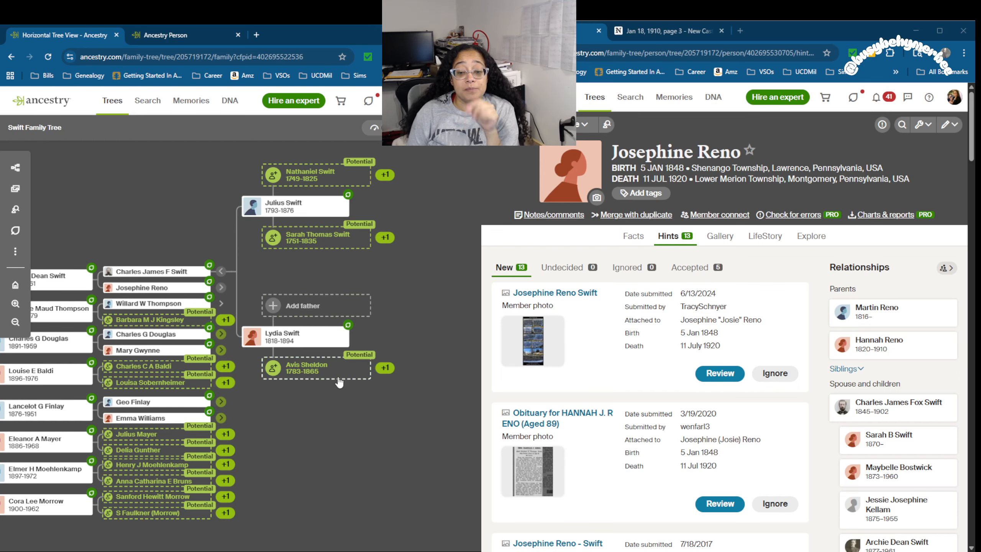
pyautogui.click(221, 288)
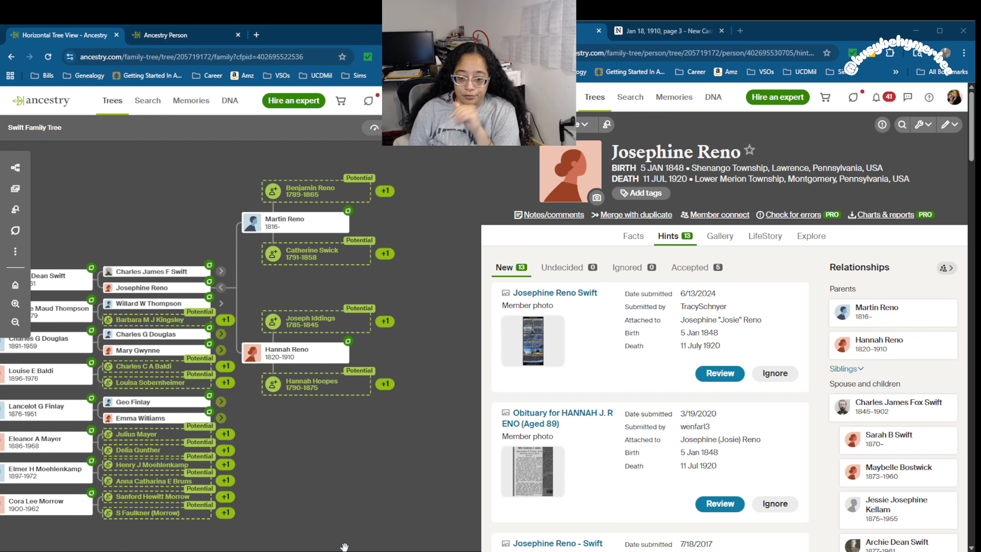
# Step: Review the details of the potential father suggested for the wife's father and close them without accepting the suggestion
pyautogui.moveTo(400, 463); pyautogui.dragTo(397, 457)
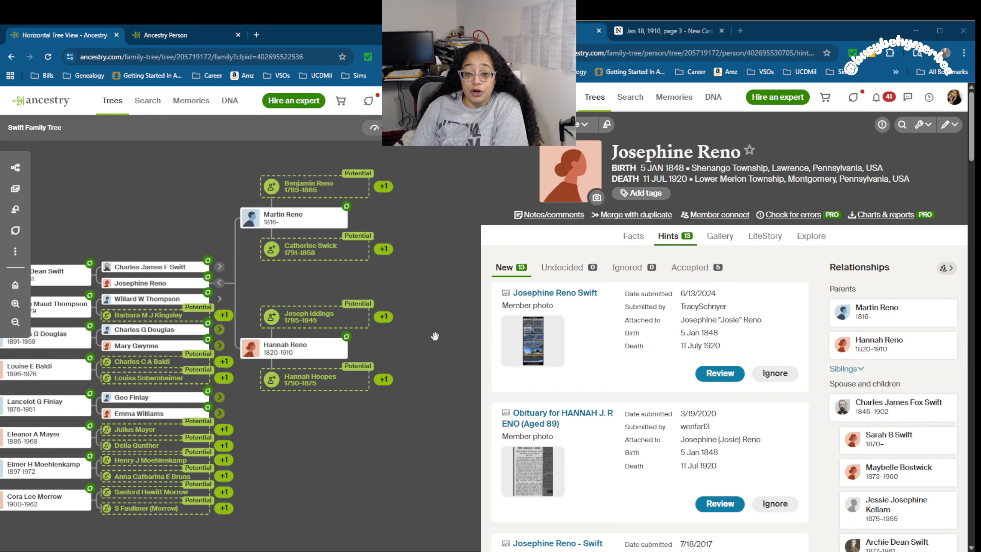
pyautogui.moveTo(436, 333); pyautogui.dragTo(441, 362)
pyautogui.click(315, 215)
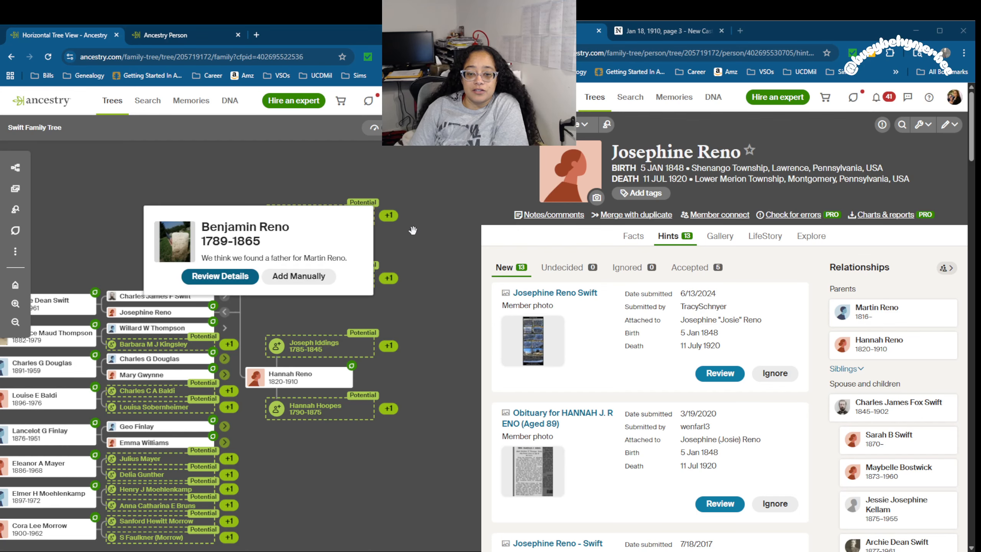
pyautogui.click(230, 279)
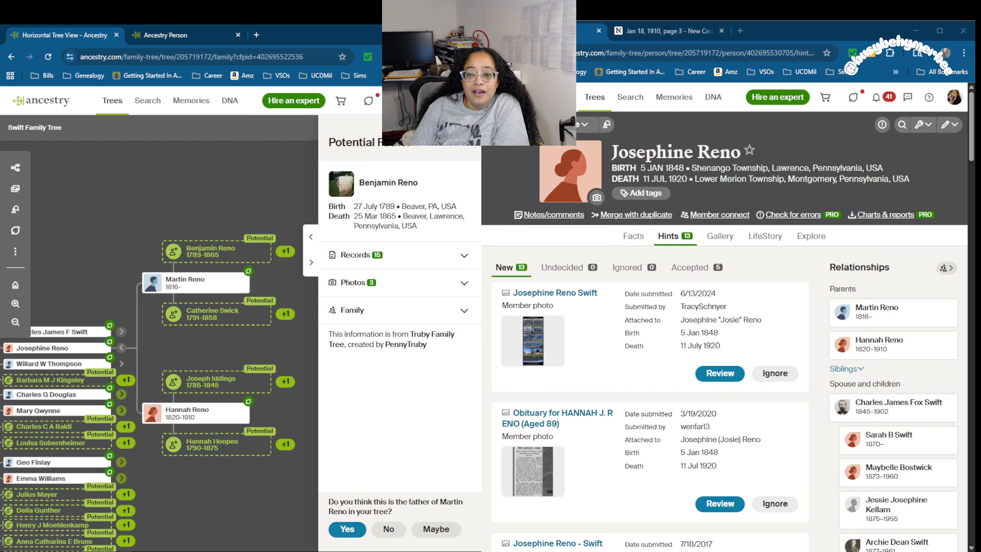
pyautogui.click(468, 129)
pyautogui.moveTo(392, 301); pyautogui.dragTo(451, 245)
pyautogui.moveTo(242, 310); pyautogui.dragTo(291, 265)
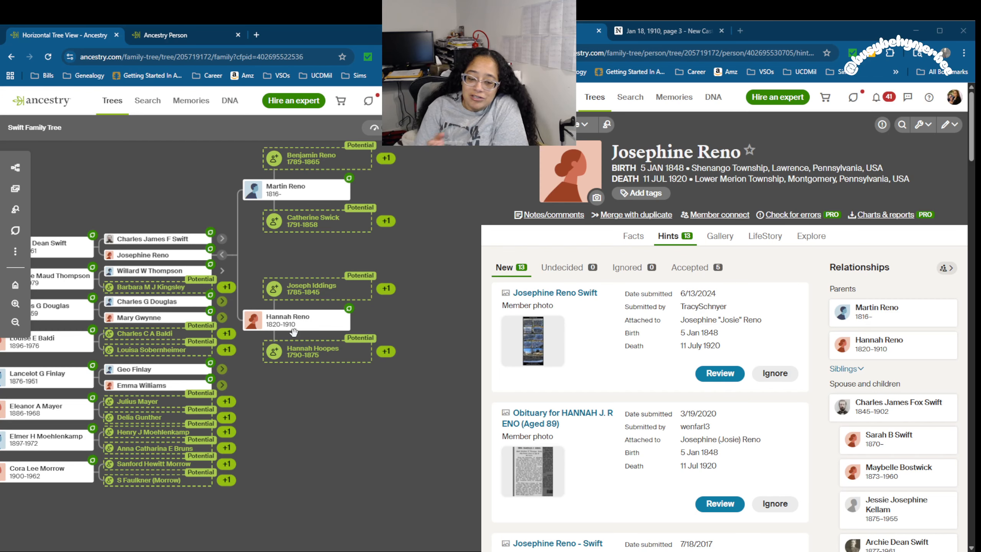
pyautogui.moveTo(305, 409); pyautogui.dragTo(382, 368)
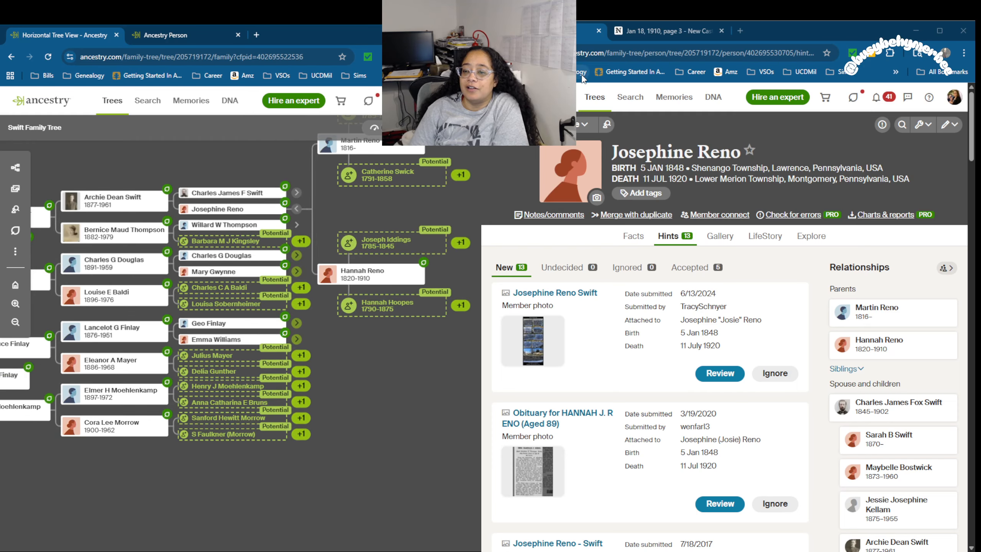
# Step: Close the newspaper and leftover person pages, and collapse the wife's parental branch in the horizontal family tree
pyautogui.click(722, 31)
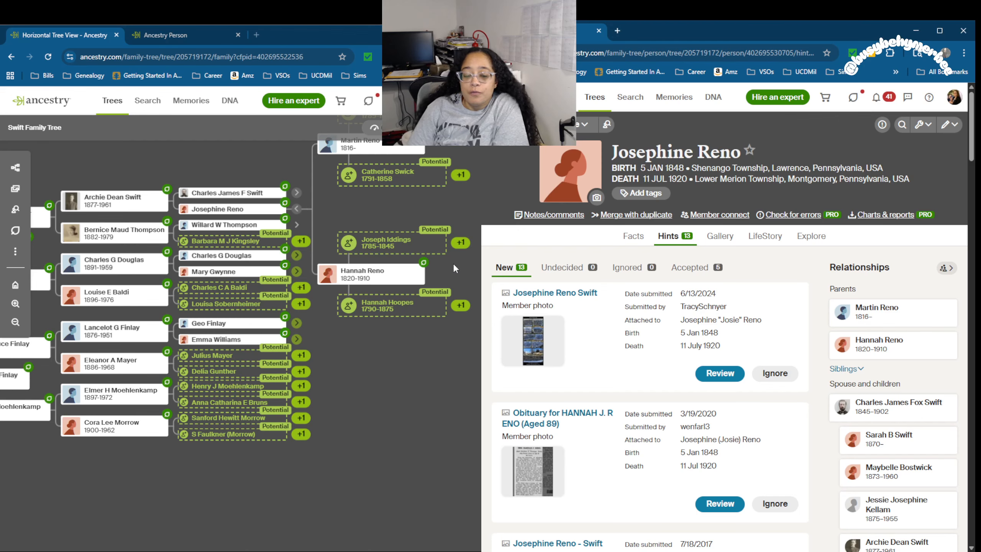
pyautogui.moveTo(349, 370); pyautogui.dragTo(387, 369)
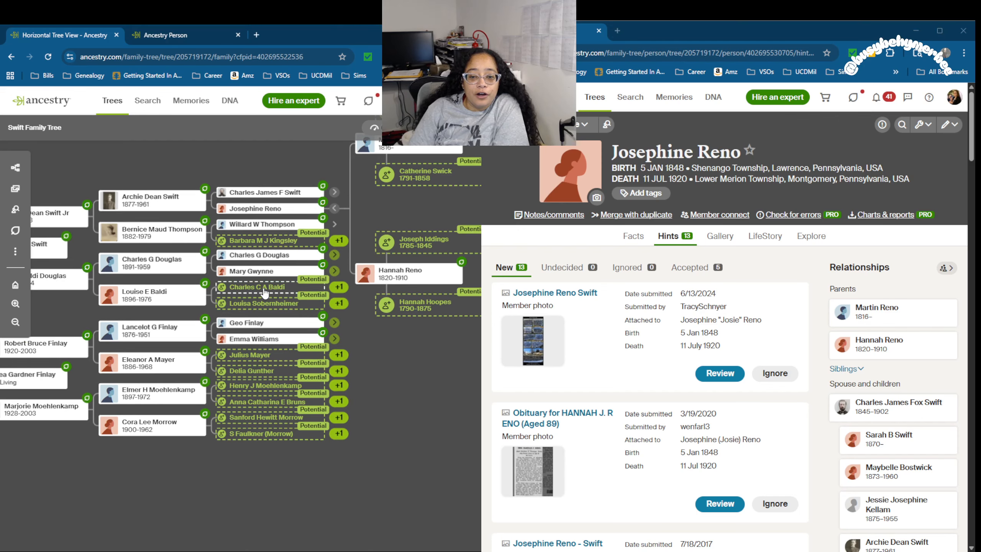
pyautogui.click(194, 242)
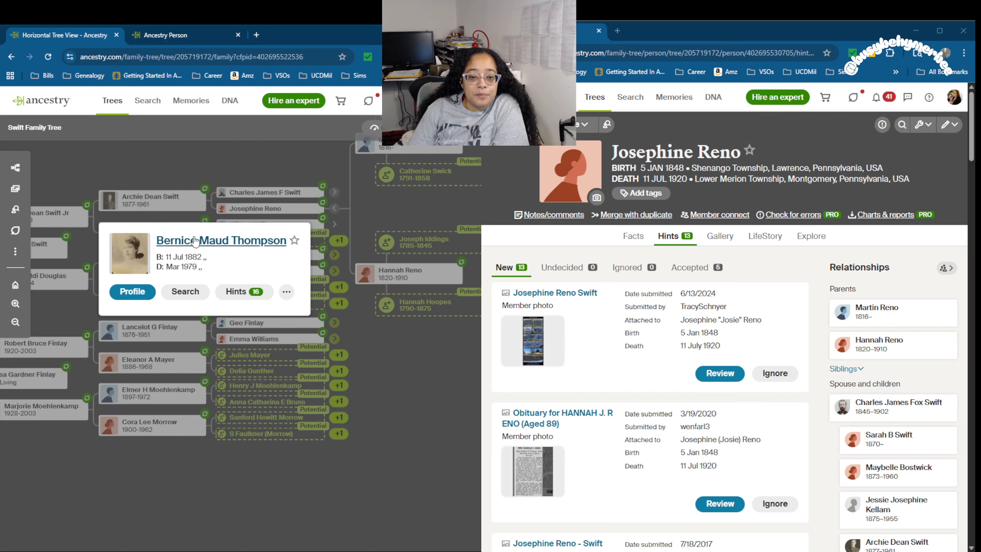
pyautogui.click(403, 369)
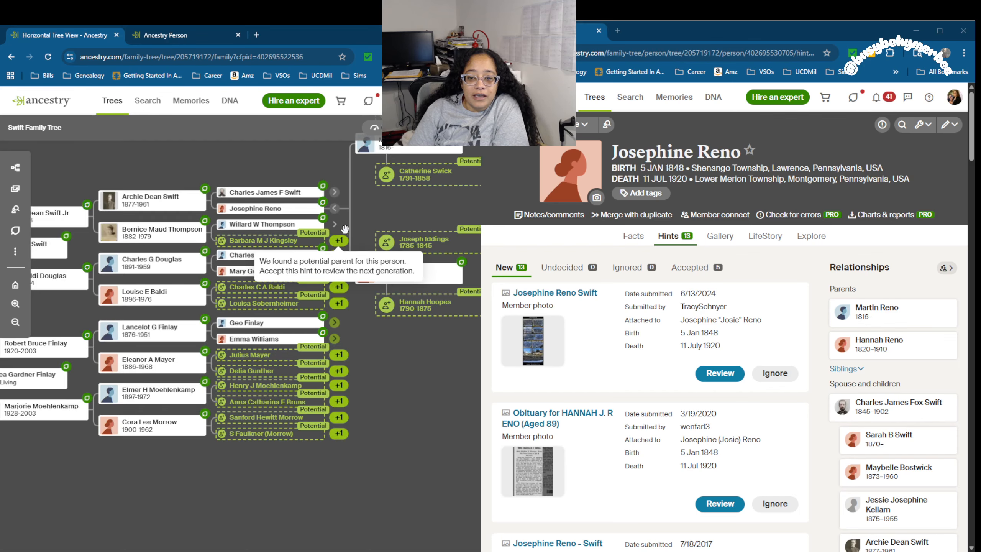
pyautogui.click(334, 209)
pyautogui.moveTo(245, 180); pyautogui.dragTo(161, 197)
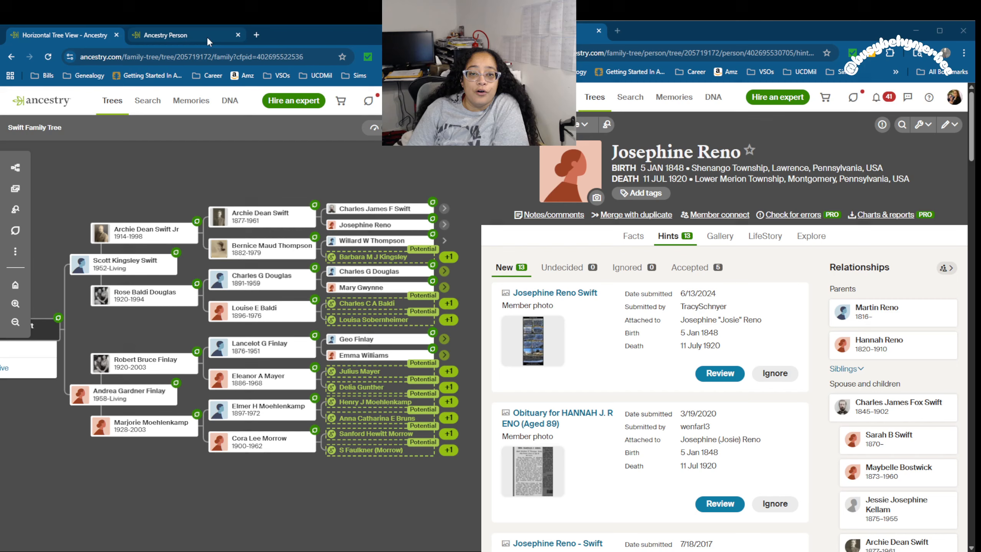
pyautogui.click(238, 35)
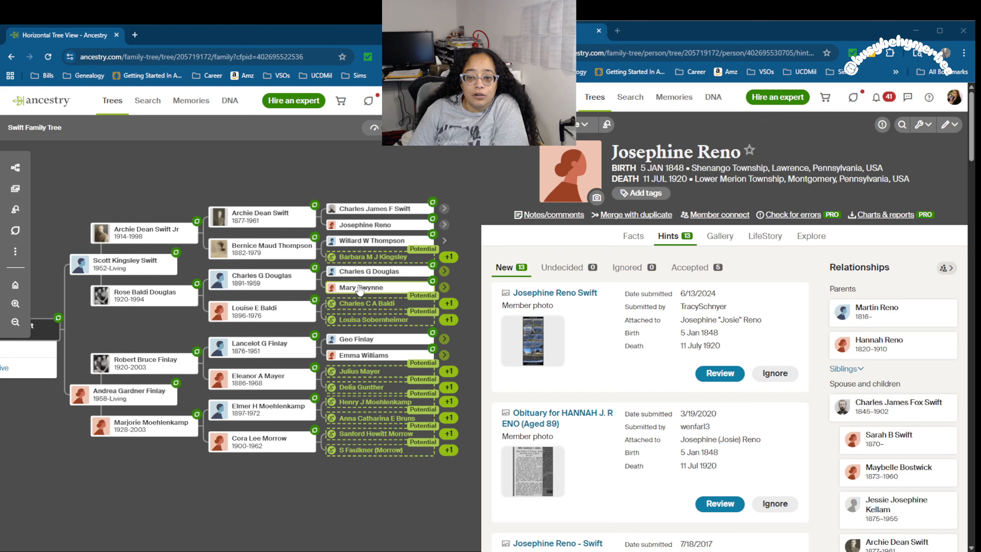
# Step: Open the profile of the daughter-in-law born in 1882 alongside her record hints, and close the previous person's hints page
pyautogui.click(267, 253)
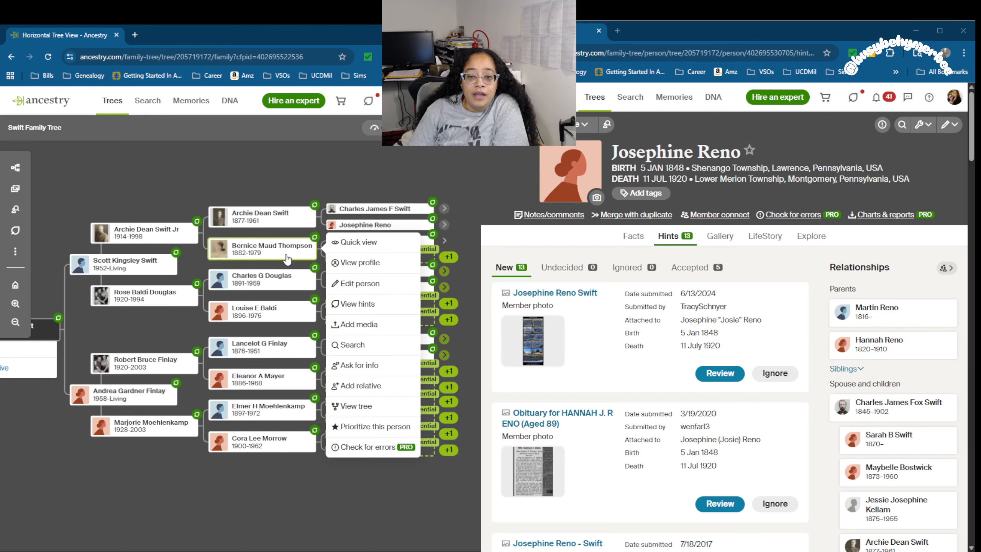
pyautogui.click(267, 255)
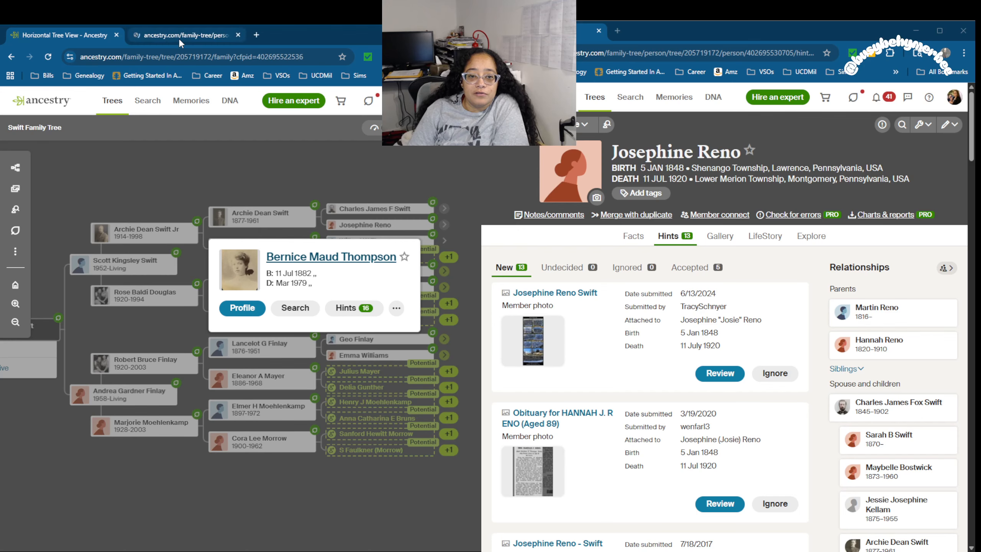
pyautogui.click(180, 39)
pyautogui.rightClick(186, 245)
pyautogui.click(210, 254)
pyautogui.moveTo(323, 26); pyautogui.dragTo(604, 33)
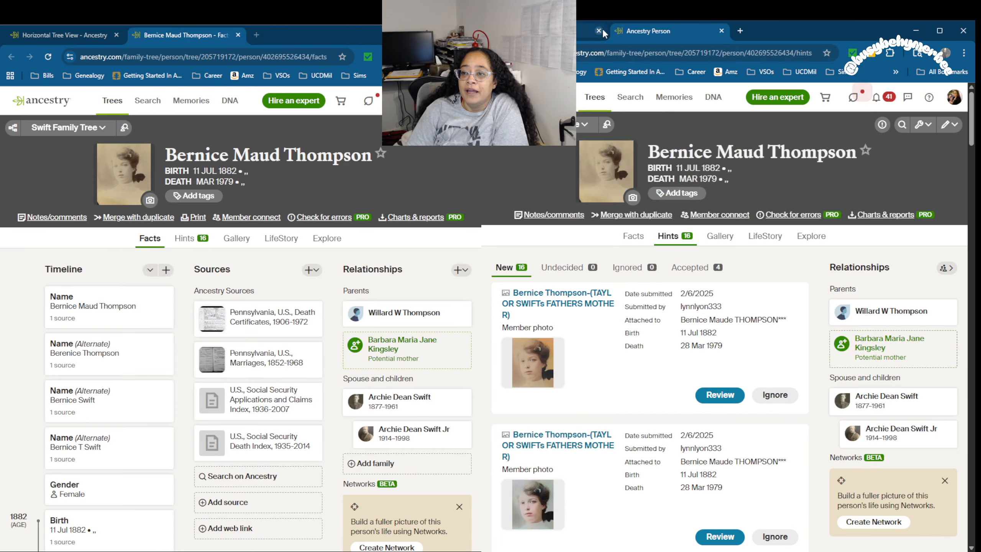
pyautogui.click(598, 31)
pyautogui.click(599, 31)
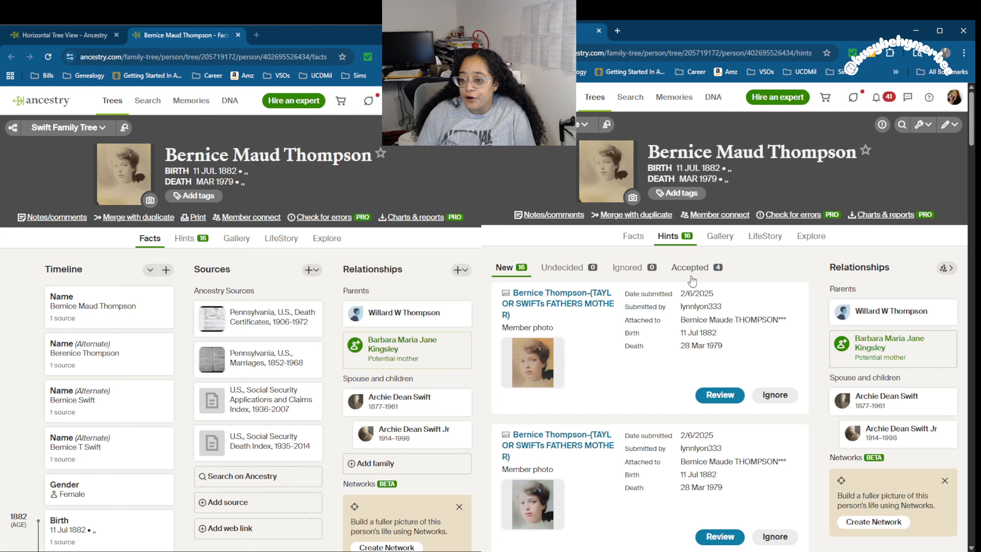
# Step: Examine the daughter-in-law's new hints for census, certificate, immigration and burial records that name her parents and siblings
pyautogui.scroll(-5, 693, 280)
pyautogui.scroll(-13, 692, 276)
pyautogui.scroll(4, 691, 276)
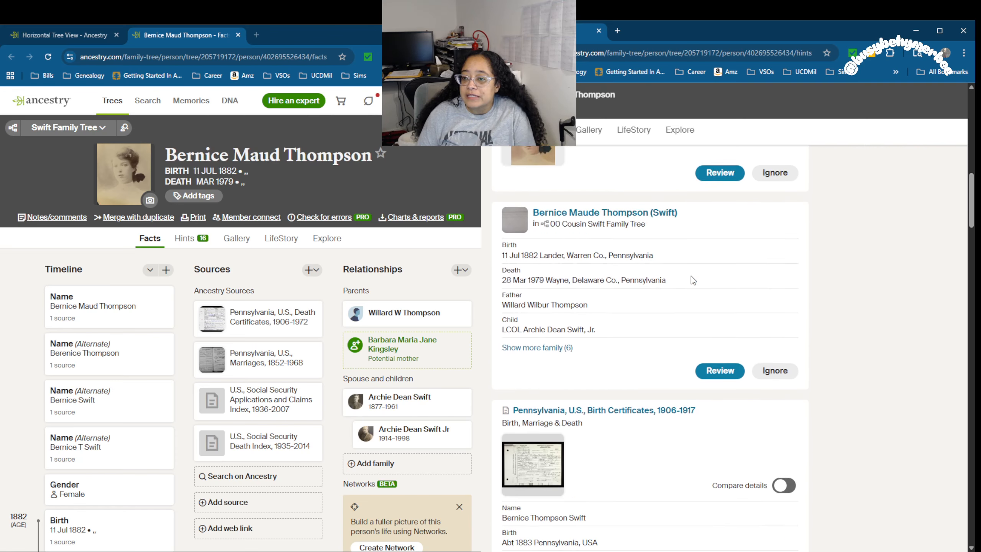
pyautogui.scroll(-4, 611, 289)
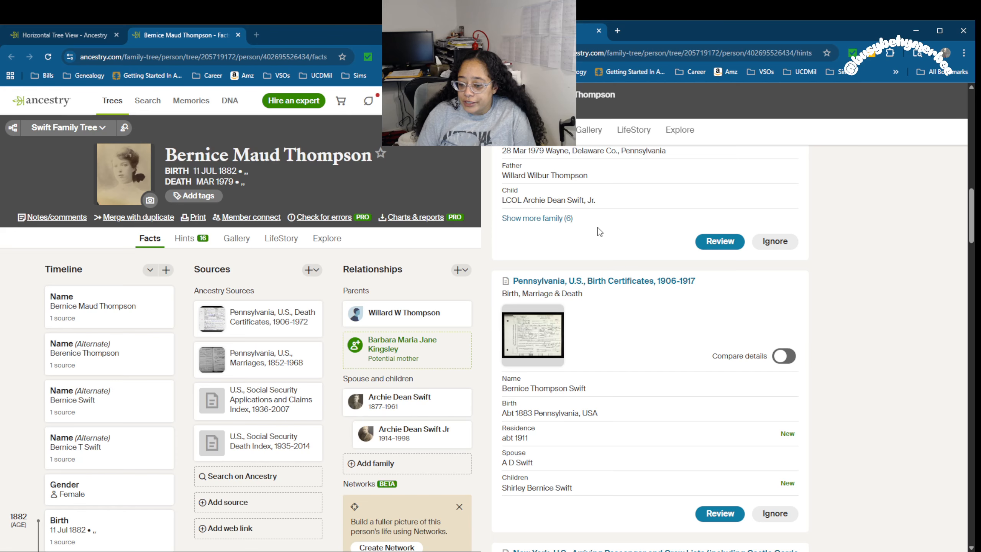
pyautogui.scroll(-5, 599, 232)
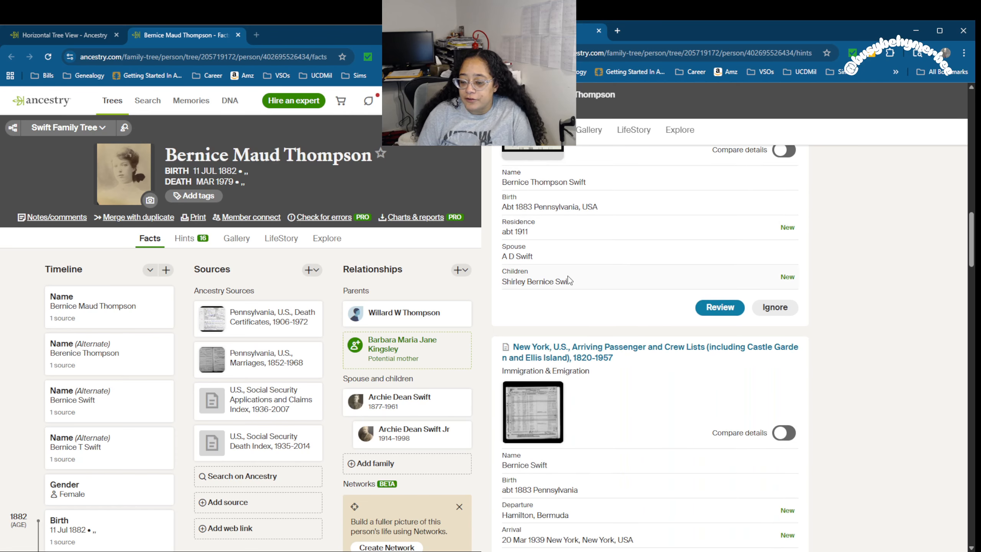
pyautogui.scroll(-5, 568, 276)
pyautogui.scroll(2, 575, 352)
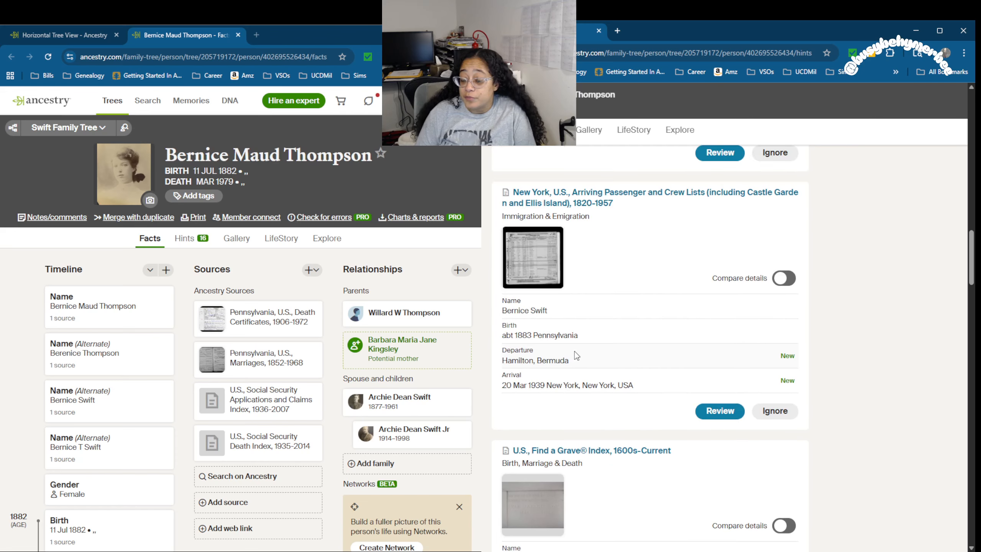
pyautogui.scroll(-3, 608, 255)
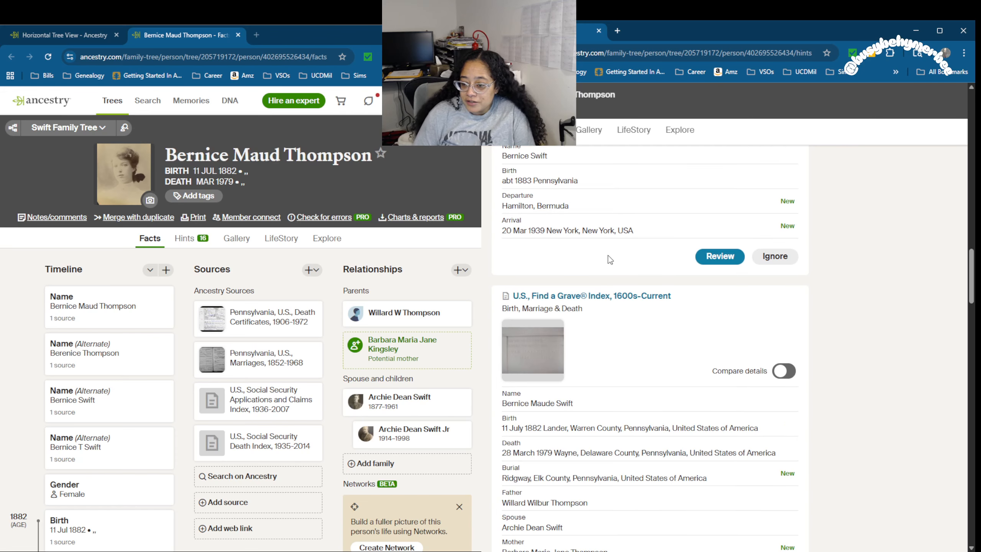
pyautogui.scroll(-8, 608, 255)
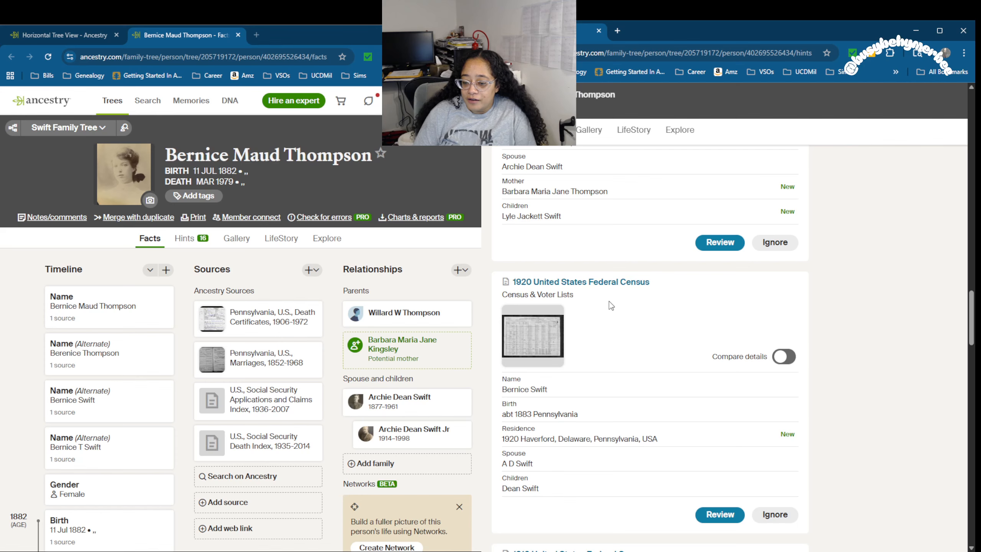
pyautogui.scroll(-5, 609, 306)
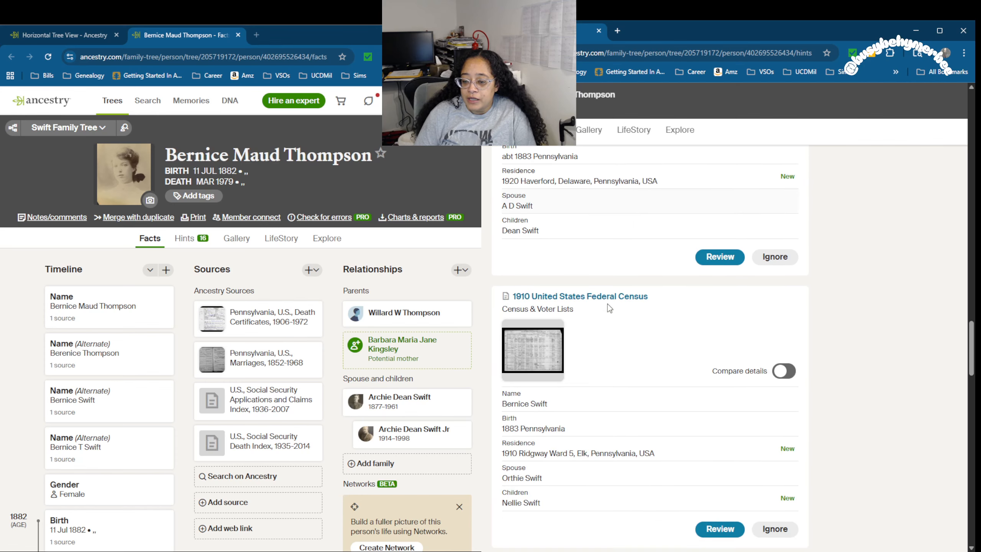
pyautogui.scroll(-15, 603, 308)
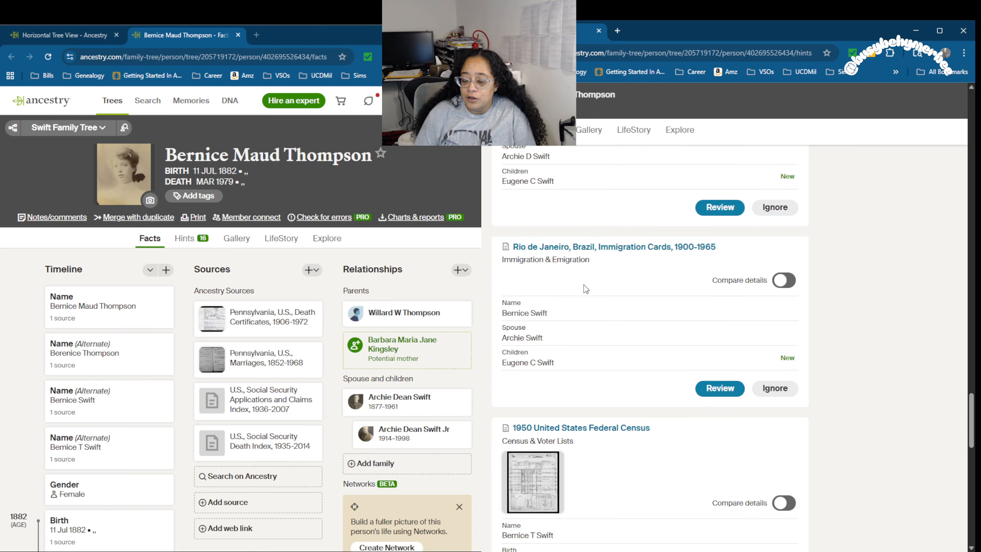
pyautogui.scroll(-3, 603, 345)
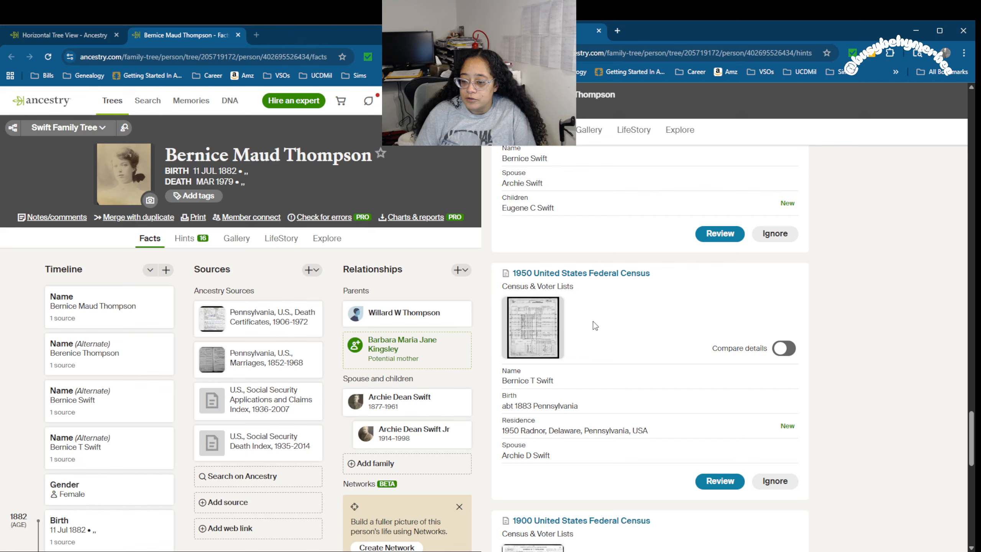
pyautogui.scroll(-9, 600, 237)
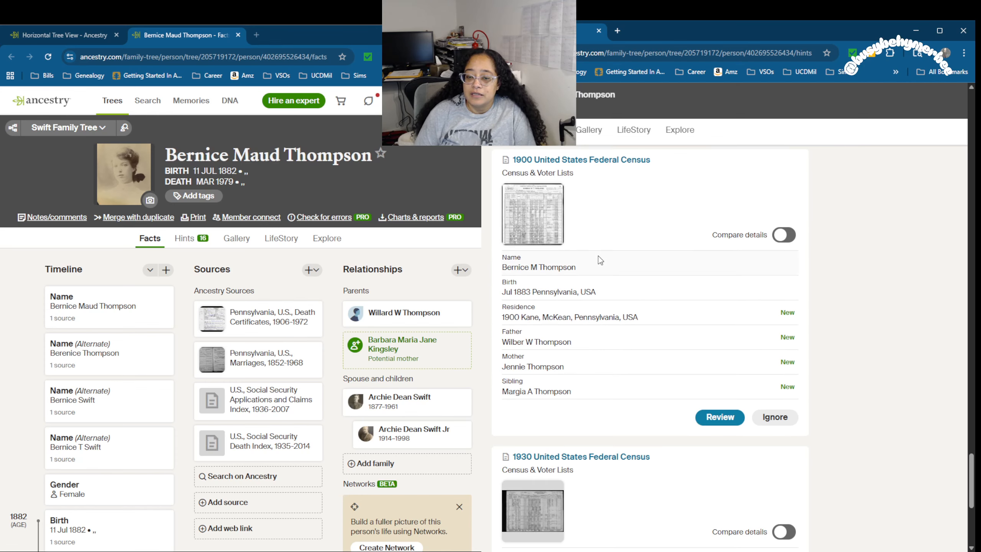
pyautogui.scroll(-1, 598, 307)
pyautogui.scroll(1, 600, 310)
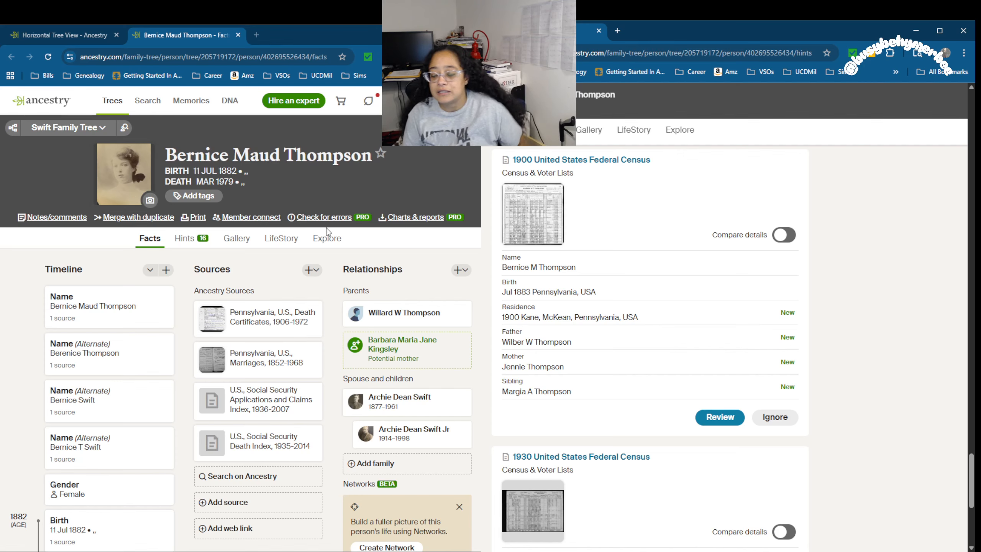
pyautogui.scroll(-3, 672, 315)
pyautogui.scroll(4, 677, 319)
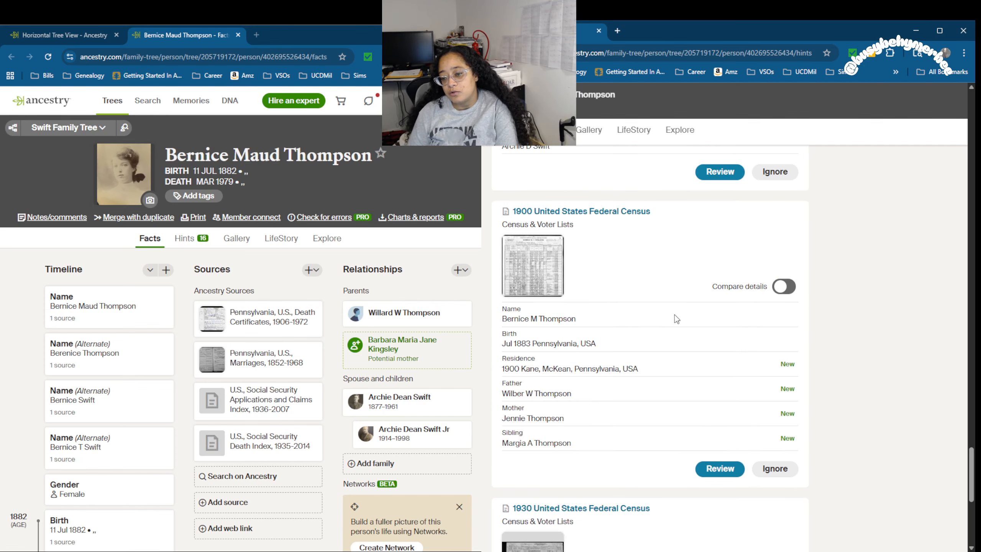
# Step: Open the 1900 United States Federal Census hint and examine her household's entries on the census image, including the children born and living columns
pyautogui.click(723, 474)
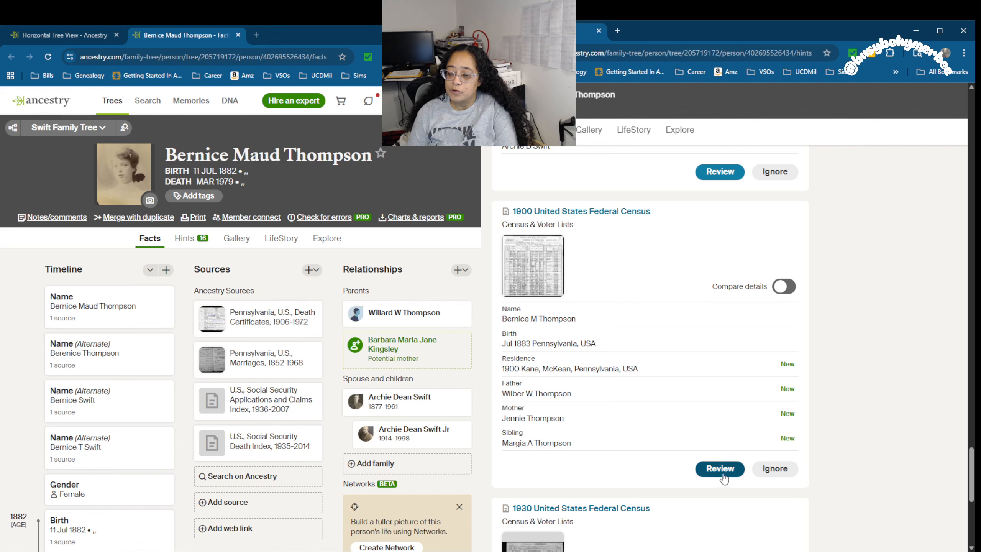
pyautogui.scroll(-5, 900, 346)
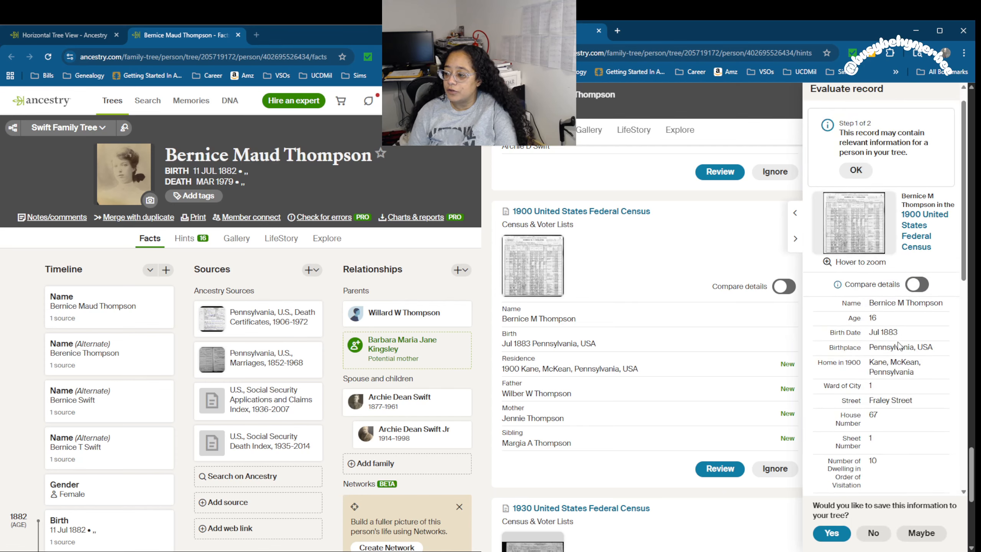
pyautogui.scroll(-1, 846, 386)
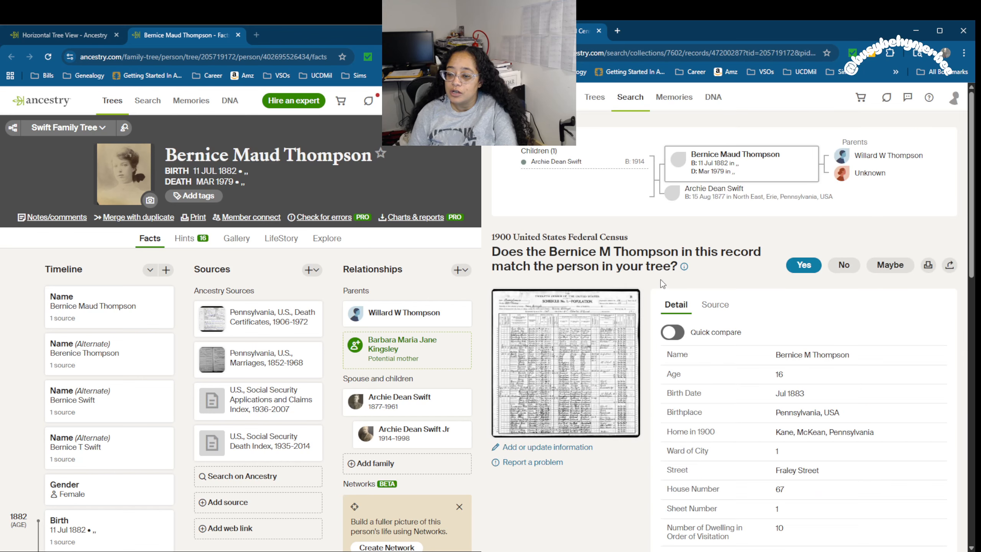
pyautogui.click(605, 342)
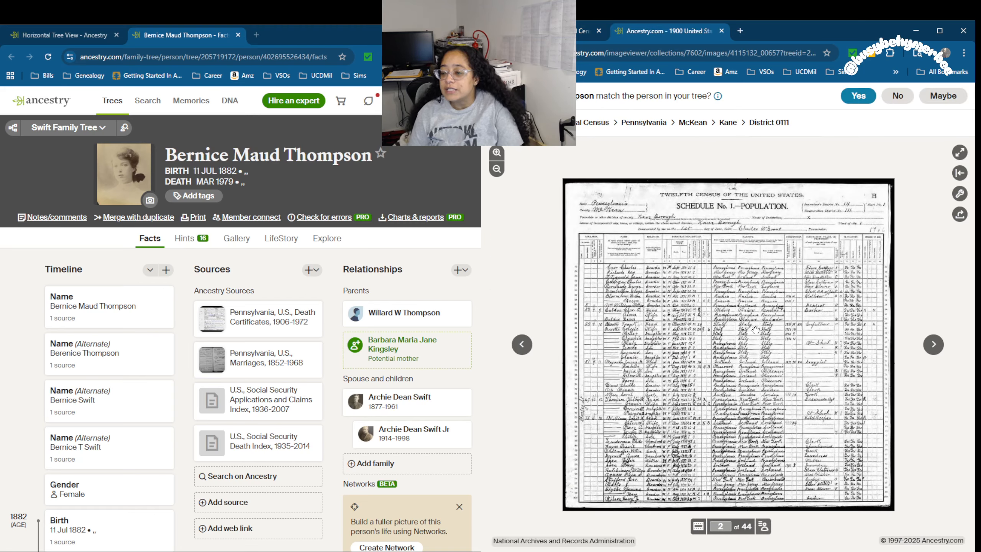
pyautogui.scroll(5, 755, 342)
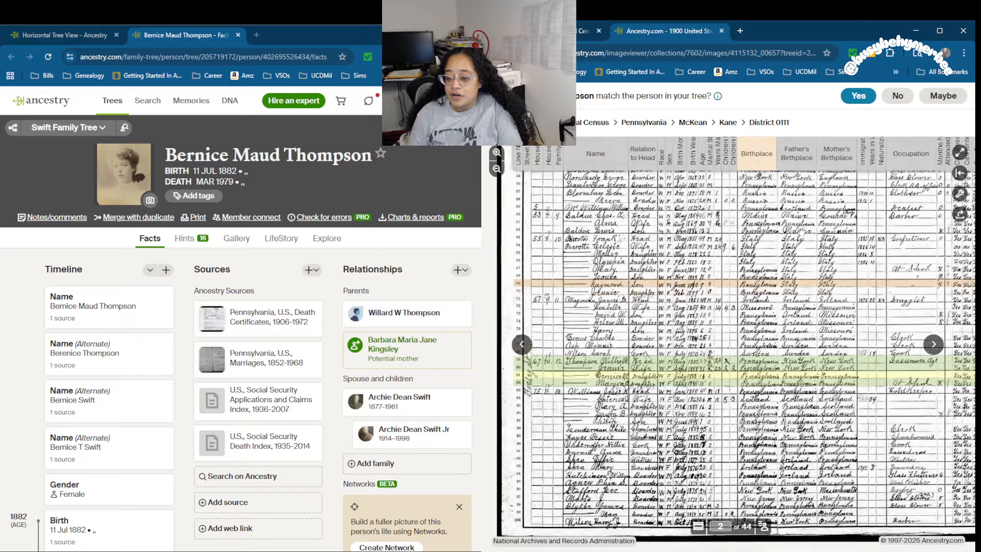
pyautogui.scroll(4, 801, 231)
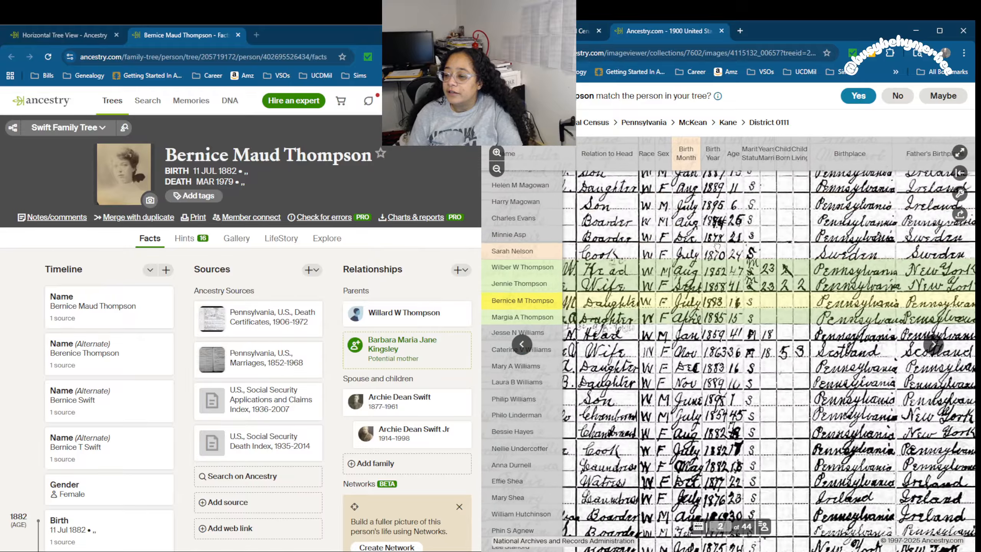
pyautogui.moveTo(803, 240); pyautogui.dragTo(700, 270)
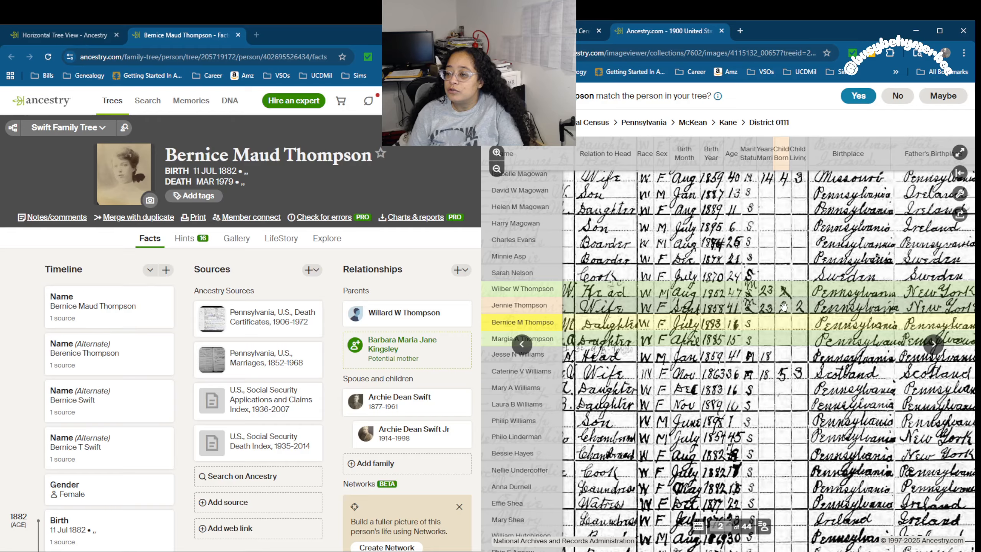
pyautogui.moveTo(587, 290); pyautogui.dragTo(707, 285)
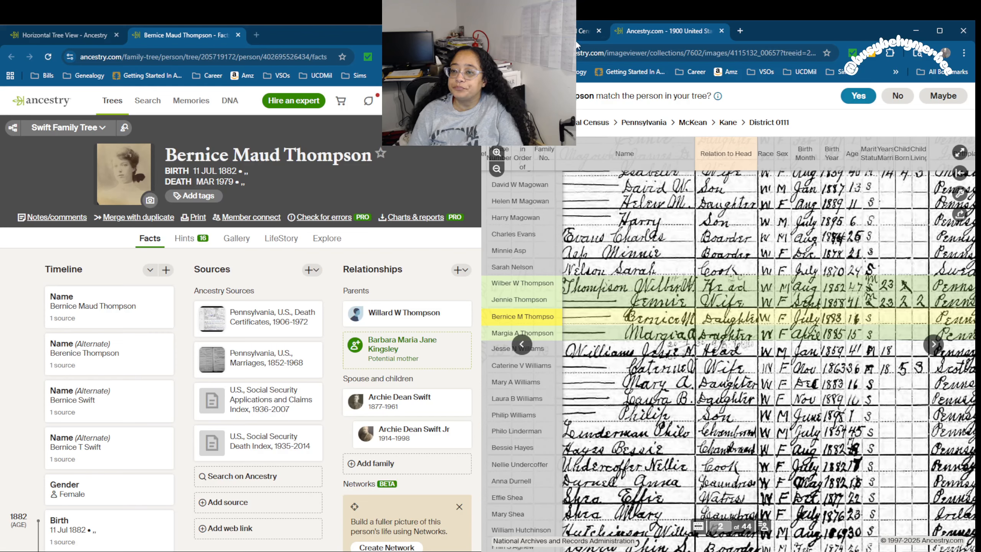
# Step: Check the household members listed on the 1900 census record and accept it as a match for the daughter-in-law
pyautogui.click(585, 31)
pyautogui.scroll(-5, 585, 416)
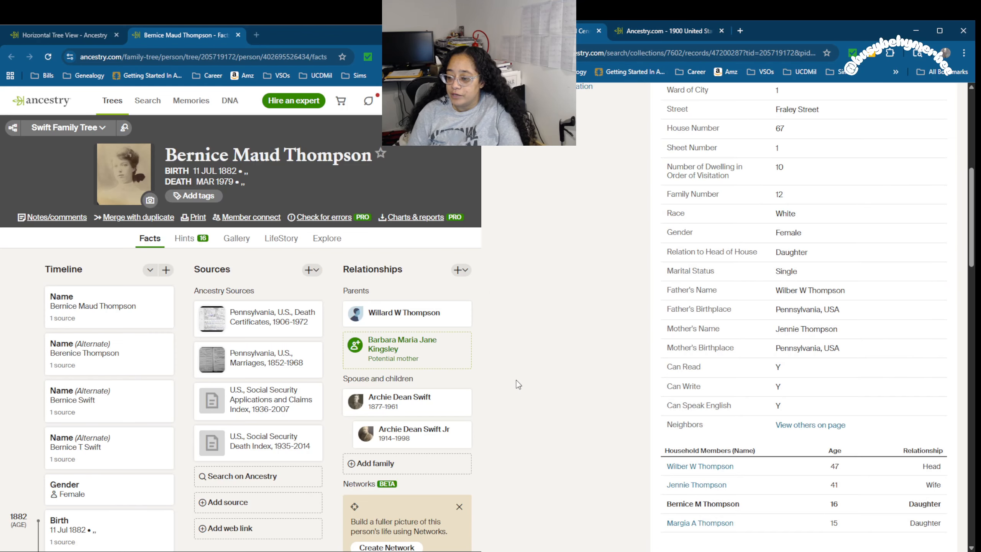
pyautogui.scroll(-1, 701, 448)
pyautogui.click(686, 438)
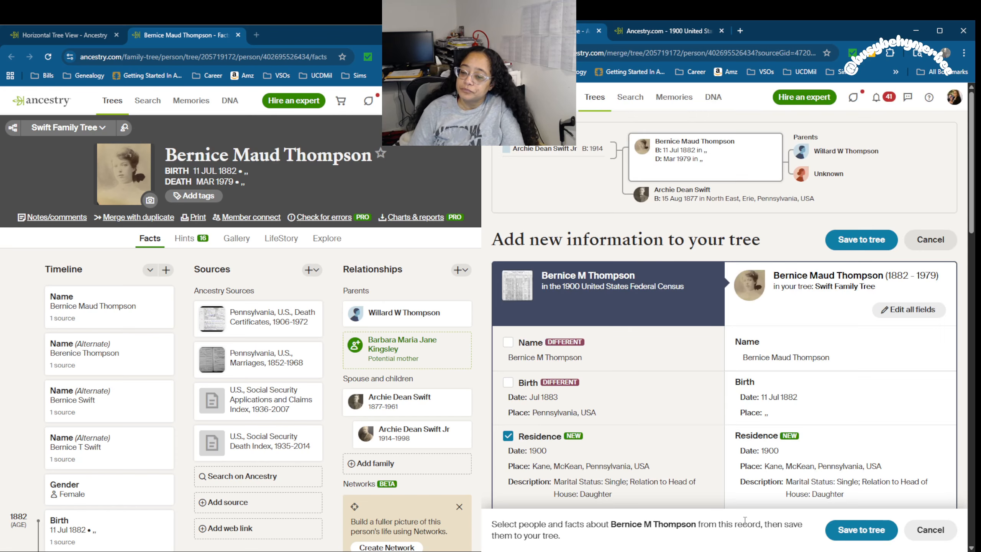
# Step: Include the 1900 census name as the daughter-in-law's alternate name, and include the birth details from the same record
pyautogui.scroll(-3, 142, 244)
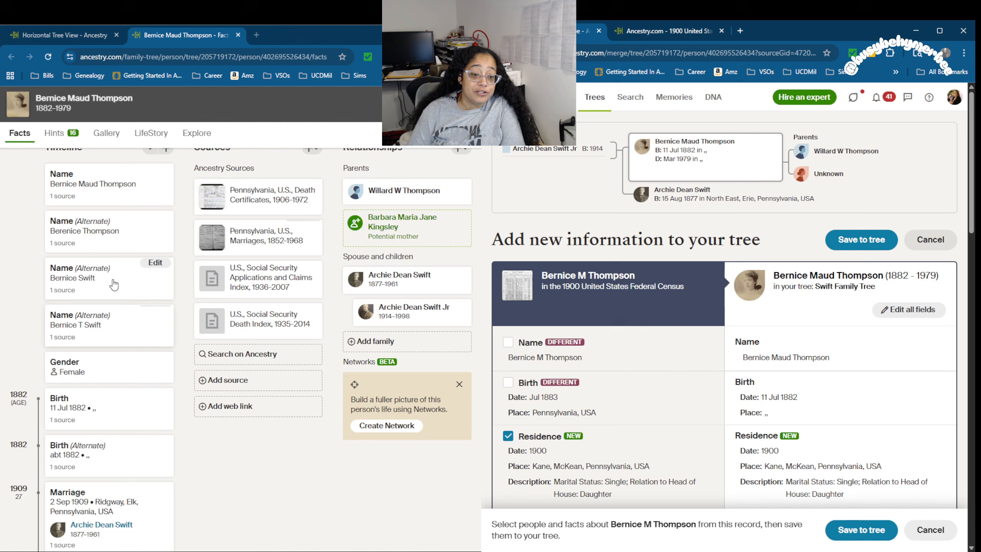
pyautogui.scroll(3, 143, 243)
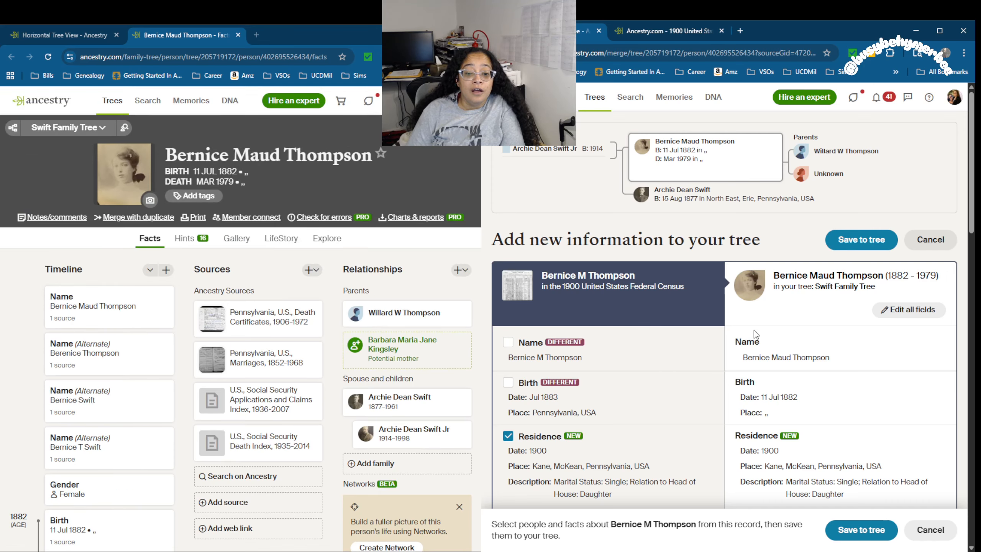
pyautogui.click(508, 342)
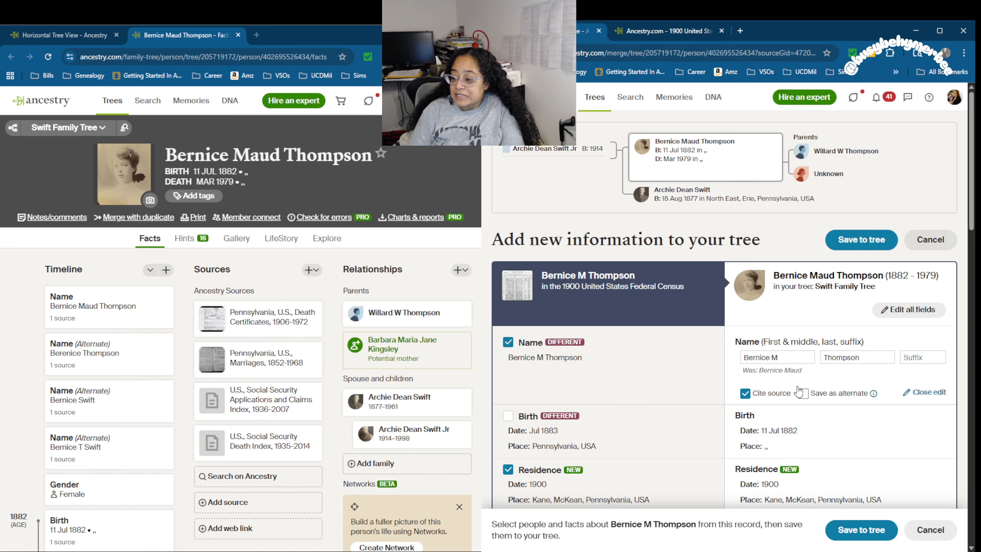
pyautogui.click(803, 393)
pyautogui.scroll(-4, 559, 288)
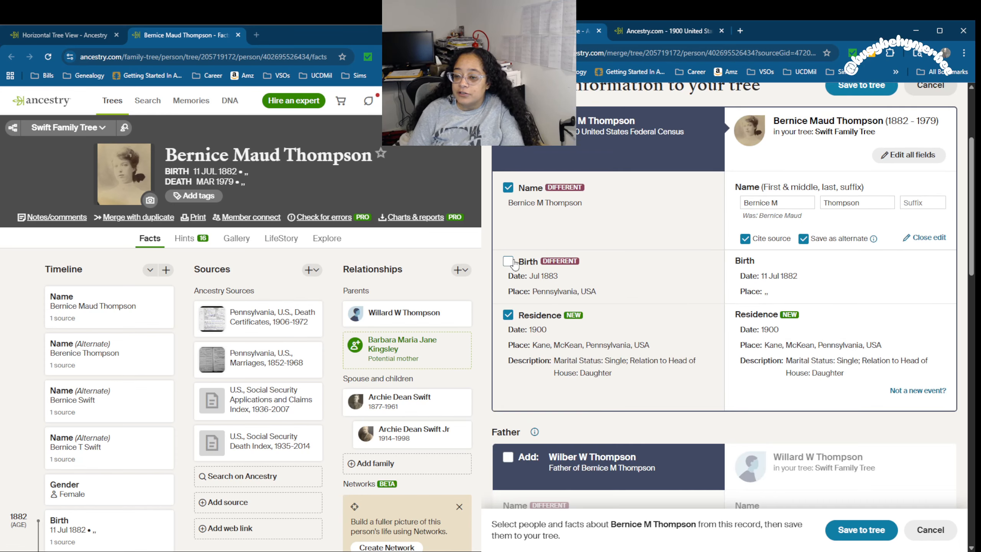
pyautogui.click(508, 261)
# Step: Include the father's 1900 census details with his recorded name as an alternate, and include the mother as a new person
pyautogui.scroll(-8, 789, 371)
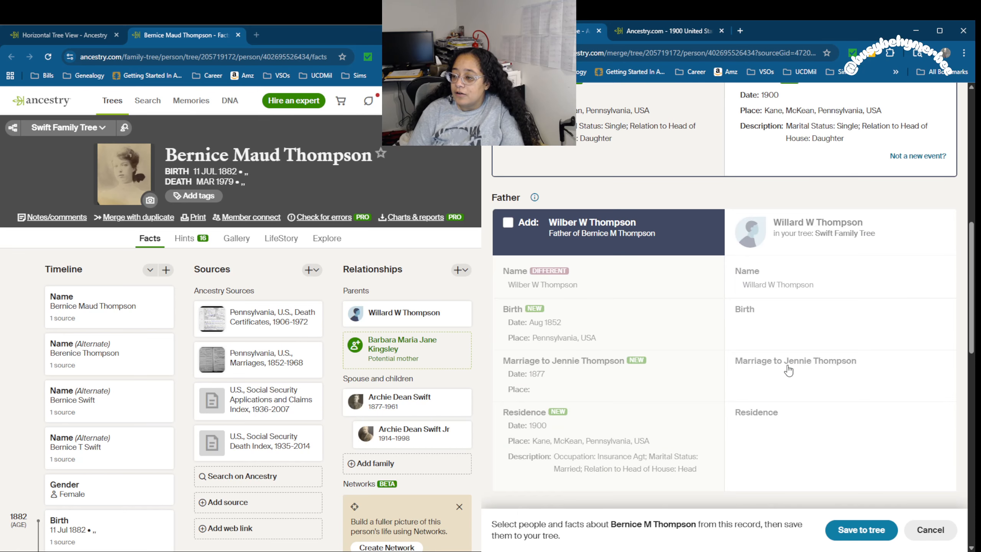
pyautogui.click(518, 223)
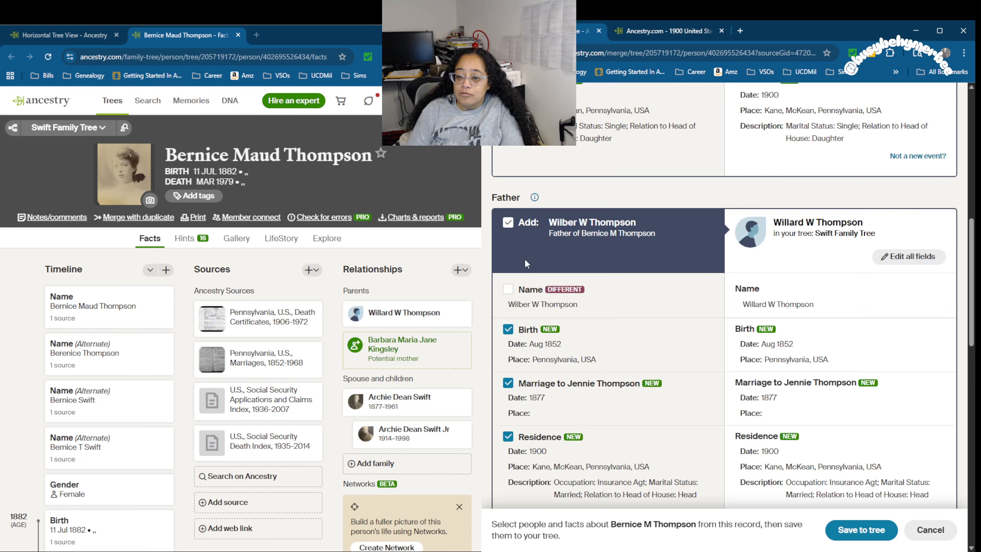
pyautogui.scroll(-10, 805, 342)
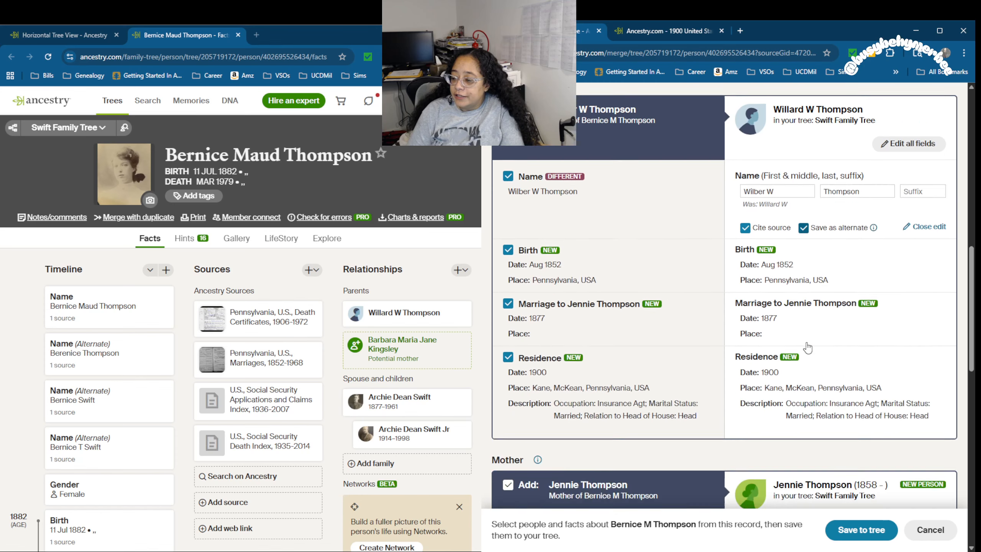
pyautogui.scroll(-1, 805, 341)
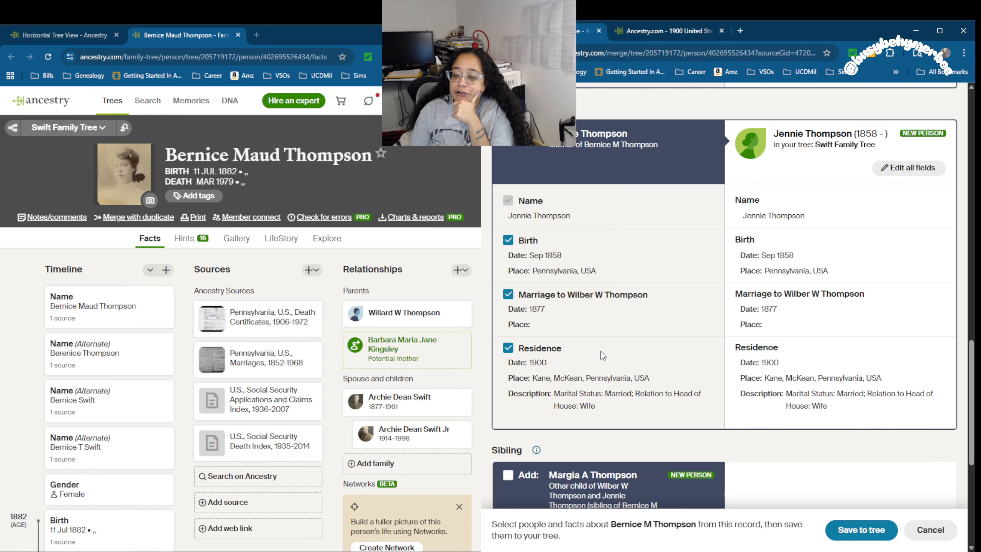
# Step: Add the sister from the 1900 census as a new person and save the selected people and facts to the tree
pyautogui.scroll(-4, 602, 356)
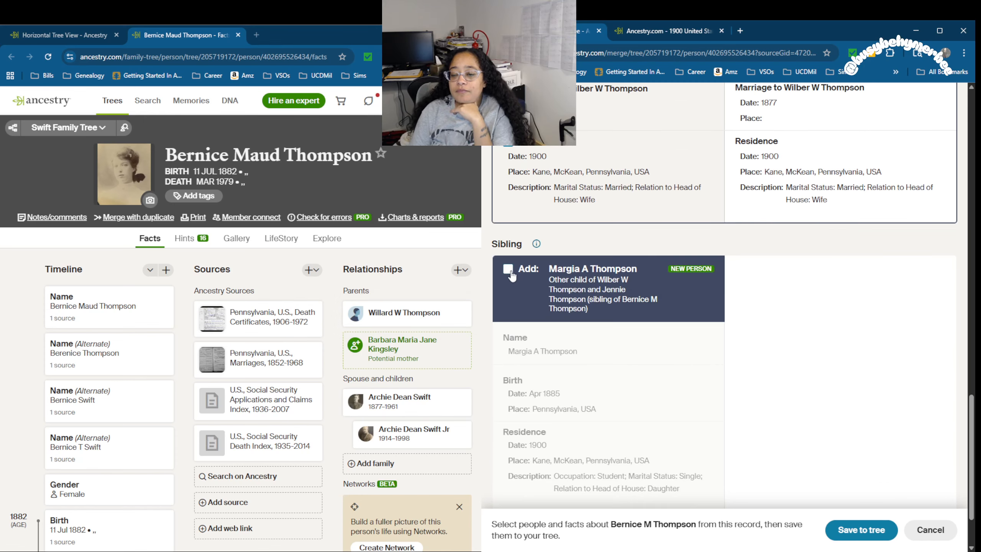
pyautogui.click(508, 271)
pyautogui.scroll(-2, 657, 300)
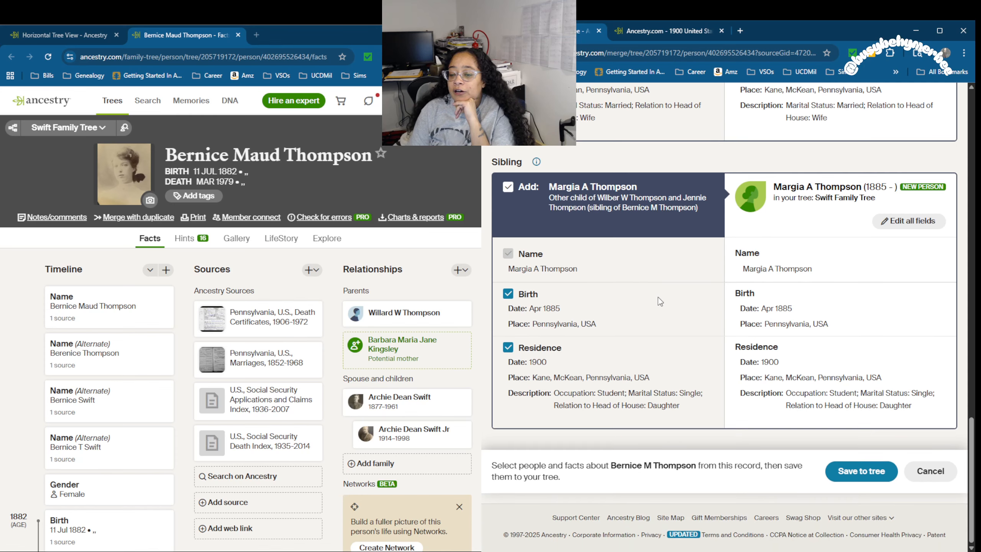
pyautogui.click(862, 471)
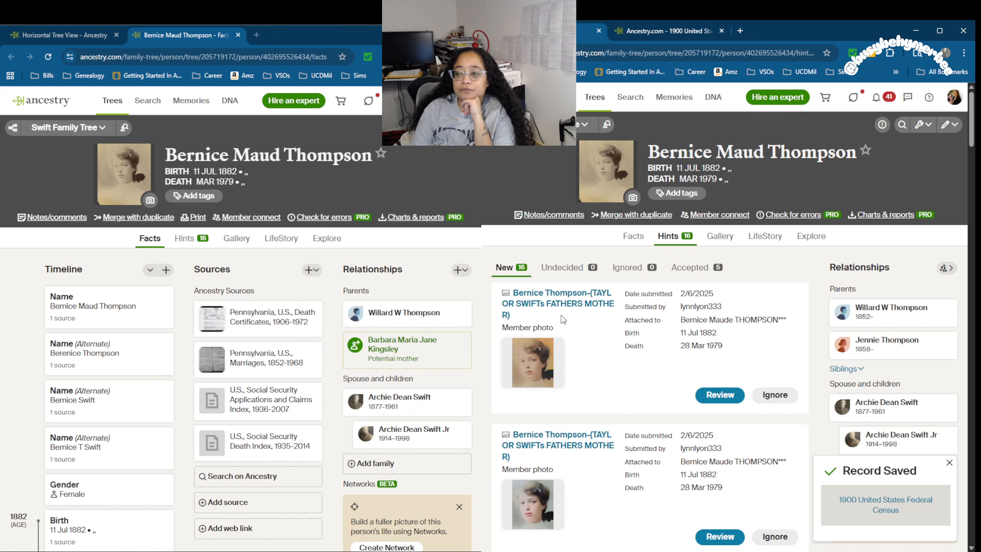
# Step: Reload the daughter-in-law's facts page and review her timeline for the newly saved census facts and relatives
pyautogui.click(48, 57)
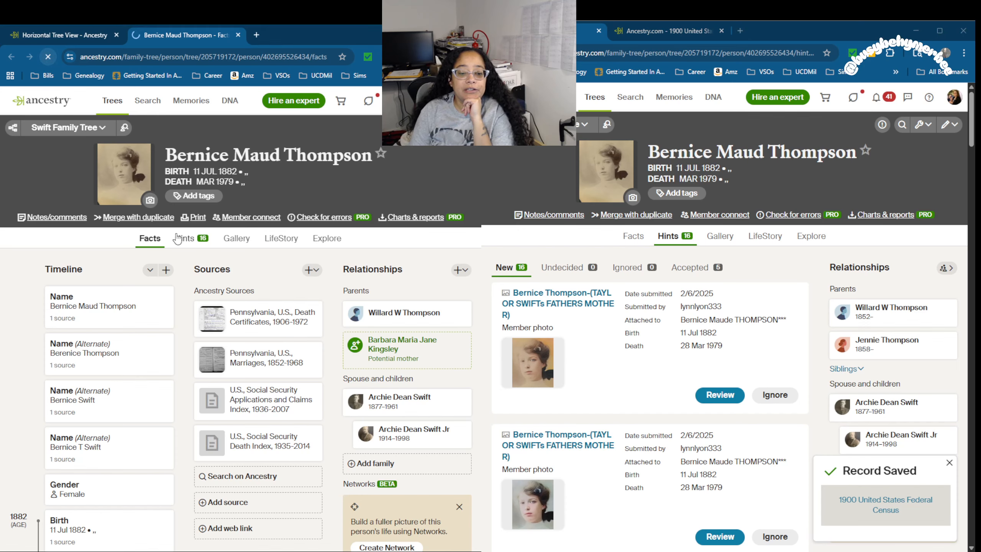
pyautogui.scroll(-5, 193, 329)
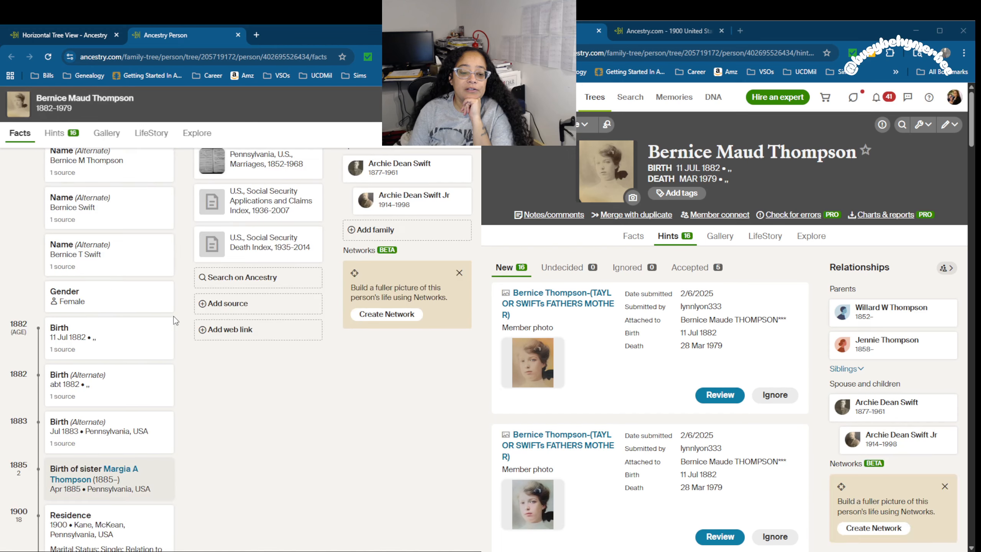
pyautogui.scroll(-10, 175, 320)
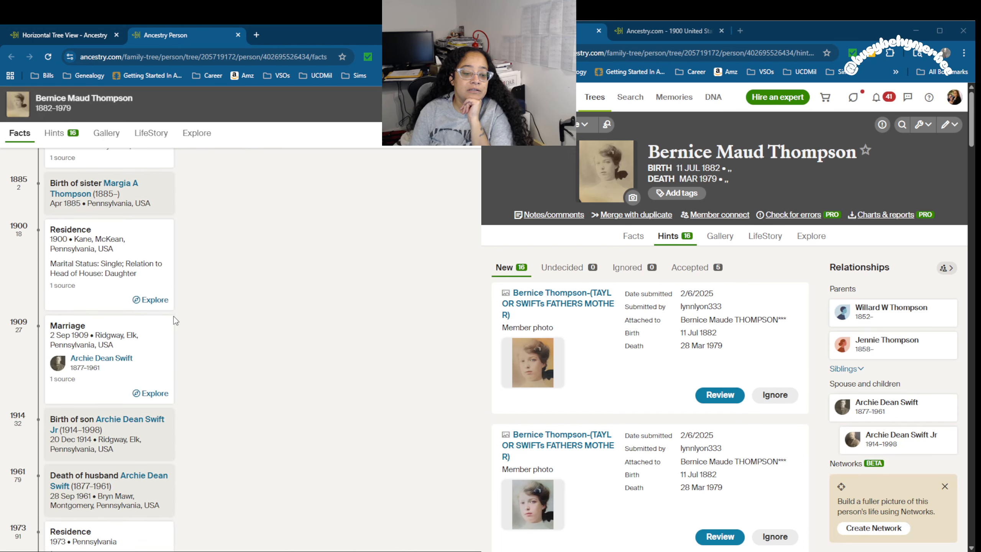
pyautogui.scroll(15, 176, 321)
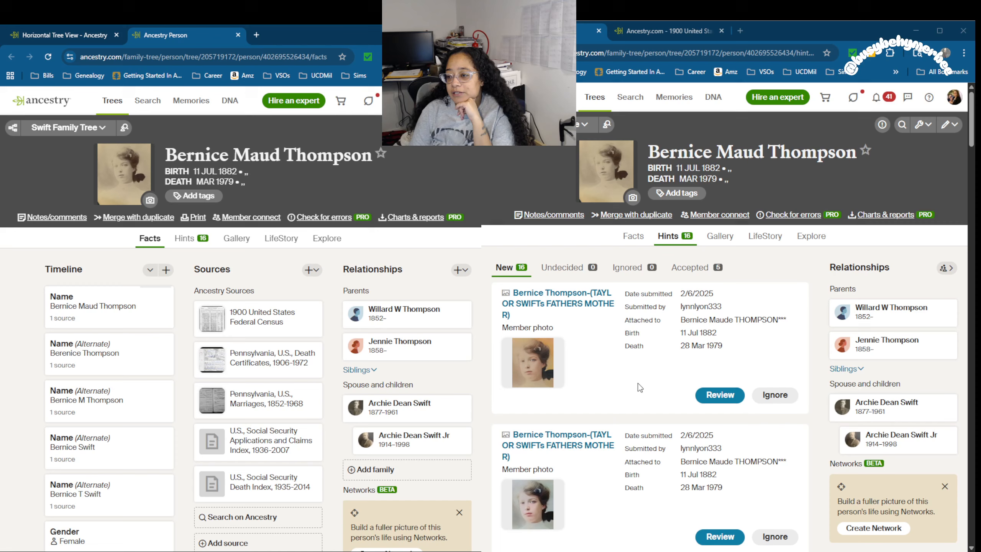
# Step: Open the daughter-in-law's 1910 United States Federal Census hint as a full record and close the 1900 census page
pyautogui.scroll(-15, 661, 343)
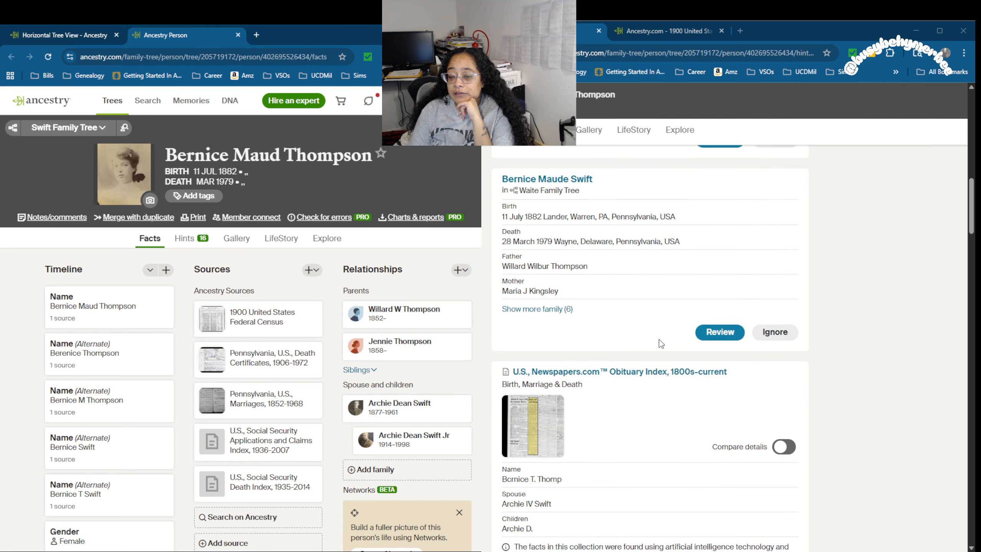
pyautogui.scroll(-10, 661, 343)
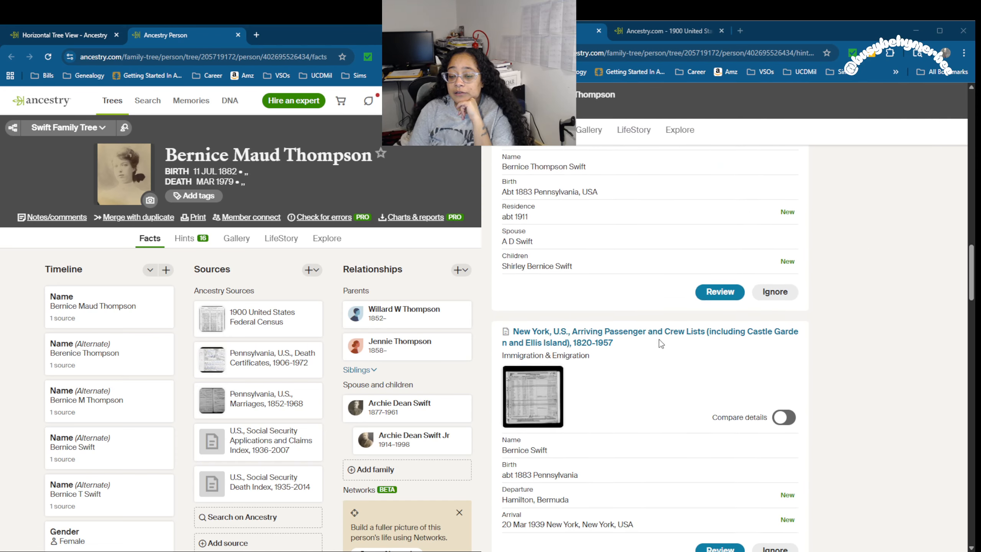
pyautogui.scroll(-10, 661, 344)
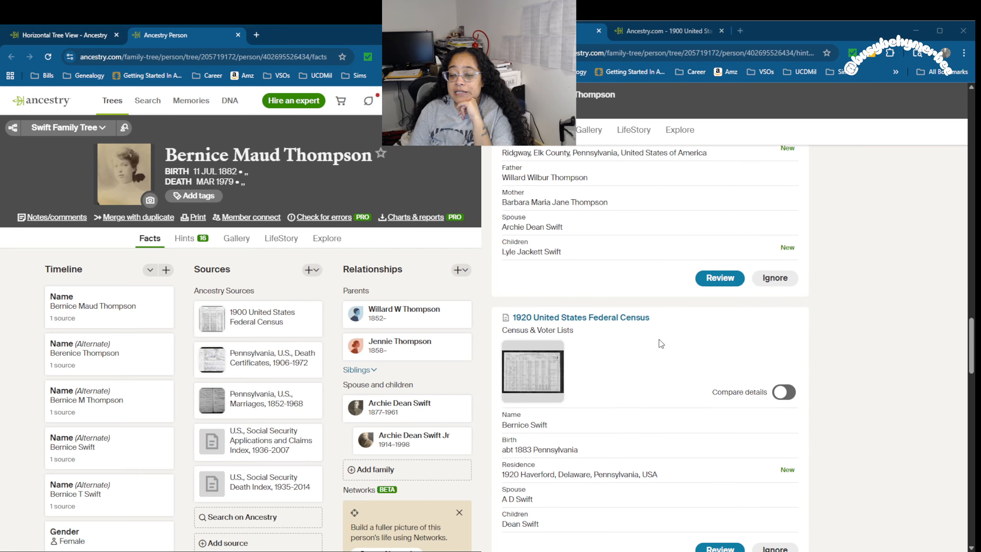
pyautogui.scroll(-3, 661, 343)
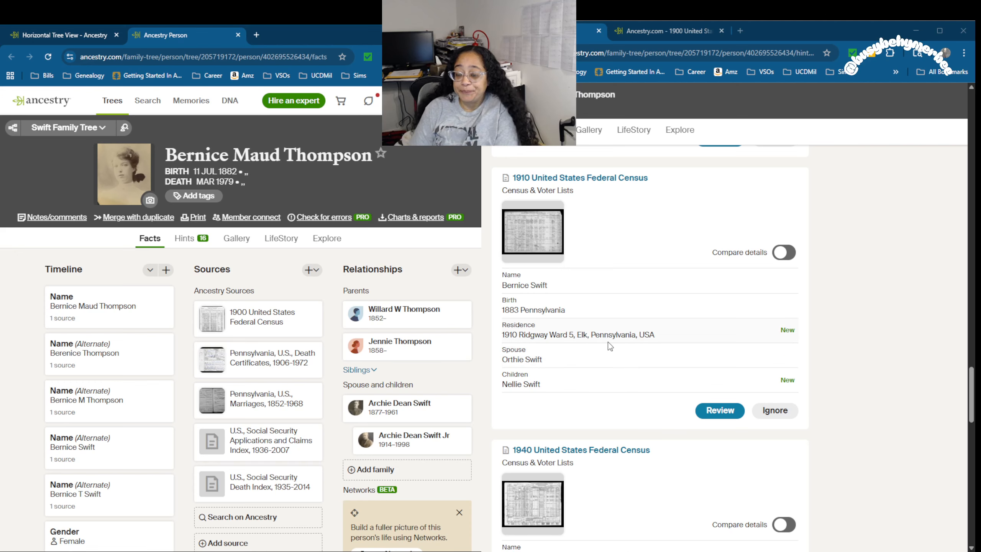
pyautogui.click(715, 411)
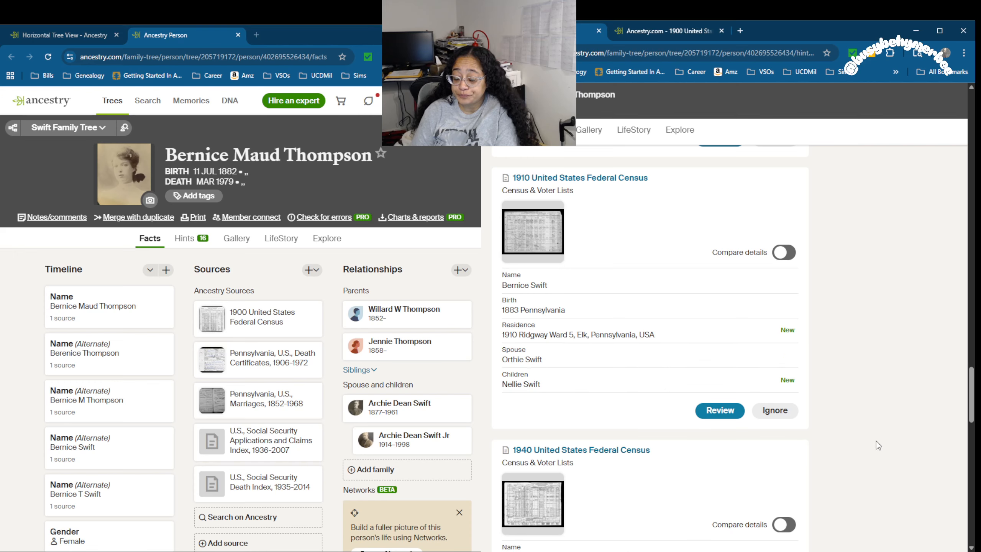
pyautogui.scroll(-5, 855, 322)
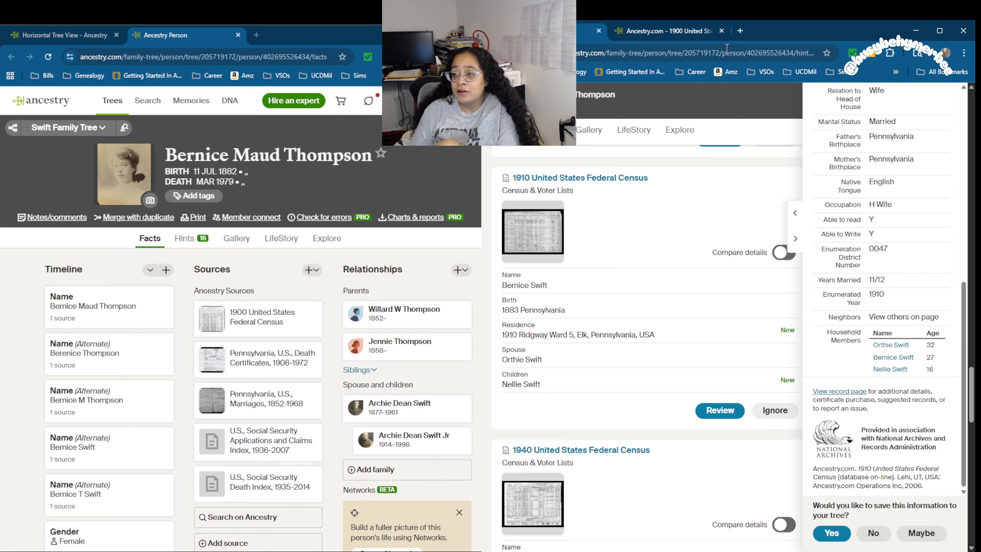
pyautogui.click(721, 31)
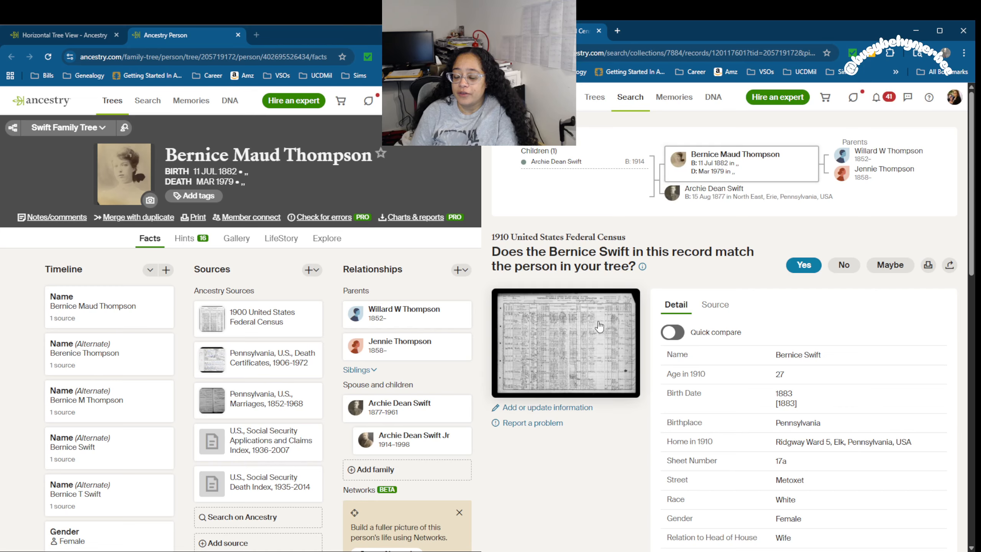
# Step: Open the 1910 census image and examine the sheet header for state, county, incorporated place, enumeration dates and district numbers
pyautogui.click(599, 326)
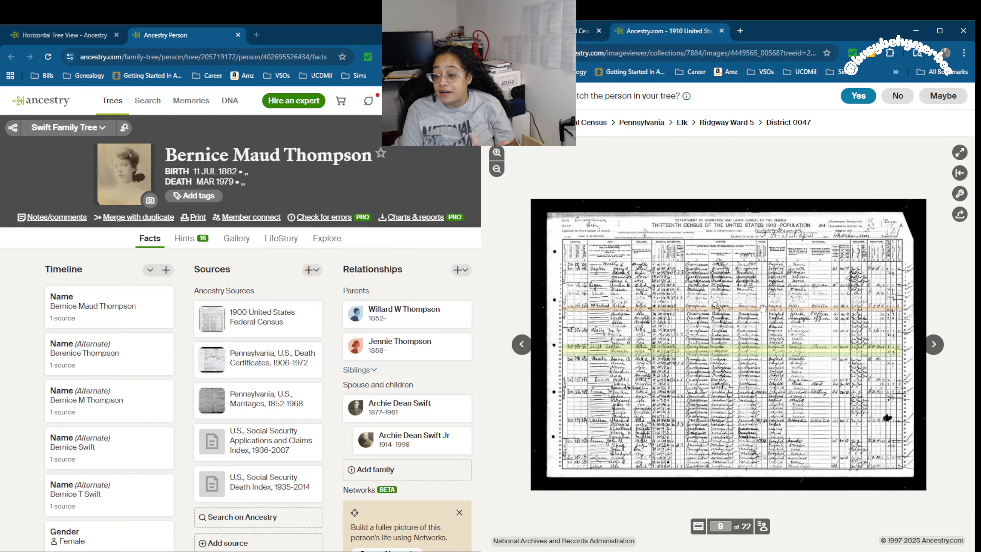
pyautogui.scroll(3, 762, 308)
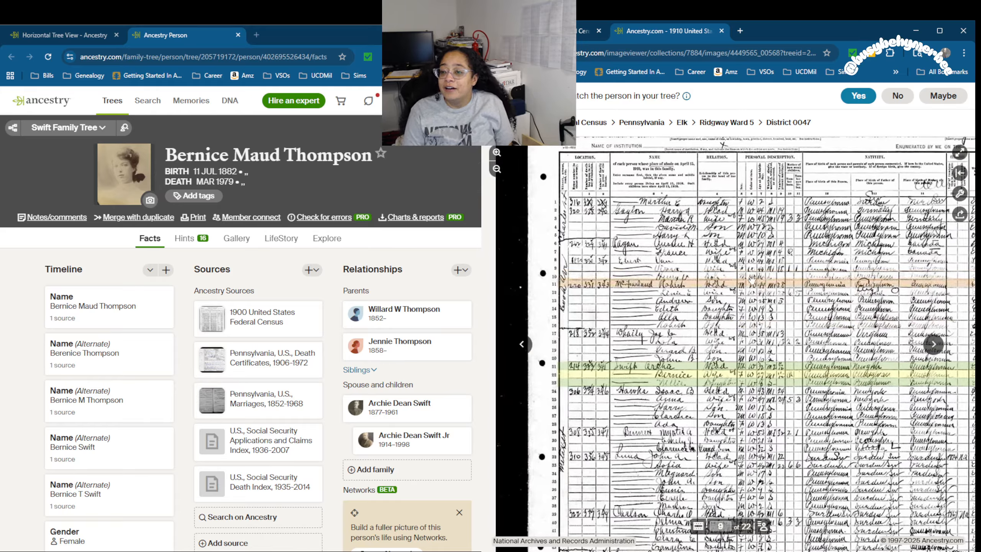
pyautogui.moveTo(752, 280); pyautogui.dragTo(765, 331)
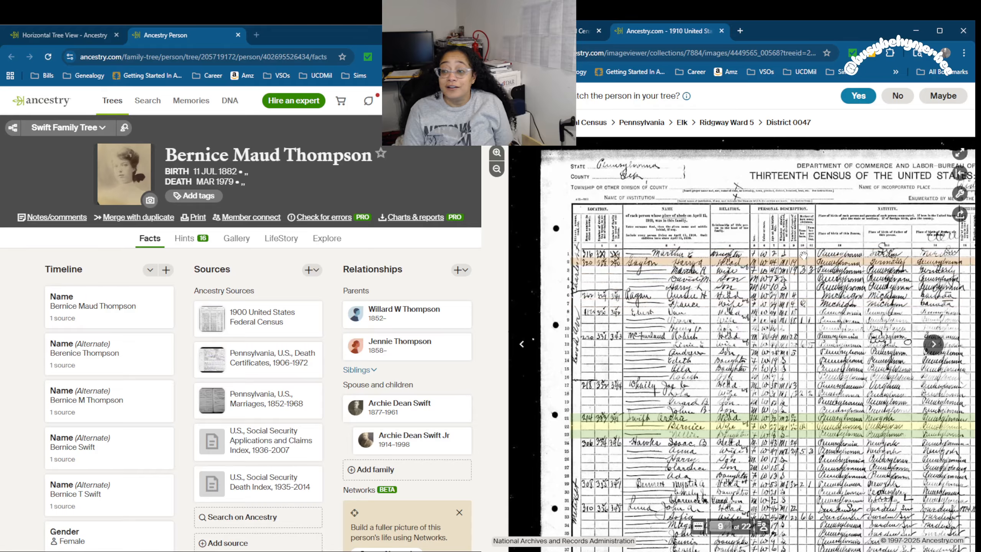
pyautogui.scroll(2, 673, 294)
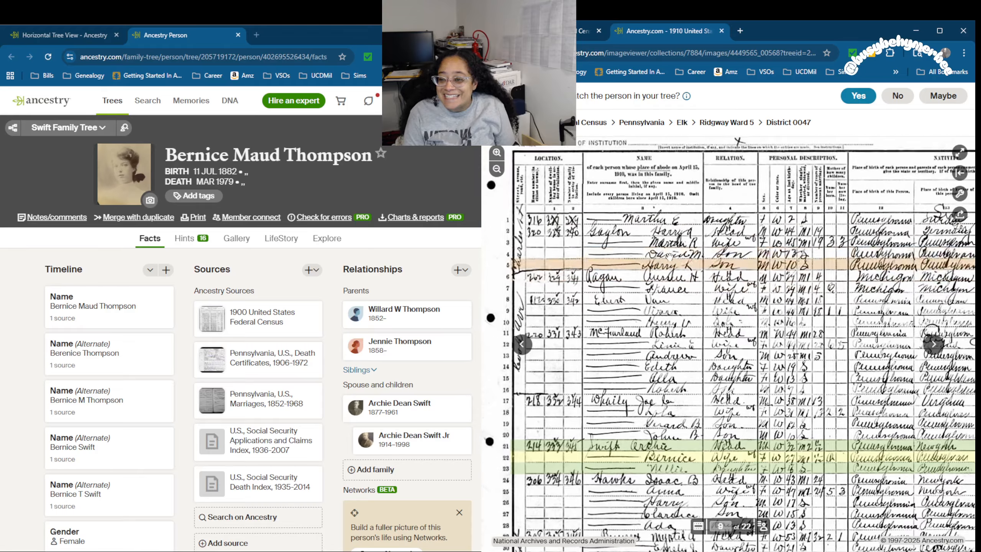
pyautogui.moveTo(675, 308); pyautogui.dragTo(669, 360)
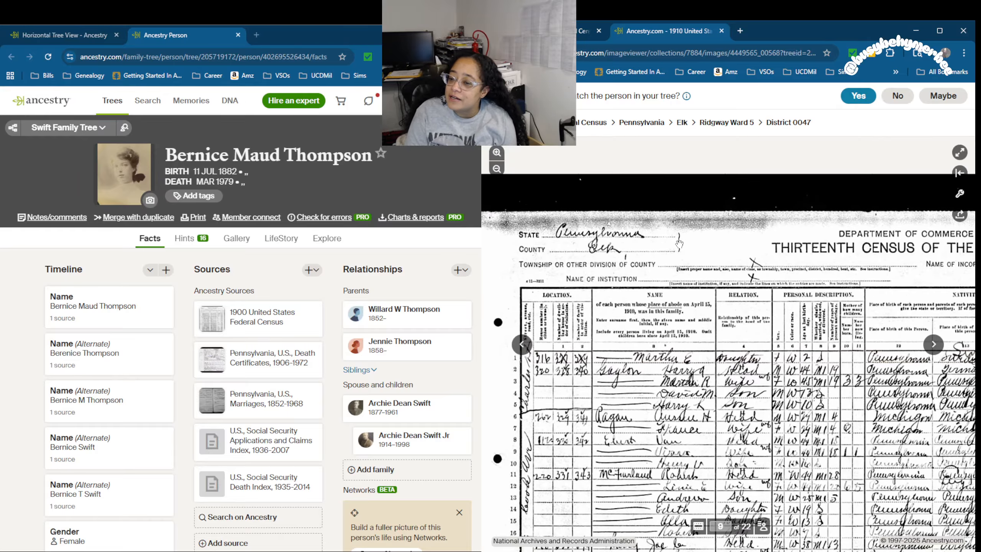
pyautogui.moveTo(679, 244); pyautogui.dragTo(462, 241)
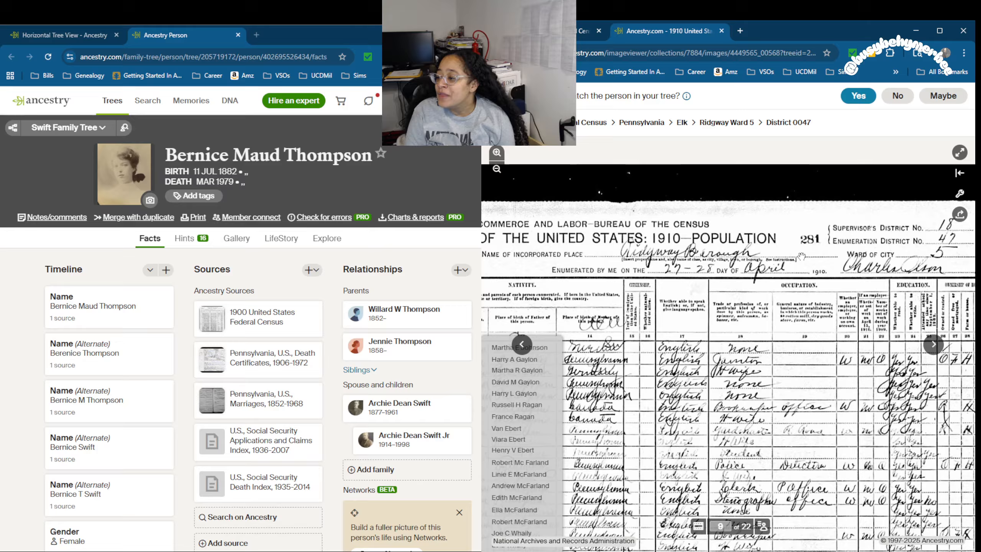
pyautogui.moveTo(801, 256); pyautogui.dragTo(707, 250)
pyautogui.moveTo(514, 241); pyautogui.dragTo(694, 232)
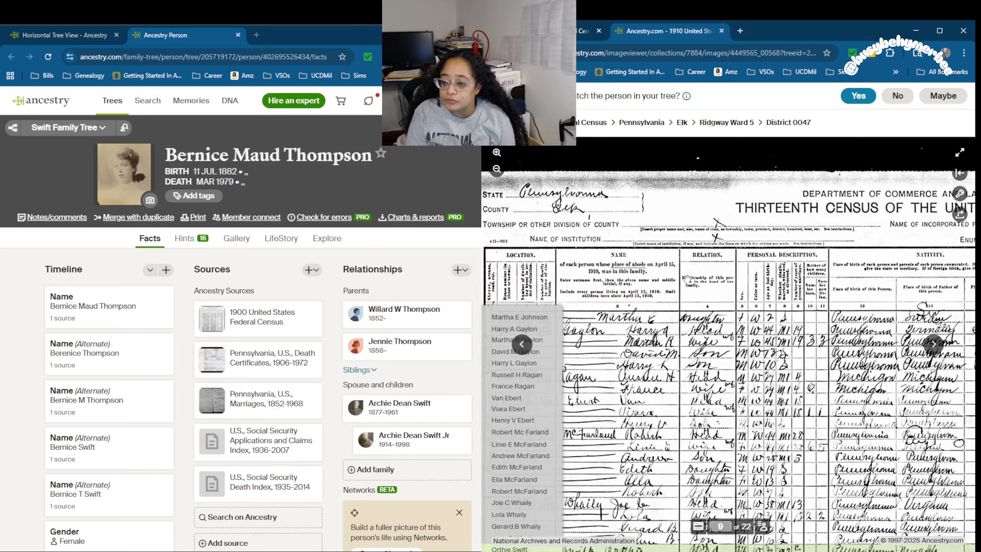
# Step: Examine the location, name and relation column headings and first rows of the census sheet at a readable size
pyautogui.scroll(5, 687, 279)
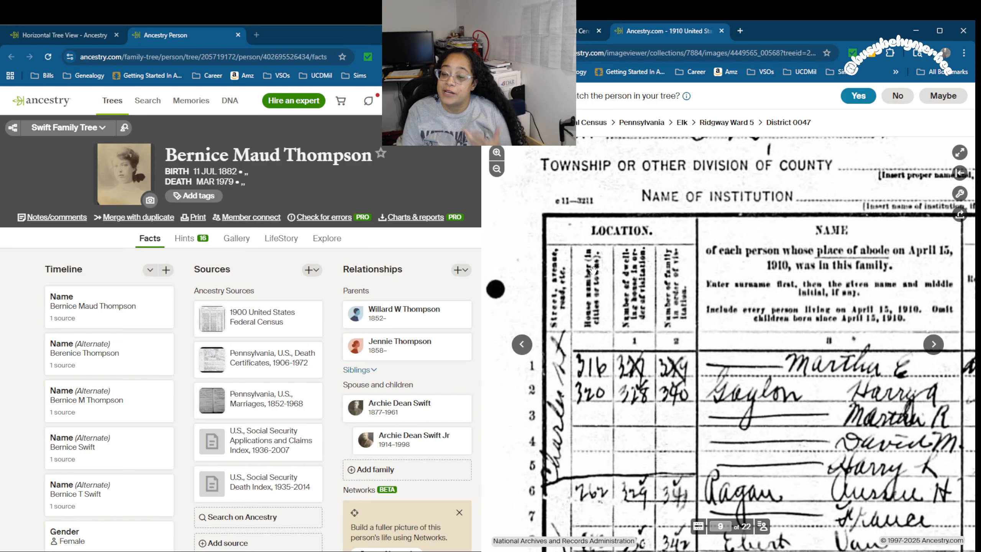
pyautogui.moveTo(828, 308); pyautogui.dragTo(732, 244)
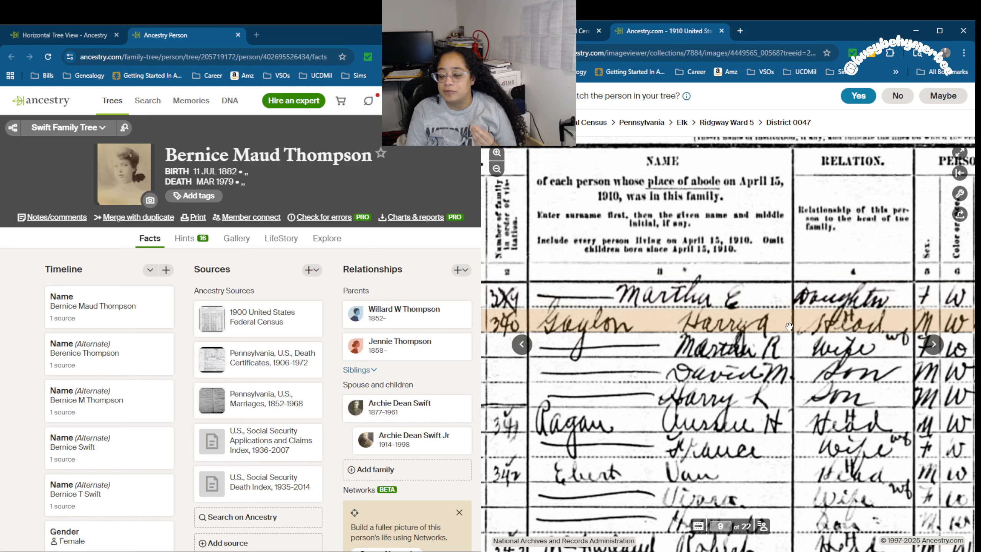
pyautogui.moveTo(834, 343); pyautogui.dragTo(672, 329)
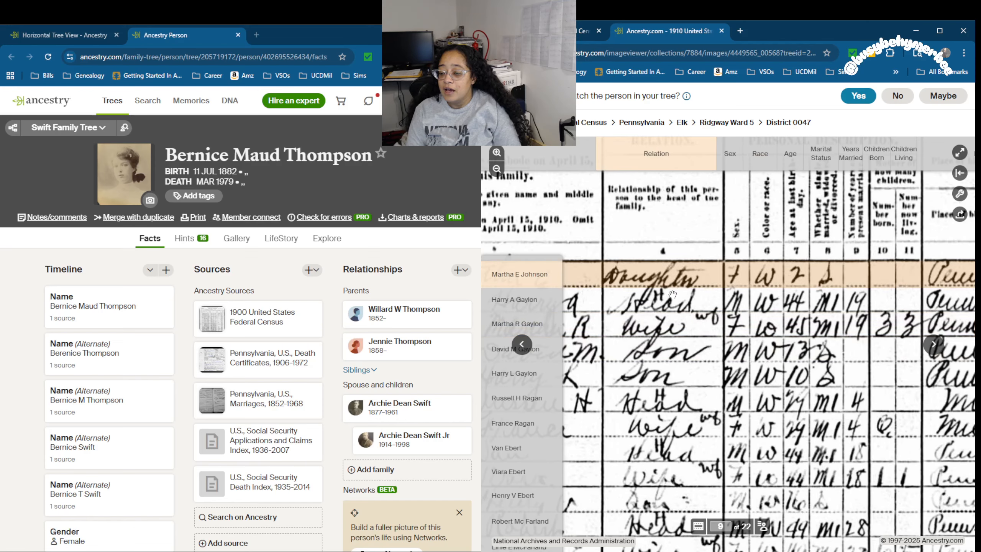
pyautogui.moveTo(678, 374); pyautogui.dragTo(674, 326)
# Step: Examine the personal description columns for sex, race, age, marital status, years married, and children born and living
pyautogui.moveTo(869, 349); pyautogui.dragTo(745, 397)
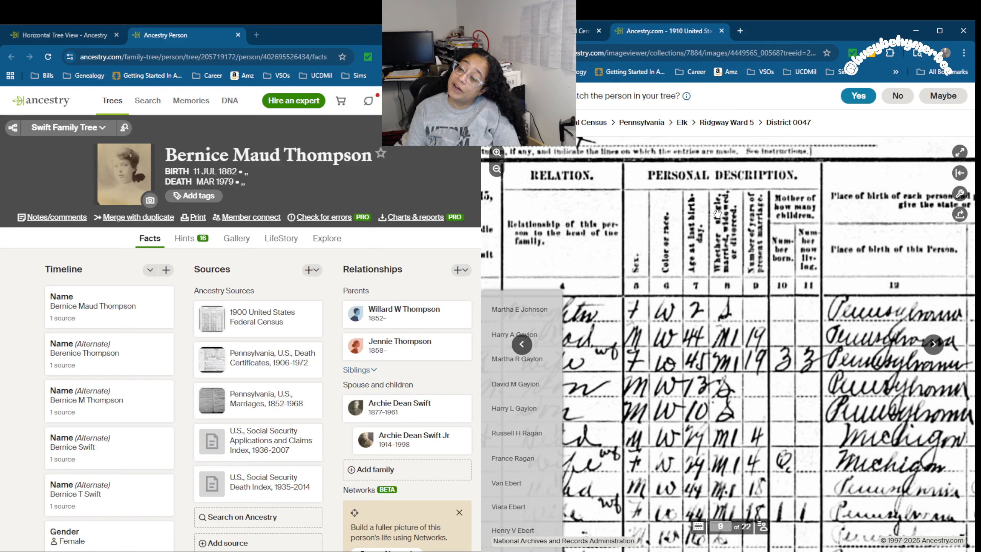
pyautogui.moveTo(733, 274); pyautogui.dragTo(687, 290)
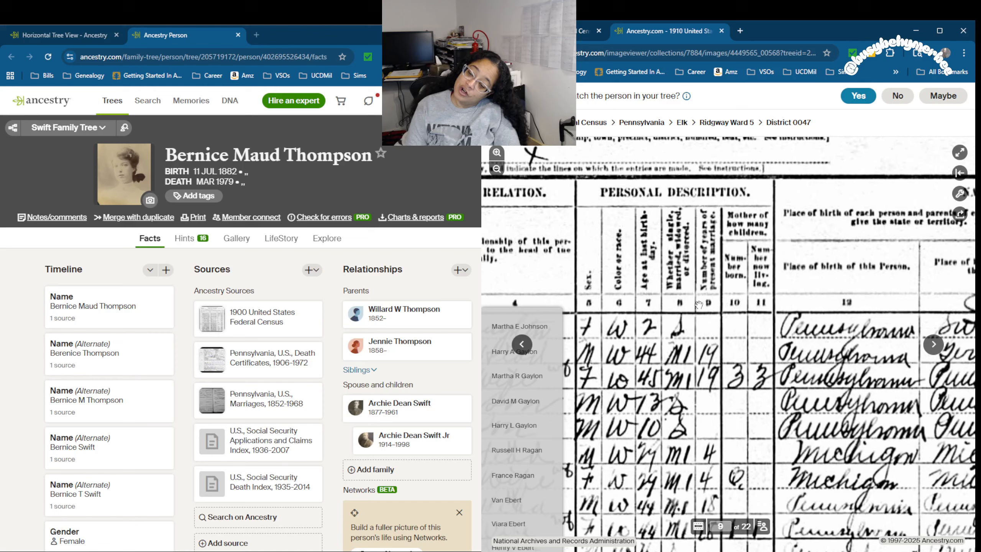
pyautogui.moveTo(705, 288); pyautogui.dragTo(678, 293)
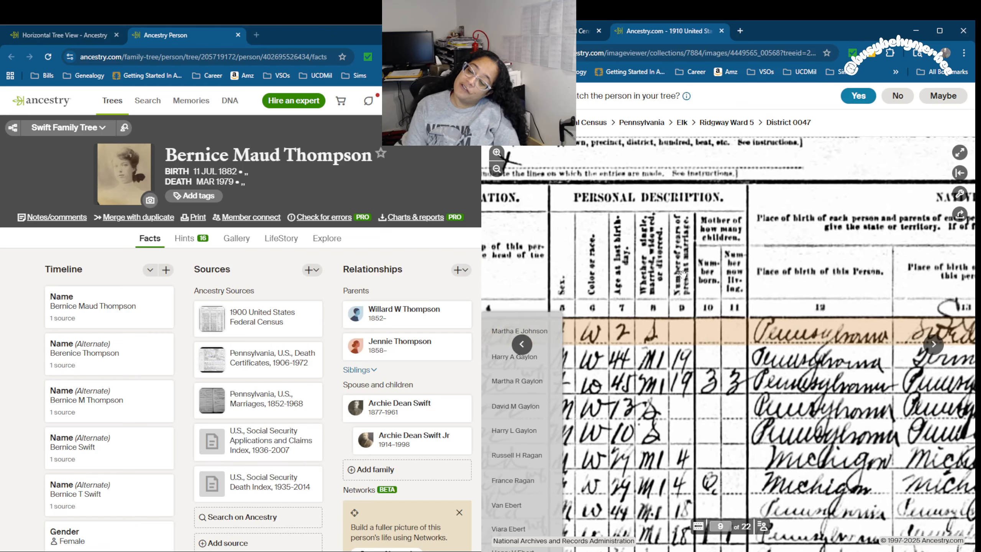
pyautogui.moveTo(684, 288)
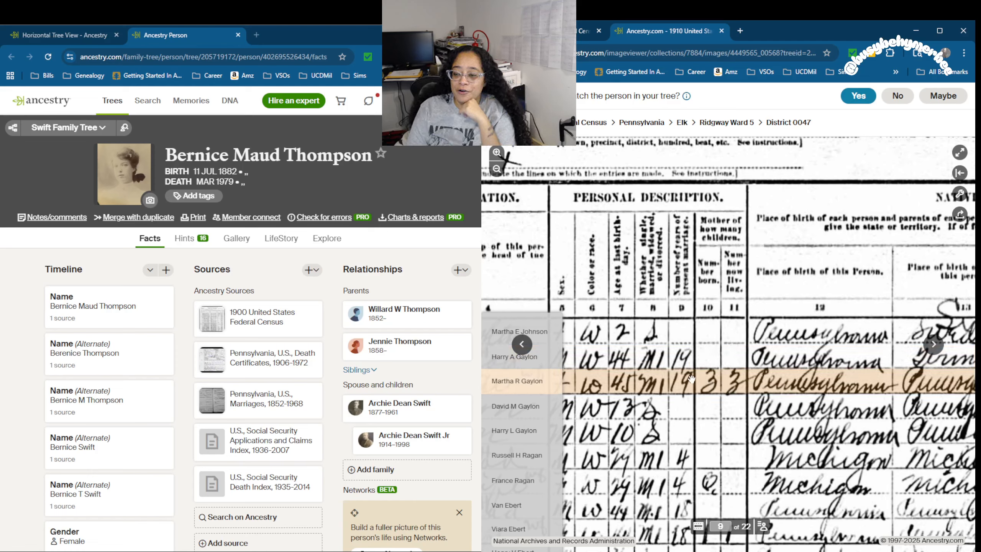
pyautogui.moveTo(671, 350)
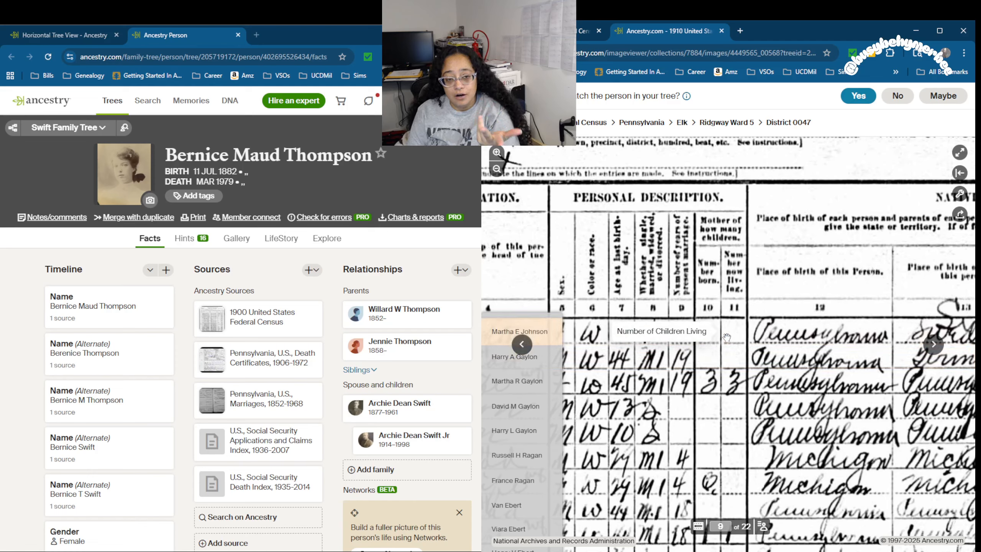
pyautogui.moveTo(790, 353)
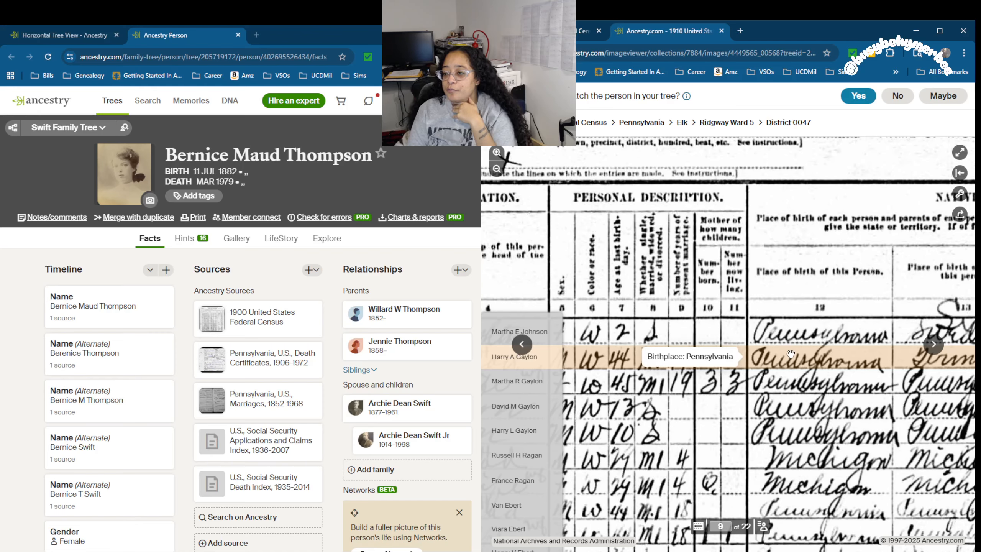
# Step: Examine the nativity, citizenship and language columns, including both parents' birthplaces and ability to speak English
pyautogui.moveTo(798, 355); pyautogui.dragTo(772, 333)
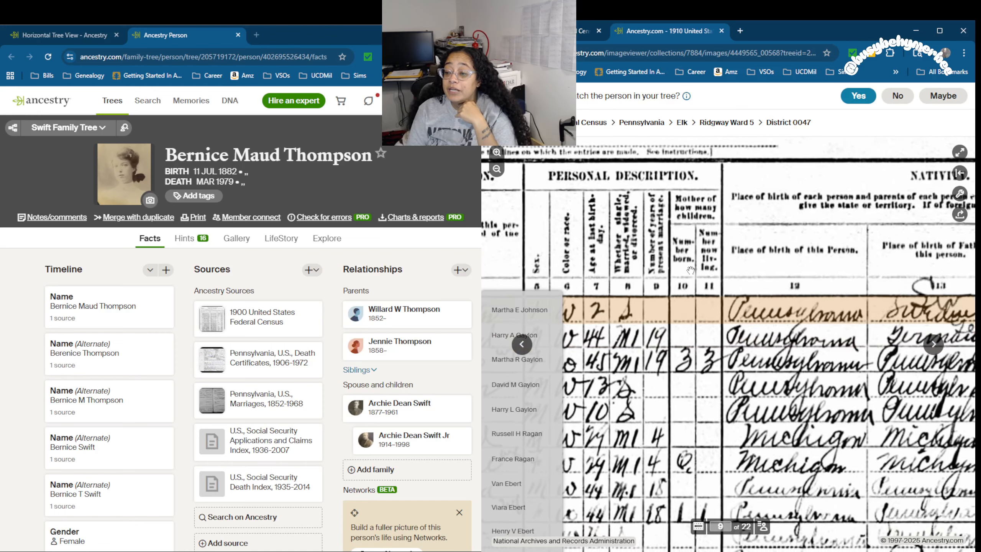
pyautogui.moveTo(814, 401); pyautogui.dragTo(695, 372)
pyautogui.moveTo(767, 340); pyautogui.dragTo(704, 365)
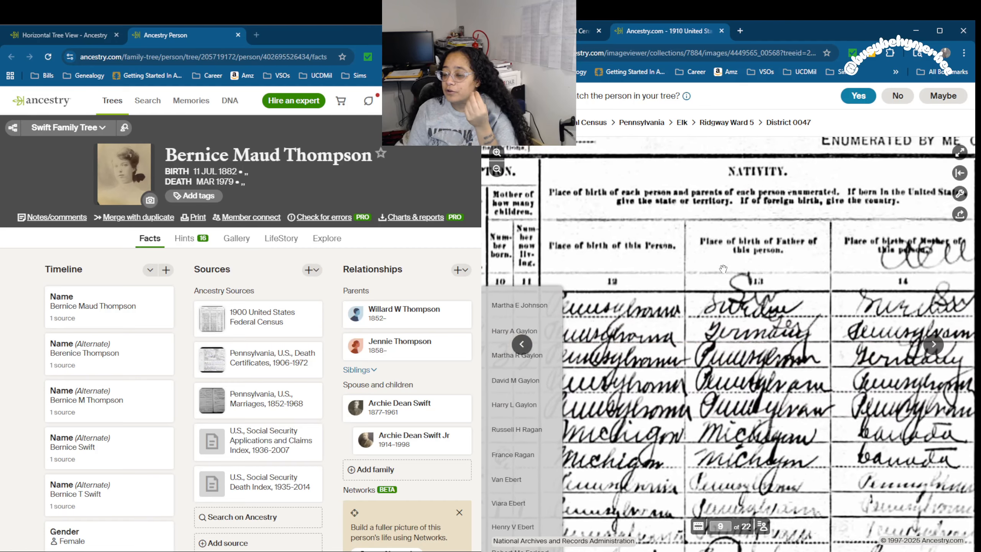
pyautogui.moveTo(920, 290); pyautogui.dragTo(648, 312)
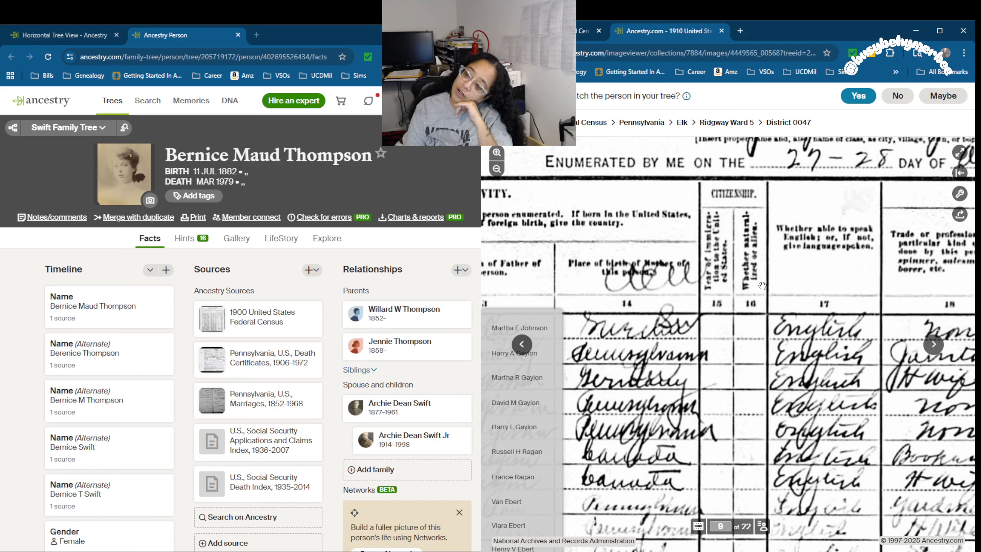
pyautogui.moveTo(851, 271); pyautogui.dragTo(683, 249)
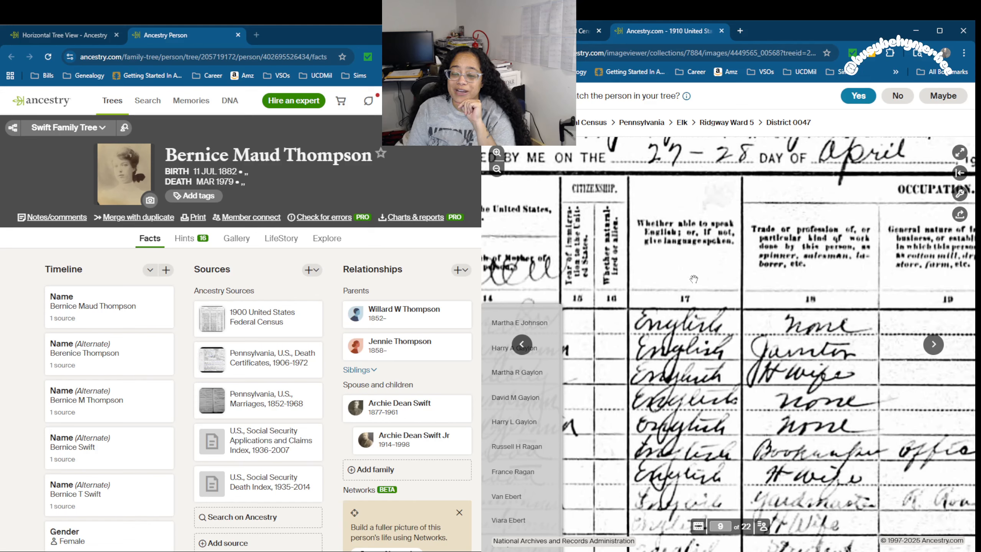
pyautogui.moveTo(693, 261)
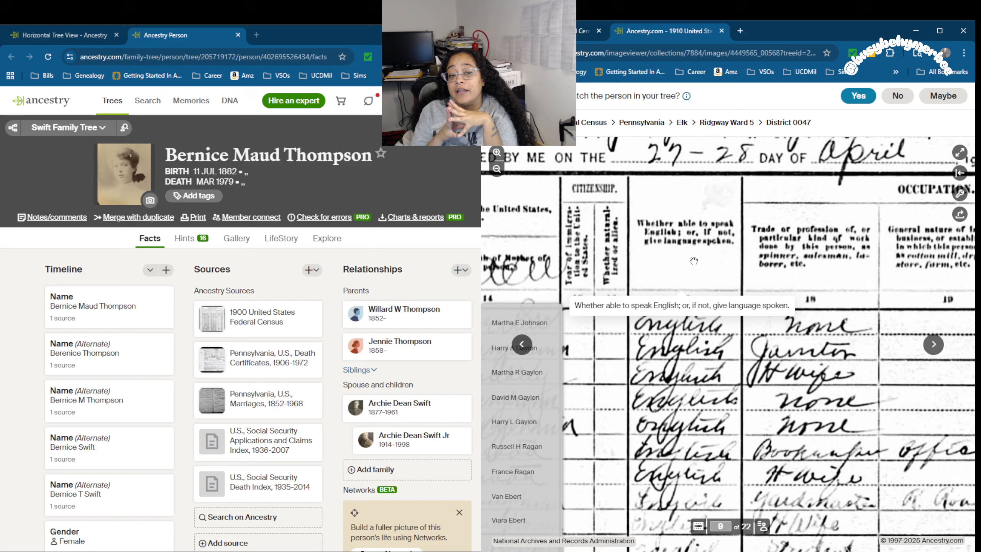
# Step: Examine the occupation columns for trade, industry, employment type and time out of work
pyautogui.moveTo(884, 265); pyautogui.dragTo(719, 267)
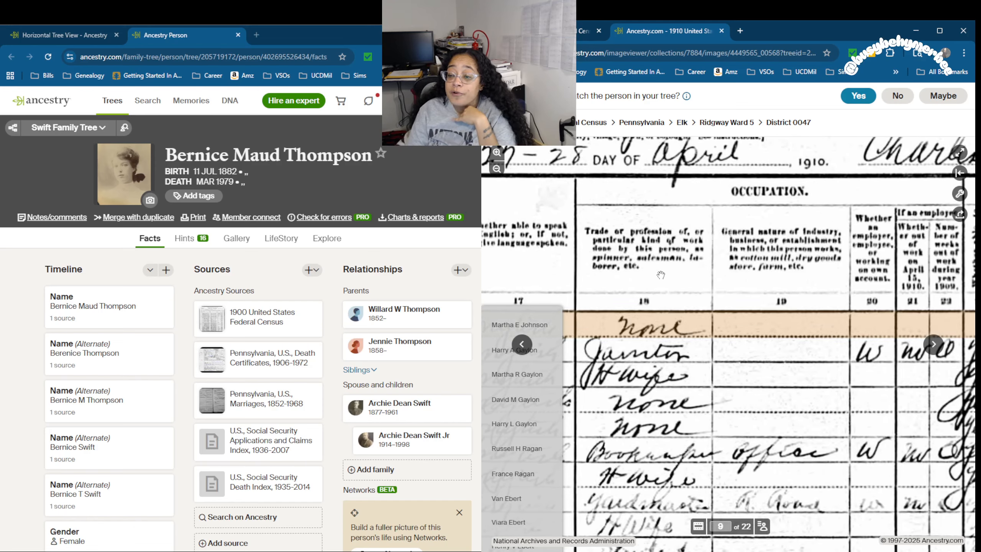
pyautogui.moveTo(832, 284)
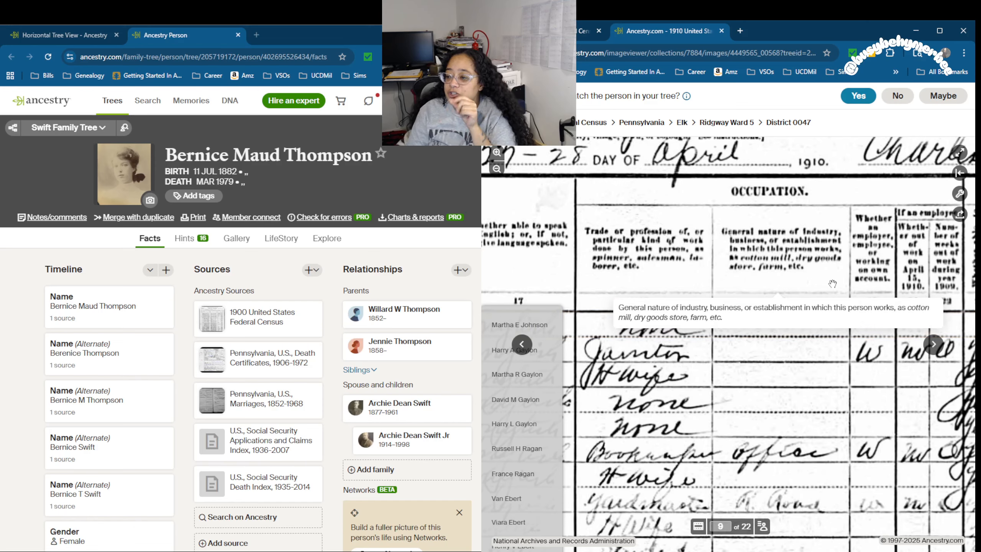
pyautogui.moveTo(806, 297); pyautogui.dragTo(696, 332)
pyautogui.moveTo(735, 254); pyautogui.dragTo(706, 259)
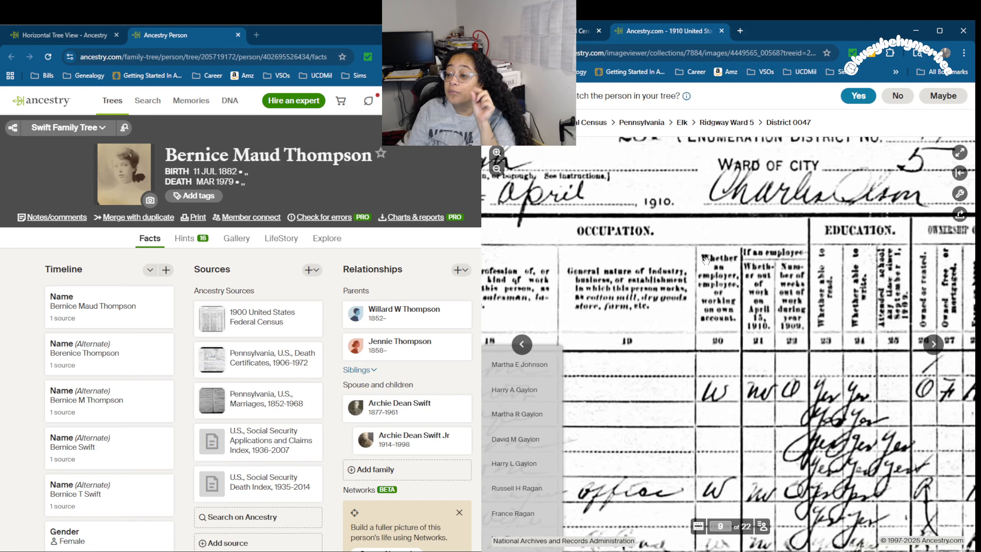
pyautogui.moveTo(728, 331); pyautogui.dragTo(674, 330)
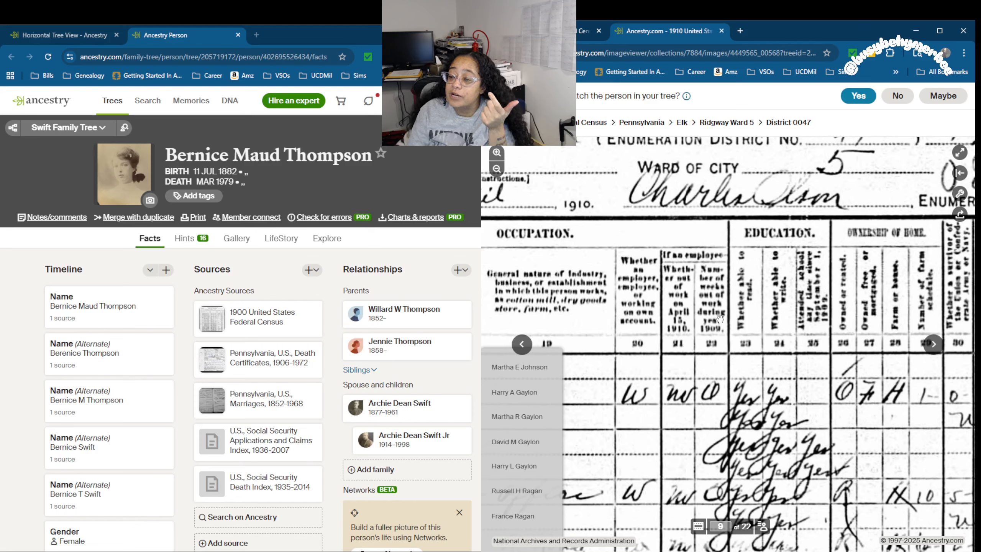
# Step: Examine the education, home ownership, Civil War survivor, blind, and deaf and dumb columns of the census sheet
pyautogui.moveTo(719, 364); pyautogui.dragTo(642, 365)
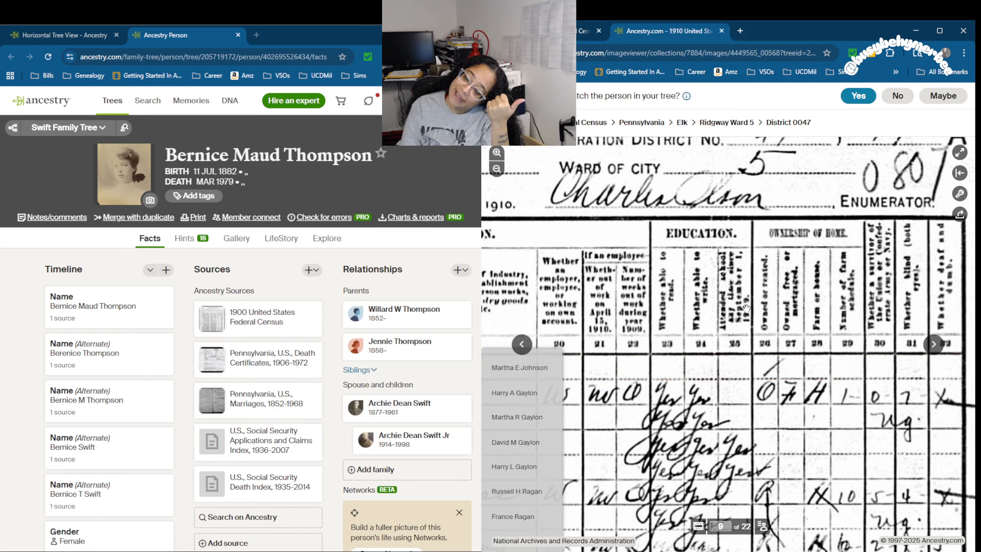
pyautogui.moveTo(855, 324); pyautogui.dragTo(651, 333)
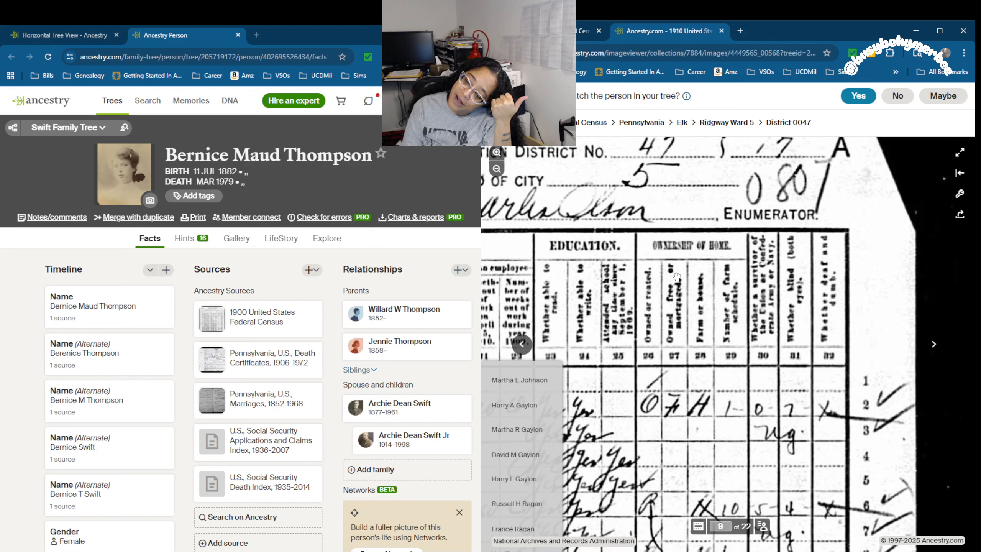
pyautogui.moveTo(738, 303); pyautogui.dragTo(676, 284)
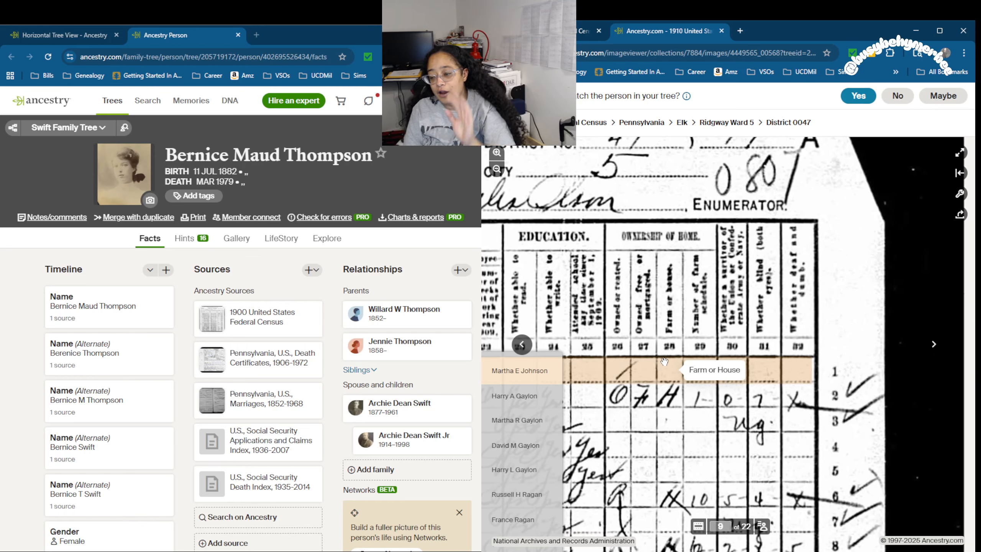
pyautogui.moveTo(791, 343); pyautogui.dragTo(758, 346)
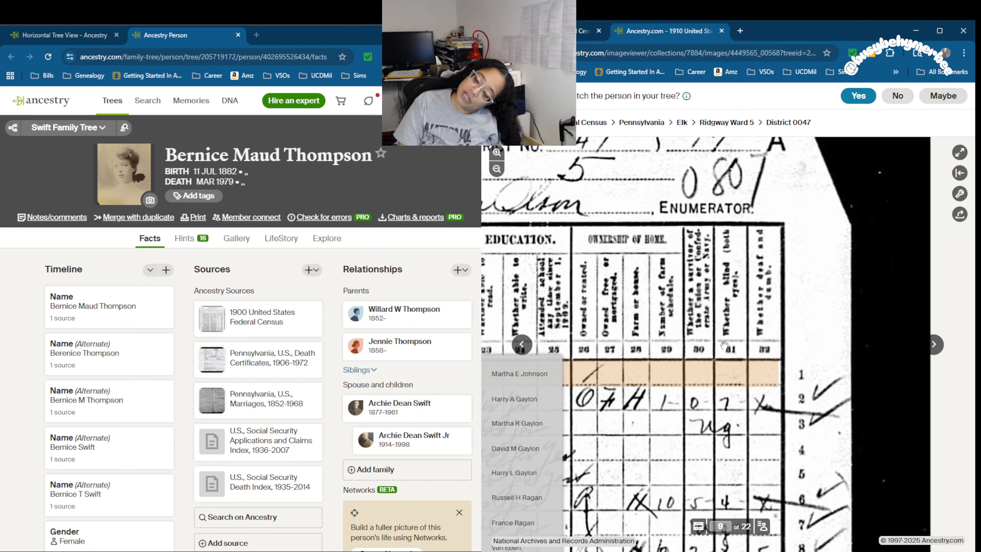
pyautogui.moveTo(742, 328); pyautogui.dragTo(729, 338)
pyautogui.moveTo(728, 338)
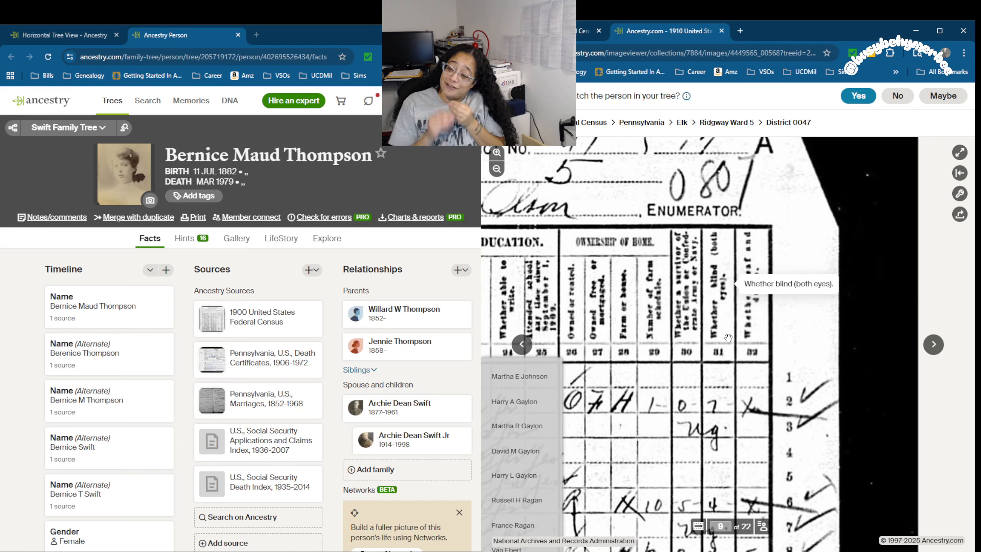
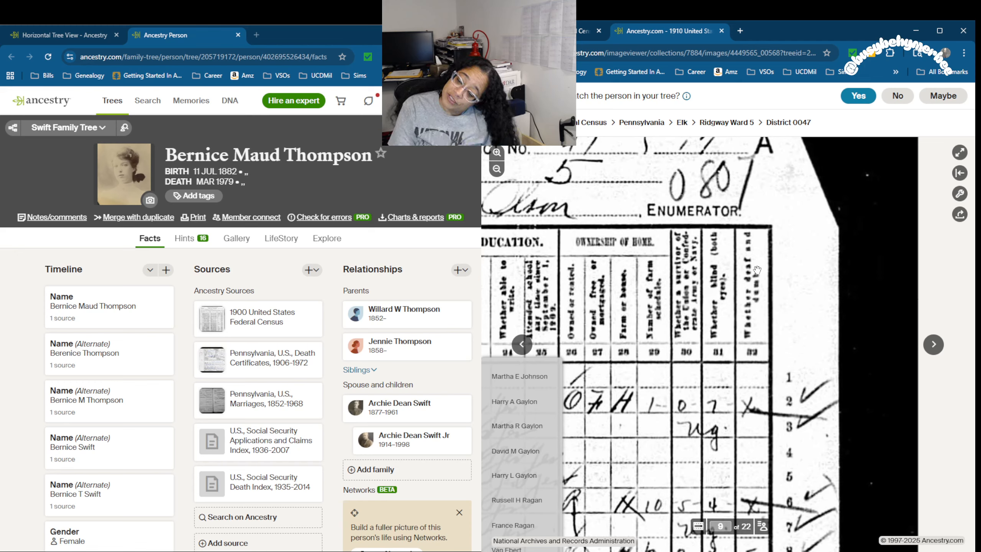
pyautogui.moveTo(763, 312)
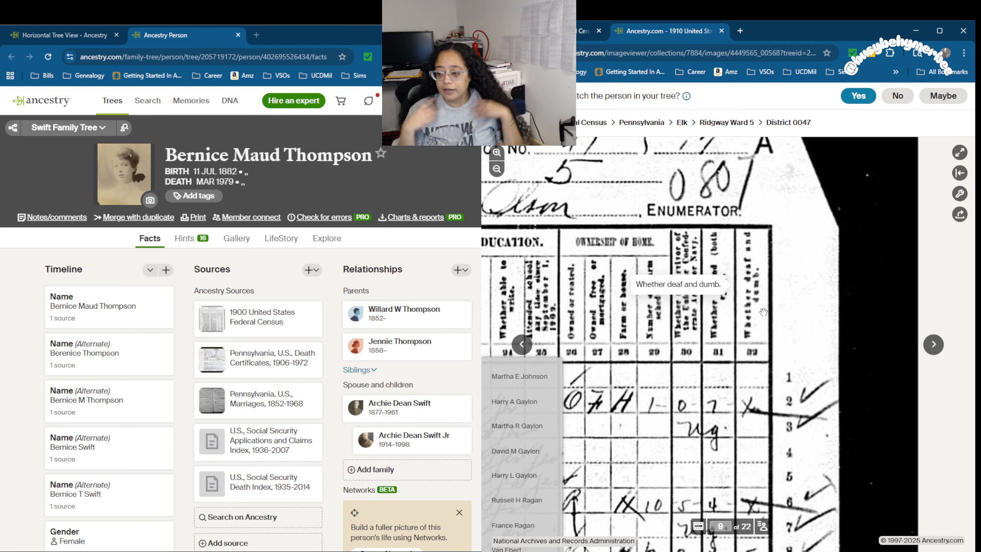
# Step: Review the highlighted household's names and relations on the census sheet, and return to the 1910 census record details
pyautogui.scroll(-4, 660, 297)
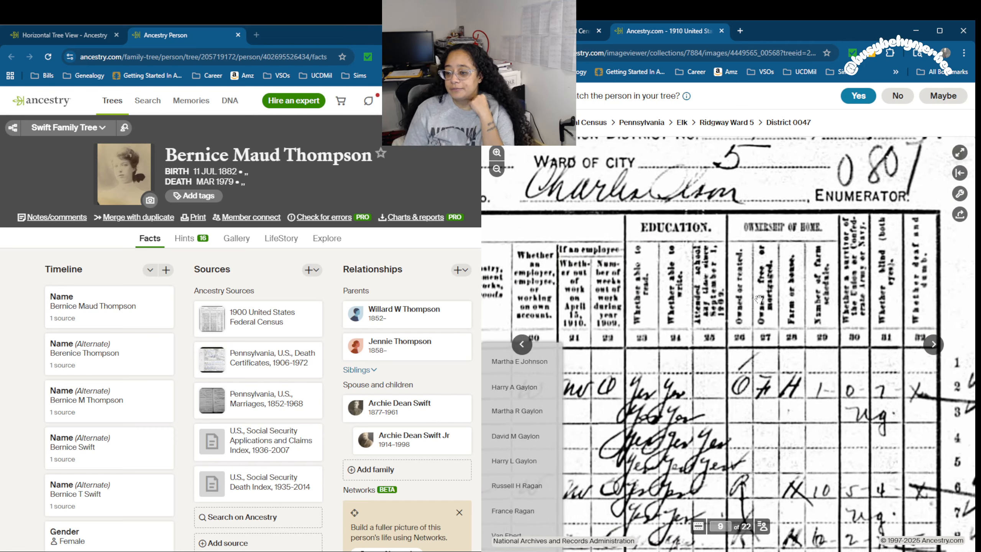
pyautogui.moveTo(661, 297); pyautogui.dragTo(871, 242)
pyautogui.moveTo(804, 401); pyautogui.dragTo(847, 280)
pyautogui.moveTo(680, 279); pyautogui.dragTo(956, 204)
pyautogui.moveTo(693, 326); pyautogui.dragTo(895, 311)
pyautogui.moveTo(772, 328); pyautogui.dragTo(814, 330)
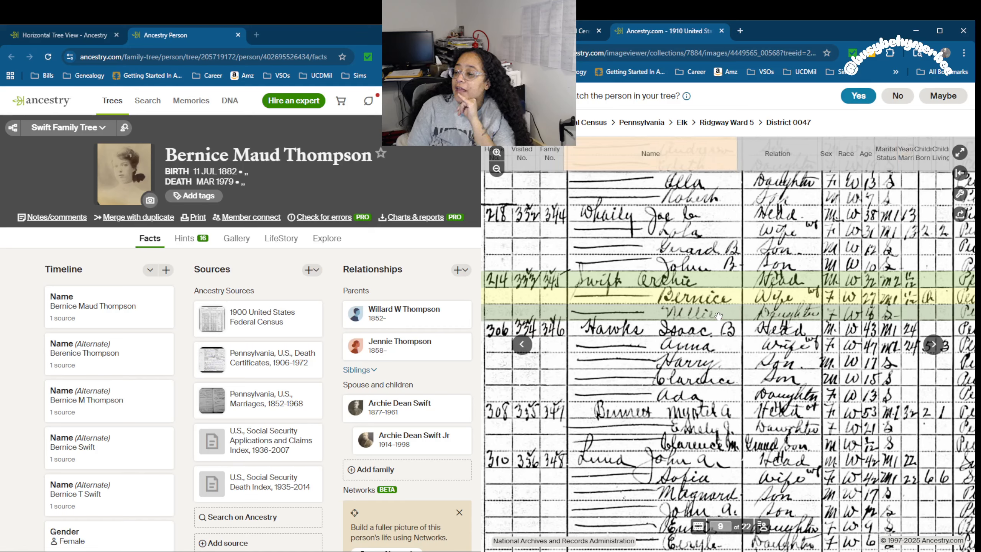
pyautogui.click(565, 32)
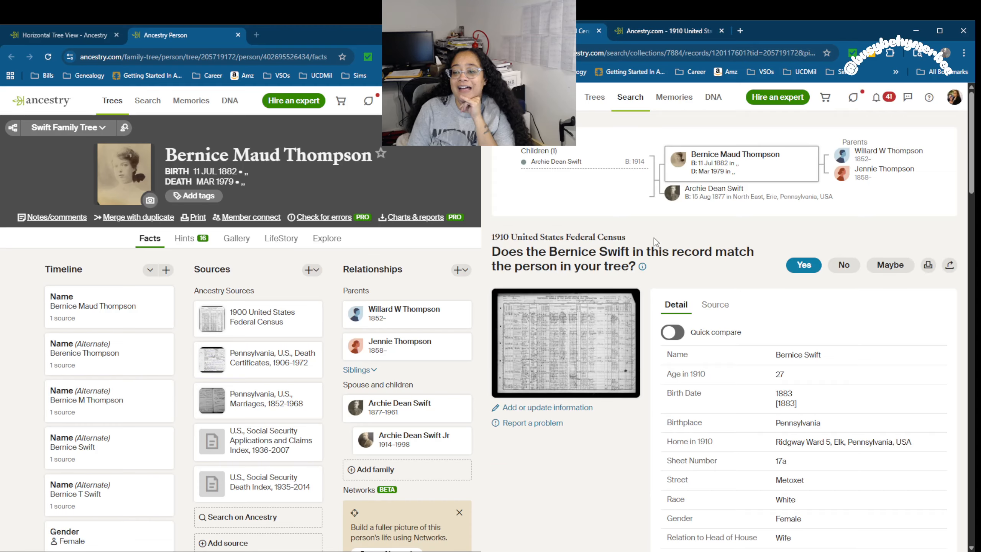
# Step: Accept the 1910 census record as a match and include its 1883 Pennsylvania birth as an alternate fact
pyautogui.scroll(-10, 655, 241)
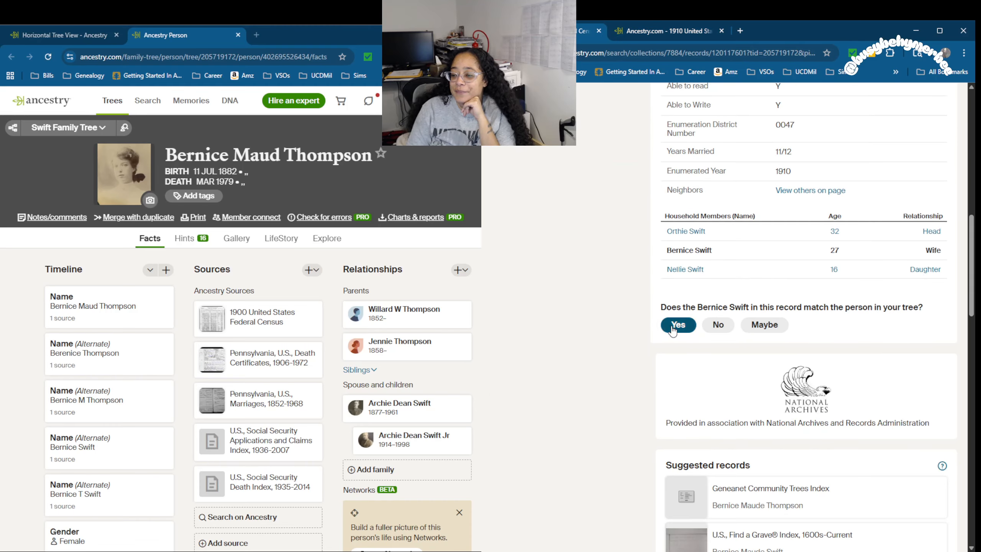
pyautogui.click(672, 327)
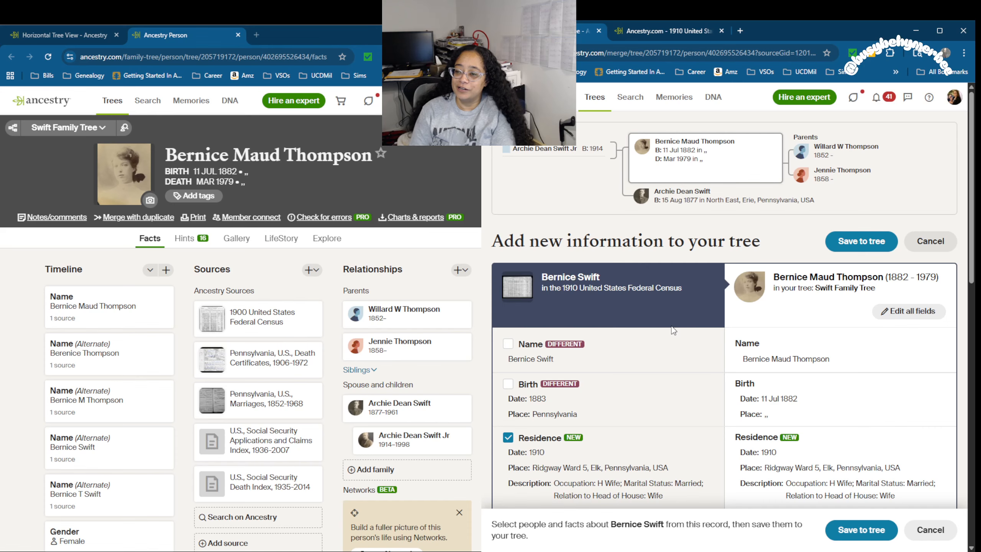
pyautogui.scroll(-2, 647, 327)
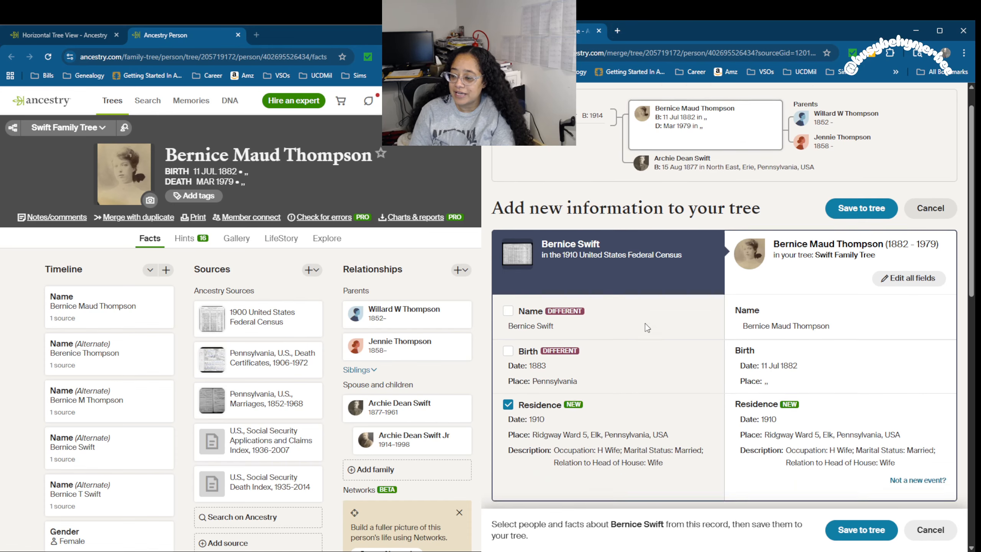
pyautogui.scroll(-1, 648, 327)
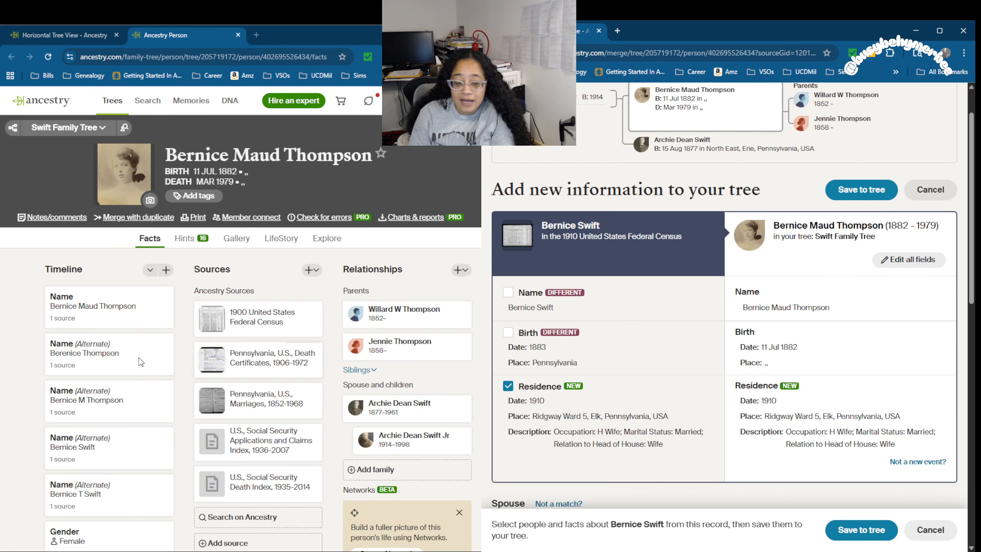
pyautogui.scroll(-8, 157, 360)
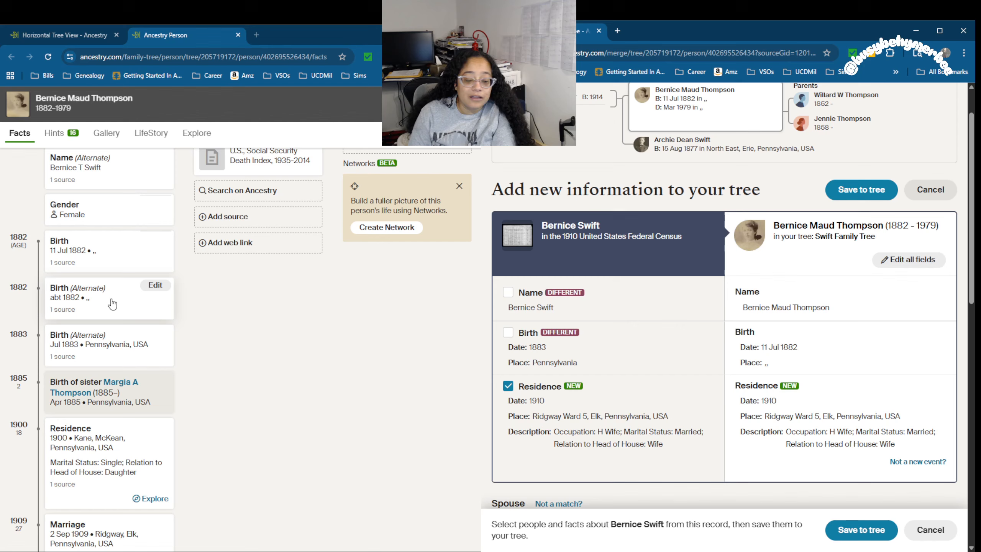
pyautogui.click(508, 332)
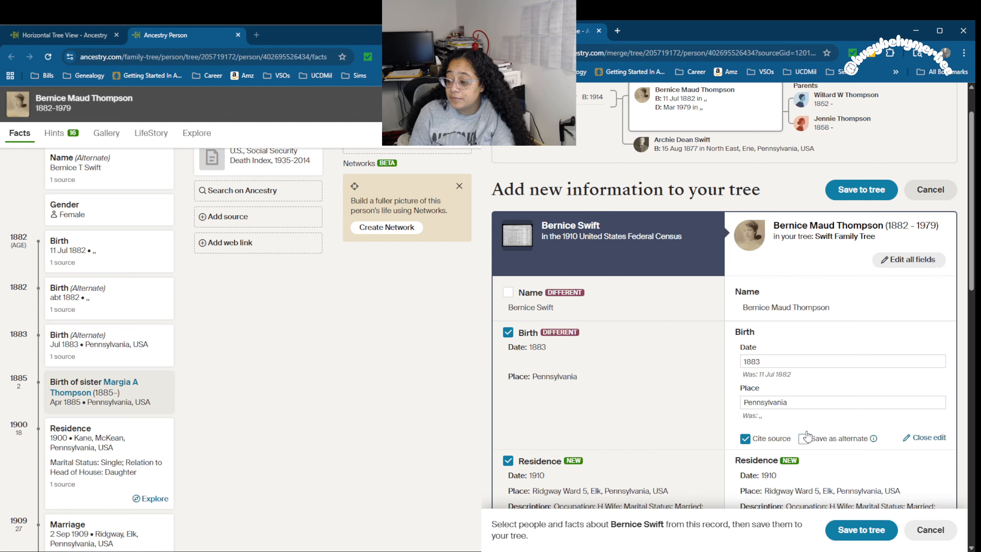
pyautogui.click(804, 438)
# Step: Include the spouse from the census record, with his name and 1878 Pennsylvania birth both saved as alternates
pyautogui.scroll(-8, 788, 431)
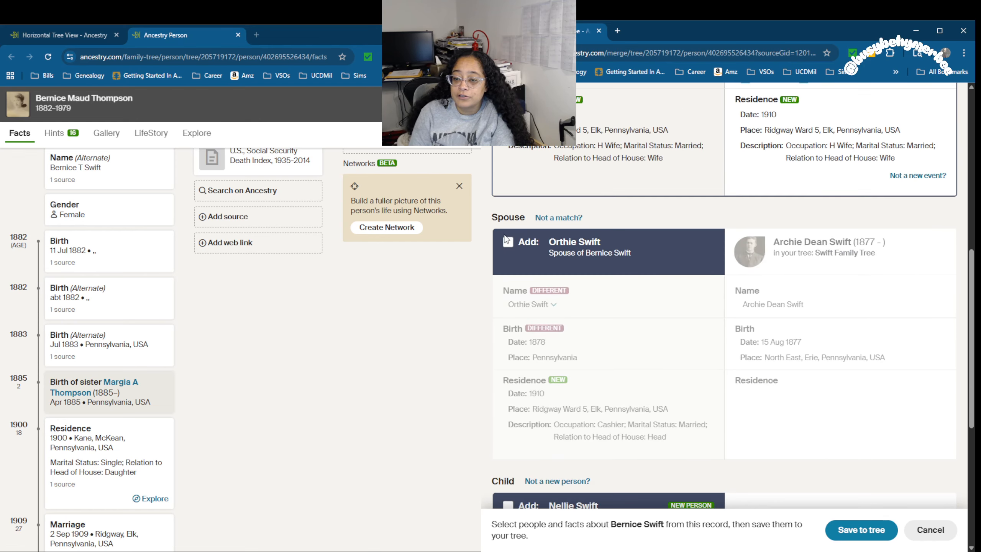
pyautogui.click(507, 241)
pyautogui.click(507, 309)
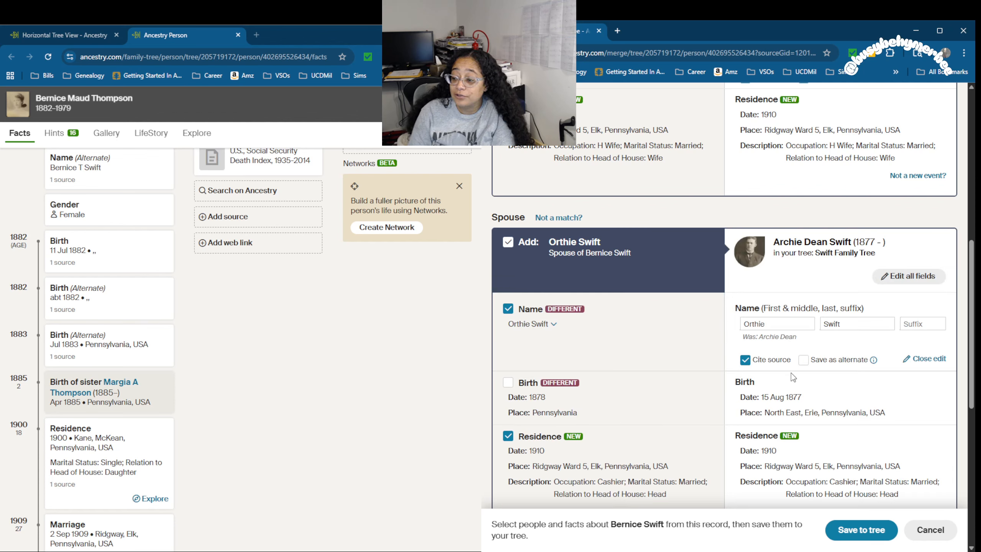
pyautogui.click(804, 360)
pyautogui.click(508, 382)
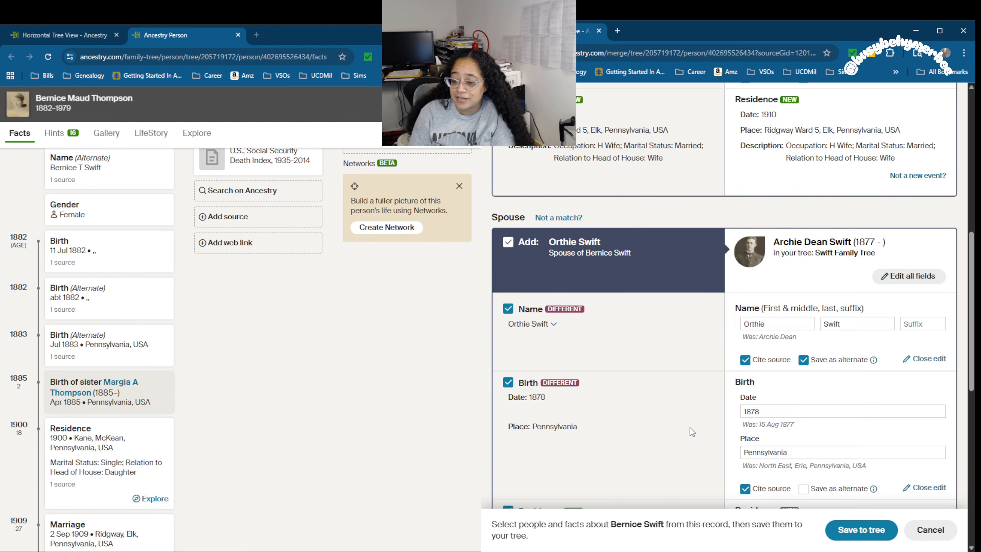
pyautogui.click(803, 489)
# Step: Add the census record's 1894-born daughter as a new person and save the selected information to the tree
pyautogui.scroll(-7, 724, 387)
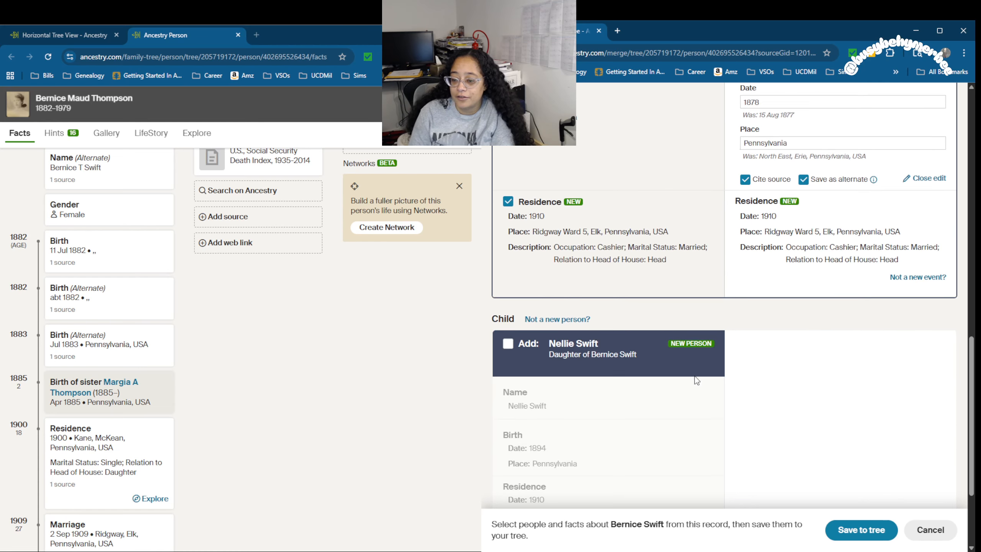
pyautogui.click(508, 344)
pyautogui.scroll(-4, 836, 367)
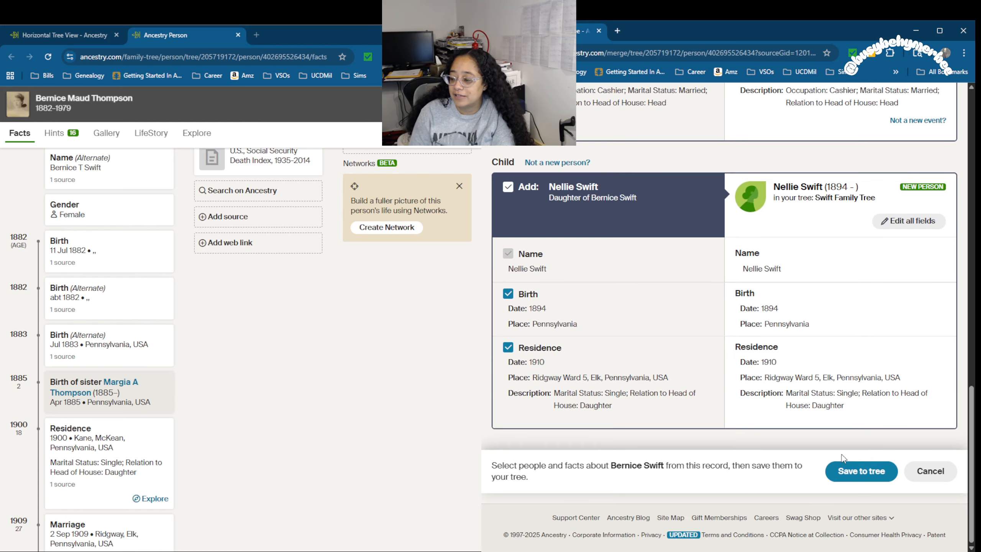
pyautogui.click(862, 472)
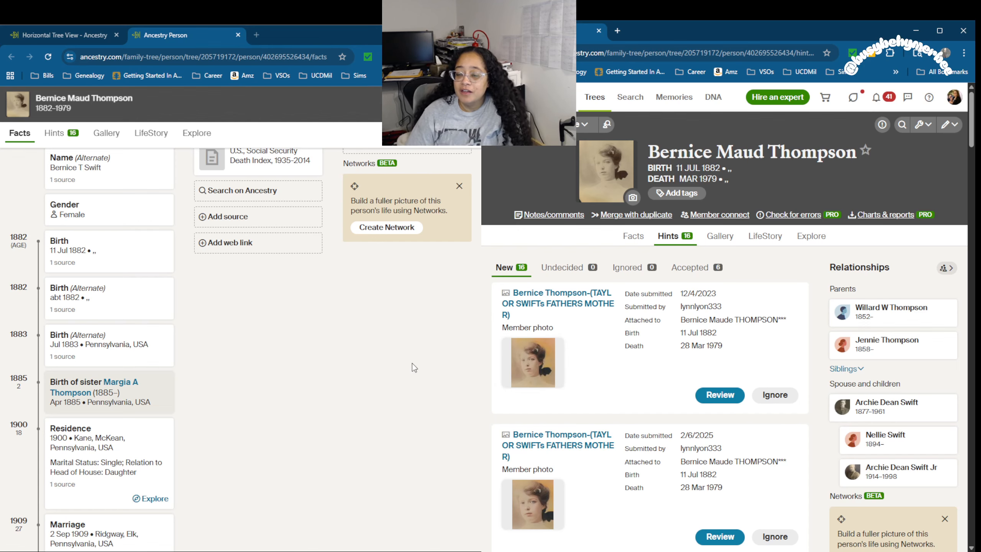
# Step: Expand the woman's siblings, open her father's profile in both windows, and show his hints in one of them
pyautogui.scroll(10, 413, 364)
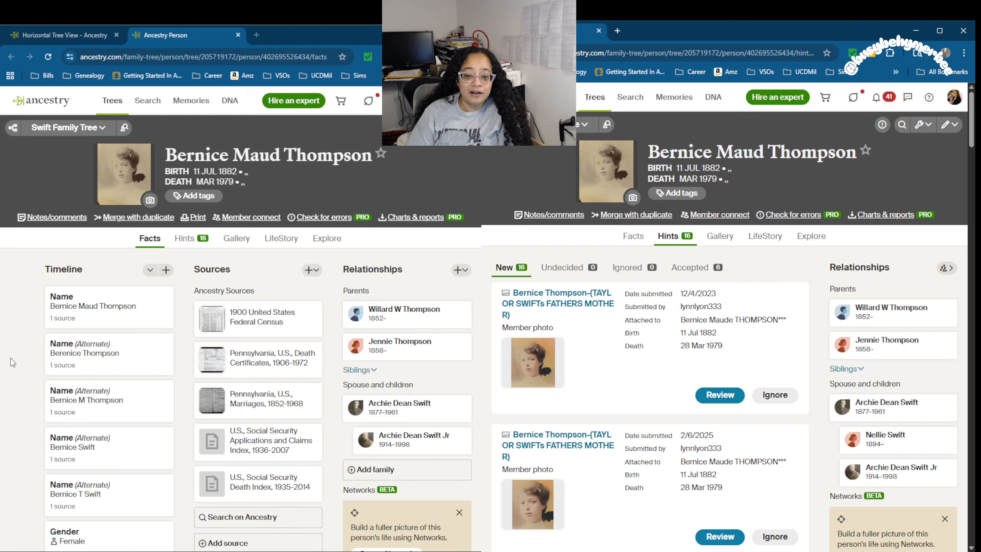
pyautogui.click(374, 370)
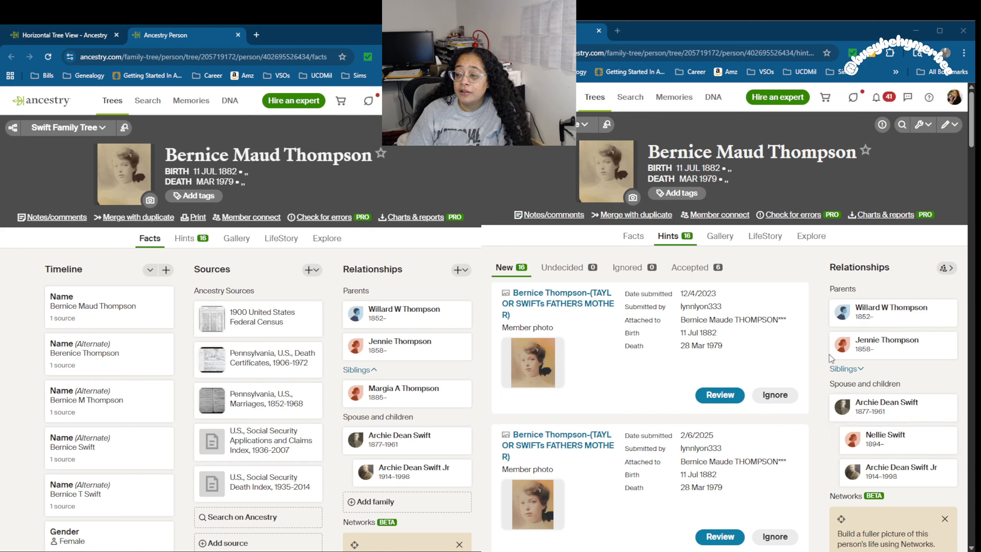
pyautogui.click(401, 325)
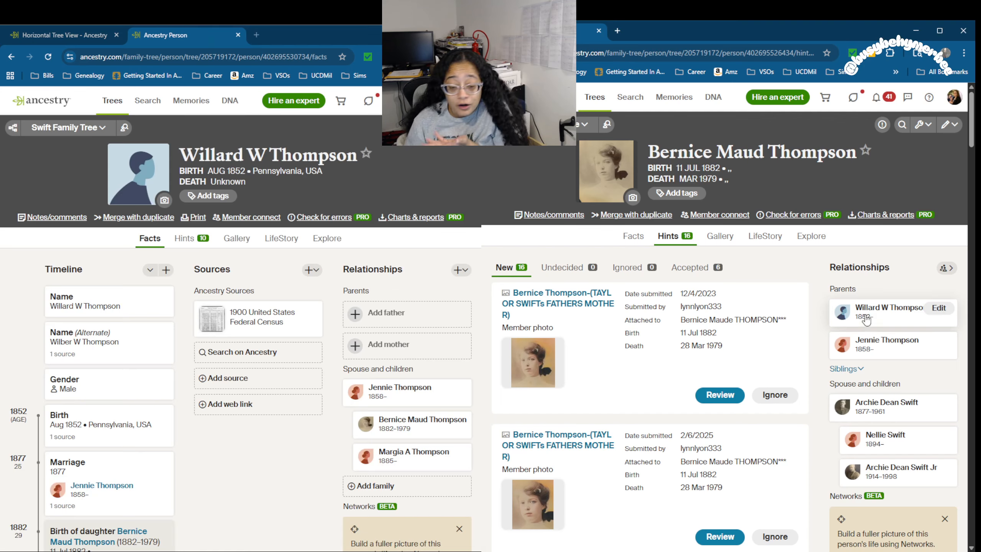
pyautogui.click(866, 317)
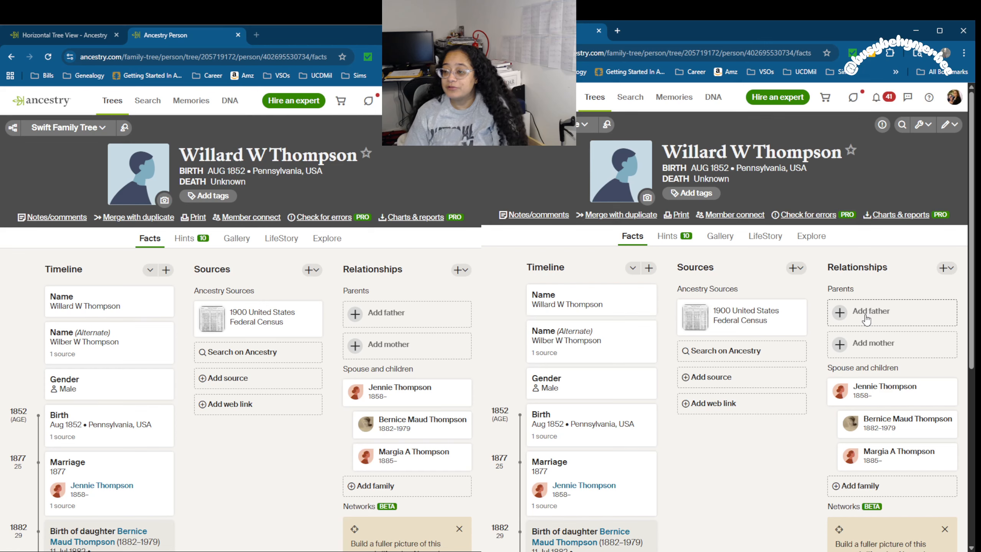
pyautogui.click(667, 237)
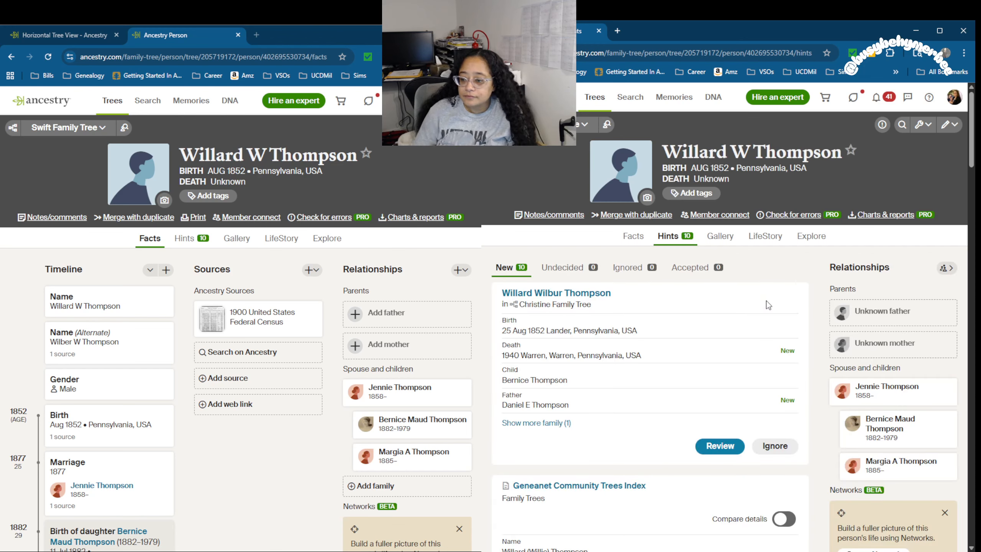
# Step: Examine the father's hints, comparing names, dates, residences and relatives across the census, grave, marriage and death certificate records
pyautogui.scroll(-7, 764, 301)
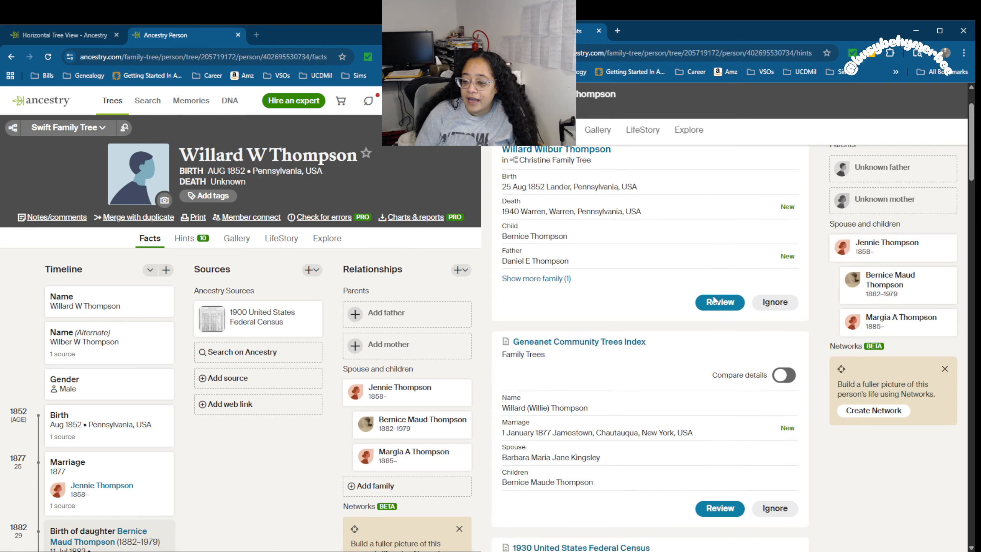
pyautogui.scroll(-6, 641, 236)
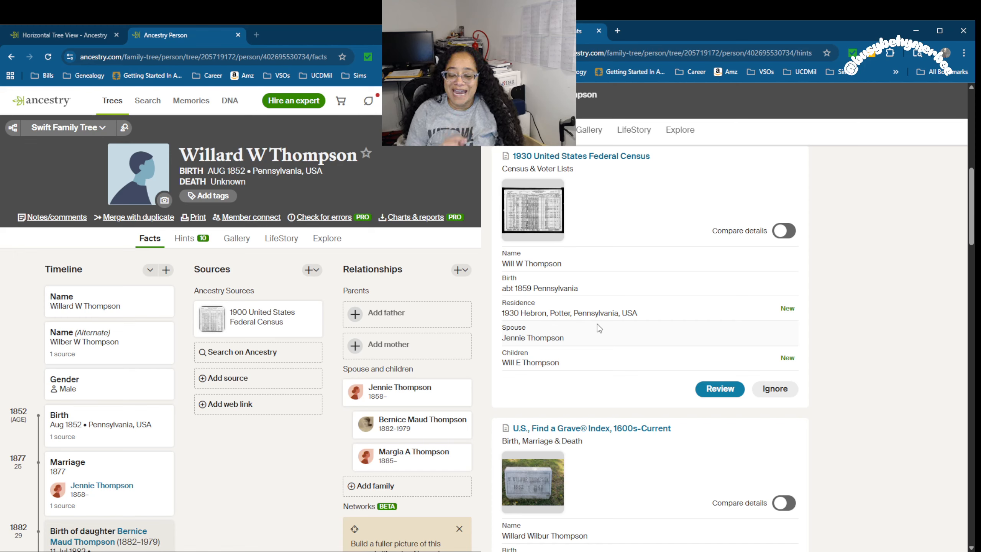
pyautogui.scroll(-4, 597, 325)
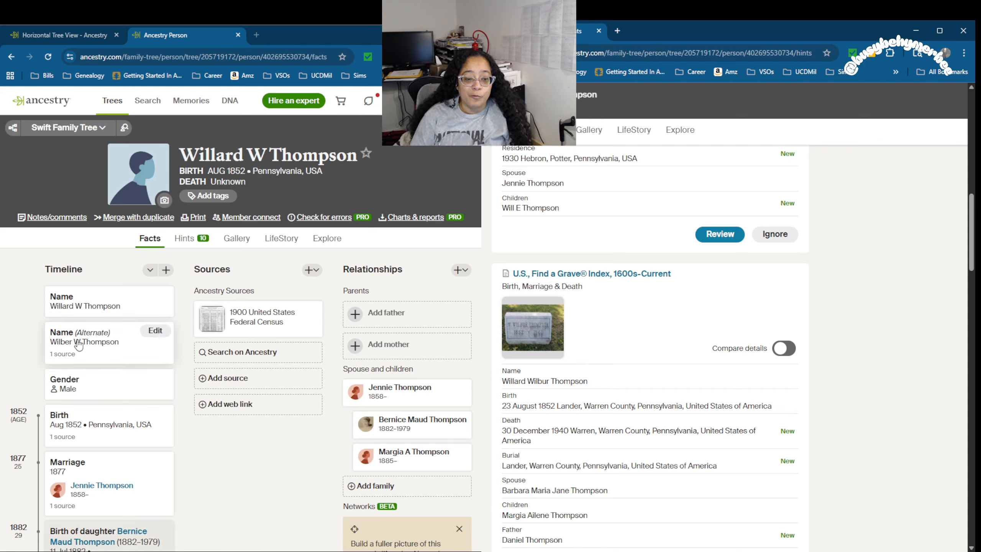
pyautogui.scroll(-4, 607, 380)
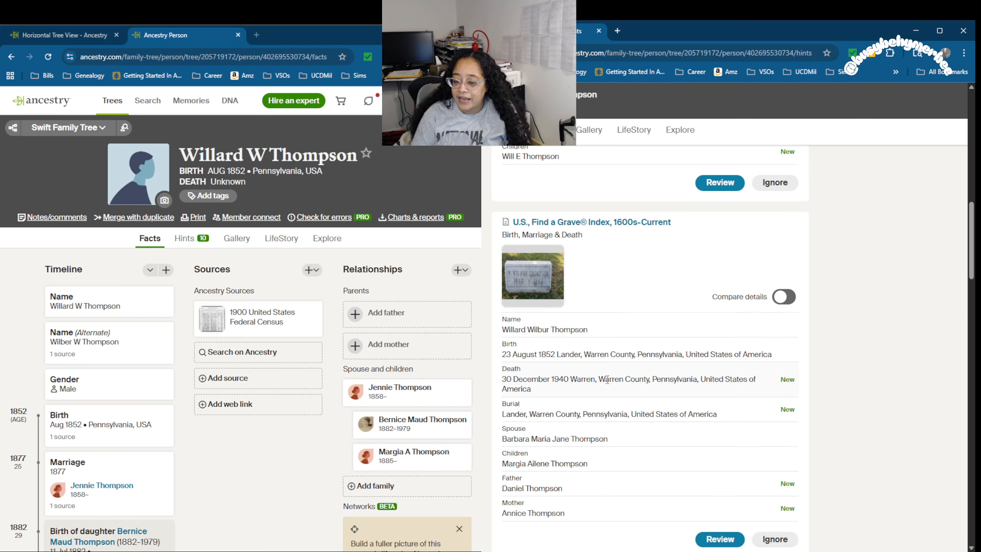
pyautogui.scroll(-4, 607, 380)
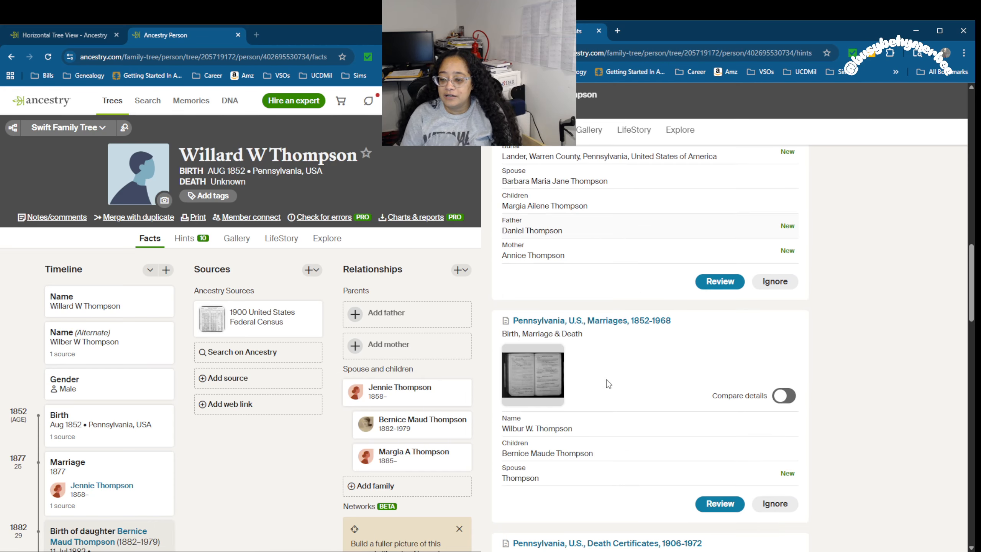
pyautogui.scroll(-2, 608, 383)
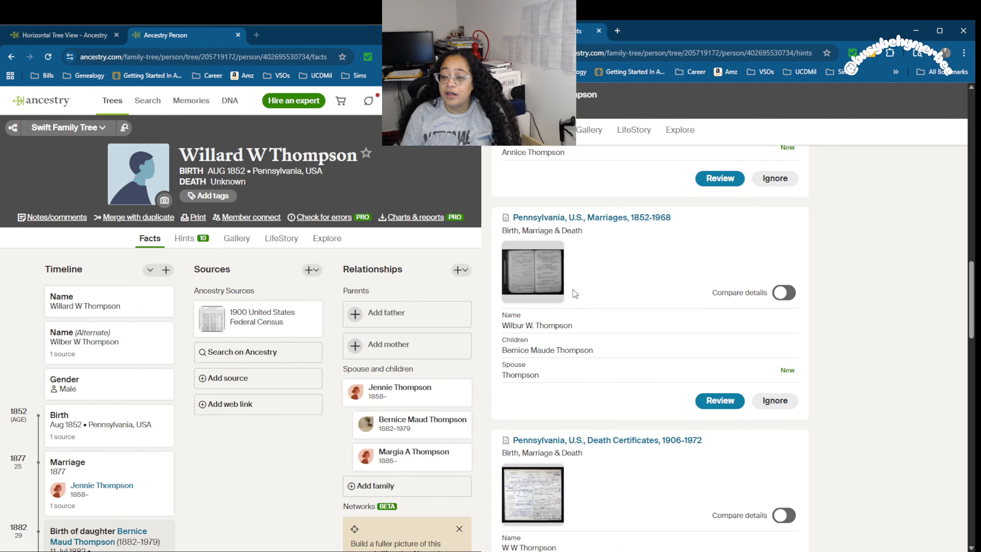
pyautogui.scroll(-5, 585, 324)
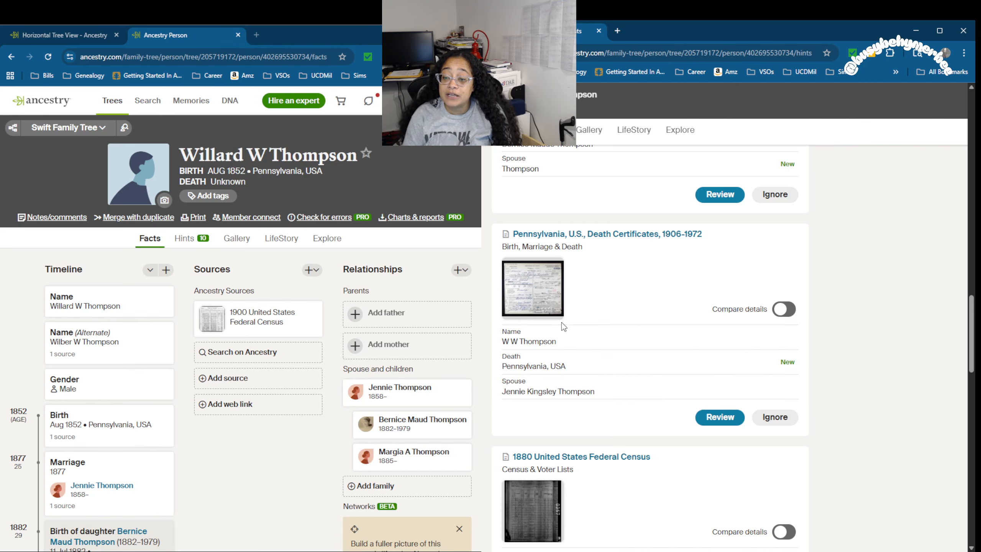
pyautogui.scroll(-5, 600, 283)
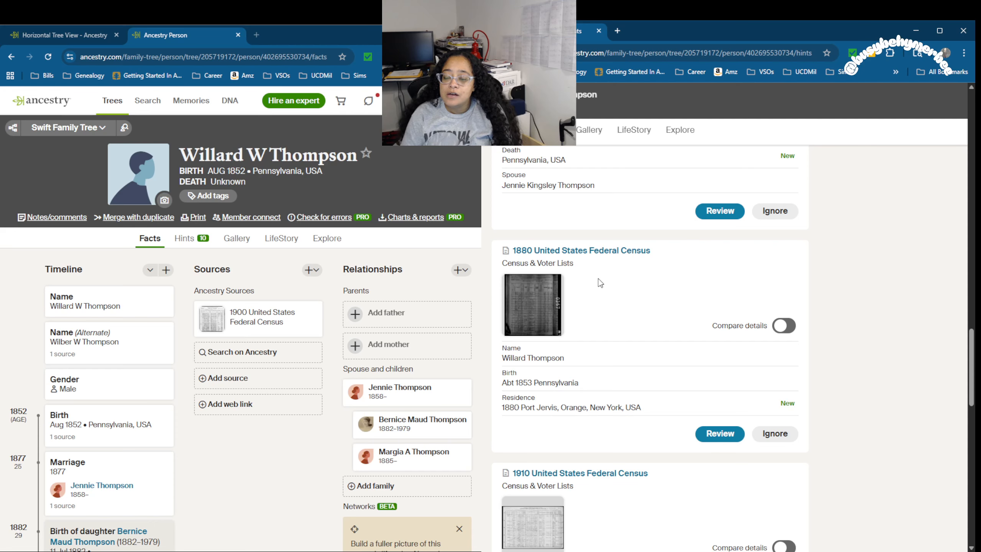
pyautogui.scroll(-15, 600, 283)
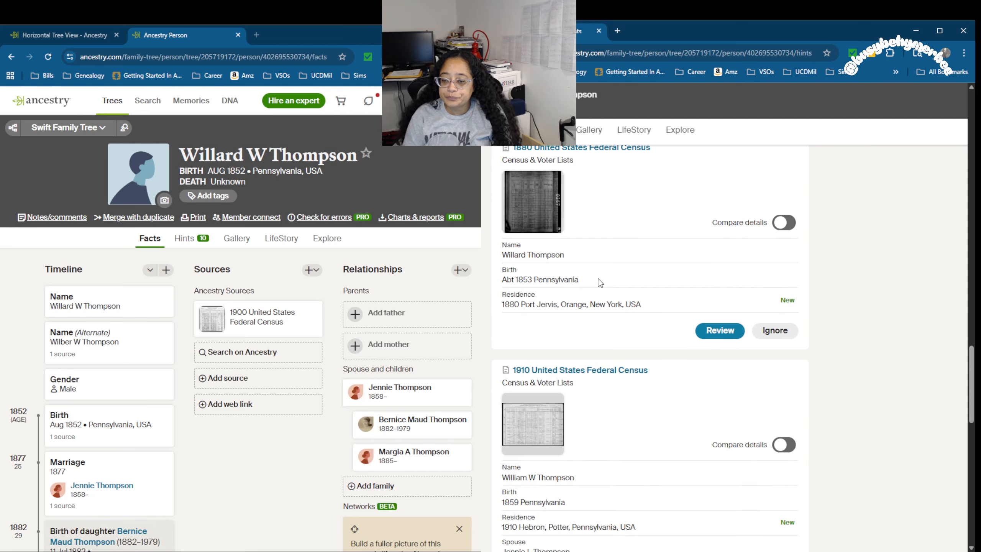
pyautogui.scroll(-10, 588, 327)
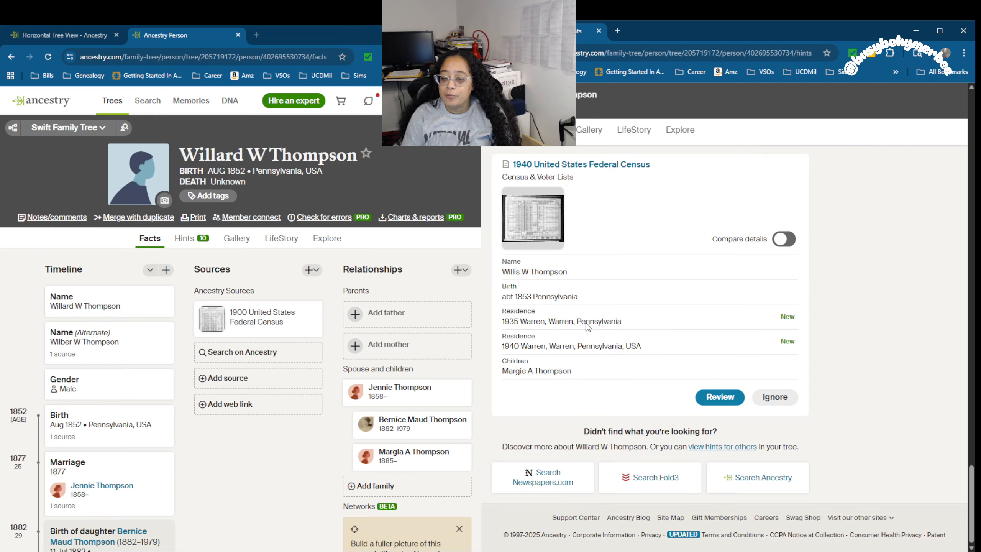
pyautogui.scroll(-8, 616, 270)
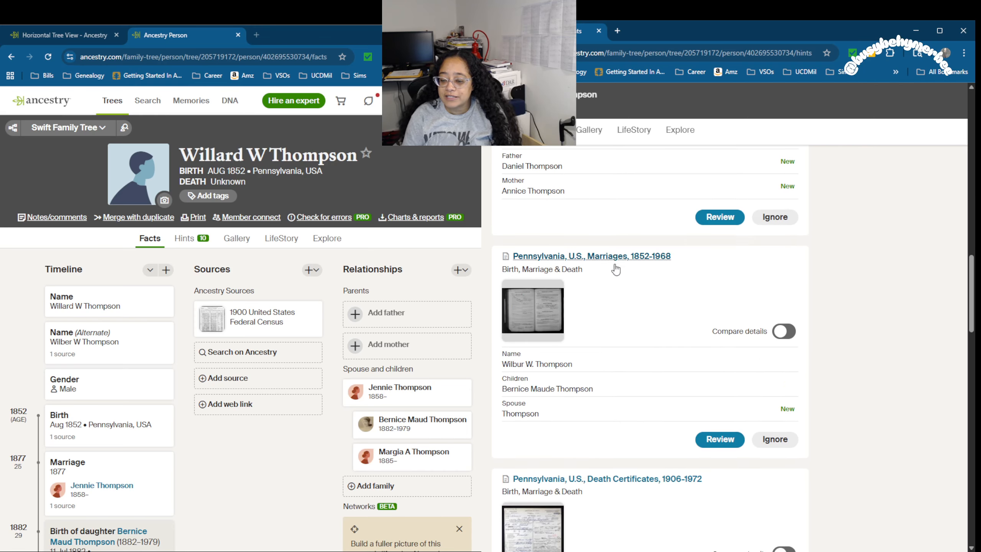
# Step: Review the Pennsylvania, U.S., Death Certificates, 1906-1972 hint and its full record page, then return to the hints and close the evaluation
pyautogui.click(714, 367)
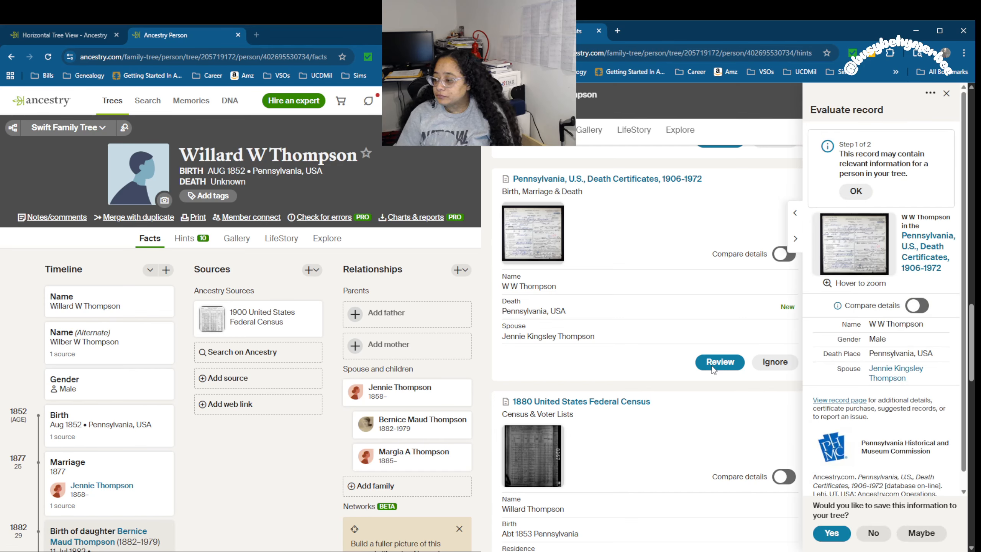
pyautogui.scroll(-1, 897, 339)
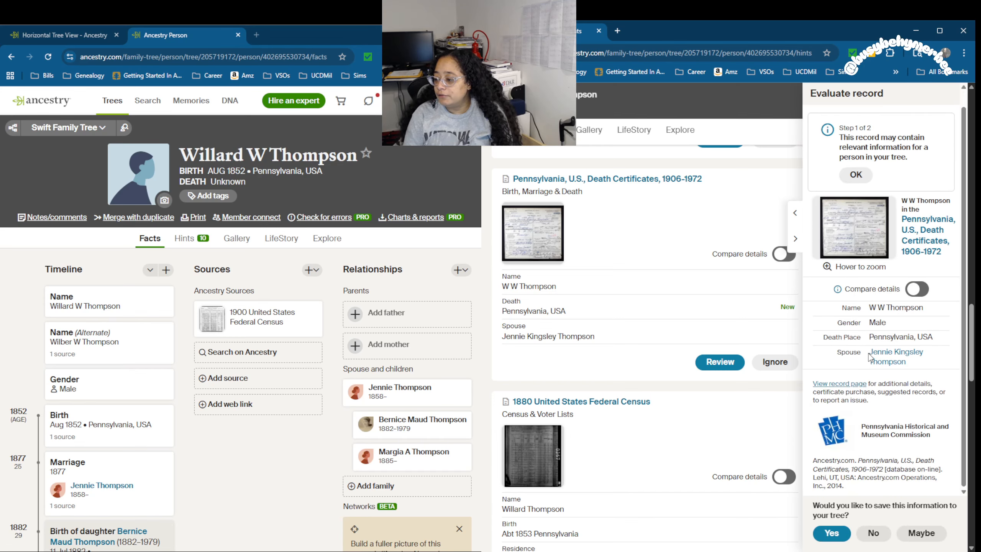
pyautogui.click(837, 384)
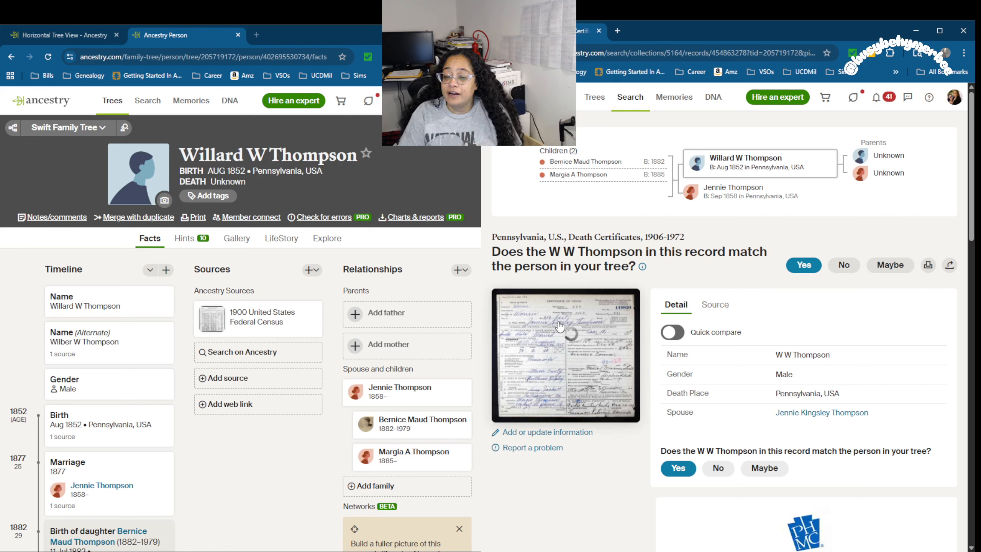
pyautogui.moveTo(576, 322)
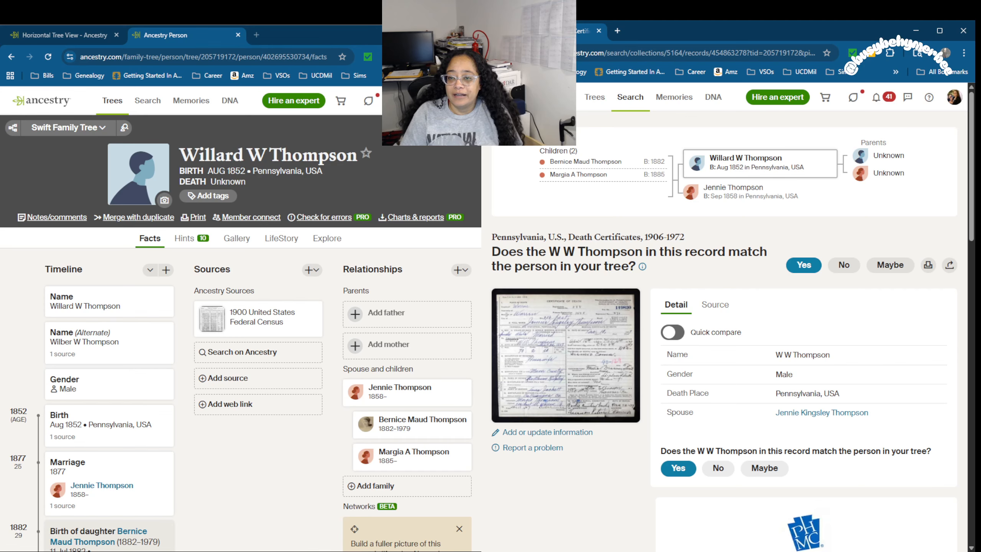
pyautogui.hotkey('alt', 'Left')
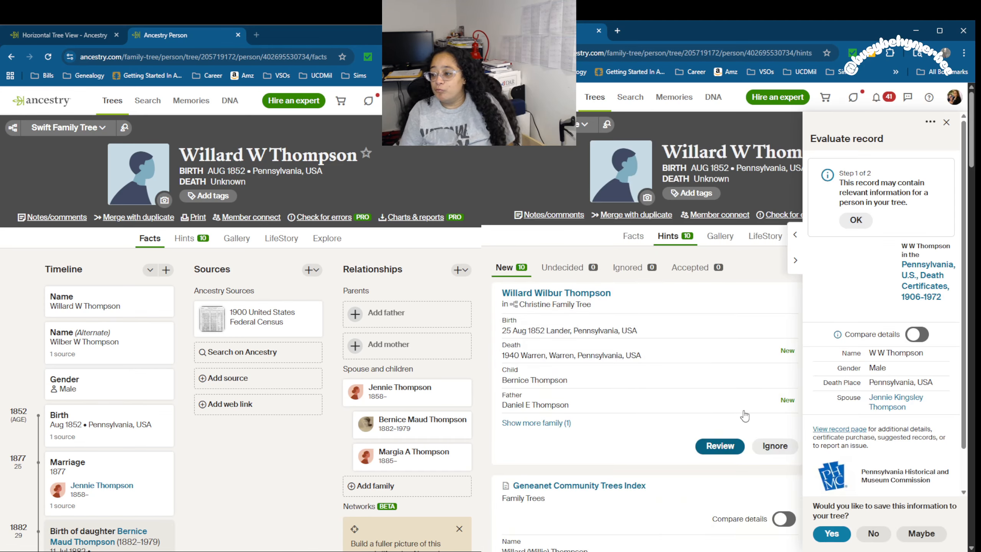
pyautogui.click(946, 123)
# Step: Look through the father's remaining hints, review the 1880 United States Federal Census hint's details, and open its full record page
pyautogui.scroll(-10, 753, 302)
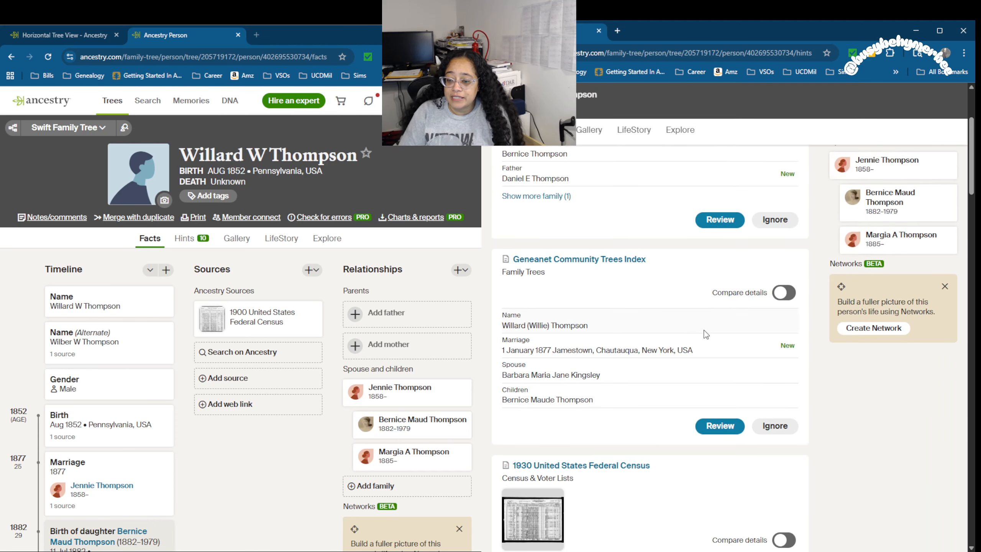
pyautogui.scroll(-12, 706, 335)
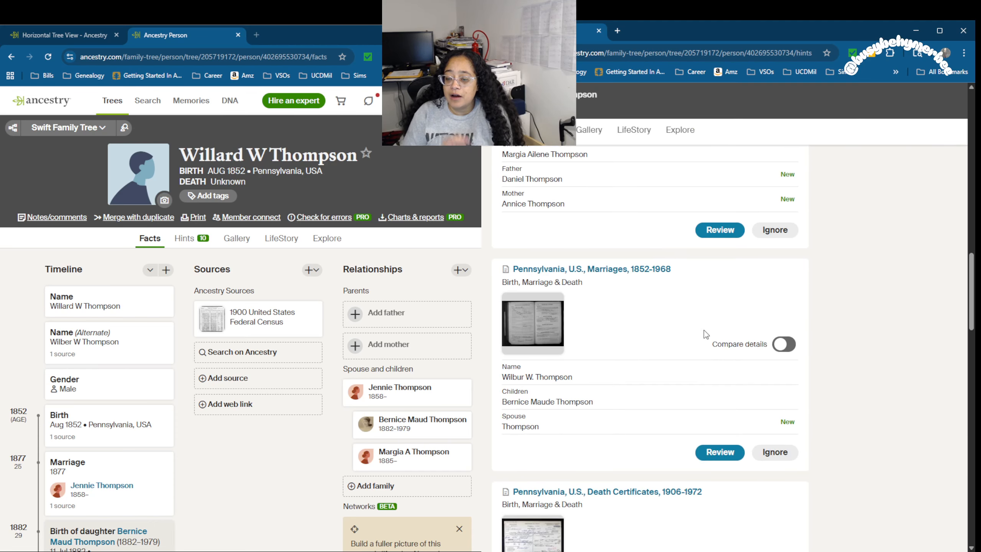
pyautogui.scroll(-14, 706, 334)
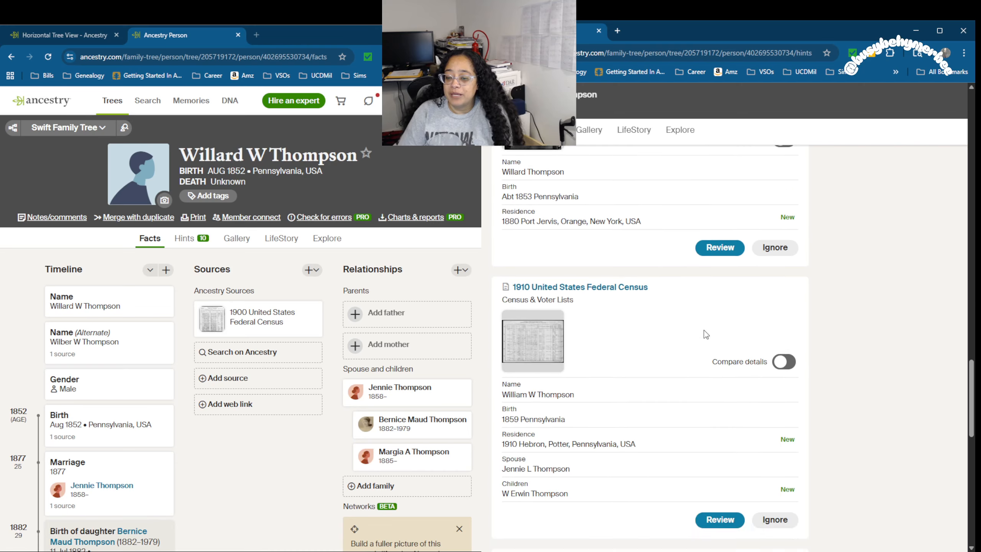
pyautogui.scroll(-6, 705, 333)
pyautogui.scroll(9, 706, 334)
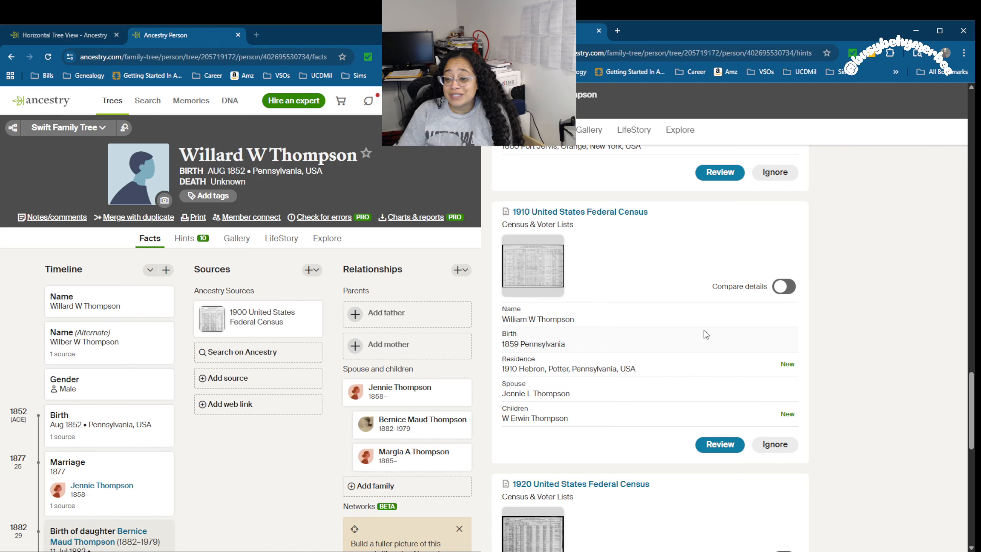
pyautogui.scroll(1, 706, 335)
pyautogui.scroll(3, 649, 324)
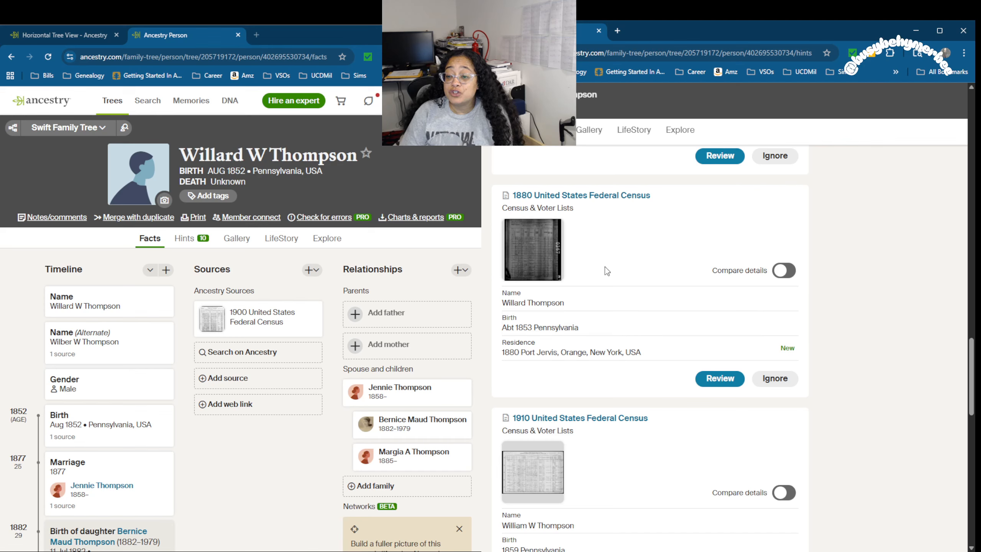
pyautogui.click(720, 378)
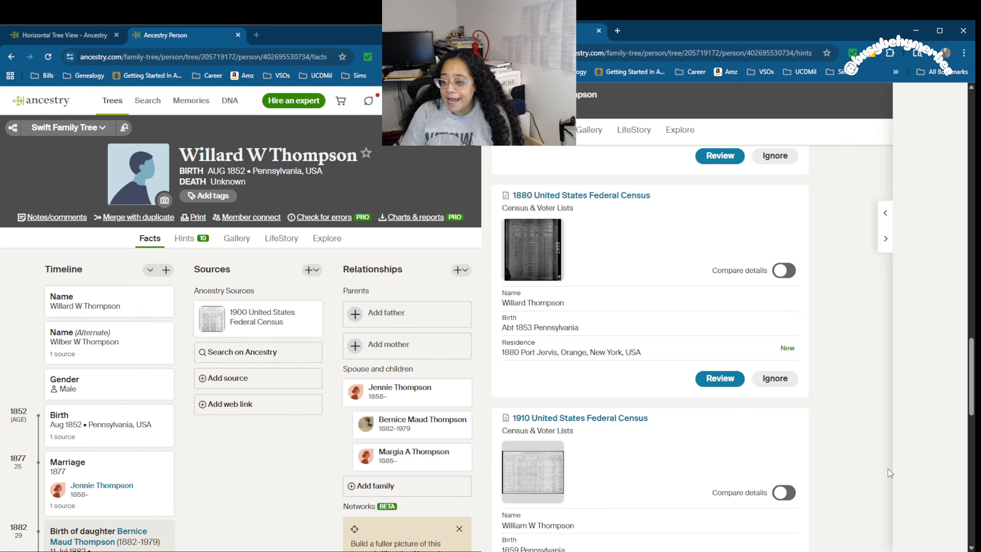
pyautogui.scroll(-5, 900, 416)
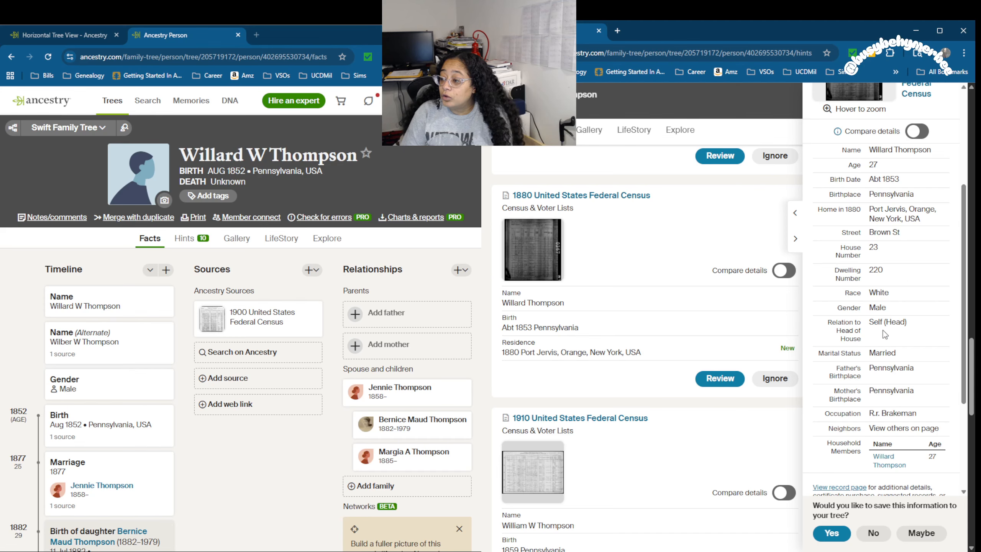
pyautogui.scroll(-3, 848, 383)
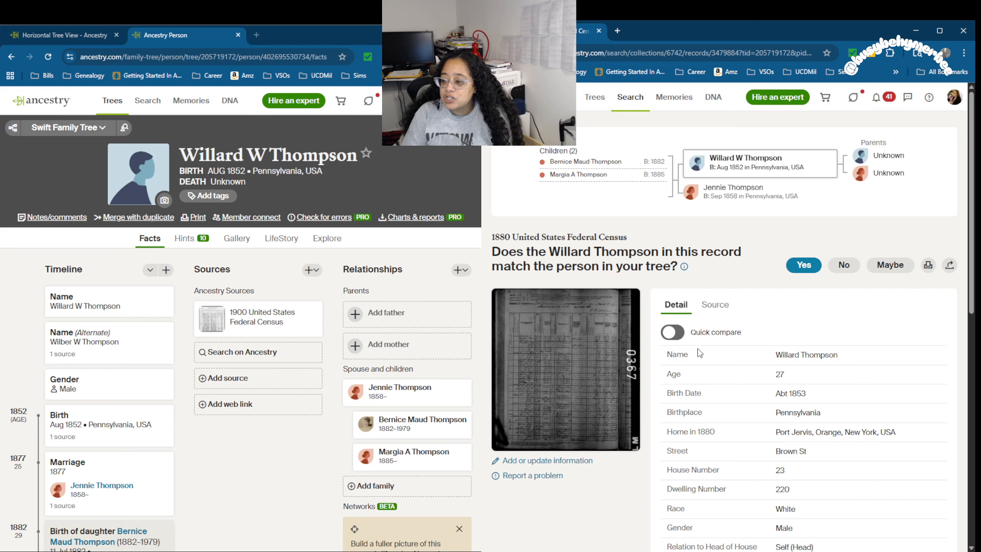
# Step: Examine the household members and the list of suggested records on the 1880 census record page
pyautogui.scroll(-7, 700, 353)
pyautogui.scroll(-4, 700, 353)
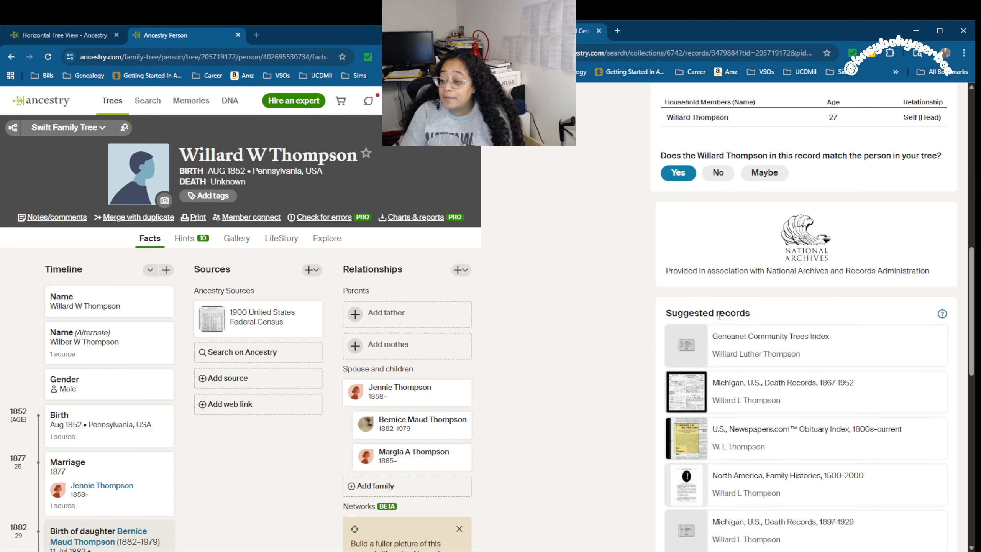
pyautogui.scroll(-3, 778, 339)
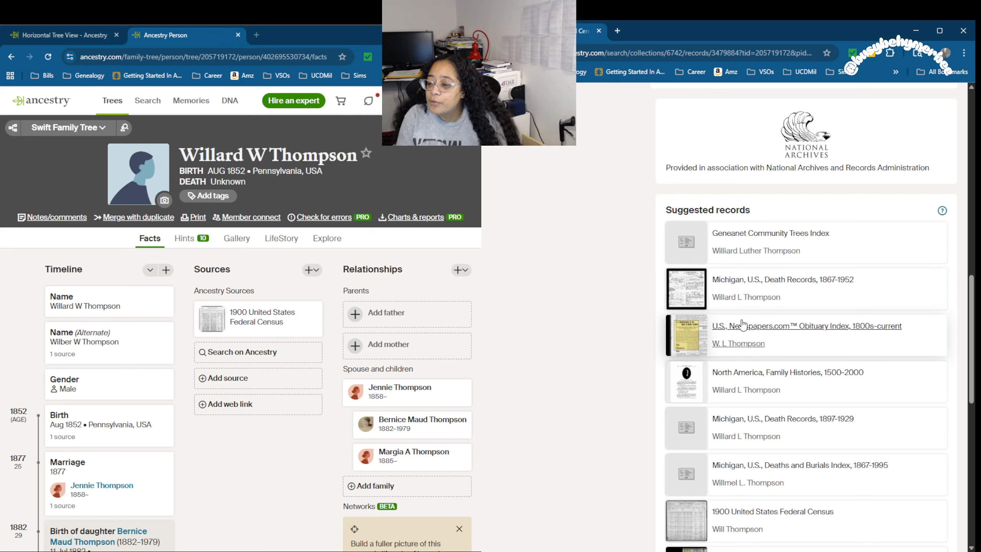
pyautogui.scroll(-2, 743, 325)
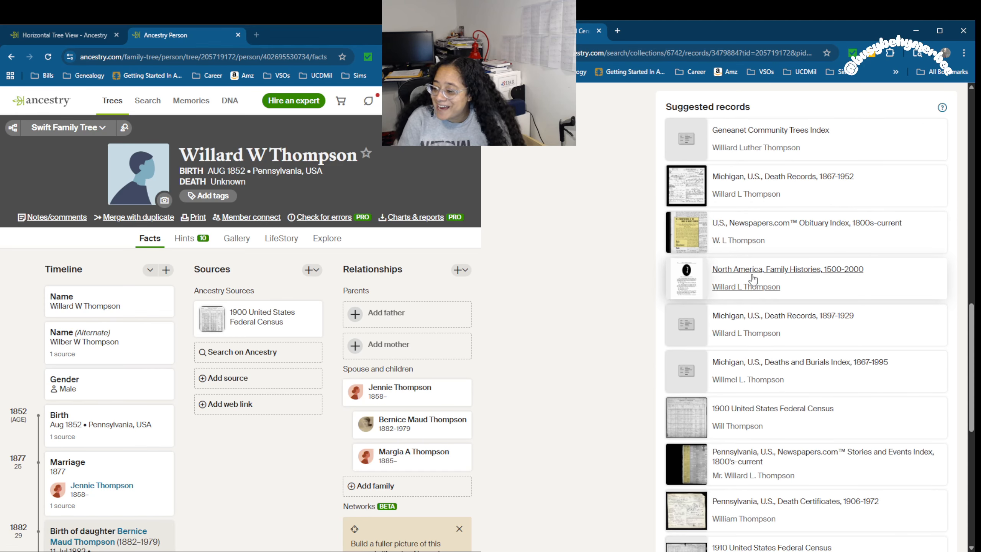
pyautogui.scroll(-1, 651, 314)
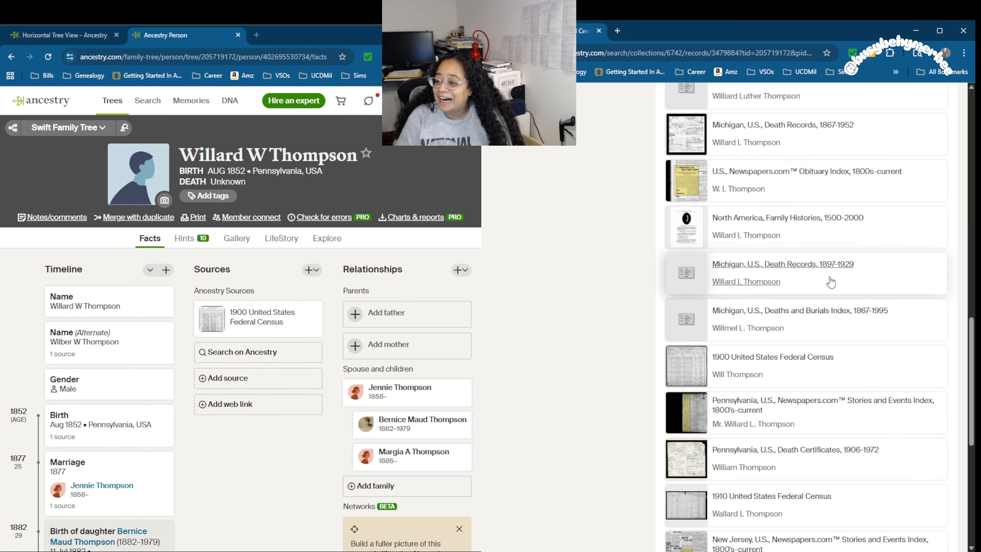
pyautogui.scroll(-1, 773, 291)
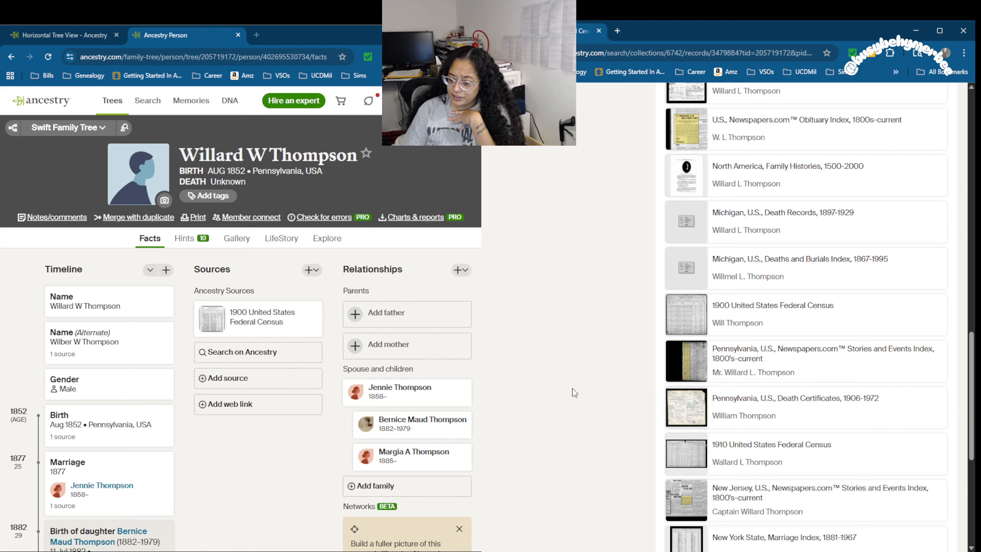
pyautogui.scroll(-4, 561, 386)
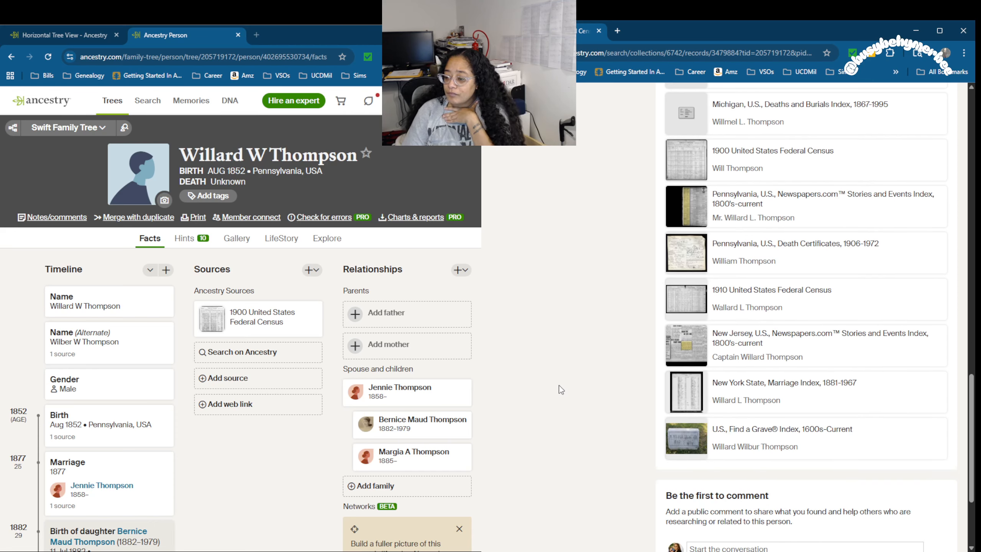
pyautogui.scroll(3, 578, 404)
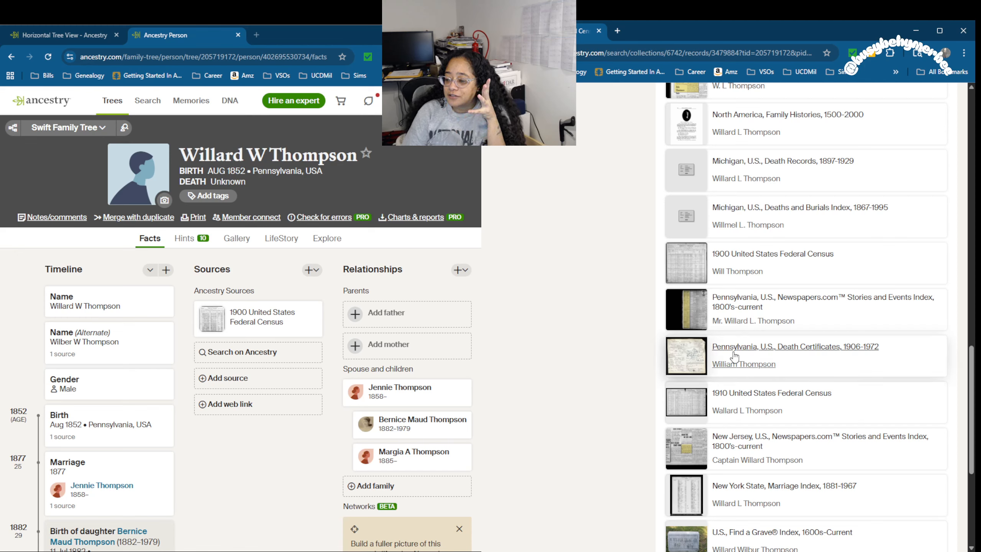
# Step: Open the suggested Pennsylvania Death Certificates, Newspapers.com Obituary Index and Michigan Death Records, 1867-1952 entries in separate tabs
pyautogui.middleClick(754, 362)
pyautogui.scroll(4, 566, 330)
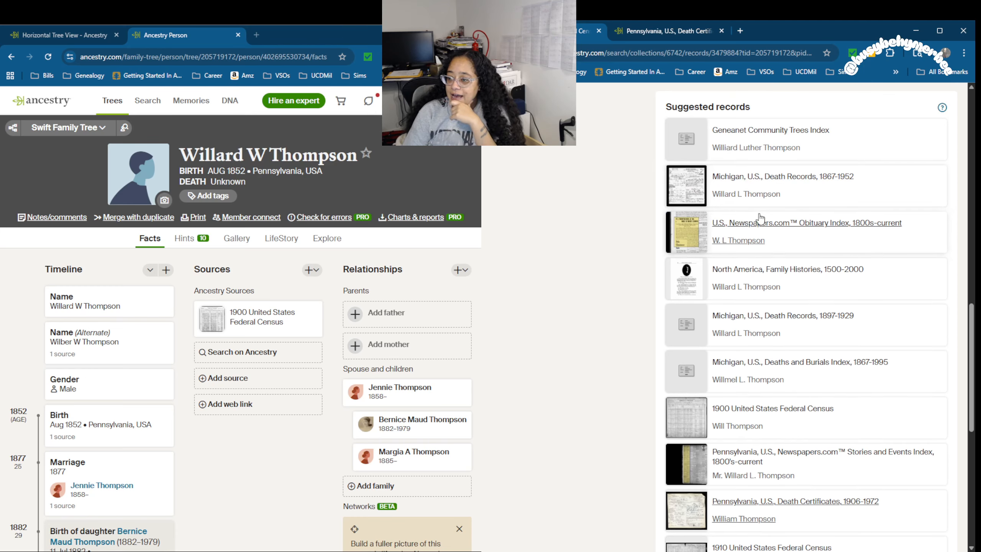
pyautogui.middleClick(793, 239)
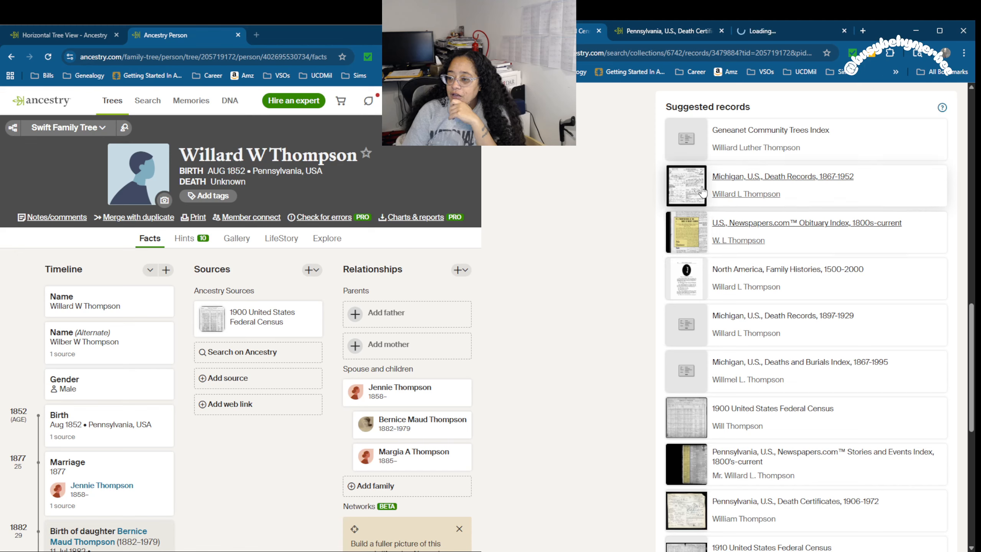
pyautogui.middleClick(772, 196)
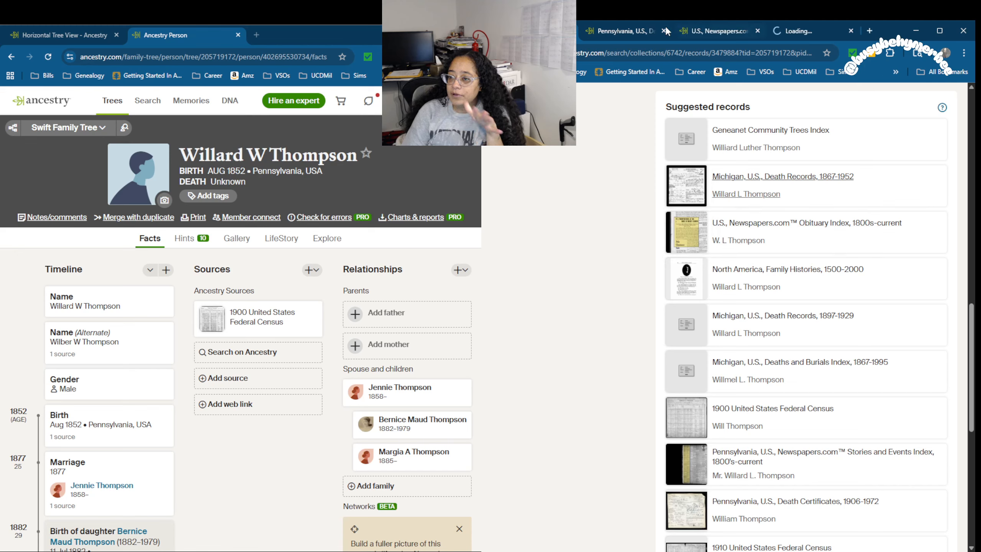
# Step: Compare the names, dates, places and relatives in the three opened death and obituary records, closing each one after reading
pyautogui.click(638, 31)
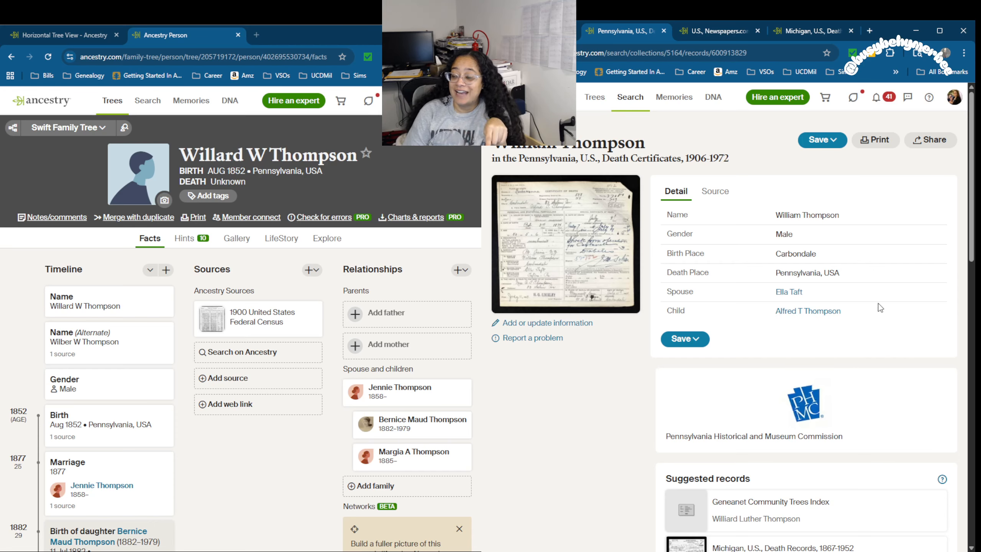
pyautogui.click(664, 30)
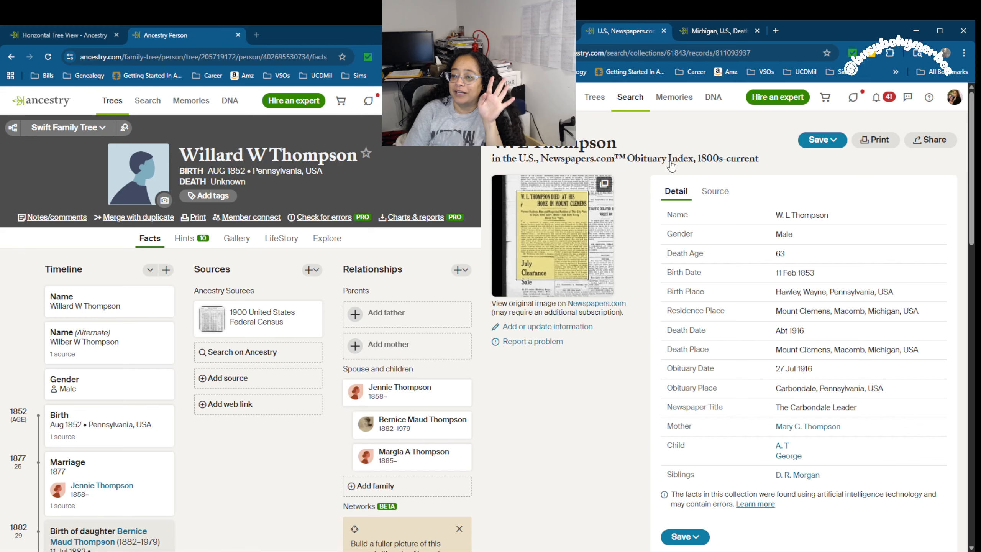
pyautogui.moveTo(560, 234)
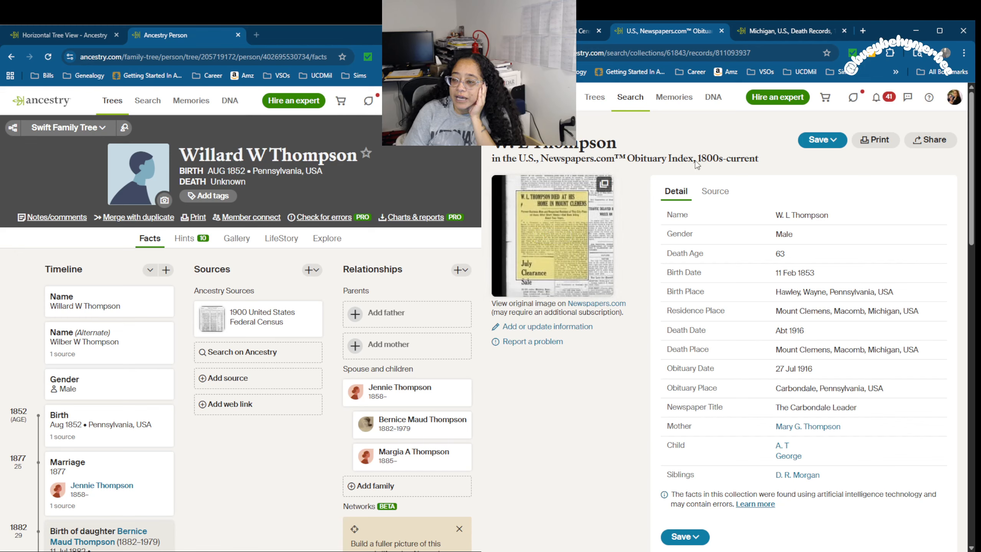
pyautogui.click(721, 31)
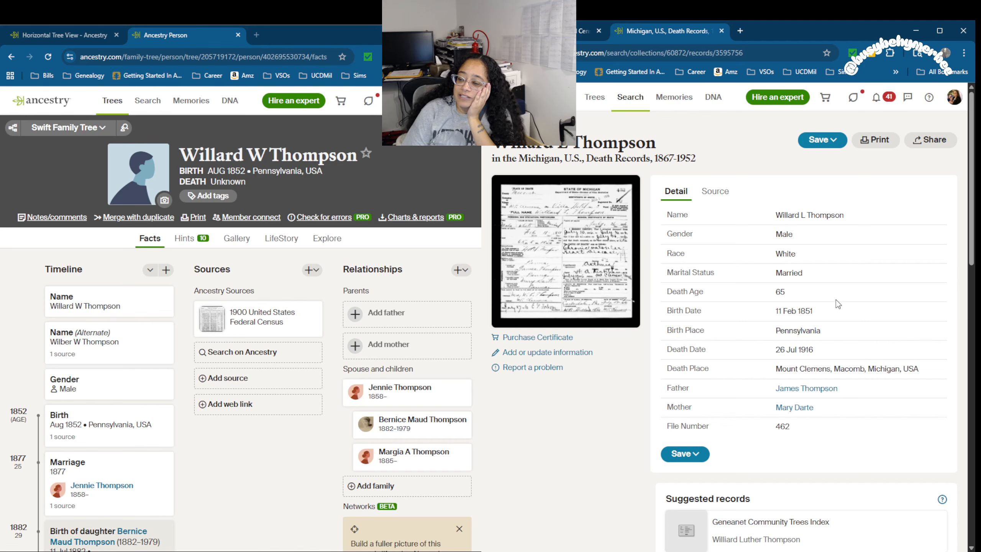
pyautogui.click(723, 30)
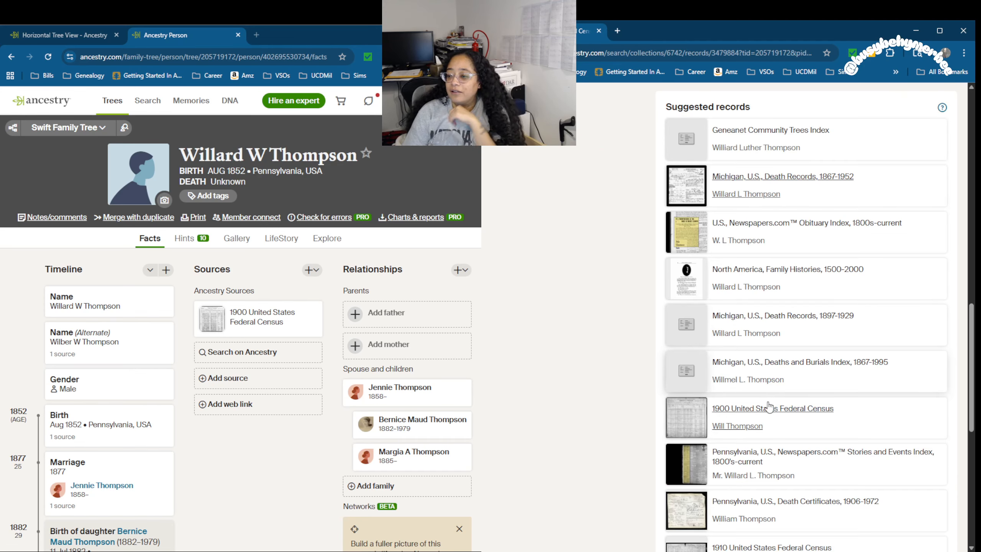
# Step: Recheck the 1880 census record and its suggested records, and open the suggested U.S., Find a Grave Index, 1600s-Current entry
pyautogui.scroll(-6, 769, 409)
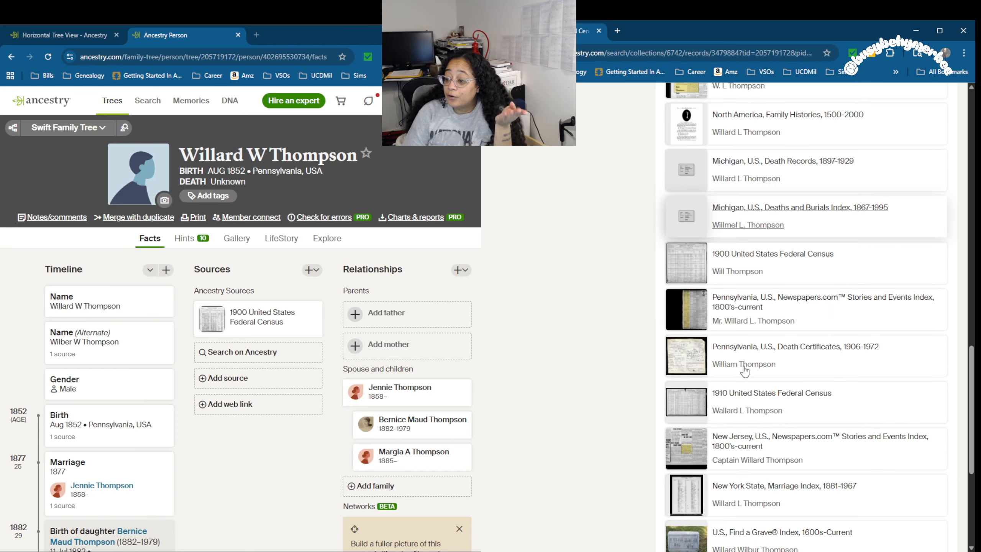
pyautogui.scroll(10, 734, 383)
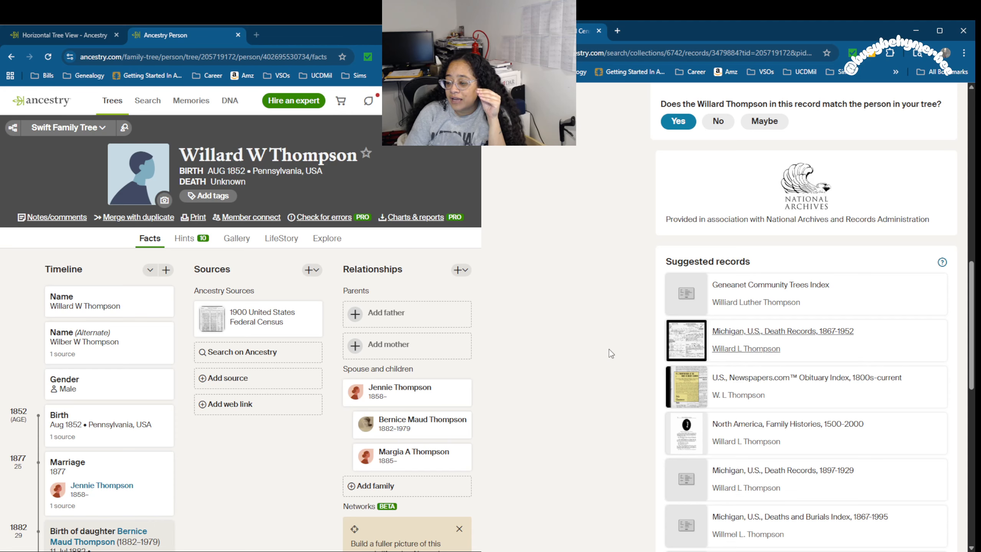
pyautogui.scroll(9, 609, 350)
pyautogui.scroll(7, 609, 349)
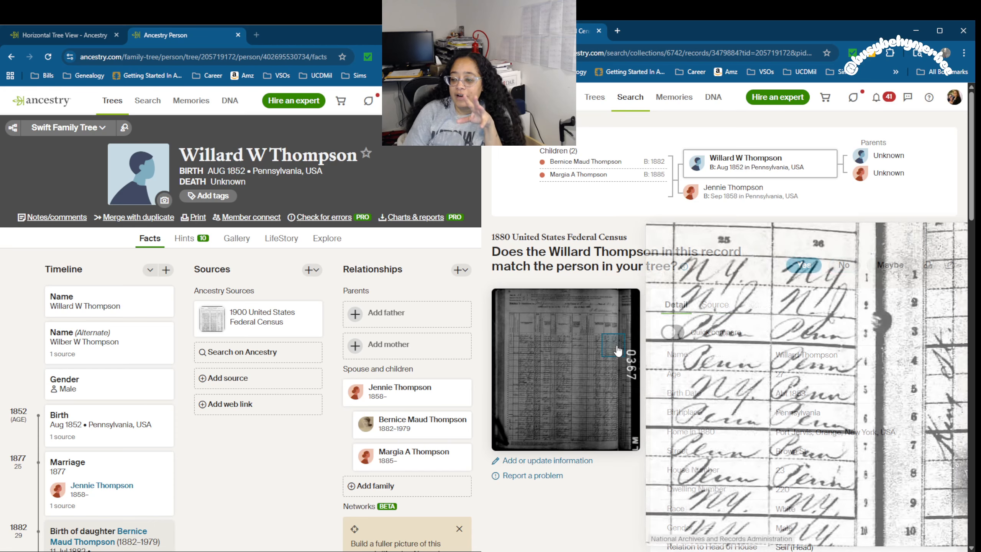
pyautogui.scroll(-16, 616, 351)
pyautogui.scroll(-10, 758, 210)
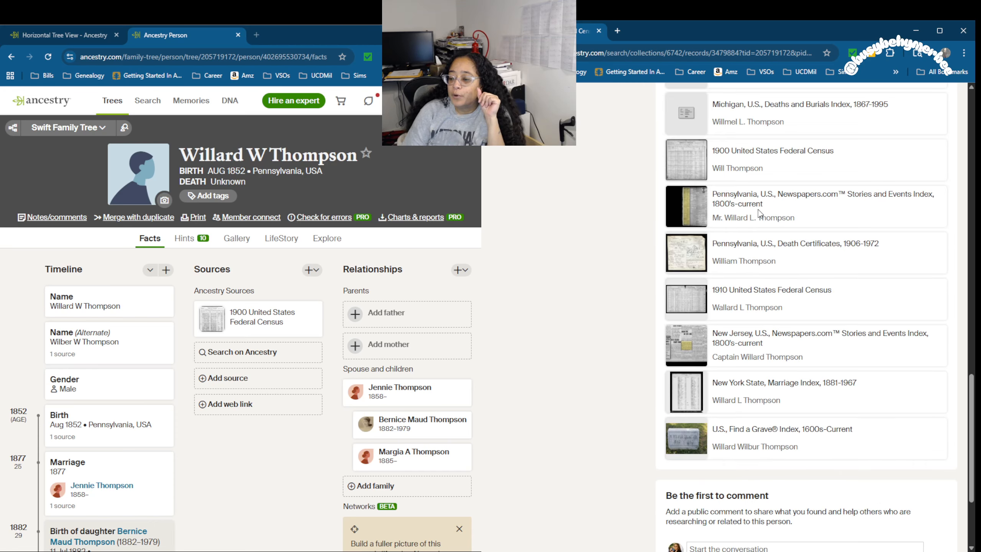
pyautogui.click(764, 432)
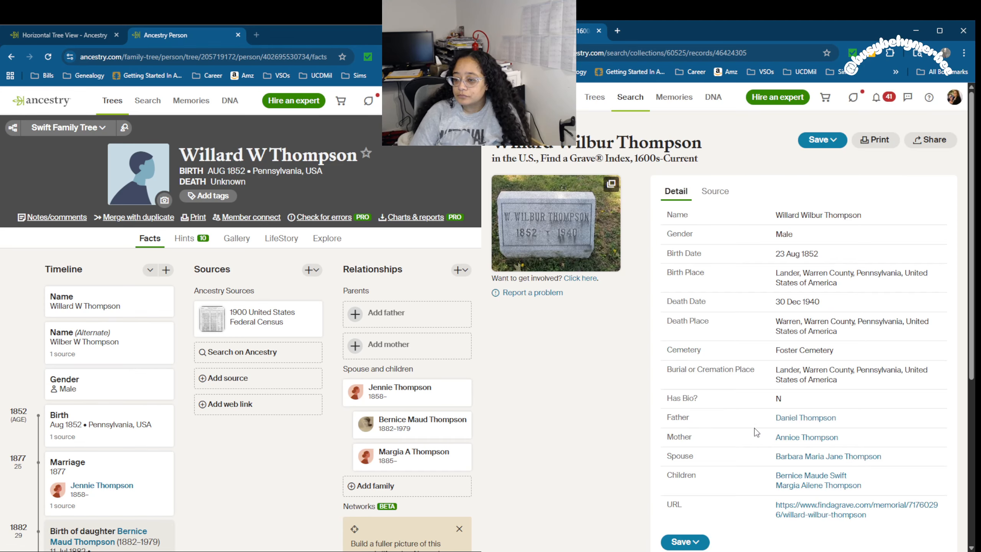
# Step: Review the linked Find a Grave memorial and its listed father's memorial, close them, and return to the 1880 census record's details
pyautogui.click(854, 513)
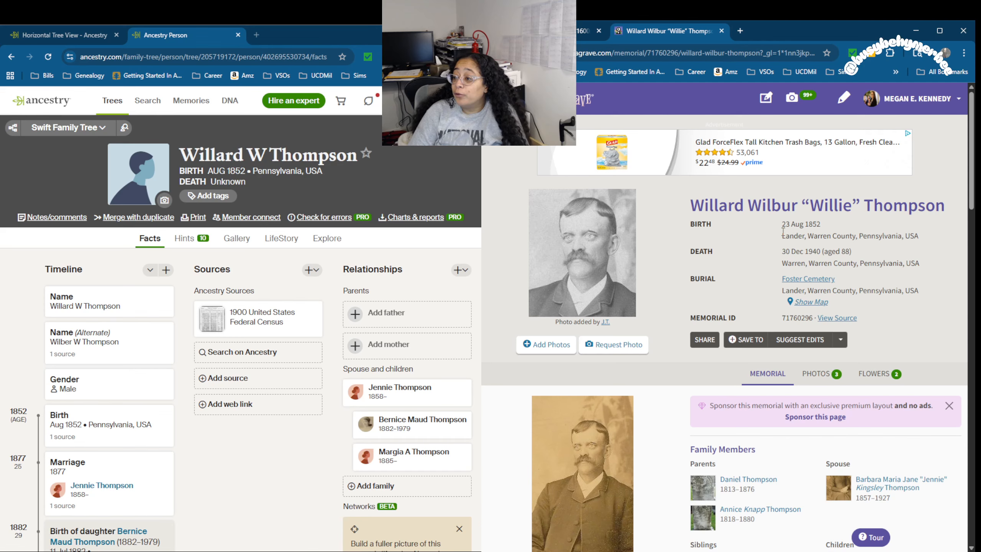
pyautogui.scroll(-5, 788, 252)
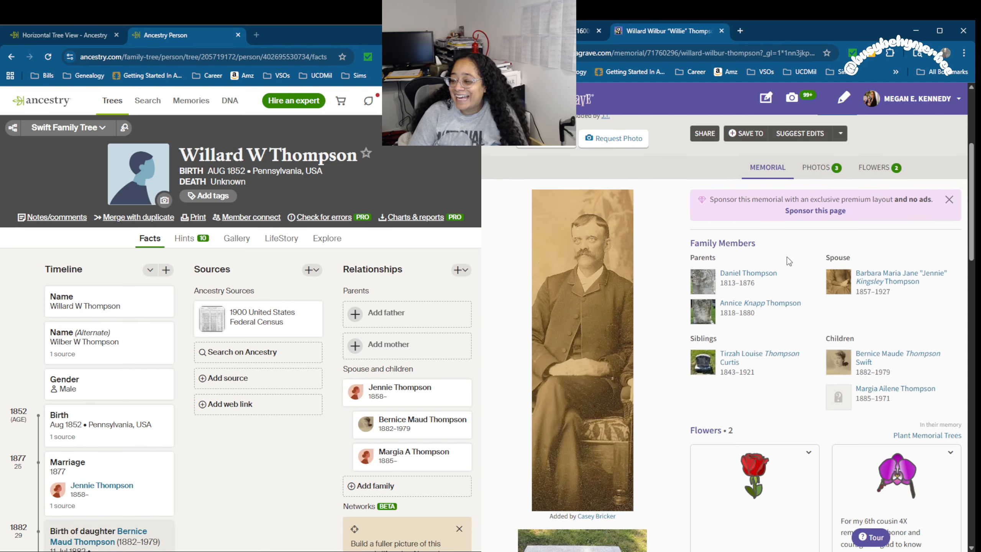
pyautogui.scroll(1, 791, 249)
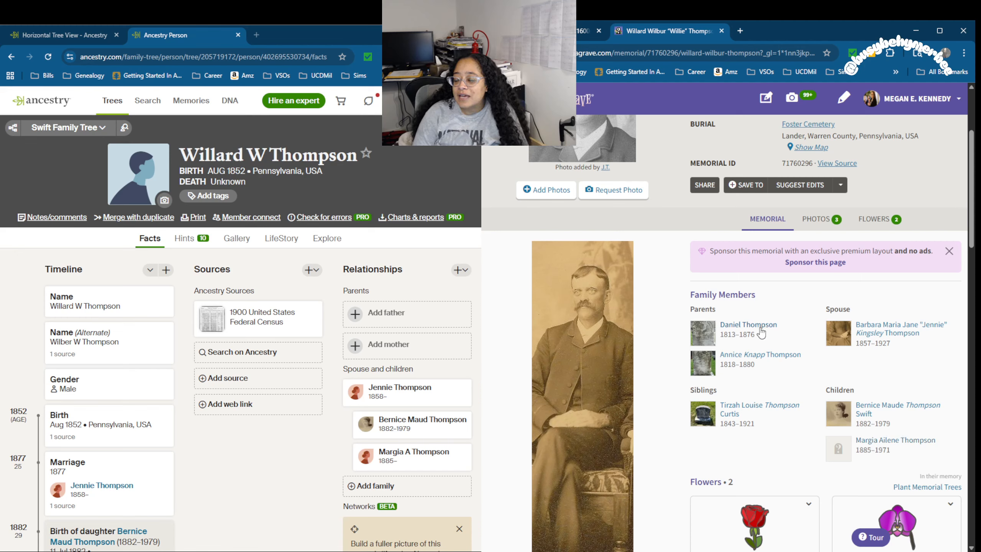
pyautogui.click(735, 330)
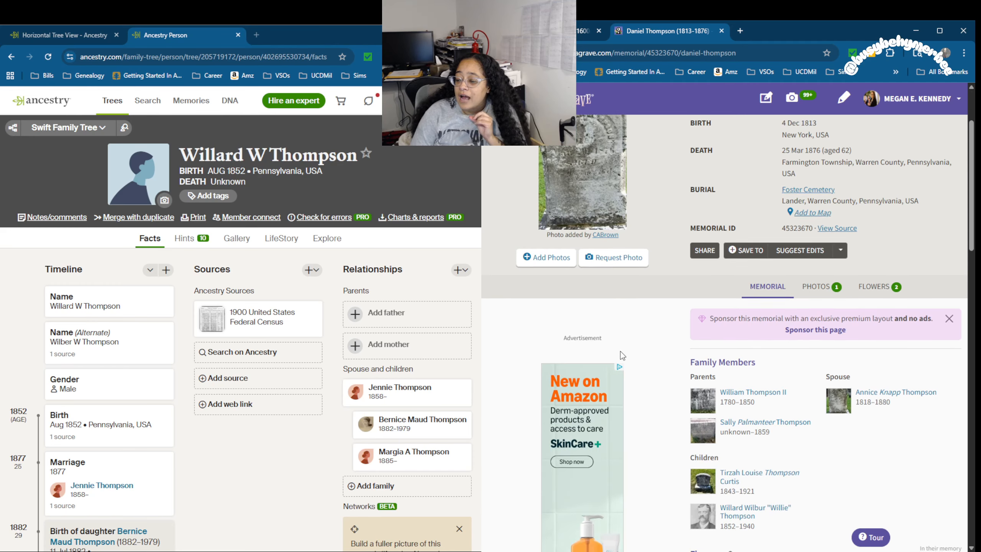
pyautogui.scroll(-5, 670, 354)
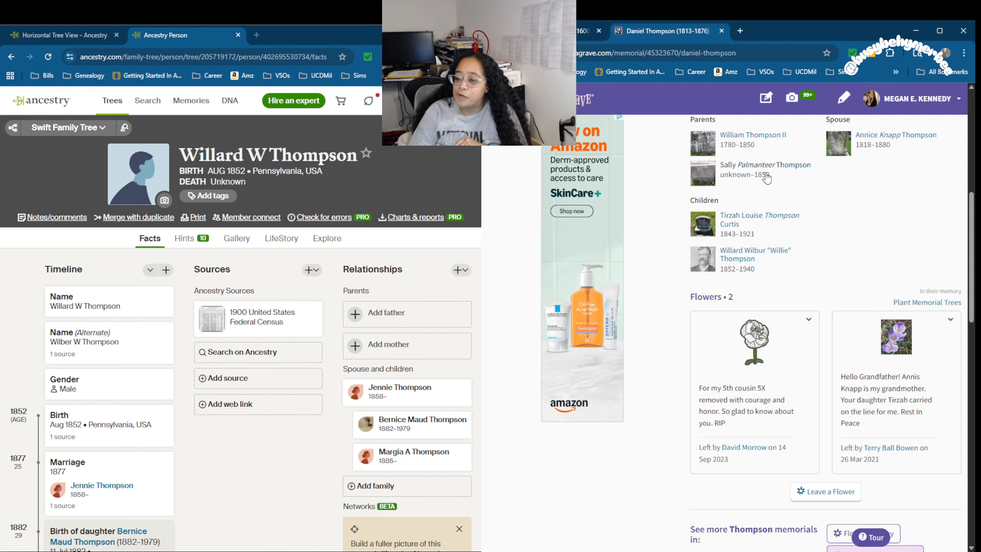
pyautogui.click(722, 31)
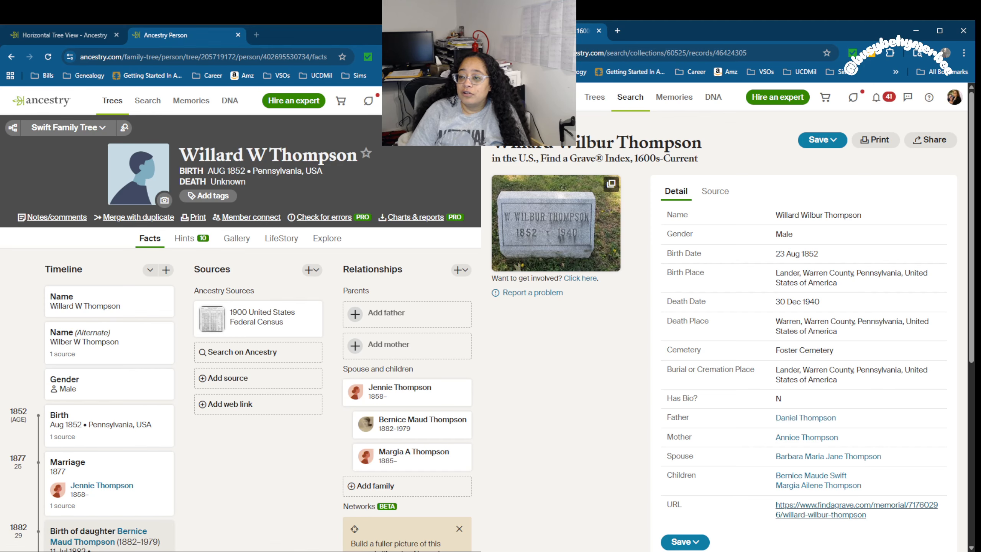
pyautogui.click(493, 53)
pyautogui.scroll(10, 529, 212)
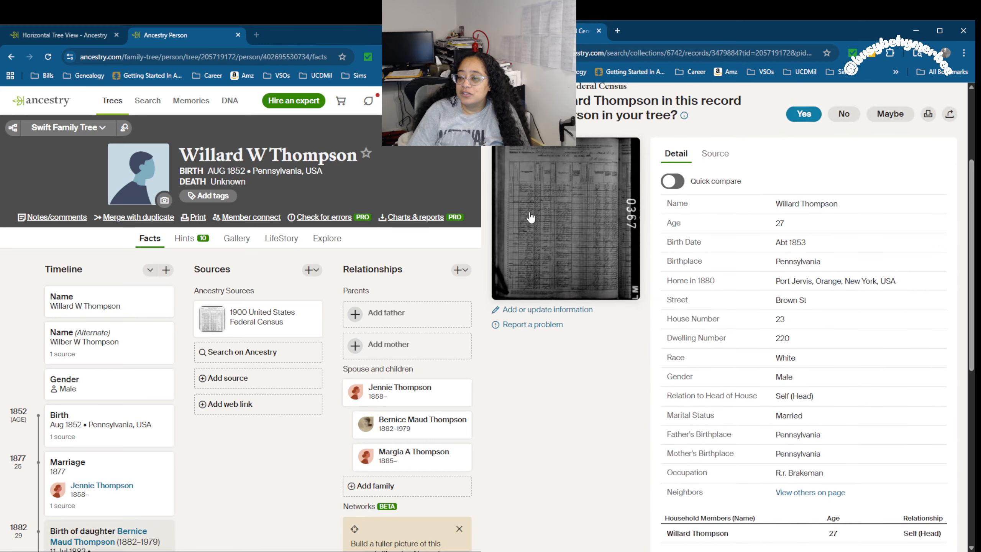
# Step: Leave the 1880 census record, open the profile of the man's wife, and bring up her record hints
pyautogui.click(743, 164)
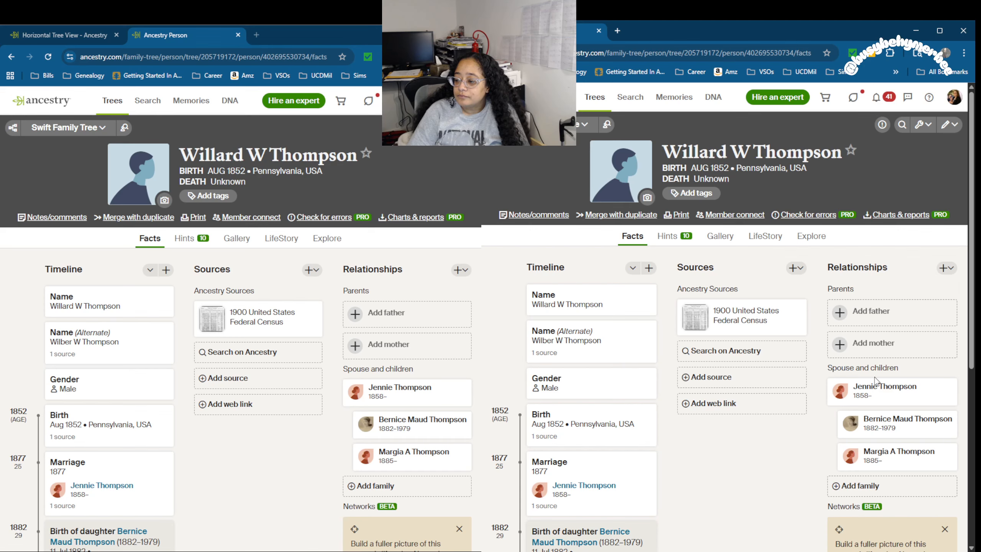
pyautogui.click(401, 402)
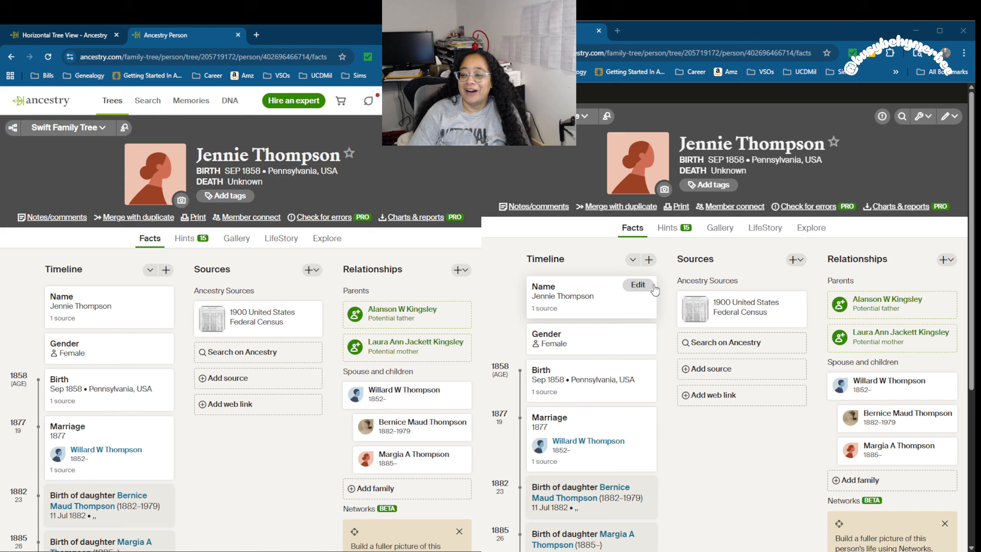
pyautogui.click(671, 232)
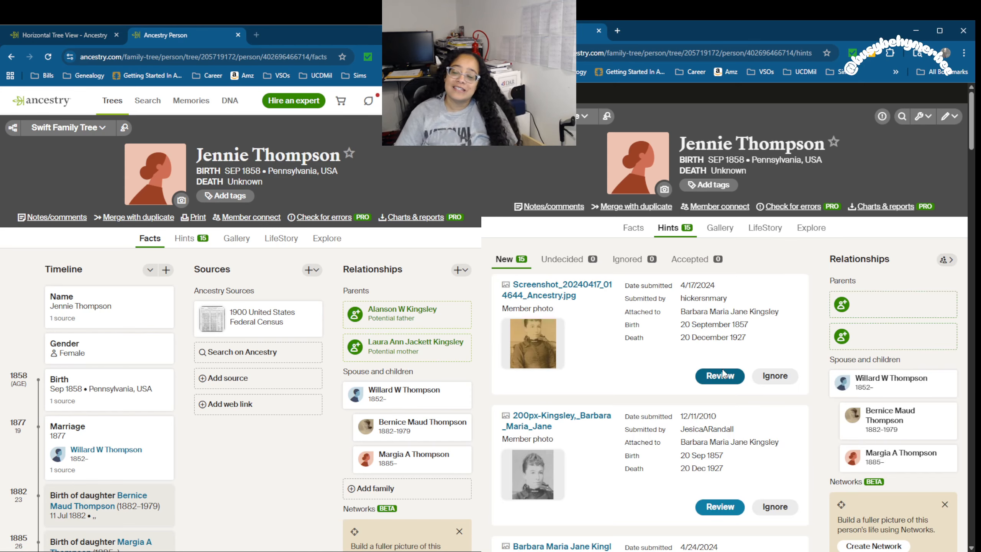
pyautogui.scroll(-10, 654, 334)
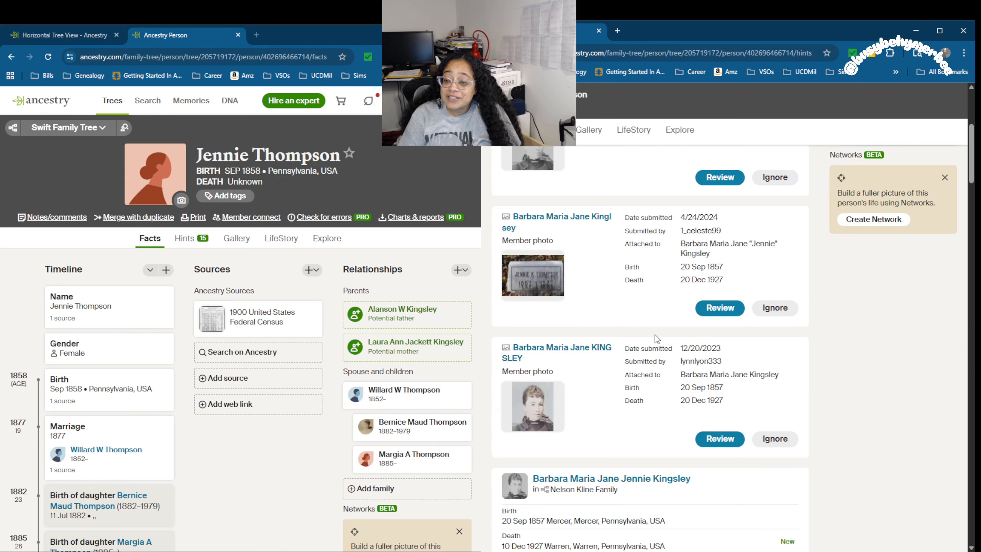
pyautogui.scroll(15, 656, 337)
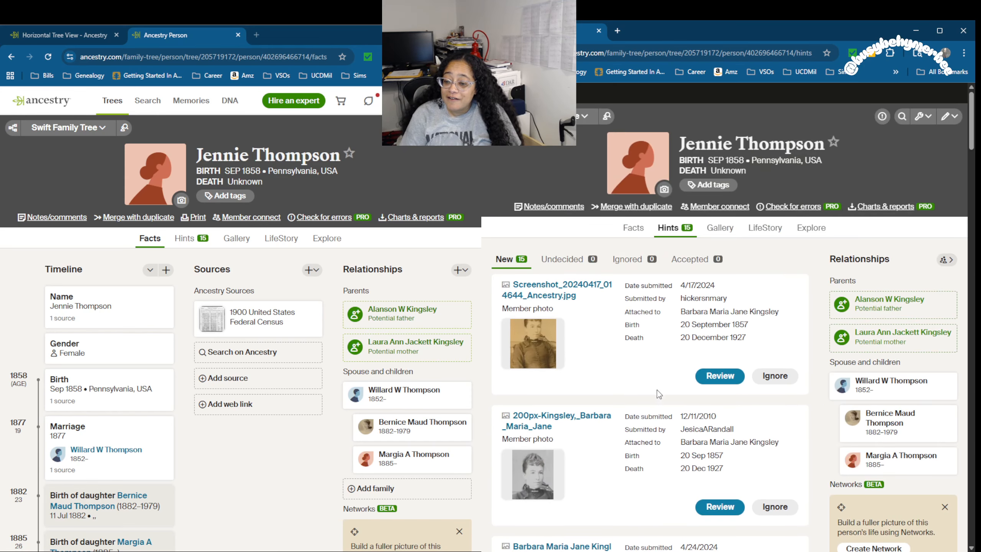
# Step: Accept the member photo hint submitted 12/11/2010 for the wife and close the confirmation
pyautogui.scroll(-3, 658, 394)
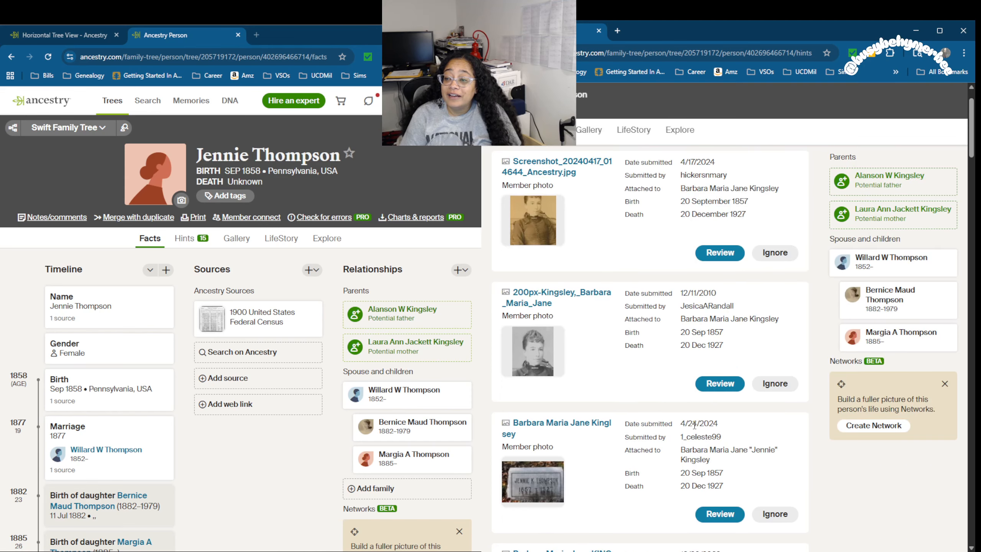
pyautogui.click(721, 383)
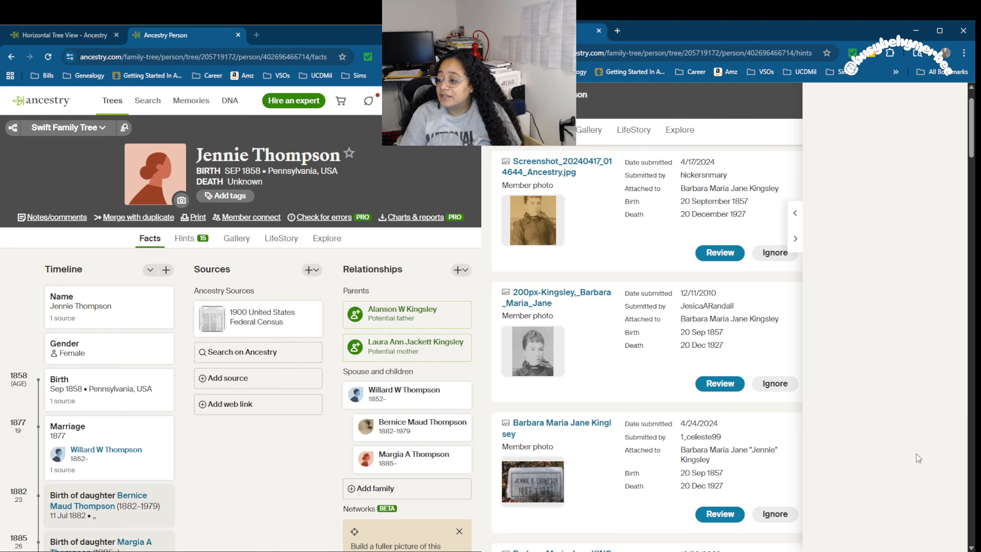
pyautogui.click(920, 530)
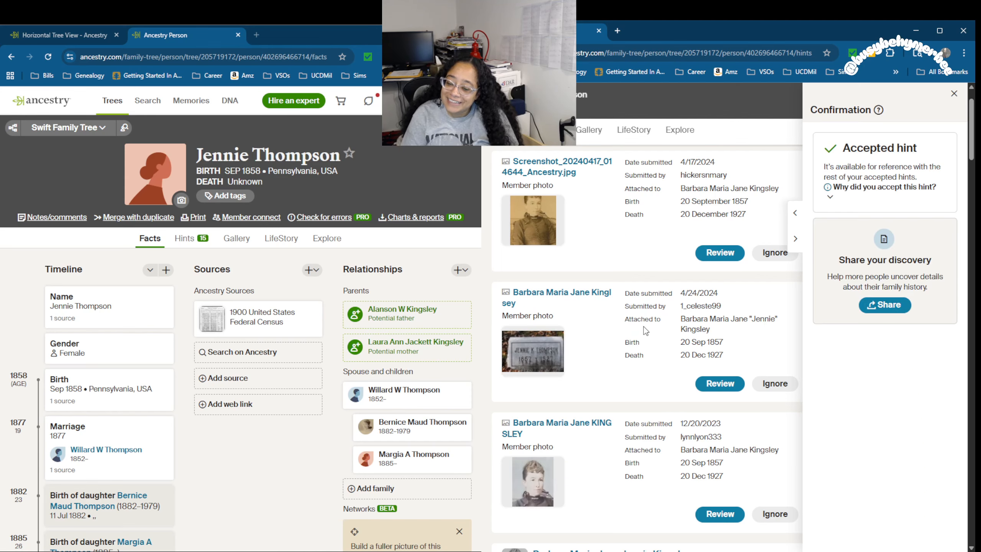
pyautogui.scroll(-5, 644, 326)
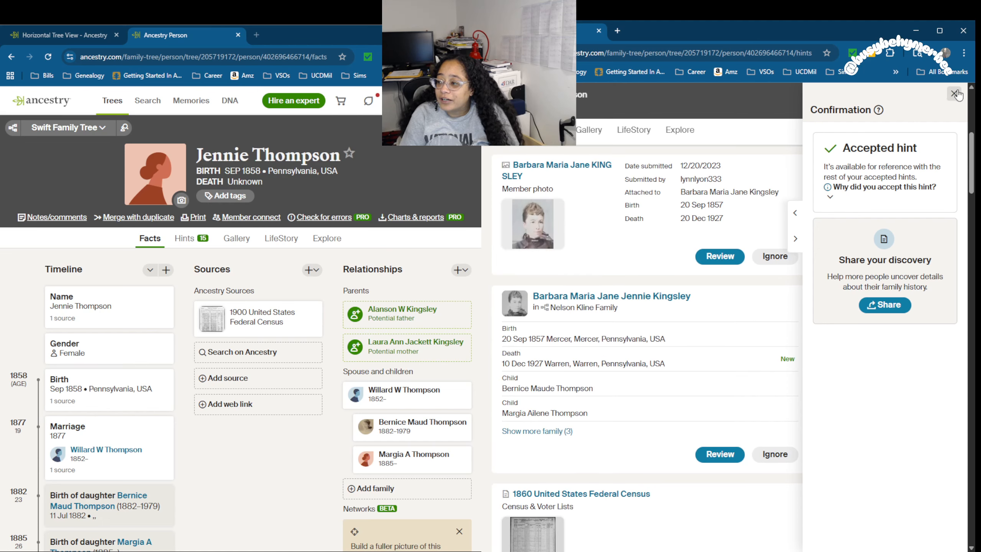
pyautogui.click(958, 94)
# Step: Examine the wife's remaining hints, comparing names, dates, places and relatives across the census, death, grave, marriage and obituary entries
pyautogui.scroll(-4, 703, 282)
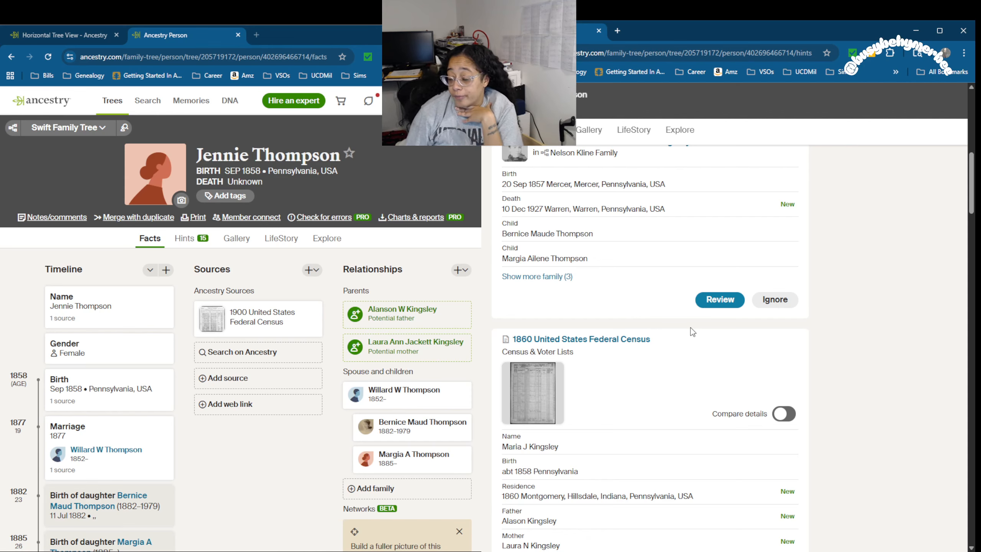
pyautogui.scroll(-4, 692, 331)
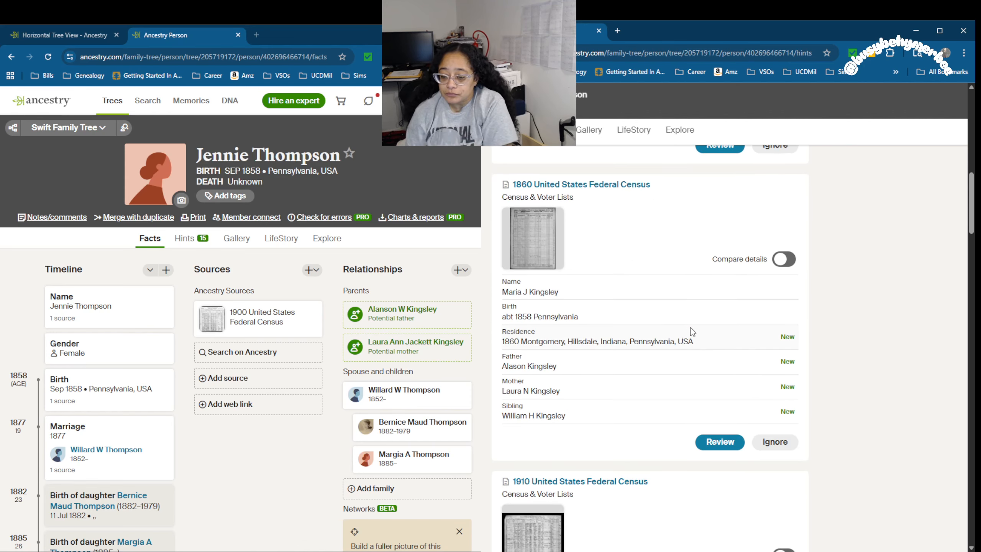
pyautogui.scroll(-4, 679, 314)
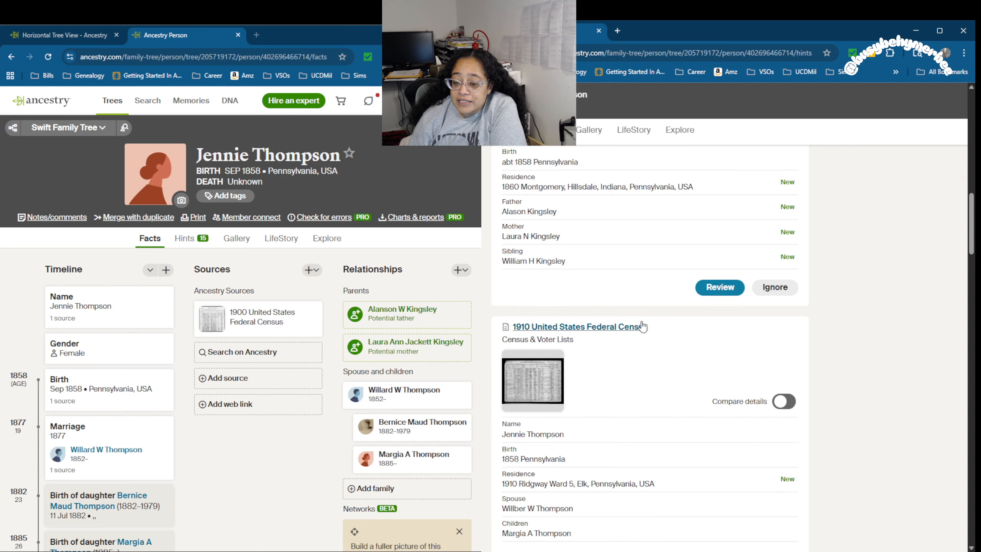
pyautogui.scroll(-10, 643, 327)
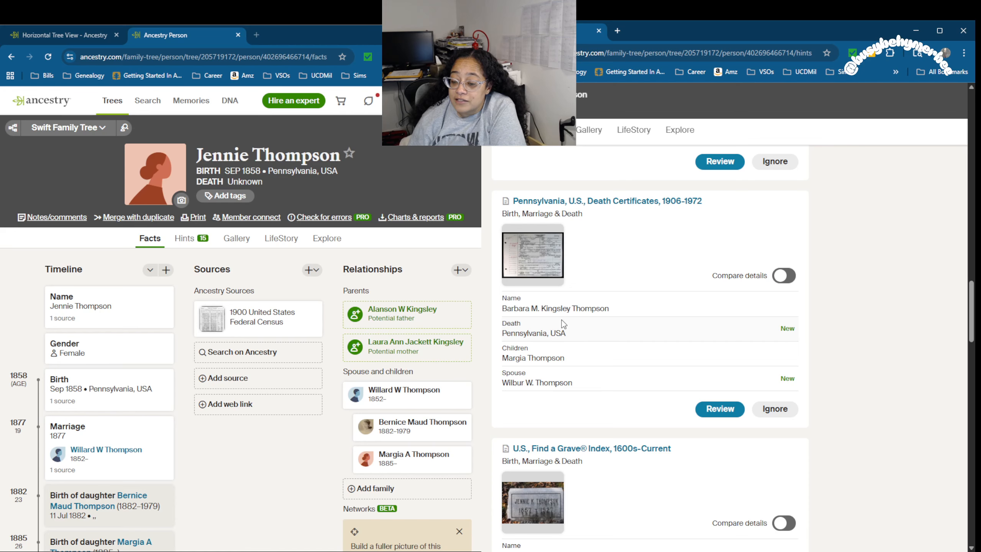
pyautogui.scroll(-15, 561, 320)
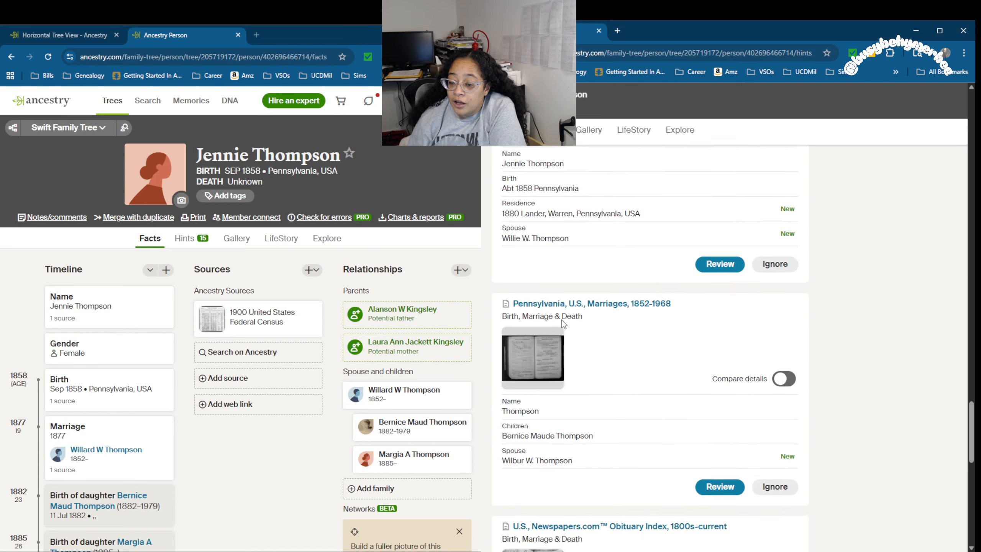
pyautogui.scroll(-15, 561, 319)
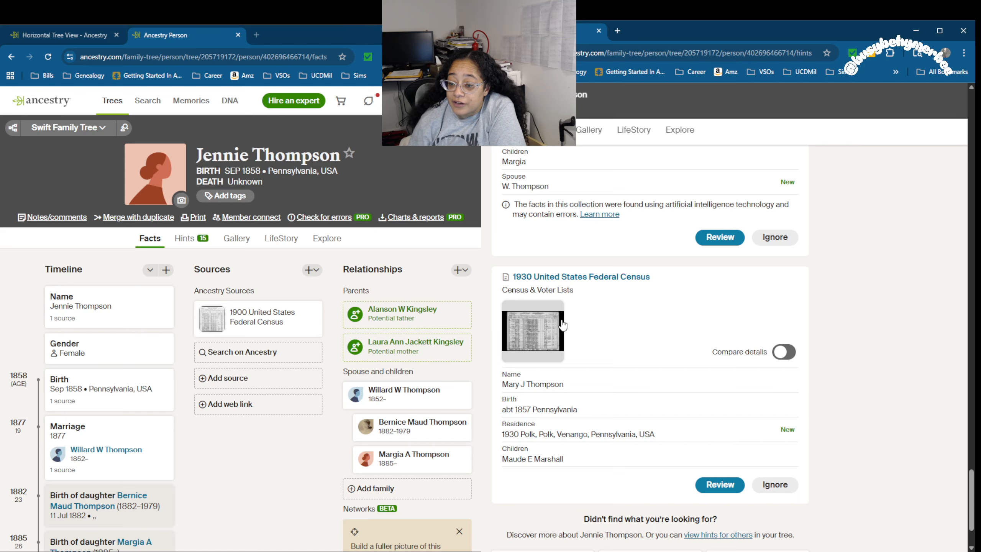
pyautogui.scroll(-3, 563, 326)
pyautogui.scroll(15, 562, 326)
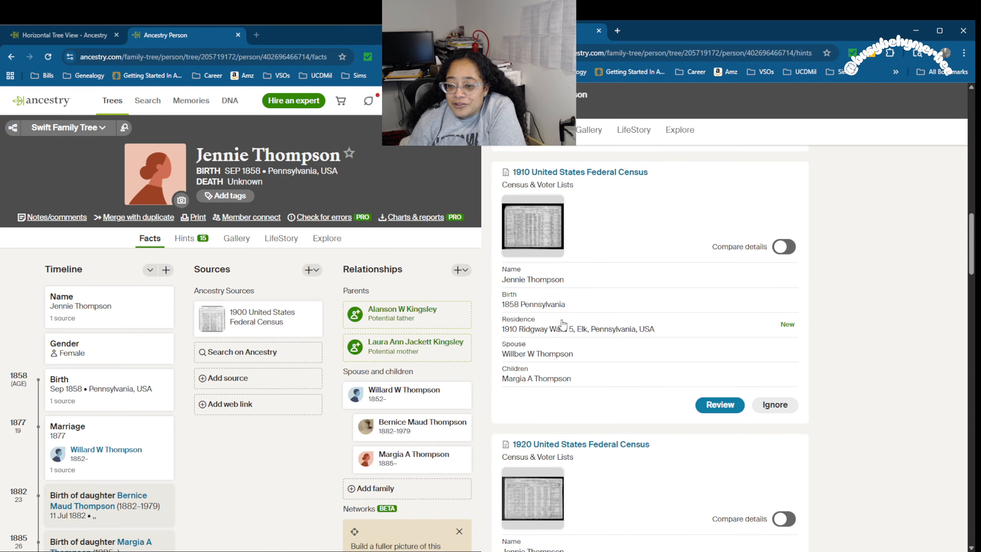
pyautogui.scroll(10, 562, 325)
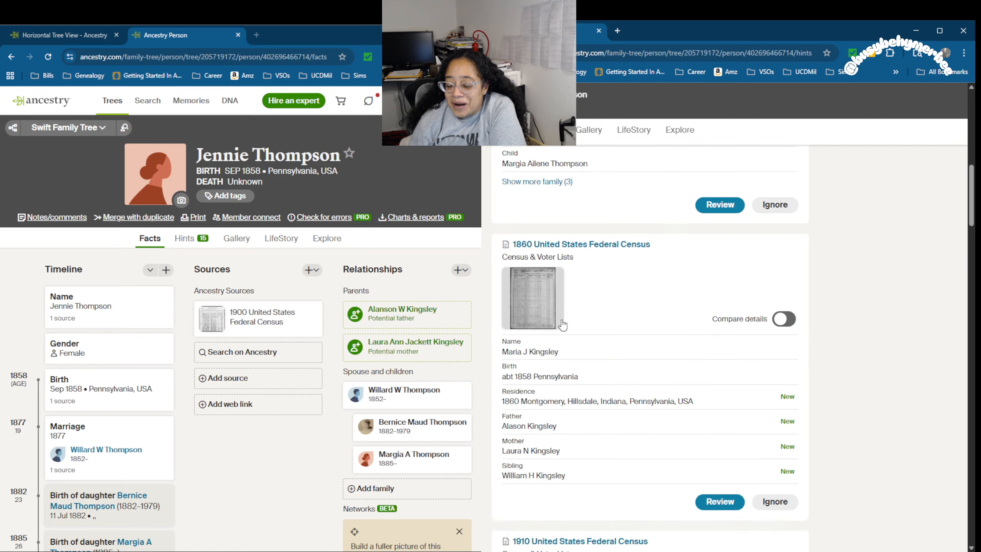
pyautogui.scroll(-10, 563, 326)
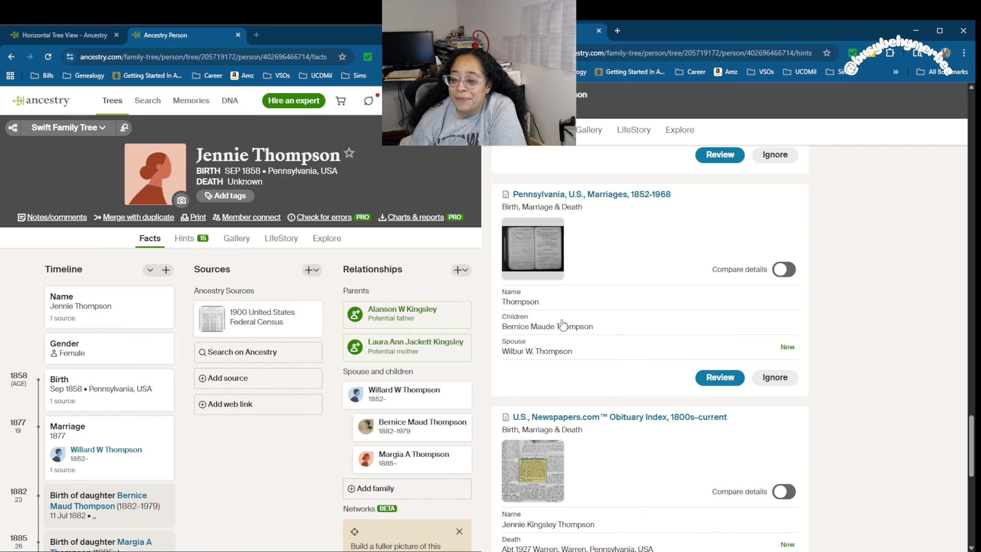
# Step: Review the Newspapers.com Obituary Index hint, open its full record page, and open the suggested Pennsylvania, U.S., Death Certificates, 1906-1972 record
pyautogui.scroll(-5, 562, 326)
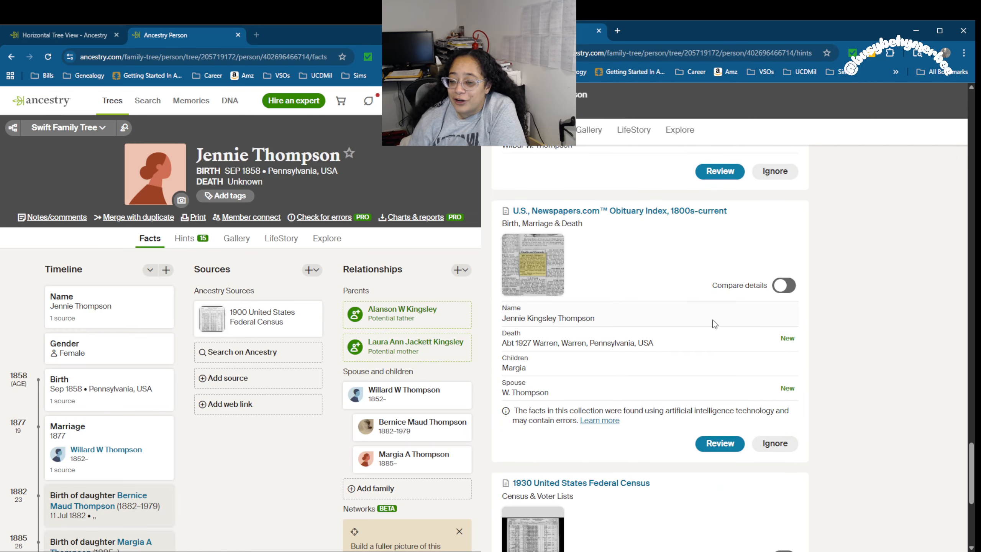
pyautogui.click(704, 449)
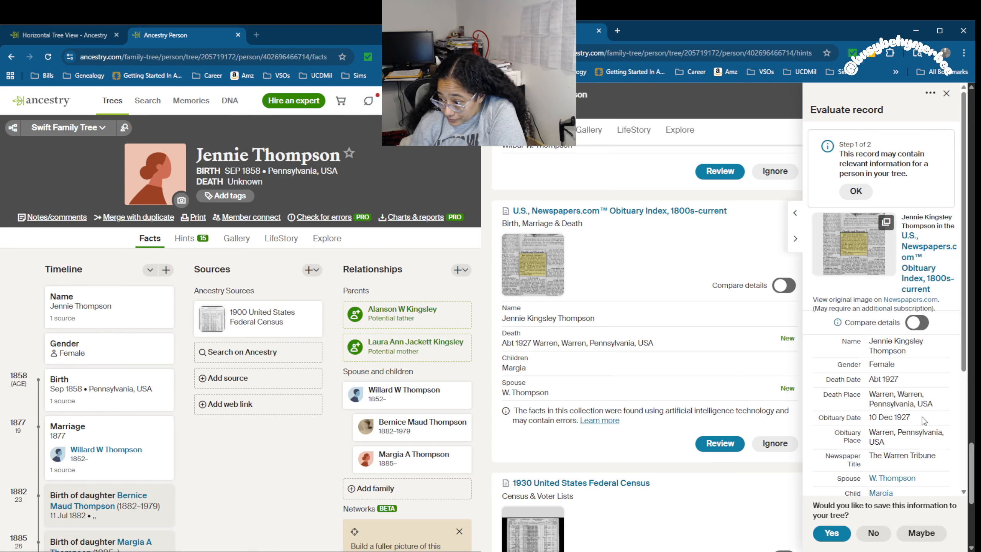
pyautogui.scroll(-5, 922, 418)
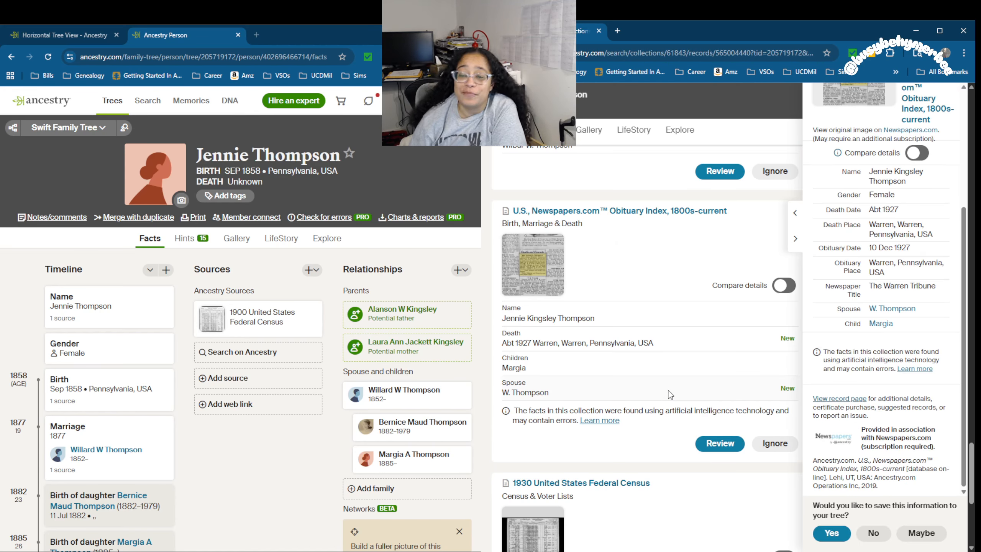
pyautogui.scroll(-8, 673, 387)
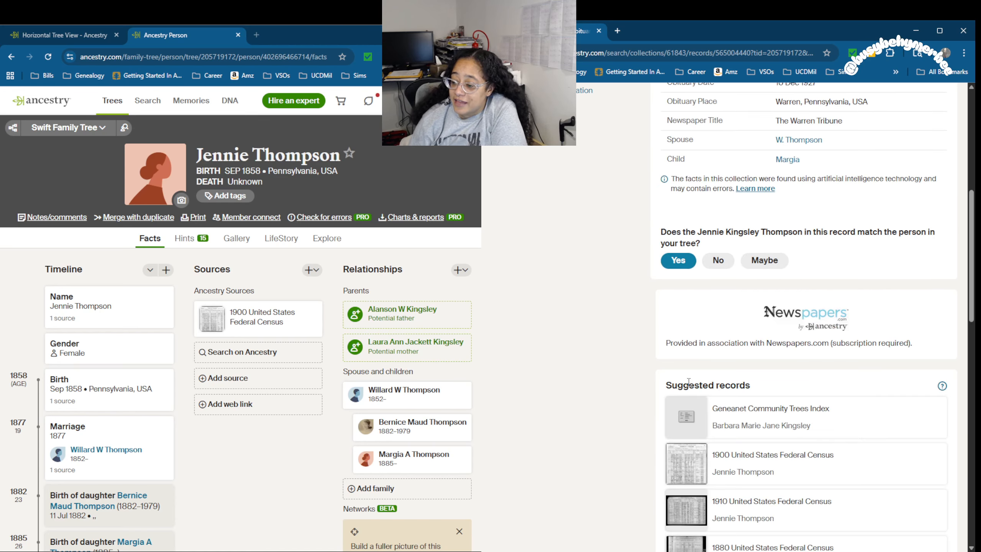
pyautogui.scroll(-10, 673, 387)
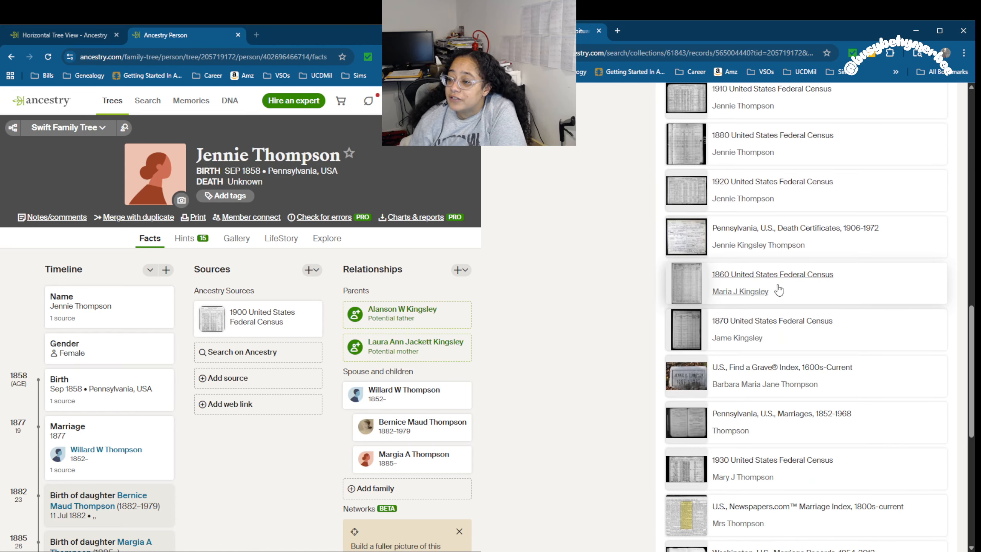
pyautogui.click(741, 229)
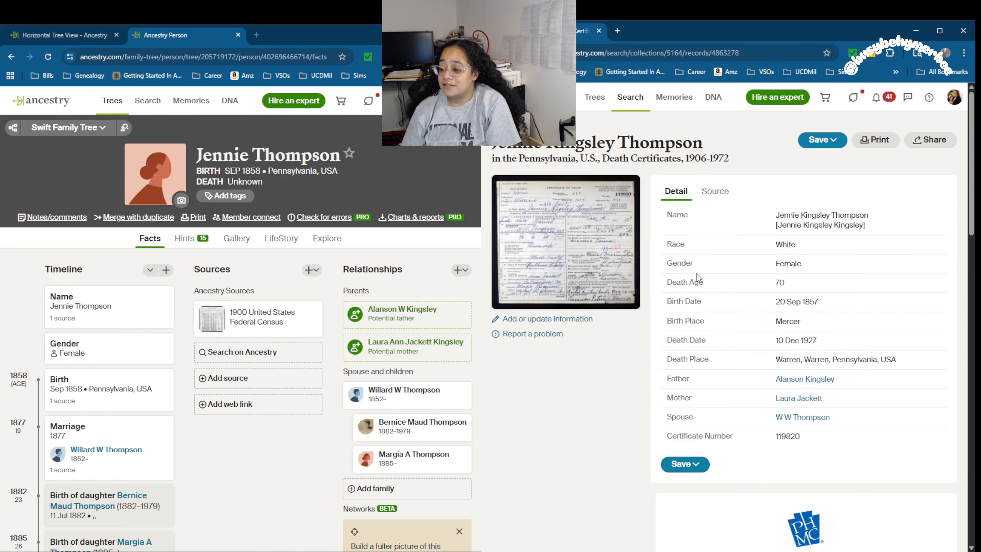
# Step: Attach the Pennsylvania death certificate record to the wife's existing entry in the Swift Family Tree
pyautogui.click(690, 465)
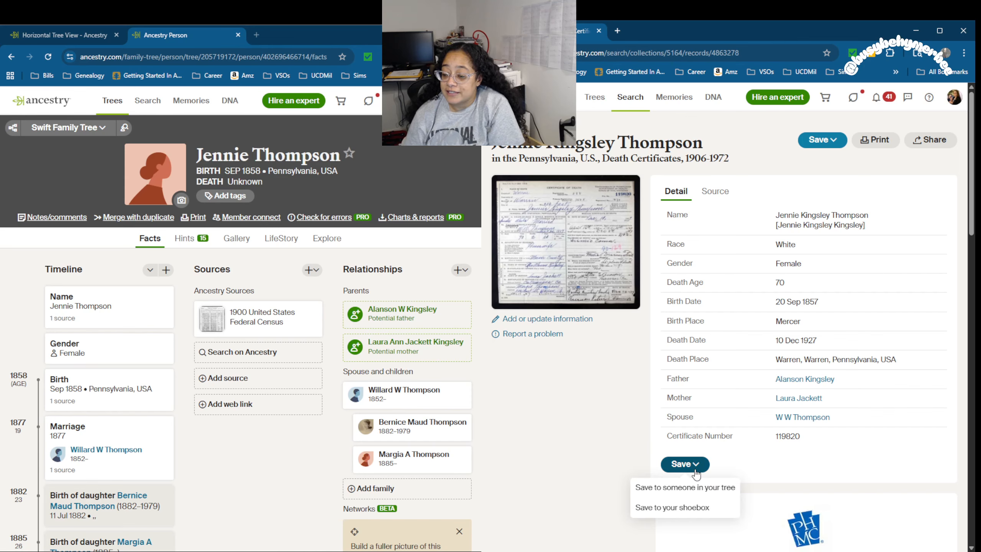
pyautogui.click(695, 487)
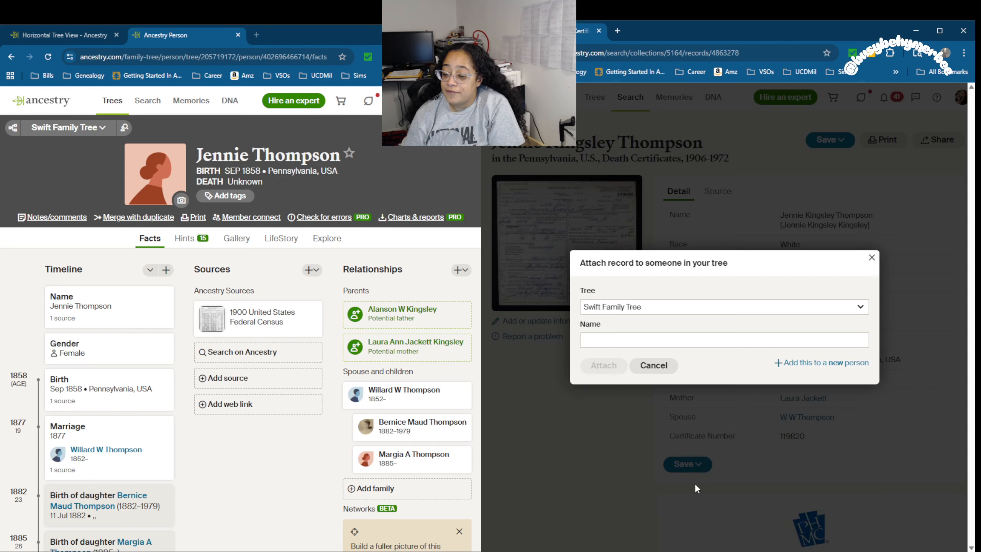
pyautogui.click(743, 341)
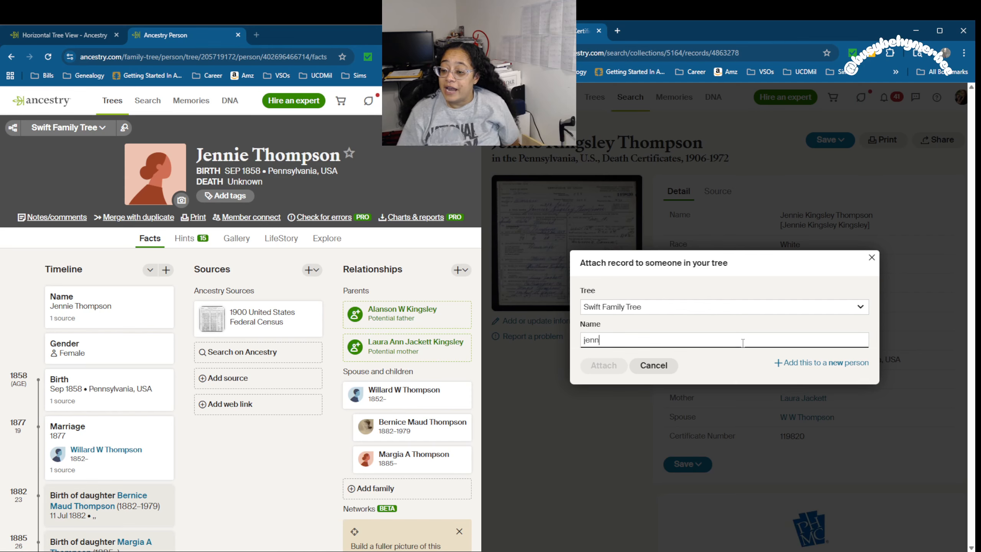
pyautogui.write('jenn')
pyautogui.click(651, 356)
pyautogui.click(604, 365)
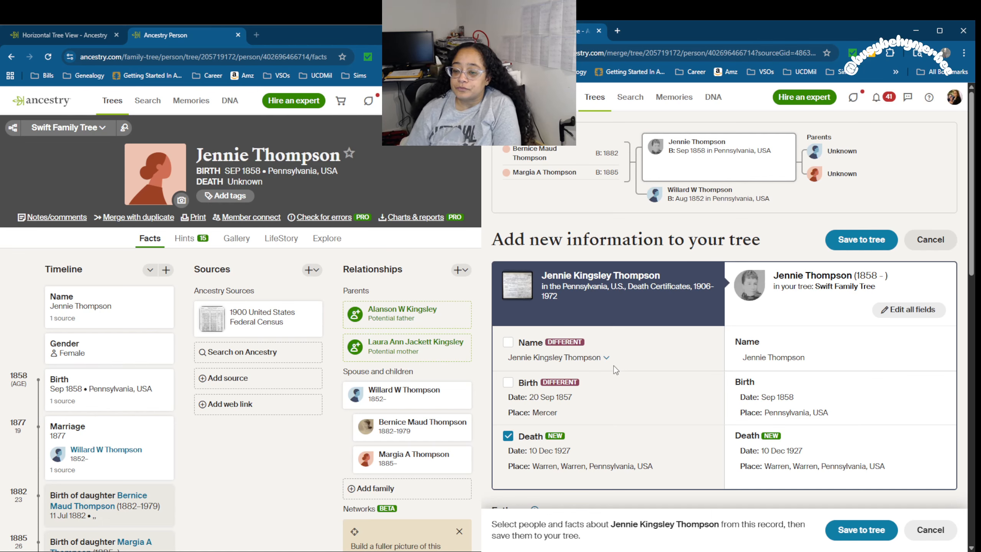
# Step: Open the original death certificate image without its detail pane and examine the spouse, birth, parents, informant and burial entries
pyautogui.click(604, 307)
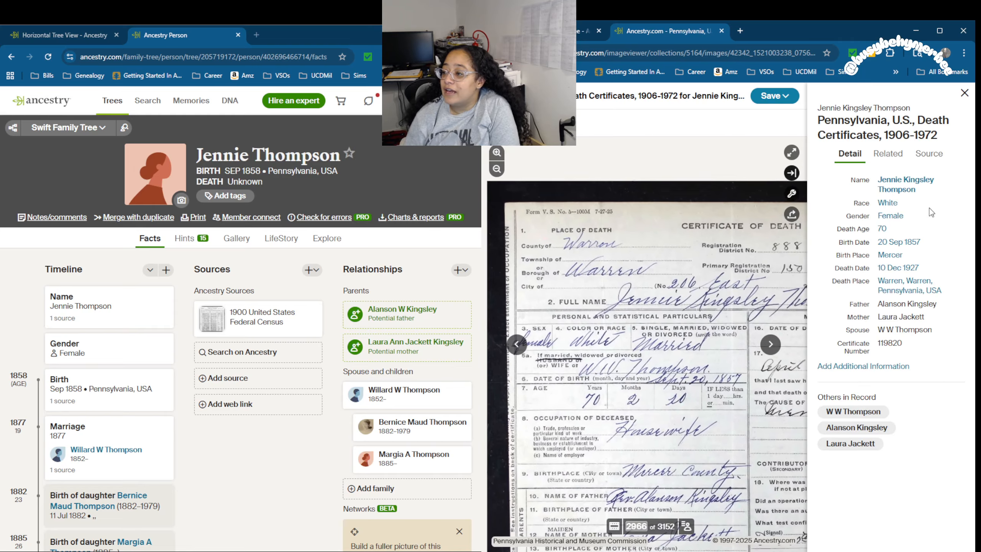
pyautogui.click(965, 93)
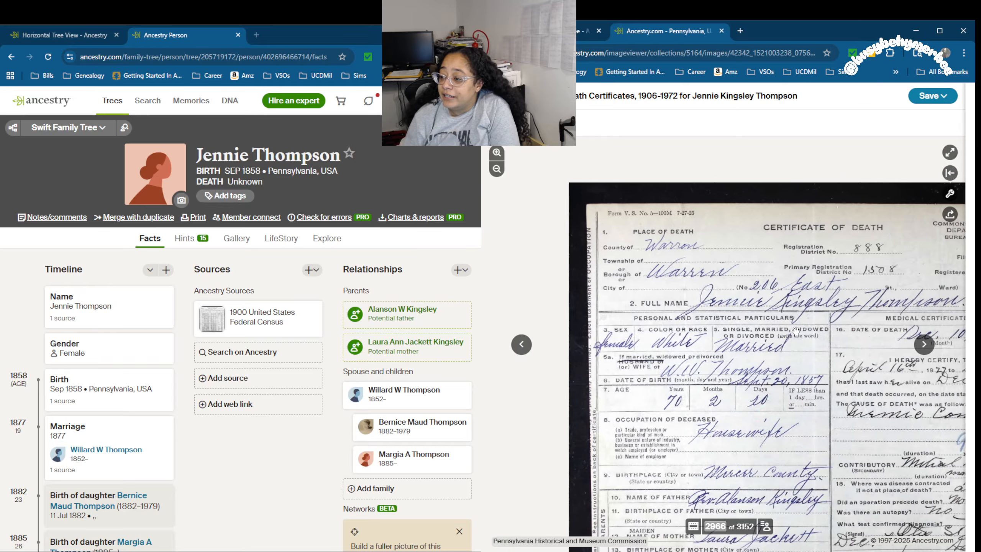
pyautogui.moveTo(786, 326); pyautogui.dragTo(711, 274)
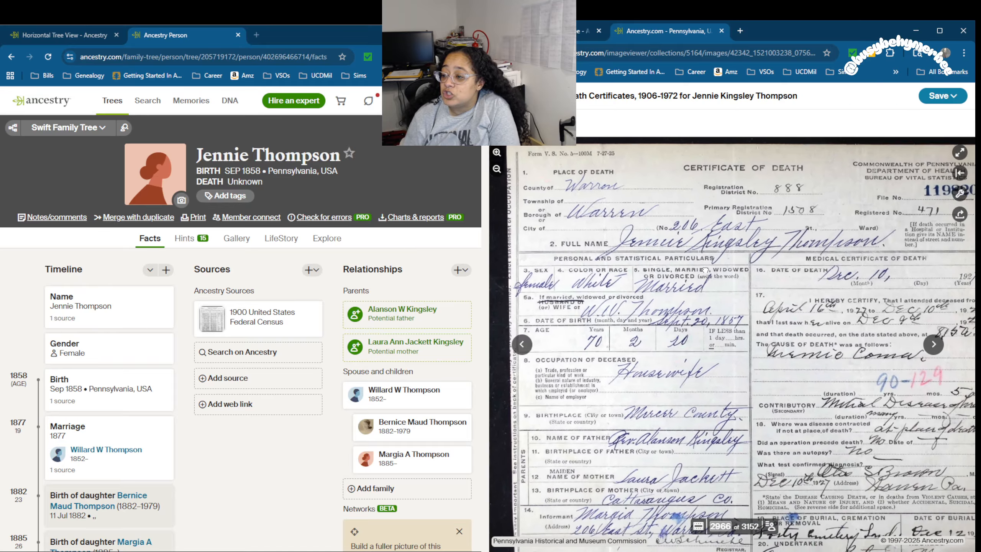
pyautogui.moveTo(558, 281); pyautogui.dragTo(559, 265)
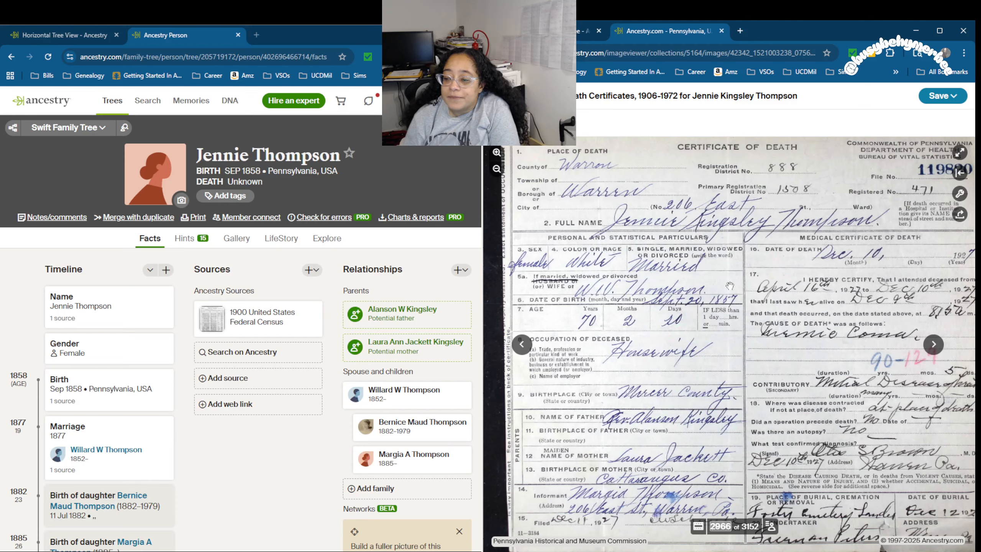
pyautogui.moveTo(681, 349); pyautogui.dragTo(674, 307)
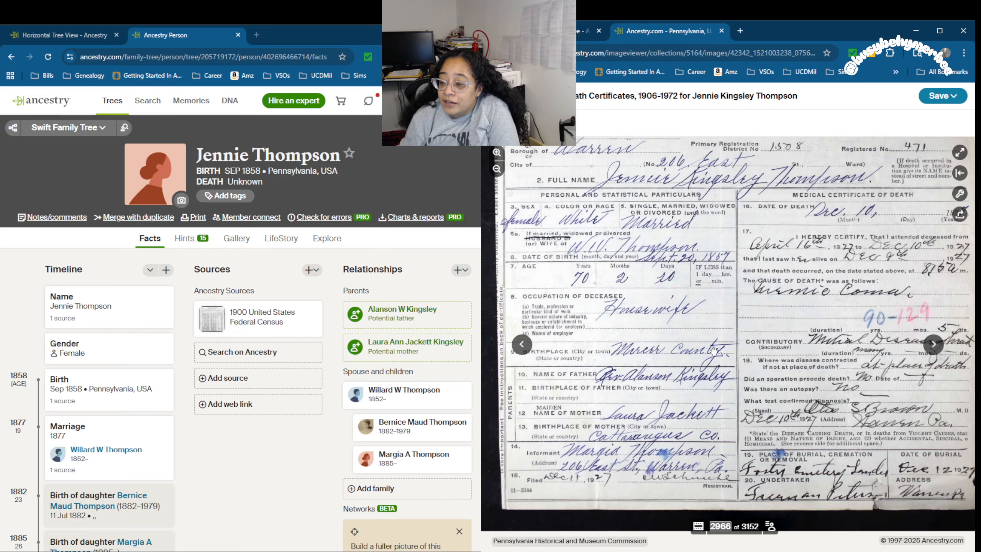
pyautogui.moveTo(714, 351); pyautogui.dragTo(720, 308)
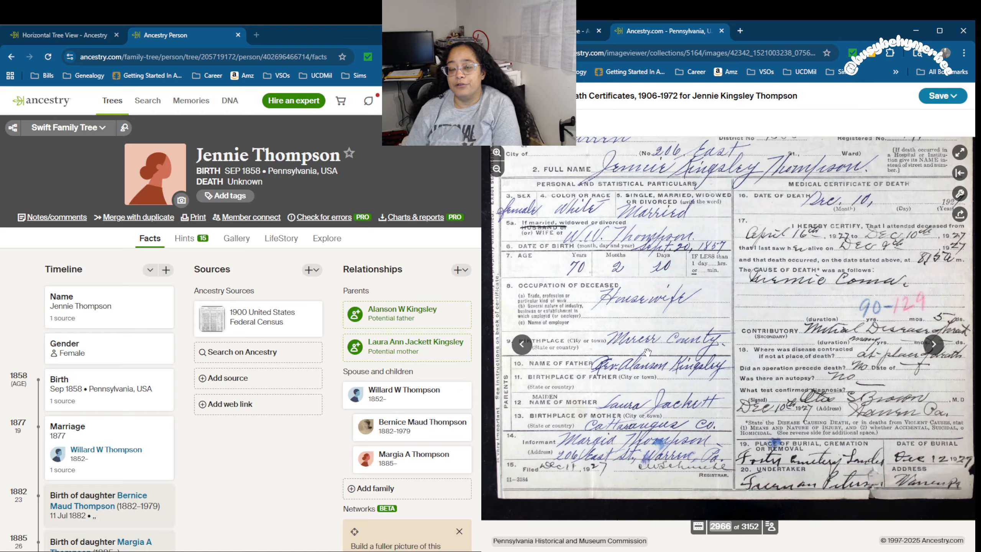
pyautogui.moveTo(644, 336); pyautogui.dragTo(638, 290)
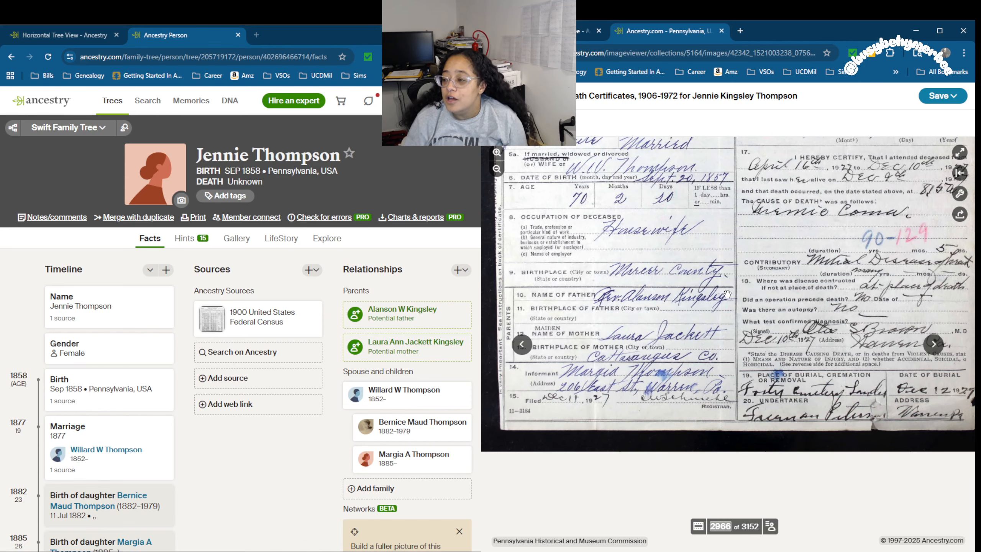
# Step: Examine the death certificate's birth and death entries, and include the record's full name as a cited alternate name for the wife
pyautogui.moveTo(727, 295); pyautogui.dragTo(736, 346)
pyautogui.moveTo(769, 205); pyautogui.dragTo(736, 304)
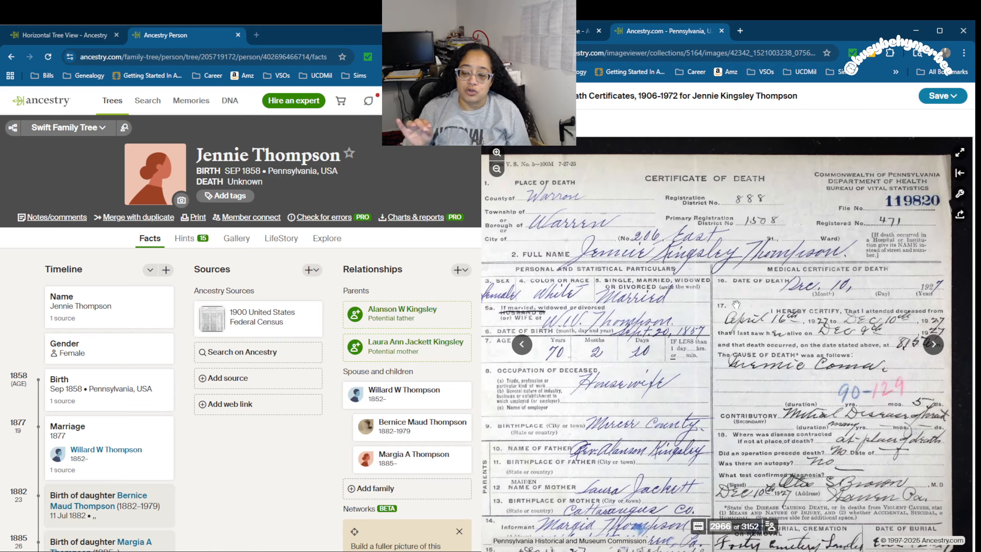
pyautogui.moveTo(708, 377); pyautogui.dragTo(735, 414)
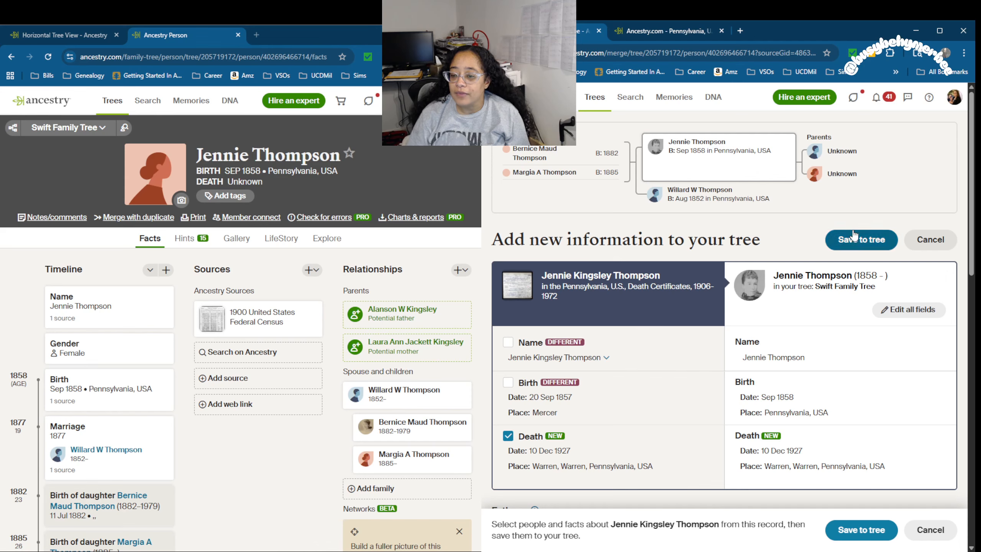
pyautogui.scroll(-3, 854, 235)
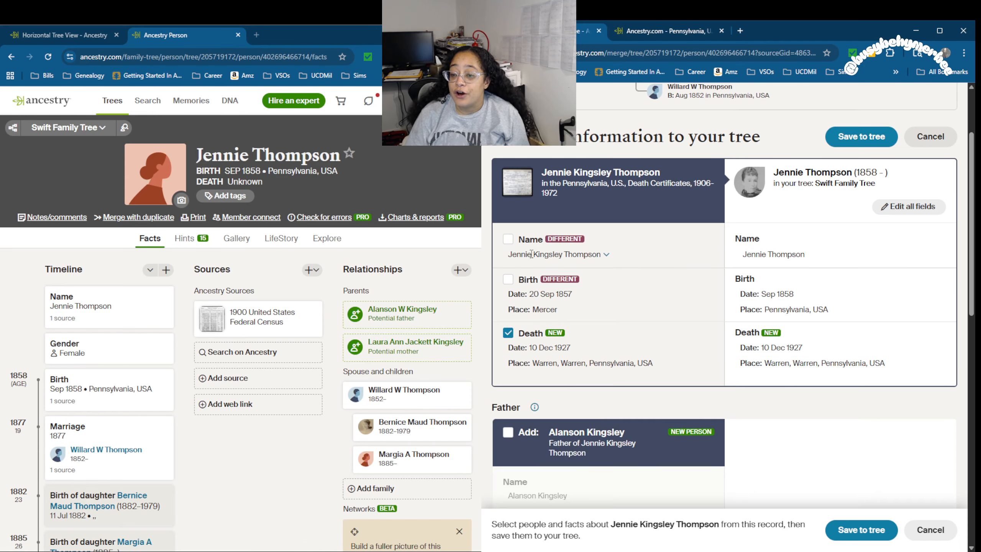
pyautogui.click(508, 239)
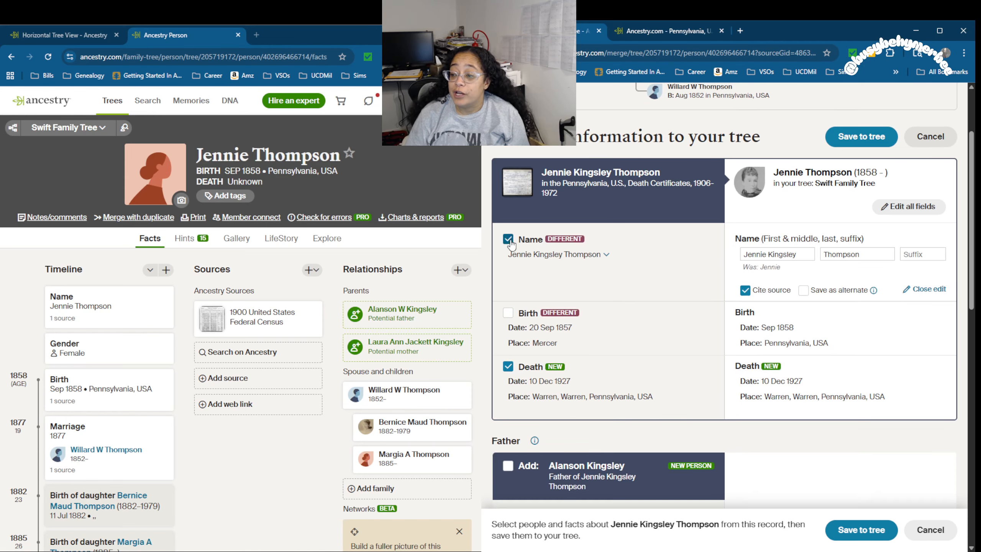
pyautogui.click(804, 291)
# Step: Include the record's birth date for the wife as an alternate fact, with Mercer County, Pennsylvania, USA as the birthplace
pyautogui.click(508, 313)
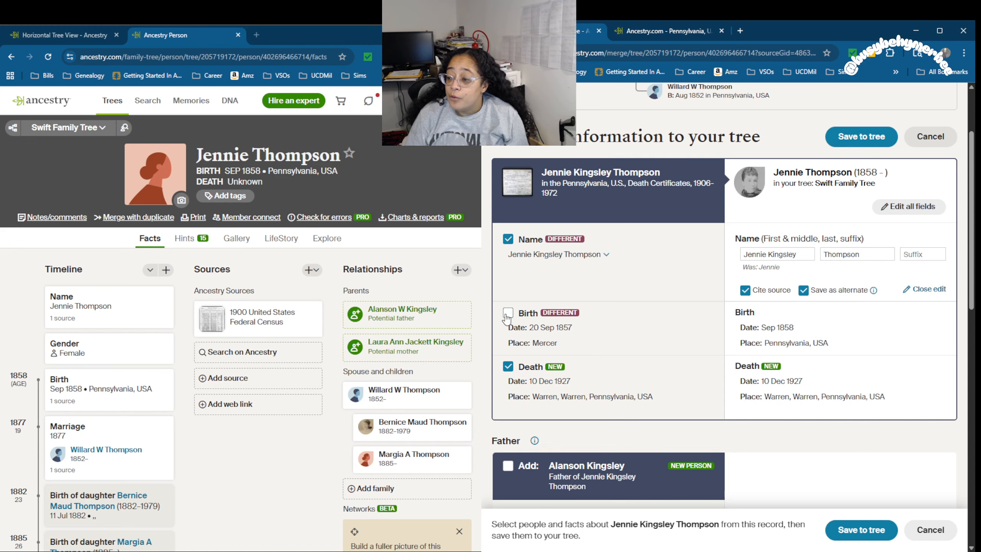
pyautogui.click(826, 383)
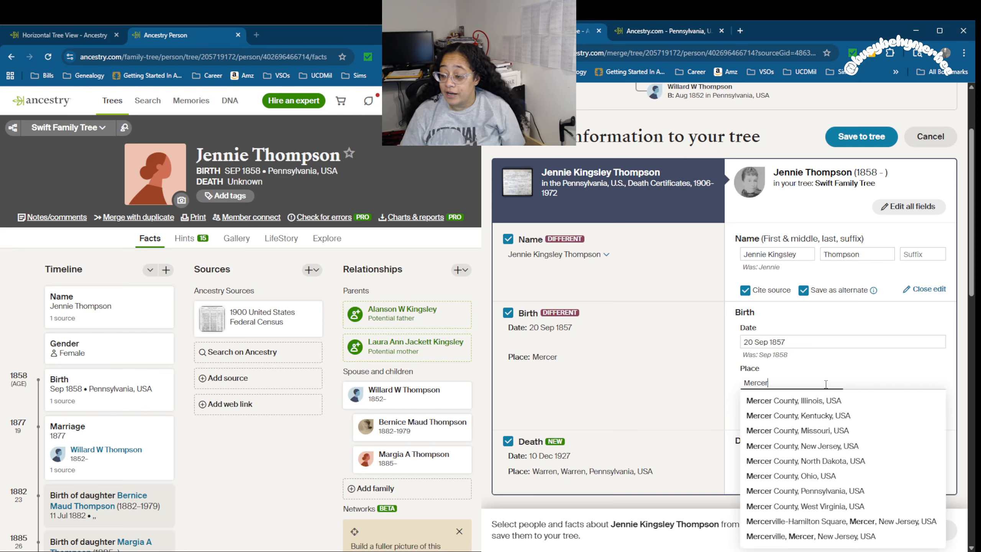
pyautogui.write(', Penn')
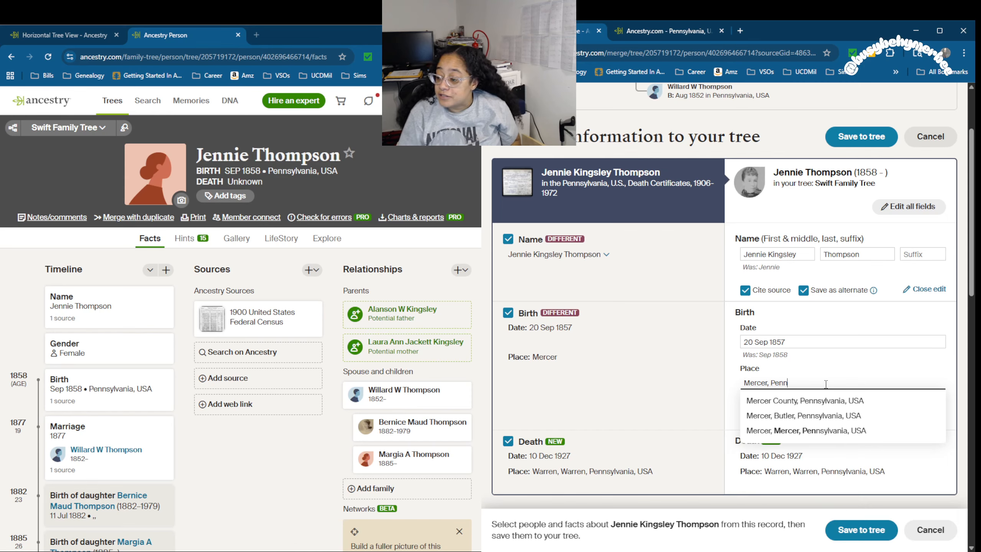
pyautogui.click(823, 401)
pyautogui.scroll(-1, 728, 376)
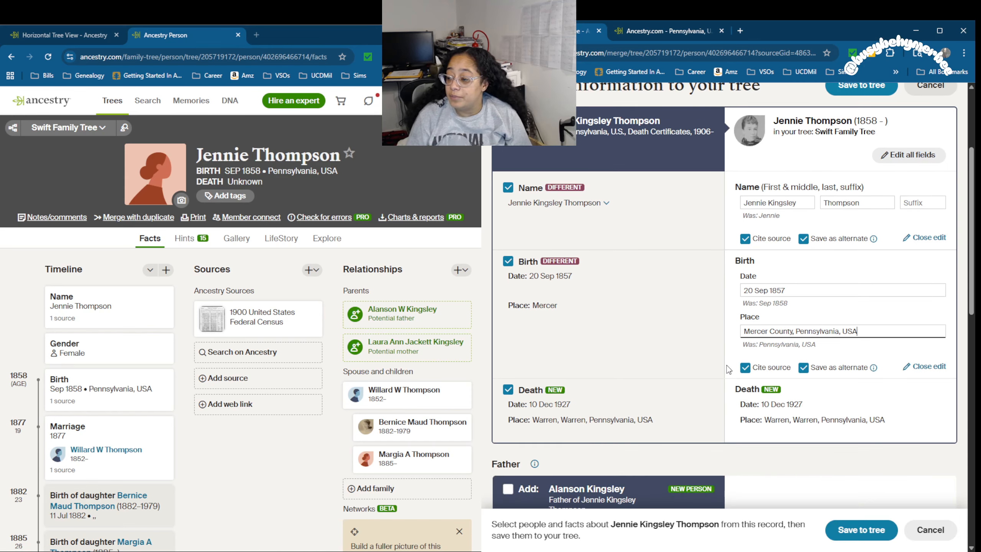
# Step: Compare the record's death date and place and the parents' details with the entries on the original death certificate image
pyautogui.scroll(-4, 728, 371)
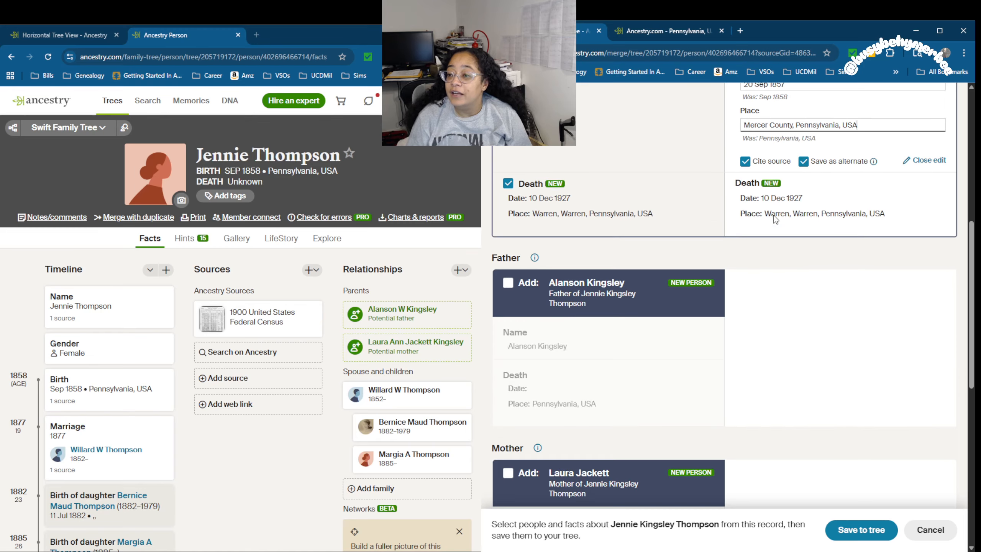
pyautogui.click(656, 32)
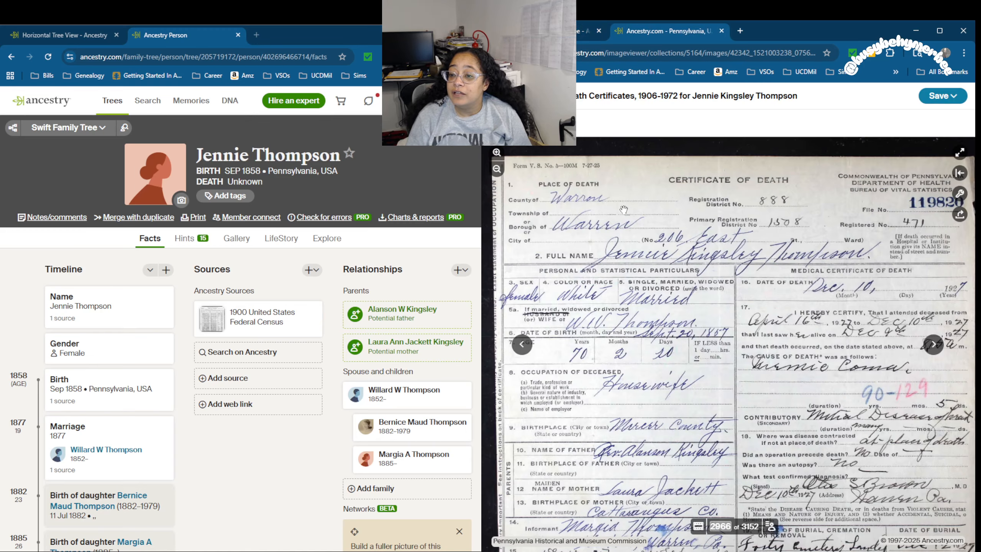
pyautogui.moveTo(821, 264); pyautogui.dragTo(685, 277)
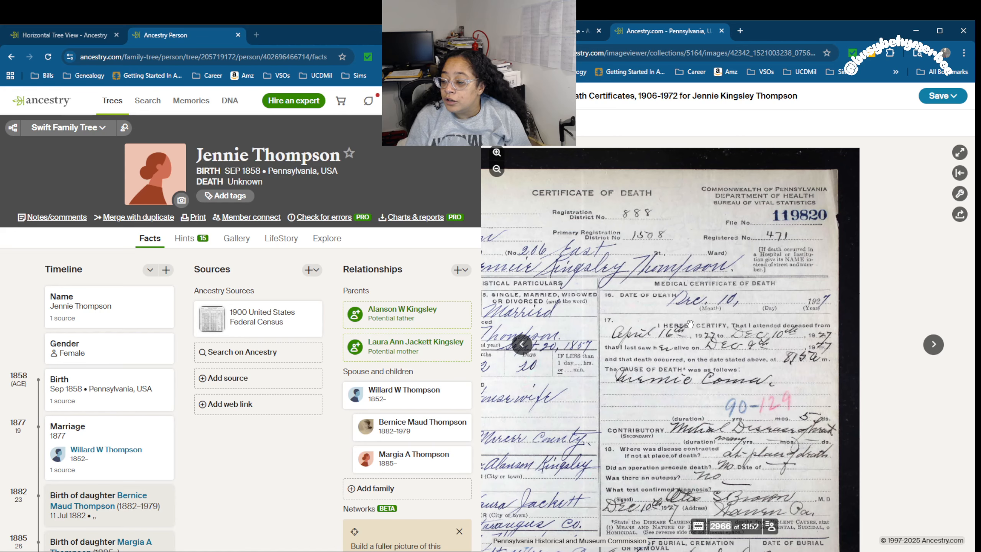
pyautogui.click(584, 32)
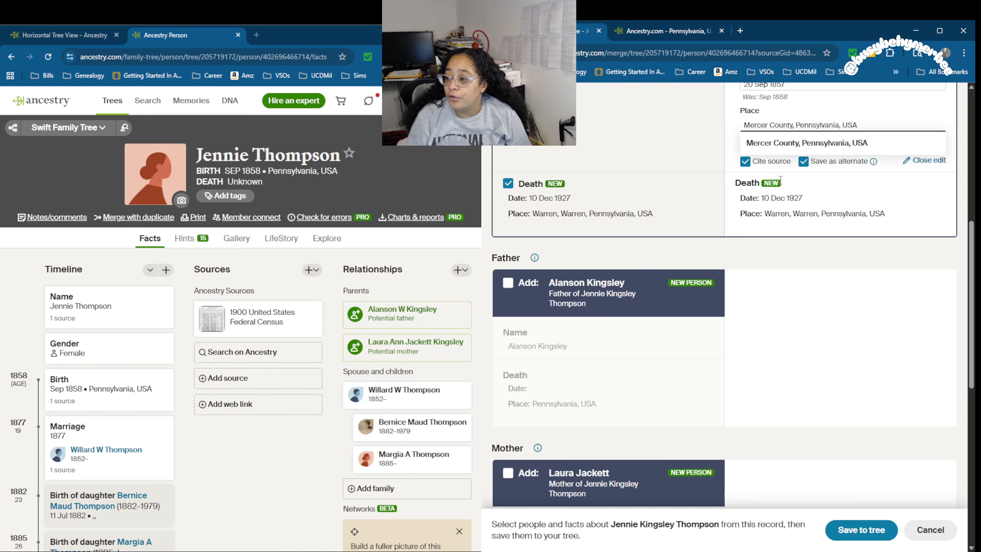
pyautogui.moveTo(861, 200); pyautogui.dragTo(875, 188)
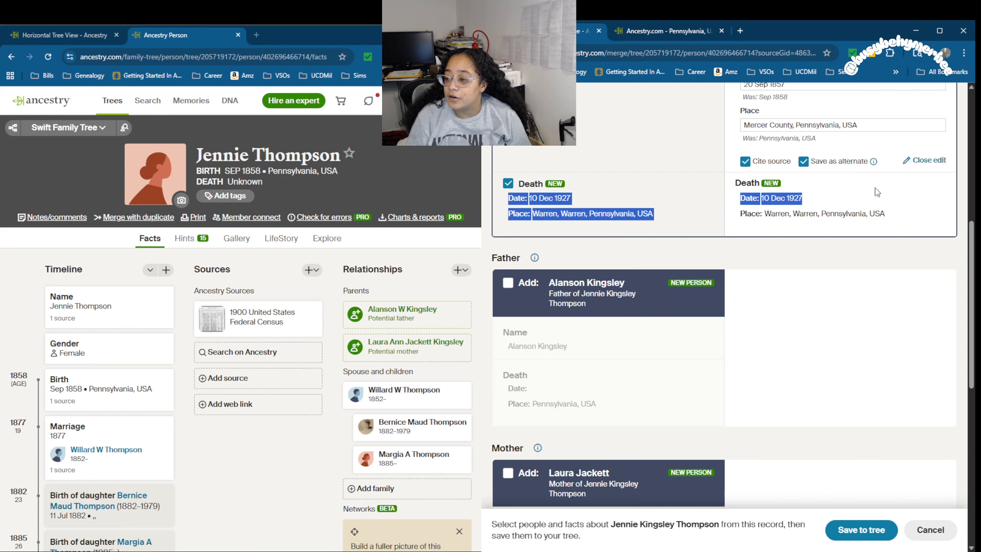
pyautogui.click(872, 201)
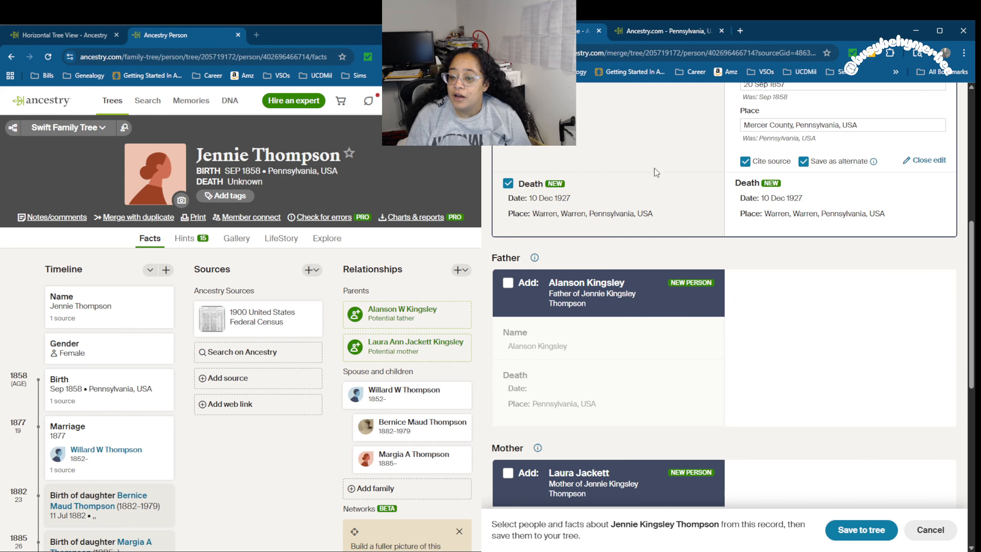
pyautogui.click(664, 31)
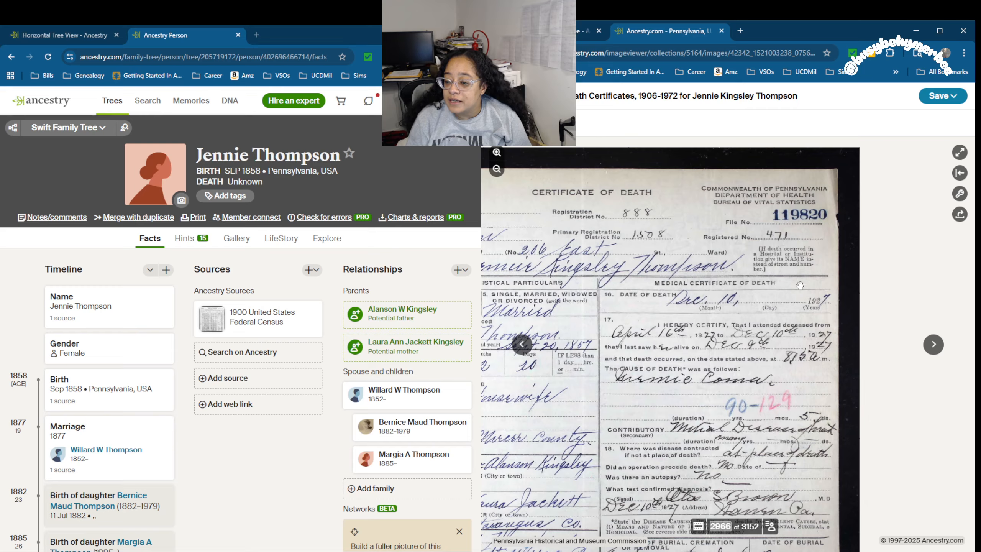
pyautogui.scroll(5, 802, 328)
pyautogui.moveTo(802, 328); pyautogui.dragTo(827, 280)
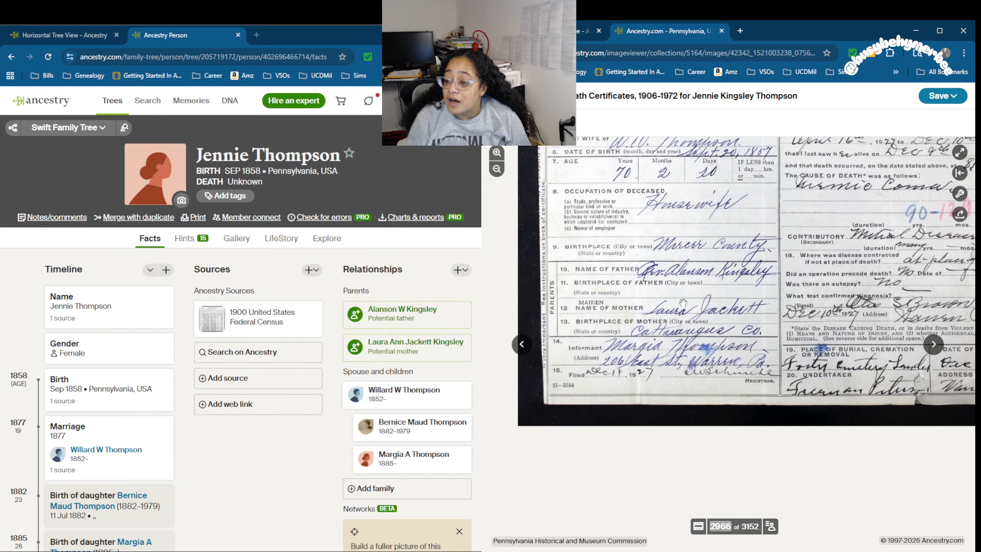
pyautogui.moveTo(673, 296)
pyautogui.mouseDown()
pyautogui.moveTo(659, 297)
pyautogui.moveTo(683, 296)
pyautogui.mouseUp()
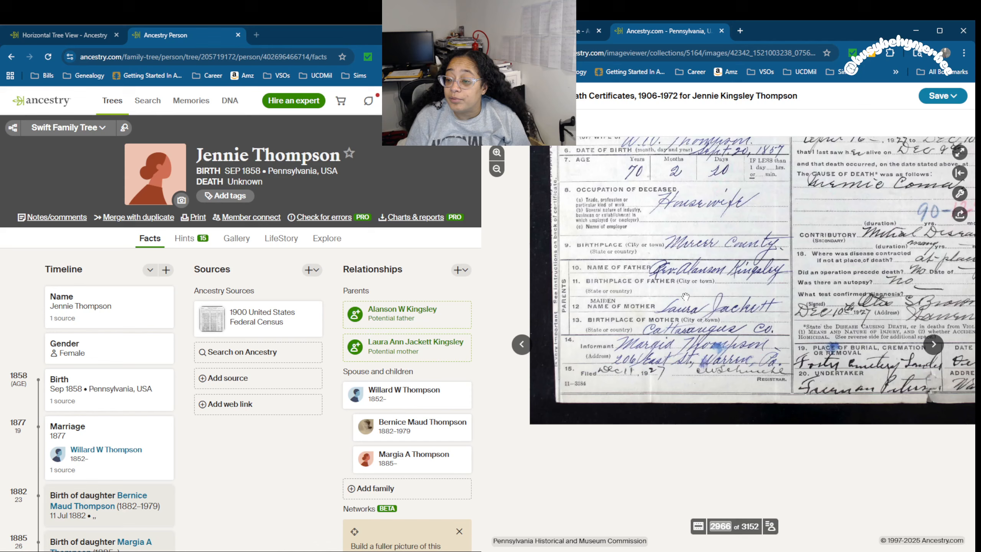
pyautogui.click(585, 31)
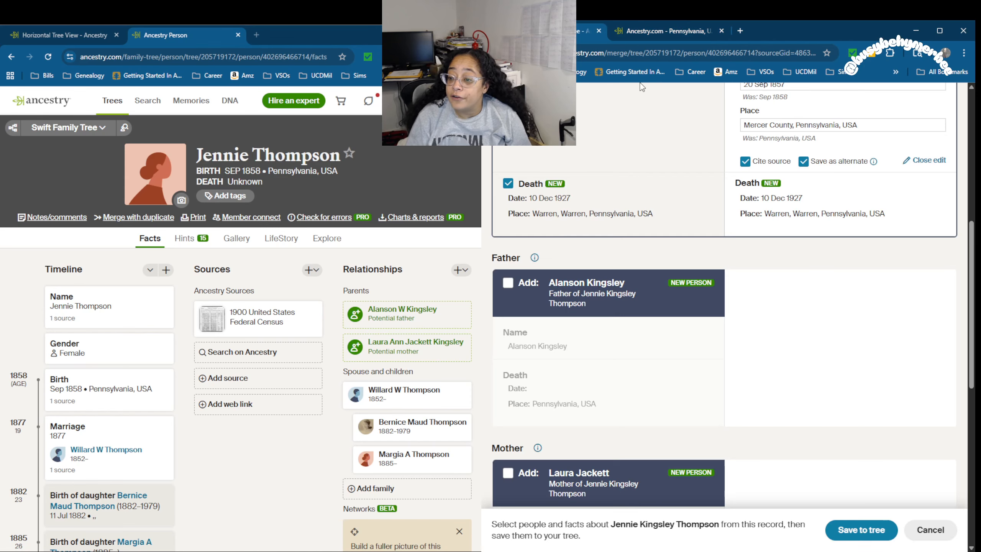
# Step: Include the father from the death record as a new person, leaving out his death fact
pyautogui.click(508, 285)
pyautogui.click(514, 395)
pyautogui.scroll(-5, 655, 422)
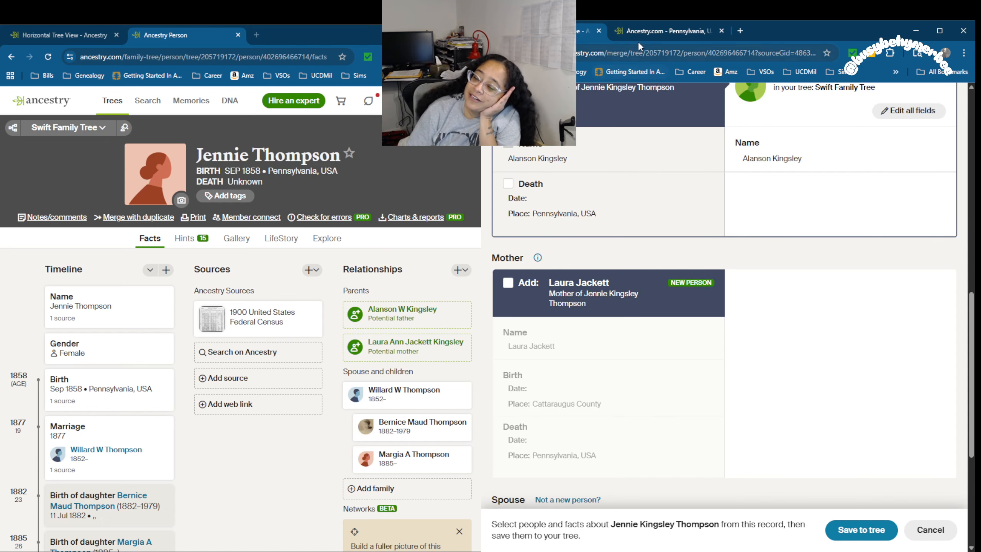
# Step: Check the certificate image and include the mother as a new person without her death fact
pyautogui.click(658, 28)
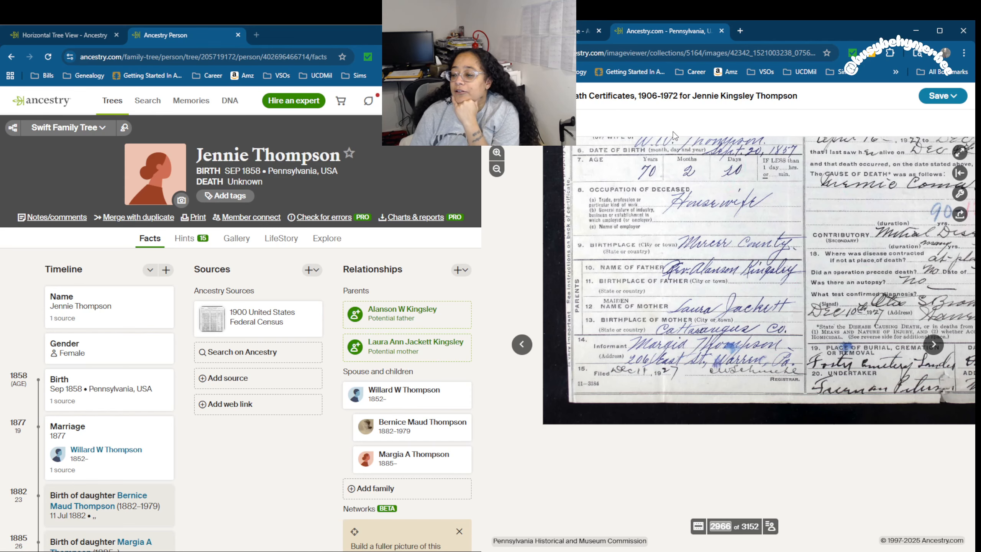
pyautogui.click(568, 31)
pyautogui.click(577, 296)
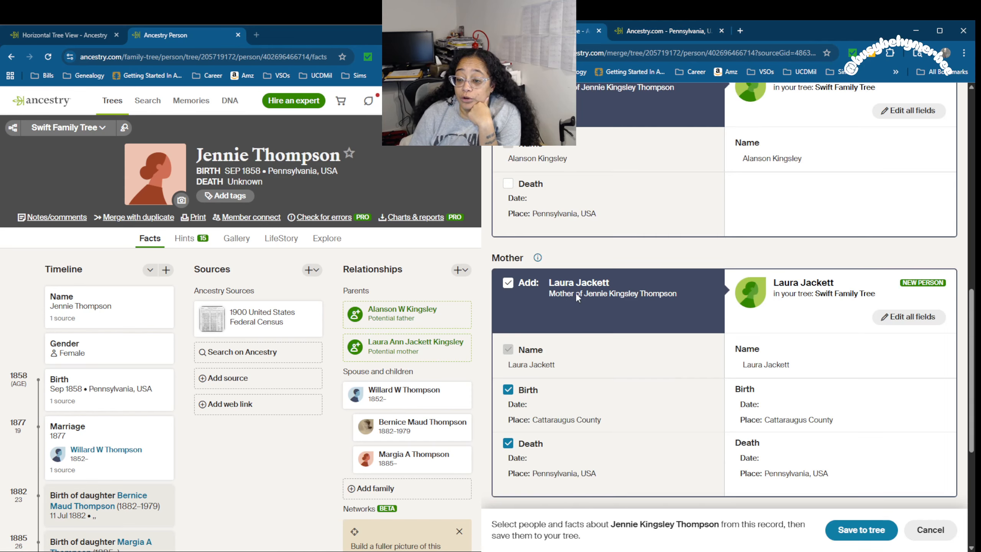
pyautogui.click(508, 443)
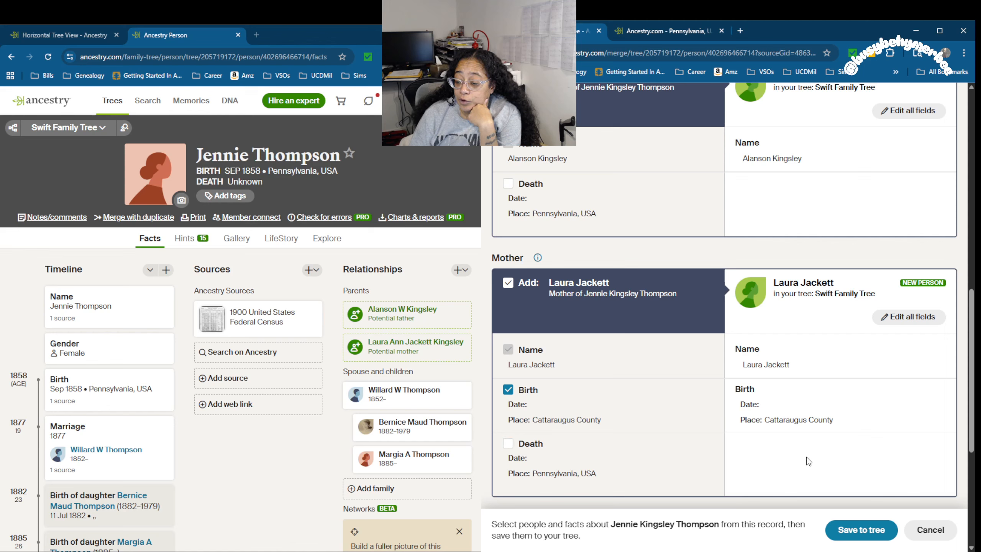
# Step: Set the mother's birthplace to Cattaraugus County, New York, USA and enter ",," as a placeholder birth date
pyautogui.click(834, 420)
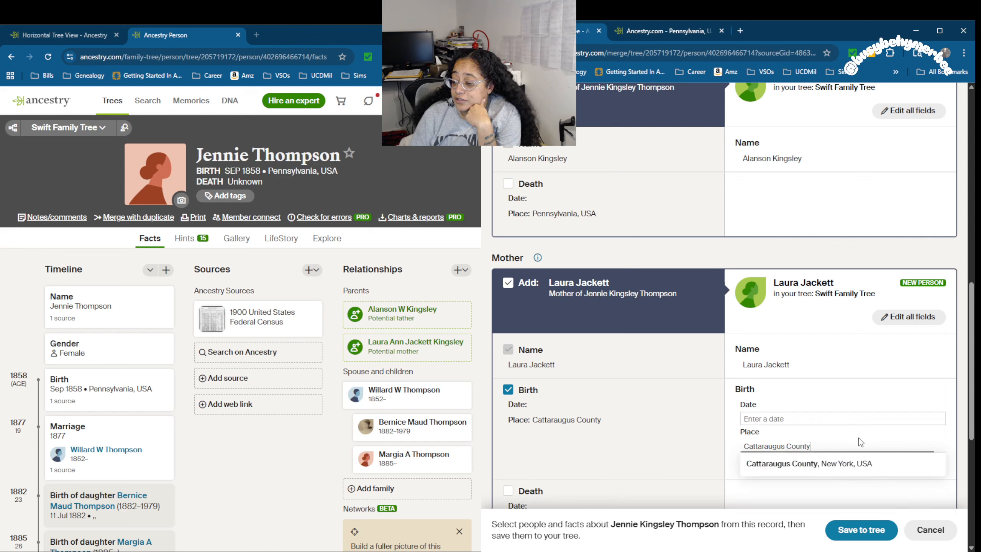
pyautogui.click(865, 460)
pyautogui.click(790, 417)
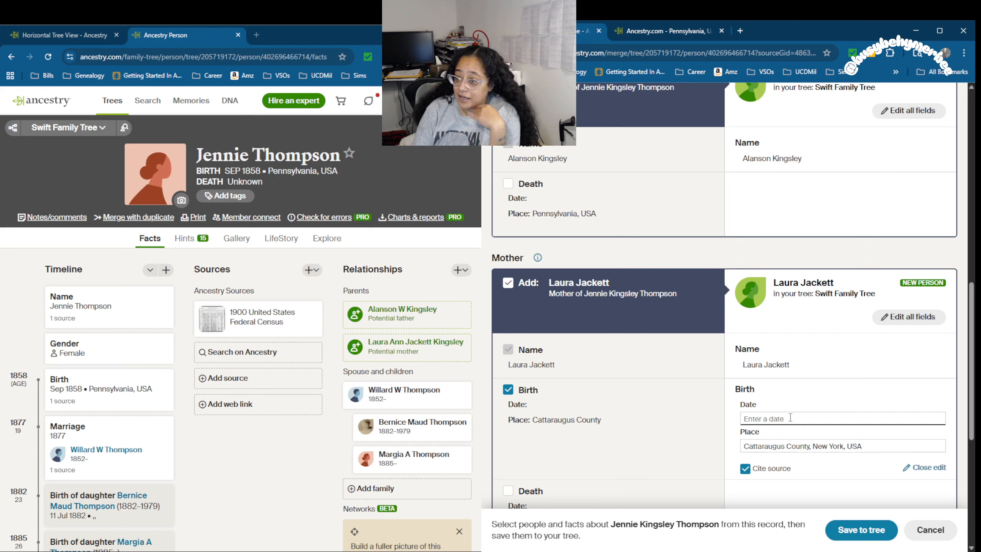
pyautogui.write(',,')
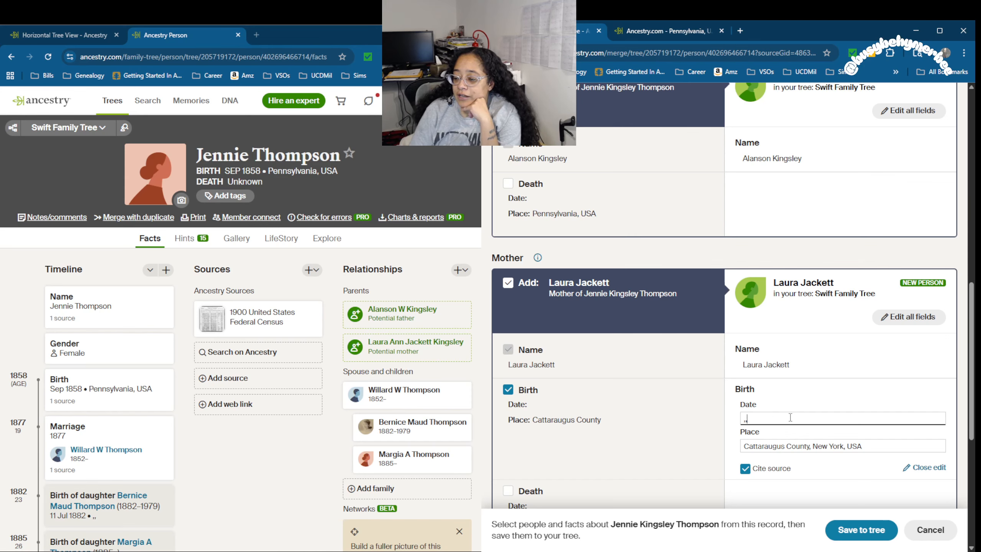
# Step: Check the husband's entry on the certificate and include the listed spouse as a new person without the death fact
pyautogui.scroll(-4, 790, 418)
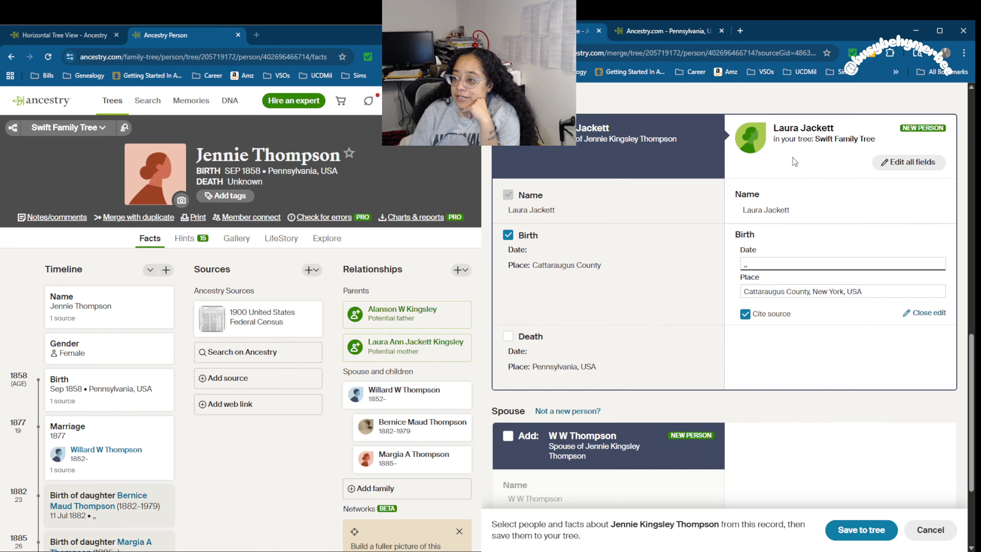
pyautogui.click(662, 31)
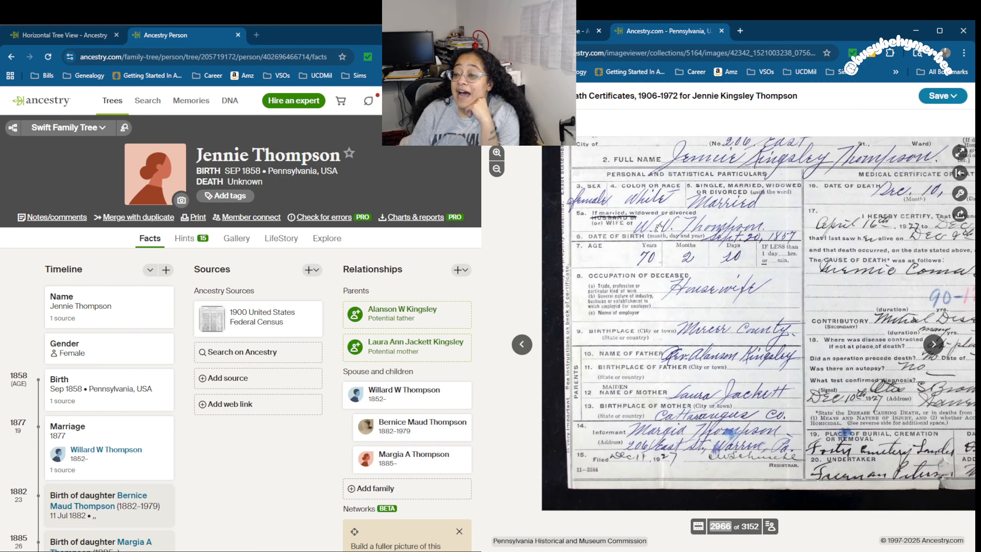
pyautogui.click(586, 31)
pyautogui.scroll(-4, 622, 239)
pyautogui.click(508, 285)
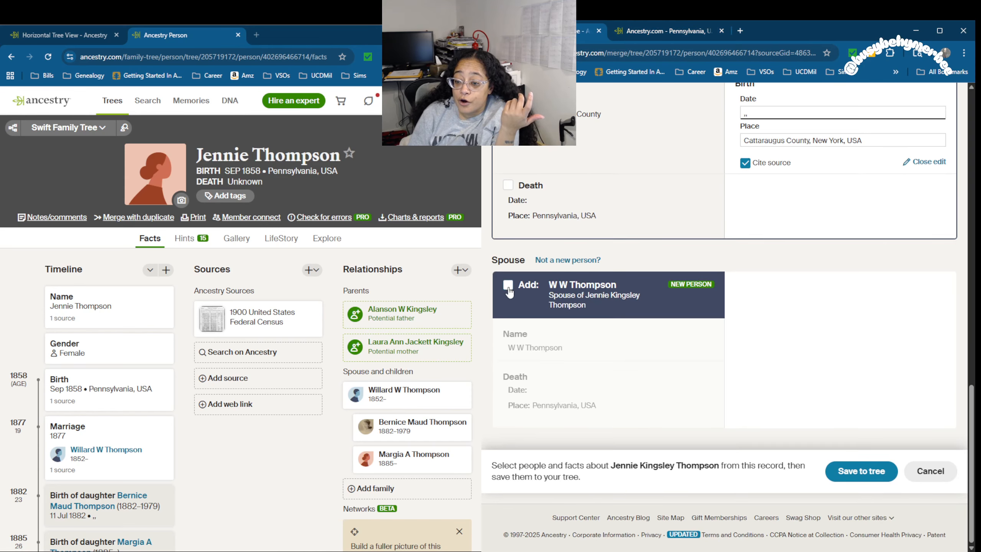
pyautogui.click(508, 392)
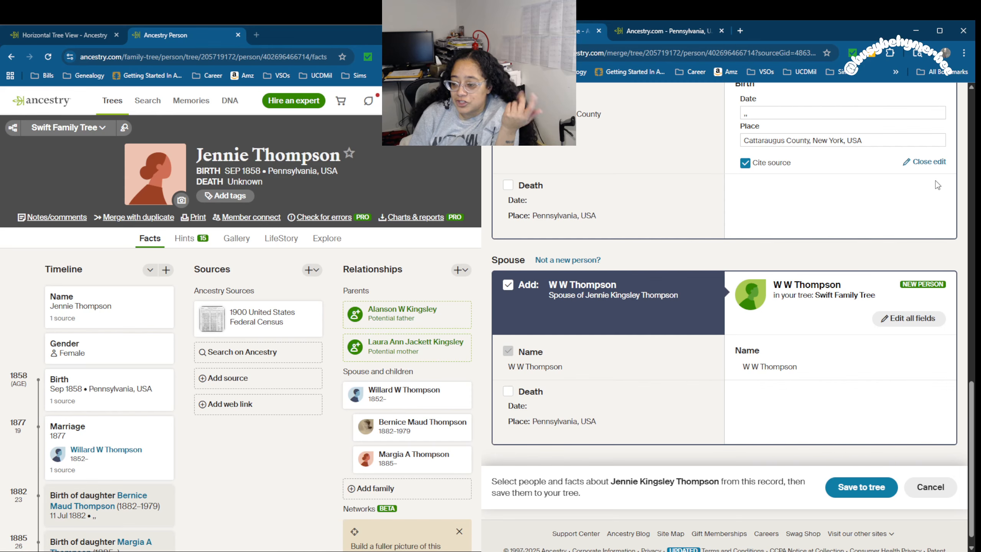
# Step: Review the selected people and facts against the certificate, and save the Pennsylvania death certificate record to the tree
pyautogui.click(658, 37)
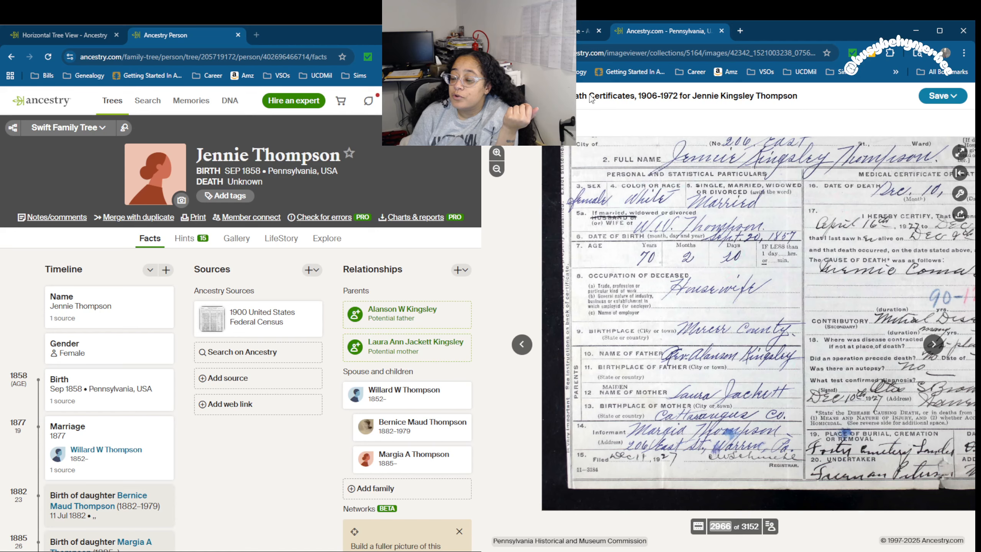
pyautogui.click(560, 33)
pyautogui.scroll(10, 741, 334)
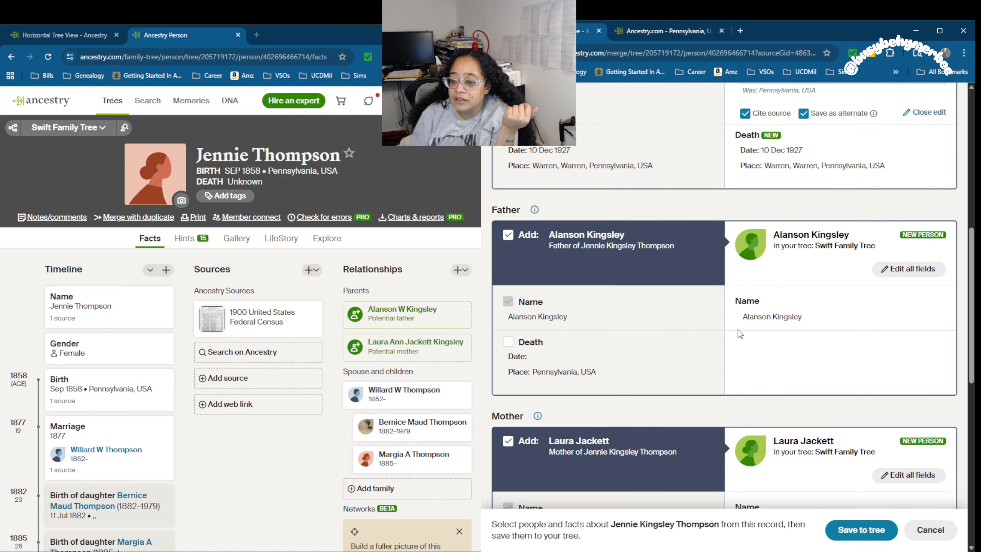
pyautogui.scroll(3, 737, 328)
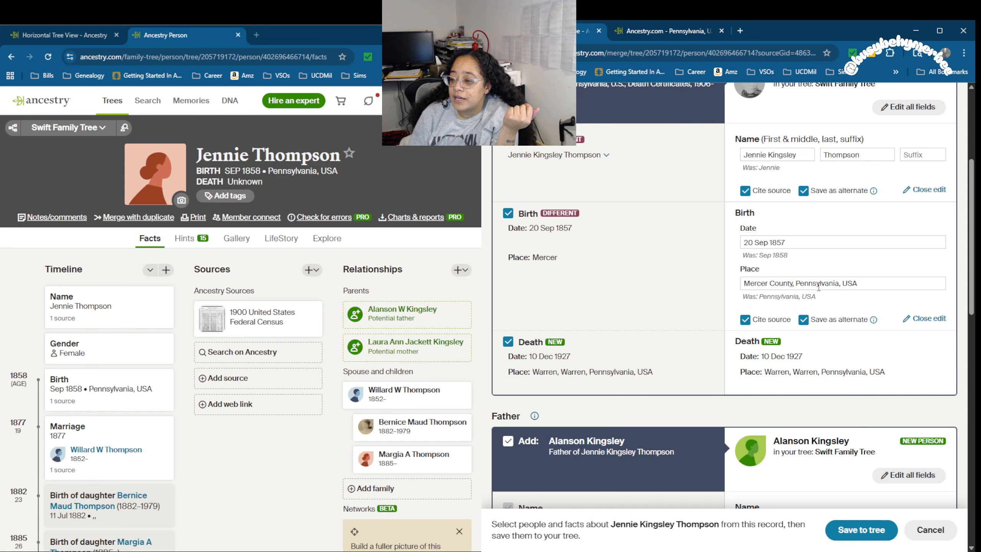
pyautogui.scroll(-10, 819, 286)
pyautogui.click(850, 470)
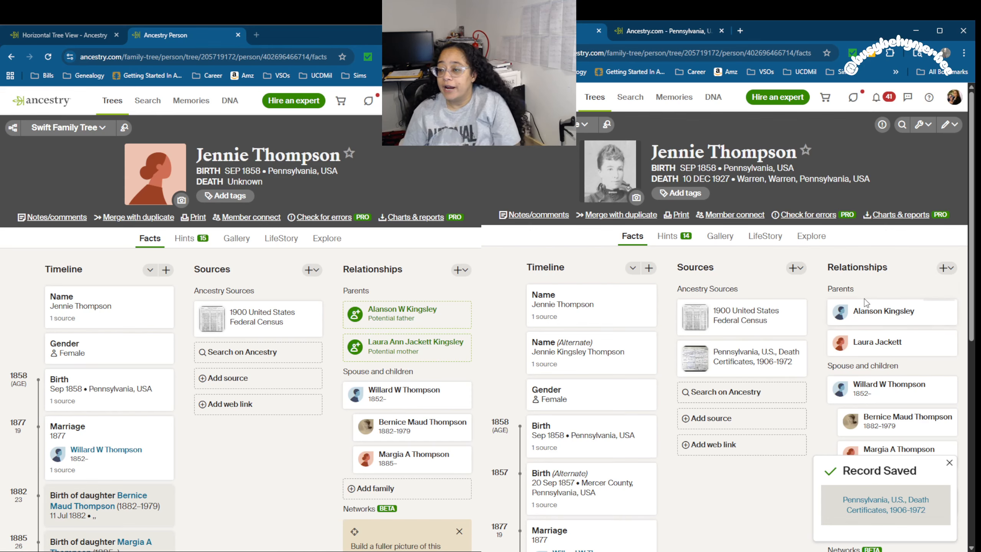
pyautogui.scroll(-6, 52, 371)
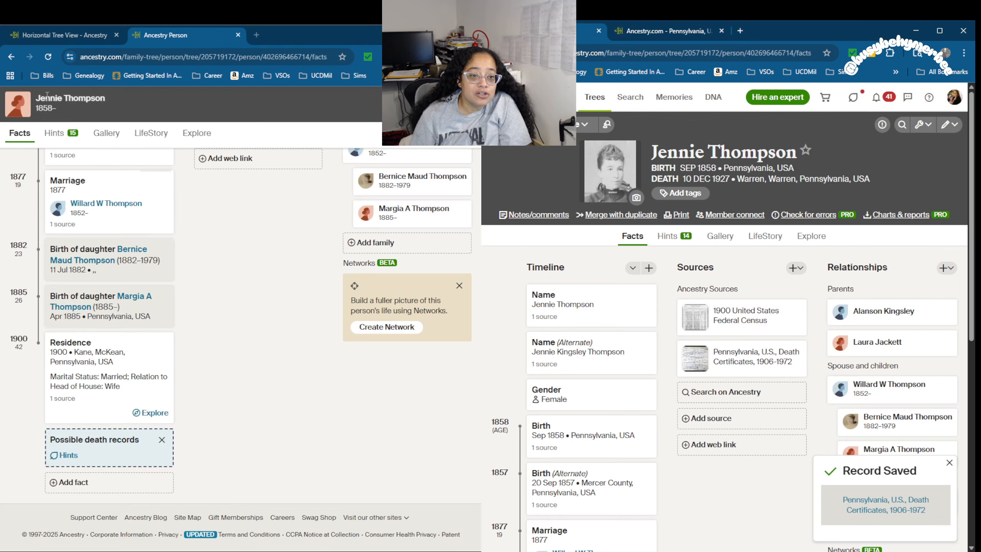
pyautogui.scroll(10, 52, 371)
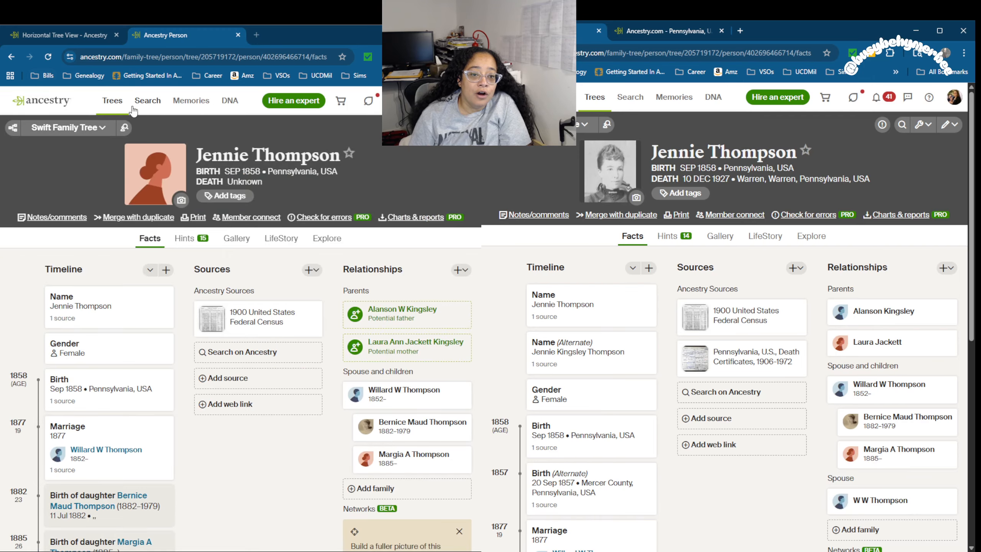
# Step: Reload the woman's profile and make the alternate birth fact in Mercer County, Pennsylvania the preferred one
pyautogui.click(48, 56)
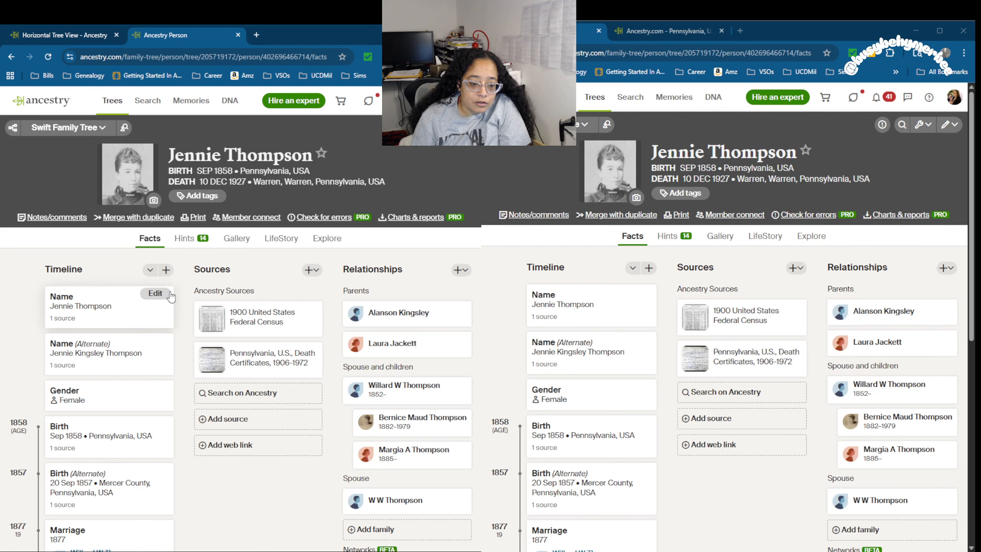
pyautogui.scroll(-3, 169, 297)
pyautogui.click(165, 300)
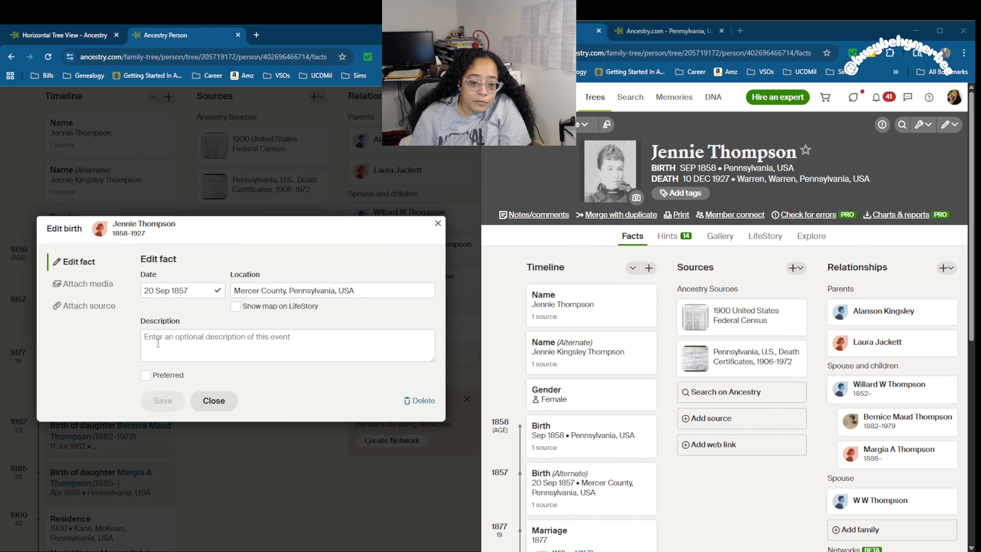
pyautogui.click(145, 374)
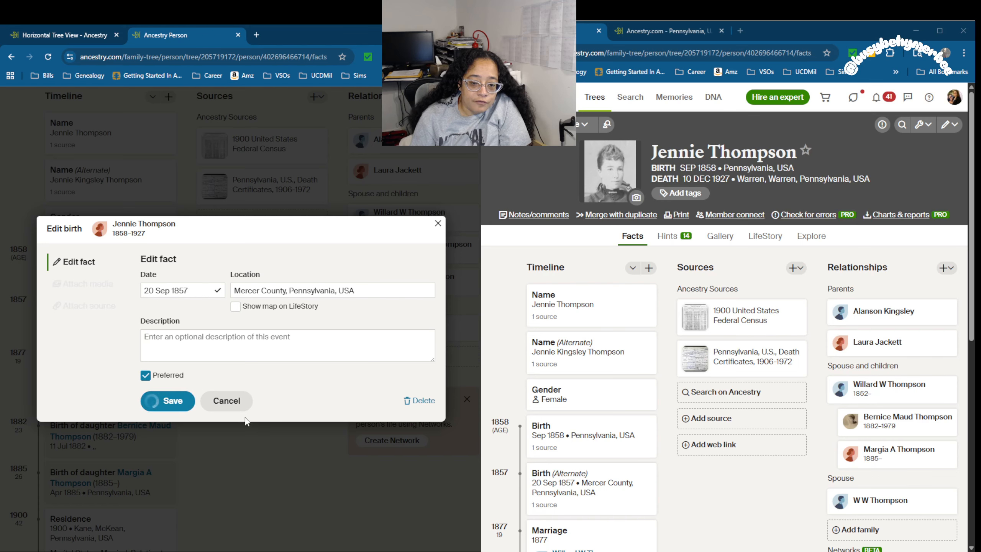
pyautogui.click(161, 401)
pyautogui.click(224, 421)
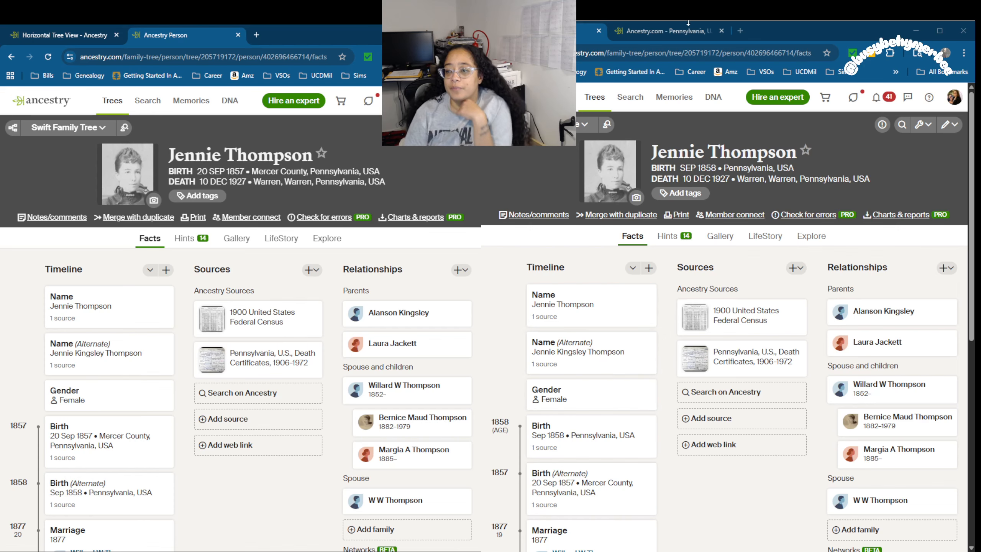
# Step: Start a burial fact on the woman's profile and date it 12 Dec 1927 from the death certificate image
pyautogui.click(680, 31)
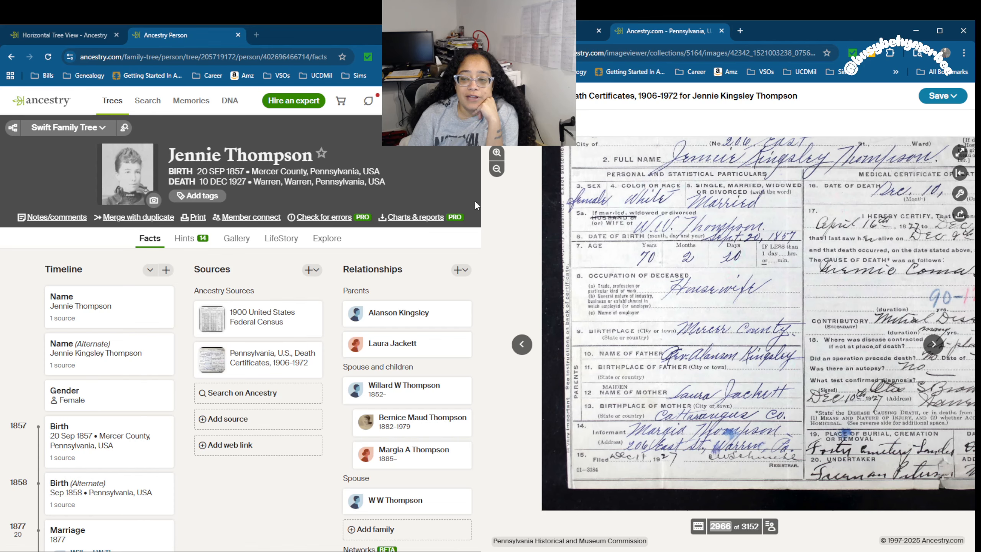
pyautogui.click(167, 271)
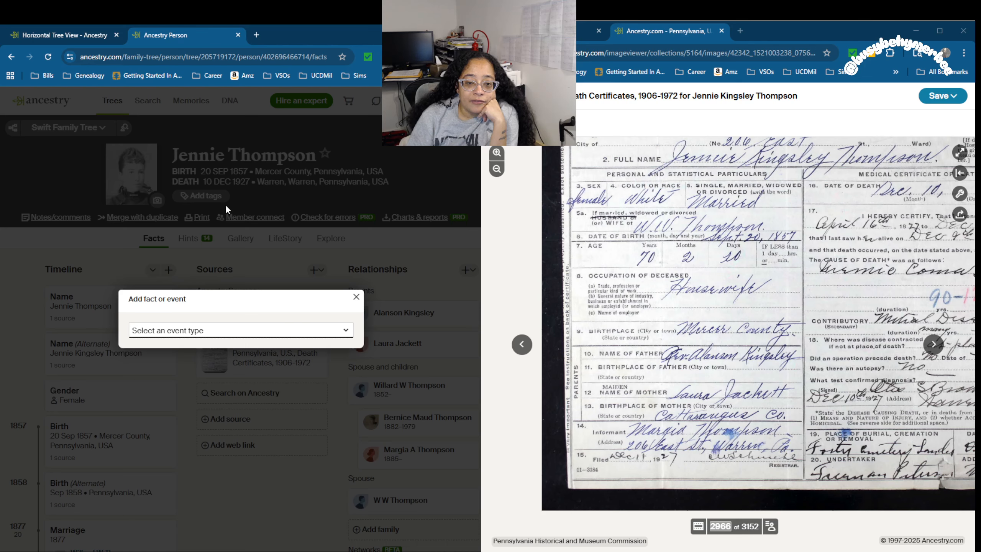
pyautogui.click(182, 255)
pyautogui.moveTo(881, 378); pyautogui.dragTo(739, 320)
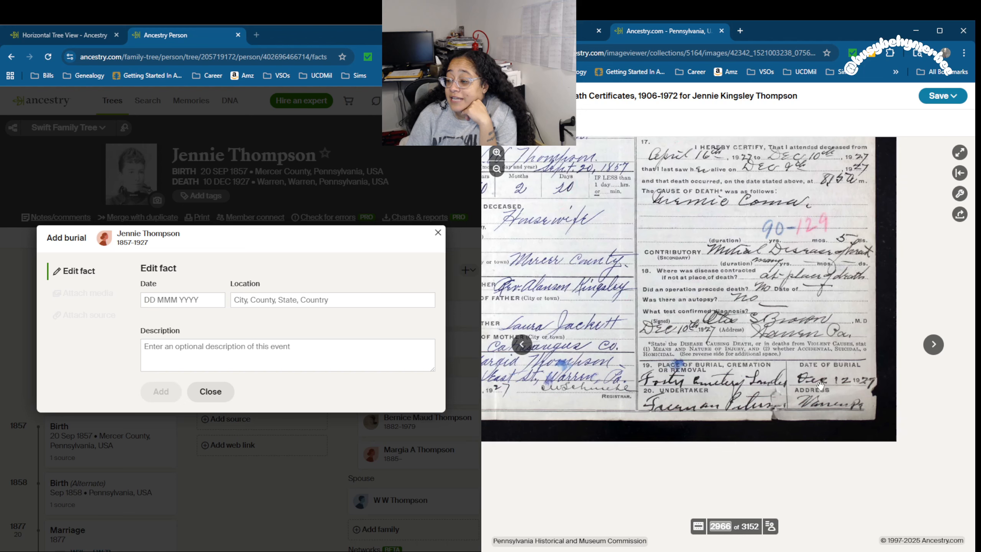
pyautogui.click(187, 299)
pyautogui.write('12 dec')
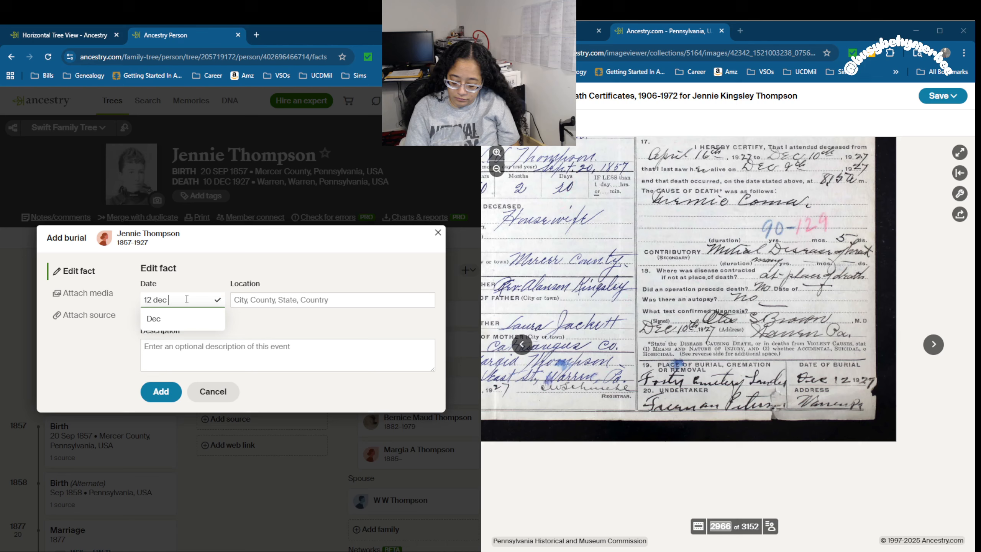
pyautogui.write(' 1927')
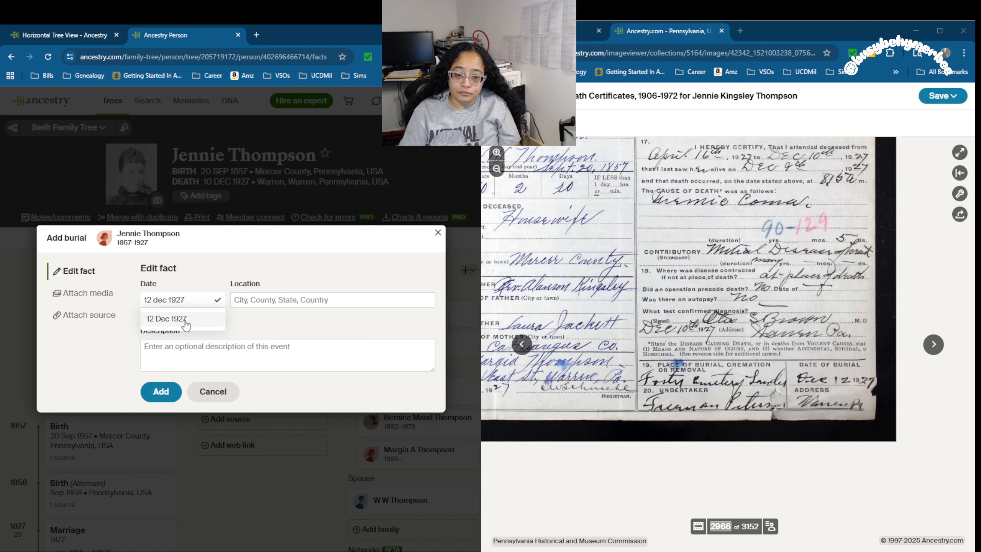
pyautogui.click(185, 319)
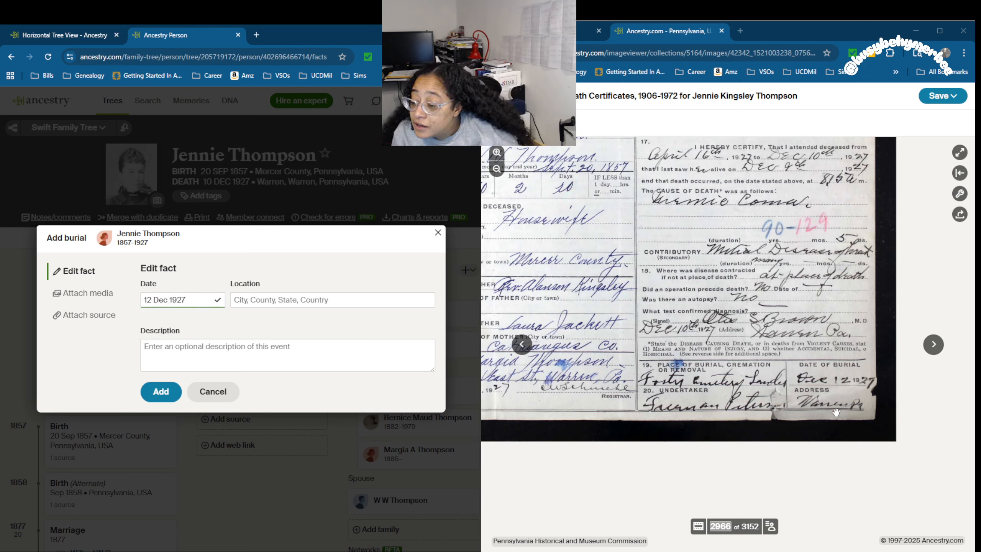
# Step: Check the burial entries on the certificate and set the burial location to Warren County, Pennsylvania, USA
pyautogui.moveTo(769, 383); pyautogui.dragTo(754, 354)
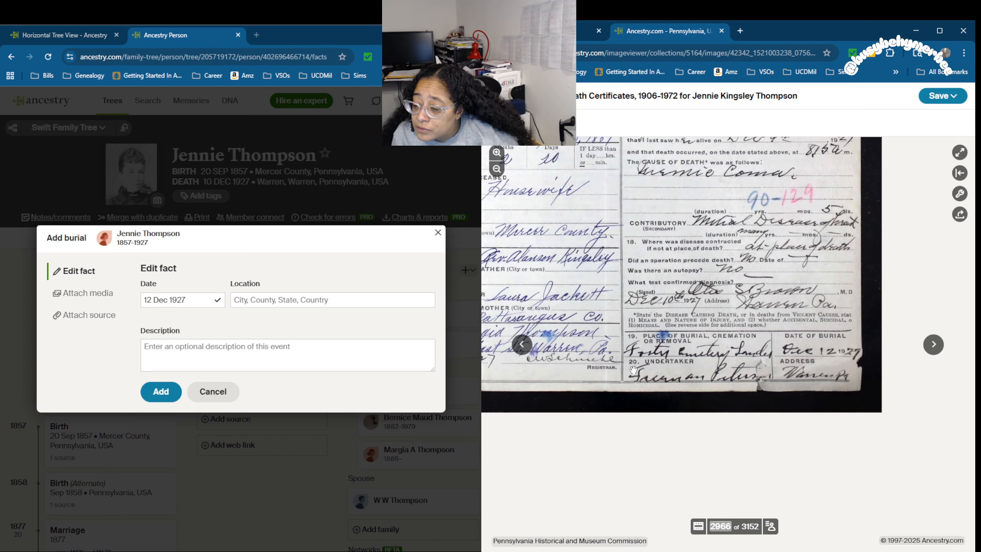
pyautogui.moveTo(651, 372); pyautogui.dragTo(655, 356)
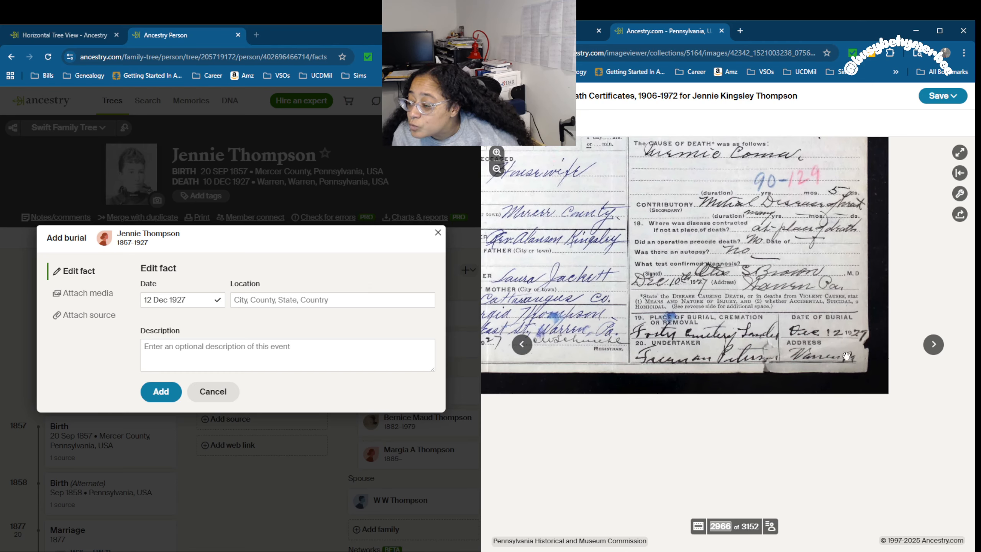
pyautogui.click(276, 298)
pyautogui.write('Warre')
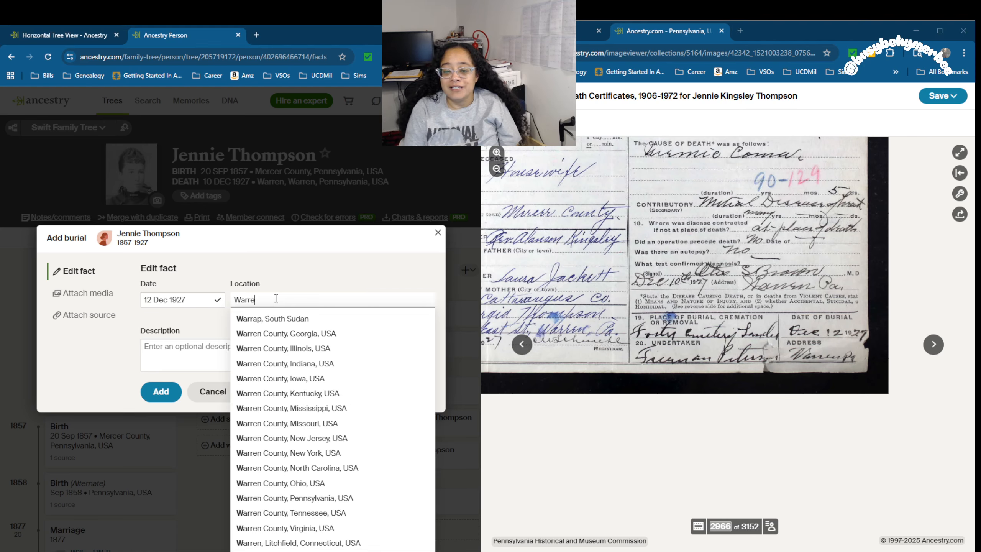
pyautogui.write('b, ')
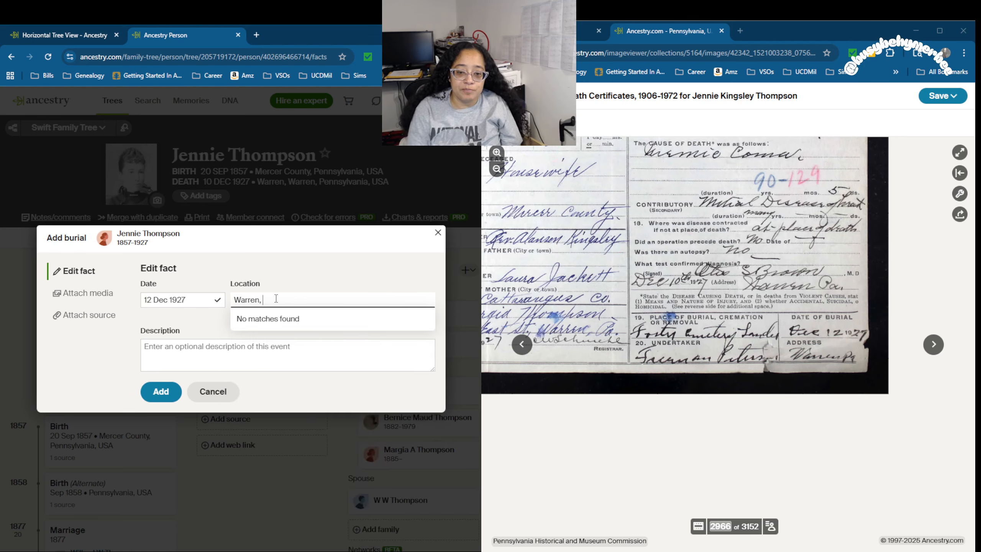
pyautogui.write('Pe')
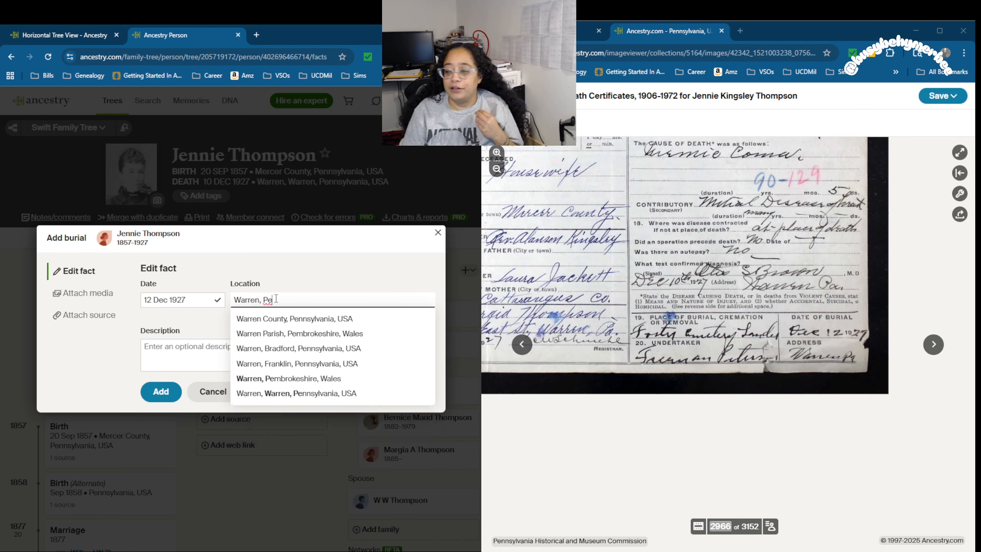
pyautogui.click(334, 319)
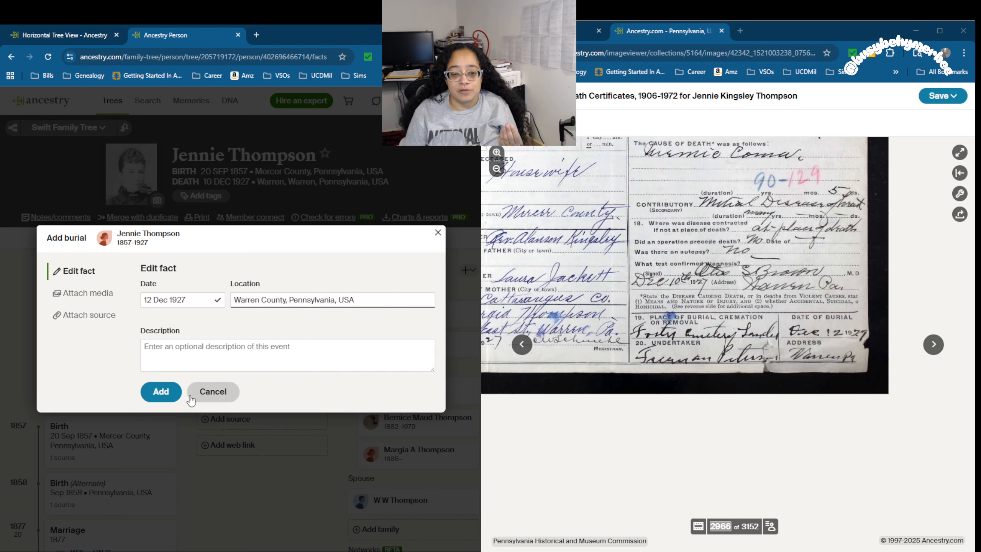
# Step: Attach the Pennsylvania, U.S., Death Certificates, 1906-1972 source to the burial fact and close the certificate image
pyautogui.click(96, 318)
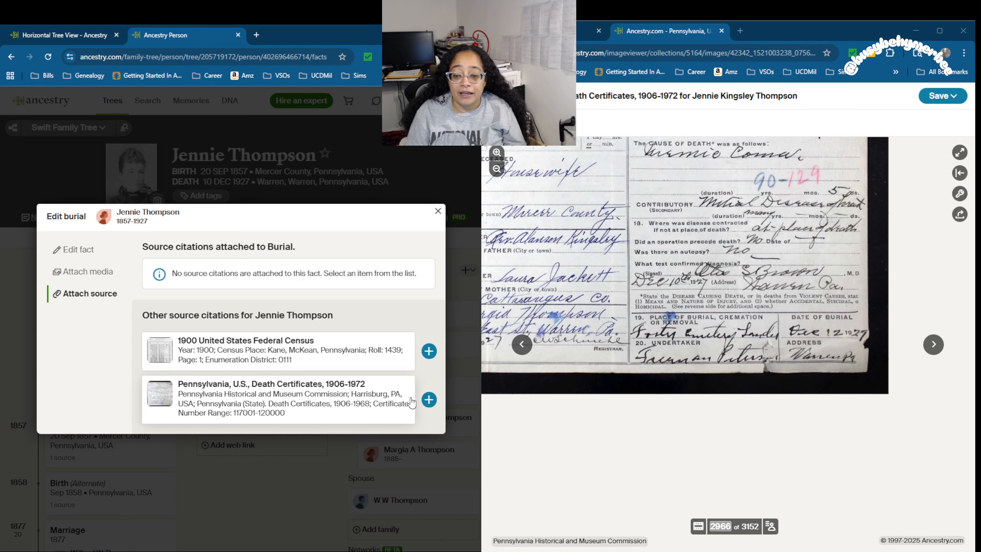
pyautogui.click(429, 399)
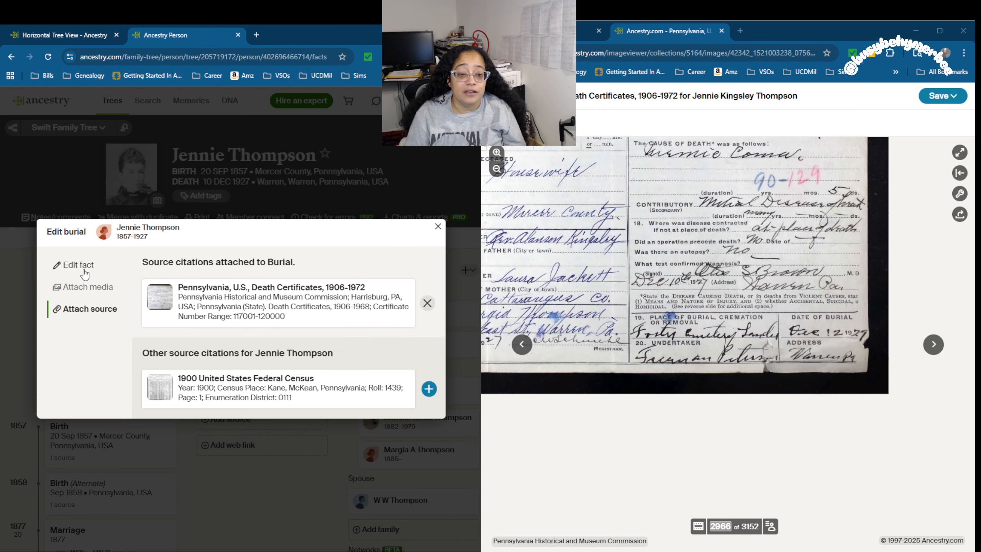
pyautogui.click(85, 272)
pyautogui.click(213, 448)
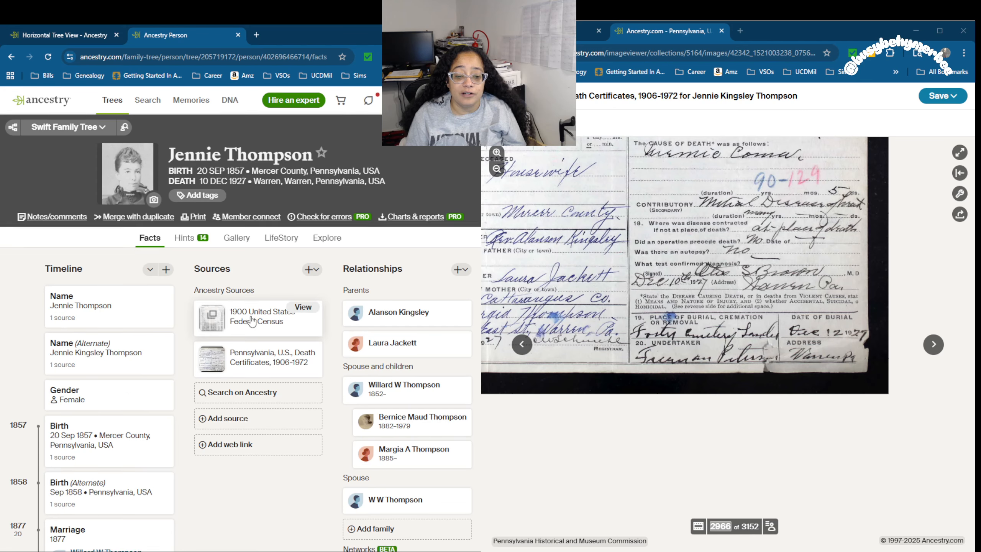
pyautogui.scroll(-10, 250, 316)
pyautogui.scroll(10, 229, 348)
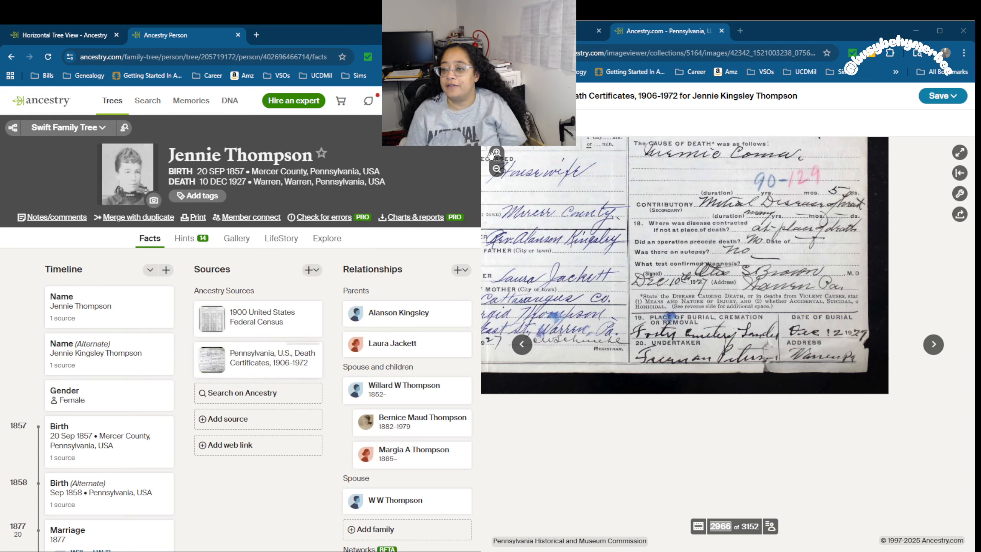
pyautogui.click(722, 31)
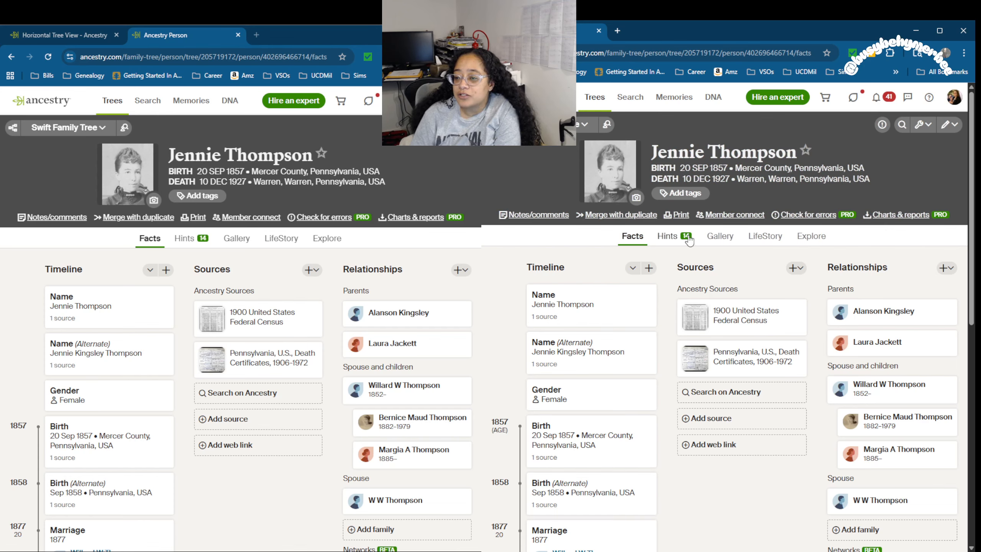
# Step: Find the 1860 United States Federal Census hint for the woman and open its full record page
pyautogui.click(676, 237)
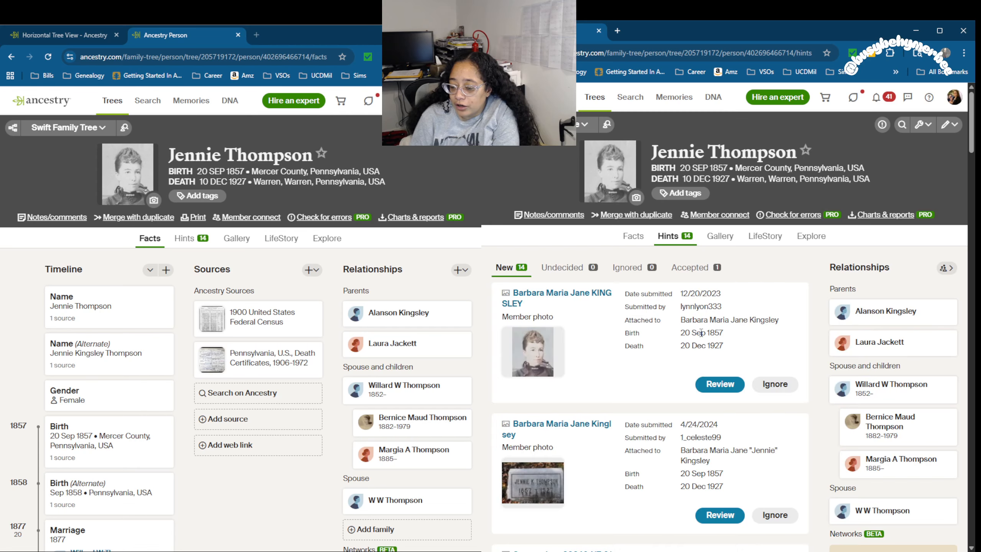
pyautogui.scroll(-10, 706, 340)
pyautogui.scroll(-6, 701, 333)
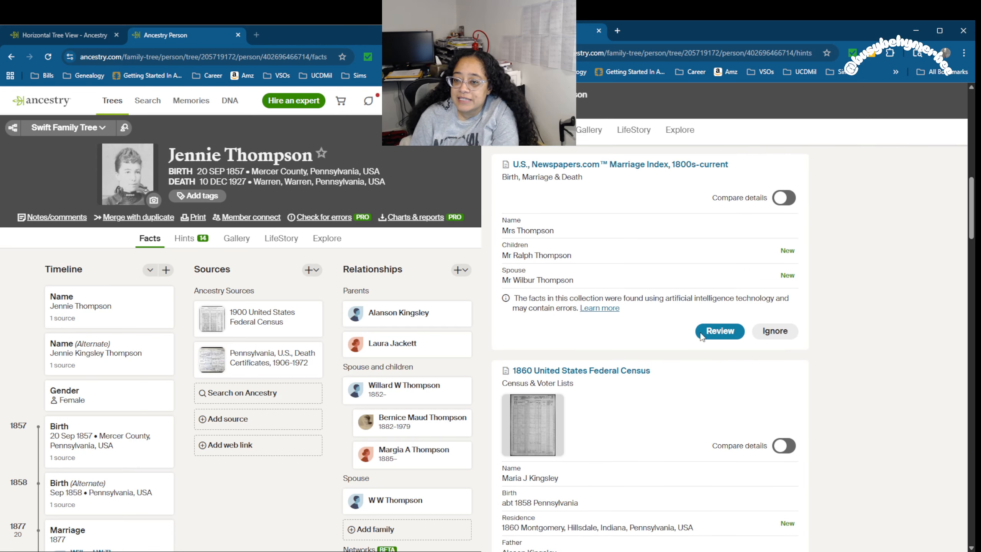
pyautogui.click(721, 399)
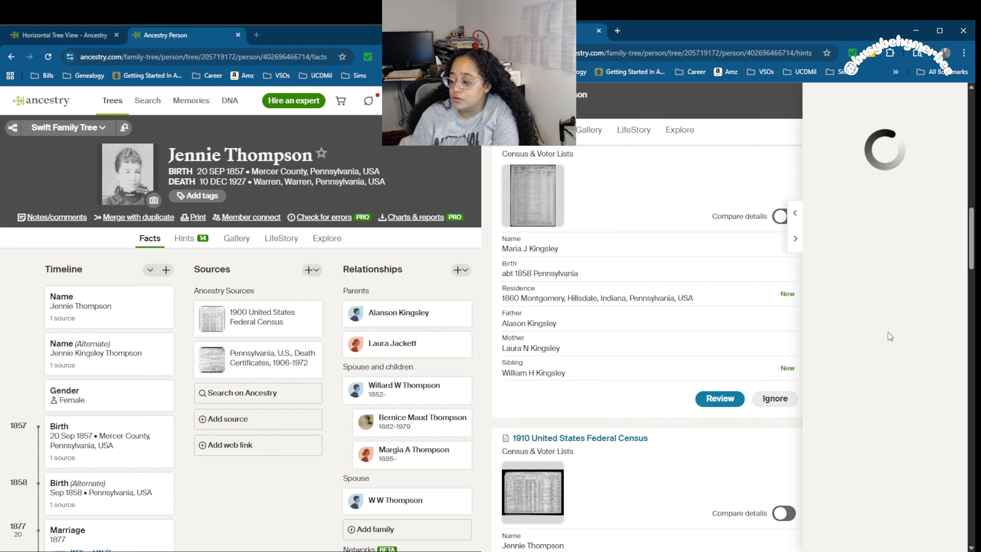
pyautogui.scroll(-5, 888, 331)
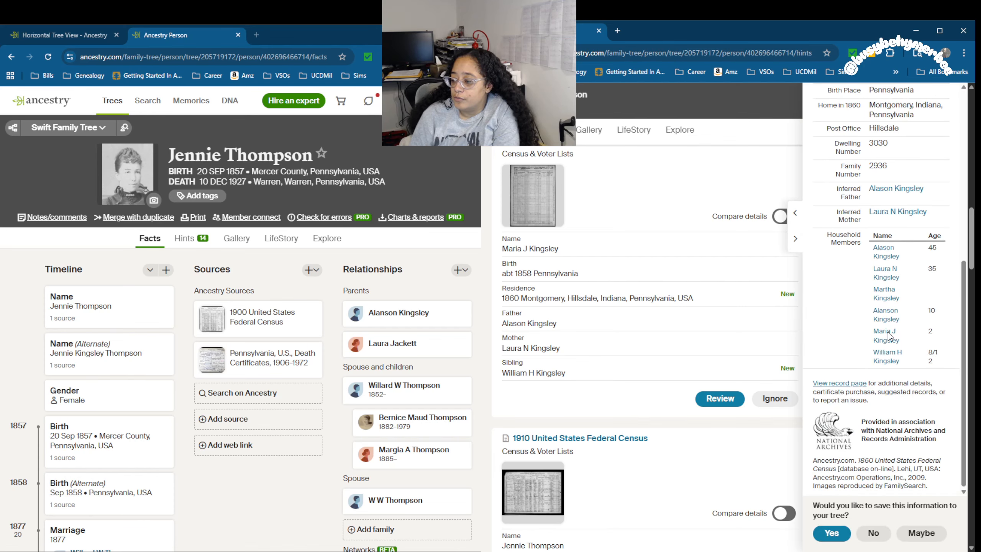
pyautogui.click(839, 383)
pyautogui.scroll(-4, 564, 271)
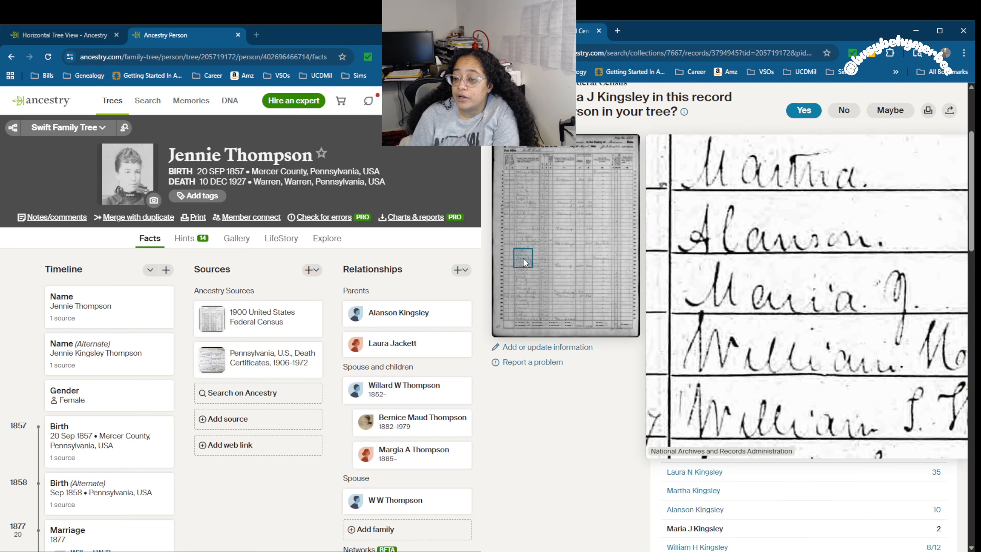
# Step: Compare the household on the 1860 census image with the transcription and accept the record as a match
pyautogui.click(593, 144)
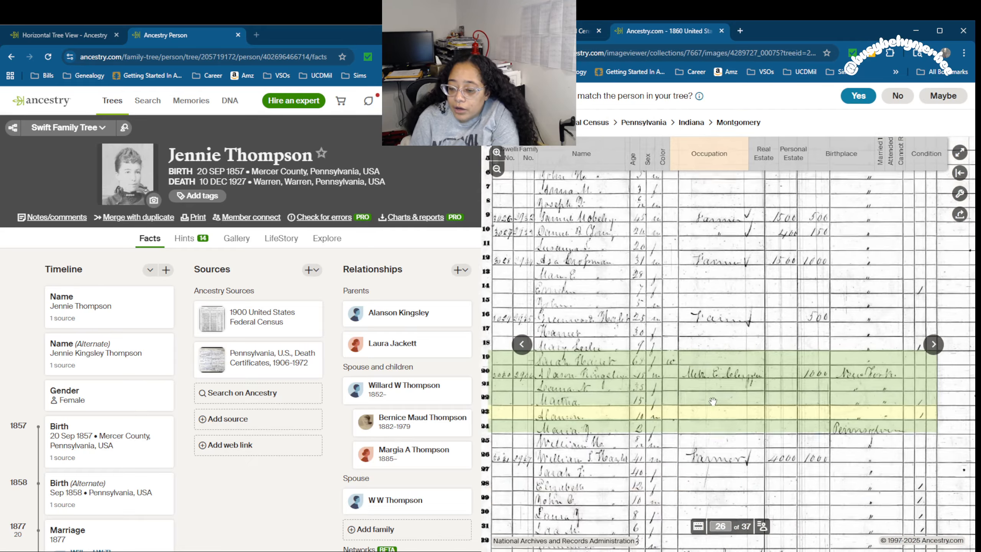
pyautogui.moveTo(741, 352); pyautogui.dragTo(795, 267)
pyautogui.scroll(2, 786, 414)
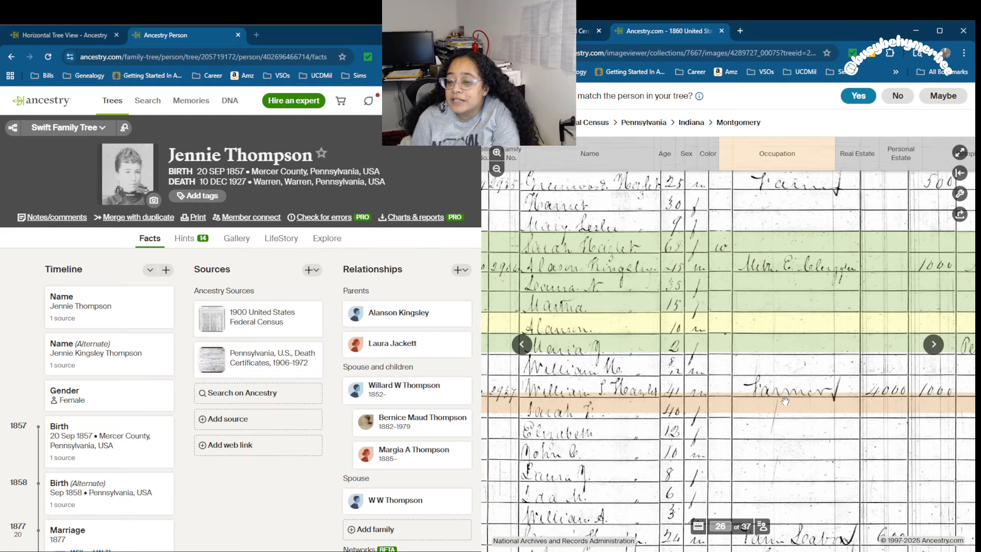
pyautogui.moveTo(786, 406); pyautogui.dragTo(892, 399)
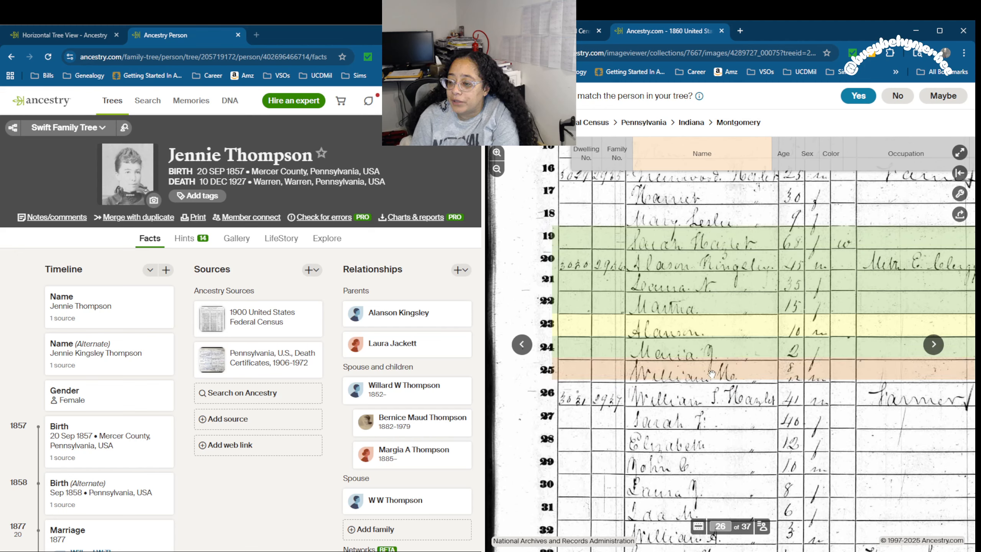
pyautogui.click(586, 120)
pyautogui.scroll(-3, 733, 296)
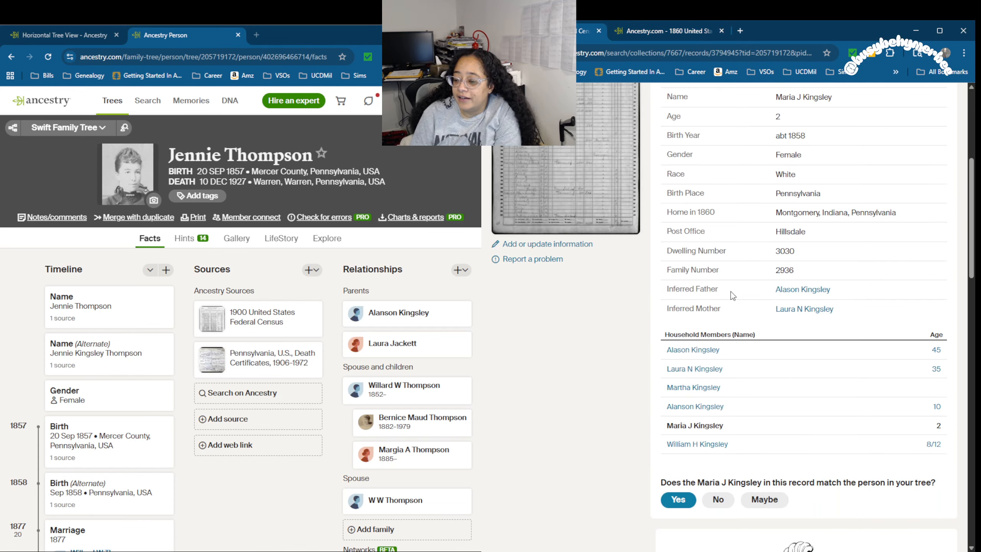
pyautogui.click(680, 498)
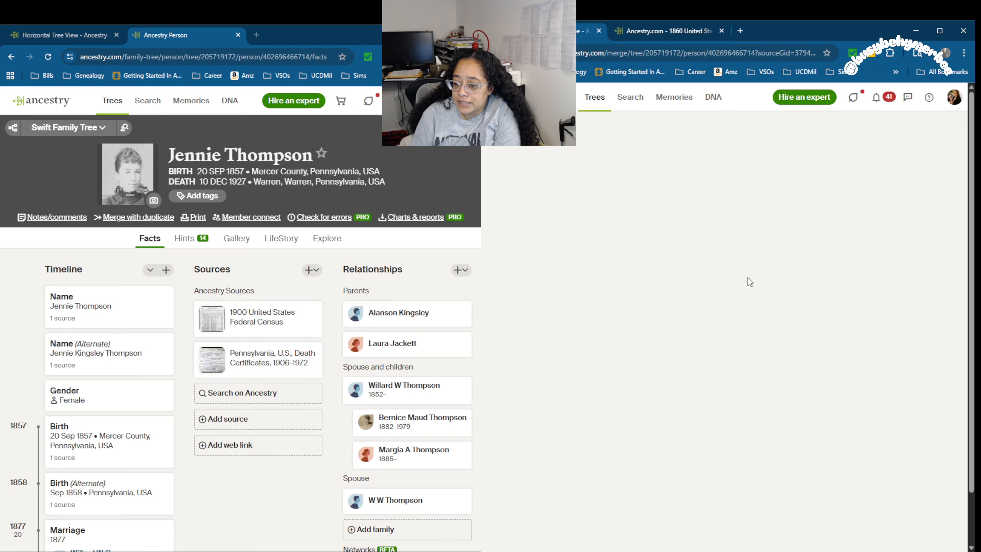
# Step: Include the 1860 census name as an alternate name for the woman and check her existing timeline facts
pyautogui.scroll(-3, 750, 281)
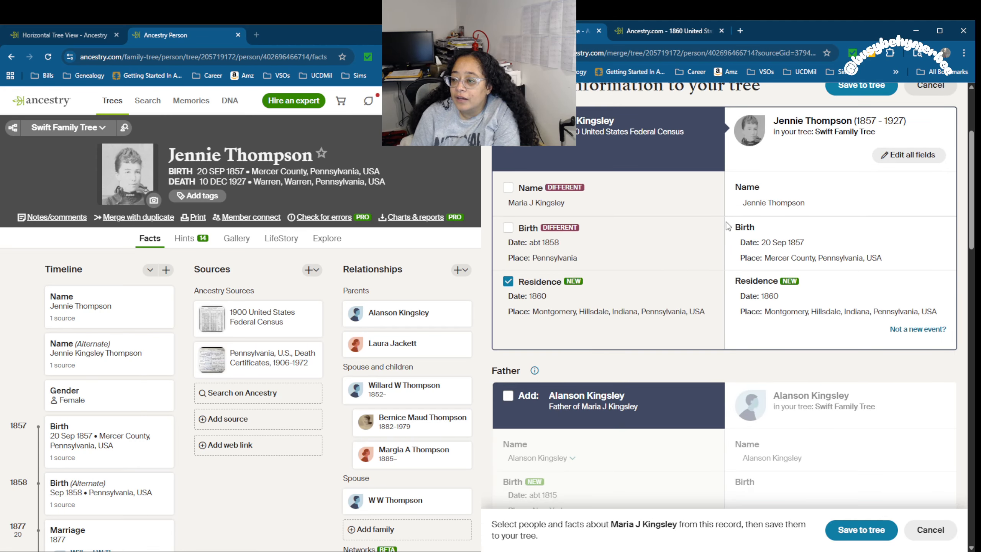
pyautogui.click(508, 188)
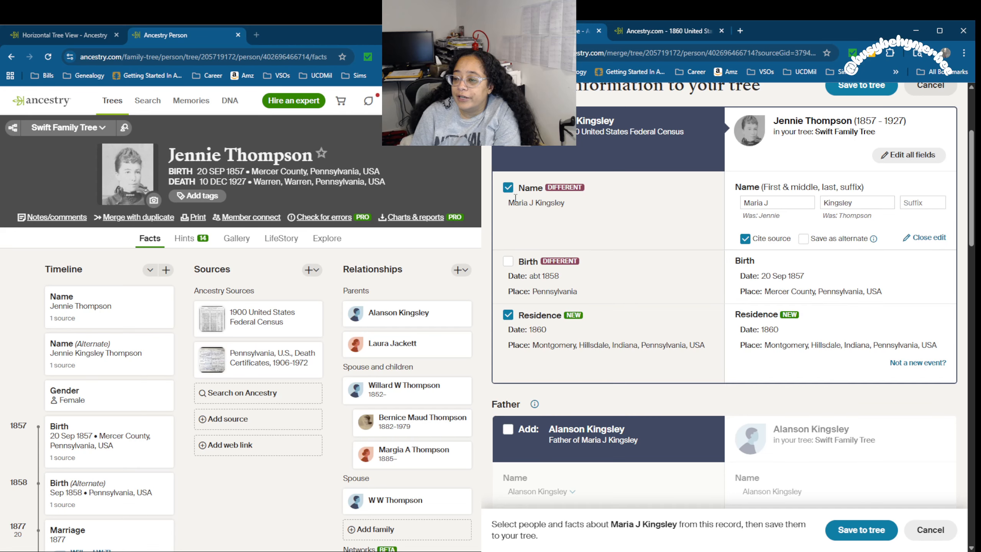
pyautogui.click(803, 239)
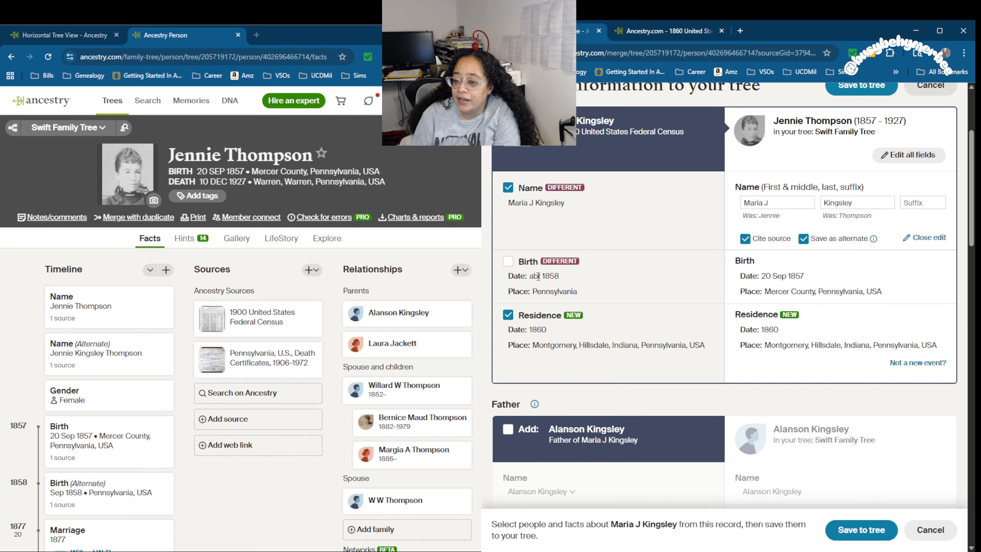
pyautogui.scroll(-6, 220, 356)
pyautogui.scroll(2, 155, 278)
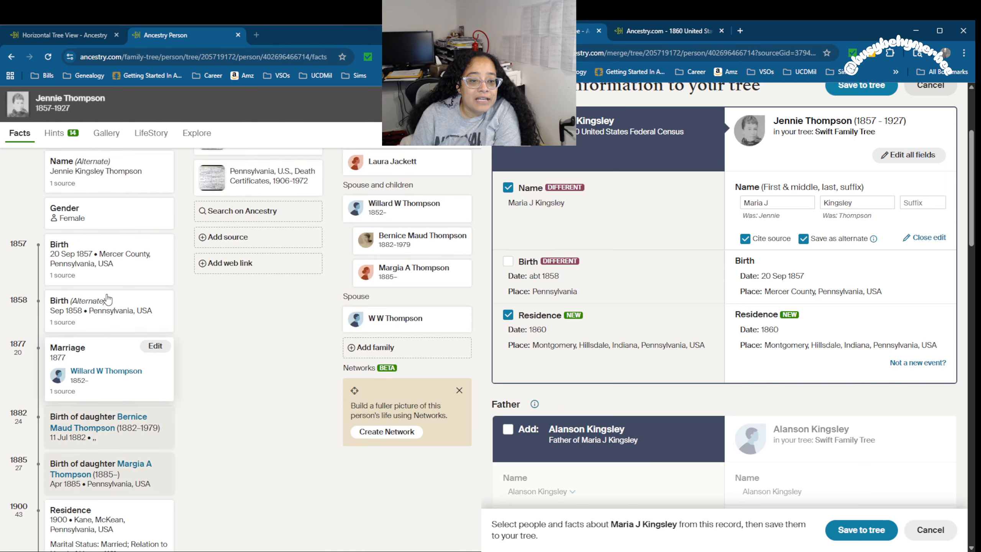
# Step: Include the census birth of abt 1858 in Pennsylvania as an alternate birth fact for the woman
pyautogui.click(508, 261)
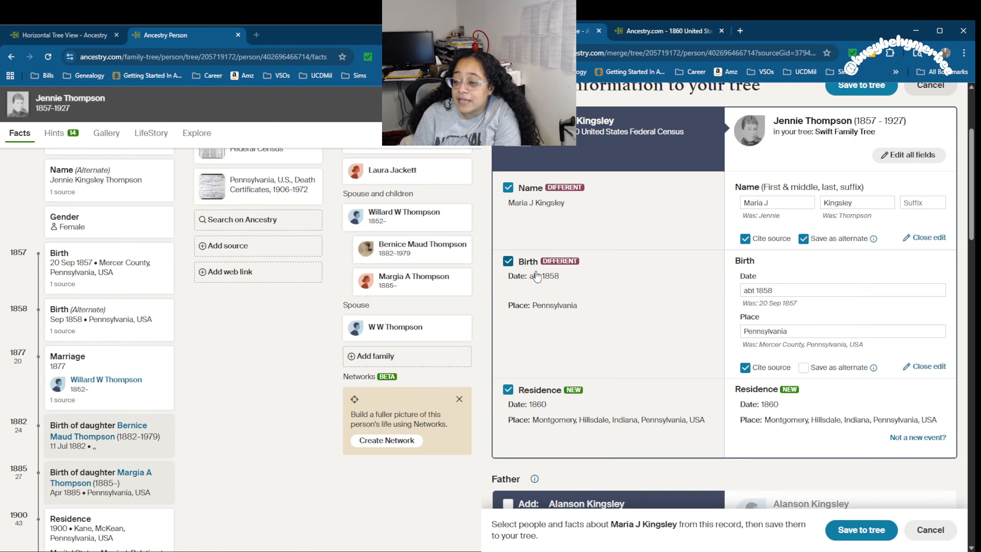
pyautogui.click(803, 370)
pyautogui.scroll(-5, 559, 327)
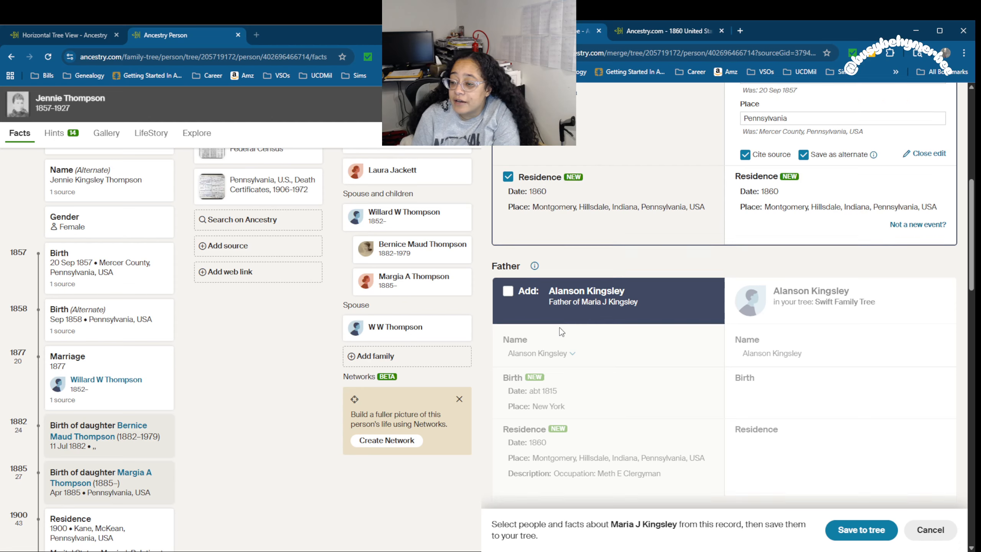
# Step: Add the father with his birth and 1860 residence, check his census line, and choose the variant spelling of his name
pyautogui.scroll(-2, 559, 327)
pyautogui.click(508, 246)
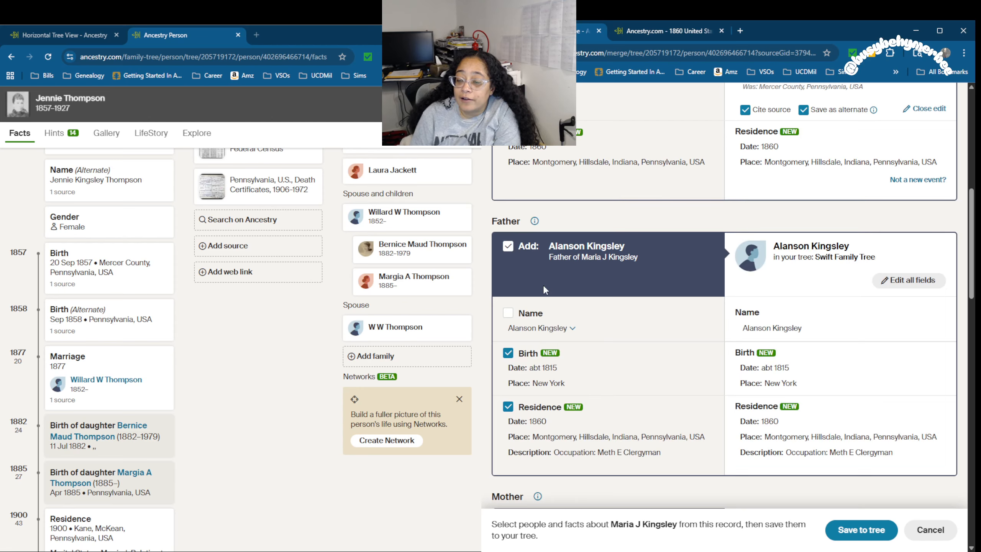
pyautogui.click(701, 35)
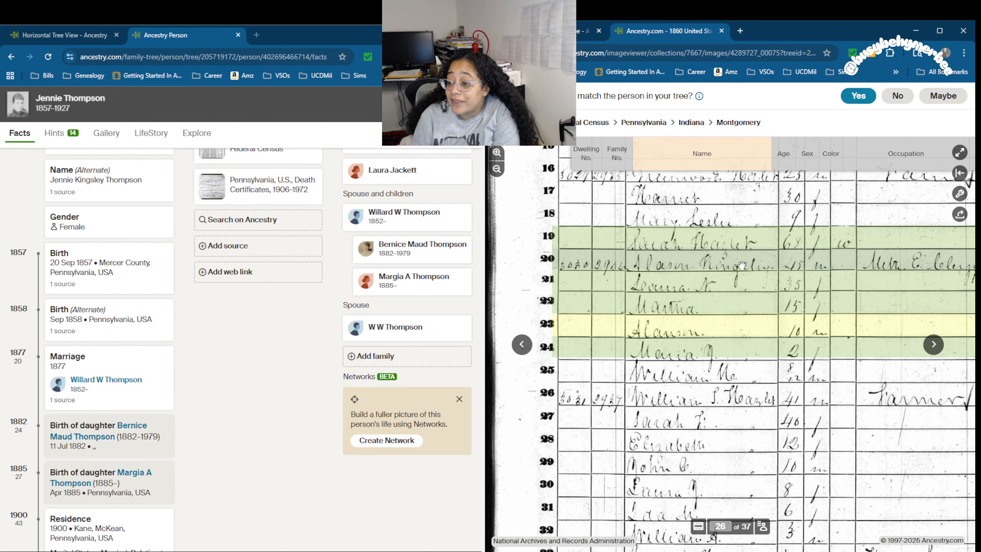
pyautogui.click(570, 33)
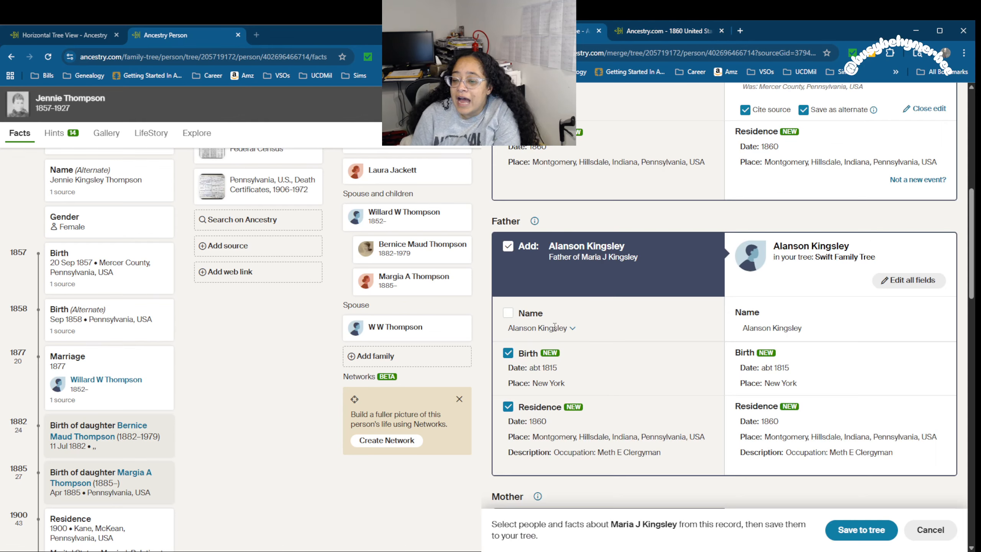
pyautogui.click(508, 314)
pyautogui.click(572, 329)
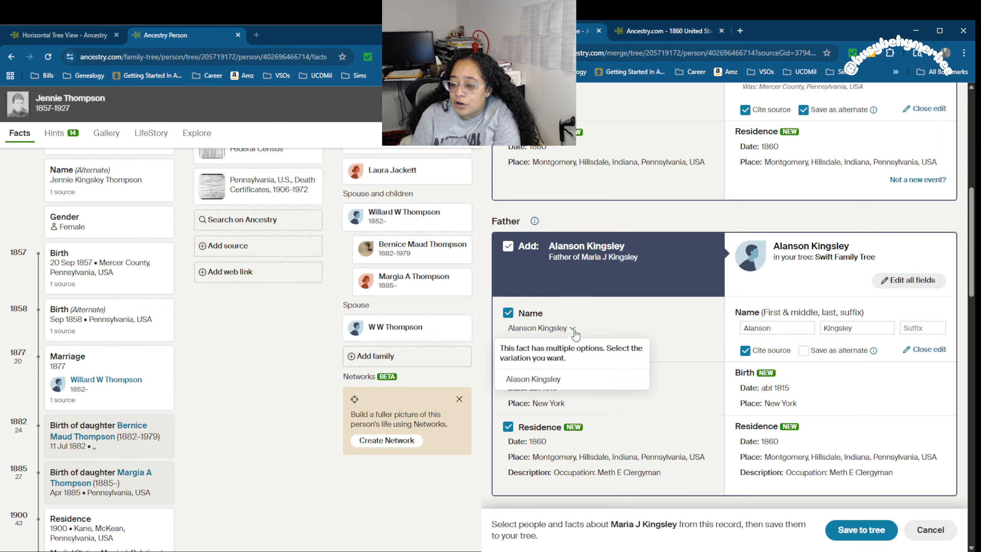
pyautogui.click(569, 378)
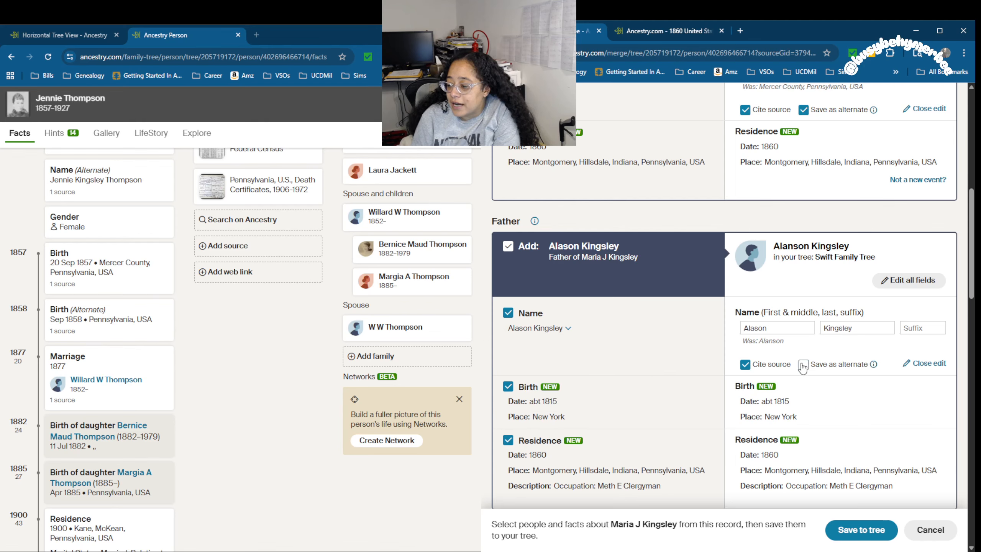
# Step: Add the mother from the census, check her line on the image, and save her census name as an alternate
pyautogui.scroll(-6, 565, 324)
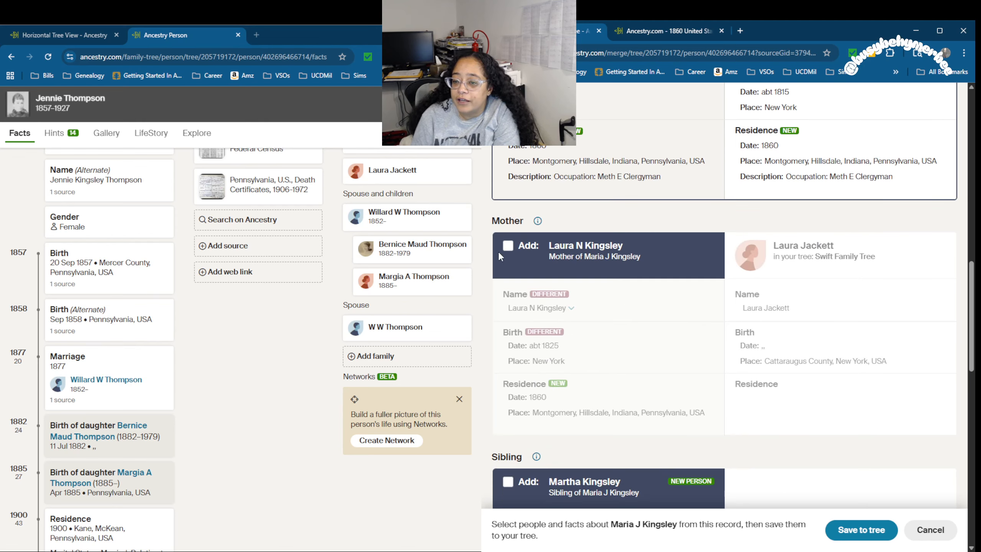
pyautogui.click(508, 245)
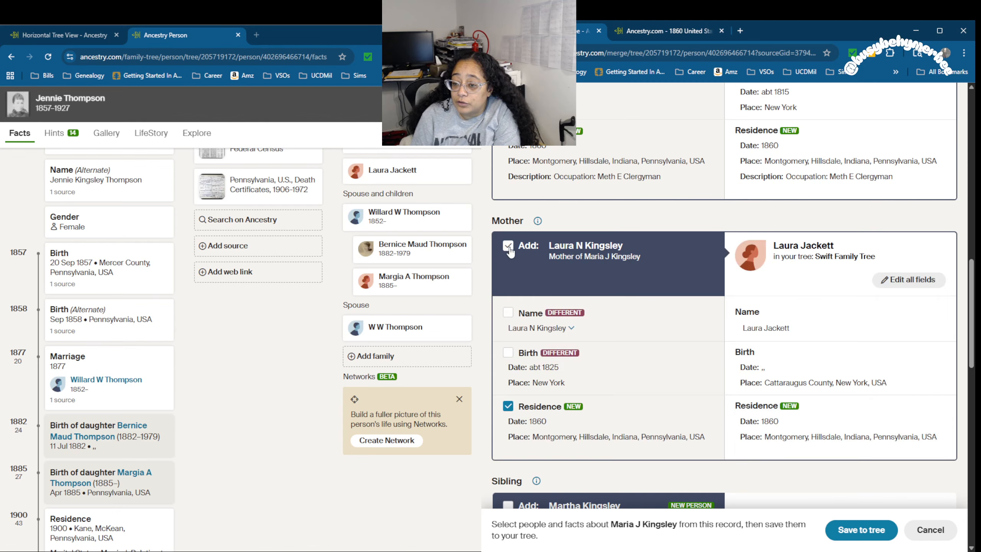
pyautogui.click(697, 27)
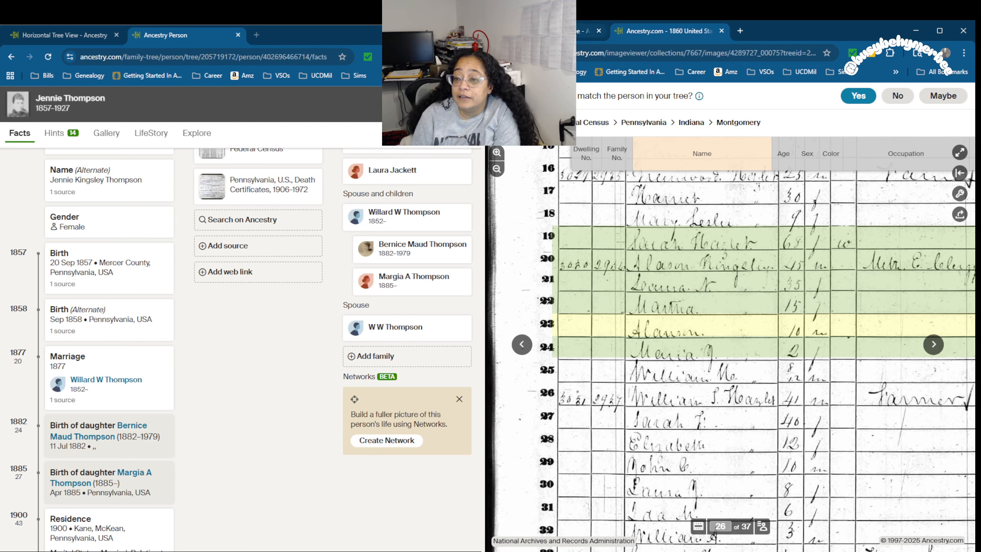
pyautogui.click(567, 31)
pyautogui.click(517, 313)
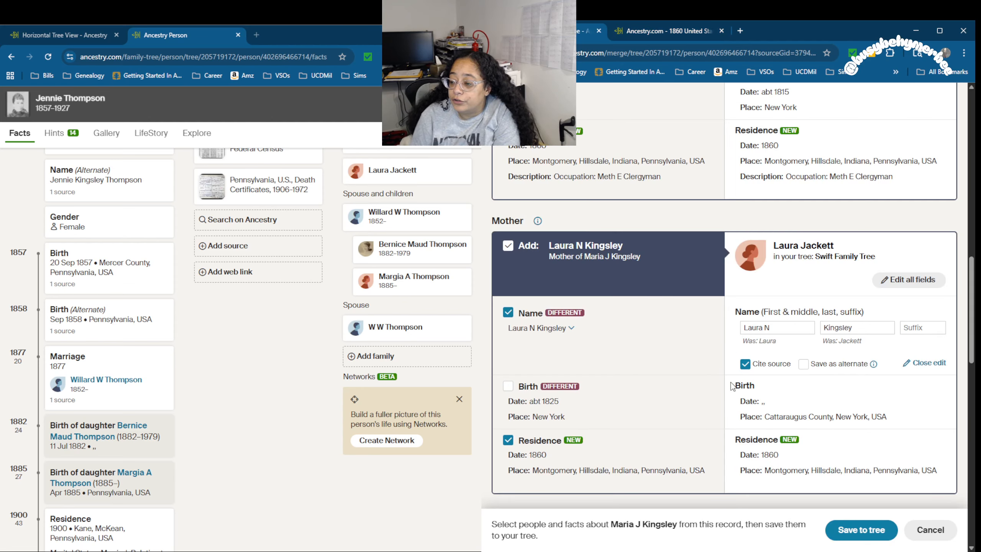
pyautogui.click(804, 364)
# Step: Include the mother's census birth of abt 1825 in New York as an alternate birth fact
pyautogui.click(525, 386)
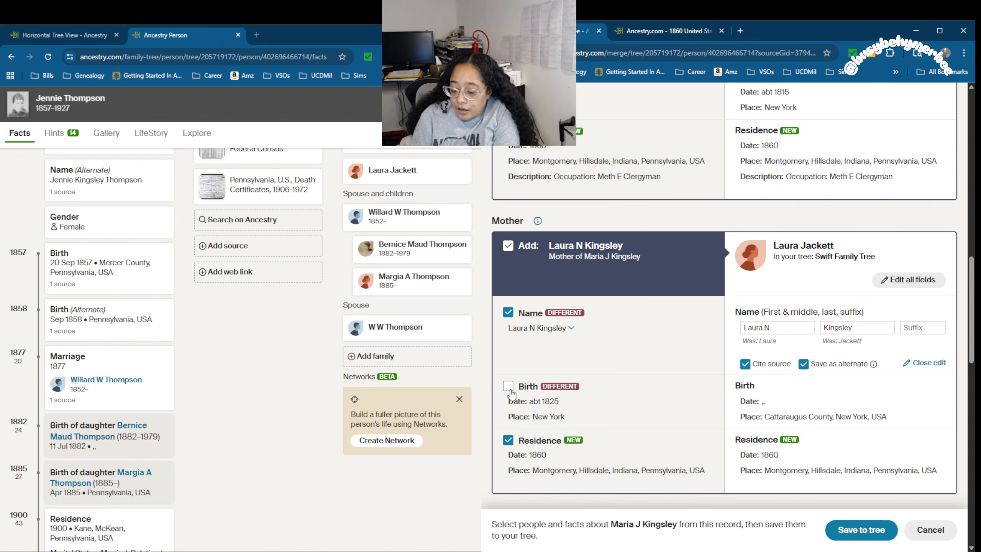
pyautogui.scroll(-4, 701, 409)
pyautogui.click(802, 339)
# Step: Add the sister as a new person, check her age on the census image, and set her birth date to abt 1845
pyautogui.scroll(-7, 750, 317)
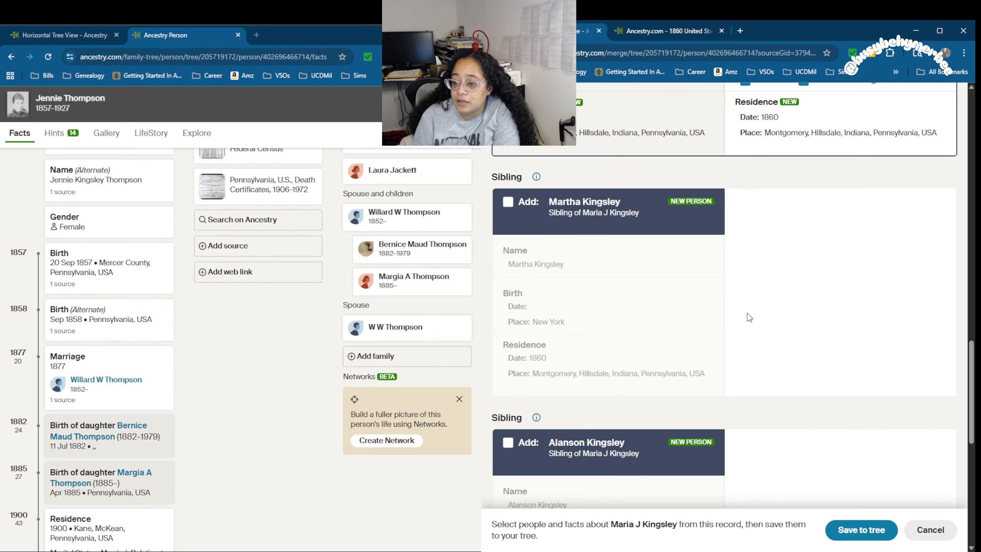
pyautogui.click(509, 202)
pyautogui.scroll(1, 814, 374)
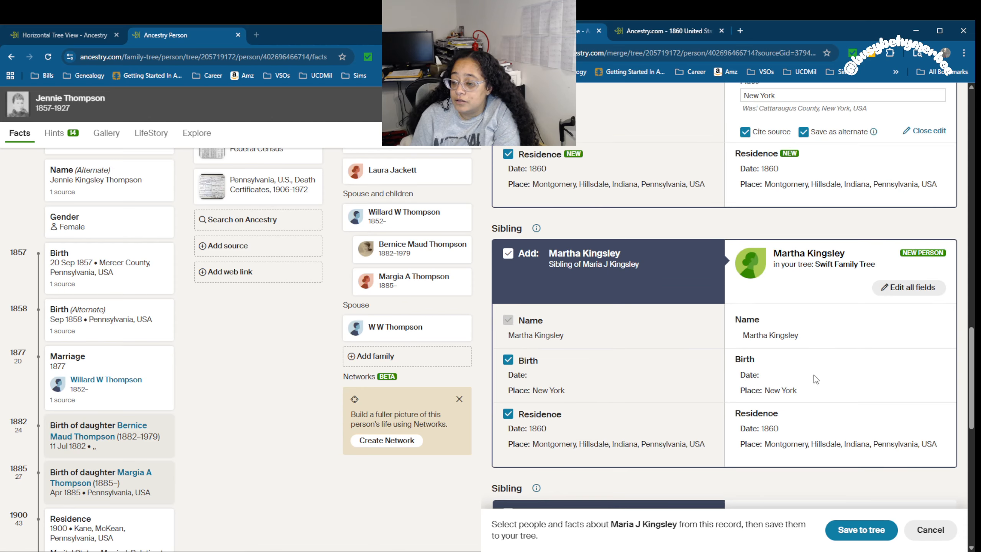
pyautogui.click(676, 30)
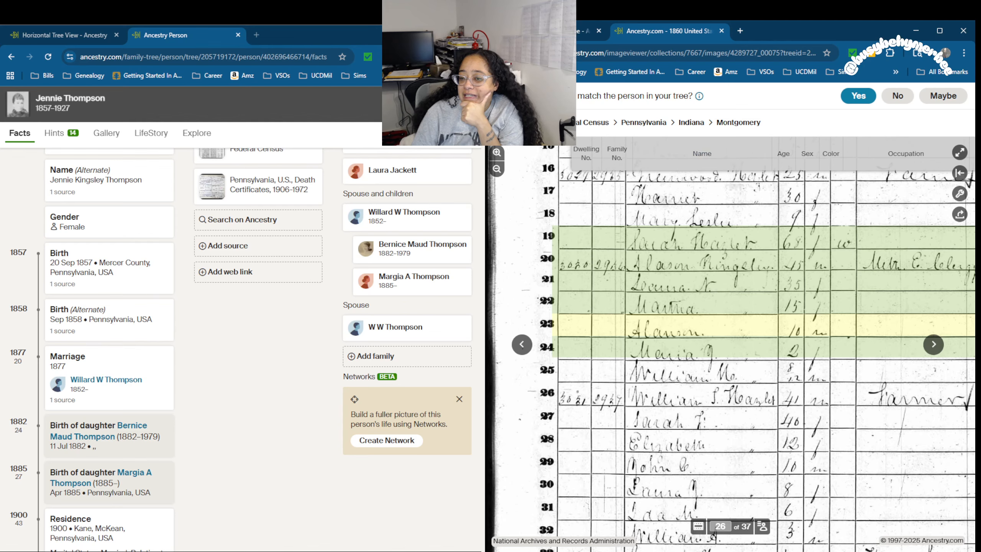
pyautogui.click(578, 33)
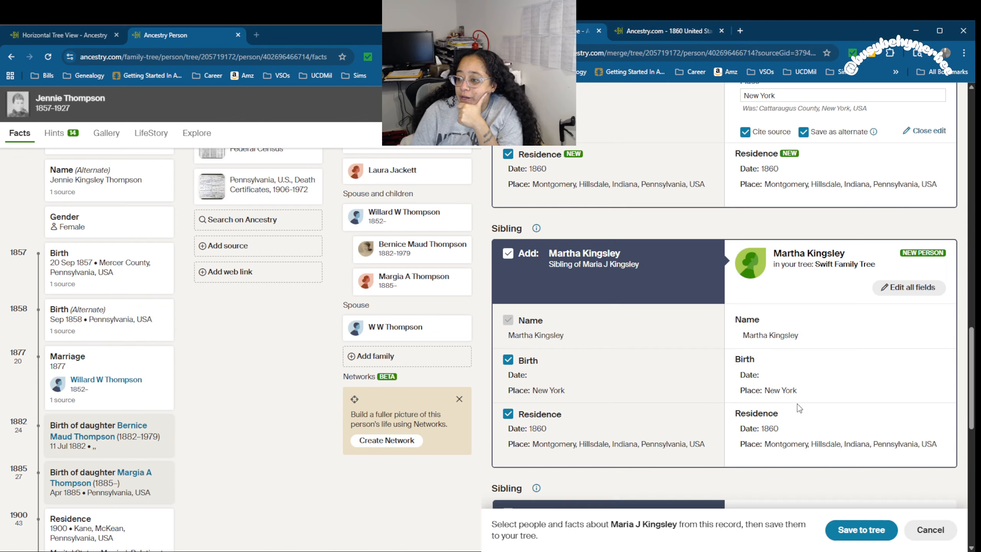
pyautogui.click(803, 390)
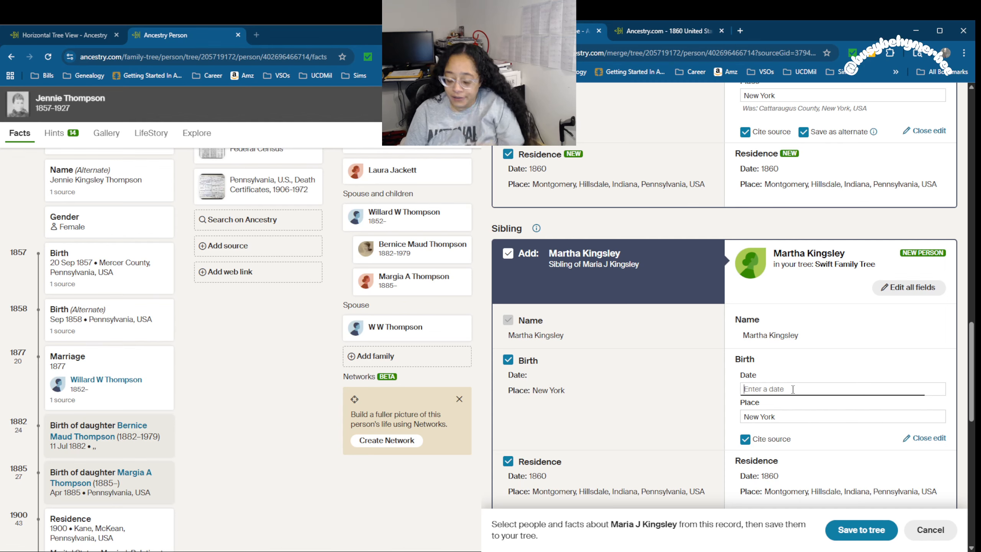
pyautogui.write('abt 18')
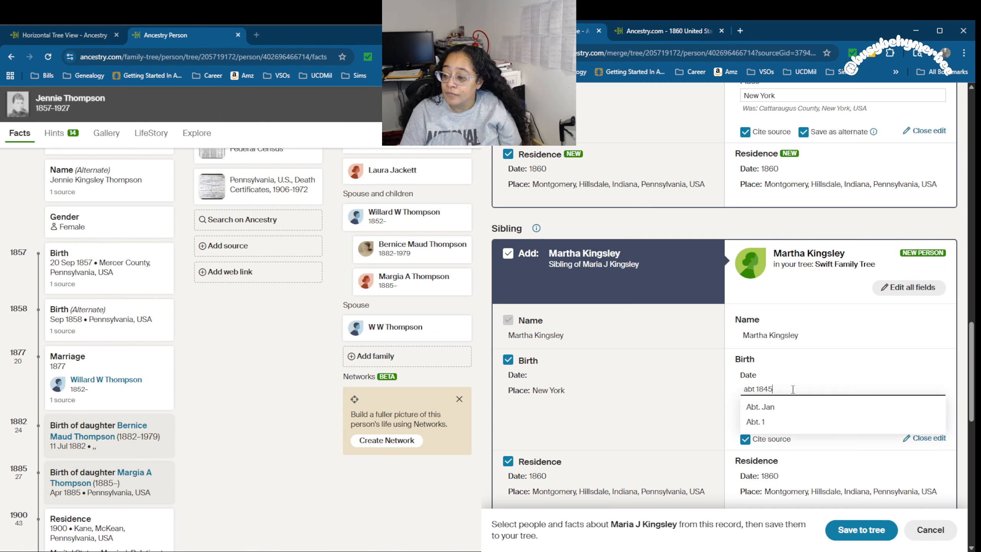
pyautogui.write('45')
pyautogui.click(698, 380)
# Step: Compare the brother born abt 1850 with the census image and add him as a new person
pyautogui.scroll(-4, 698, 380)
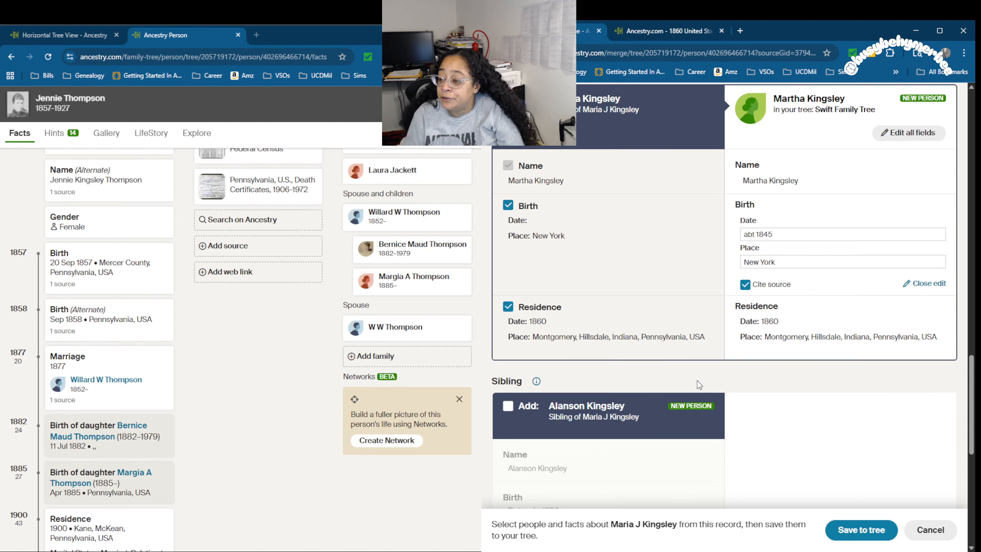
pyautogui.scroll(-5, 697, 380)
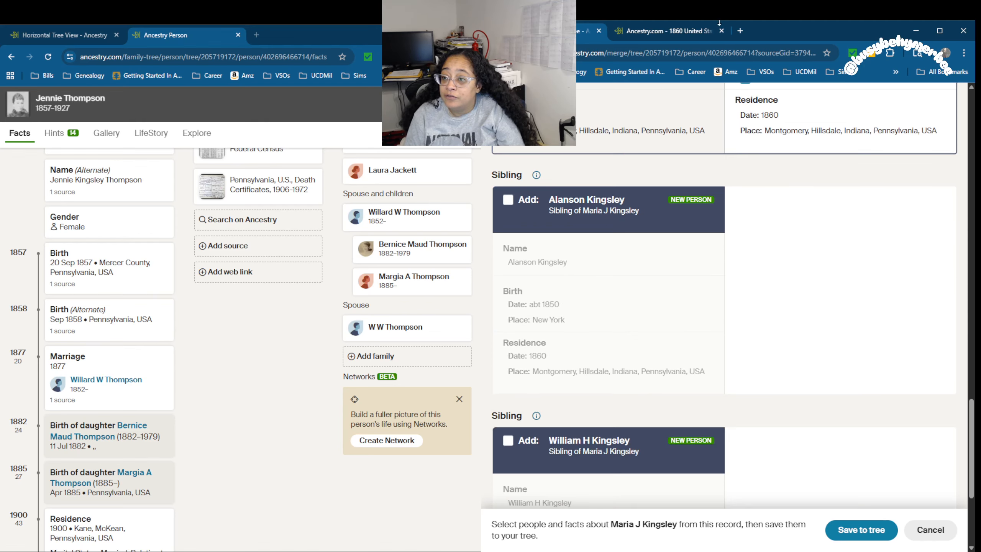
pyautogui.click(719, 23)
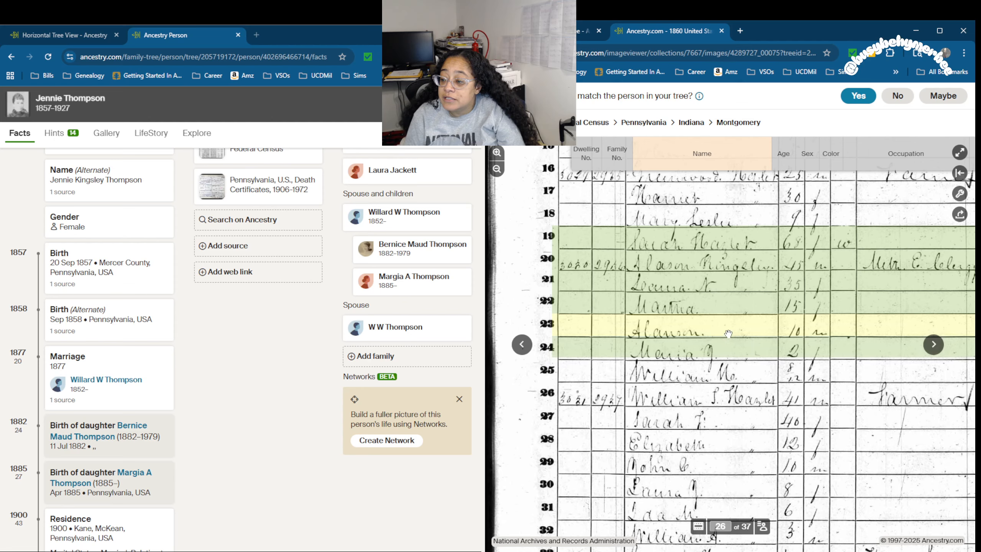
pyautogui.click(588, 31)
pyautogui.click(509, 199)
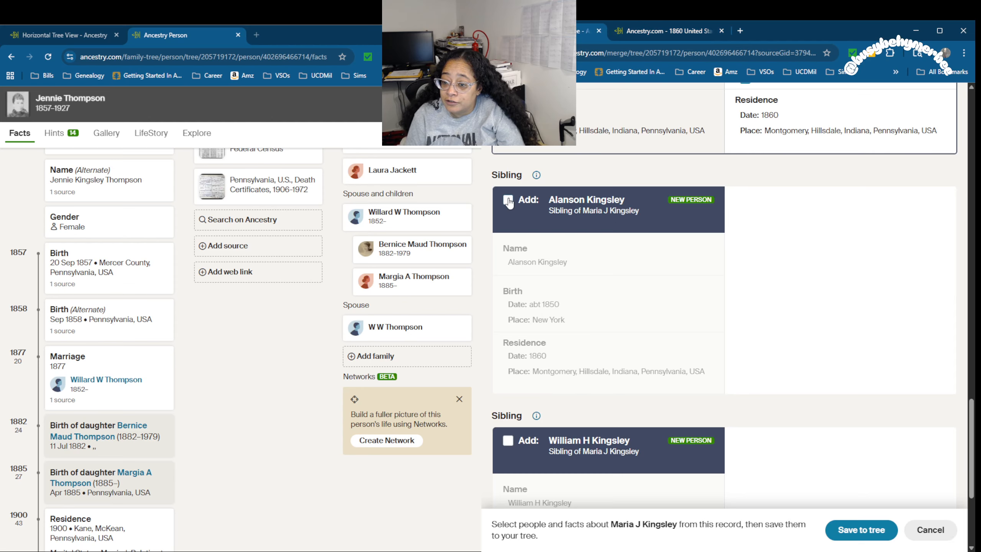
pyautogui.click(635, 30)
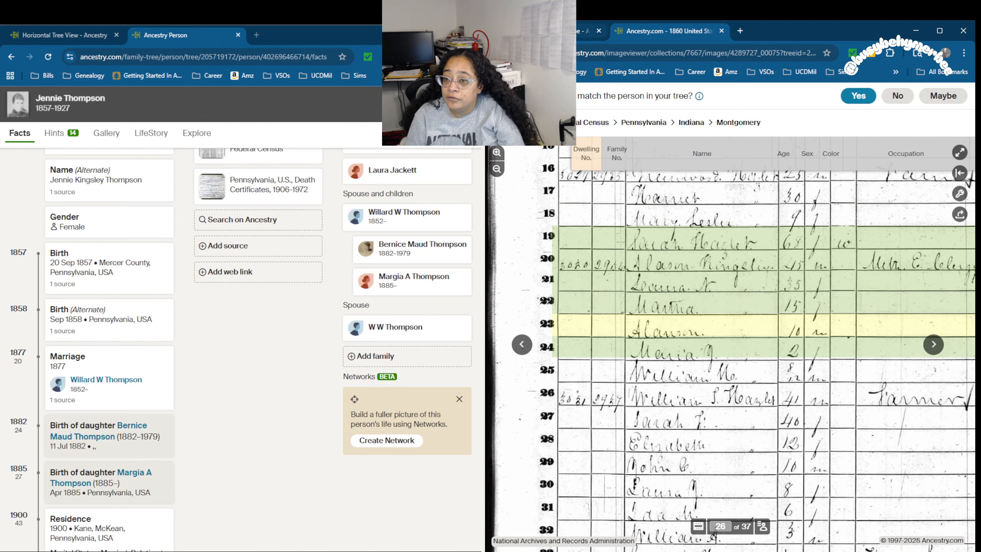
pyautogui.click(588, 31)
# Step: Add the brother born abt 1859, check his name on the census image, and change his middle initial to M
pyautogui.scroll(-5, 638, 350)
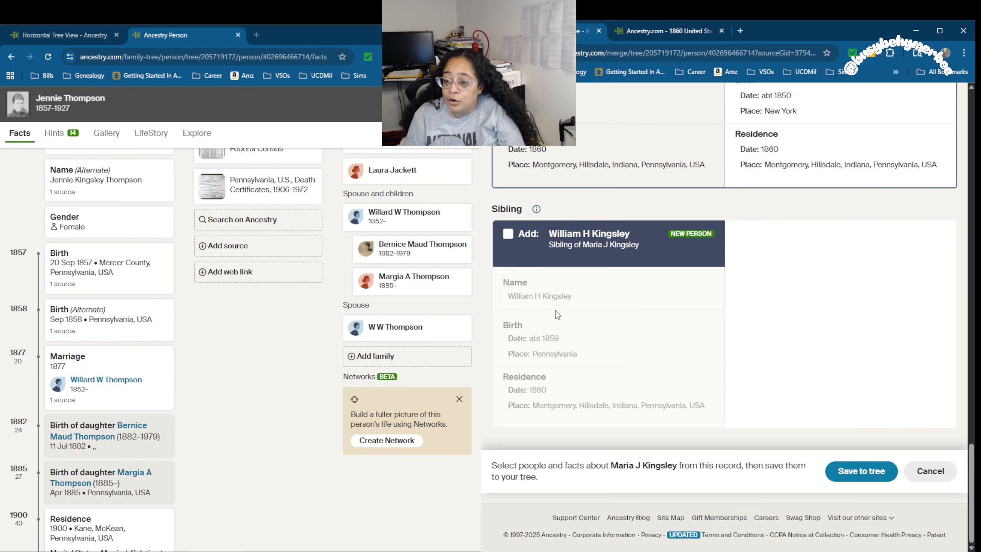
pyautogui.click(507, 236)
pyautogui.click(643, 30)
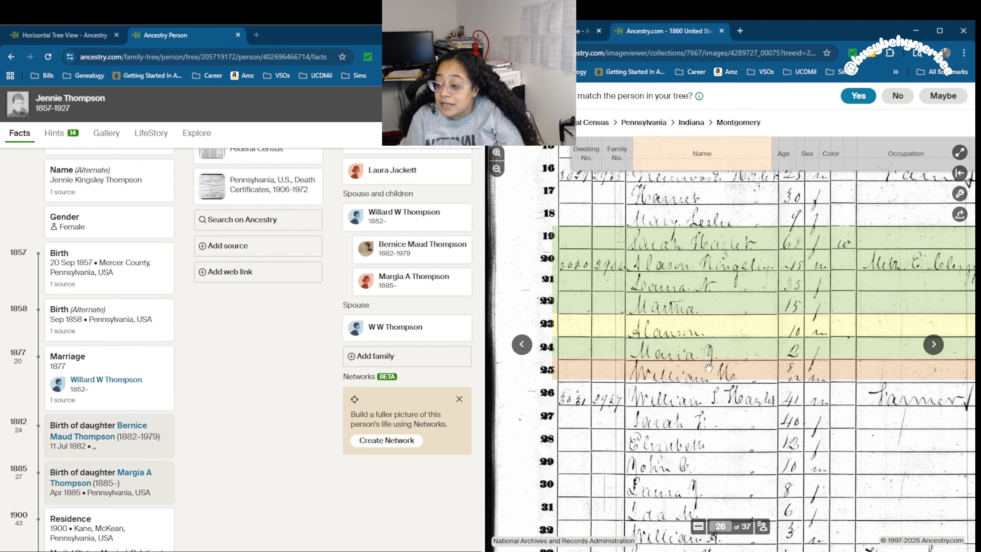
pyautogui.click(578, 31)
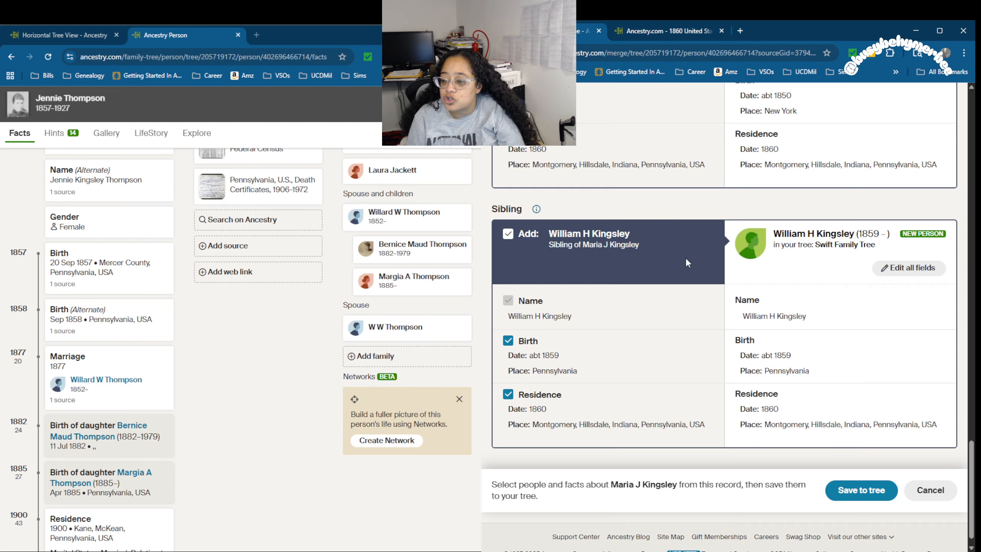
pyautogui.click(807, 317)
pyautogui.click(778, 316)
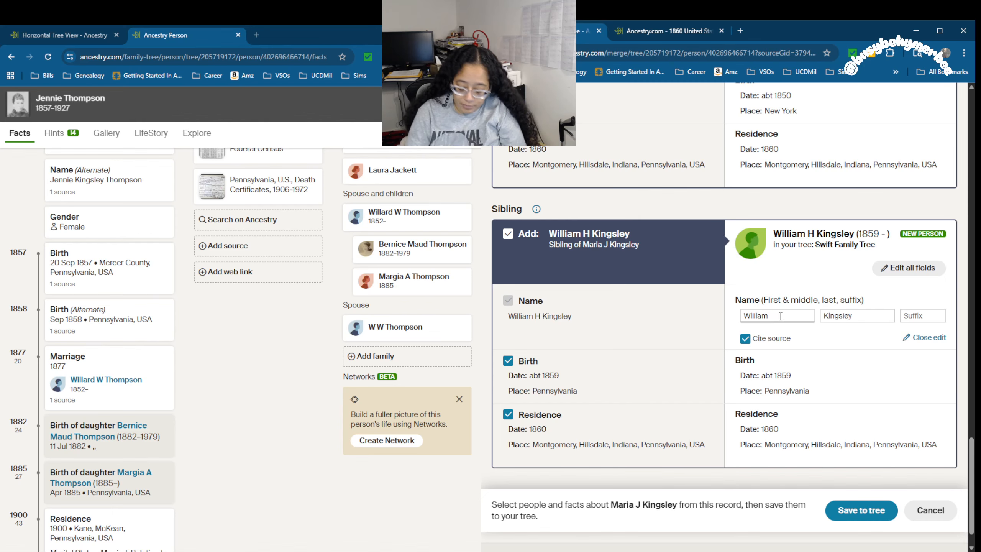
pyautogui.write('M')
pyautogui.scroll(-1, 863, 399)
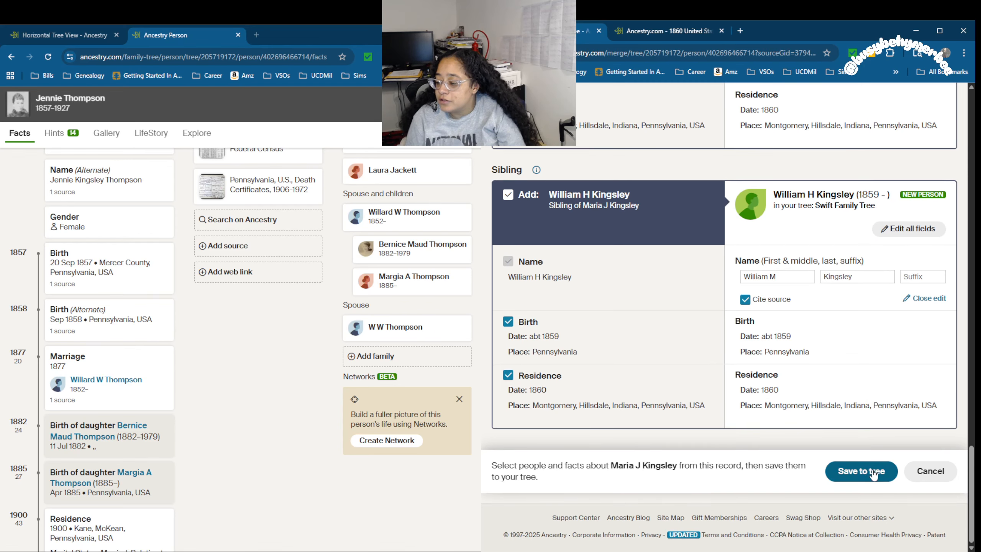
# Step: Save the selected 1860 census people and facts to the tree, and refresh the woman's open profile page
pyautogui.click(872, 469)
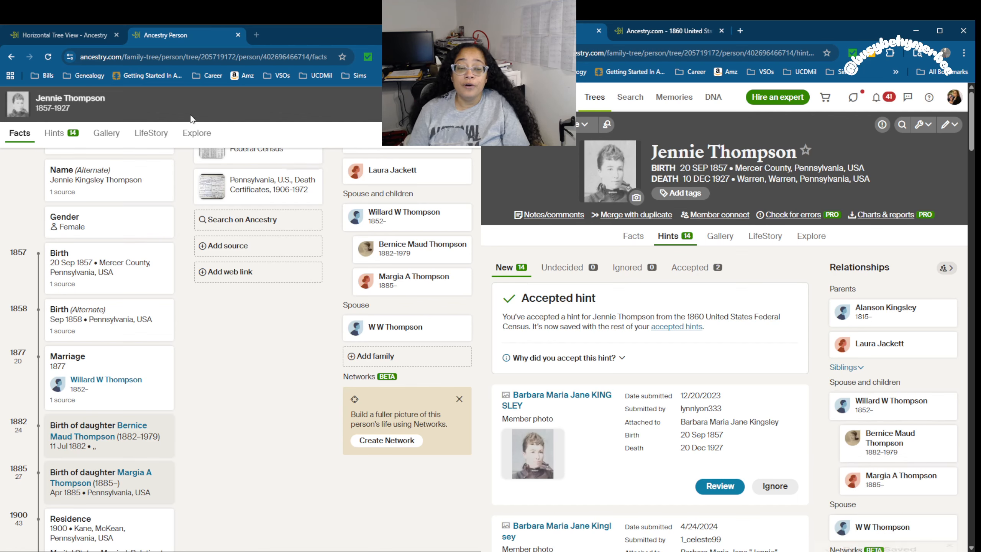
pyautogui.click(48, 57)
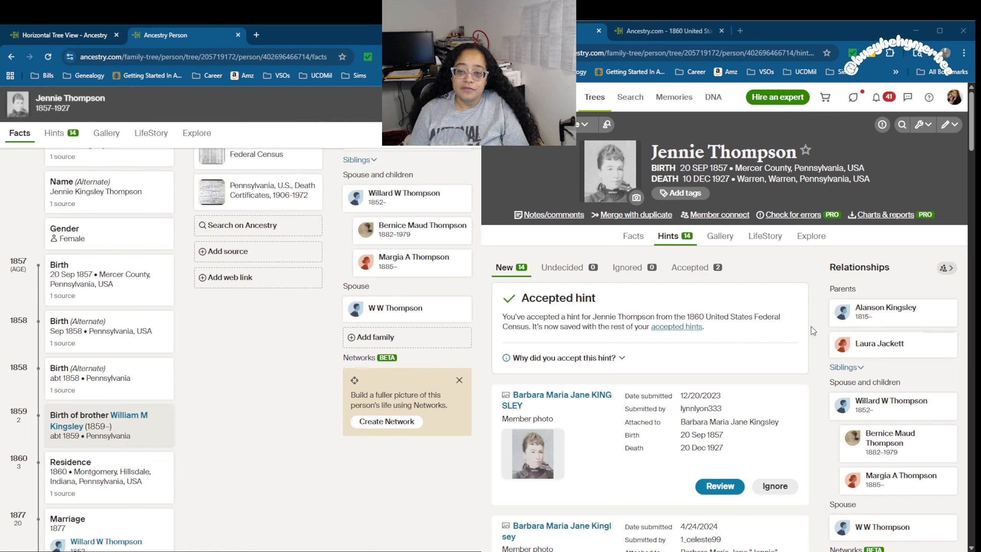
pyautogui.scroll(3, 214, 270)
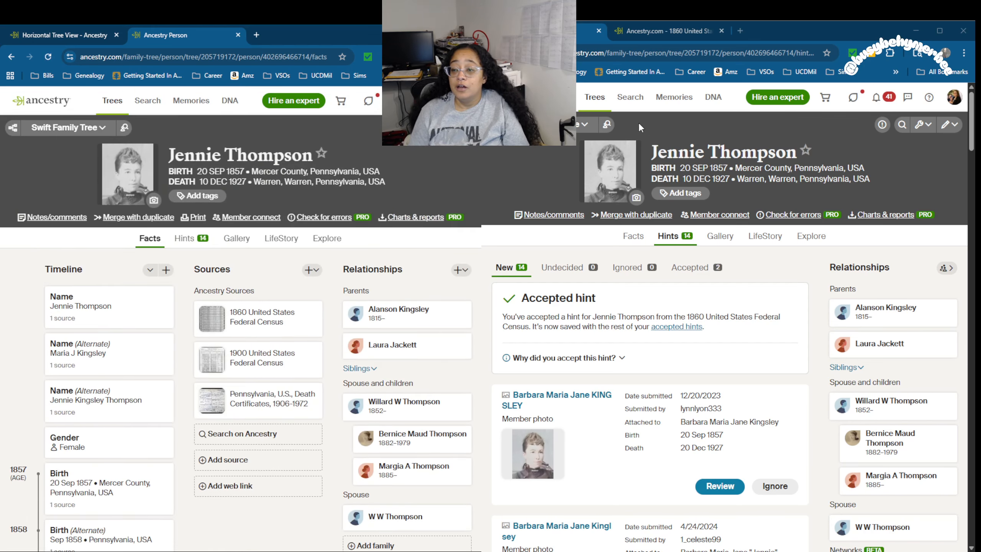
# Step: Close the 1860 census image and return to the woman's facts page
pyautogui.click(647, 25)
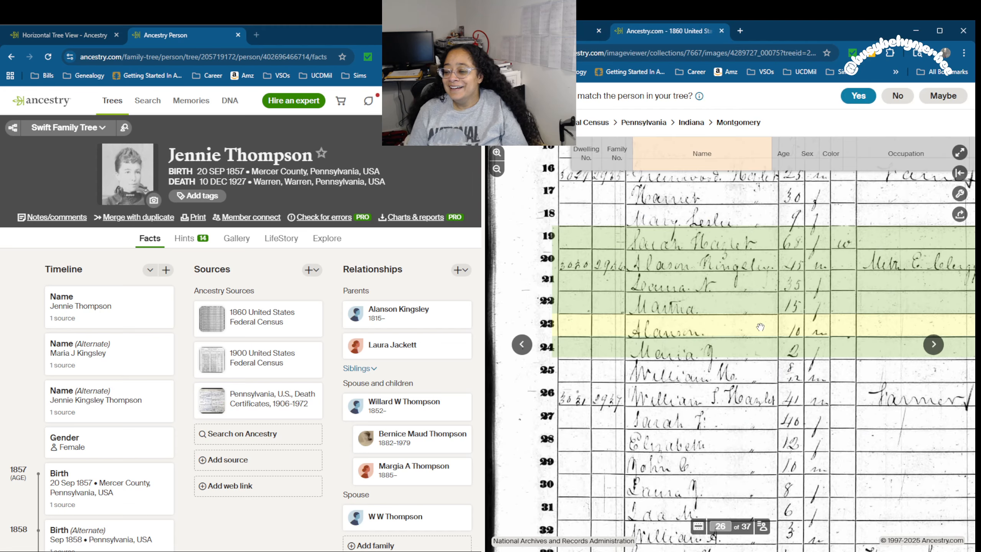
pyautogui.click(721, 31)
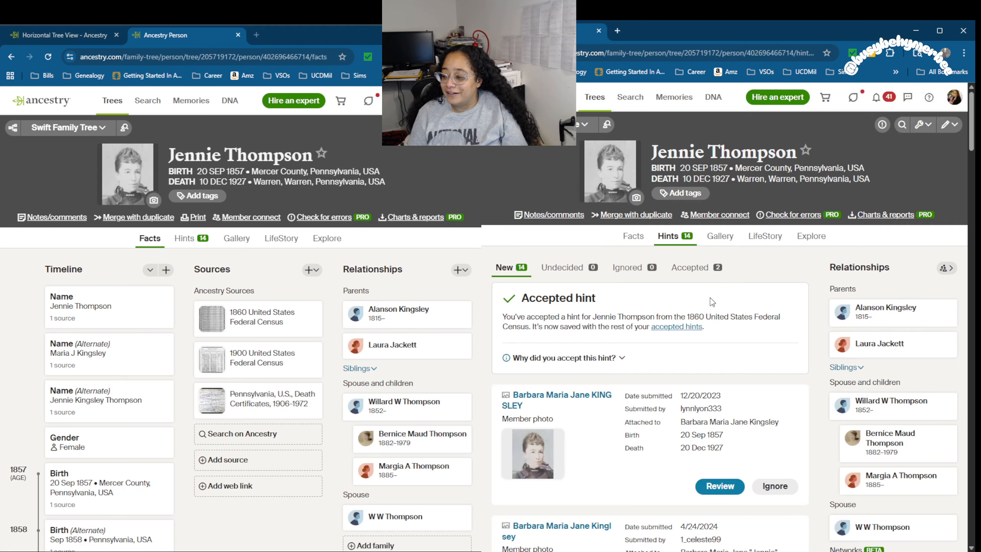
pyautogui.click(634, 237)
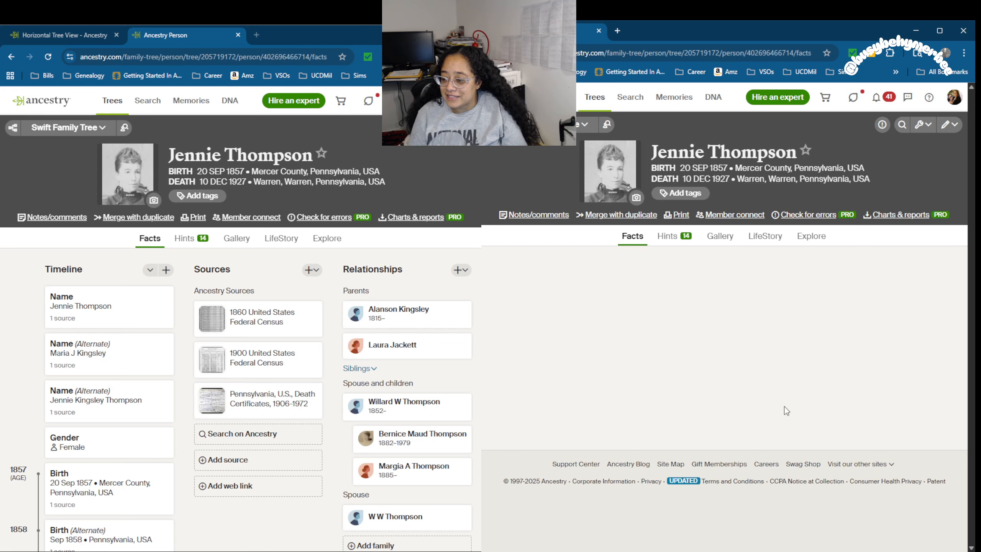
# Step: View the record behind the woman's 1860 United States Federal Census source and open the inferred mother's record from the household members
pyautogui.click(788, 308)
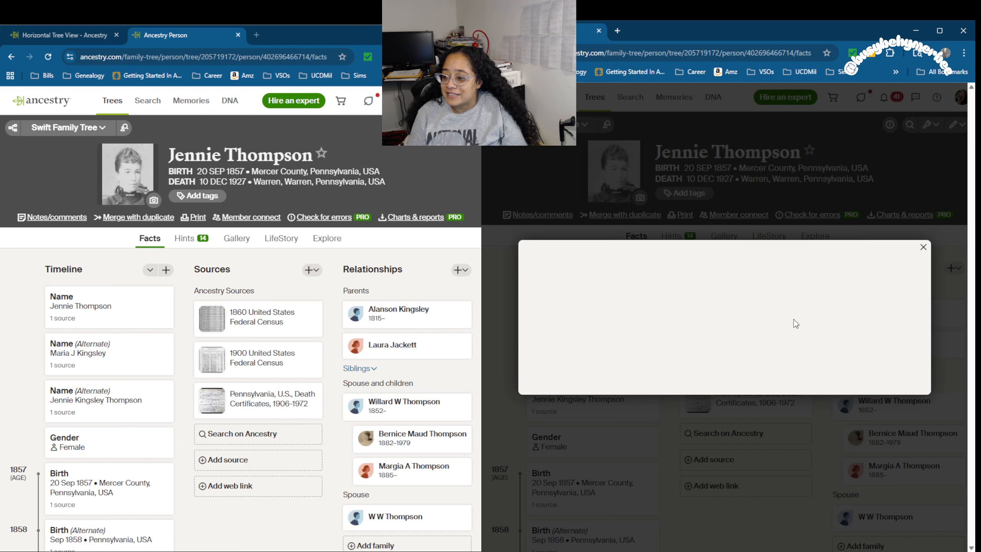
pyautogui.click(756, 192)
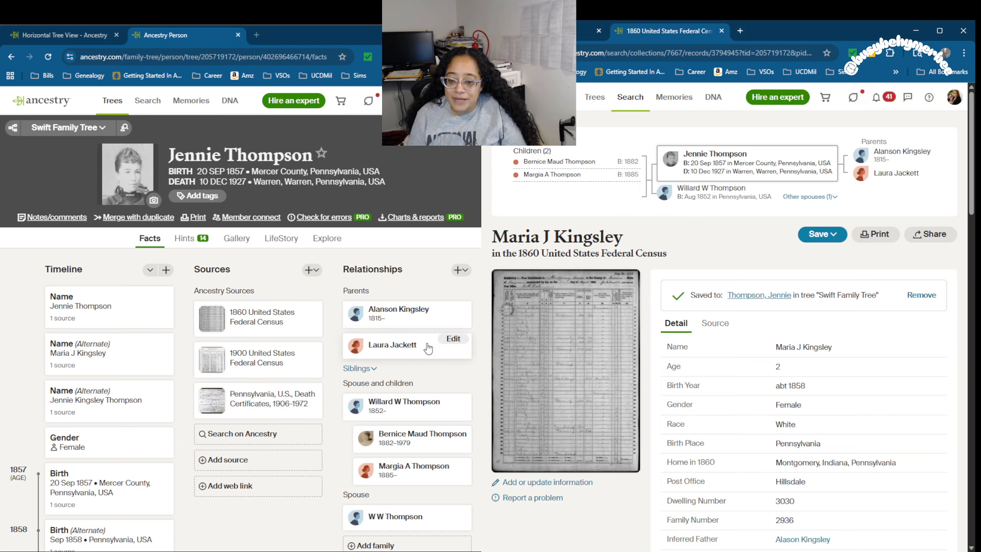
pyautogui.scroll(-3, 556, 350)
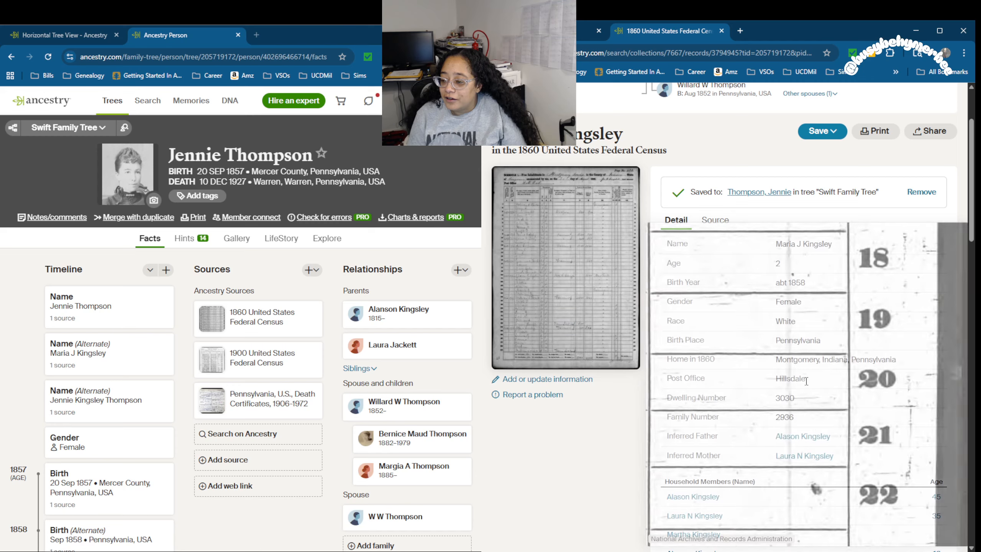
pyautogui.scroll(-6, 618, 367)
pyautogui.click(705, 259)
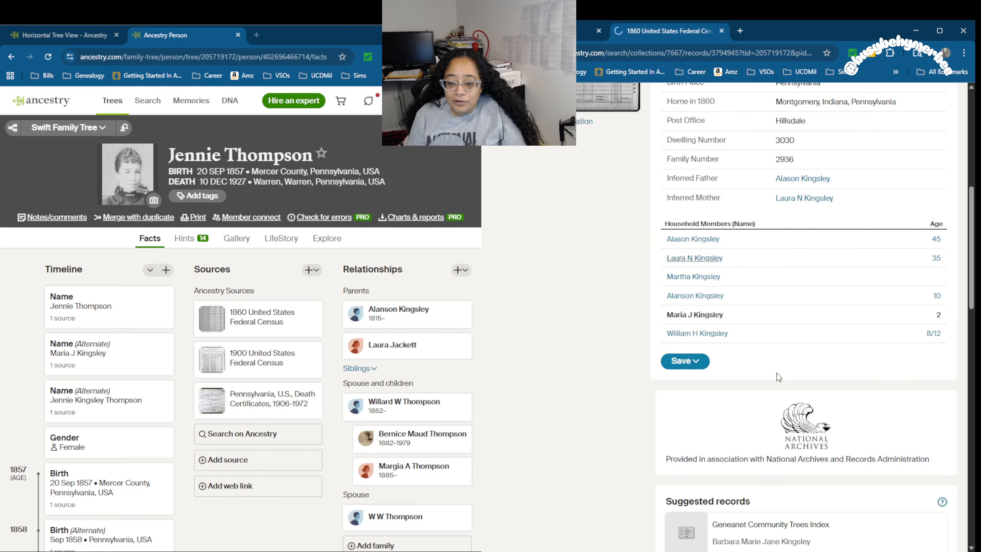
# Step: List the woman's siblings, compare the mother's quick-edit details with her 1860 census record, and close both without changes
pyautogui.click(350, 370)
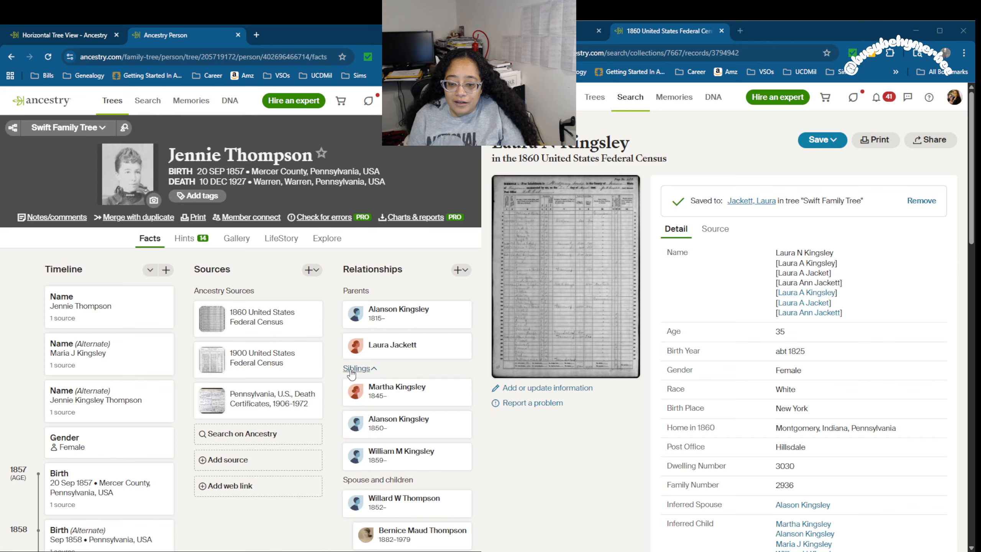
pyautogui.moveTo(458, 346)
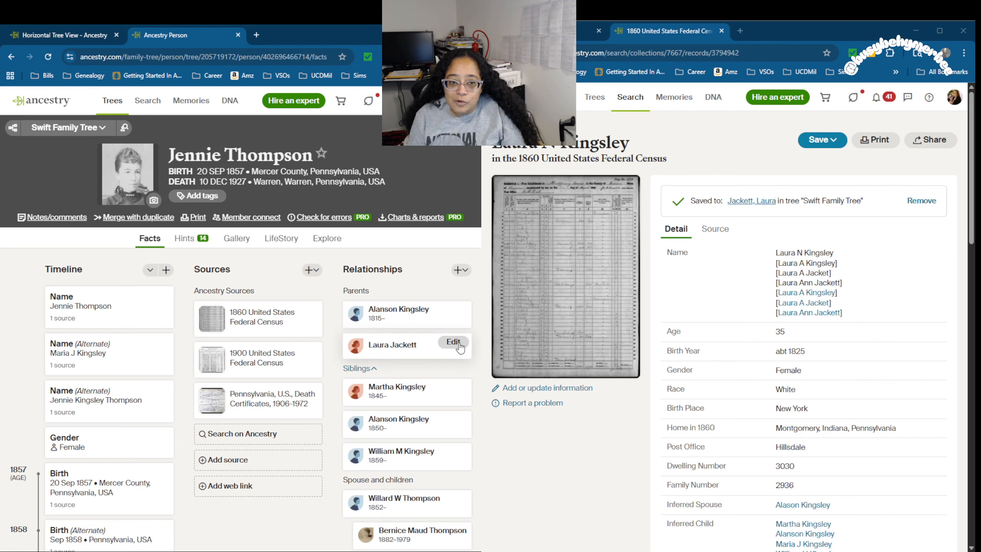
pyautogui.click(458, 342)
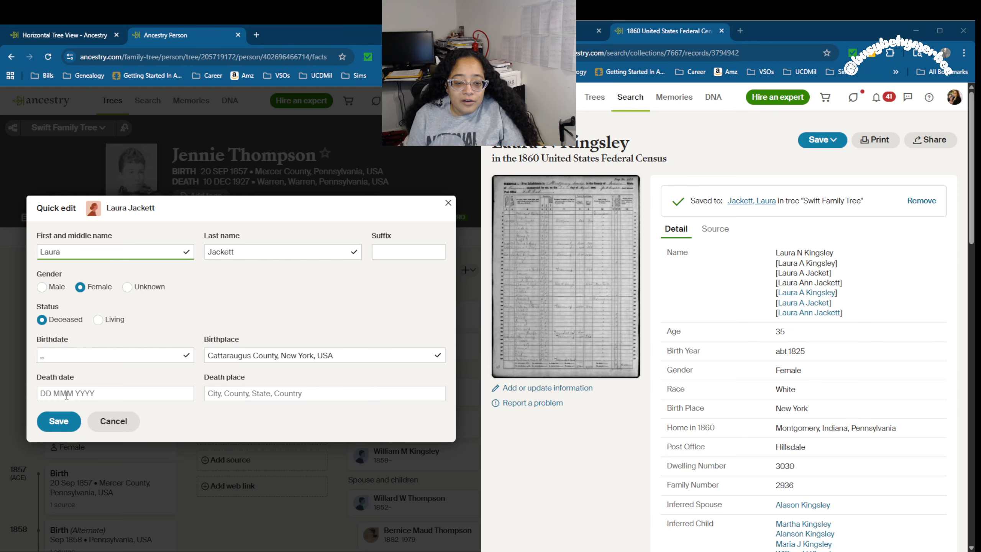
pyautogui.click(108, 420)
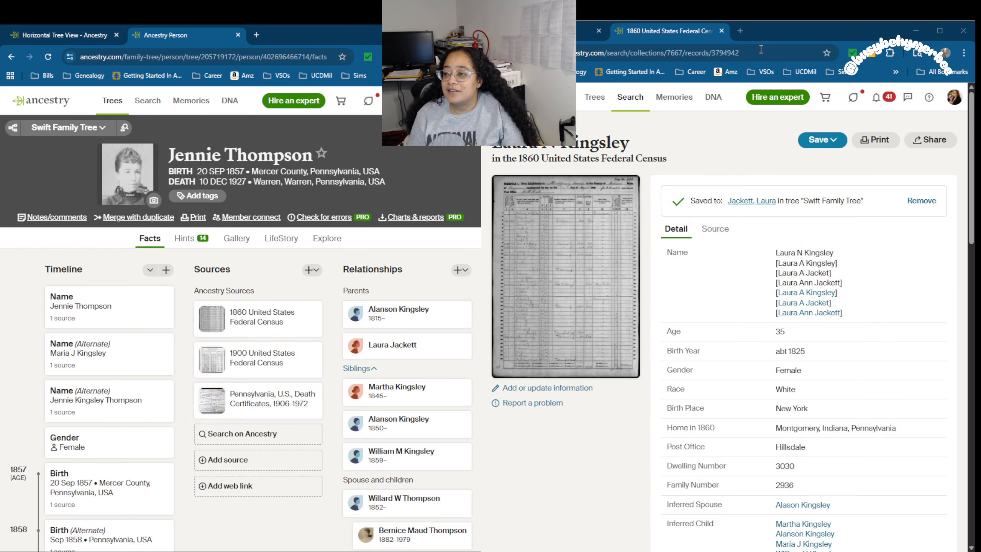
pyautogui.click(721, 30)
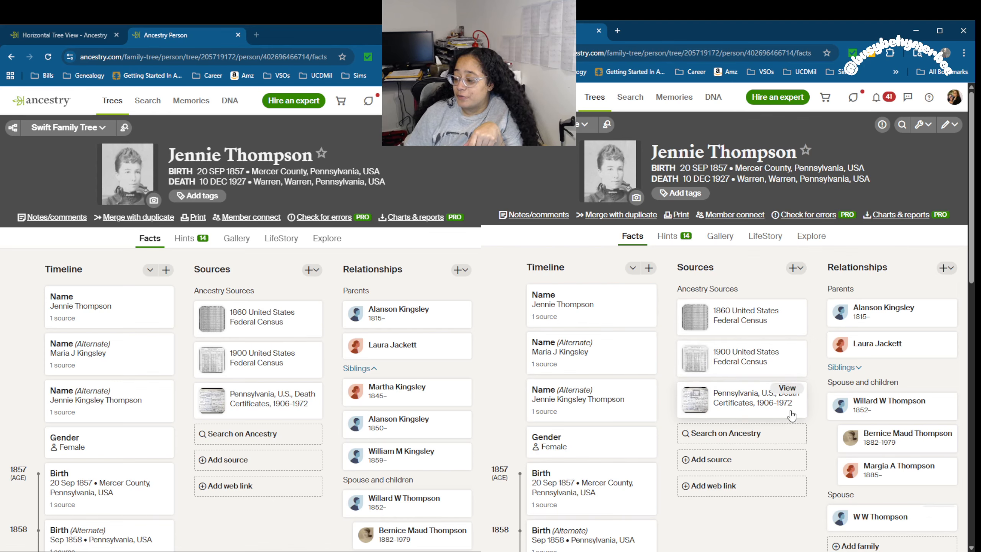
# Step: Merge the husband born Aug 1852 with the duplicate spouse recorded only by initials and surname
pyautogui.scroll(-5, 791, 400)
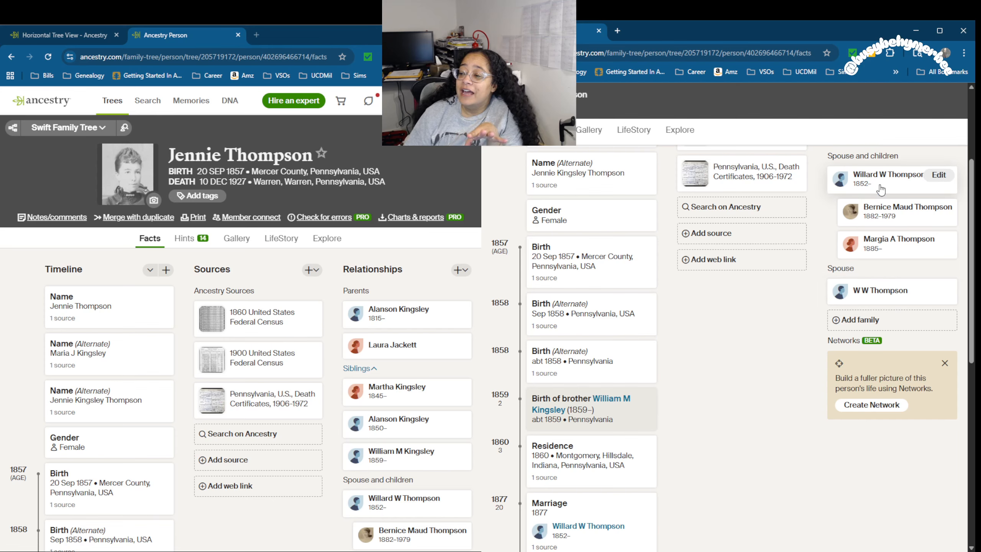
pyautogui.scroll(5, 881, 189)
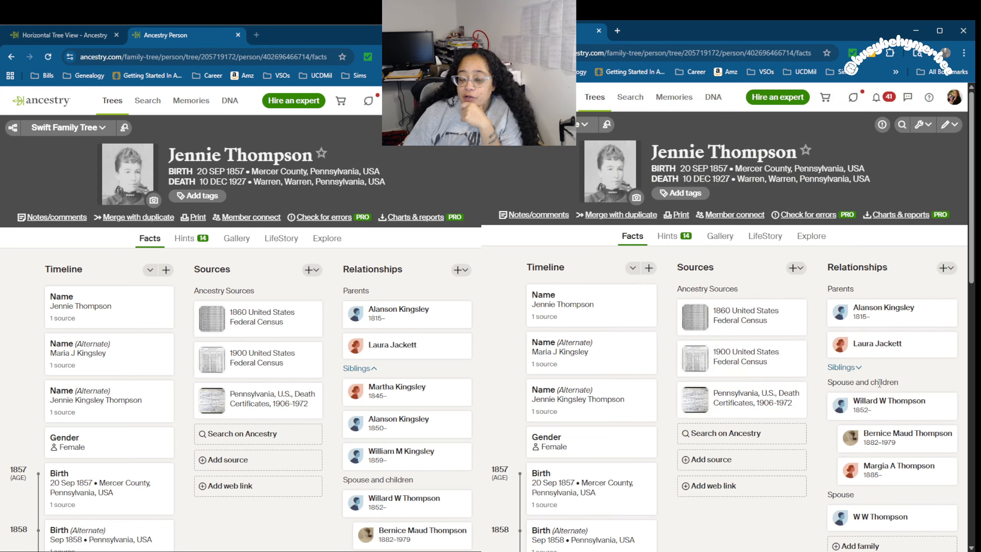
pyautogui.click(878, 405)
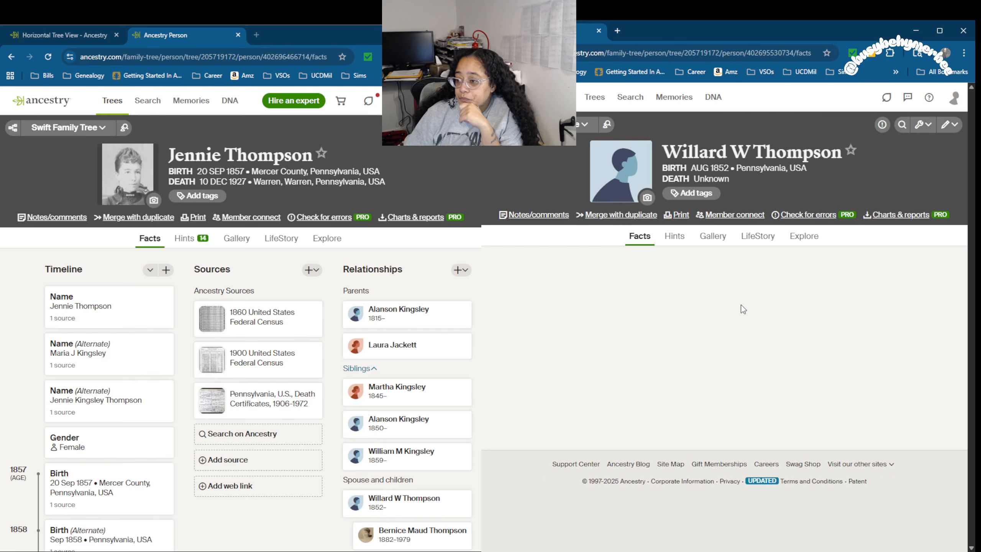
pyautogui.click(927, 127)
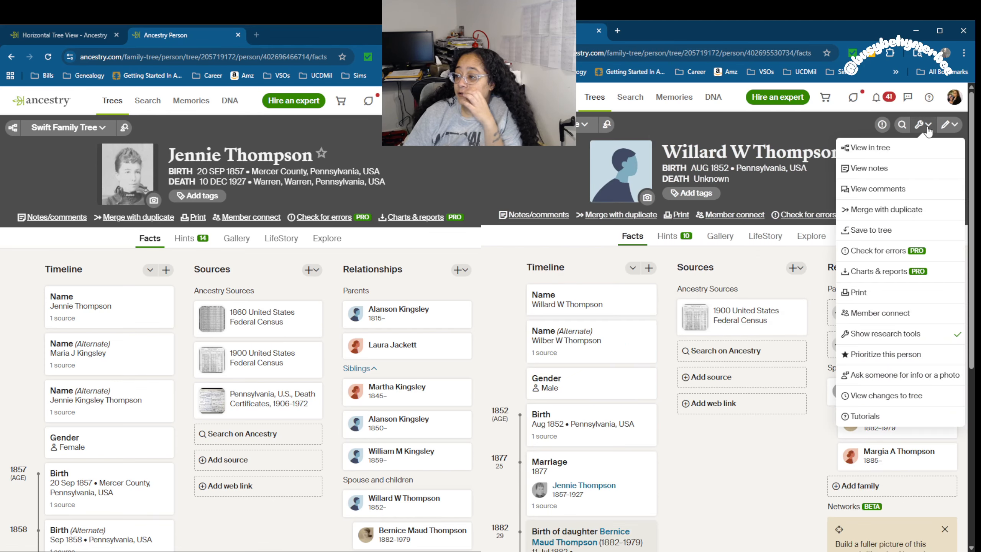
pyautogui.click(895, 210)
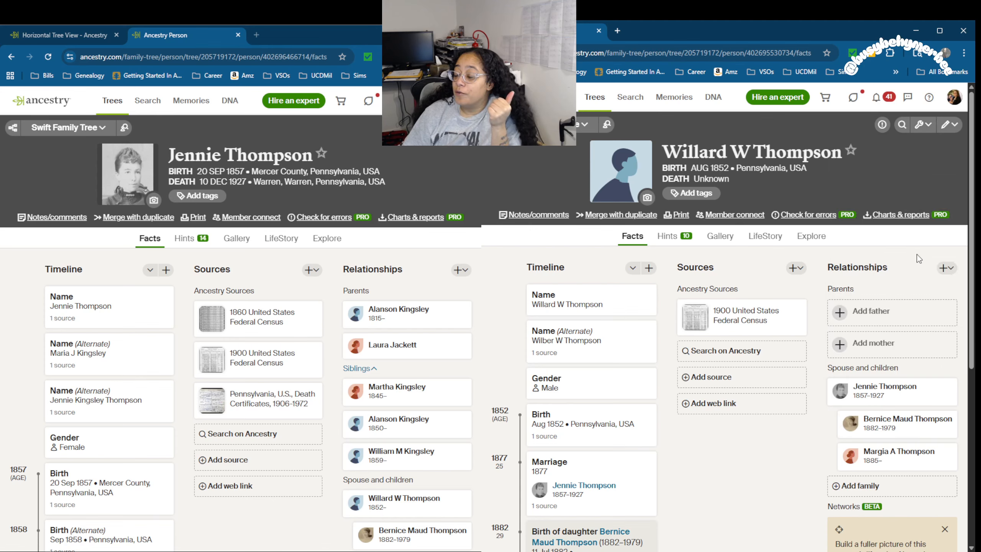
pyautogui.click(856, 311)
pyautogui.write('W W')
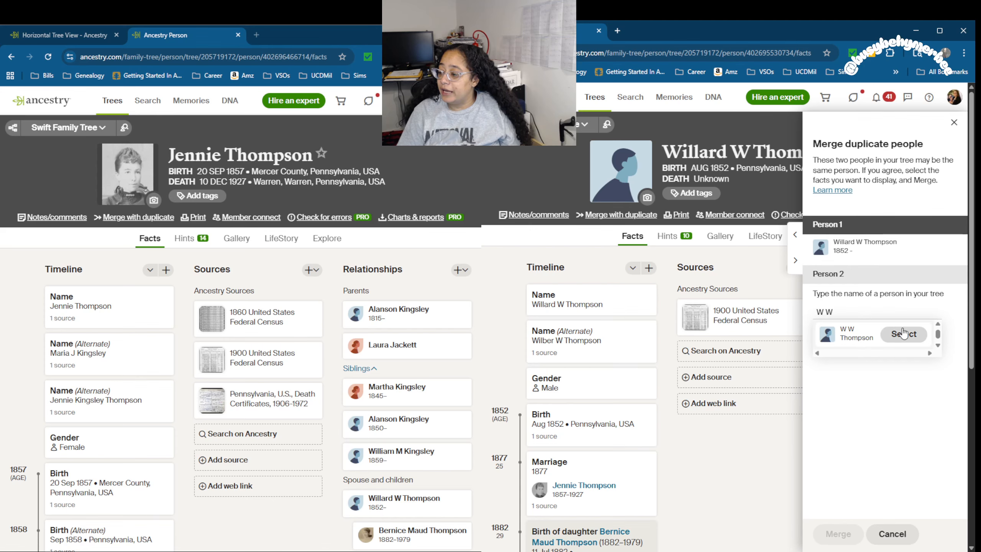
pyautogui.click(904, 335)
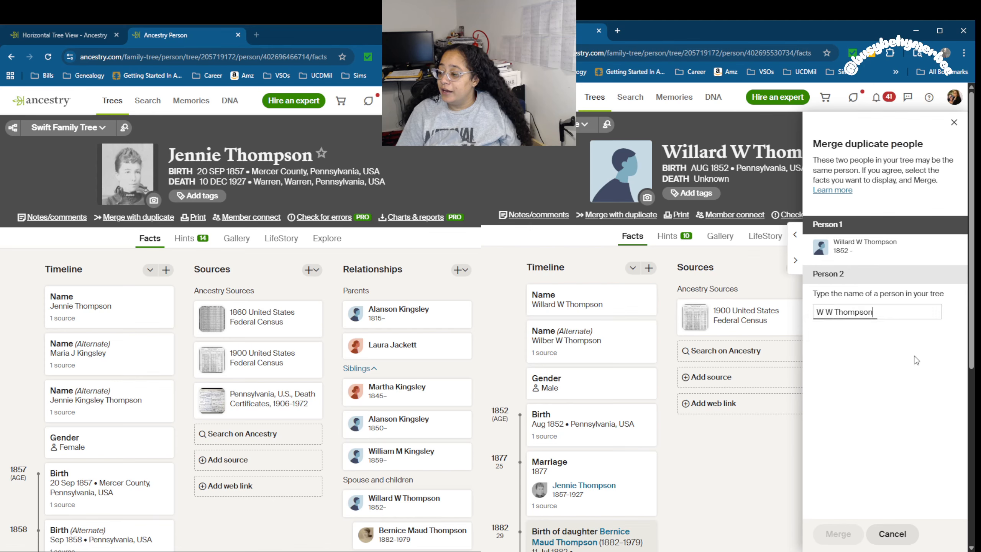
pyautogui.click(844, 526)
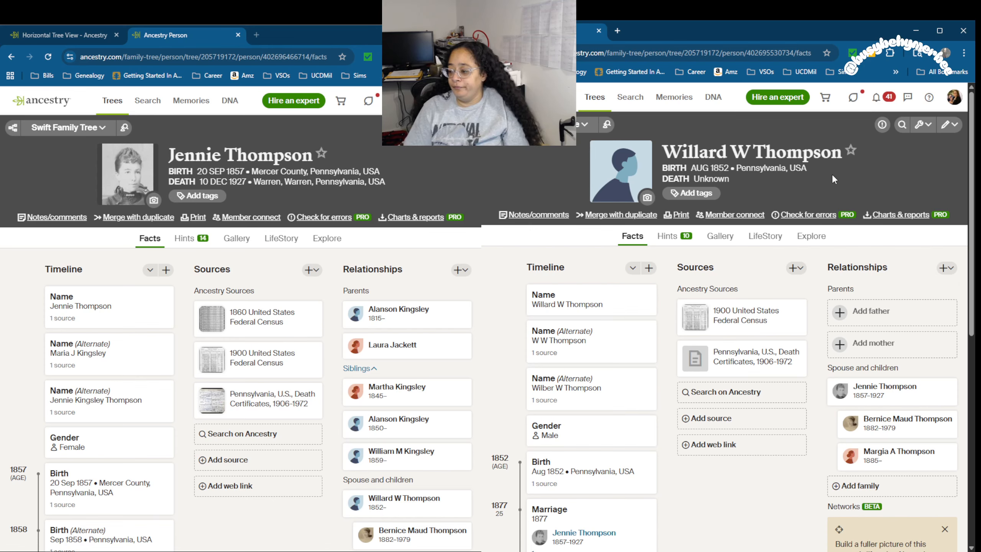
# Step: Return to the wife's profile, open her father's profile in both windows, and bring up his record hints
pyautogui.click(893, 399)
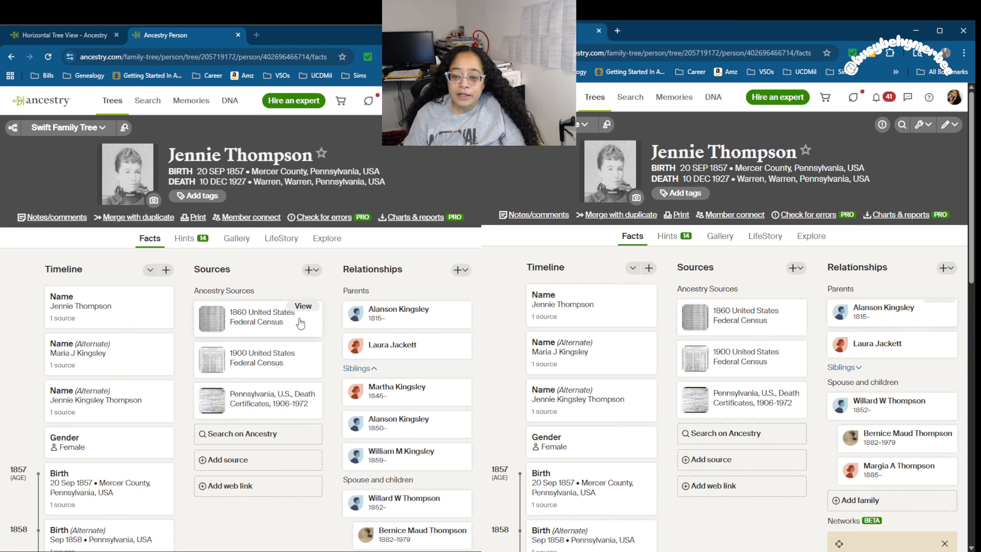
pyautogui.click(408, 319)
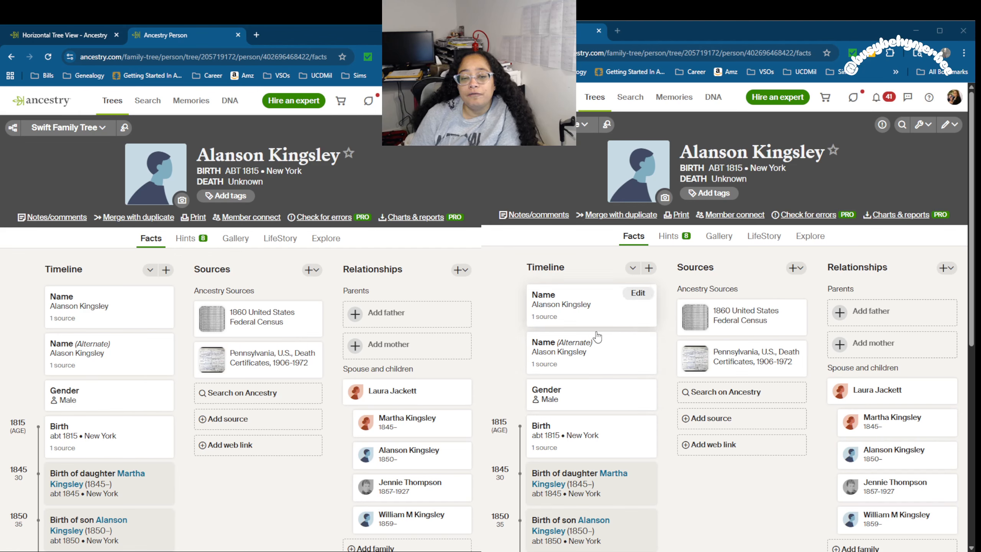
pyautogui.click(672, 238)
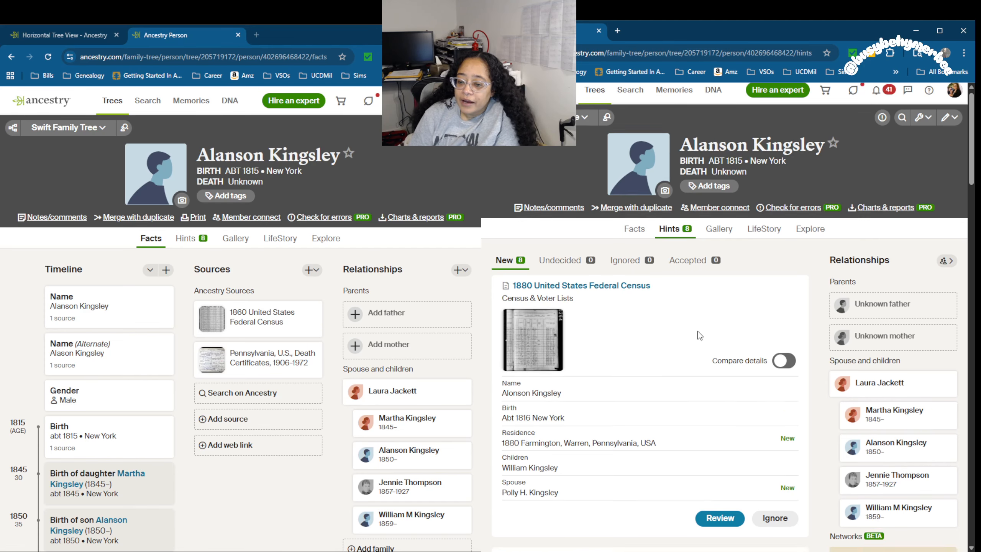
# Step: Examine the father's new hints, including the 1840 to 1880 censuses, Find a Grave, Washington marriage and New Jersey christening records
pyautogui.scroll(-3, 679, 314)
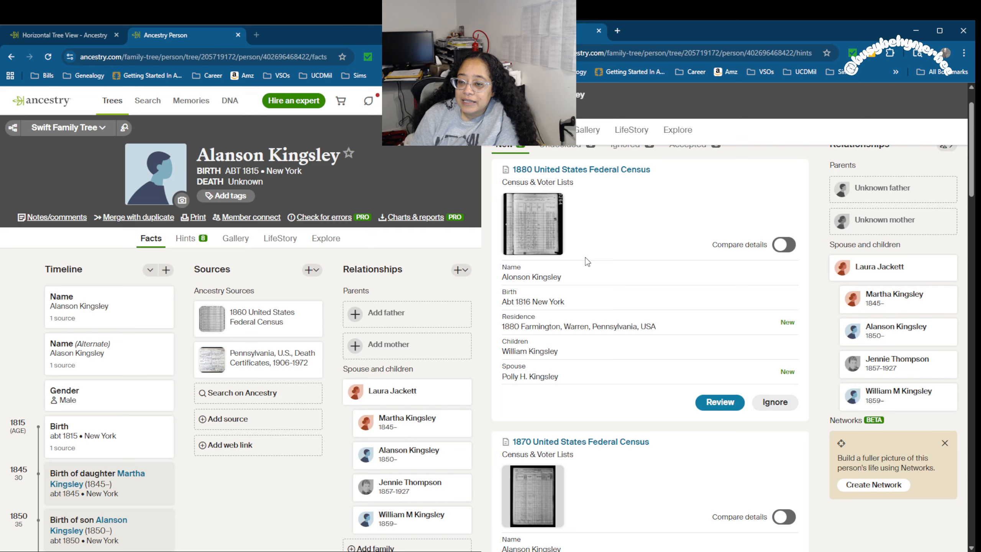
pyautogui.scroll(-4, 586, 257)
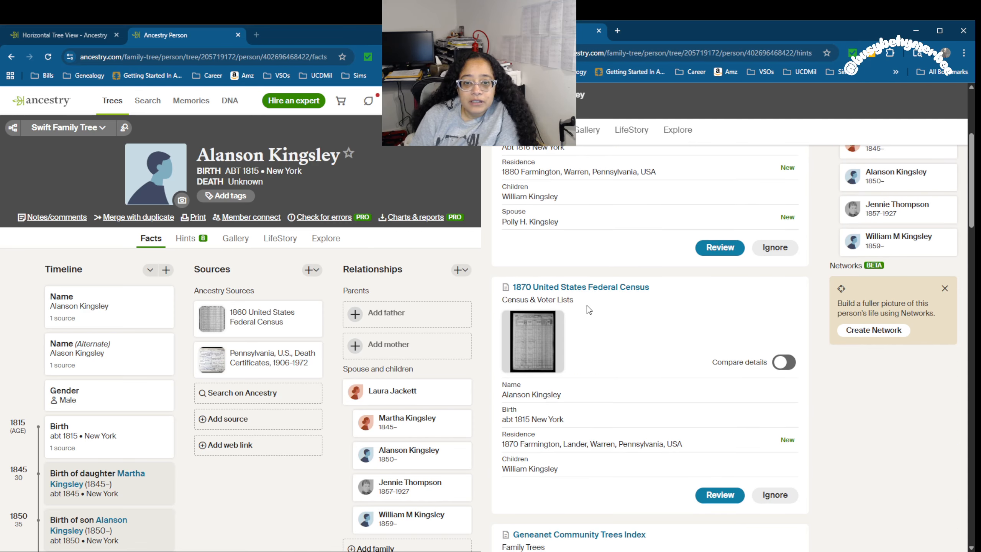
pyautogui.scroll(-5, 615, 259)
pyautogui.scroll(-6, 615, 259)
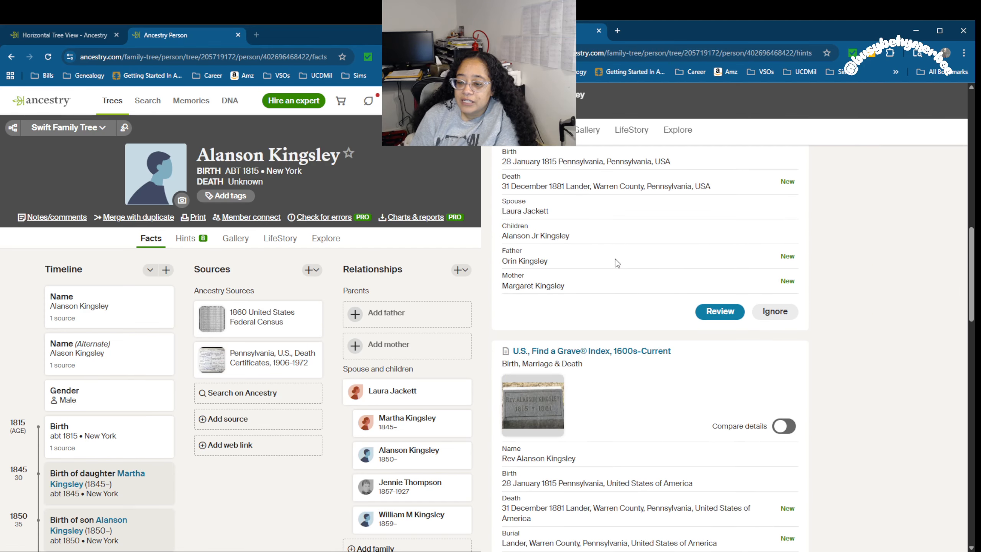
pyautogui.scroll(-4, 614, 236)
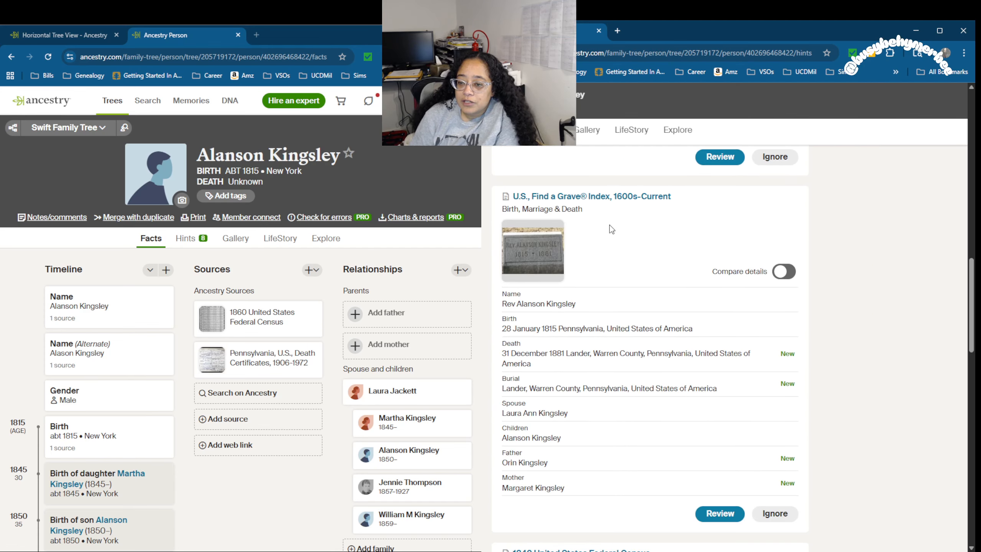
pyautogui.scroll(-9, 617, 231)
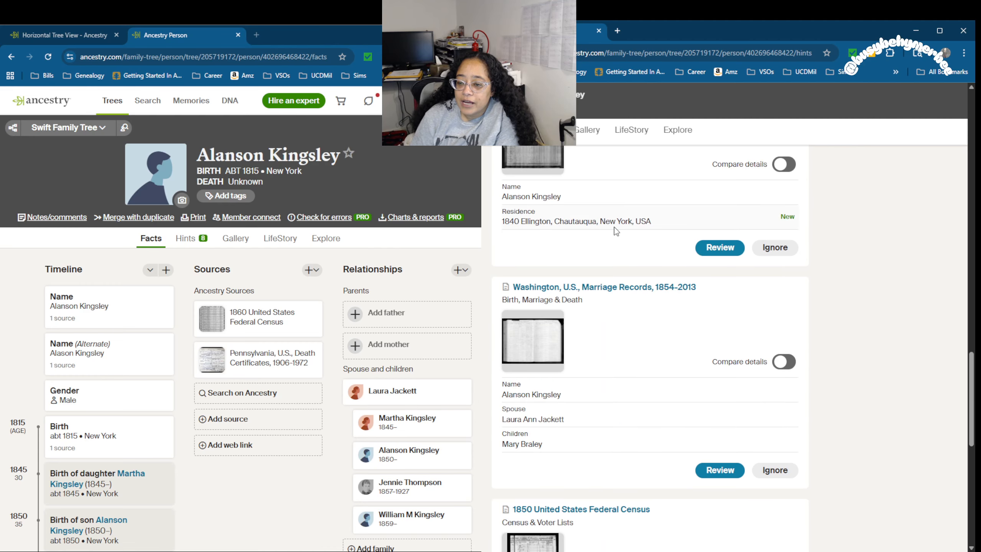
pyautogui.scroll(-1, 613, 340)
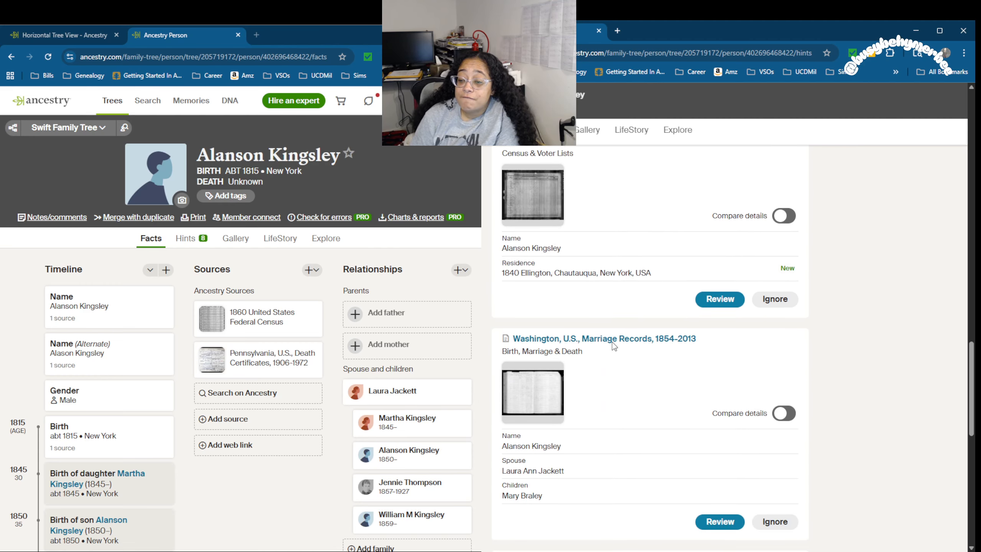
pyautogui.scroll(-5, 614, 331)
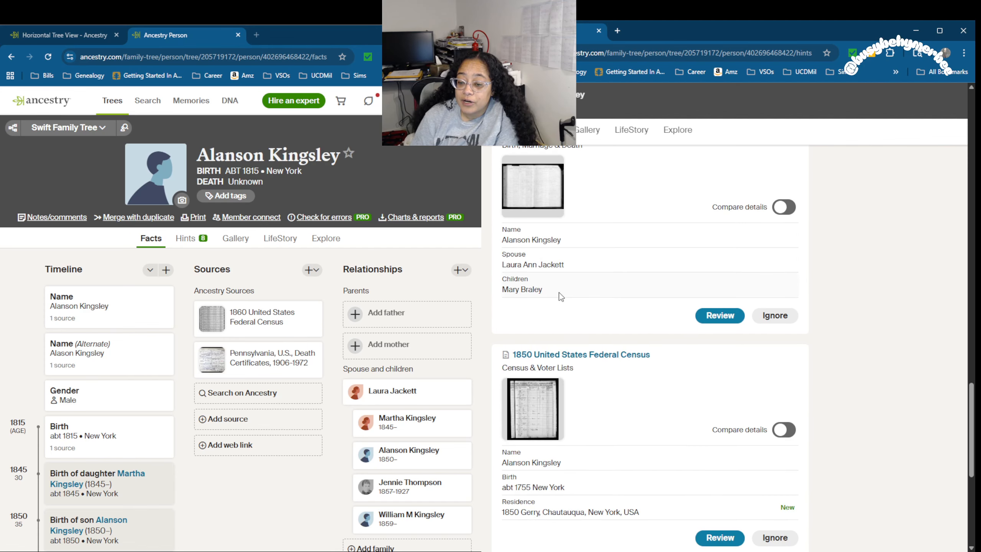
pyautogui.scroll(-8, 561, 296)
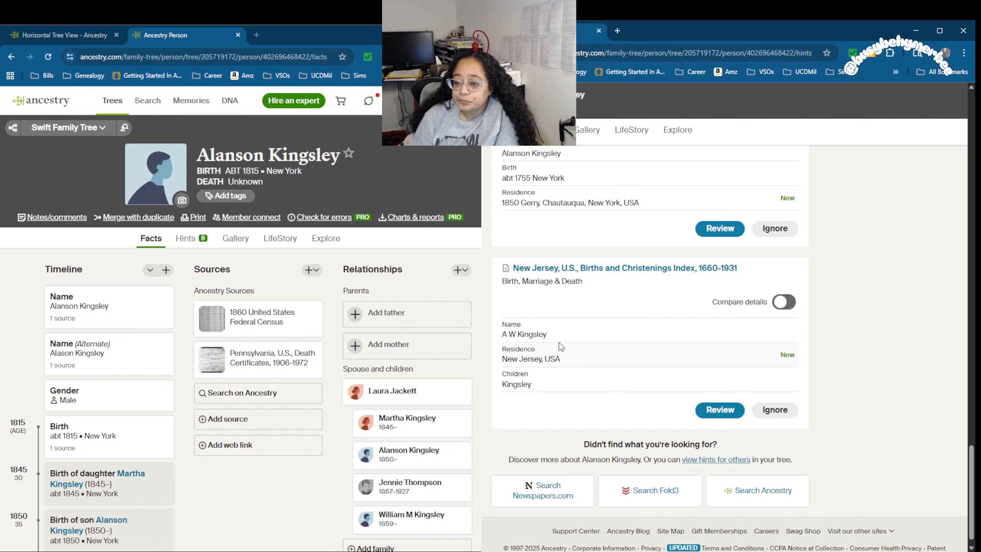
pyautogui.scroll(4, 561, 347)
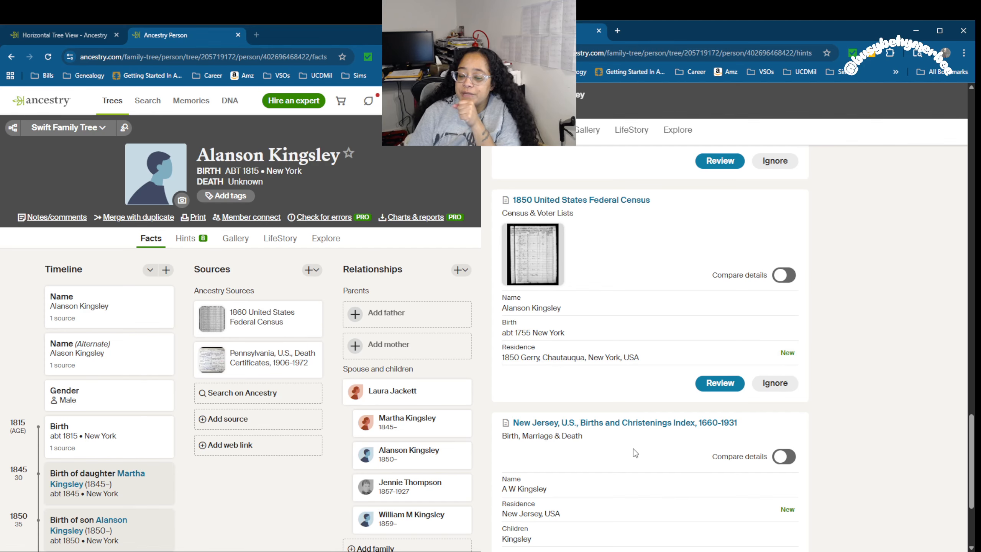
pyautogui.scroll(-3, 632, 447)
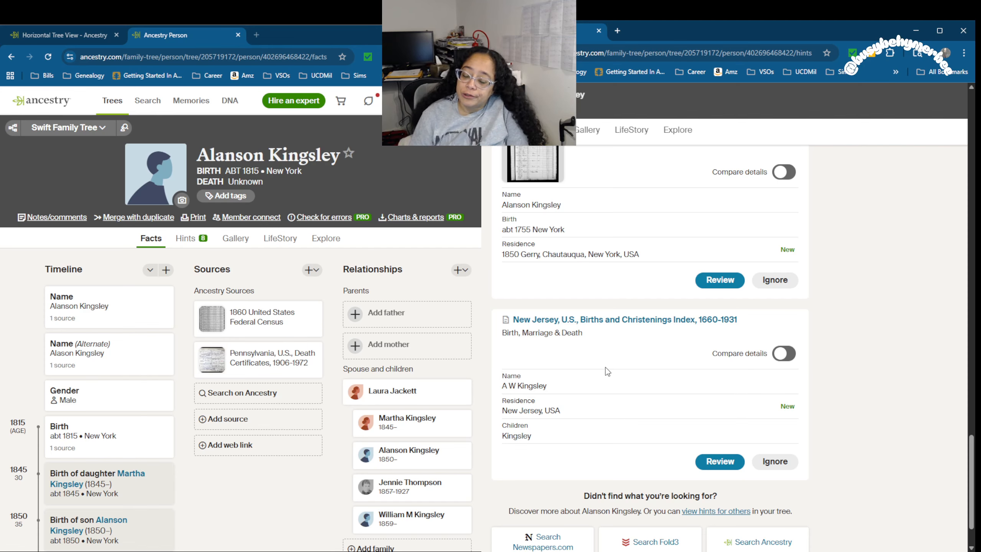
pyautogui.scroll(4, 601, 365)
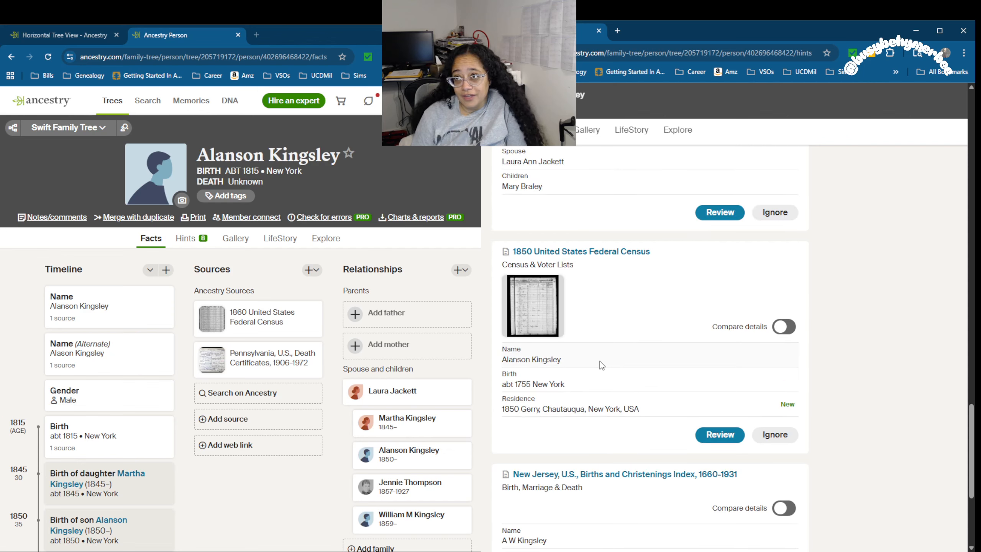
pyautogui.scroll(-4, 591, 352)
pyautogui.scroll(6, 583, 353)
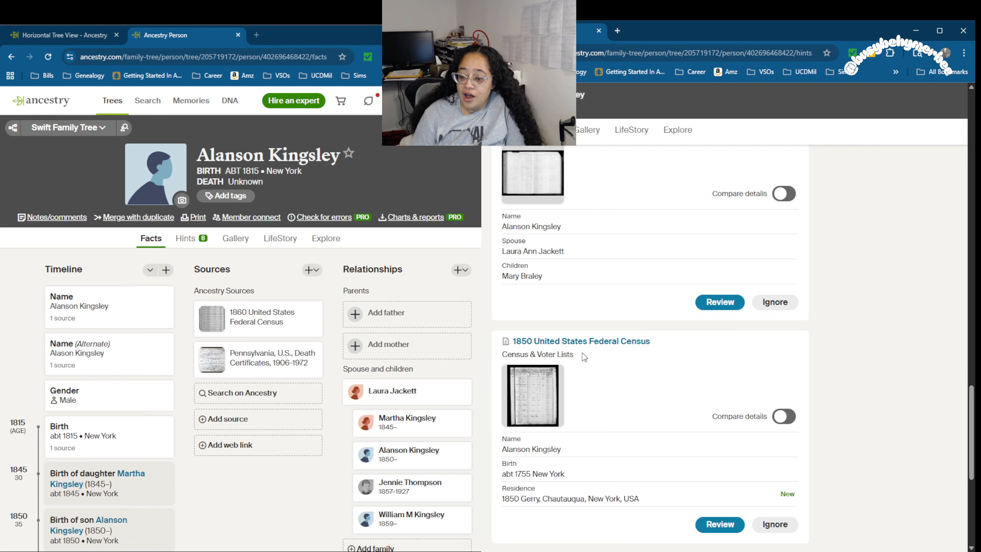
# Step: Review the father's 1840 United States Federal Census hint for Ellington, Chautauqua, New York, and open its full record page
pyautogui.scroll(3, 582, 353)
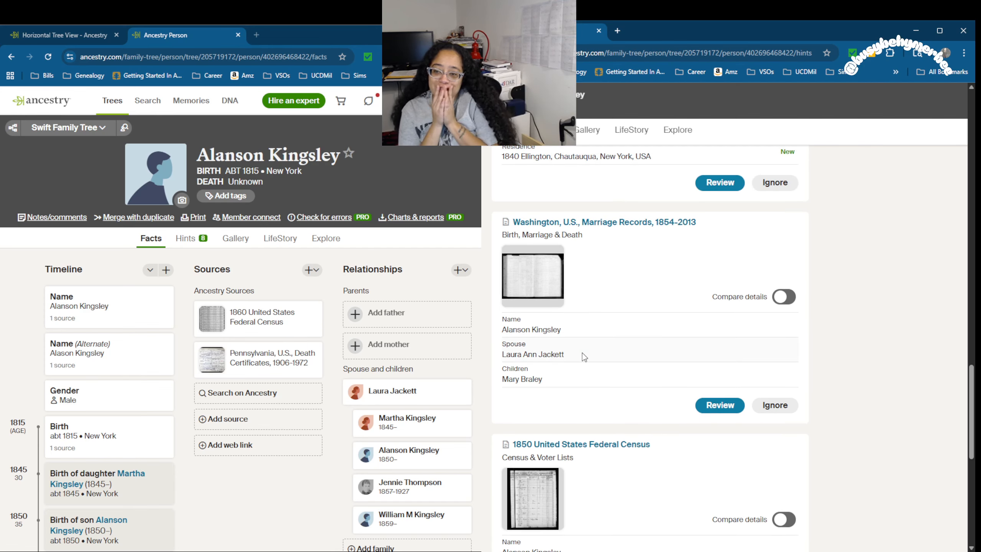
pyautogui.scroll(5, 583, 353)
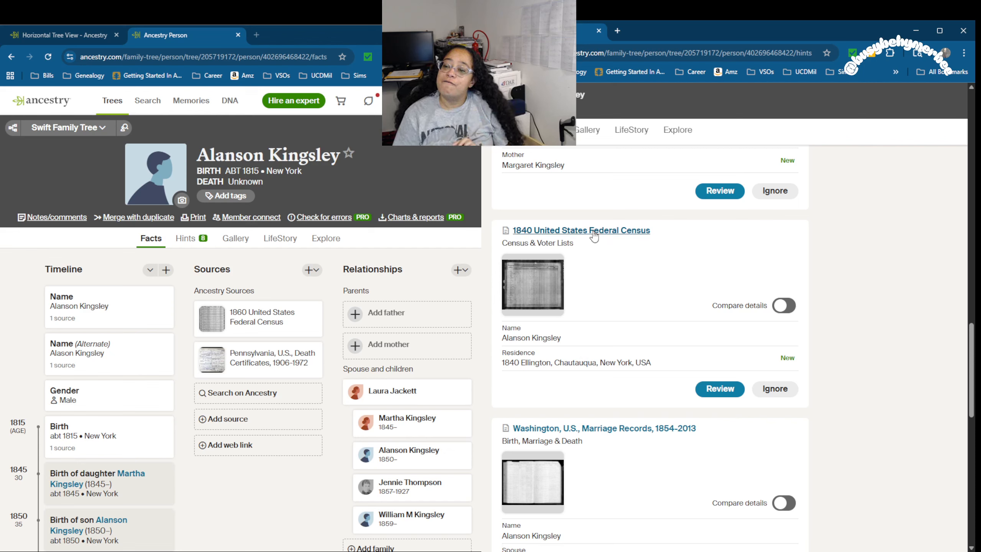
pyautogui.click(720, 388)
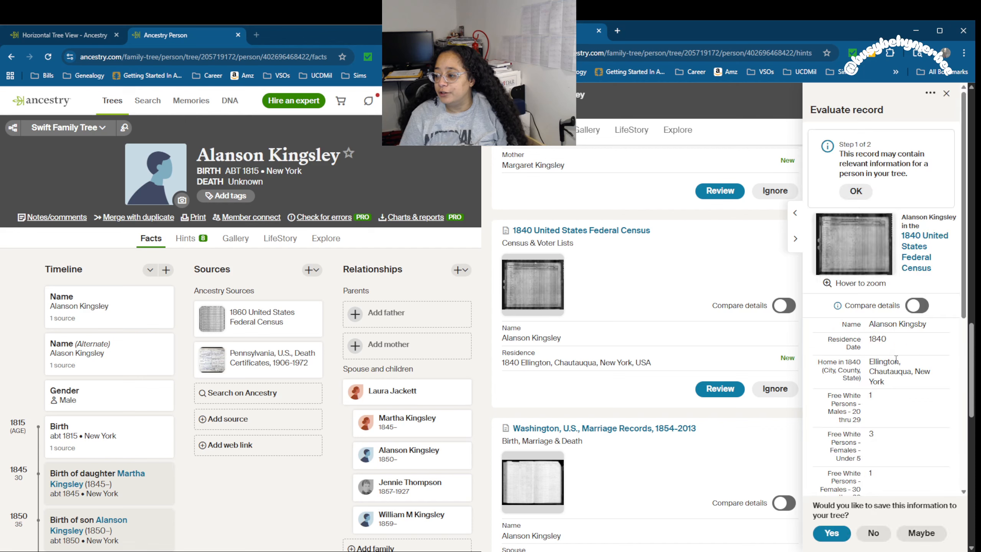
pyautogui.scroll(-10, 855, 390)
pyautogui.click(854, 383)
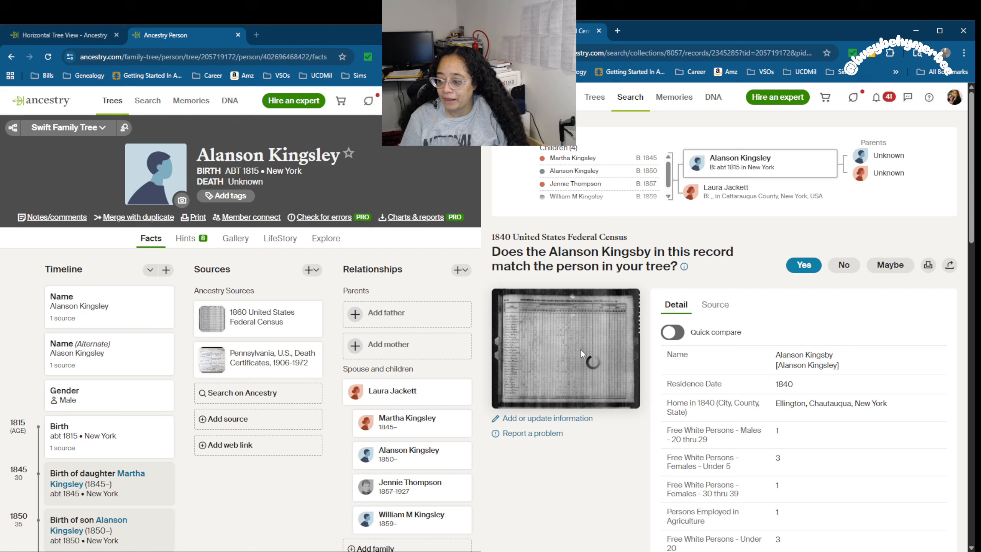
# Step: Open the 1840 census image in a separate tab and read the household age-group counts on the record page
pyautogui.rightClick(580, 349)
pyautogui.click(645, 358)
pyautogui.scroll(-5, 786, 223)
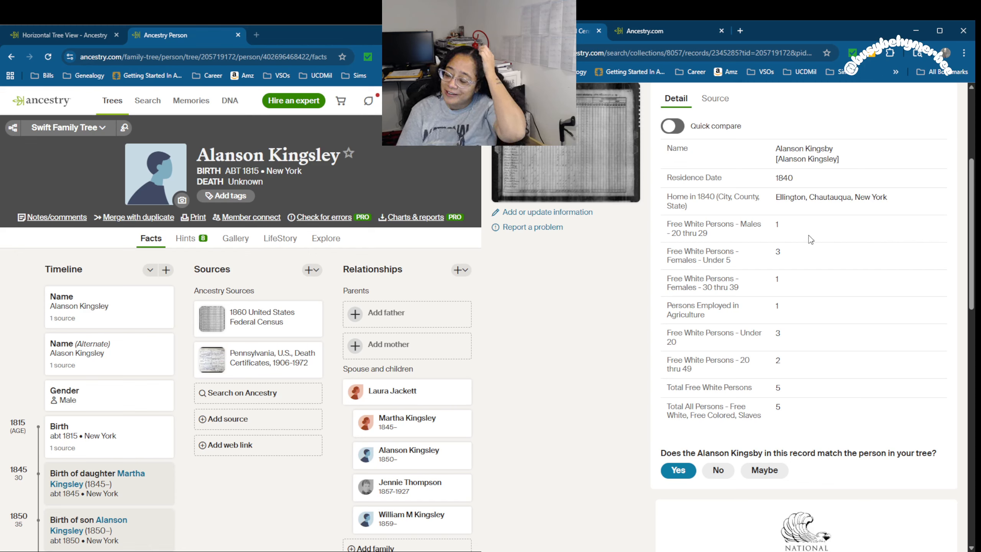
pyautogui.click(645, 32)
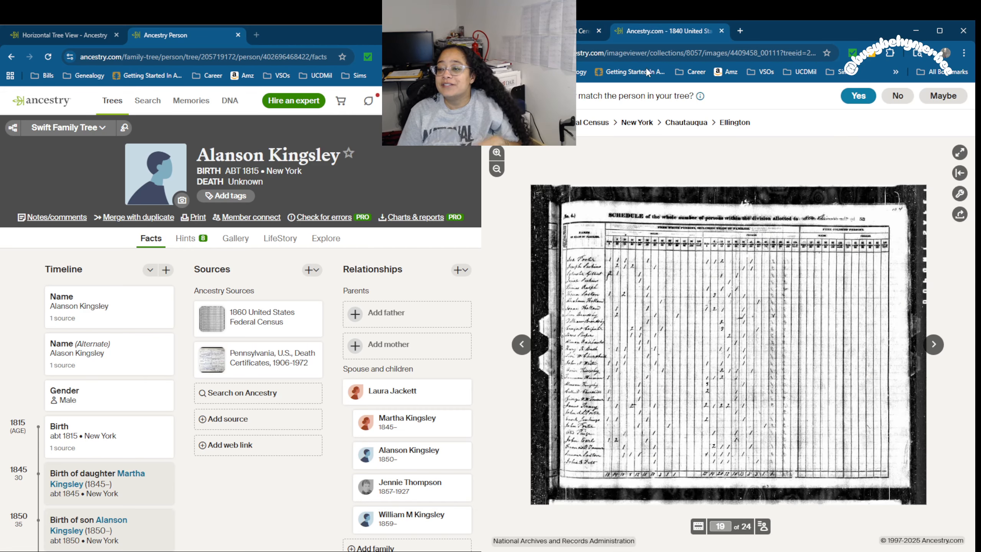
pyautogui.click(586, 32)
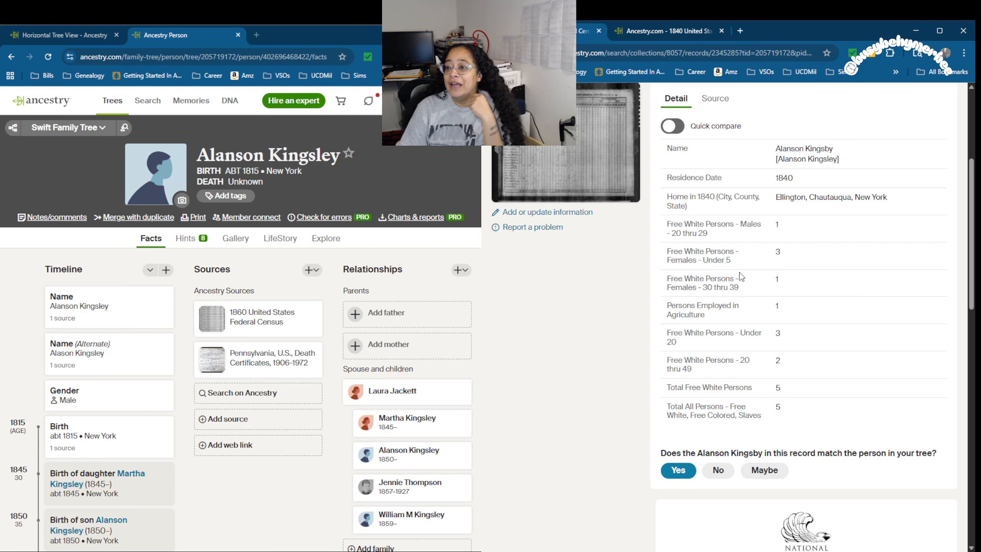
pyautogui.scroll(5, 740, 276)
# Step: Examine the father's household row, neighbouring families and age-group columns on image 19 of the 1840 Ellington census
pyautogui.click(684, 32)
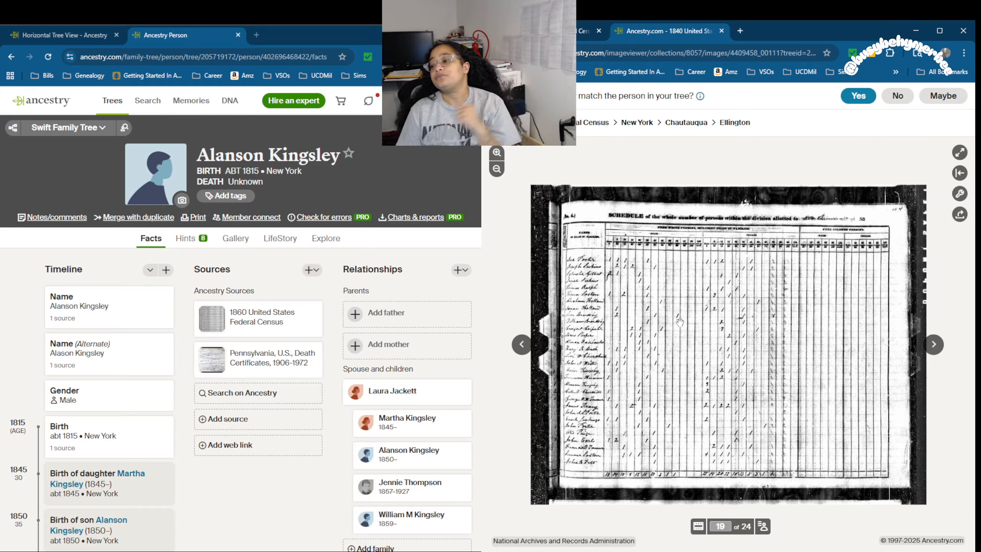
pyautogui.scroll(2, 680, 319)
pyautogui.scroll(2, 680, 319)
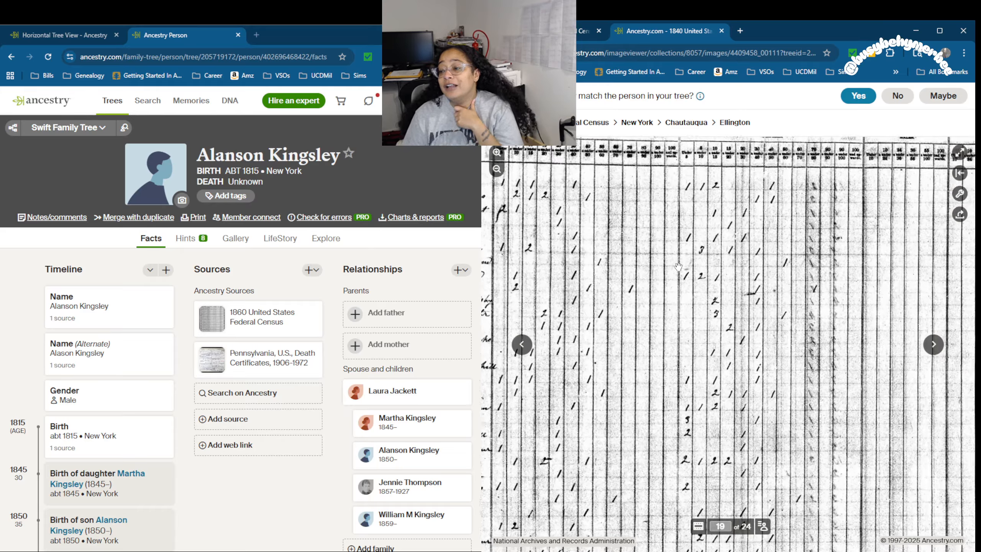
pyautogui.moveTo(715, 279); pyautogui.dragTo(823, 324)
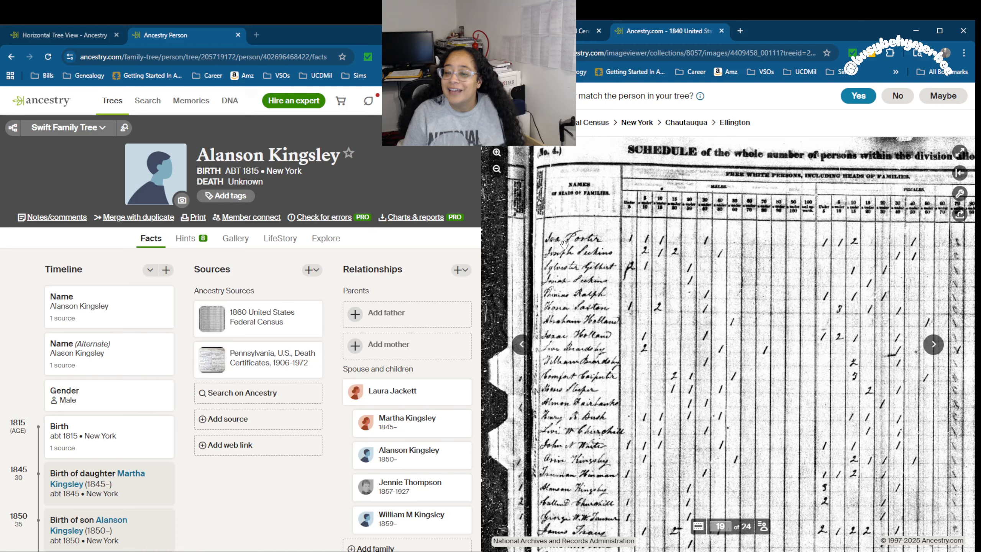
pyautogui.moveTo(598, 277); pyautogui.dragTo(587, 223)
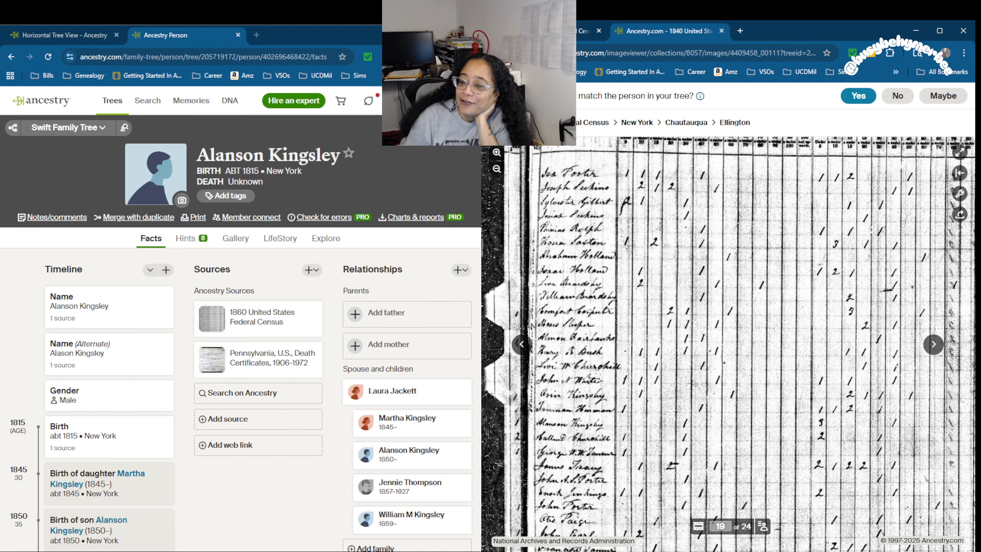
pyautogui.moveTo(584, 230); pyautogui.dragTo(634, 240)
pyautogui.scroll(1, 608, 230)
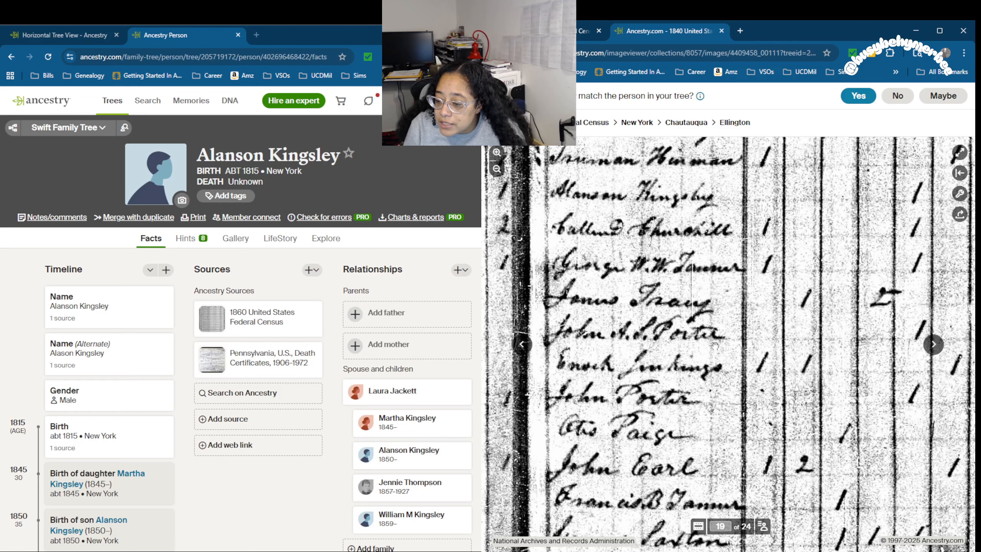
pyautogui.scroll(-3, 716, 366)
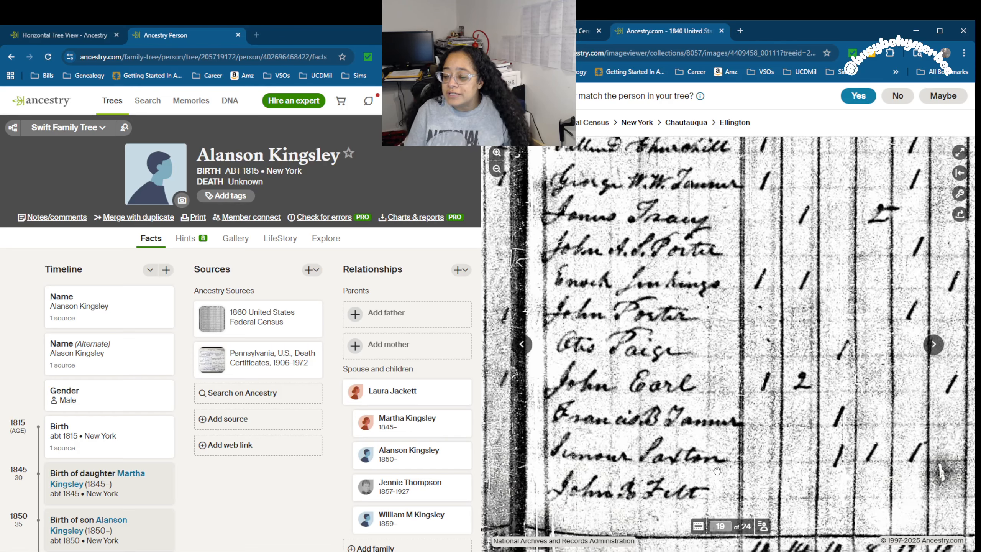
pyautogui.scroll(5, 693, 353)
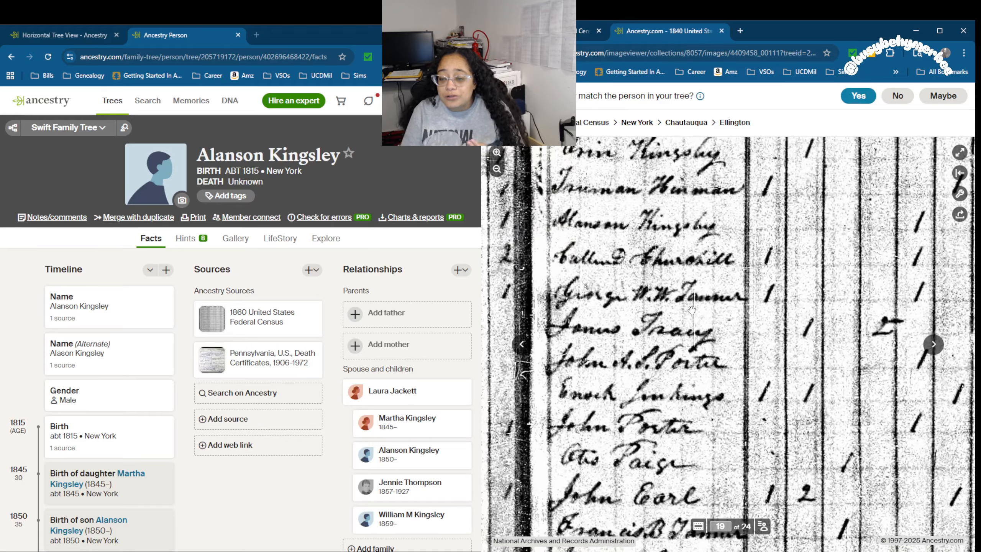
pyautogui.scroll(2, 710, 342)
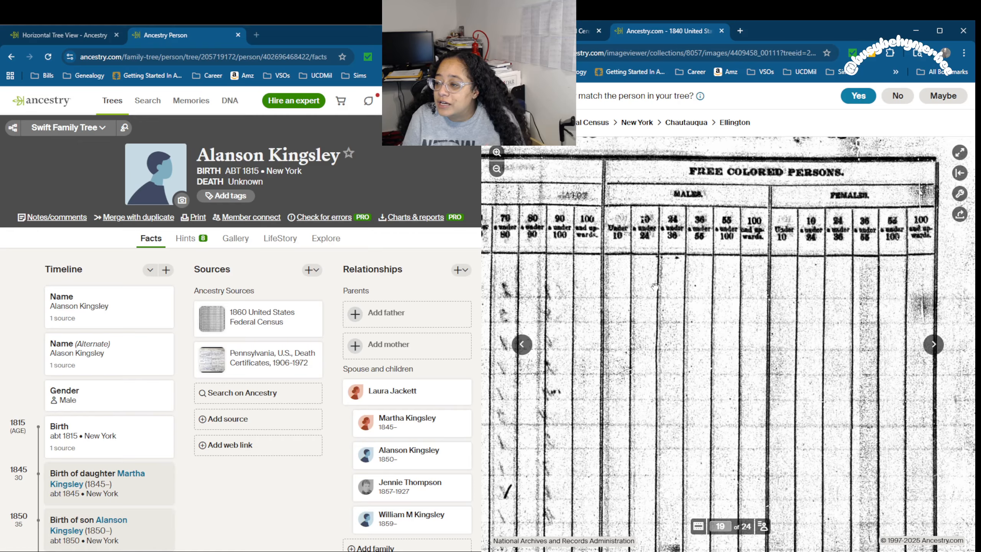
pyautogui.moveTo(457, 316); pyautogui.dragTo(623, 311)
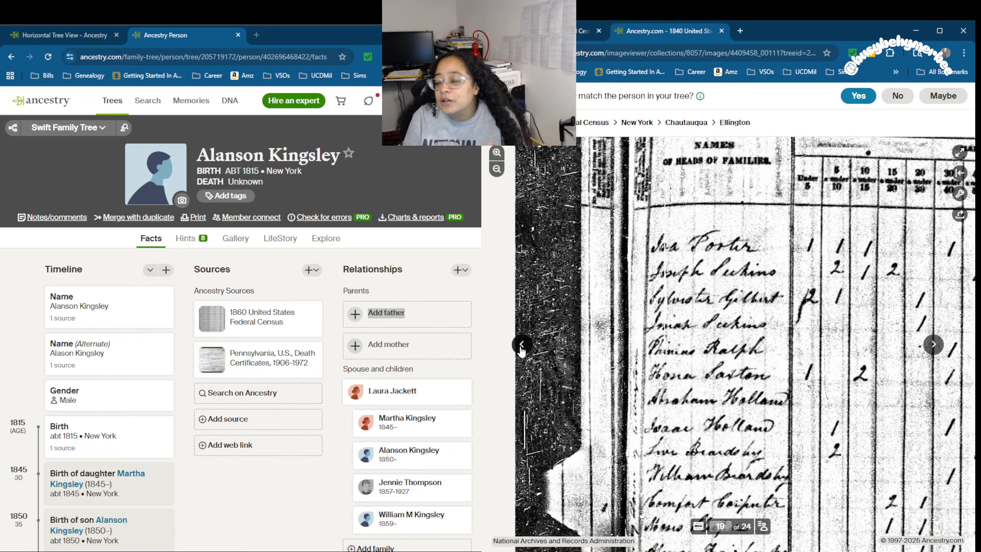
# Step: Compare images 18 and 20 with image 19 to find the page that continues the father's household row
pyautogui.click(522, 345)
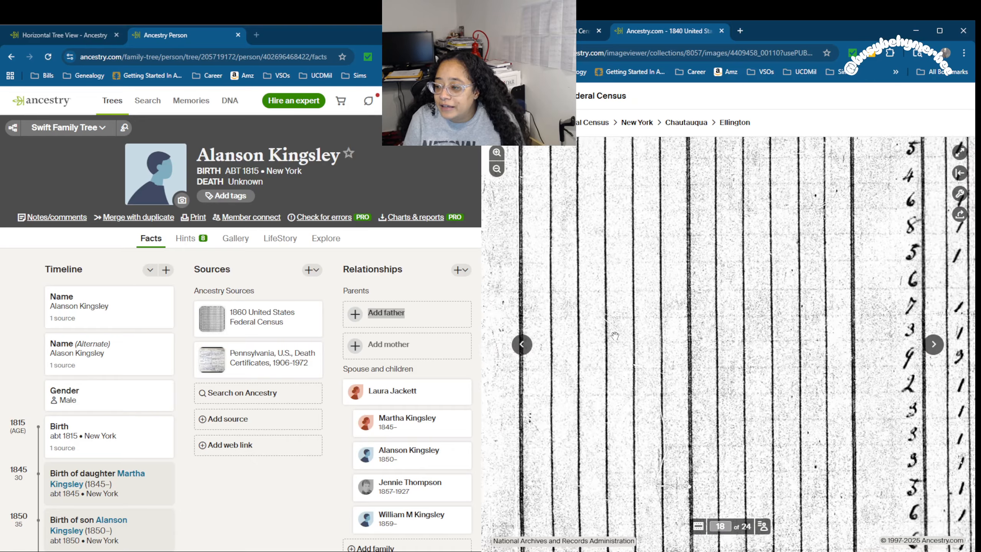
pyautogui.scroll(-2, 680, 328)
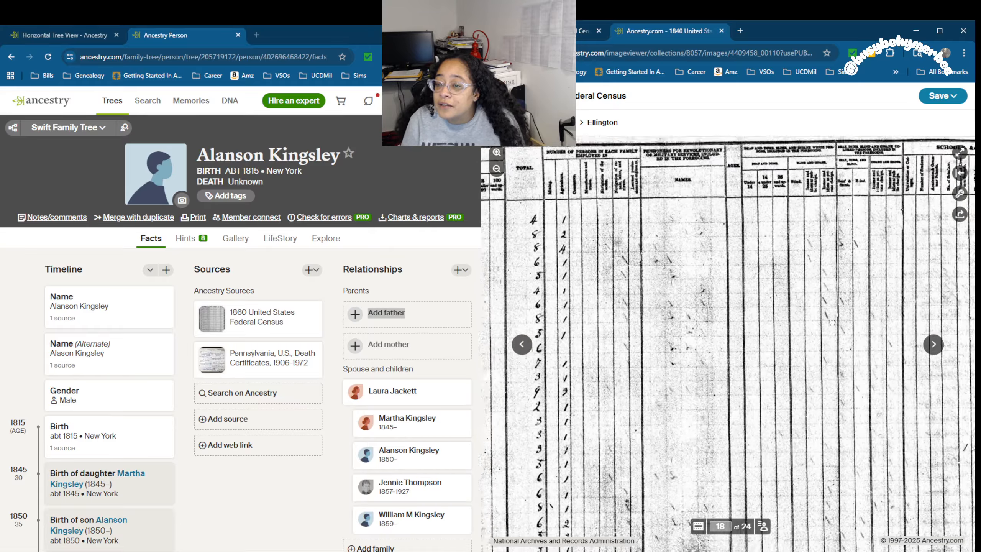
pyautogui.scroll(2, 730, 283)
pyautogui.moveTo(730, 283); pyautogui.dragTo(749, 316)
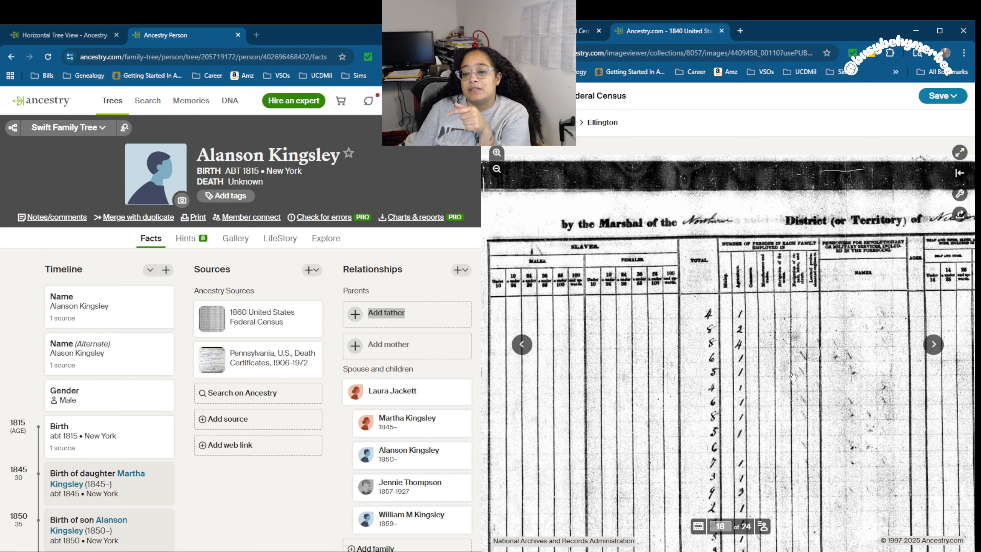
pyautogui.click(932, 346)
pyautogui.click(932, 344)
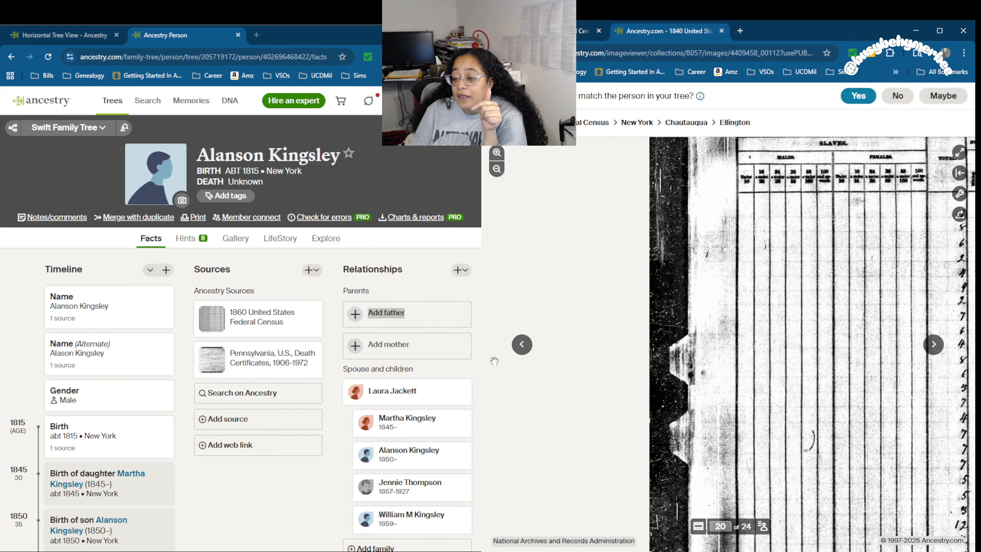
pyautogui.click(522, 344)
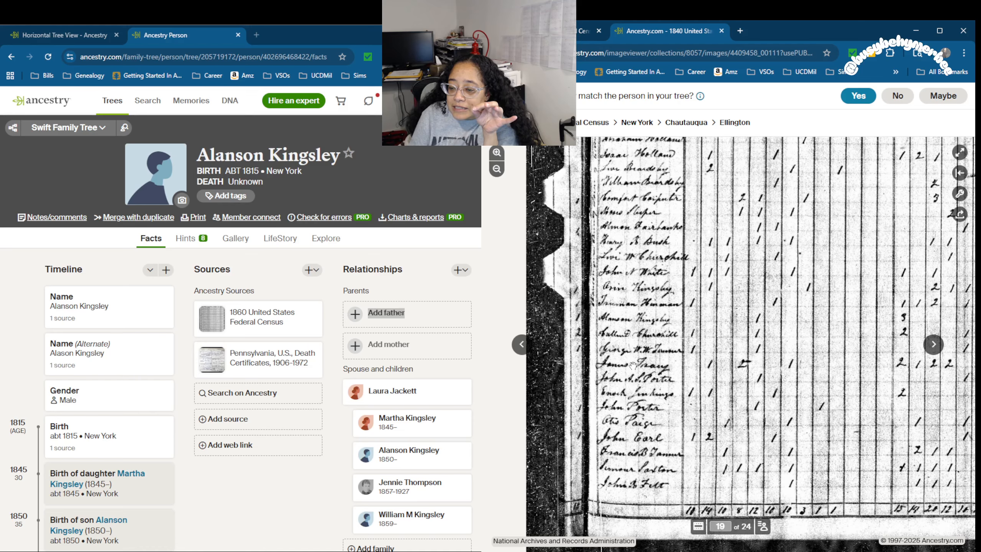
pyautogui.moveTo(786, 400); pyautogui.dragTo(724, 400)
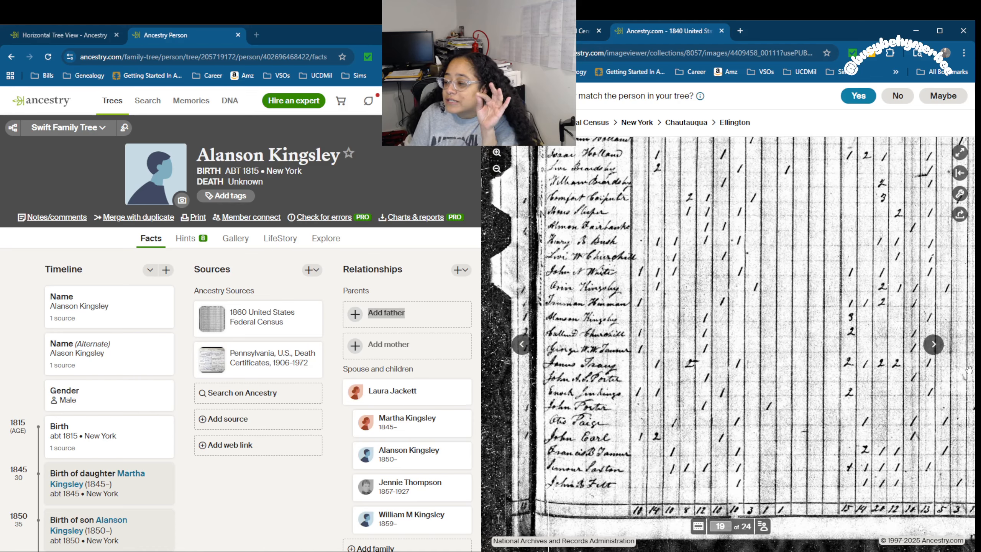
# Step: Examine the household totals, employment, disability and schools columns on image 20 of the 1840 Ellington census
pyautogui.click(935, 345)
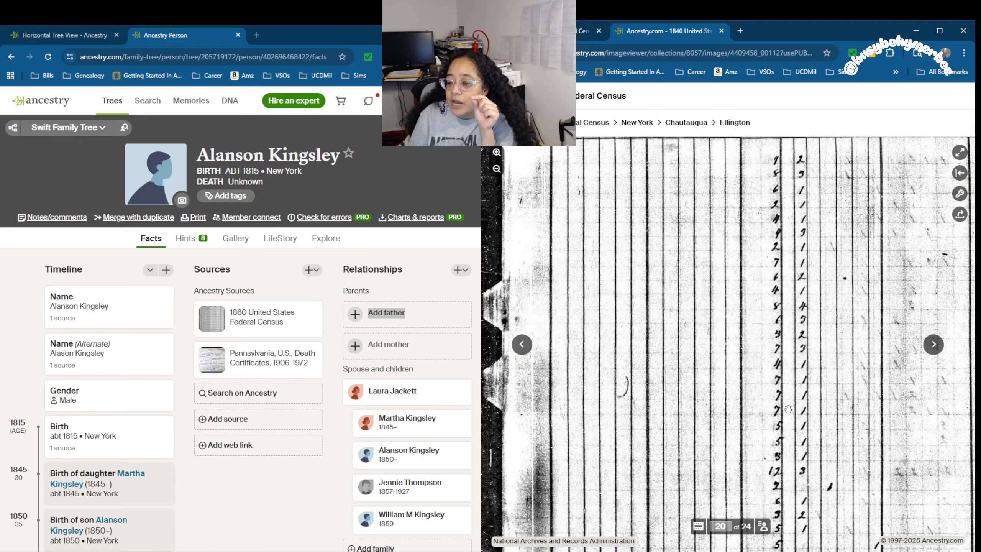
pyautogui.moveTo(821, 342); pyautogui.dragTo(771, 250)
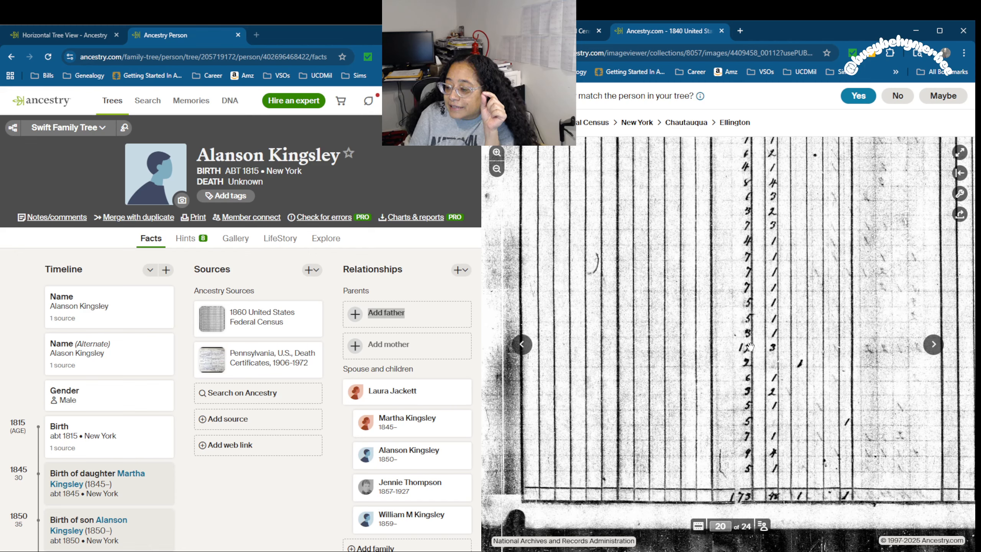
pyautogui.moveTo(748, 304); pyautogui.dragTo(780, 503)
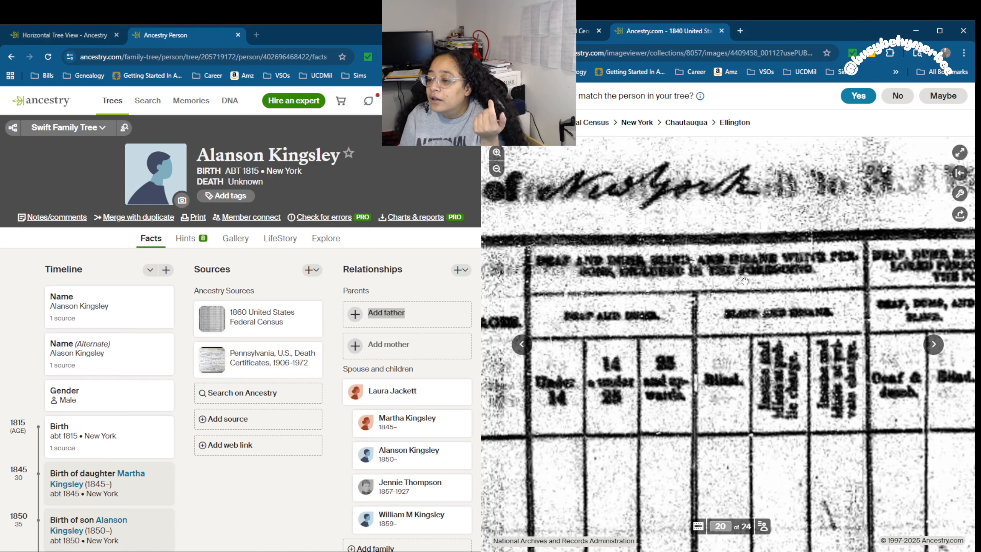
pyautogui.scroll(-3, 722, 273)
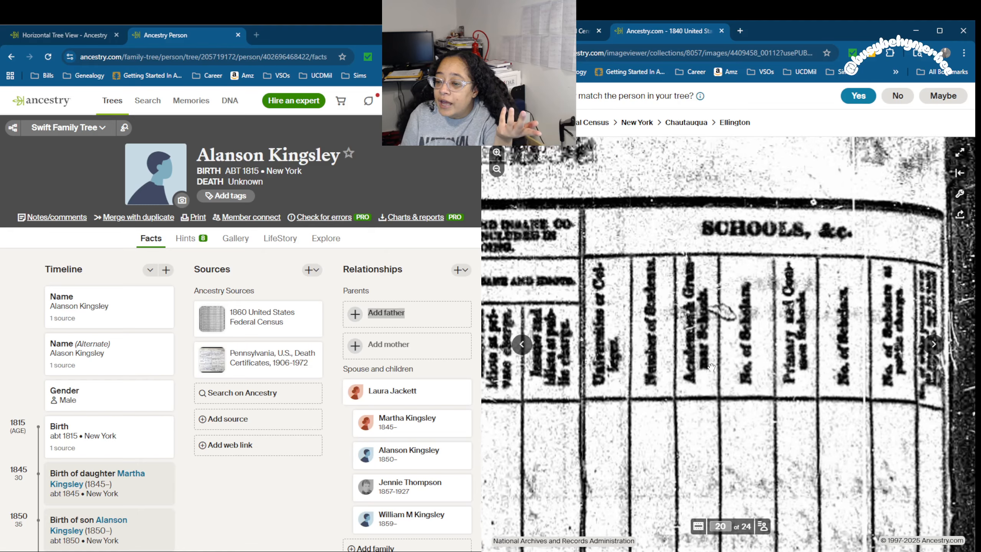
pyautogui.moveTo(712, 367); pyautogui.dragTo(670, 292)
pyautogui.moveTo(856, 283); pyautogui.dragTo(793, 285)
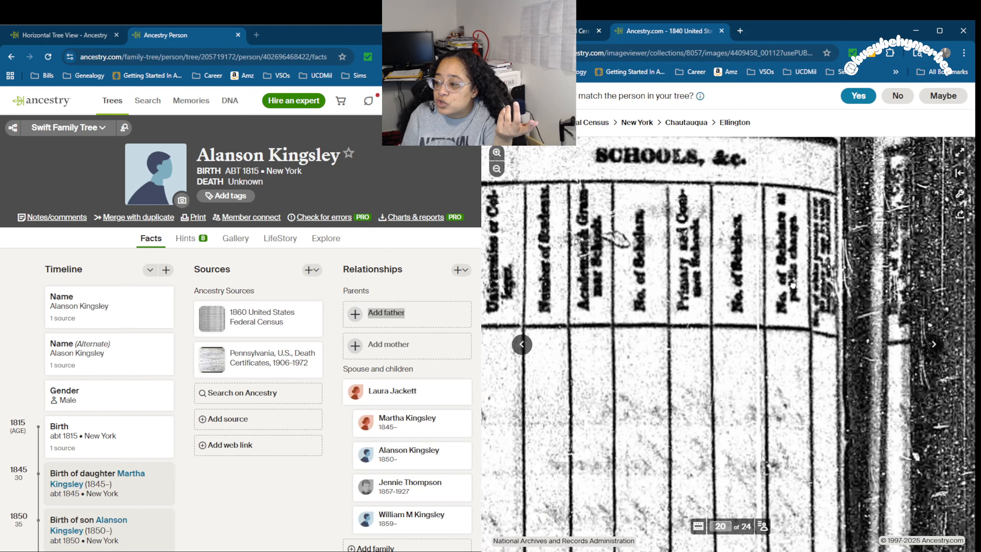
# Step: Check the census schedule on image 21 and return through image 20 to the father's page, image 19
pyautogui.moveTo(850, 340); pyautogui.dragTo(931, 349)
pyautogui.scroll(-5, 757, 336)
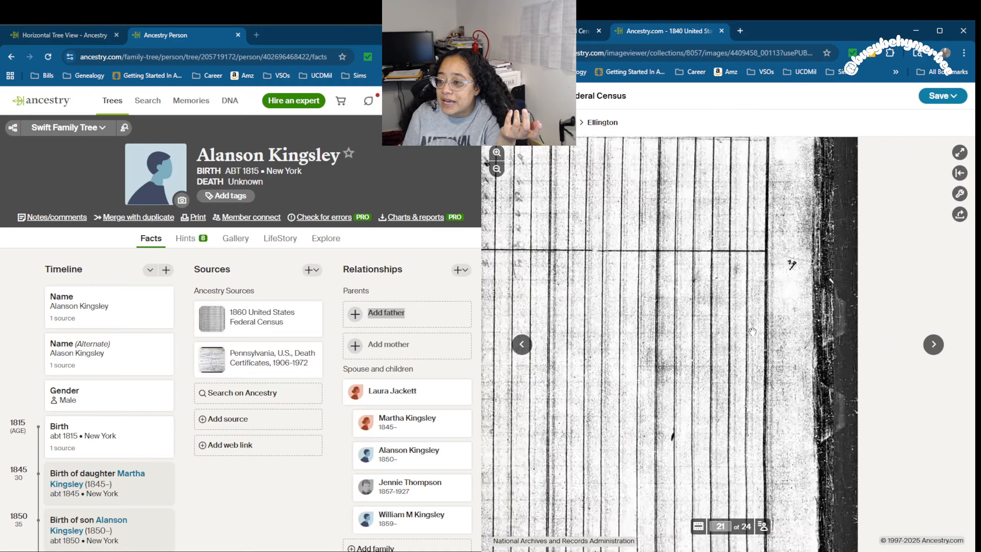
pyautogui.scroll(-3, 752, 331)
pyautogui.moveTo(752, 332); pyautogui.dragTo(943, 348)
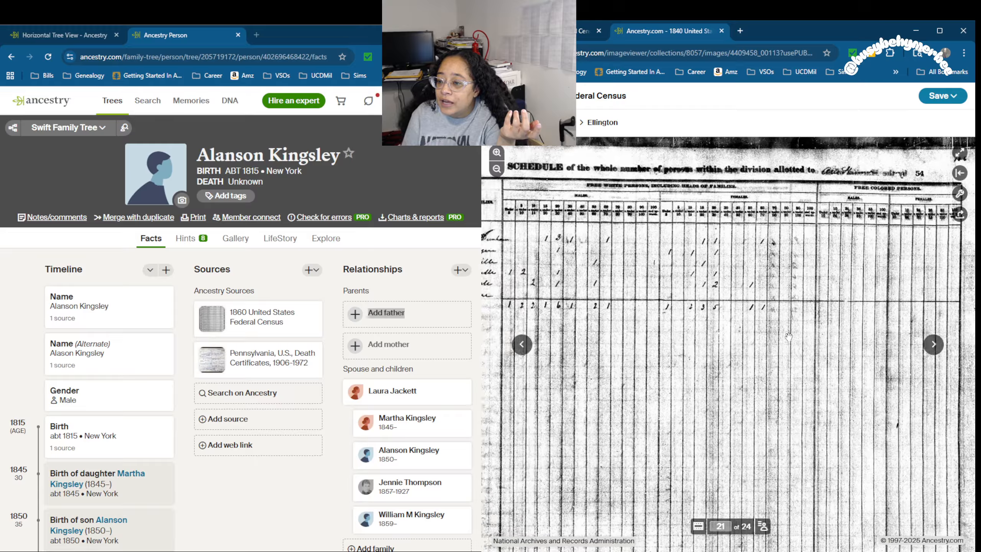
pyautogui.moveTo(552, 327); pyautogui.dragTo(594, 332)
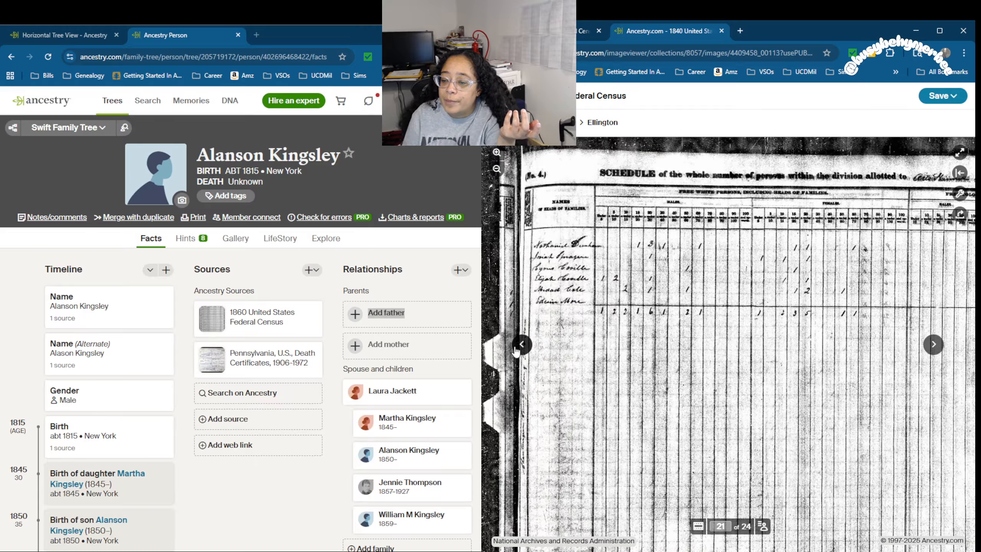
pyautogui.click(522, 343)
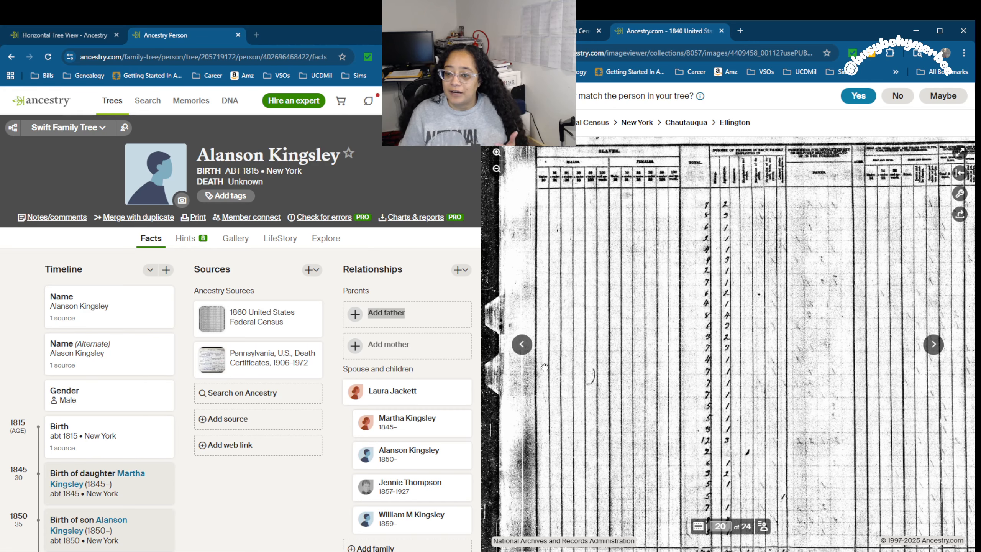
pyautogui.click(522, 348)
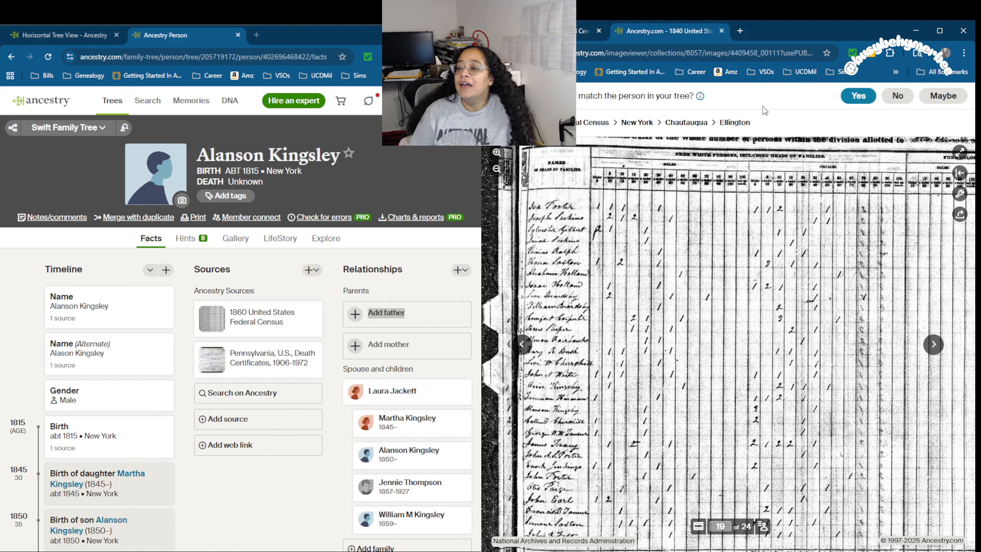
# Step: Close the census image, recheck the record's household counts, and accept the 1840 census record as a match for the father
pyautogui.click(722, 31)
pyautogui.scroll(-1, 659, 294)
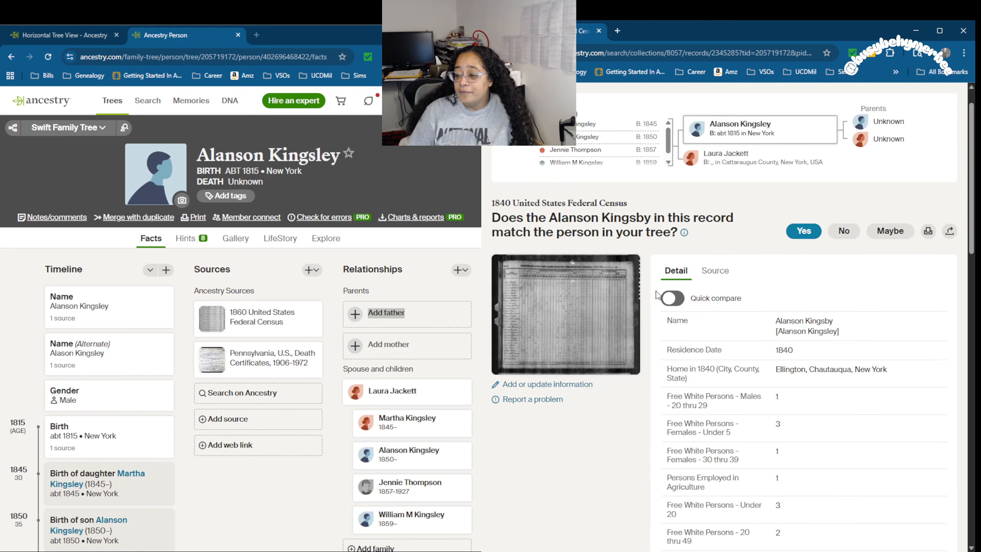
pyautogui.scroll(-4, 658, 294)
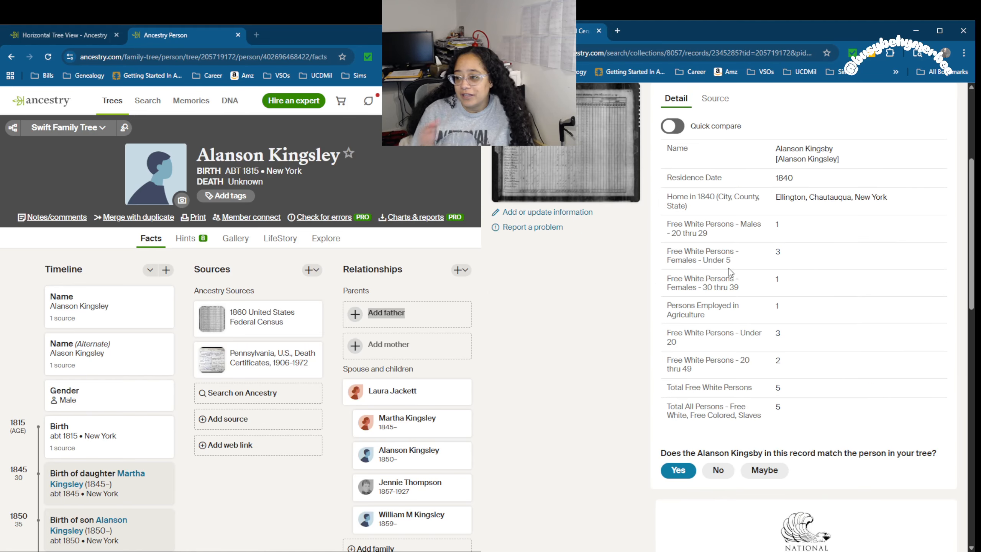
pyautogui.click(673, 475)
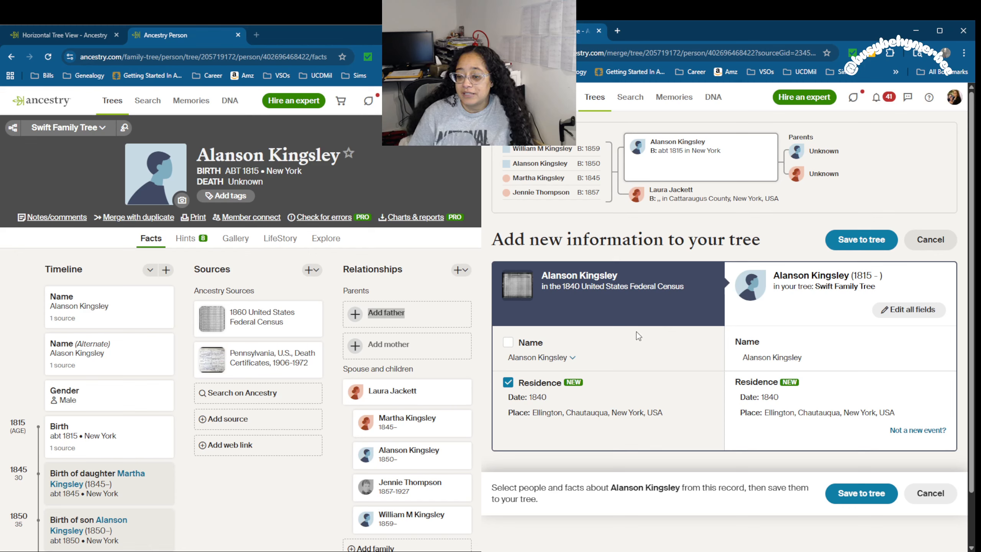
# Step: Check the alternate name spelling, then save the 1840 Ellington, Chautauqua, New York residence to the father's profile, leaving his name unselected
pyautogui.click(573, 358)
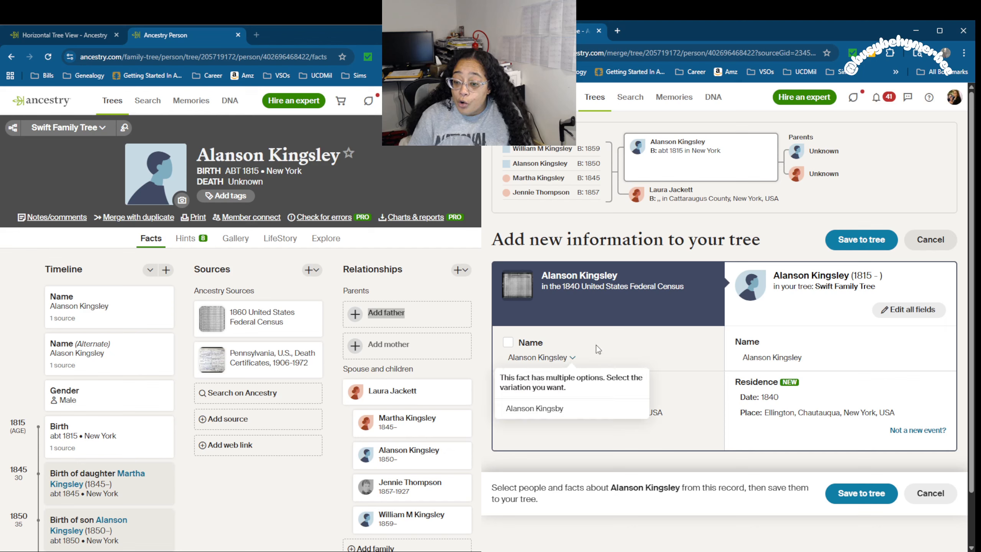
pyautogui.click(612, 347)
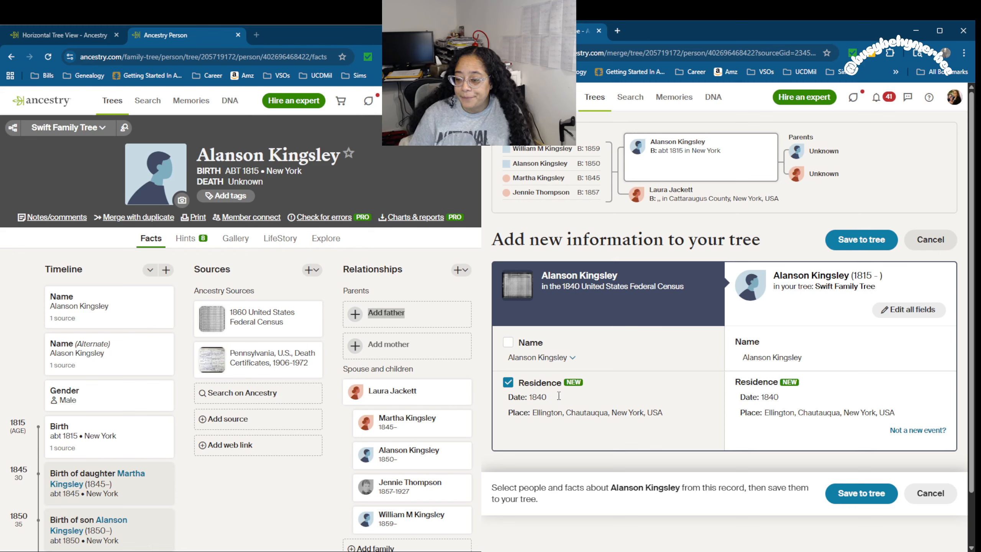
pyautogui.click(866, 494)
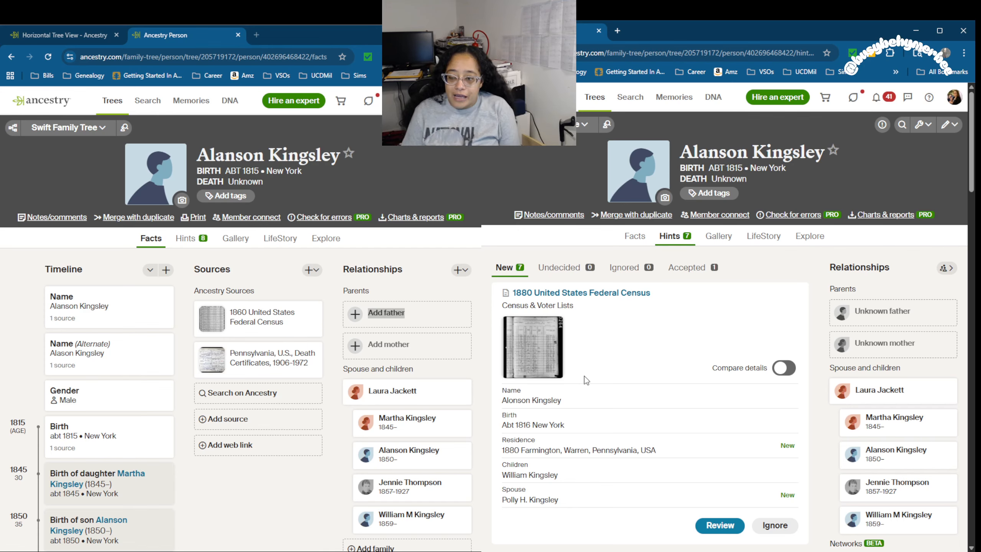
# Step: Look through the father's remaining hints and open the full U.S., Find a Grave Index record for review
pyautogui.scroll(-10, 585, 378)
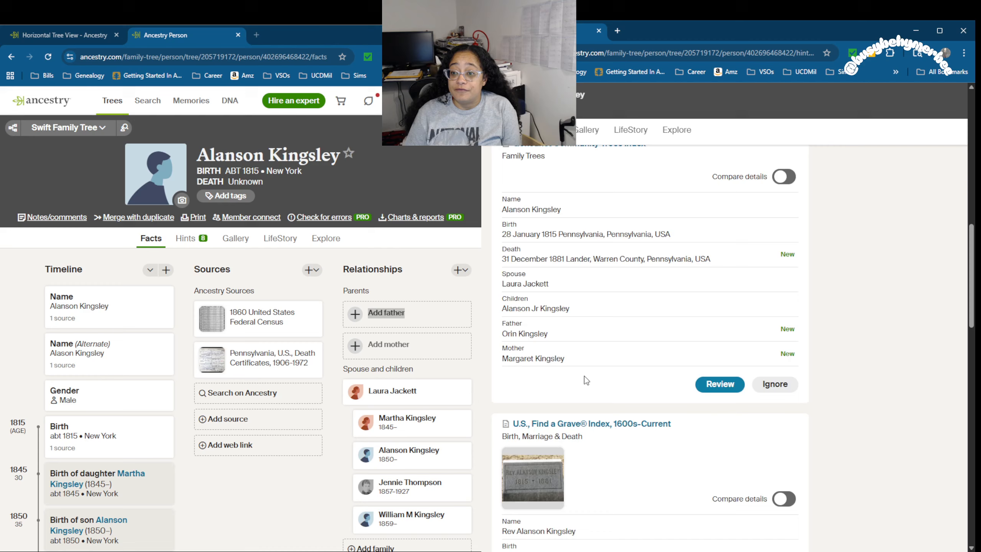
pyautogui.scroll(3, 585, 377)
pyautogui.scroll(-7, 585, 377)
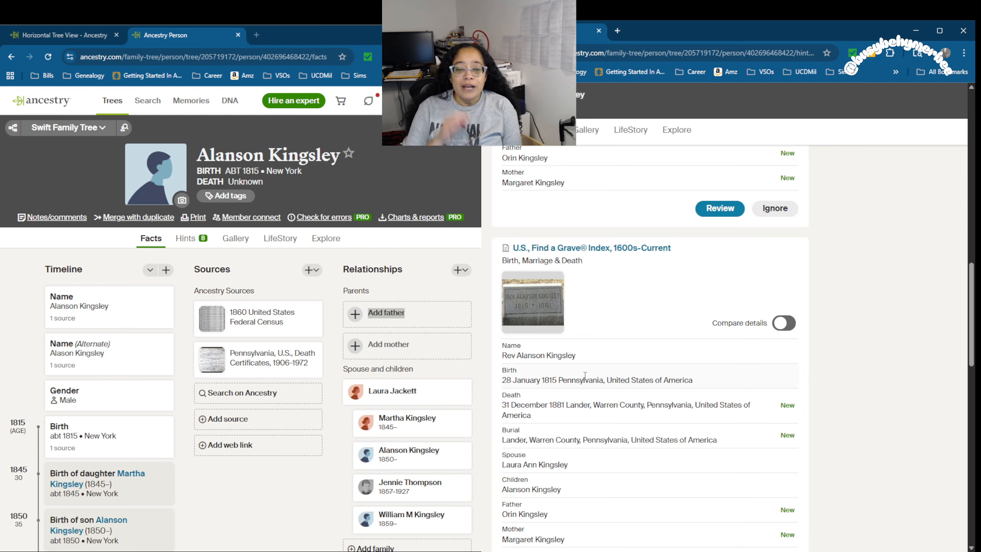
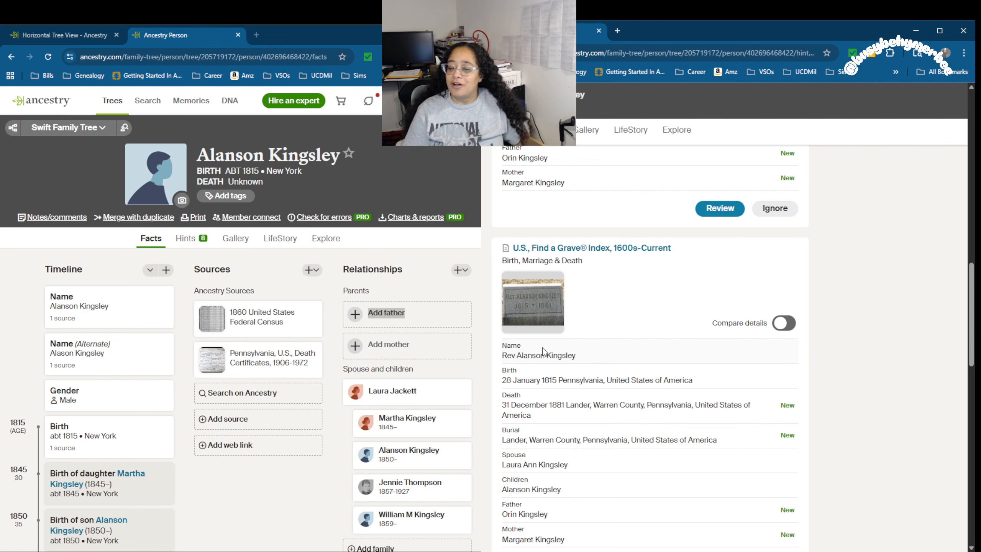
pyautogui.scroll(-1, 542, 351)
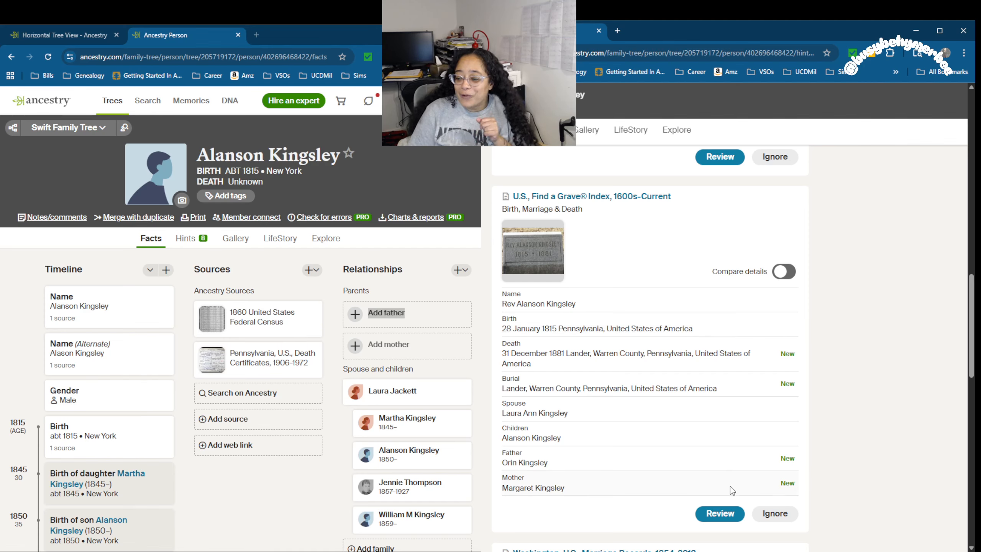
pyautogui.click(721, 517)
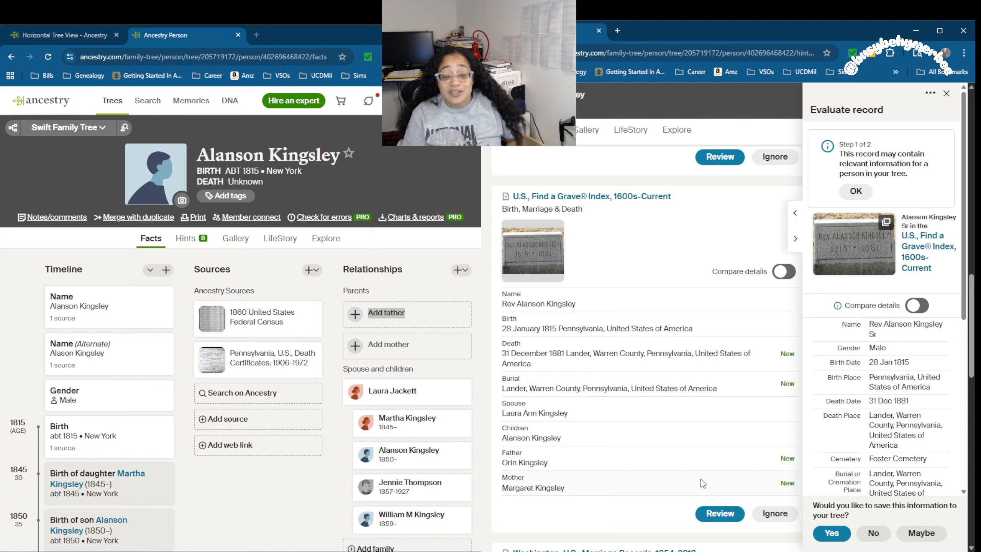
pyautogui.scroll(-7, 836, 434)
pyautogui.click(838, 416)
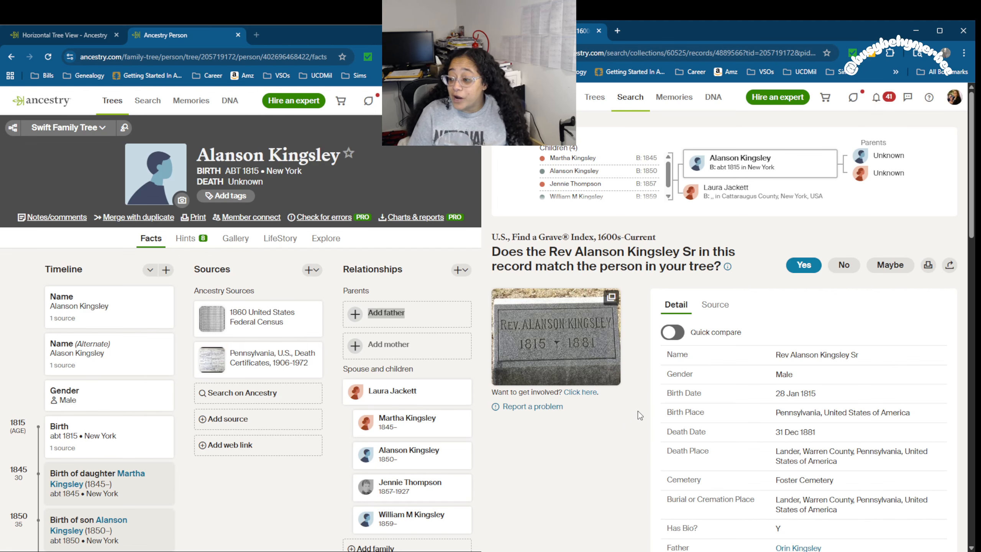
# Step: Review the burial and family details in the index record and open its linked Find a Grave memorial
pyautogui.scroll(-5, 638, 411)
pyautogui.scroll(-1, 697, 426)
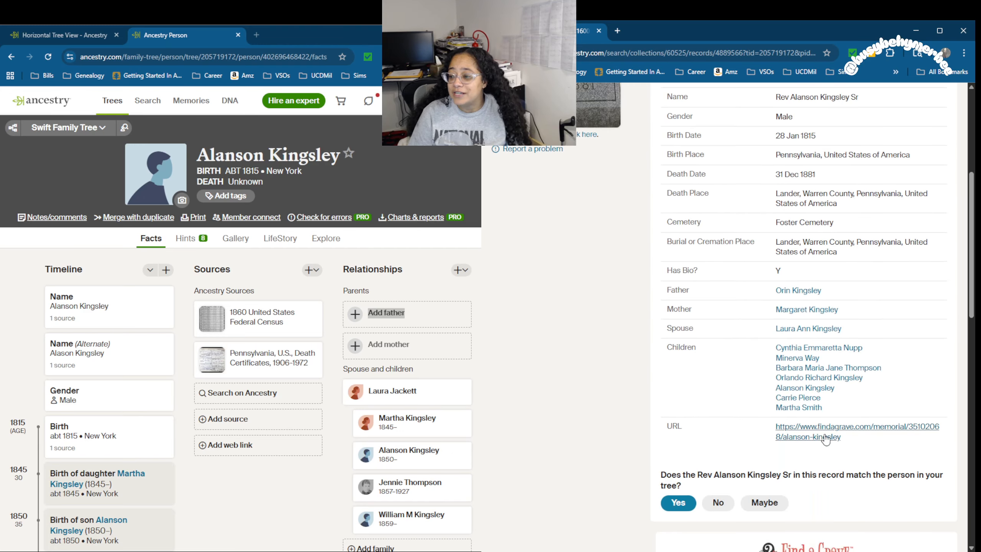
pyautogui.click(836, 427)
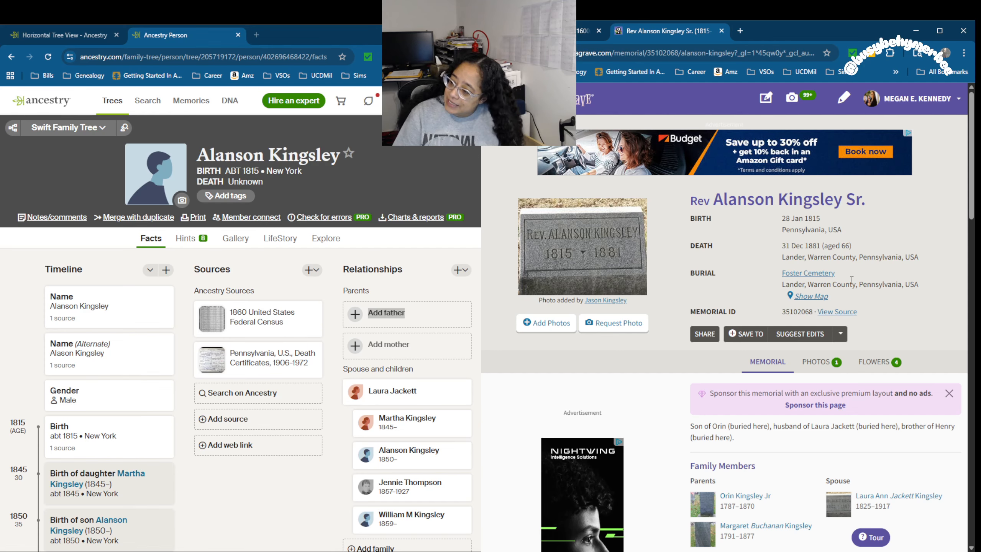
# Step: Examine the Find a Grave memorial's birth, death and burial details, biography and listed parents, spouse, siblings and children
pyautogui.scroll(-1, 834, 254)
pyautogui.scroll(-2, 834, 254)
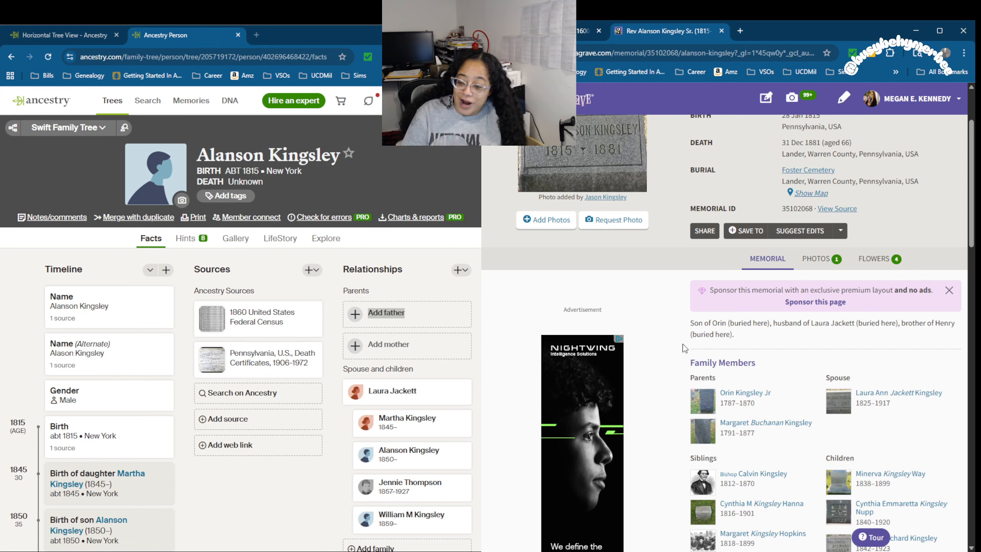
pyautogui.scroll(-10, 674, 343)
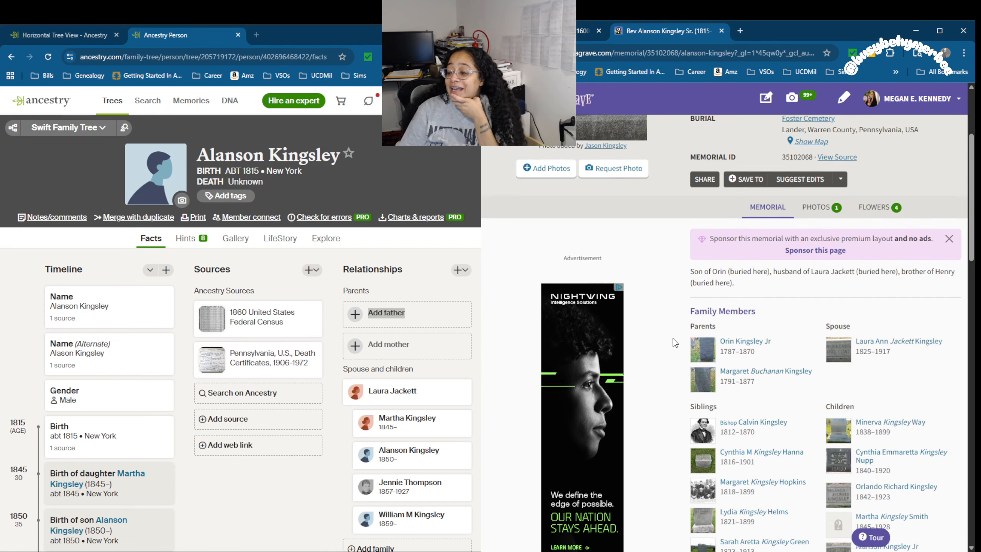
pyautogui.scroll(12, 798, 327)
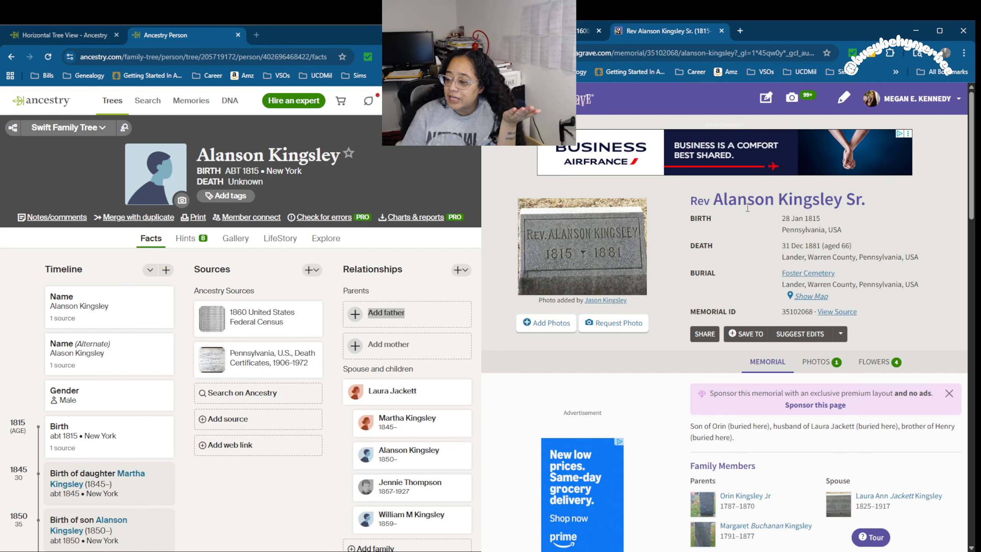
pyautogui.scroll(-1, 748, 207)
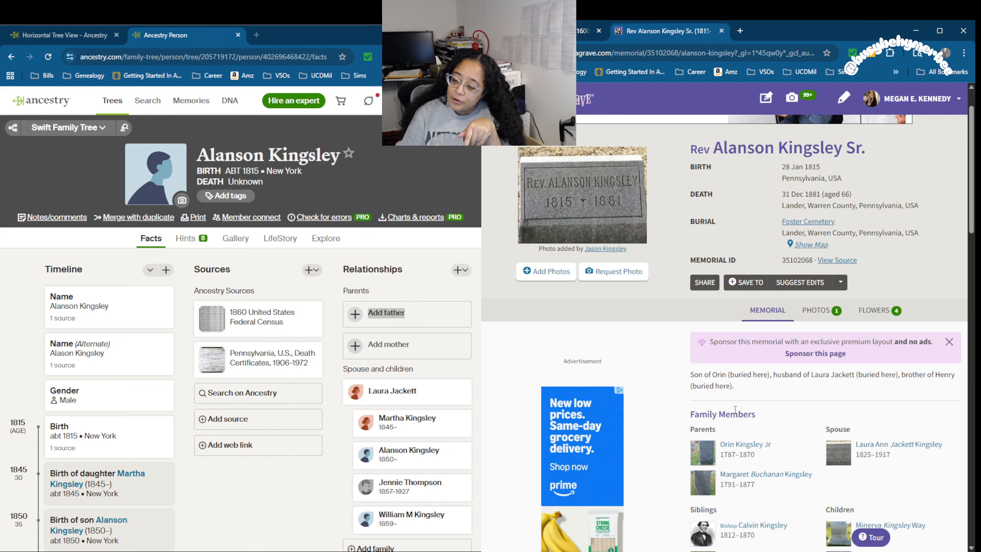
# Step: Open the father's memorial from the reverend's family members and review his birth, death, burial and family details
pyautogui.click(747, 444)
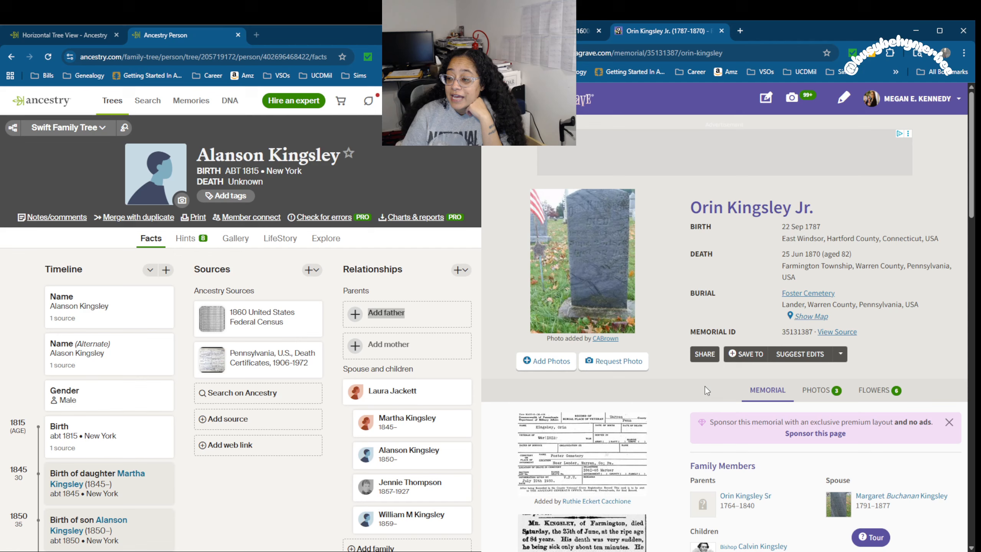
pyautogui.scroll(-2, 705, 386)
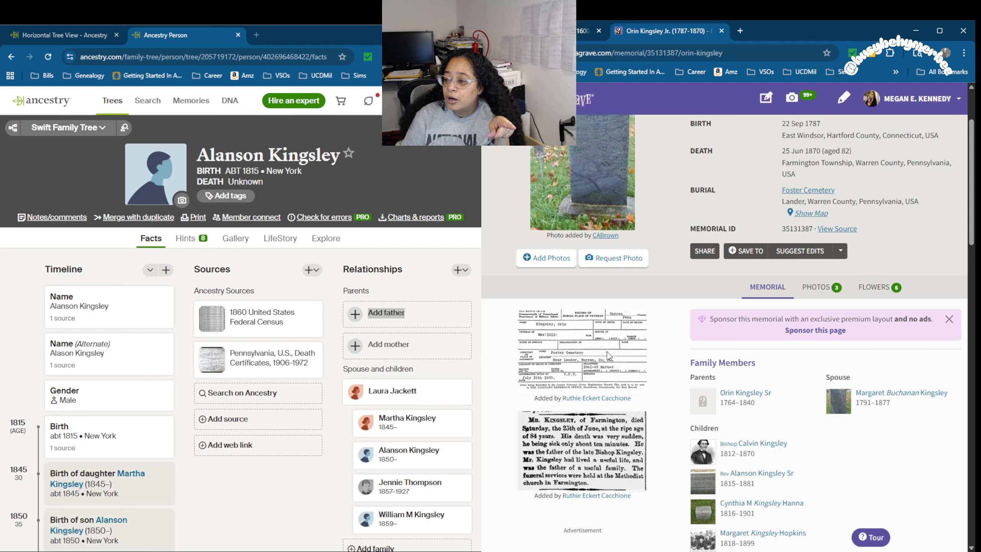
pyautogui.scroll(2, 592, 329)
pyautogui.scroll(-3, 590, 322)
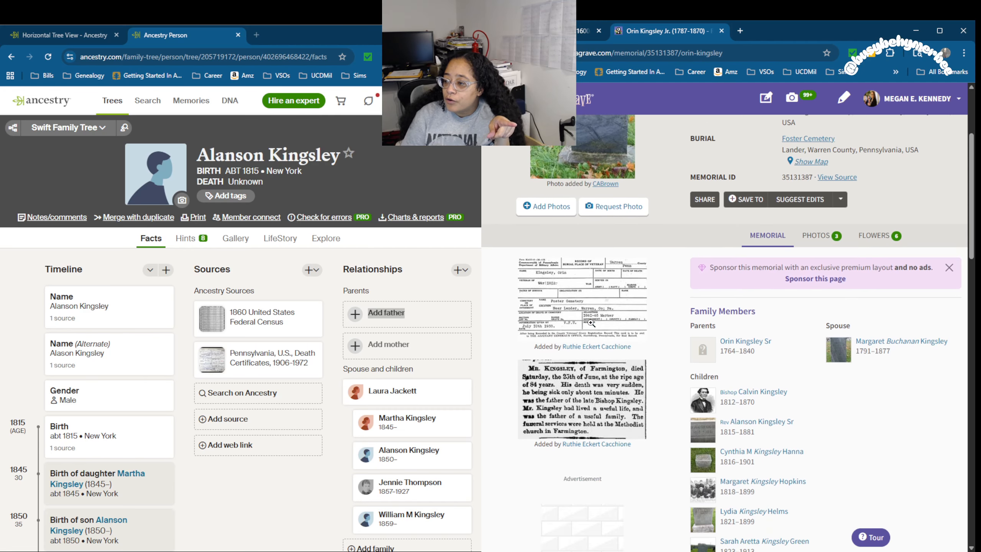
pyautogui.scroll(3, 590, 323)
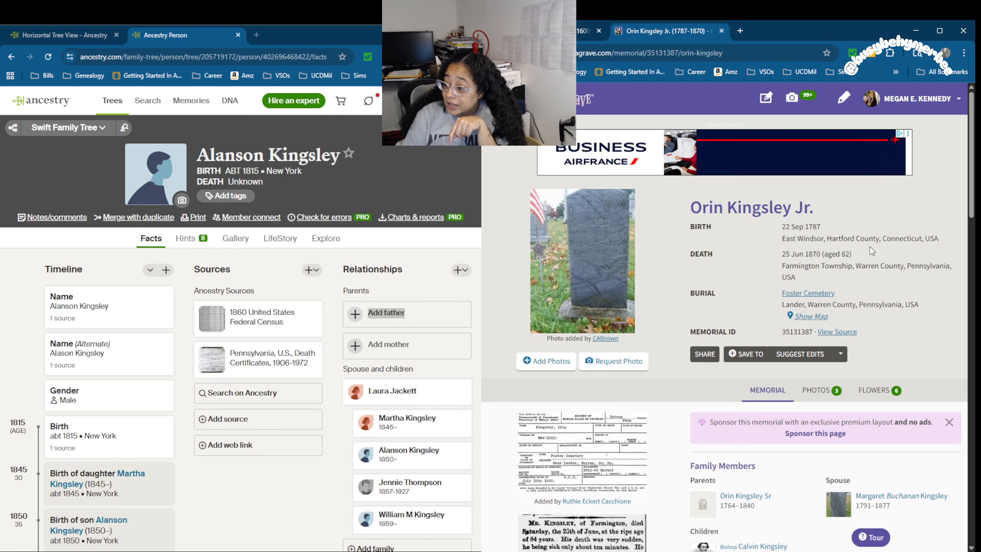
pyautogui.scroll(-1, 823, 279)
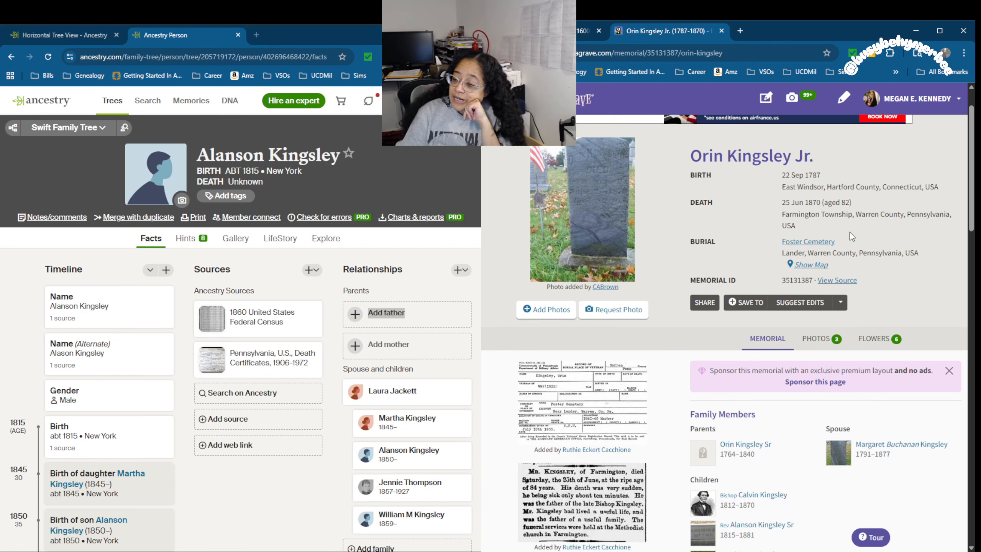
# Step: Examine the veteran burial place record attached to the father's memorial and close the image
pyautogui.scroll(-3, 792, 238)
pyautogui.click(563, 247)
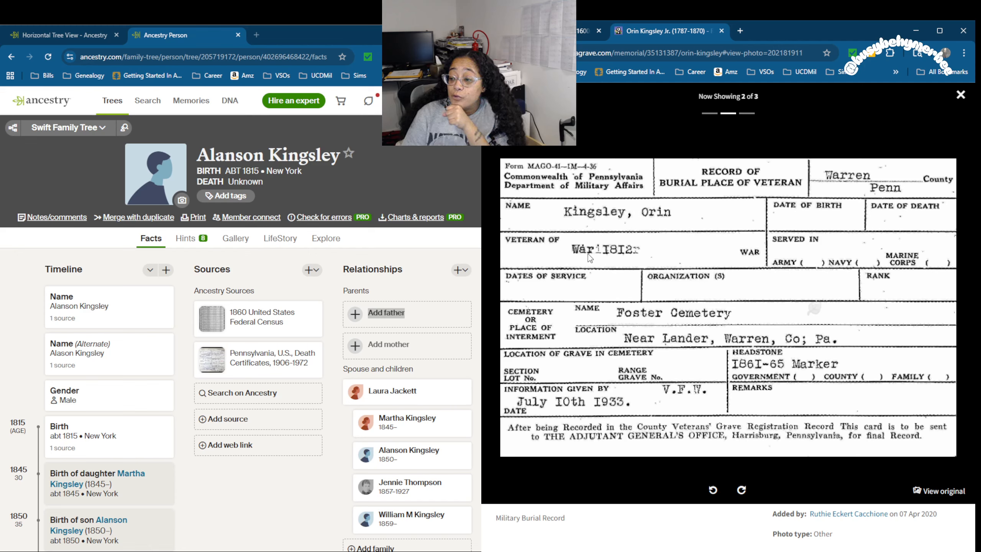
pyautogui.click(960, 95)
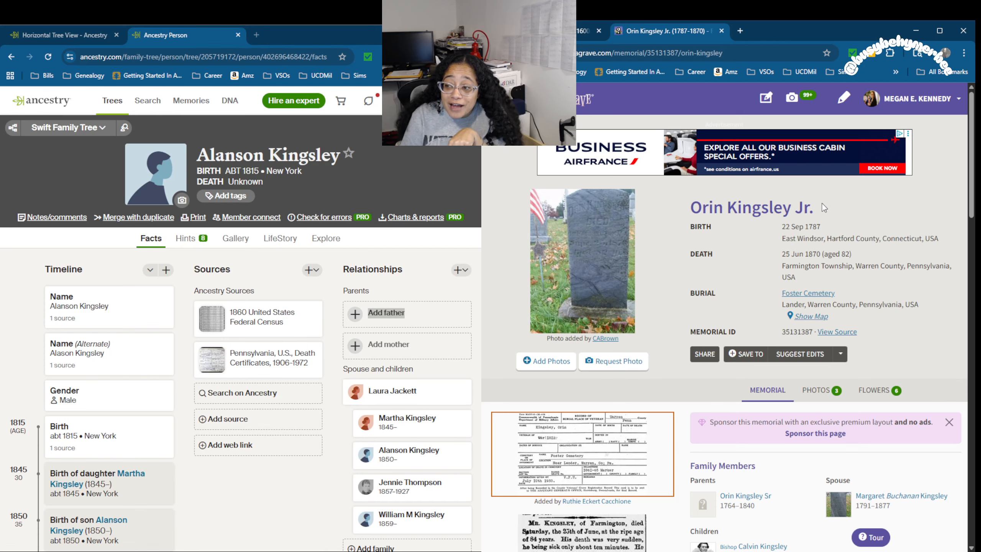
# Step: Start suggesting an edit to the father's memorial and set the gender to Male
pyautogui.scroll(-1, 883, 299)
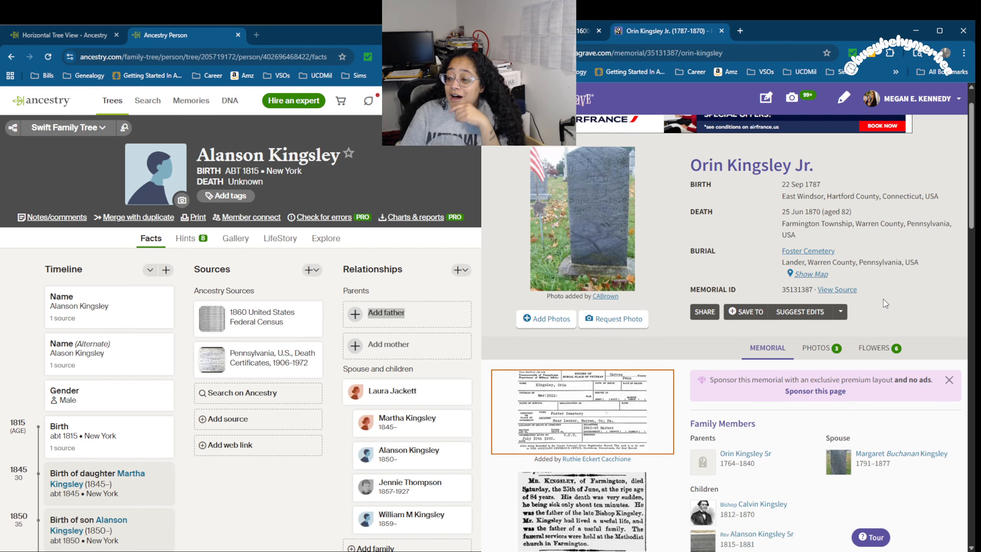
pyautogui.click(795, 304)
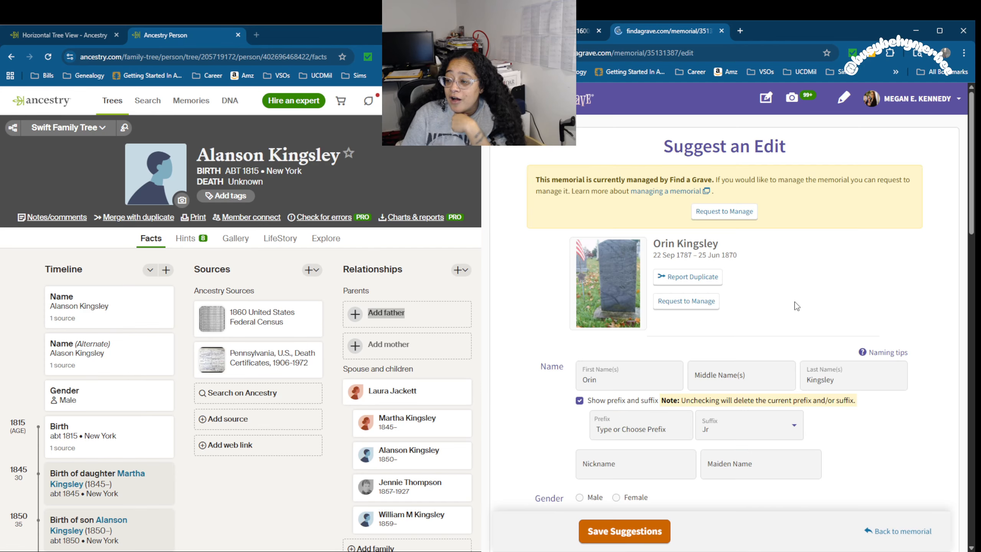
pyautogui.scroll(-1, 792, 281)
pyautogui.scroll(-3, 793, 280)
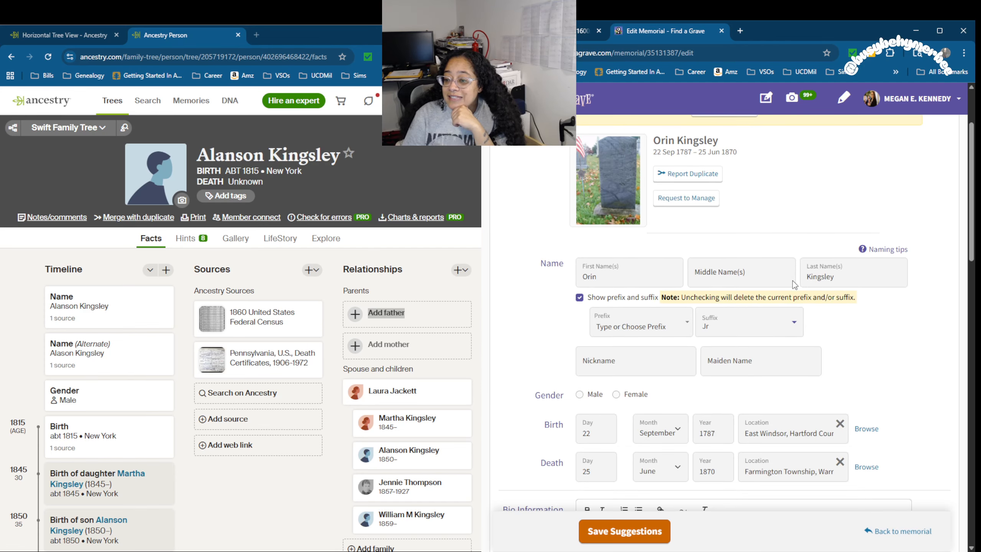
pyautogui.click(580, 291)
pyautogui.scroll(-2, 823, 282)
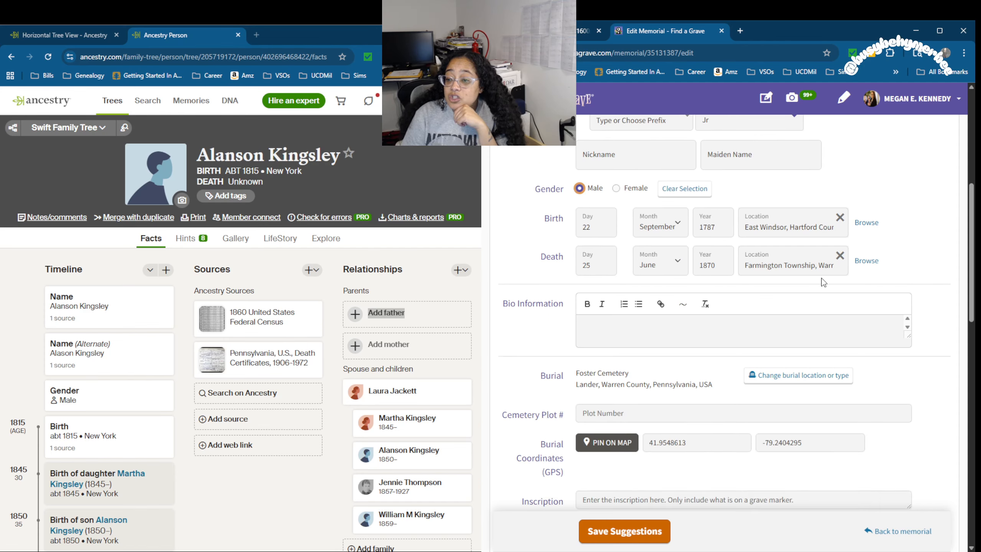
# Step: Designate the father as a veteran and save the suggested edits
pyautogui.scroll(-6, 823, 282)
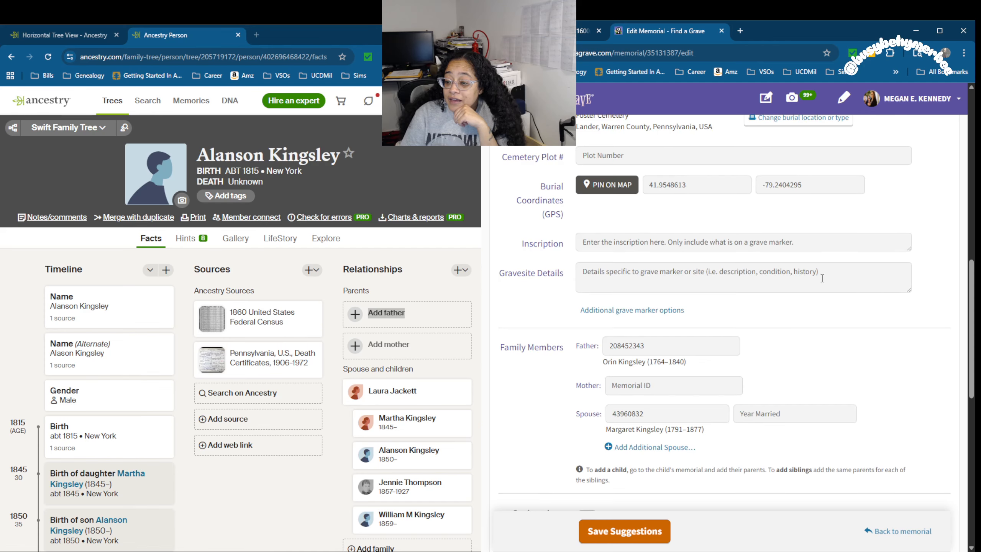
pyautogui.scroll(-2, 822, 278)
pyautogui.scroll(-2, 822, 278)
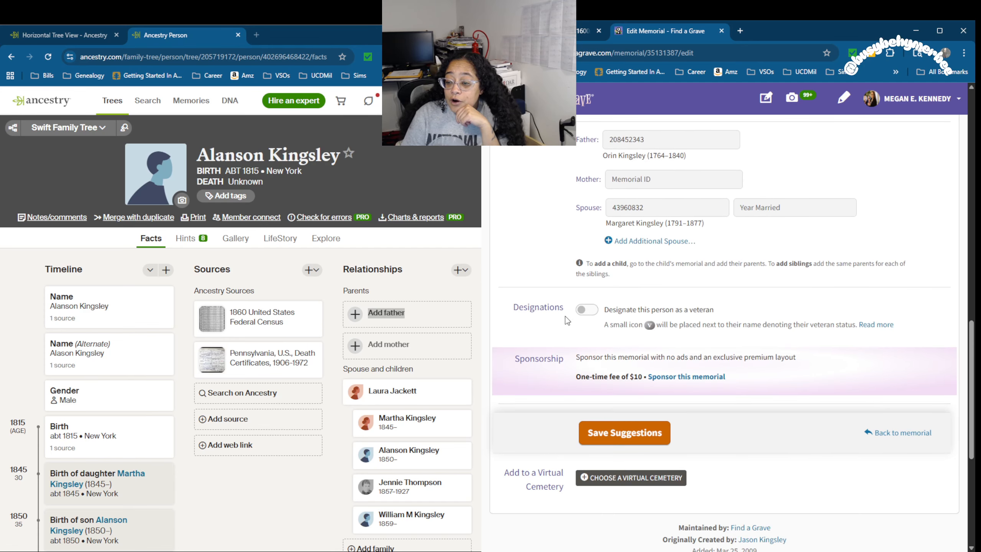
pyautogui.click(580, 313)
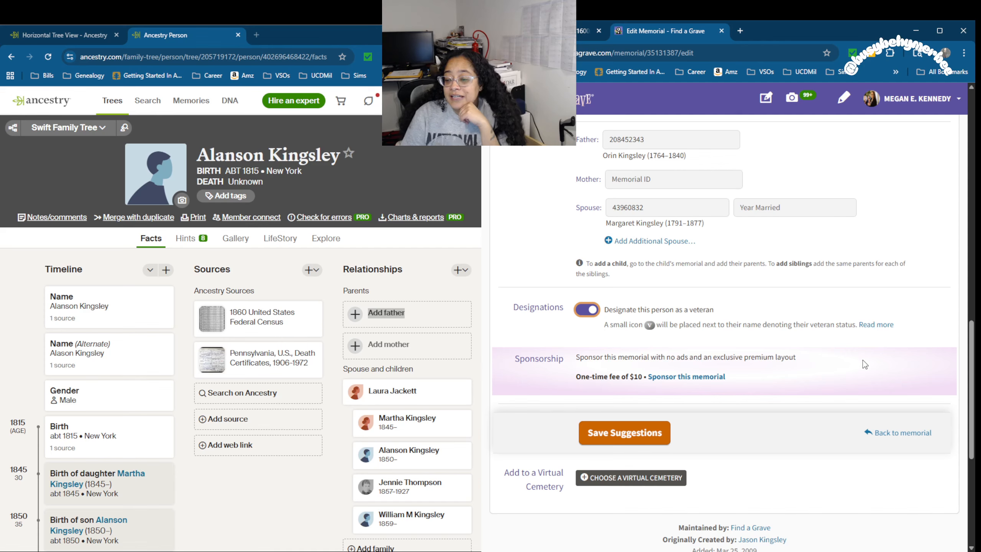
pyautogui.click(653, 441)
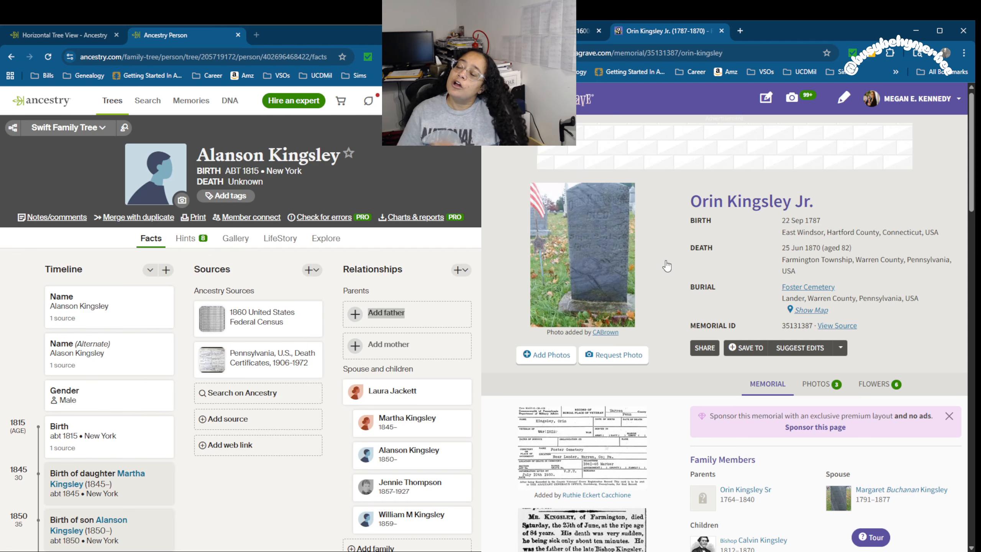
# Step: Read the obituary clipping on the father's memorial, close it and review the listed family members
pyautogui.scroll(-1, 667, 266)
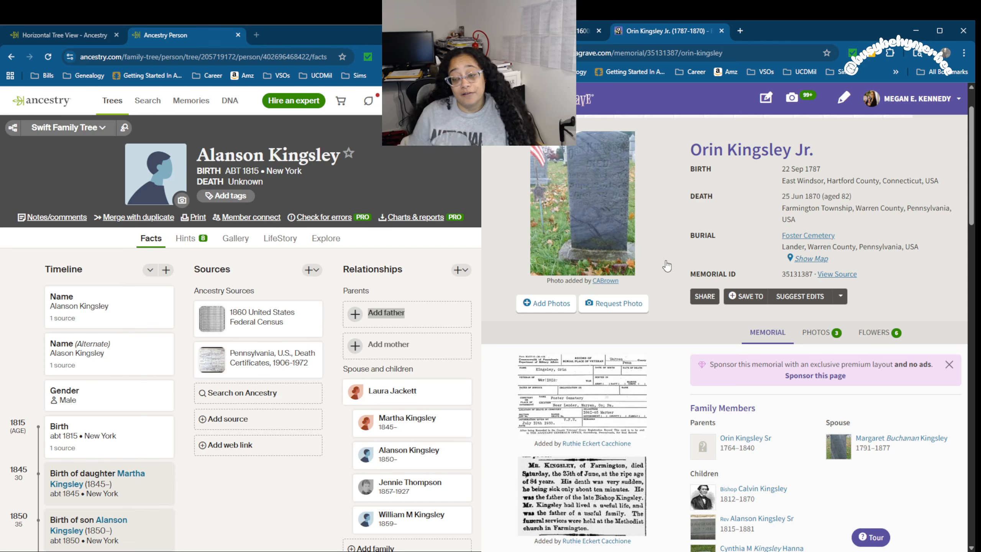
pyautogui.scroll(-4, 667, 266)
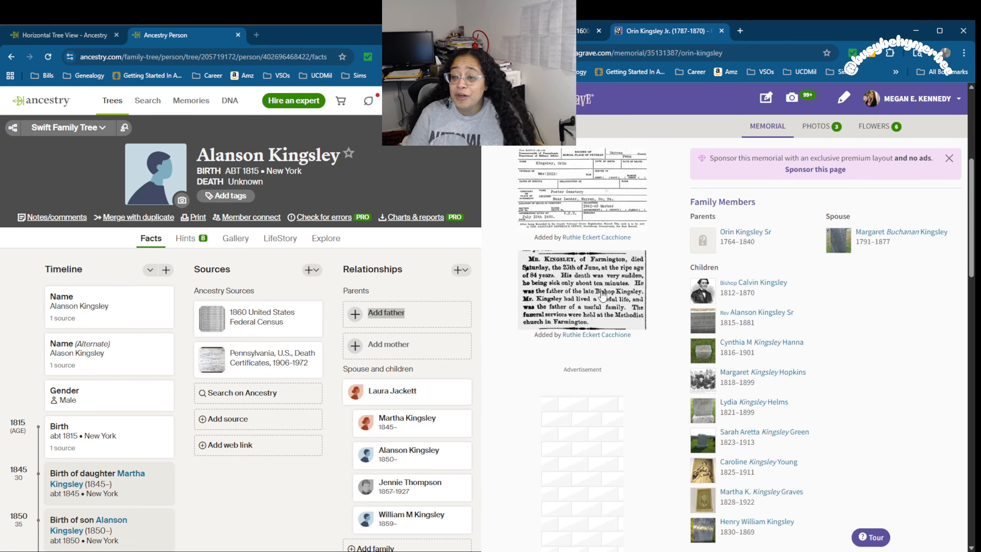
pyautogui.click(588, 297)
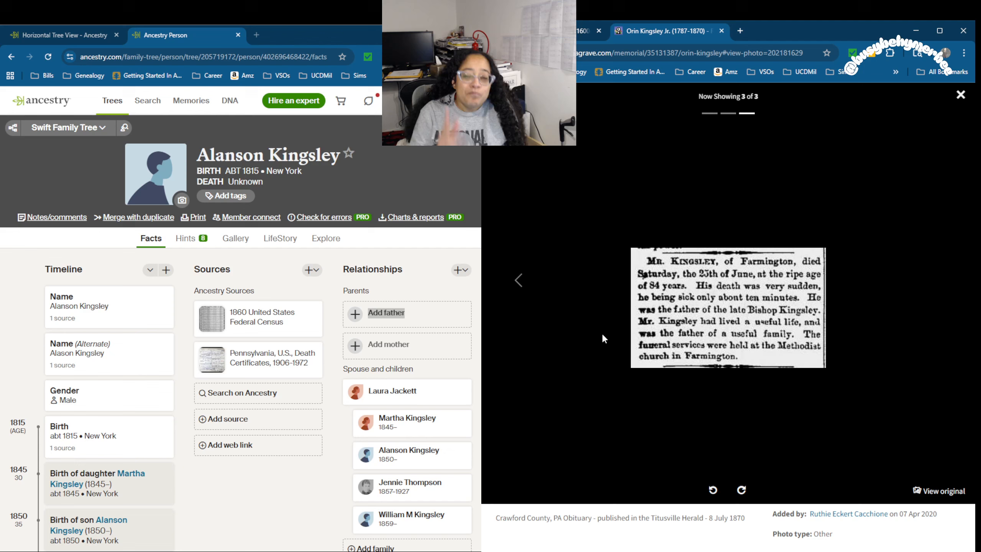
pyautogui.click(960, 97)
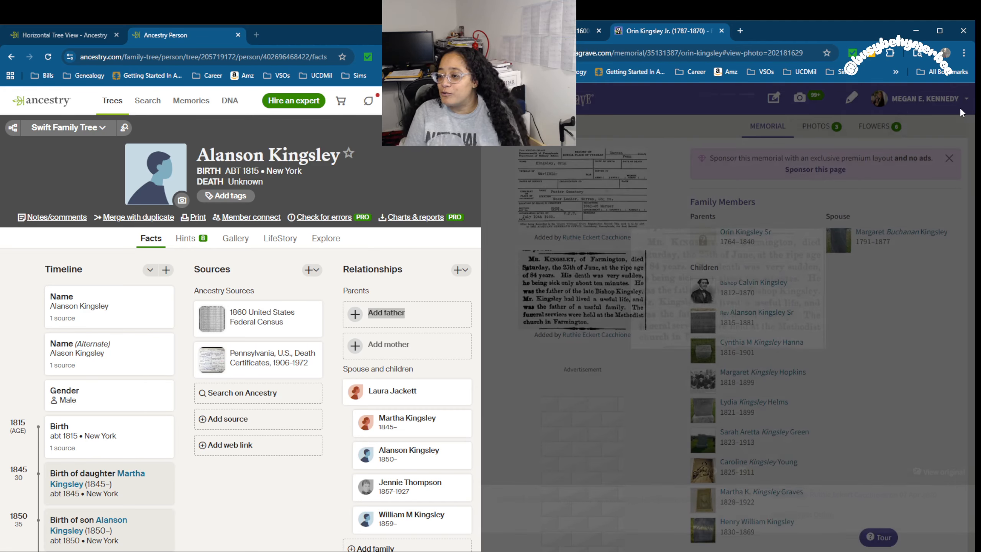
pyautogui.scroll(4, 850, 247)
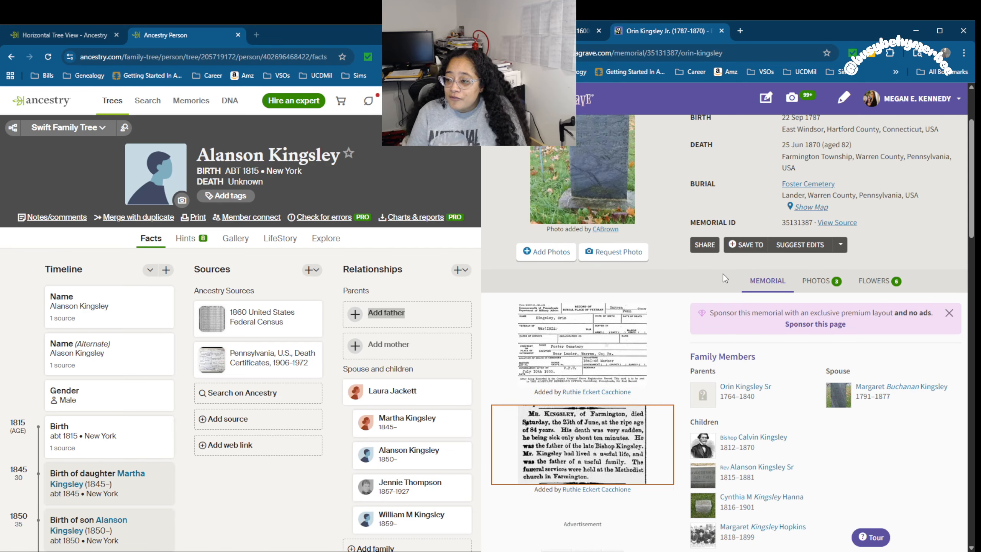
pyautogui.scroll(-3, 652, 307)
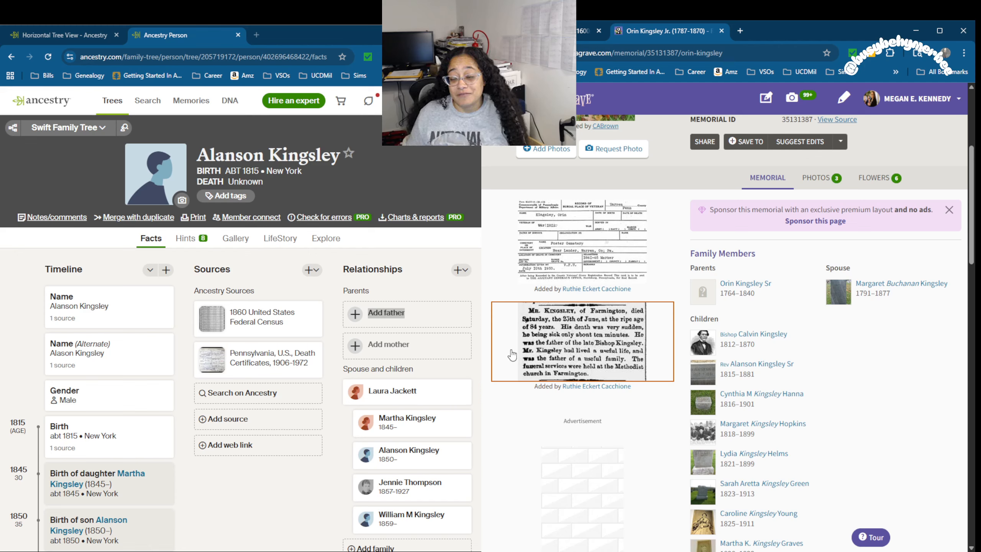
# Step: Close the father's memorial and return from the Find a Grave index record to the Swift Family Tree
pyautogui.click(722, 32)
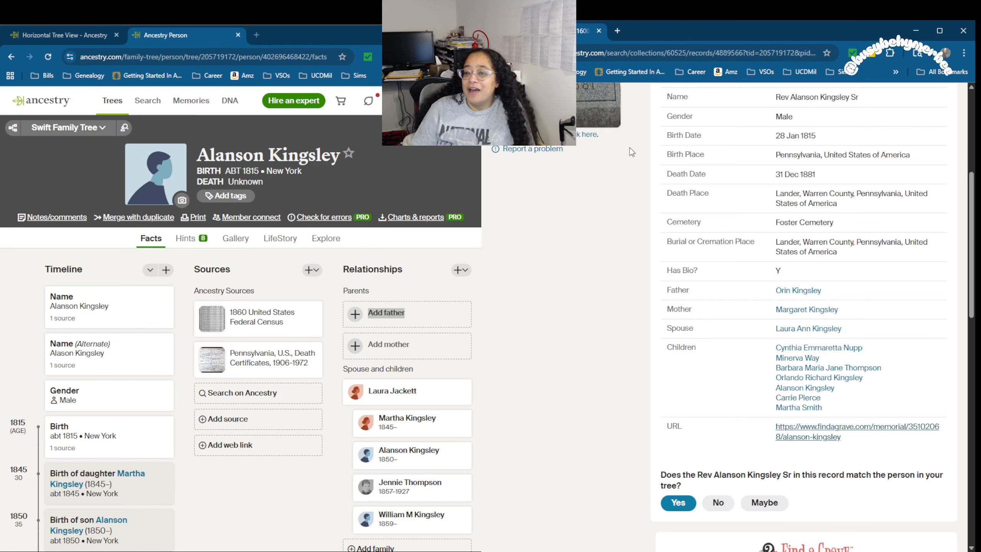
pyautogui.scroll(5, 598, 162)
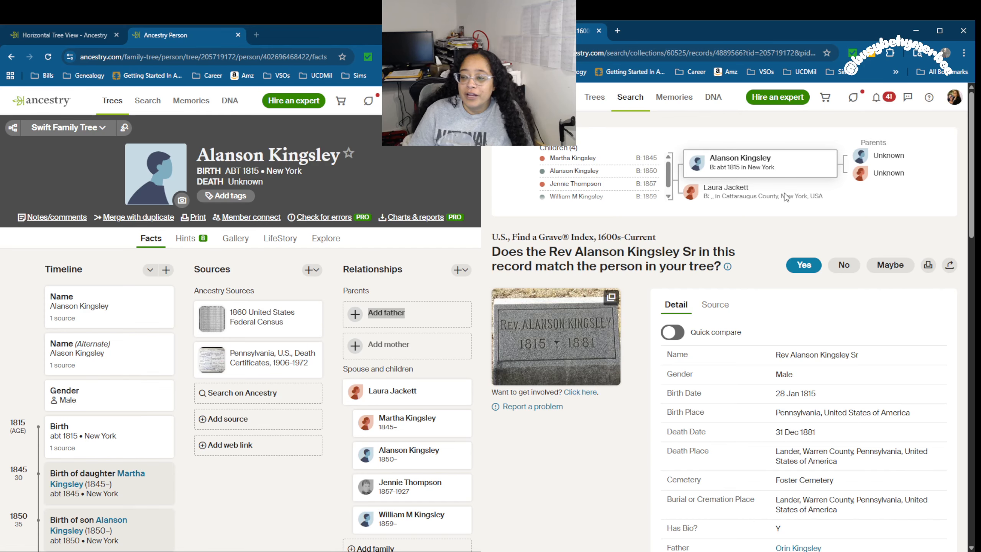
pyautogui.hotkey('alt', 'Left')
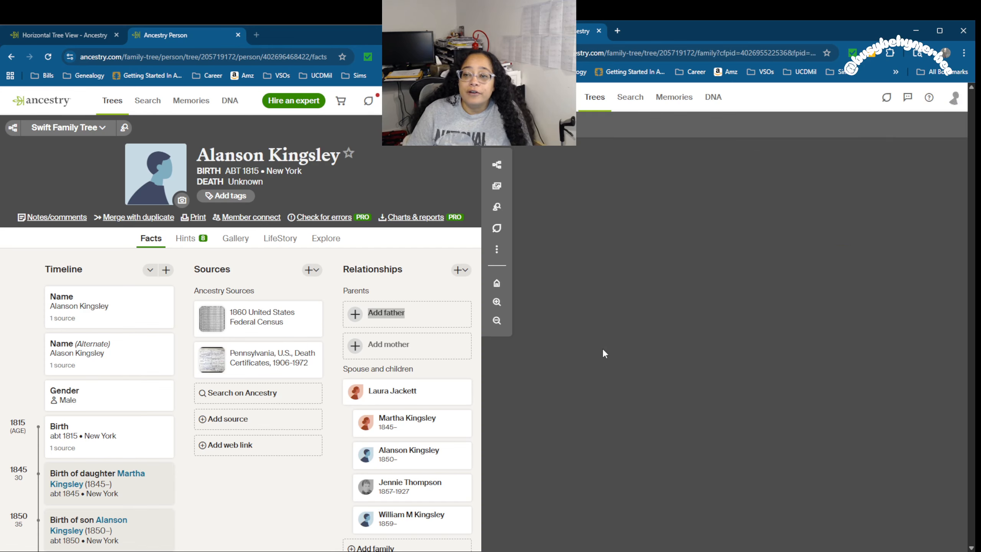
# Step: Close the ancestor's facts page in the other window, dismiss the open person card and reload the tree
pyautogui.click(238, 35)
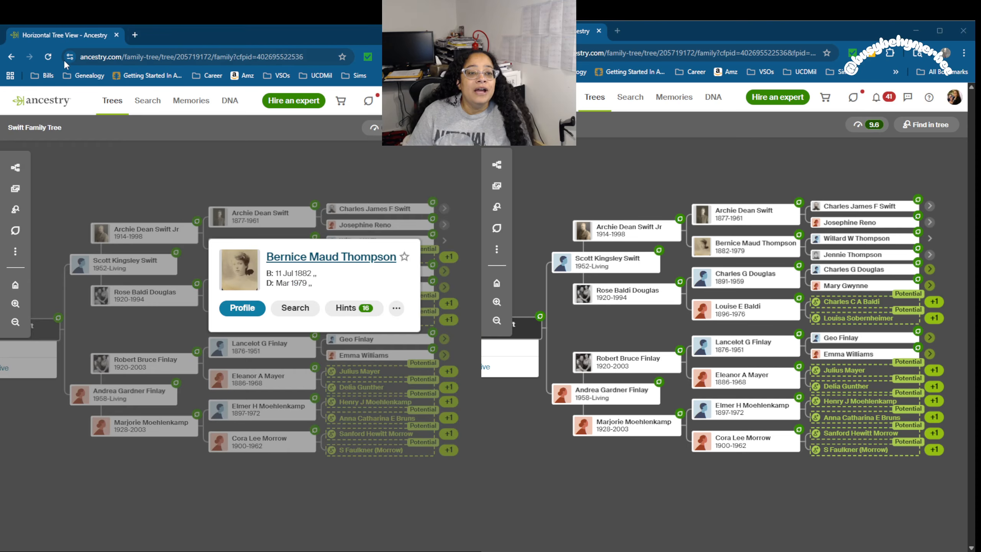
pyautogui.click(88, 169)
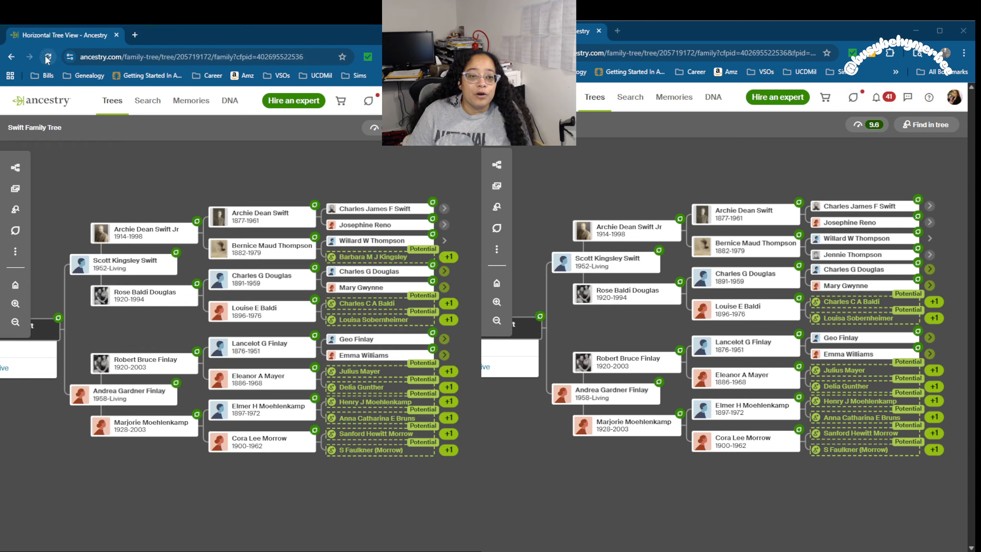
pyautogui.click(47, 57)
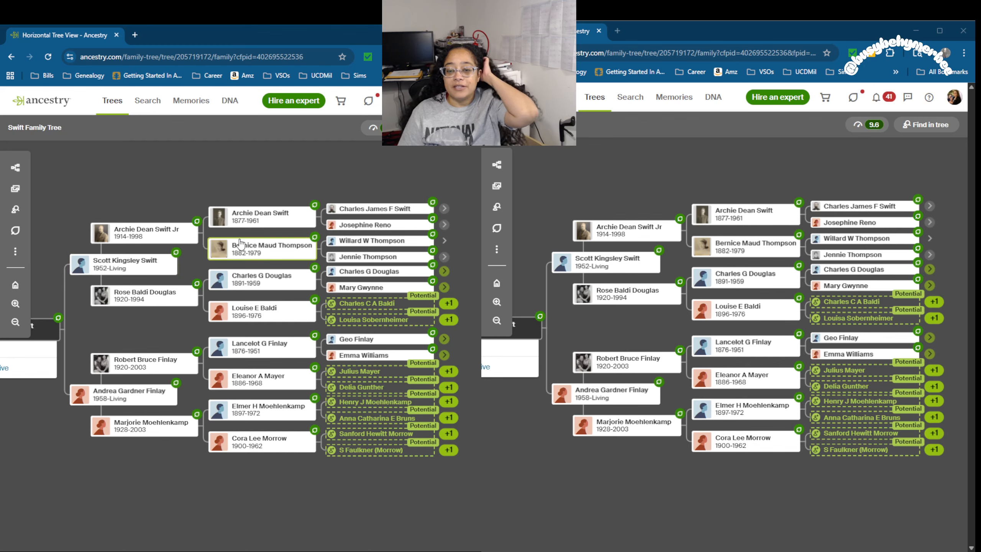
# Step: Examine the parents of the earliest paternal ancestors in the tree, expanding the branches to see known, missing and potential parents
pyautogui.hscroll(3, 302, 169)
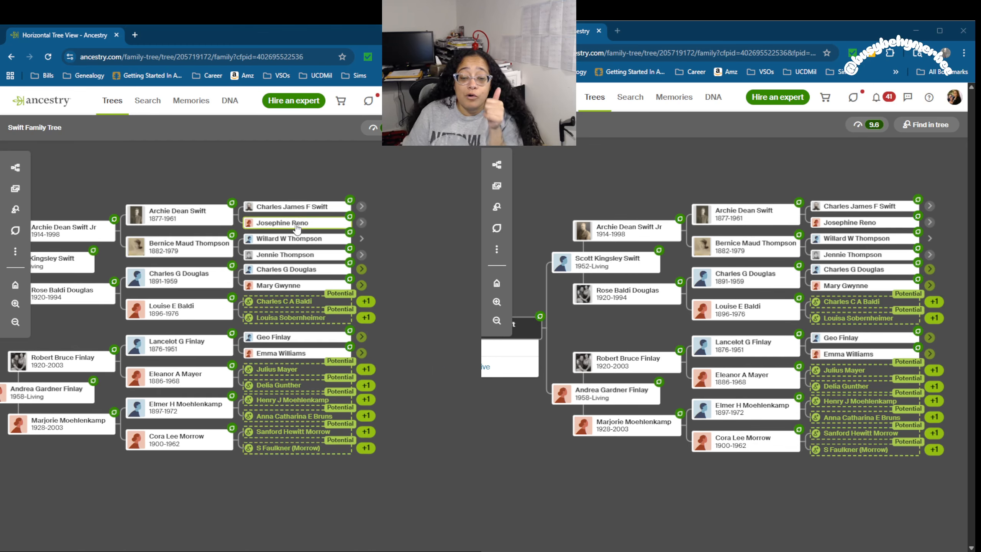
pyautogui.click(361, 238)
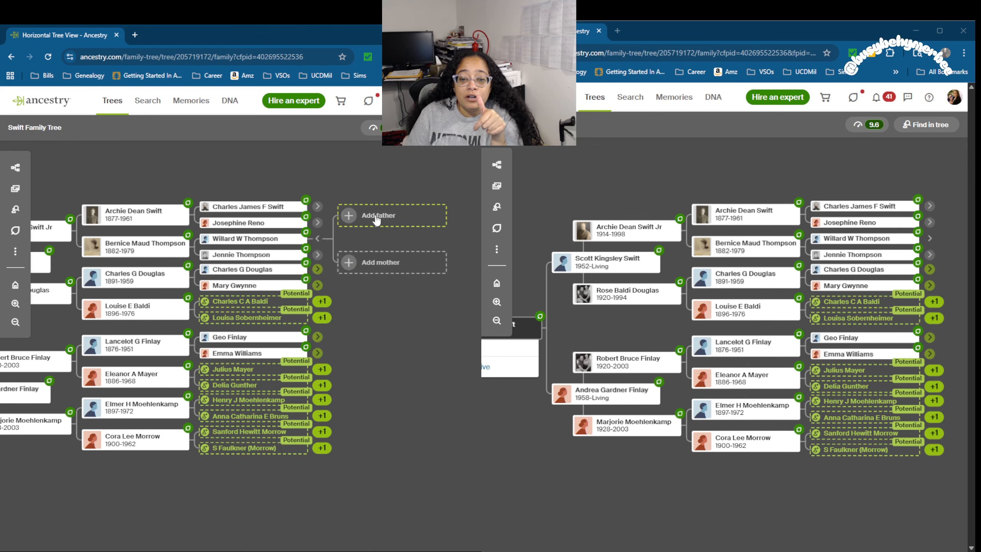
pyautogui.click(317, 255)
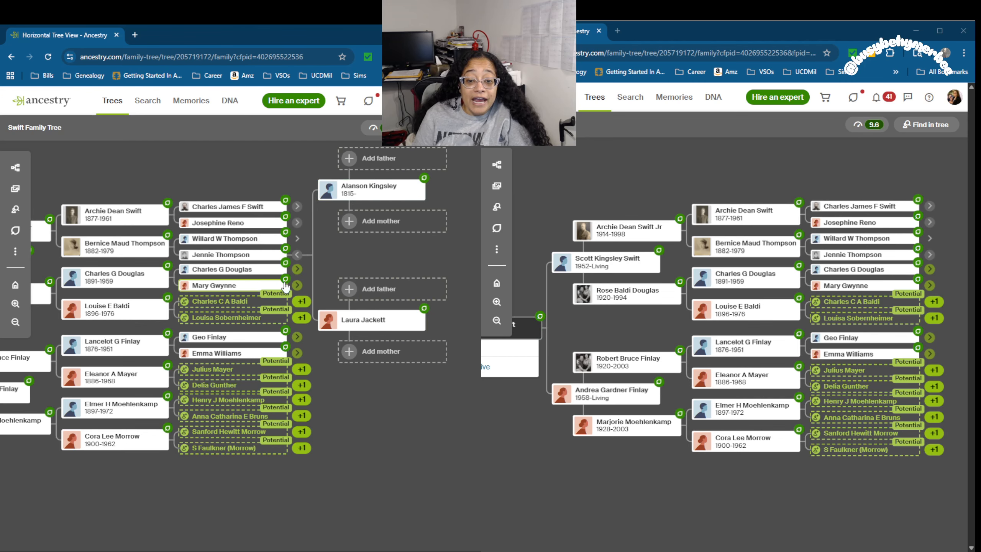
pyautogui.click(297, 269)
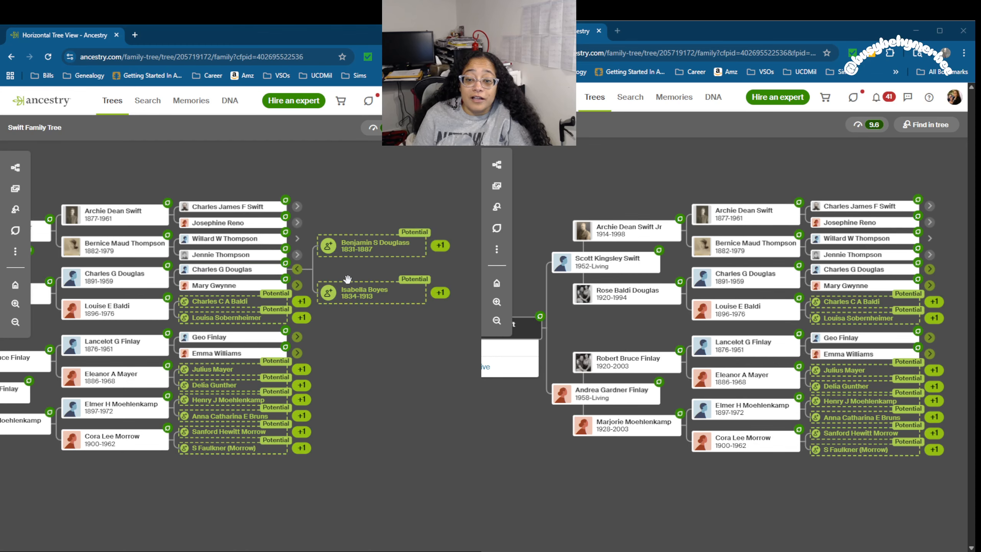
pyautogui.click(237, 279)
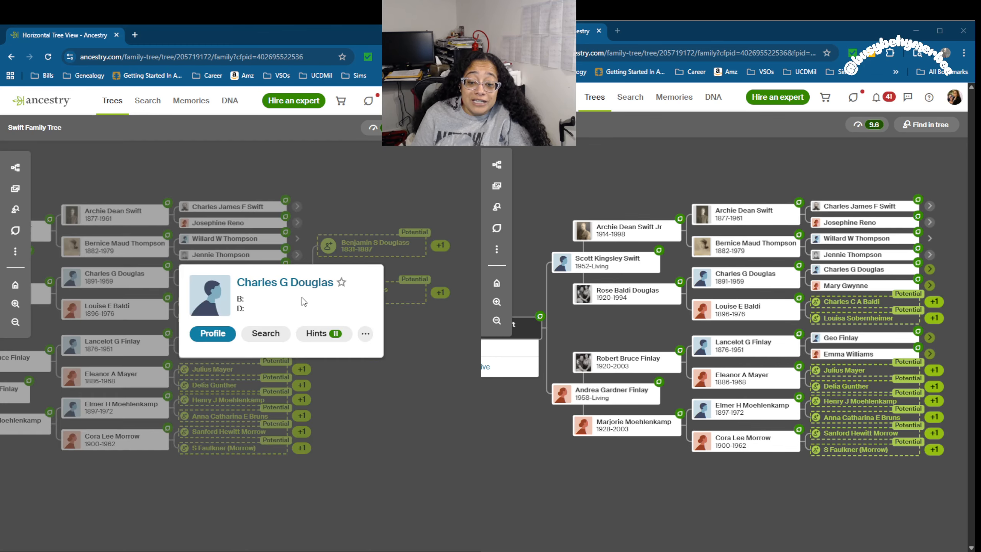
pyautogui.click(378, 413)
pyautogui.click(297, 254)
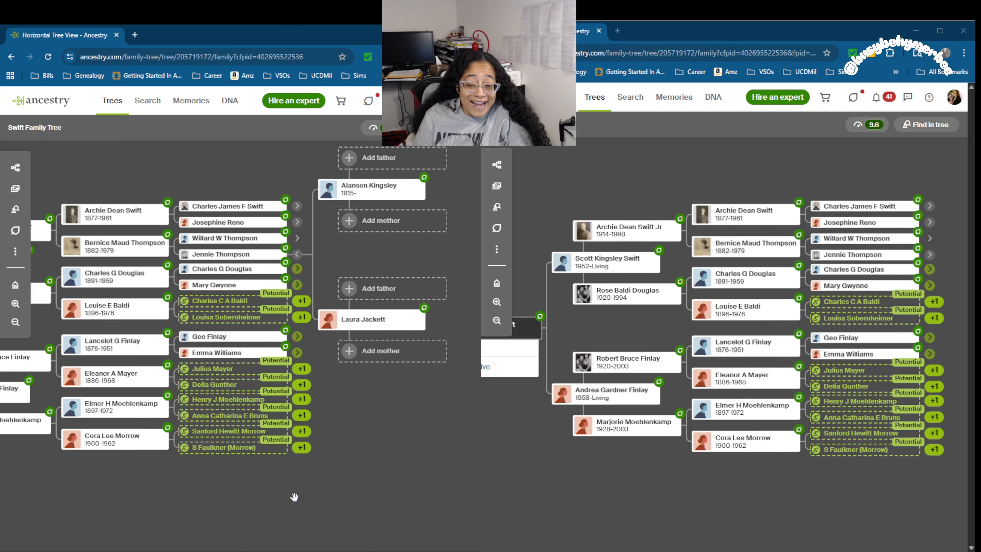
pyautogui.moveTo(370, 451); pyautogui.dragTo(387, 425)
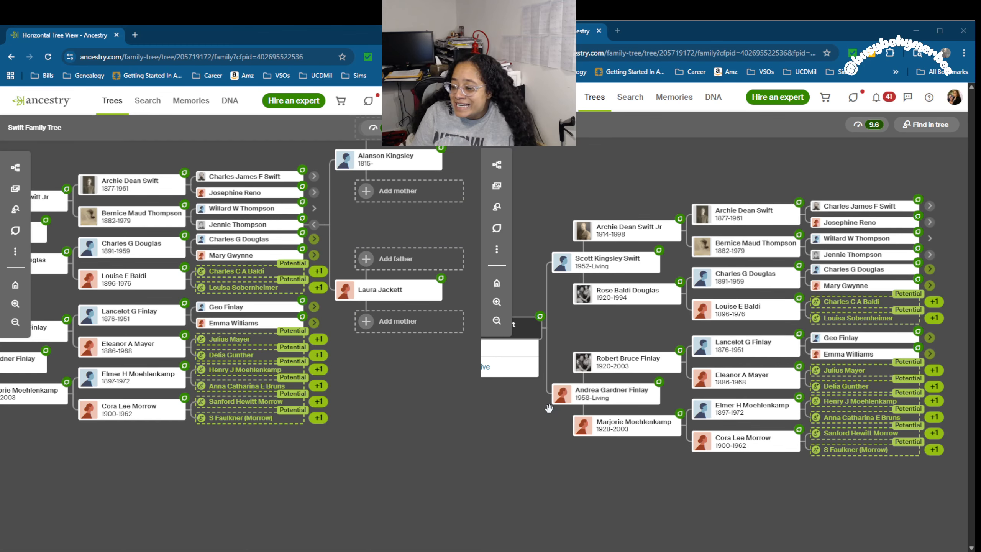
# Step: Open the hints page of the maternal ancestor who died in 1972 in a new tab and close the tree tab
pyautogui.click(737, 411)
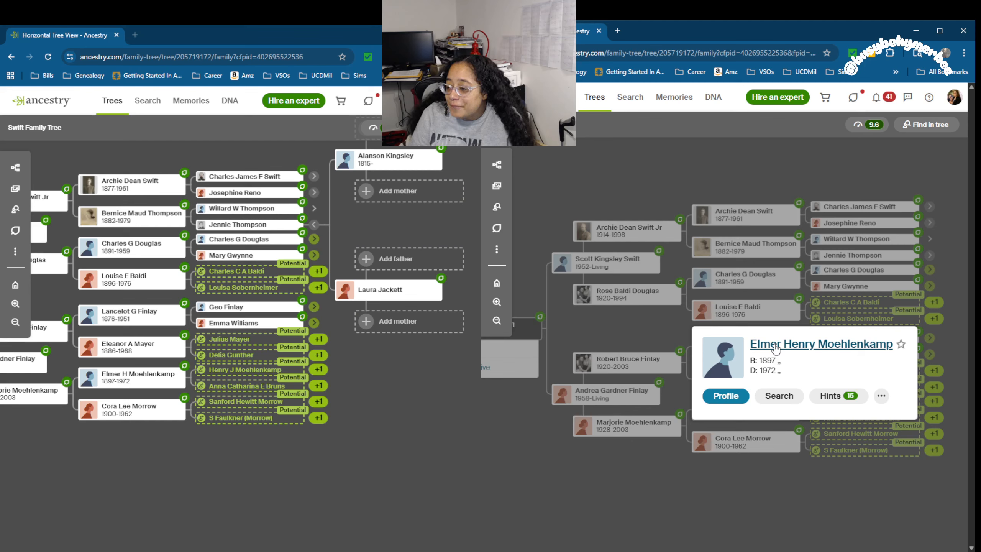
pyautogui.click(793, 407)
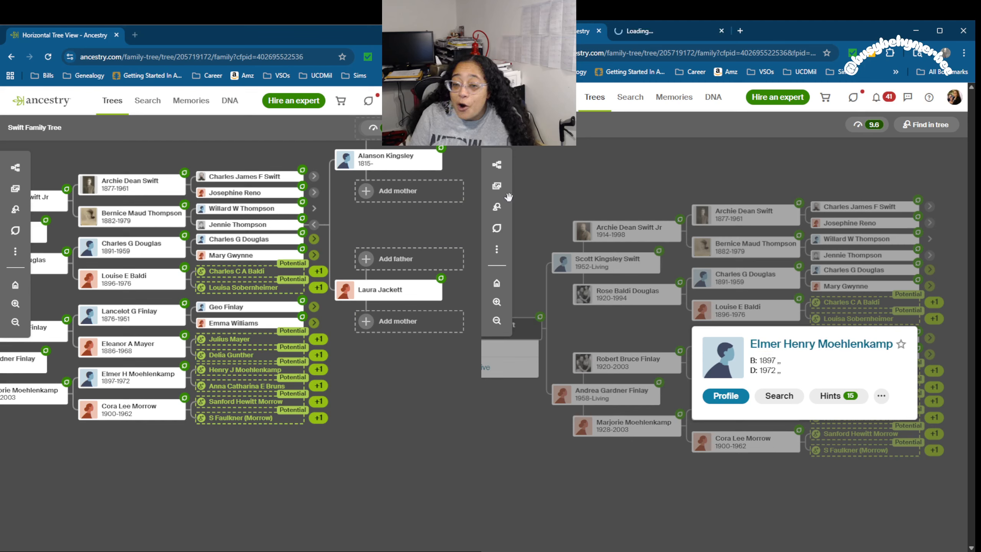
pyautogui.click(599, 31)
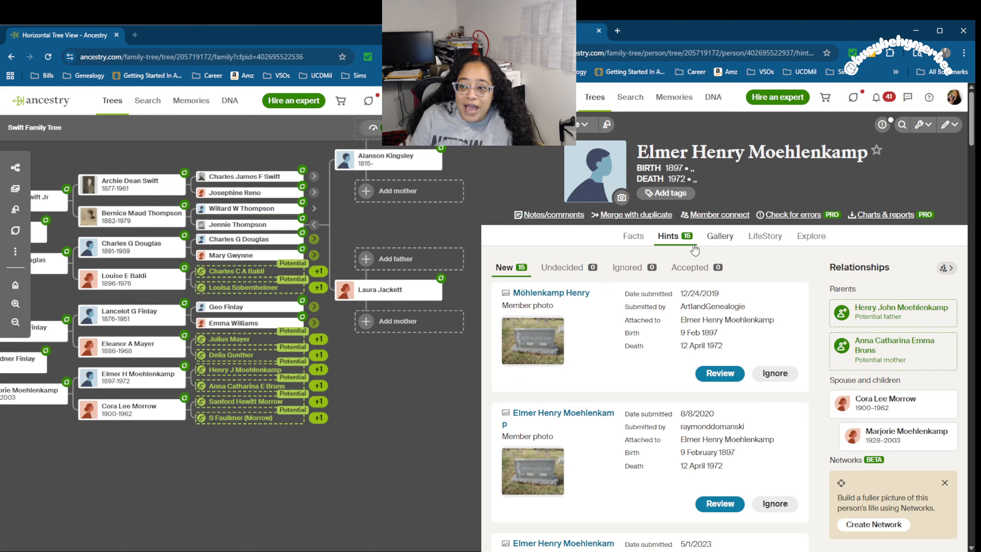
# Step: Open the same ancestor's profile from the tree in the other window in a new tab and review the facts timeline
pyautogui.click(166, 365)
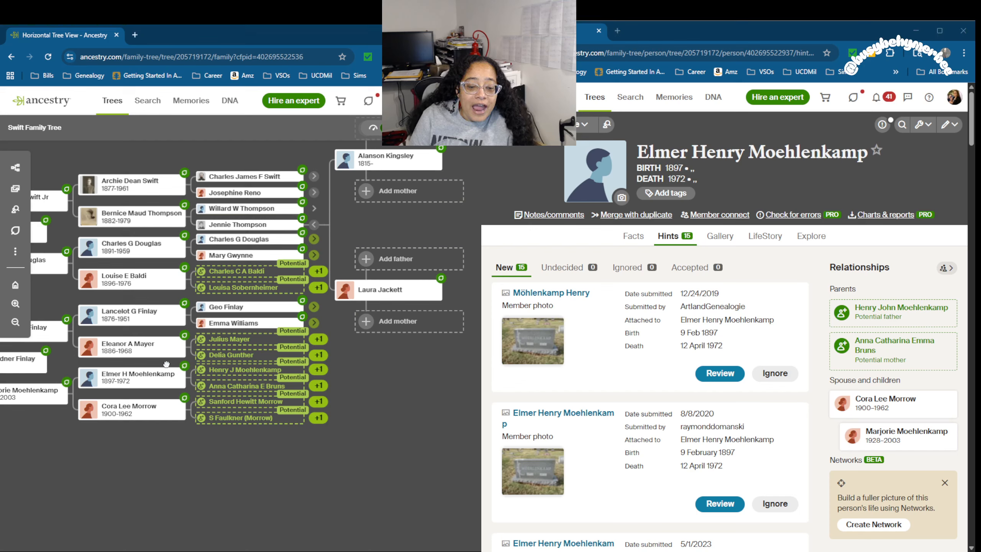
pyautogui.click(166, 374)
pyautogui.rightClick(175, 311)
pyautogui.click(215, 321)
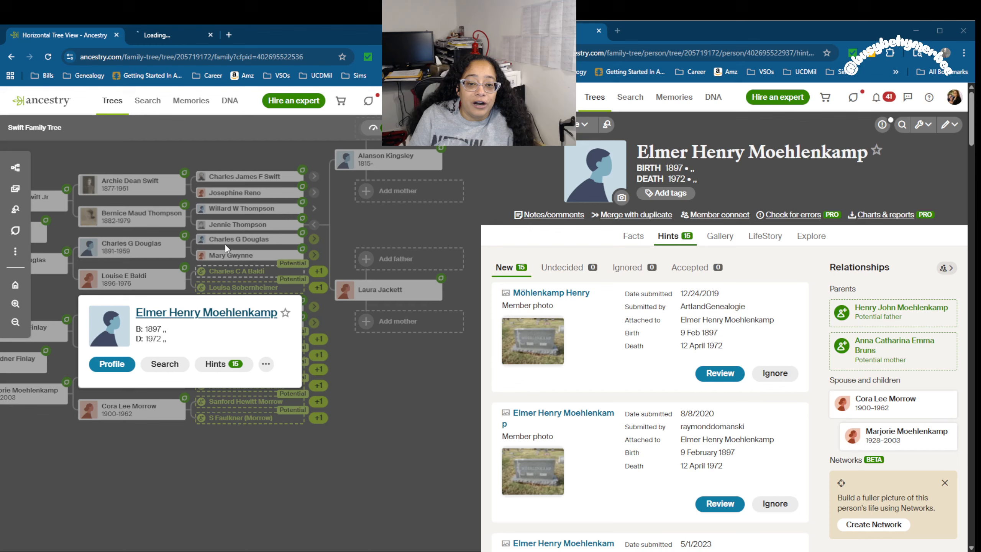
pyautogui.click(182, 35)
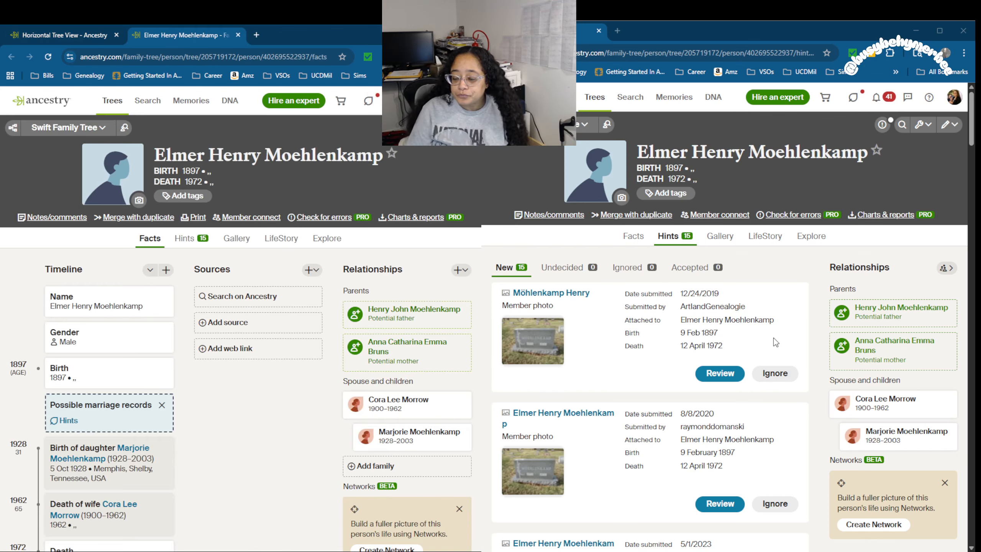
pyautogui.scroll(-5, 118, 364)
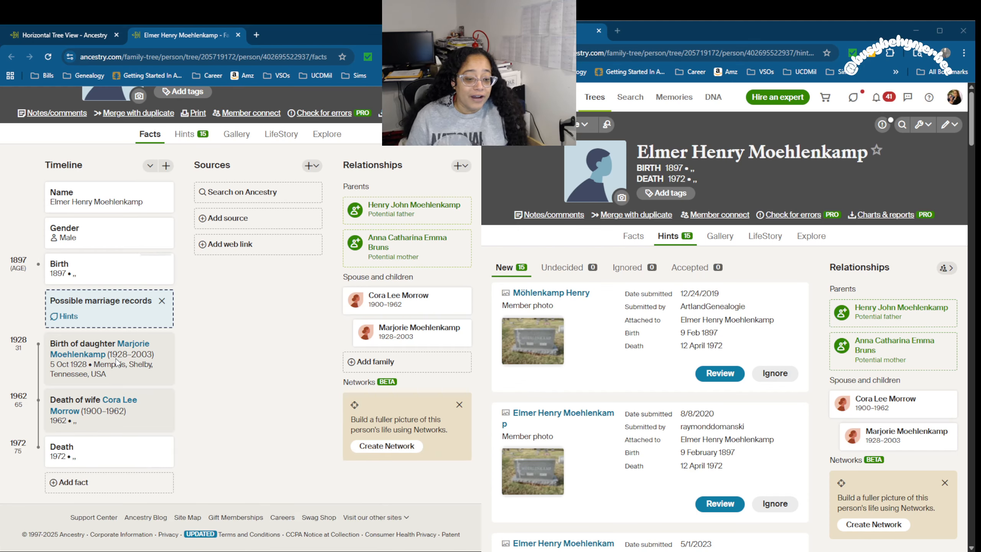
pyautogui.scroll(2, 118, 363)
pyautogui.scroll(2, 118, 364)
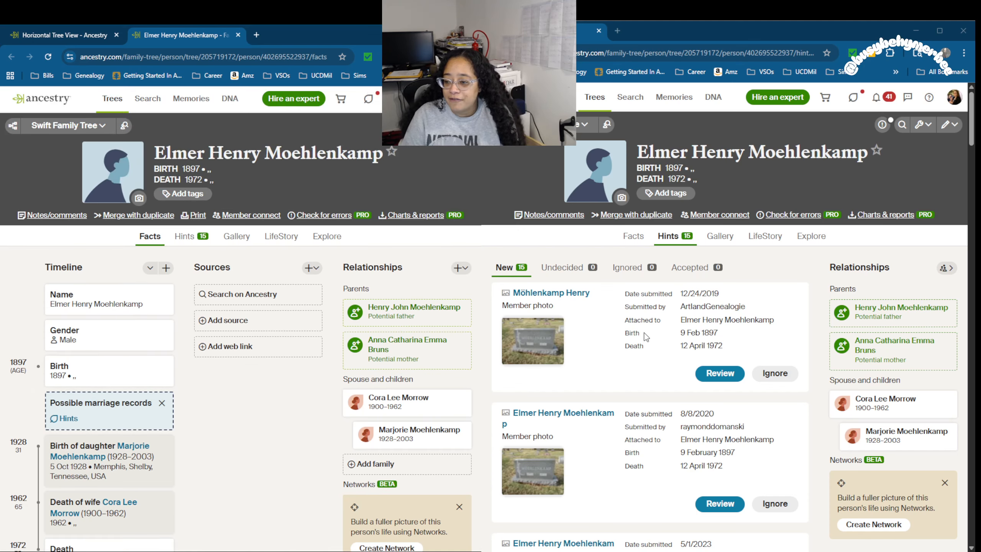
# Step: Examine the ancestor's new record hints, from member photos and trees to census, death, directory, marriage and obituary records
pyautogui.scroll(-5, 645, 337)
pyautogui.scroll(-10, 646, 337)
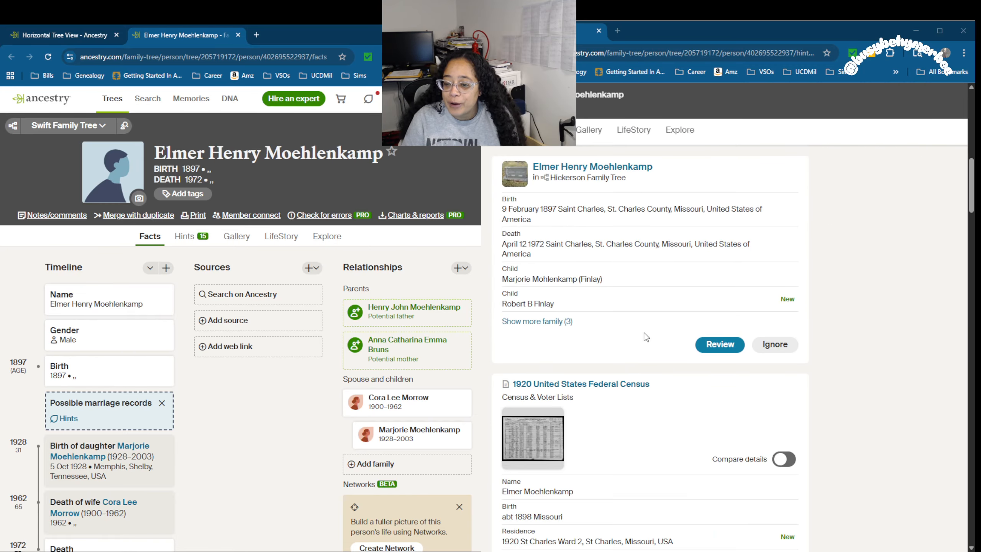
pyautogui.scroll(-15, 645, 337)
pyautogui.scroll(-10, 645, 337)
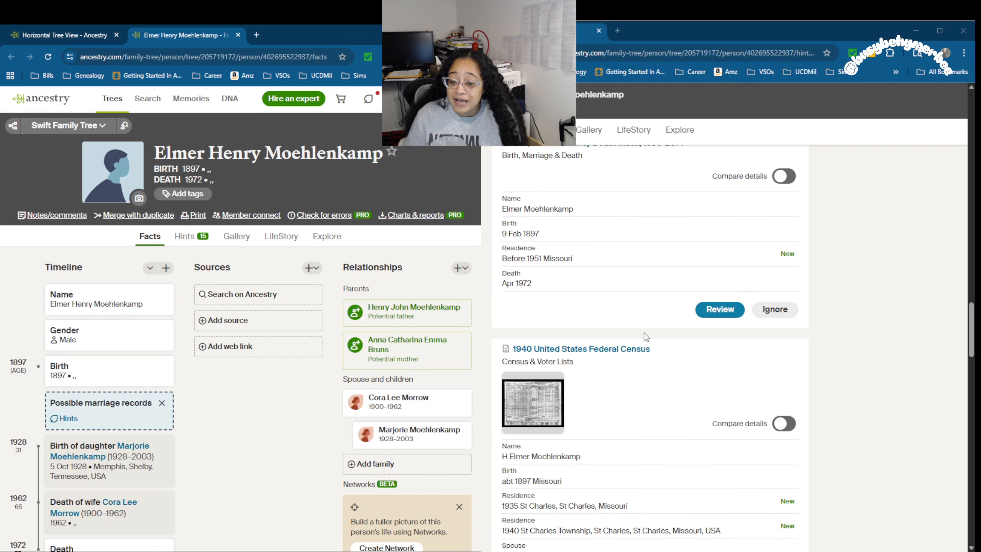
pyautogui.scroll(-15, 646, 337)
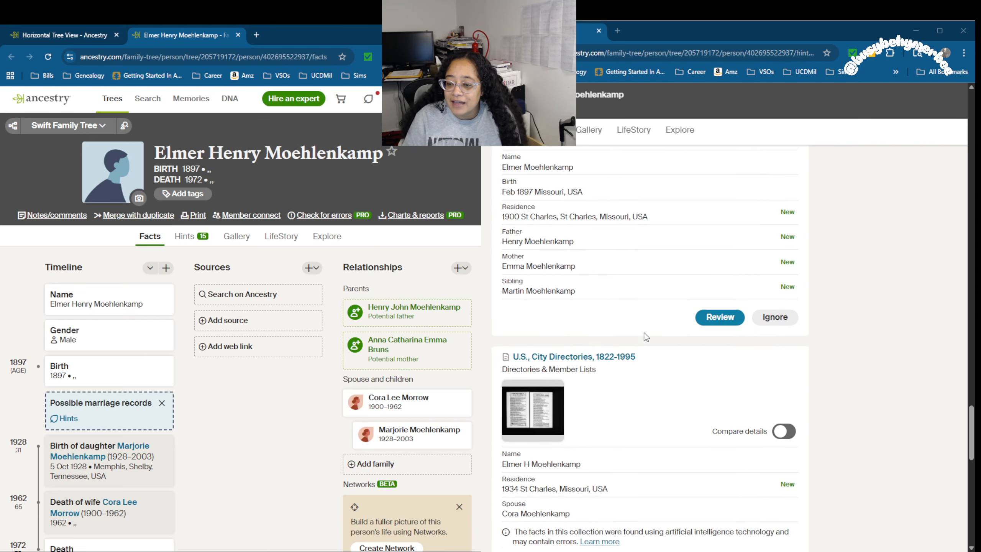
pyautogui.scroll(-10, 646, 337)
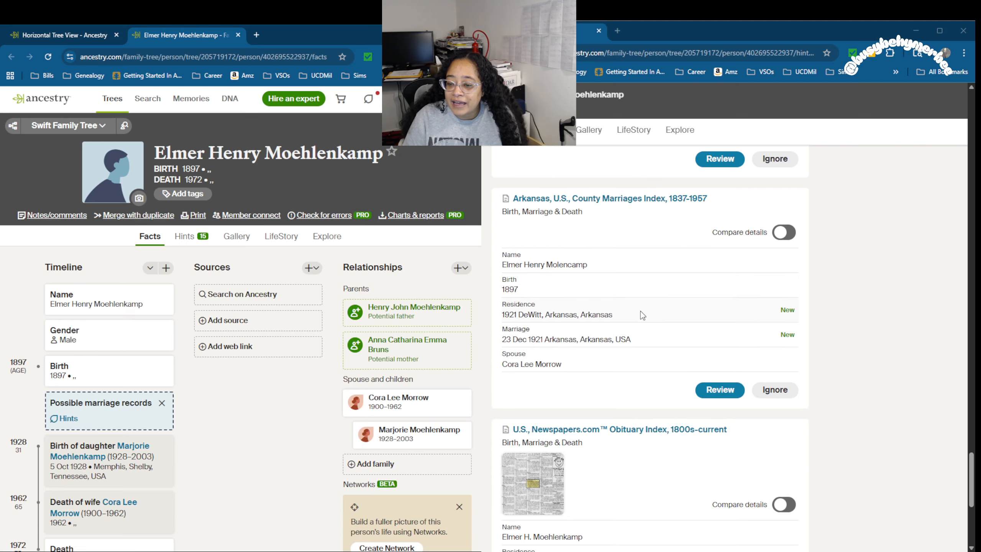
pyautogui.scroll(-5, 640, 311)
pyautogui.scroll(10, 641, 311)
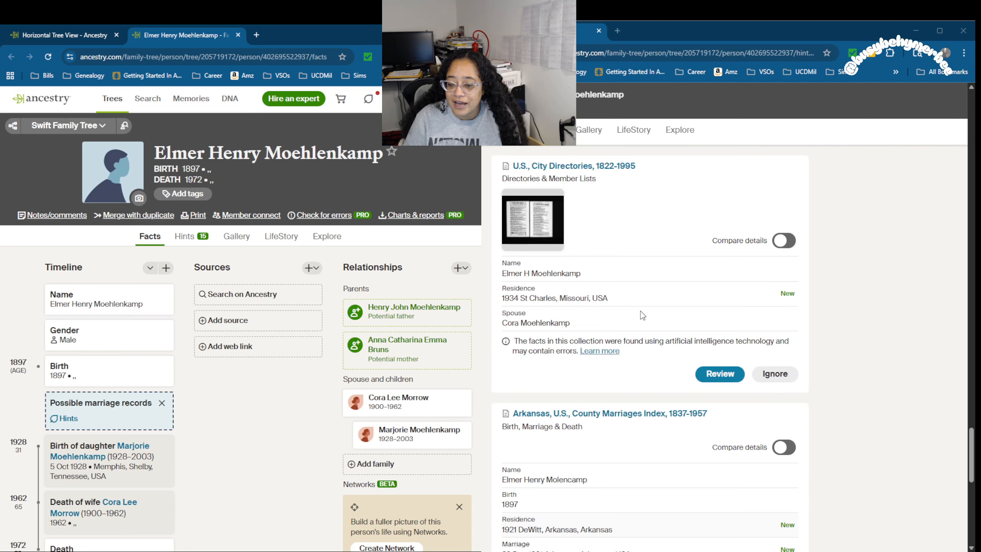
pyautogui.scroll(10, 641, 311)
pyautogui.scroll(3, 639, 315)
# Step: Review the U.S., Social Security Death Index, 1935-2014 hint and open its full record page
pyautogui.scroll(-6, 639, 315)
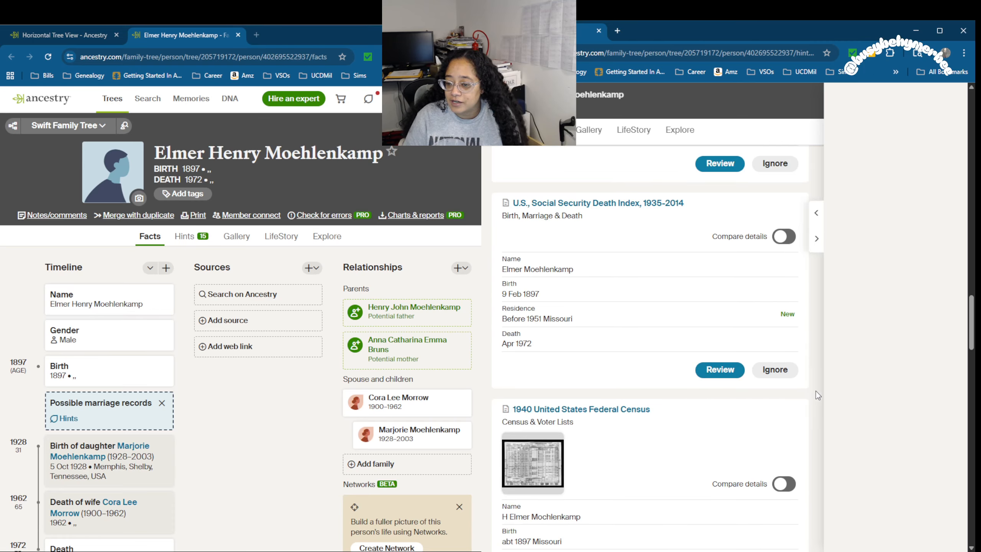
pyautogui.scroll(-3, 906, 417)
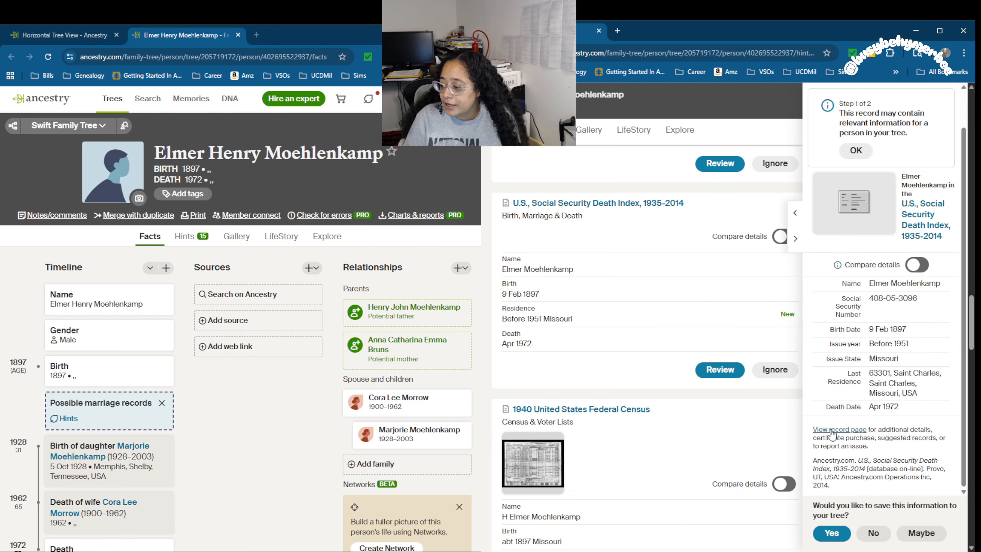
pyautogui.click(831, 429)
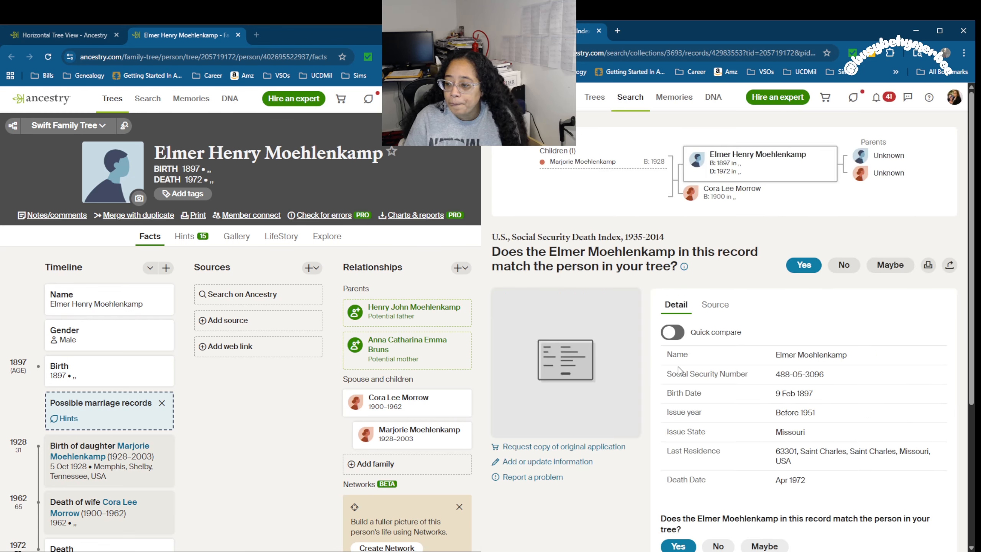
# Step: Check the suggested U.S., Social Security Applications and Claims Index record, then return to the Social Security Death Index record
pyautogui.scroll(-5, 861, 245)
pyautogui.scroll(-10, 781, 266)
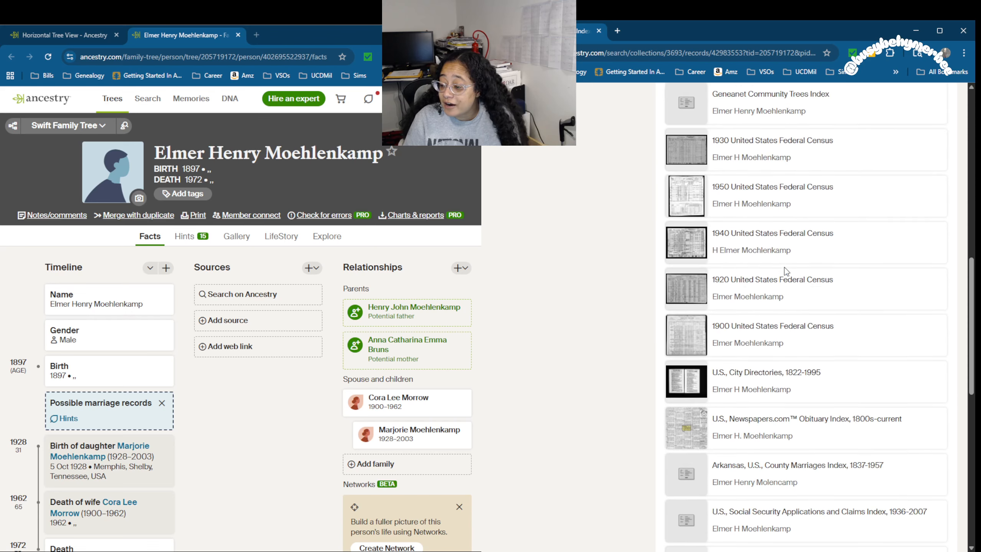
pyautogui.scroll(-6, 773, 232)
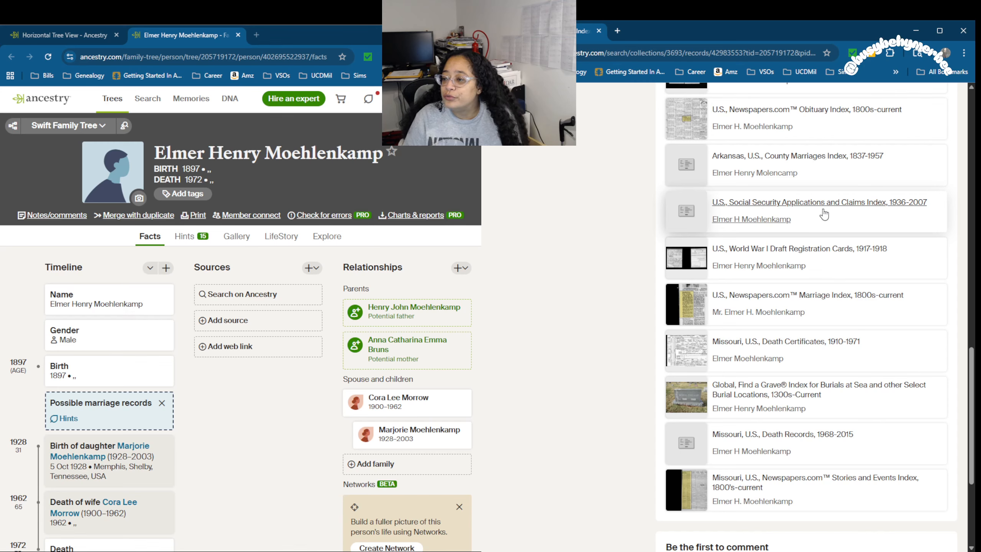
pyautogui.click(806, 208)
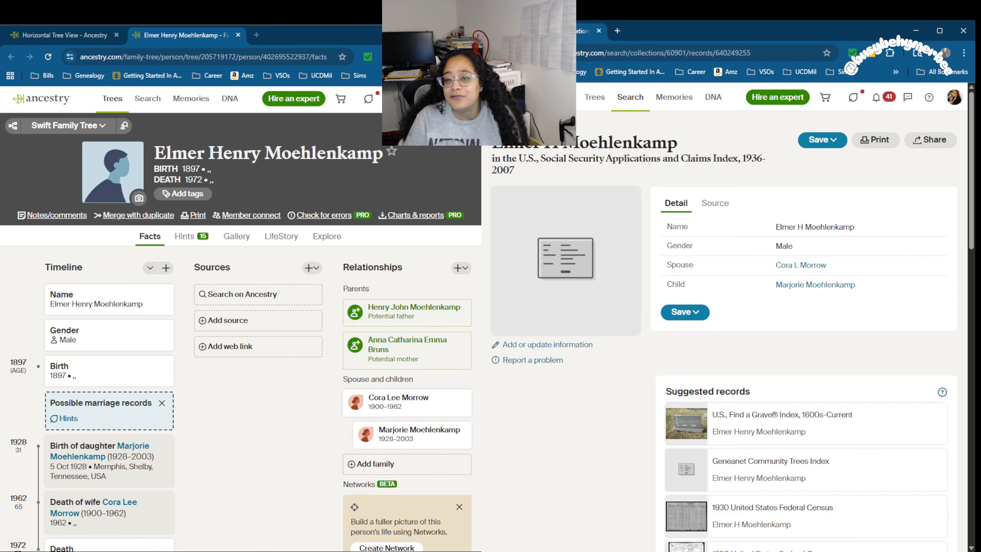
pyautogui.hotkey('alt', 'Left')
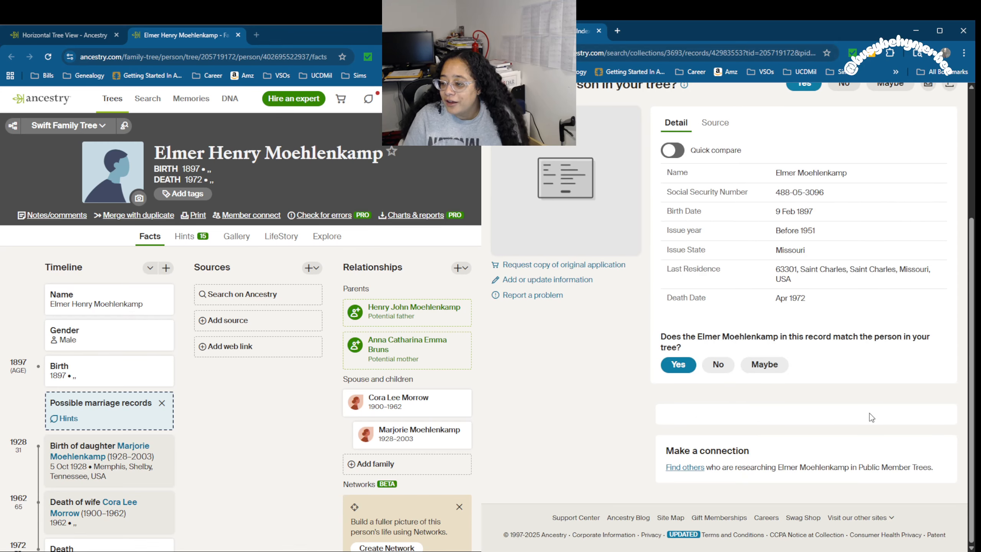
# Step: Accept the Social Security Death Index record as a match and include its name as an alternate
pyautogui.scroll(1, 781, 317)
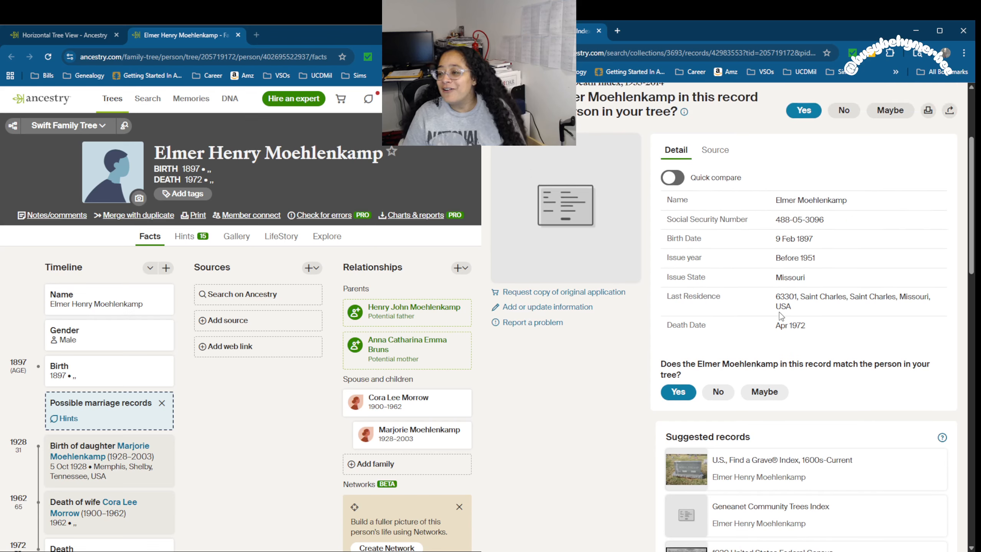
pyautogui.click(679, 416)
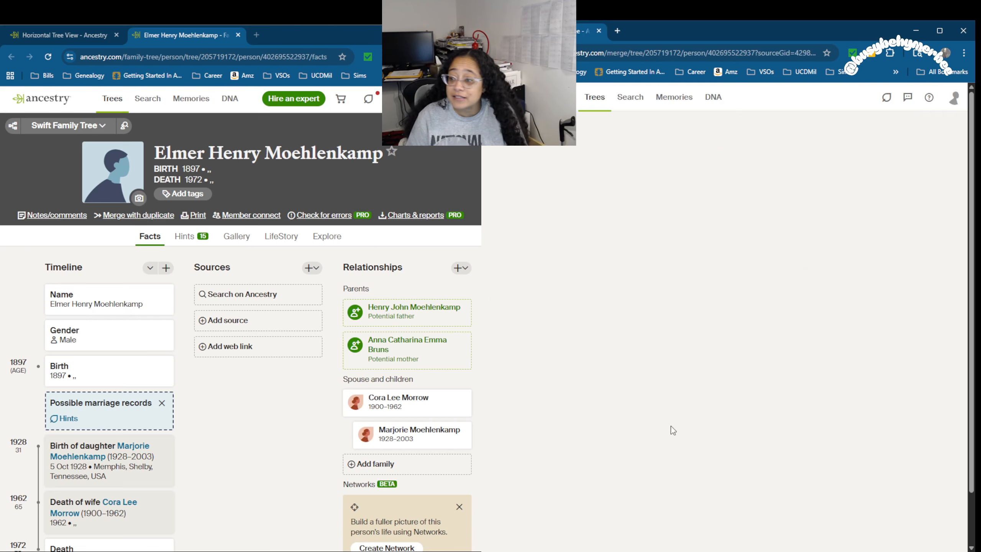
pyautogui.scroll(-1, 632, 365)
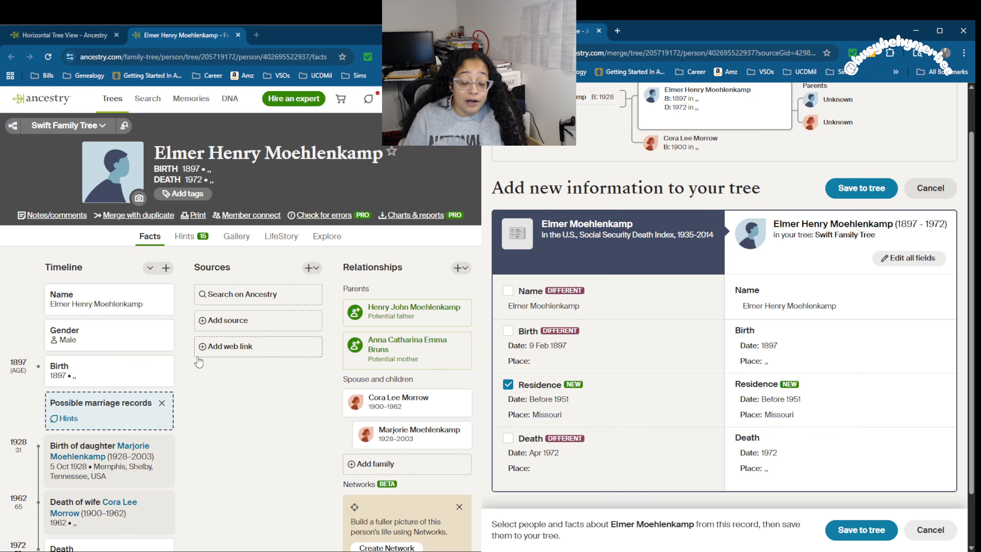
pyautogui.click(508, 291)
pyautogui.click(804, 342)
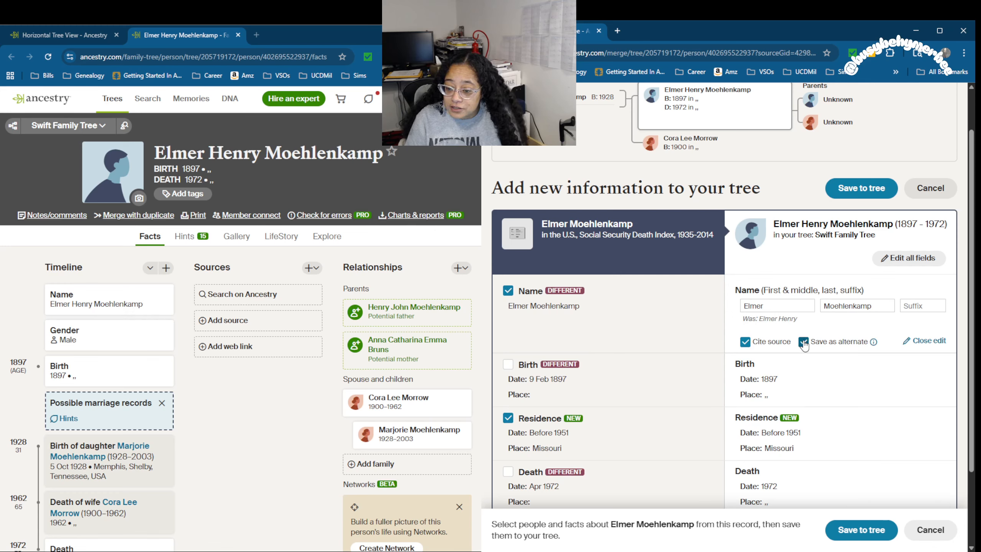
# Step: Include the record's birth and death facts as alternates and save the Social Security Death Index record to the tree
pyautogui.click(508, 364)
pyautogui.click(804, 457)
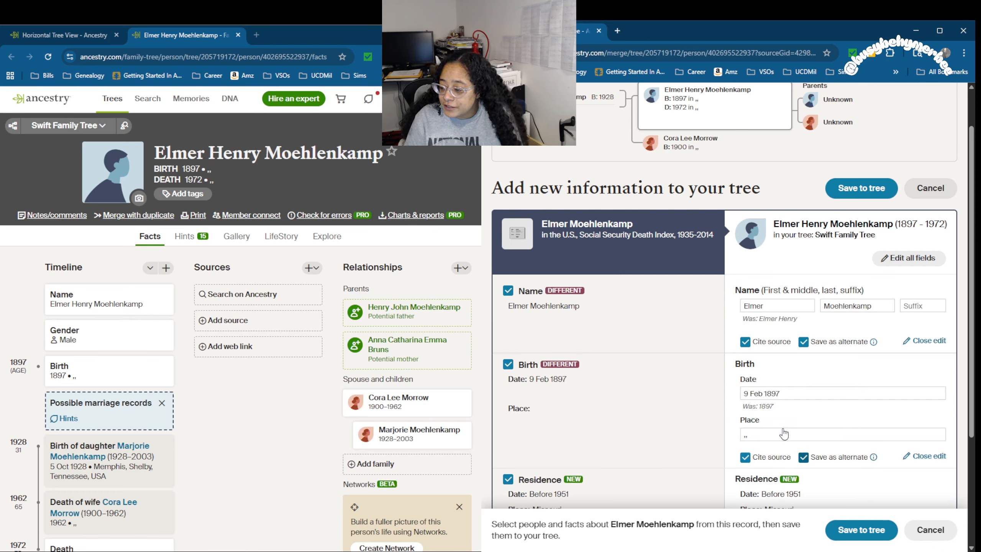
pyautogui.scroll(-4, 661, 387)
pyautogui.click(509, 378)
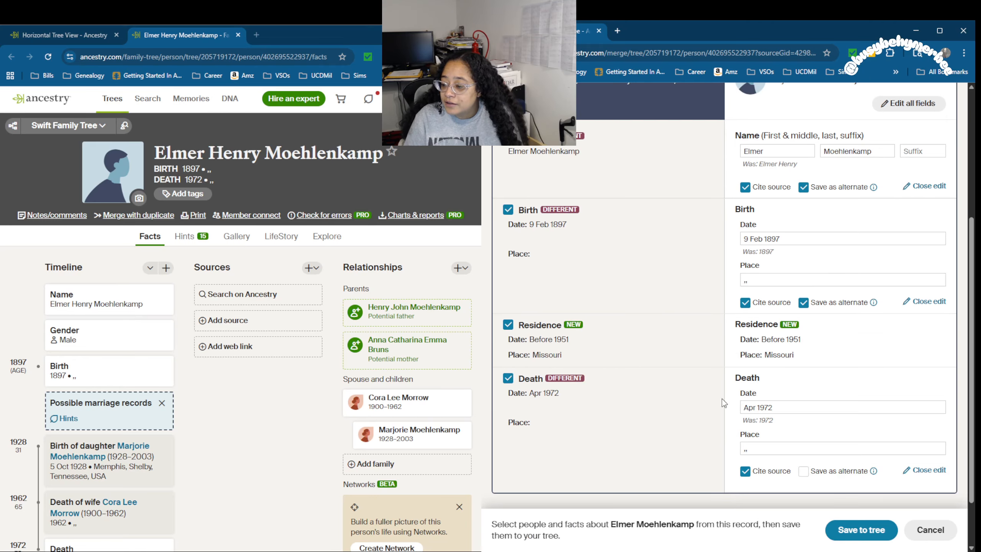
pyautogui.click(803, 471)
pyautogui.click(859, 532)
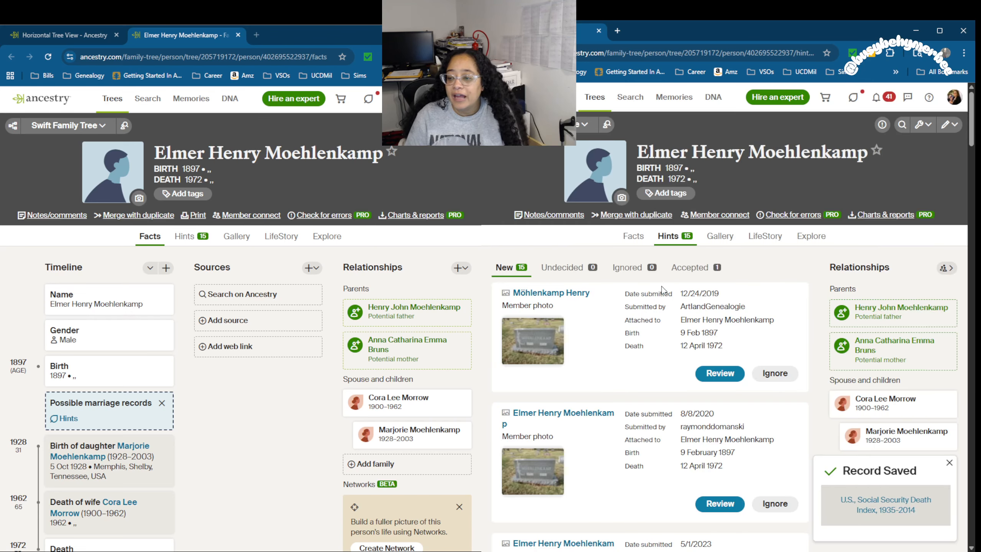
# Step: Find the Arkansas, U.S., County Marriages Index, 1837-1957 hint in the list and open its full record page
pyautogui.scroll(-10, 661, 286)
pyautogui.scroll(-10, 662, 286)
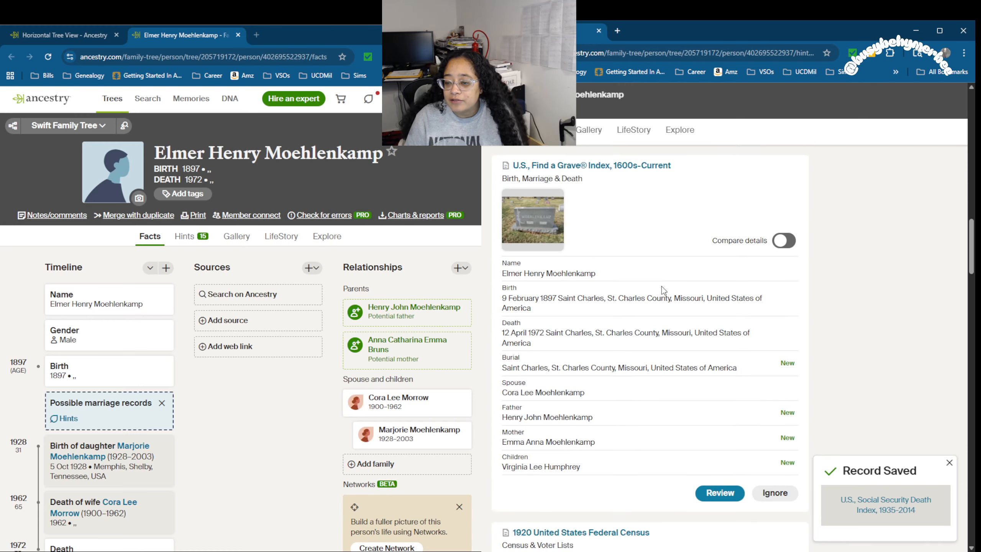
pyautogui.scroll(-10, 663, 288)
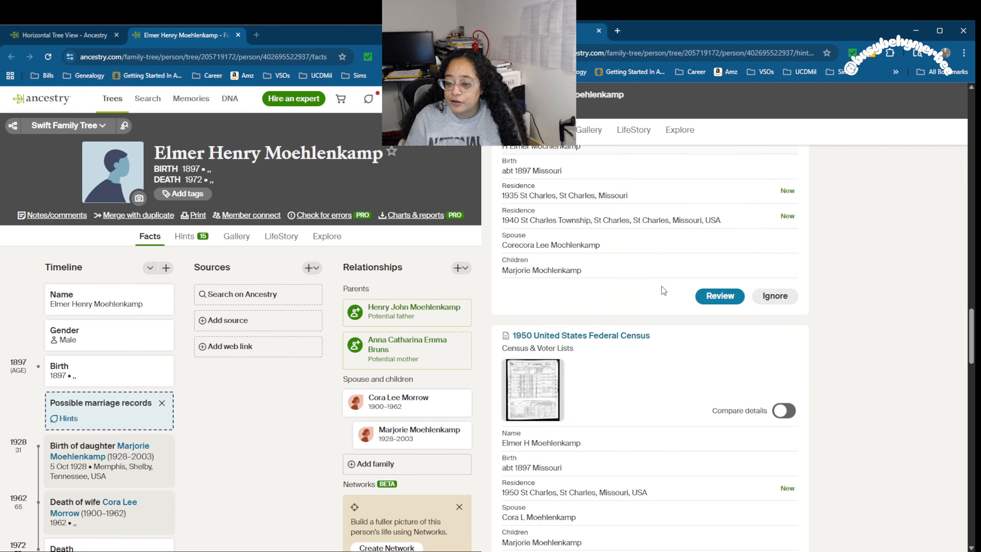
pyautogui.scroll(-10, 661, 286)
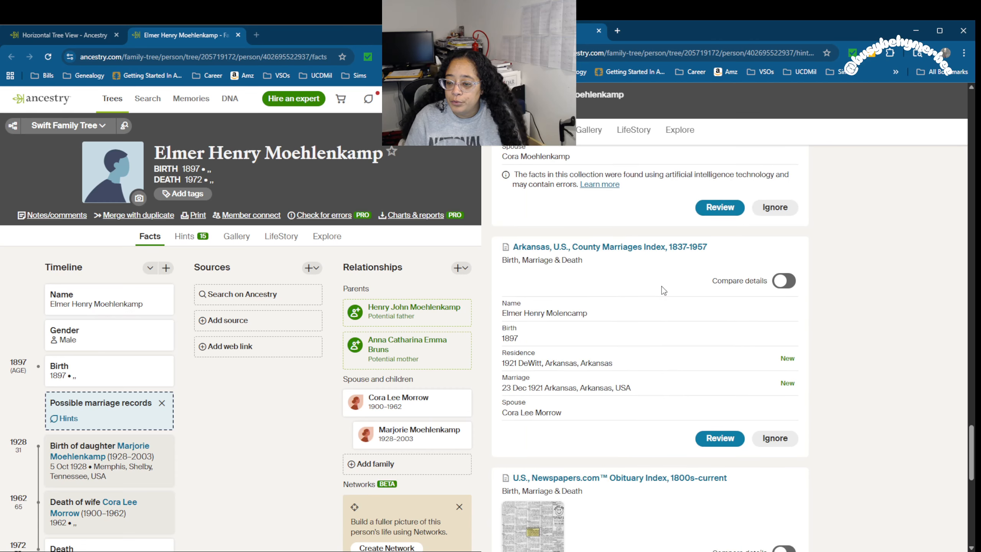
pyautogui.click(718, 340)
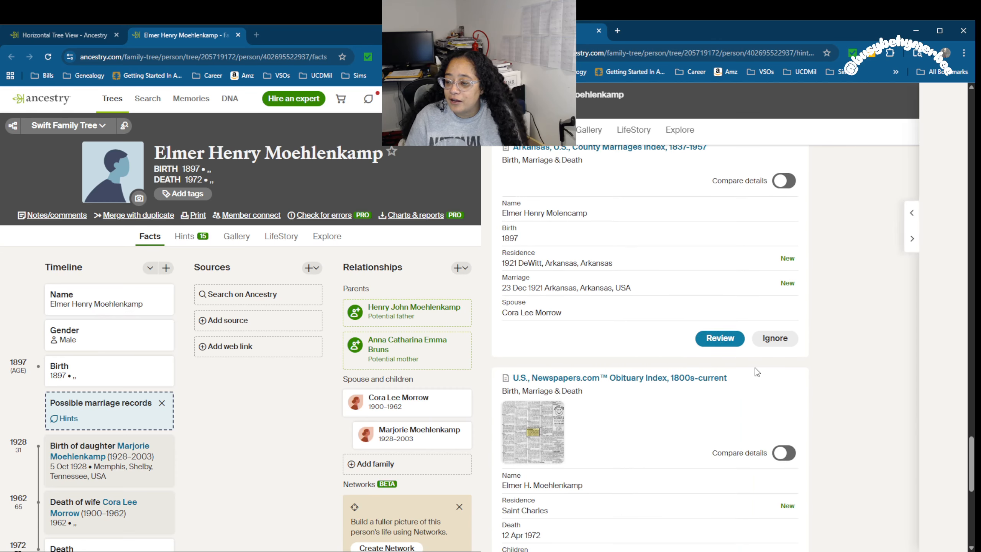
pyautogui.scroll(-3, 894, 421)
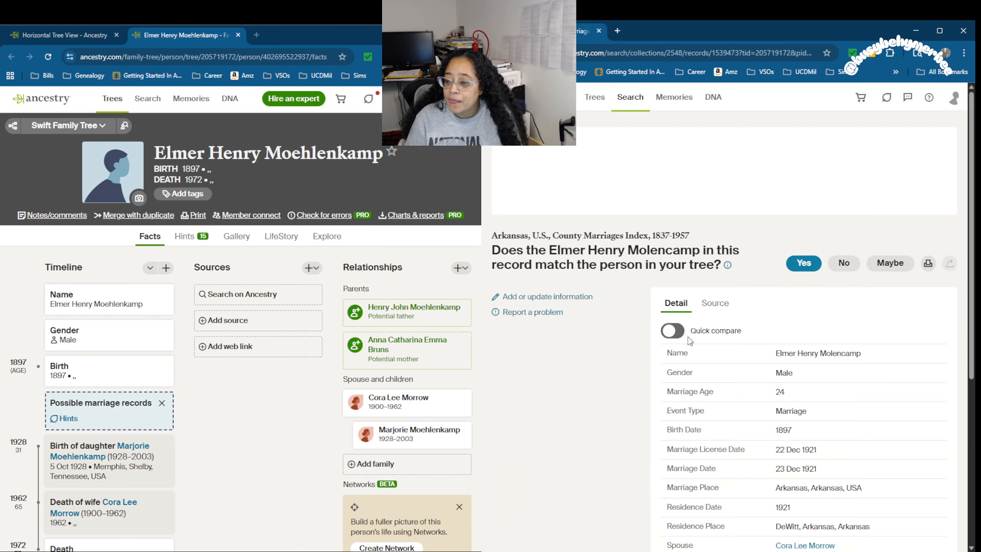
# Step: Read the marriage record's details, focusing on the FHL film number line
pyautogui.scroll(-4, 633, 306)
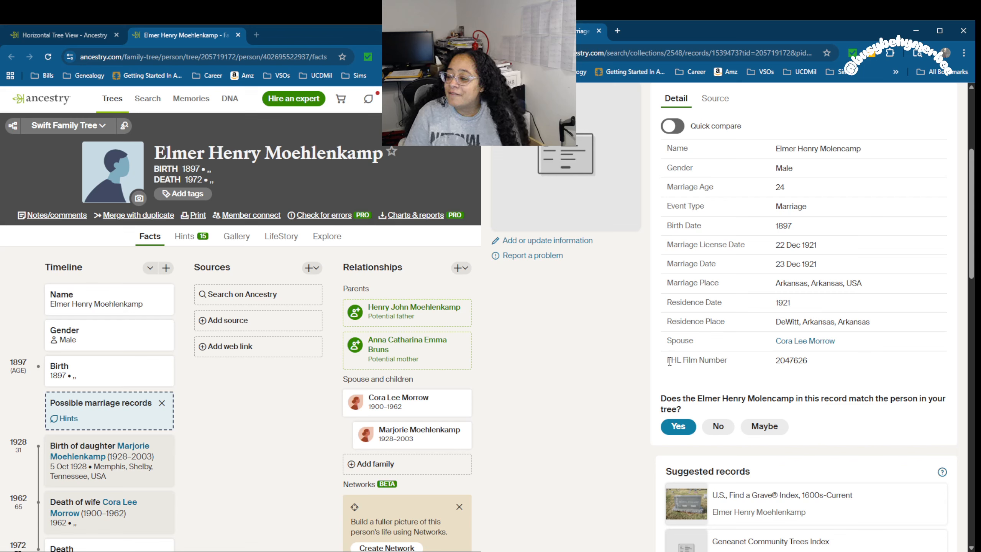
pyautogui.moveTo(845, 367); pyautogui.dragTo(665, 365)
pyautogui.click(703, 363)
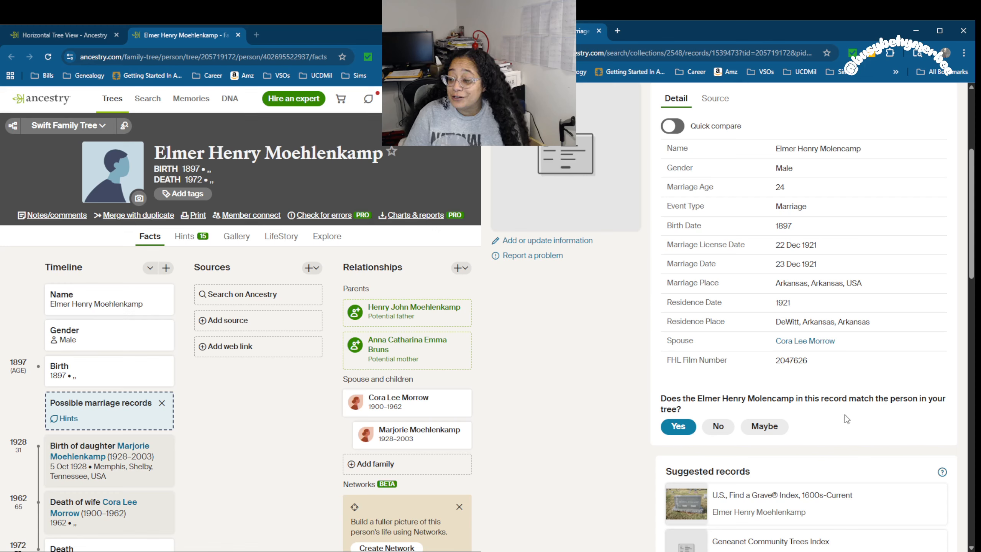
pyautogui.moveTo(830, 365); pyautogui.dragTo(671, 365)
pyautogui.click(875, 376)
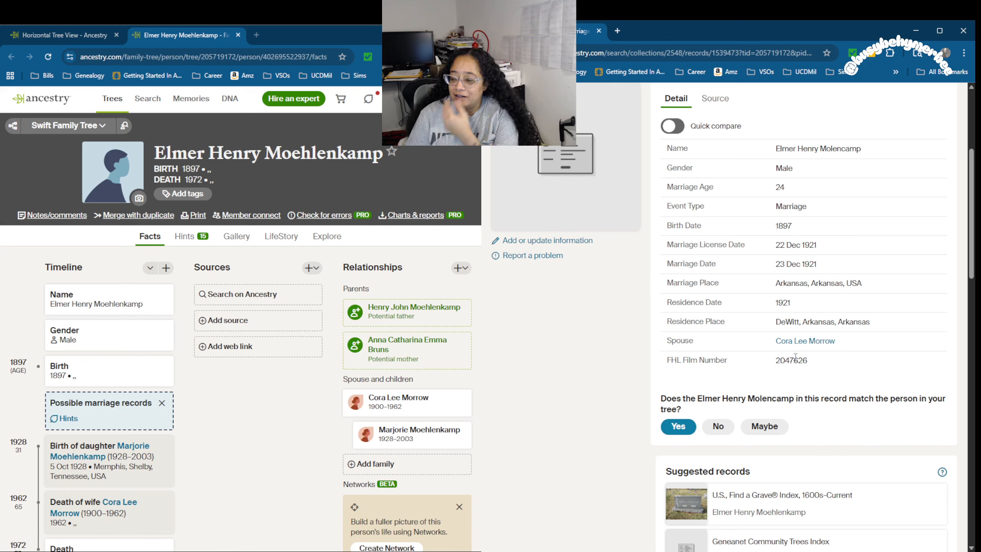
# Step: Accept the Arkansas county marriage record as a match and include its differing name as an alternate
pyautogui.scroll(1, 795, 356)
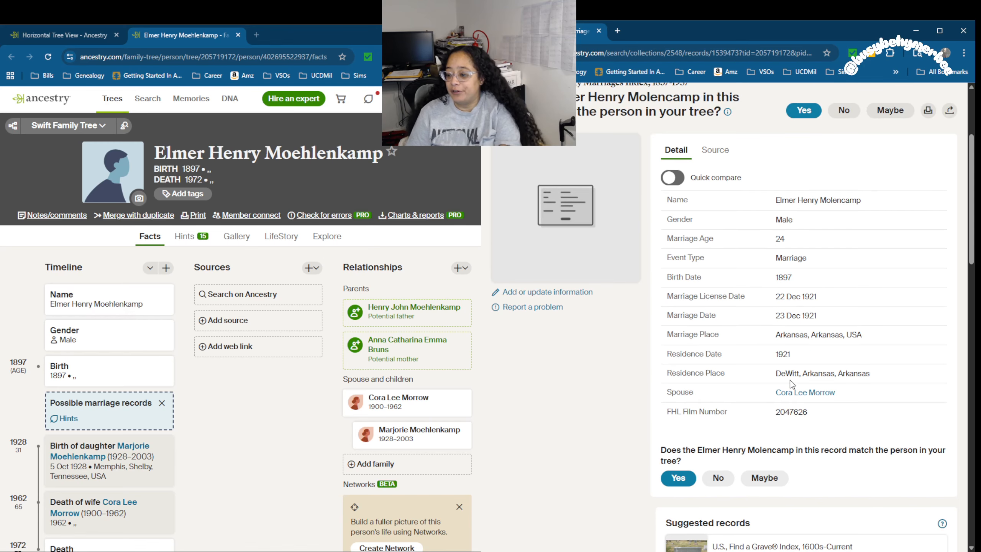
pyautogui.click(677, 480)
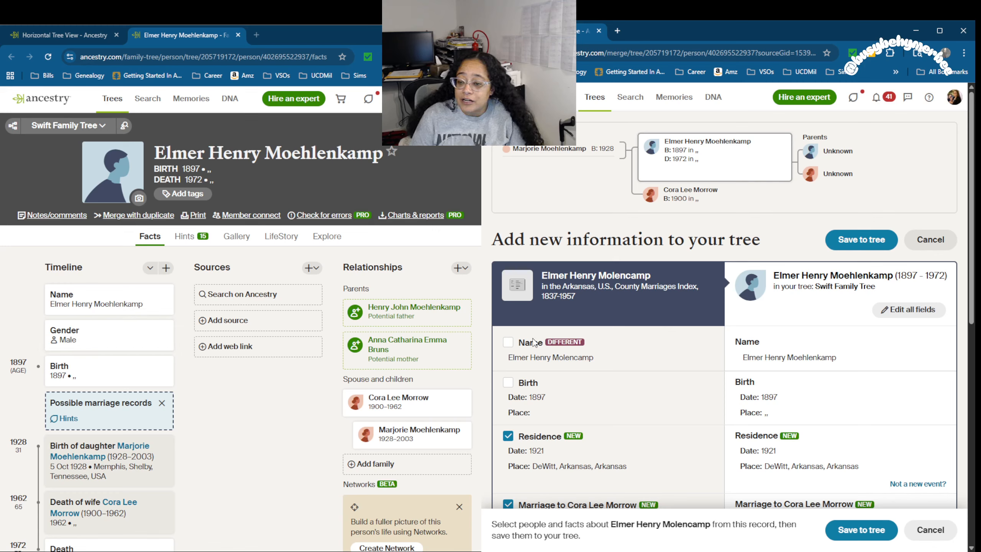
pyautogui.click(508, 342)
pyautogui.scroll(-3, 509, 345)
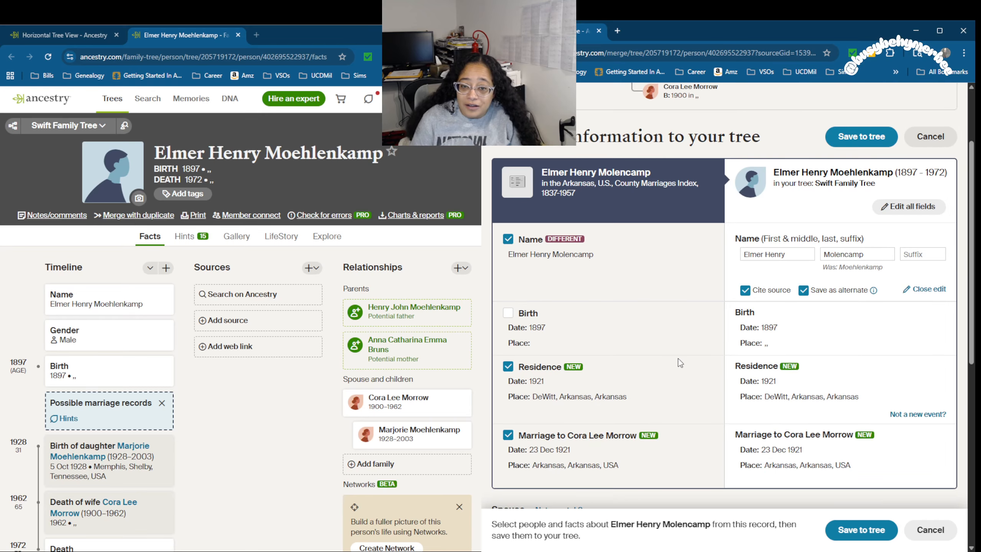
# Step: Set the place of the new marriage fact to Arkansas County, Arkansas, USA
pyautogui.scroll(-5, 614, 350)
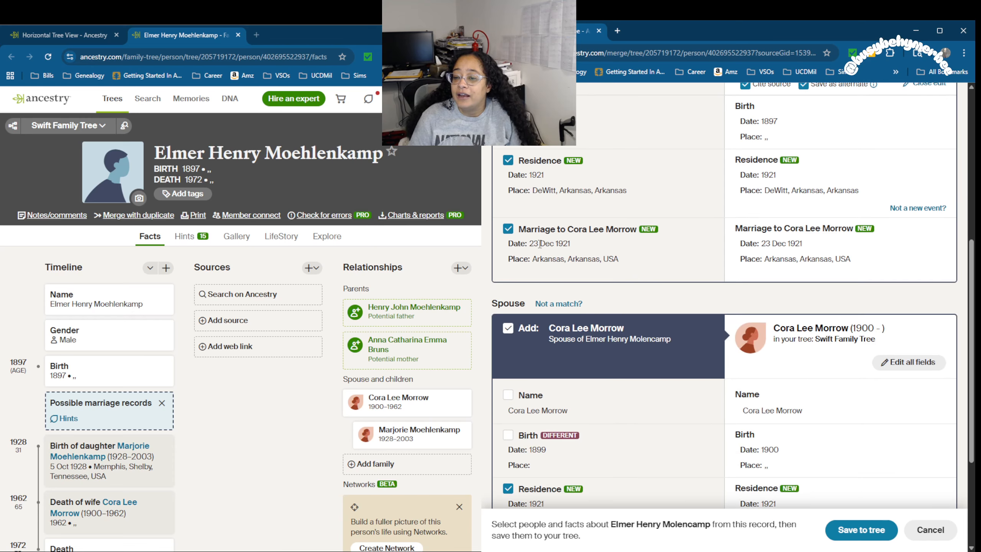
pyautogui.click(849, 266)
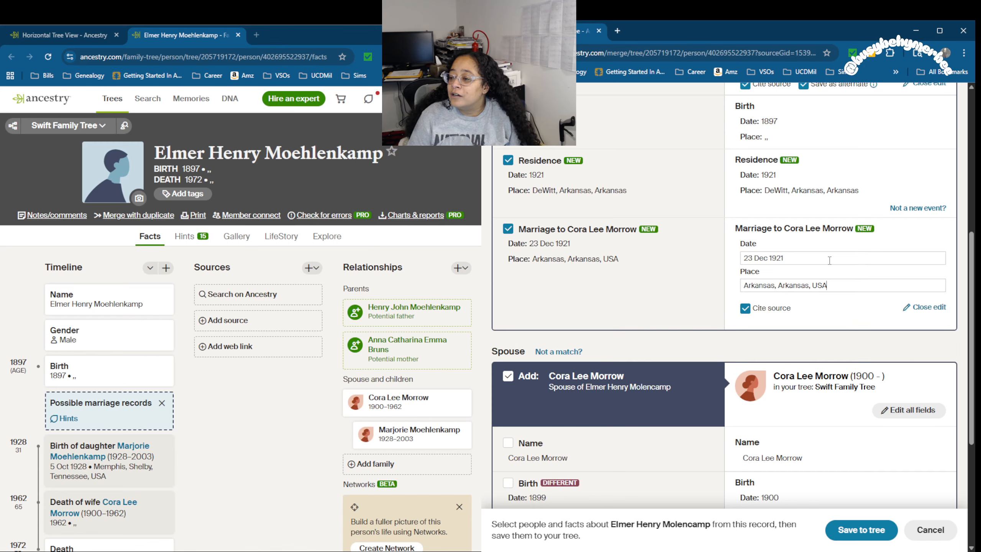
pyautogui.click(837, 307)
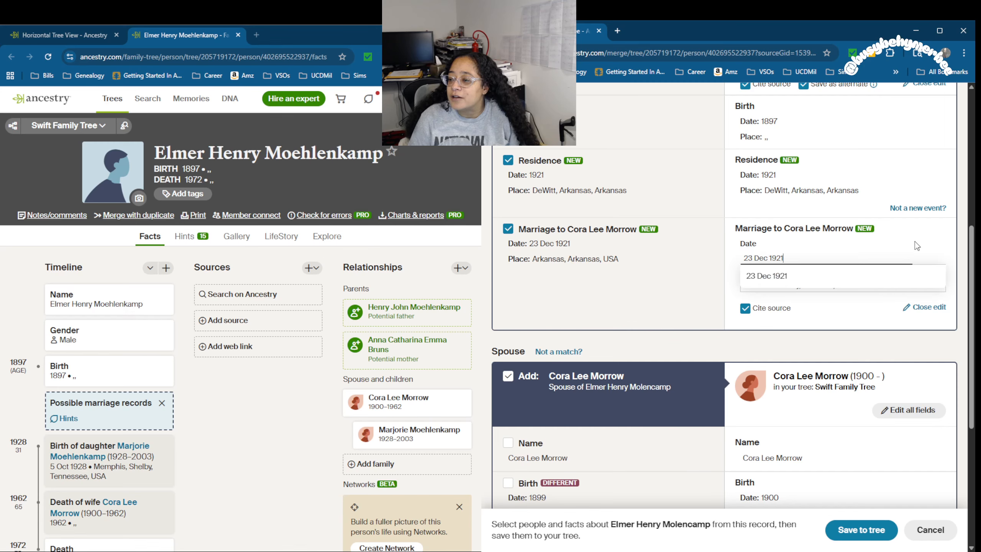
# Step: Include the wife's 1899 birth as an alternate and set her 1921 residence place to DeWitt, Arkansas, Arkansas, USA
pyautogui.scroll(-5, 657, 296)
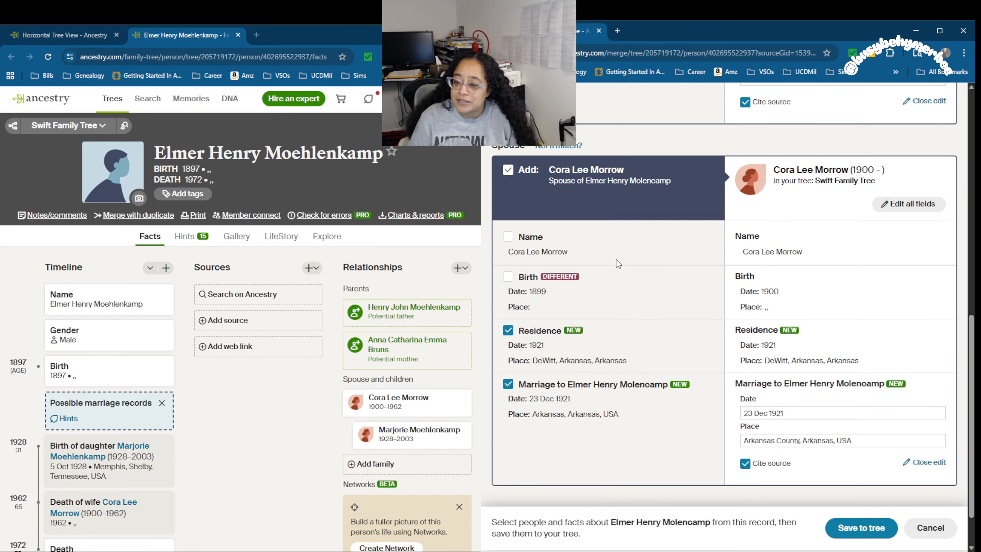
pyautogui.click(508, 277)
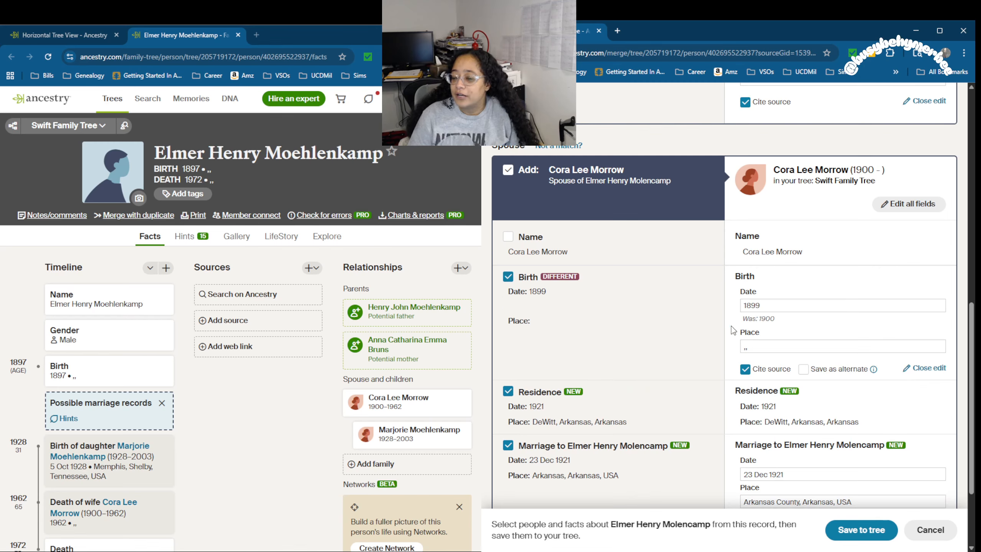
pyautogui.scroll(-3, 744, 352)
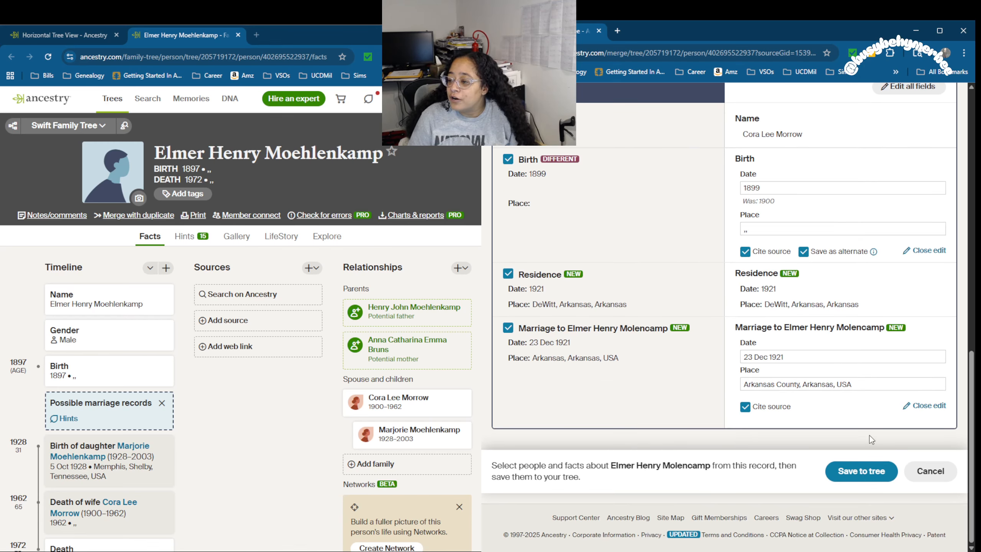
pyautogui.click(848, 305)
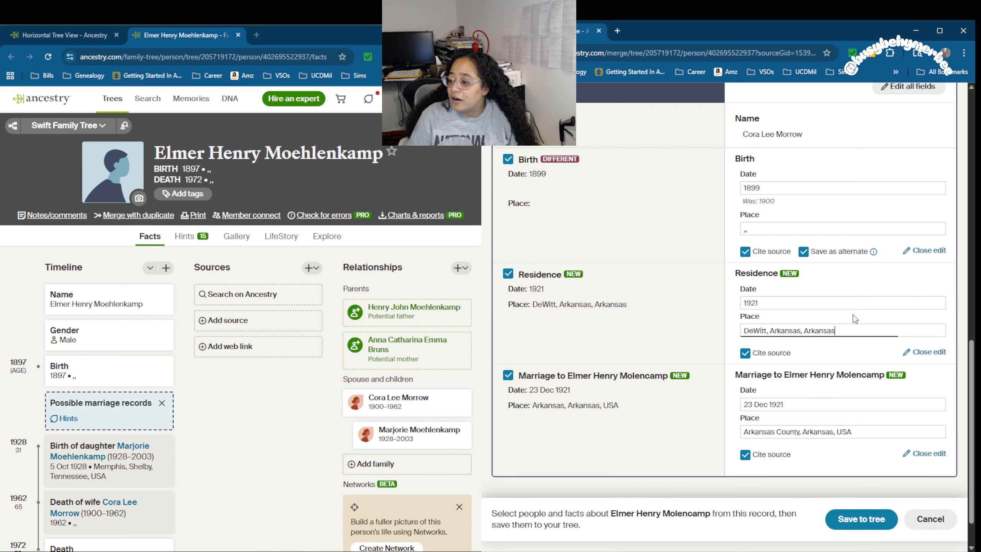
pyautogui.click(839, 348)
# Step: Set the husband's 1921 residence place to DeWitt, Arkansas, Arkansas, USA, and save the marriage record to the tree
pyautogui.scroll(8, 838, 354)
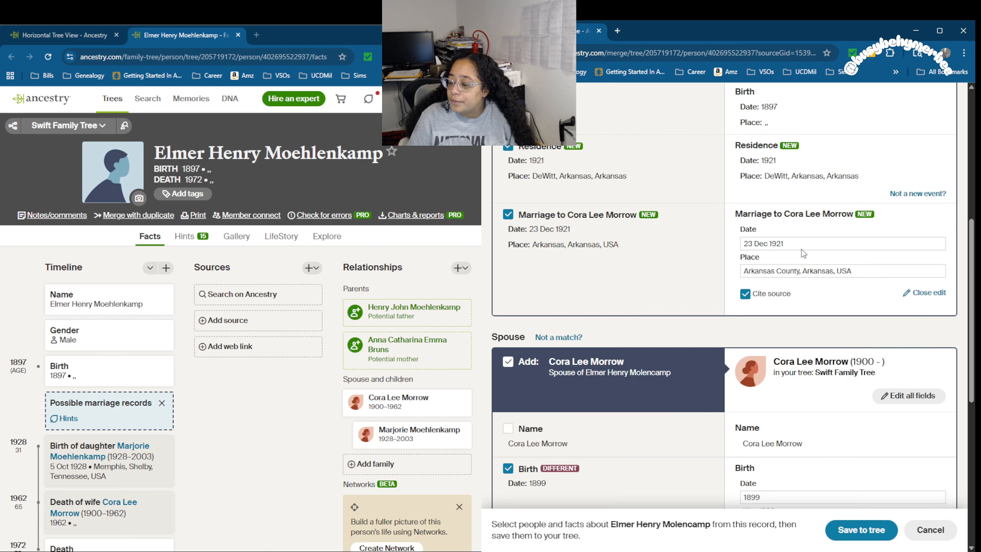
pyautogui.click(797, 181)
pyautogui.click(824, 228)
pyautogui.scroll(-10, 824, 228)
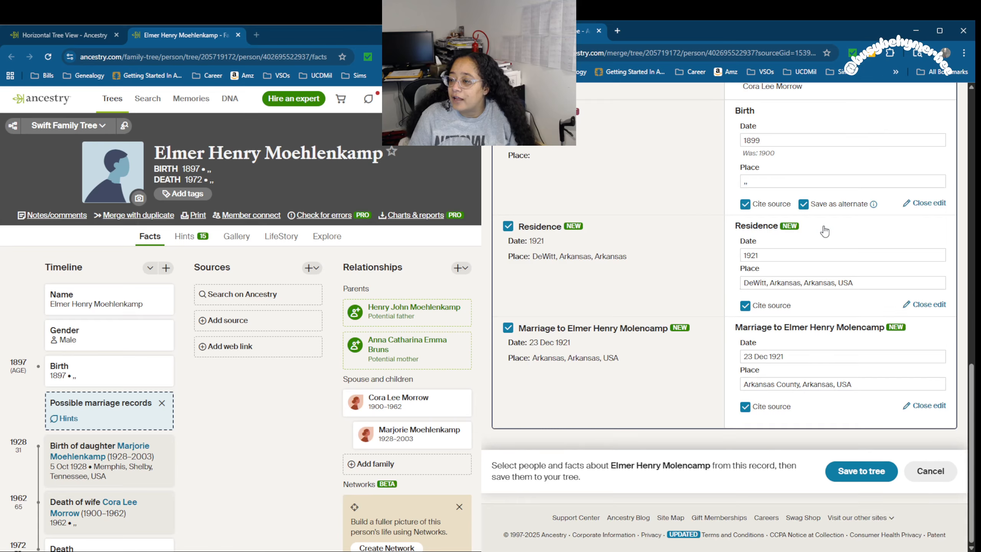
pyautogui.click(844, 471)
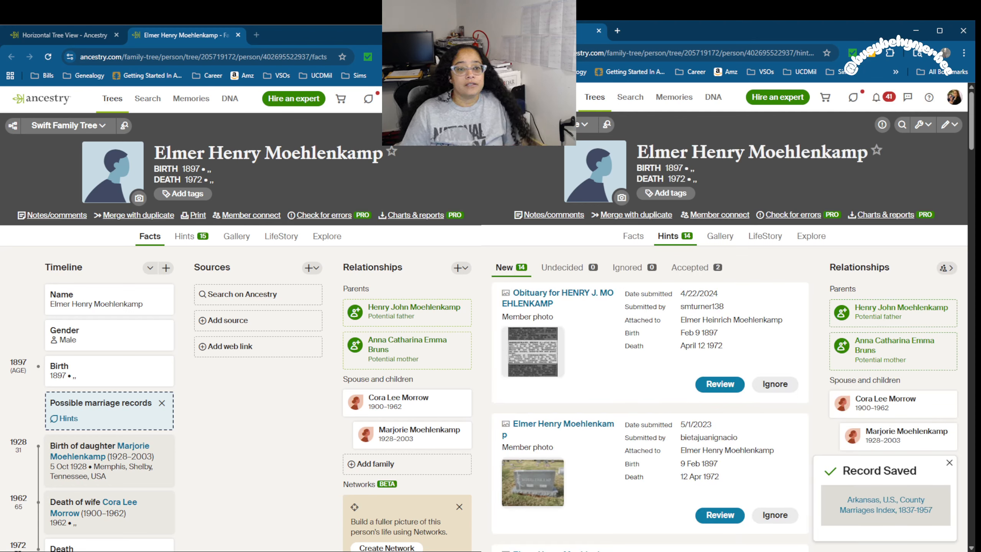
# Step: Reload the husband's facts and make the alternate birth fact with the full date the preferred one
pyautogui.click(48, 58)
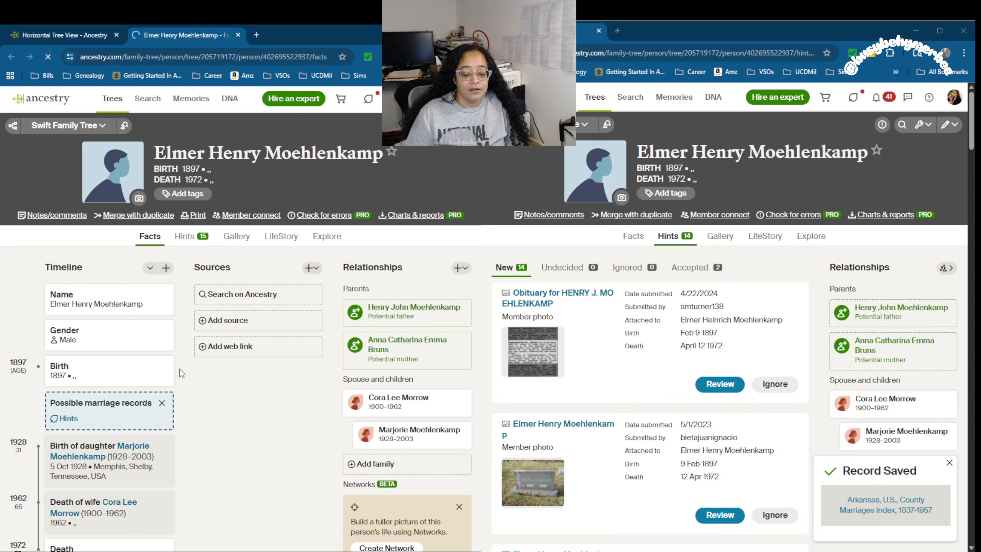
pyautogui.scroll(-5, 193, 328)
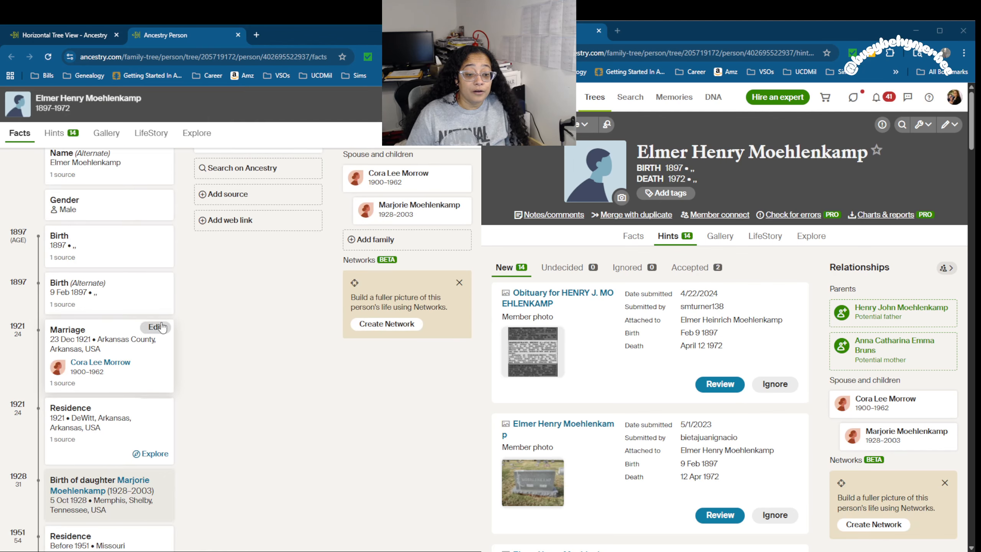
pyautogui.click(160, 282)
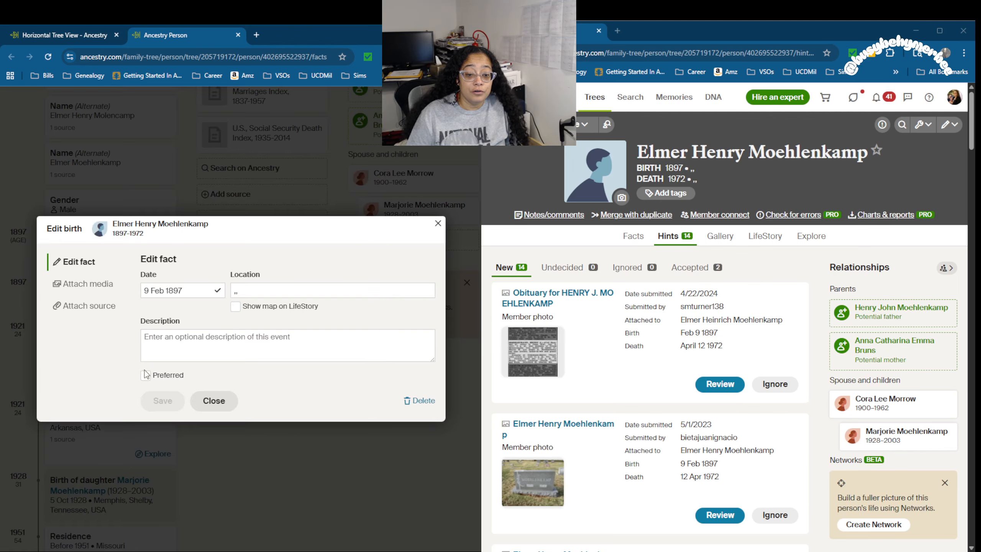
pyautogui.click(146, 374)
pyautogui.click(165, 400)
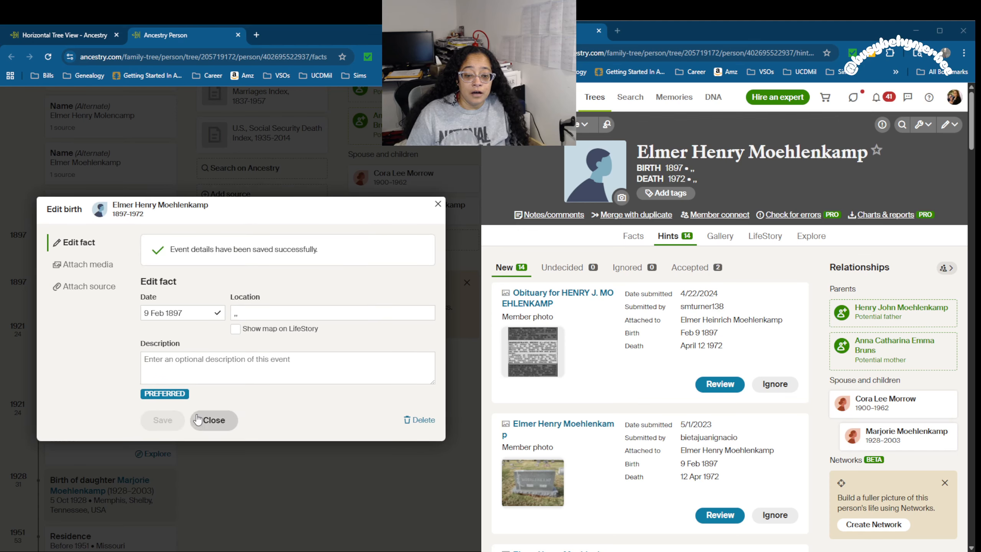
pyautogui.click(212, 419)
# Step: Make the alternate death fact dated Apr 1972 the preferred one
pyautogui.scroll(-5, 221, 401)
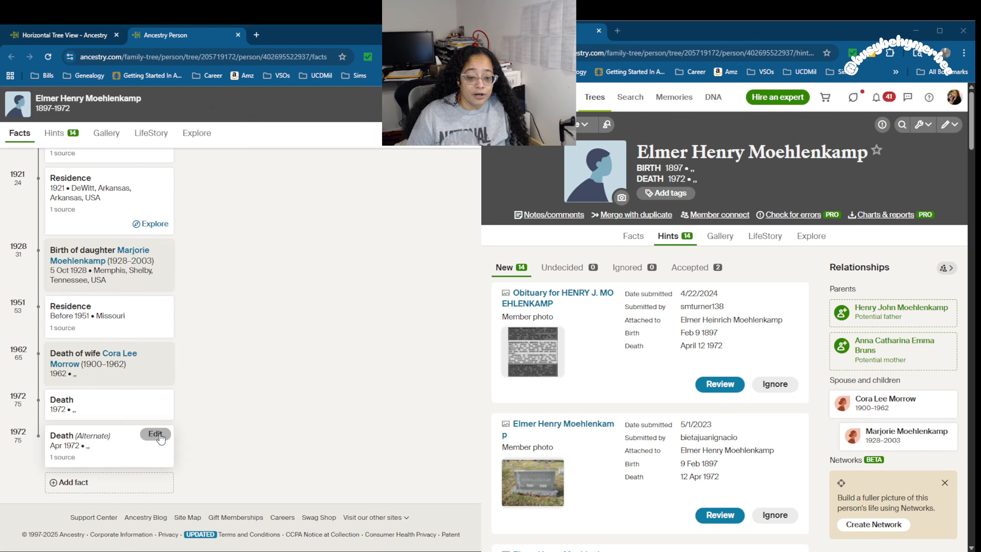
pyautogui.click(156, 435)
pyautogui.click(145, 375)
pyautogui.click(163, 401)
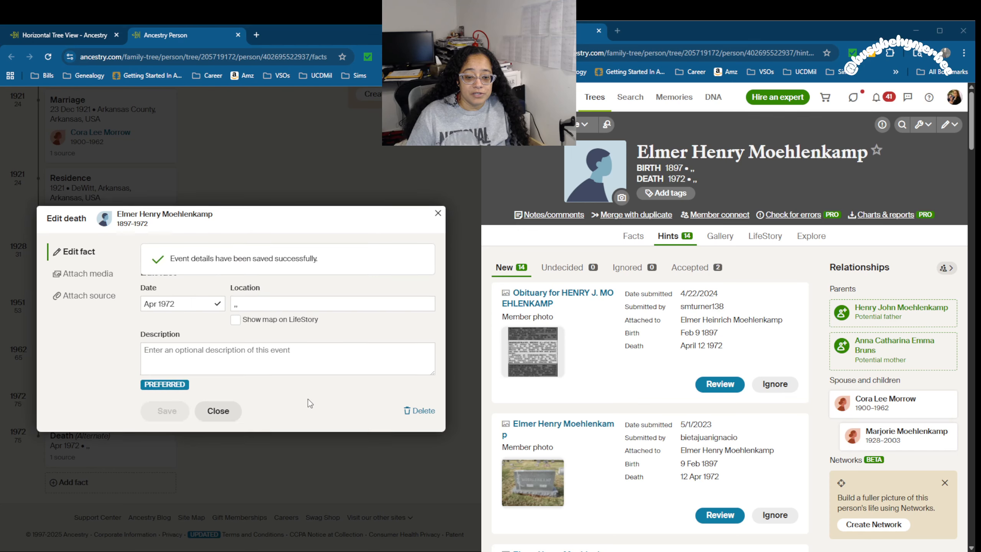
pyautogui.click(220, 425)
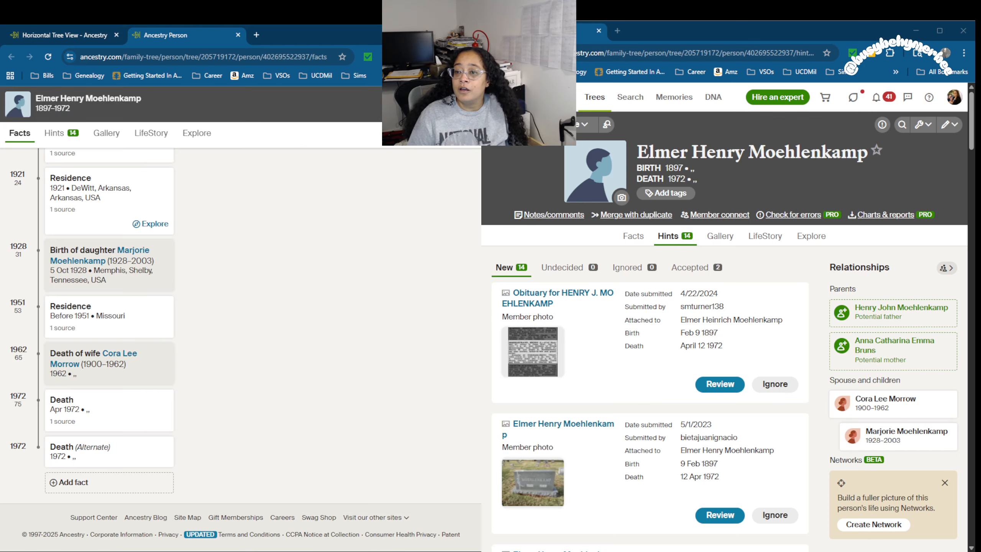
# Step: Refresh the husband's hints, find the 1900 United States Federal Census hint and open its full record page
pyautogui.click(642, 276)
pyautogui.press('F5')
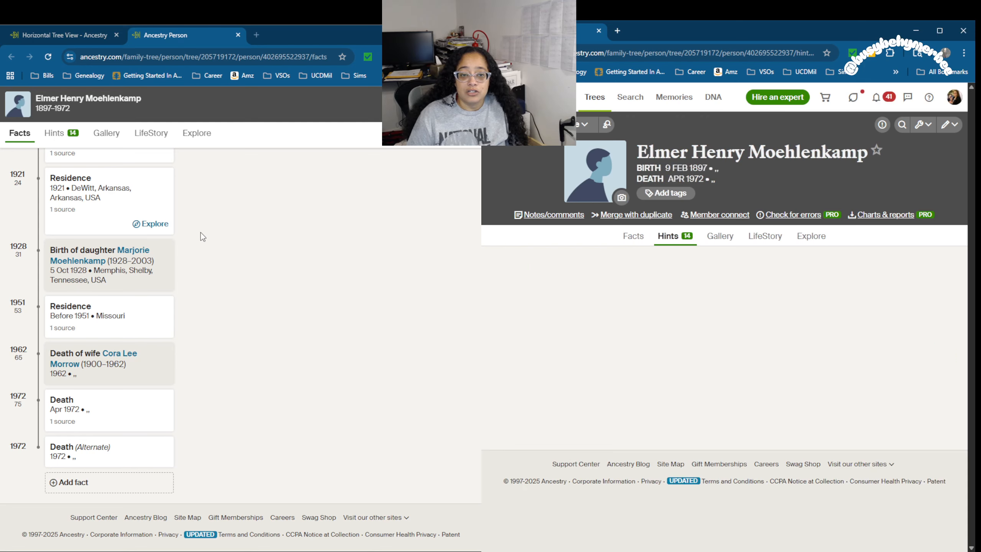
pyautogui.scroll(10, 201, 235)
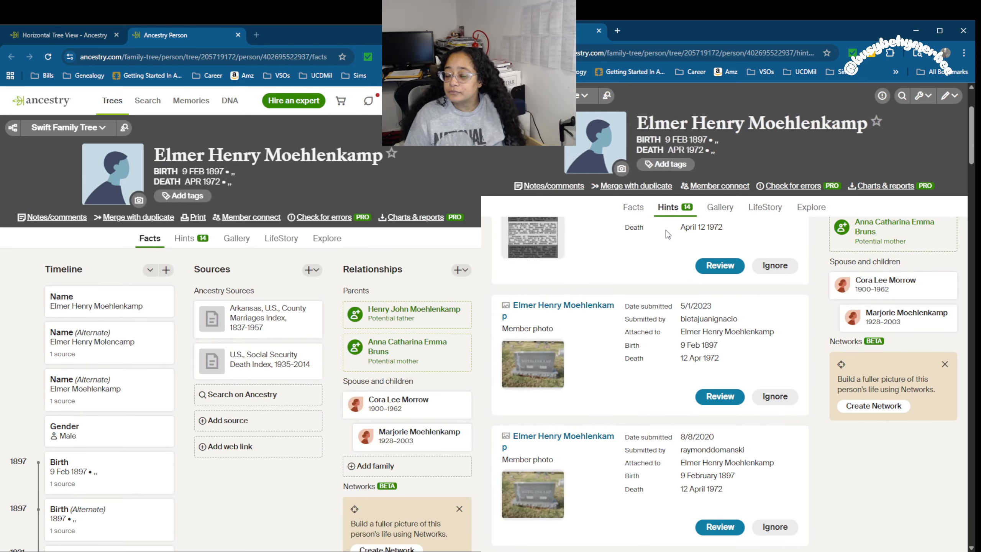
pyautogui.scroll(-10, 599, 234)
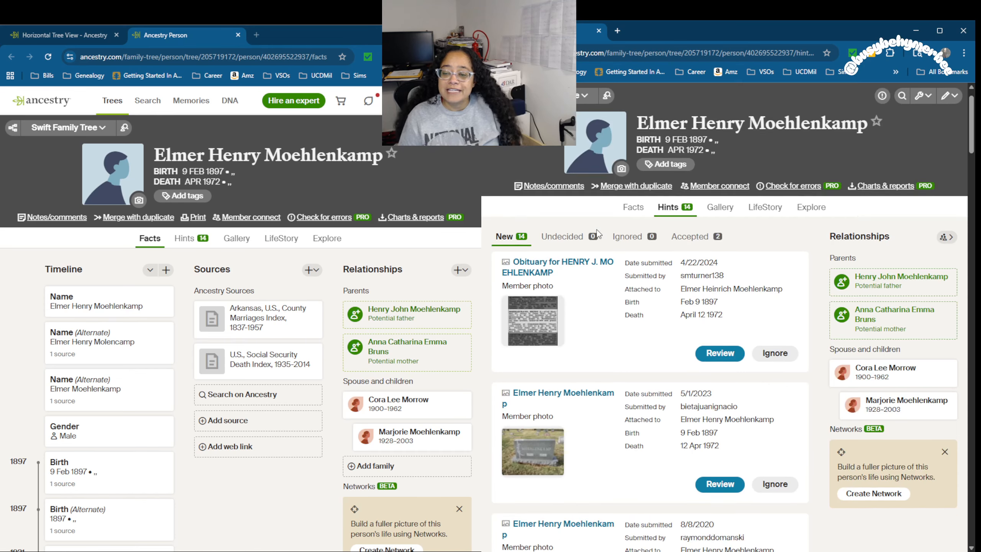
pyautogui.scroll(-10, 598, 234)
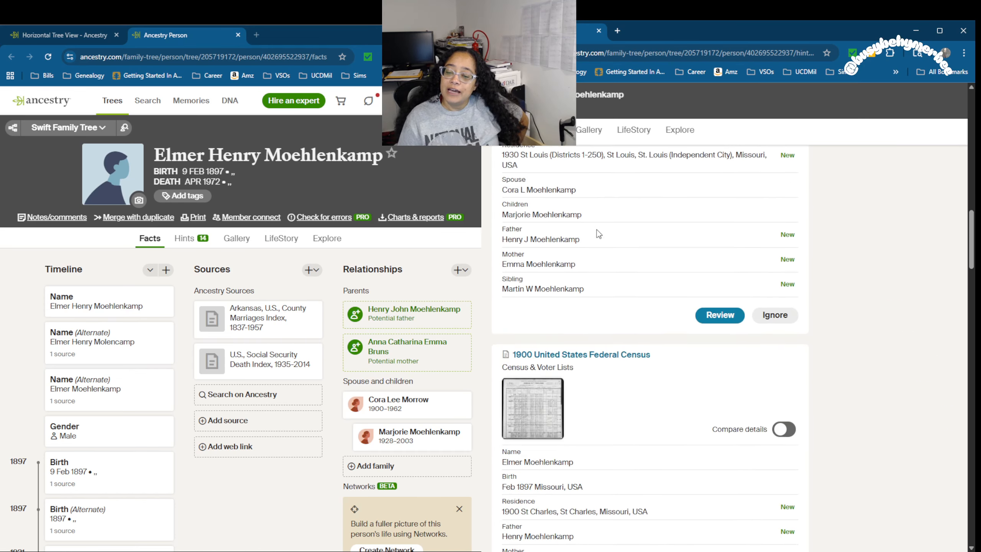
pyautogui.click(715, 458)
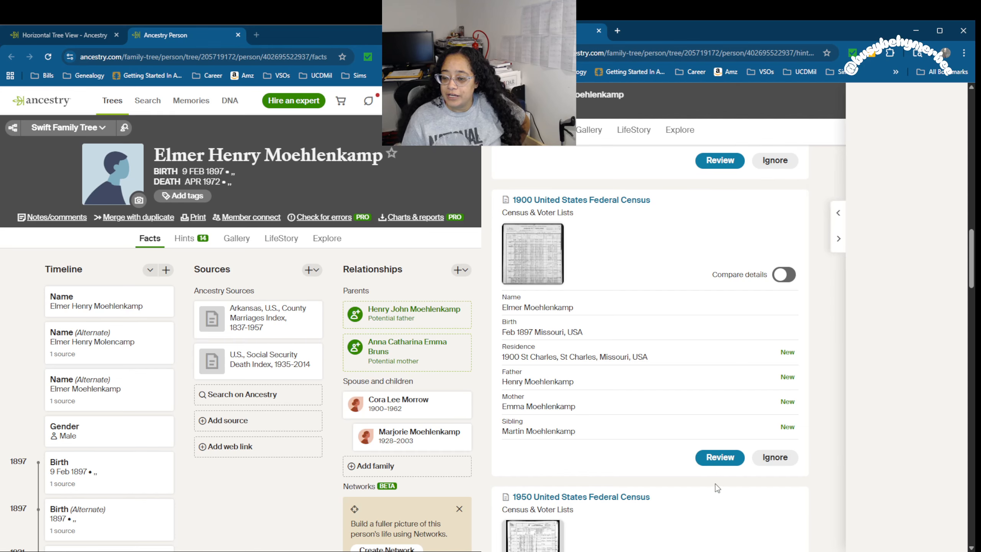
pyautogui.scroll(-8, 831, 398)
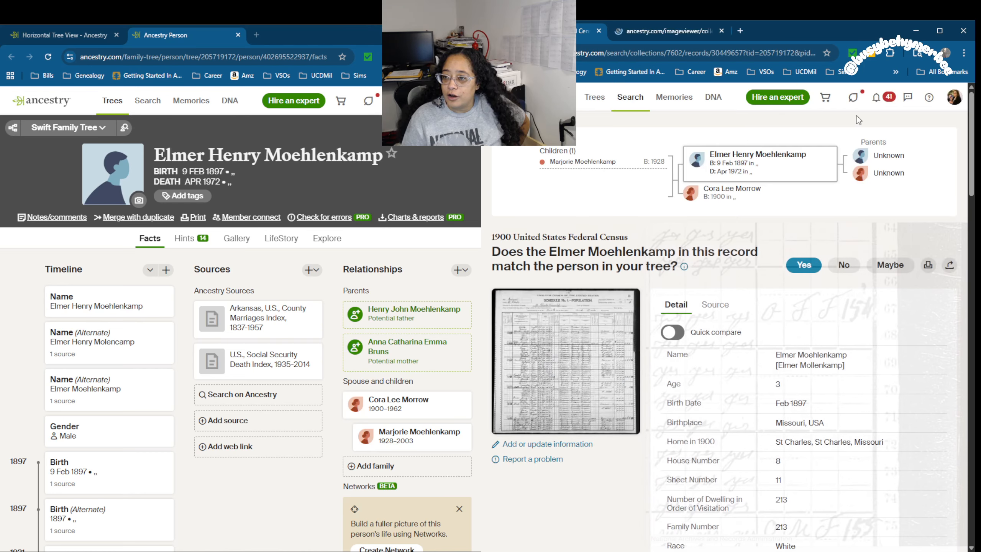
# Step: Open the 1900 census image and examine the highlighted household's members, relationships to head and family birthplaces
pyautogui.click(556, 369)
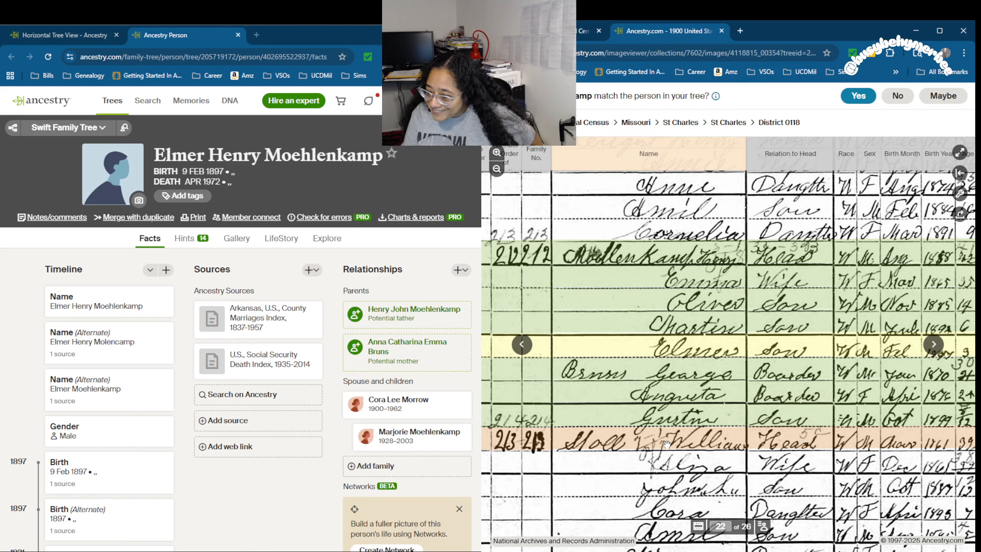
pyautogui.moveTo(727, 443); pyautogui.dragTo(775, 405)
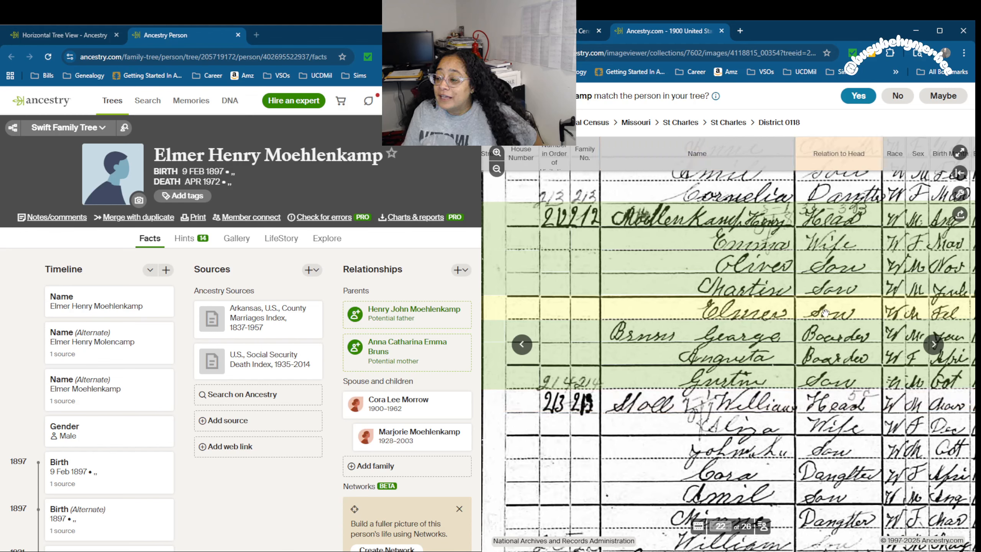
pyautogui.moveTo(845, 377); pyautogui.dragTo(833, 340)
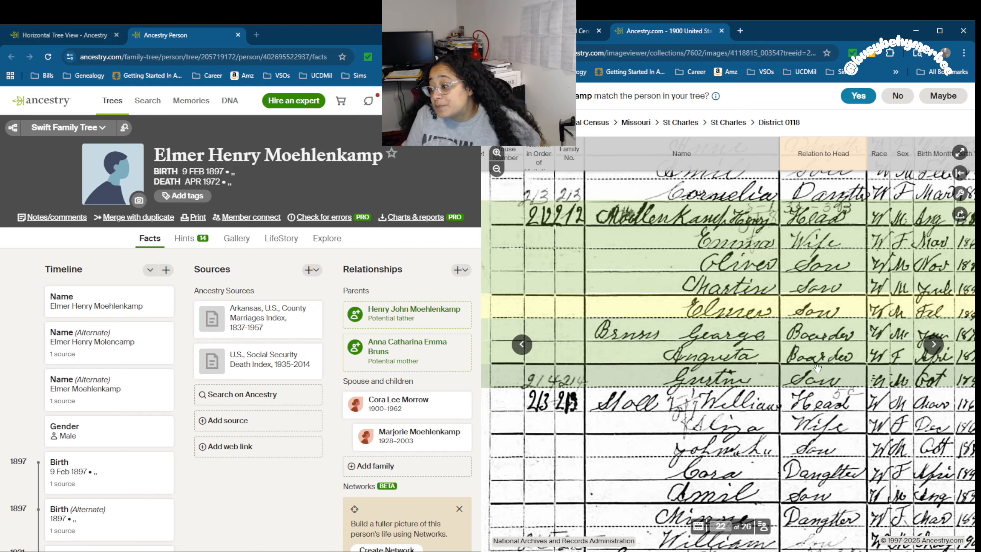
pyautogui.hscroll(5, 818, 368)
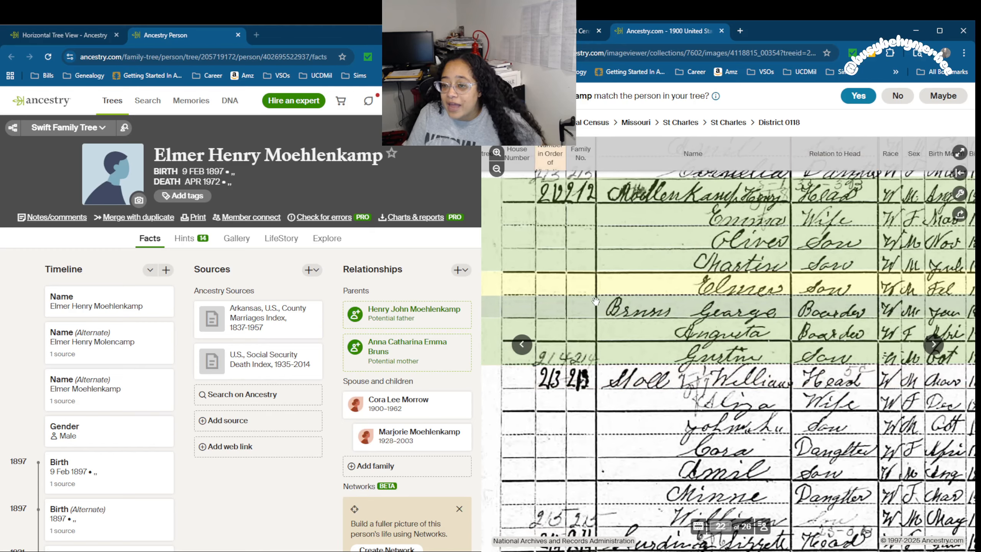
pyautogui.moveTo(584, 290); pyautogui.dragTo(589, 304)
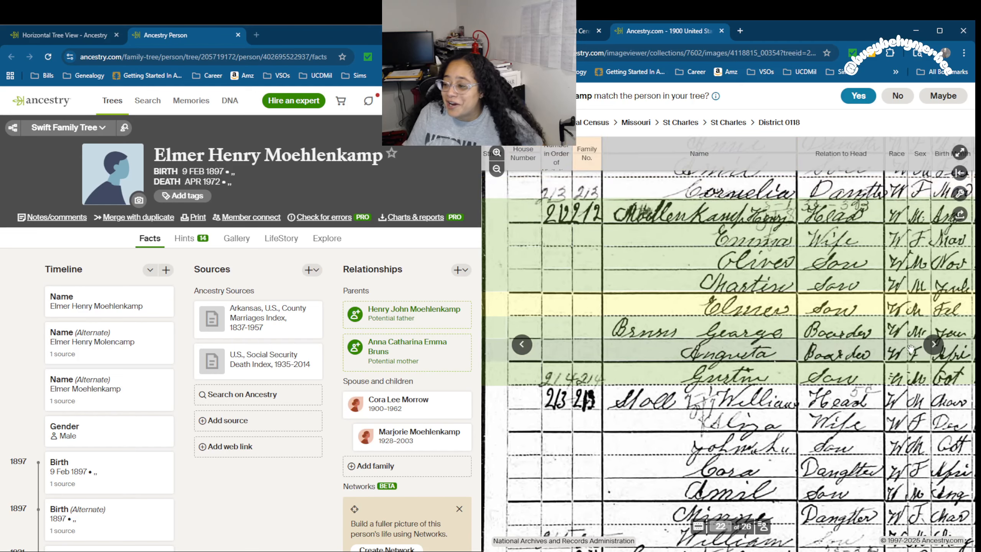
pyautogui.moveTo(896, 349); pyautogui.dragTo(804, 352)
pyautogui.moveTo(906, 381); pyautogui.dragTo(708, 420)
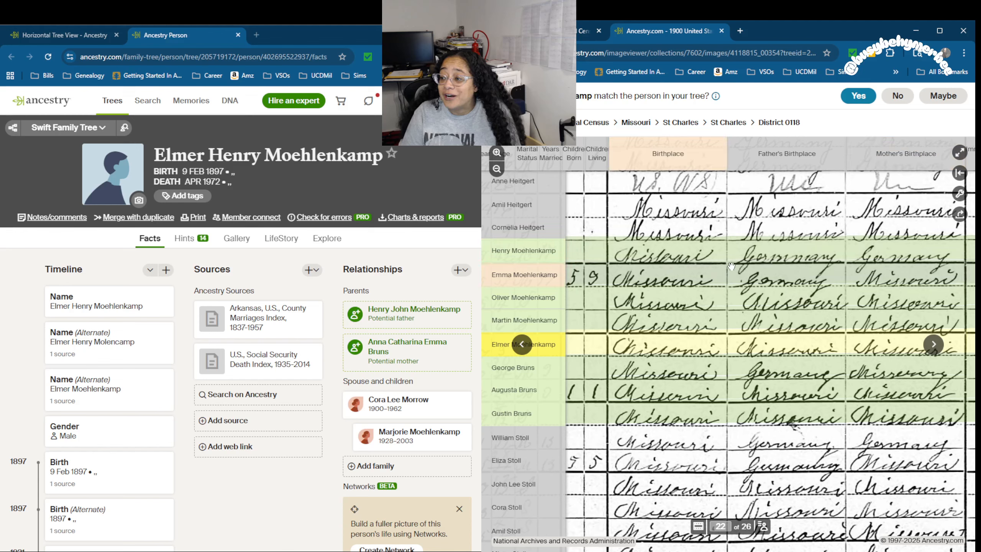
pyautogui.moveTo(747, 273)
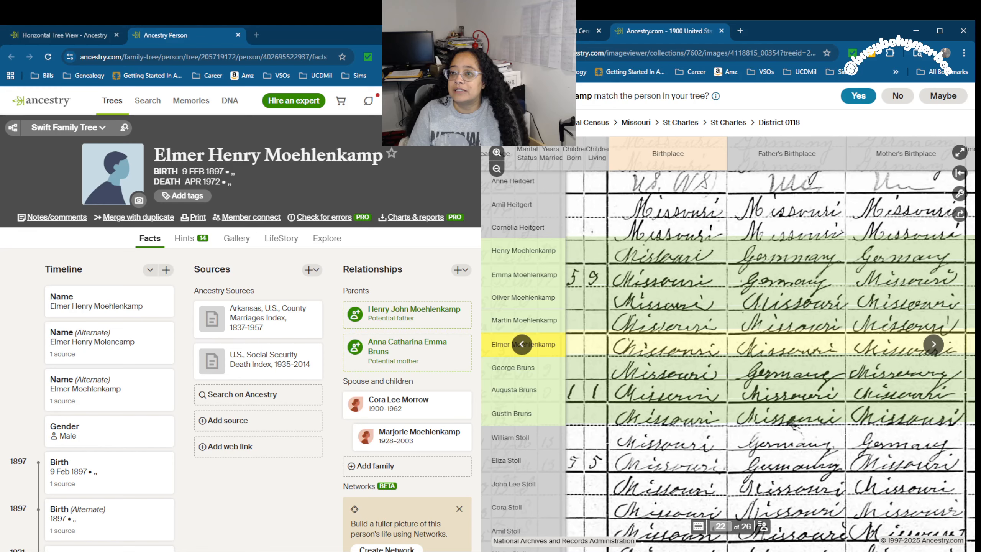
# Step: Return to the 1900 census record page, check the household members and accept the record as a match
pyautogui.click(583, 31)
pyautogui.scroll(-10, 703, 311)
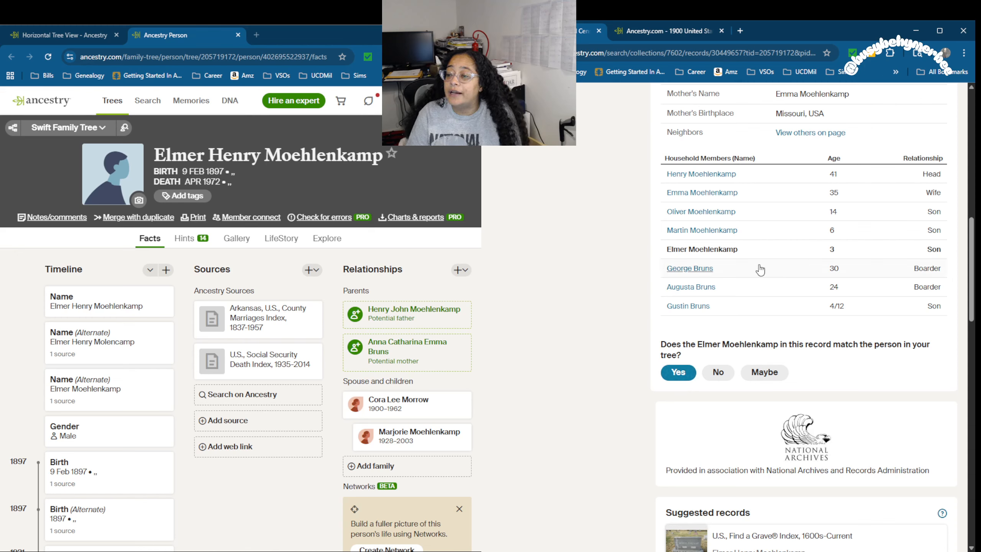
pyautogui.click(678, 372)
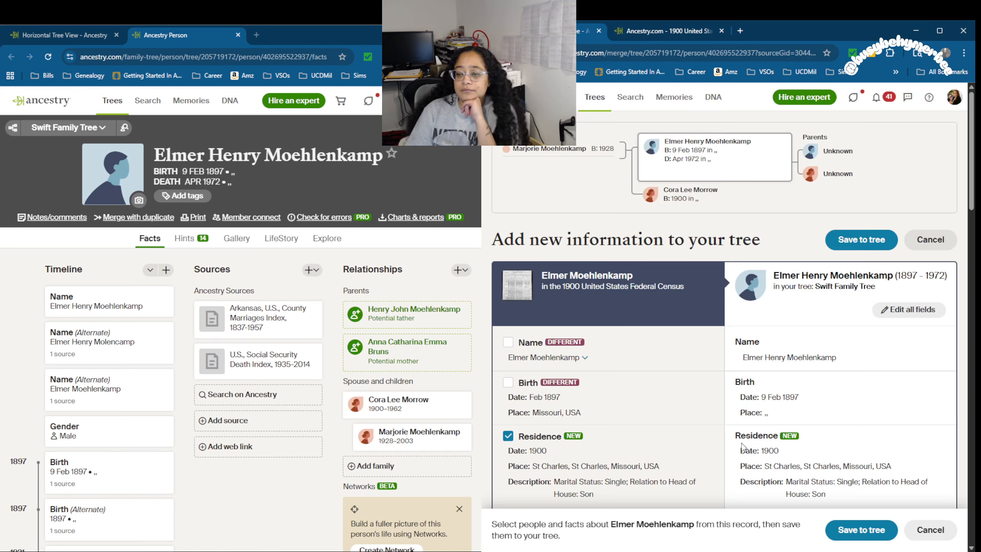
# Step: Include the 1900 census's alternate spelling of the husband's name and his Feb 1897 Missouri birth, both saved as alternate facts
pyautogui.scroll(-3, 632, 382)
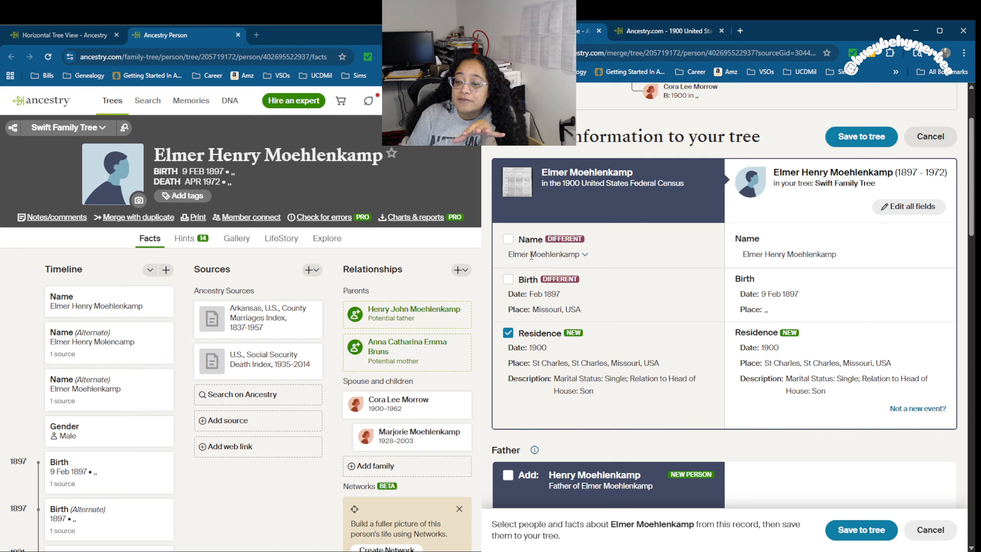
pyautogui.click(585, 256)
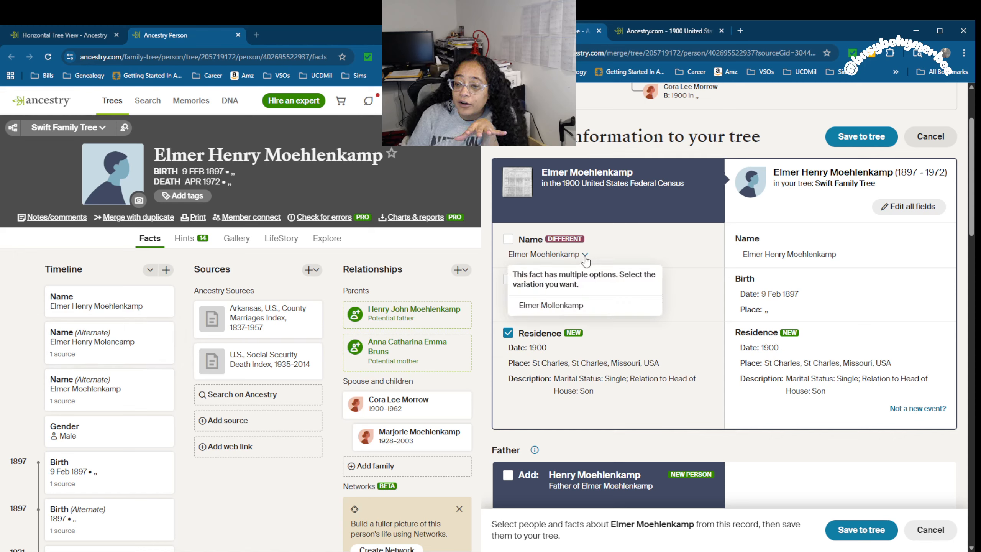
pyautogui.click(583, 304)
pyautogui.click(803, 290)
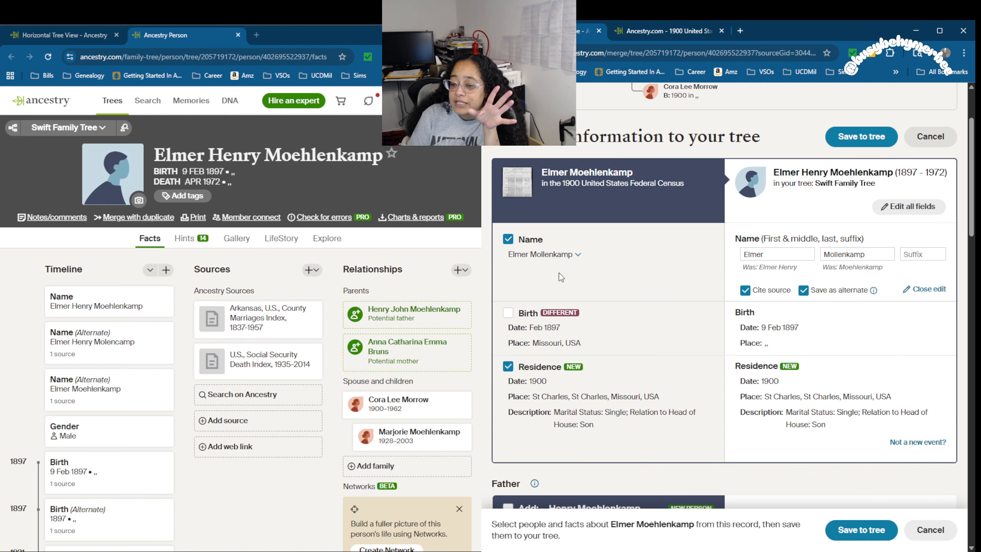
pyautogui.scroll(-4, 506, 236)
pyautogui.click(508, 158)
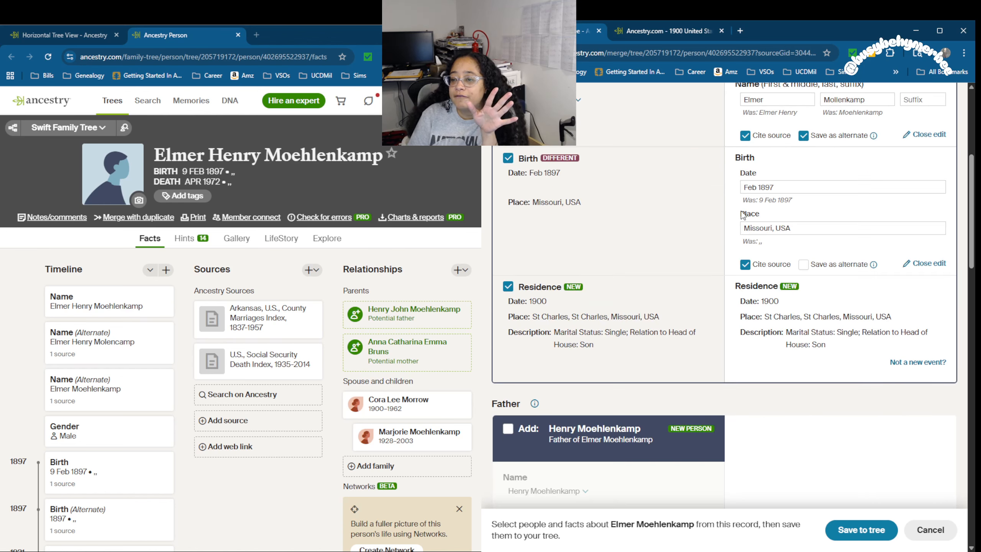
pyautogui.click(809, 265)
# Step: Add the father and mother from the 1900 census record as new people with their birth, marriage and residence facts
pyautogui.scroll(-6, 607, 219)
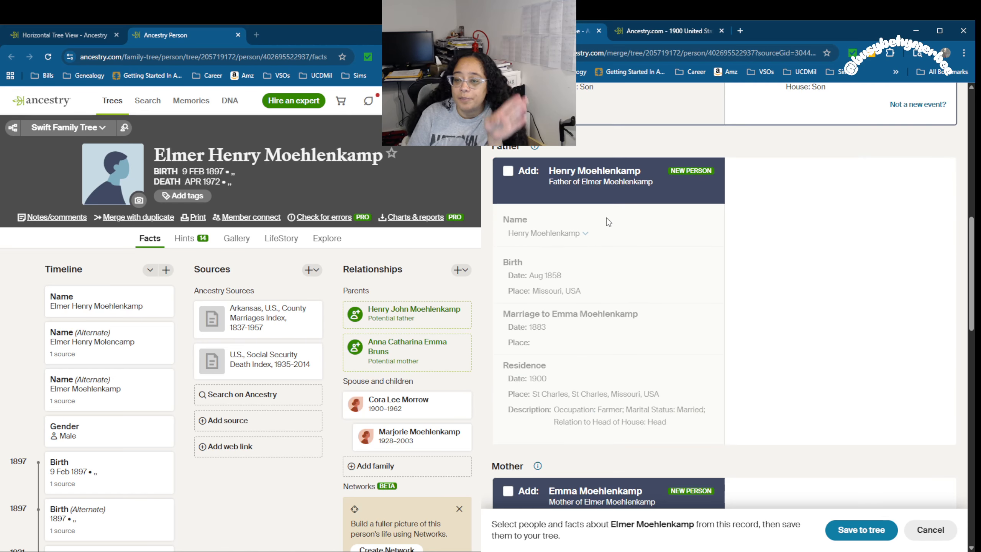
pyautogui.click(508, 171)
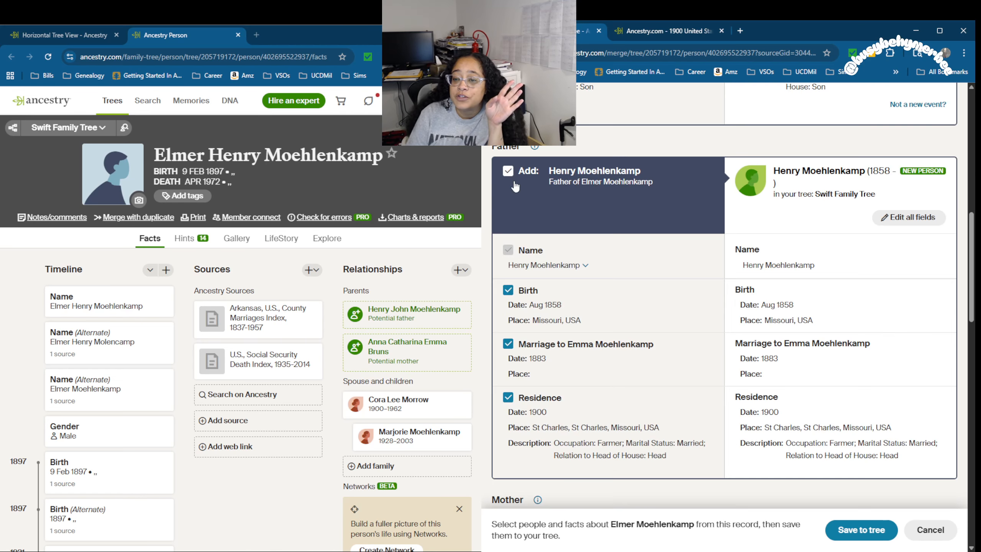
pyautogui.scroll(-3, 827, 250)
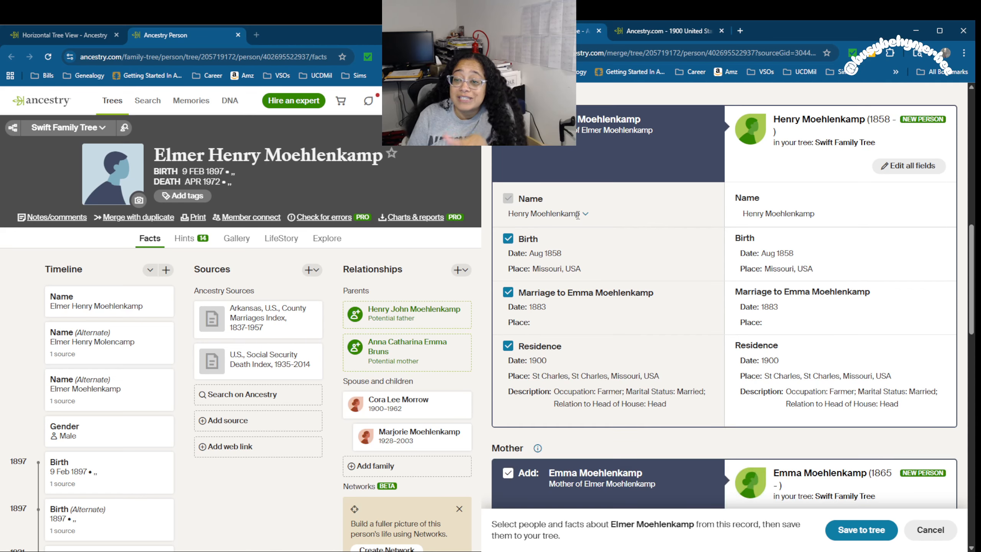
pyautogui.scroll(-7, 565, 216)
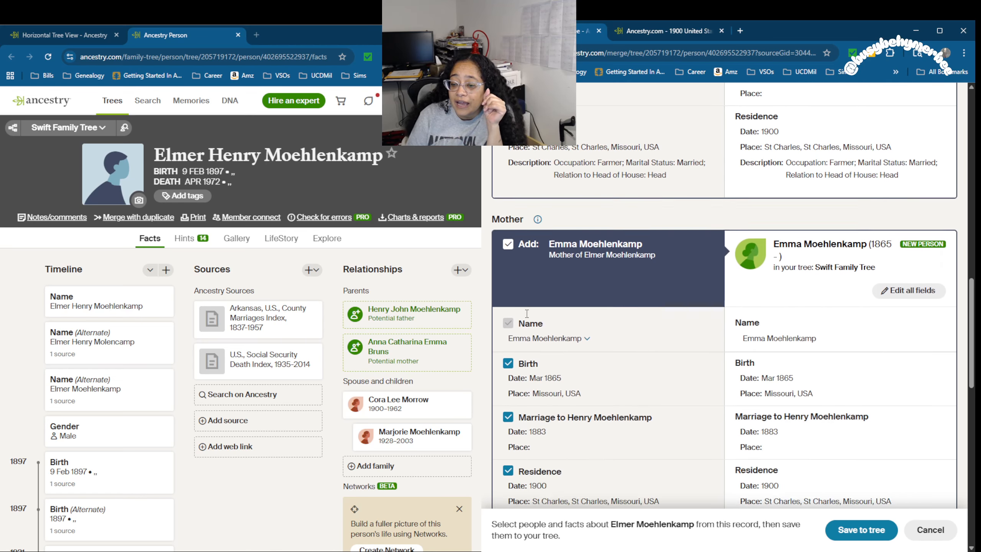
# Step: Add both siblings listed in the 1900 census as new people and save the record to the tree
pyautogui.scroll(-7, 759, 267)
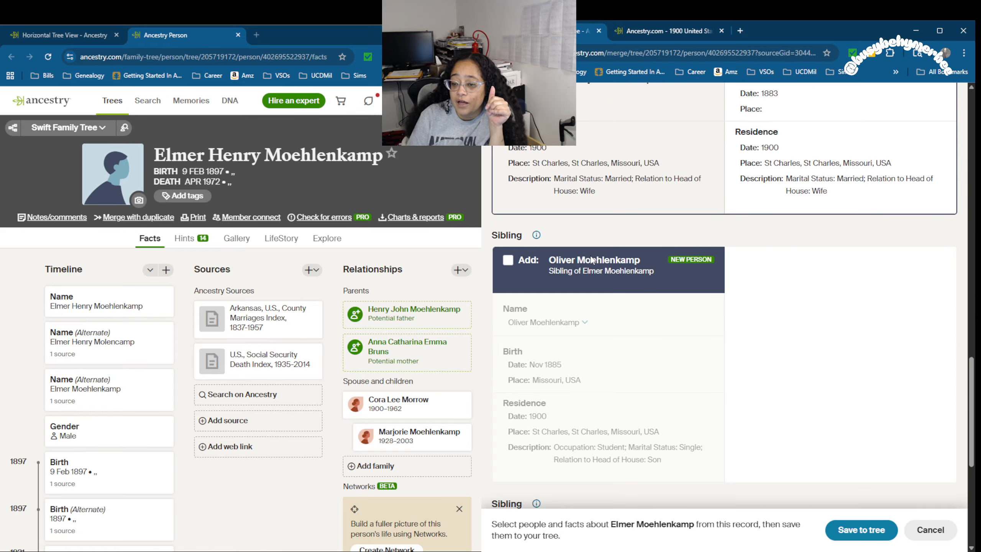
pyautogui.click(508, 260)
pyautogui.scroll(-6, 583, 284)
pyautogui.scroll(-2, 522, 273)
pyautogui.scroll(-2, 659, 323)
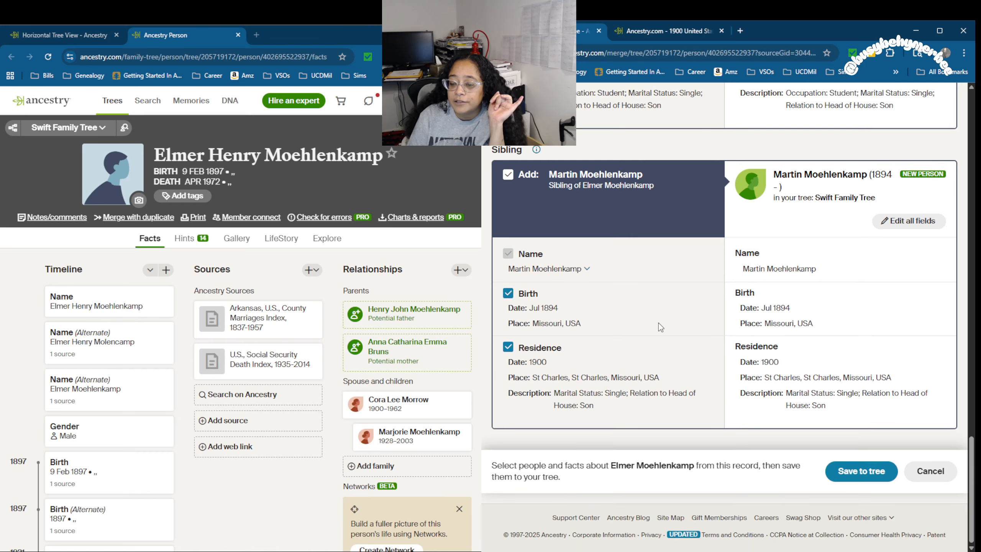
pyautogui.click(853, 474)
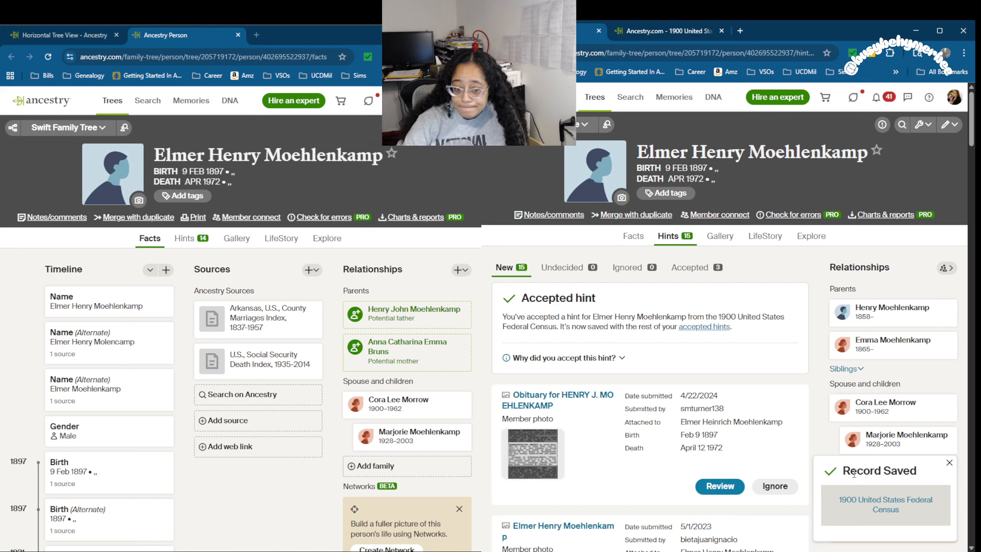
# Step: Refresh the husband's facts page and look through his remaining hints for the next census record
pyautogui.click(48, 56)
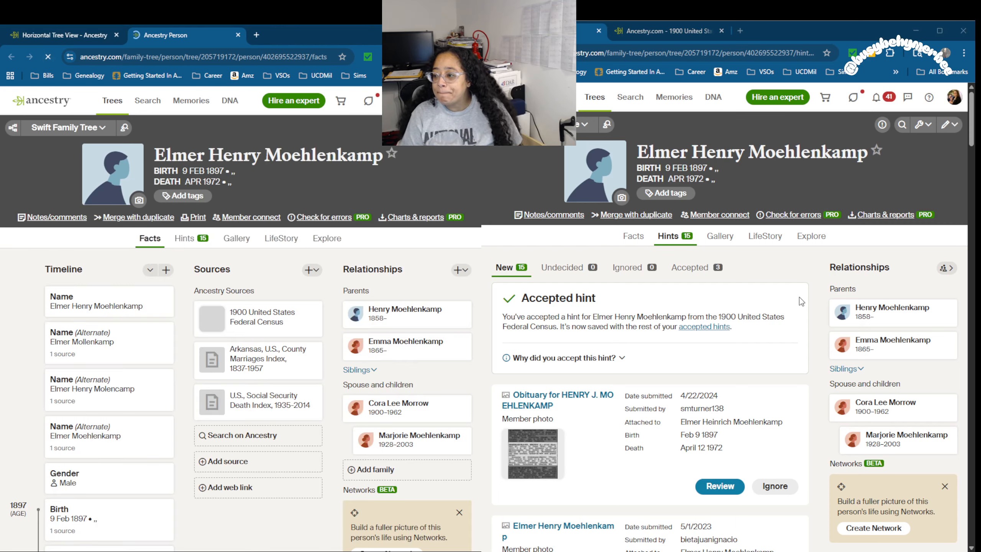
pyautogui.scroll(-15, 761, 279)
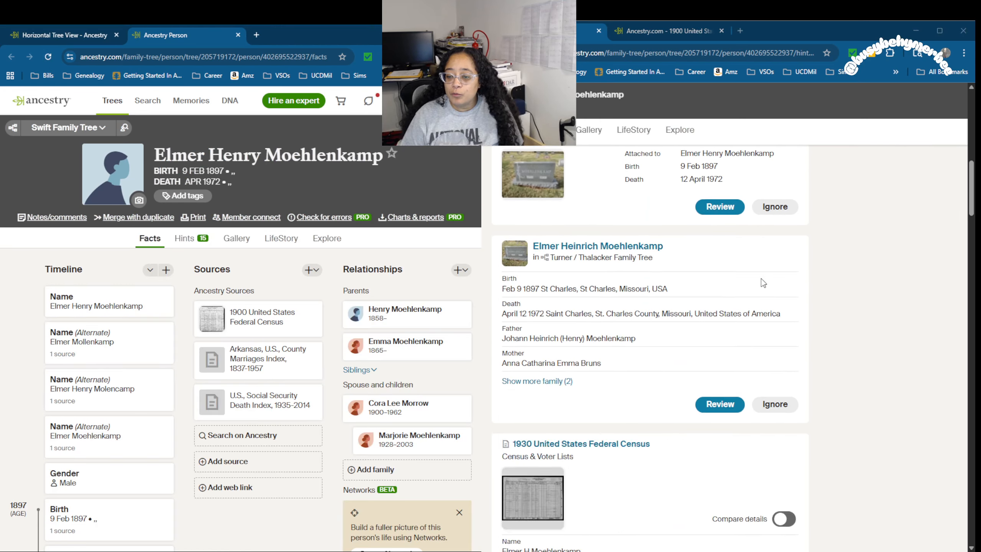
pyautogui.scroll(-12, 763, 283)
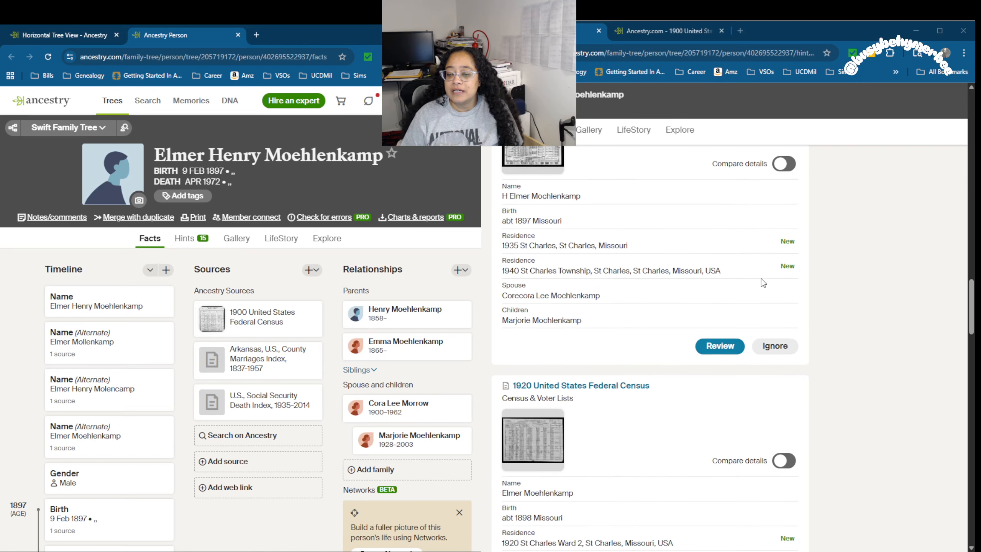
pyautogui.scroll(-15, 763, 283)
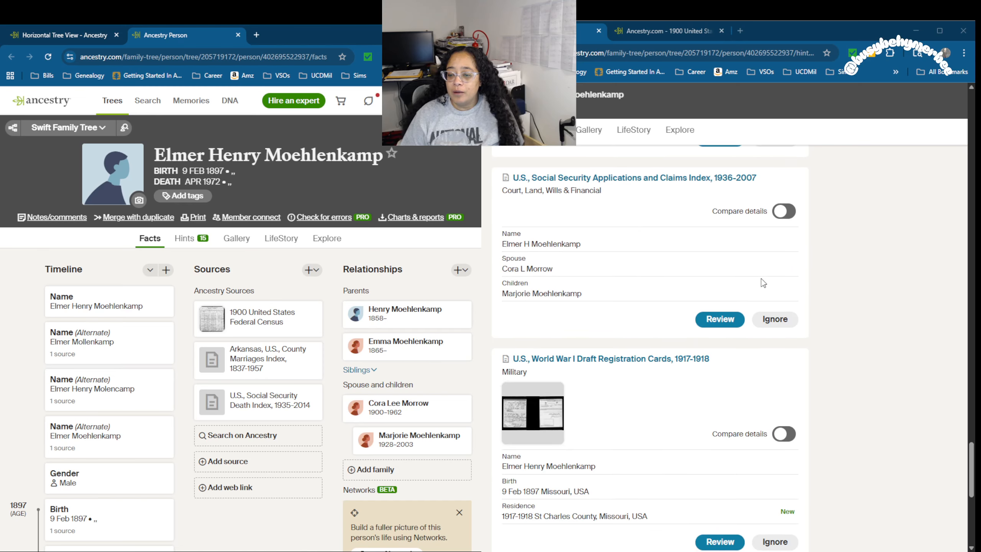
pyautogui.scroll(-8, 763, 284)
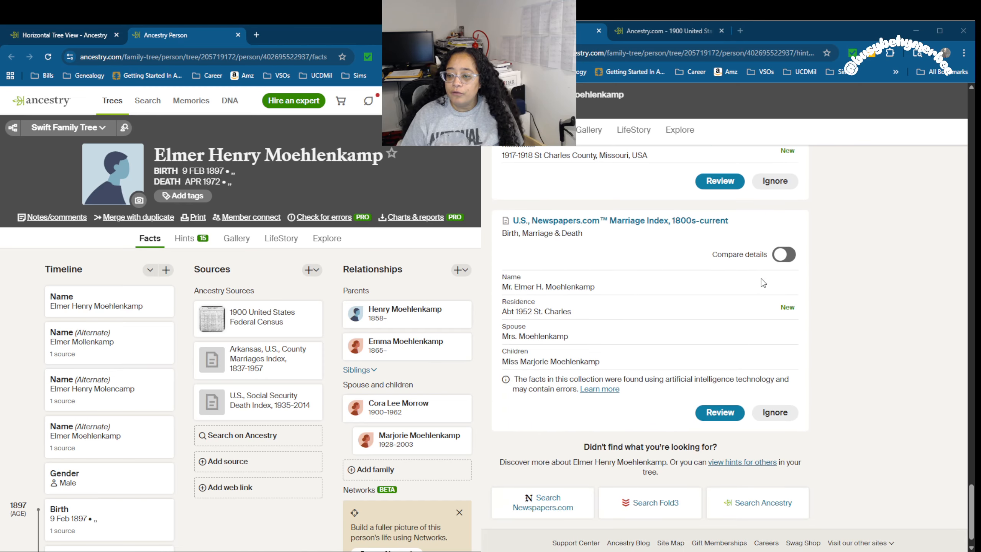
pyautogui.scroll(10, 761, 279)
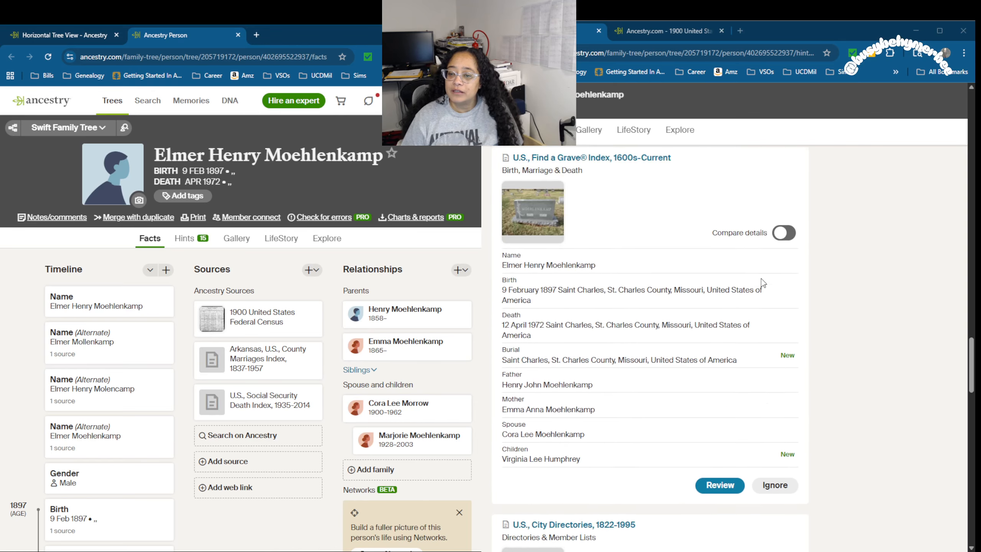
pyautogui.scroll(10, 764, 284)
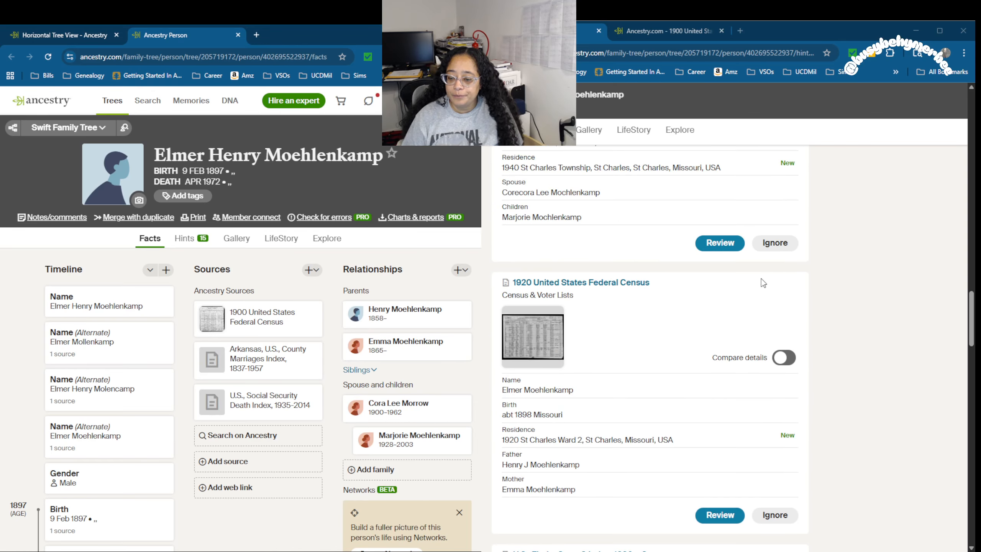
# Step: Open the full record of the 1920 United States Federal Census hint, check the household members and accept it as a match
pyautogui.scroll(-4, 764, 283)
pyautogui.click(739, 366)
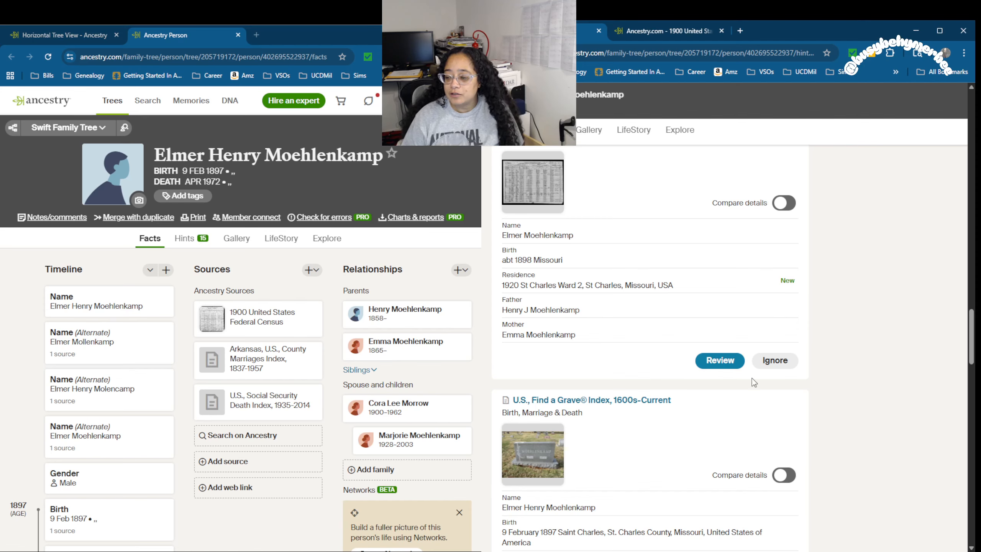
pyautogui.scroll(-8, 879, 352)
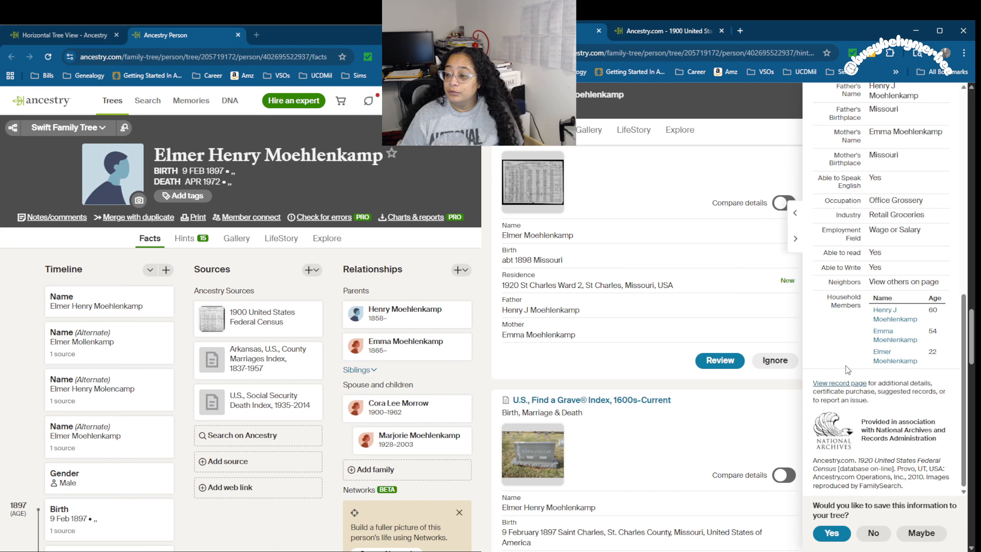
pyautogui.click(841, 383)
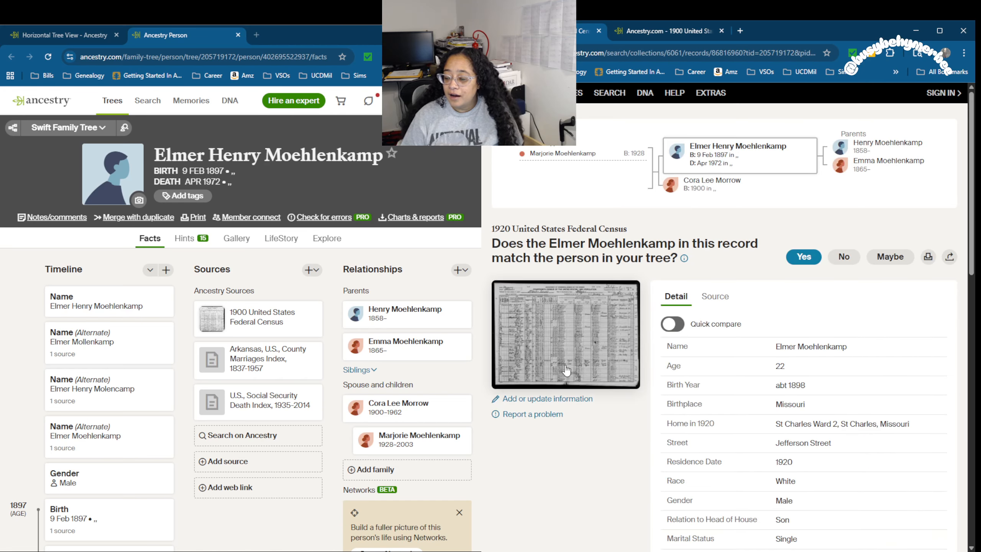
pyautogui.scroll(-10, 586, 337)
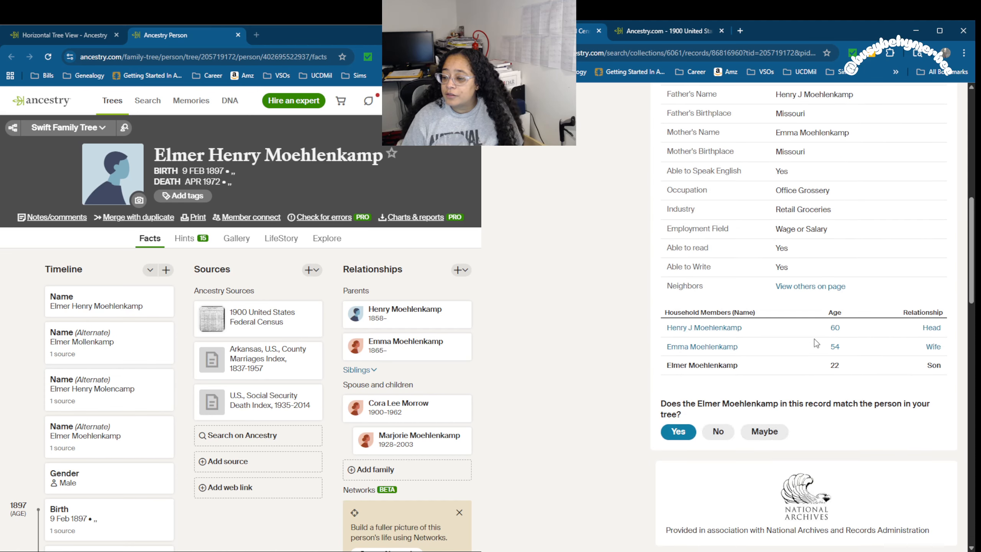
pyautogui.click(678, 432)
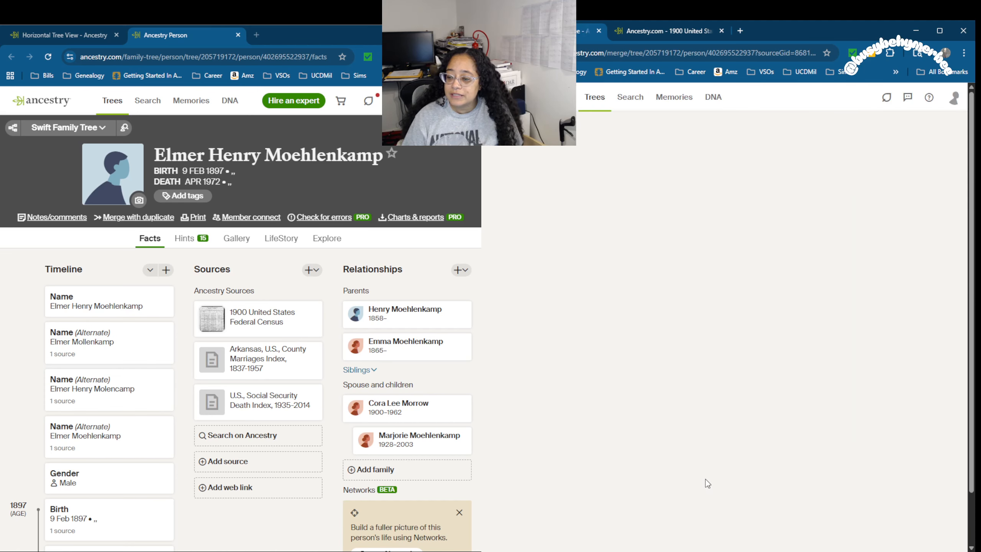
# Step: Check the husband's existing birth facts and include the 1920 census birth, abt 1898 in Missouri, as an alternate
pyautogui.scroll(-2, 595, 354)
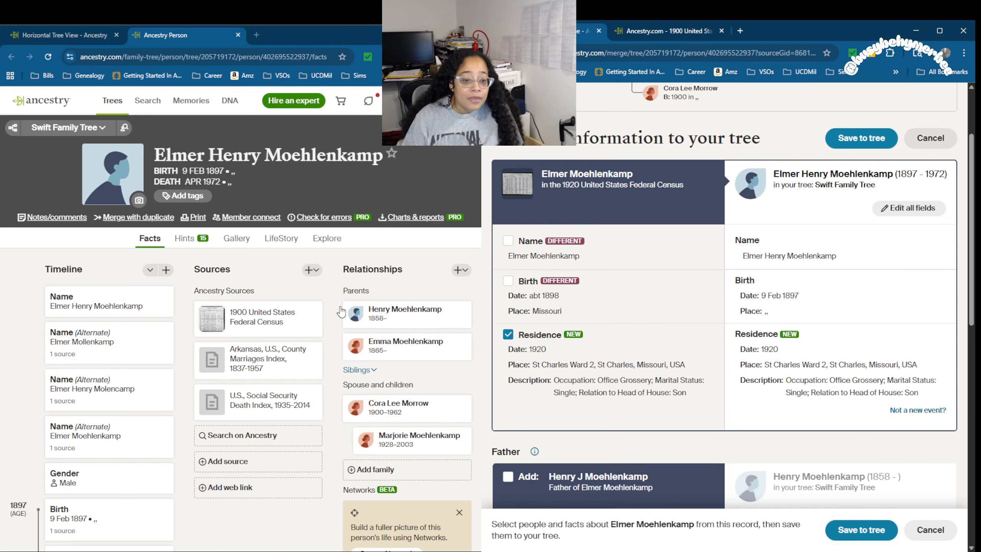
pyautogui.click(51, 60)
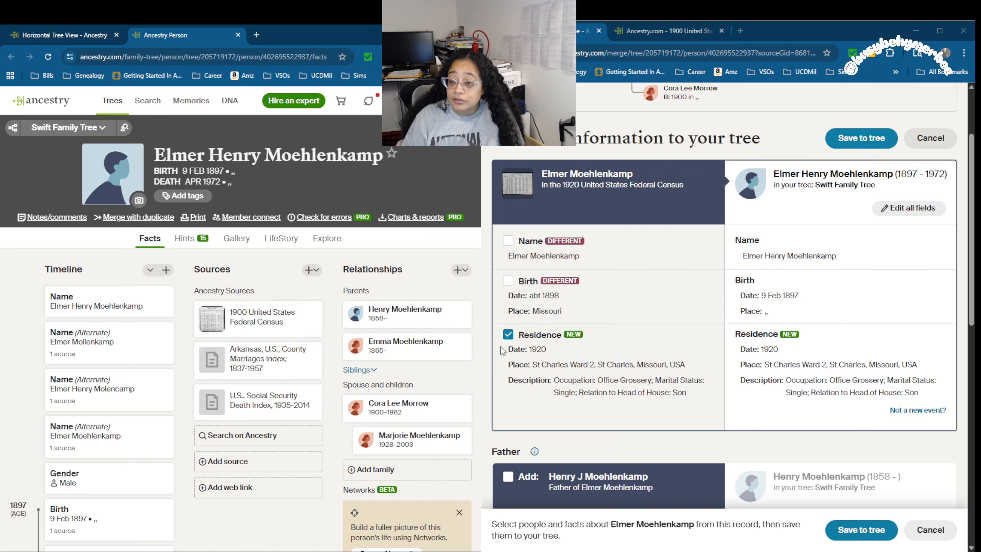
pyautogui.scroll(-5, 143, 456)
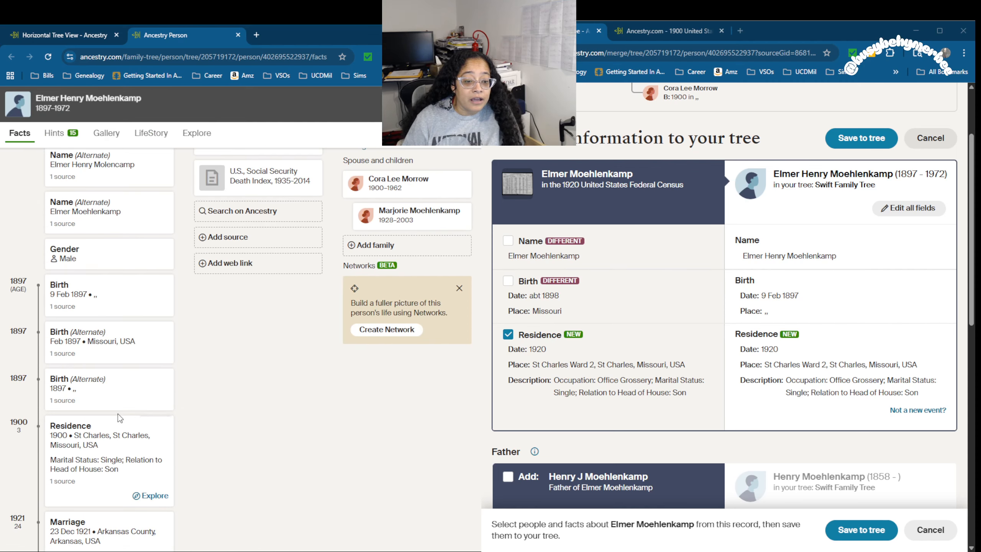
pyautogui.scroll(-1, 118, 414)
pyautogui.click(508, 281)
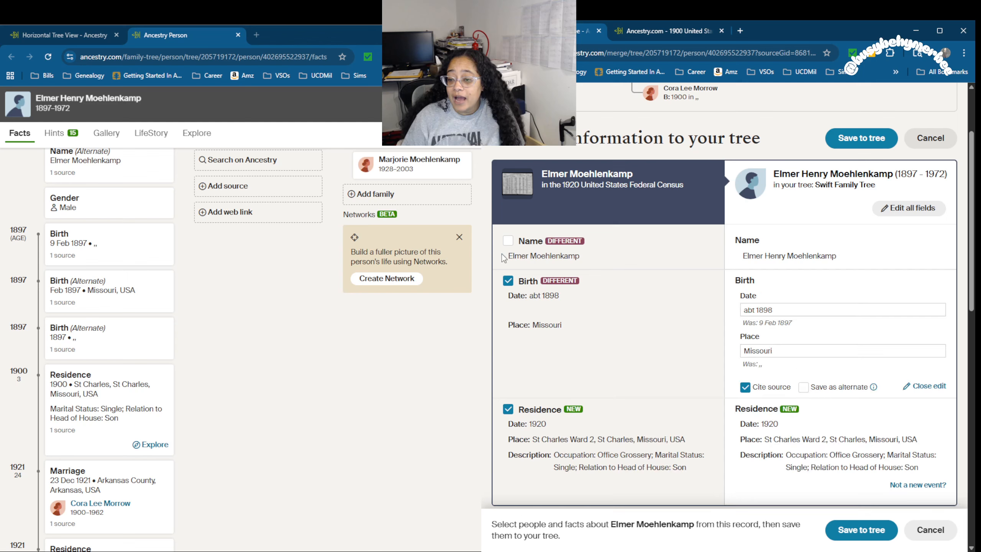
pyautogui.click(804, 387)
# Step: Include the father from the 1920 census, saving his name with middle initial and abt 1860 Missouri birth as alternates
pyautogui.scroll(-5, 774, 376)
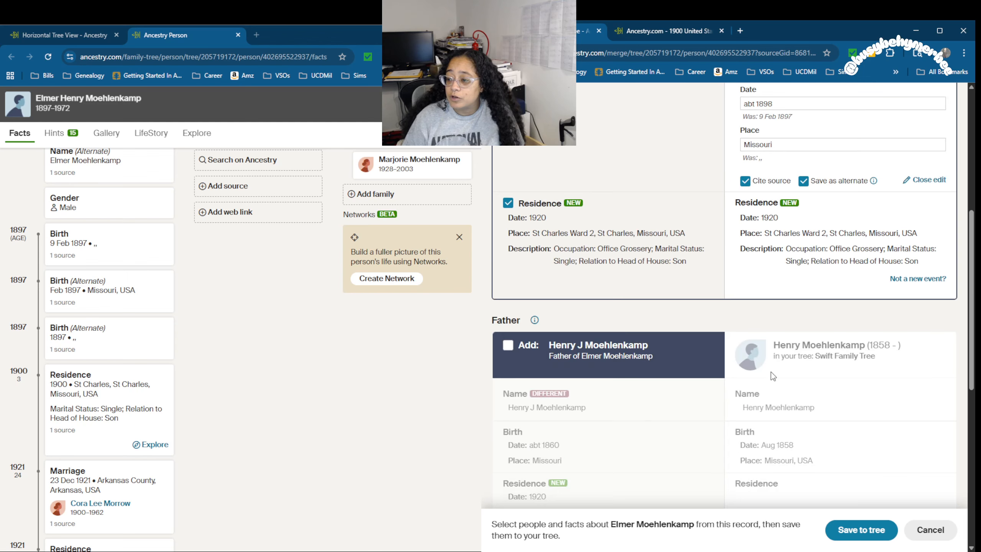
pyautogui.scroll(-4, 654, 300)
pyautogui.click(508, 189)
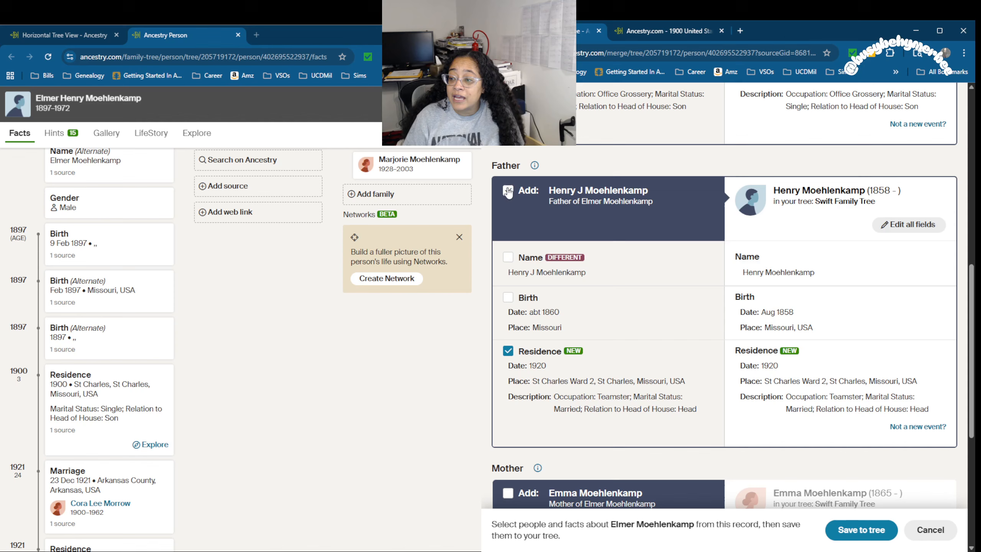
pyautogui.click(508, 256)
pyautogui.click(804, 309)
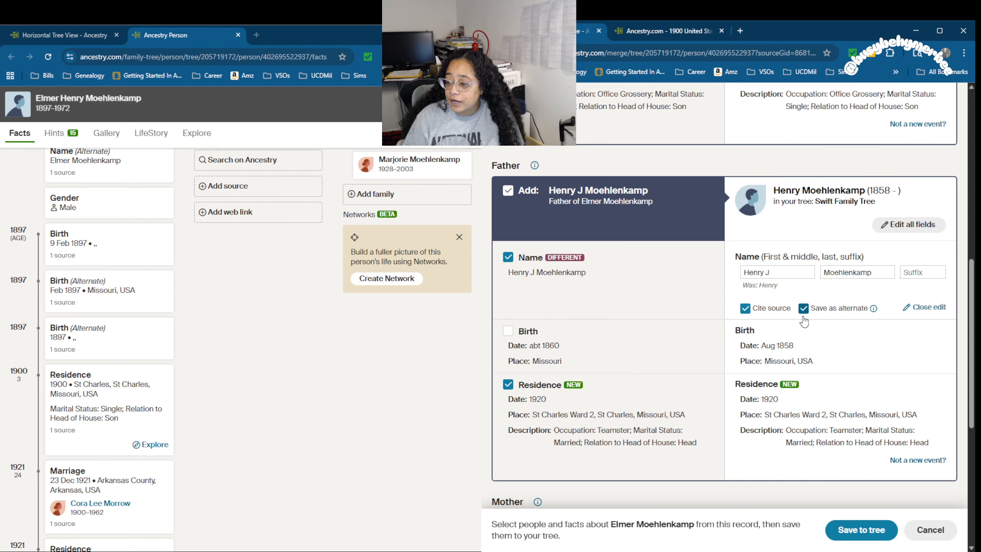
pyautogui.click(507, 331)
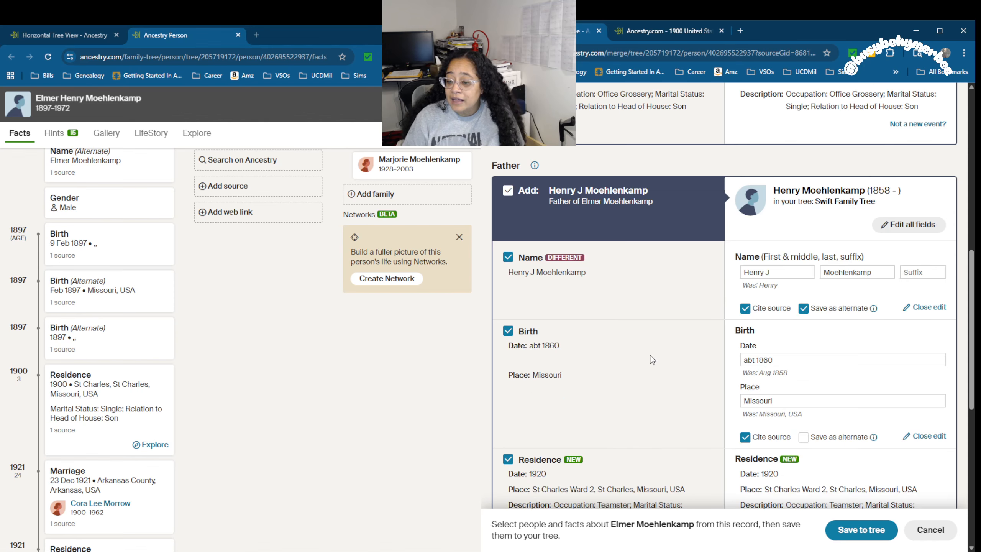
pyautogui.click(804, 437)
# Step: Include the mother from the 1920 census and save her abt 1866 Missouri birth as an alternate fact
pyautogui.scroll(-10, 558, 253)
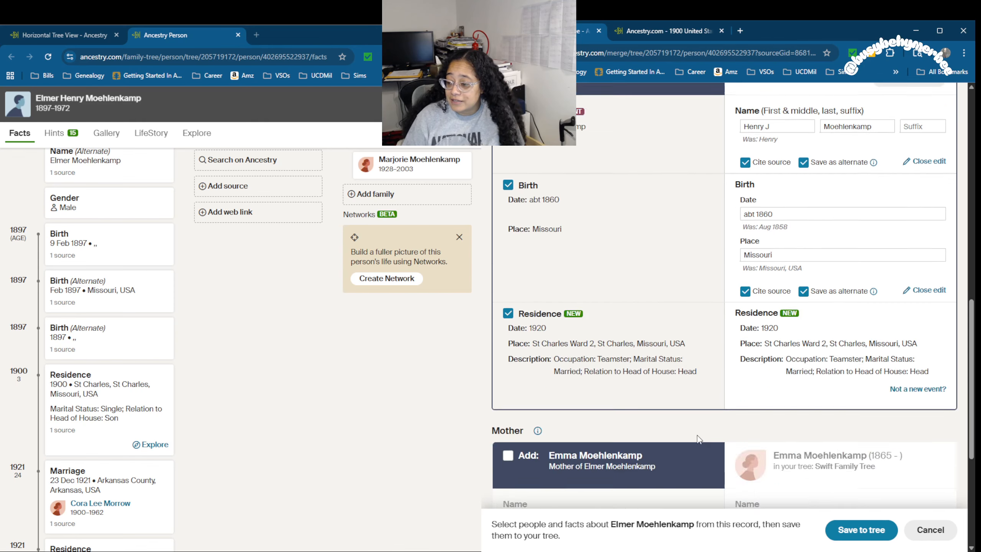
pyautogui.click(508, 212)
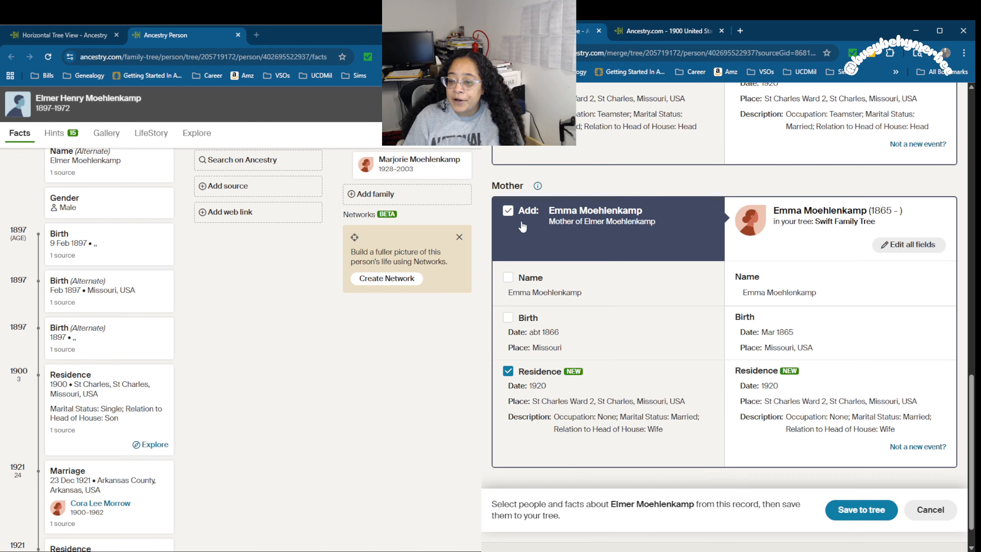
pyautogui.click(519, 321)
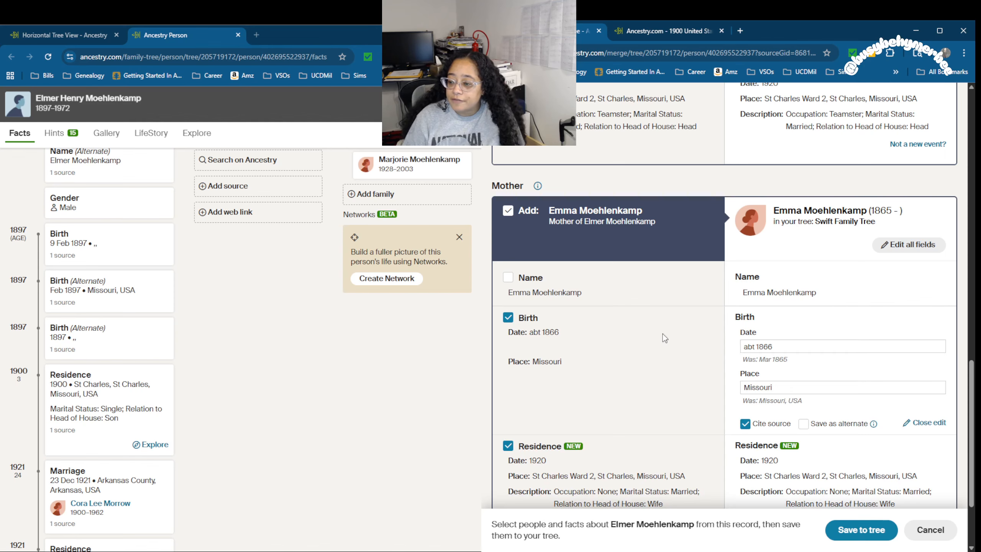
pyautogui.click(803, 424)
pyautogui.scroll(-3, 851, 378)
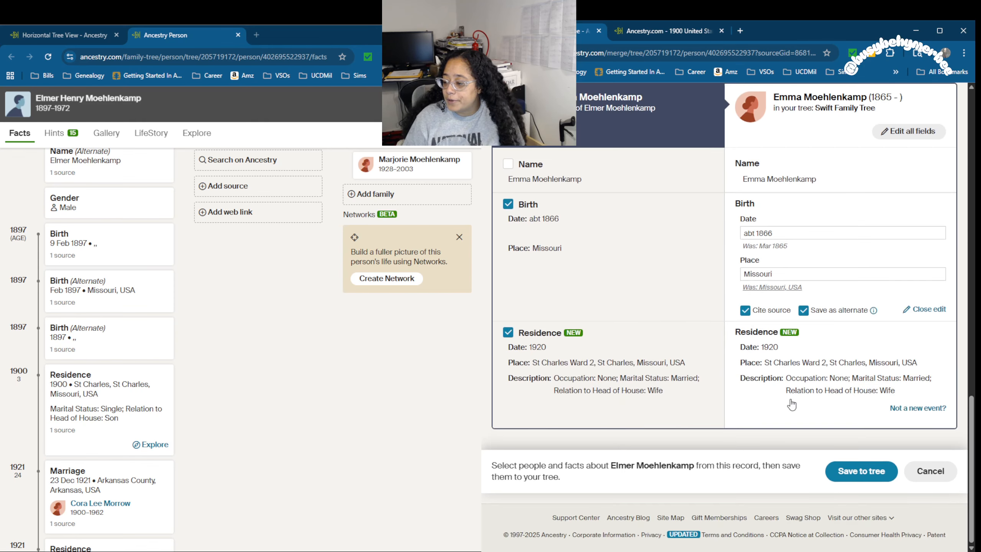
# Step: Save the selected 1920 census people and facts to the tree and refresh the husband's facts page
pyautogui.click(862, 469)
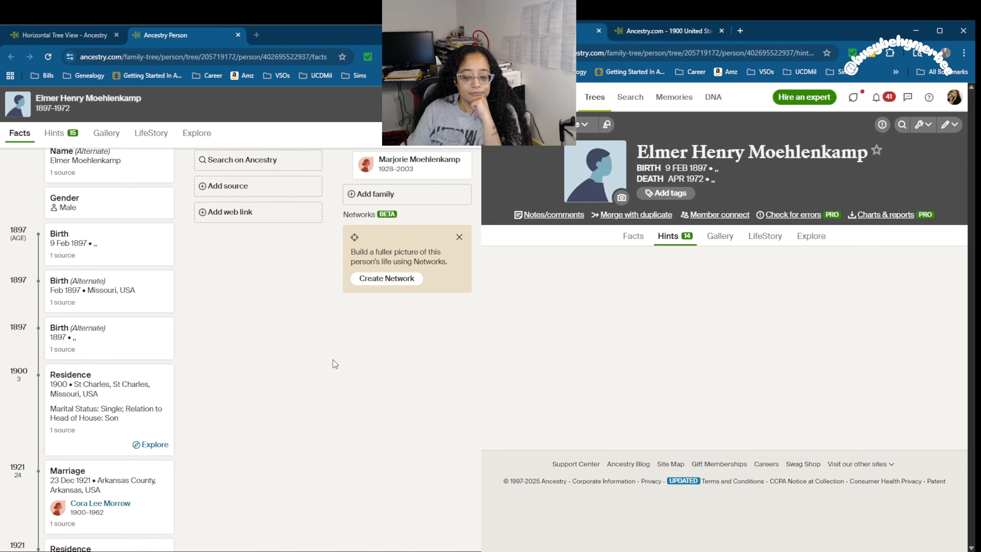
pyautogui.click(47, 56)
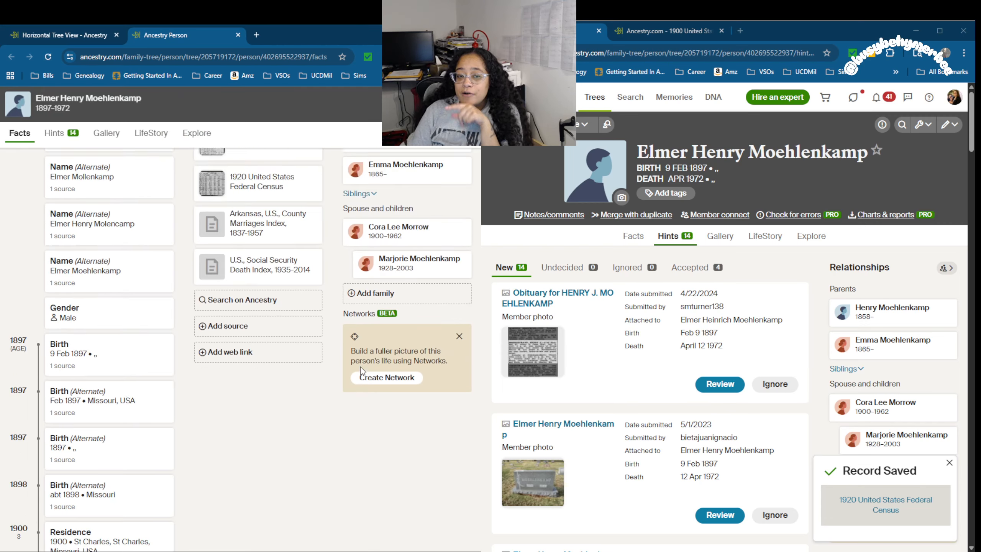
# Step: Open the father's hints and save the member portrait photo submitted 5/21/2013 to his tree profile
pyautogui.click(892, 309)
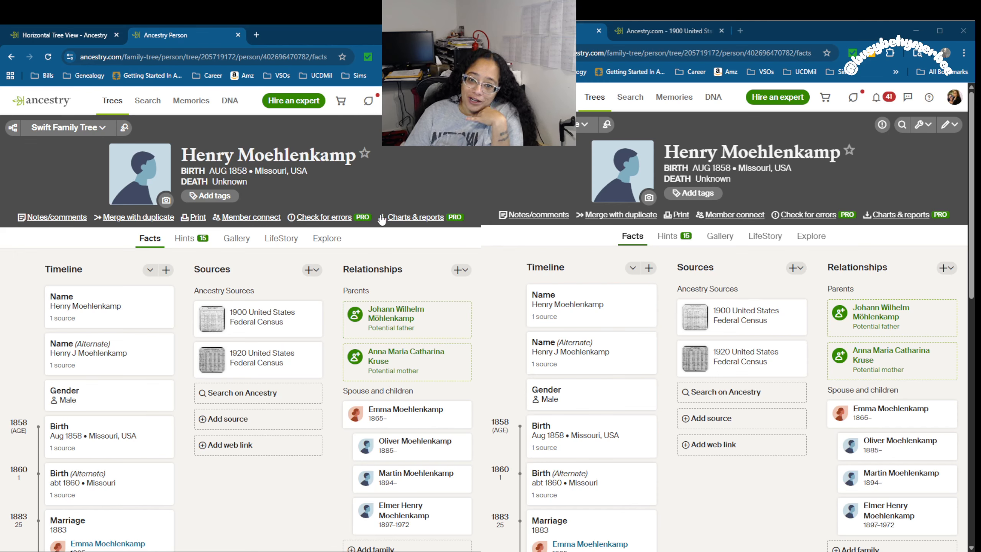
pyautogui.click(669, 236)
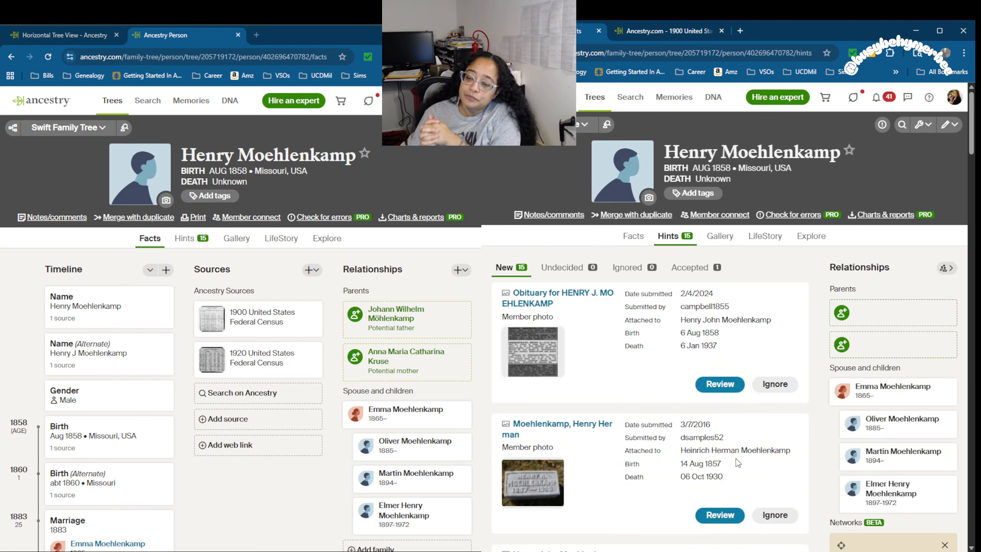
pyautogui.scroll(-10, 736, 458)
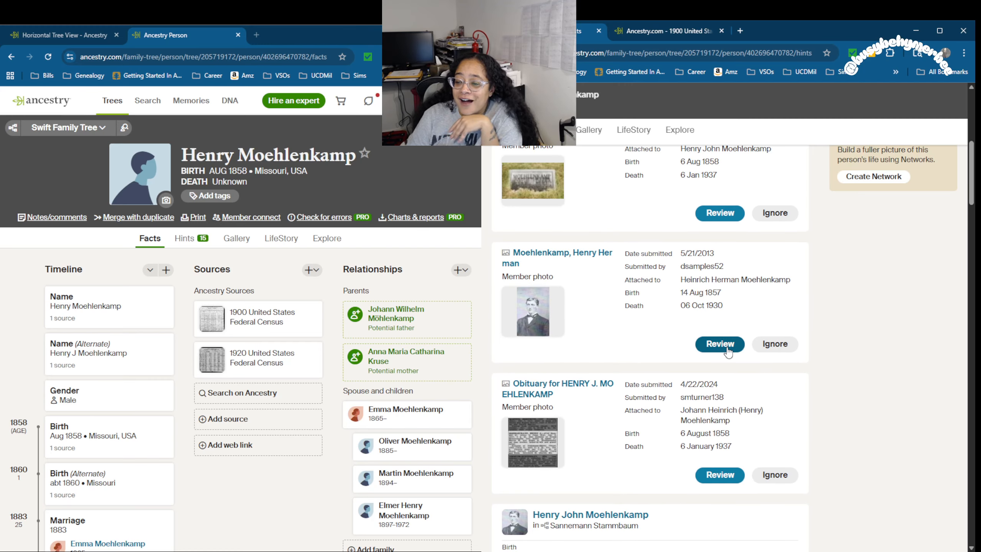
pyautogui.click(721, 344)
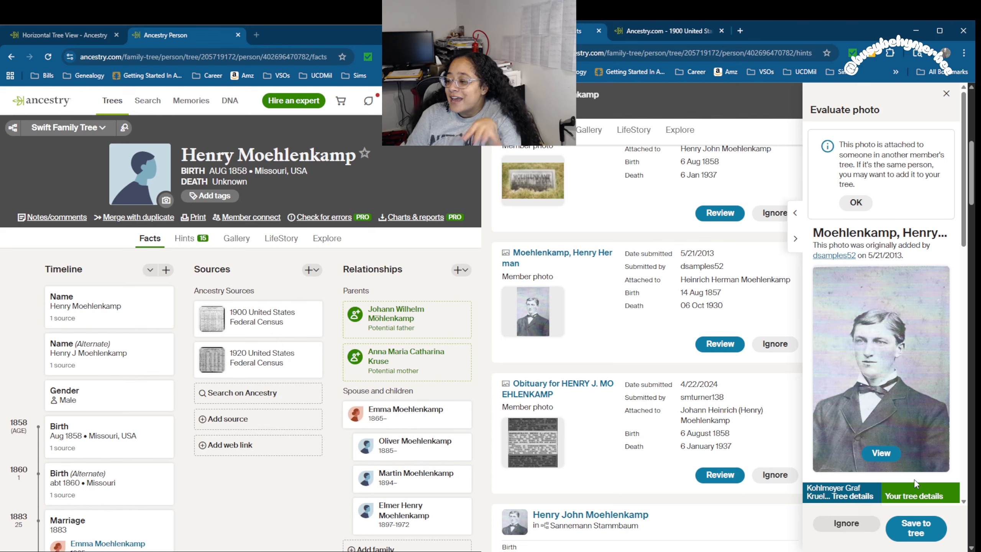
pyautogui.click(916, 528)
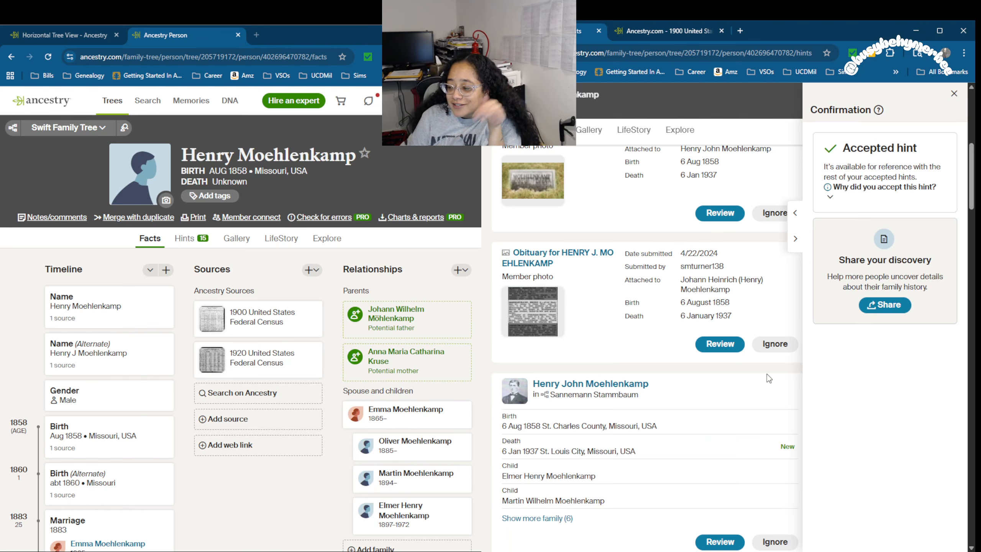
pyautogui.click(954, 94)
# Step: Review the father's remaining record hints, comparing names, dates, residences, spouses and children across the census, marriage, death and obituary records
pyautogui.scroll(-10, 793, 238)
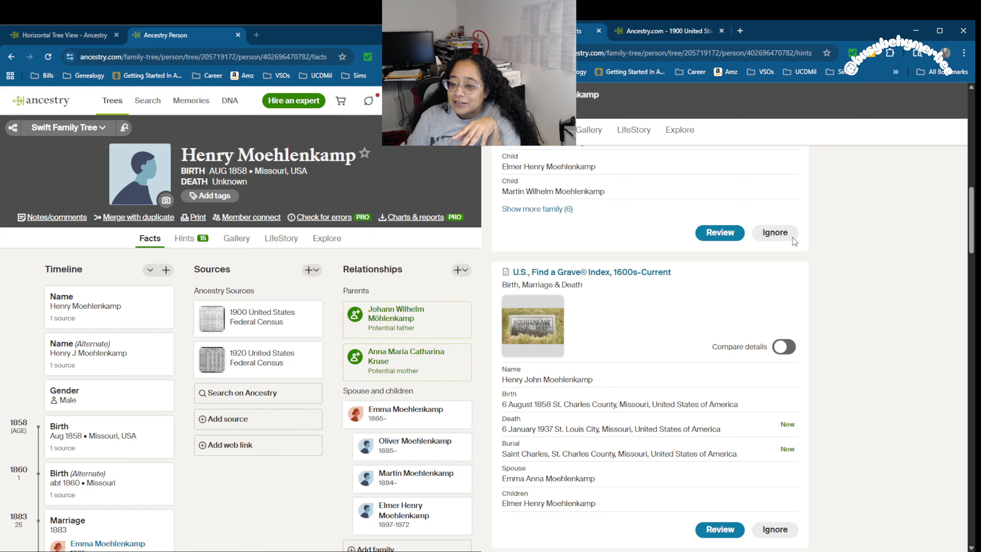
pyautogui.scroll(-5, 788, 237)
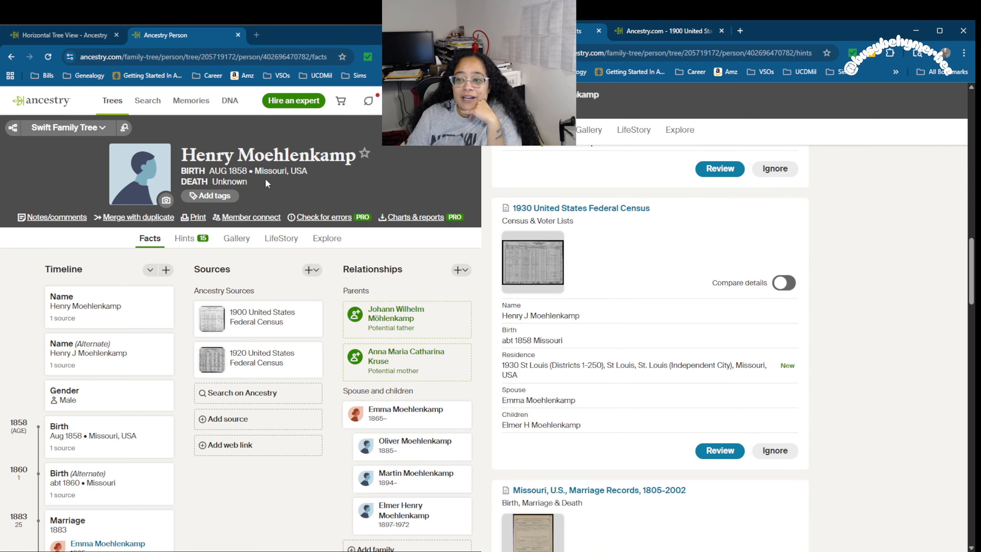
pyautogui.scroll(-4, 571, 266)
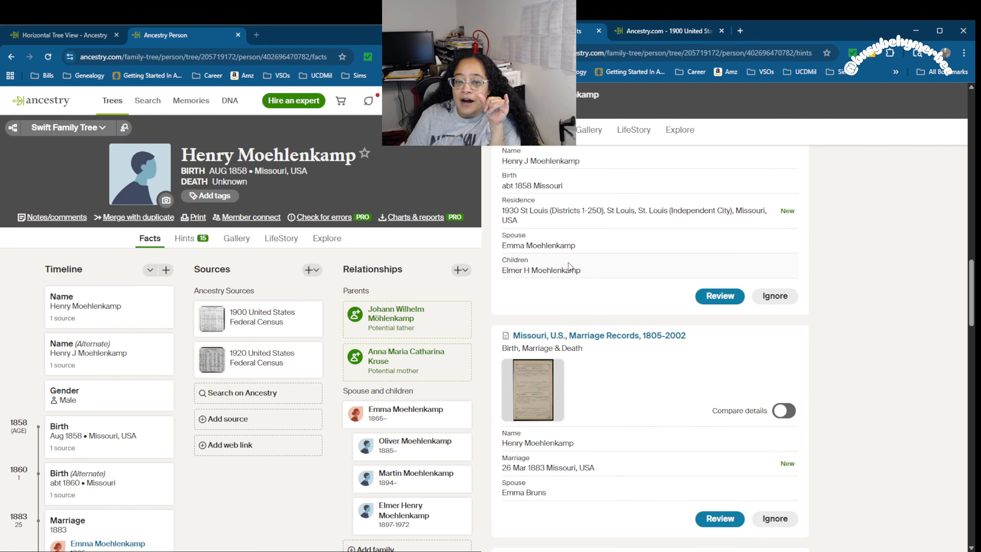
pyautogui.scroll(-11, 569, 267)
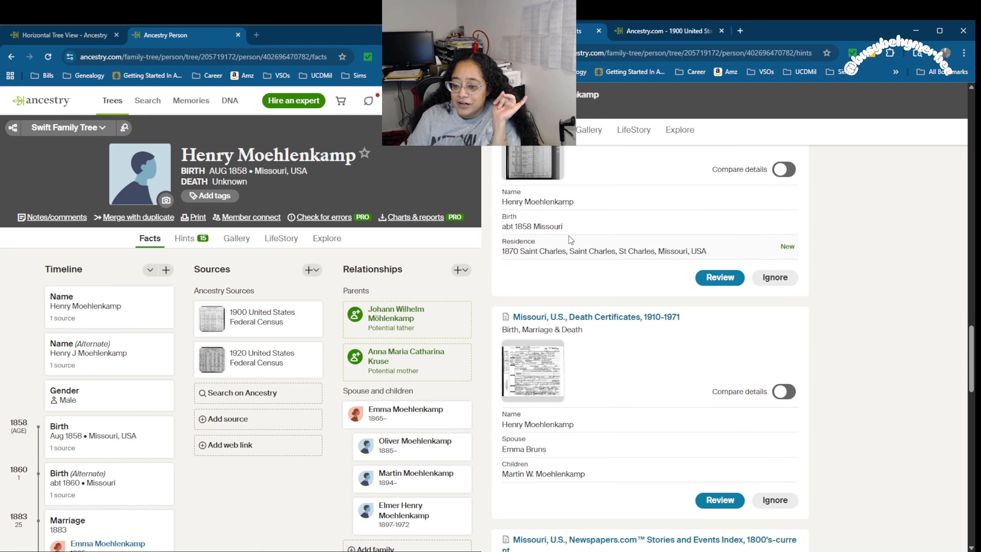
pyautogui.scroll(-12, 569, 236)
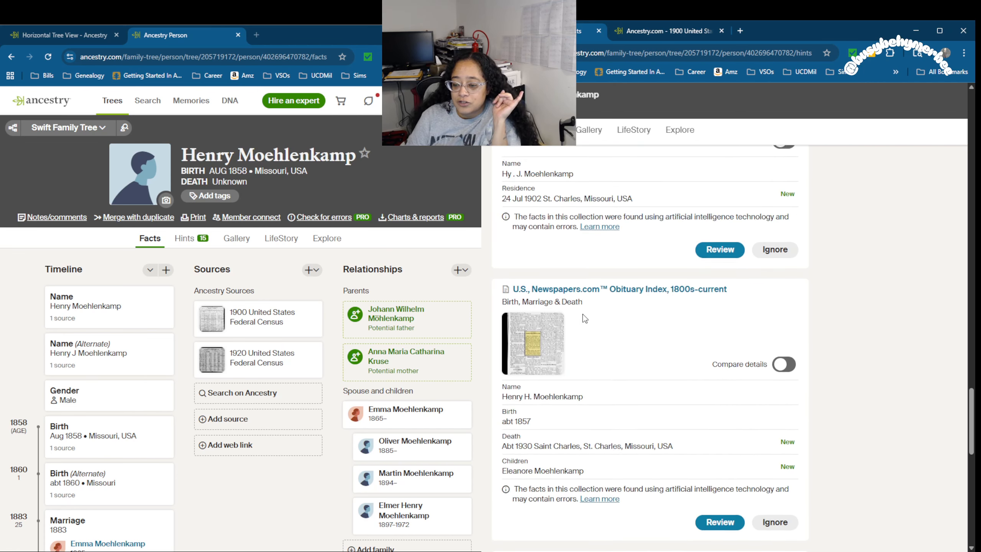
pyautogui.scroll(-14, 584, 318)
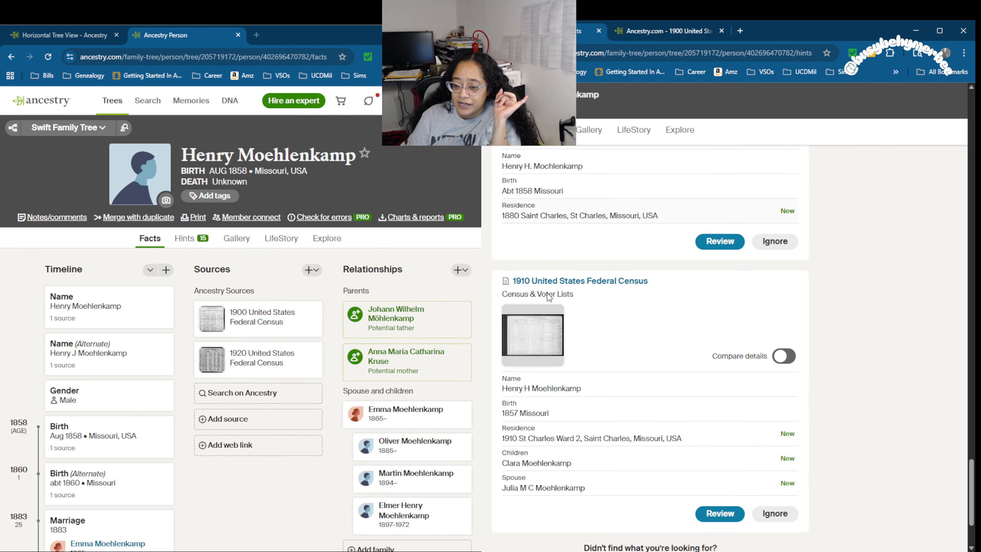
pyautogui.scroll(20, 549, 298)
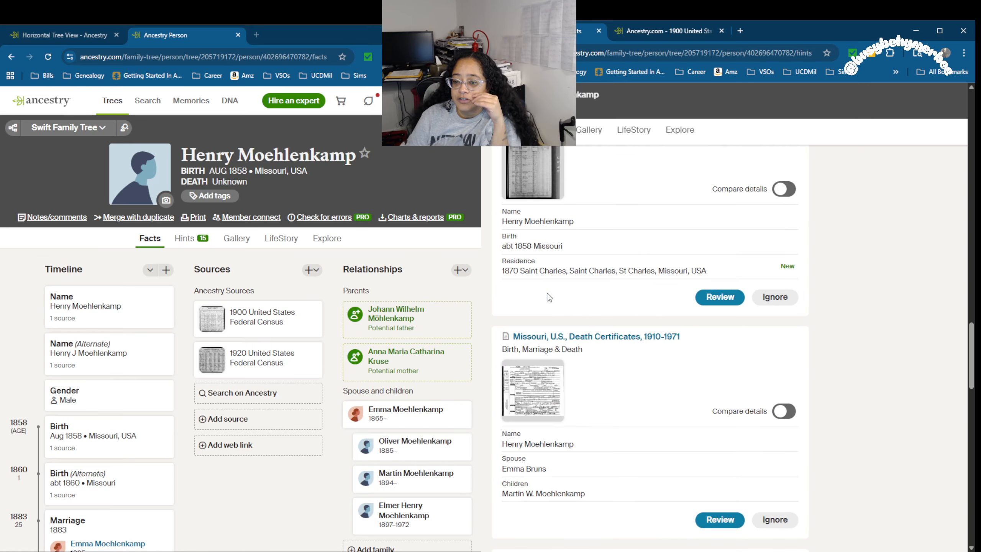
pyautogui.scroll(10, 549, 298)
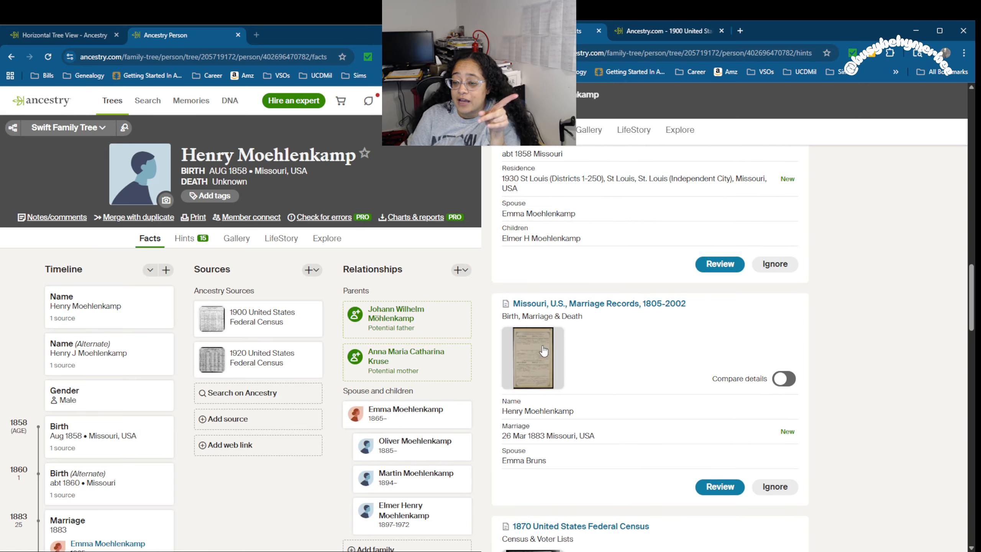
# Step: Open the father's Missouri, U.S., Marriage Records, 1805-2002 hint, its full record and license image, closing the 1900 census image
pyautogui.click(720, 487)
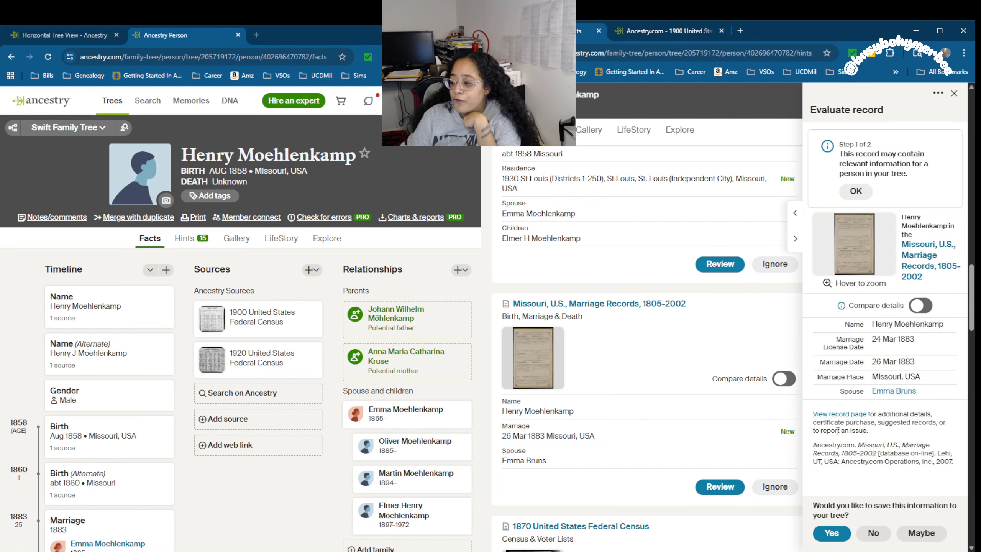
pyautogui.scroll(-5, 837, 431)
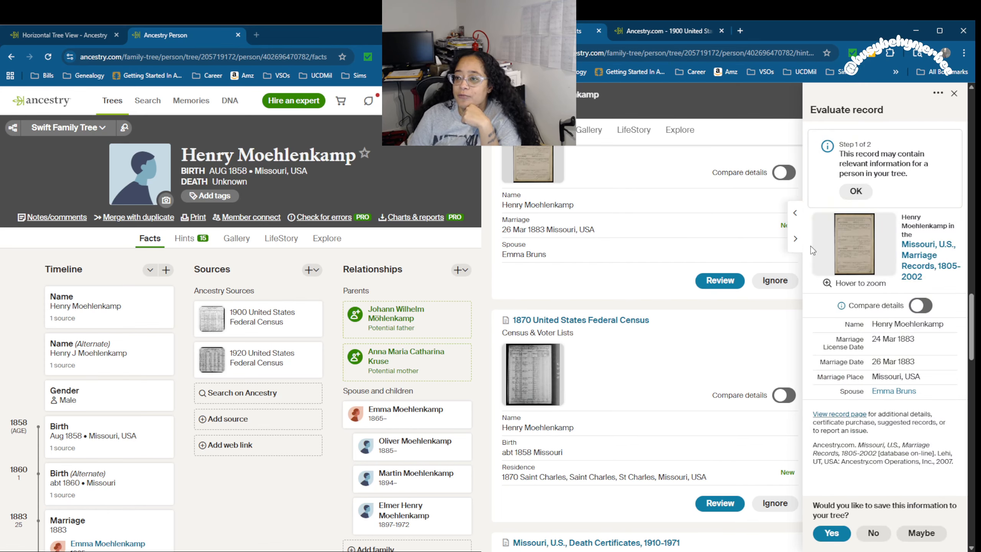
pyautogui.click(722, 31)
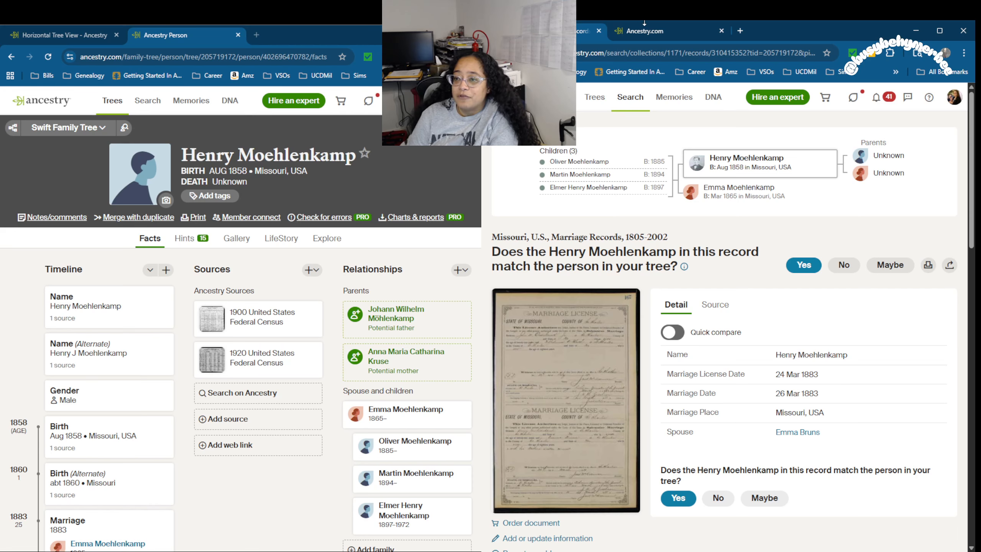
pyautogui.click(654, 36)
# Step: Examine the father's marriage license image for the couple's names, residences, ages and the handwritten consent note
pyautogui.scroll(4, 694, 340)
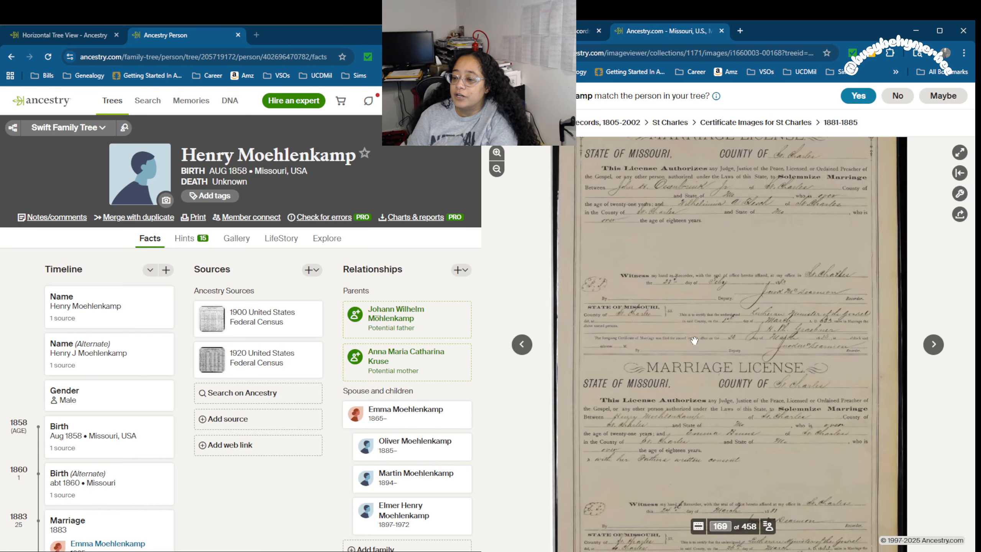
pyautogui.moveTo(703, 282); pyautogui.dragTo(694, 144)
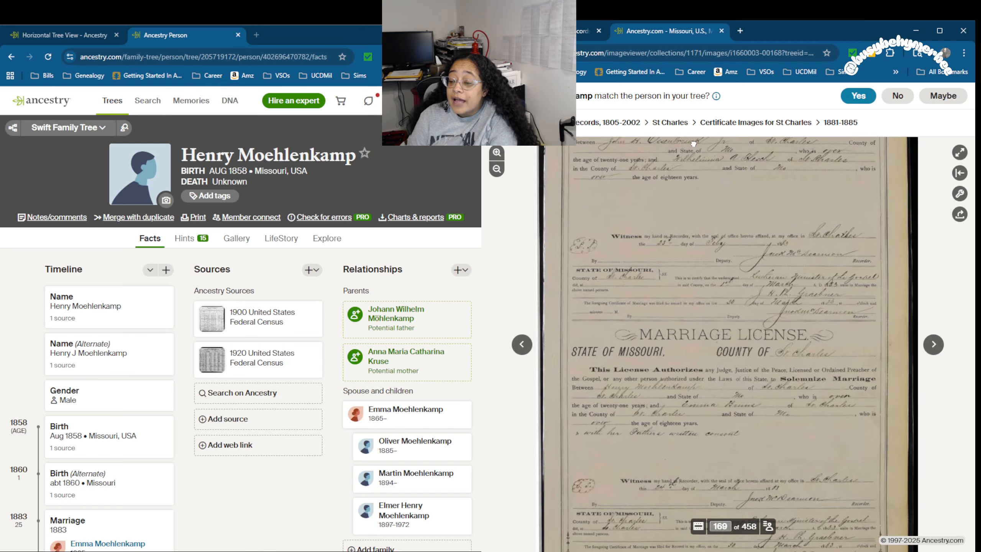
pyautogui.scroll(2, 733, 307)
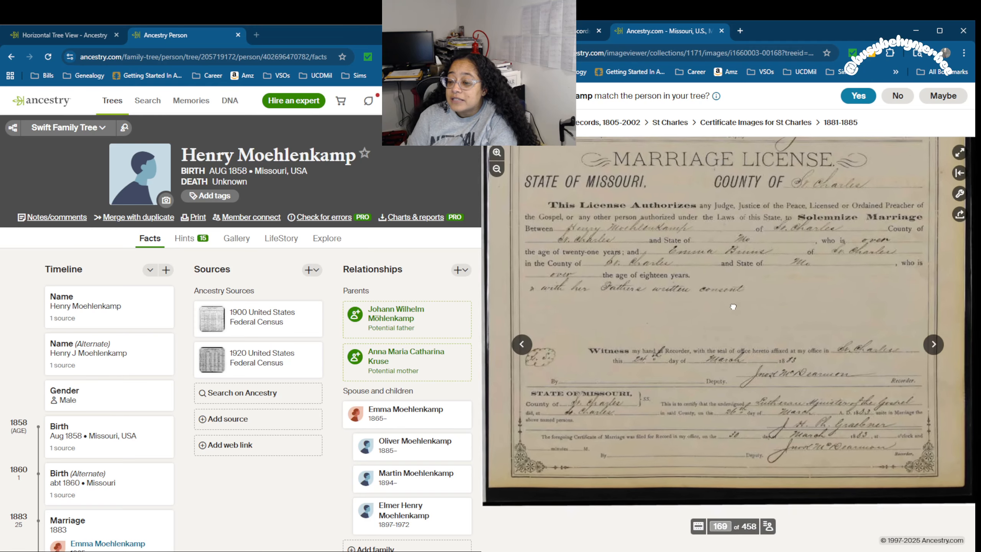
pyautogui.moveTo(733, 307); pyautogui.dragTo(746, 317)
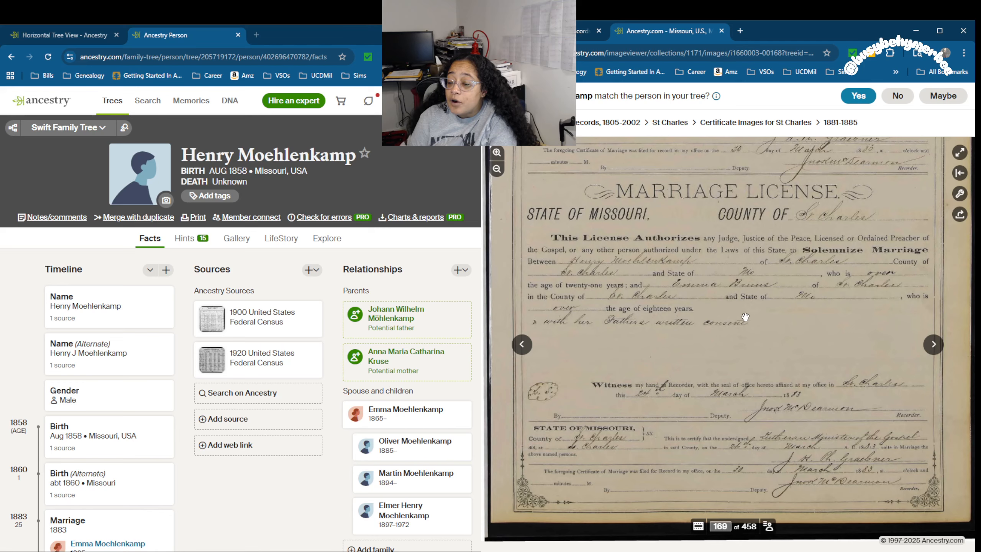
pyautogui.scroll(1, 746, 317)
pyautogui.scroll(-1, 746, 317)
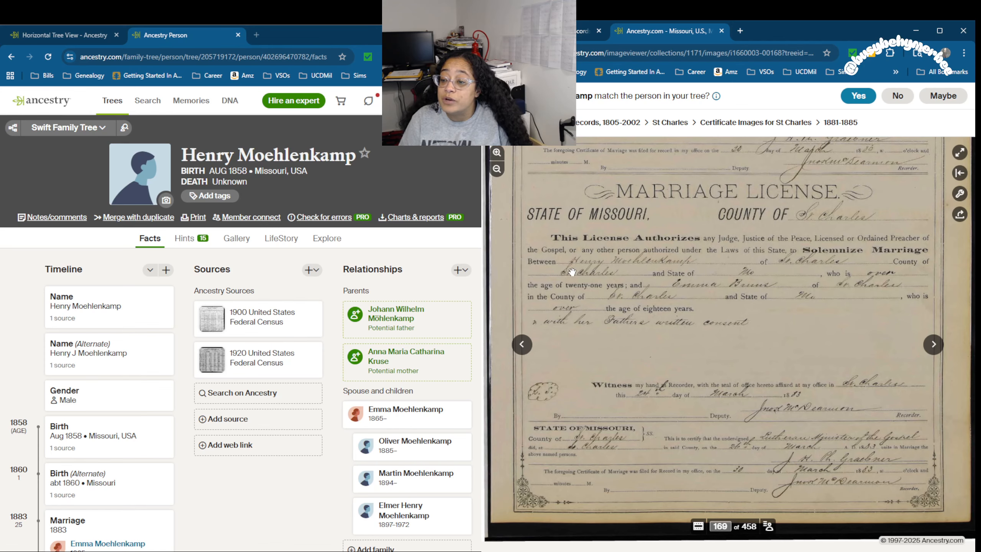
pyautogui.scroll(2, 733, 270)
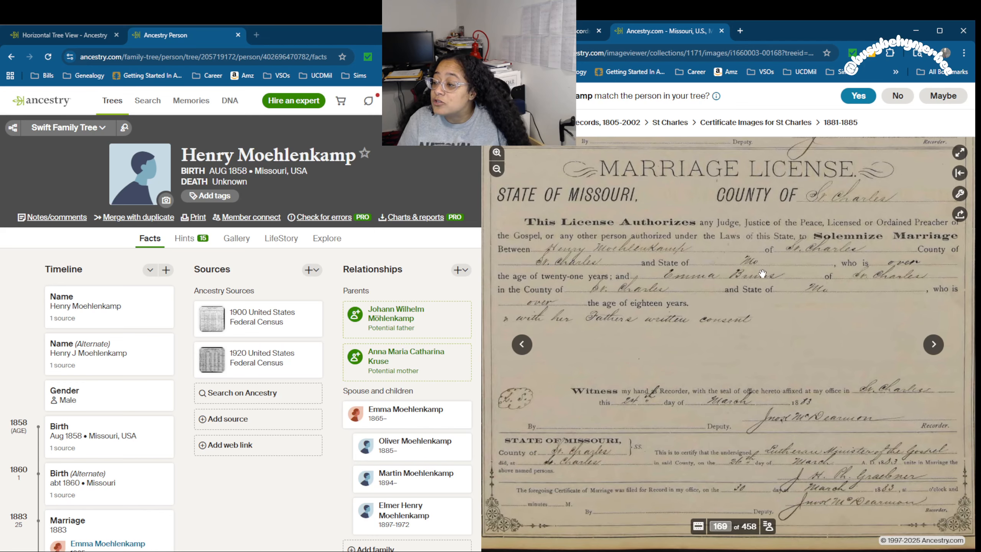
pyautogui.moveTo(762, 273); pyautogui.dragTo(770, 325)
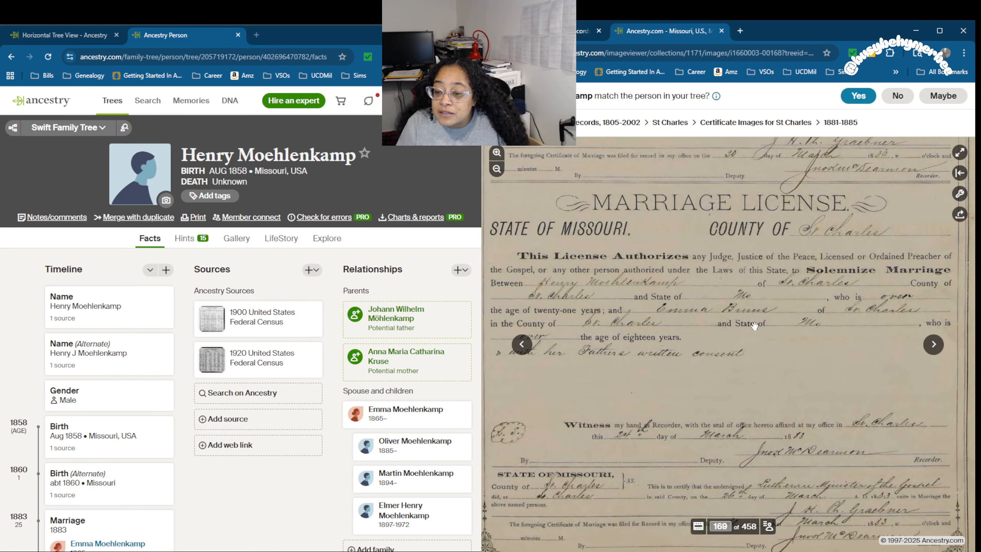
pyautogui.moveTo(670, 336); pyautogui.dragTo(683, 325)
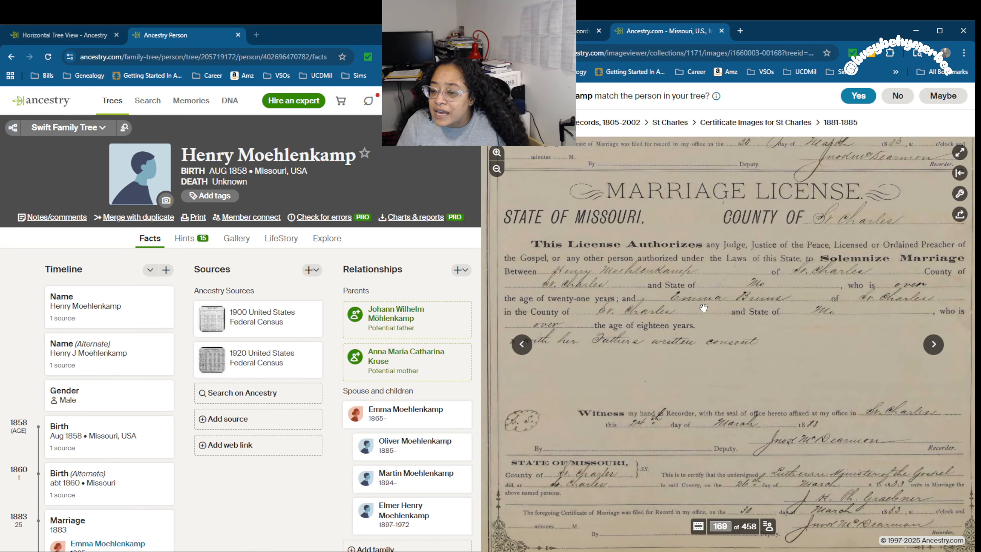
pyautogui.moveTo(764, 322); pyautogui.dragTo(769, 314)
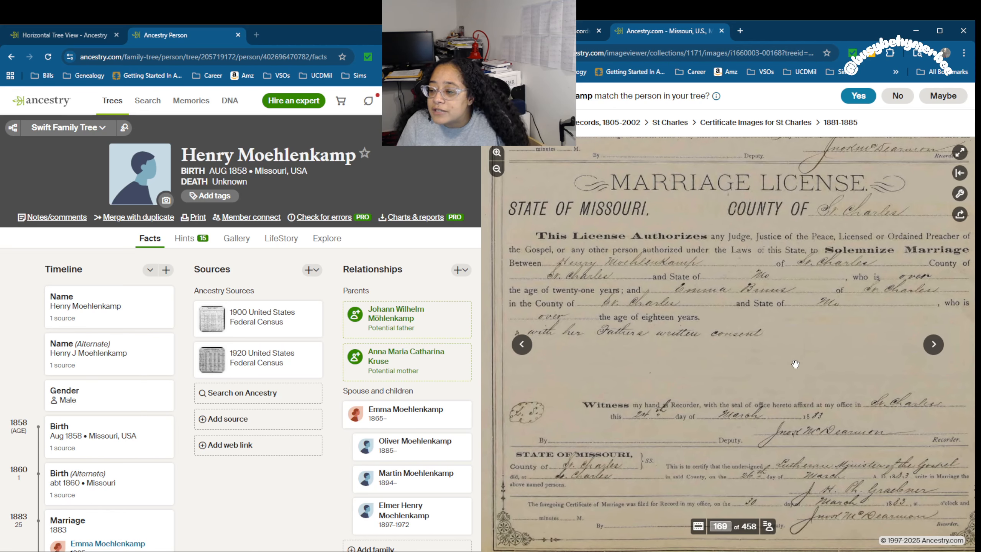
pyautogui.moveTo(897, 287); pyautogui.dragTo(918, 289)
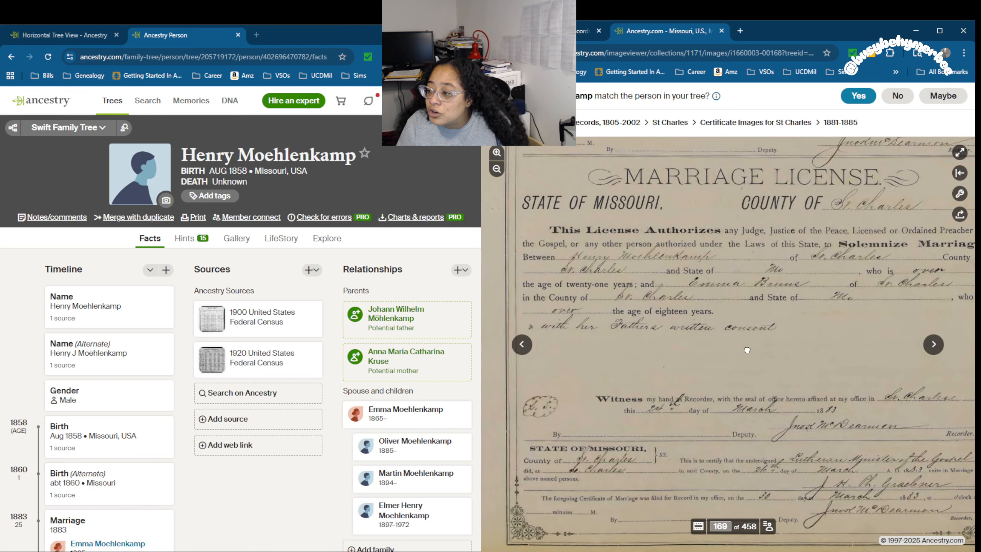
pyautogui.moveTo(743, 350); pyautogui.dragTo(754, 329)
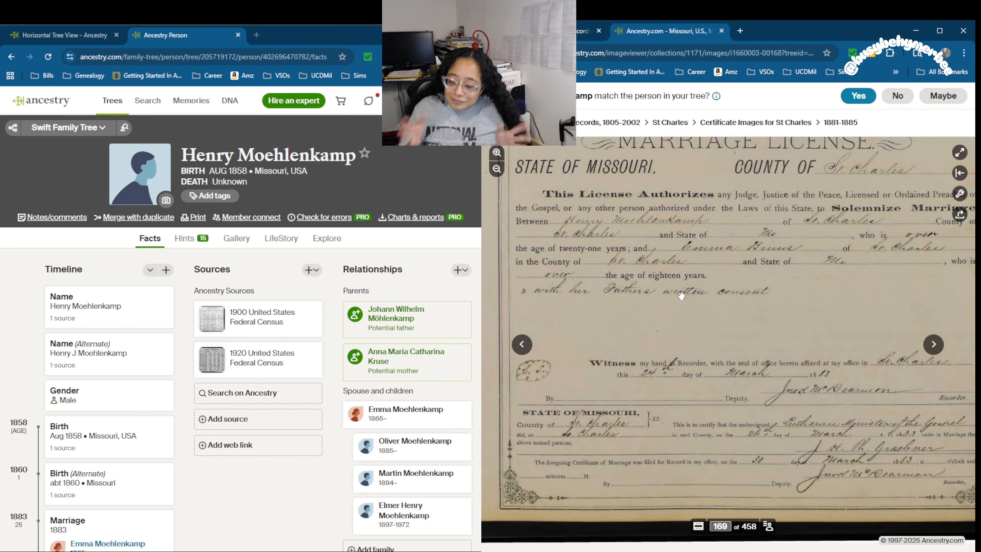
# Step: Examine the lower part of the marriage license for the witness date, recorder's signature, minister's certification and filing date
pyautogui.moveTo(695, 295); pyautogui.dragTo(689, 243)
pyautogui.scroll(1, 756, 274)
pyautogui.moveTo(812, 280); pyautogui.dragTo(789, 192)
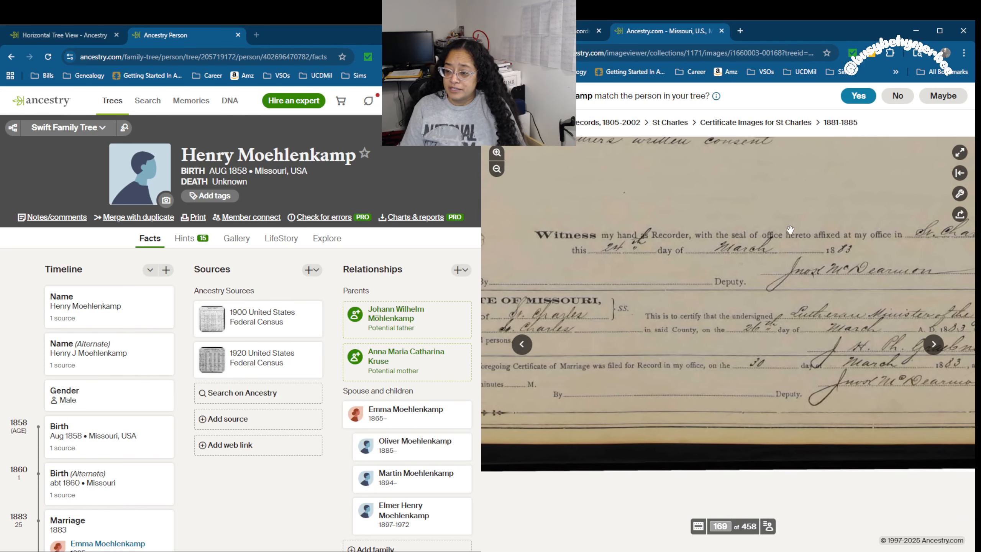
pyautogui.moveTo(787, 285); pyautogui.dragTo(773, 289)
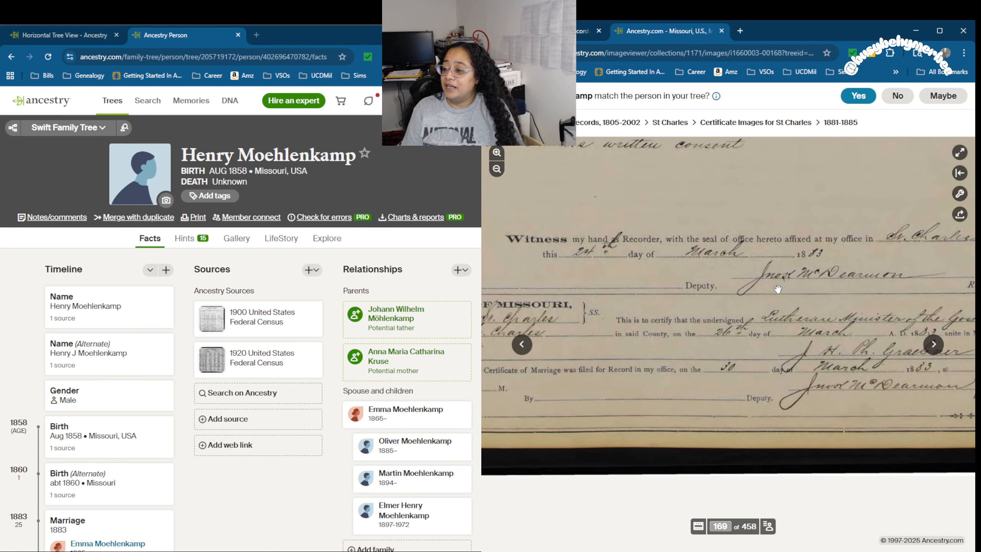
pyautogui.moveTo(812, 317); pyautogui.dragTo(783, 321)
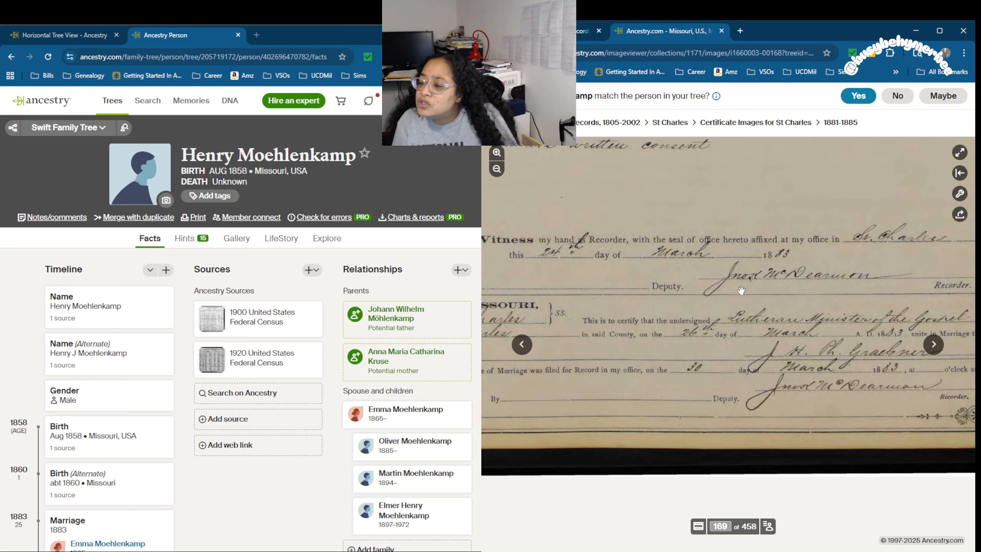
pyautogui.scroll(3, 741, 291)
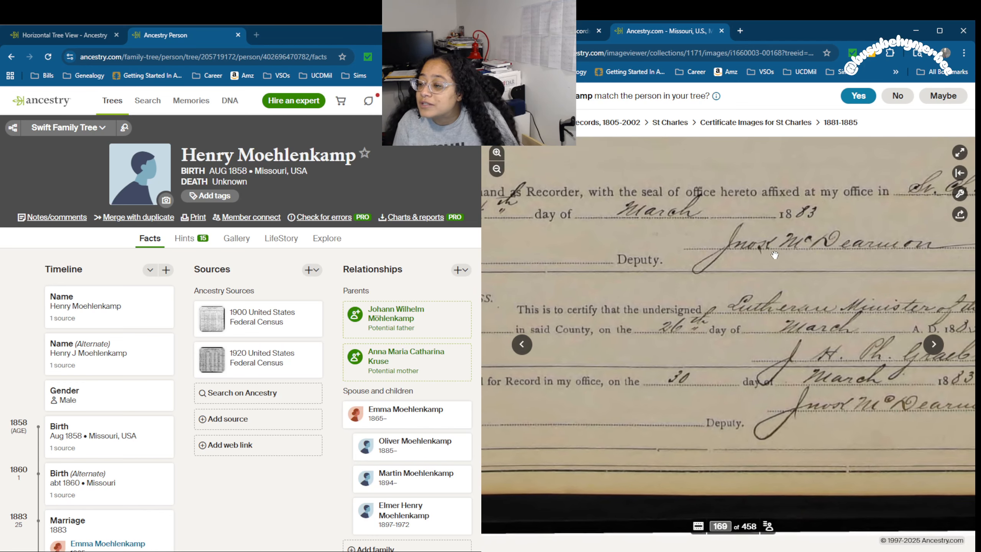
pyautogui.scroll(-2, 775, 255)
pyautogui.moveTo(772, 259); pyautogui.dragTo(849, 220)
pyautogui.moveTo(680, 393); pyautogui.dragTo(744, 379)
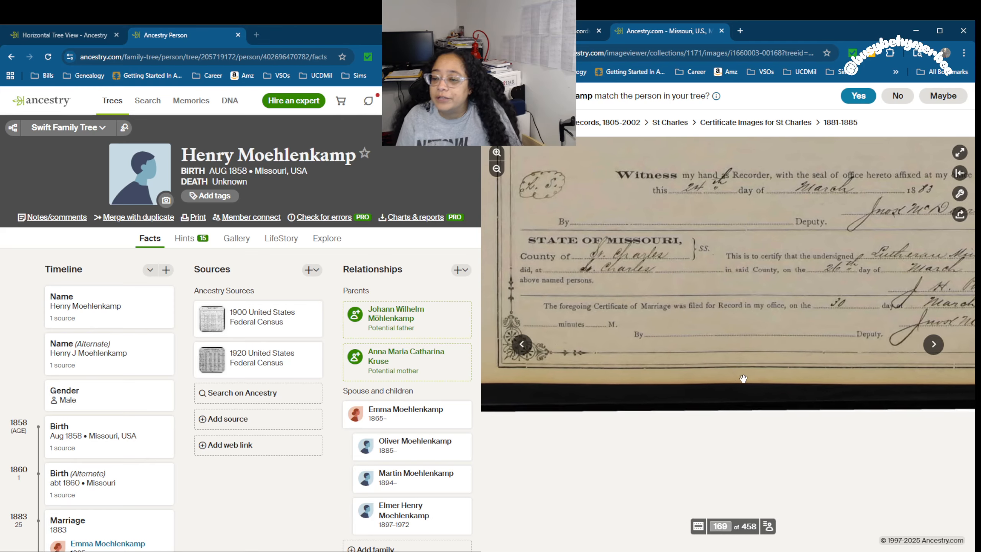
pyautogui.scroll(2, 744, 379)
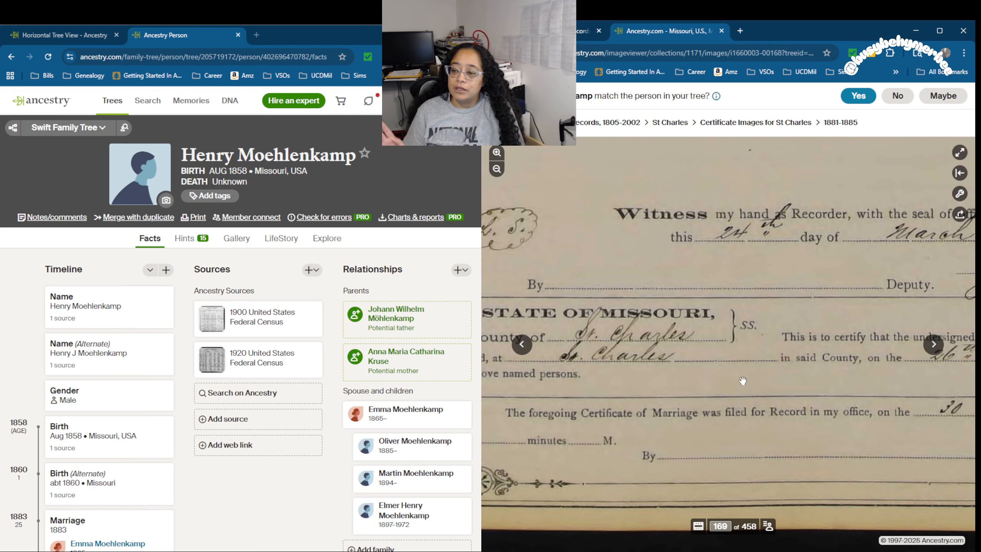
# Step: Examine the marriage license's certification section for the ceremony's county and town, the wedding date, the officiating minister and the filing date
pyautogui.moveTo(743, 380); pyautogui.dragTo(822, 331)
pyautogui.moveTo(951, 363); pyautogui.dragTo(934, 336)
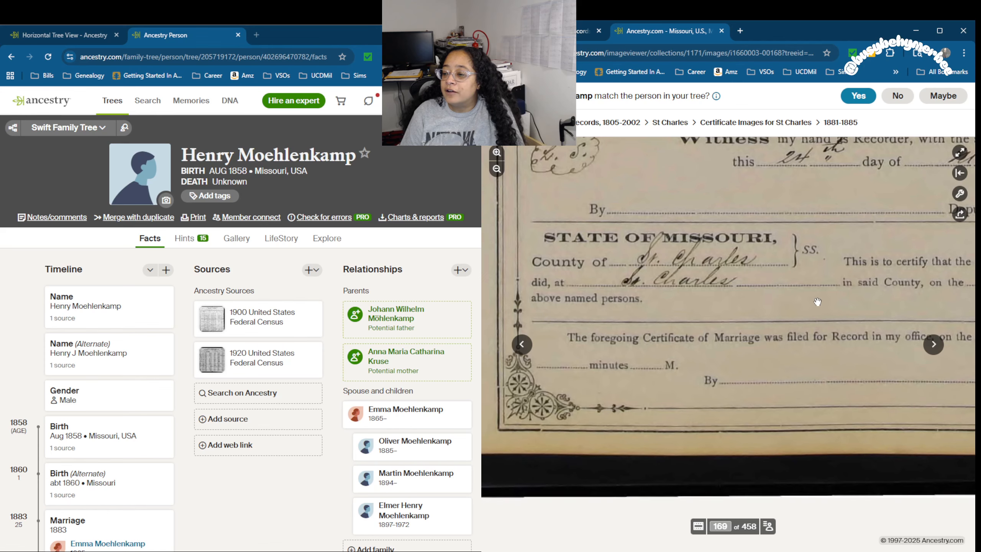
pyautogui.moveTo(807, 259); pyautogui.dragTo(625, 284)
pyautogui.moveTo(738, 324); pyautogui.dragTo(683, 333)
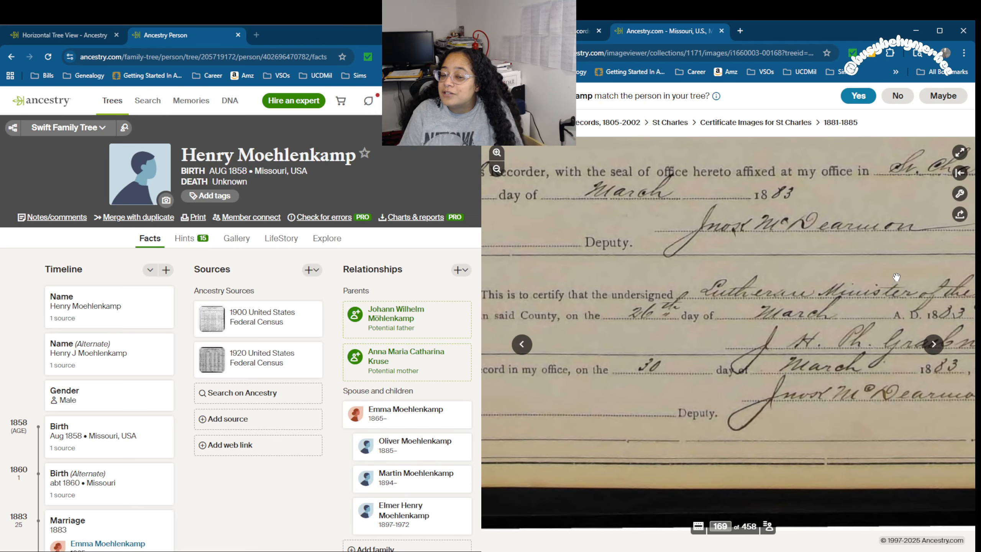
pyautogui.moveTo(895, 277); pyautogui.dragTo(745, 273)
pyautogui.moveTo(912, 220); pyautogui.dragTo(917, 219)
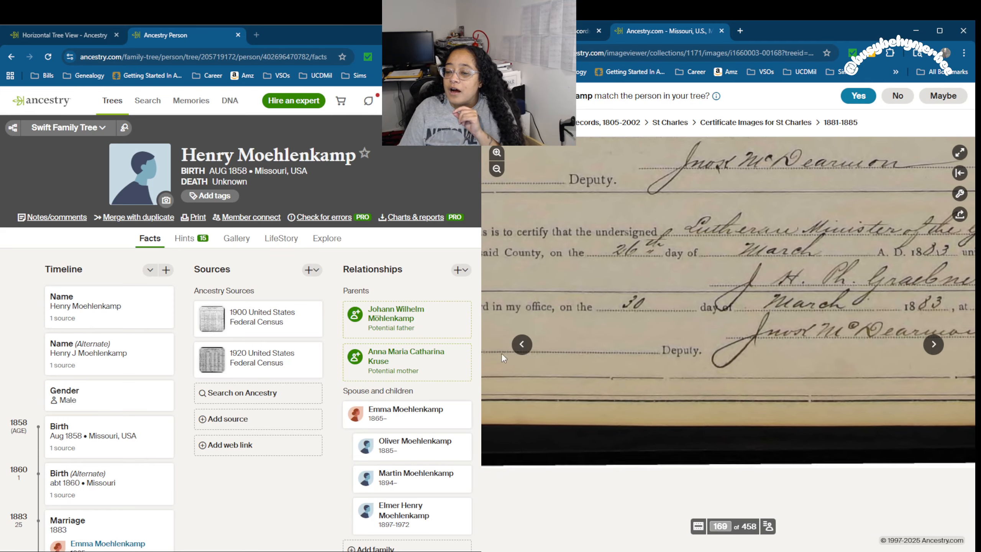
pyautogui.moveTo(503, 357); pyautogui.dragTo(891, 331)
pyautogui.moveTo(975, 300)
pyautogui.mouseDown()
pyautogui.moveTo(752, 303)
pyautogui.moveTo(972, 308)
pyautogui.mouseUp()
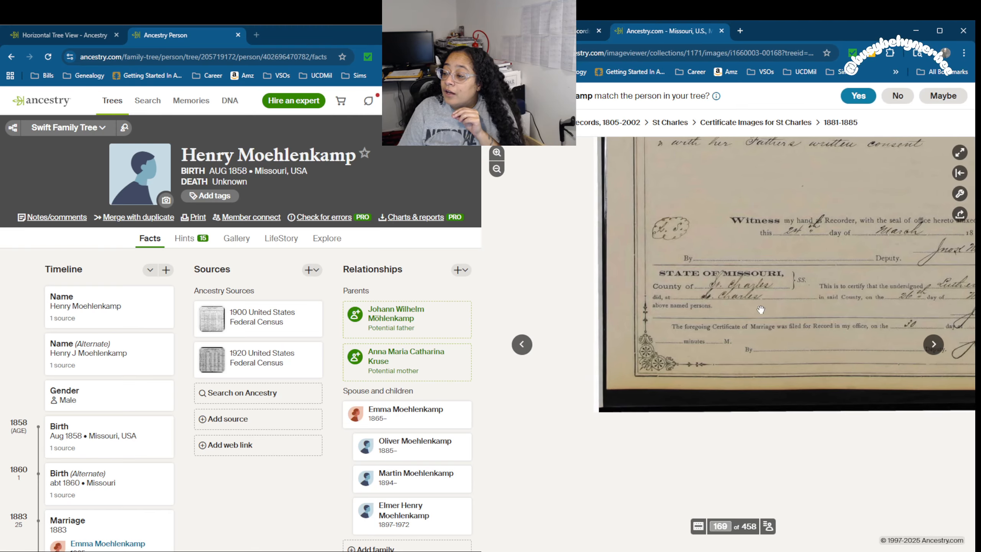
pyautogui.moveTo(755, 315); pyautogui.dragTo(607, 336)
pyautogui.moveTo(815, 342); pyautogui.dragTo(792, 341)
# Step: Compare the license's issue, ceremony and filing dates, and reread the couple's details and the consent note on the whole license
pyautogui.scroll(4, 752, 351)
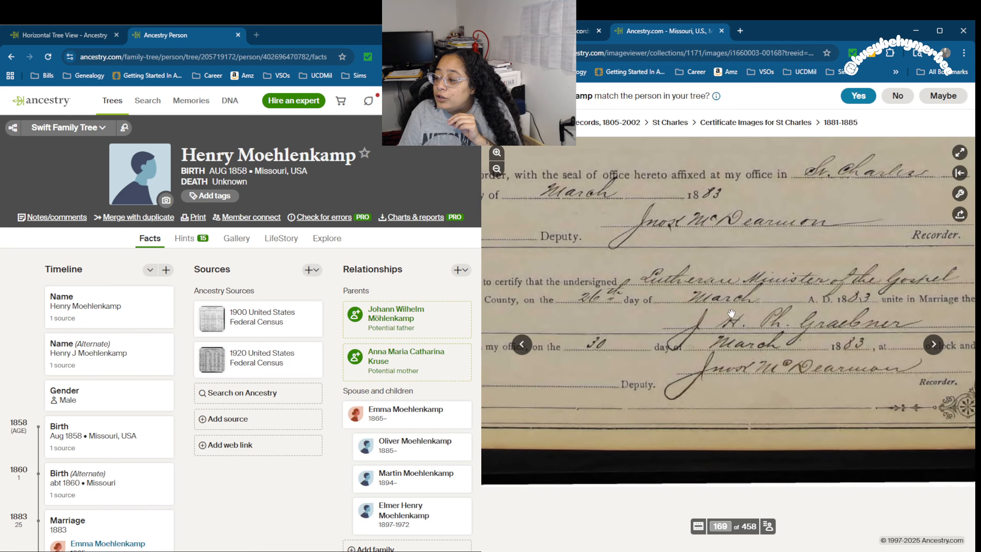
pyautogui.moveTo(507, 319); pyautogui.dragTo(560, 348)
pyautogui.moveTo(755, 368); pyautogui.dragTo(675, 369)
pyautogui.moveTo(742, 347); pyautogui.dragTo(667, 351)
pyautogui.moveTo(848, 355); pyautogui.dragTo(732, 366)
pyautogui.moveTo(510, 310); pyautogui.dragTo(597, 334)
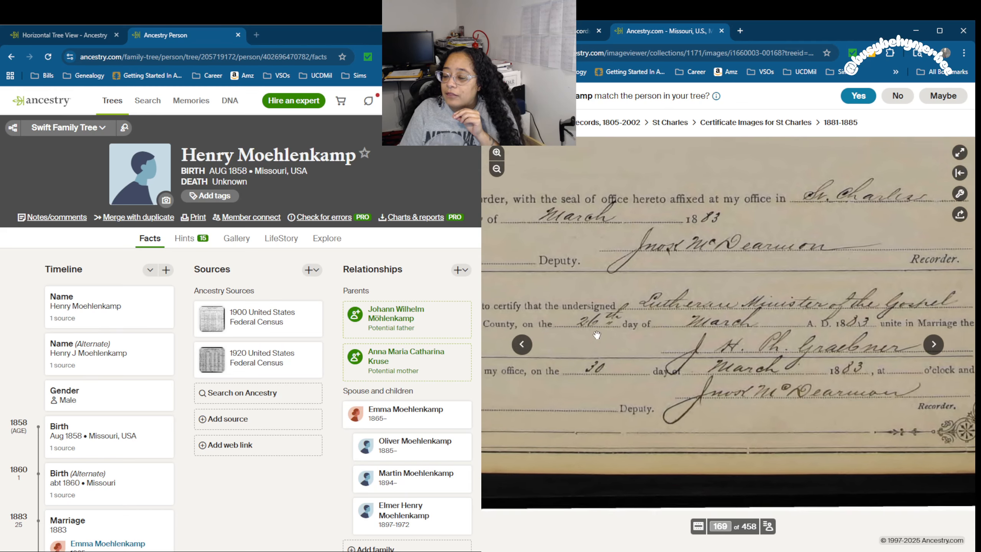
pyautogui.scroll(-3, 597, 335)
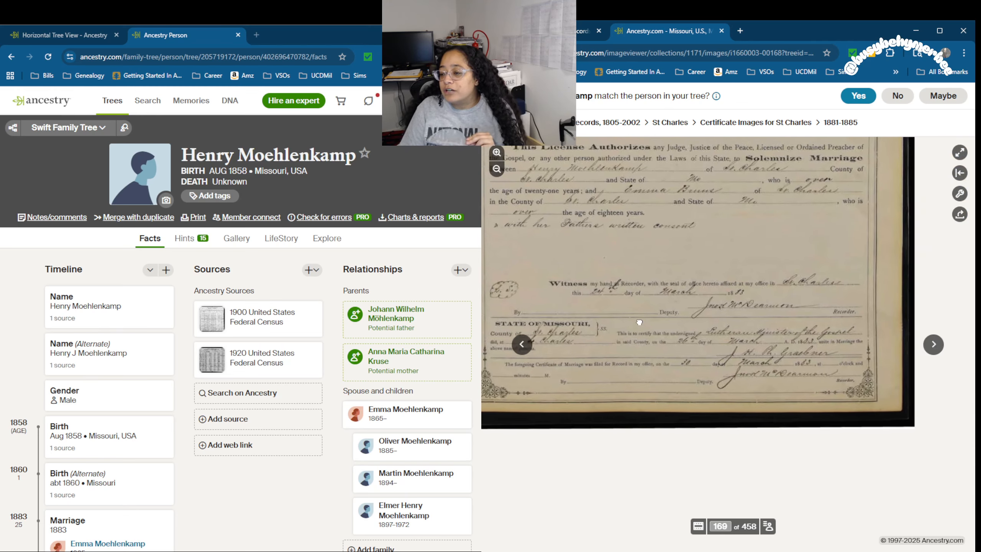
pyautogui.scroll(1, 664, 338)
pyautogui.moveTo(754, 253); pyautogui.dragTo(763, 287)
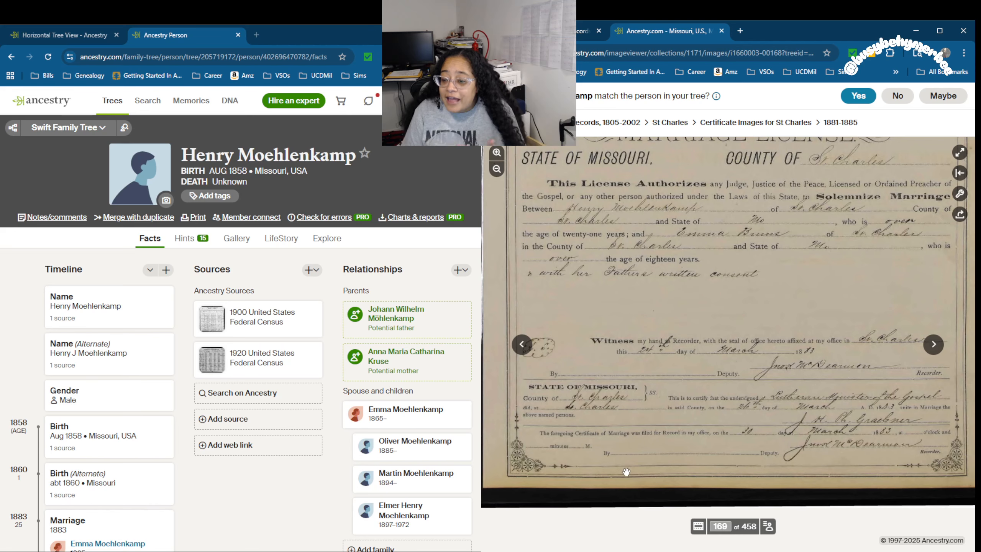
pyautogui.scroll(-2, 692, 450)
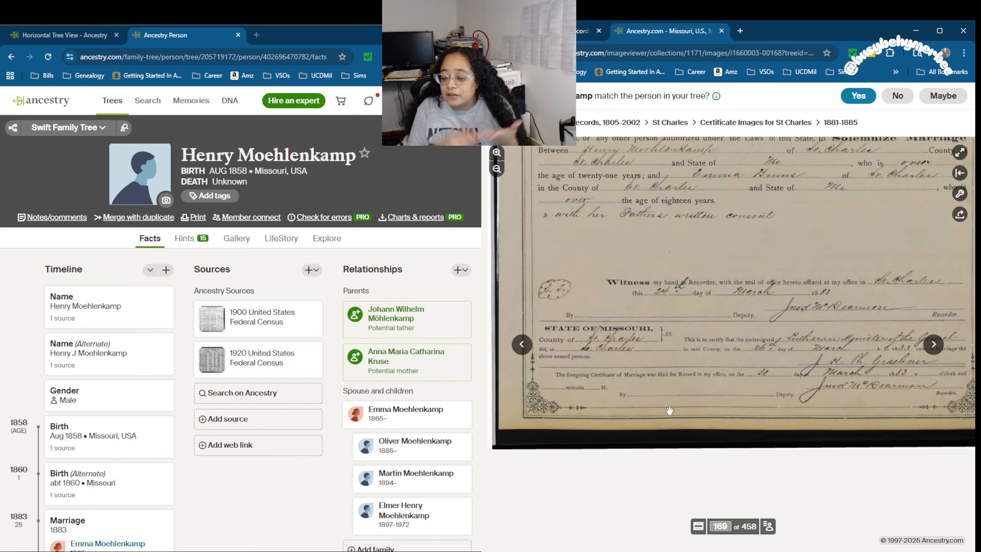
pyautogui.moveTo(767, 410); pyautogui.dragTo(736, 424)
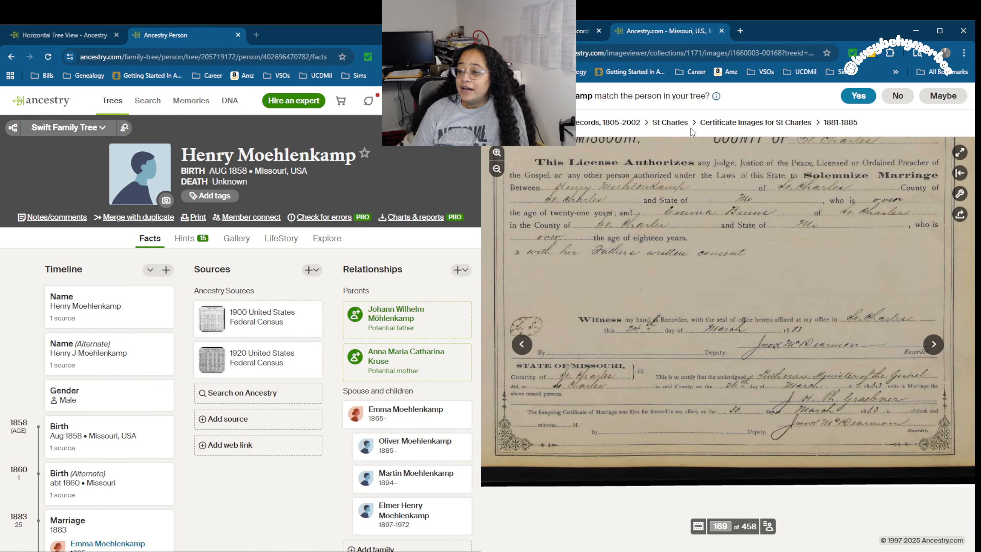
# Step: Accept the father's Missouri, U.S., Marriage Records, 1805-2002 hint and check its merge facts against the license image
pyautogui.click(556, 31)
pyautogui.scroll(-1, 746, 345)
pyautogui.click(685, 445)
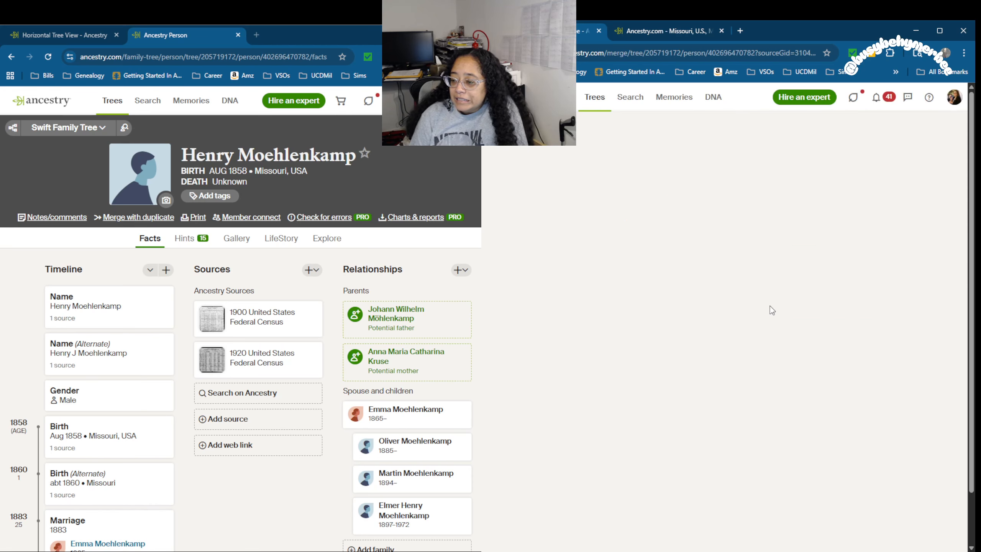
pyautogui.scroll(-5, 765, 298)
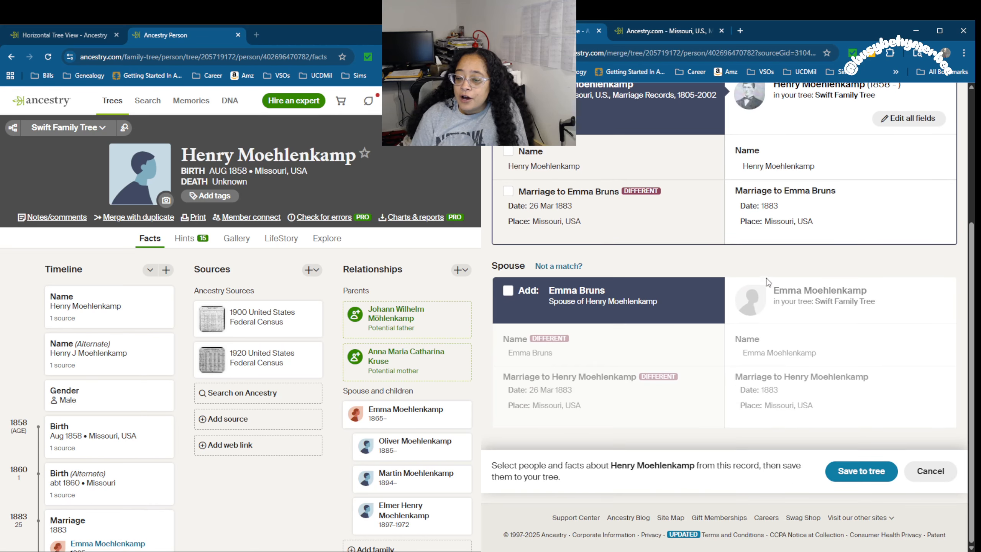
pyautogui.click(654, 30)
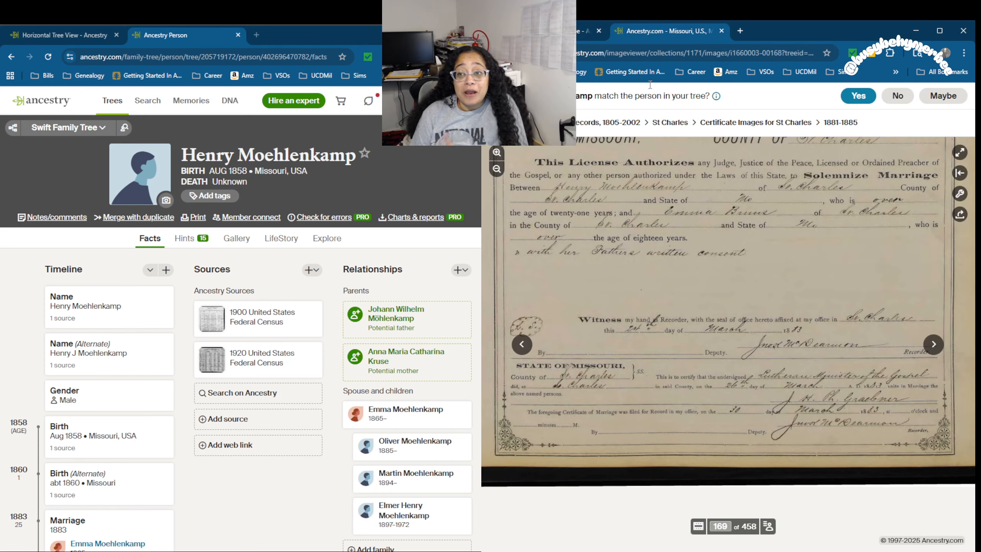
pyautogui.click(579, 31)
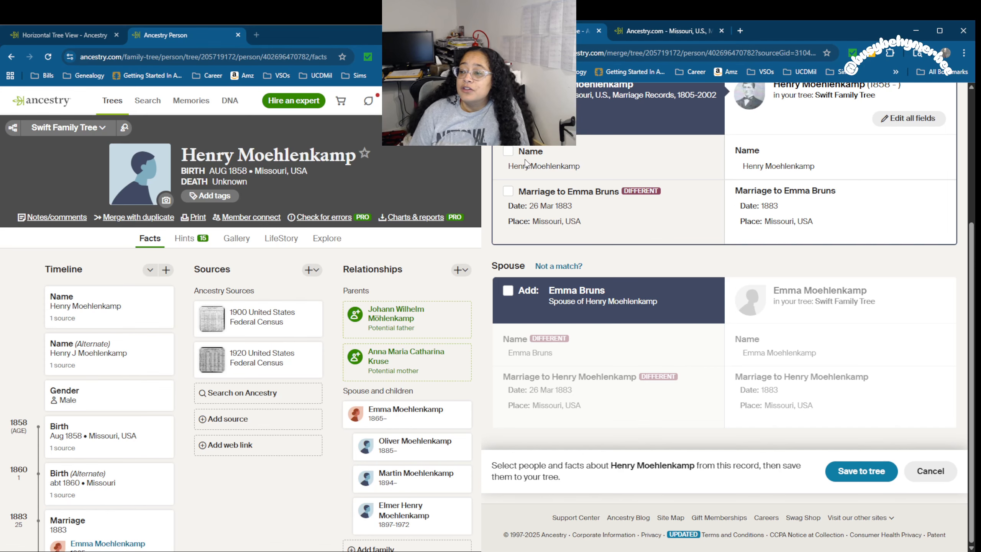
pyautogui.click(664, 31)
pyautogui.click(583, 31)
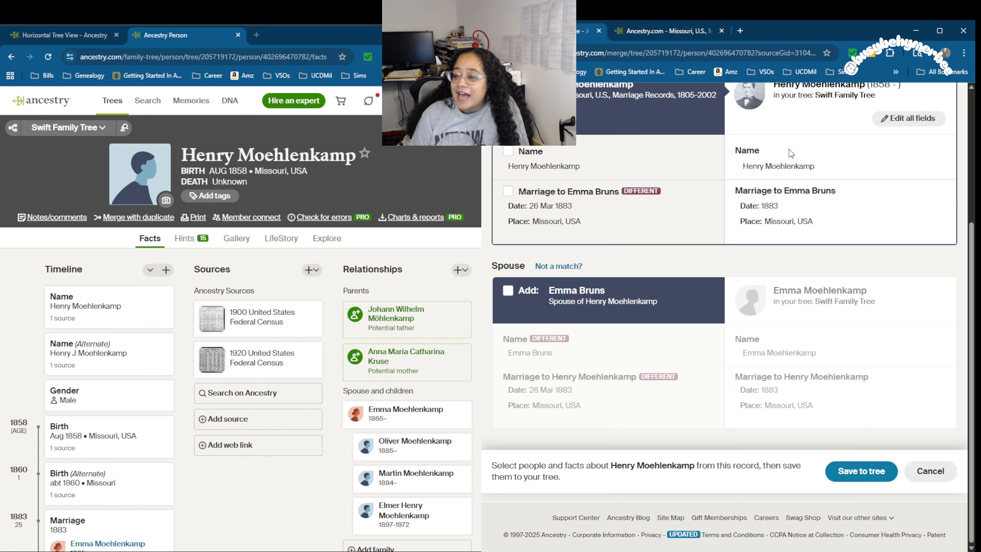
# Step: Edit the father's existing marriage fact to 26 Mar 1883 in St Charles, St Charles, Missouri, USA
pyautogui.click(816, 223)
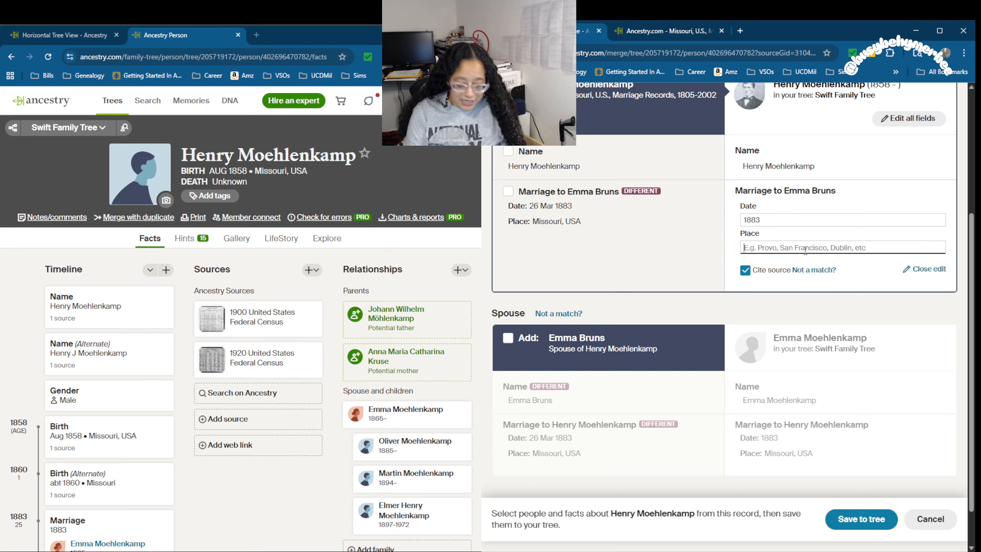
pyautogui.write('St')
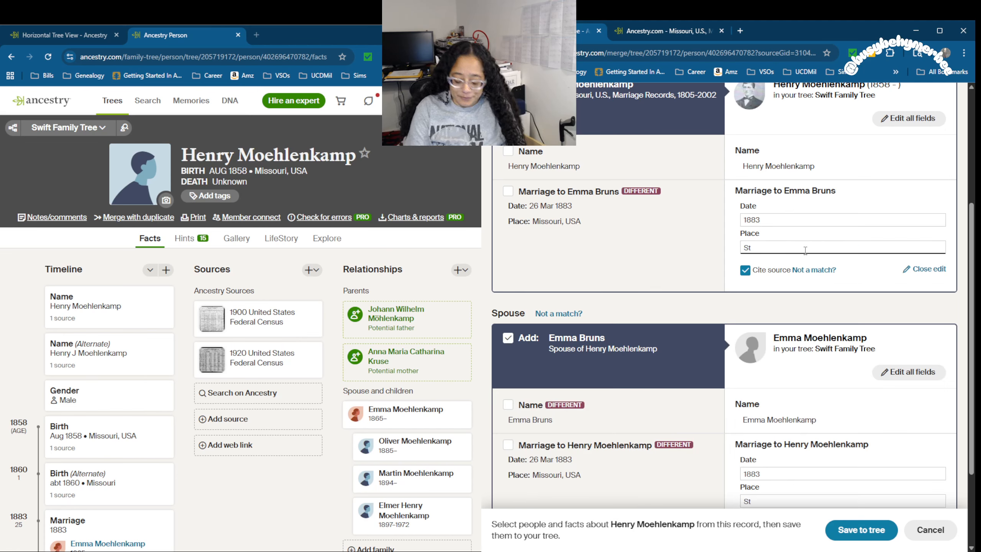
pyautogui.write(' Charles,')
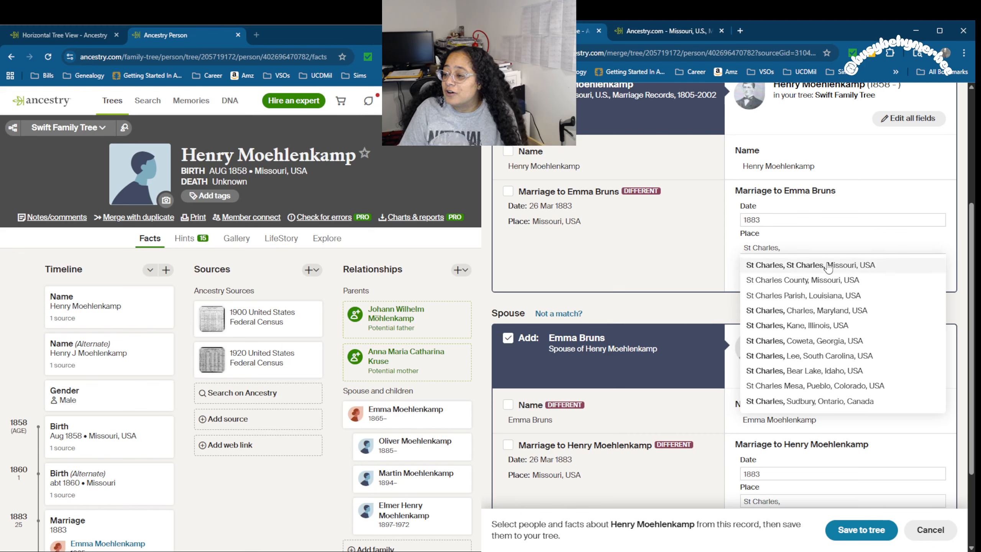
pyautogui.click(810, 265)
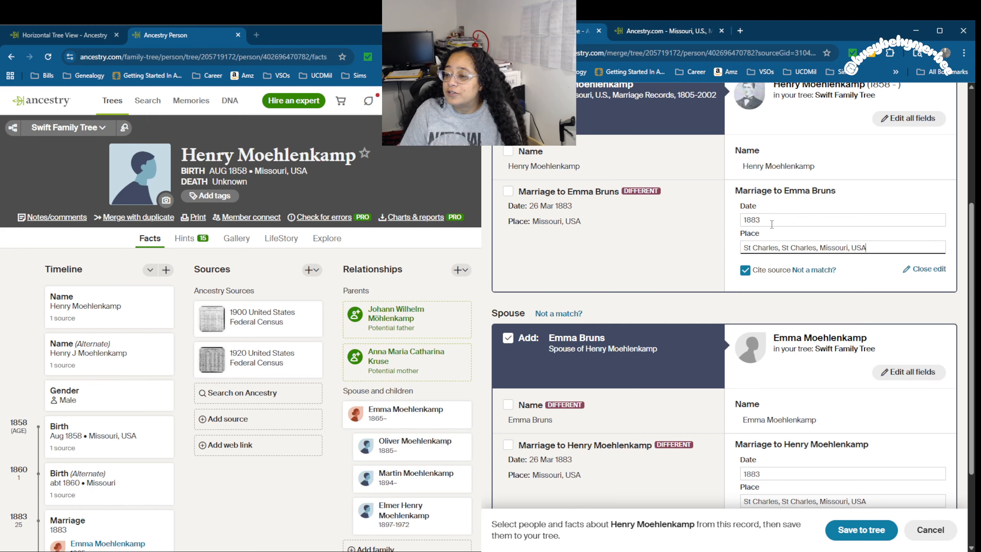
pyautogui.click(743, 220)
pyautogui.write('26 ')
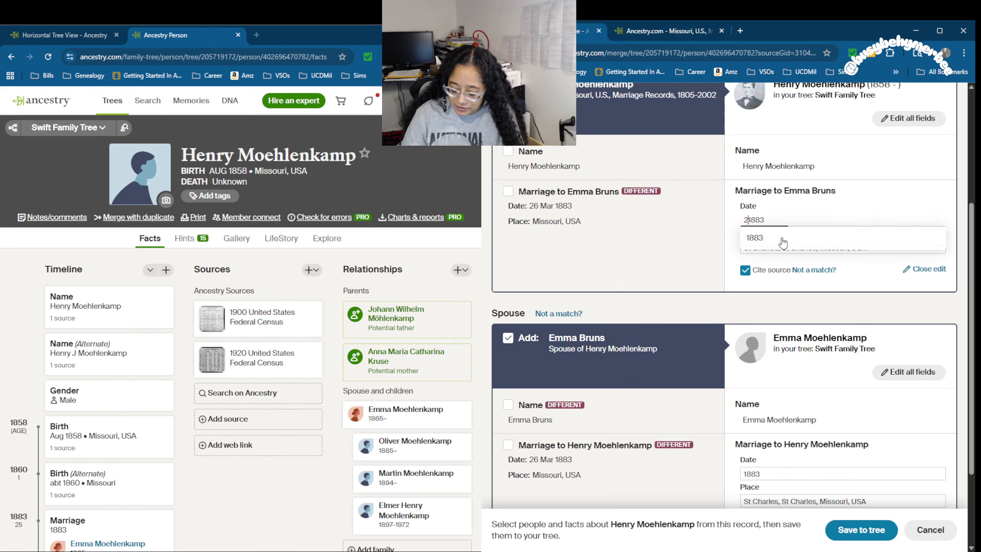
pyautogui.write('Mar')
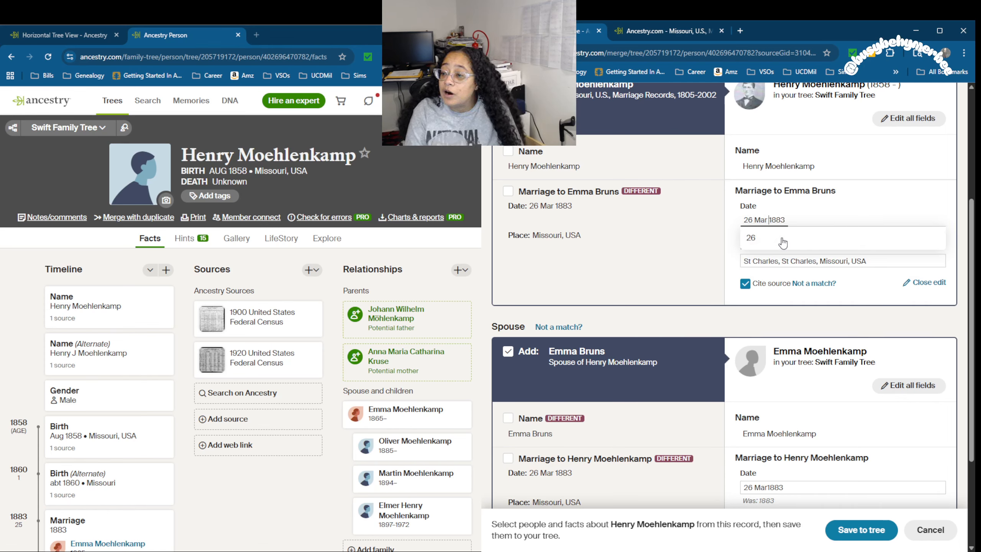
pyautogui.click(900, 182)
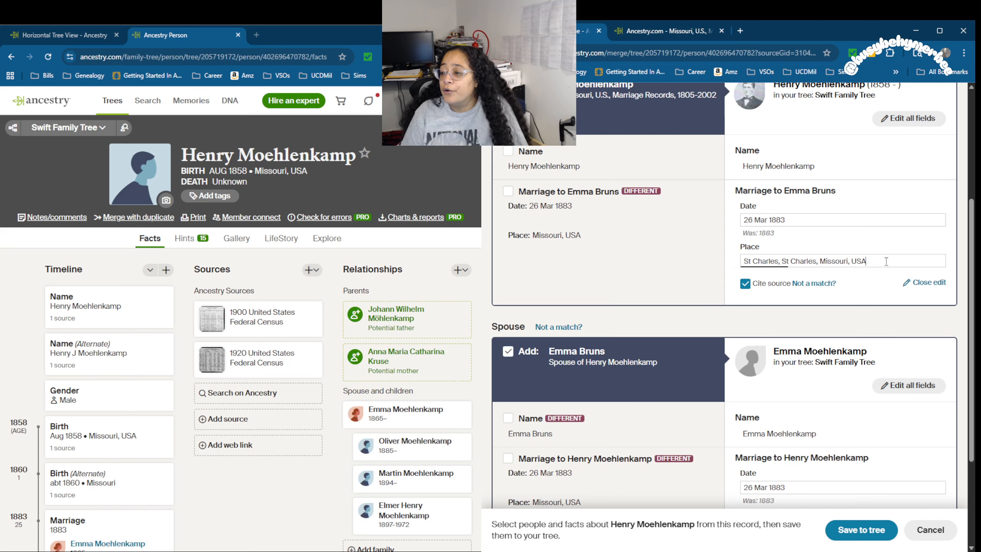
pyautogui.click(914, 259)
pyautogui.scroll(-4, 872, 249)
pyautogui.click(708, 167)
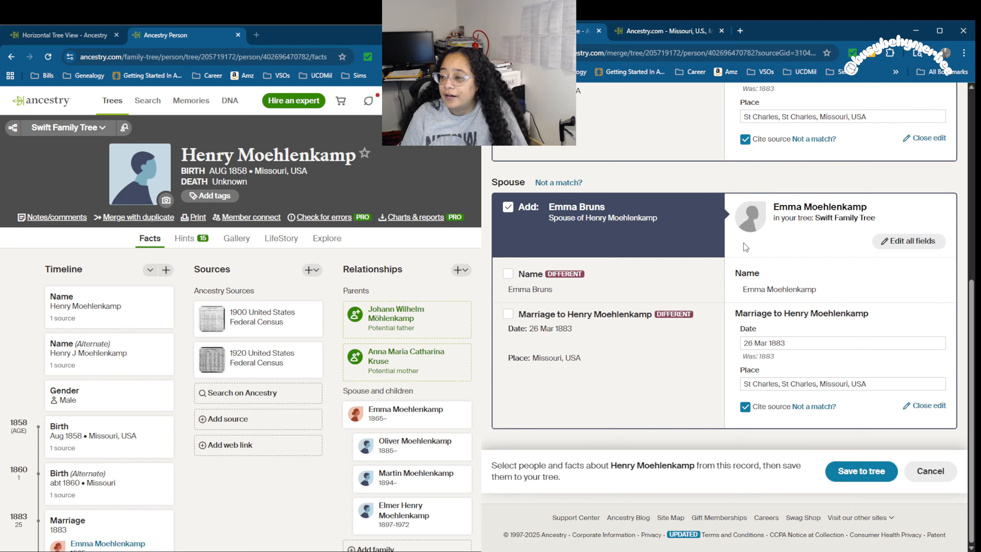
# Step: Include the record's marriage fact for the father and set its place to St Charles, St Charles, Missouri, USA
pyautogui.scroll(2, 744, 242)
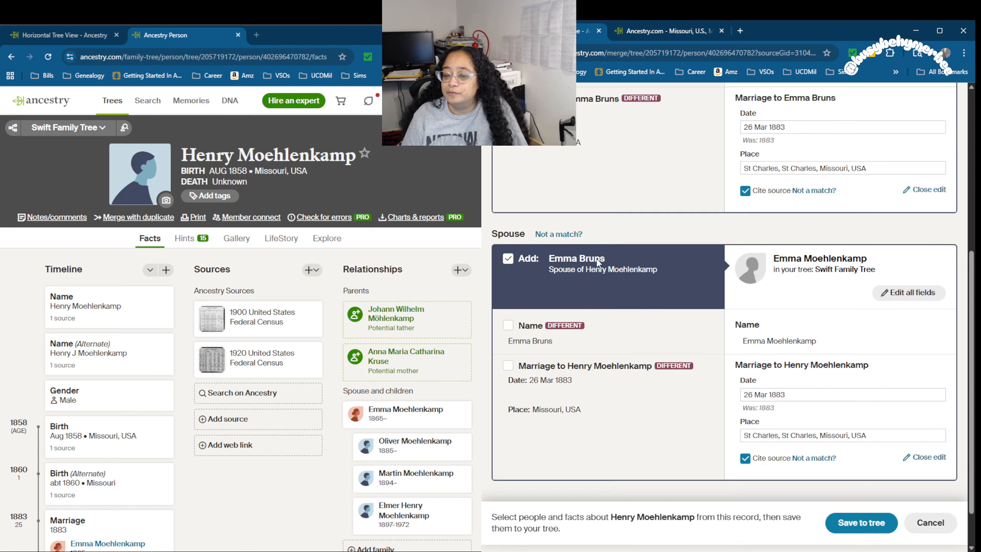
pyautogui.scroll(3, 519, 294)
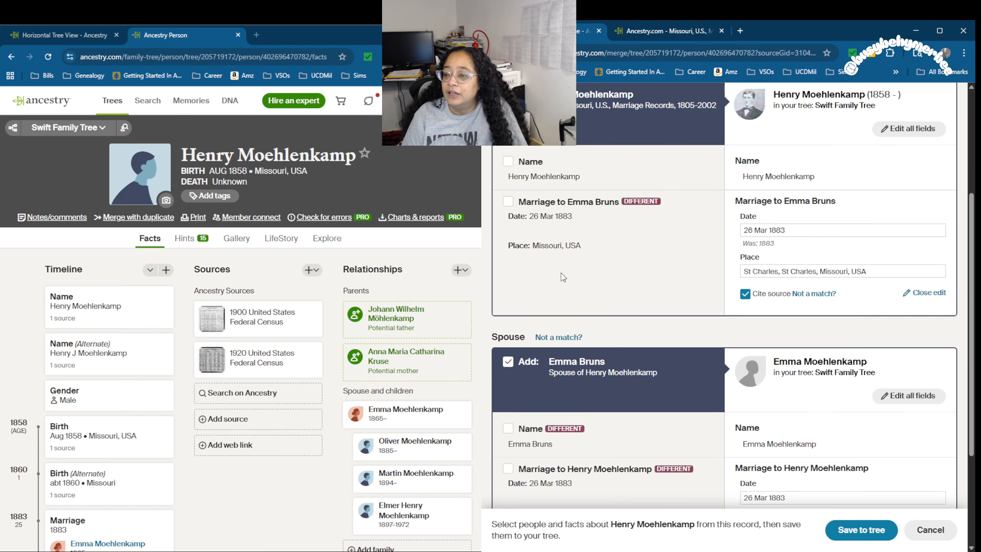
pyautogui.click(517, 203)
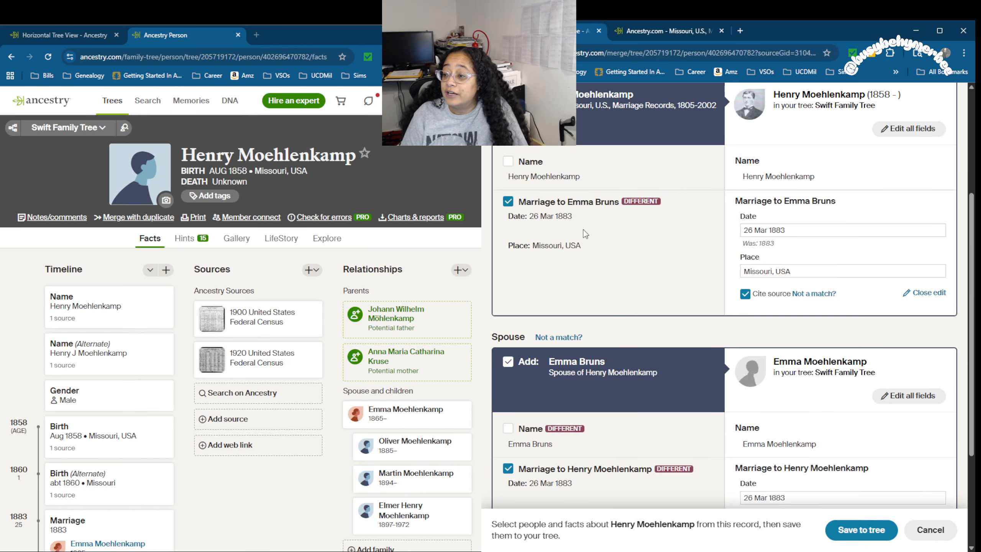
pyautogui.click(747, 274)
pyautogui.write('St Charles')
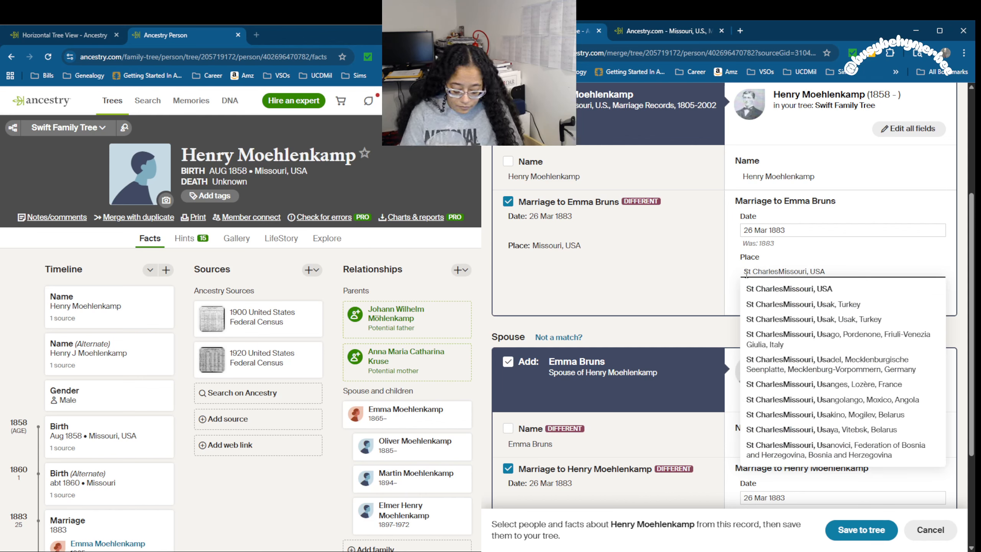
pyautogui.write(',')
pyautogui.click(863, 294)
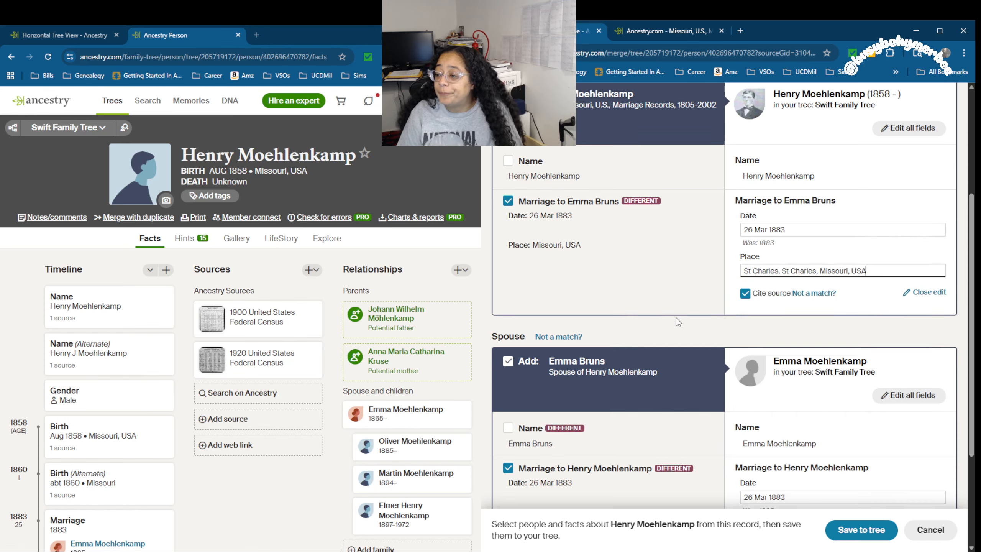
# Step: Include the spouse's name from the record as an alternate name and save the marriage record to the tree
pyautogui.scroll(-4, 676, 317)
pyautogui.click(508, 274)
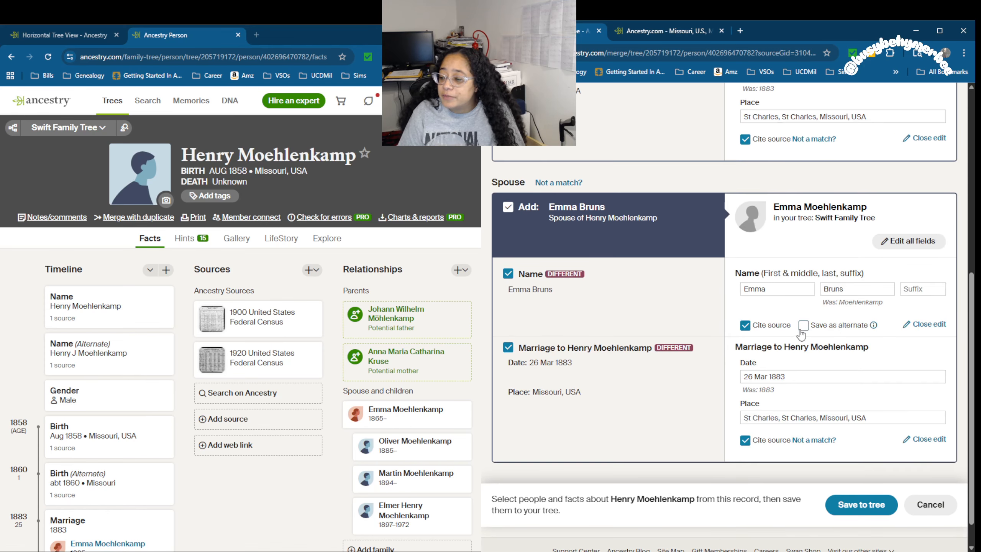
pyautogui.scroll(-1, 832, 344)
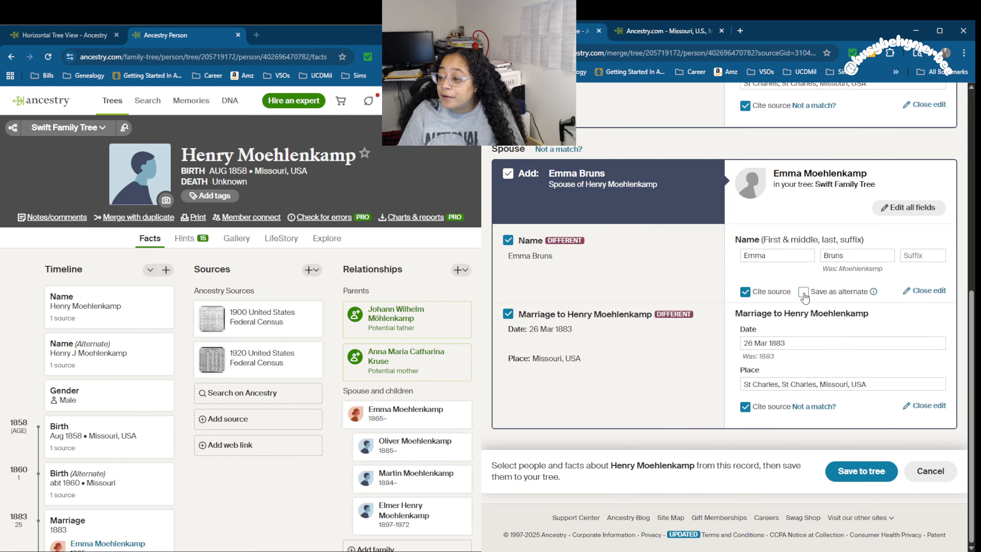
pyautogui.click(804, 294)
pyautogui.scroll(6, 804, 294)
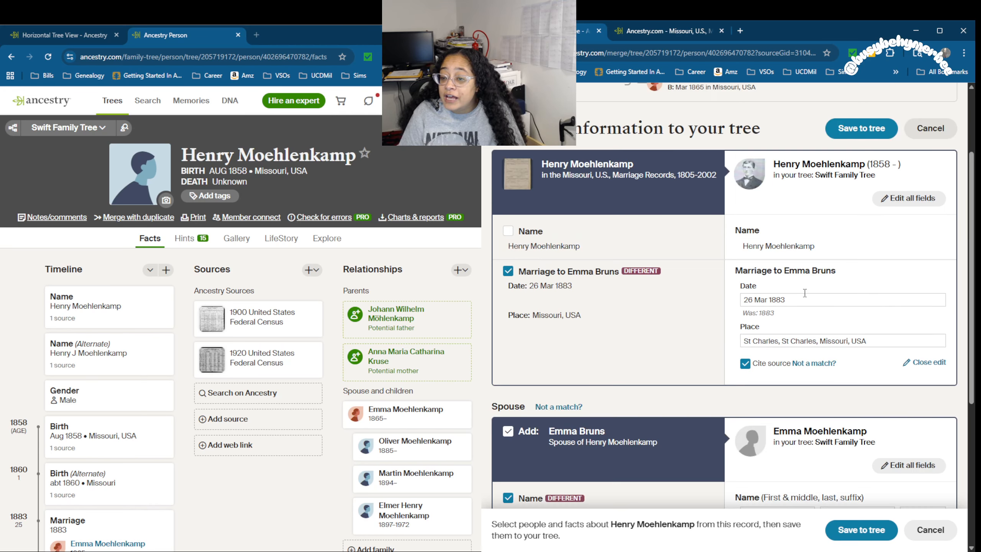
pyautogui.scroll(-6, 804, 292)
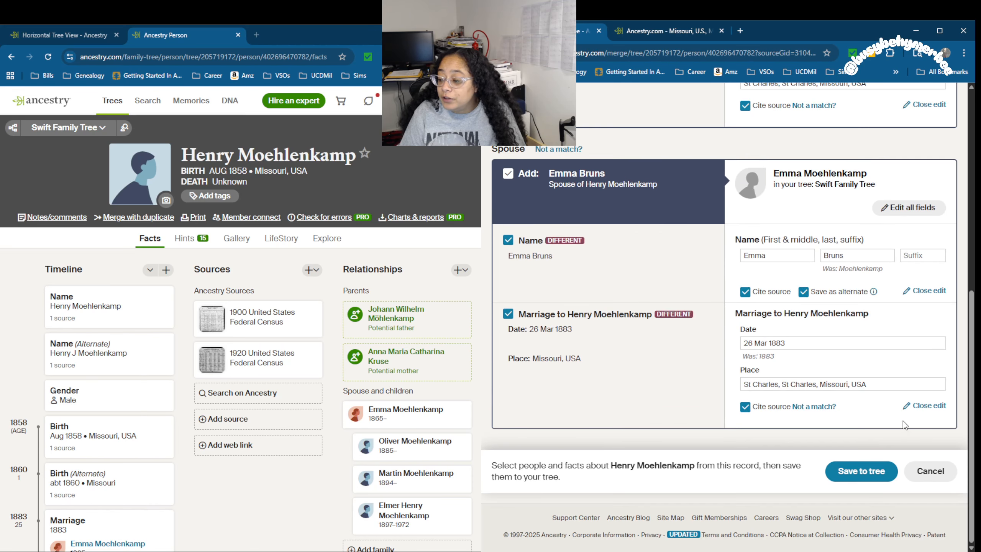
pyautogui.click(841, 473)
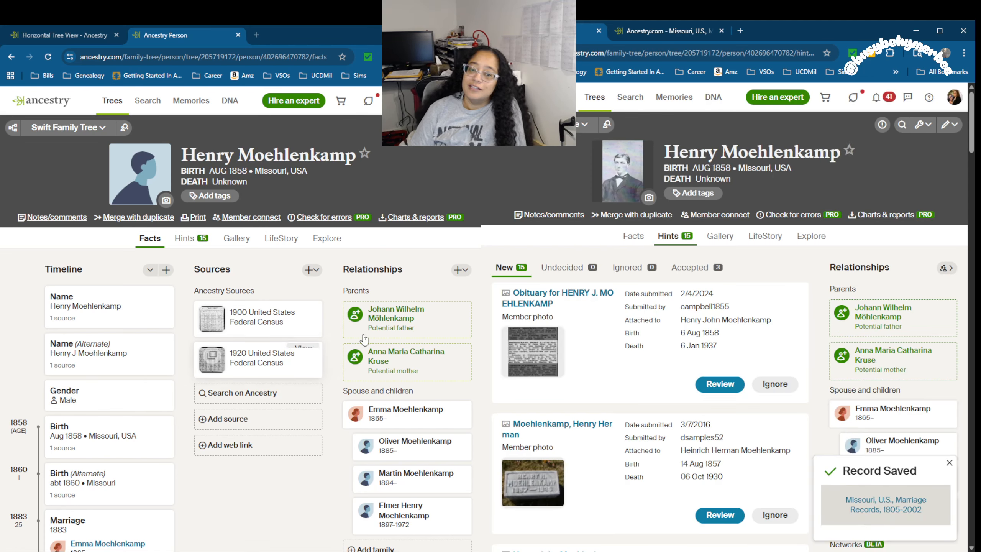
# Step: Refresh the father's facts page and look through his remaining new hints, from the member photos to the 1880 census
pyautogui.click(50, 58)
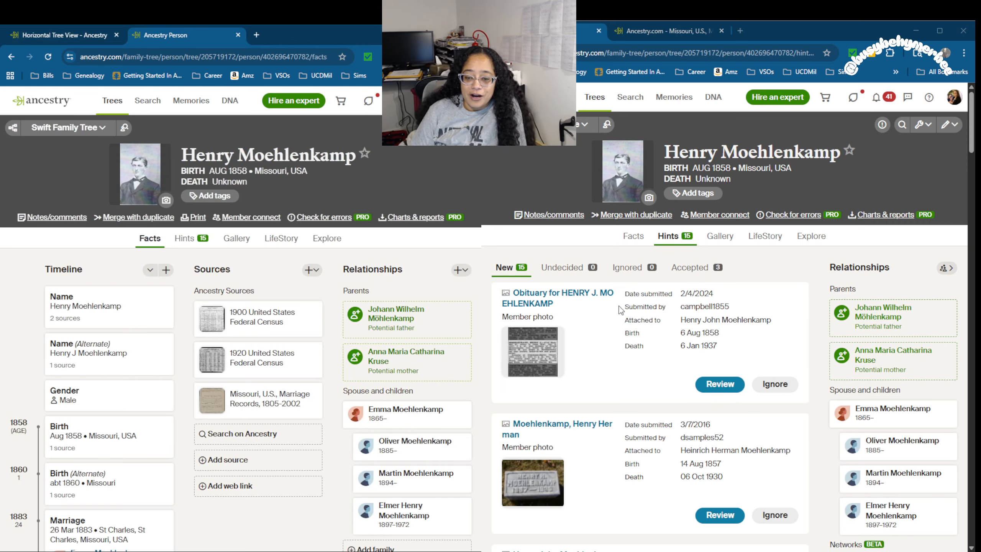
pyautogui.scroll(-10, 620, 303)
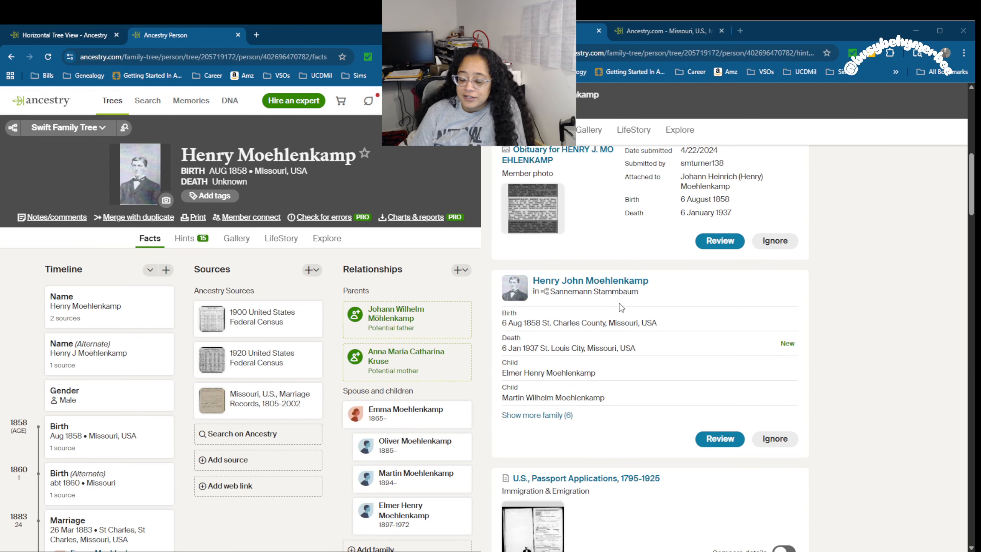
pyautogui.scroll(-3, 606, 293)
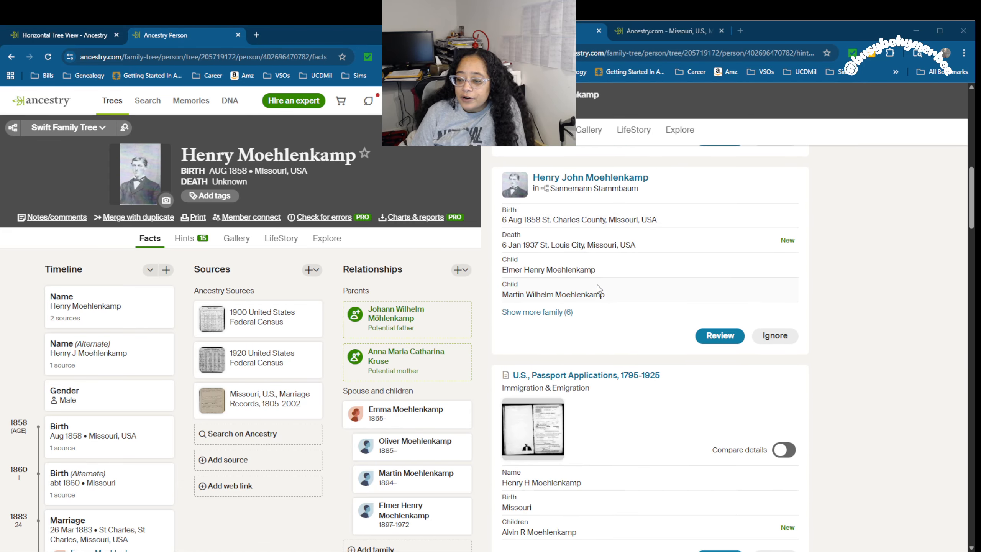
pyautogui.scroll(-3, 597, 285)
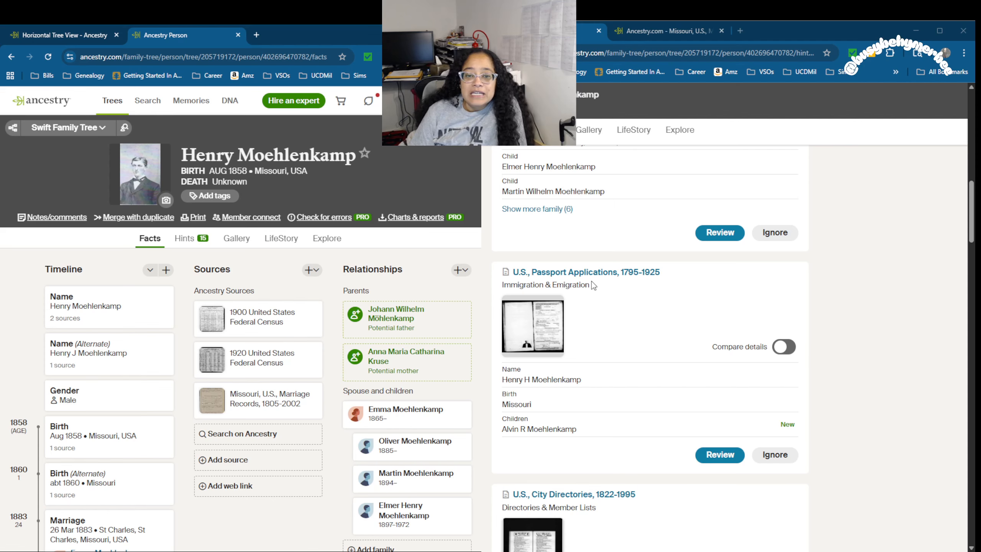
pyautogui.scroll(-10, 594, 380)
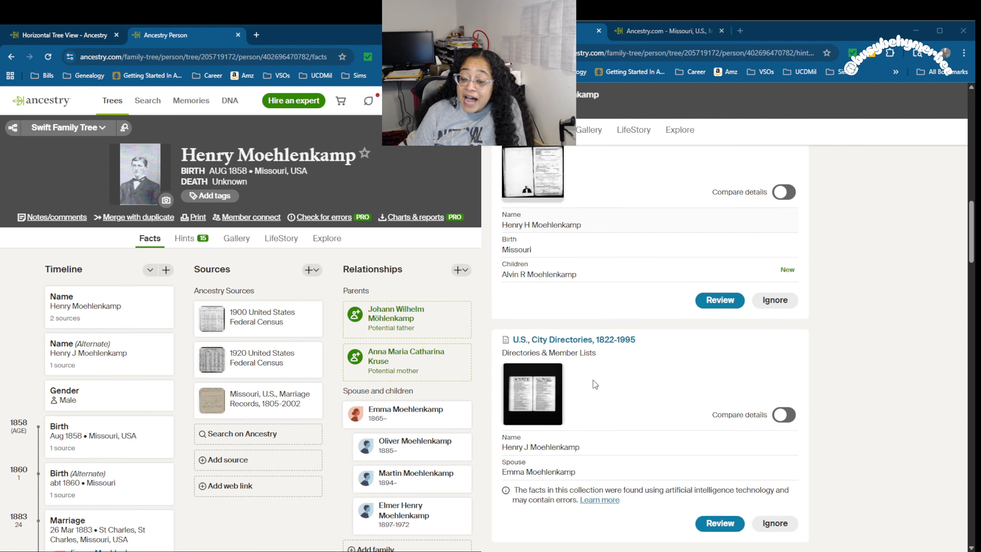
pyautogui.scroll(-8, 586, 378)
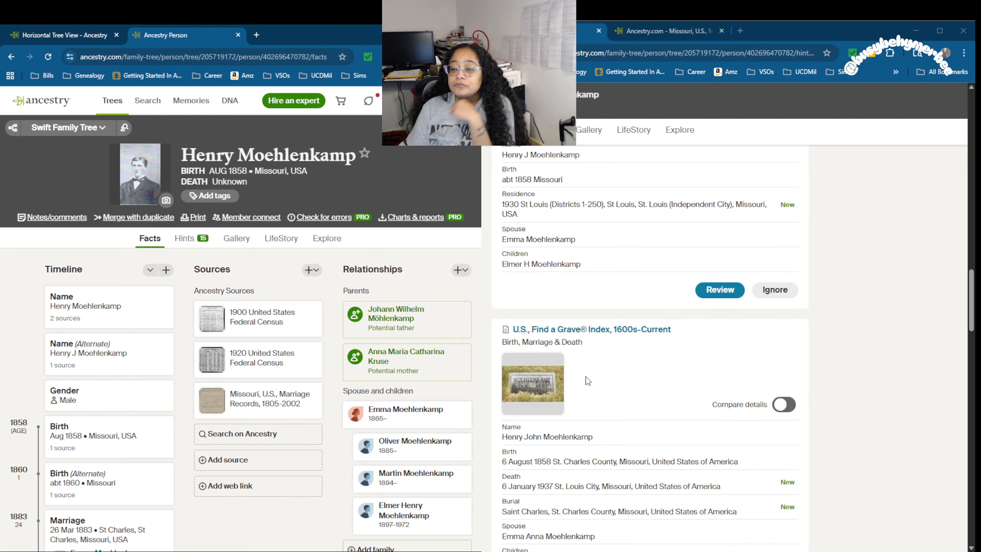
pyautogui.scroll(6, 587, 380)
pyautogui.scroll(-4, 586, 378)
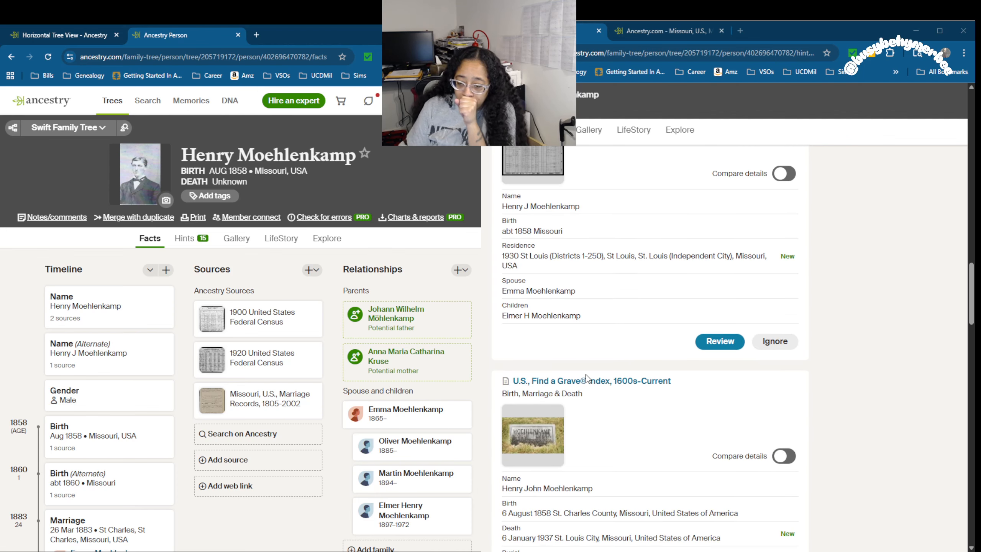
pyautogui.scroll(-3, 586, 378)
pyautogui.scroll(-10, 588, 379)
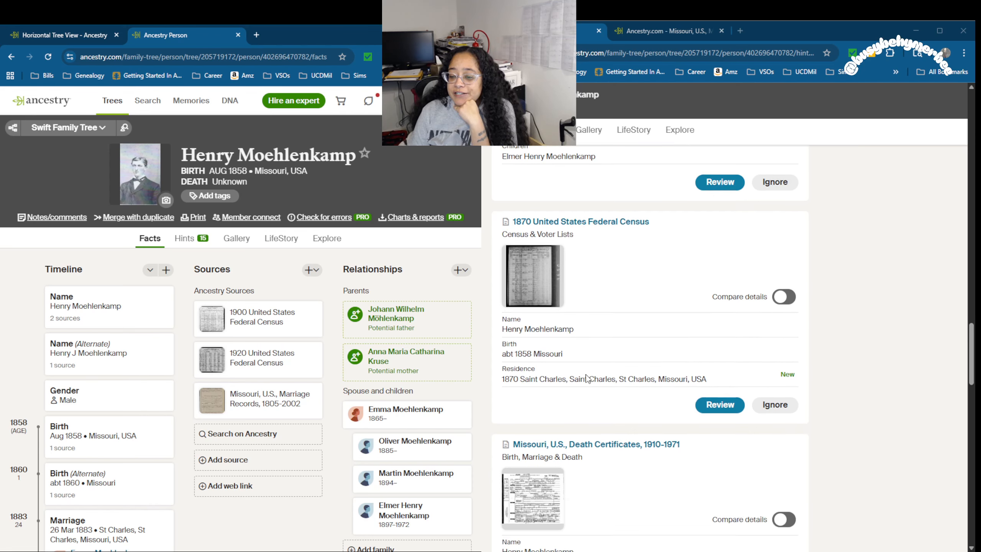
pyautogui.scroll(-10, 588, 379)
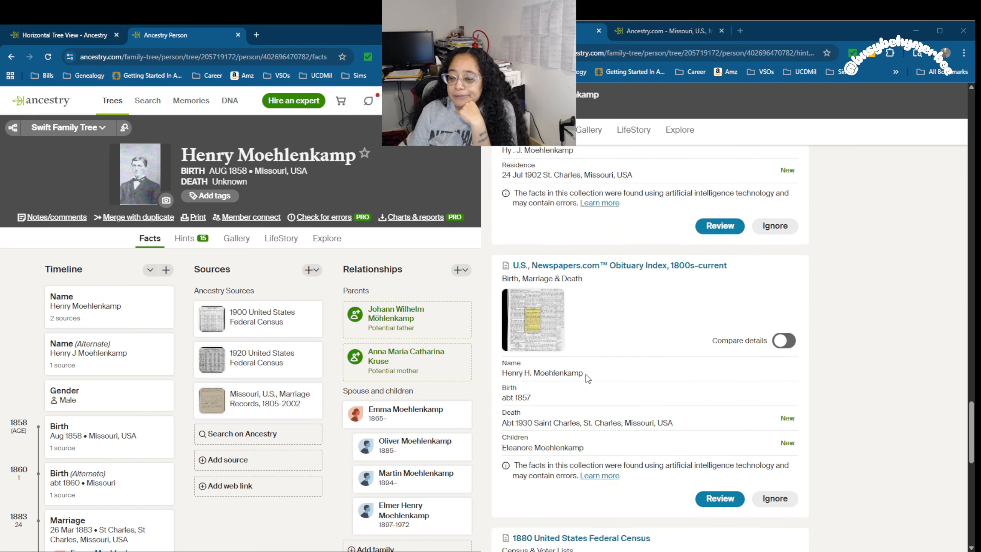
pyautogui.scroll(12, 588, 378)
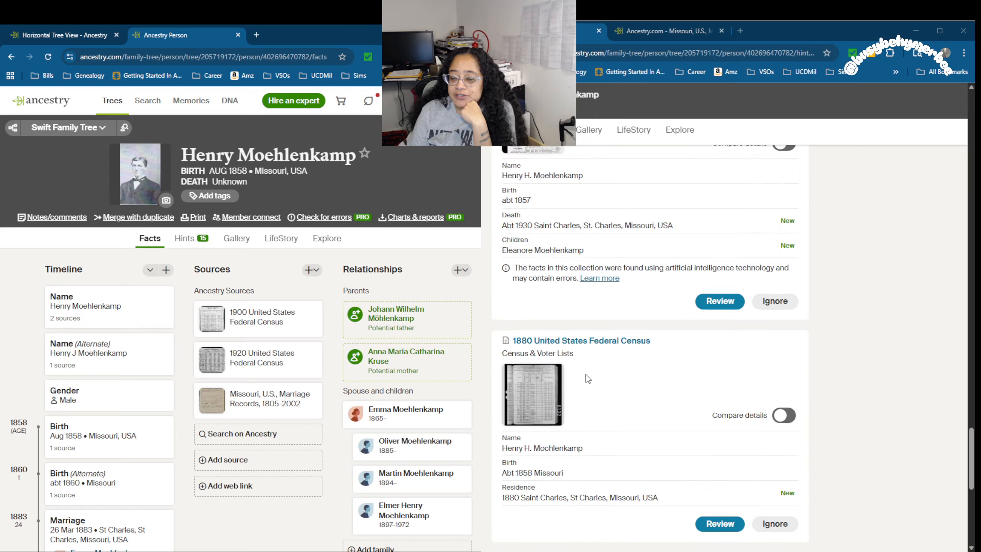
# Step: Review the details of the father's 1870 United States Federal Census hint and open its full record page
pyautogui.scroll(5, 590, 320)
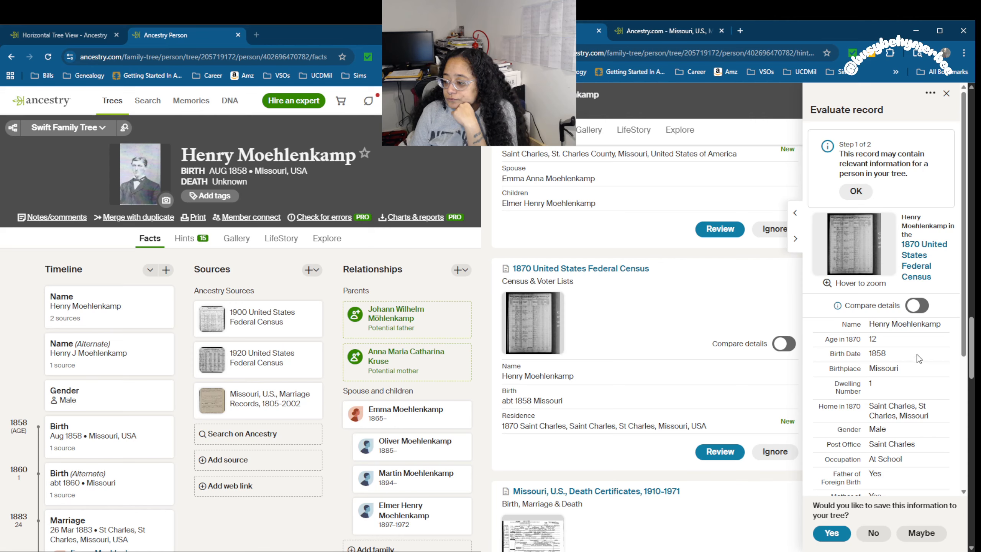
pyautogui.scroll(-5, 895, 342)
pyautogui.scroll(-1, 847, 316)
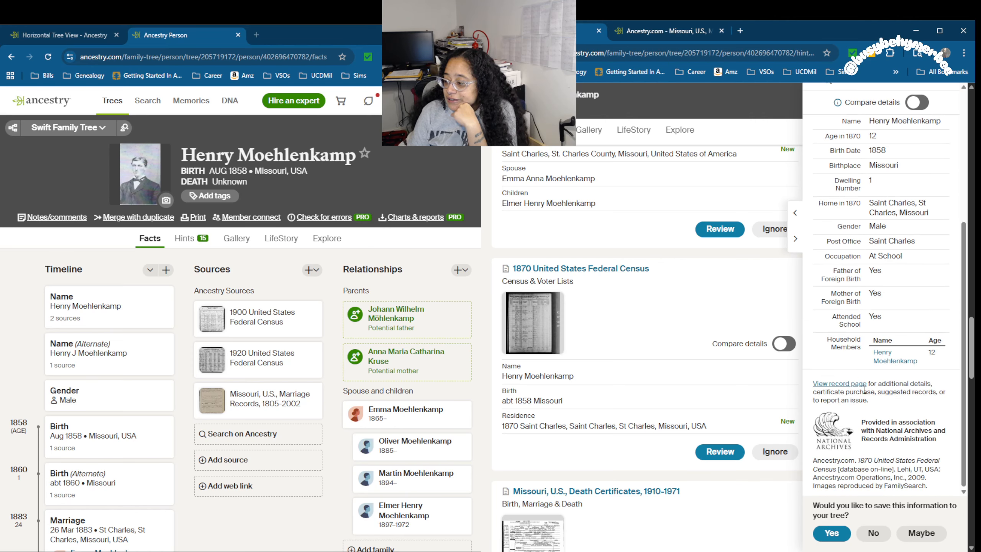
pyautogui.scroll(4, 867, 398)
pyautogui.scroll(-4, 868, 398)
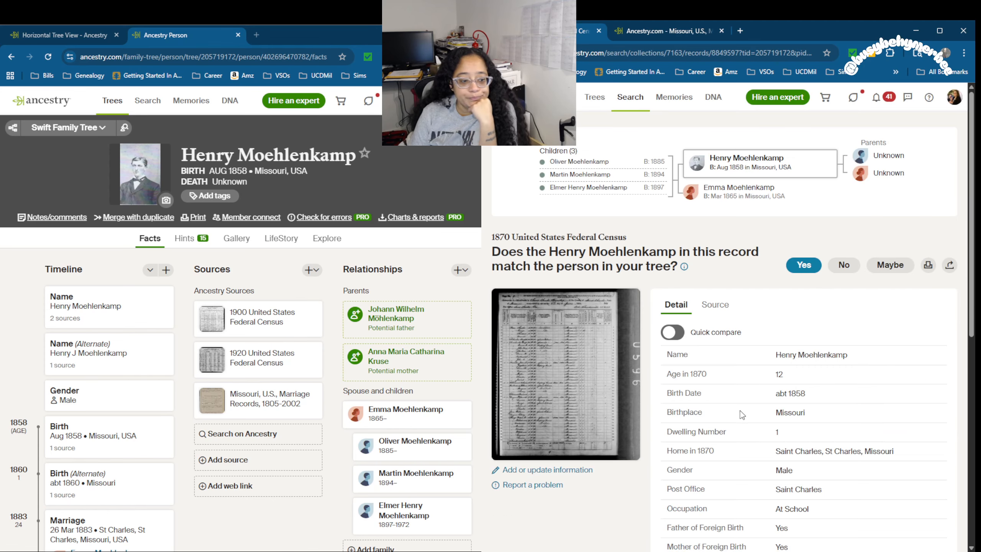
# Step: Examine the 1870 census image for the father's row and the surrounding household's names, ages and occupations
pyautogui.click(565, 346)
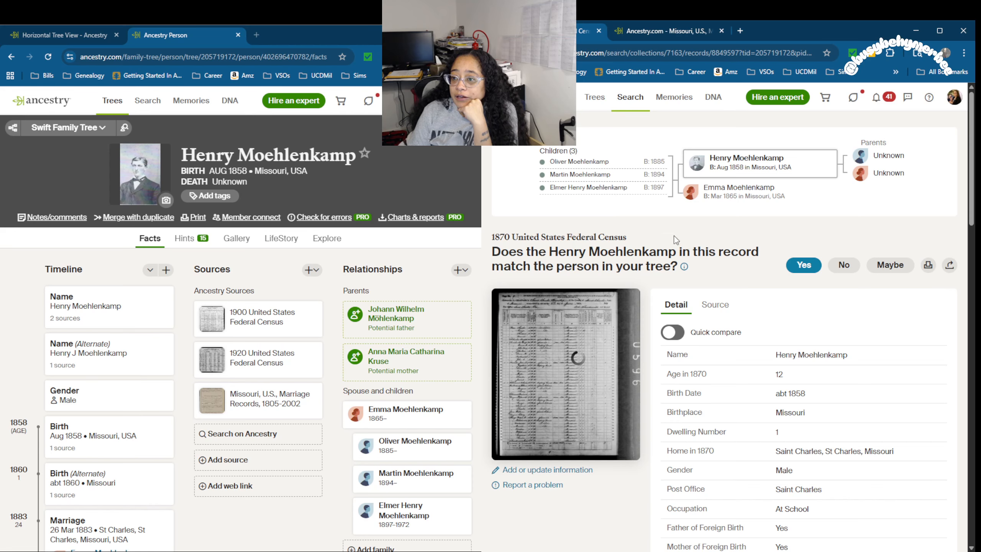
pyautogui.click(721, 31)
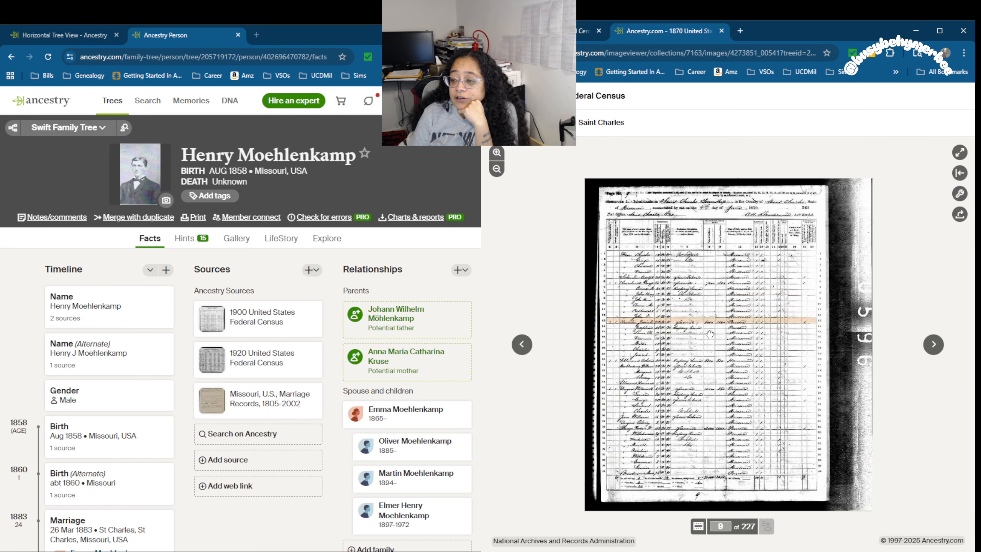
pyautogui.scroll(5, 739, 416)
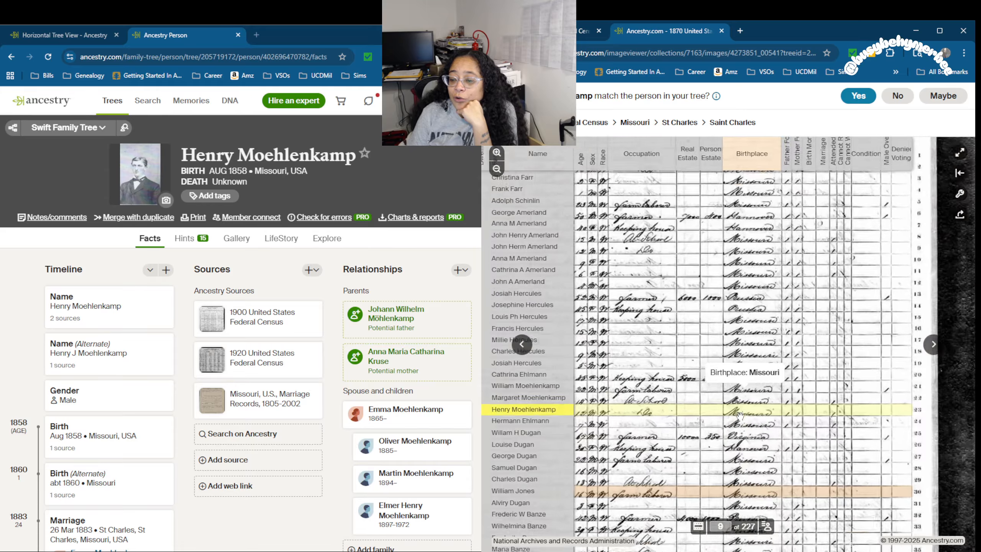
pyautogui.scroll(4, 794, 413)
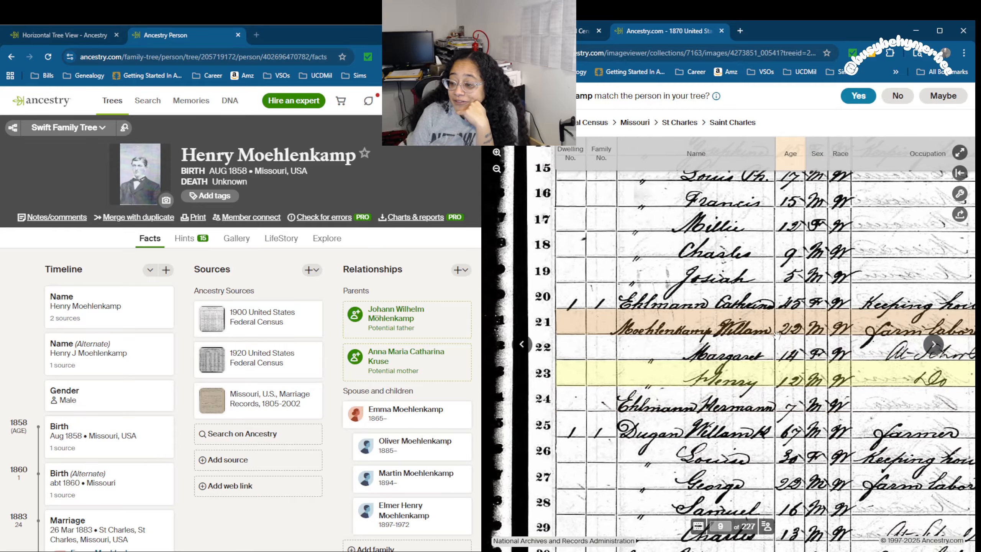
pyautogui.moveTo(839, 402); pyautogui.dragTo(716, 371)
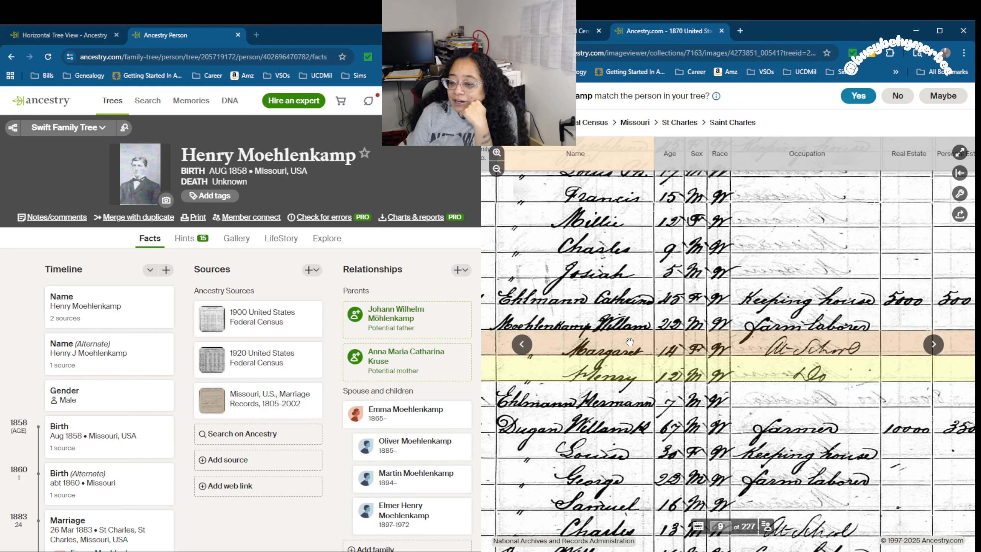
pyautogui.moveTo(672, 368); pyautogui.dragTo(676, 371)
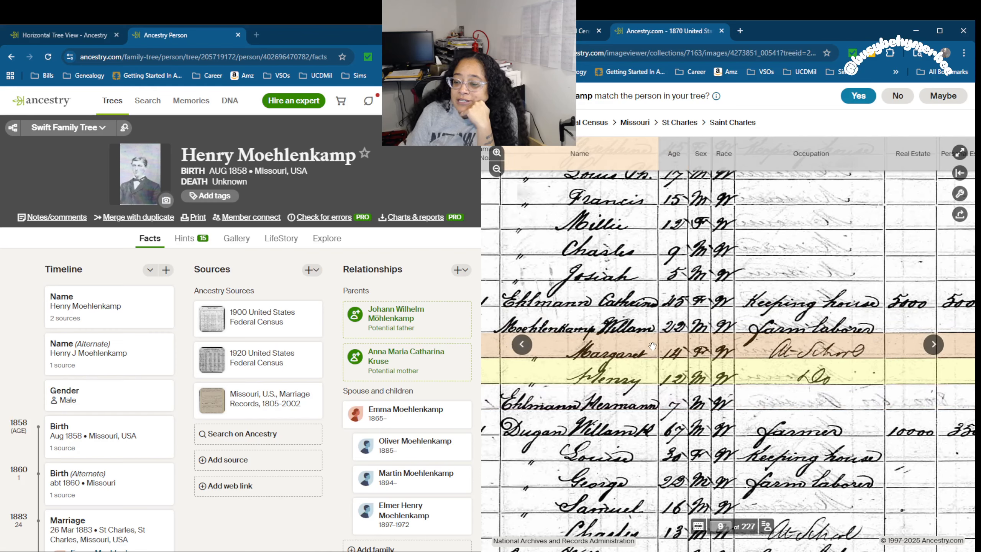
pyautogui.moveTo(667, 348); pyautogui.dragTo(730, 340)
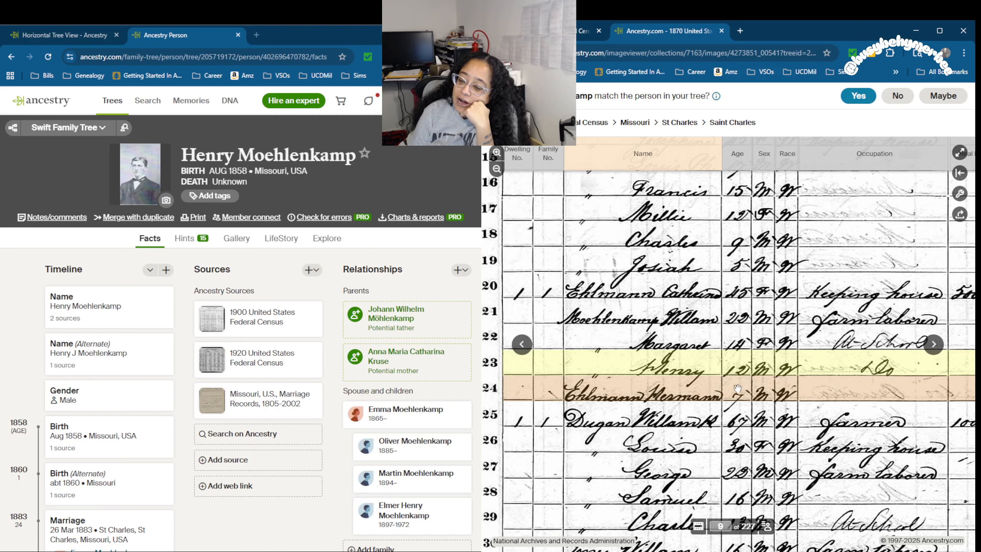
pyautogui.moveTo(582, 352); pyautogui.dragTo(658, 368)
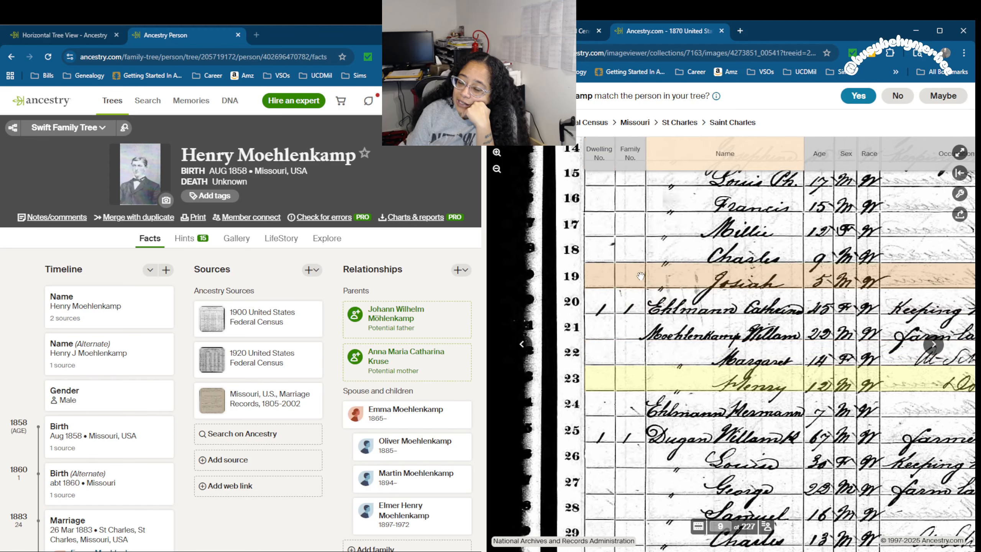
pyautogui.click(721, 31)
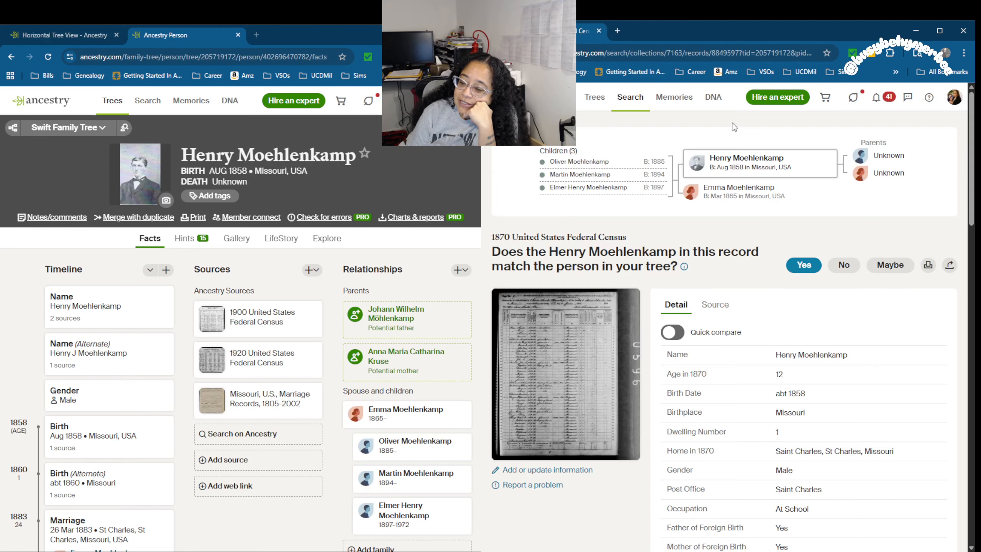
# Step: Look through the census record's suggested records and check the U.S., Newspapers.com Obituary Index entry, returning to the census record
pyautogui.scroll(-5, 759, 328)
pyautogui.scroll(-8, 759, 328)
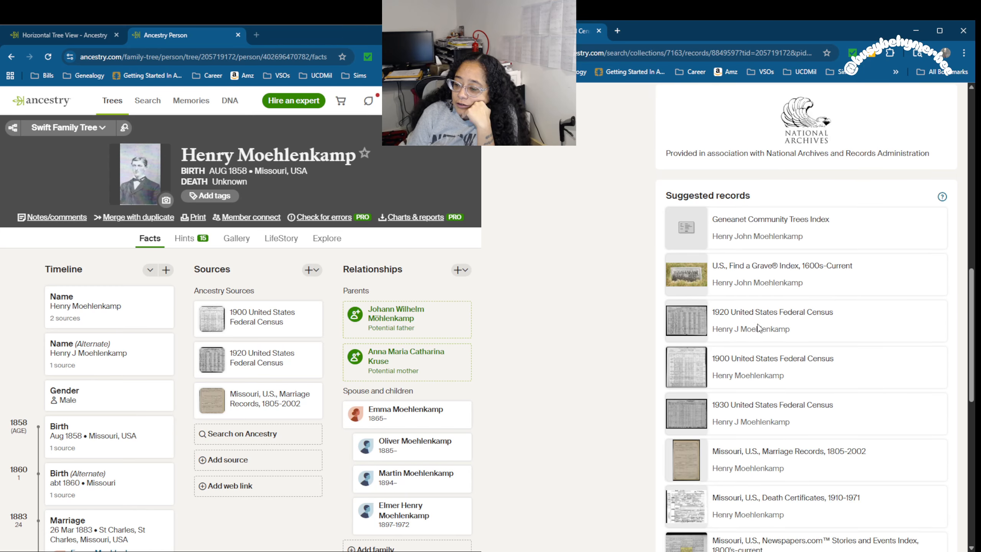
pyautogui.scroll(-5, 758, 329)
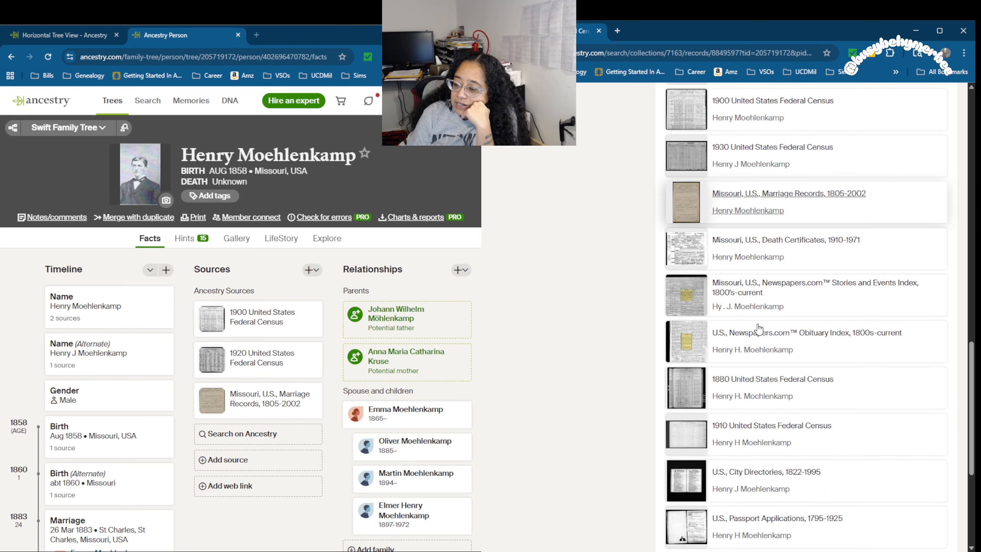
pyautogui.scroll(-1, 756, 329)
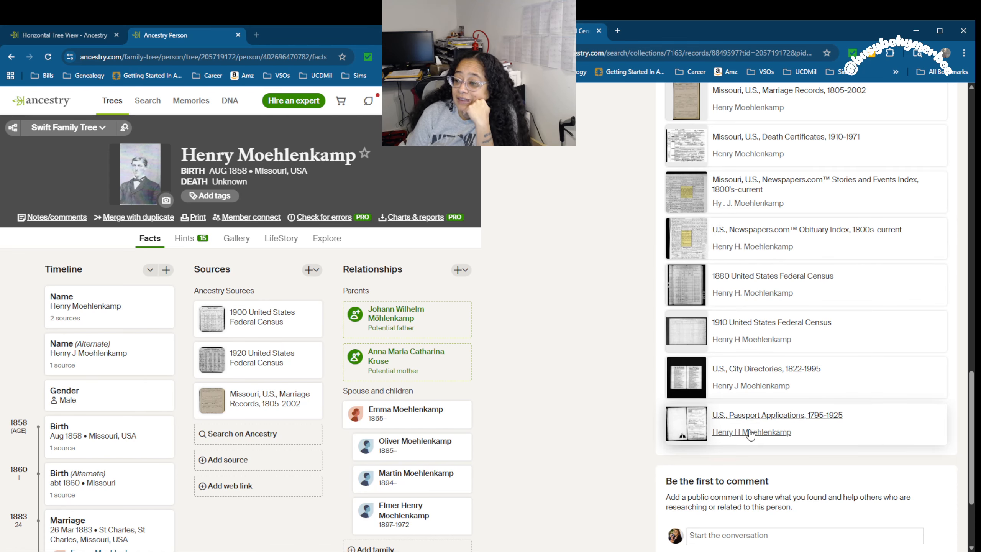
pyautogui.scroll(2, 751, 434)
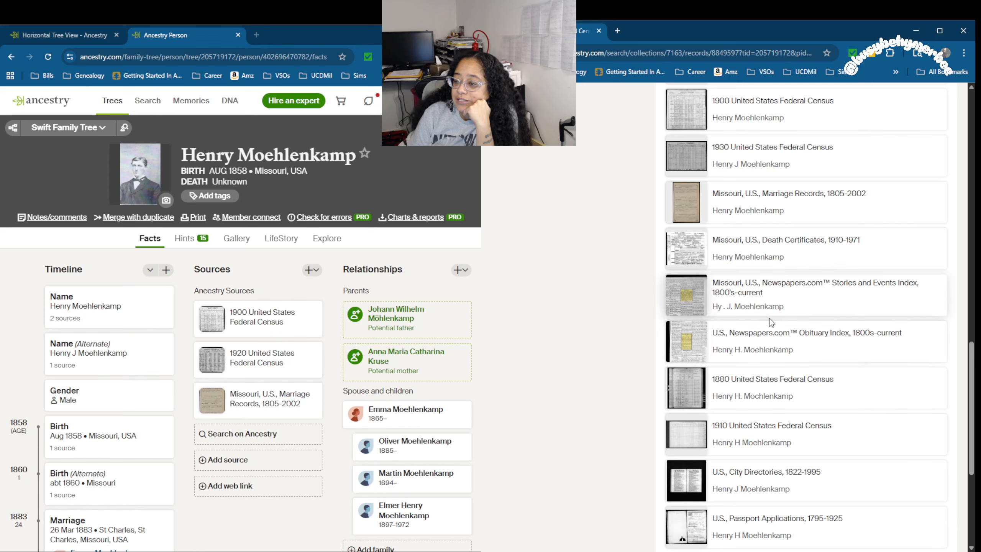
pyautogui.click(771, 333)
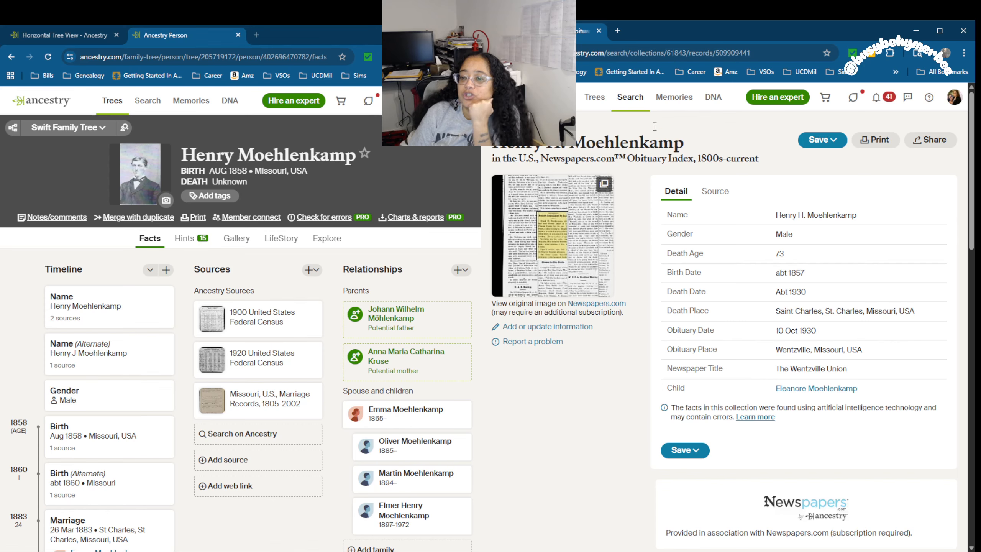
pyautogui.hotkey('alt', 'Left')
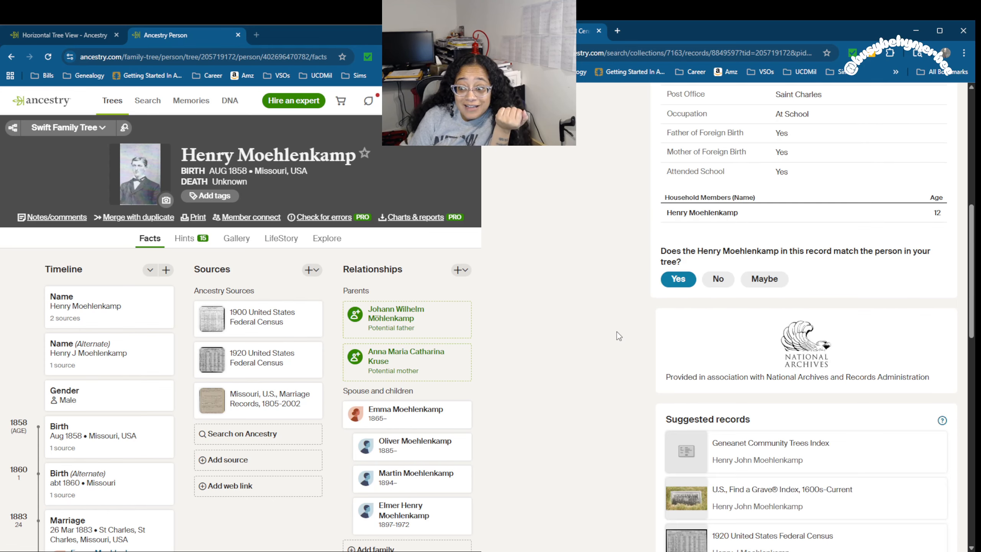
# Step: Open the suggested Missouri, U.S., Newspapers.com Stories and Events Index record and read its 24 Jul 1902 newspaper clipping
pyautogui.scroll(-8, 616, 331)
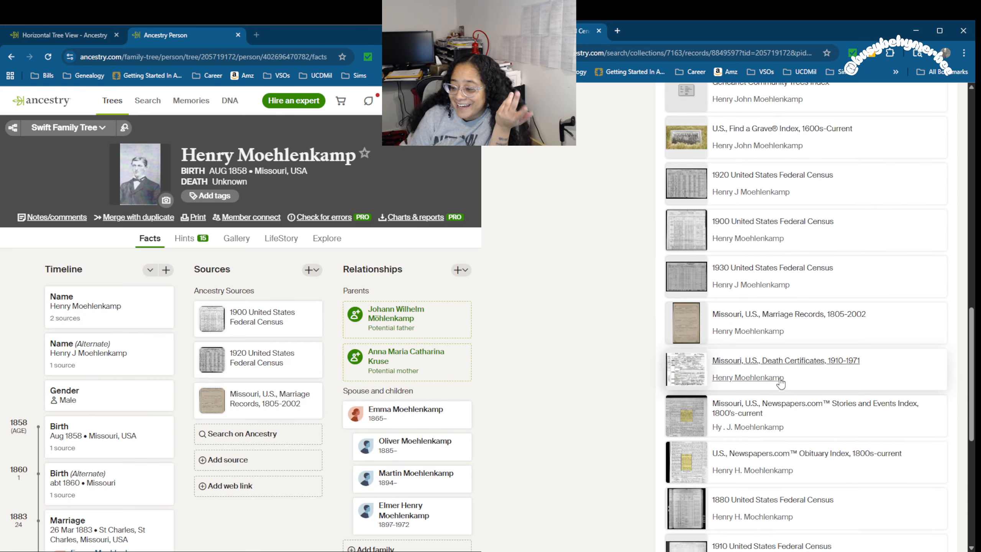
pyautogui.click(903, 416)
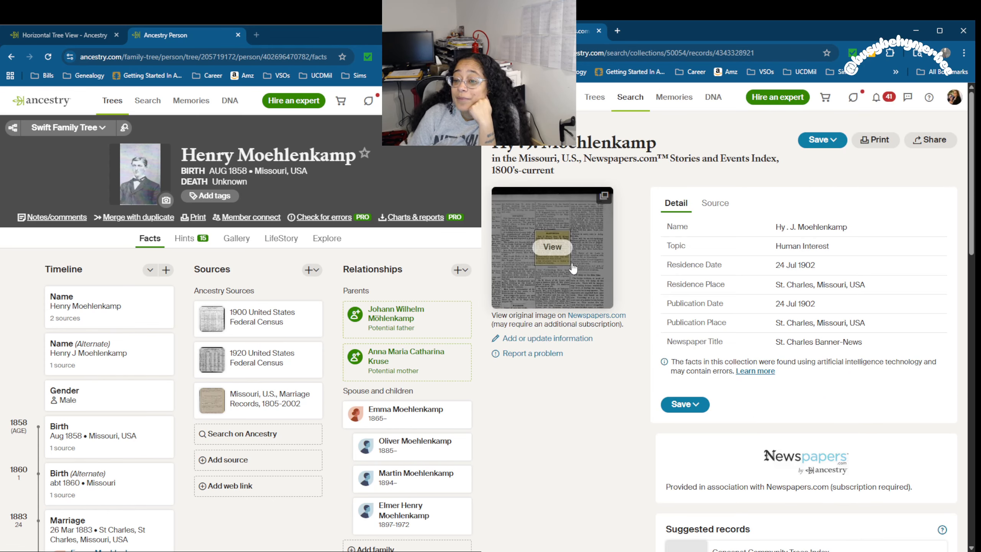
pyautogui.click(563, 276)
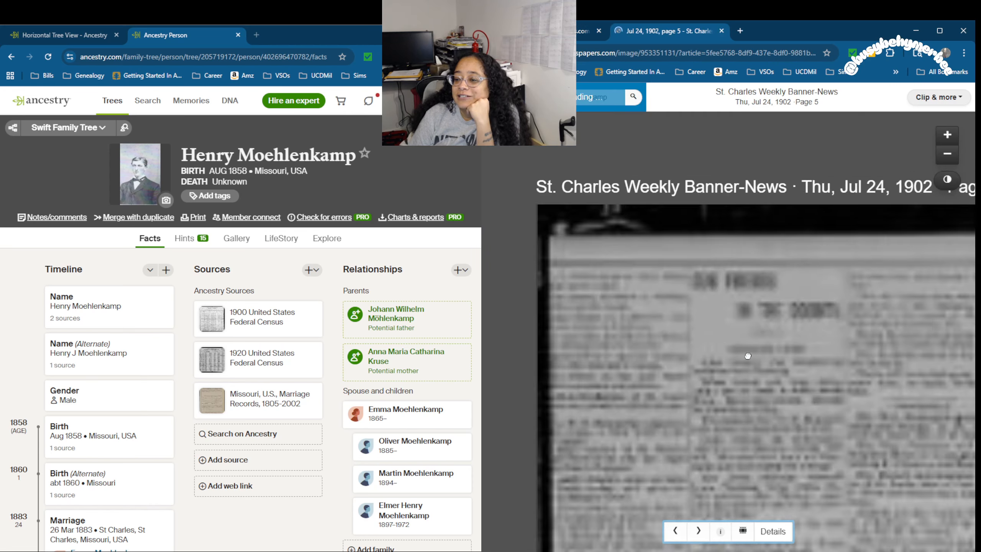
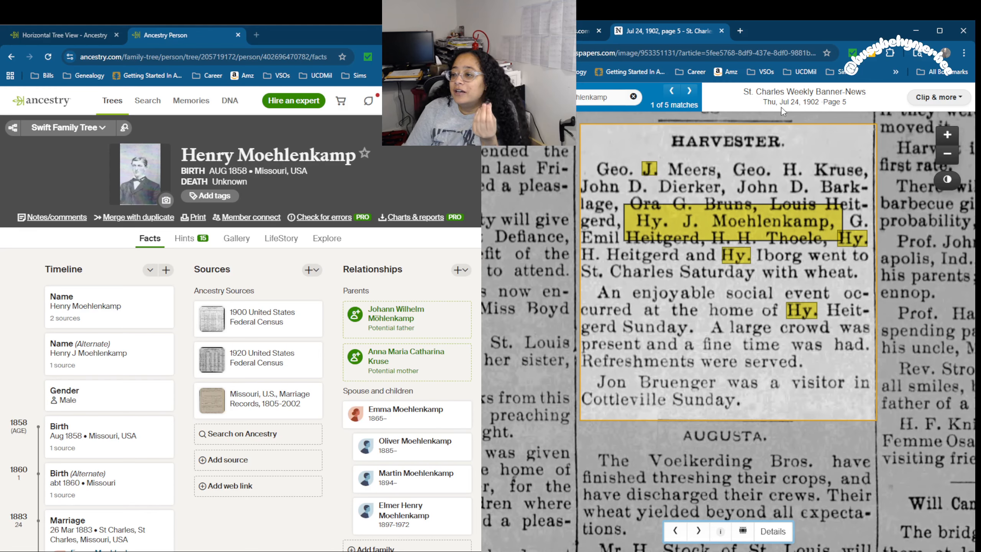
pyautogui.click(721, 31)
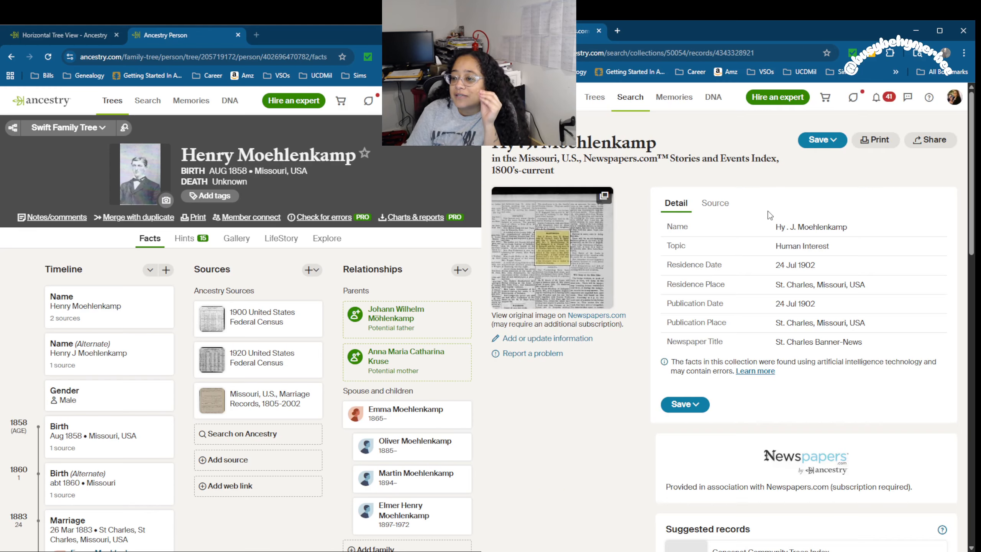
# Step: Look through the newspaper record's suggested records, then return through the 1870 census record to the father's hints list
pyautogui.scroll(-10, 785, 307)
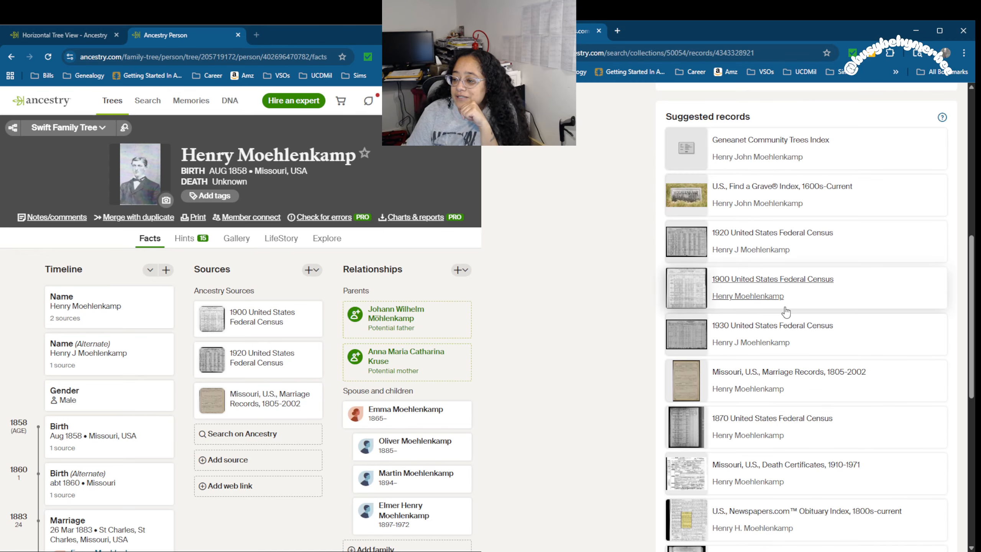
pyautogui.scroll(-5, 786, 312)
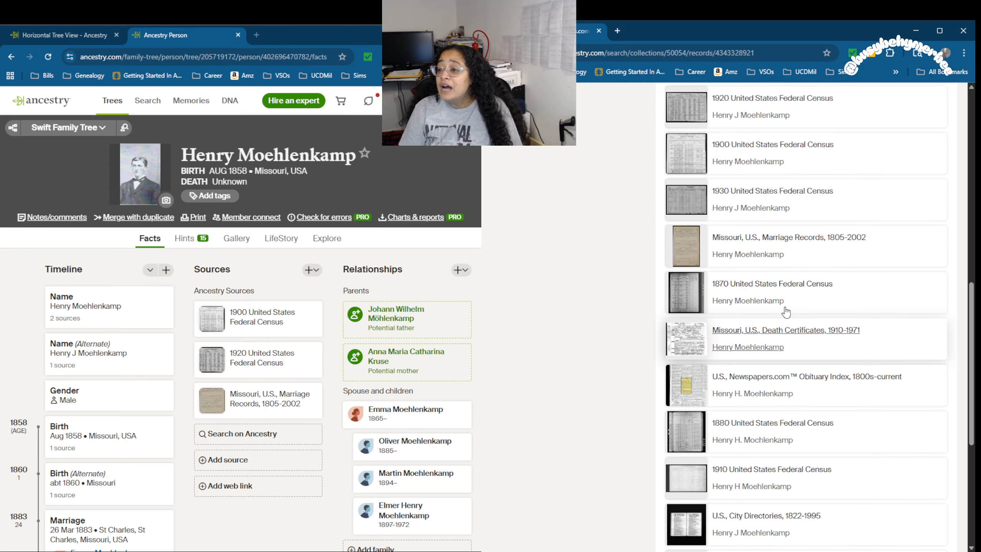
pyautogui.scroll(2, 786, 312)
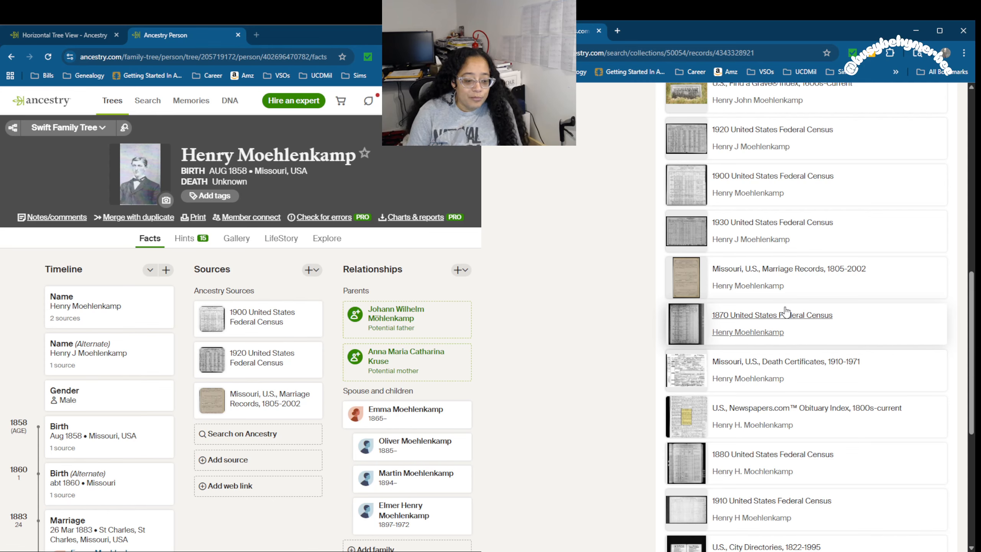
pyautogui.scroll(13, 786, 312)
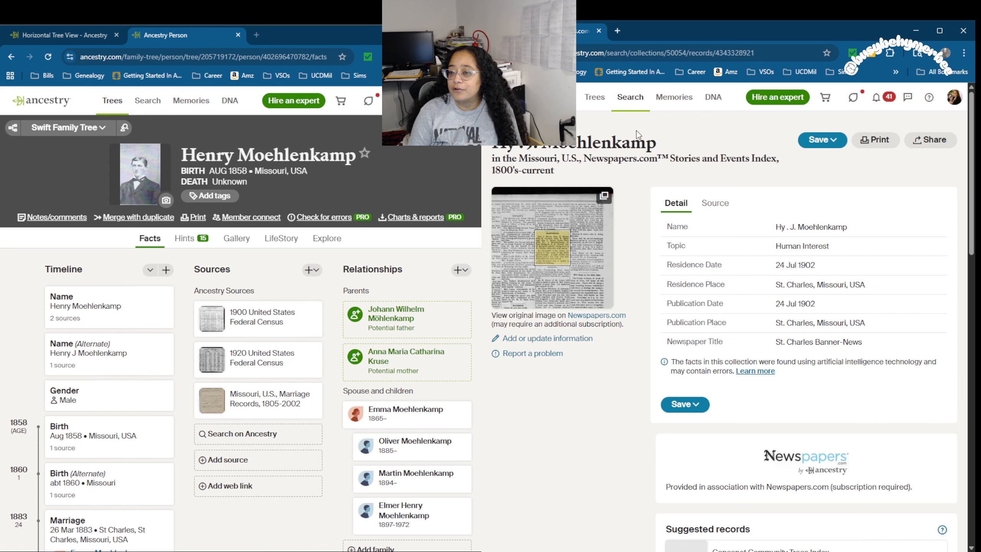
pyautogui.click(492, 53)
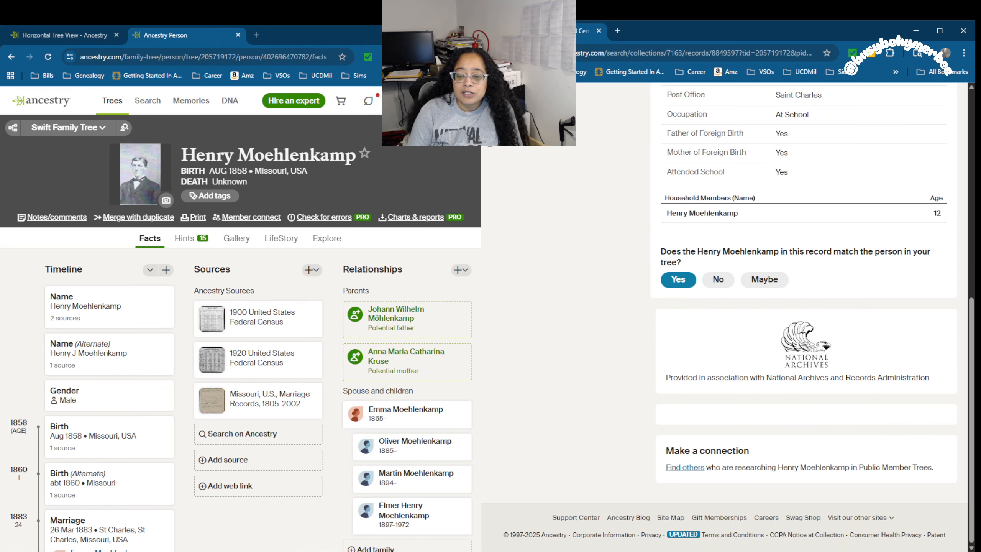
pyautogui.click(493, 52)
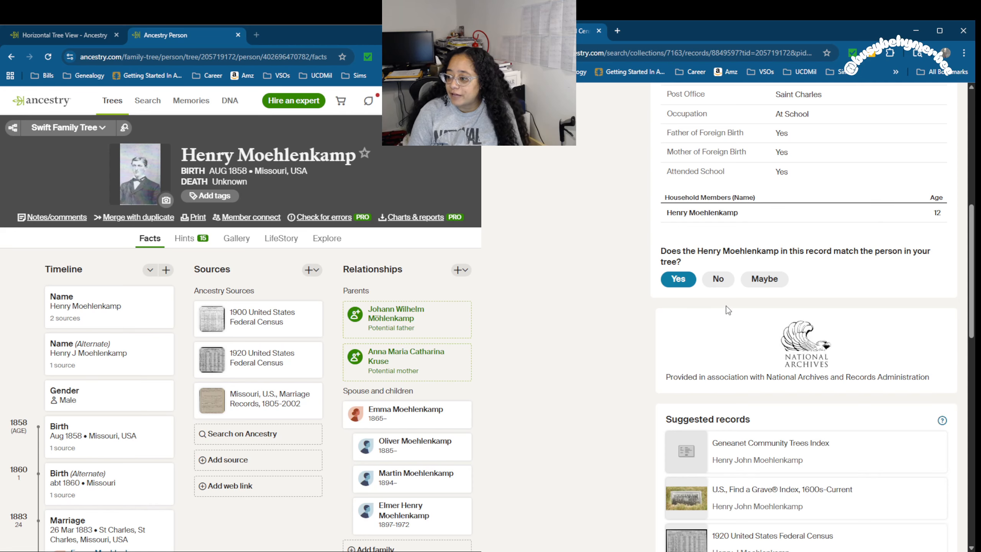
# Step: Open the mother's profile from the father's family relationships in both browser windows and show her hints
pyautogui.click(946, 123)
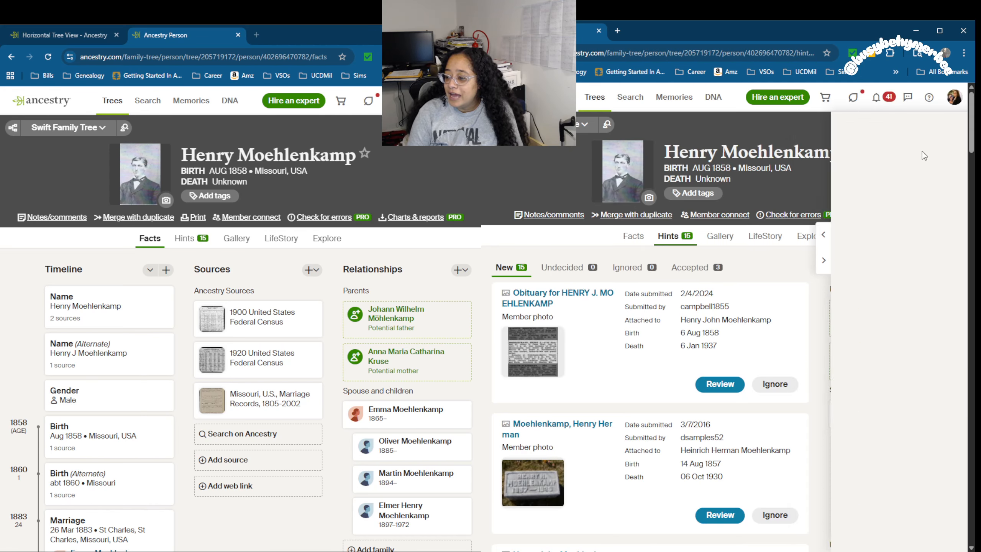
pyautogui.scroll(-3, 900, 309)
pyautogui.click(901, 300)
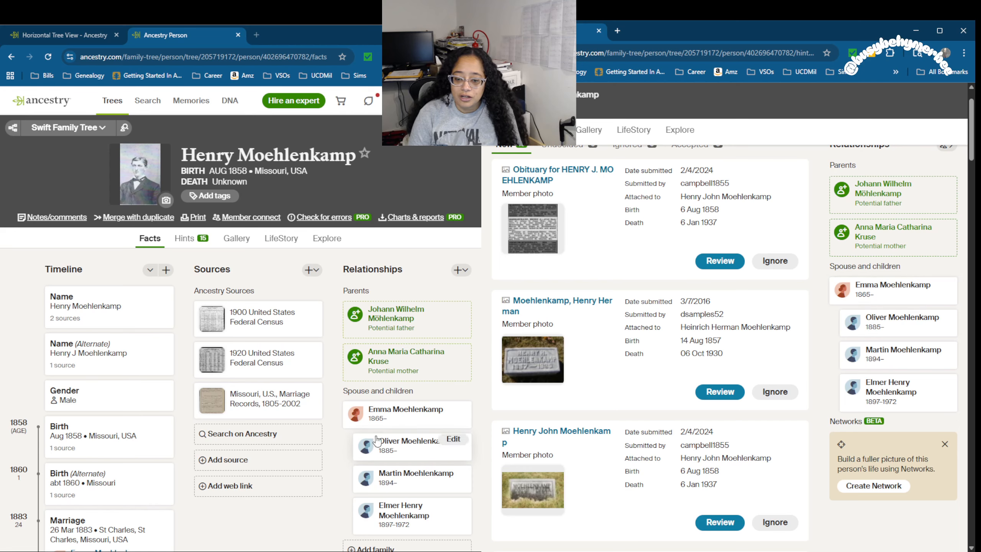
pyautogui.click(394, 418)
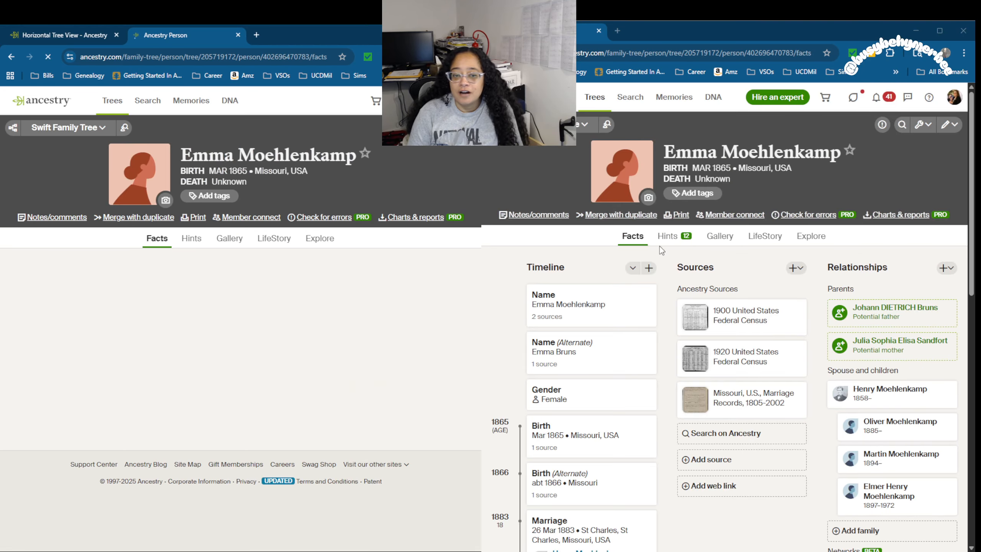
pyautogui.click(669, 237)
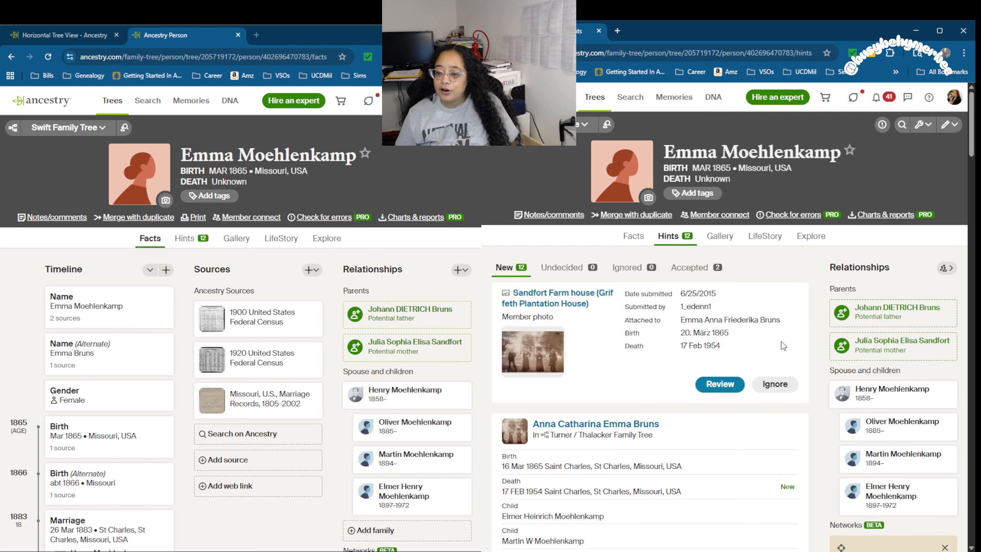
# Step: Open the mother's Sandfort Farm house (Griffeth Plantation House) photo hint and examine the people standing in front of the house
pyautogui.scroll(-8, 782, 344)
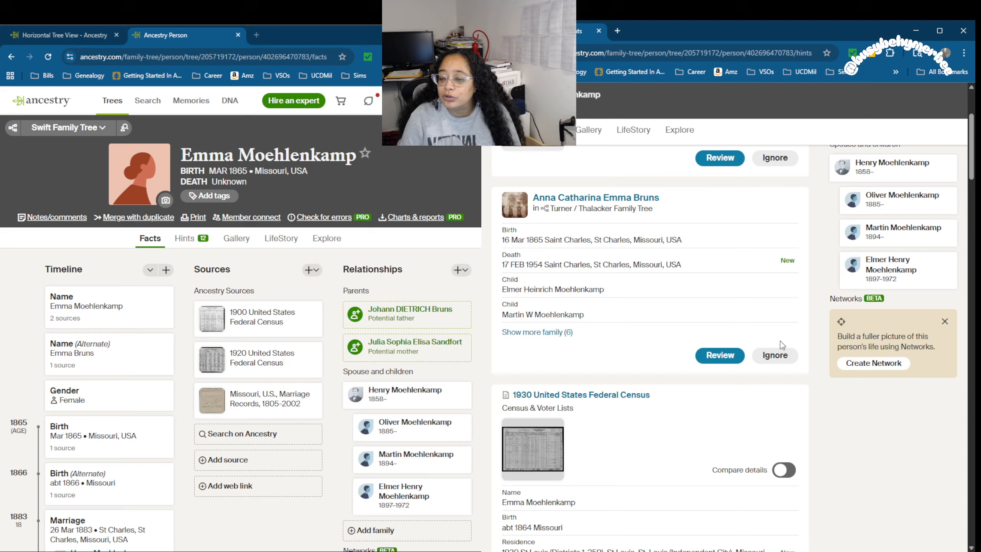
pyautogui.scroll(8, 782, 344)
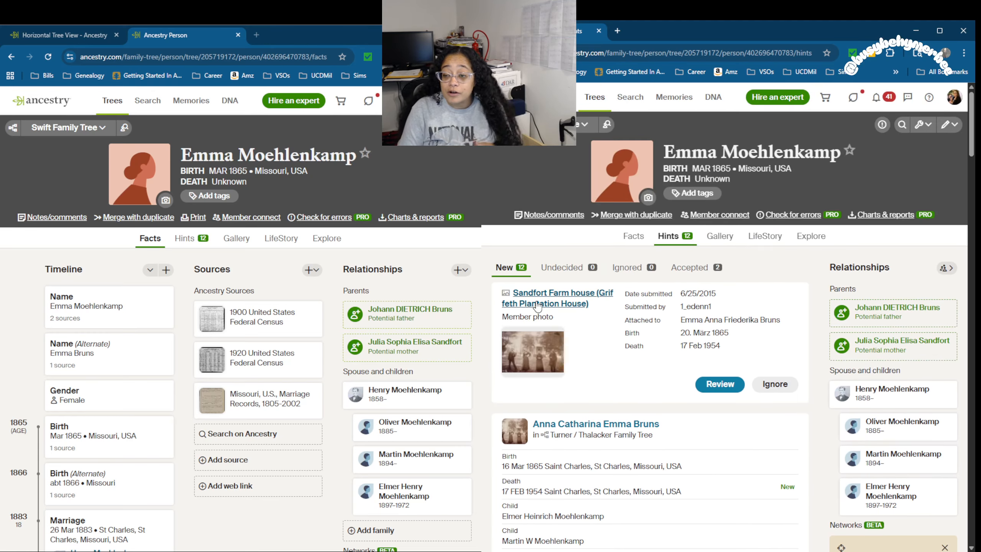
pyautogui.click(572, 304)
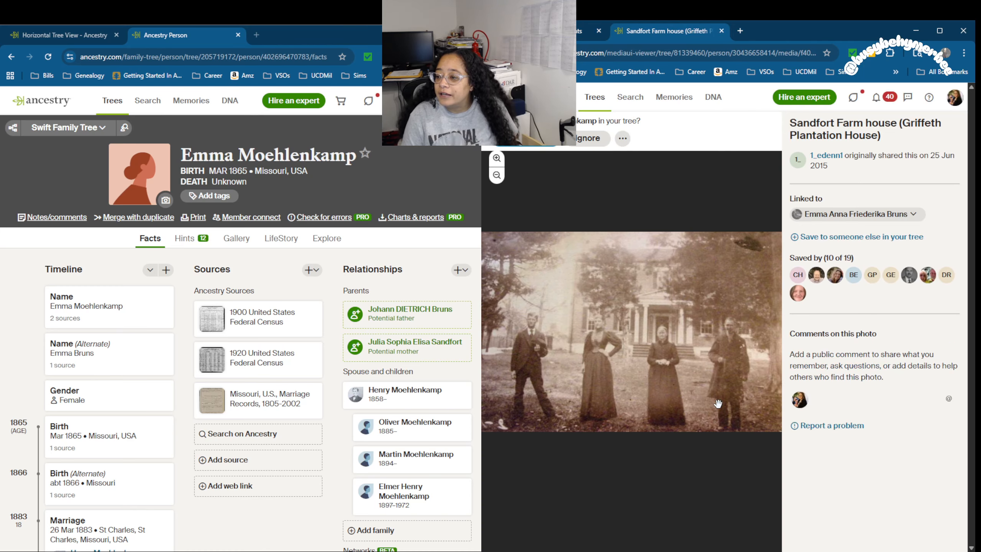
pyautogui.scroll(2, 716, 402)
pyautogui.scroll(-2, 716, 402)
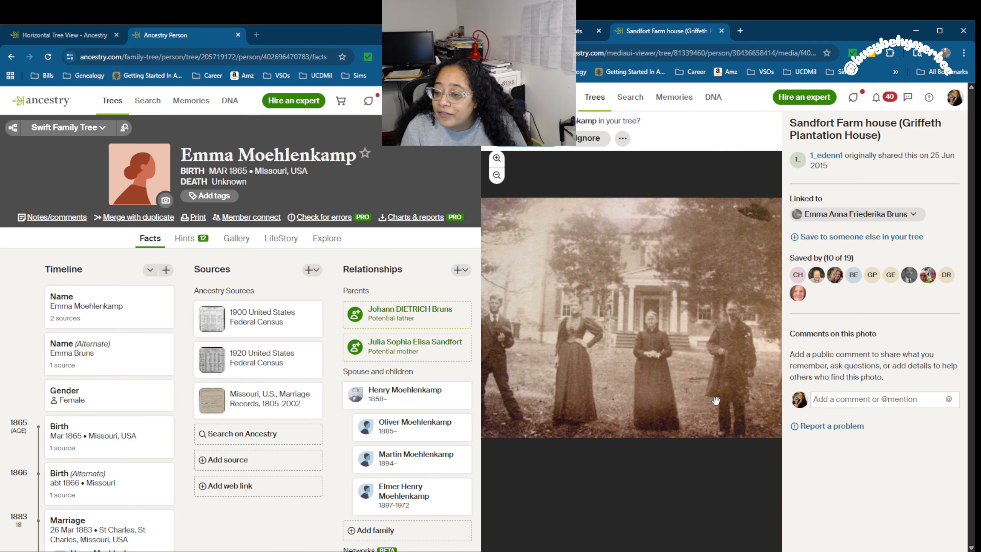
pyautogui.moveTo(699, 390); pyautogui.dragTo(751, 347)
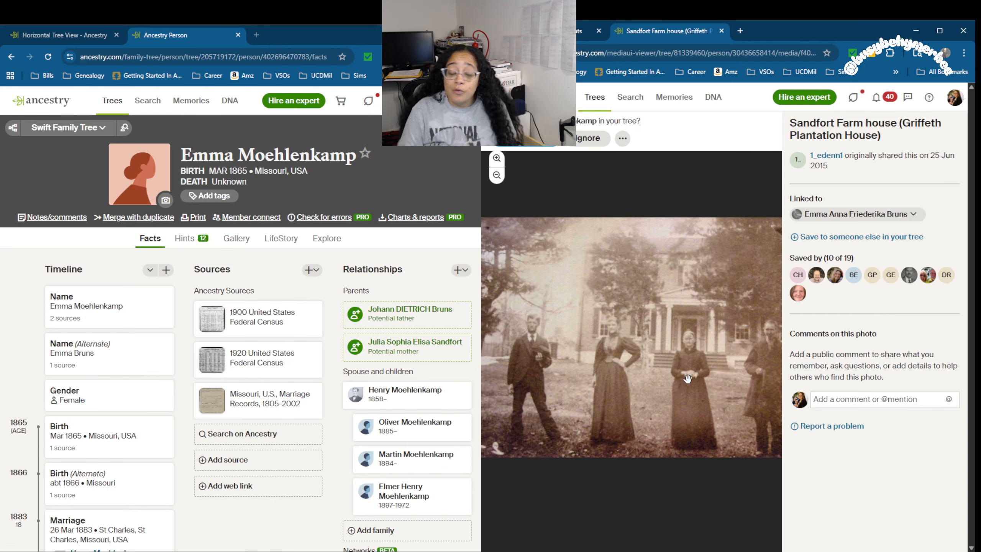
# Step: Post the comment "Could you please identify the folks in this photo from left to right? Thank you in advance!" and close the photo
pyautogui.click(868, 401)
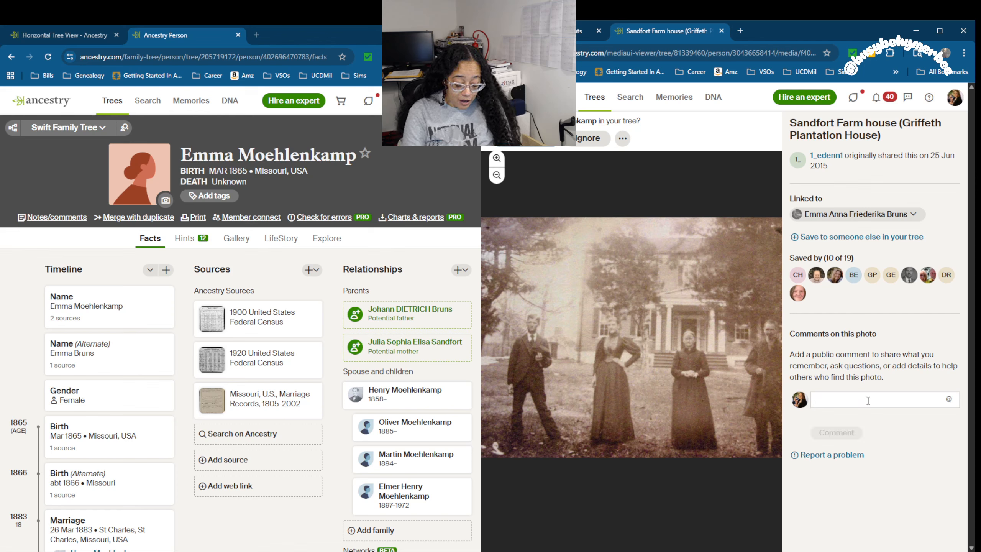
pyautogui.write('Could you plea')
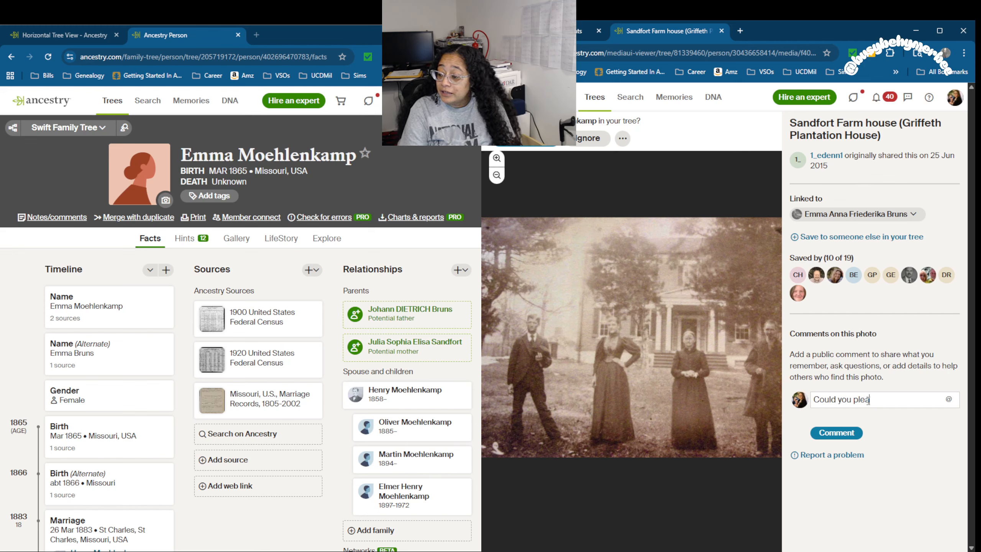
pyautogui.write('se identify th')
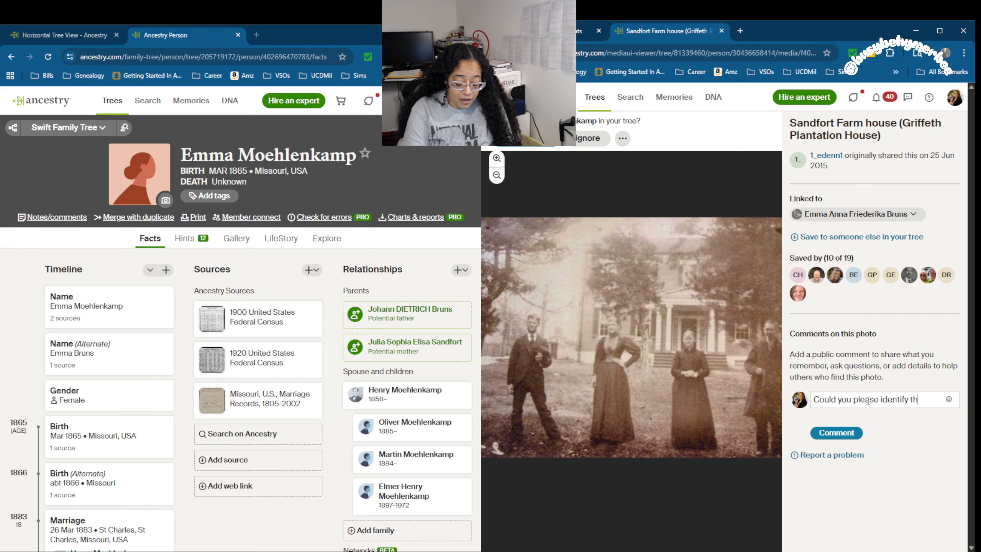
pyautogui.write('e folks in thos')
pyautogui.press('BackSpace')
pyautogui.write('is')
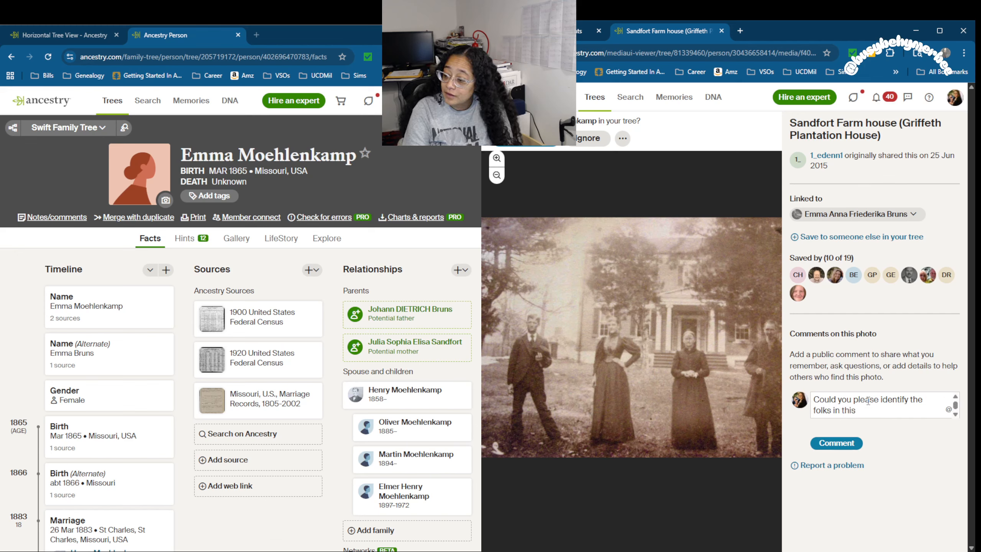
pyautogui.write(' photo from lewo')
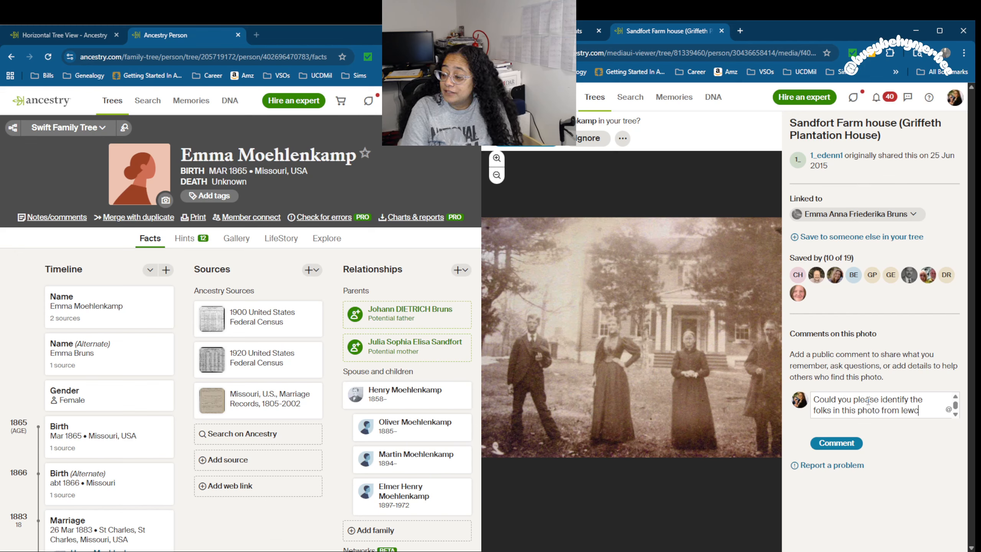
pyautogui.press('BackSpace')
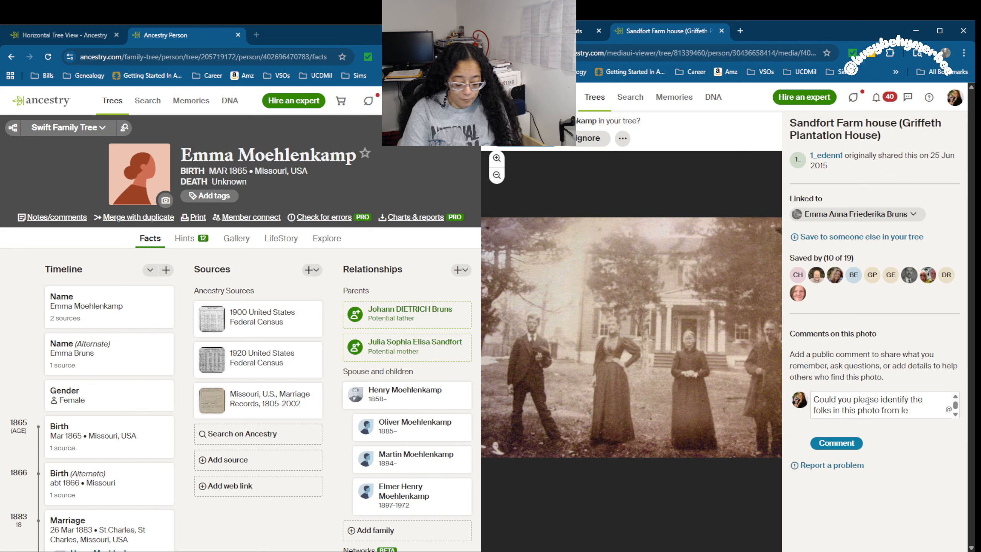
pyautogui.write('ft to right?')
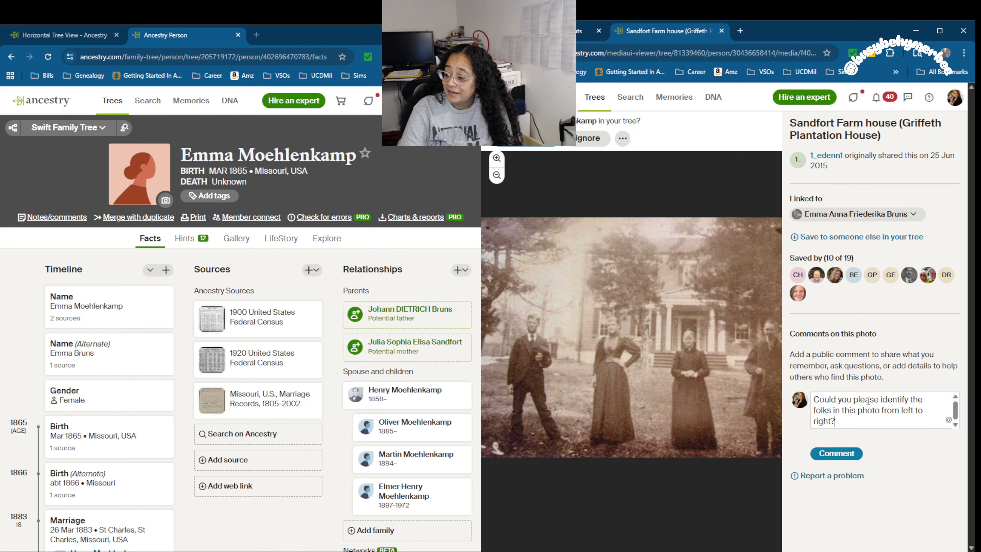
pyautogui.write(' Thank you')
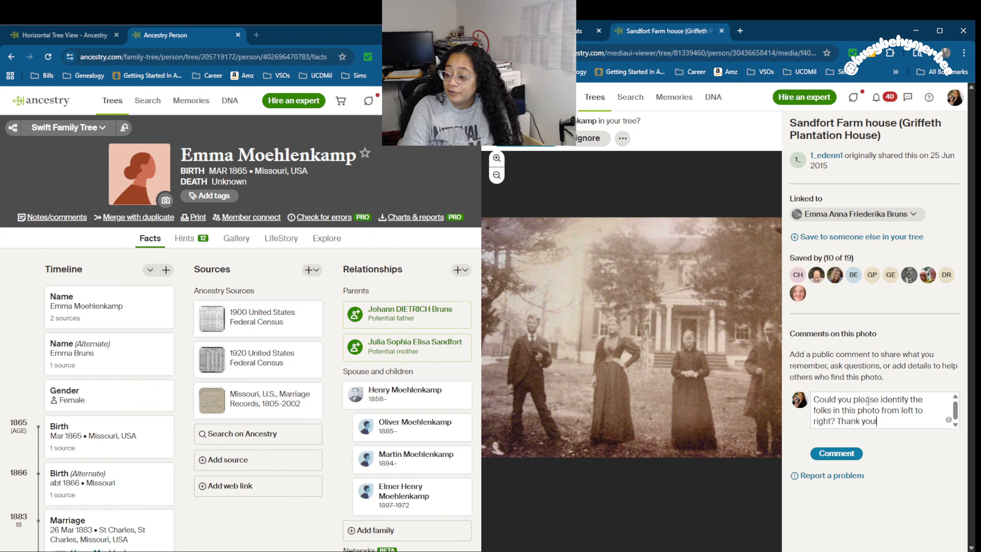
pyautogui.write(' in advance!')
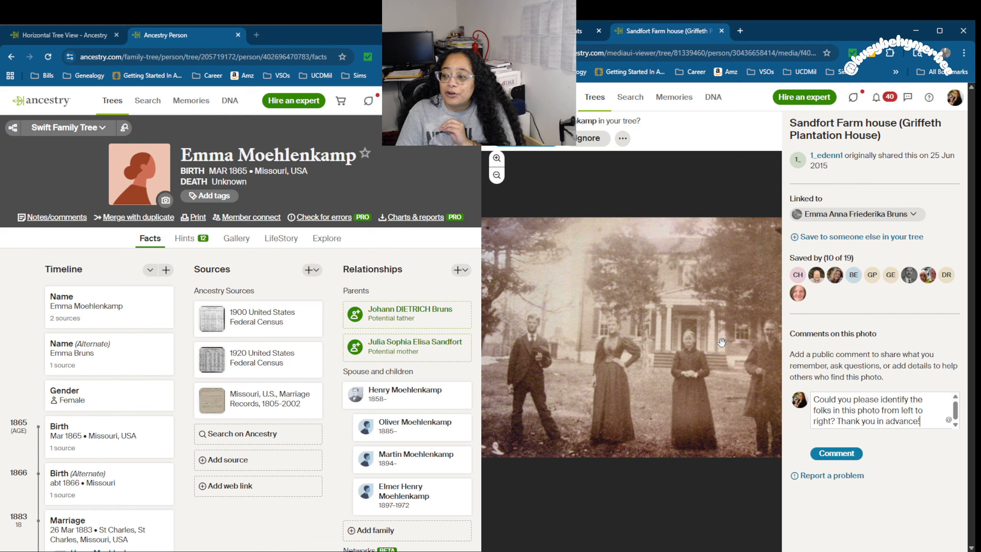
pyautogui.click(836, 453)
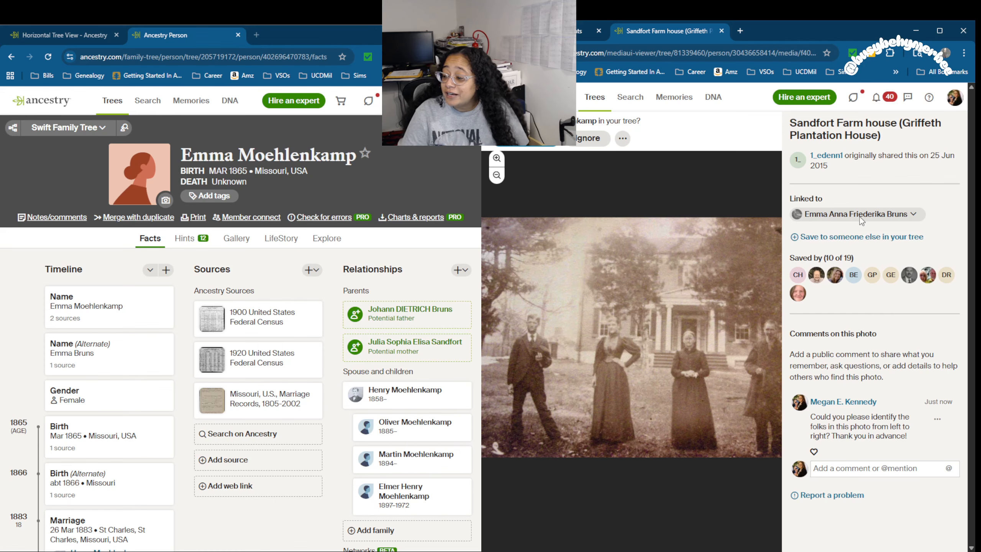
pyautogui.click(721, 31)
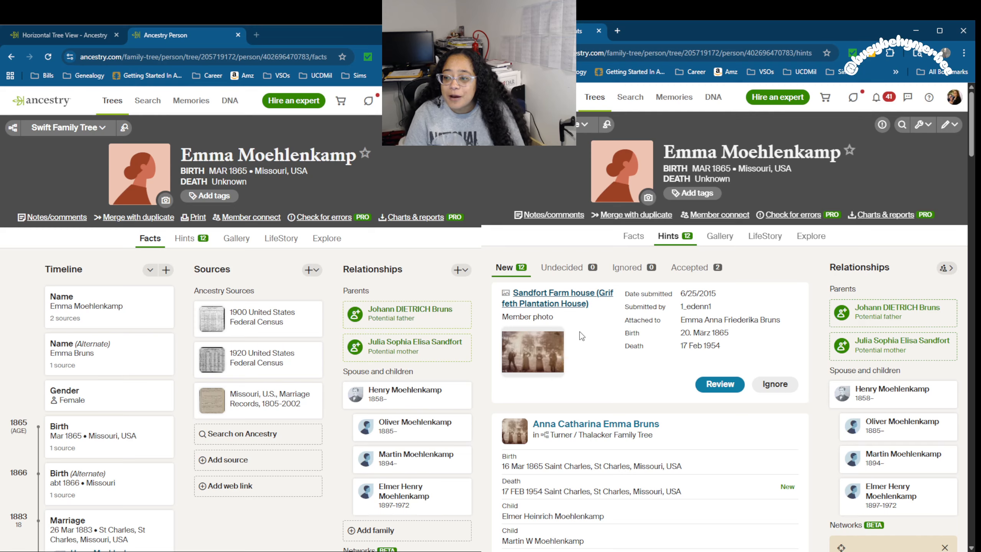
# Step: Look through the mother's remaining hints, from the 1930 census down to the U.S., City Directories entry, comparing names, births, residences and relatives
pyautogui.scroll(-8, 580, 331)
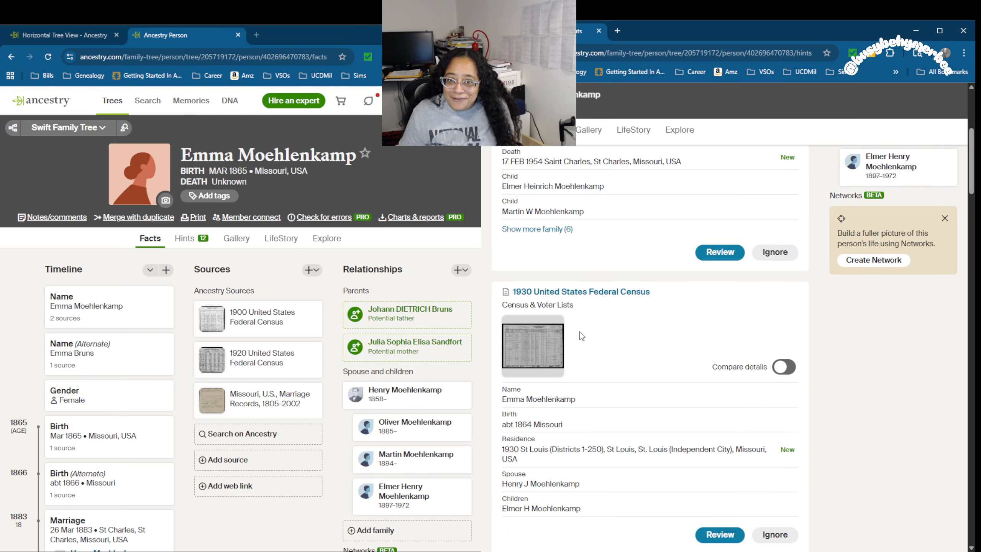
pyautogui.scroll(-4, 580, 331)
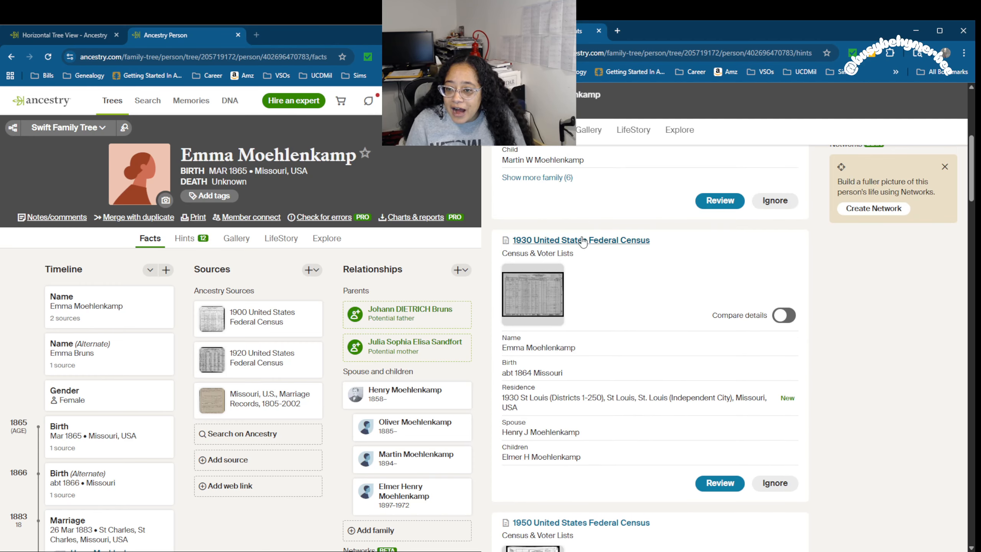
pyautogui.scroll(-8, 583, 242)
pyautogui.scroll(-9, 584, 242)
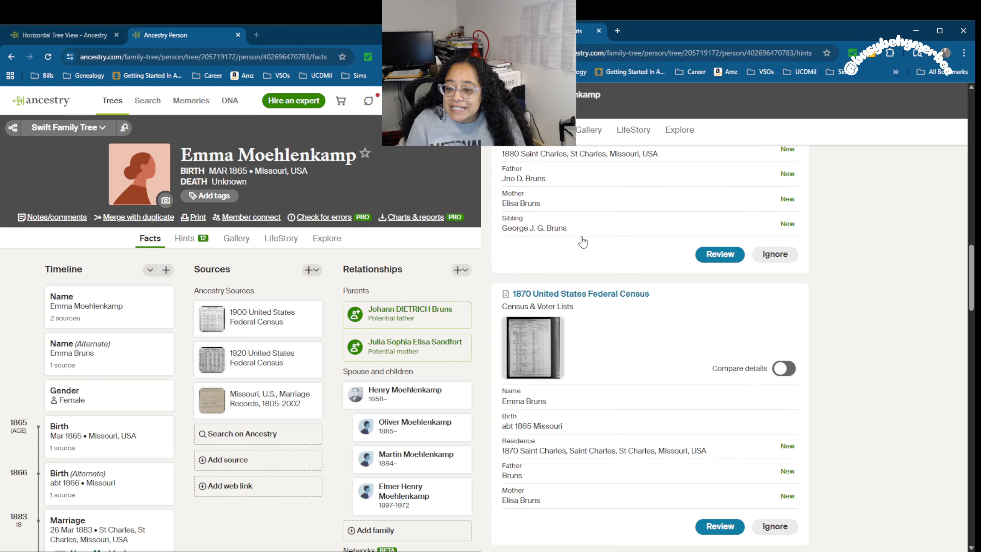
pyautogui.scroll(-4, 597, 257)
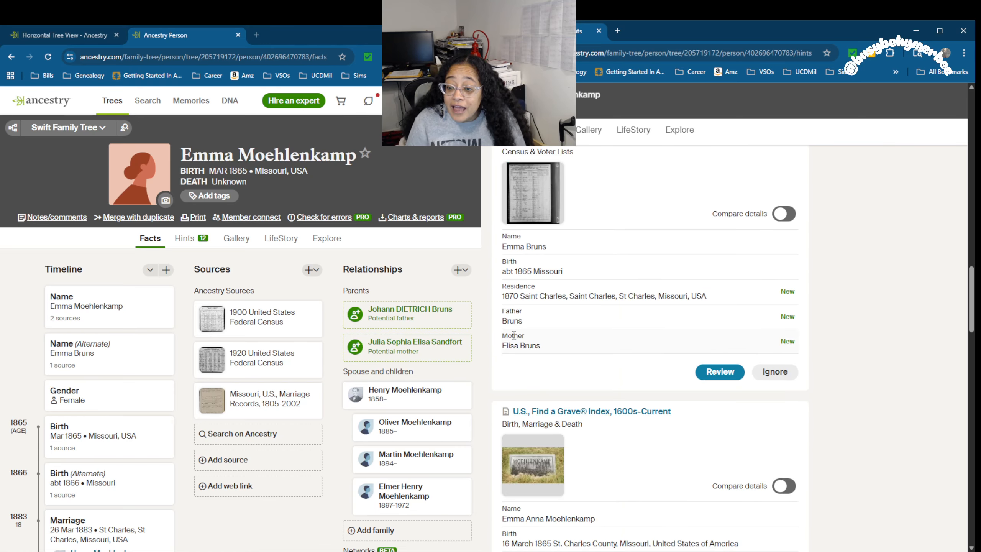
pyautogui.scroll(-15, 519, 351)
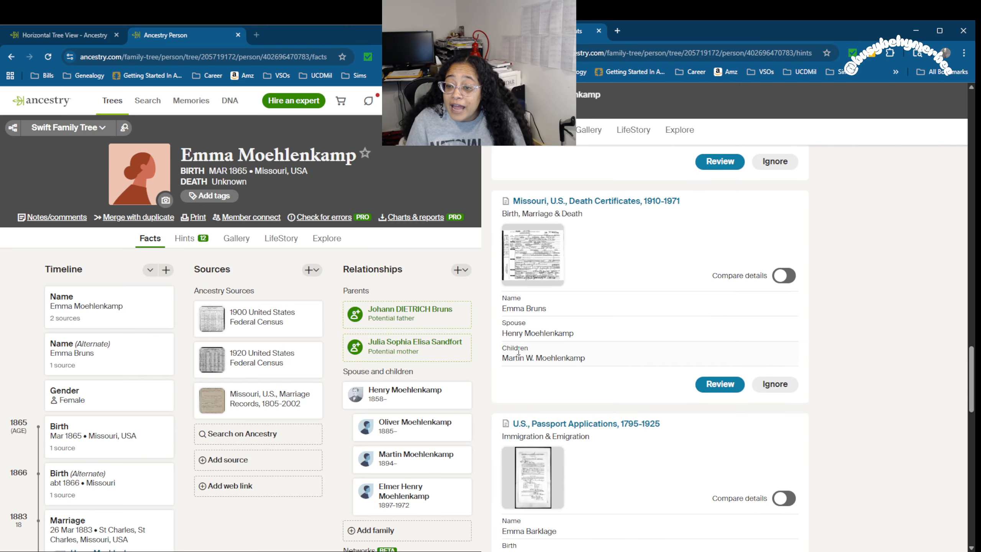
pyautogui.scroll(-3, 519, 351)
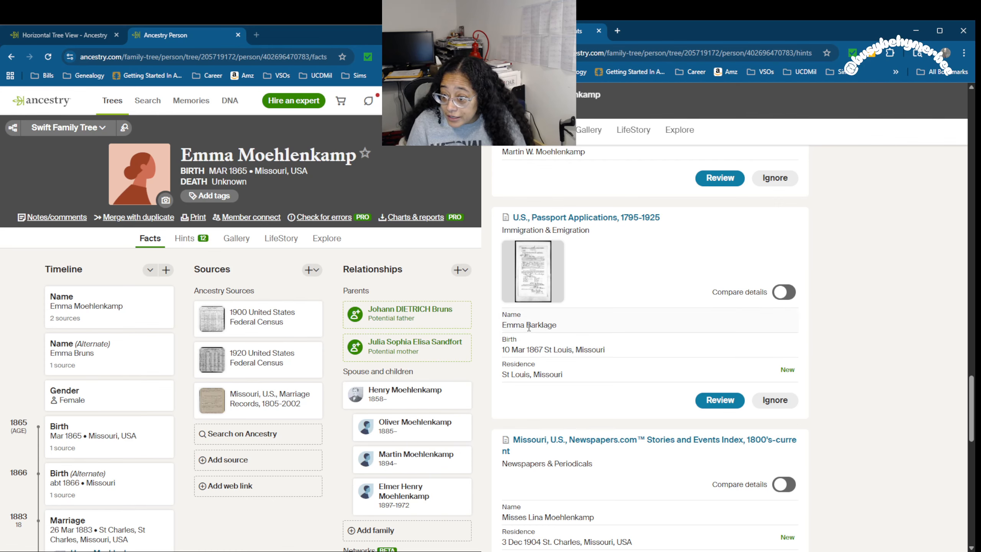
pyautogui.scroll(-6, 529, 327)
pyautogui.scroll(-12, 530, 331)
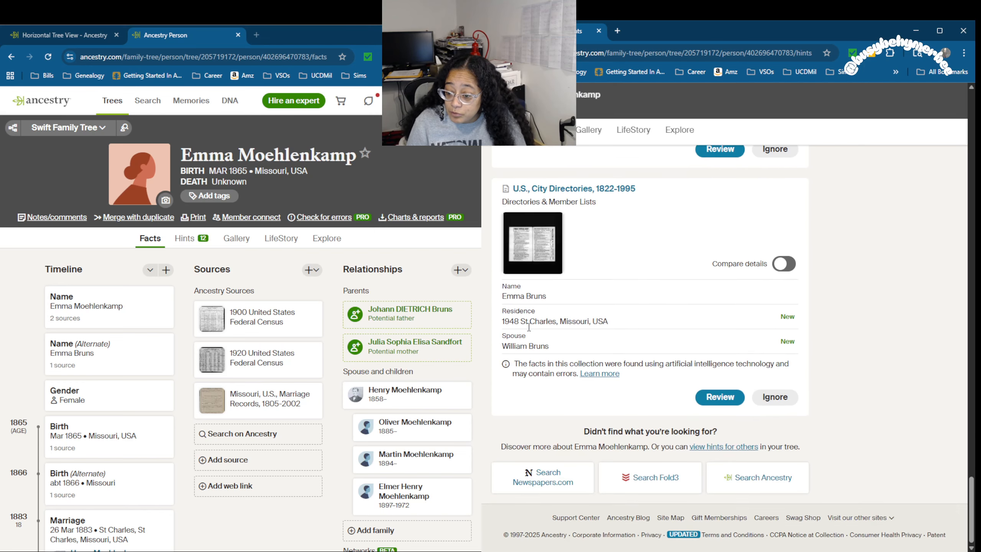
# Step: Return to the mother's 1870 United States Federal Census hint and open its record page and the original census image
pyautogui.scroll(20, 529, 329)
pyautogui.scroll(15, 529, 327)
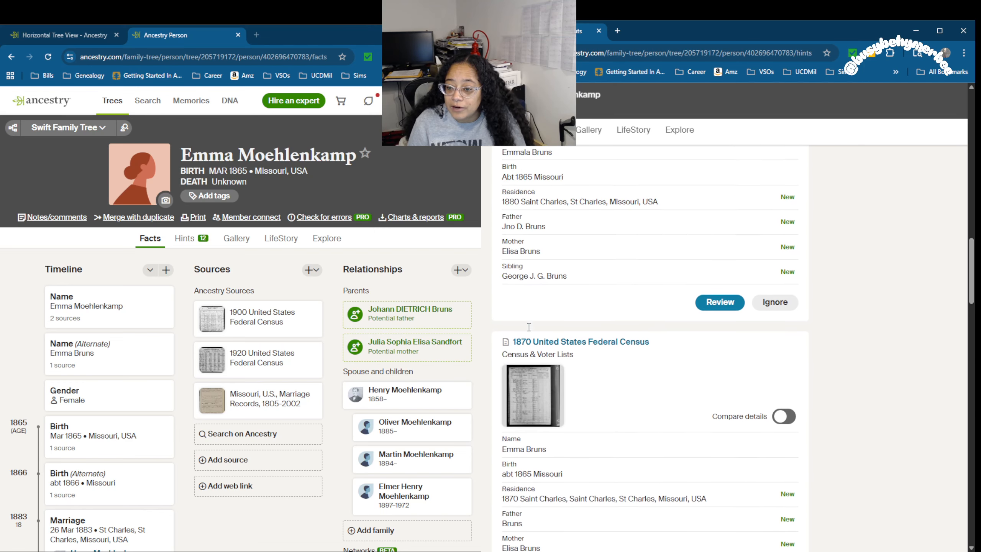
pyautogui.scroll(-5, 570, 376)
pyautogui.click(707, 425)
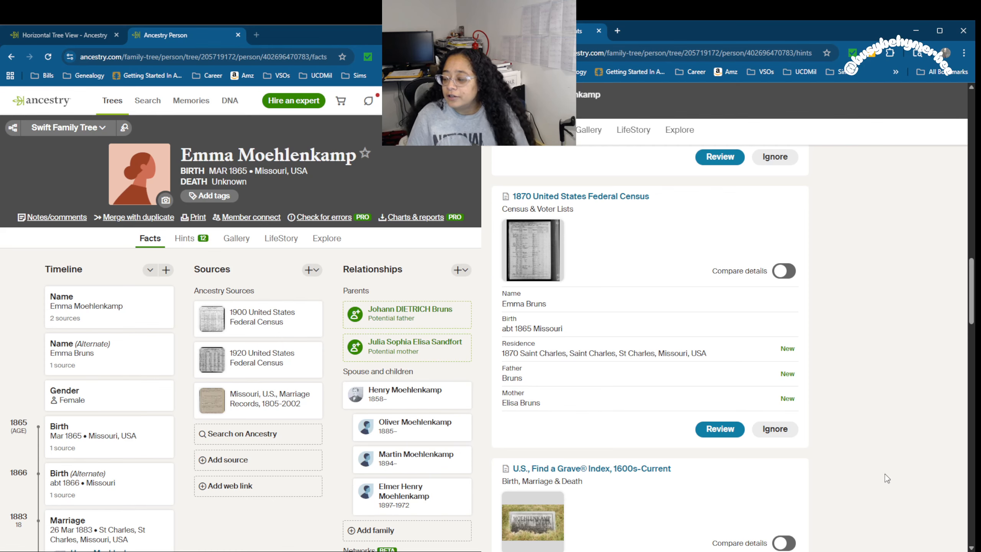
pyautogui.scroll(-5, 881, 396)
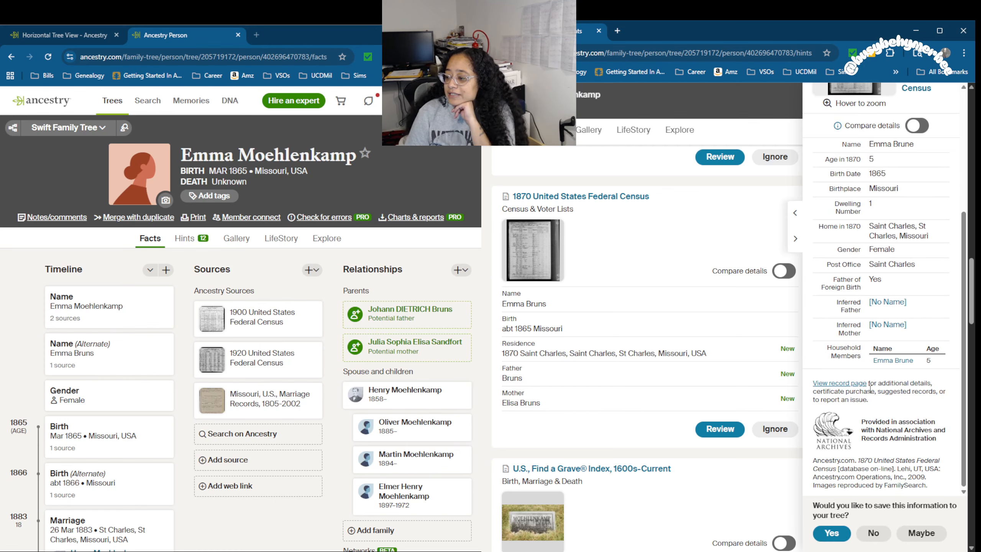
pyautogui.click(840, 383)
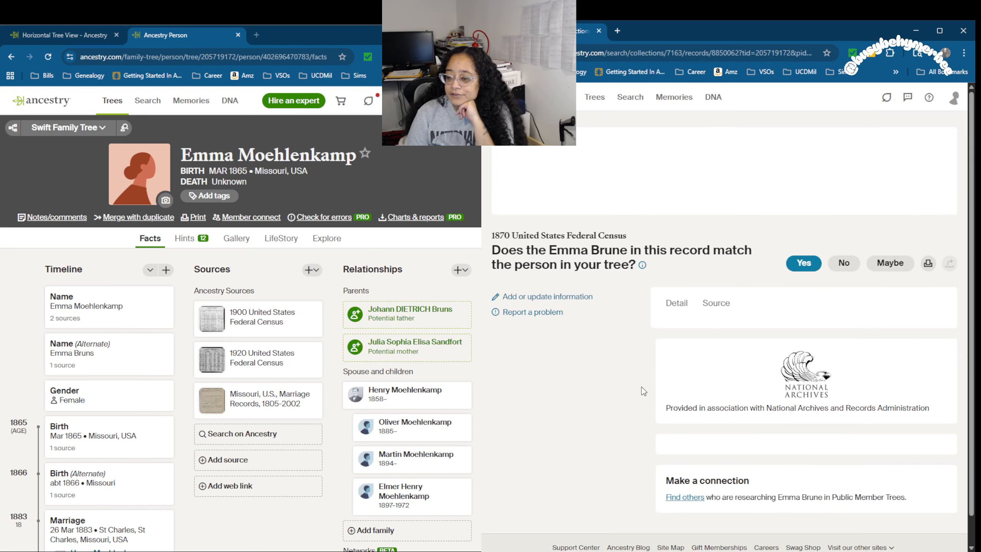
pyautogui.moveTo(541, 353)
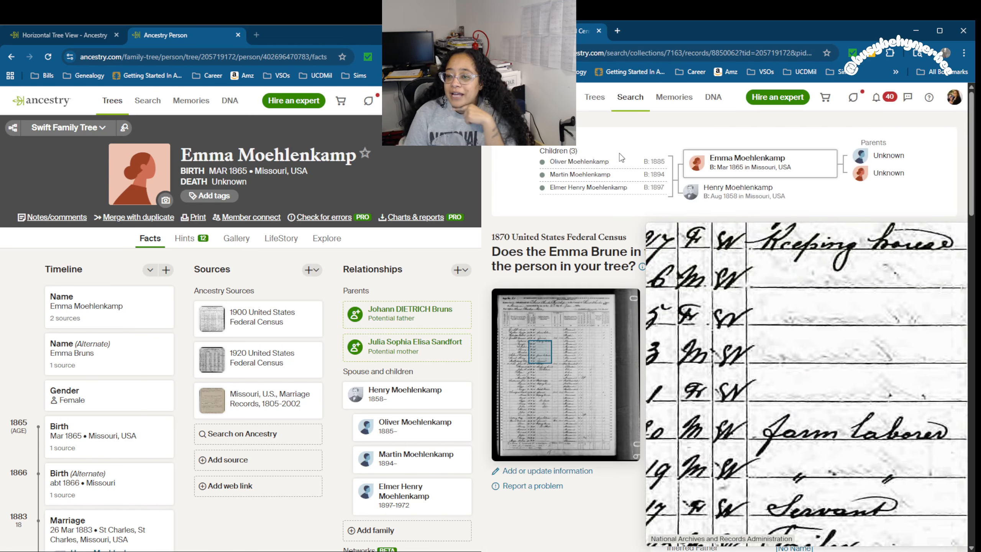
pyautogui.click(628, 27)
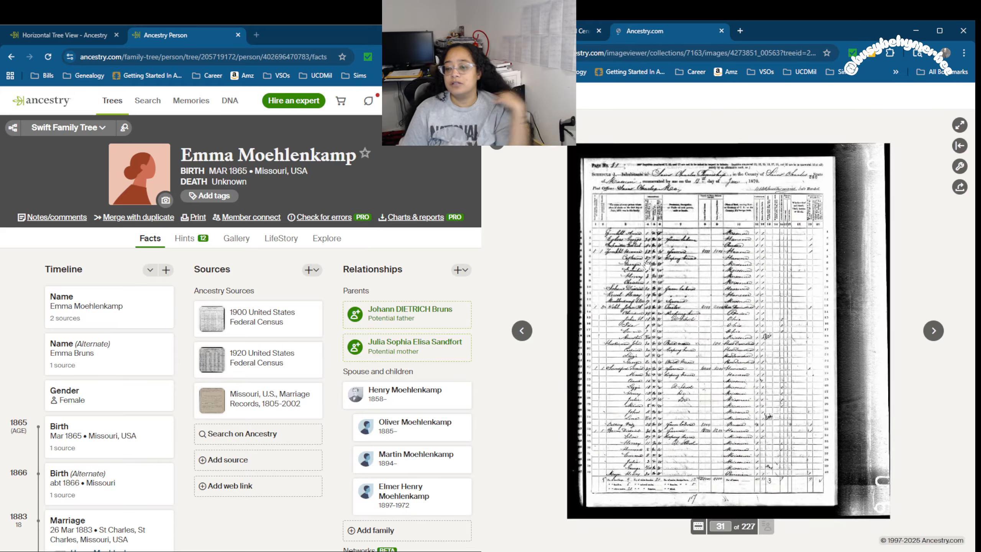
# Step: Examine the mother's 1870 census household, comparing each member's name, age, sex, occupation and birthplace
pyautogui.scroll(2, 734, 383)
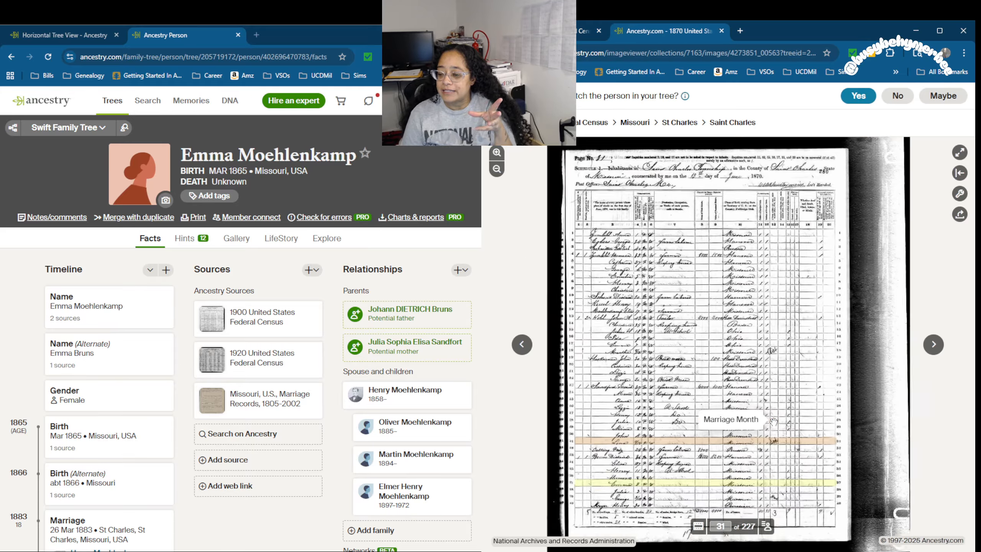
pyautogui.moveTo(768, 398); pyautogui.dragTo(902, 308)
pyautogui.scroll(3, 772, 305)
pyautogui.scroll(2, 780, 391)
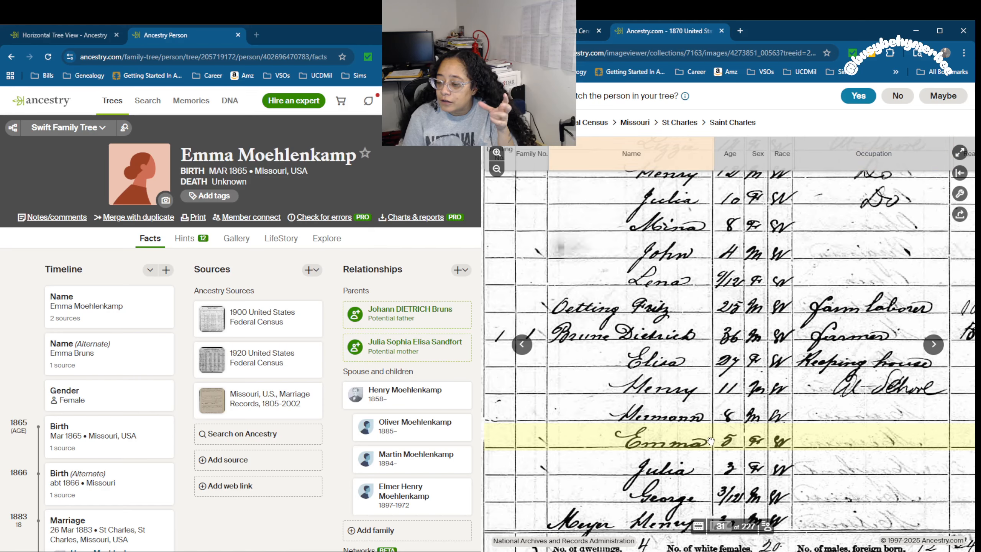
pyautogui.moveTo(716, 441); pyautogui.dragTo(763, 438)
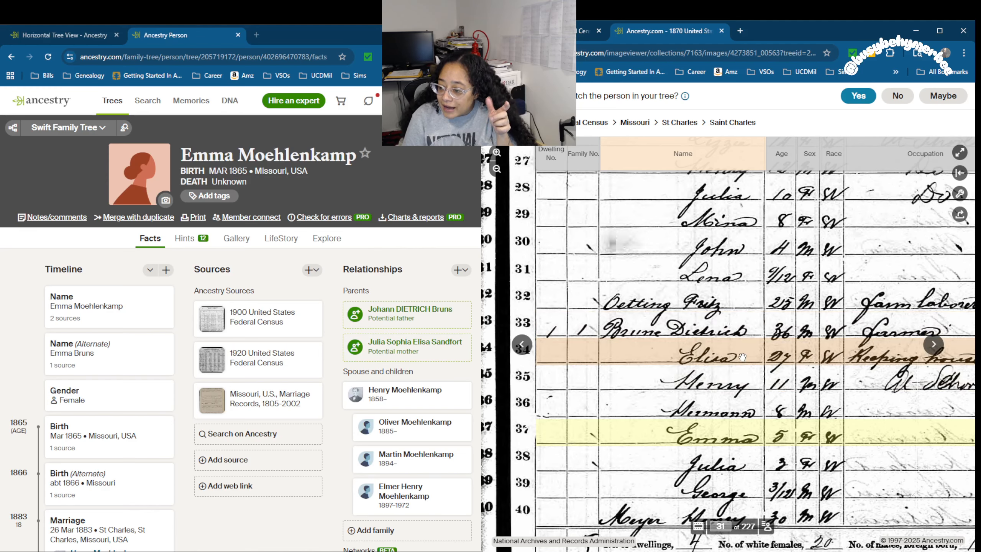
pyautogui.moveTo(809, 404); pyautogui.dragTo(798, 374)
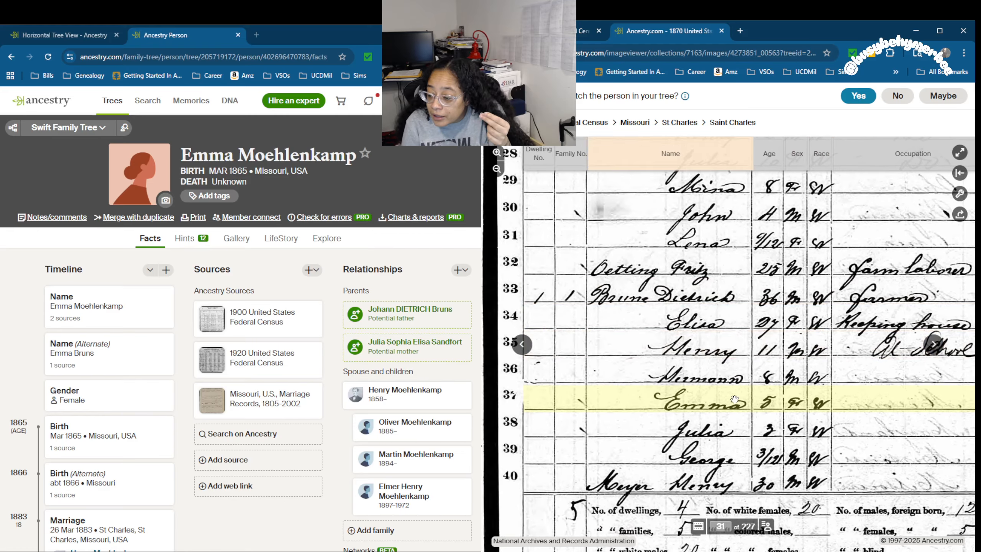
pyautogui.scroll(-3, 712, 377)
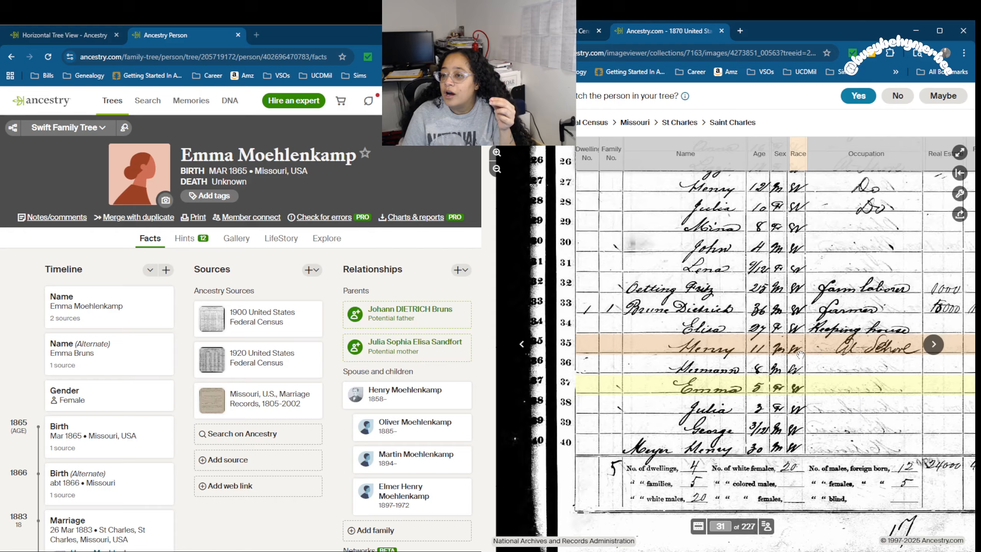
pyautogui.moveTo(785, 373); pyautogui.dragTo(691, 376)
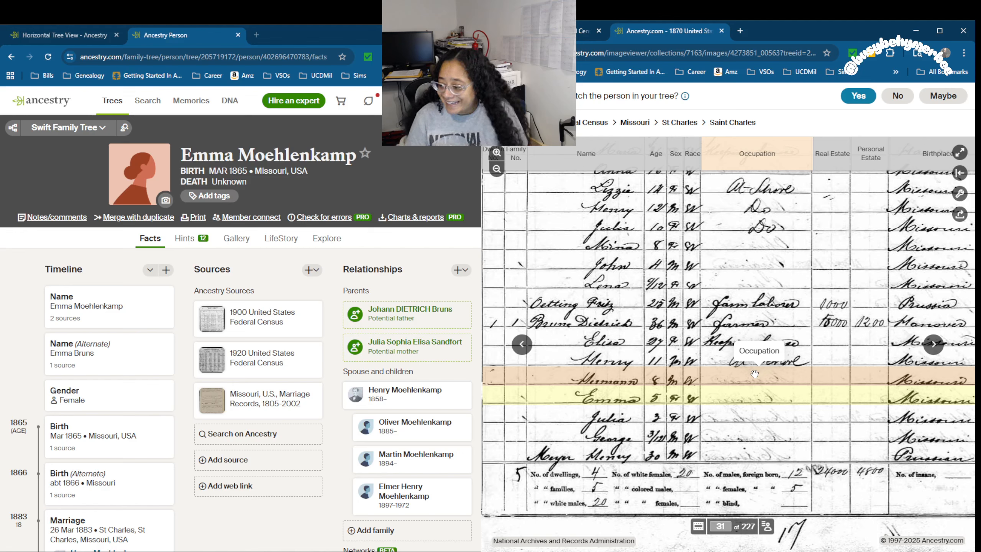
pyautogui.scroll(-2, 754, 373)
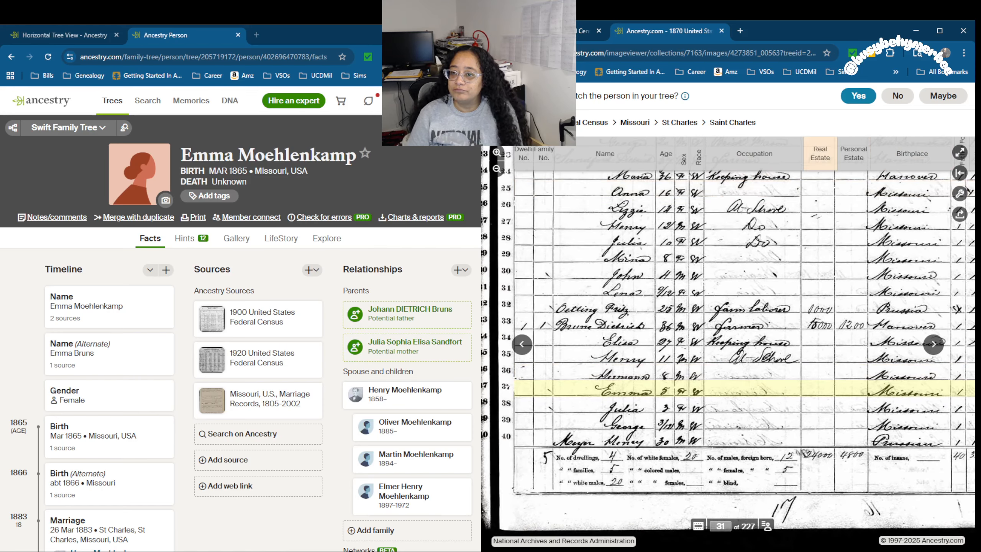
# Step: Check the indexed details and household members on the 1870 census record page, and return to the census image
pyautogui.click(581, 31)
pyautogui.scroll(-10, 643, 193)
pyautogui.scroll(4, 646, 252)
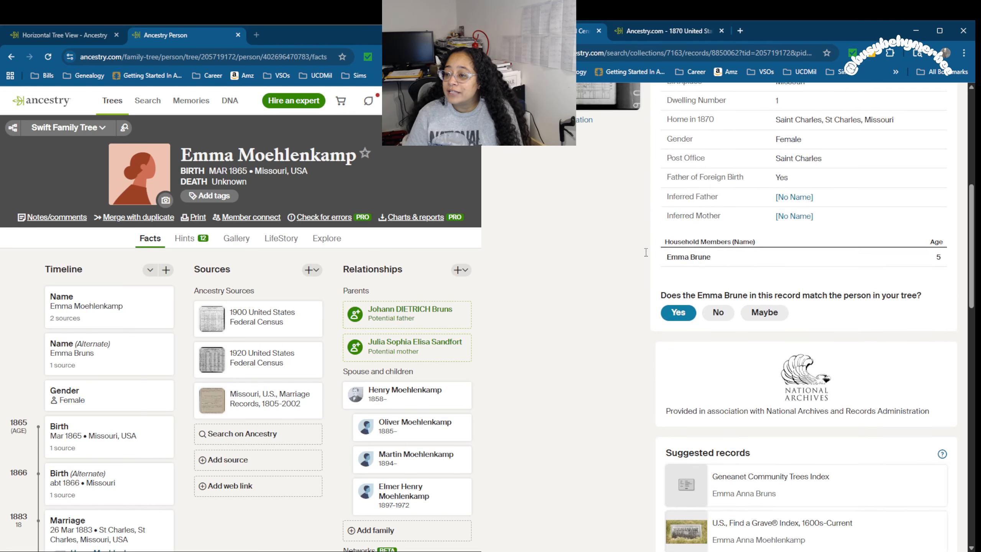
pyautogui.scroll(4, 645, 252)
pyautogui.scroll(-4, 645, 251)
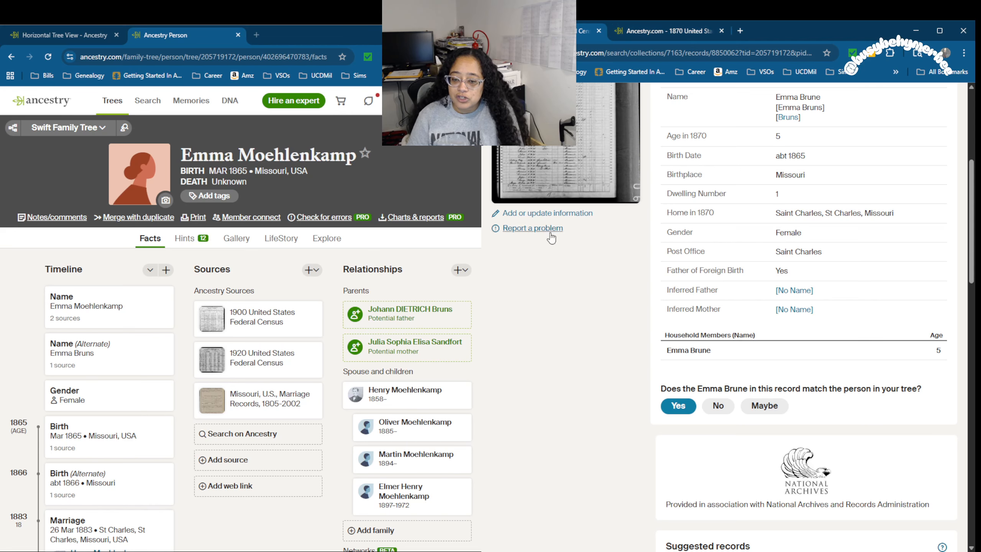
pyautogui.click(654, 30)
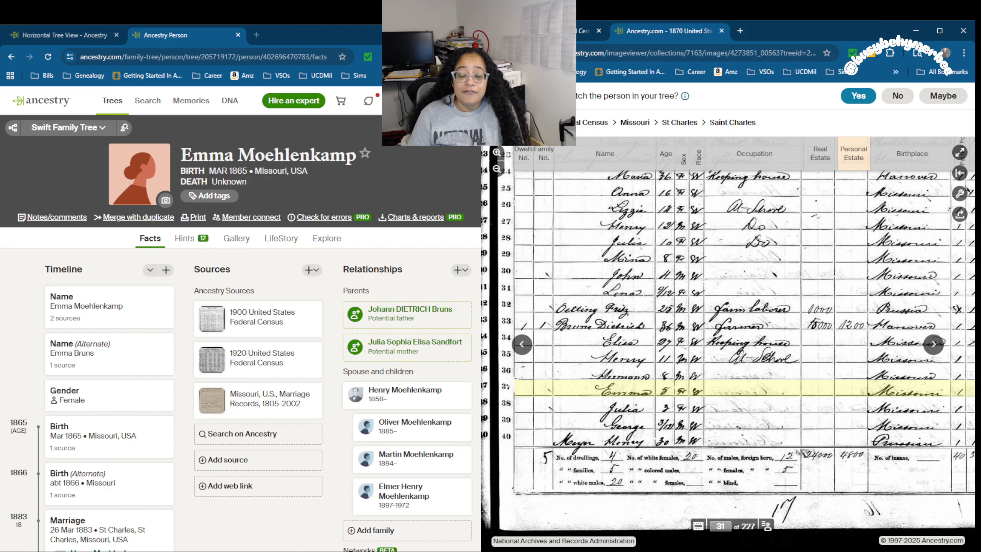
# Step: Expand the mother's ancestors in the horizontal tree and start adding her father, entering his first and last name
pyautogui.click(92, 35)
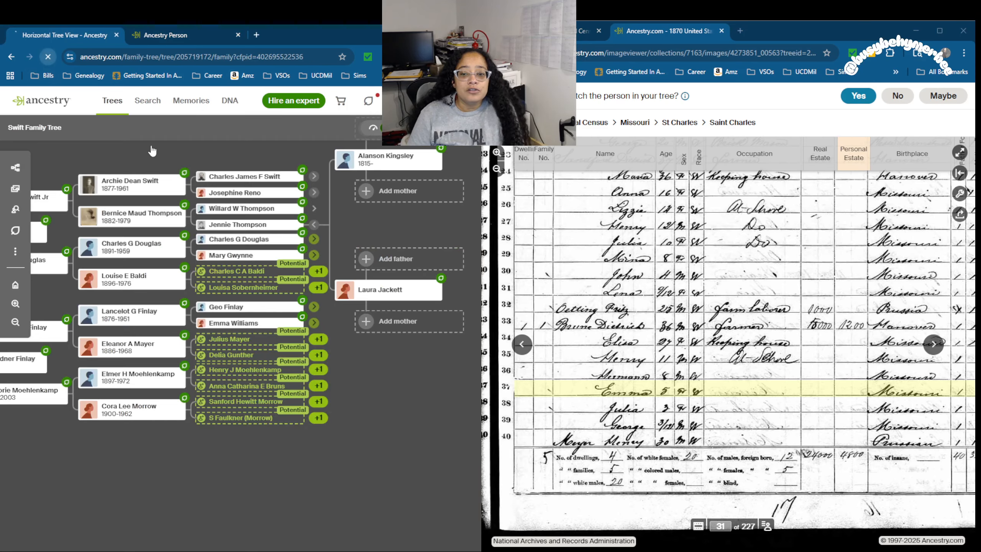
pyautogui.moveTo(410, 514); pyautogui.dragTo(248, 457)
pyautogui.click(282, 360)
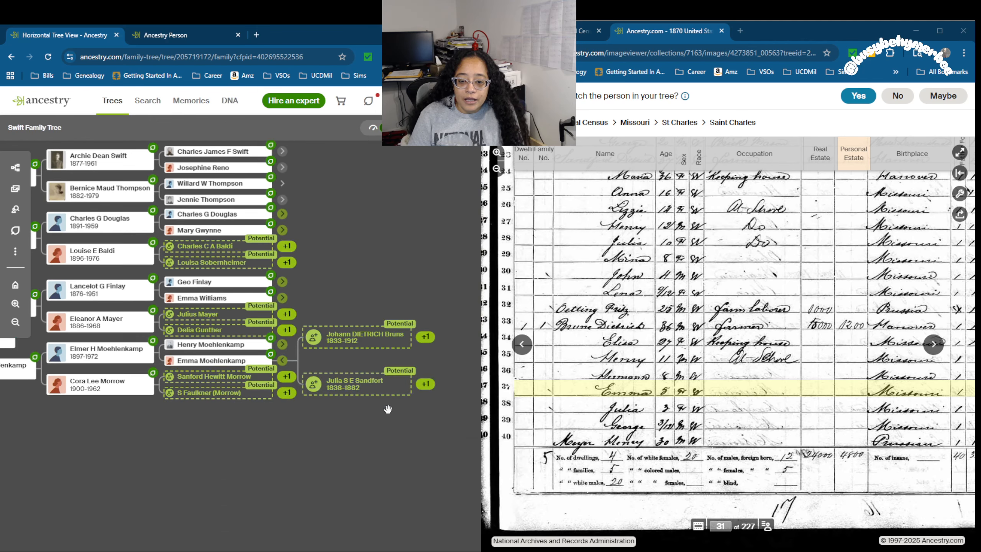
pyautogui.click(356, 337)
pyautogui.click(340, 330)
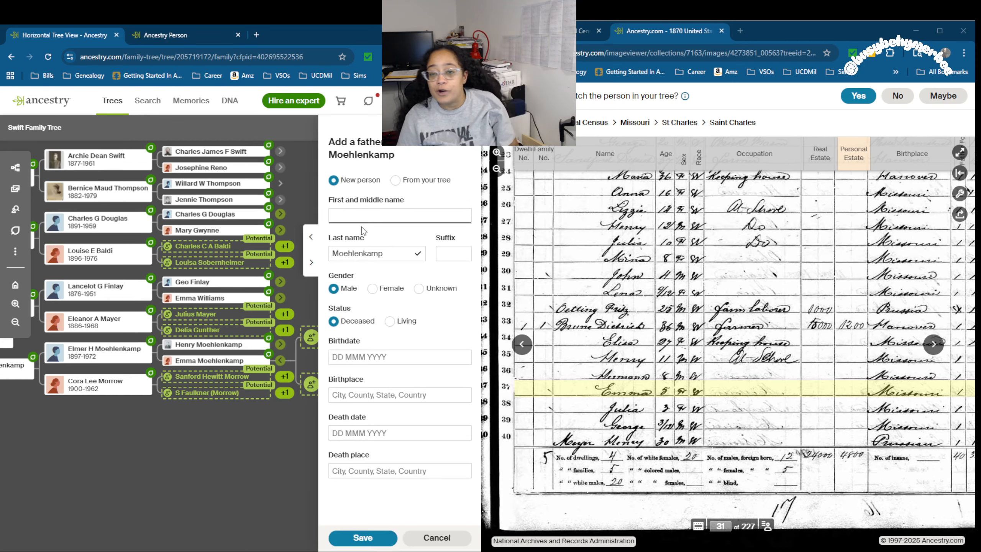
pyautogui.write('Diedrich')
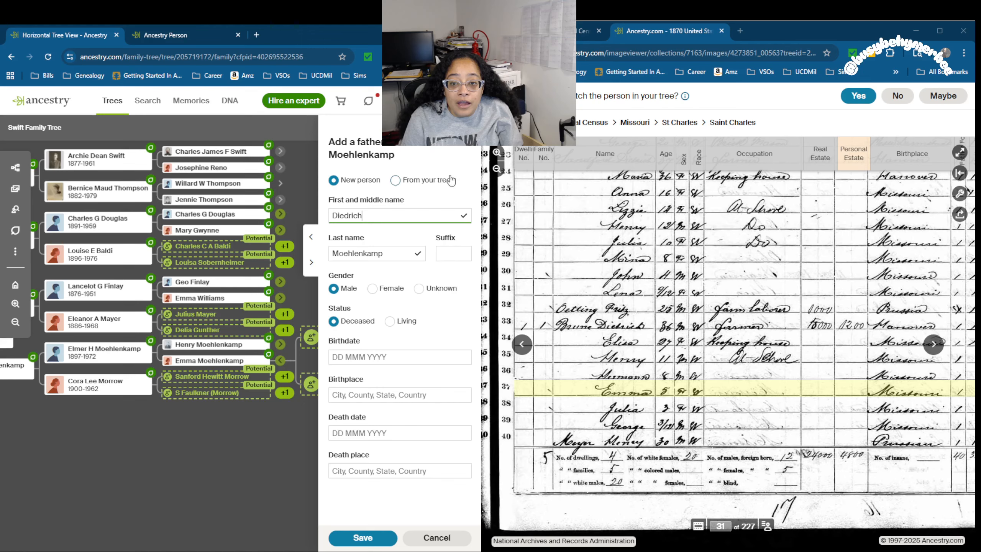
pyautogui.press('Tab')
pyautogui.write('Bru')
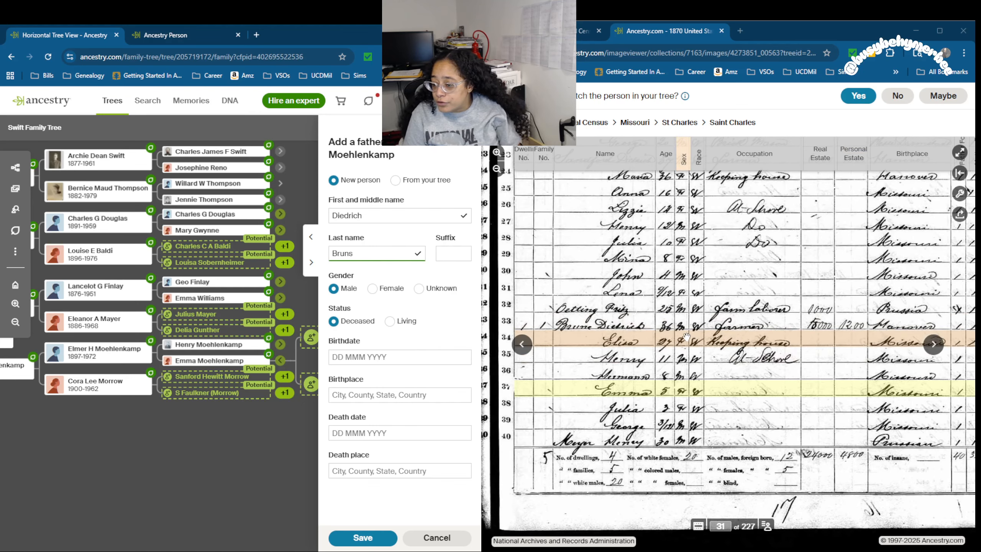
# Step: Enter the new father's approximate birth year based on the census, set his birthplace to Hanover, Germany, and save him
pyautogui.click(674, 333)
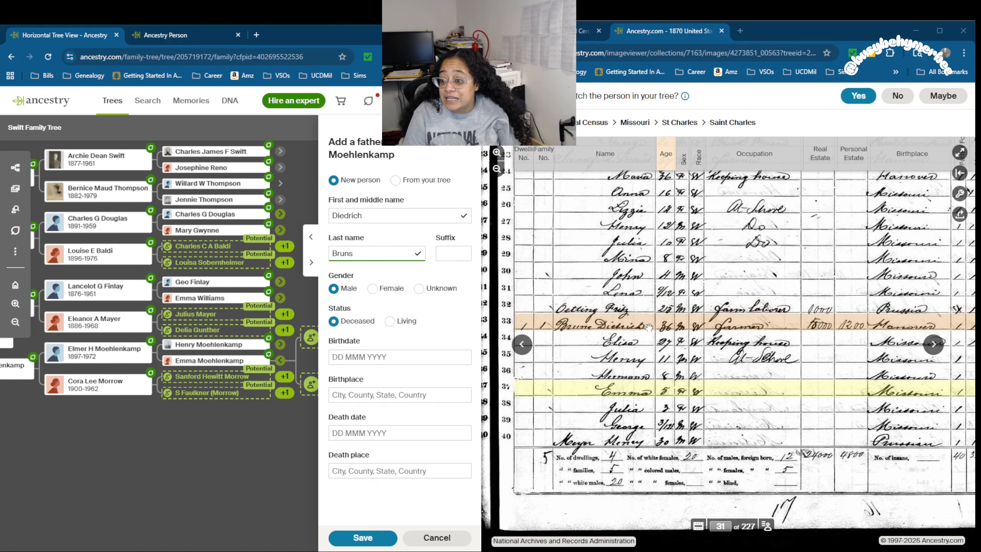
pyautogui.click(397, 360)
pyautogui.write('abt 18')
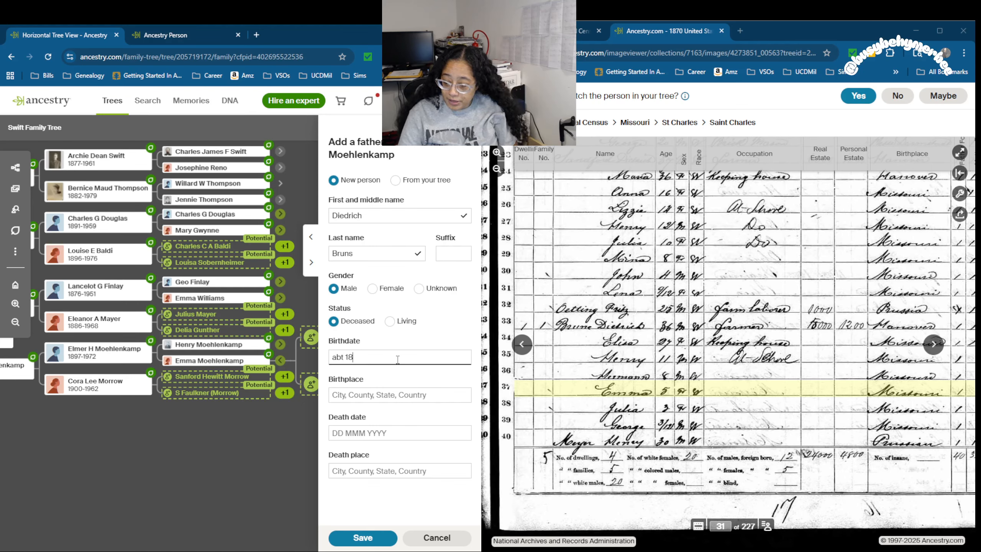
pyautogui.write('34')
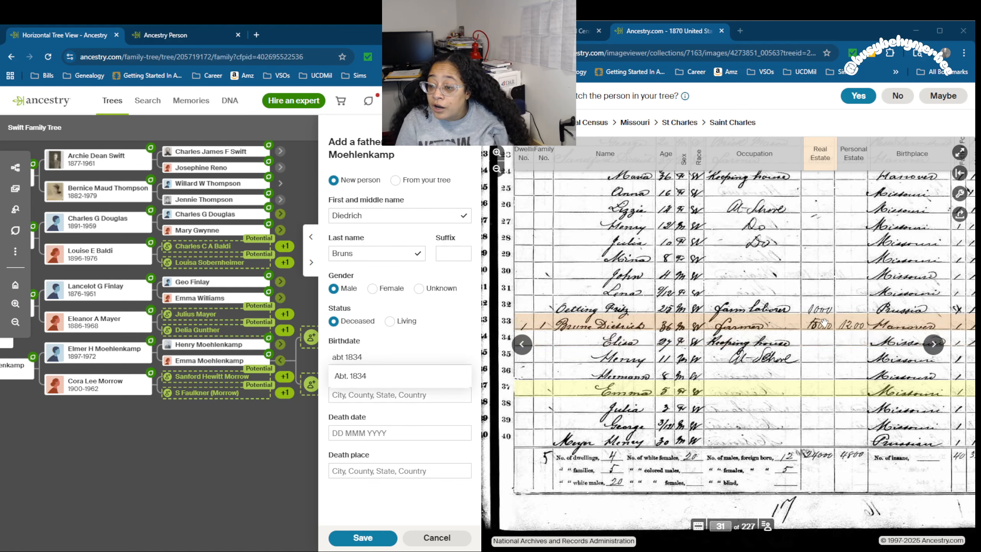
pyautogui.moveTo(922, 327); pyautogui.dragTo(882, 333)
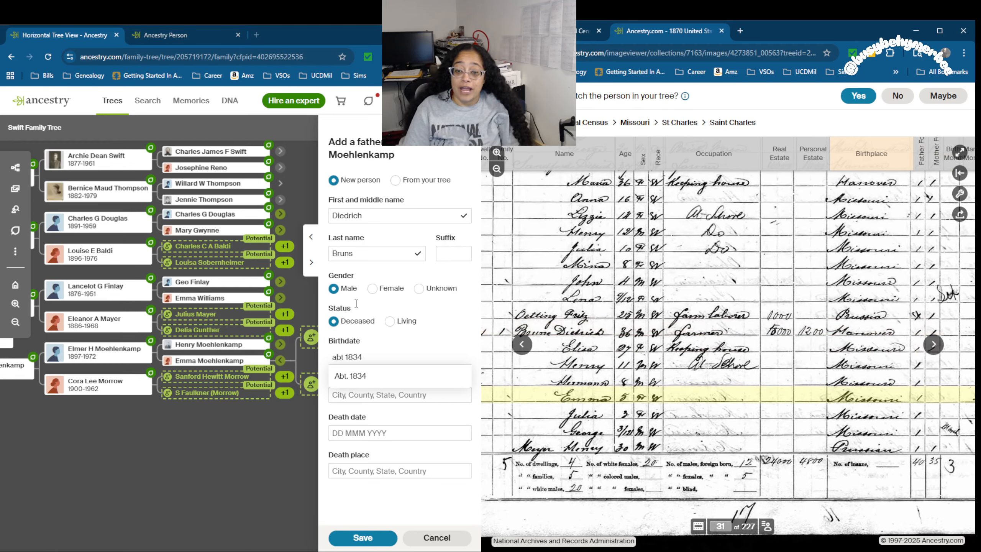
pyautogui.click(384, 394)
pyautogui.write('Hanover, Germany')
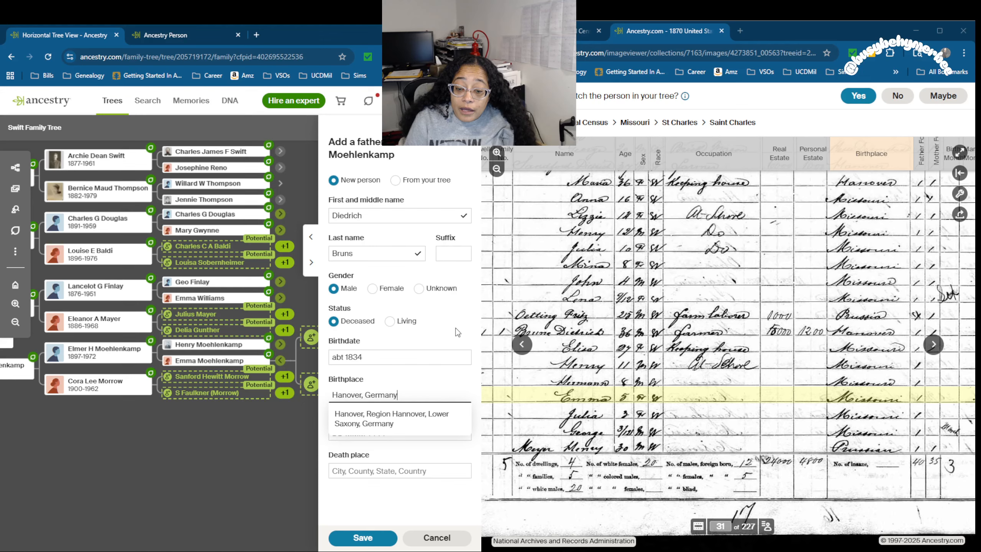
pyautogui.click(456, 328)
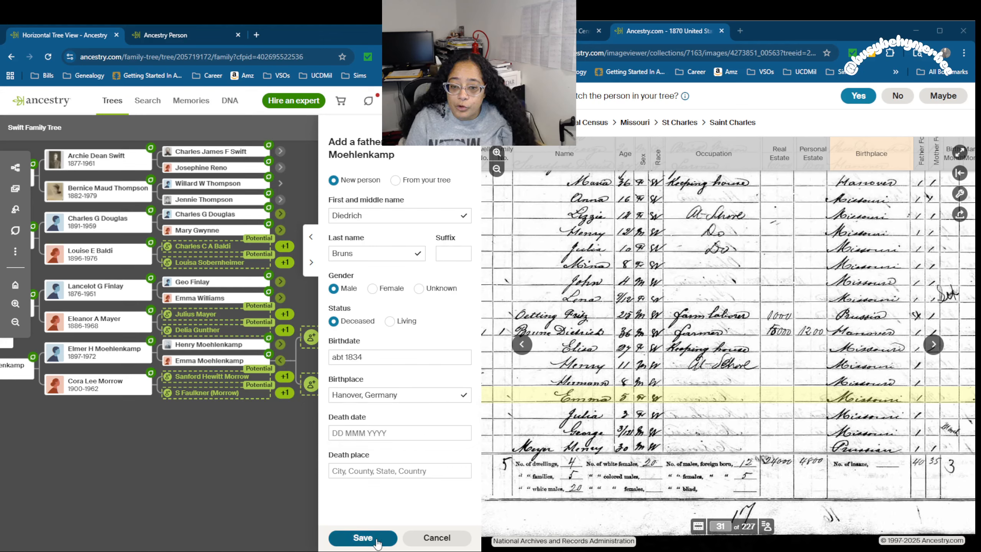
pyautogui.click(362, 538)
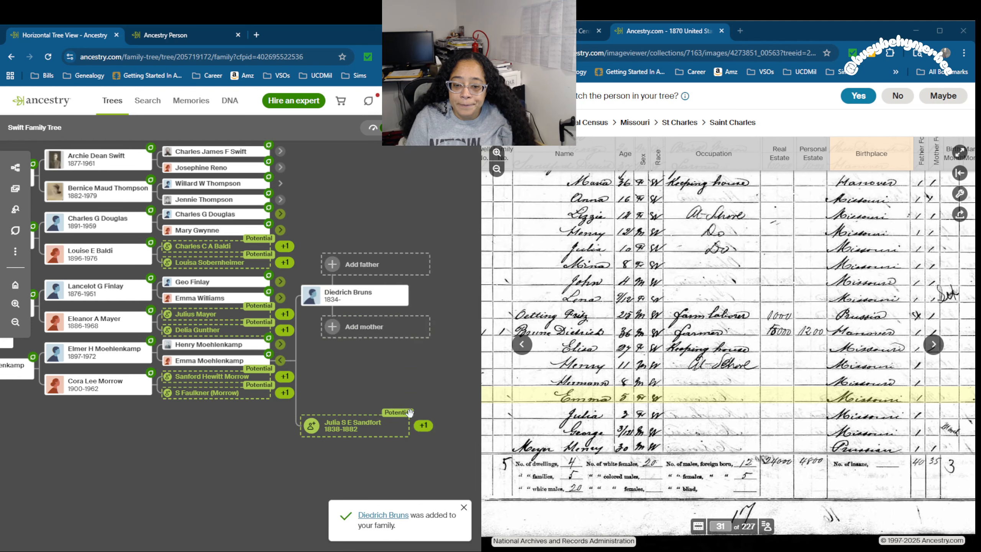
# Step: Start adding a new person as the mother's own mother, entering her first name and the family surname as maiden name
pyautogui.click(355, 418)
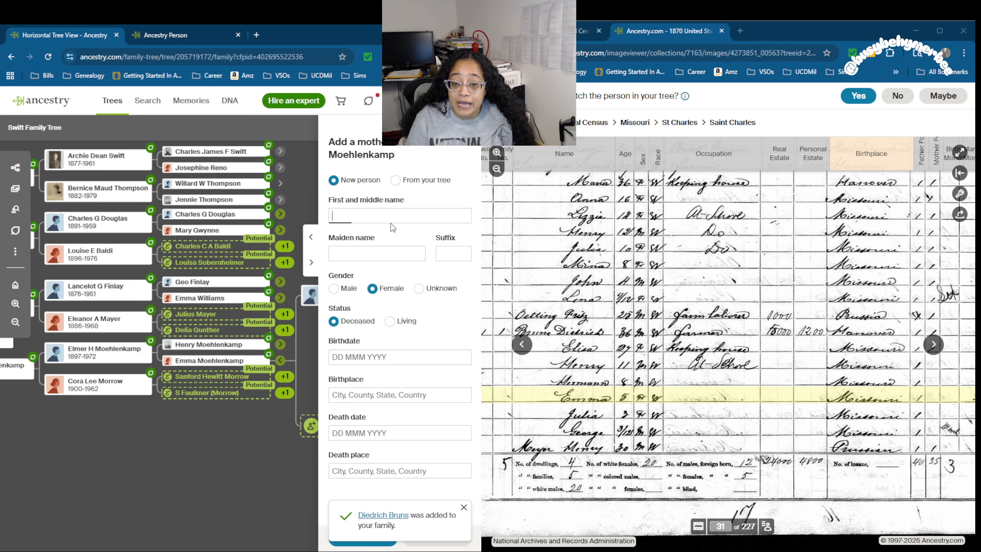
pyautogui.write('Elisa')
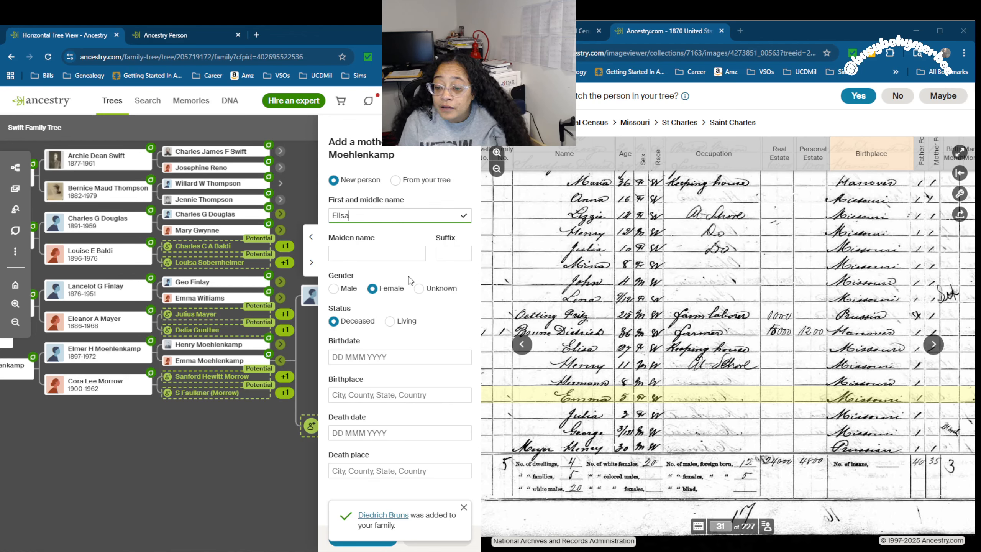
pyautogui.click(389, 259)
pyautogui.write('Bruns')
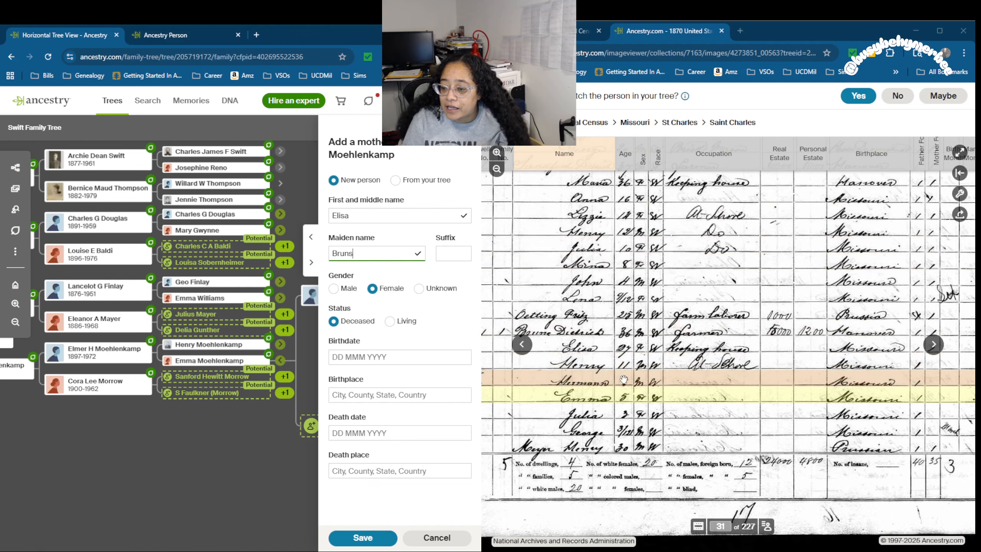
# Step: Enter the new mother's approximate birth year based on the census, set her birthplace to Missouri, and save her
pyautogui.click(402, 357)
pyautogui.write('abt 1863')
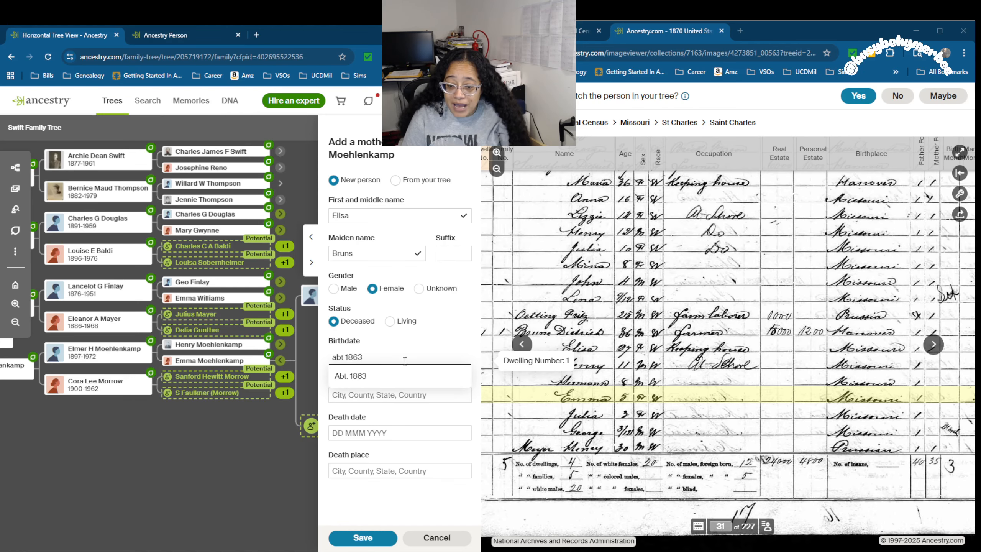
pyautogui.click(412, 392)
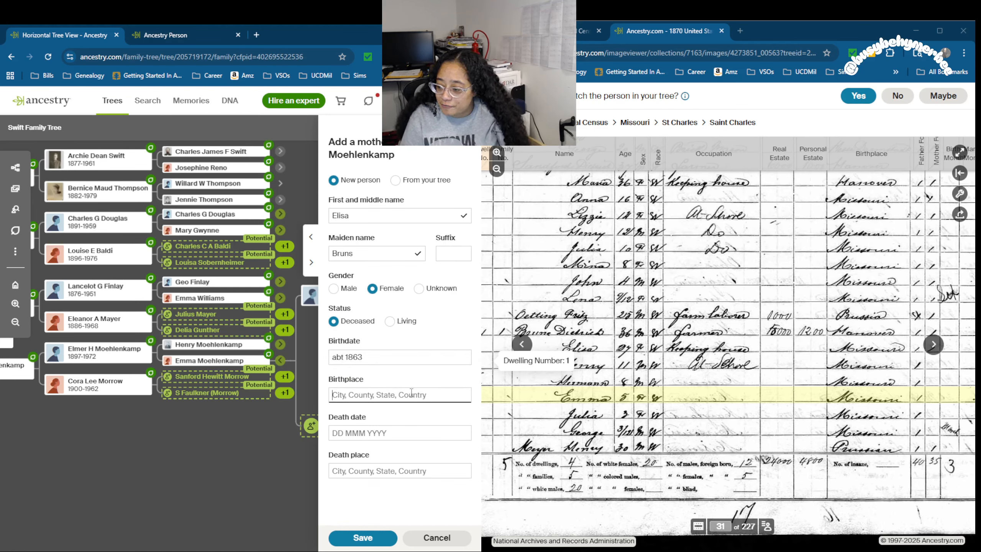
pyautogui.write('Missouri')
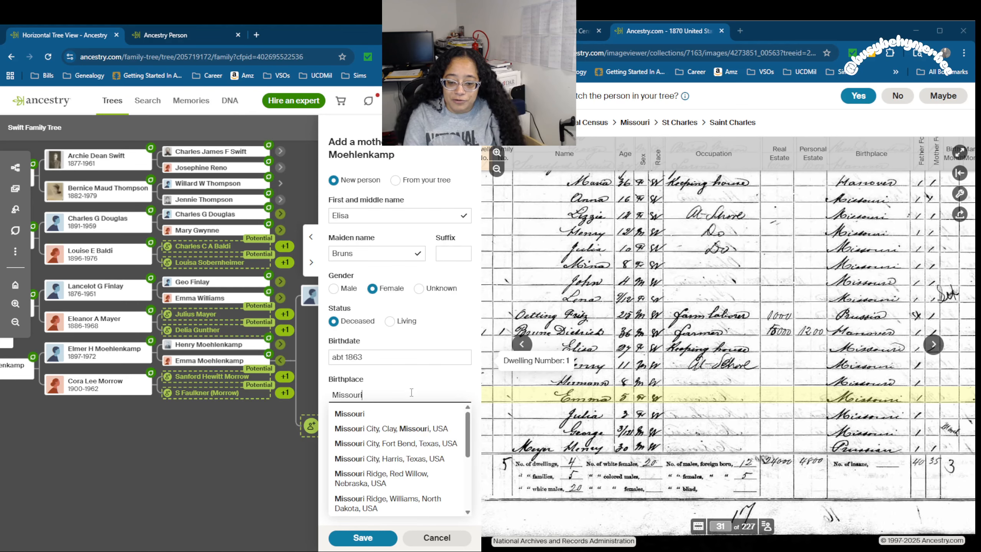
pyautogui.click(278, 478)
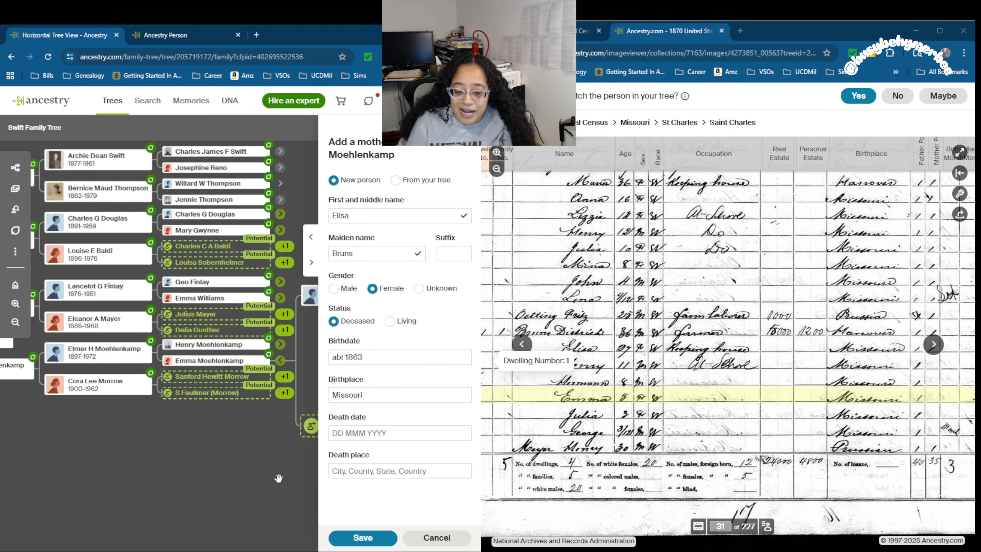
pyautogui.click(363, 538)
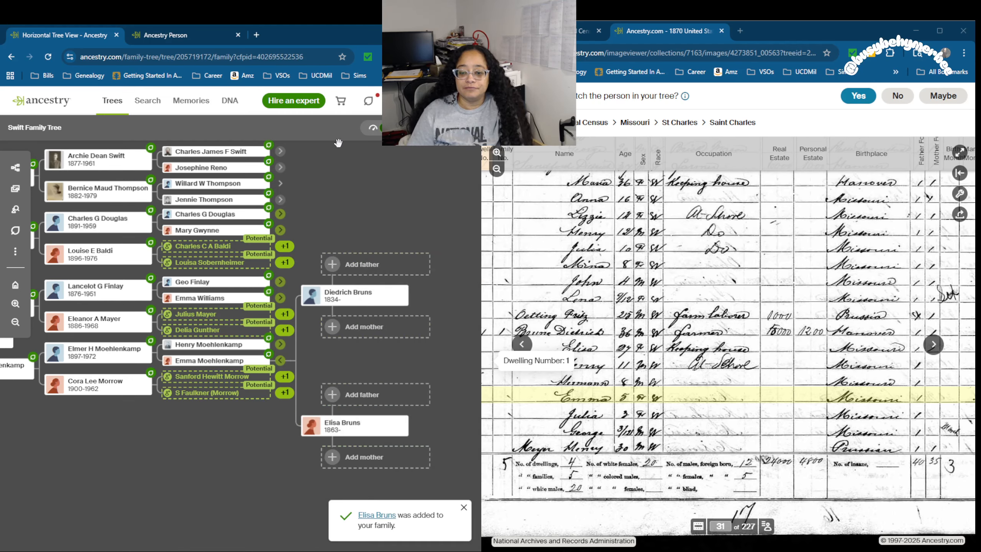
# Step: Reload the daughter's profile and her 1870 census record page, and accept the record as a match
pyautogui.click(171, 35)
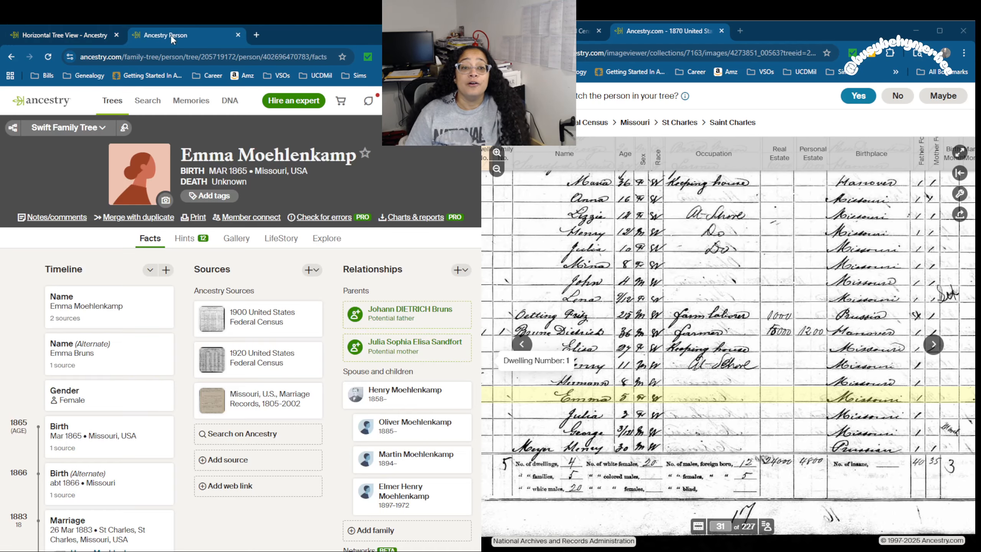
pyautogui.click(48, 57)
pyautogui.click(552, 31)
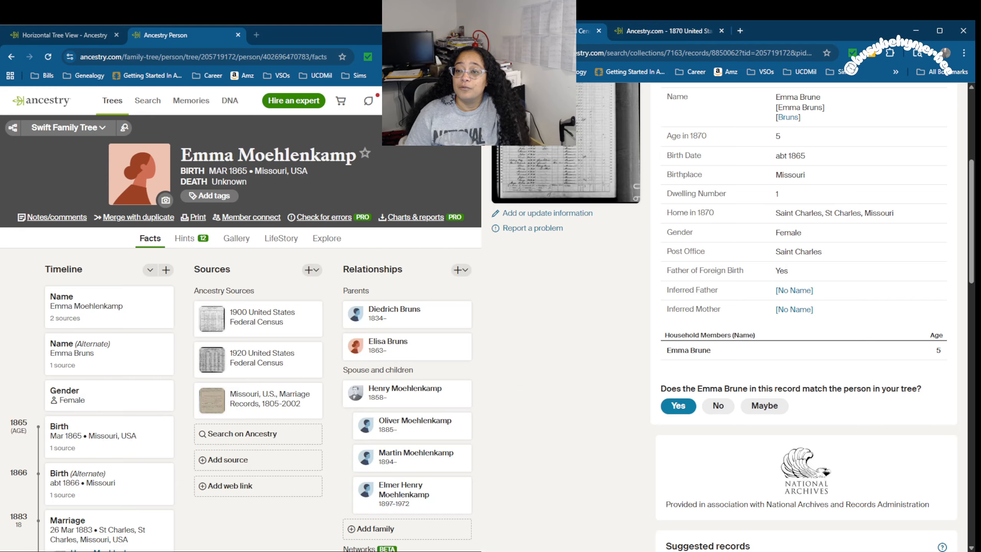
pyautogui.click(530, 53)
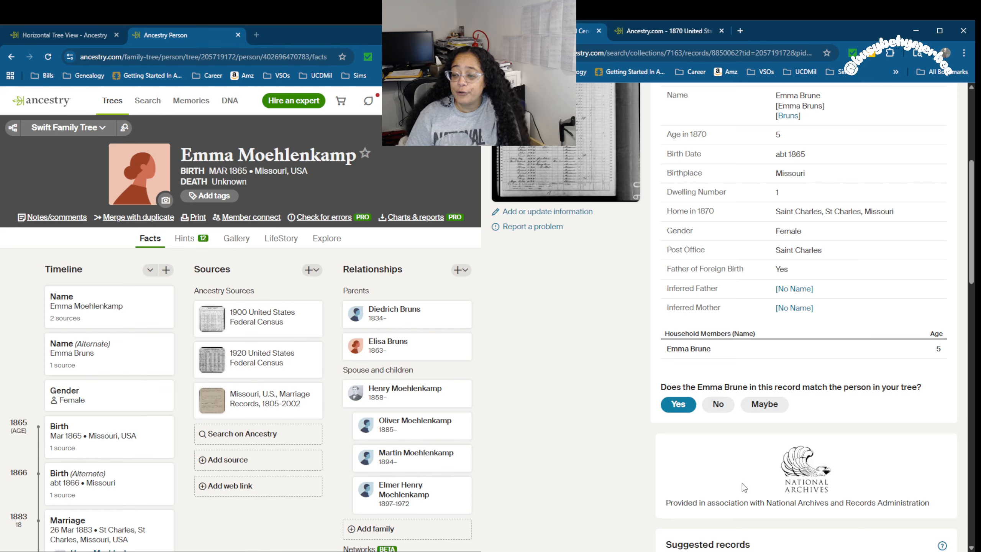
pyautogui.click(719, 404)
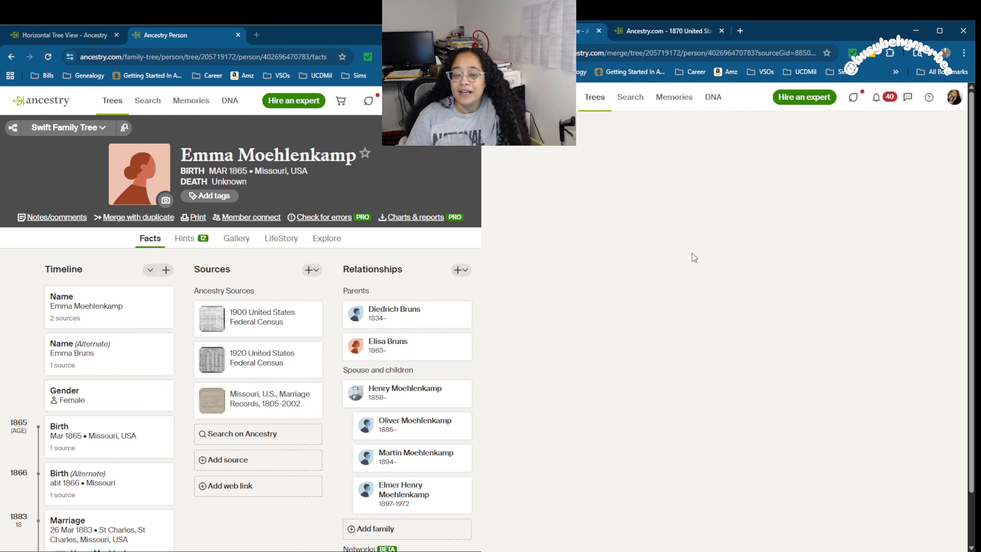
# Step: Choose the originally indexed surname spelling for the daughter, and include that name and the record's birth fact as alternates
pyautogui.scroll(-4, 690, 249)
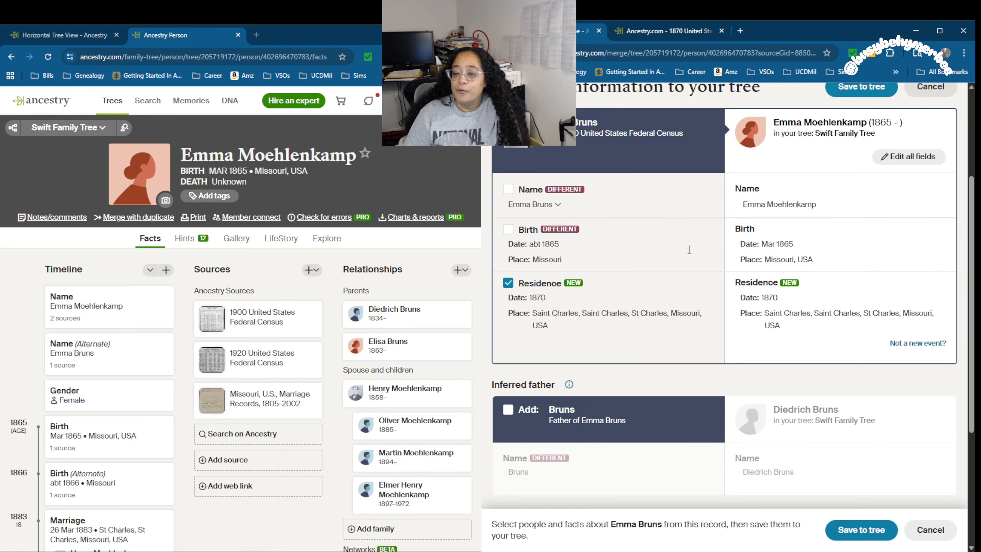
pyautogui.click(558, 204)
pyautogui.click(566, 257)
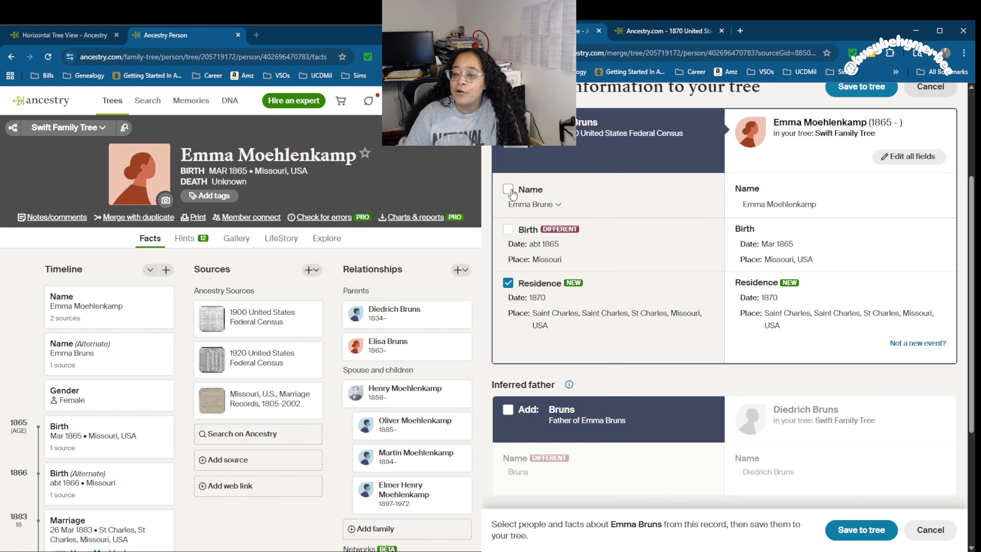
pyautogui.click(802, 242)
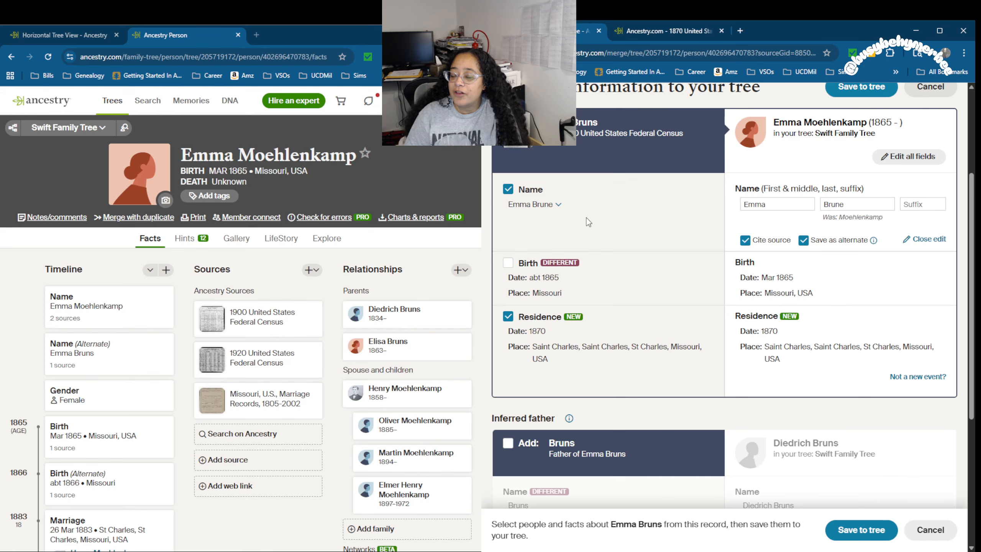
pyautogui.click(508, 263)
pyautogui.click(804, 369)
# Step: Include the inferred father with his name as an alternate and the inferred mother, and save the 1870 census record to the tree
pyautogui.scroll(-8, 573, 326)
pyautogui.click(502, 210)
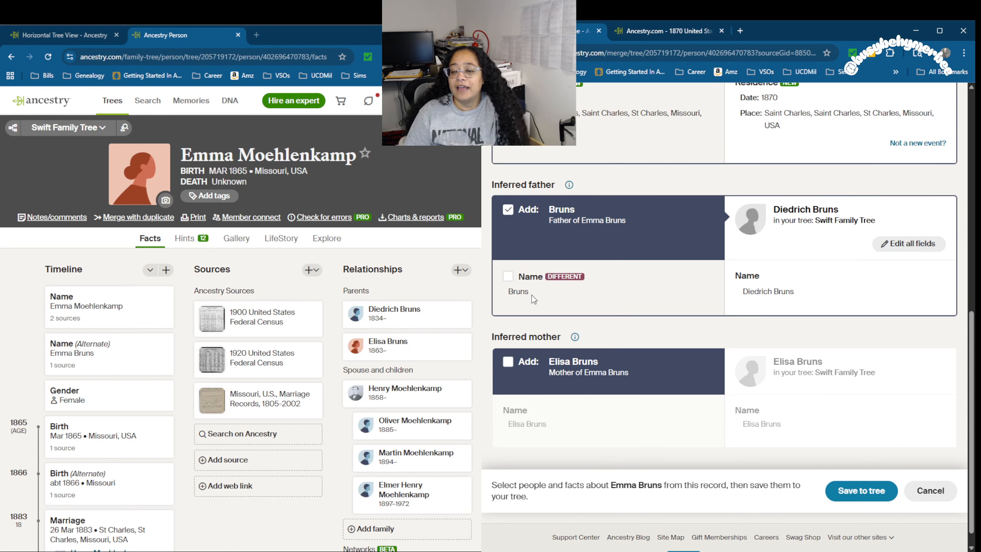
pyautogui.click(508, 277)
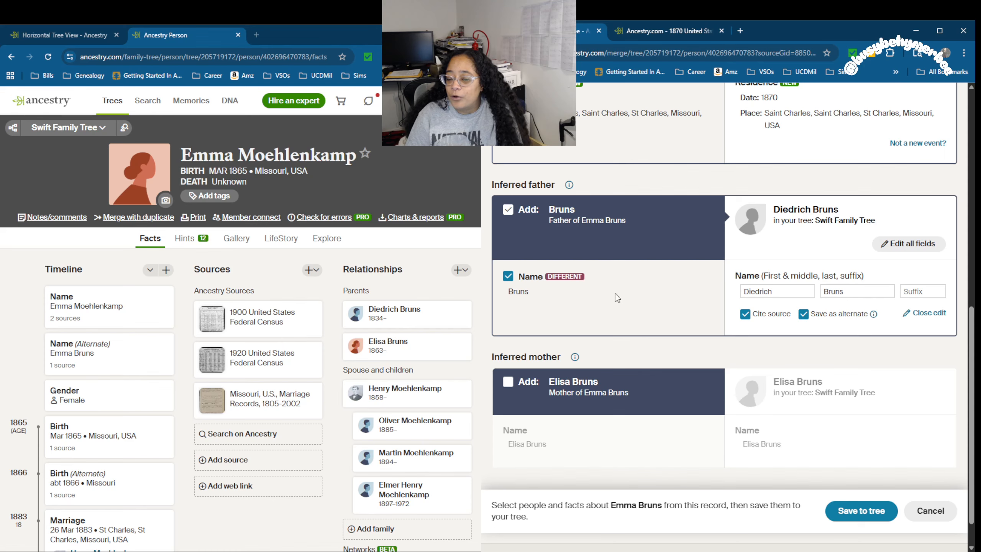
pyautogui.scroll(-1, 598, 313)
pyautogui.click(515, 344)
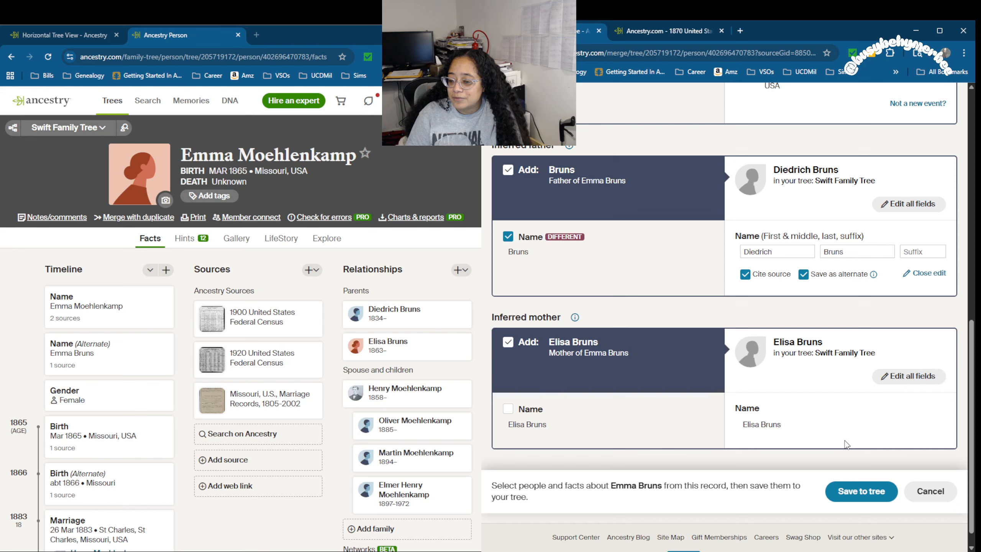
pyautogui.click(846, 492)
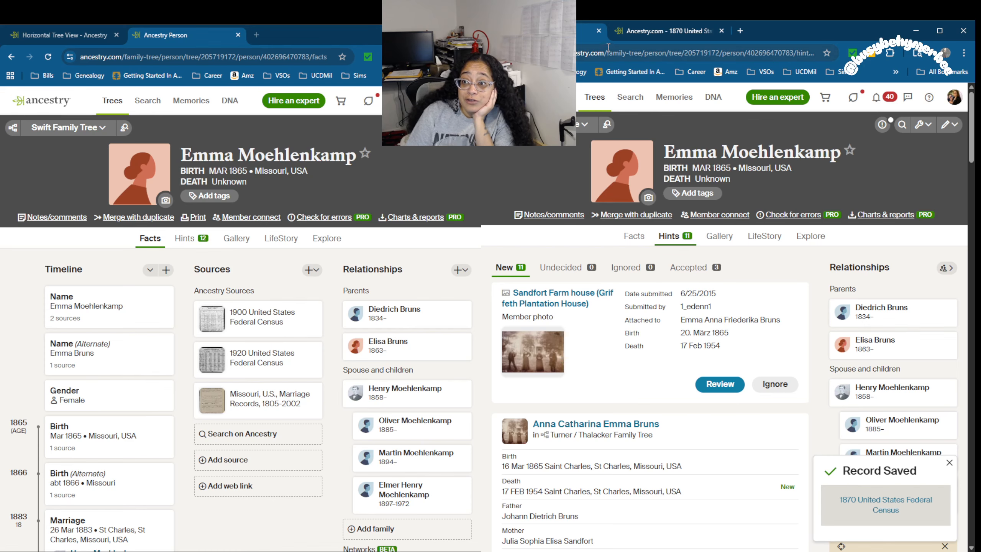
# Step: Close the census image and reload the horizontal tree to examine the newly added parents' branches
pyautogui.click(658, 35)
pyautogui.click(721, 31)
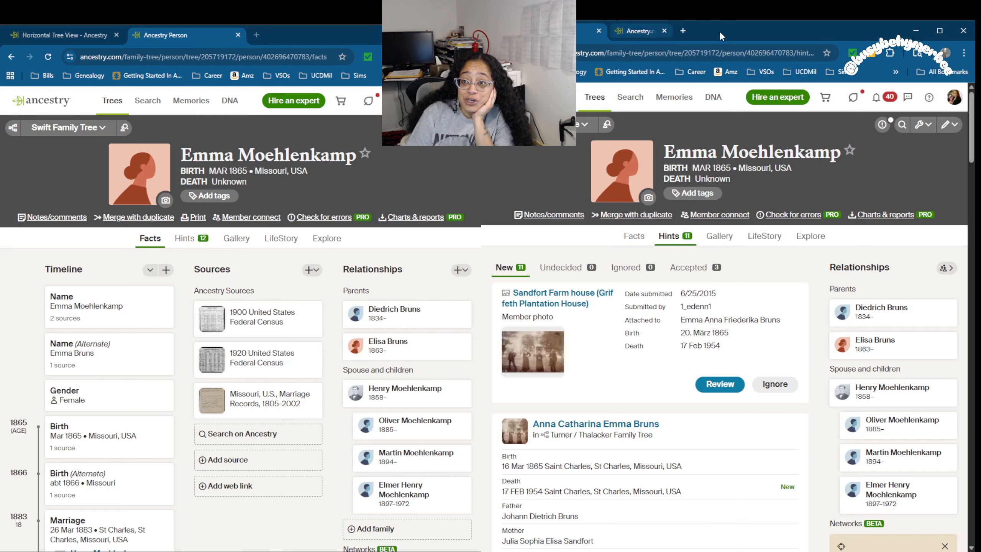
pyautogui.click(76, 35)
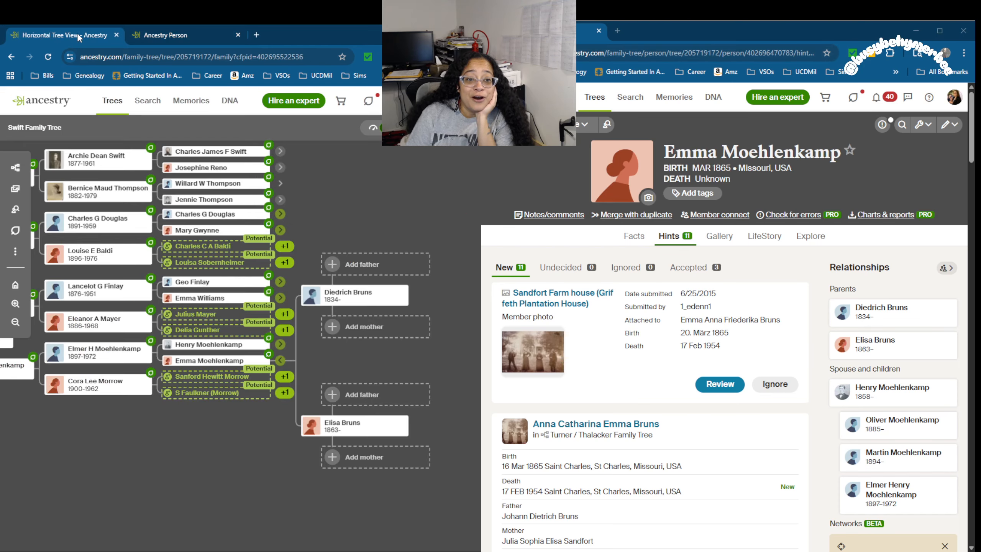
pyautogui.click(53, 56)
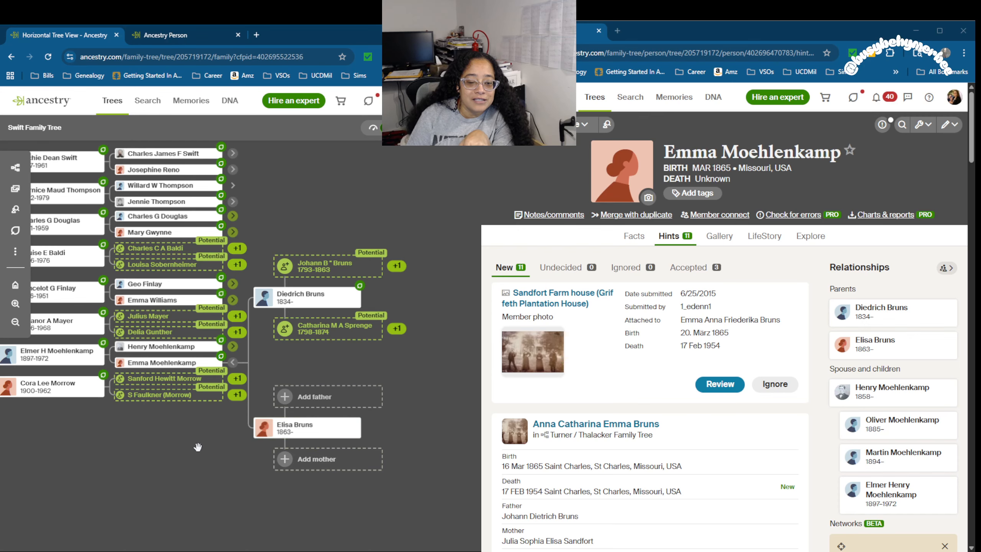
pyautogui.moveTo(192, 459); pyautogui.dragTo(202, 483)
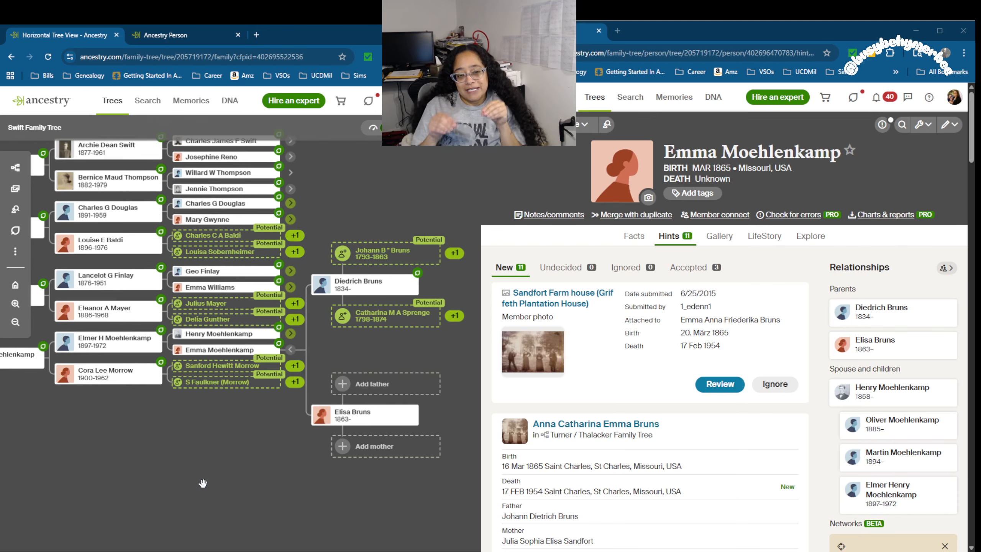